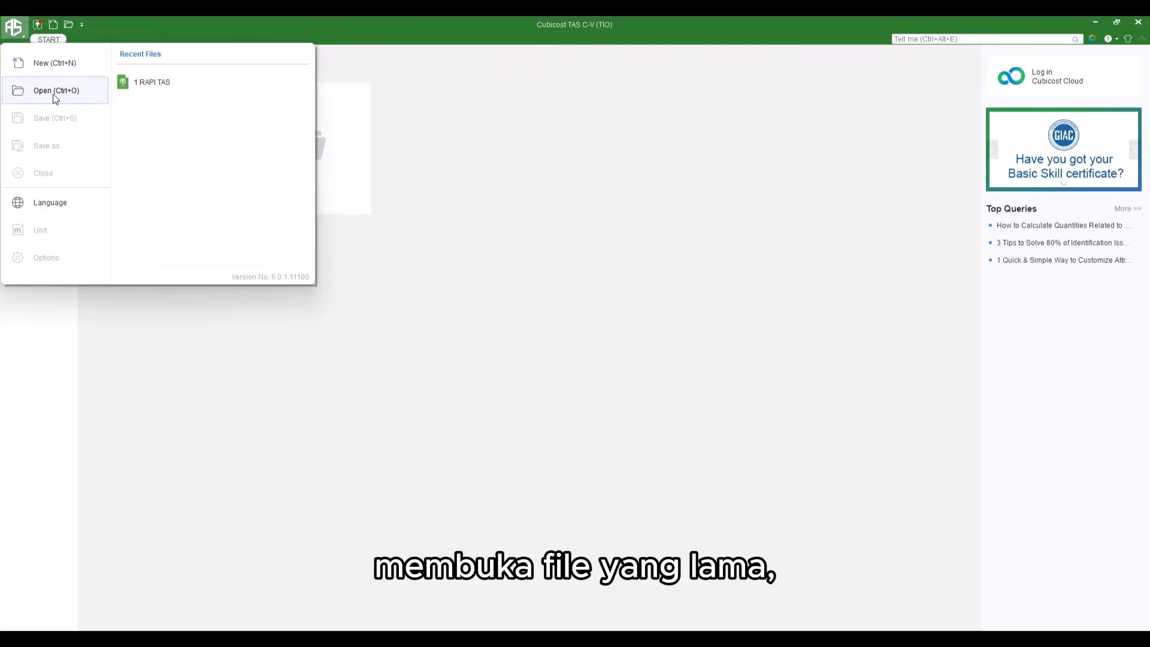
Check the available interface languages in the language settings, and leave them without applying a change
{"action": "left_click", "coordinate": [64, 203]}
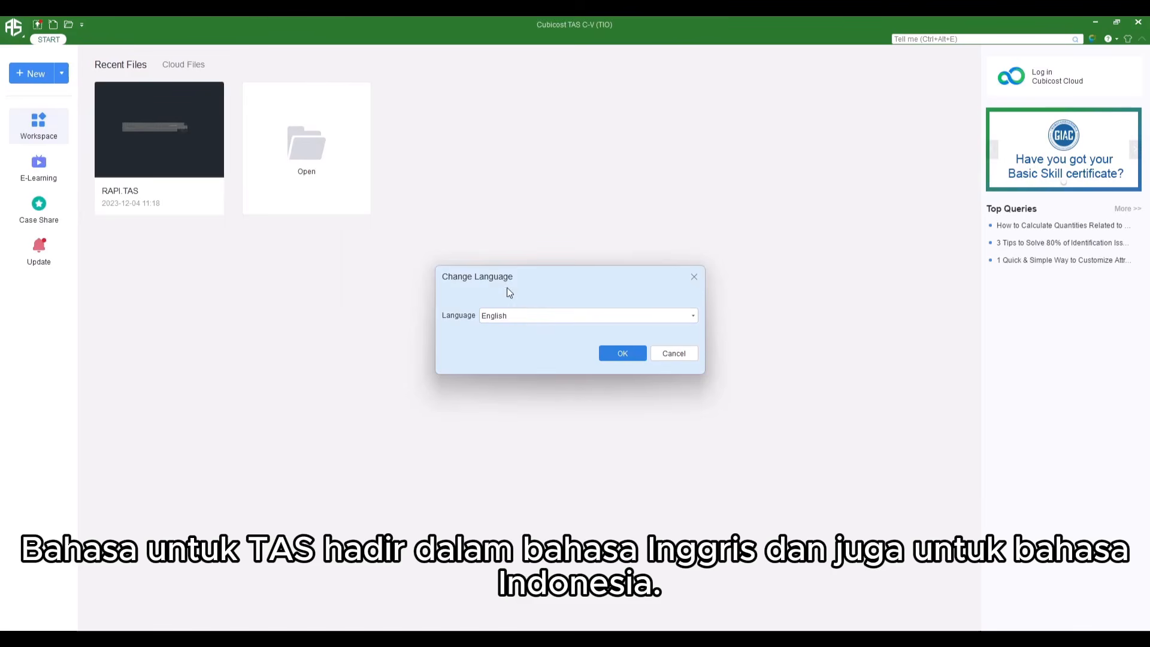
{"action": "left_click", "coordinate": [494, 318]}
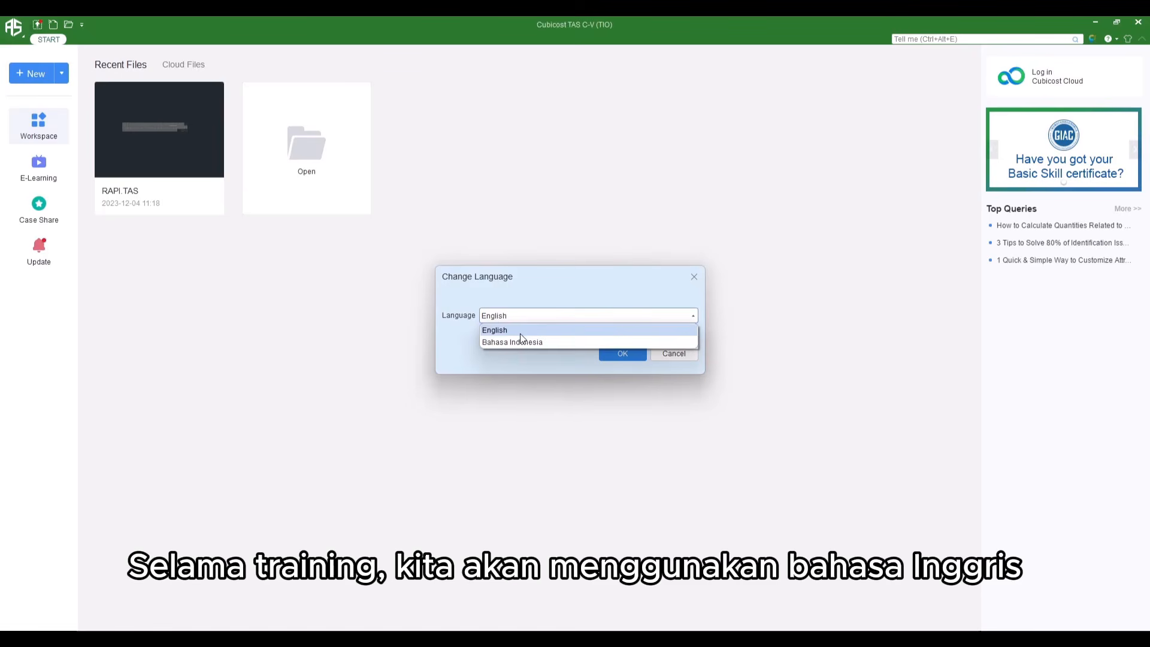
{"action": "left_click", "coordinate": [519, 331]}
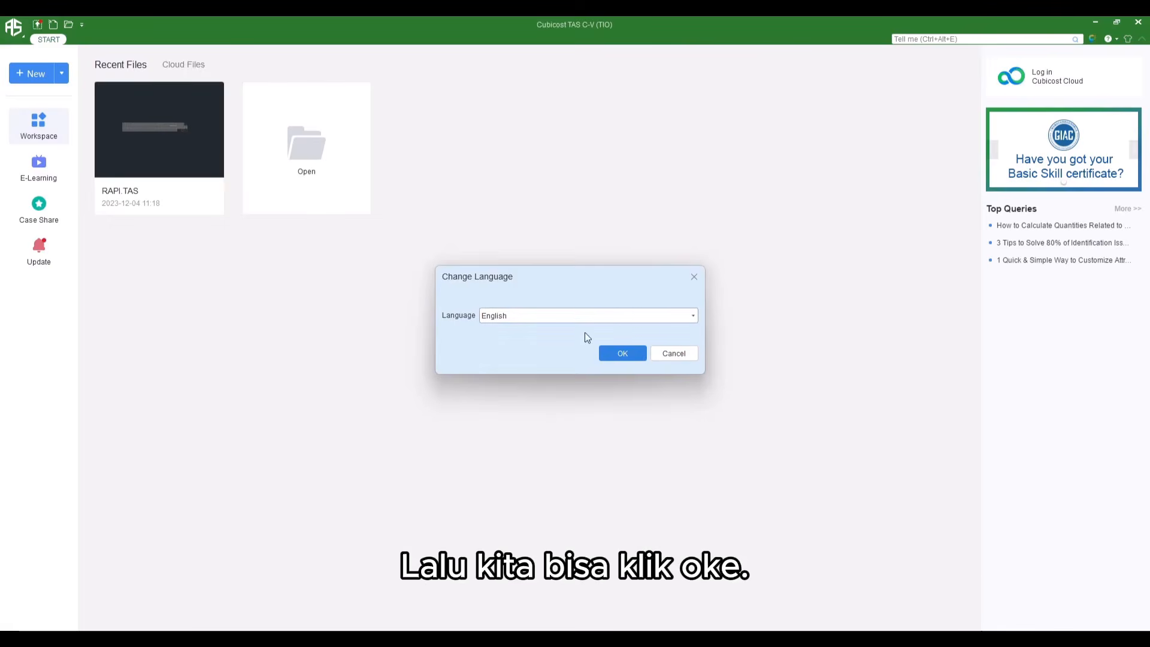
{"action": "left_click", "coordinate": [679, 354]}
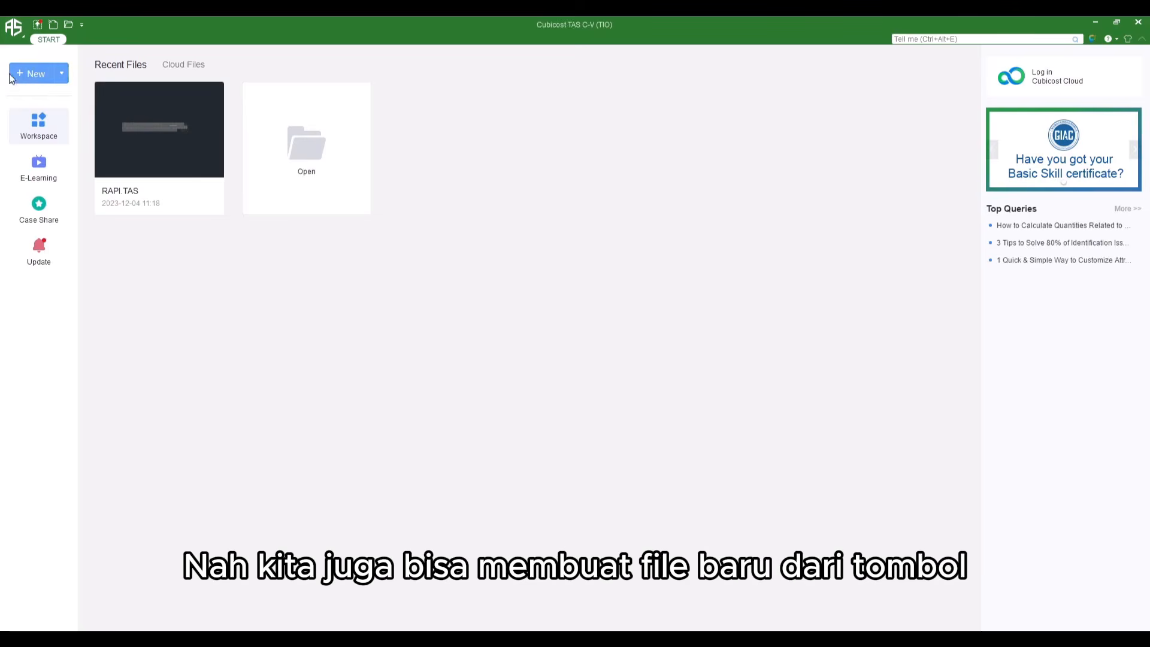
Look through the new and open file options, E-Learning, Case Share and Update pages, and return to the Workspace
{"action": "left_click", "coordinate": [63, 74]}
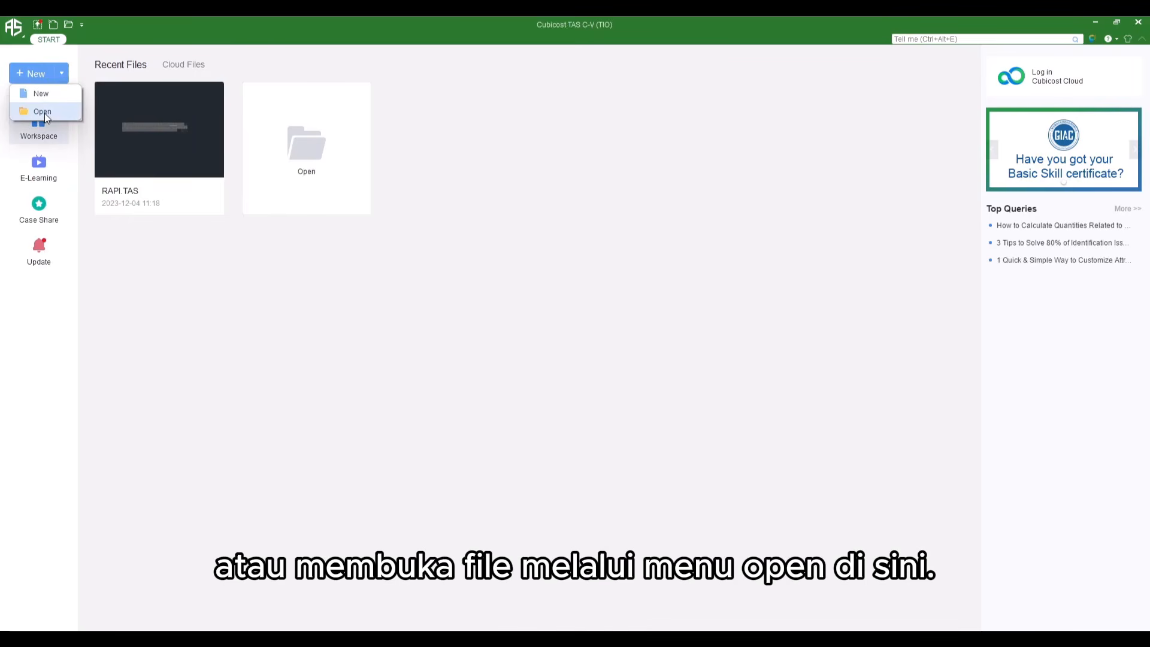
{"action": "left_click", "coordinate": [227, 18]}
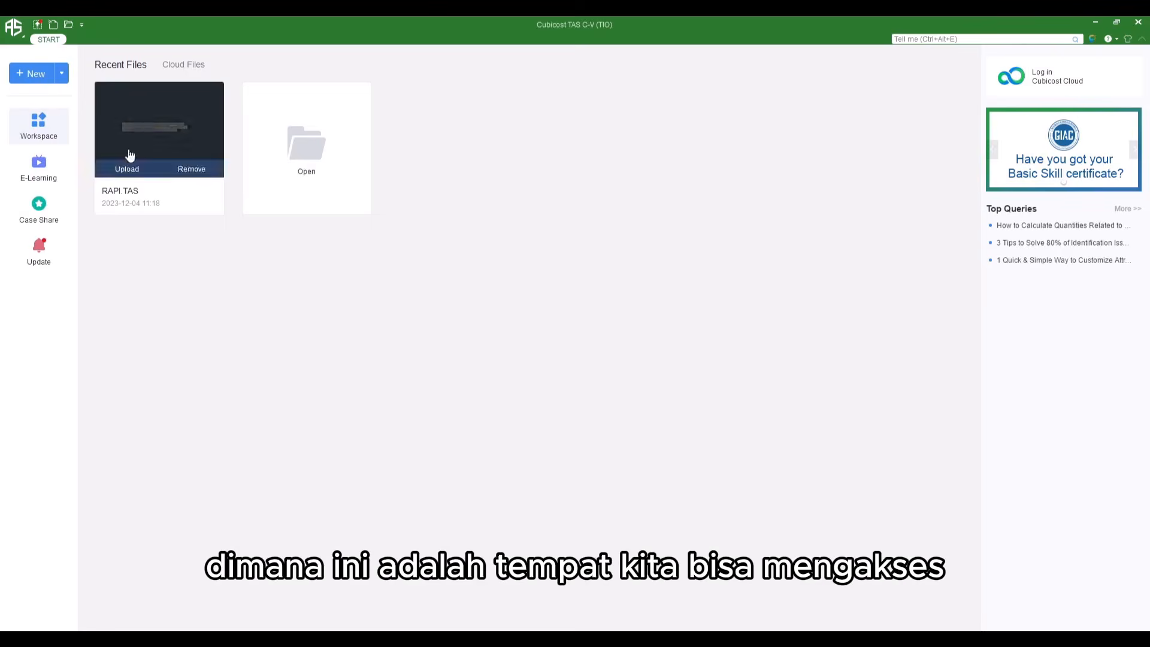
{"action": "left_click", "coordinate": [47, 176]}
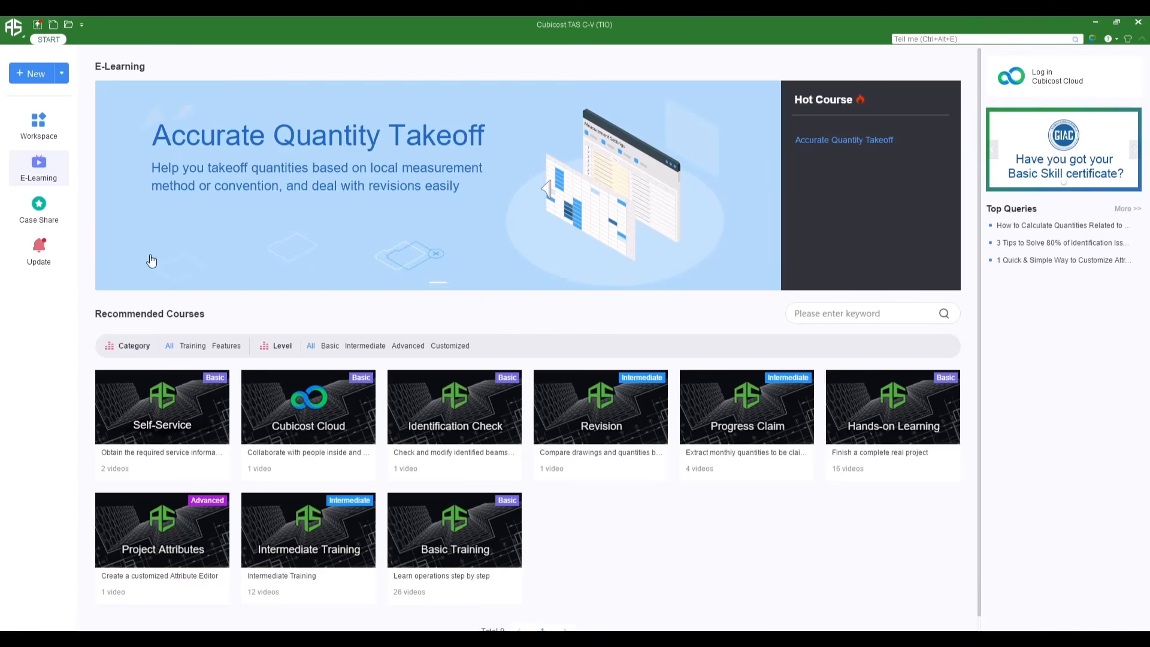
{"action": "left_click", "coordinate": [43, 211]}
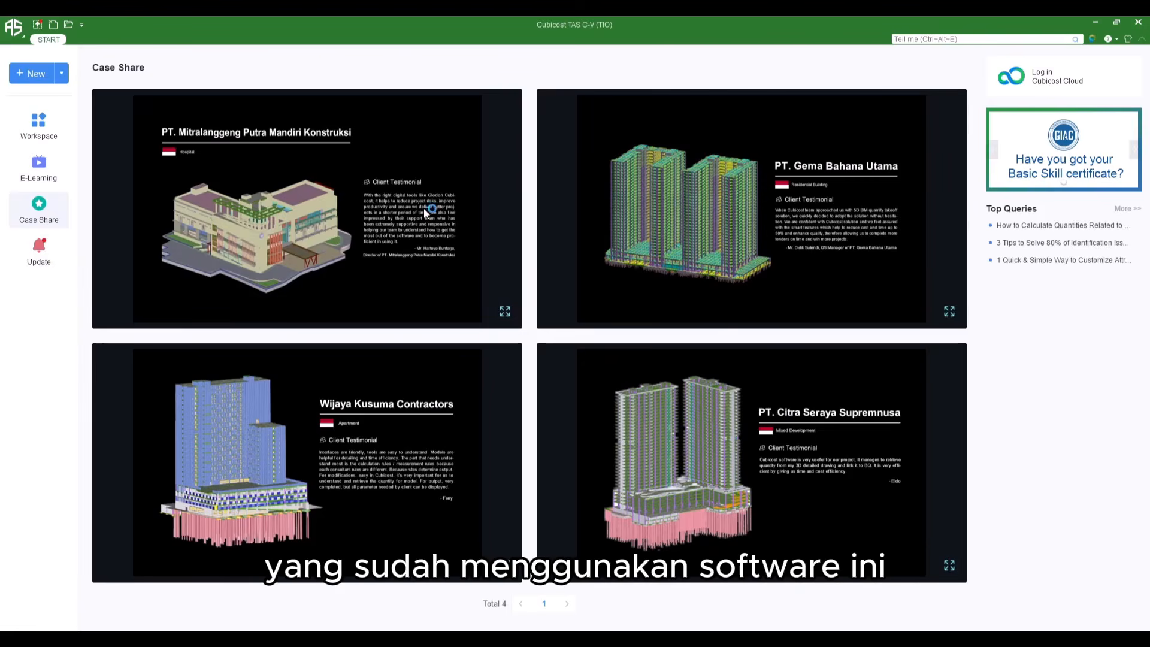
{"action": "left_click", "coordinate": [39, 248]}
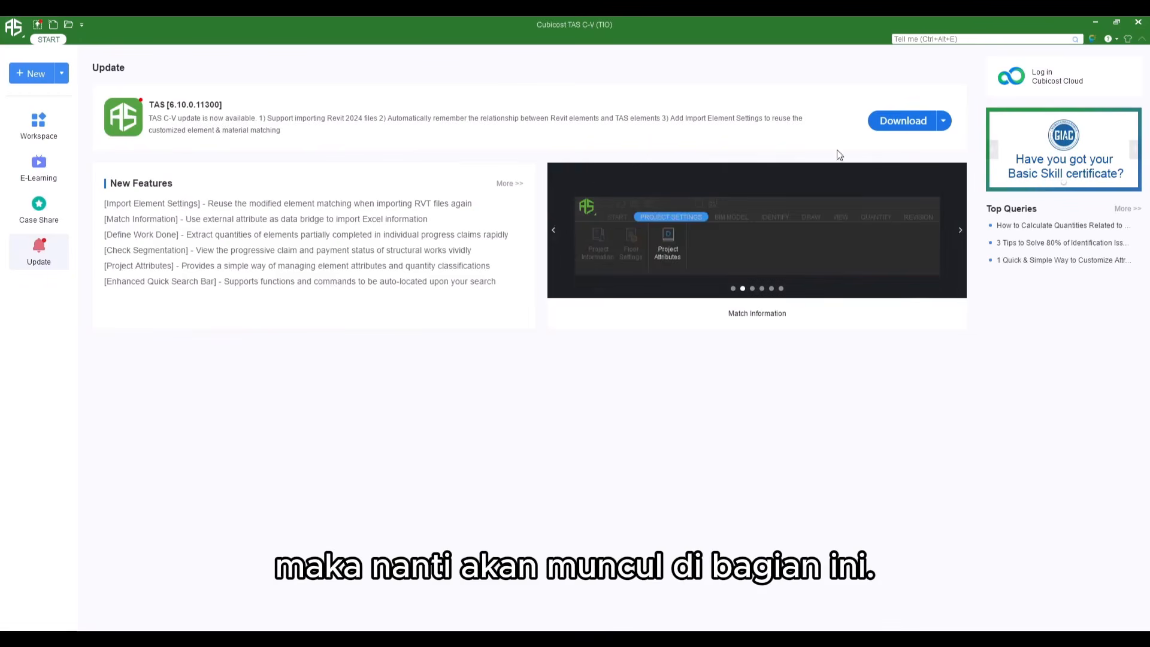
{"action": "left_click", "coordinate": [47, 130]}
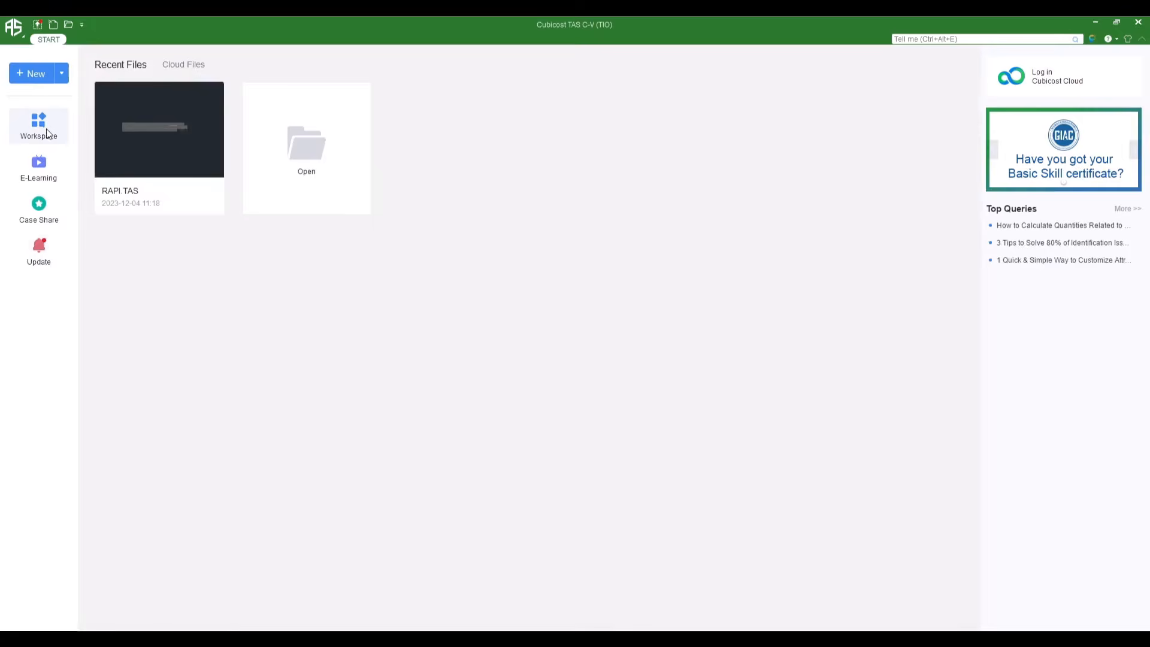
Start a new project and name it "training tutorials"
{"action": "left_click", "coordinate": [28, 72]}
{"action": "left_click", "coordinate": [484, 264]}
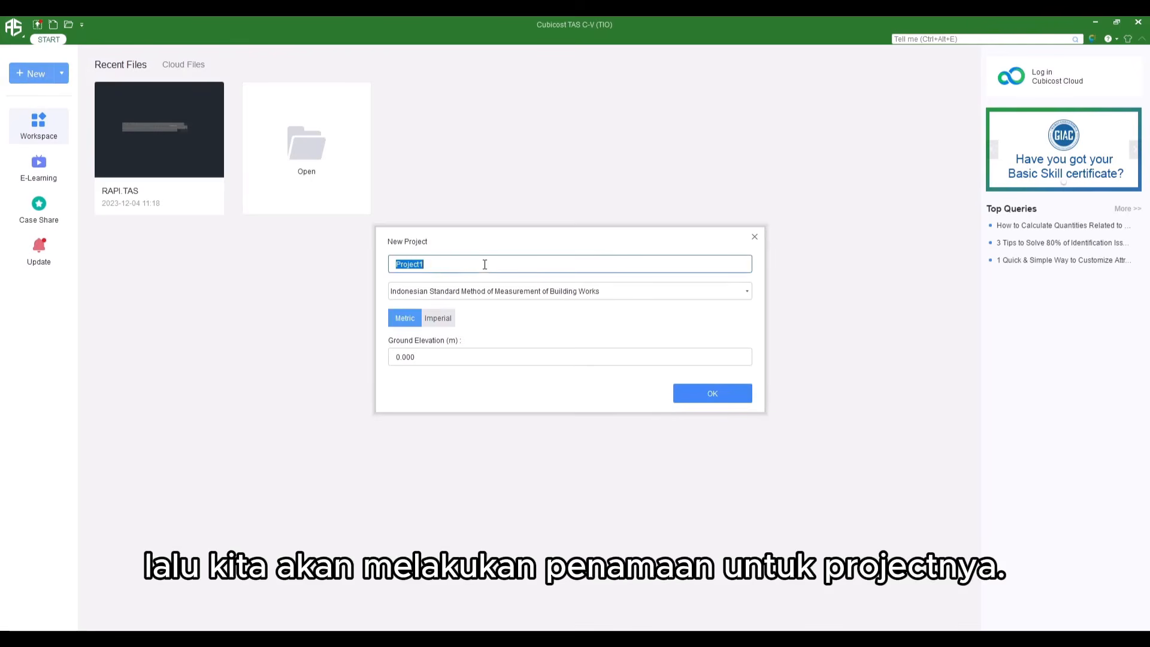
{"action": "type", "text": "test"}
{"action": "key", "text": "BackSpace"}
{"action": "key", "text": "BackSpace"}
{"action": "key", "text": "BackSpace"}
{"action": "type", "text": "raining tutorials"}
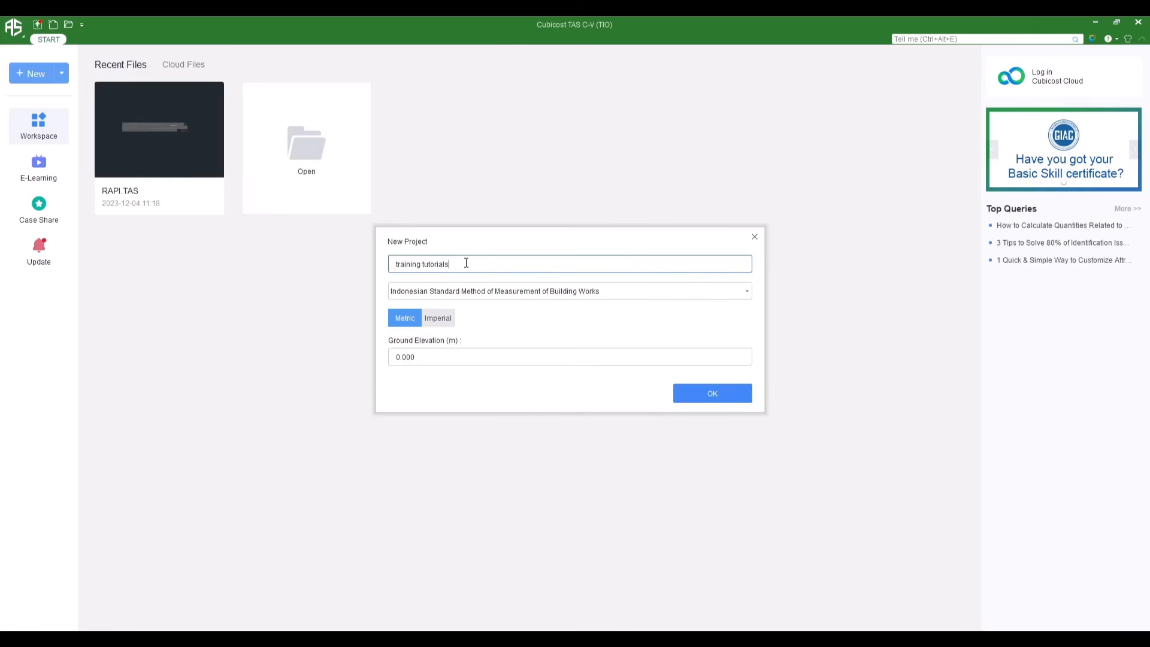
Choose the Indonesian Standard Method of Measurement of Building Works and create the project with metric units and 0.000 m ground elevation
{"action": "left_click", "coordinate": [422, 297]}
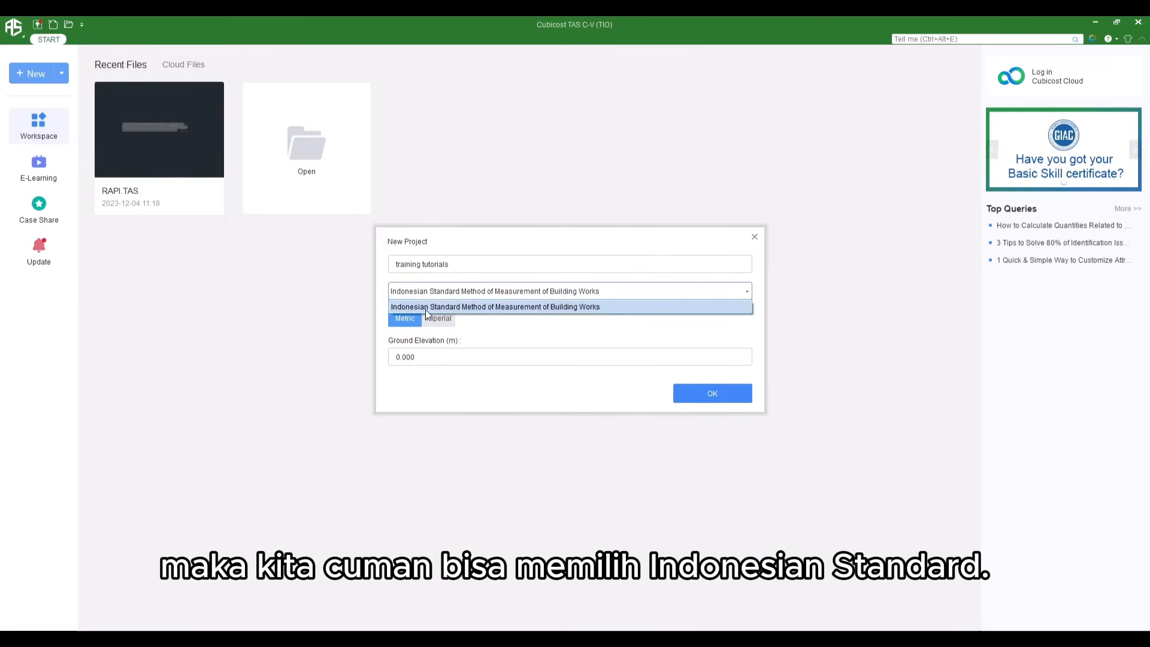
{"action": "left_click", "coordinate": [426, 309]}
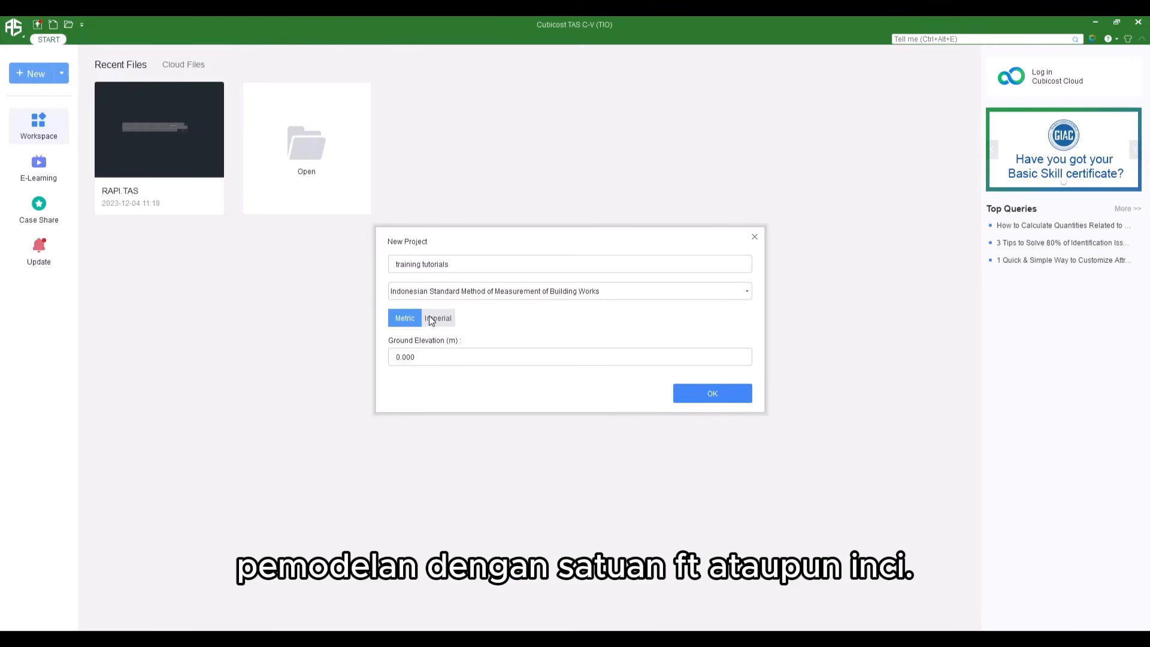
{"action": "left_click", "coordinate": [466, 353]}
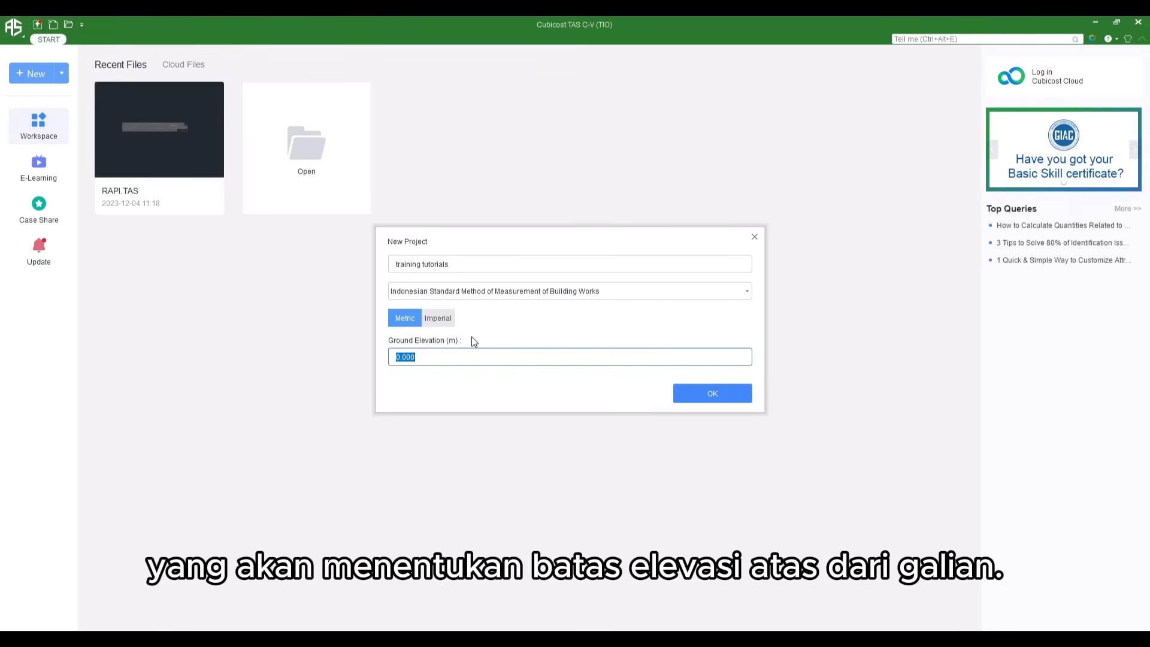
{"action": "left_click", "coordinate": [696, 398]}
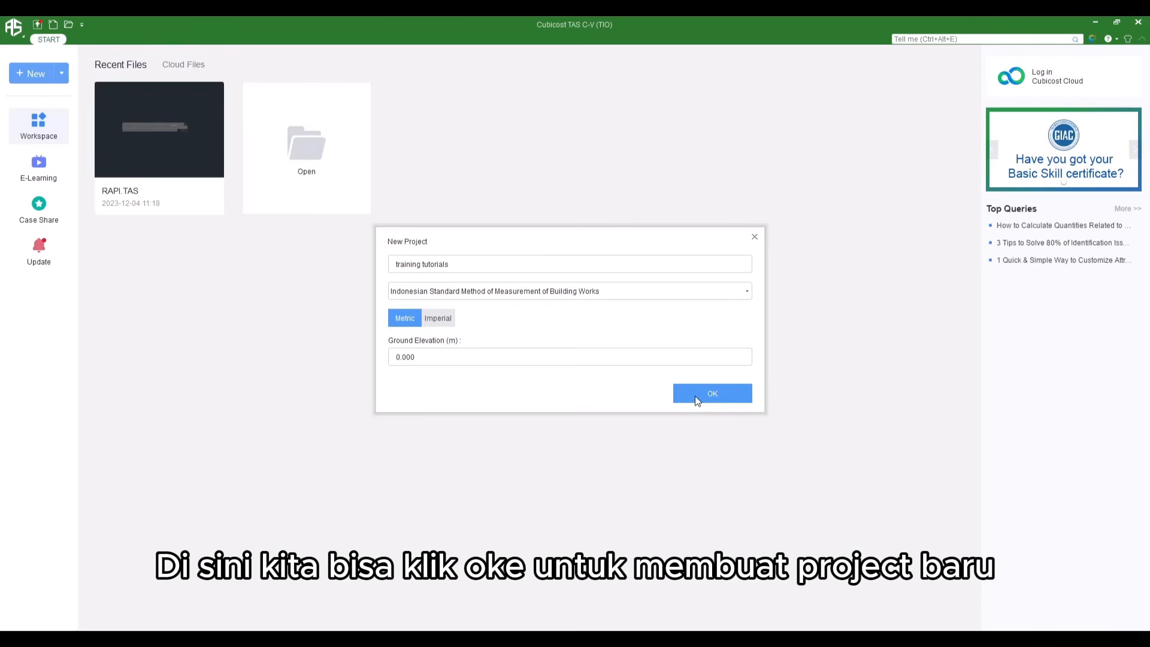
{"action": "left_click", "coordinate": [677, 392]}
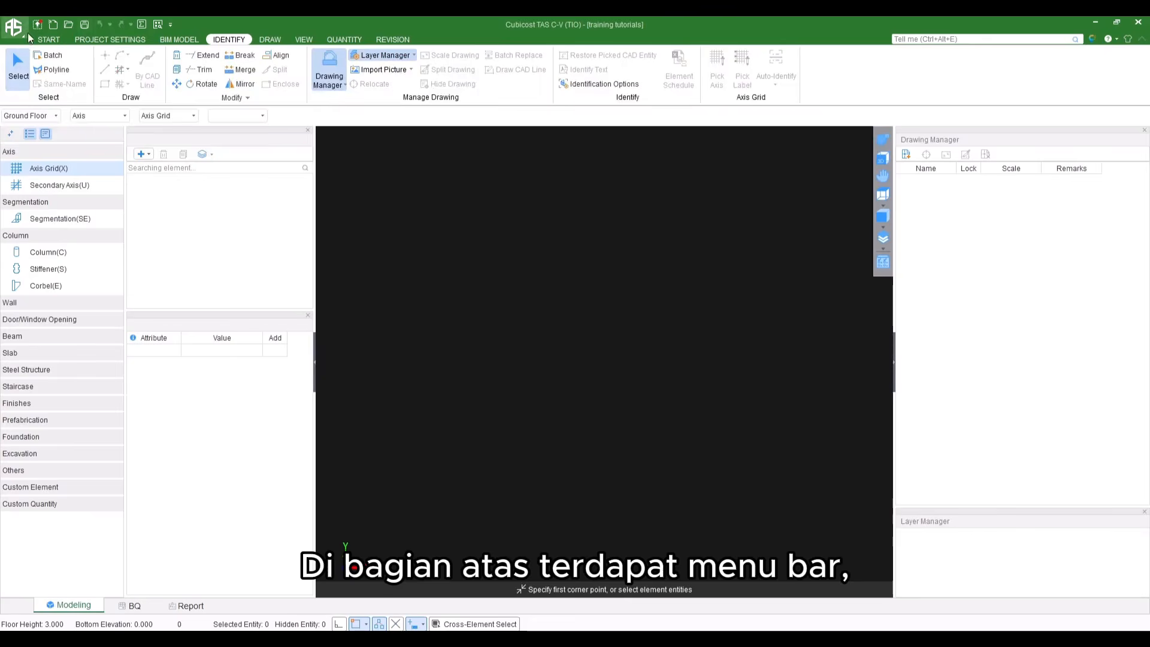
Look over the BIM model and drawing commands, the list of floors and the Custom Quantity element category
{"action": "left_click", "coordinate": [177, 39]}
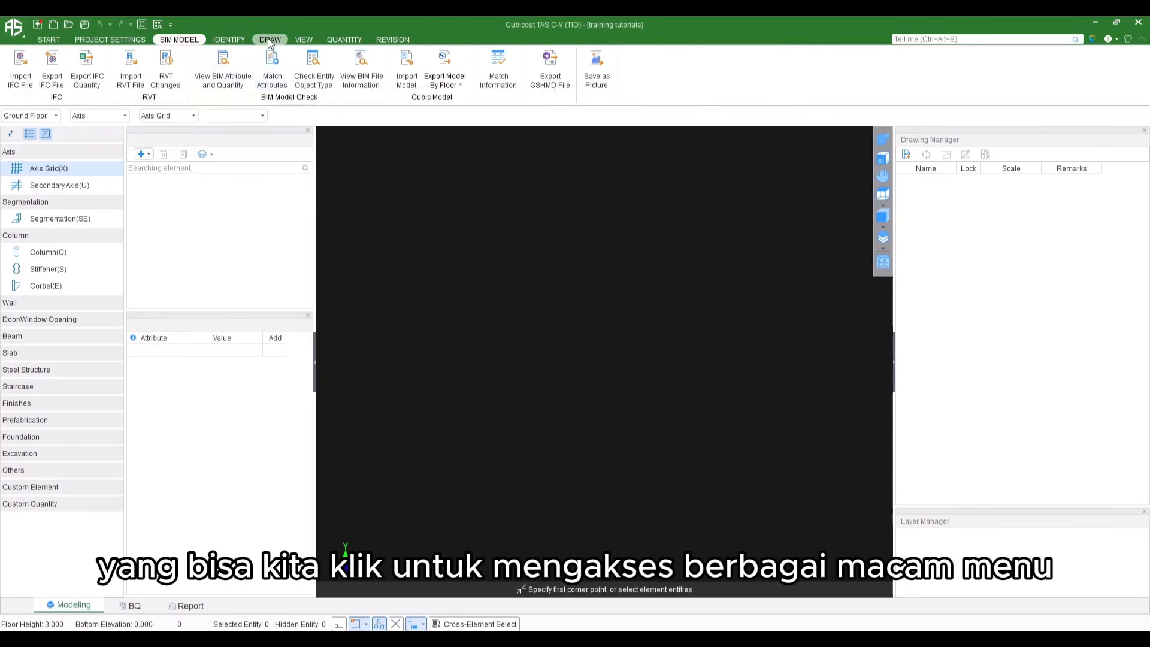
{"action": "left_click", "coordinate": [267, 38]}
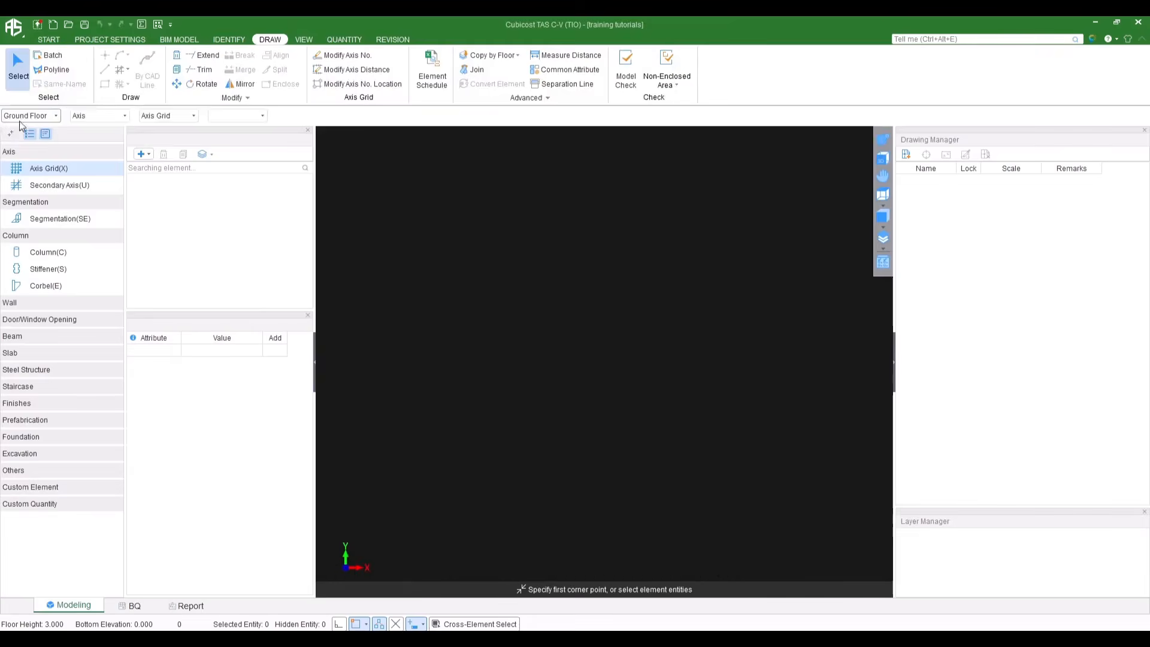
{"action": "left_click", "coordinate": [30, 116]}
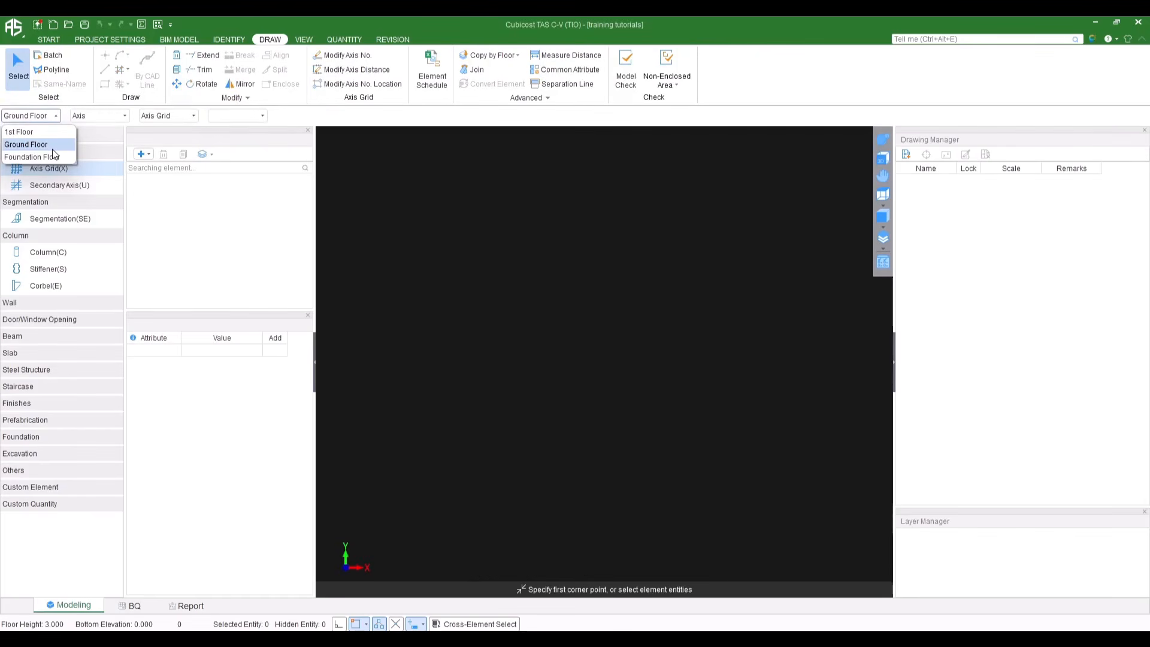
{"action": "left_click", "coordinate": [128, 202]}
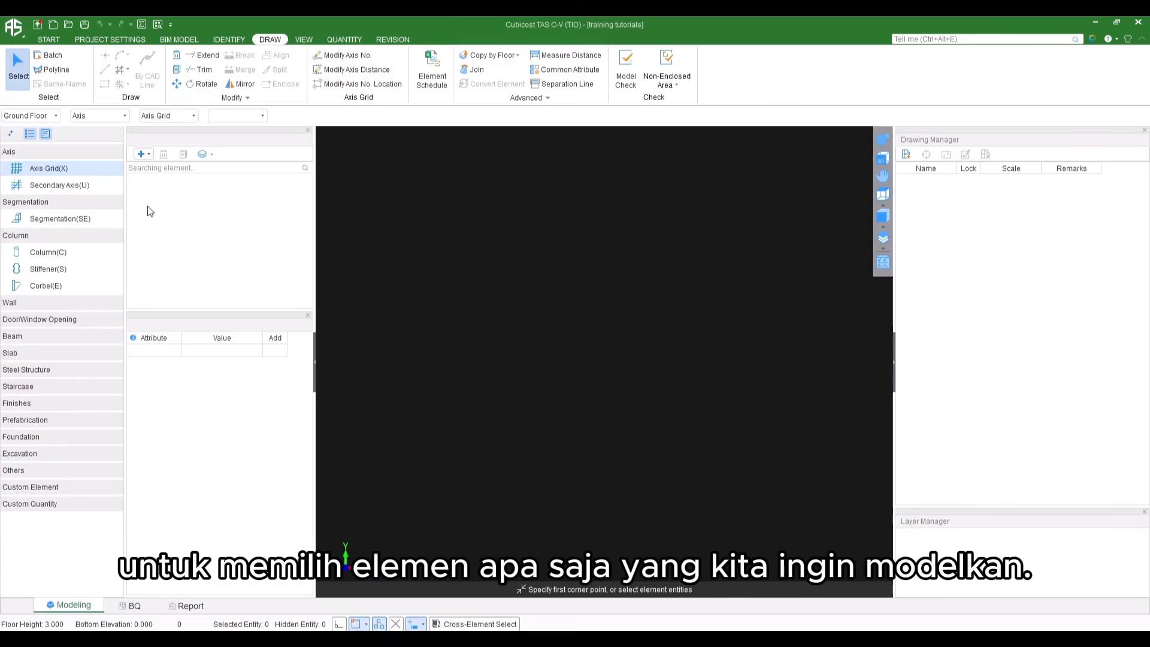
{"action": "left_click", "coordinate": [8, 504]}
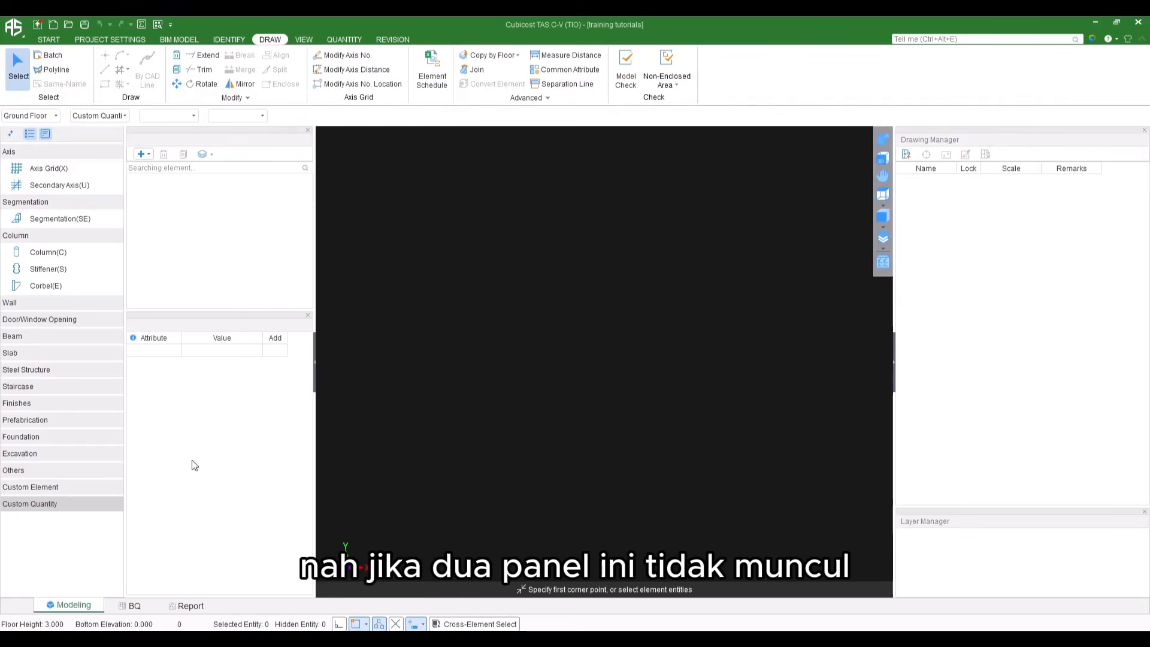
Hide the element list and the attribute editor, and show both again
{"action": "left_click", "coordinate": [47, 134]}
{"action": "left_click", "coordinate": [48, 135]}
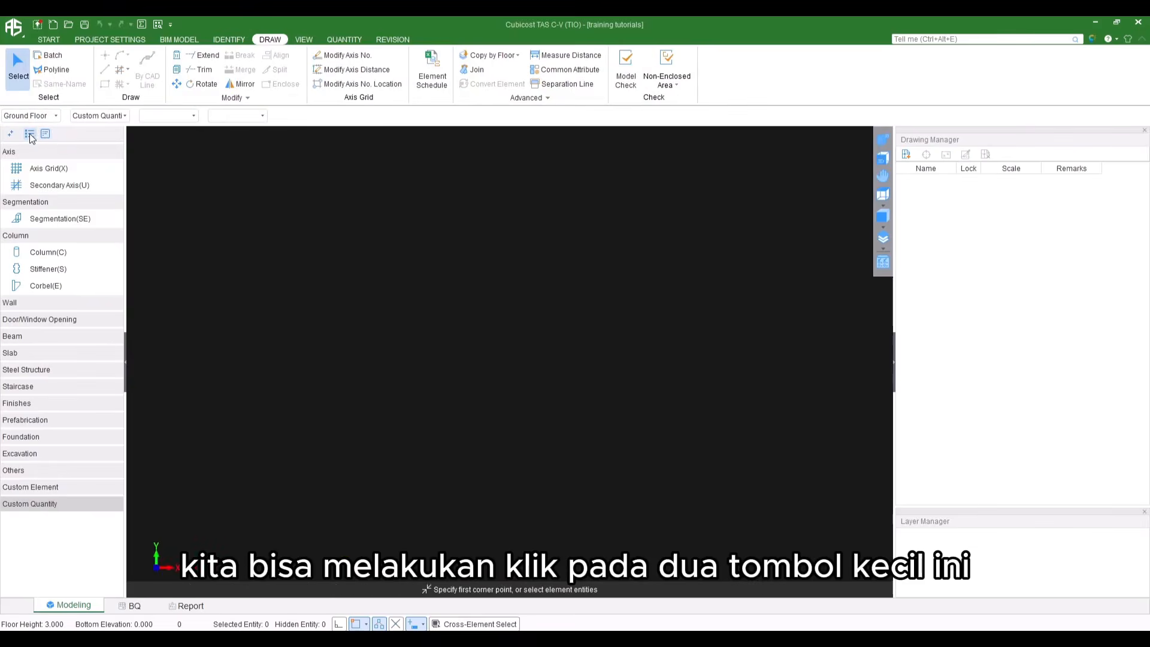
{"action": "left_click", "coordinate": [30, 134]}
{"action": "left_click", "coordinate": [48, 134]}
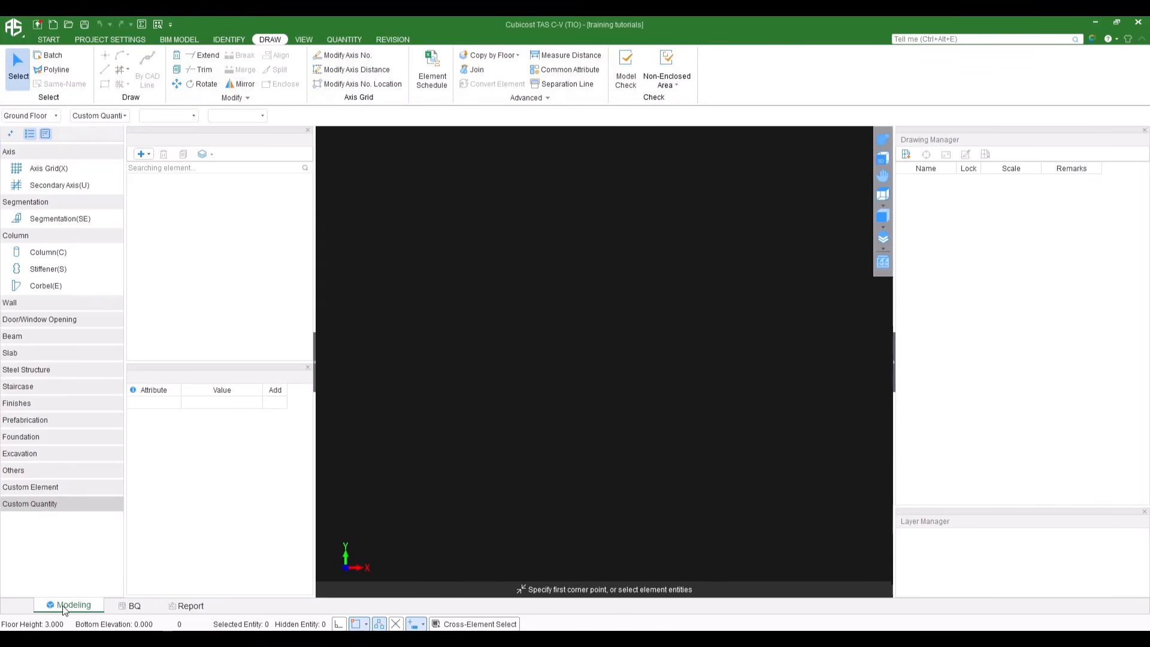
Open the project's floor settings
{"action": "left_click", "coordinate": [19, 117]}
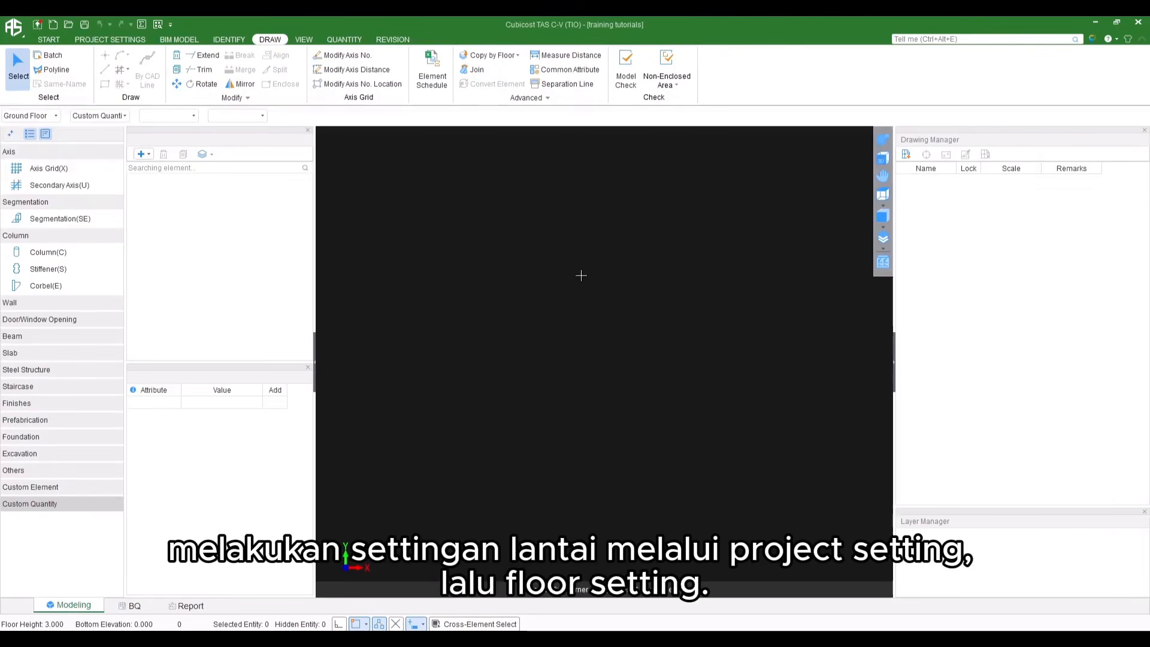
{"action": "left_click", "coordinate": [108, 40]}
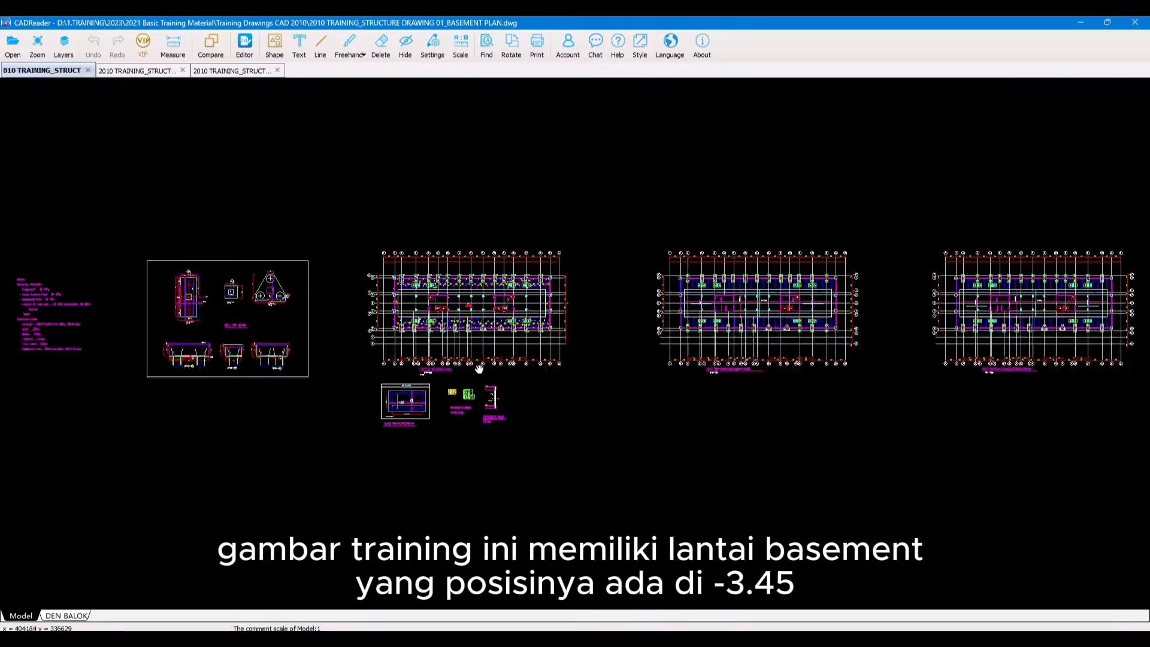
Switch to CADReader and examine the structural floor level label on the basement's Raft & Tie Beam Plan
{"action": "scroll", "coordinate": [479, 367], "scroll_direction": "up", "scroll_amount": 4}
{"action": "scroll", "coordinate": [395, 236], "scroll_direction": "up", "scroll_amount": 5}
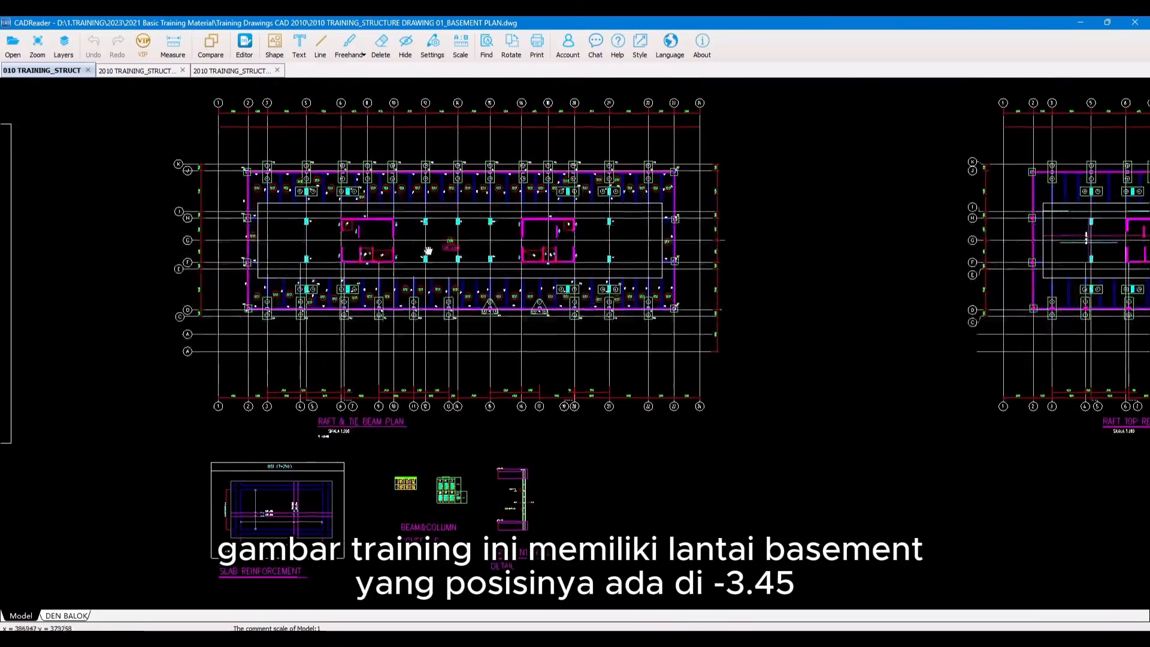
{"action": "scroll", "coordinate": [470, 258], "scroll_direction": "up", "scroll_amount": 2}
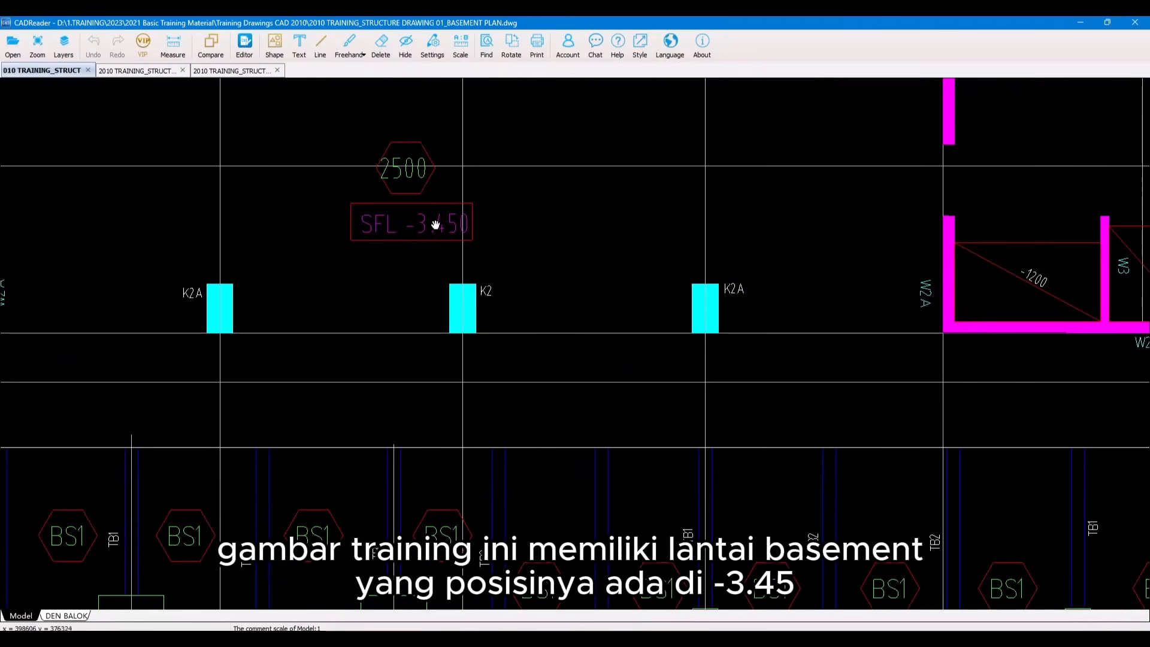
{"action": "scroll", "coordinate": [479, 288], "scroll_direction": "up", "scroll_amount": 3}
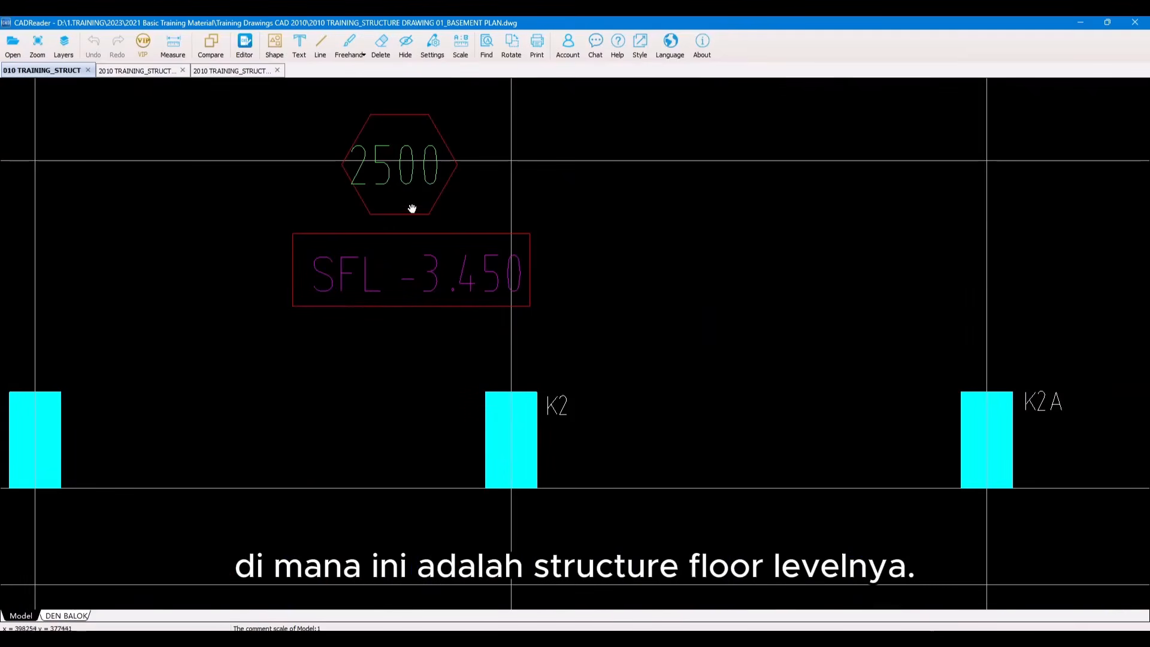
Examine the FFL and SFL labels on the Level 1-3 plan in the typical structure drawing
{"action": "left_click", "coordinate": [129, 71]}
{"action": "scroll", "coordinate": [539, 239], "scroll_direction": "up", "scroll_amount": 6}
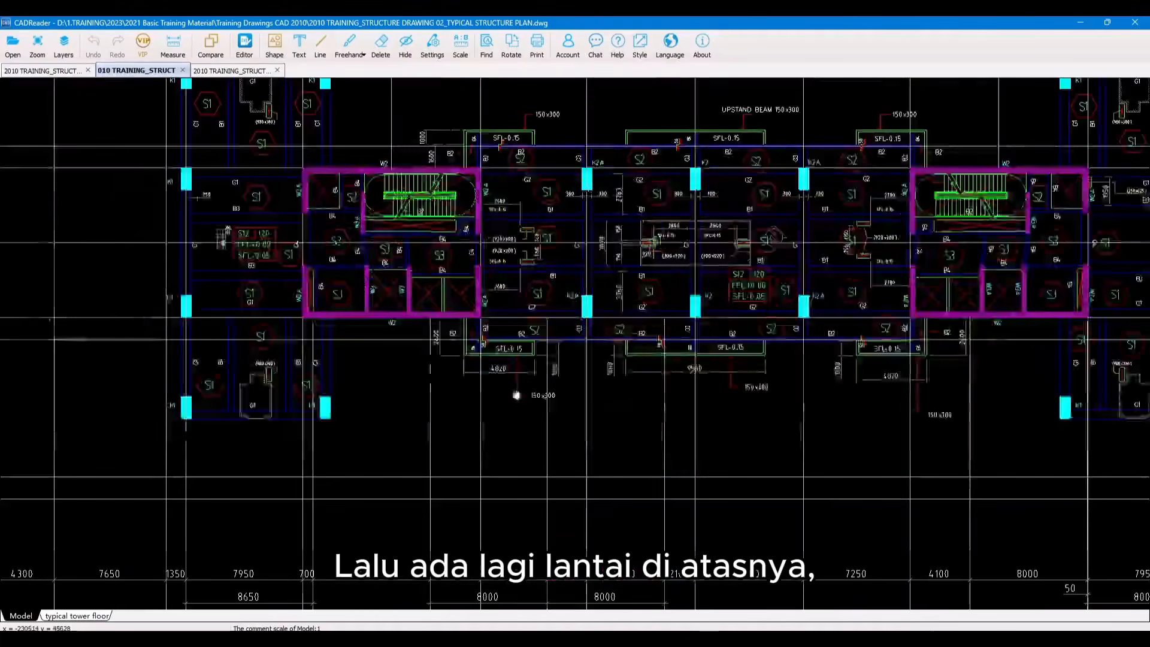
{"action": "scroll", "coordinate": [479, 266], "scroll_direction": "up", "scroll_amount": 2}
{"action": "scroll", "coordinate": [469, 277], "scroll_direction": "down", "scroll_amount": 6}
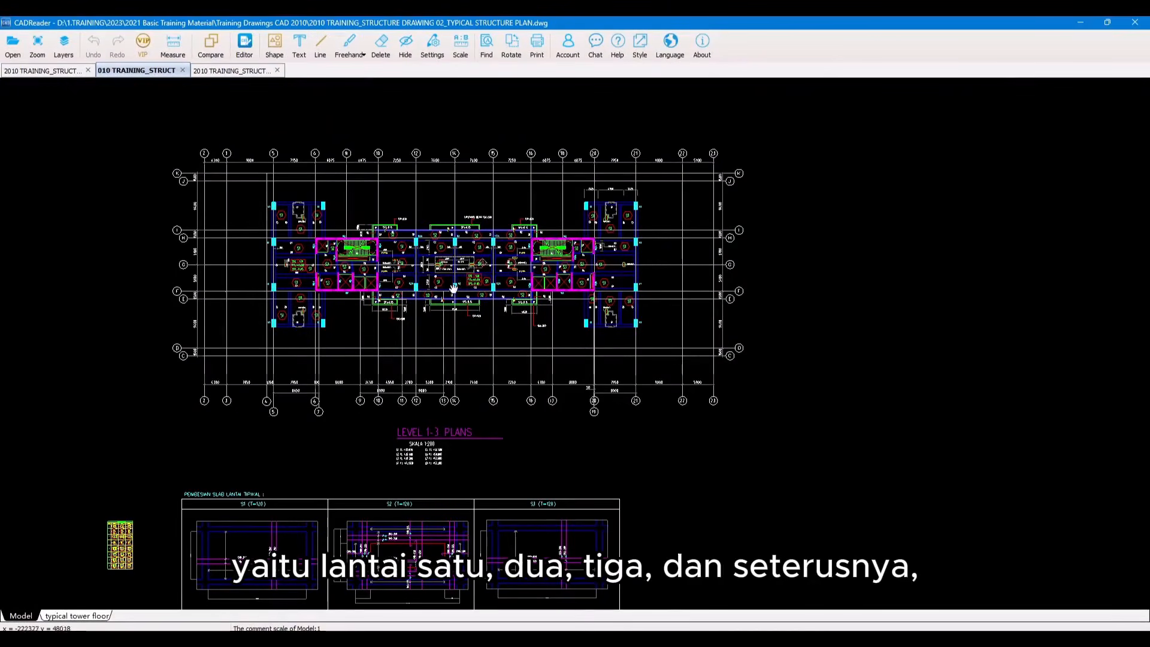
{"action": "scroll", "coordinate": [466, 257], "scroll_direction": "up", "scroll_amount": 2}
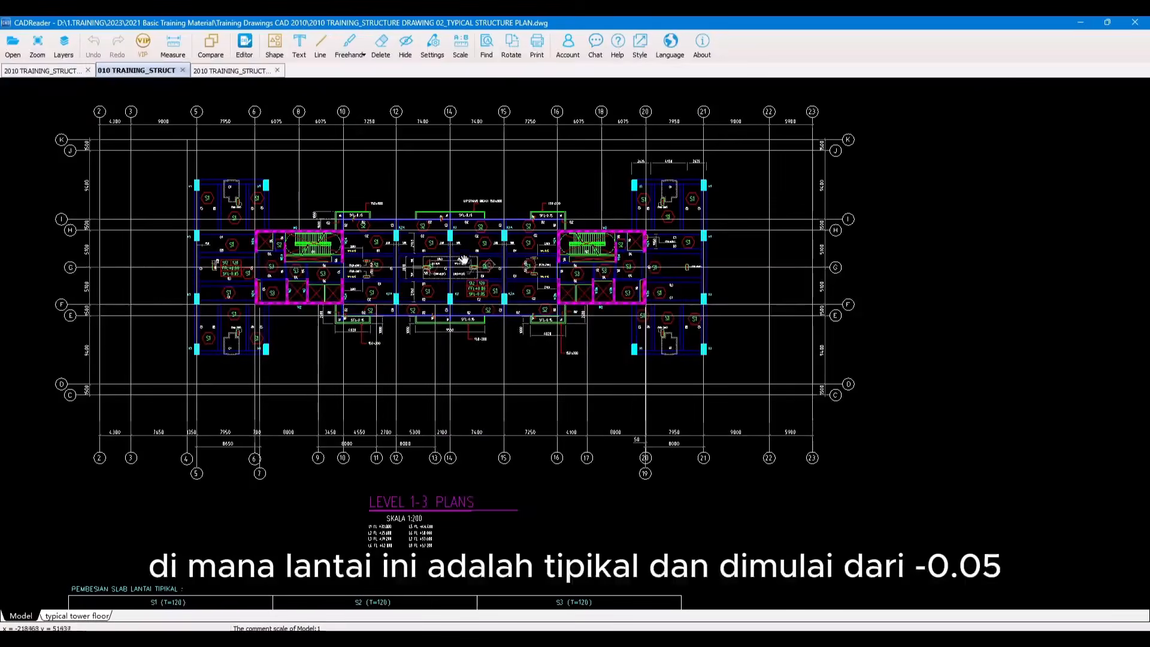
{"action": "scroll", "coordinate": [443, 276], "scroll_direction": "up", "scroll_amount": 10}
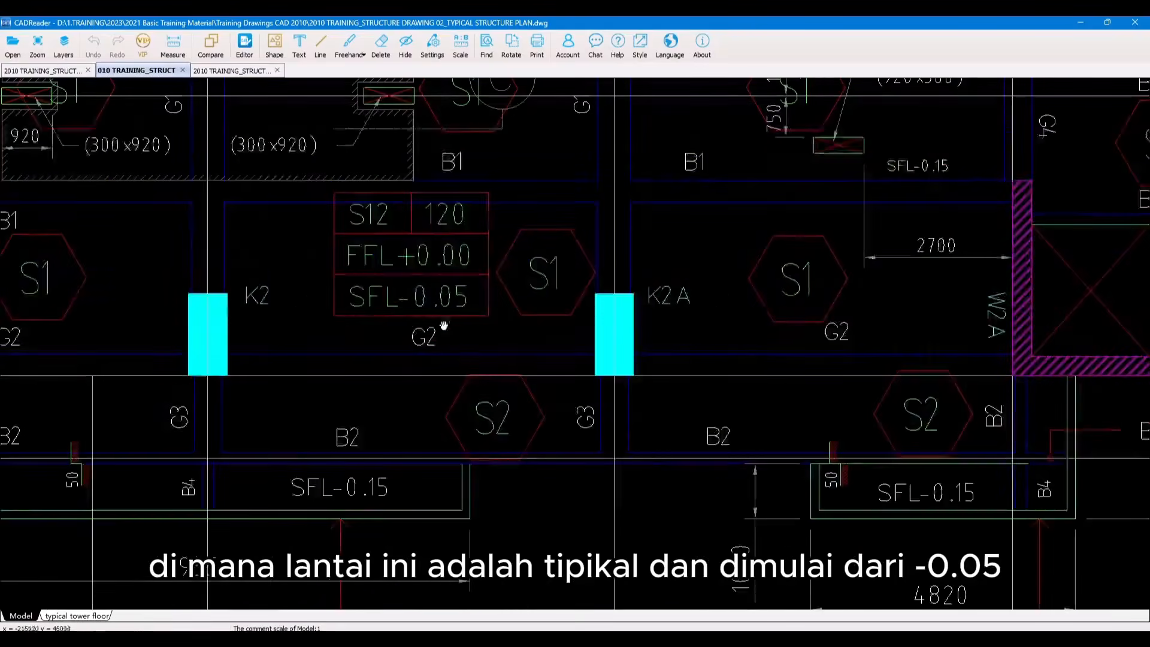
{"action": "mouse_move", "coordinate": [413, 379]}
{"action": "left_mouse_down"}
{"action": "mouse_move", "coordinate": [495, 380]}
{"action": "mouse_move", "coordinate": [518, 405]}
{"action": "left_mouse_up"}
{"action": "scroll", "coordinate": [521, 336], "scroll_direction": "up", "scroll_amount": 2}
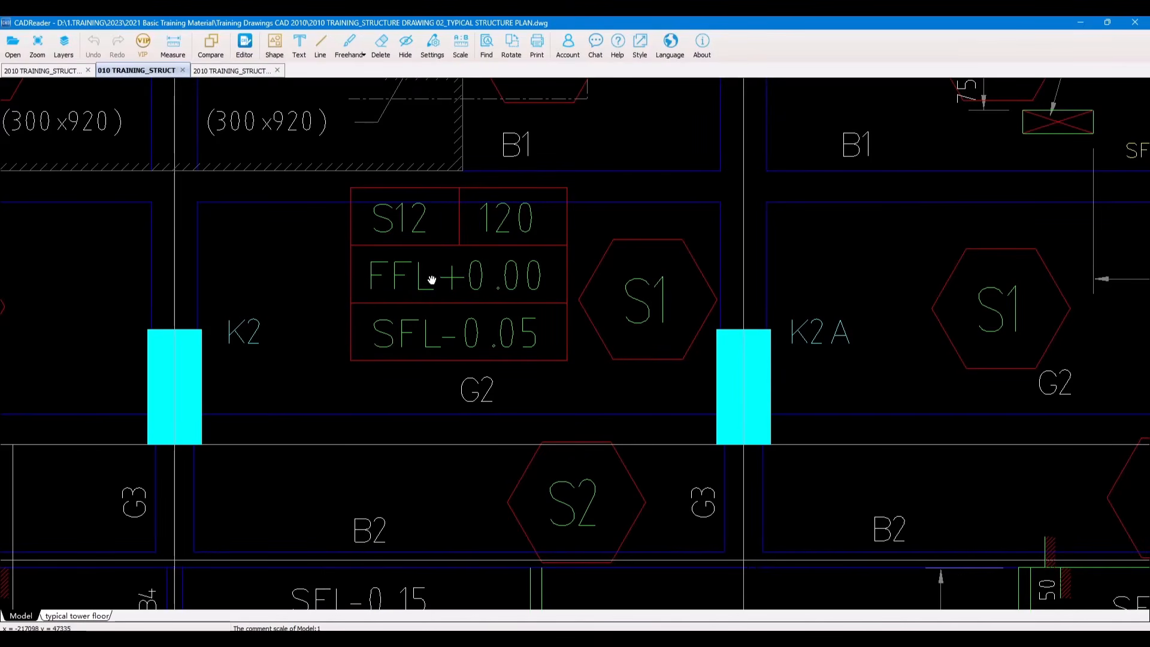
Switch back to Cubicost TAS and rename the Ground Floor as Level 1 and the 1st Floor as Level 2
{"action": "left_click", "coordinate": [1085, 23]}
{"action": "double_click", "coordinate": [321, 183]}
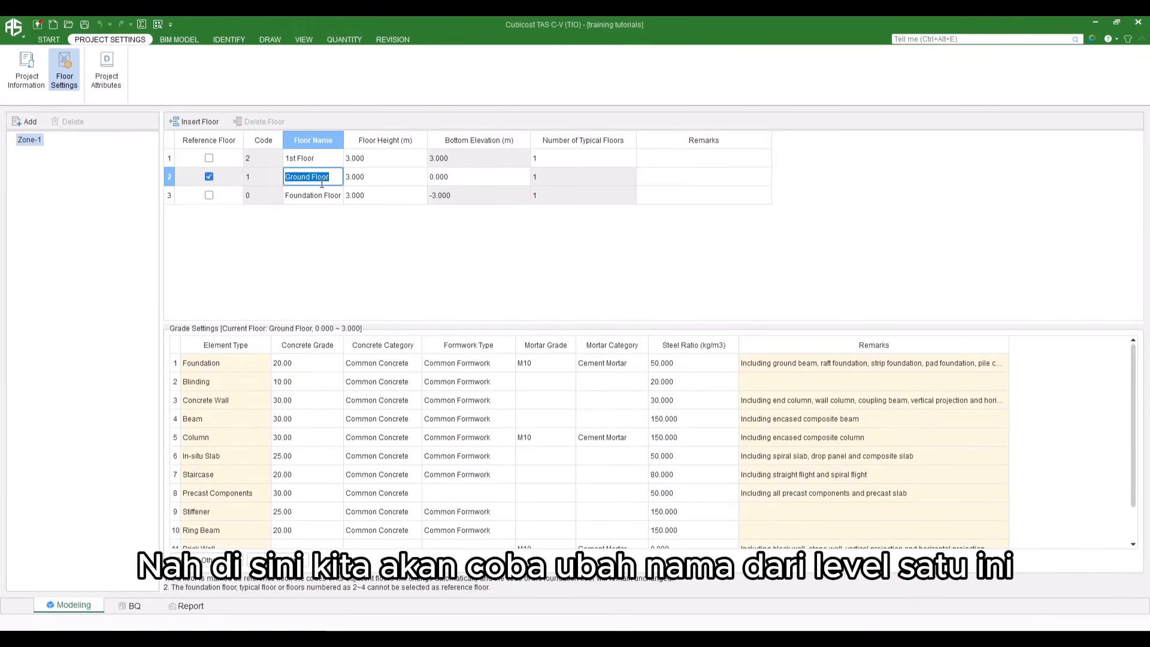
{"action": "type", "text": "Level 1"}
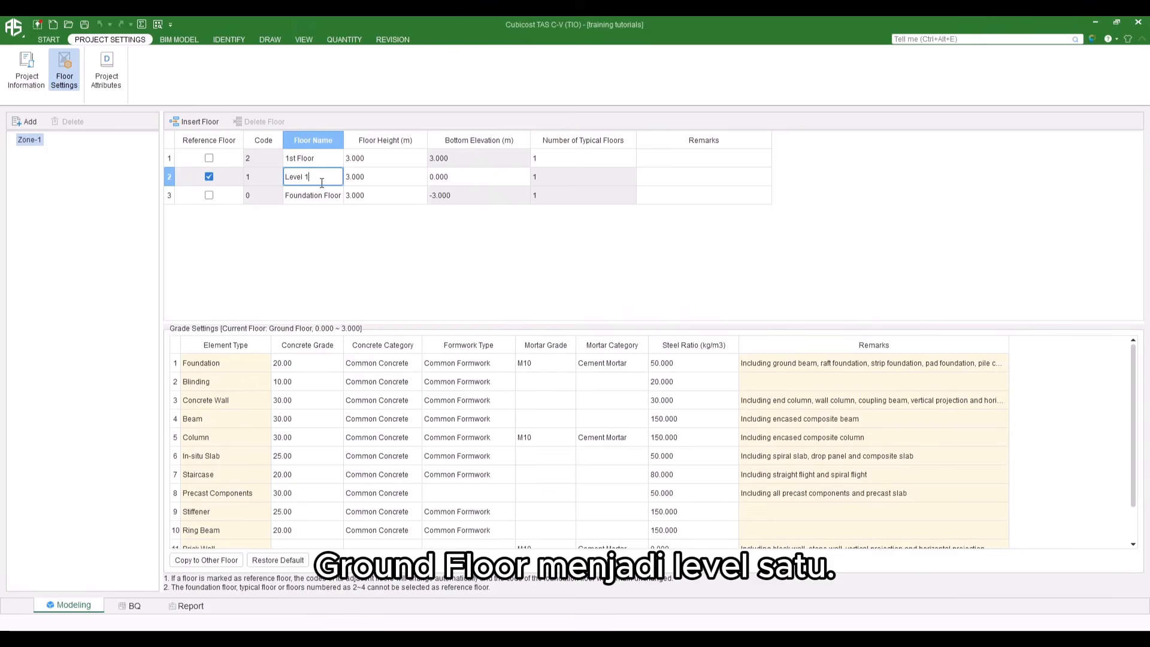
{"action": "key", "text": "Up"}
{"action": "type", "text": "Level 2"}
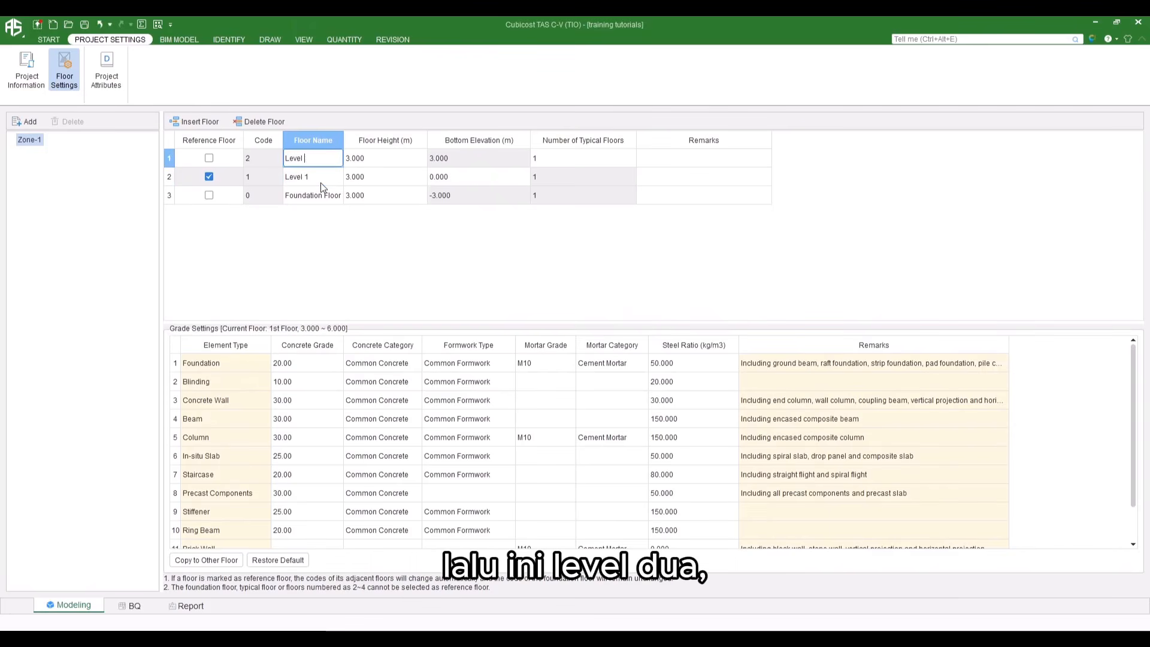
{"action": "key", "text": "Tab"}
Rename the Foundation Floor as Basement Floor and insert one new floor above Level 2
{"action": "key", "text": "Down"}
{"action": "key", "text": "Down"}
{"action": "key", "text": "Left"}
{"action": "type", "text": "Bas"}
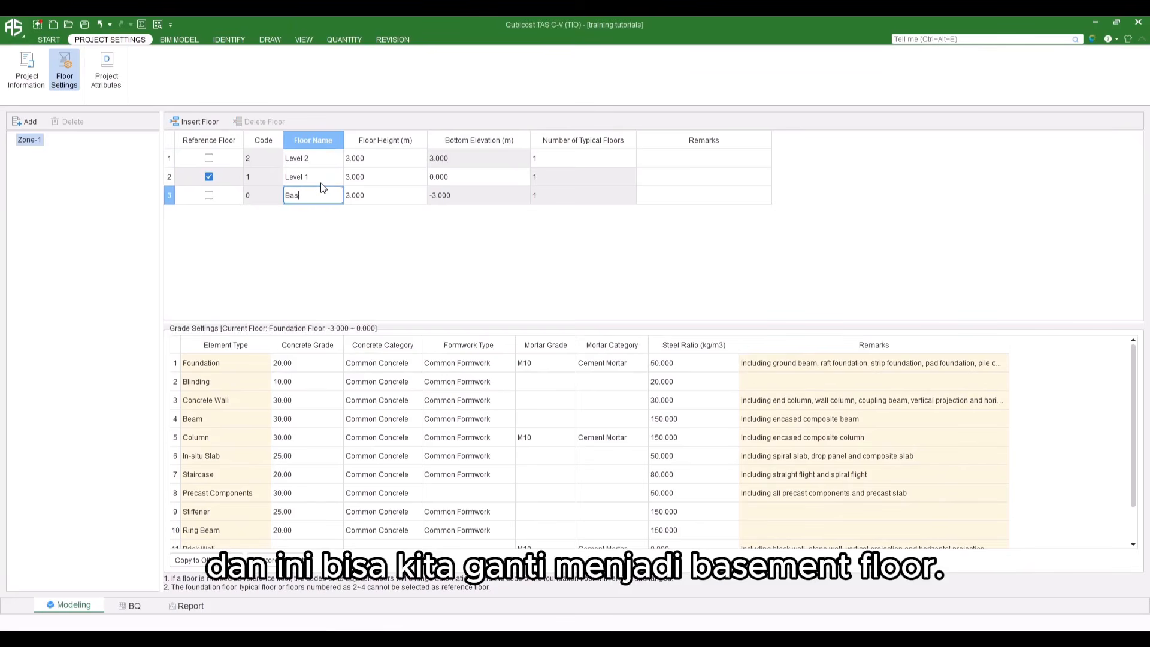
{"action": "type", "text": "ement Floor"}
{"action": "key", "text": "Tab"}
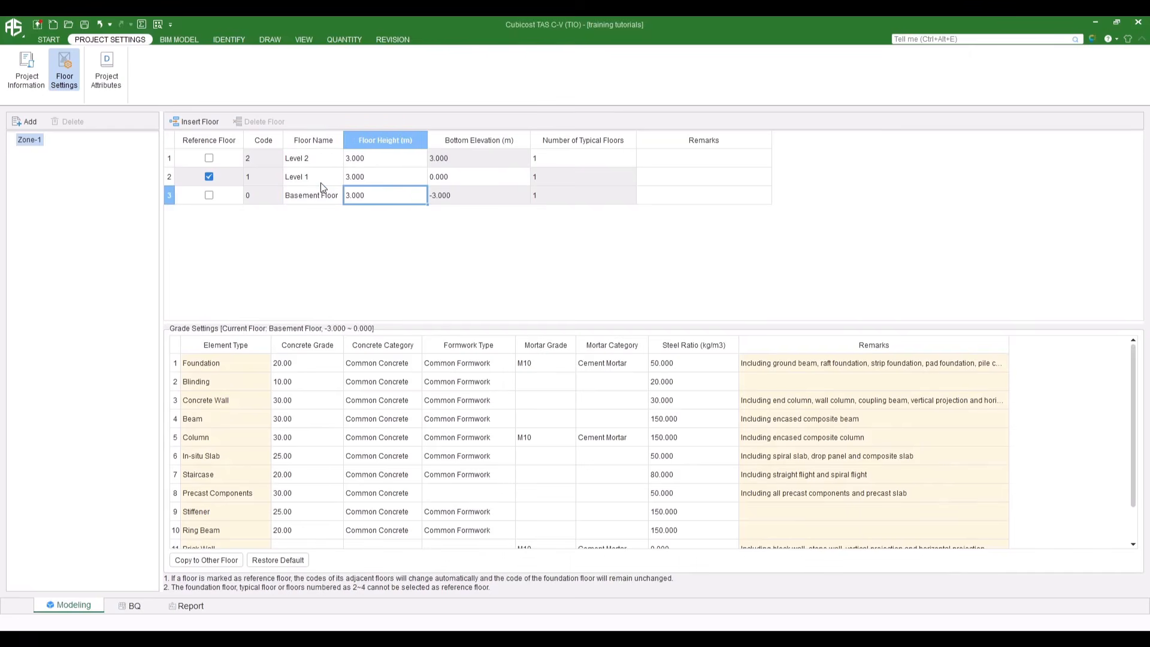
{"action": "left_click", "coordinate": [303, 159]}
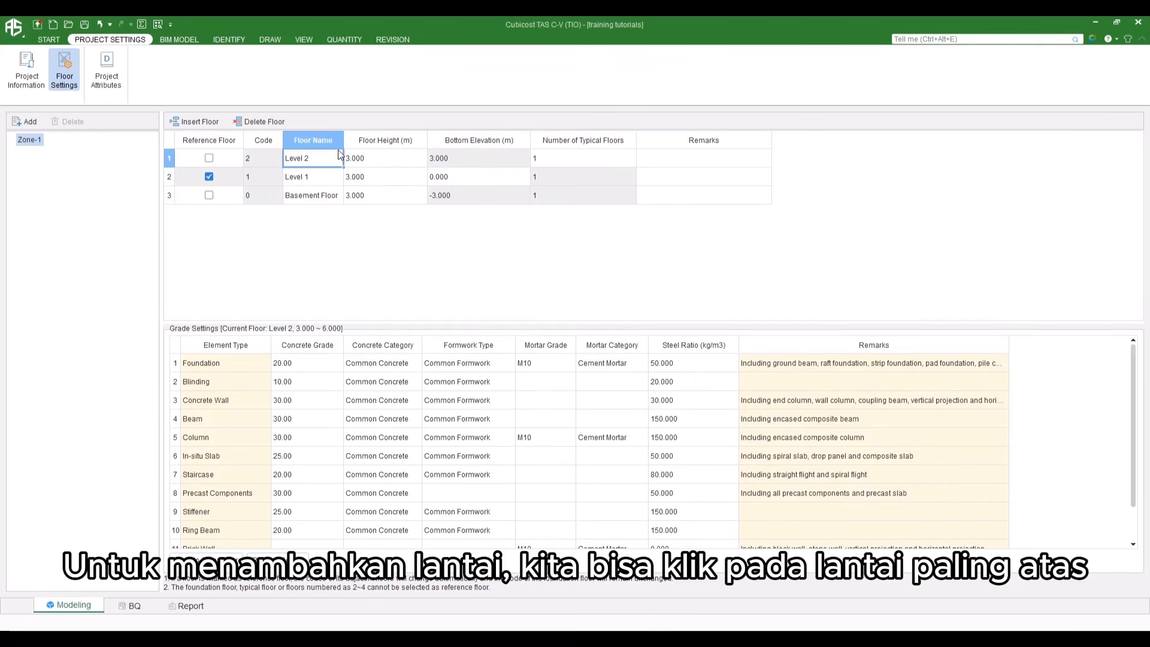
{"action": "left_click", "coordinate": [179, 122]}
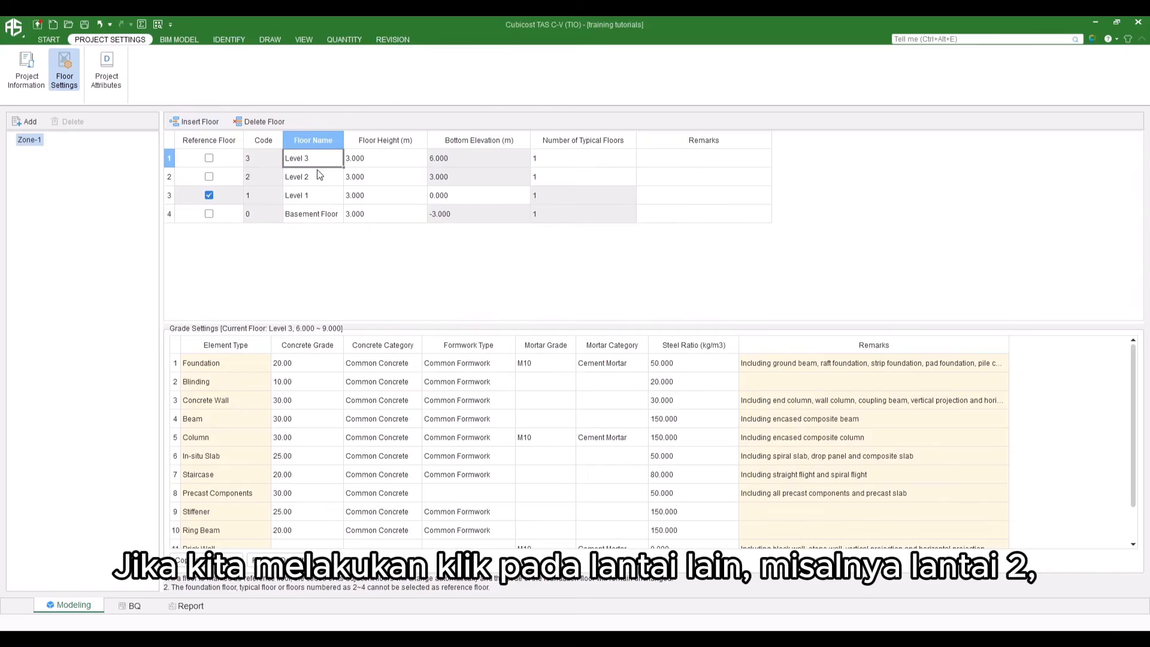
Insert an extra floor directly above Level 2 and delete that extra floor again
{"action": "left_click", "coordinate": [301, 183]}
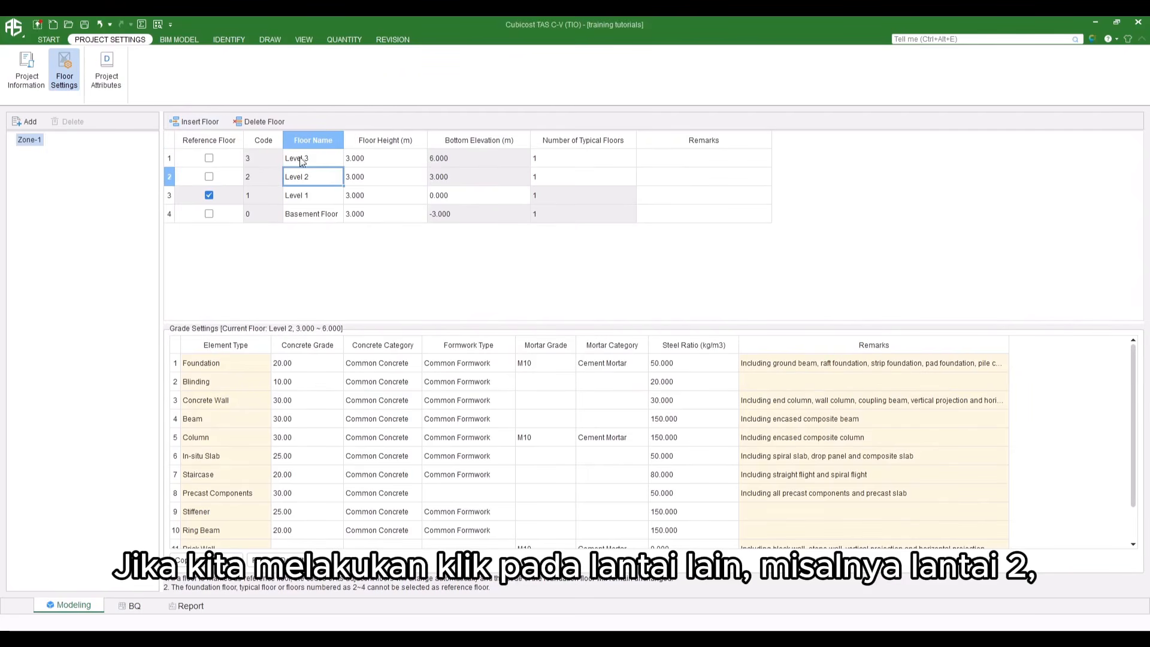
{"action": "left_click", "coordinate": [197, 121]}
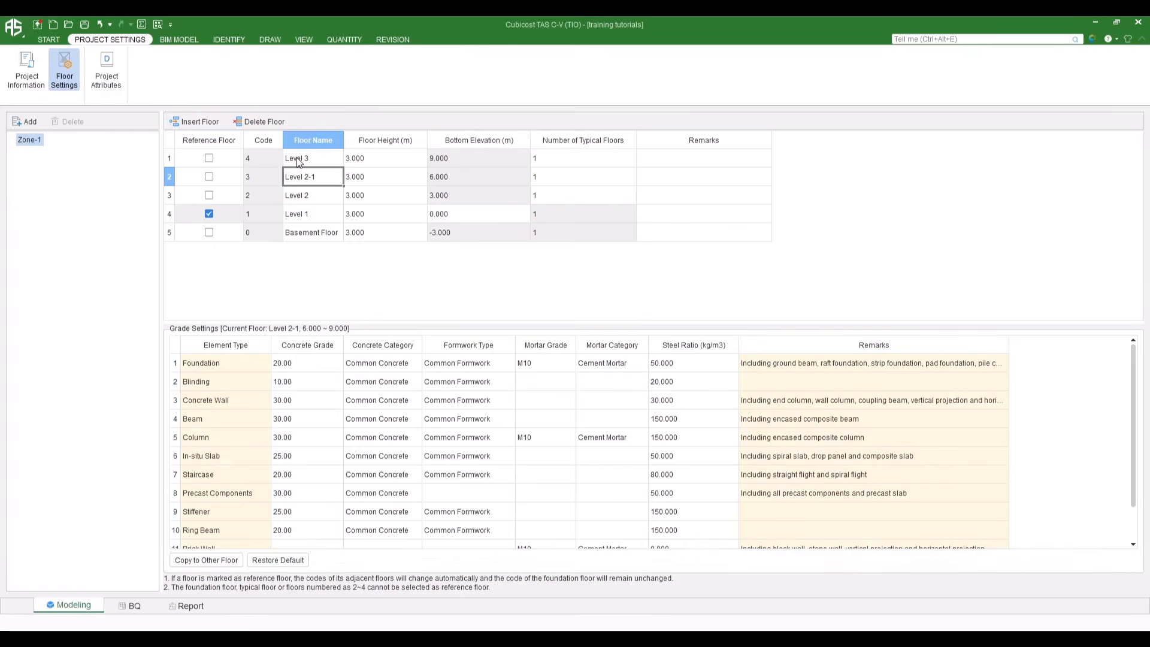
{"action": "left_click", "coordinate": [316, 195]}
{"action": "left_click", "coordinate": [311, 179]}
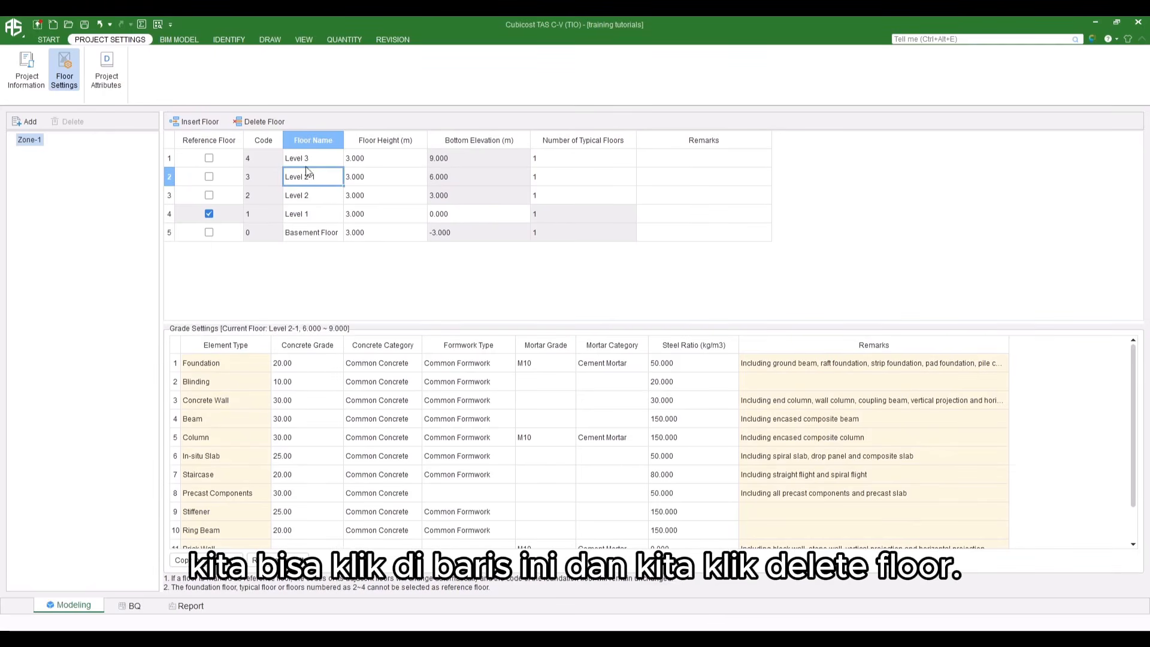
{"action": "left_click", "coordinate": [265, 123]}
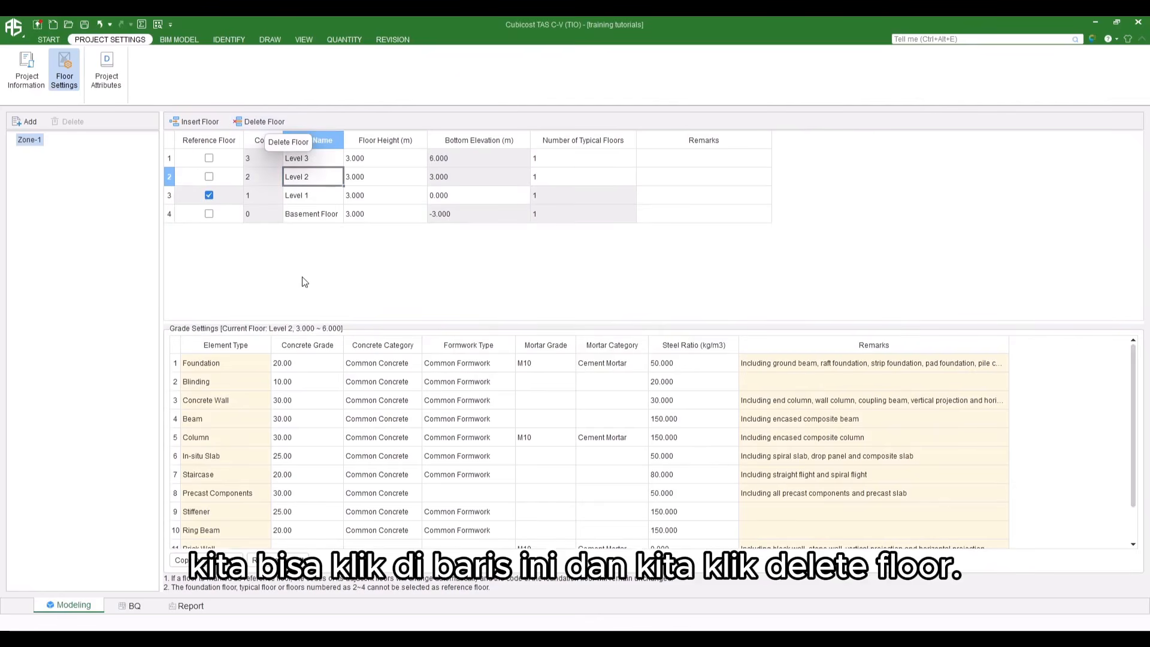
Set Level 1's bottom elevation to -0.05 m
{"action": "left_click", "coordinate": [447, 194]}
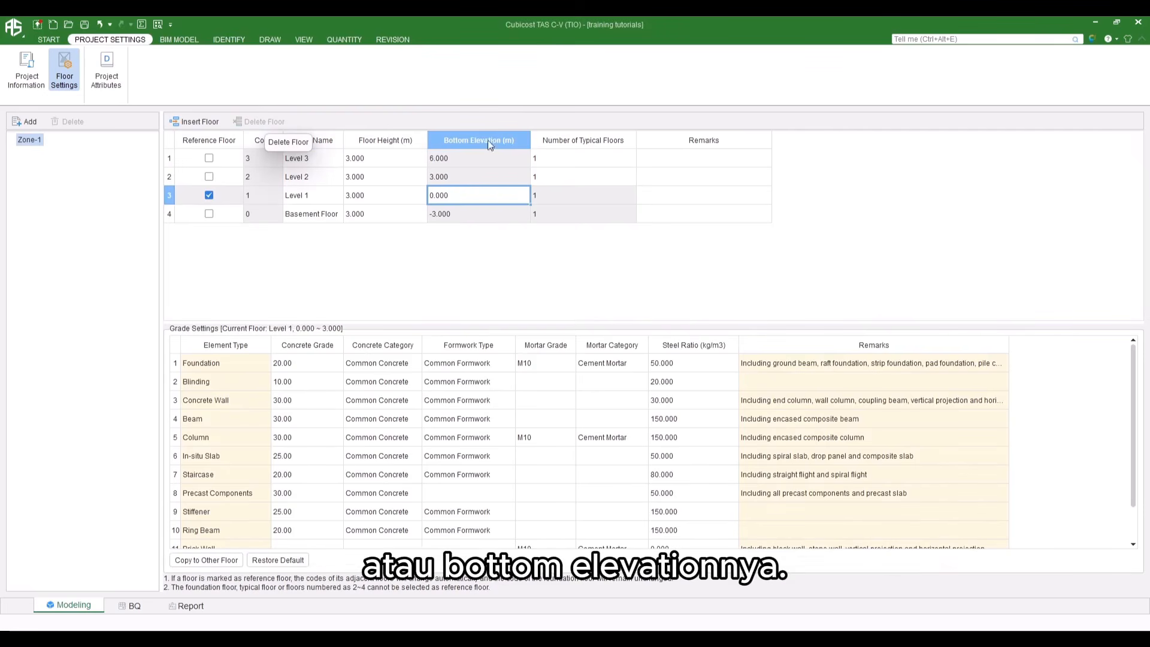
{"action": "left_click", "coordinate": [375, 197]}
{"action": "left_click", "coordinate": [463, 196]}
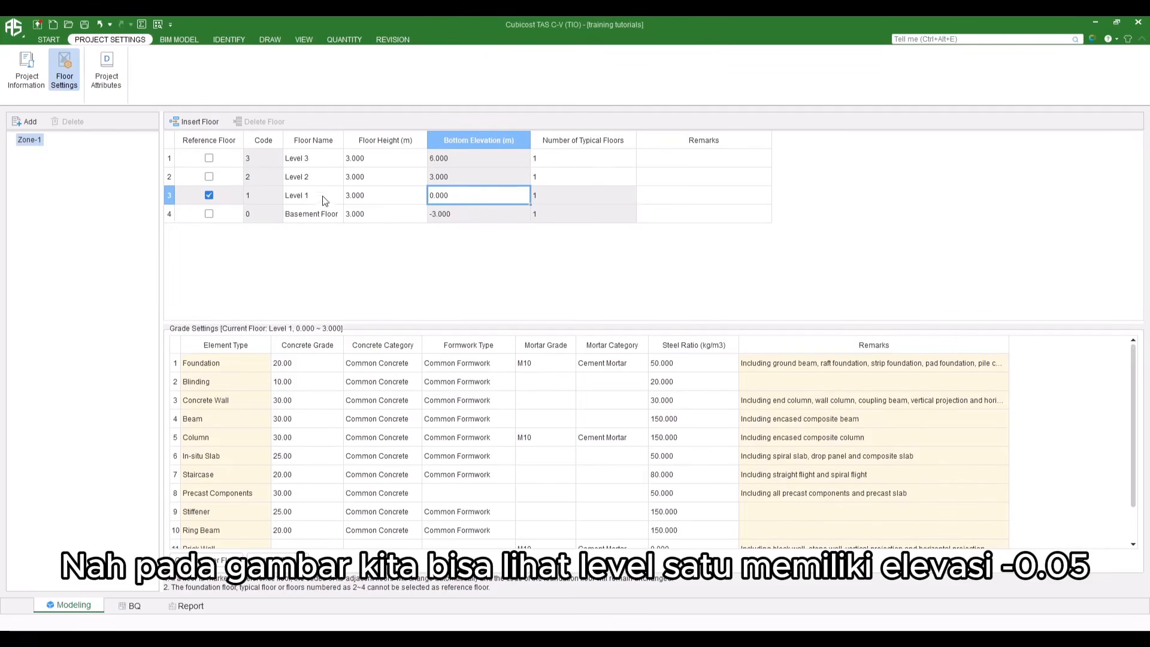
{"action": "double_click", "coordinate": [456, 198]}
{"action": "type", "text": "-0.05"}
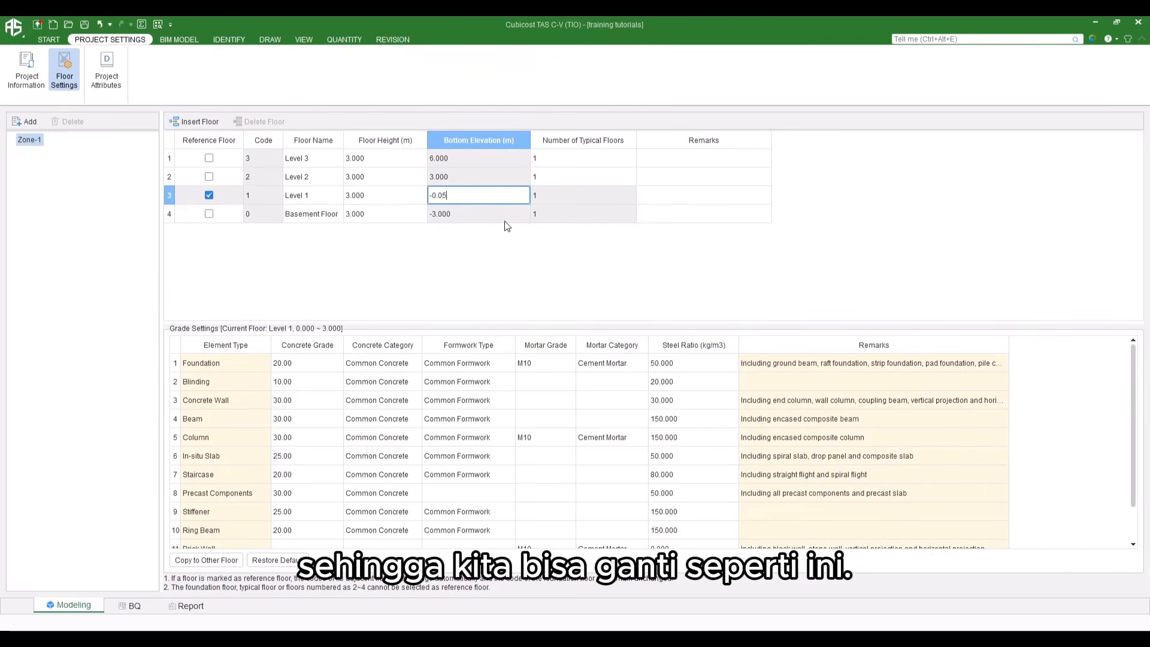
{"action": "key", "text": "Tab"}
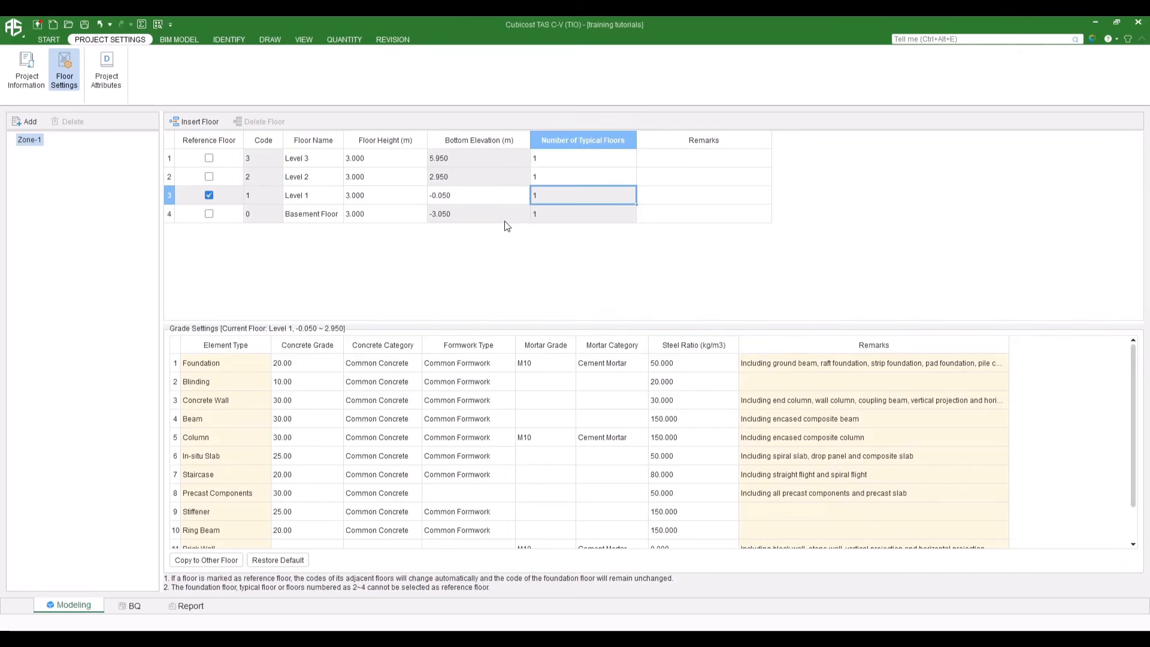
Examine the floor heights and bottom elevations of all floors in the floor table
{"action": "left_click", "coordinate": [452, 196]}
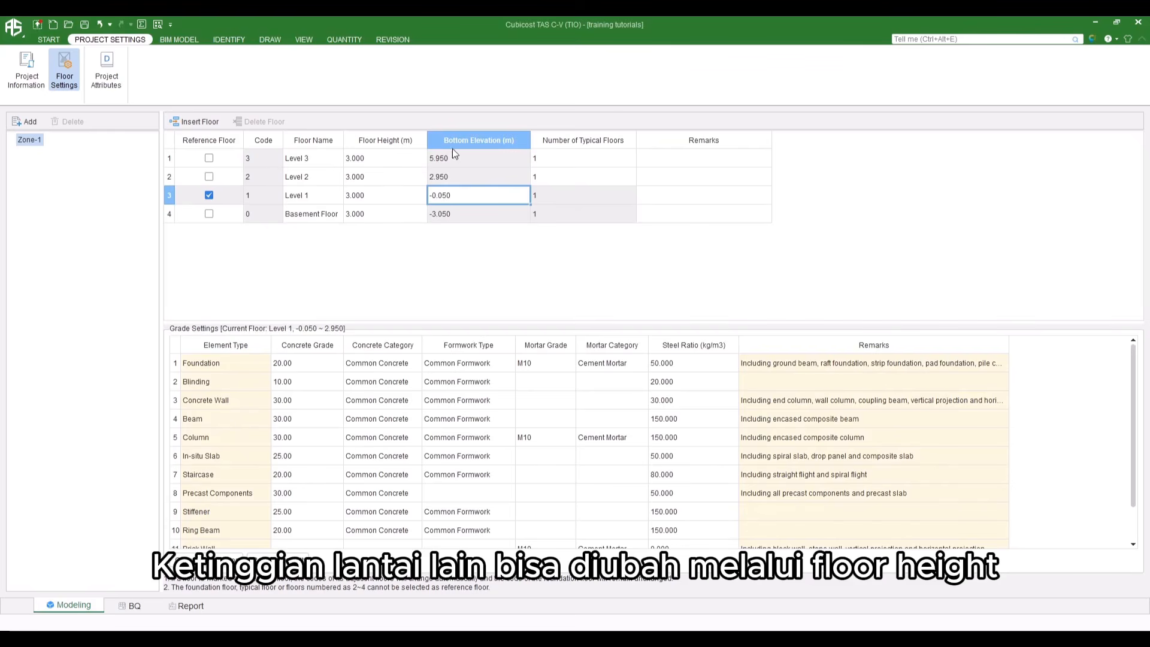
{"action": "left_click", "coordinate": [383, 216]}
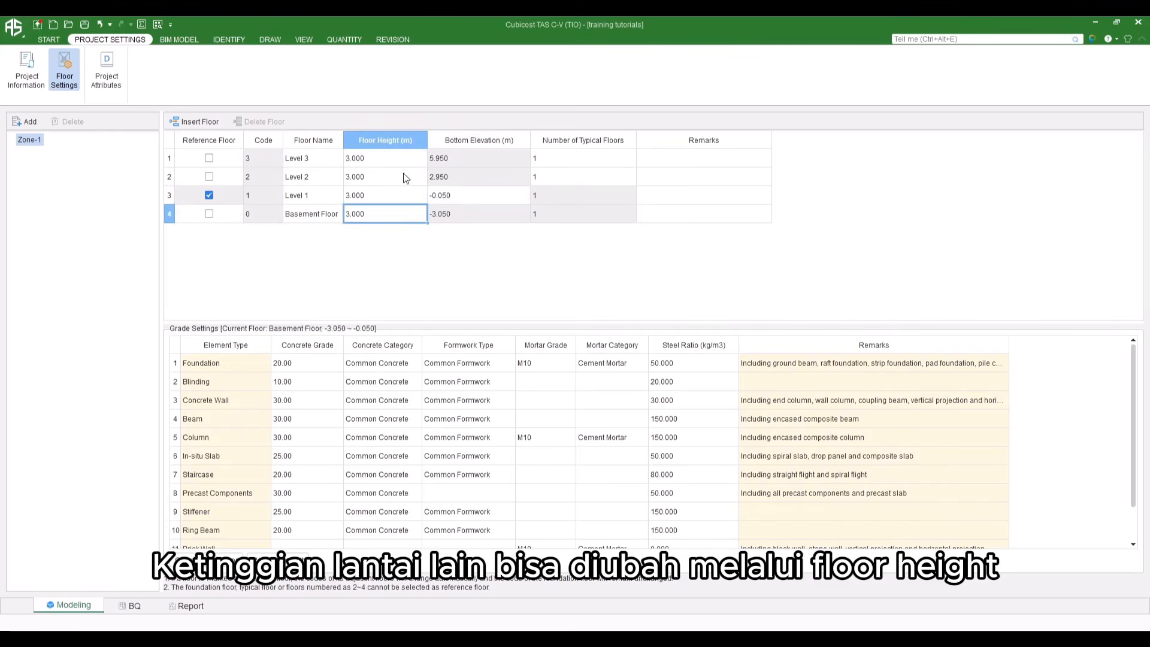
{"action": "key", "text": "Up"}
{"action": "key", "text": "Up"}
{"action": "key", "text": "Up"}
{"action": "left_click", "coordinate": [394, 218], "text": "shift"}
{"action": "left_click_drag", "start_coordinate": [471, 158], "coordinate": [463, 227]}
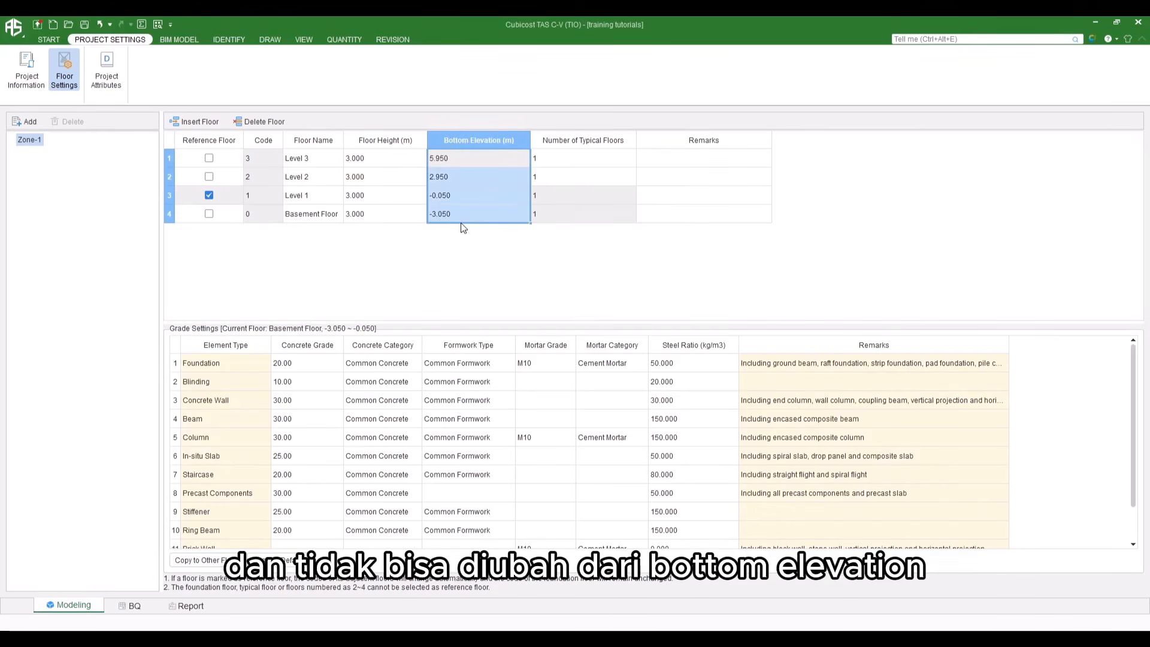
{"action": "left_click", "coordinate": [472, 172]}
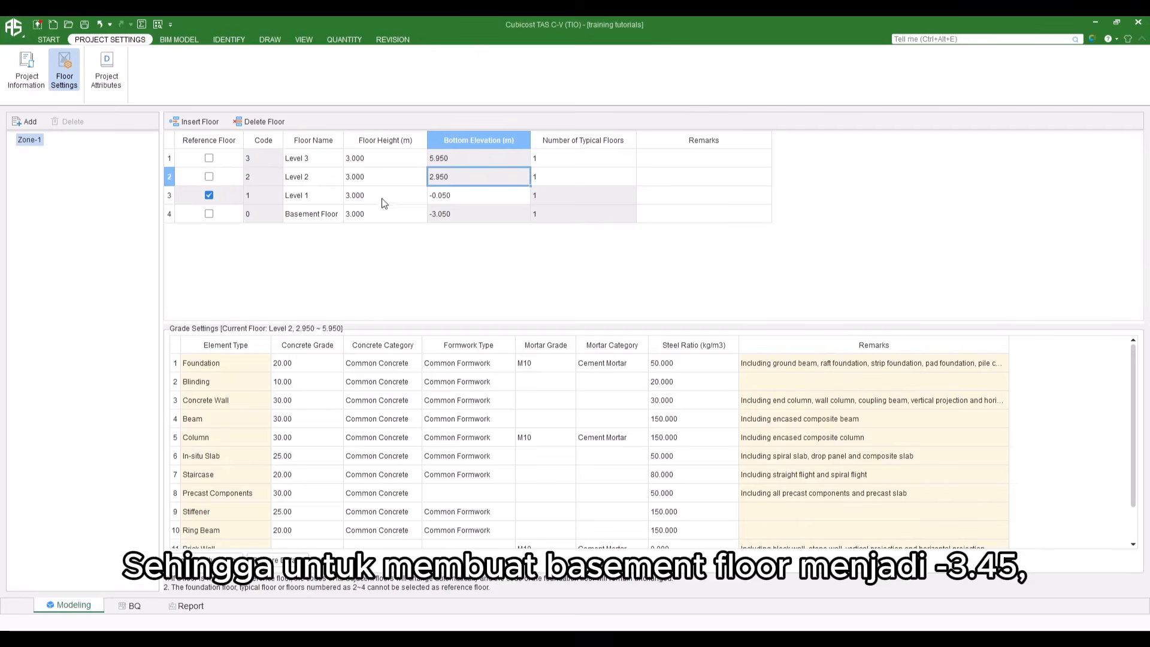
Set the Basement Floor's floor height to 3.4 m
{"action": "left_click", "coordinate": [399, 214]}
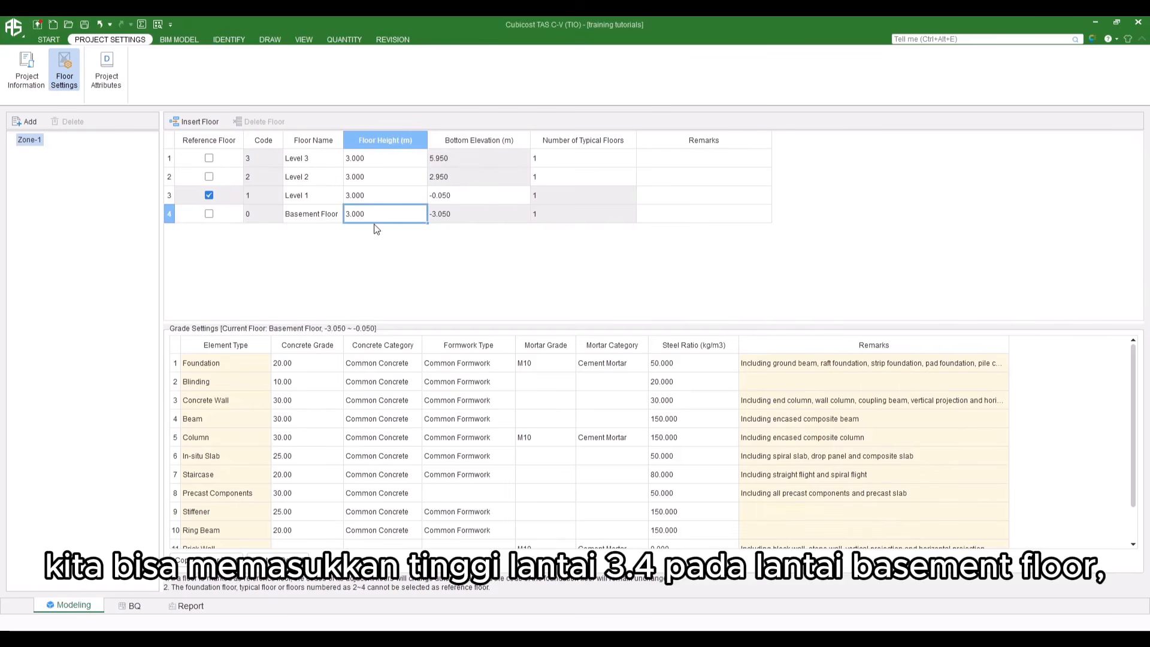
{"action": "type", "text": "3.4"}
{"action": "key", "text": "Return"}
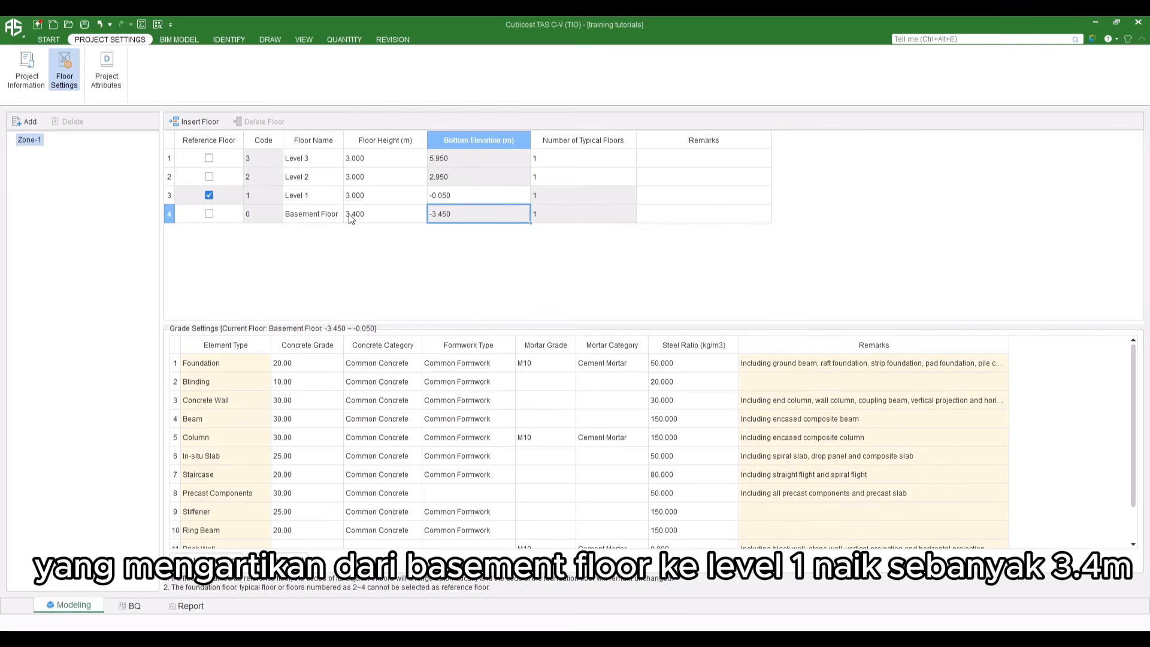
Set Level 1's floor height to 3.6 m and fill the same height up to Level 2 and Level 3
{"action": "left_click", "coordinate": [376, 200]}
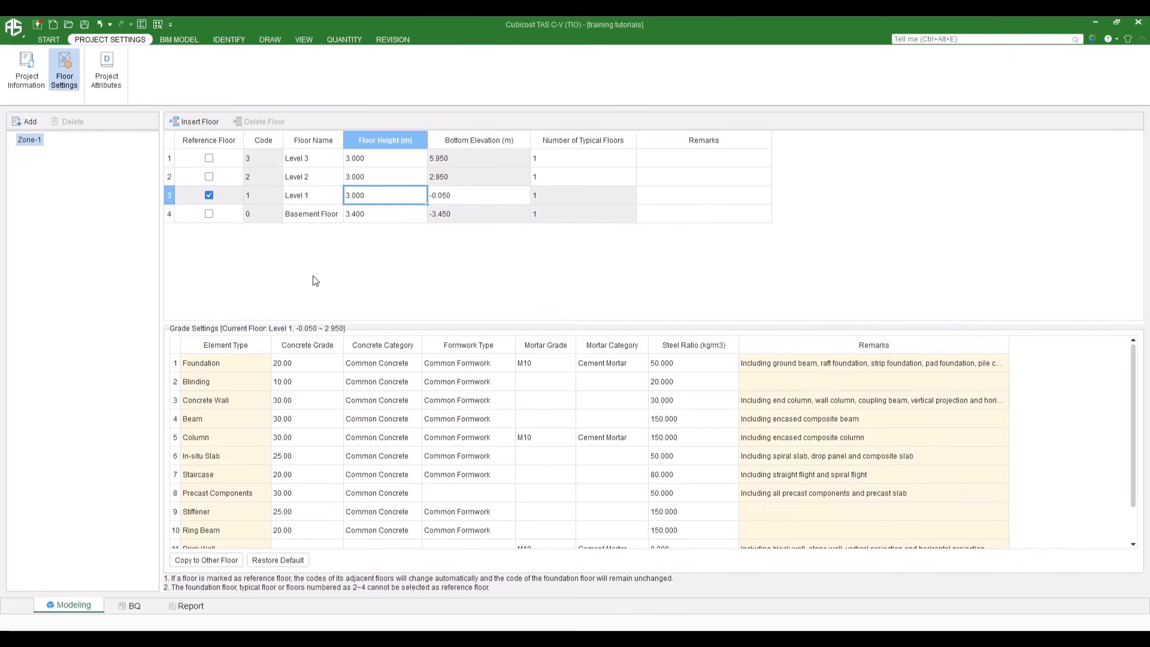
{"action": "type", "text": "3.6"}
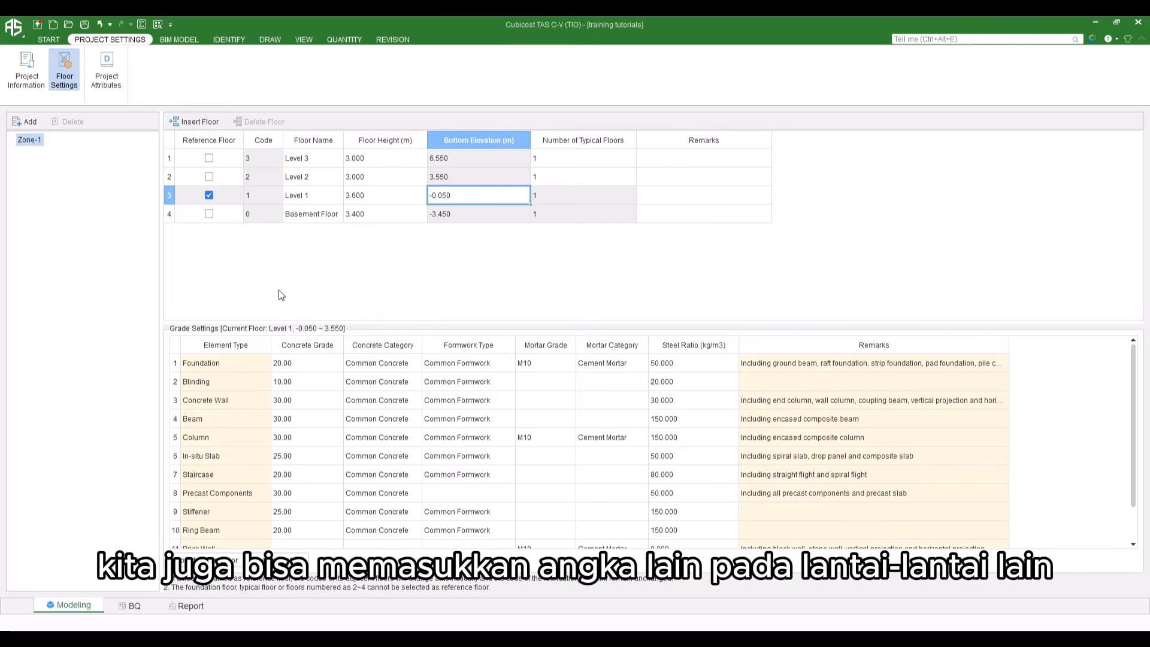
{"action": "key", "text": "Return"}
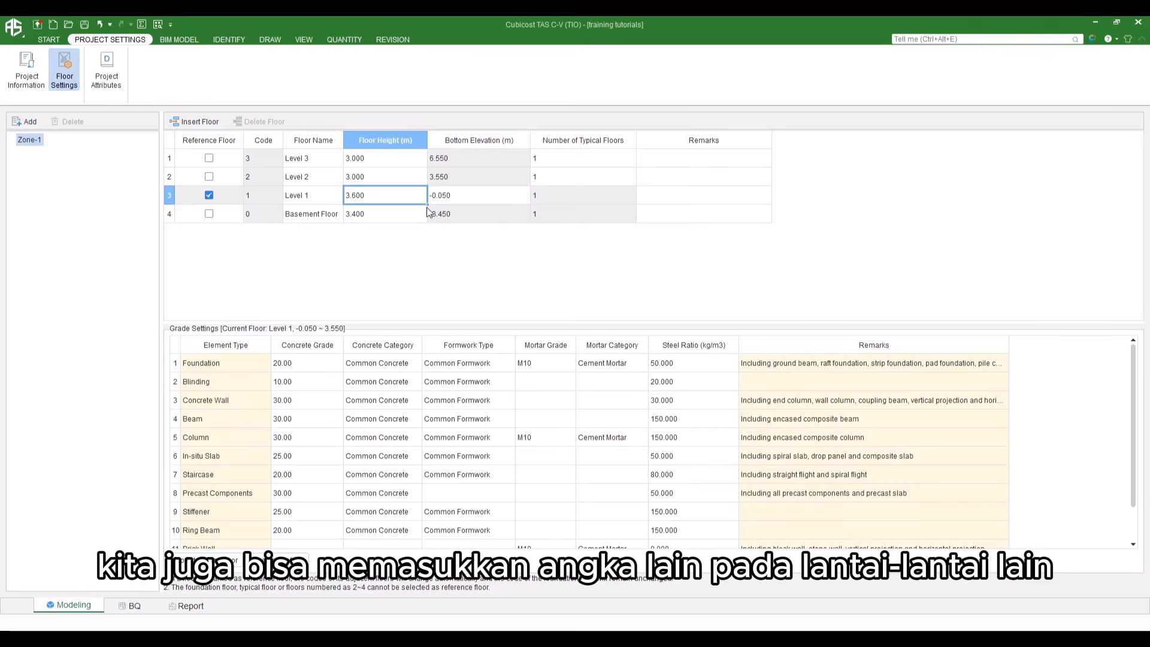
{"action": "left_click_drag", "start_coordinate": [427, 204], "coordinate": [425, 159]}
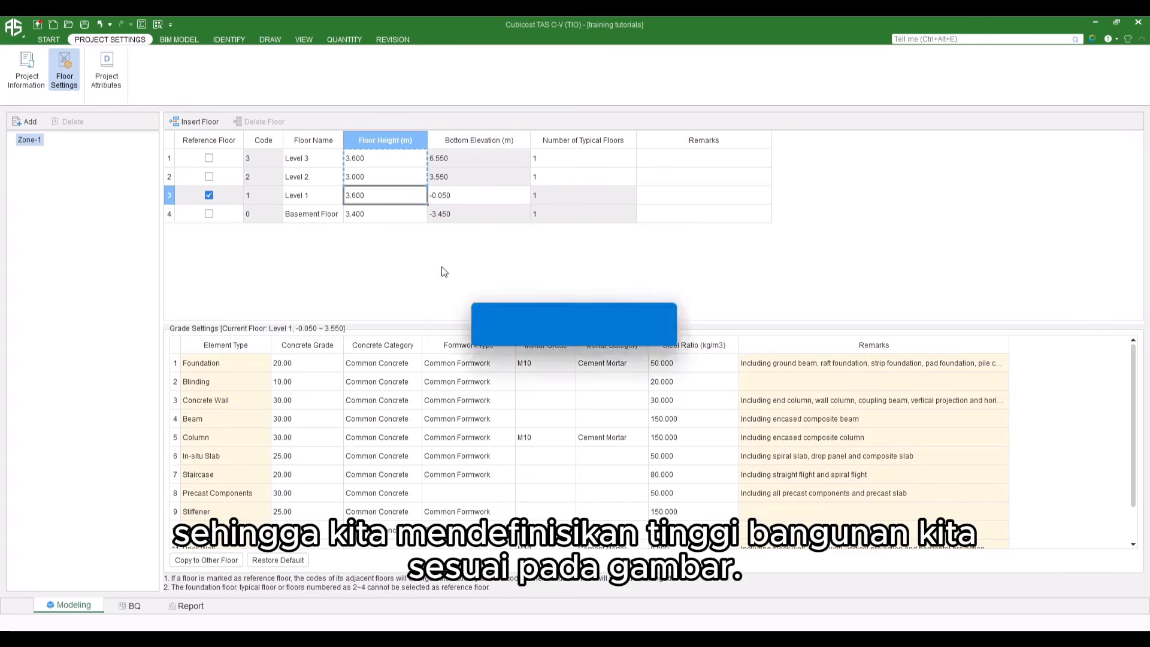
Switch to CADReader and examine the basement structure drawing for the concrete grades
{"action": "left_click", "coordinate": [394, 220]}
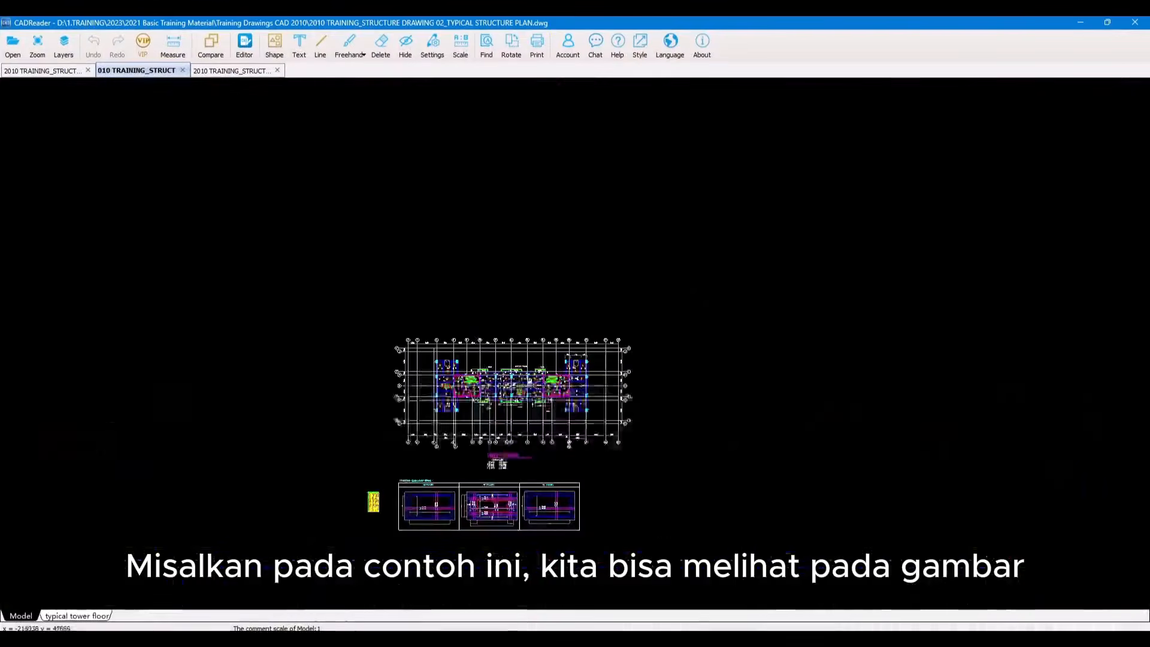
{"action": "scroll", "coordinate": [257, 220], "scroll_direction": "down", "scroll_amount": 5}
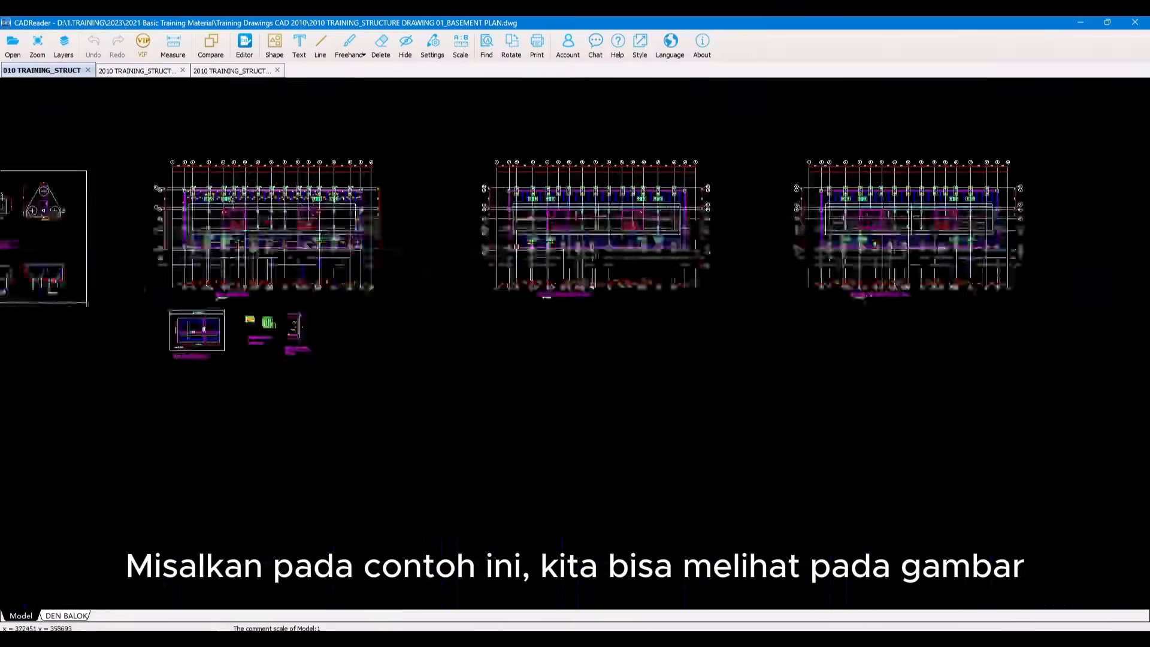
{"action": "scroll", "coordinate": [335, 334], "scroll_direction": "up", "scroll_amount": 5}
{"action": "scroll", "coordinate": [336, 333], "scroll_direction": "up", "scroll_amount": 3}
{"action": "mouse_move", "coordinate": [385, 175]}
{"action": "left_mouse_down"}
{"action": "mouse_move", "coordinate": [377, 376]}
{"action": "mouse_move", "coordinate": [446, 290]}
{"action": "left_mouse_up"}
{"action": "scroll", "coordinate": [393, 309], "scroll_direction": "up", "scroll_amount": 2}
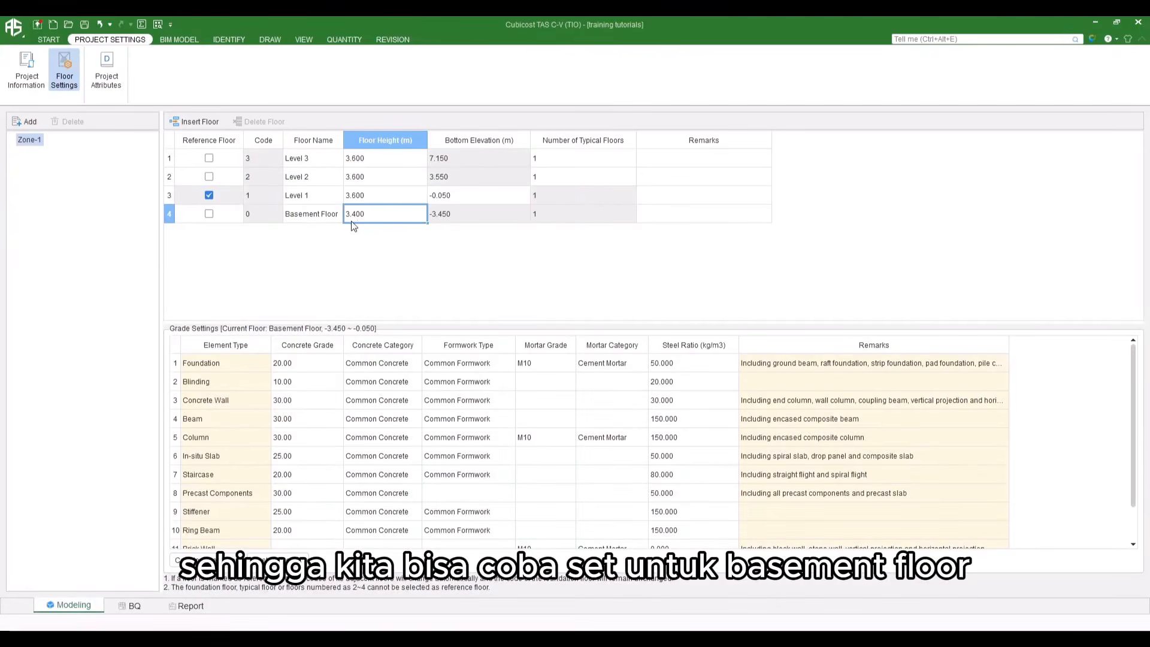
Set the Basement Floor's foundation concrete grade to 35.00 and fill it down to all other element types
{"action": "left_click", "coordinate": [331, 219]}
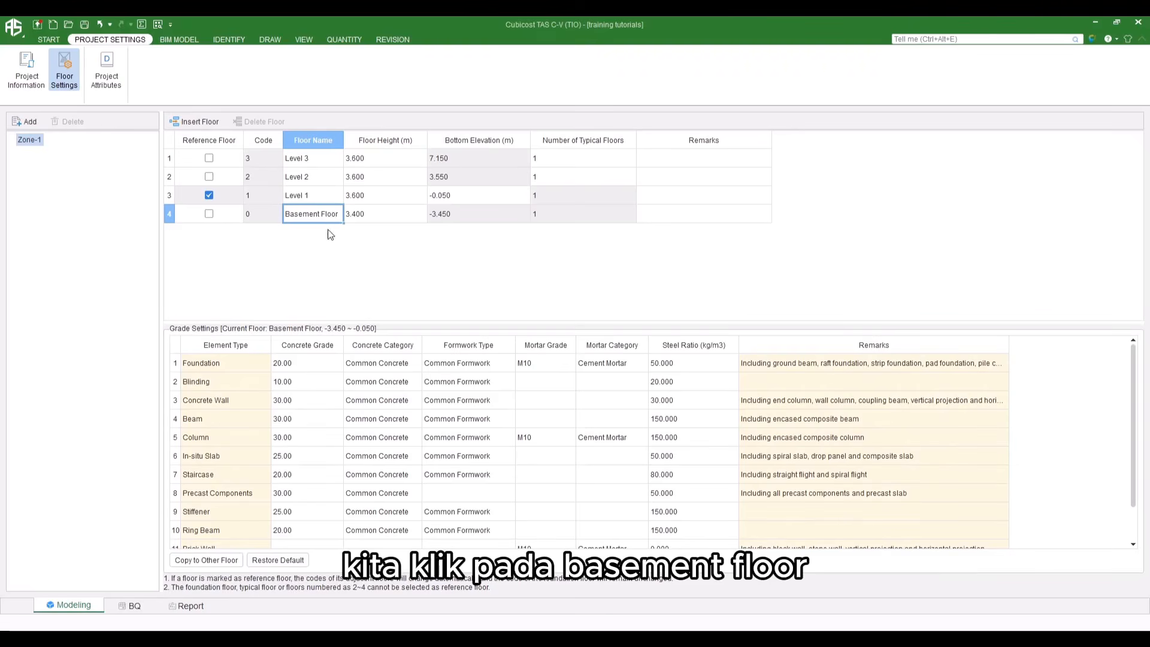
{"action": "left_click", "coordinate": [321, 361]}
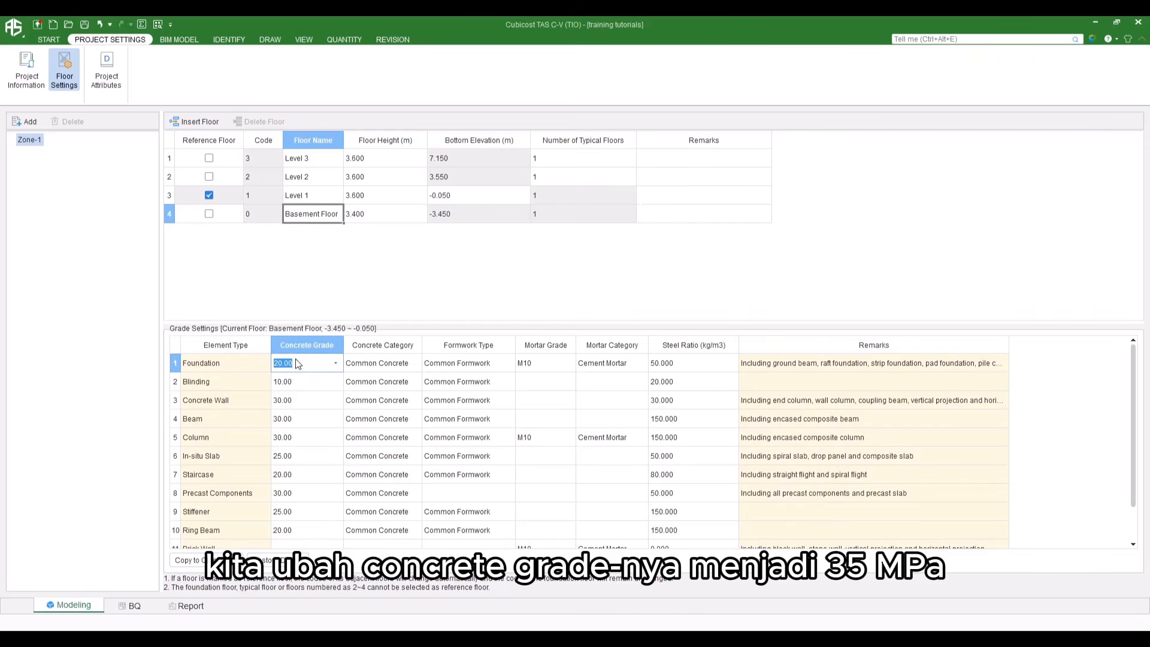
{"action": "left_click", "coordinate": [335, 363]}
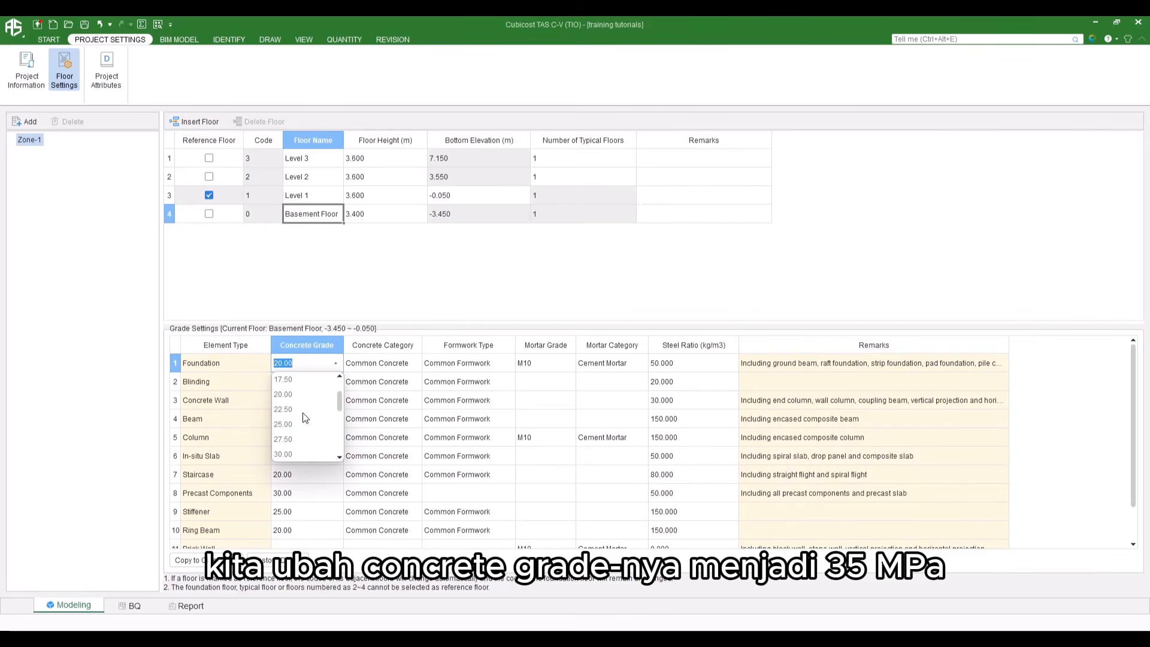
{"action": "scroll", "coordinate": [303, 417], "scroll_direction": "down", "scroll_amount": 1}
{"action": "left_click", "coordinate": [296, 440]}
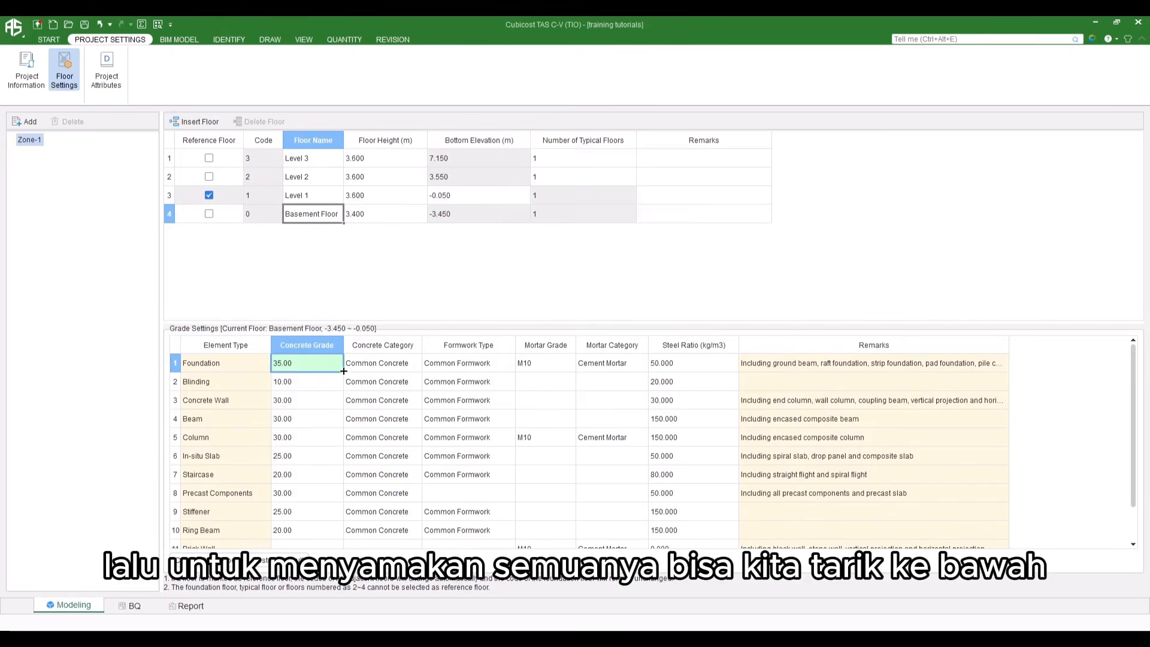
{"action": "left_click_drag", "start_coordinate": [343, 371], "coordinate": [333, 584]}
{"action": "scroll", "coordinate": [315, 438], "scroll_direction": "up", "scroll_amount": 1}
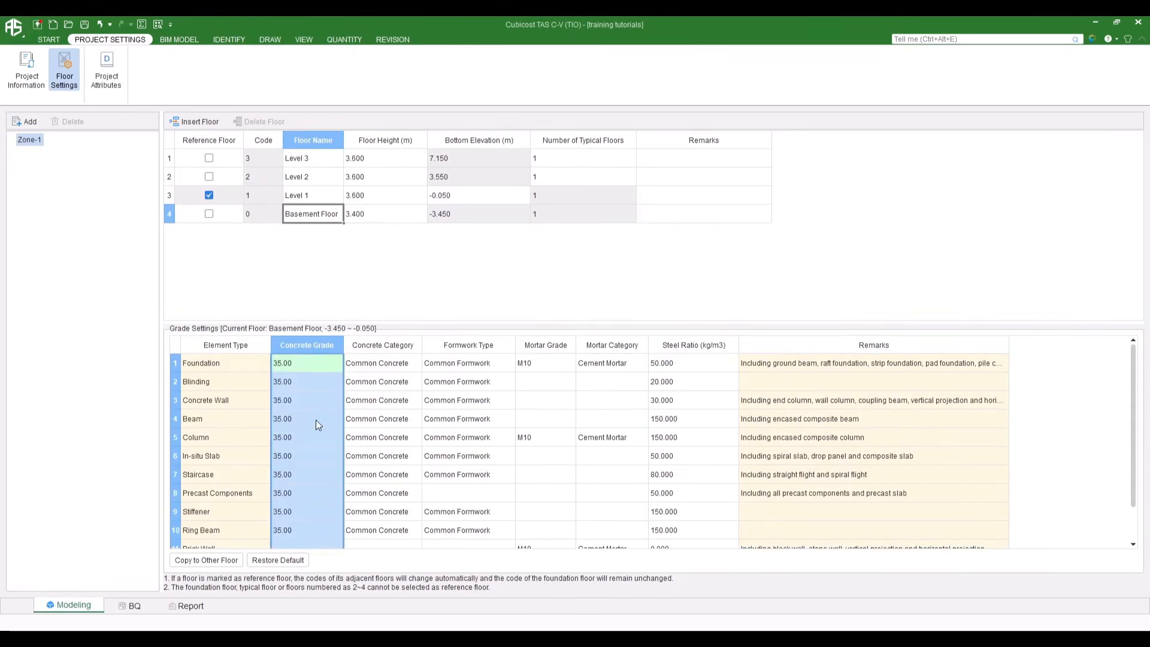
Set the Basement Floor's concrete grade to 40.00 for both the concrete wall and the column
{"action": "left_click", "coordinate": [300, 378]}
{"action": "left_click", "coordinate": [308, 416]}
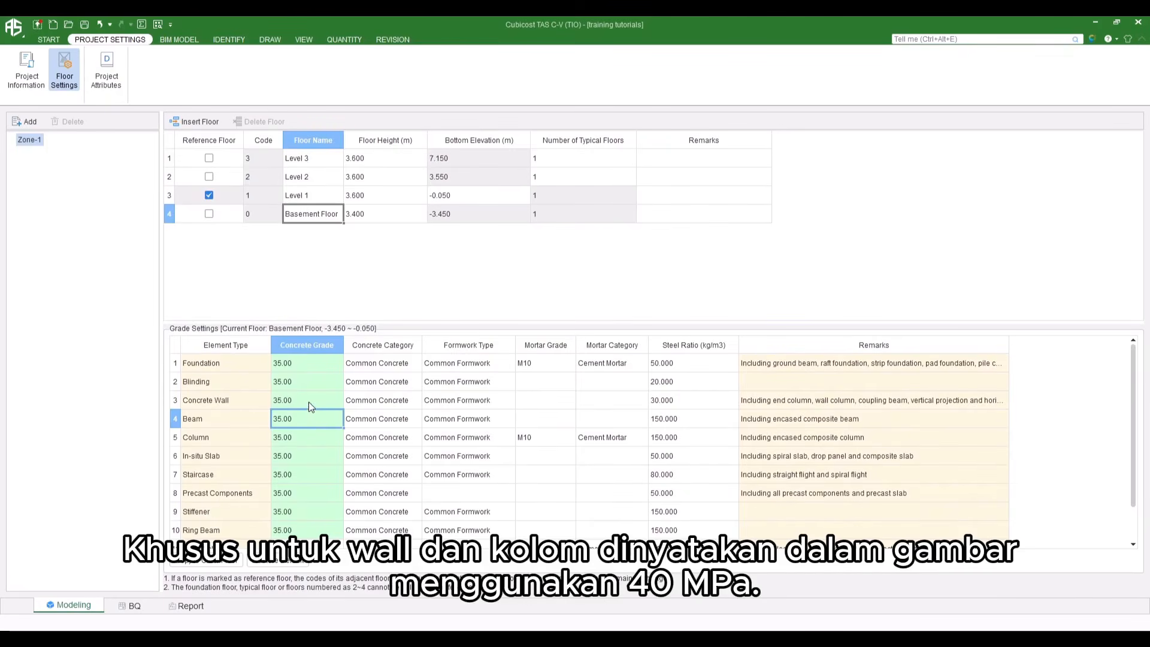
{"action": "left_click", "coordinate": [309, 395]}
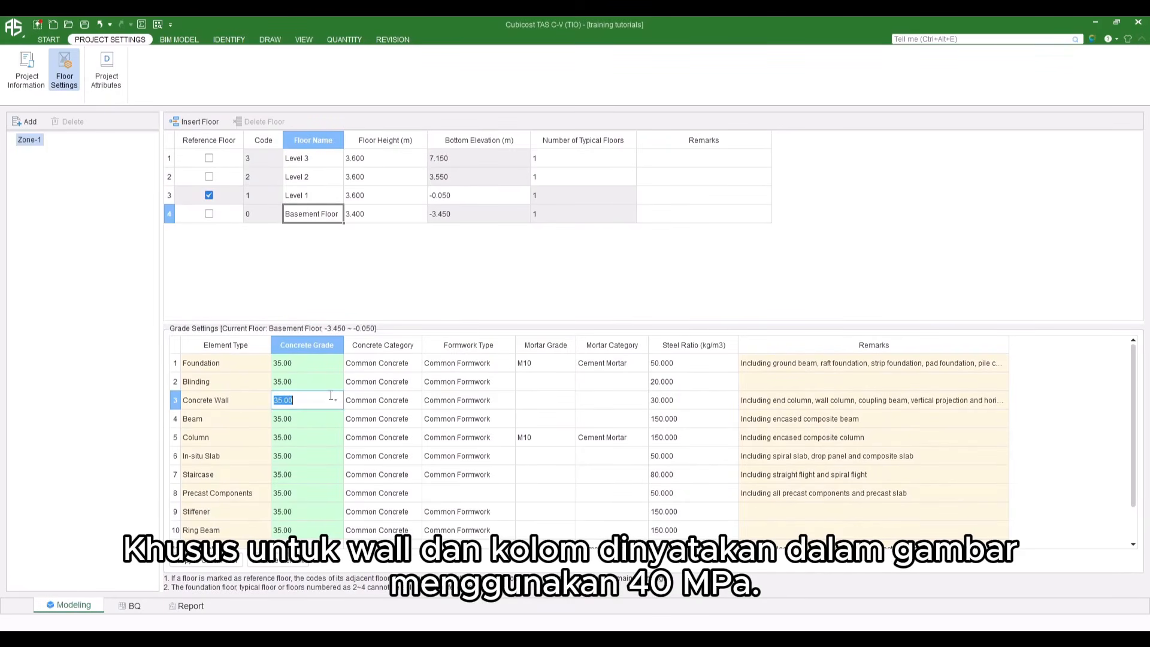
{"action": "left_click", "coordinate": [333, 397]}
{"action": "scroll", "coordinate": [299, 455], "scroll_direction": "down", "scroll_amount": 1}
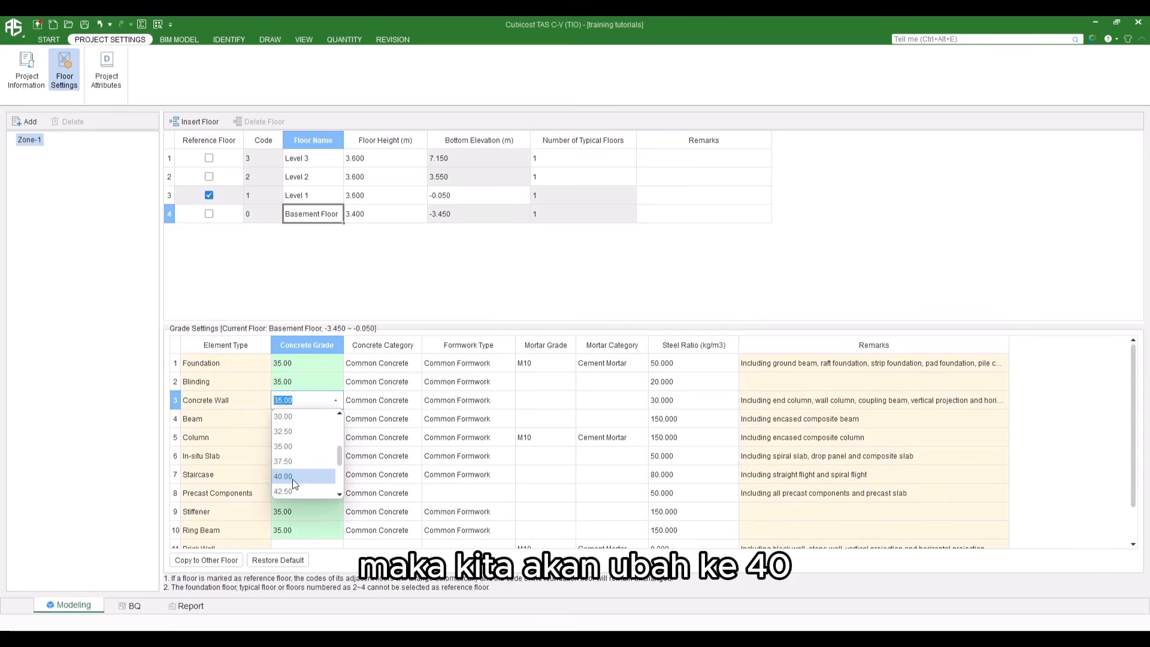
{"action": "left_click", "coordinate": [293, 478]}
{"action": "left_click", "coordinate": [299, 436]}
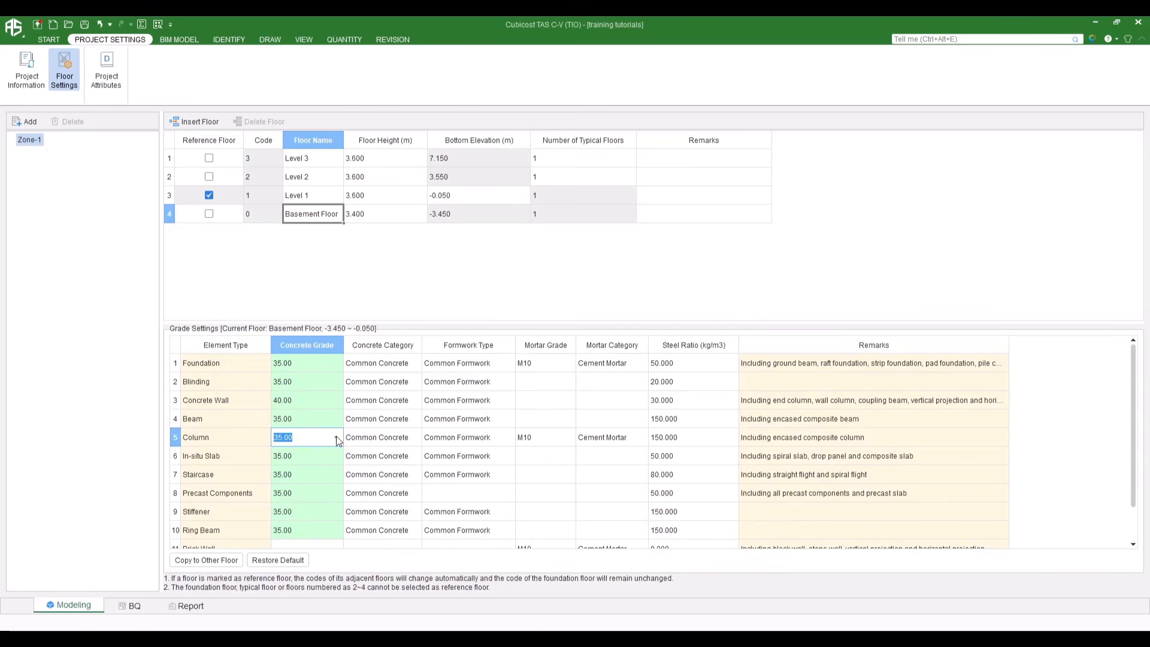
{"action": "left_click", "coordinate": [335, 437]}
{"action": "left_click", "coordinate": [290, 507]}
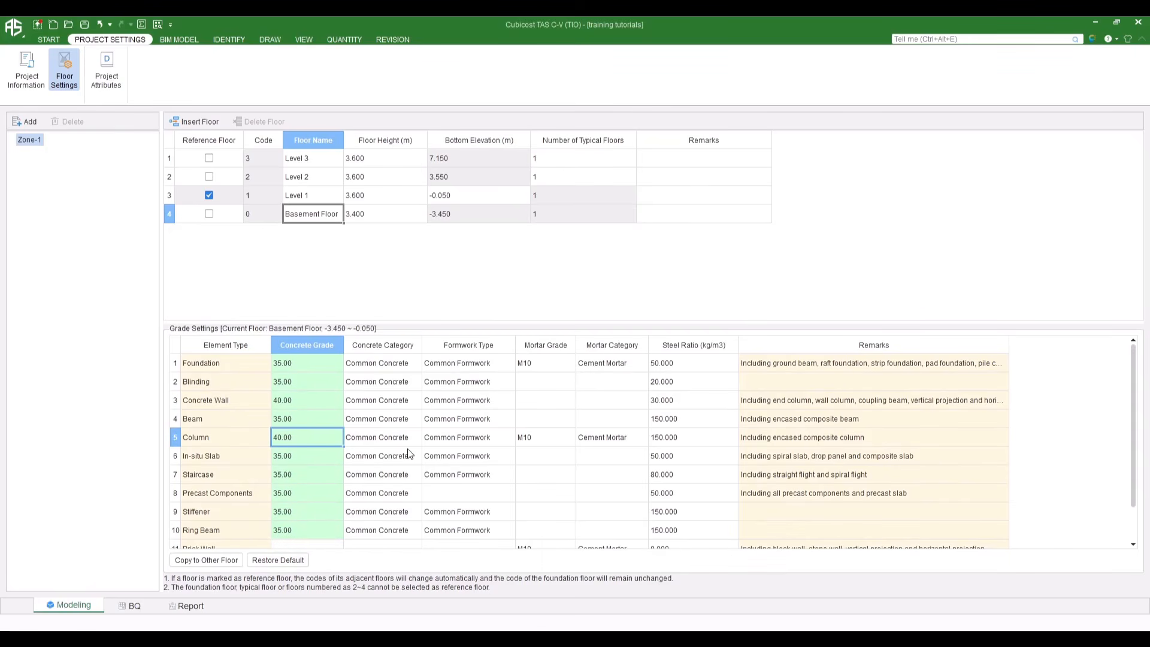
Review the grade settings of Level 1 and the Basement Floor, and check the concrete strength notes in CADReader's basement plan
{"action": "left_click", "coordinate": [314, 198]}
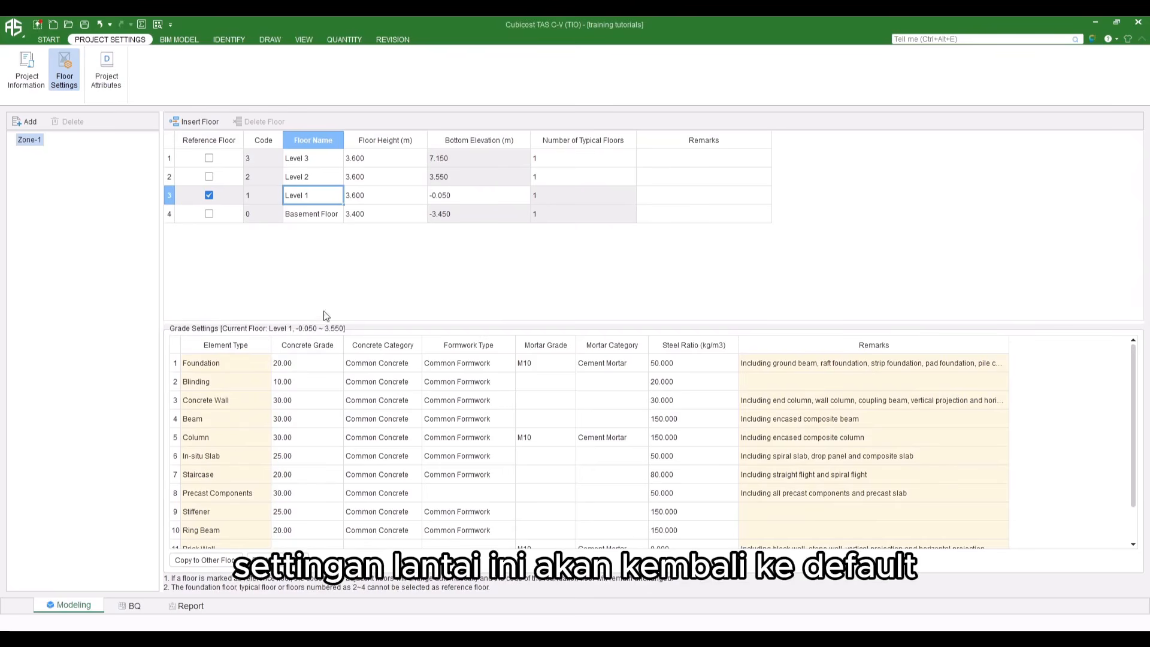
{"action": "left_click", "coordinate": [324, 214]}
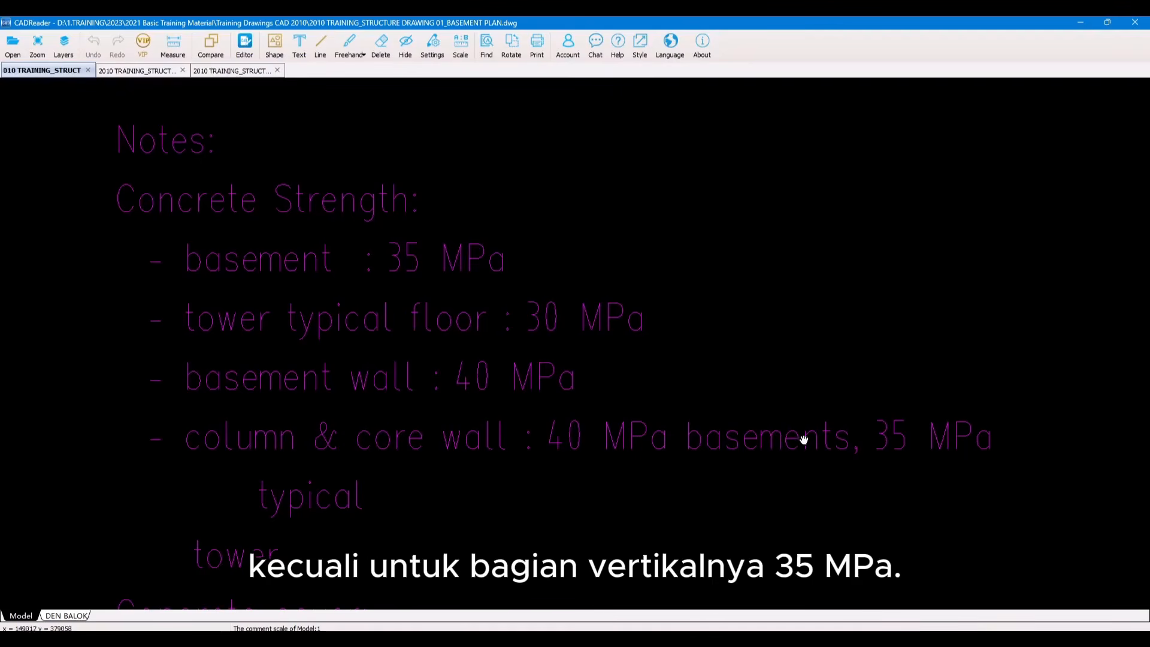
{"action": "left_click", "coordinate": [1085, 22]}
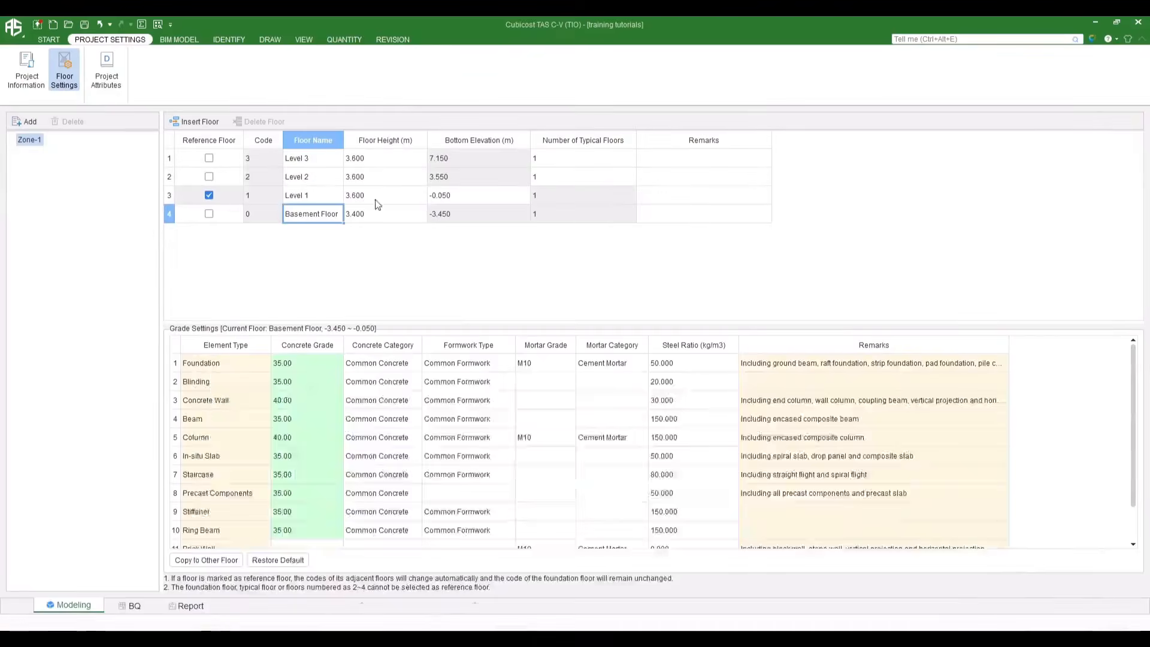
Set Level 1's foundation concrete grade to 30.00 and fill it down to all other element types
{"action": "left_click", "coordinate": [299, 195]}
{"action": "left_click", "coordinate": [314, 364]}
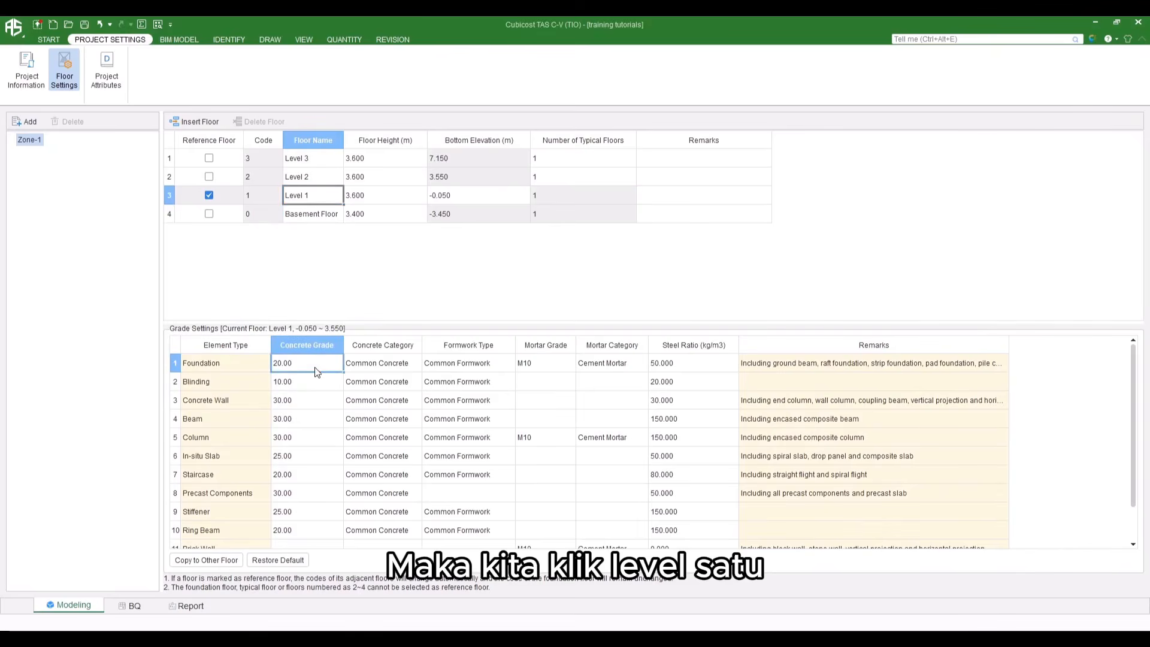
{"action": "left_click", "coordinate": [335, 363]}
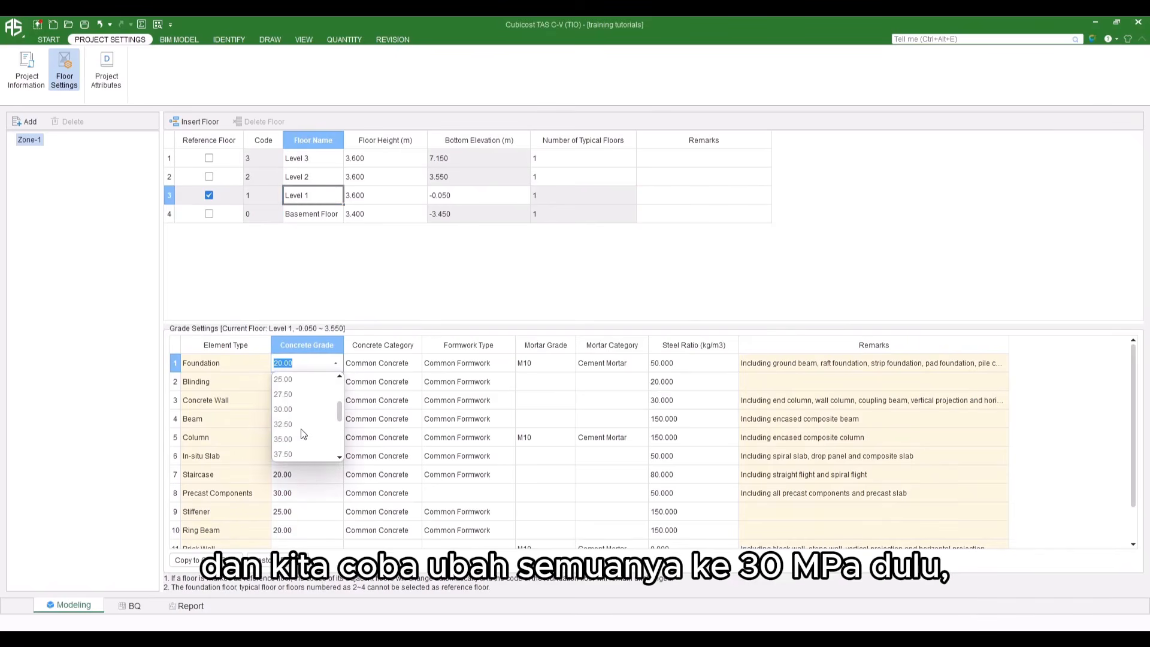
{"action": "left_click", "coordinate": [303, 437]}
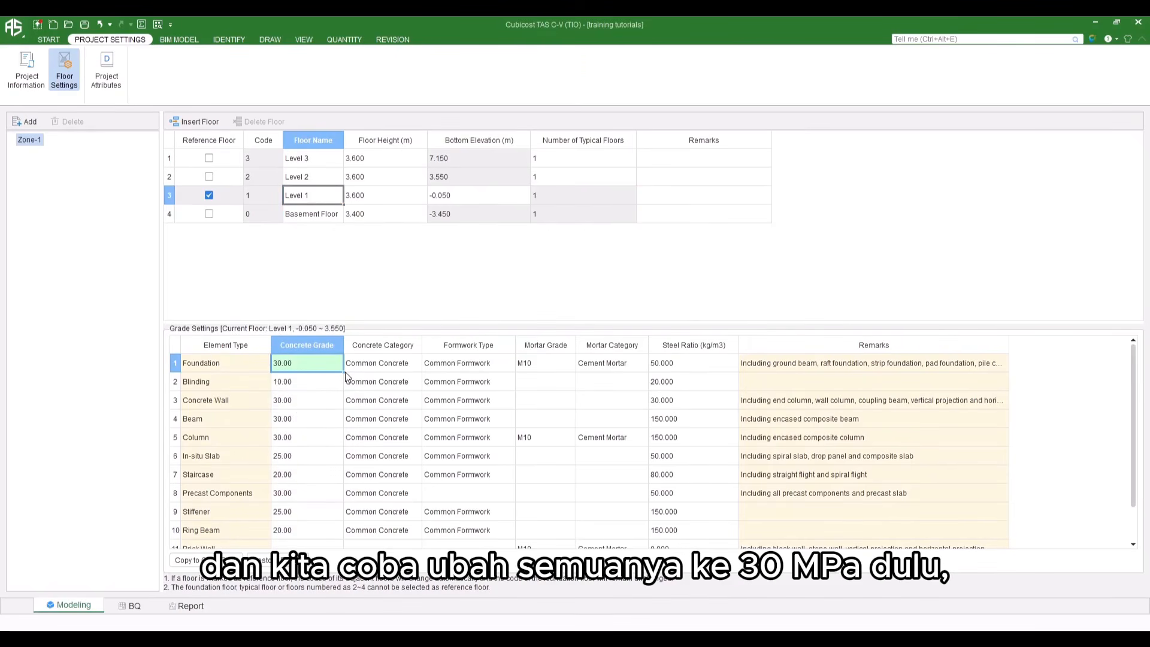
{"action": "left_click_drag", "start_coordinate": [308, 364], "coordinate": [318, 603]}
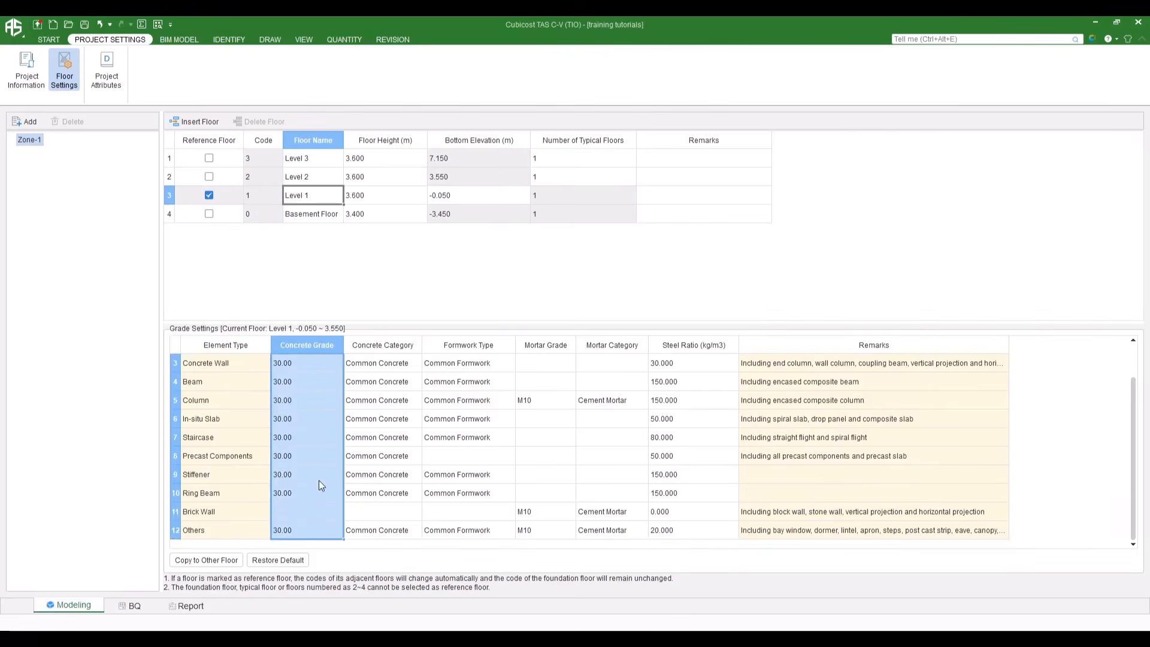
Set Level 1's concrete grade to 35.00 for both the concrete wall and the column
{"action": "left_click", "coordinate": [337, 400]}
{"action": "left_click", "coordinate": [337, 400]}
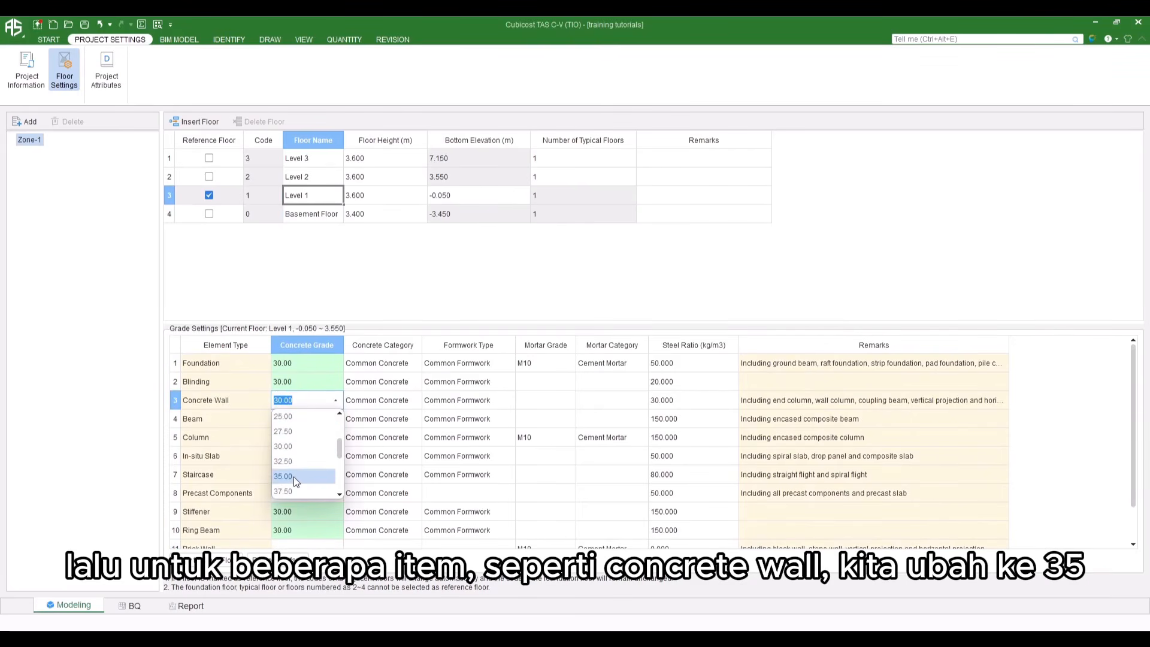
{"action": "left_click", "coordinate": [293, 476]}
{"action": "left_click", "coordinate": [334, 441]}
{"action": "left_click", "coordinate": [334, 441]}
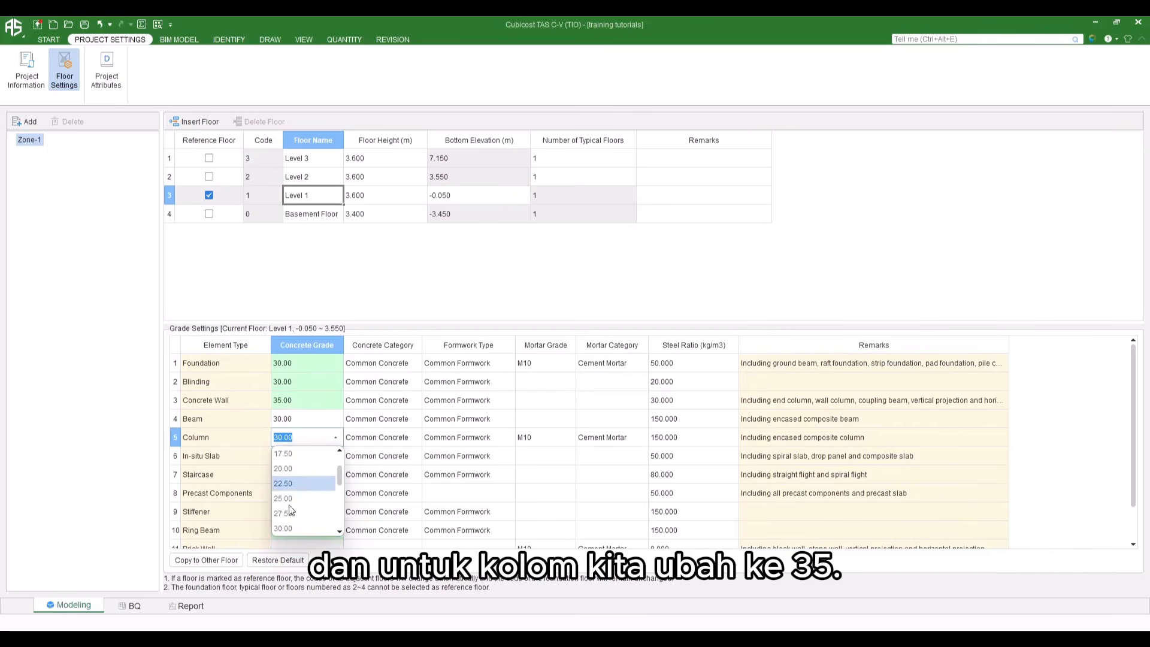
{"action": "left_click", "coordinate": [292, 509]}
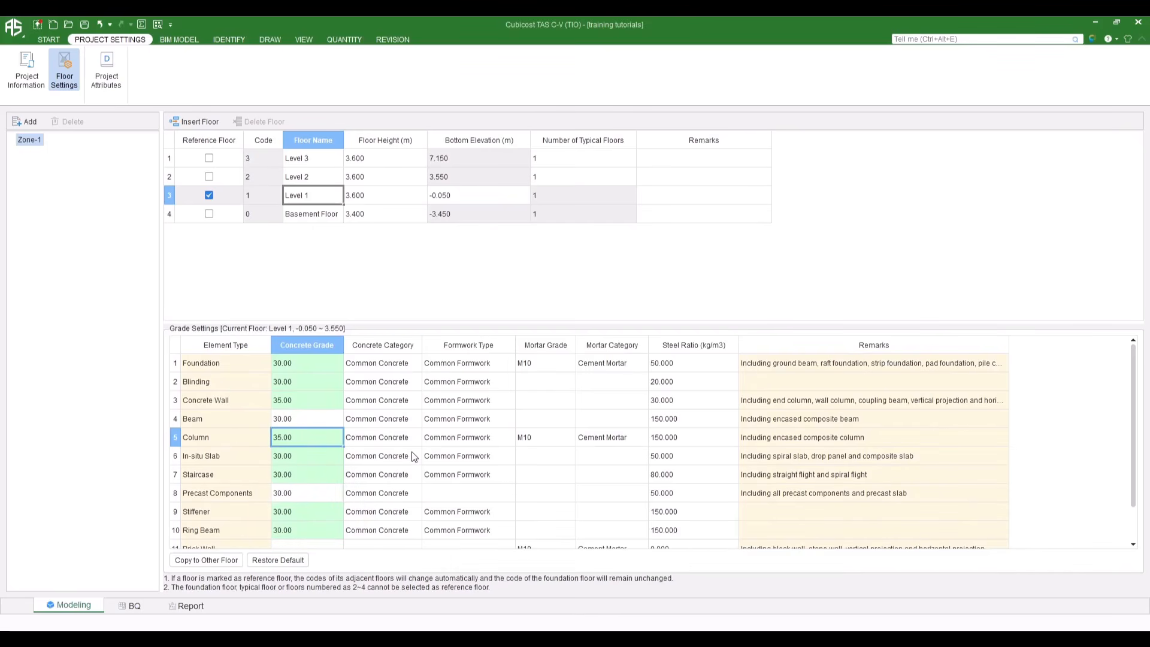
Copy Level 1's grade settings to Level 2 and Level 3, and check both target floors
{"action": "left_click", "coordinate": [307, 180]}
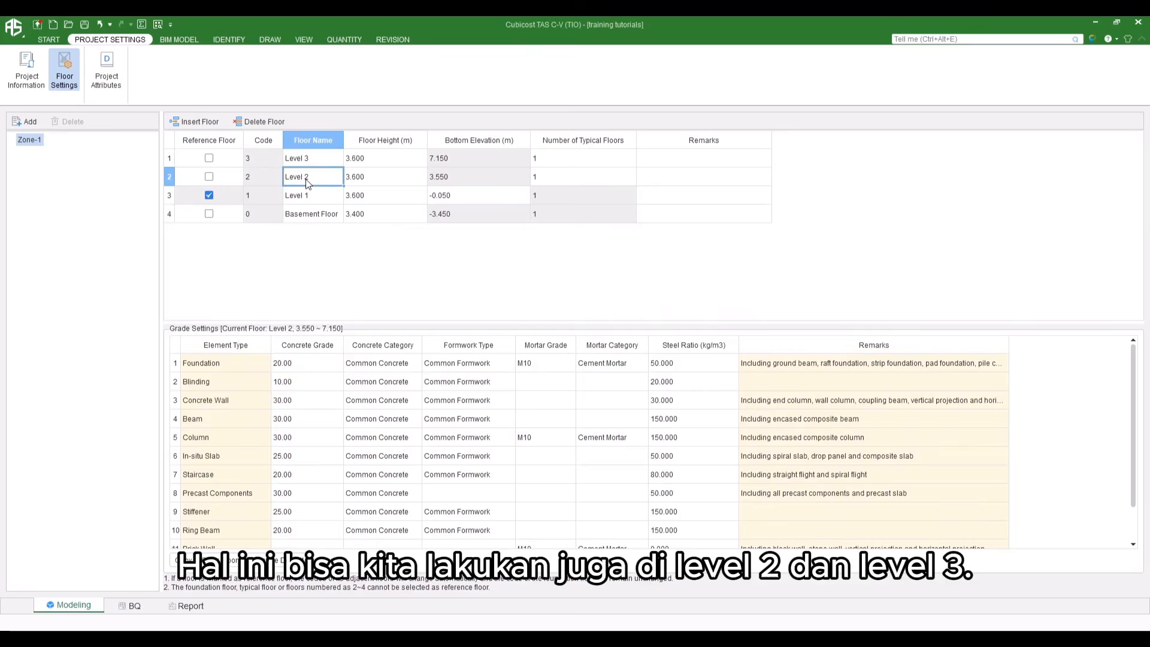
{"action": "left_click", "coordinate": [303, 162]}
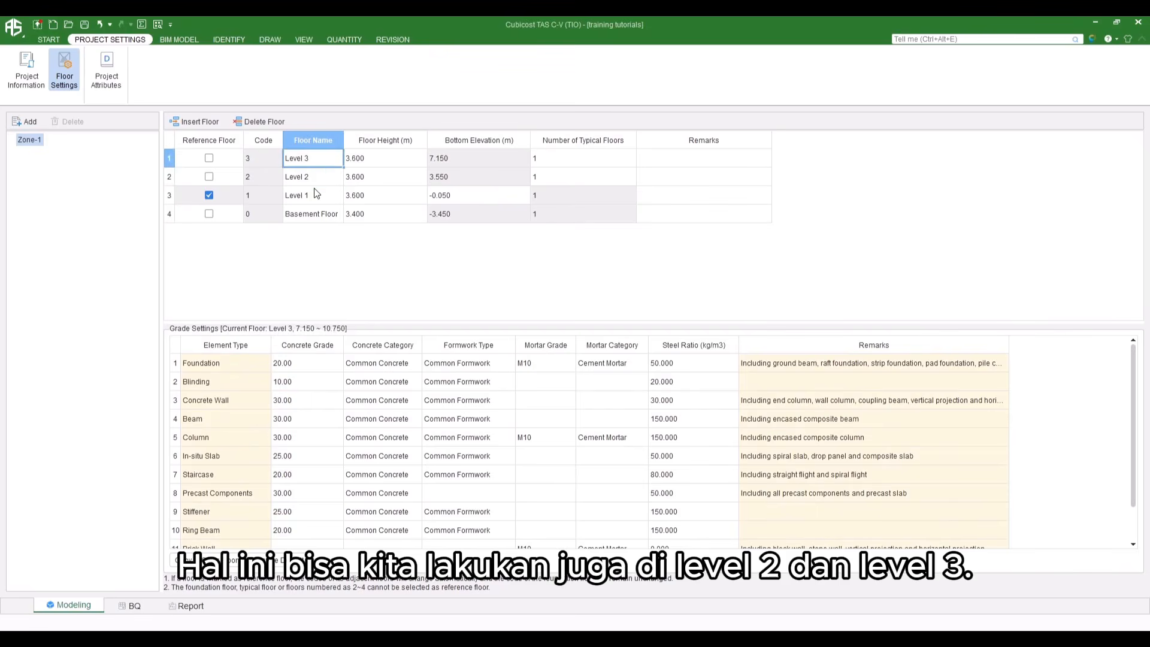
{"action": "left_click", "coordinate": [329, 195]}
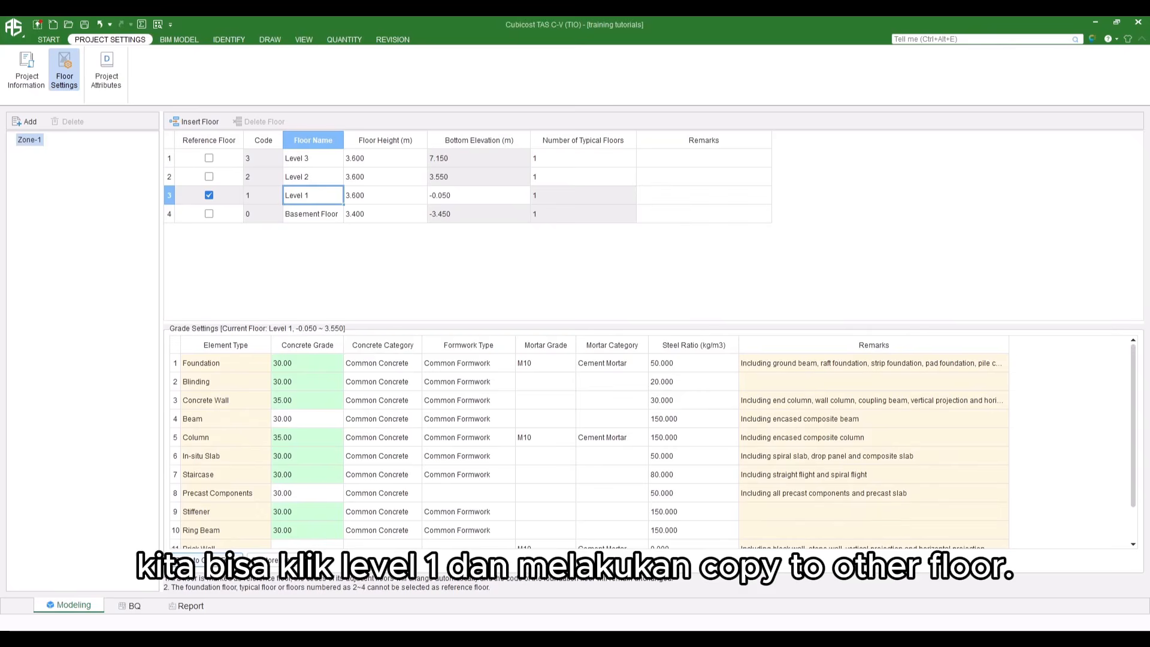
{"action": "left_click", "coordinate": [225, 561]}
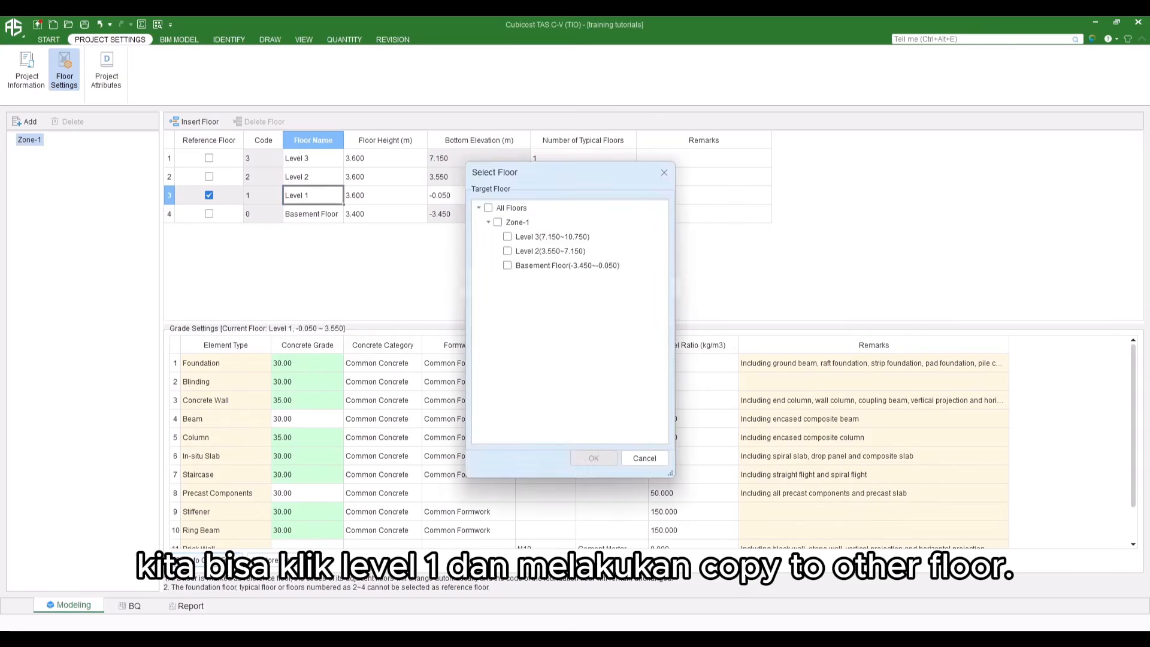
{"action": "left_click", "coordinate": [507, 237]}
{"action": "left_click", "coordinate": [508, 251]}
{"action": "left_click", "coordinate": [591, 459]}
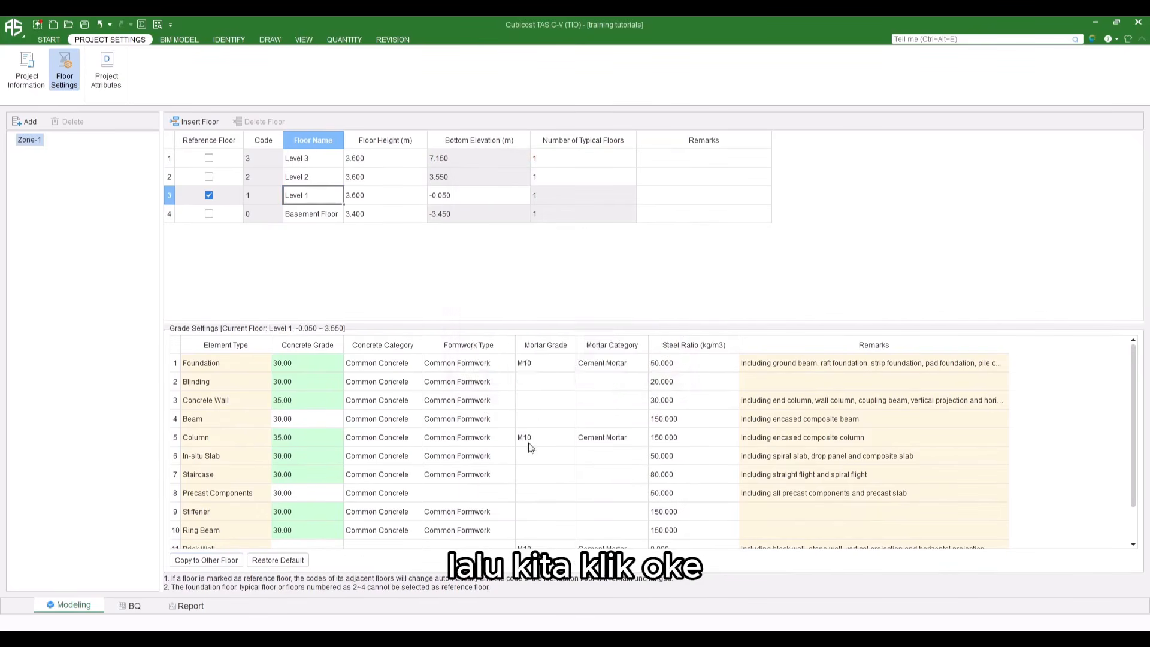
{"action": "left_click", "coordinate": [643, 348]}
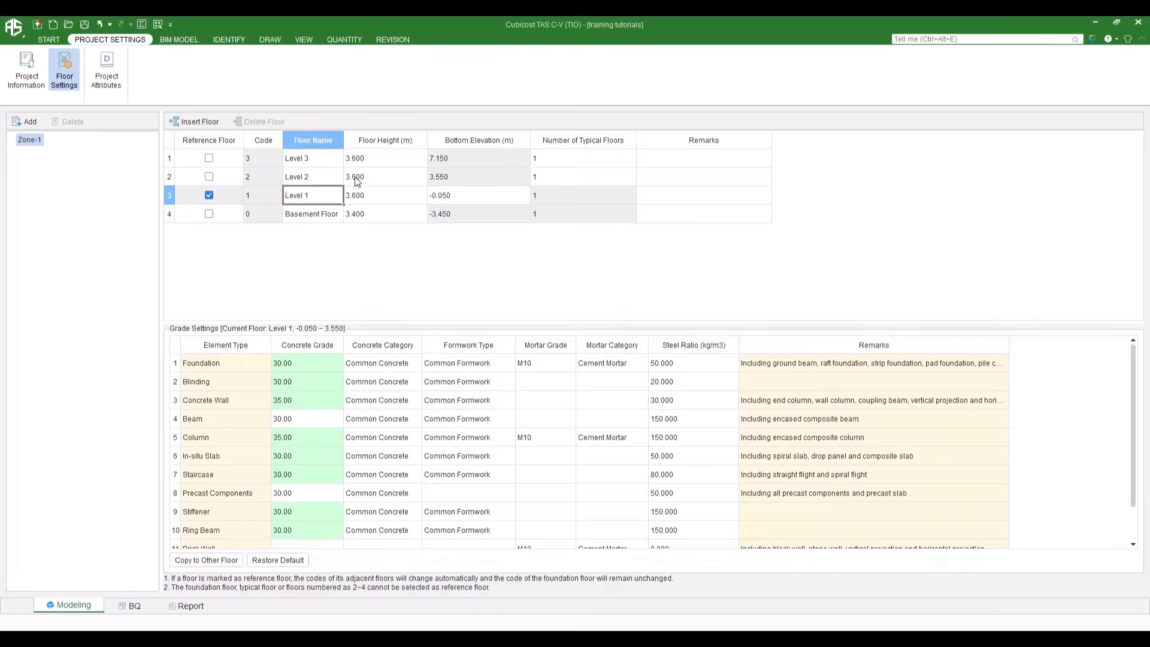
{"action": "left_click", "coordinate": [309, 182]}
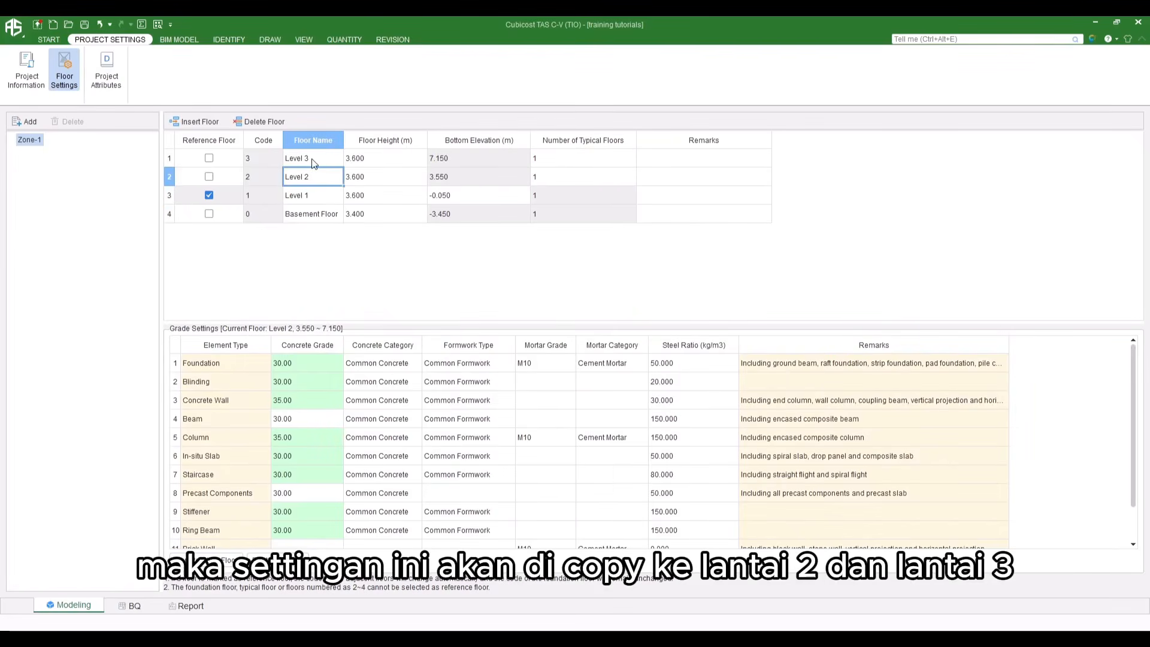
{"action": "left_click", "coordinate": [312, 158]}
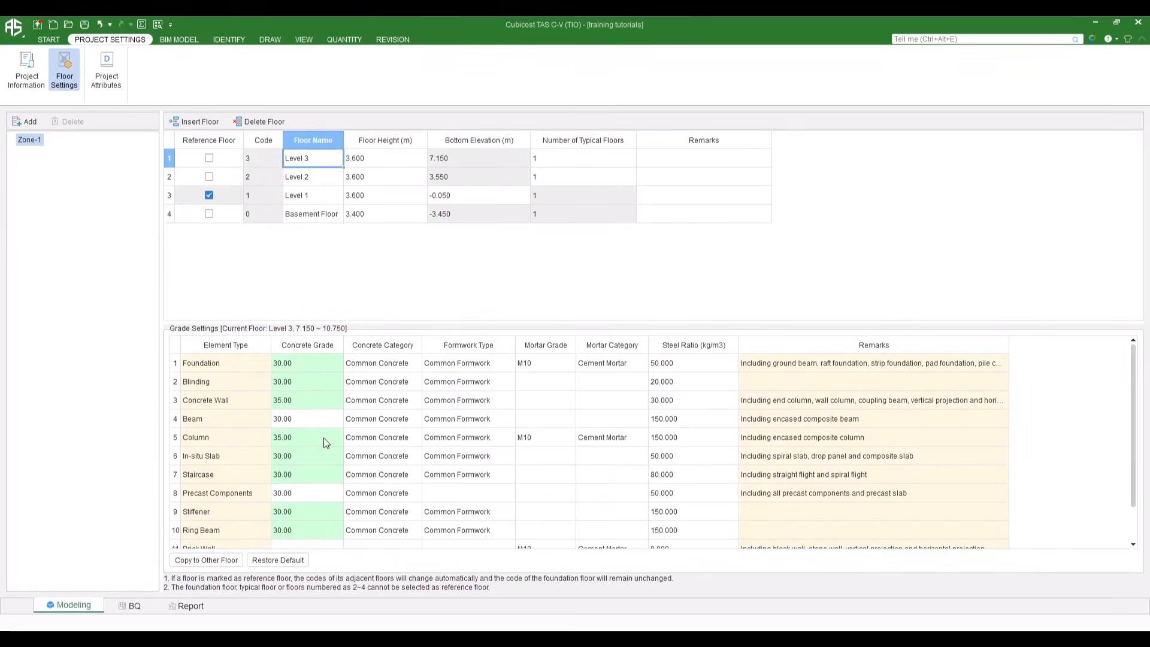
Examine Level 1's steel ratios per element type and the number of typical floors for Level 2
{"action": "left_click", "coordinate": [324, 193]}
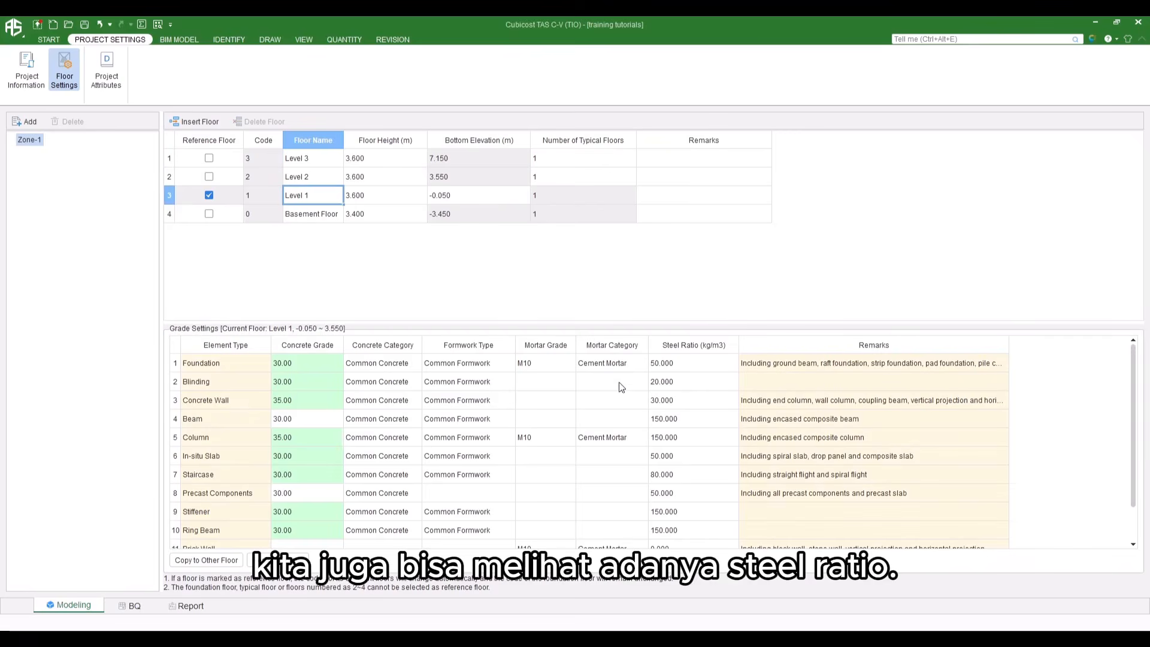
{"action": "left_click_drag", "start_coordinate": [675, 370], "coordinate": [674, 539]}
{"action": "scroll", "coordinate": [673, 431], "scroll_direction": "up", "scroll_amount": 1}
{"action": "left_click", "coordinate": [674, 407]}
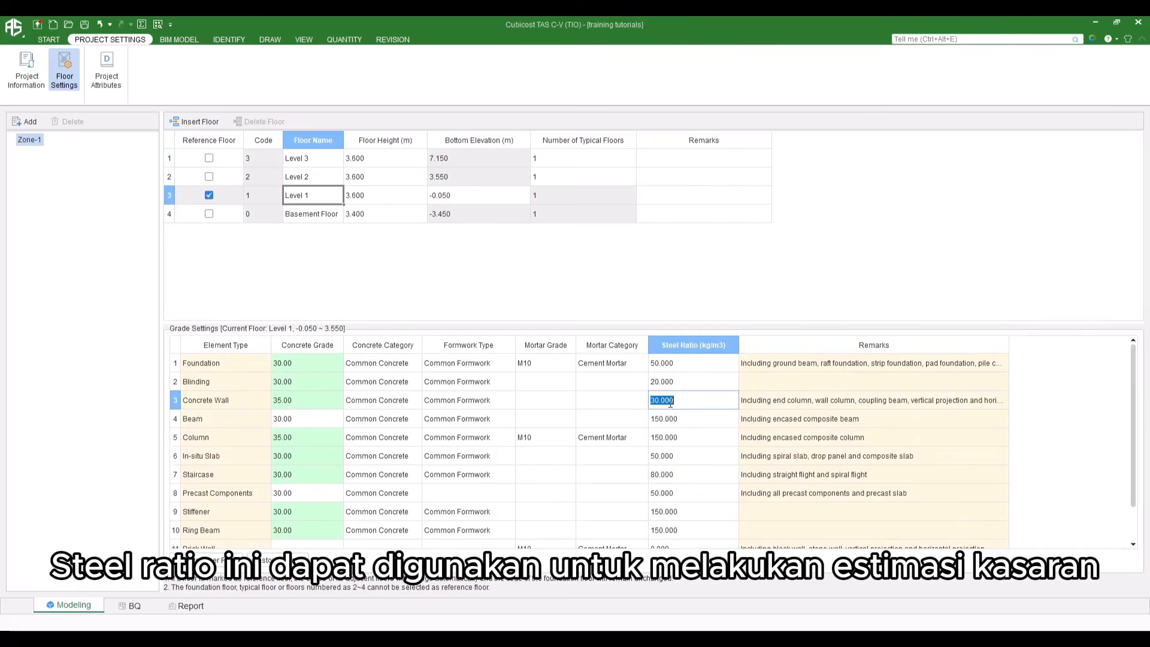
{"action": "left_click", "coordinate": [673, 424]}
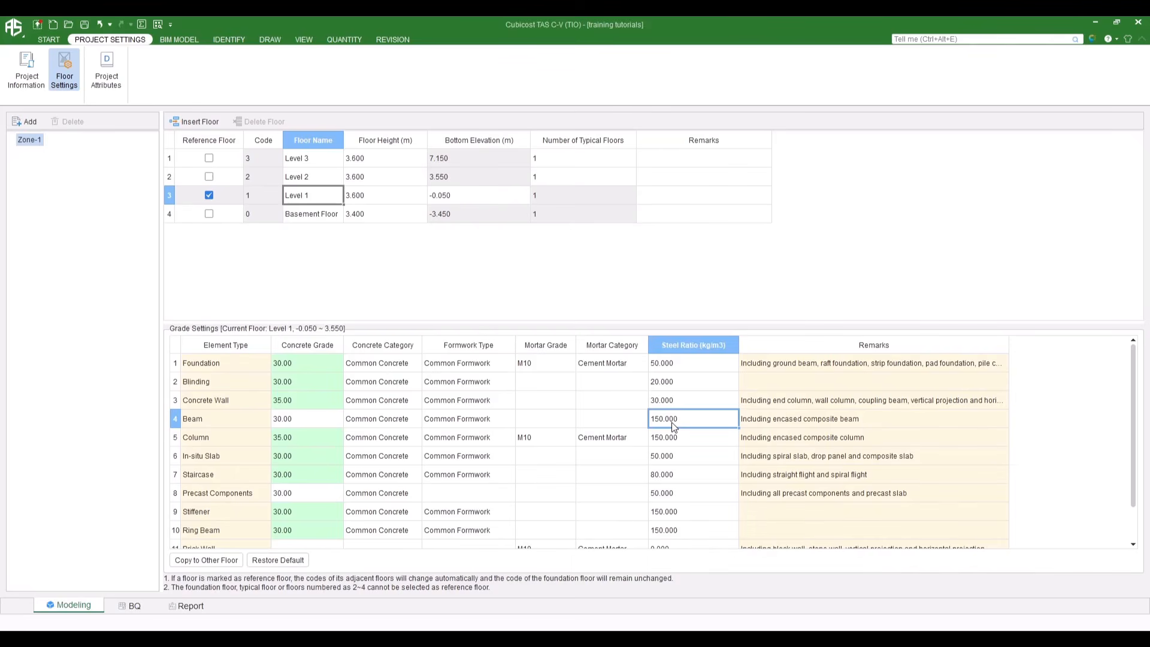
{"action": "left_click", "coordinate": [554, 178]}
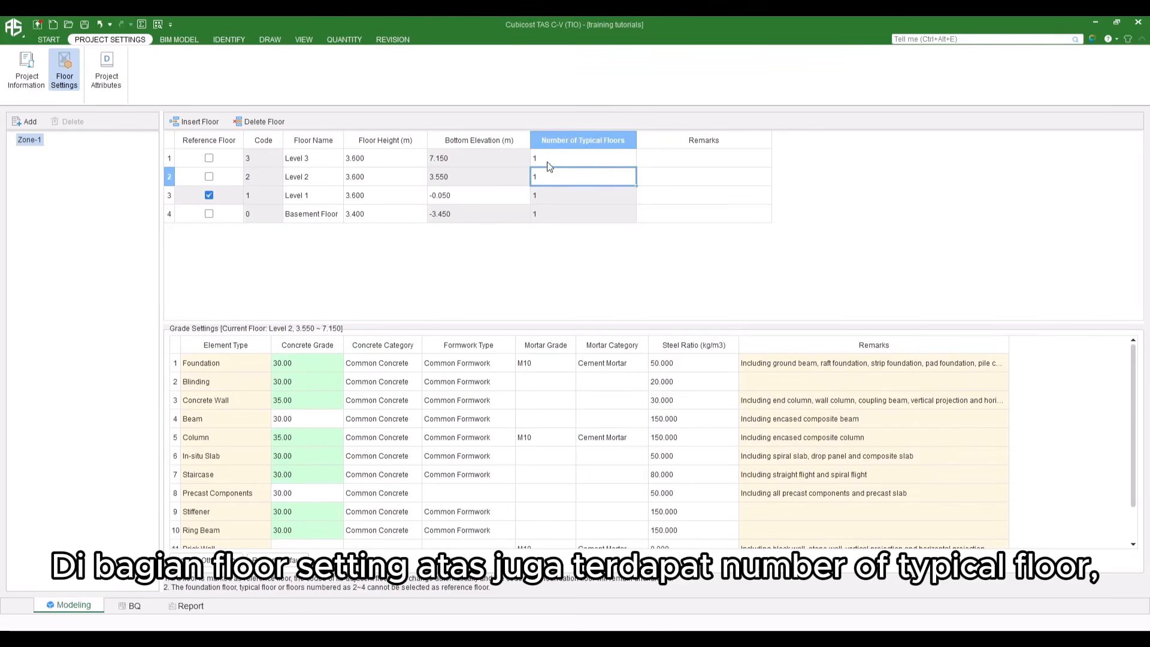
{"action": "left_click", "coordinate": [598, 178]}
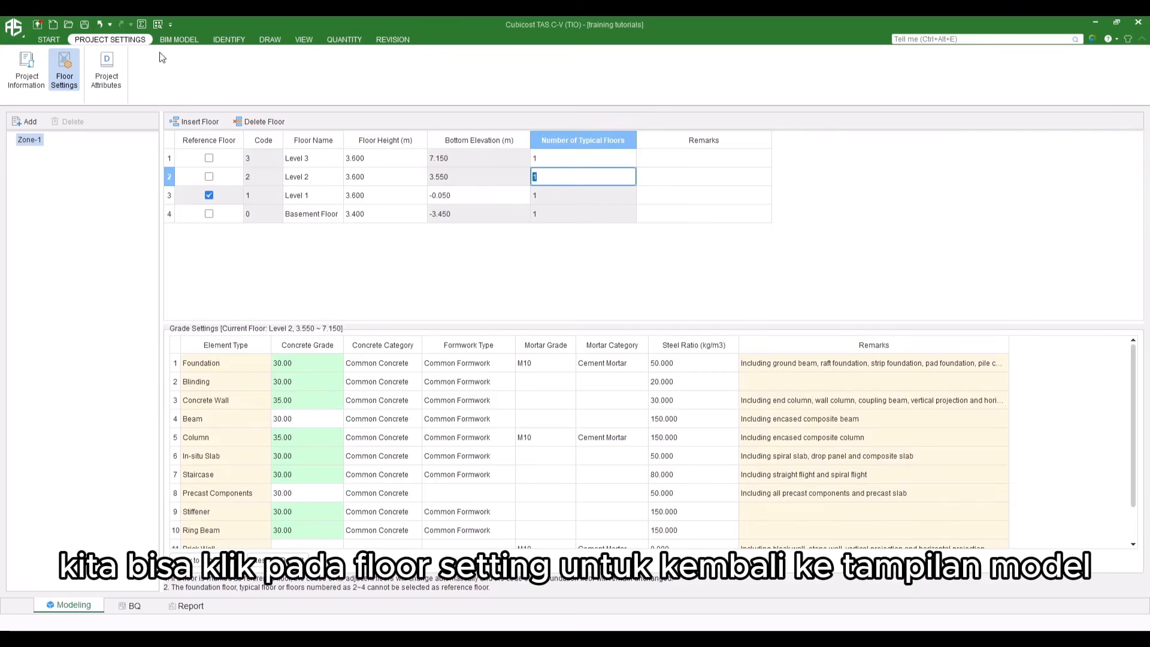
Close the floor settings to return to the model view, and look through the list of available floors
{"action": "left_click", "coordinate": [64, 80]}
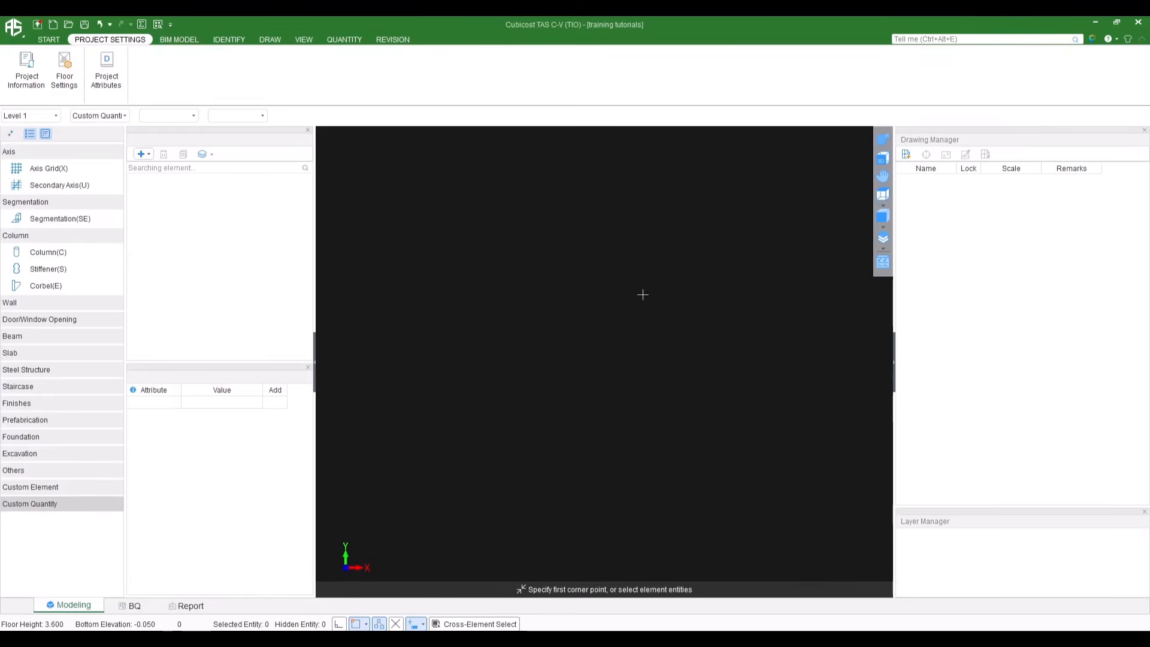
{"action": "left_click", "coordinate": [34, 117]}
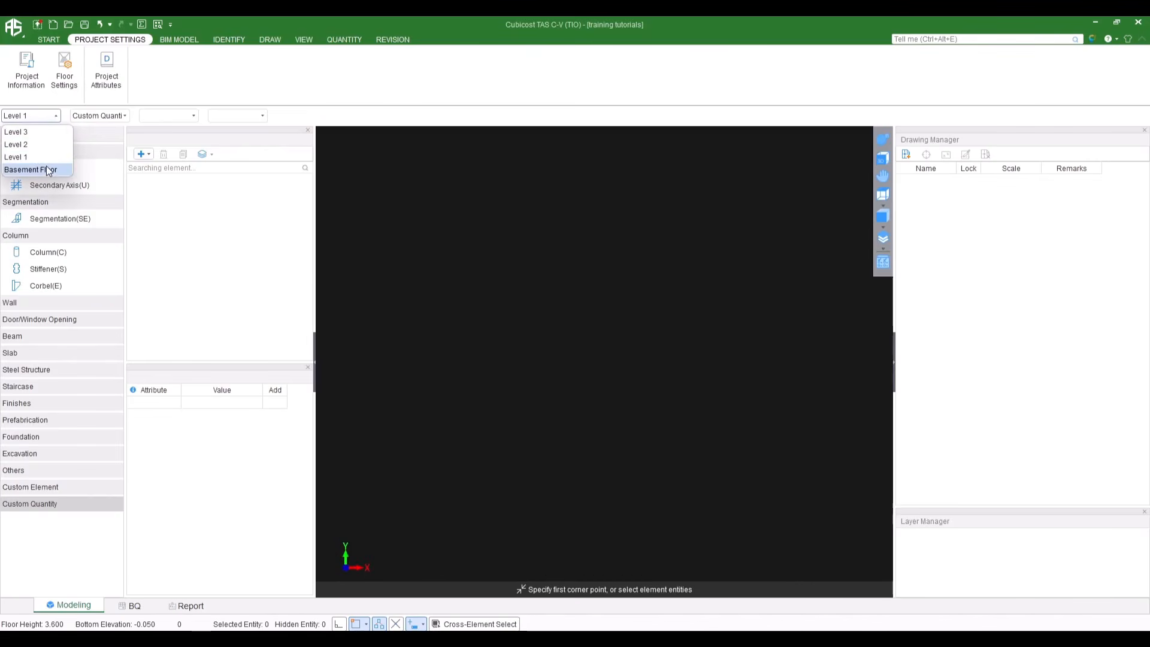
{"action": "left_click", "coordinate": [584, 245]}
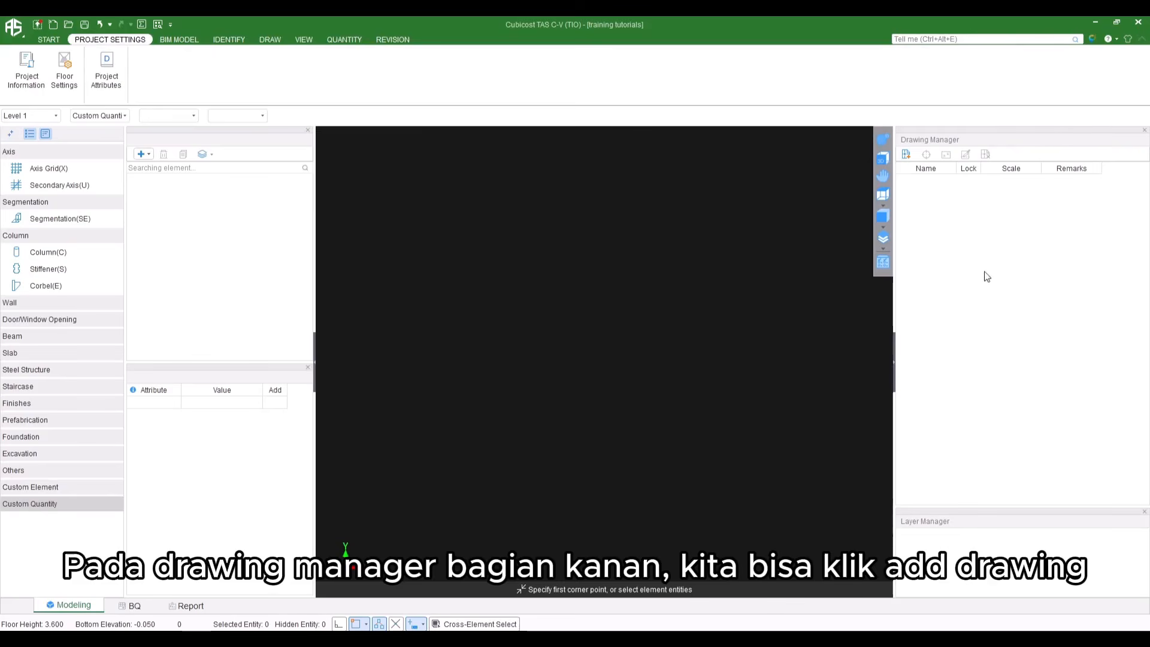
Start adding drawing files and browse the user folder and the computer's drives for the drawings' location
{"action": "left_click", "coordinate": [905, 155]}
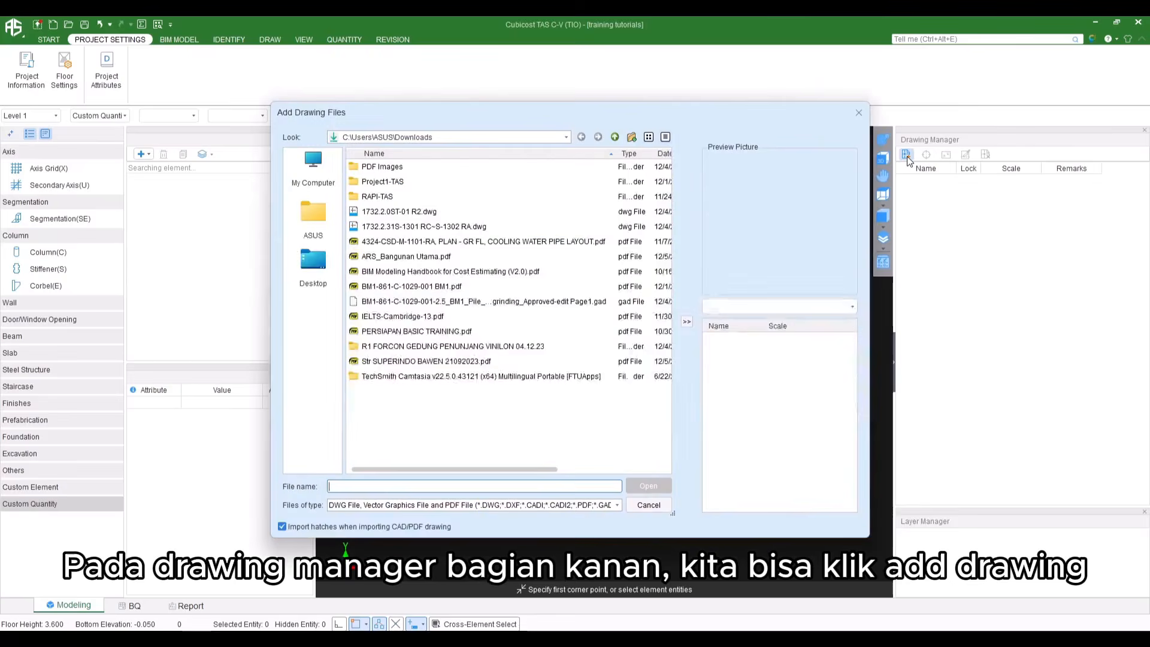
{"action": "left_click", "coordinate": [615, 137]}
{"action": "left_click", "coordinate": [616, 137]}
{"action": "left_click", "coordinate": [615, 137]}
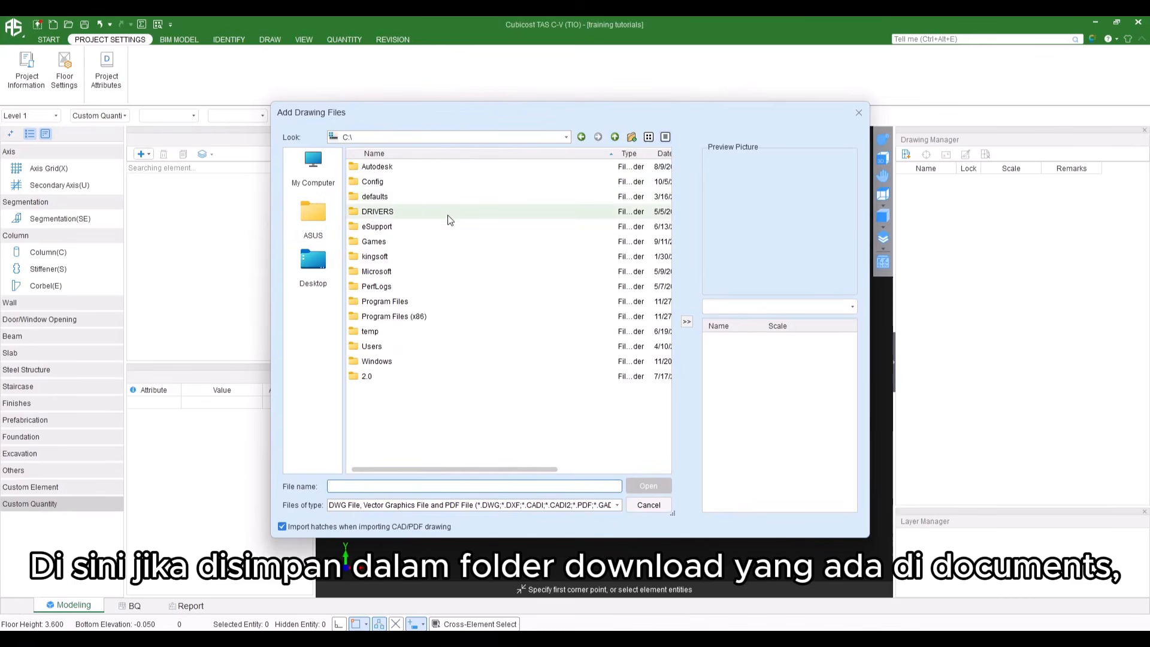
{"action": "left_click", "coordinate": [311, 223]}
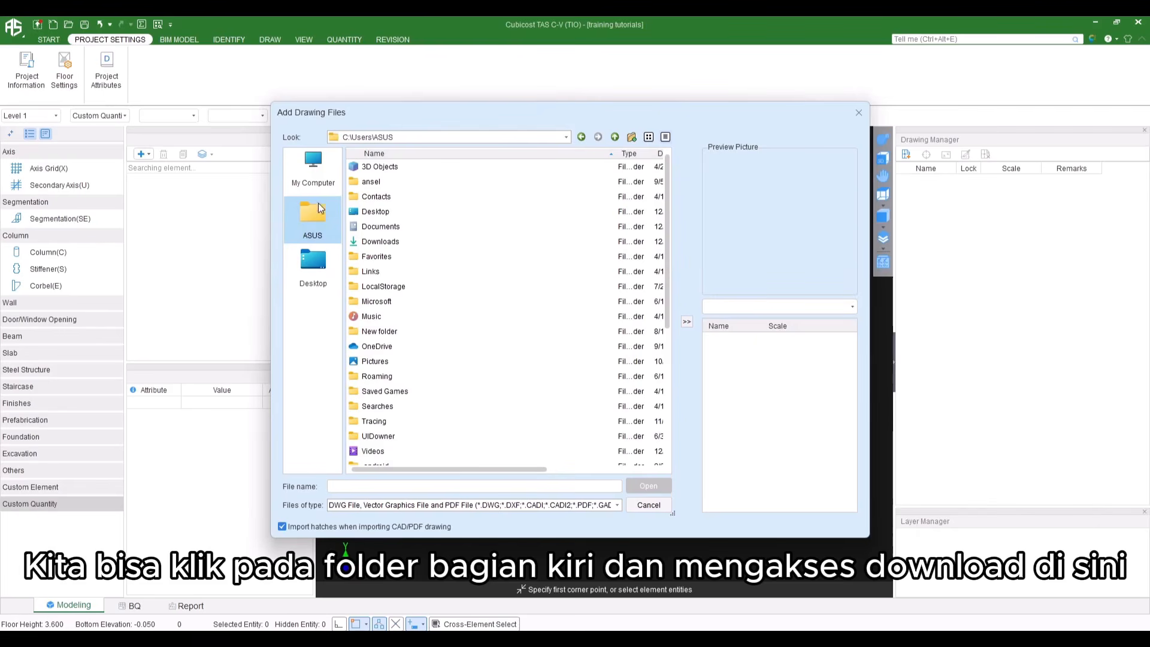
{"action": "left_click", "coordinate": [392, 242]}
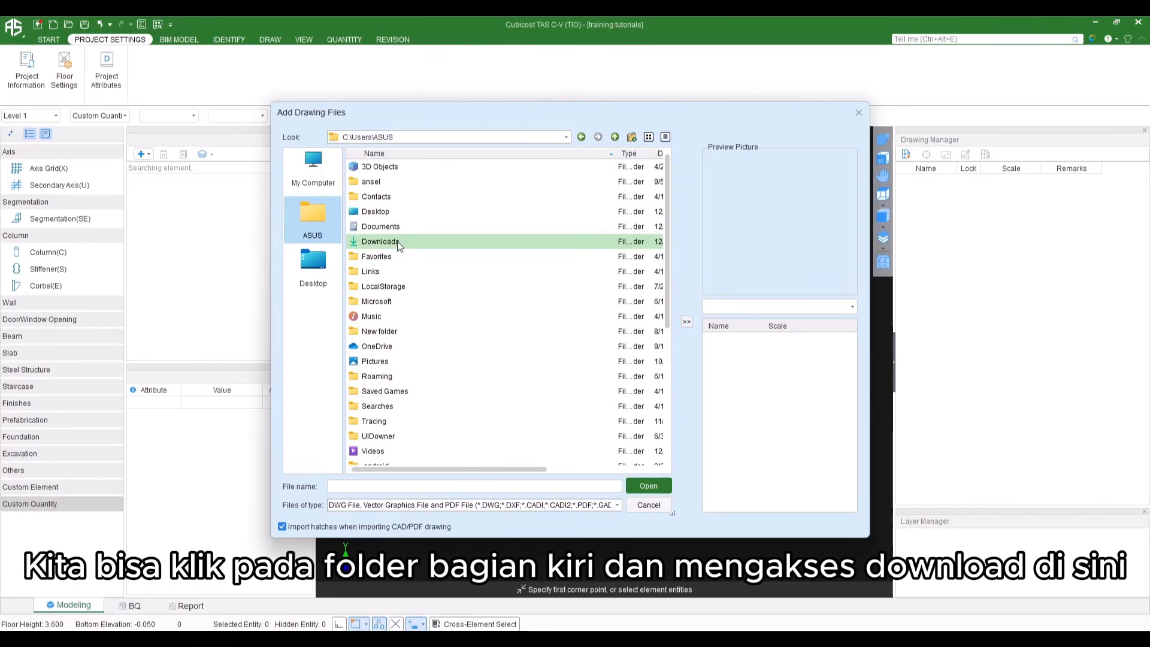
{"action": "left_click", "coordinate": [328, 177]}
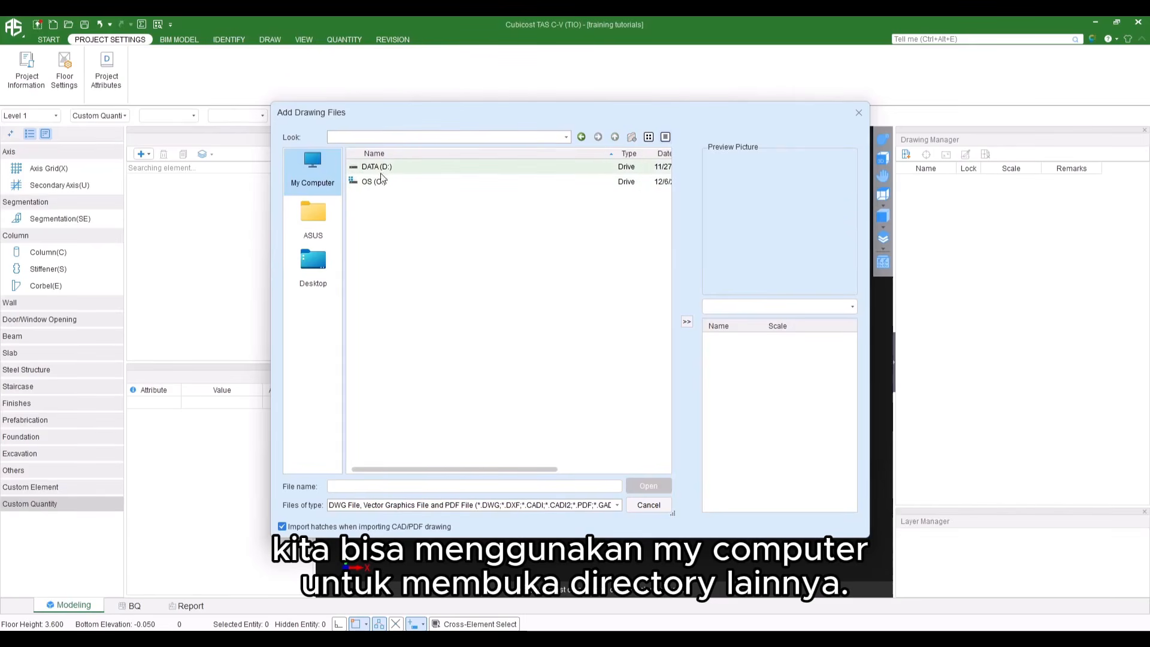
Copy the path of the Training Drawings CAD 2010 folder from File Explorer and open that folder in the Add Drawing Files dialog
{"action": "key", "text": "alt+Tab"}
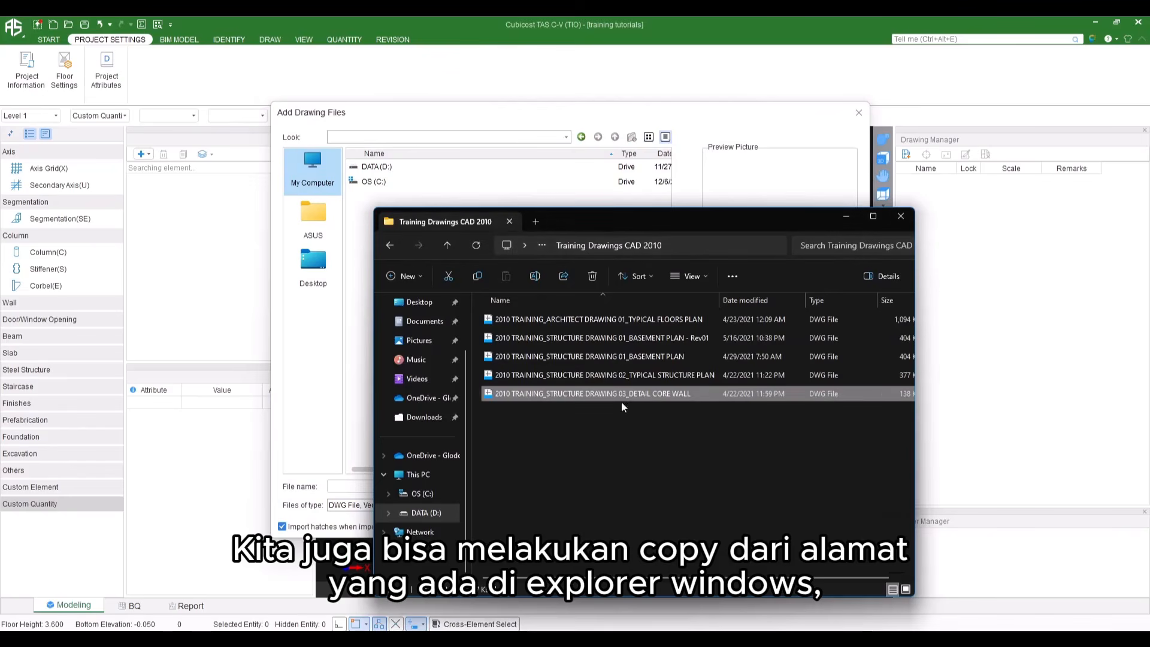
{"action": "left_click", "coordinate": [679, 243]}
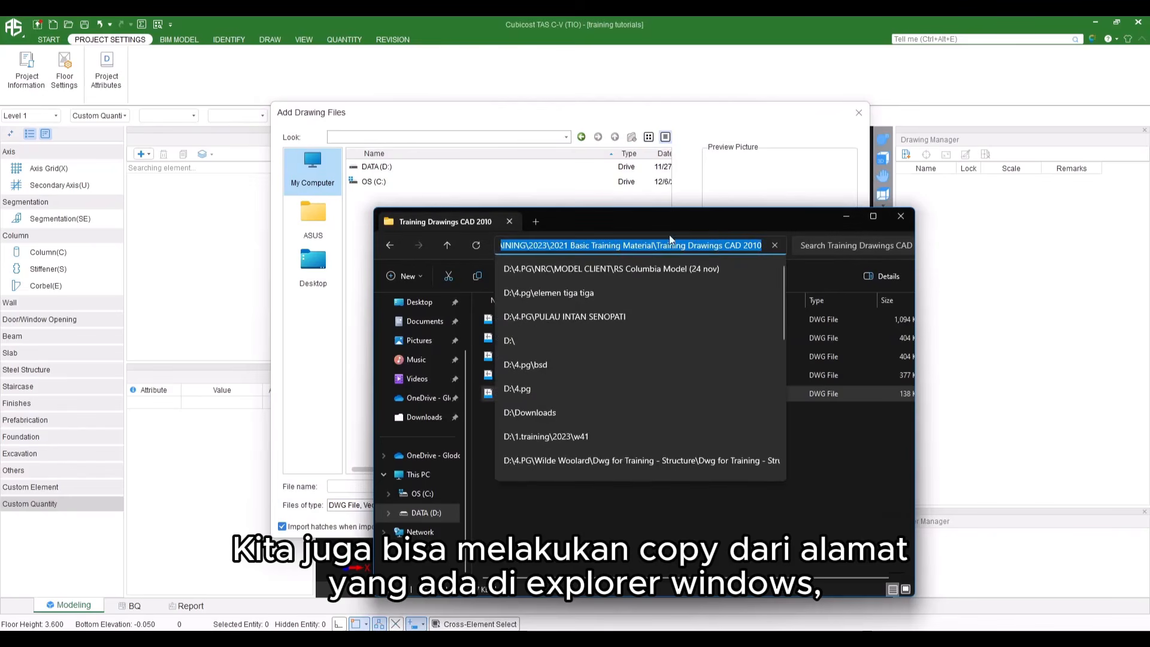
{"action": "left_click", "coordinate": [670, 217]}
{"action": "left_click", "coordinate": [684, 247]}
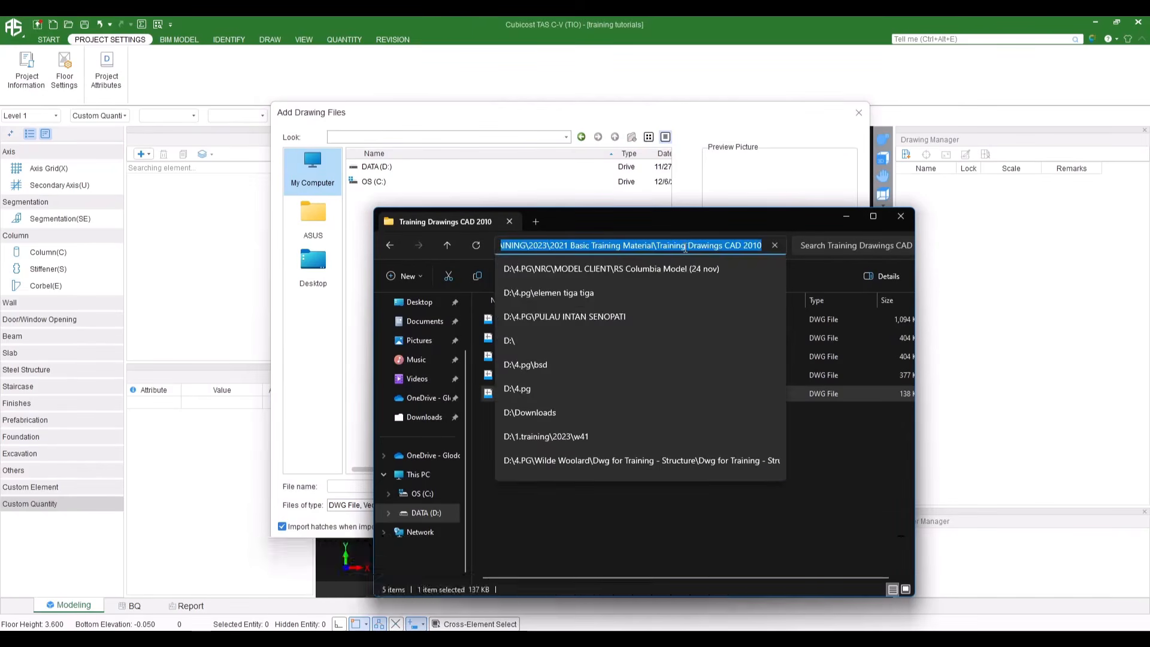
{"action": "left_click", "coordinate": [382, 139]}
{"action": "key", "text": "ctrl+v"}
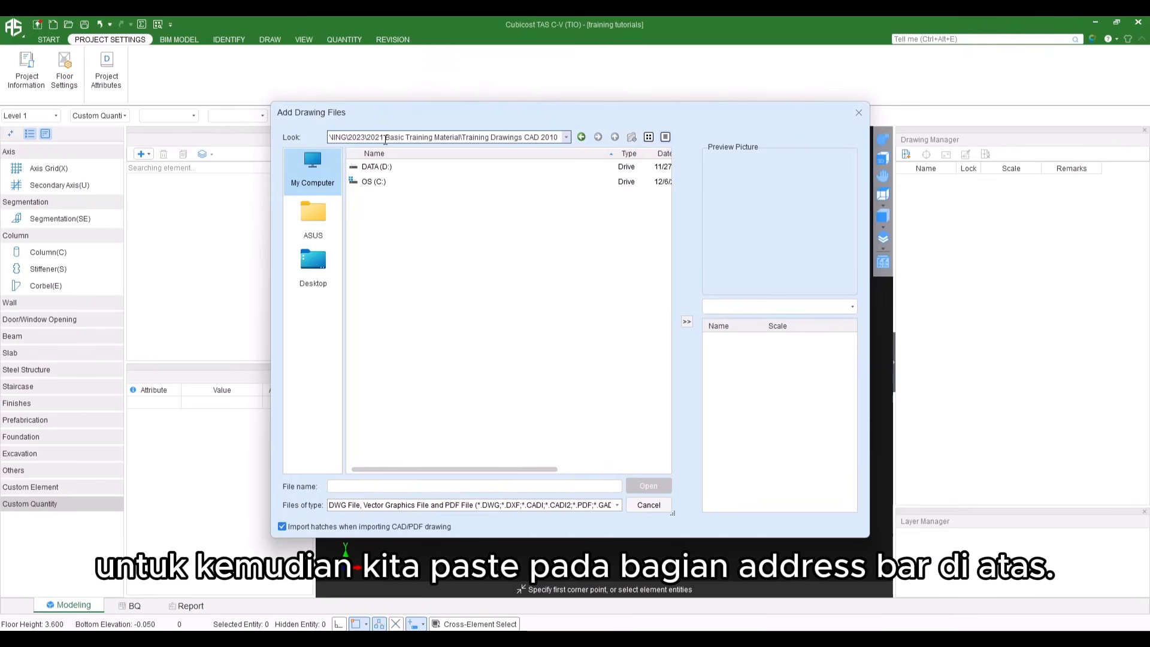
{"action": "key", "text": "Return"}
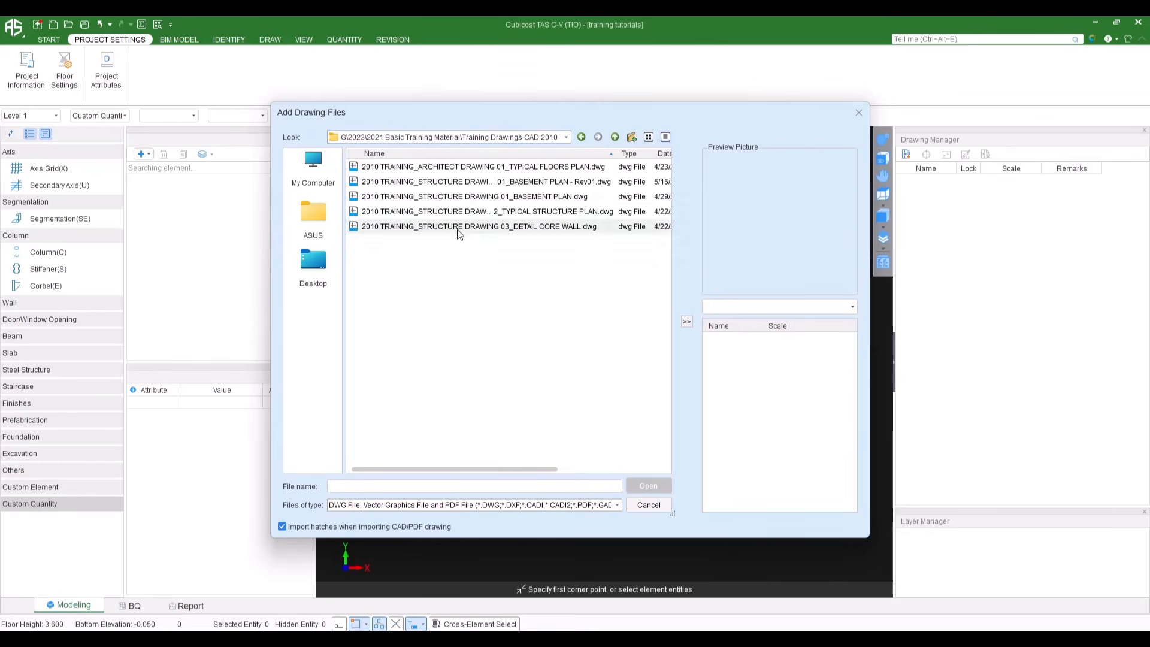
Import "2010 TRAINING_STRUCTURE DRAWING 01_BASEMENT PLAN.dwg" from the training drawings folder into the project
{"action": "left_click", "coordinate": [513, 200]}
{"action": "left_click", "coordinate": [522, 216]}
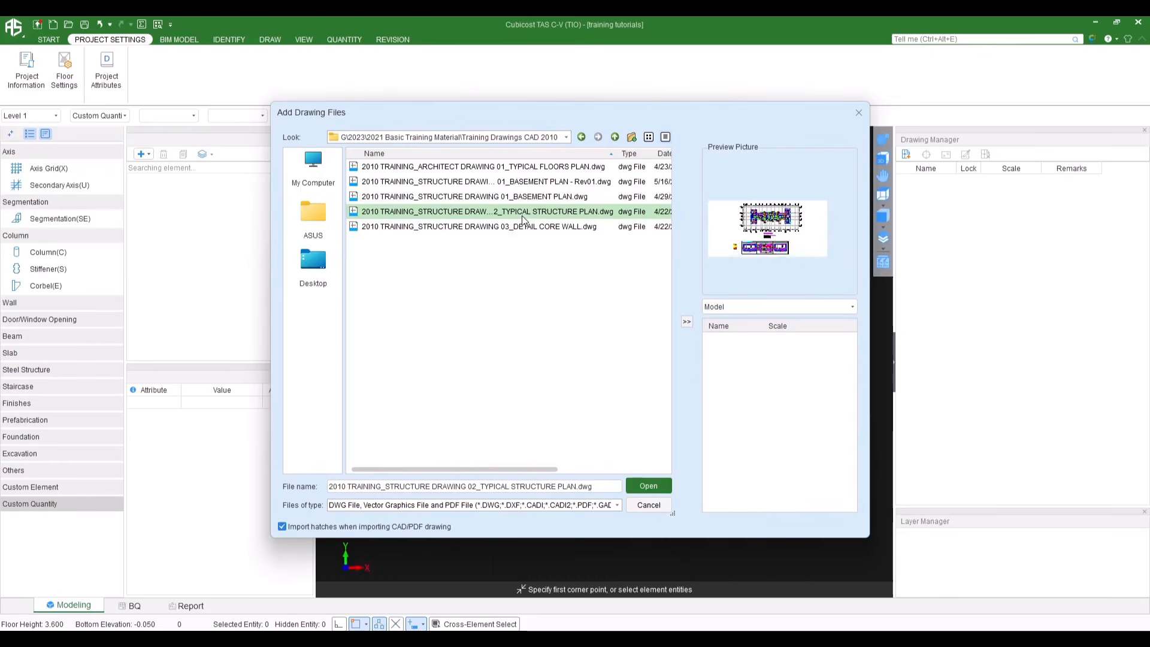
{"action": "key", "text": "ctrl+a"}
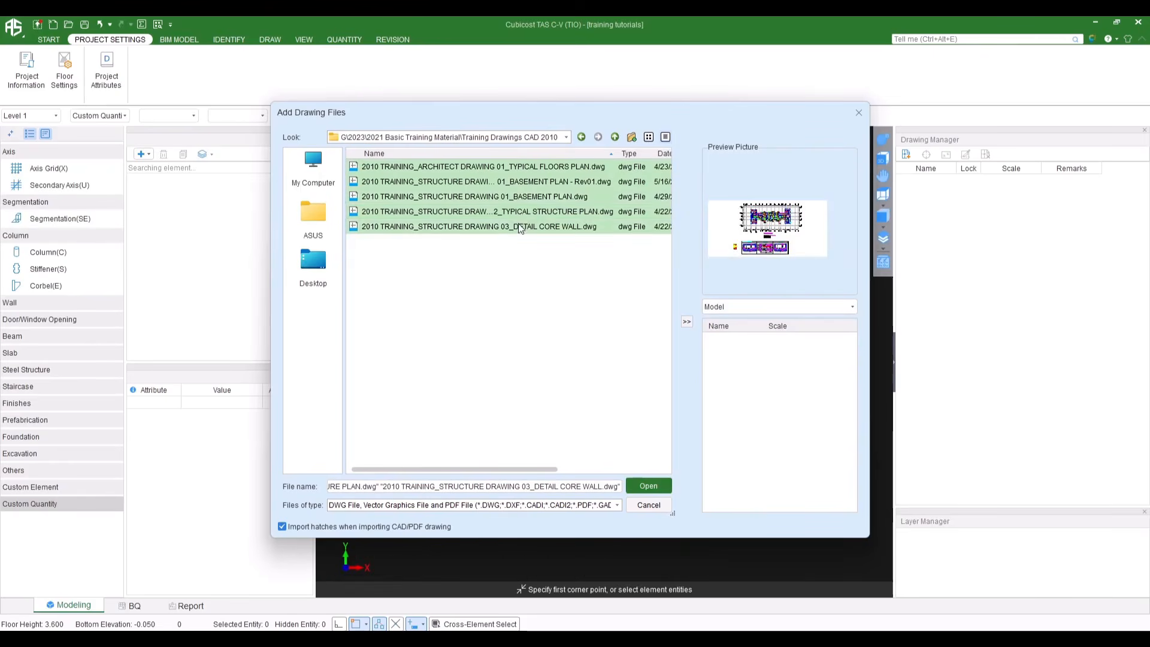
{"action": "left_click", "coordinate": [546, 197]}
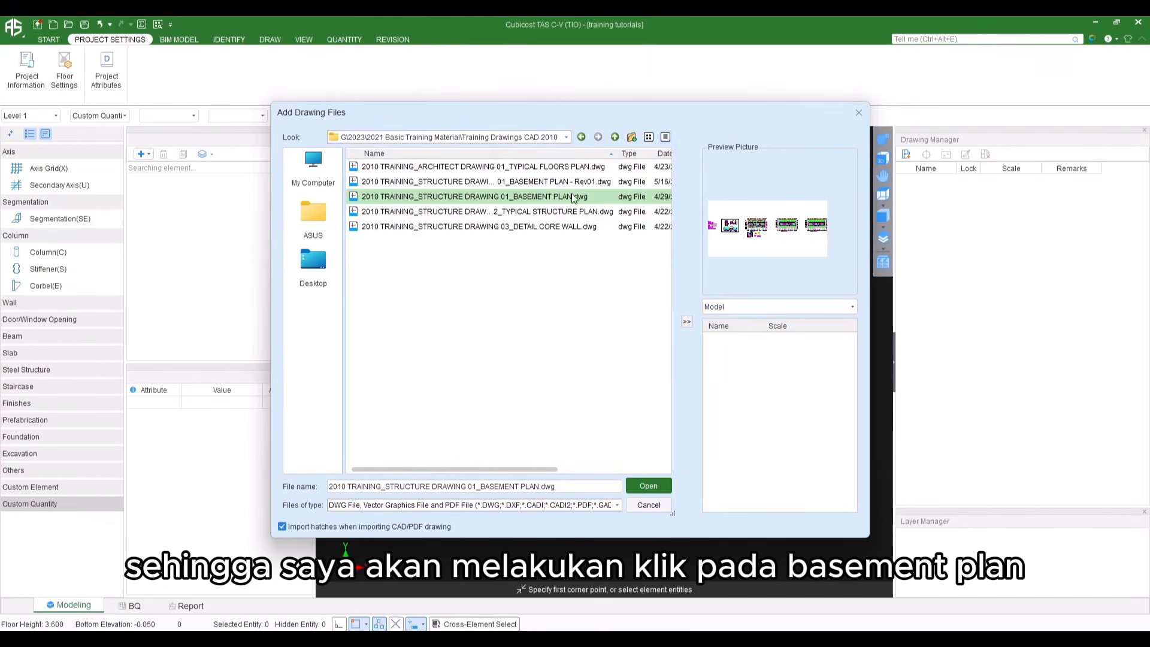
{"action": "left_click", "coordinate": [648, 486]}
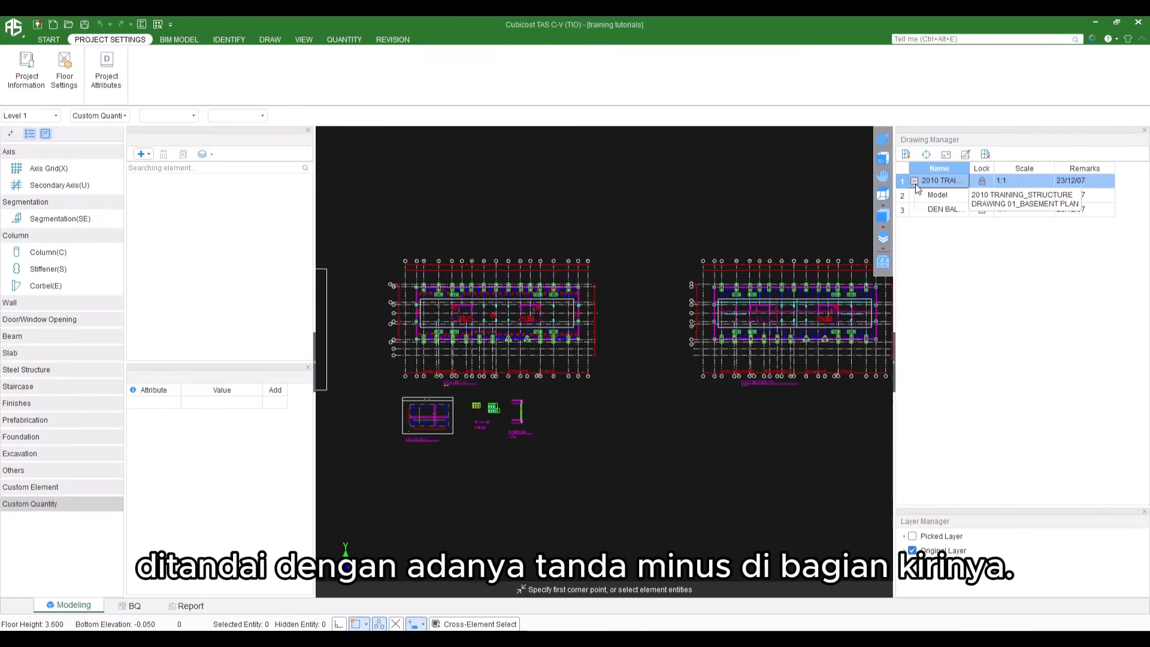
Check the imported basement drawing's Model space and DEN BALOK layout entries, and select the main drawing entry again
{"action": "left_click", "coordinate": [944, 196]}
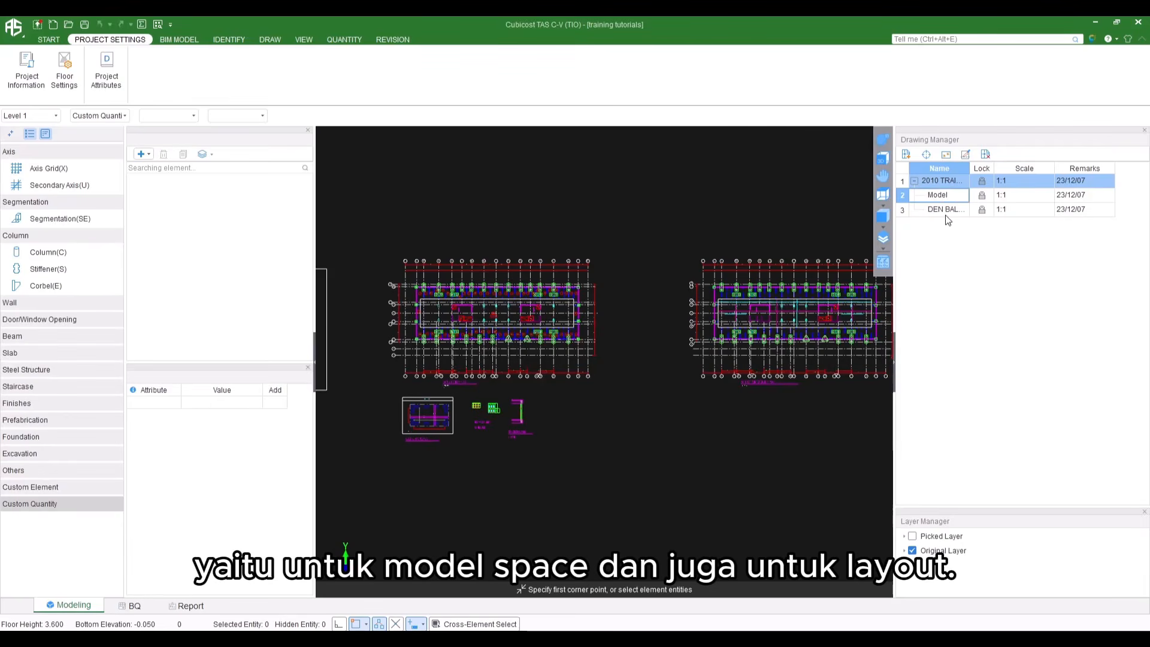
{"action": "left_click", "coordinate": [944, 214]}
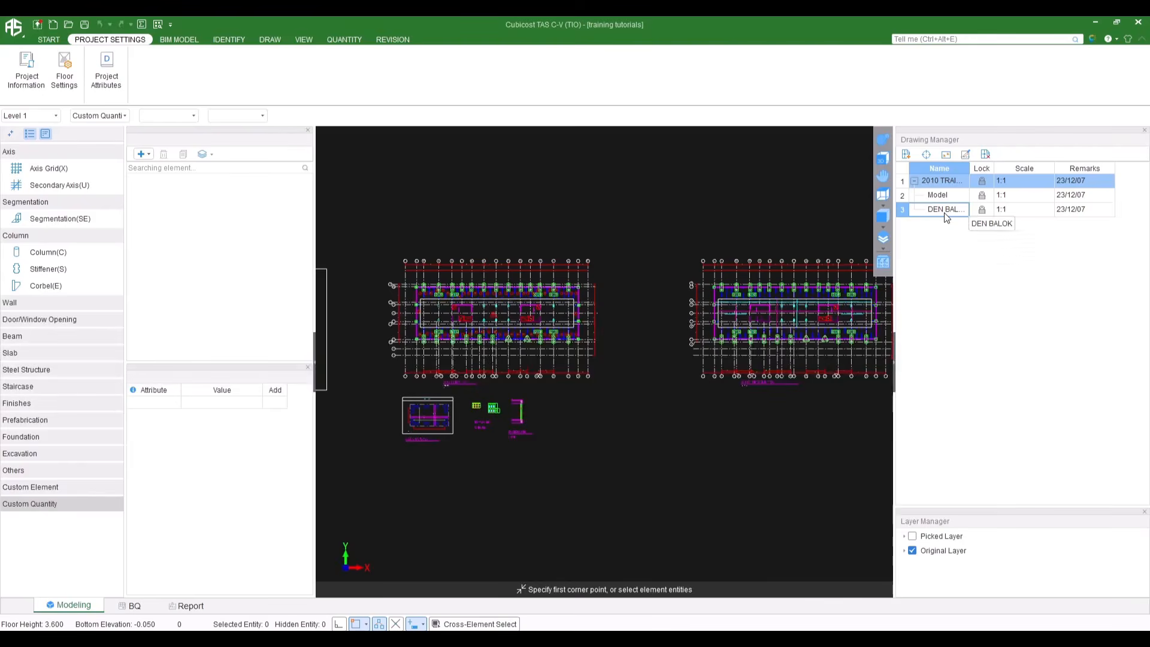
{"action": "left_click", "coordinate": [944, 182]}
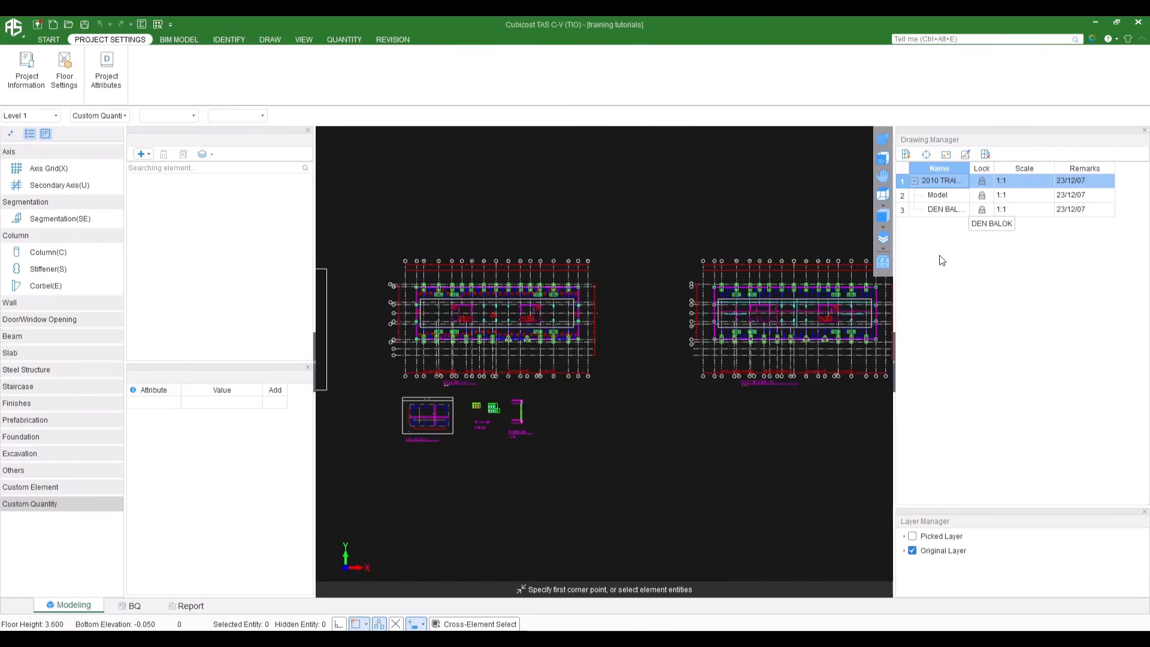
Examine the imported drawing's contents: the pile cap details, the basement structural plan and the raft reinforcement plans
{"action": "scroll", "coordinate": [637, 308], "scroll_direction": "down", "scroll_amount": 3}
{"action": "scroll", "coordinate": [638, 308], "scroll_direction": "down", "scroll_amount": 1}
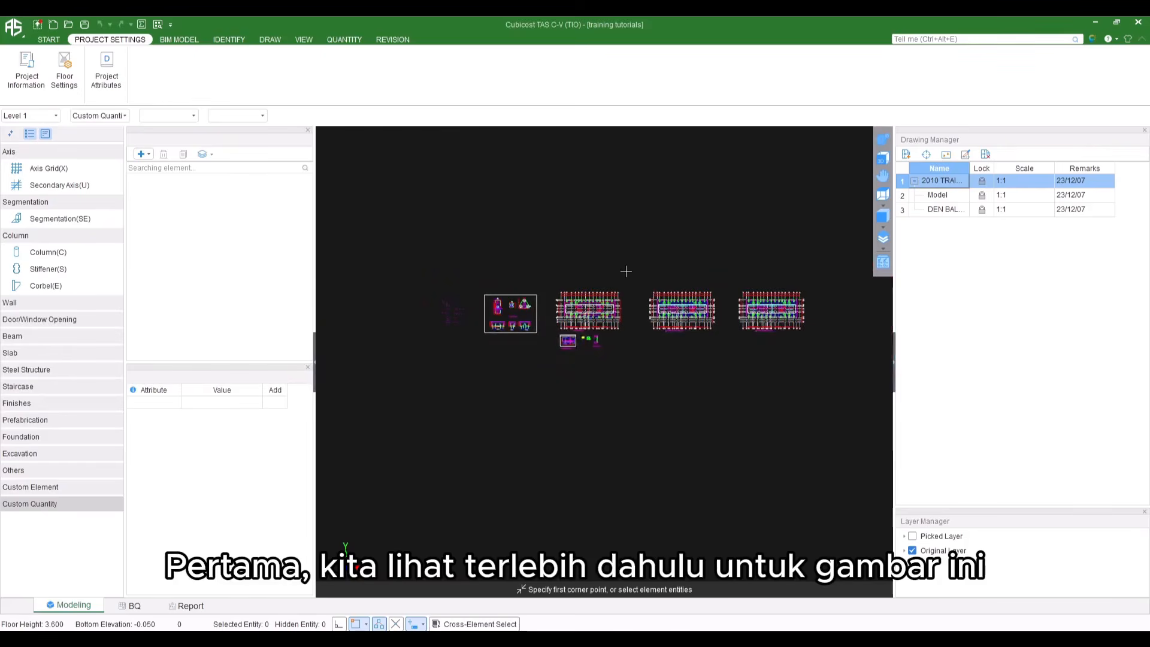
{"action": "scroll", "coordinate": [515, 314], "scroll_direction": "up", "scroll_amount": 5}
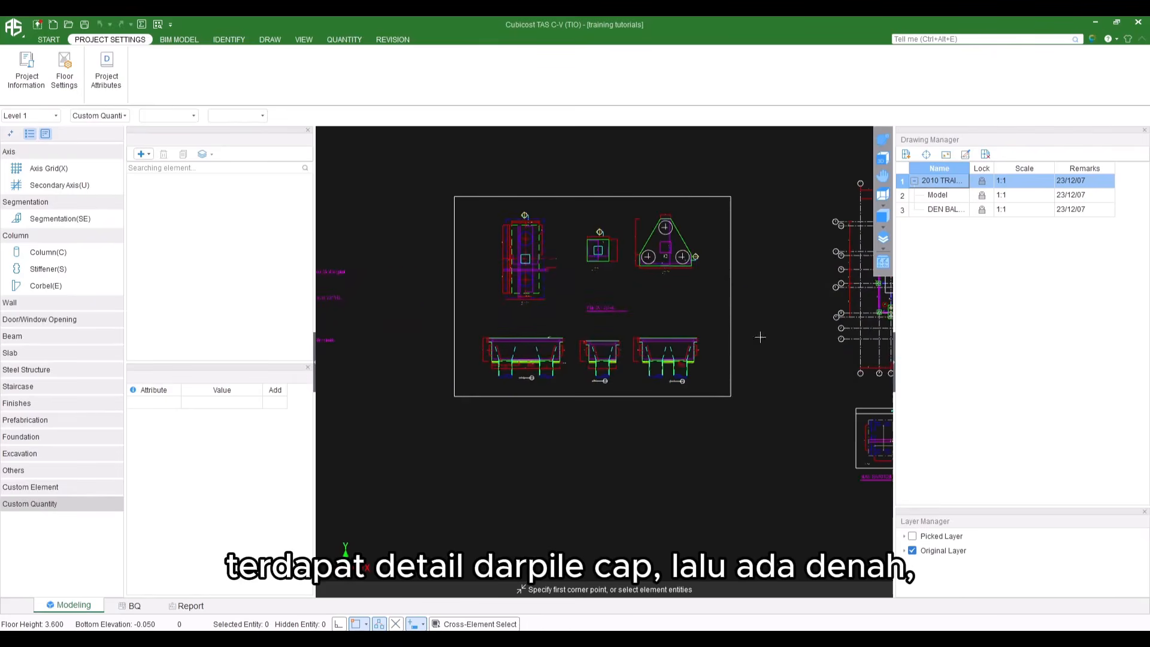
{"action": "middle_click_drag", "start_coordinate": [760, 337], "coordinate": [346, 359]}
{"action": "scroll", "coordinate": [498, 386], "scroll_direction": "up", "scroll_amount": 2}
{"action": "scroll", "coordinate": [519, 296], "scroll_direction": "down", "scroll_amount": 2}
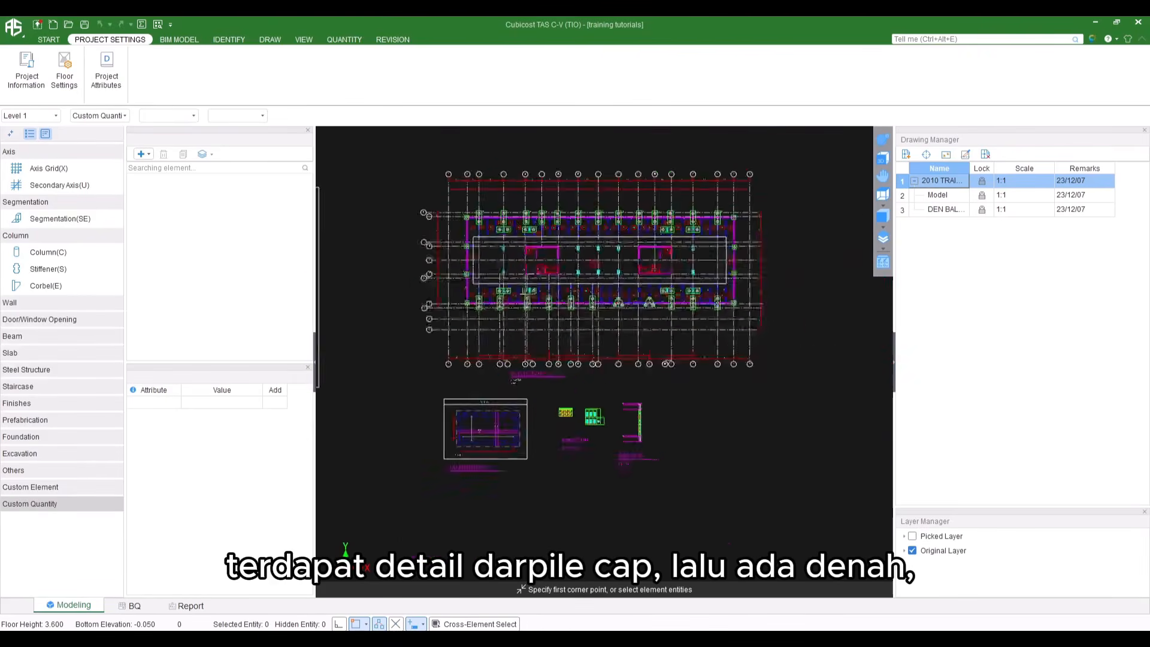
{"action": "scroll", "coordinate": [634, 251], "scroll_direction": "down", "scroll_amount": 3}
{"action": "middle_click_drag", "start_coordinate": [772, 314], "coordinate": [404, 379]}
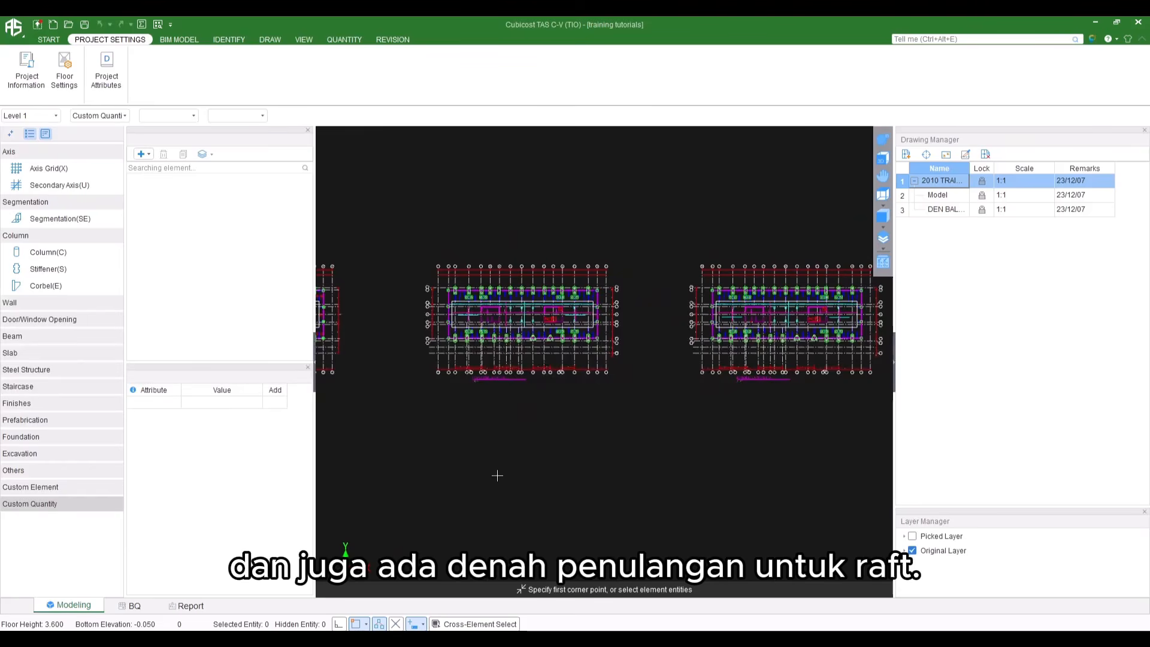
{"action": "middle_click_drag", "start_coordinate": [439, 403], "coordinate": [698, 413]}
{"action": "middle_click_drag", "start_coordinate": [507, 377], "coordinate": [605, 355]}
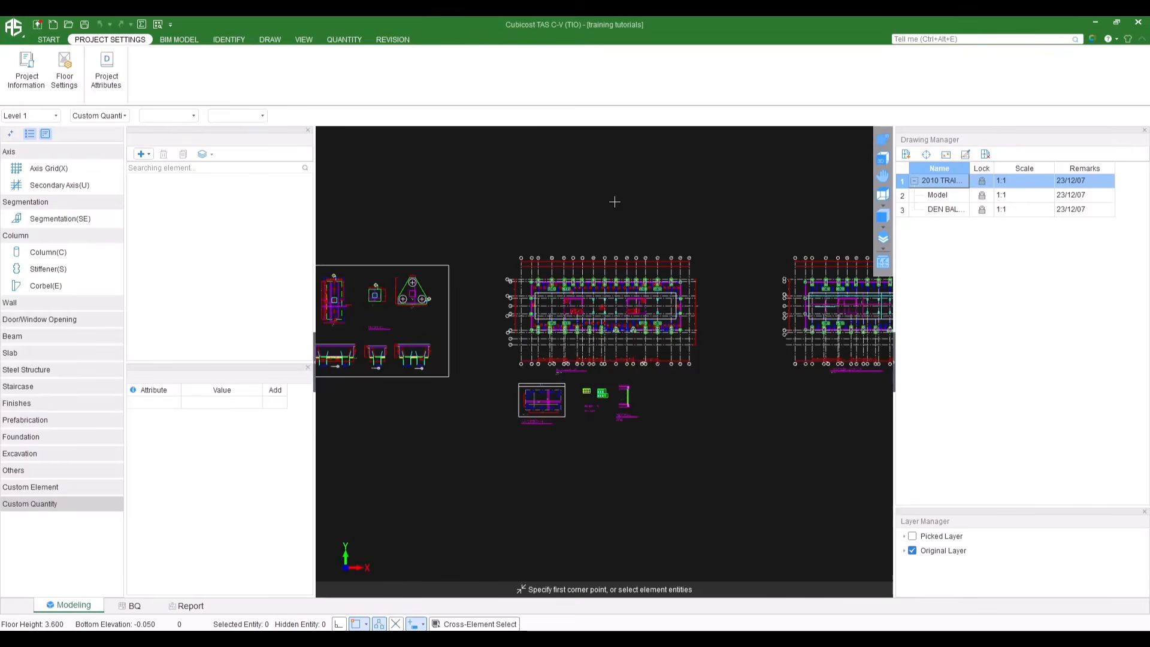
Scale the whole imported drawing using the distance between grid lines 1 and 2, with an actual length of 6900
{"action": "left_click", "coordinate": [946, 155]}
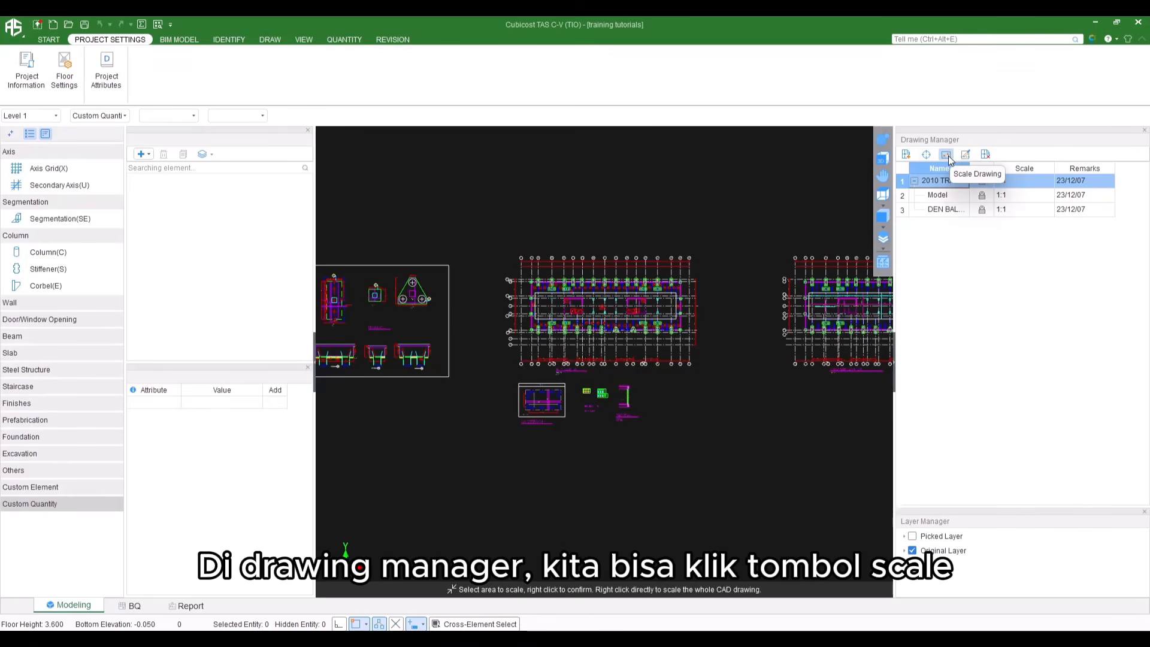
{"action": "right_click", "coordinate": [595, 250]}
{"action": "scroll", "coordinate": [543, 251], "scroll_direction": "up", "scroll_amount": 5}
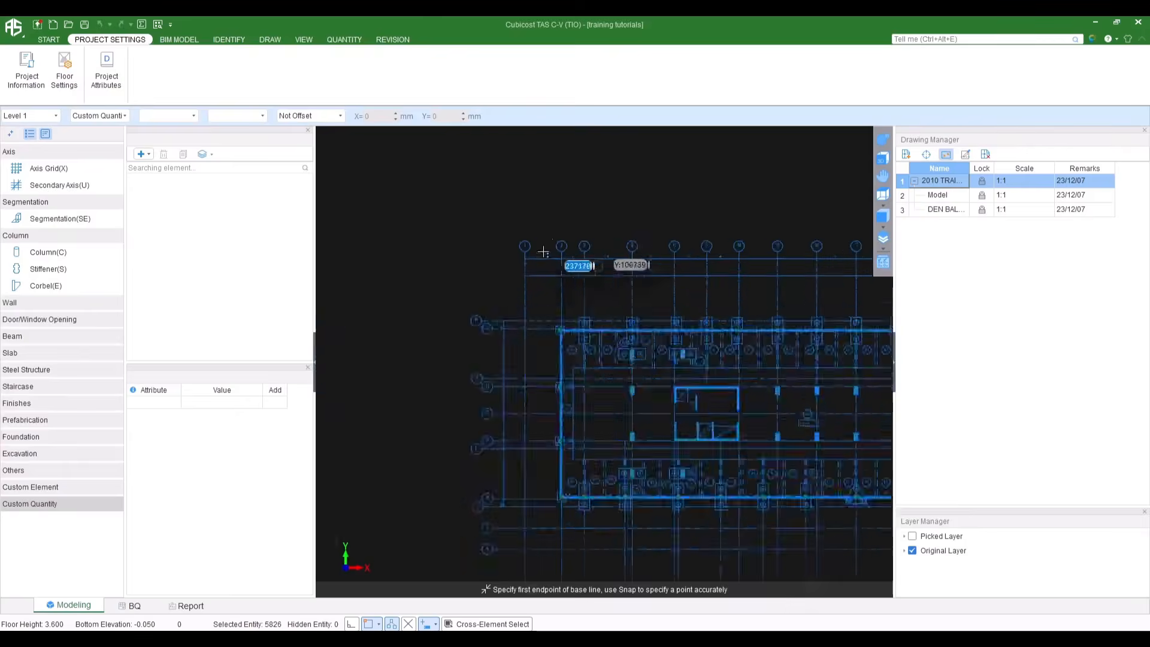
{"action": "scroll", "coordinate": [543, 251], "scroll_direction": "up", "scroll_amount": 5}
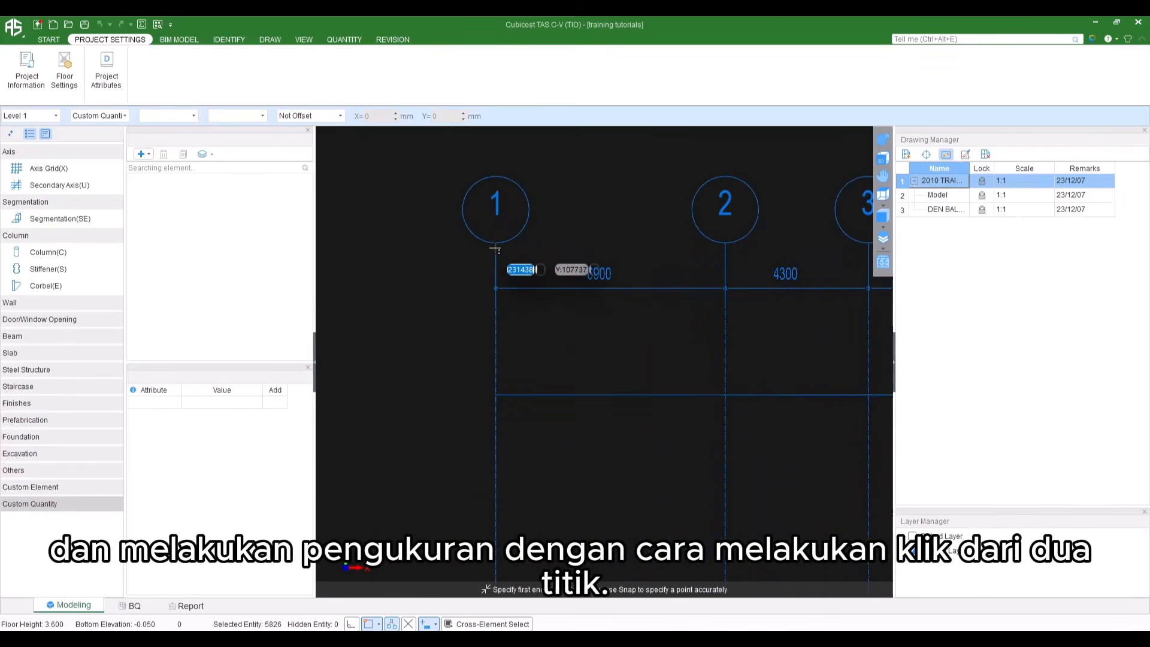
{"action": "left_click", "coordinate": [496, 243]}
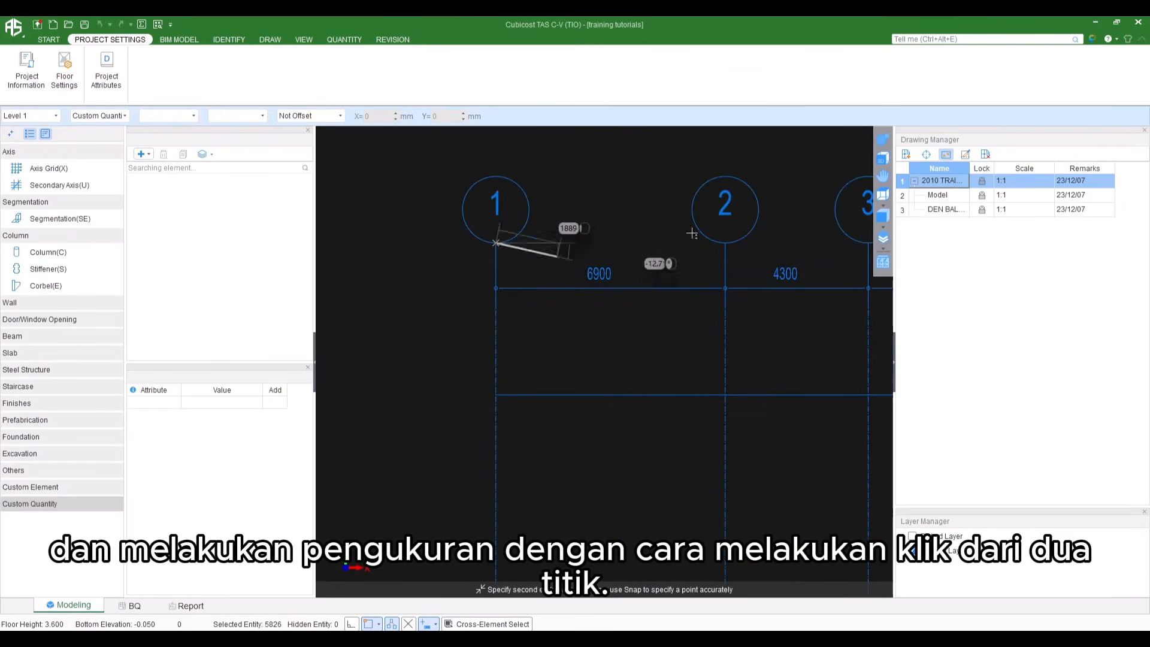
{"action": "left_click", "coordinate": [725, 242]}
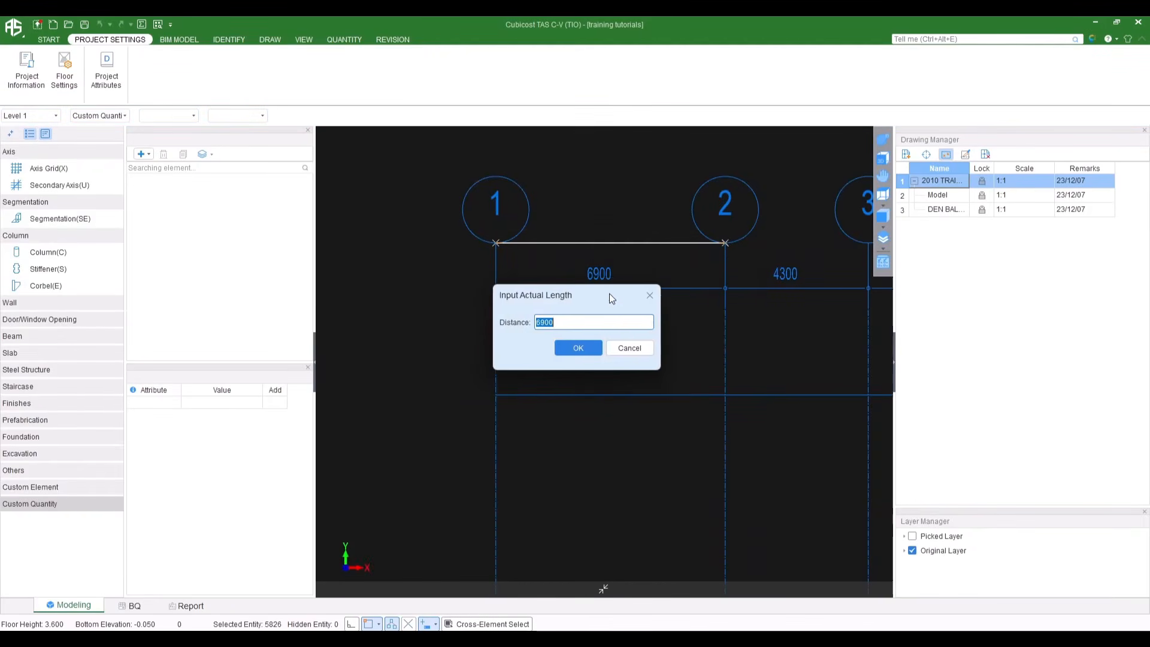
{"action": "left_click_drag", "start_coordinate": [608, 297], "coordinate": [640, 327]}
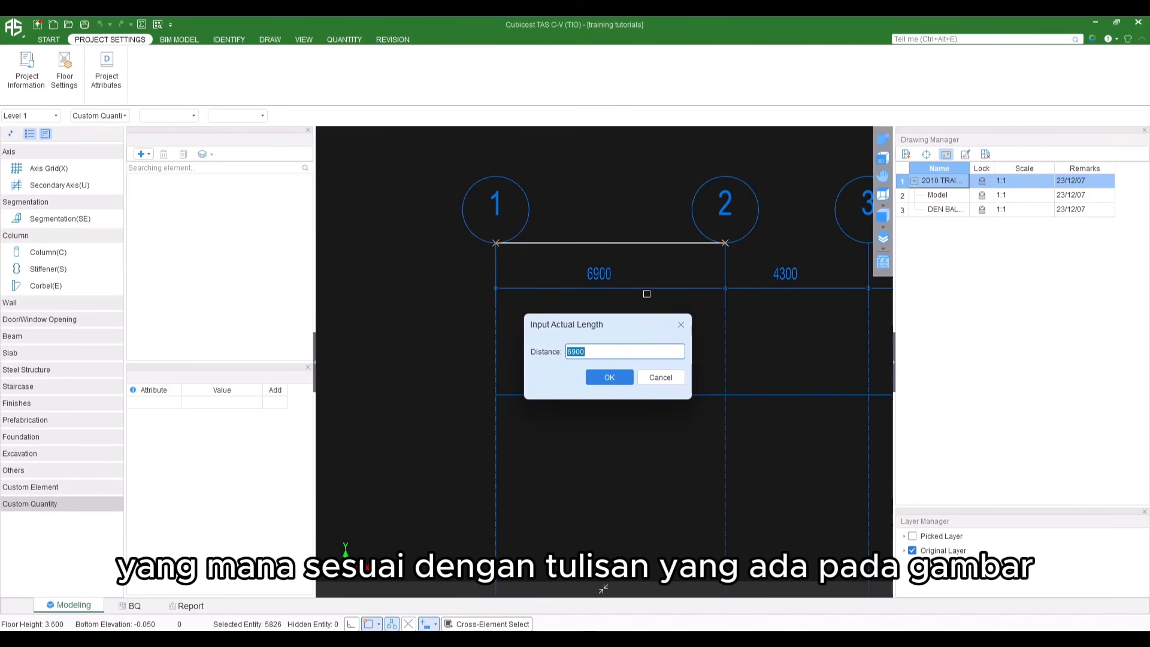
{"action": "left_click", "coordinate": [584, 351]}
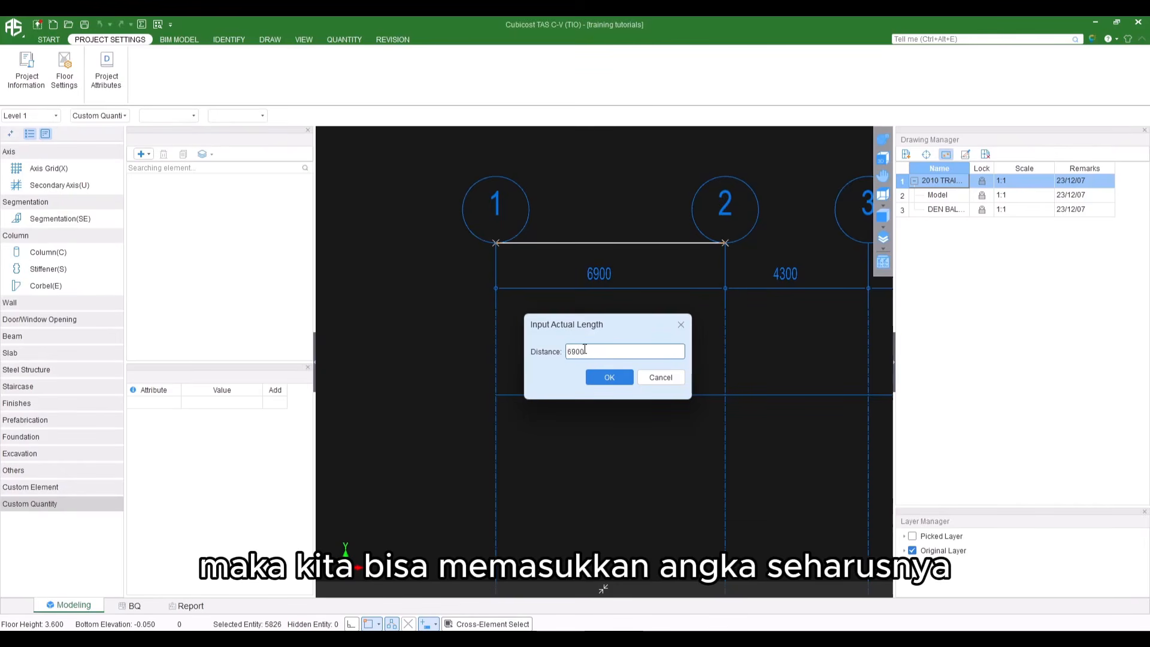
{"action": "left_click", "coordinate": [604, 377]}
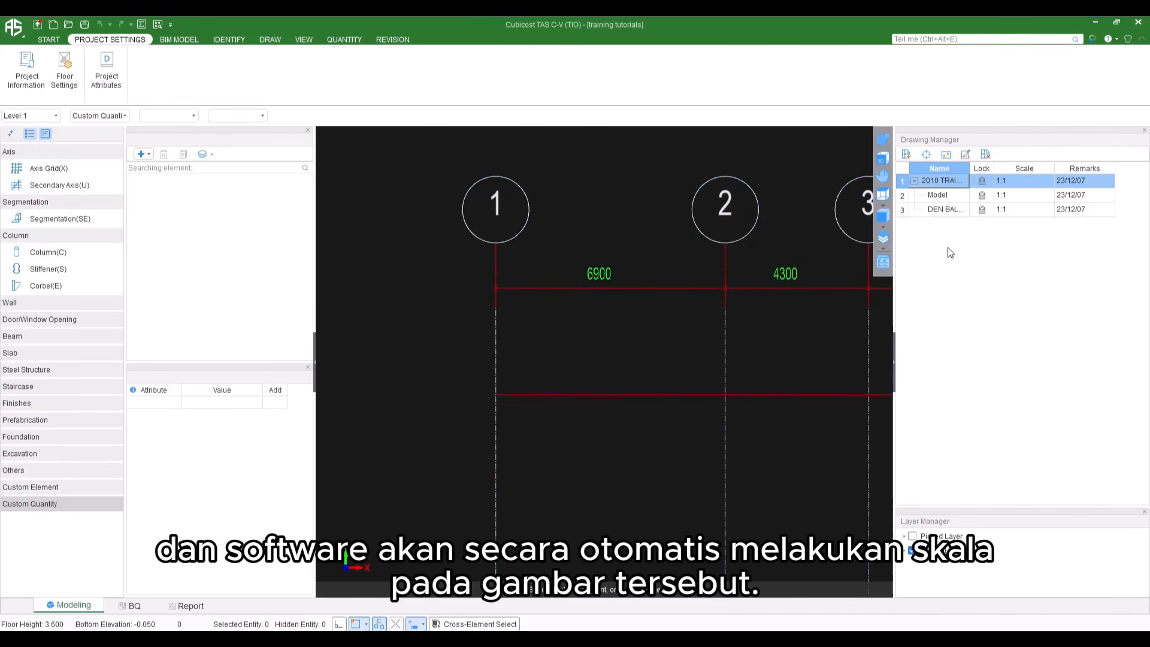
Locate the basement structural plan among the scaled drawings and inspect it with the details and schedules below it
{"action": "scroll", "coordinate": [695, 313], "scroll_direction": "down", "scroll_amount": 6}
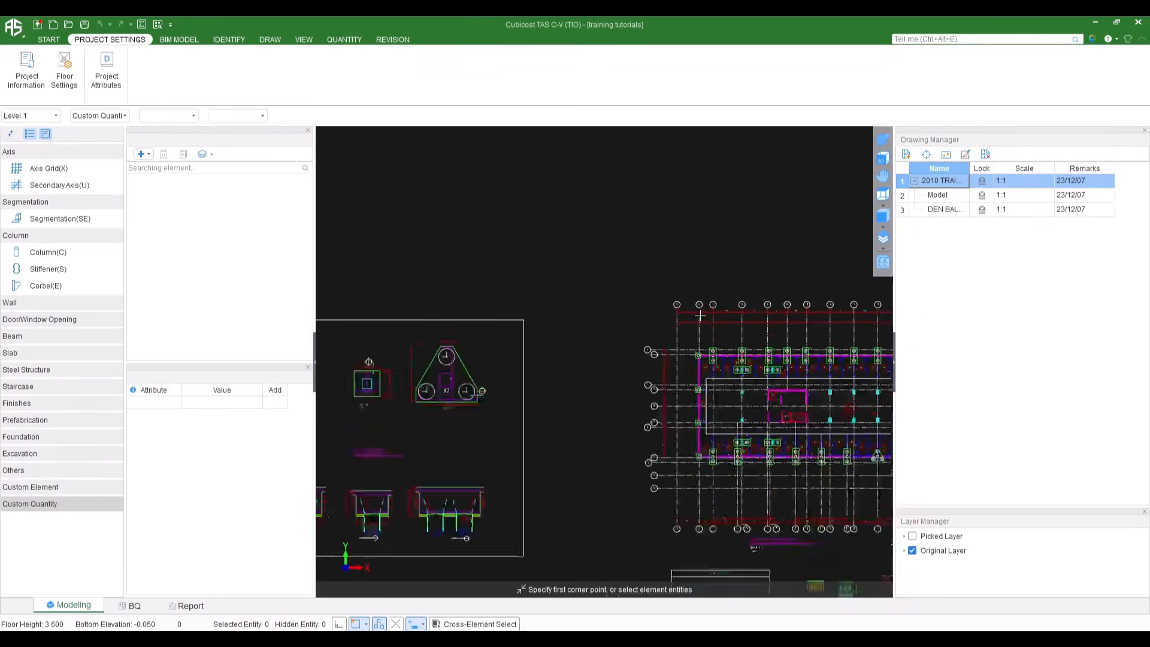
{"action": "scroll", "coordinate": [699, 315], "scroll_direction": "down", "scroll_amount": 2}
{"action": "mouse_move", "coordinate": [722, 341]}
{"action": "middle_mouse_down"}
{"action": "mouse_move", "coordinate": [634, 325]}
{"action": "mouse_move", "coordinate": [588, 298]}
{"action": "mouse_move", "coordinate": [530, 323]}
{"action": "middle_mouse_up"}
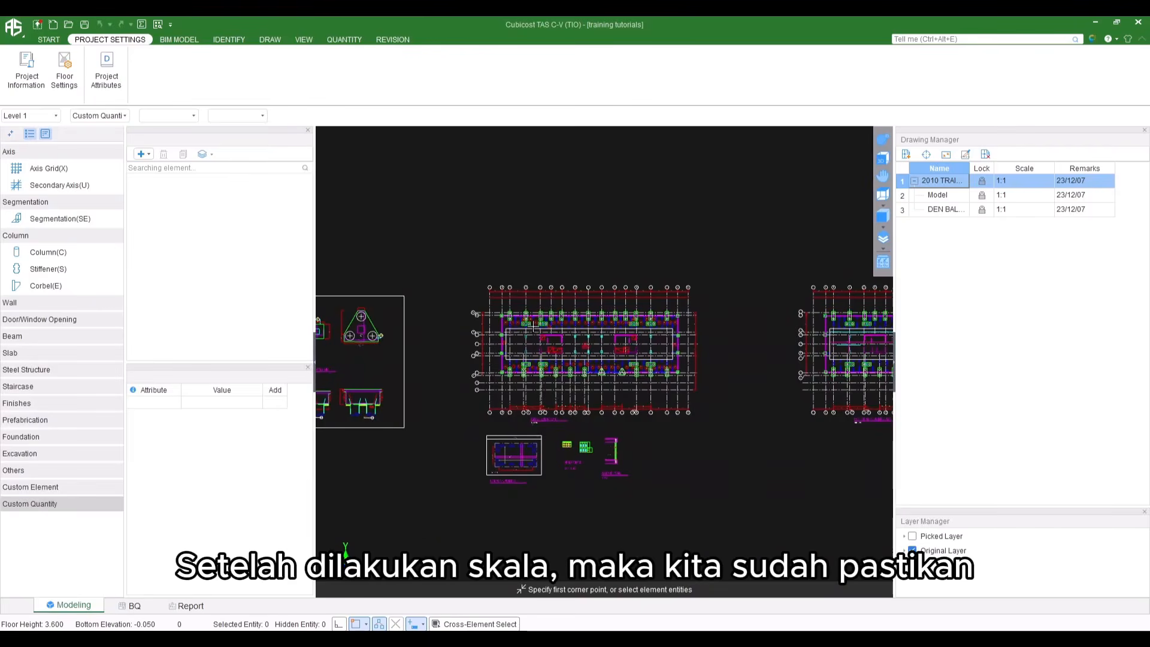
{"action": "scroll", "coordinate": [532, 316], "scroll_direction": "up", "scroll_amount": 3}
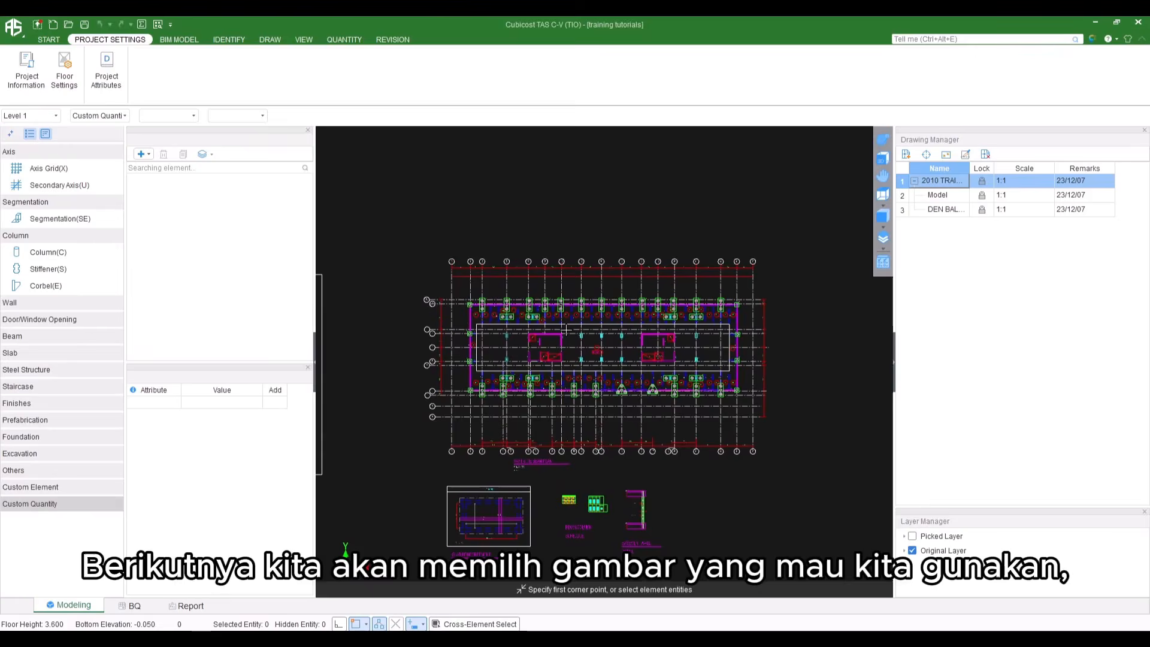
{"action": "scroll", "coordinate": [565, 328], "scroll_direction": "down", "scroll_amount": 3}
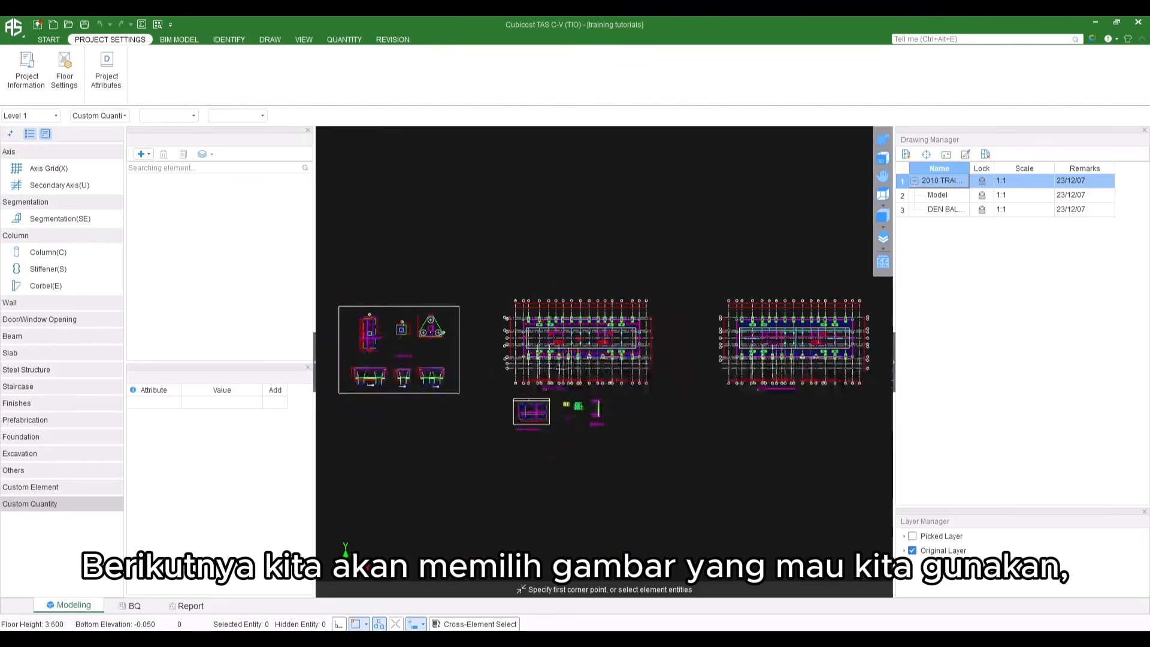
{"action": "scroll", "coordinate": [560, 369], "scroll_direction": "up", "scroll_amount": 5}
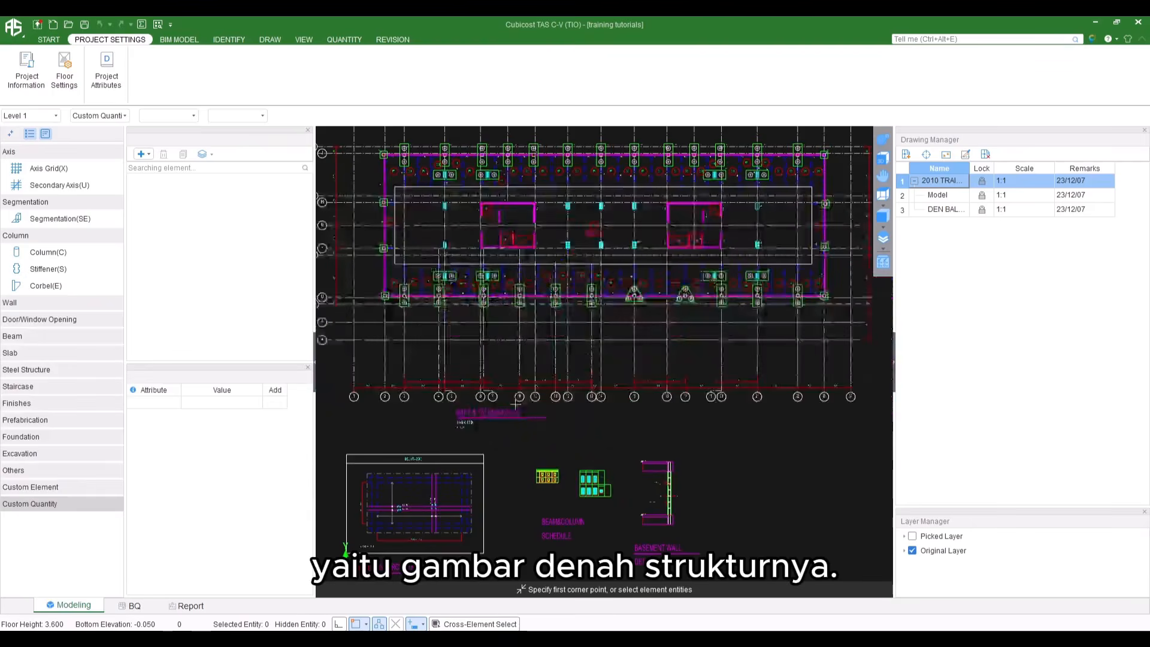
Compare the raft and tie beam plan with the neighbouring reinforcement plans, and inspect its column, pile cap and beam labels and structural lines
{"action": "middle_click_drag", "start_coordinate": [532, 282], "coordinate": [536, 358]}
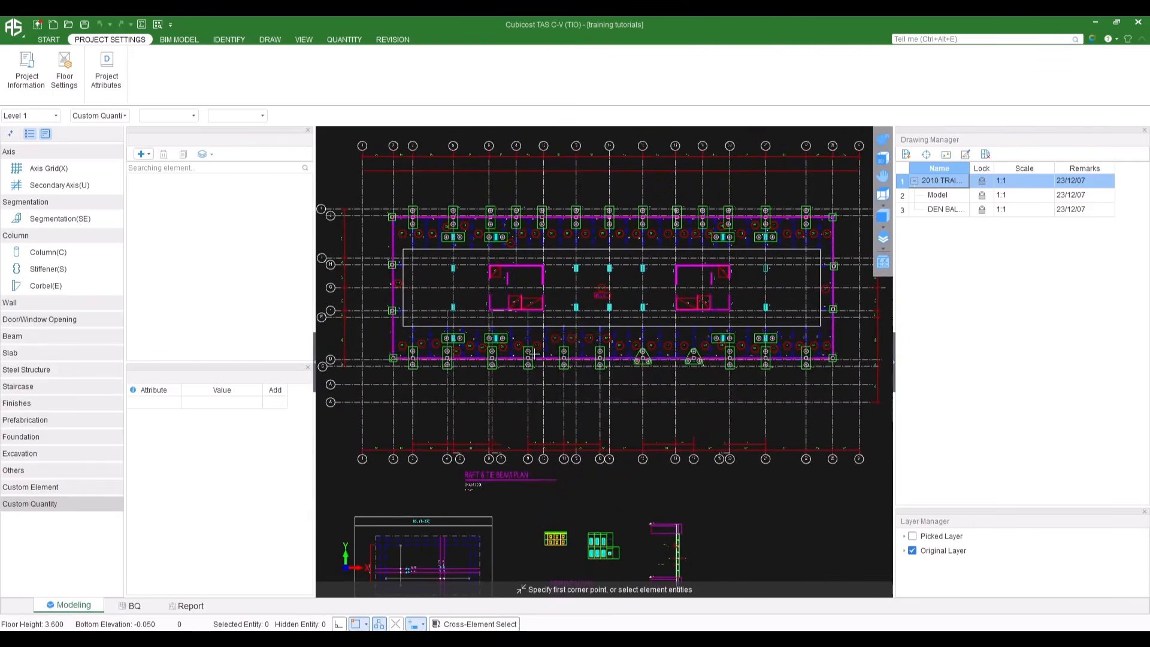
{"action": "scroll", "coordinate": [533, 355], "scroll_direction": "down", "scroll_amount": 5}
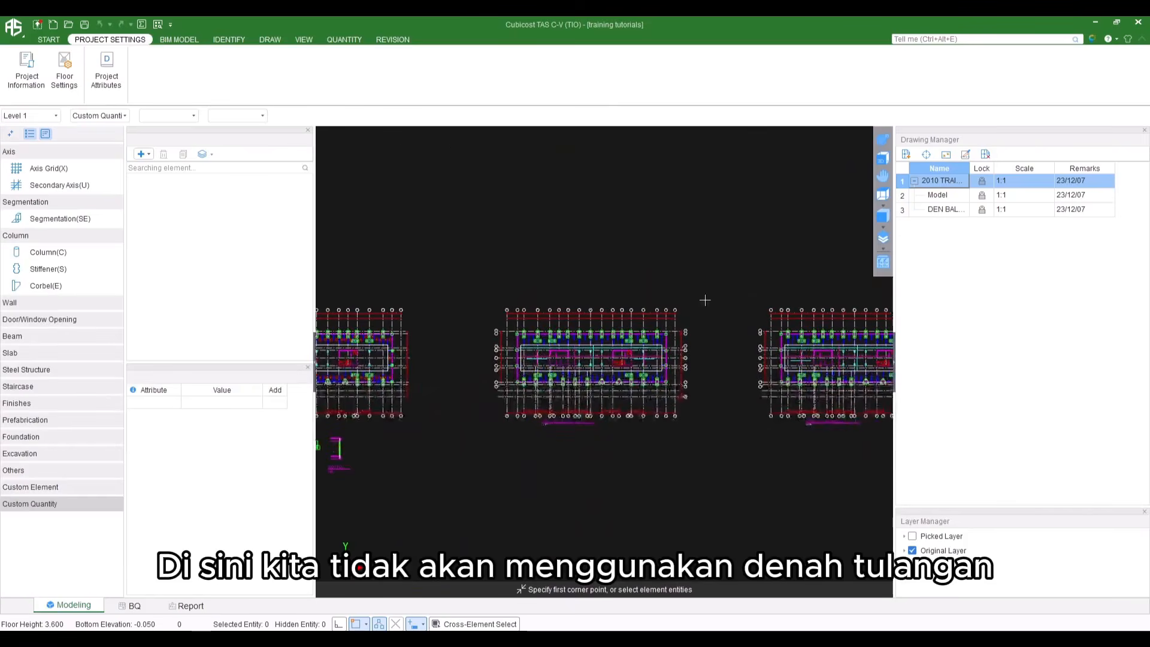
{"action": "middle_click_drag", "start_coordinate": [695, 390], "coordinate": [772, 386]}
{"action": "scroll", "coordinate": [627, 377], "scroll_direction": "up", "scroll_amount": 1}
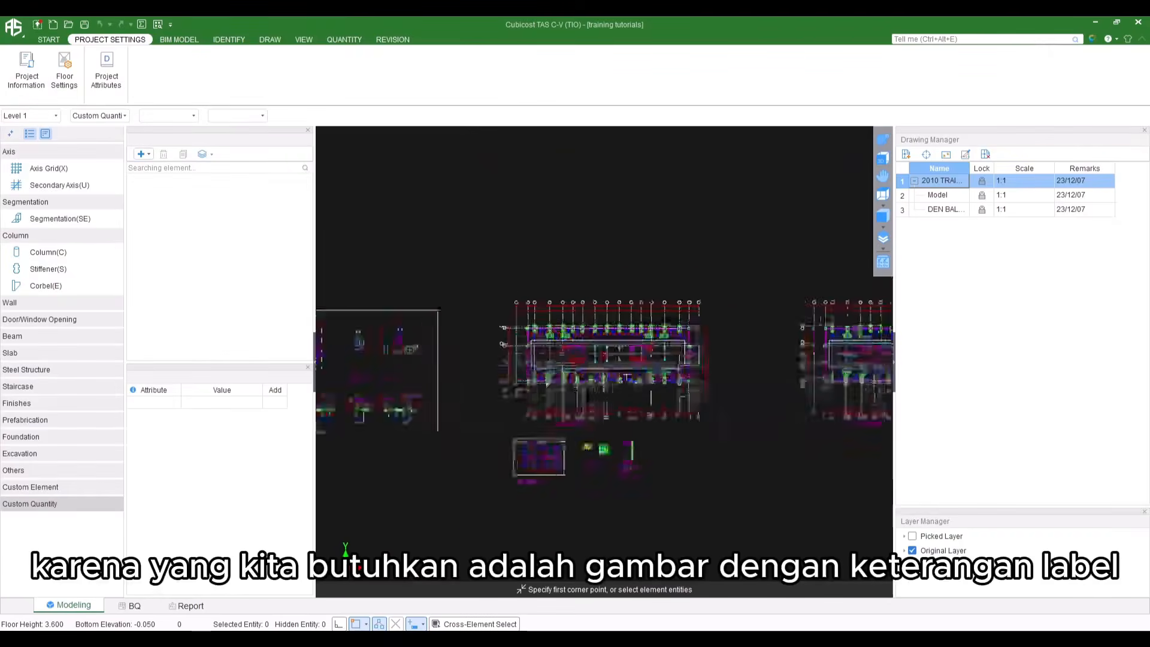
{"action": "scroll", "coordinate": [674, 345], "scroll_direction": "up", "scroll_amount": 10}
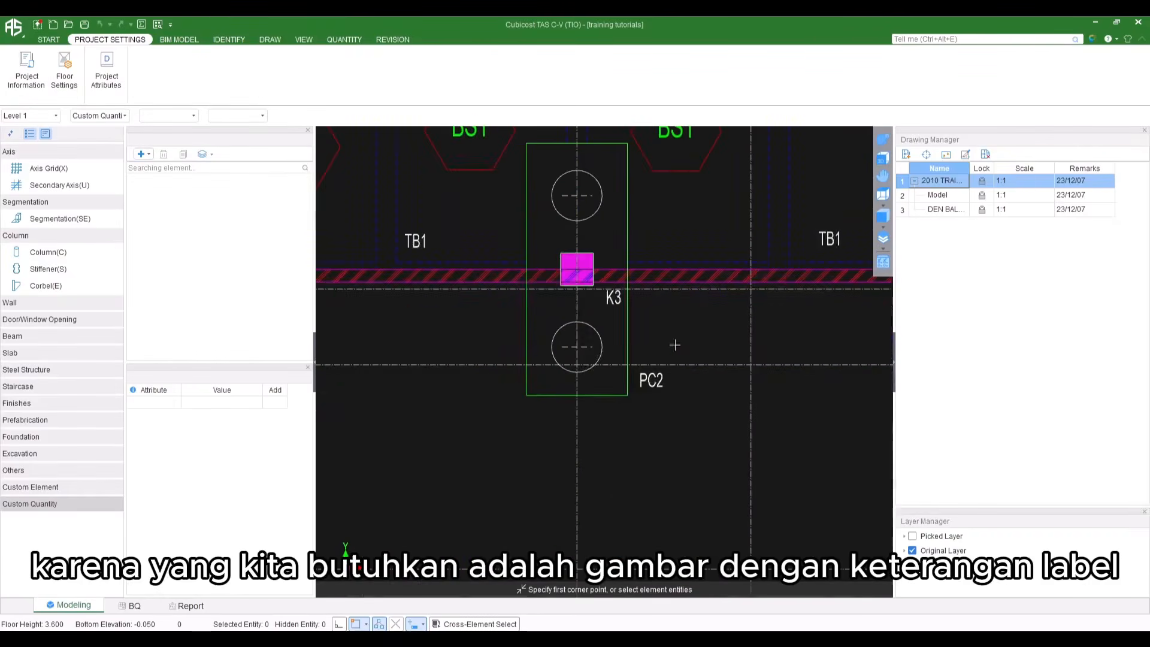
{"action": "middle_click_drag", "start_coordinate": [598, 231], "coordinate": [567, 375]}
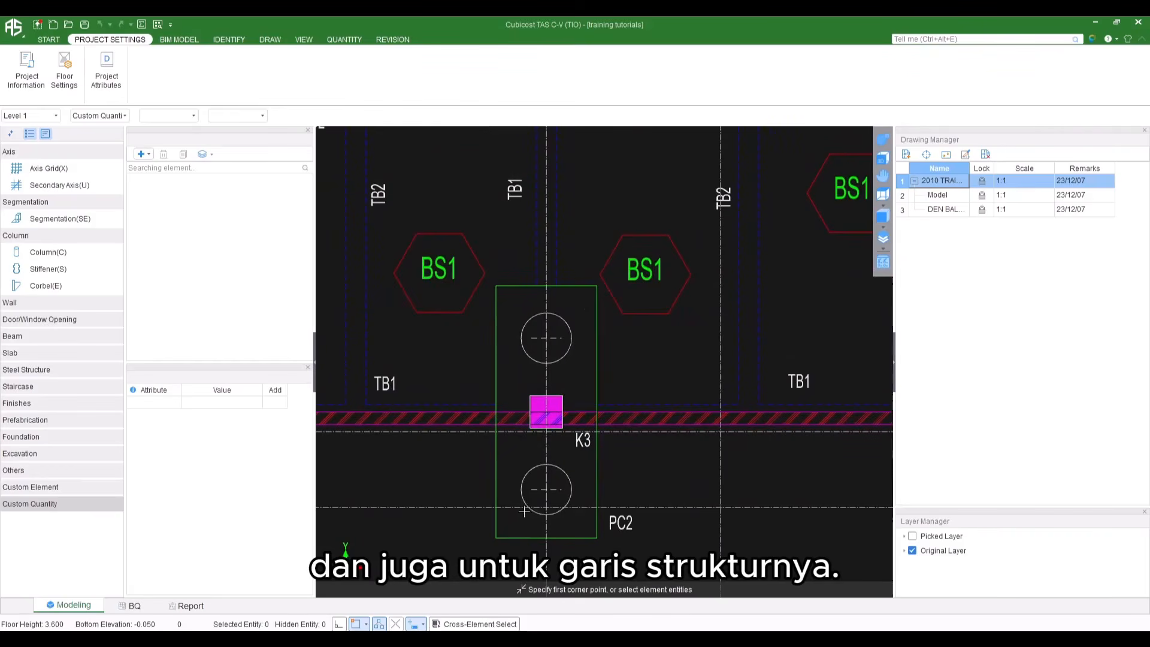
{"action": "scroll", "coordinate": [541, 505], "scroll_direction": "down", "scroll_amount": 10}
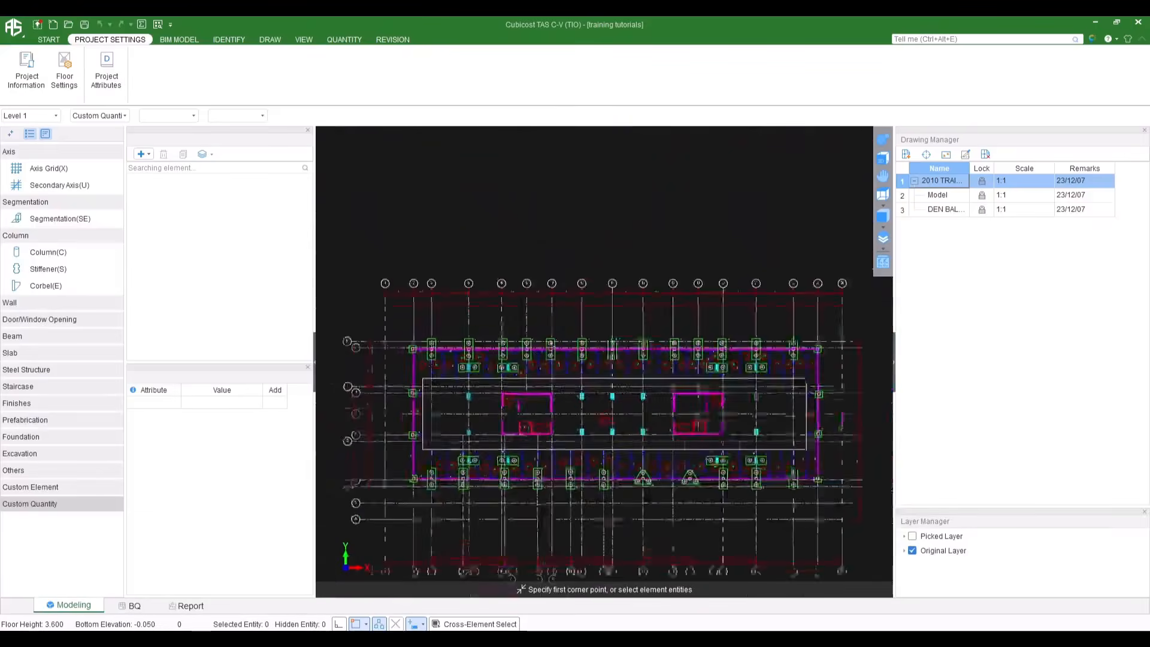
{"action": "middle_click_drag", "start_coordinate": [533, 426], "coordinate": [530, 415]}
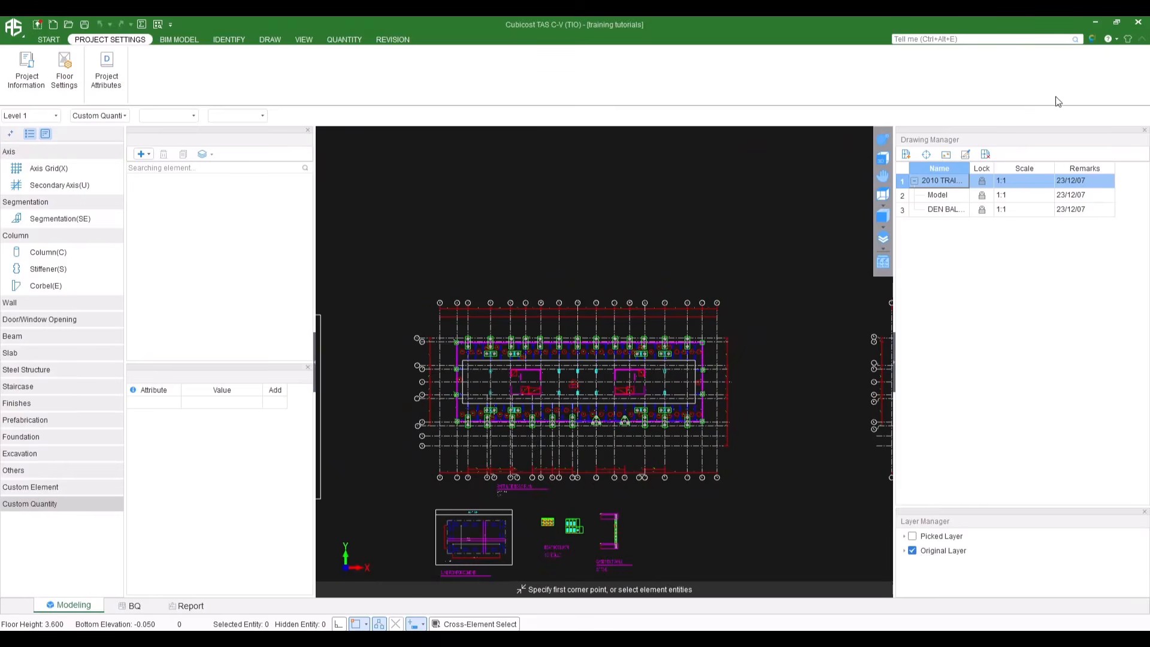
Split the raft and tie beam plan from the imported drawing, picking its title text "RAFT & TIE BEAM PLAN" as the drawing name
{"action": "left_click", "coordinate": [967, 155]}
{"action": "left_click_drag", "start_coordinate": [390, 282], "coordinate": [769, 500]}
{"action": "scroll", "coordinate": [596, 495], "scroll_direction": "up", "scroll_amount": 3}
{"action": "right_click", "coordinate": [515, 489]}
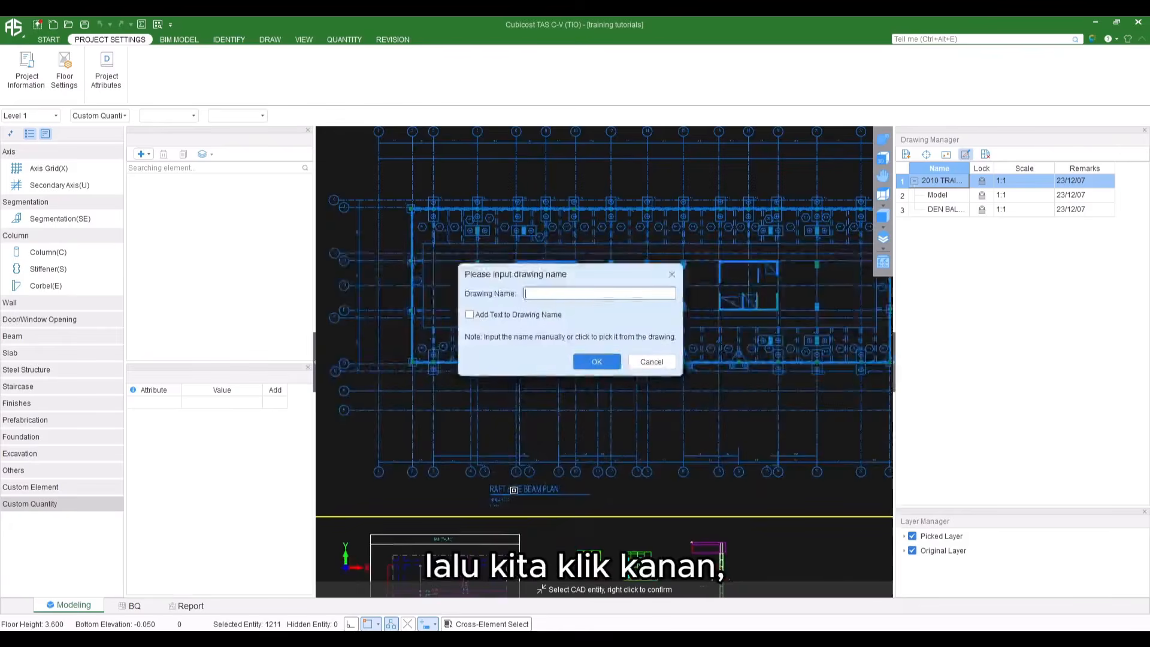
{"action": "scroll", "coordinate": [515, 489], "scroll_direction": "up", "scroll_amount": 2}
{"action": "scroll", "coordinate": [515, 489], "scroll_direction": "down", "scroll_amount": 3}
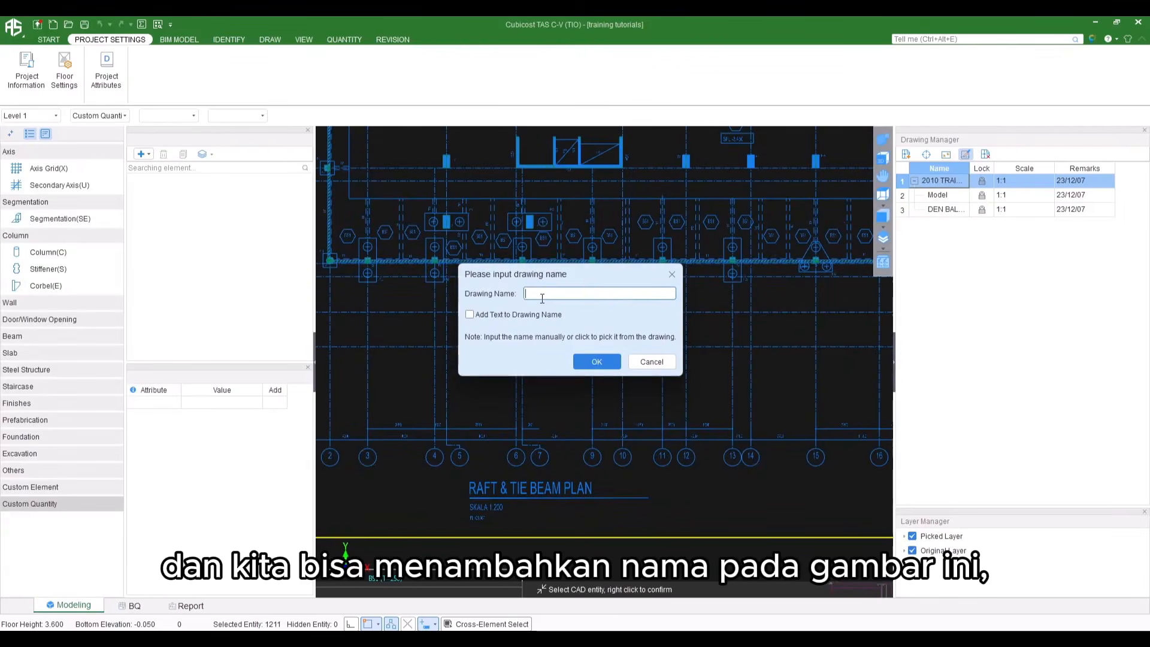
{"action": "type", "text": "raft plan"}
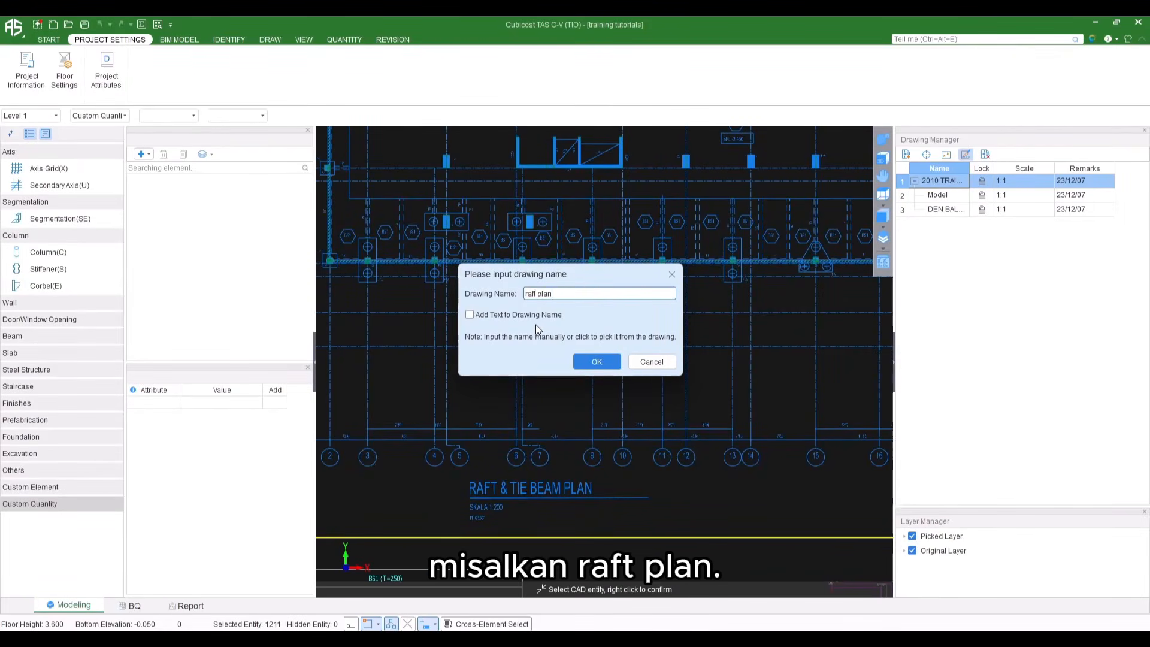
{"action": "key", "text": "BackSpace"}
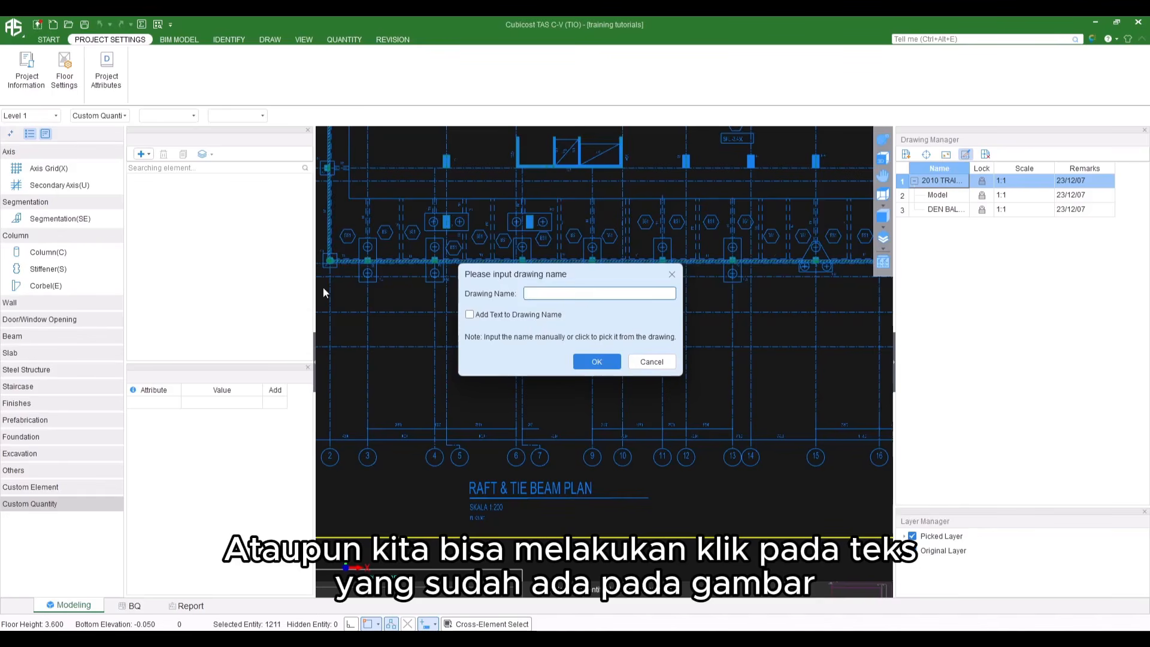
{"action": "left_click", "coordinate": [537, 486]}
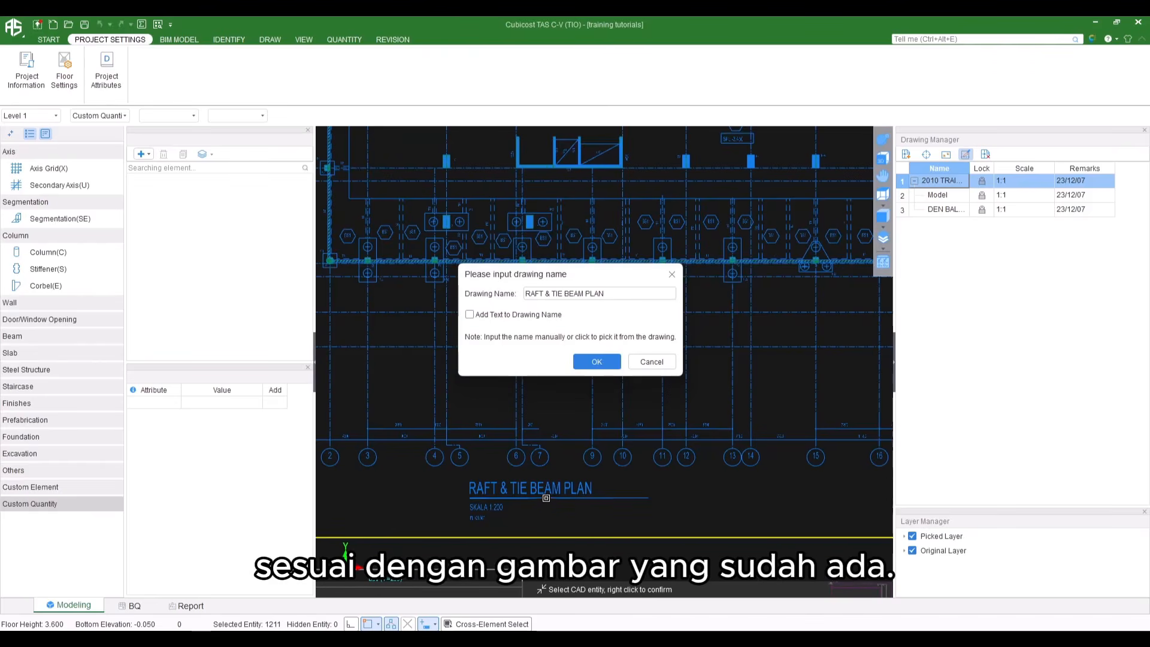
{"action": "left_click", "coordinate": [599, 362]}
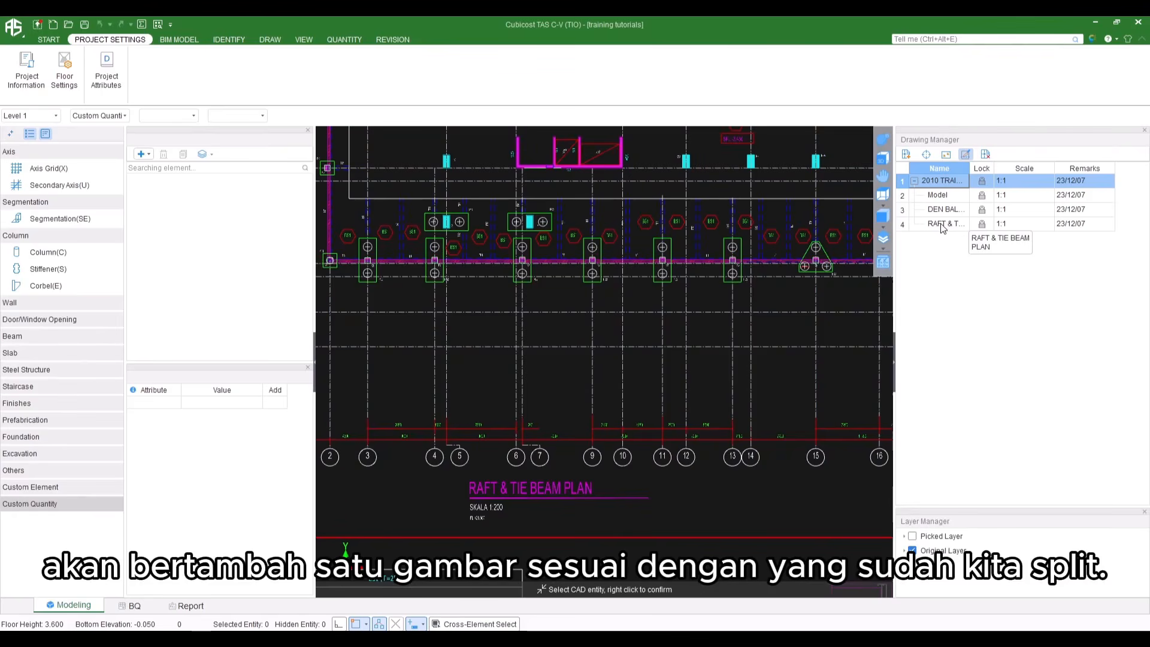
{"action": "scroll", "coordinate": [616, 370], "scroll_direction": "down", "scroll_amount": 6}
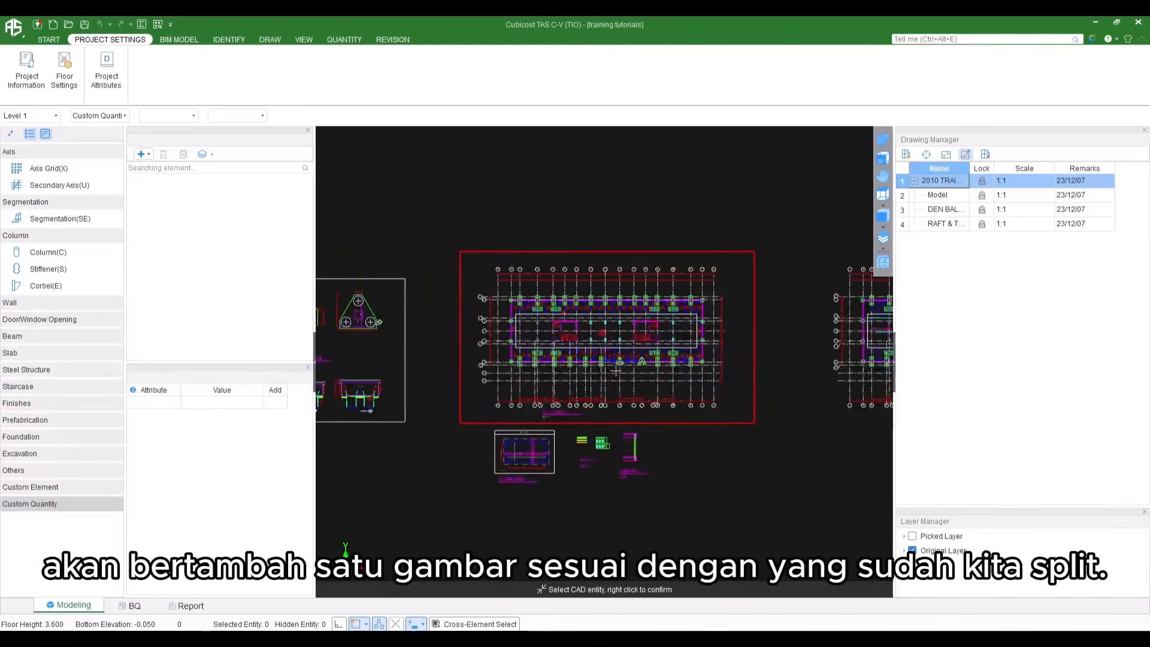
{"action": "scroll", "coordinate": [615, 370], "scroll_direction": "up", "scroll_amount": 2}
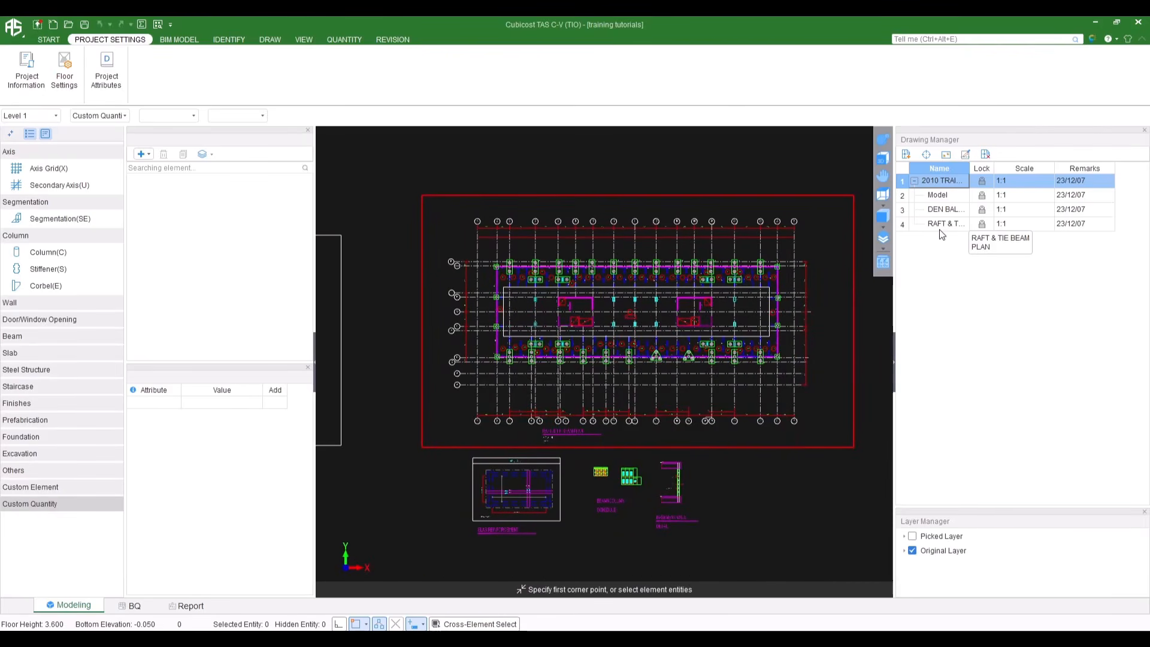
Open the split RAFT & TIE BEAM PLAN drawing and check that it is separated from the other drawings
{"action": "double_click", "coordinate": [935, 226]}
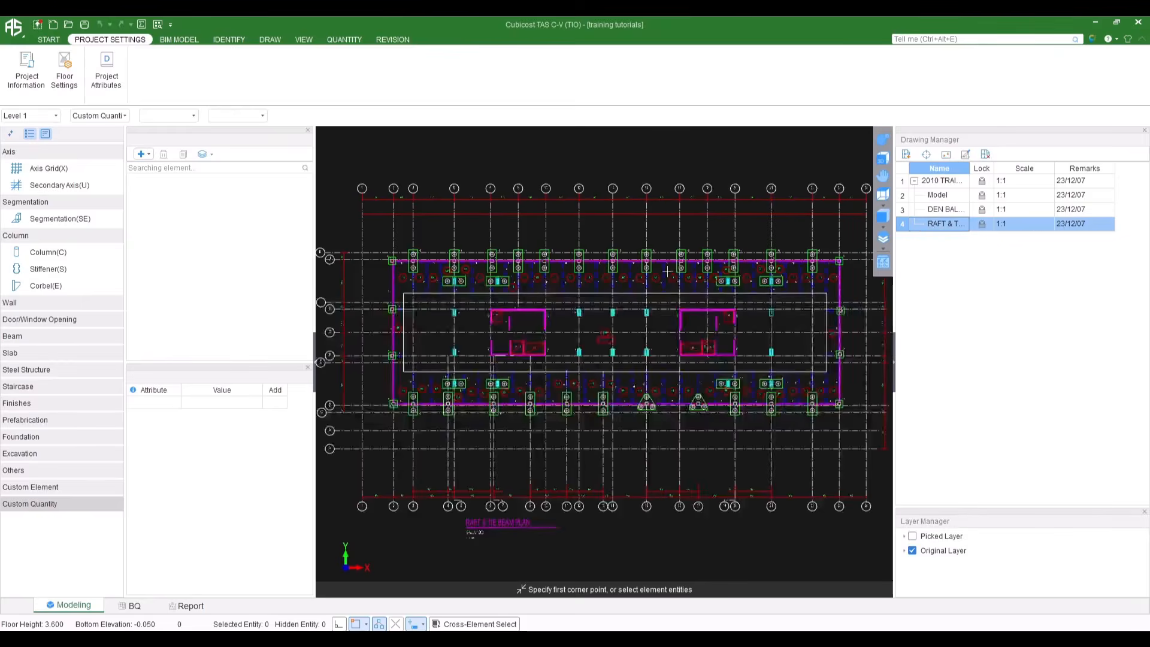
{"action": "scroll", "coordinate": [658, 264], "scroll_direction": "down", "scroll_amount": 10}
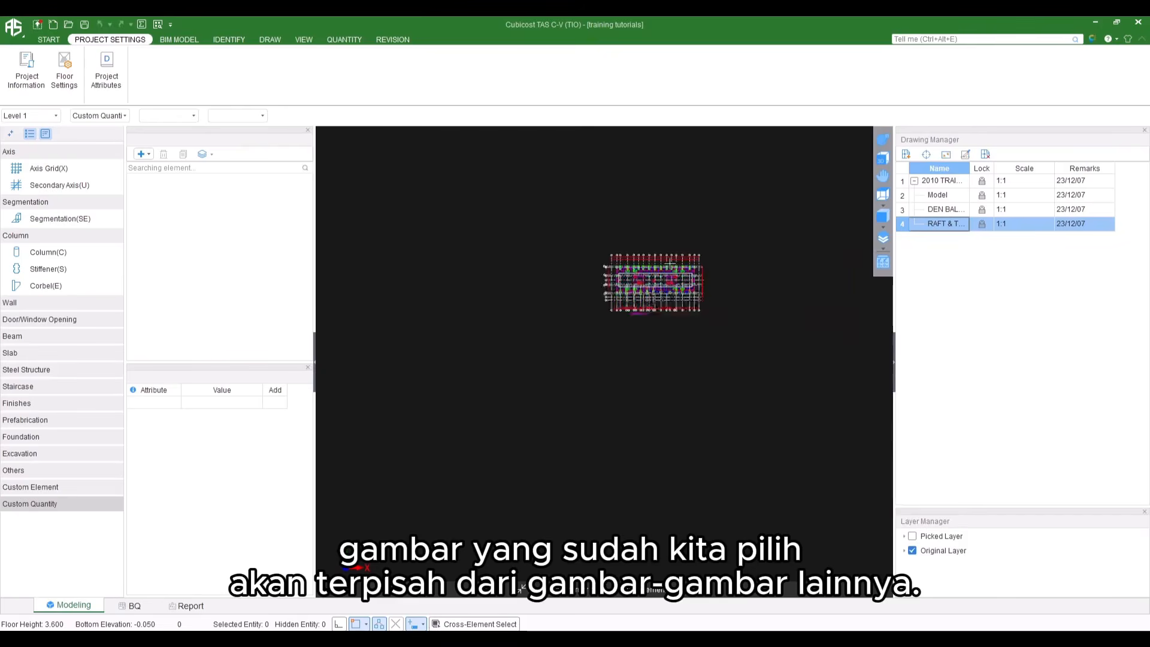
{"action": "middle_click_drag", "start_coordinate": [758, 233], "coordinate": [700, 274]}
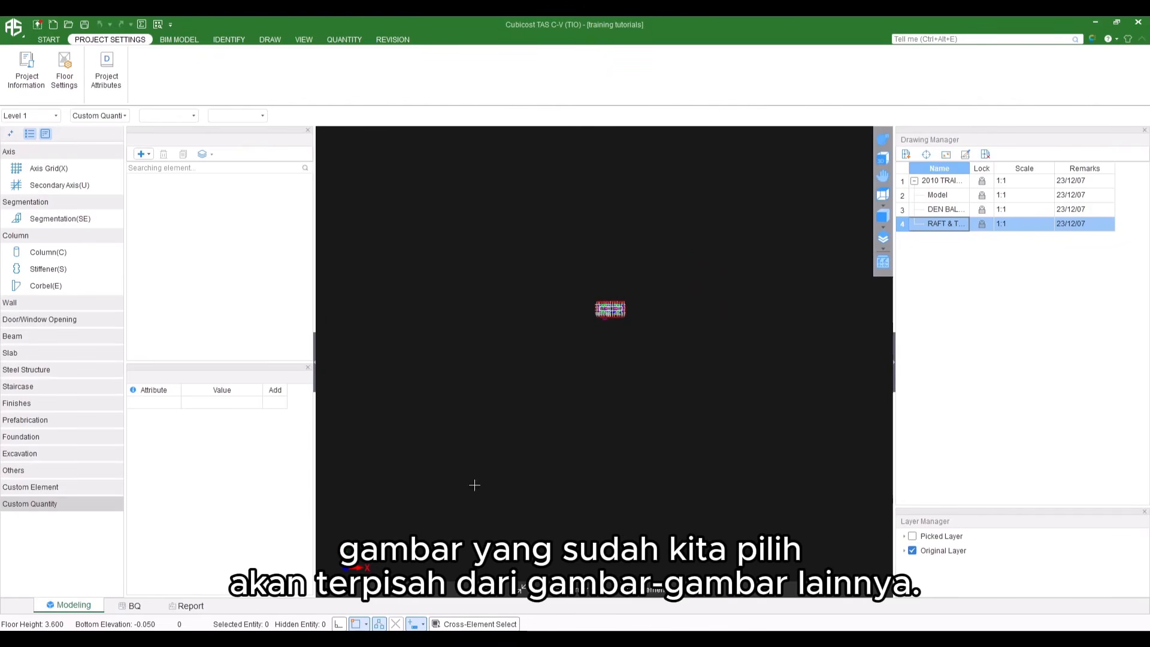
{"action": "scroll", "coordinate": [672, 295], "scroll_direction": "up", "scroll_amount": 10}
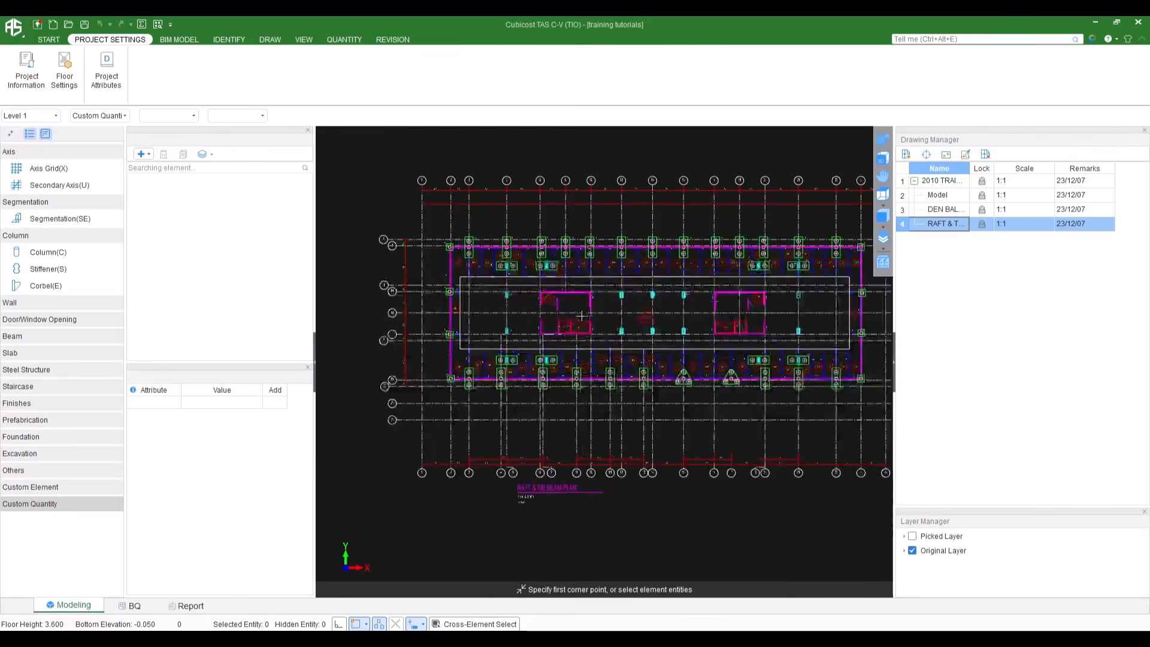
{"action": "middle_click_drag", "start_coordinate": [589, 309], "coordinate": [542, 306]}
{"action": "scroll", "coordinate": [542, 306], "scroll_direction": "down", "scroll_amount": 1}
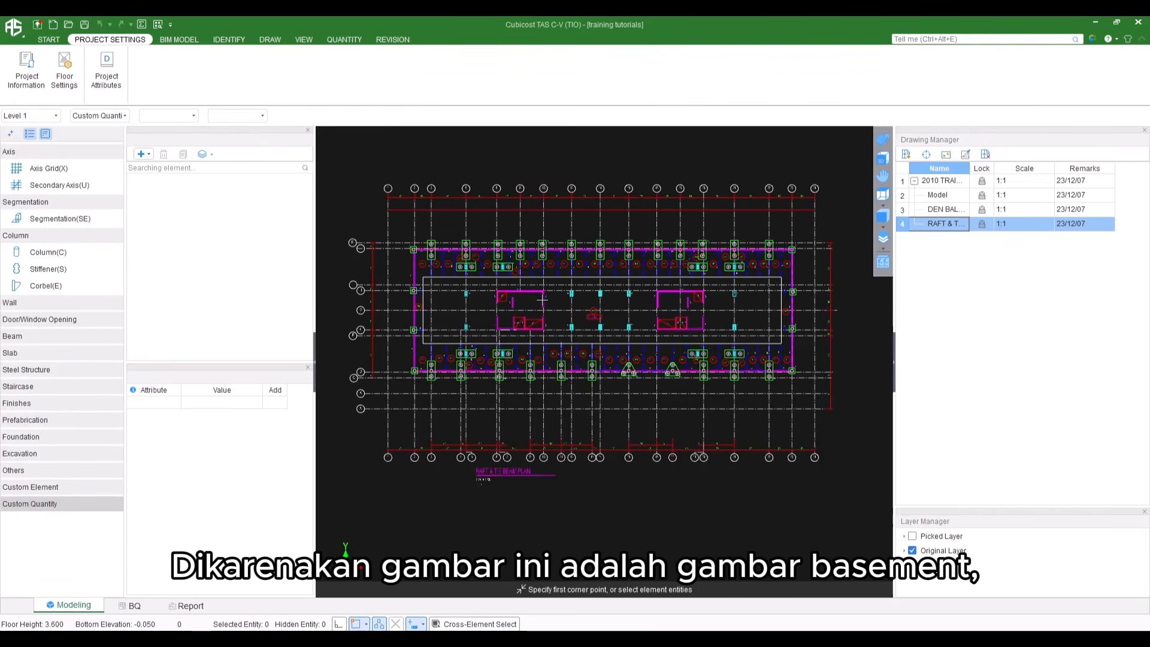
Switch the current floor to Basement Floor and make Axis Grid the element type to identify
{"action": "left_click", "coordinate": [39, 114]}
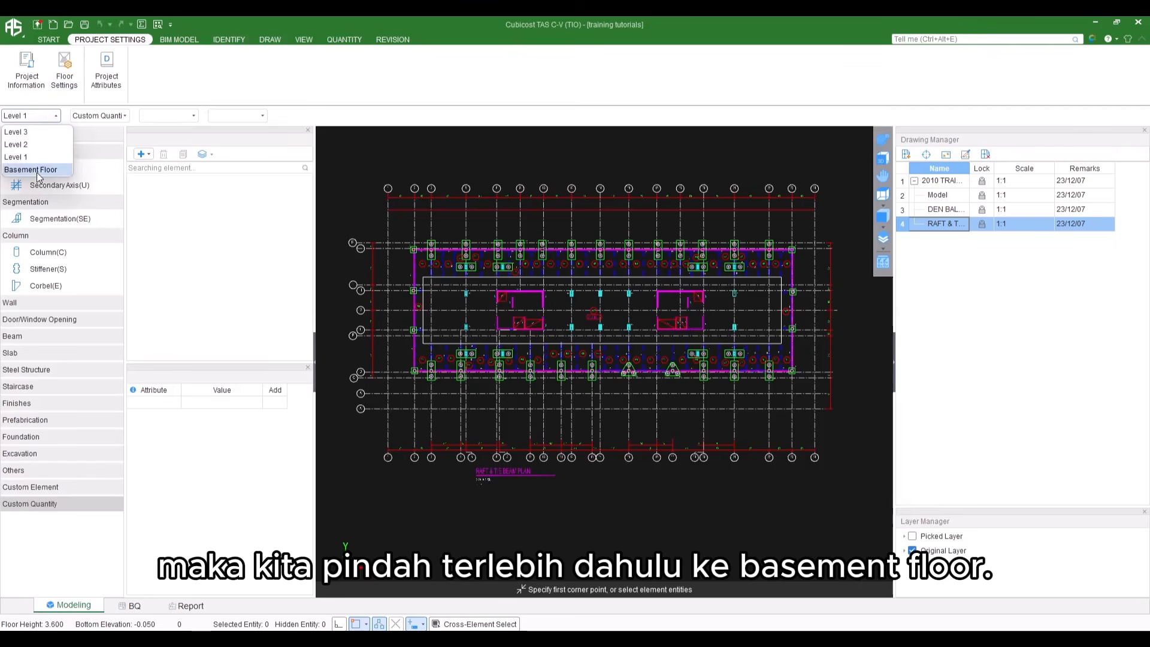
{"action": "left_click", "coordinate": [30, 169]}
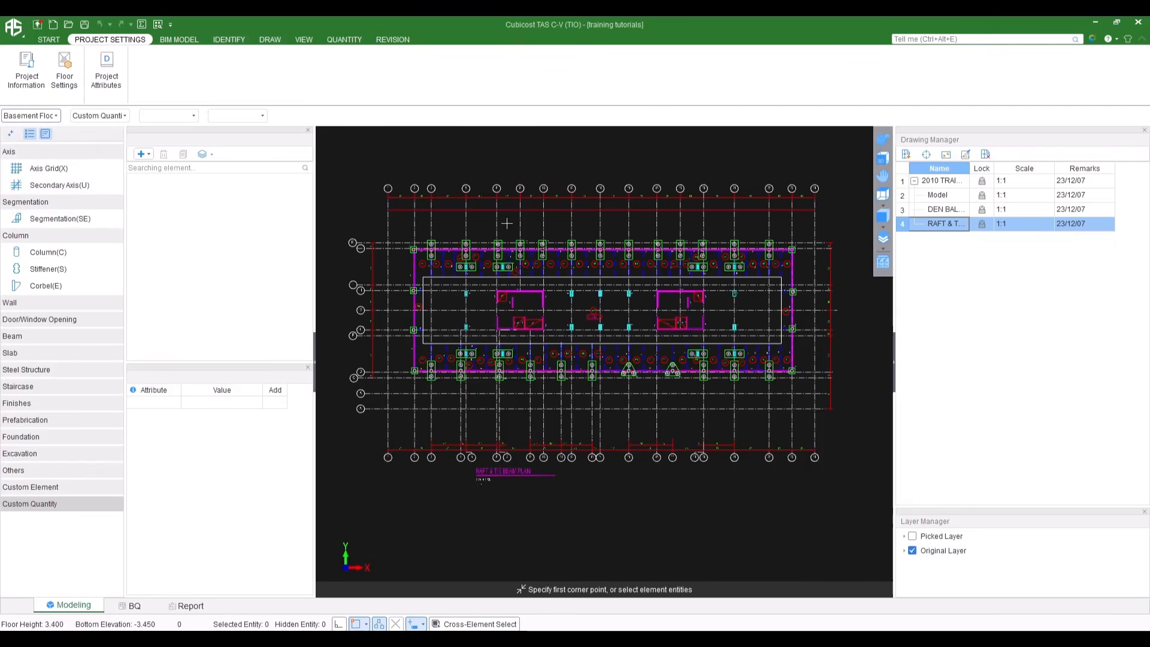
{"action": "left_click", "coordinate": [65, 172]}
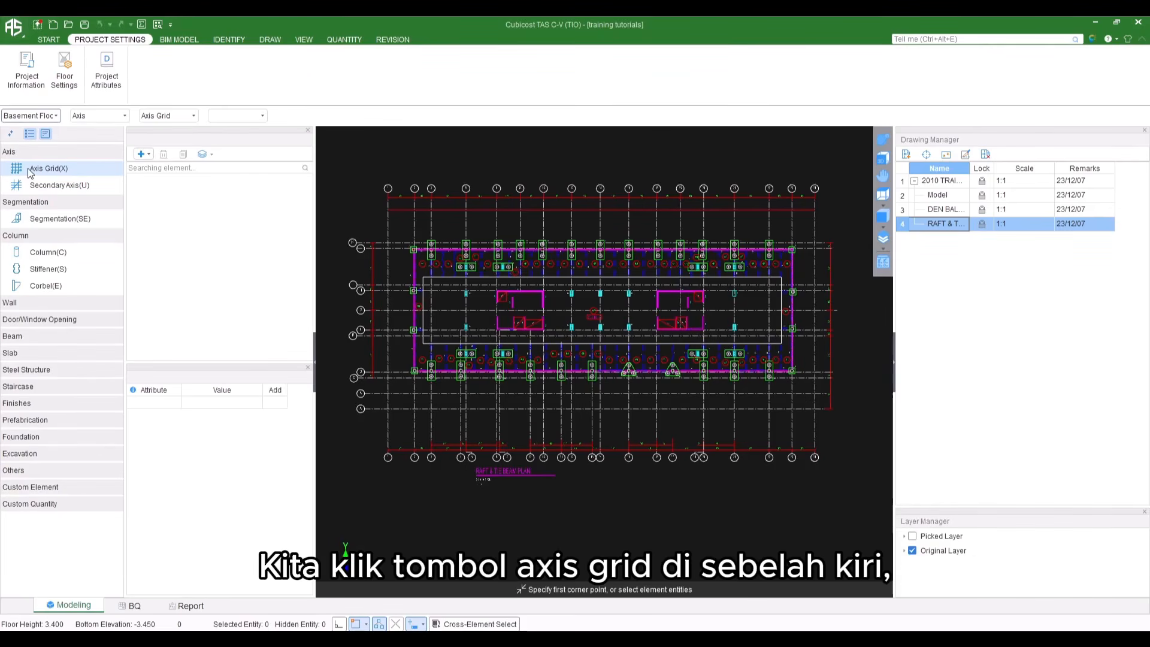
{"action": "left_click", "coordinate": [228, 41]}
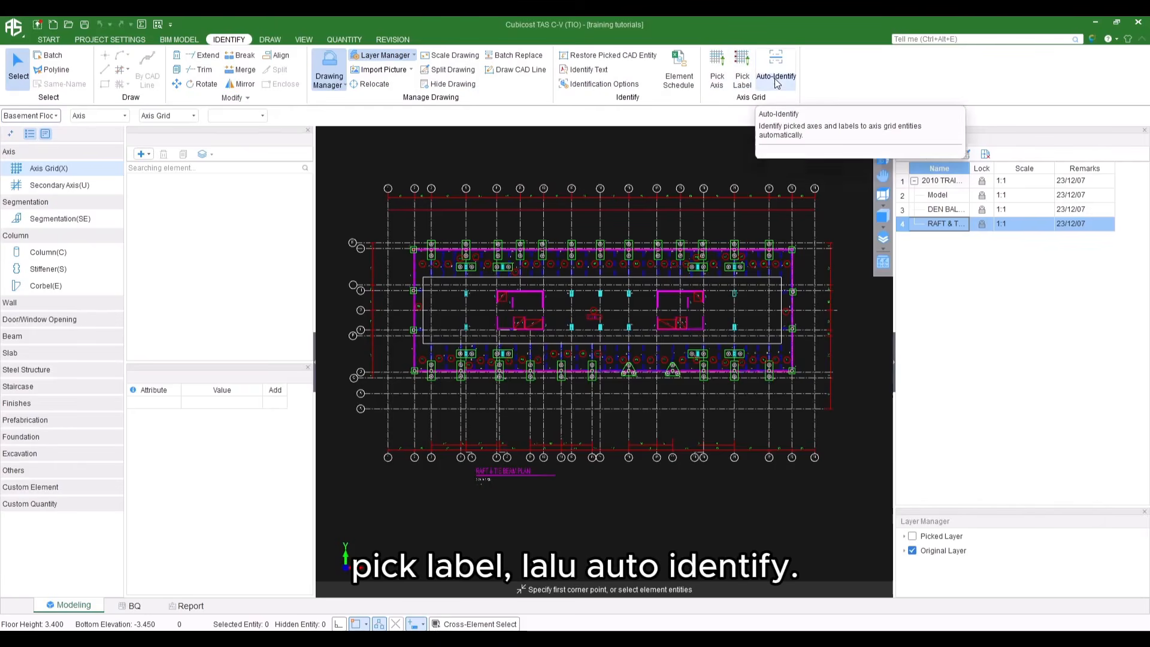
{"action": "left_click", "coordinate": [142, 154]}
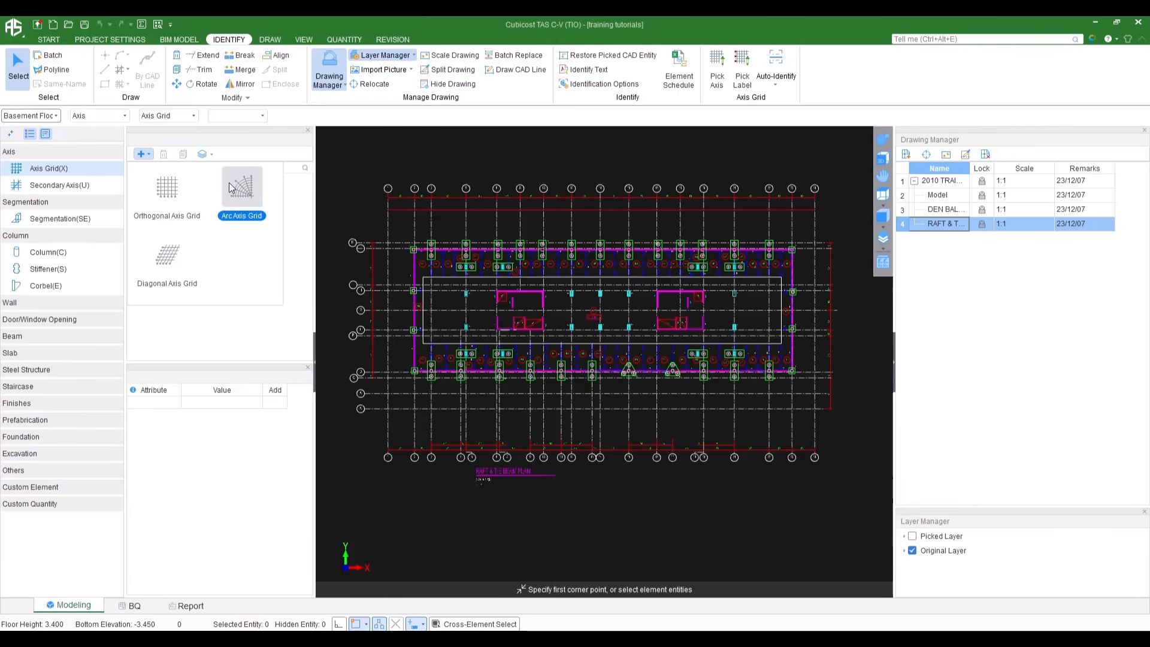
{"action": "left_click", "coordinate": [435, 222]}
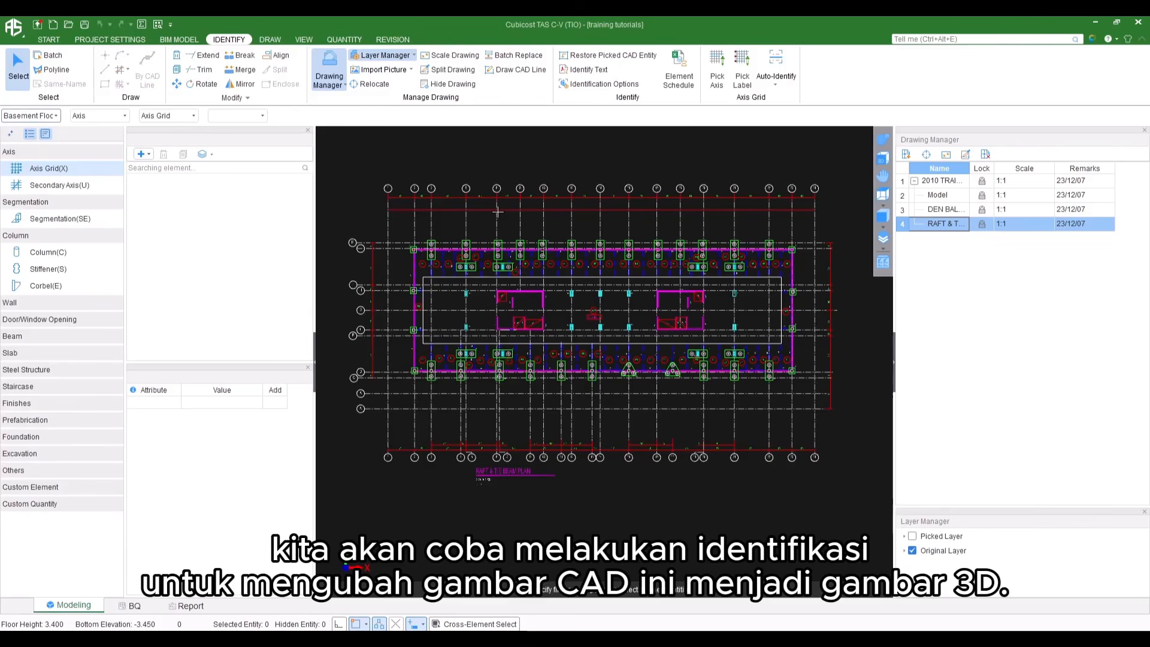
Start Pick Axis with Select by layer, select the plan's grid lines and inspect the selected axes
{"action": "left_click", "coordinate": [717, 78]}
{"action": "scroll", "coordinate": [507, 214], "scroll_direction": "up", "scroll_amount": 3}
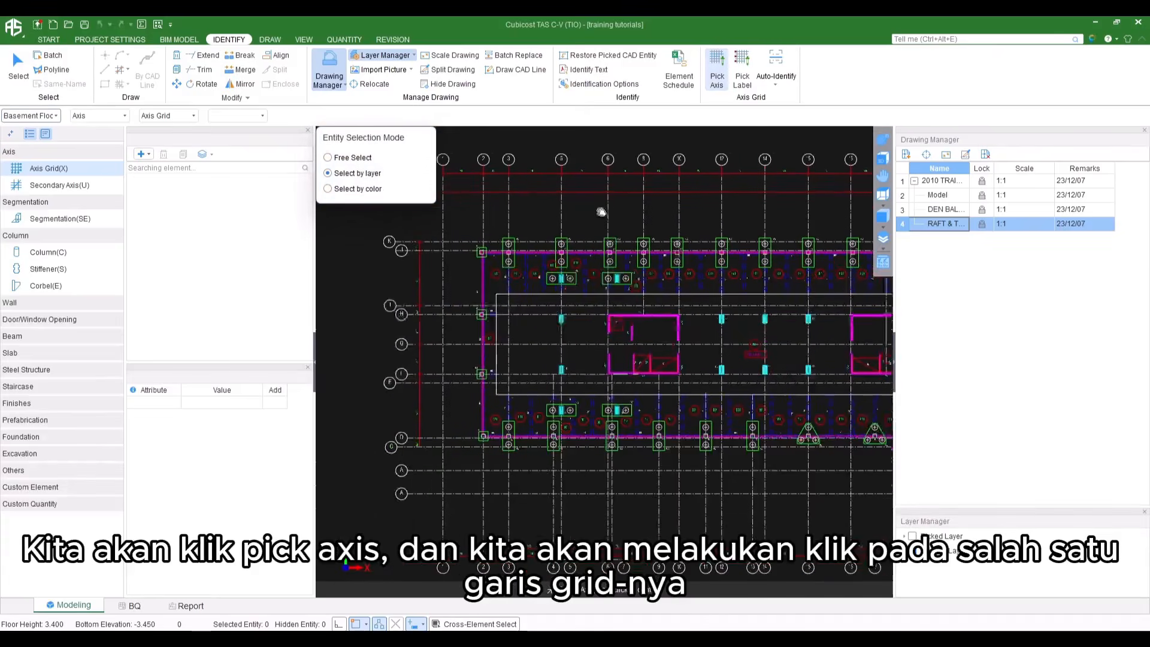
{"action": "scroll", "coordinate": [569, 217], "scroll_direction": "up", "scroll_amount": 2}
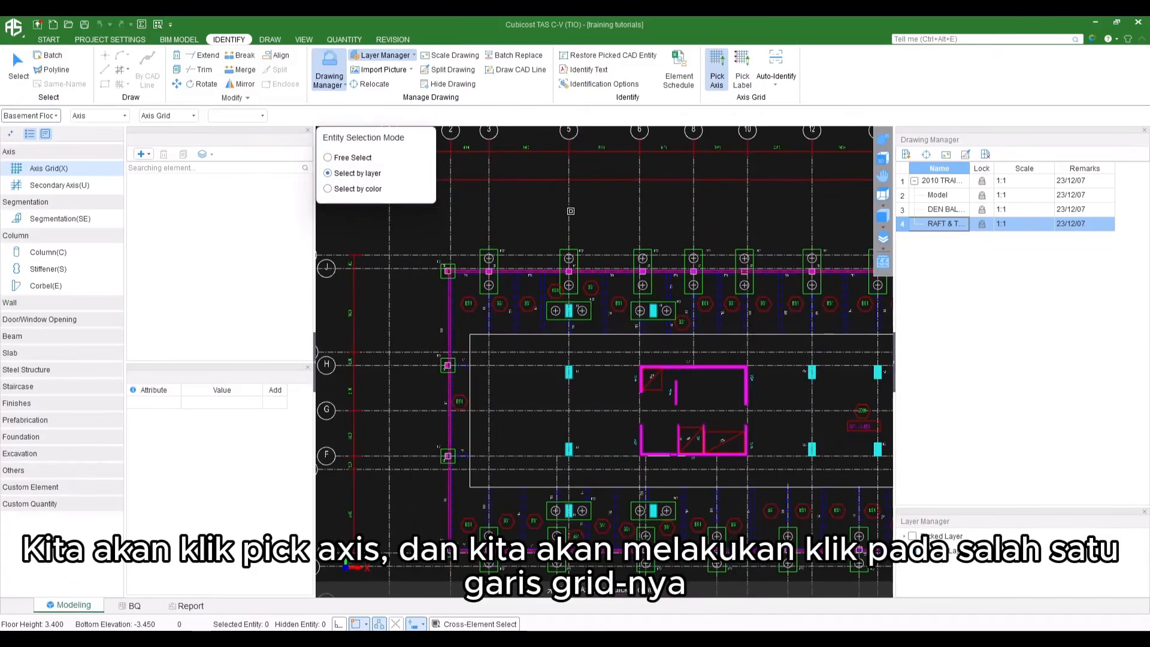
{"action": "left_click", "coordinate": [571, 211]}
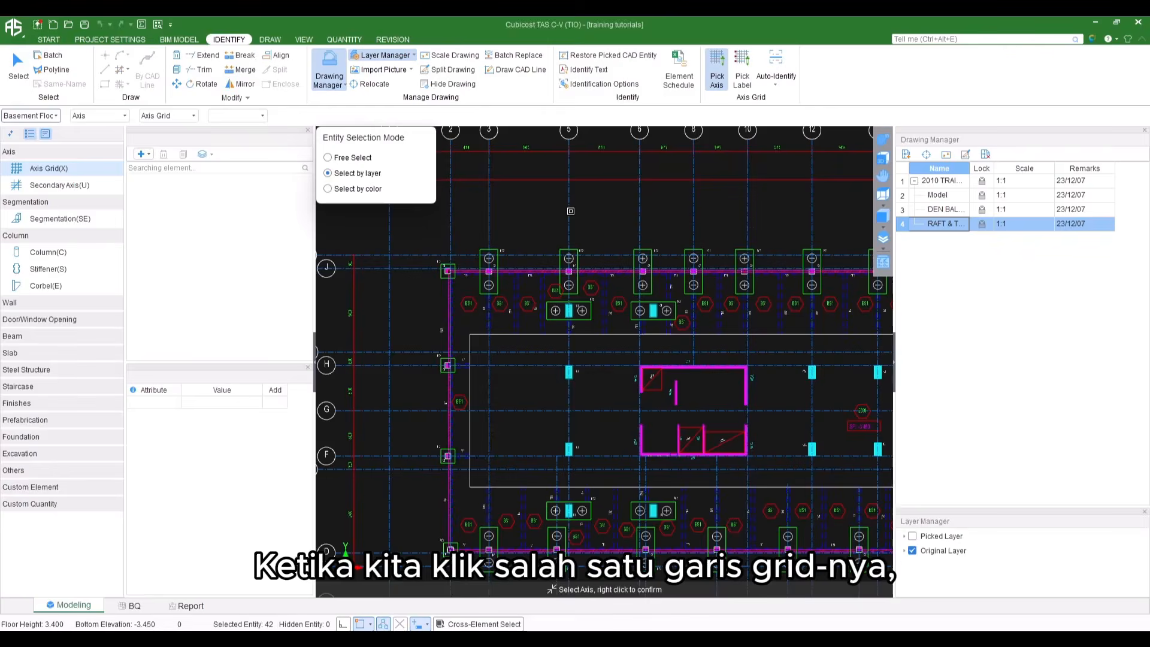
{"action": "middle_click_drag", "start_coordinate": [438, 253], "coordinate": [484, 316]}
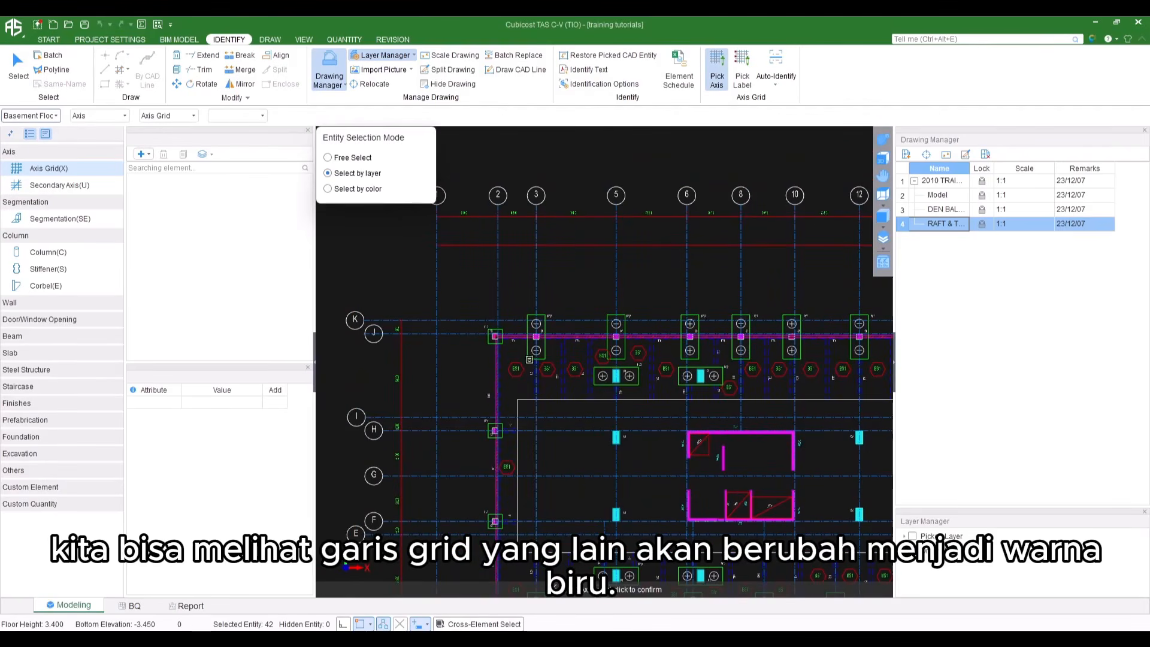
{"action": "middle_click_drag", "start_coordinate": [610, 392], "coordinate": [552, 358]}
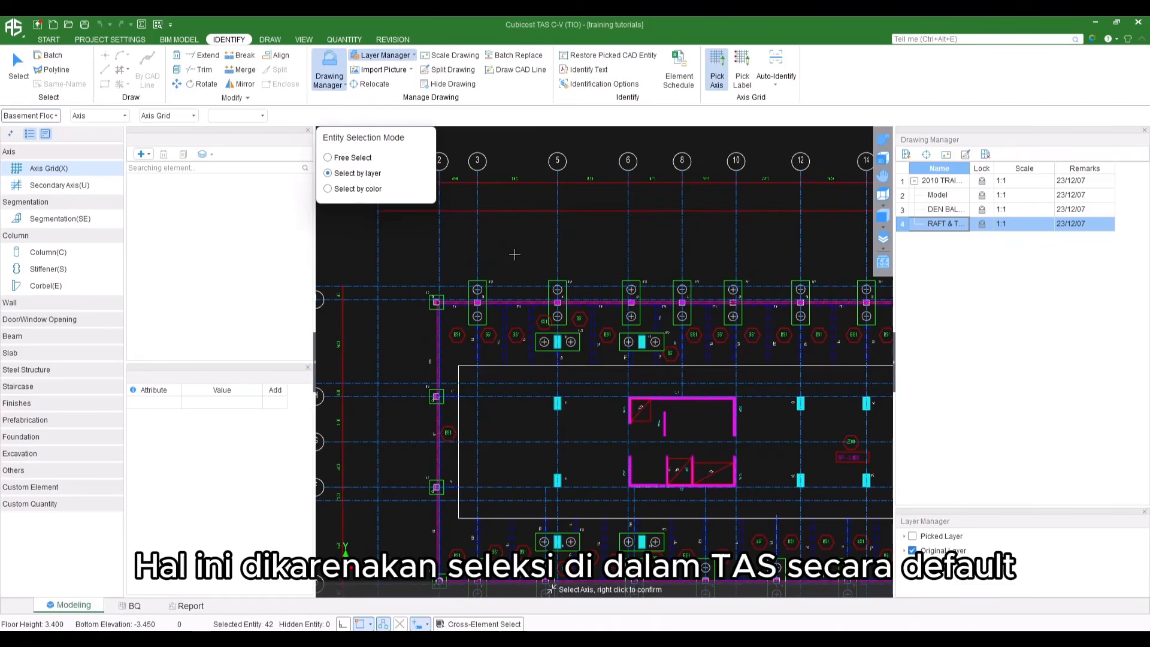
Try deselecting and reselecting the plan's grid lines by layer, and clear the selection
{"action": "left_click", "coordinate": [557, 230]}
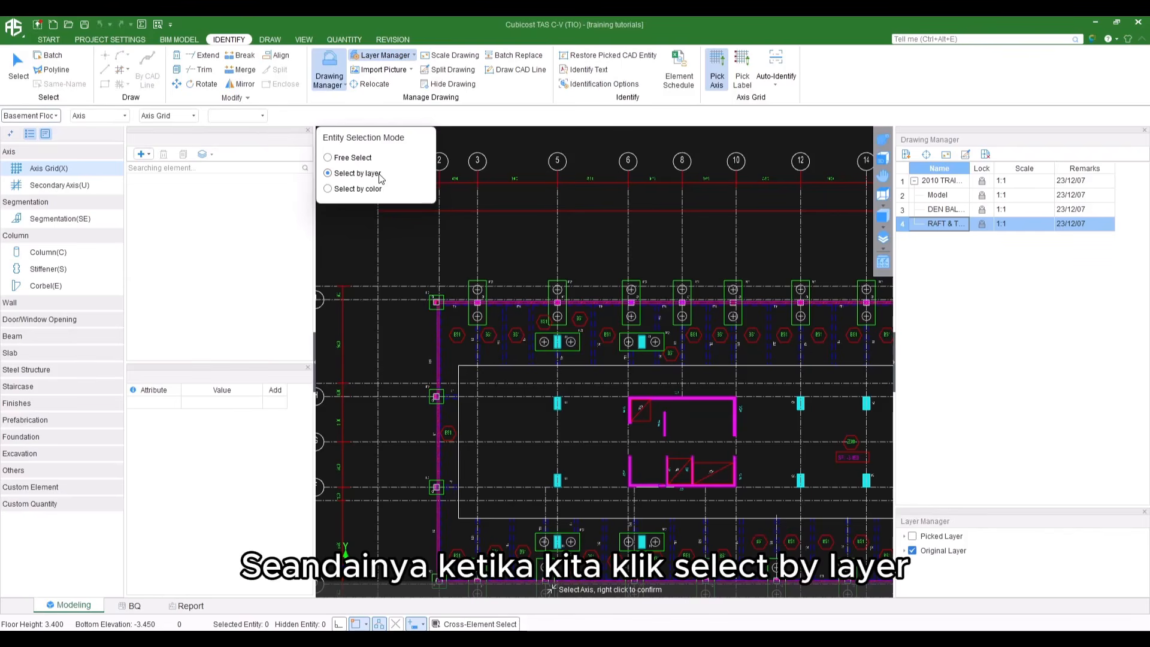
{"action": "left_click", "coordinate": [560, 222]}
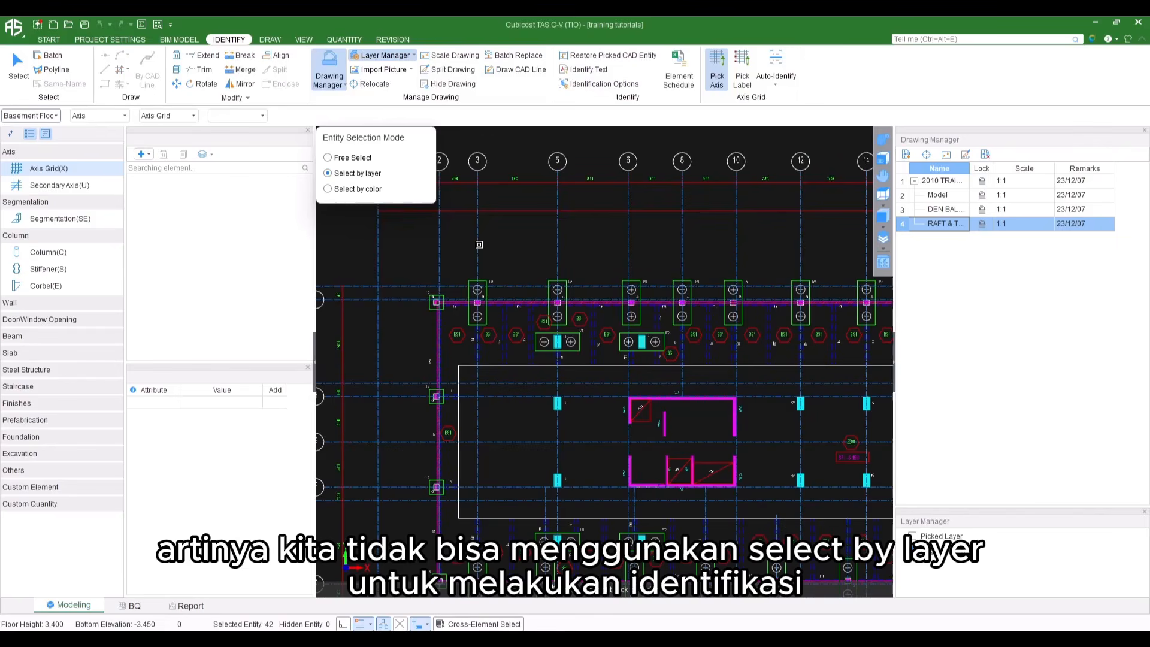
{"action": "key", "text": "Escape"}
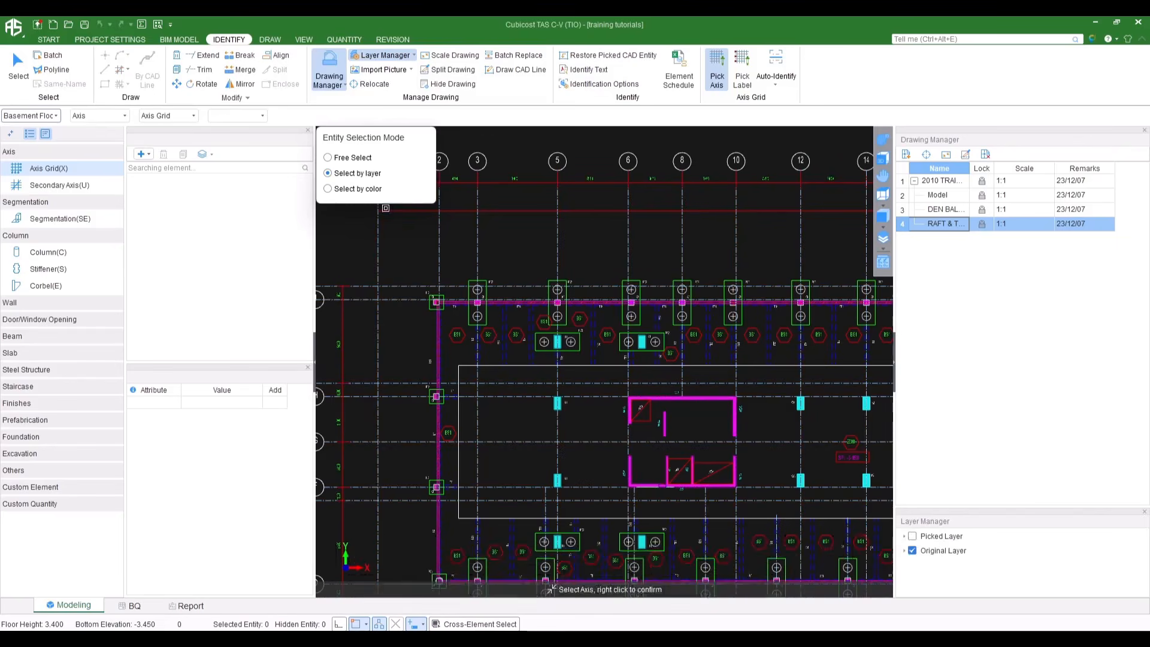
Try the Select by color mode for picking axes, look over the plan's grid lines, and return to Select by layer
{"action": "left_click", "coordinate": [357, 190]}
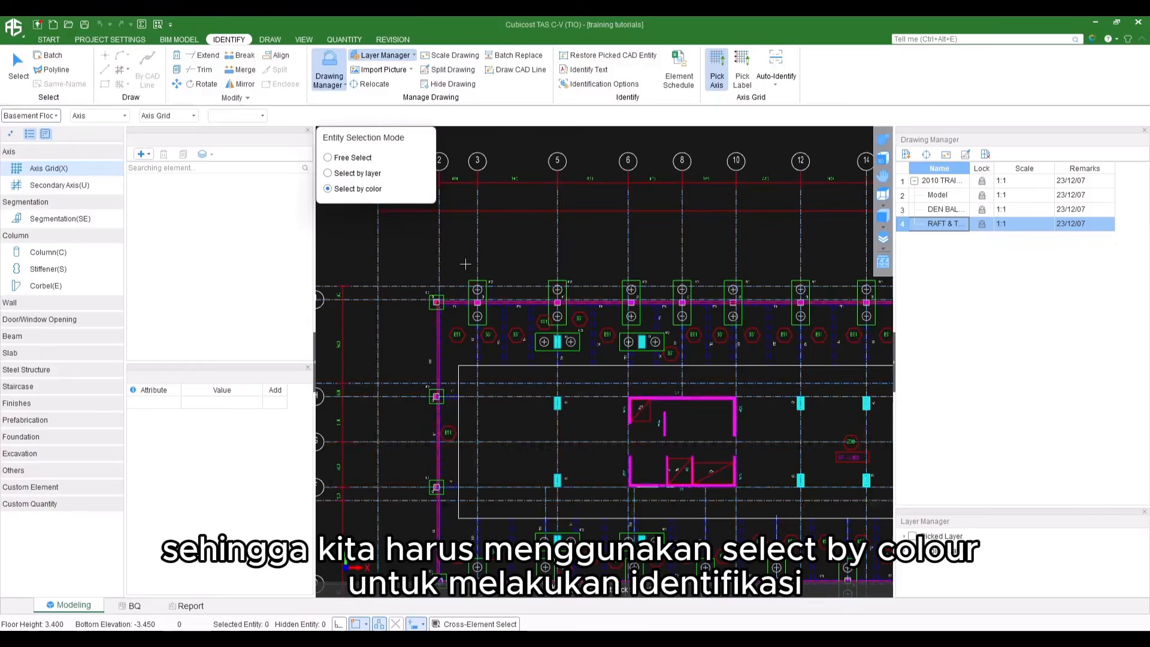
{"action": "scroll", "coordinate": [490, 215], "scroll_direction": "up", "scroll_amount": 3}
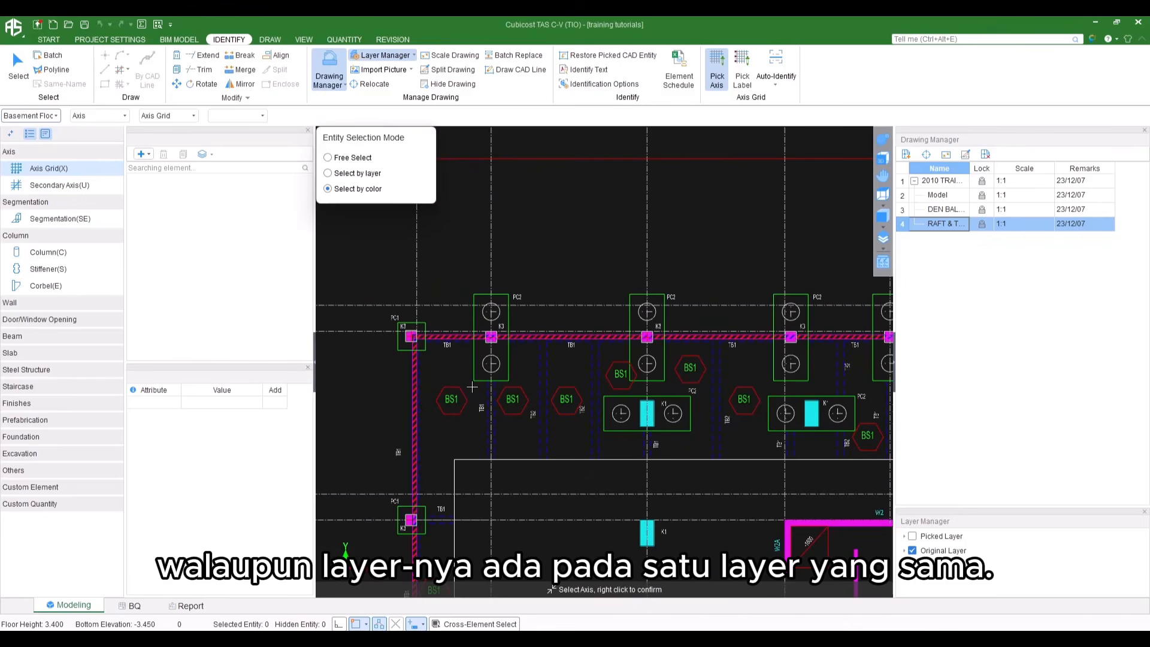
{"action": "scroll", "coordinate": [491, 347], "scroll_direction": "down", "scroll_amount": 2}
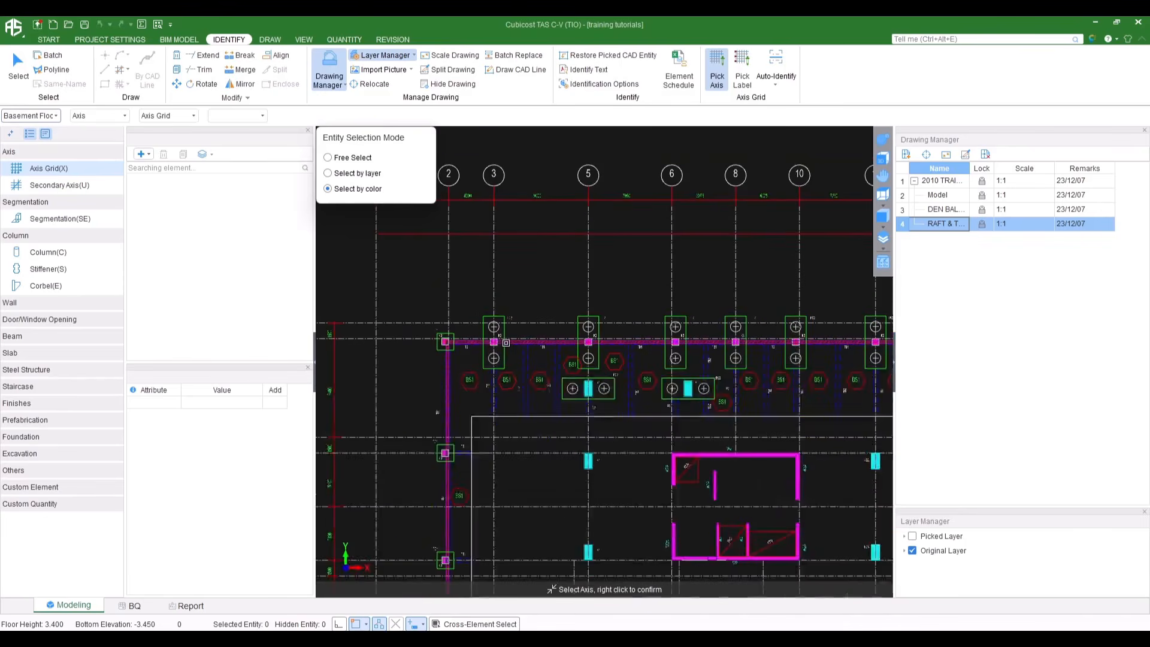
{"action": "scroll", "coordinate": [506, 342], "scroll_direction": "down", "scroll_amount": 5}
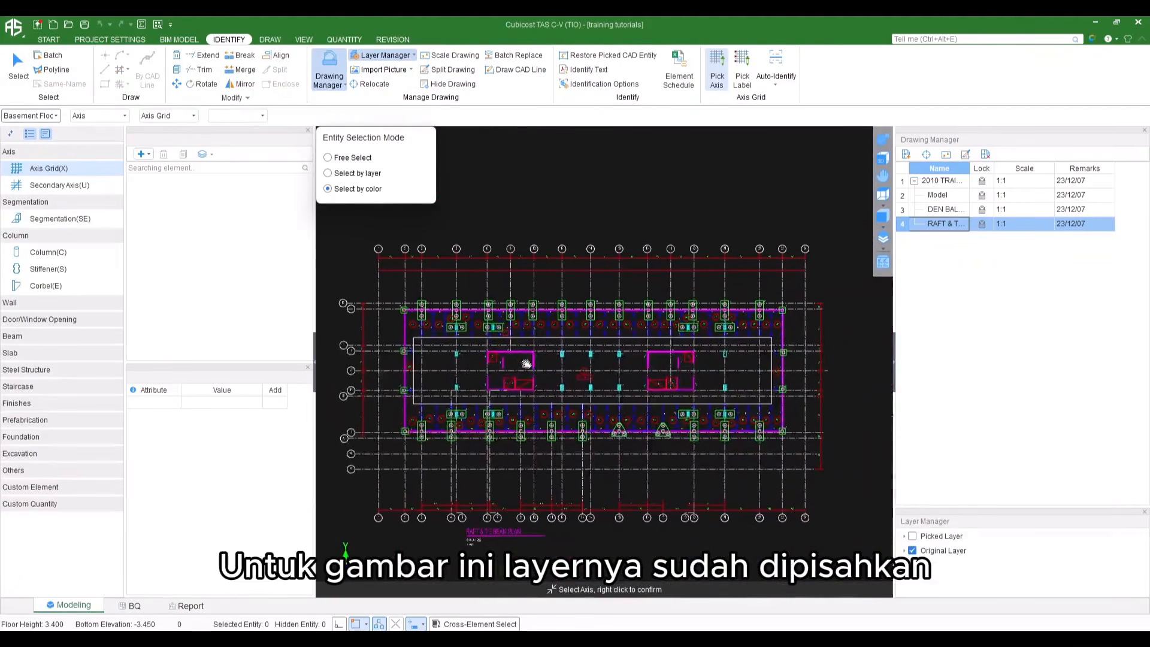
{"action": "left_click", "coordinate": [376, 175]}
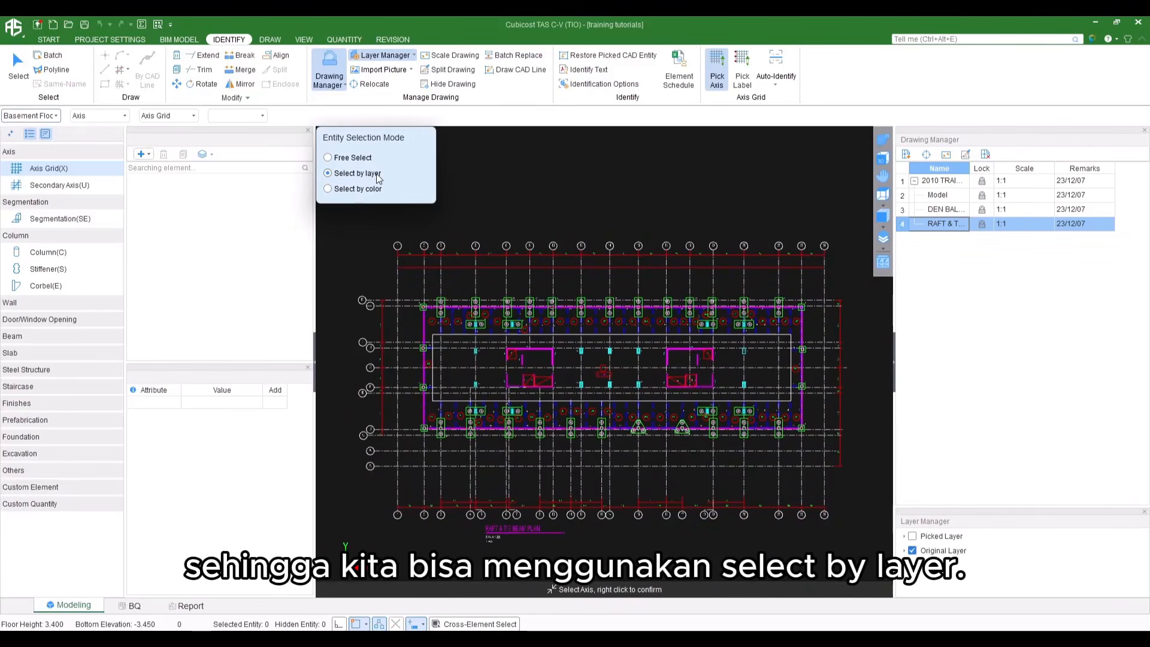
Try Free Select by picking the grid lines of axes 1, 2 and 3 individually, and deselect them again
{"action": "left_click", "coordinate": [349, 159]}
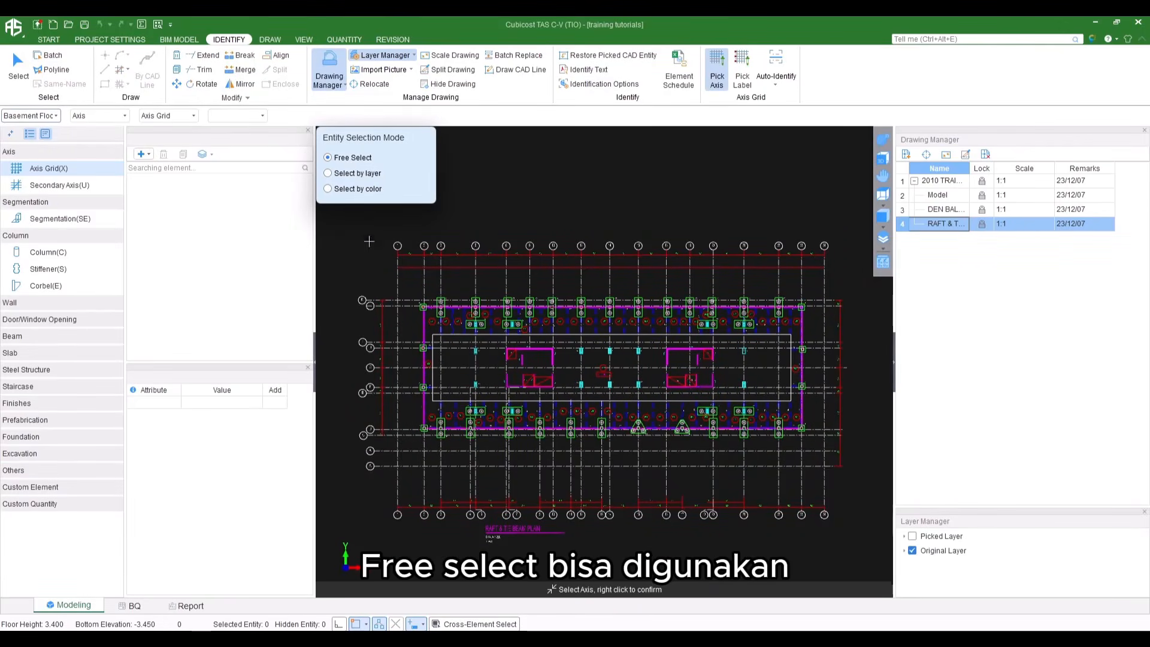
{"action": "scroll", "coordinate": [383, 285], "scroll_direction": "up", "scroll_amount": 2}
{"action": "scroll", "coordinate": [413, 301], "scroll_direction": "up", "scroll_amount": 2}
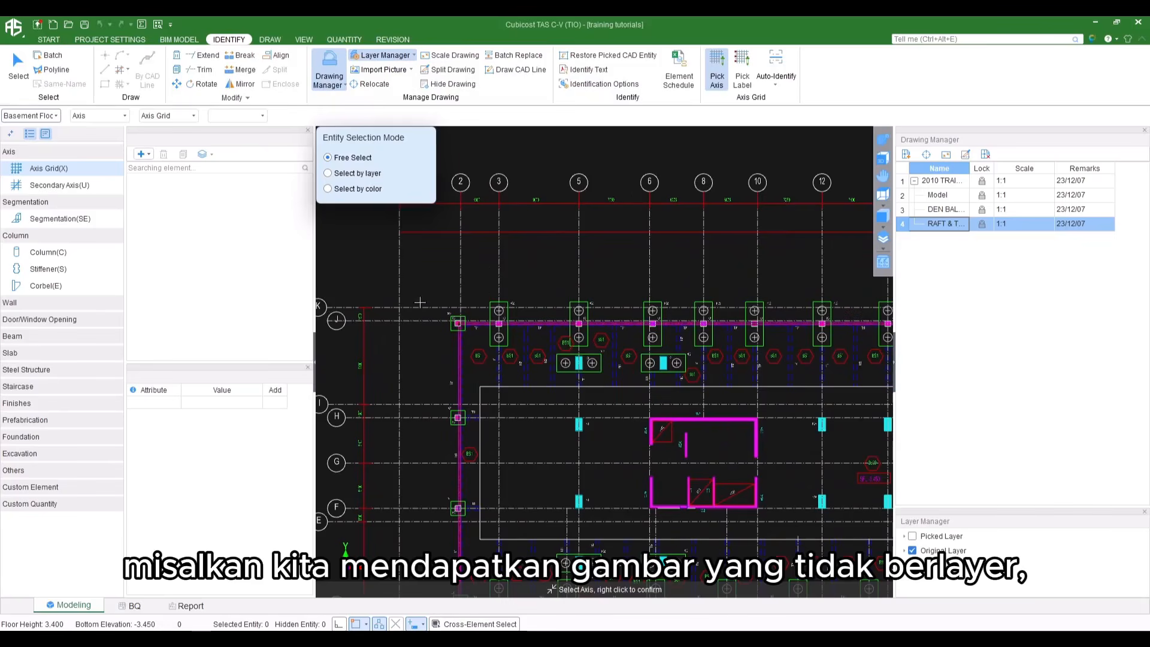
{"action": "middle_click_drag", "start_coordinate": [412, 297], "coordinate": [451, 335]}
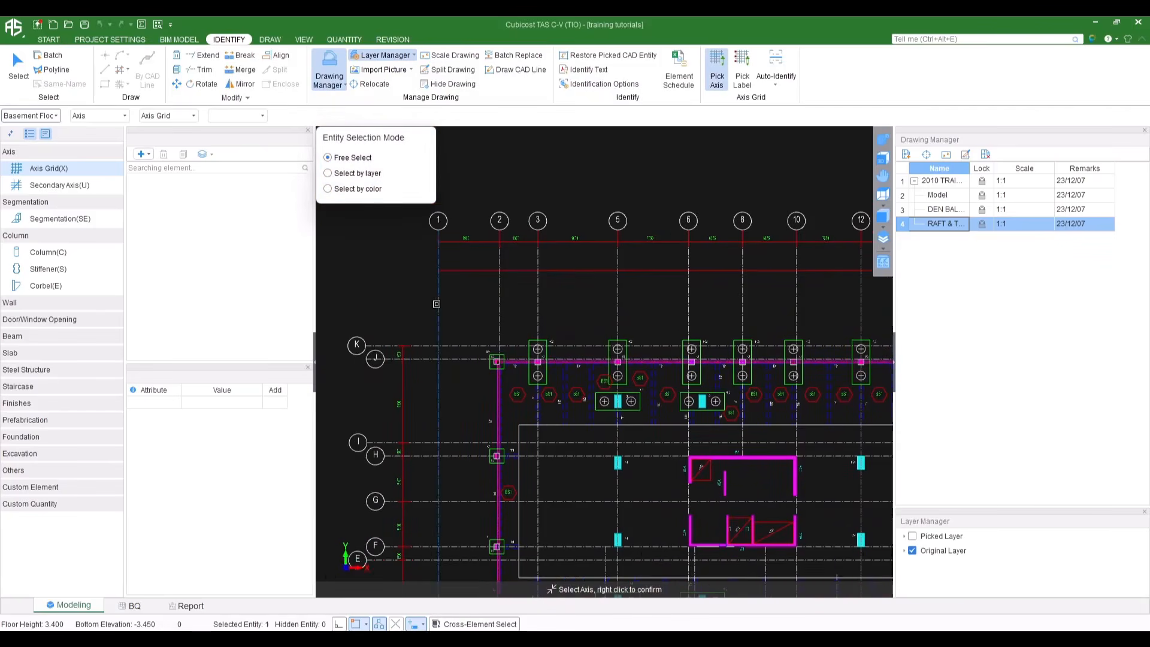
{"action": "left_click", "coordinate": [539, 295]}
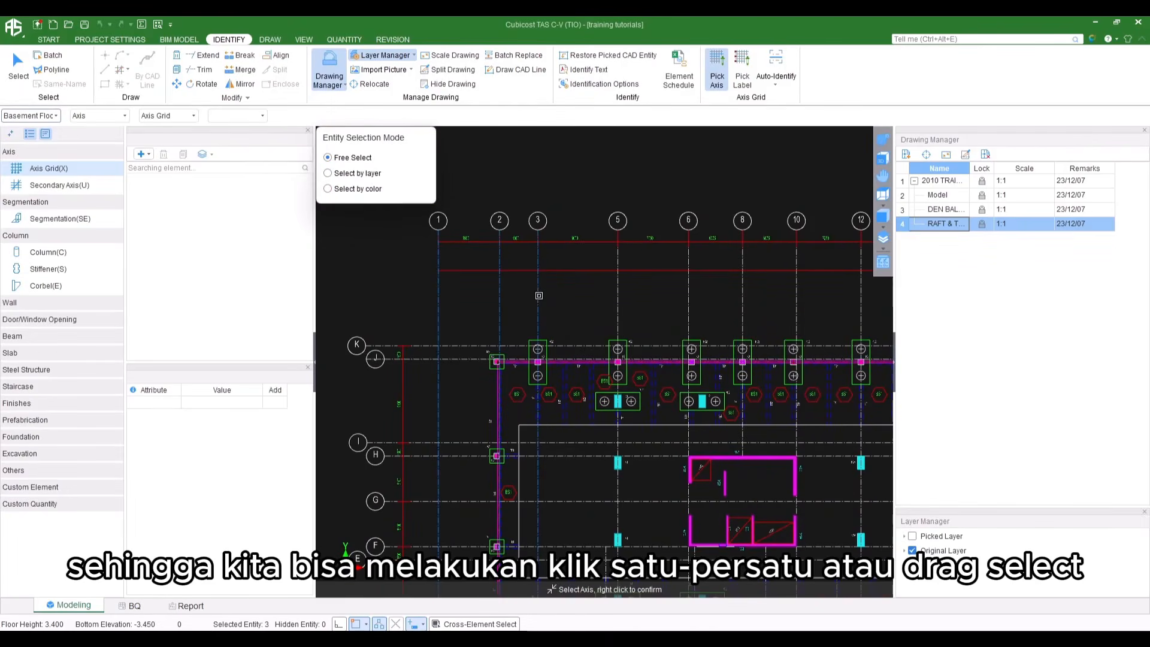
{"action": "left_click_drag", "start_coordinate": [490, 299], "coordinate": [421, 297]}
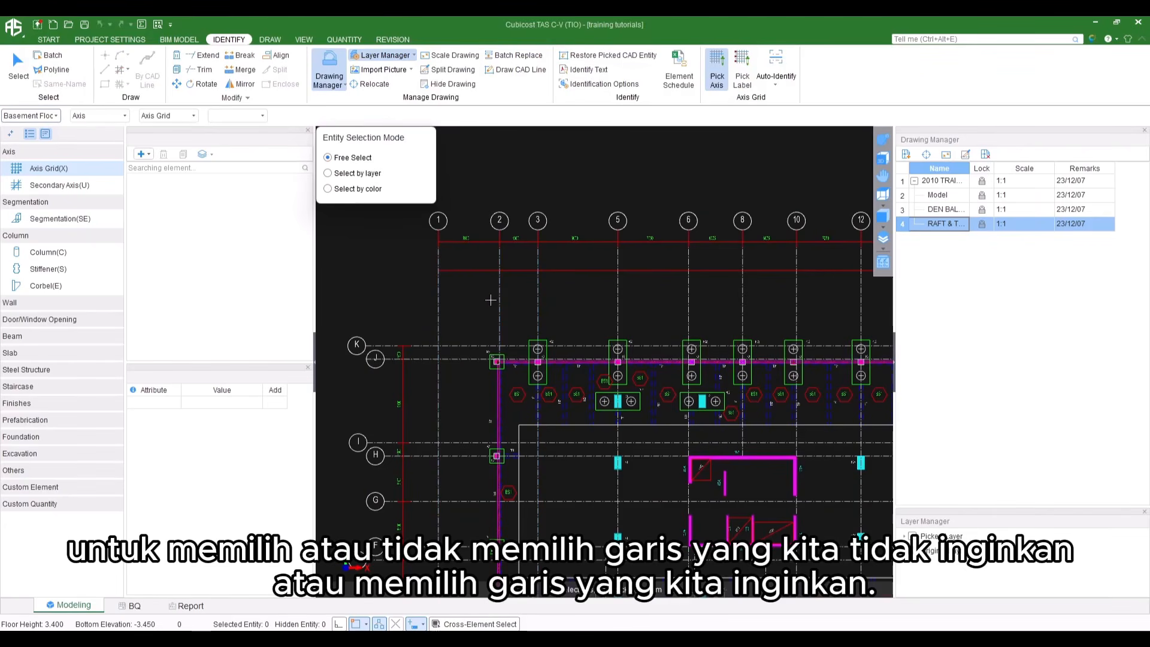
{"action": "middle_click_drag", "start_coordinate": [551, 329], "coordinate": [543, 325]}
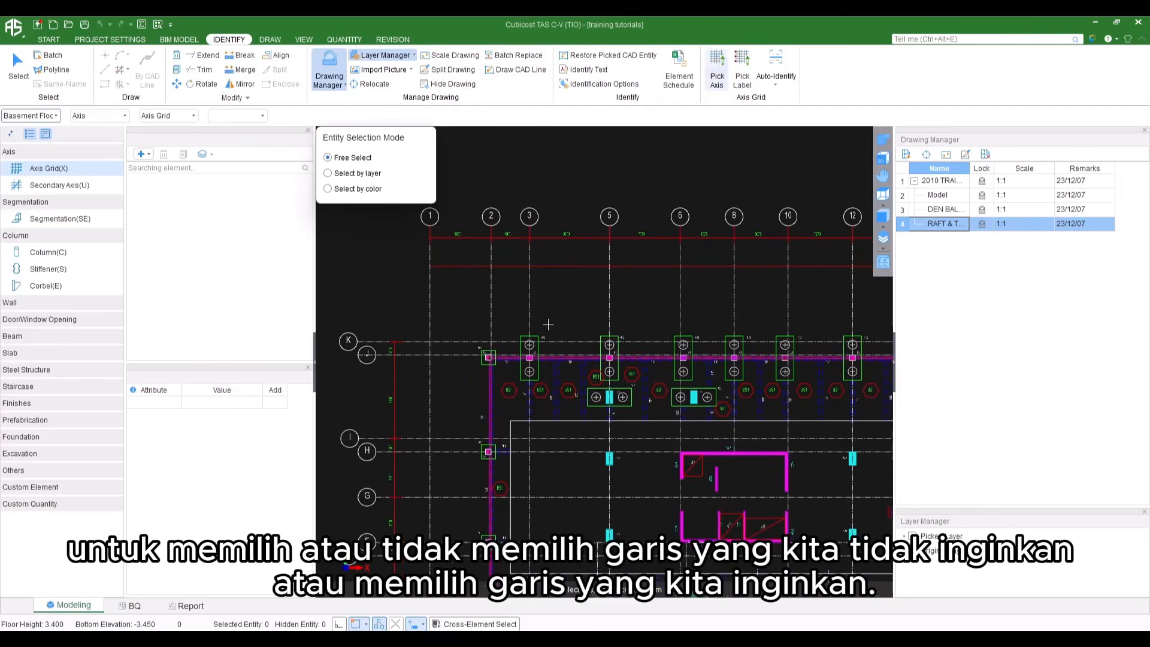
Pick all grid lines of the raft and tie beam plan as axes using Select by layer, and confirm the selection
{"action": "left_click", "coordinate": [366, 176]}
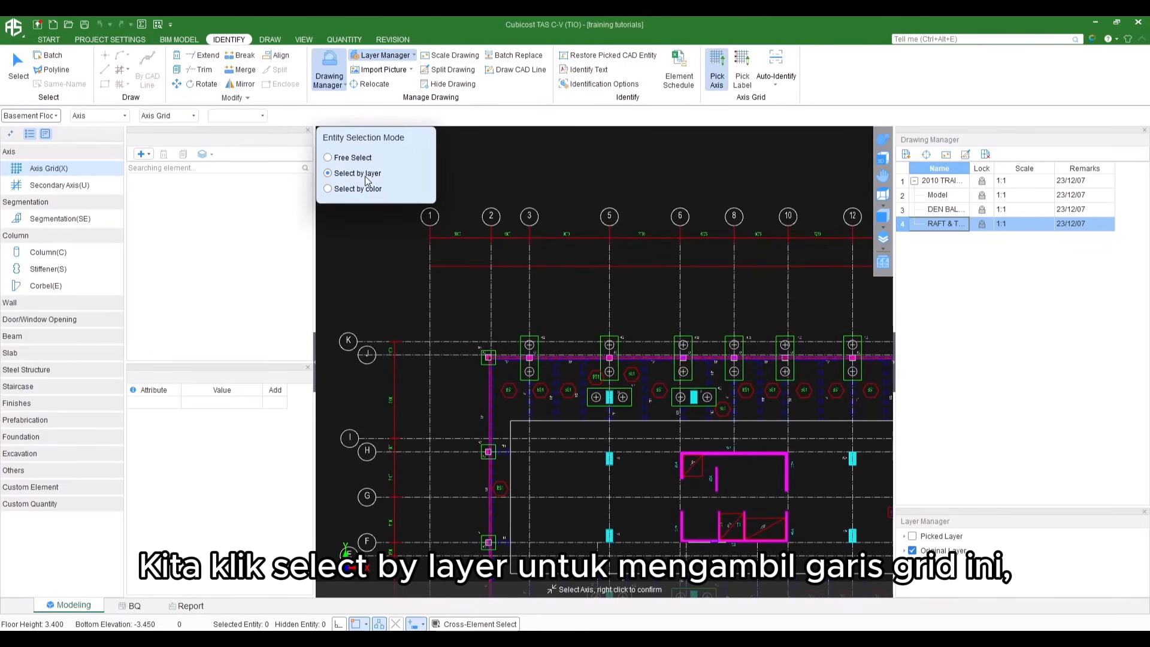
{"action": "left_click", "coordinate": [490, 291]}
{"action": "scroll", "coordinate": [477, 367], "scroll_direction": "down", "scroll_amount": 5}
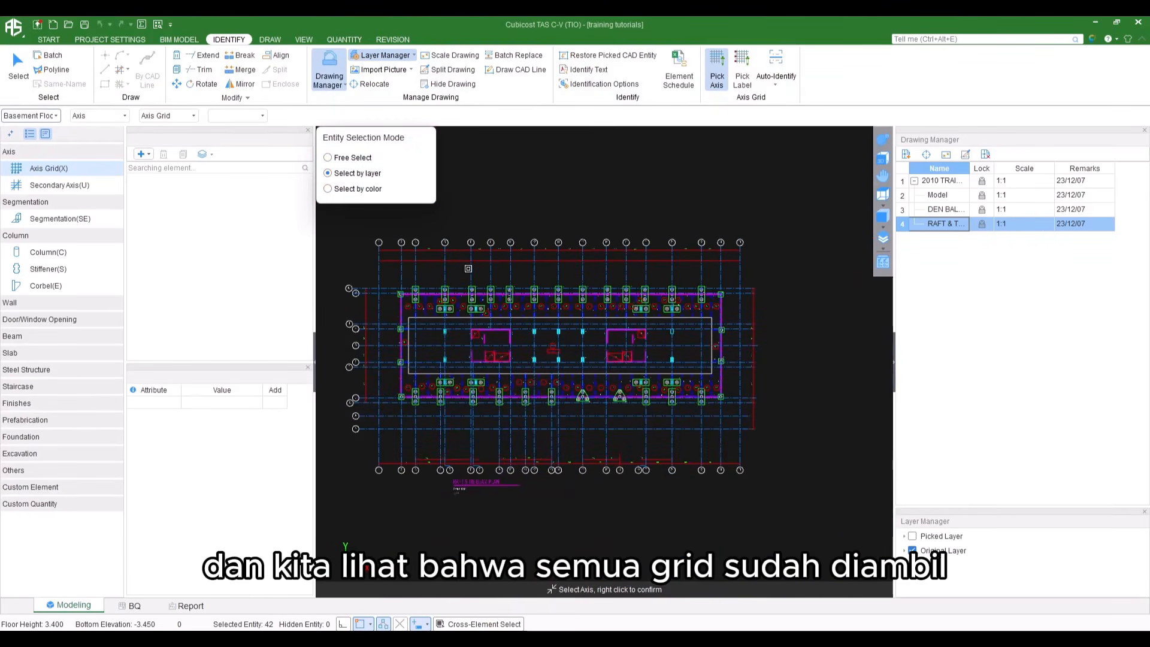
{"action": "right_click", "coordinate": [578, 277]}
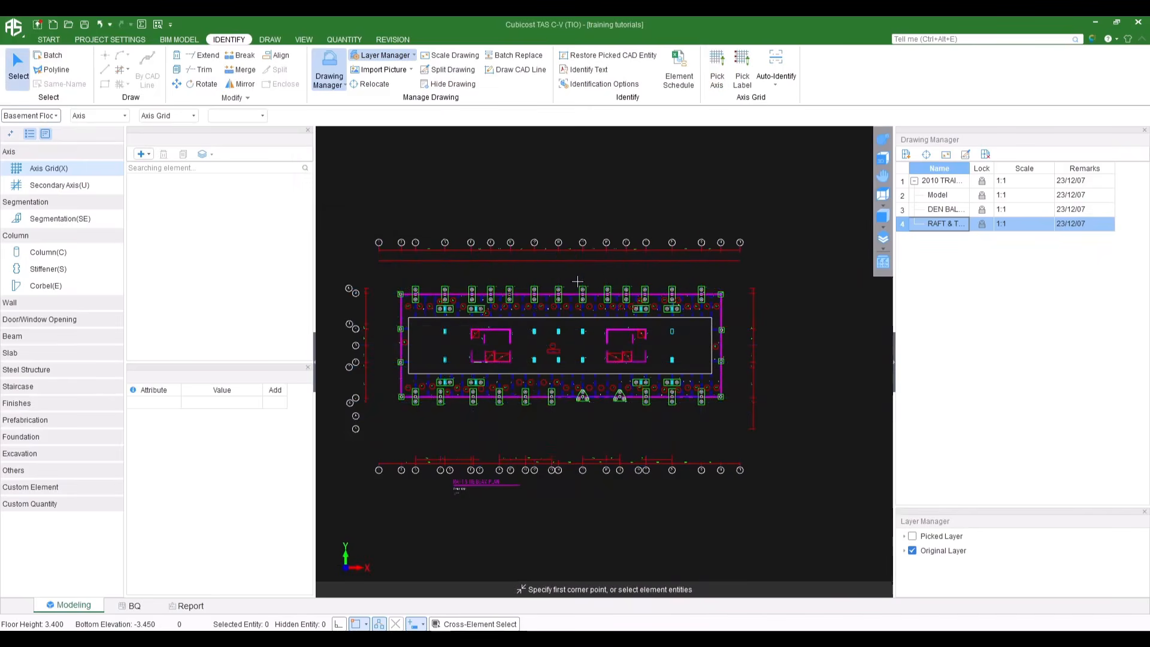
Enlarge the Layer Manager and check the picked grid lines by showing and hiding Picked Layer and its Axis sublayer
{"action": "middle_click_drag", "start_coordinate": [473, 280], "coordinate": [490, 286]}
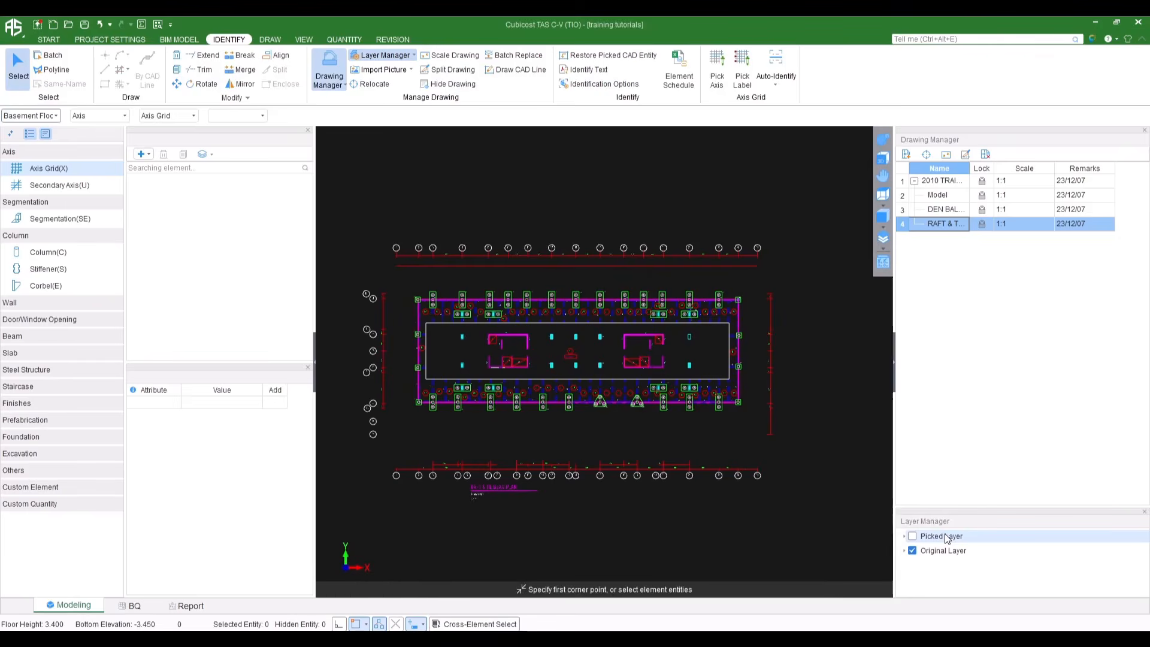
{"action": "left_click_drag", "start_coordinate": [942, 508], "coordinate": [962, 358]}
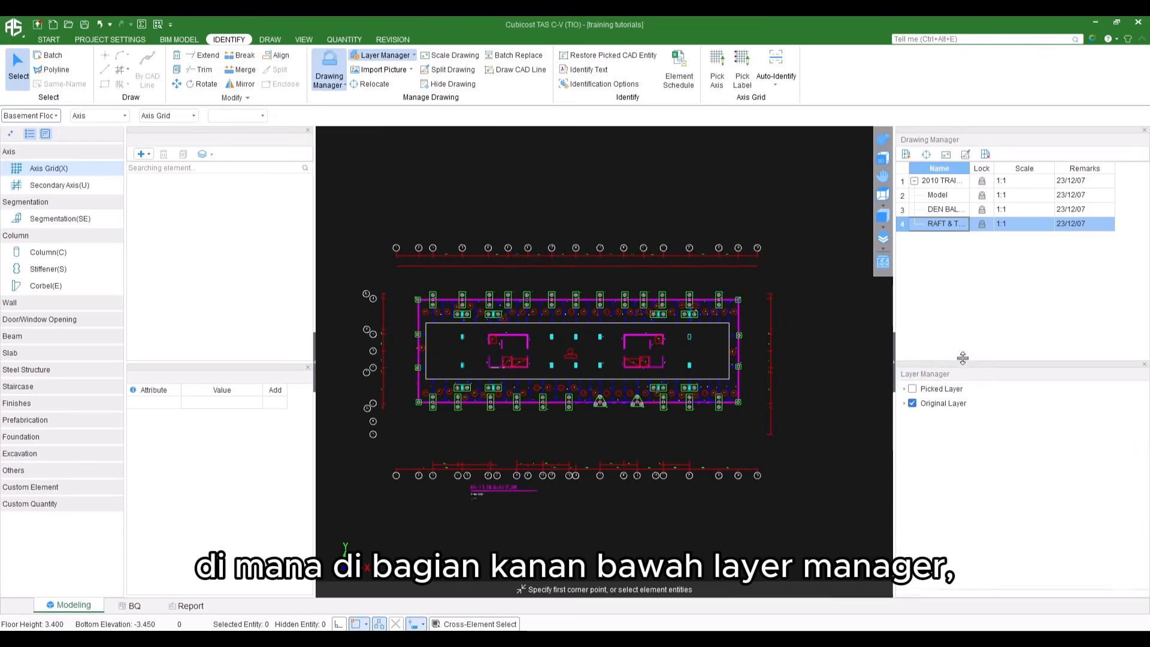
{"action": "left_click", "coordinate": [912, 385]}
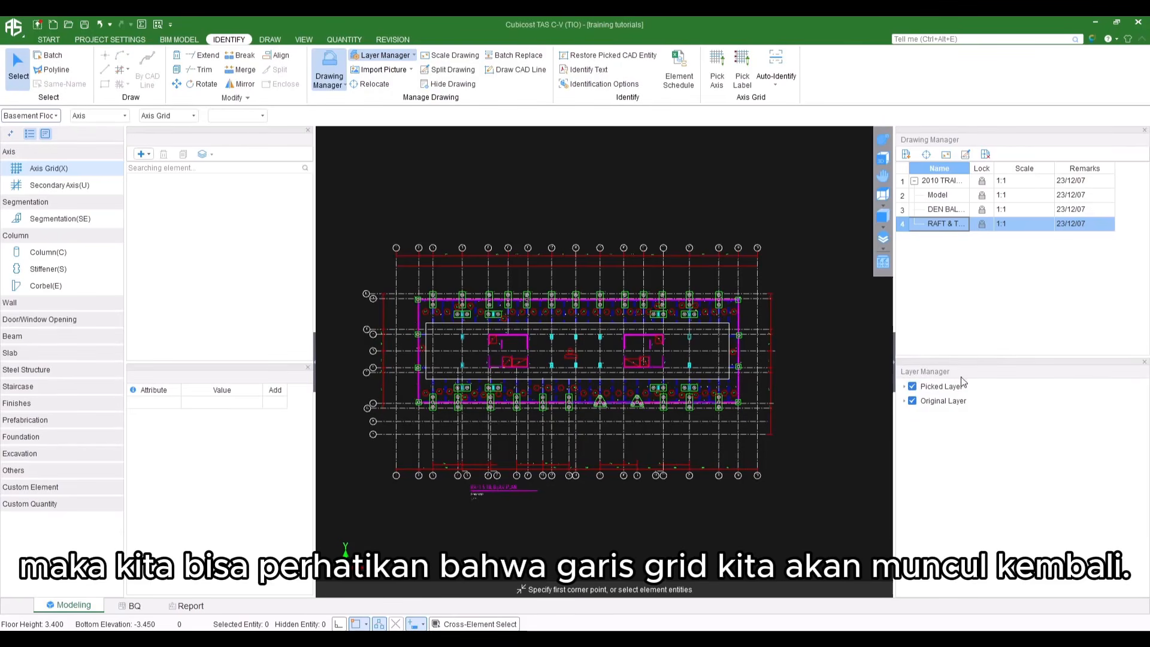
{"action": "left_click", "coordinate": [912, 386]}
{"action": "left_click", "coordinate": [905, 387]}
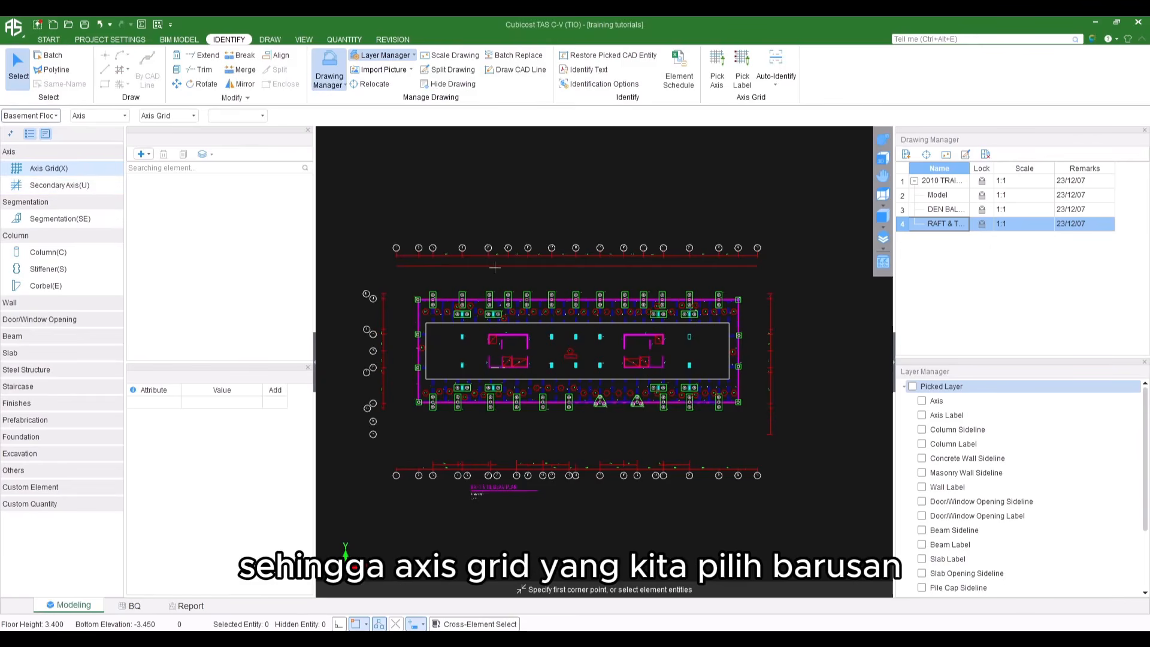
{"action": "left_click", "coordinate": [922, 401]}
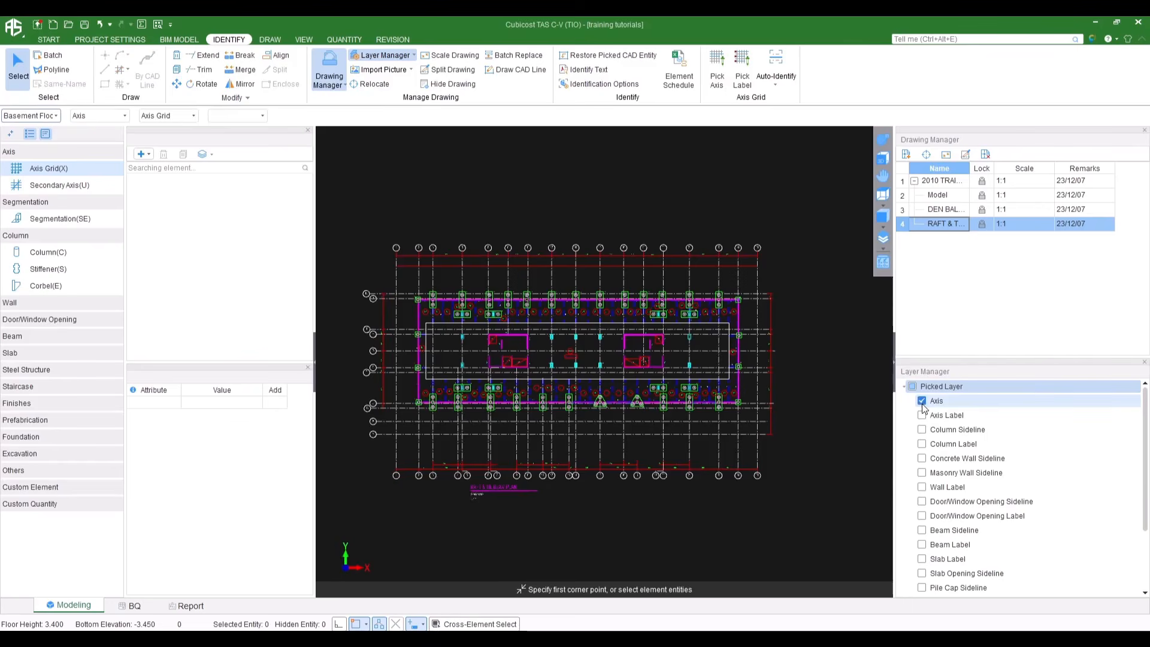
{"action": "left_click", "coordinate": [922, 402]}
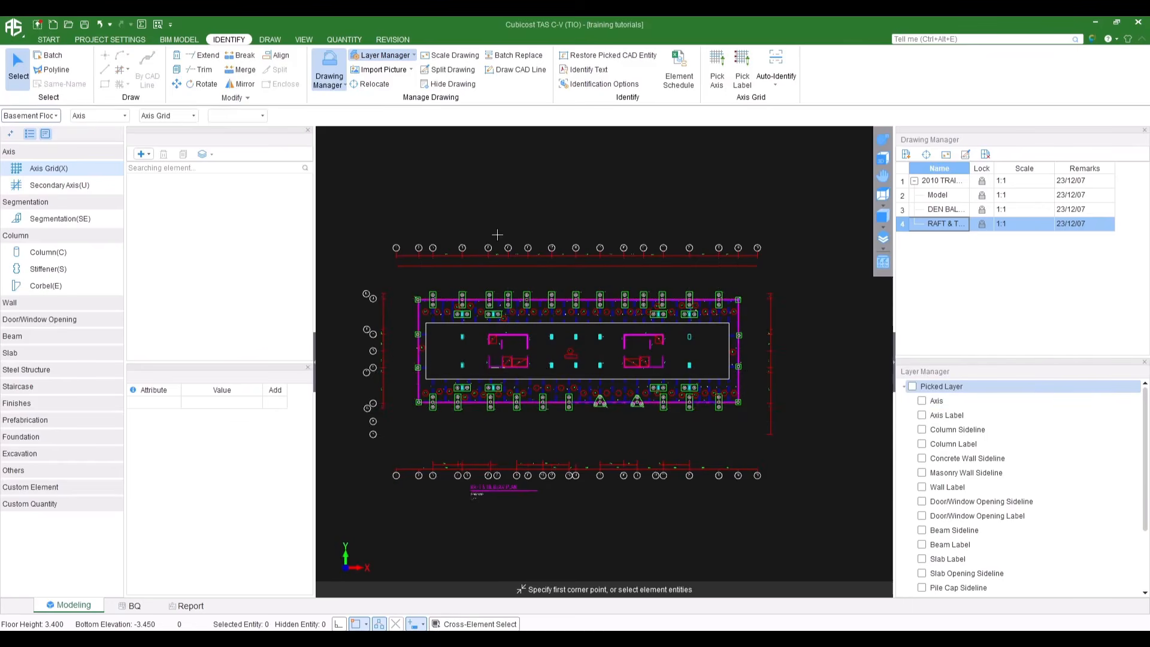
Pick all grid bubbles and their numbers as axis labels with Pick Label and Select by layer, and confirm the selection
{"action": "left_click", "coordinate": [742, 79]}
{"action": "scroll", "coordinate": [503, 259], "scroll_direction": "up", "scroll_amount": 6}
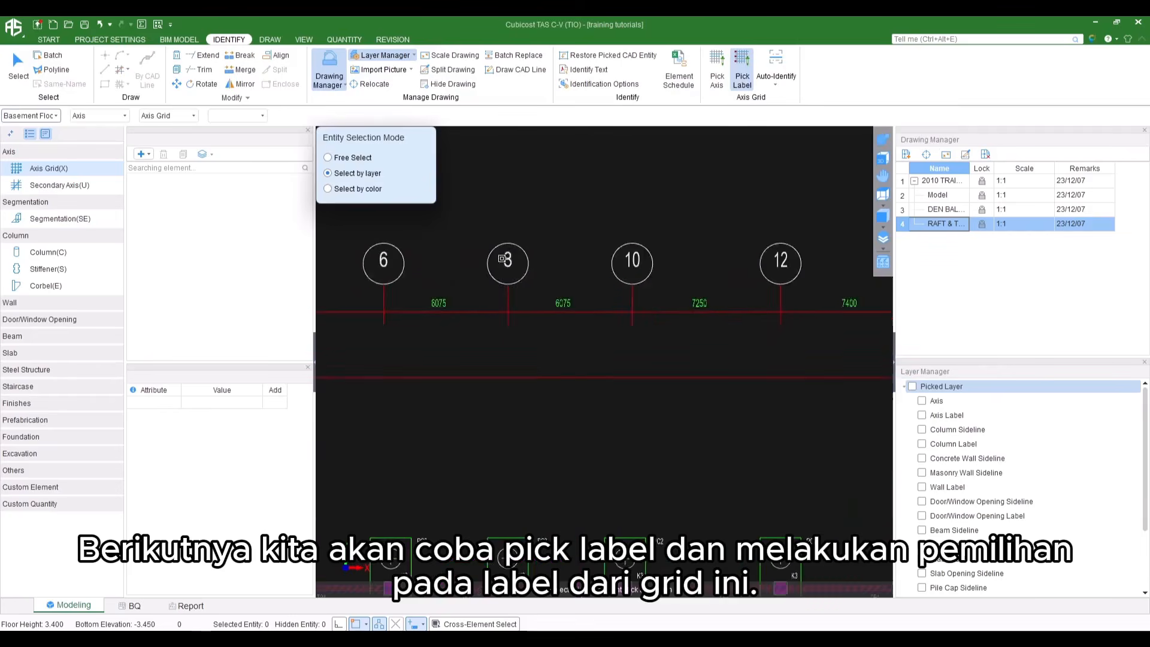
{"action": "middle_click_drag", "start_coordinate": [414, 275], "coordinate": [672, 306]}
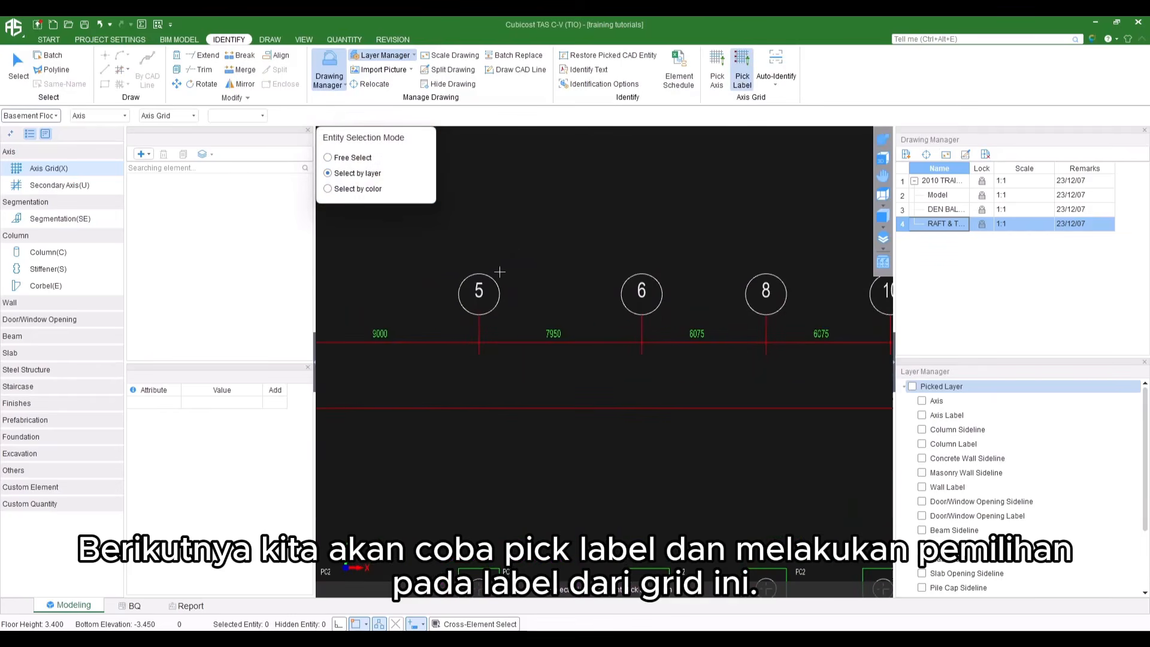
{"action": "middle_click_drag", "start_coordinate": [500, 272], "coordinate": [662, 269]}
{"action": "left_click", "coordinate": [643, 290]}
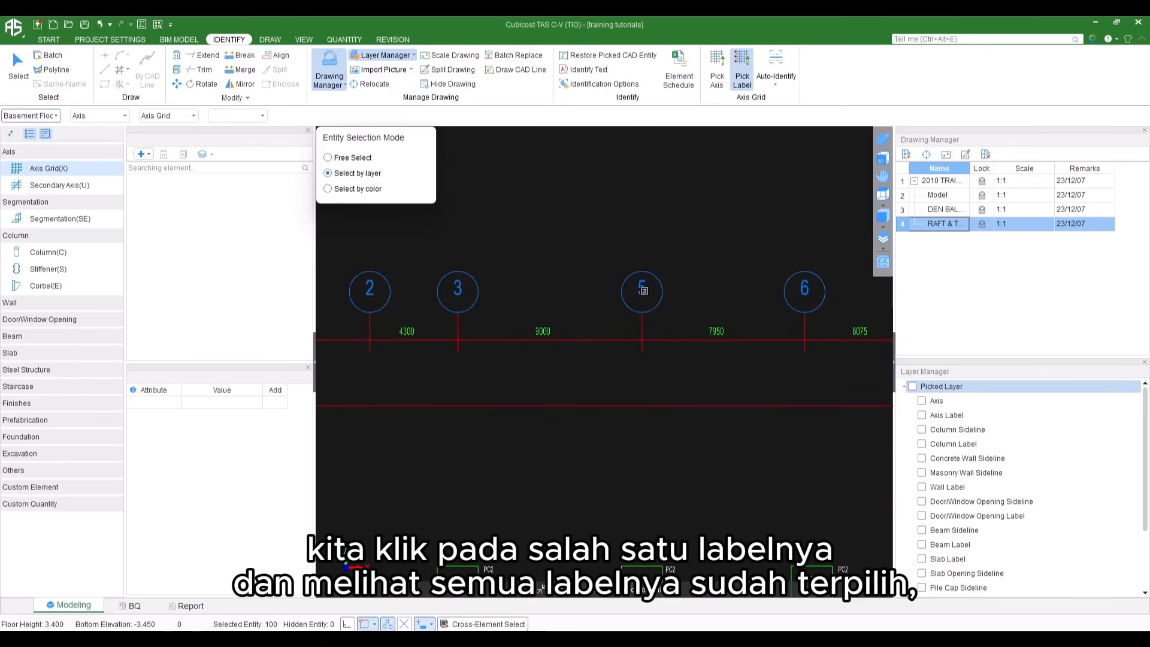
{"action": "scroll", "coordinate": [643, 290], "scroll_direction": "down", "scroll_amount": 6}
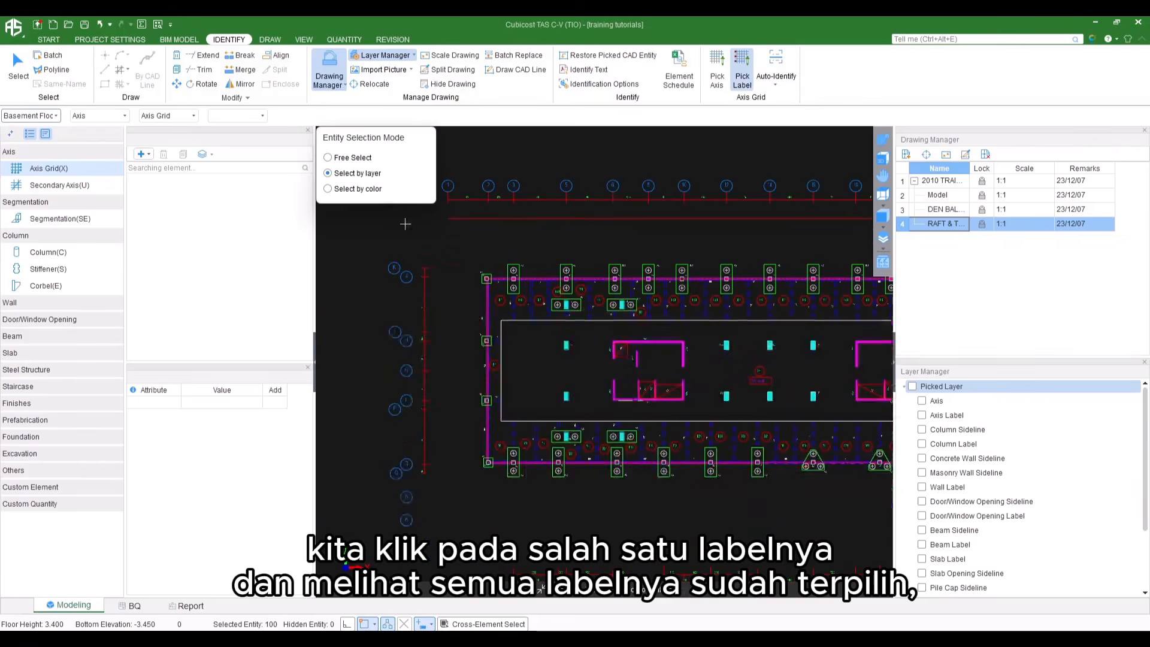
{"action": "middle_click_drag", "start_coordinate": [515, 218], "coordinate": [495, 256]}
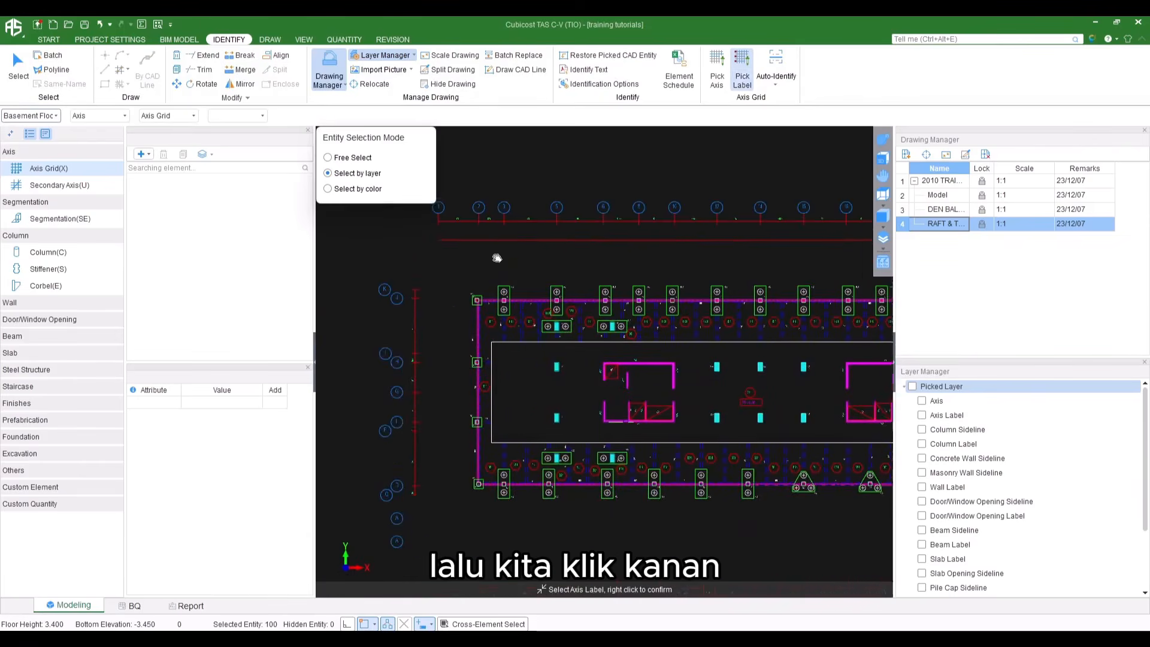
{"action": "scroll", "coordinate": [500, 264], "scroll_direction": "down", "scroll_amount": 1}
{"action": "right_click", "coordinate": [502, 265]}
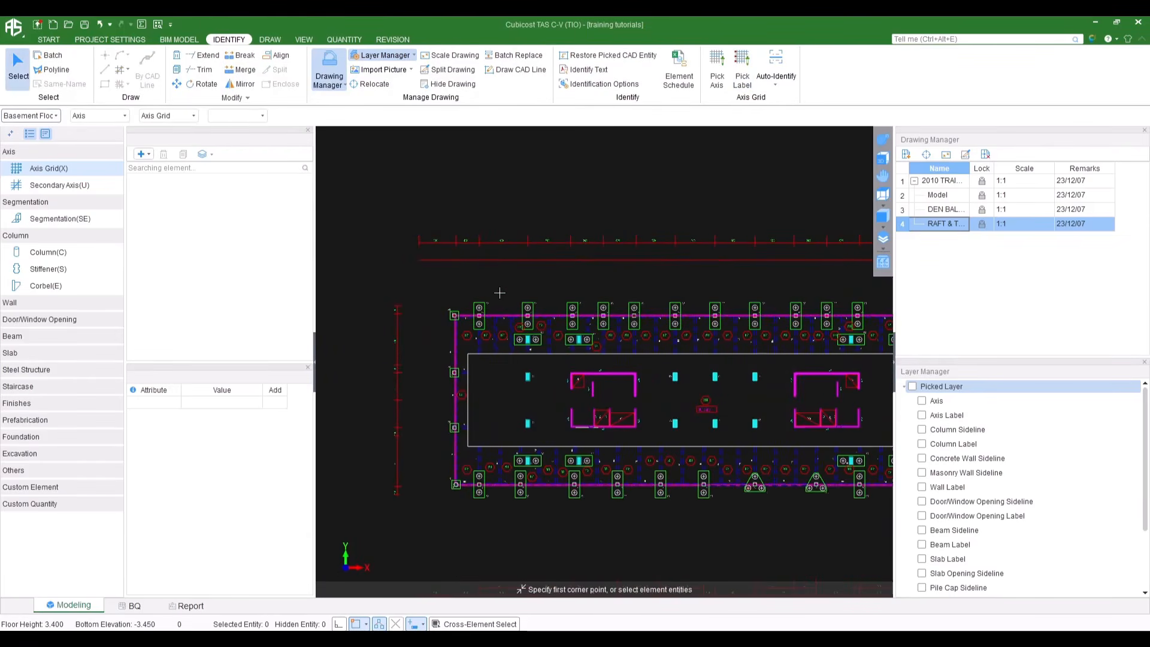
Show the picked Axis and Axis Label layers to check the picked grid lines and labels, and hide Picked Layer again
{"action": "left_click", "coordinate": [921, 401]}
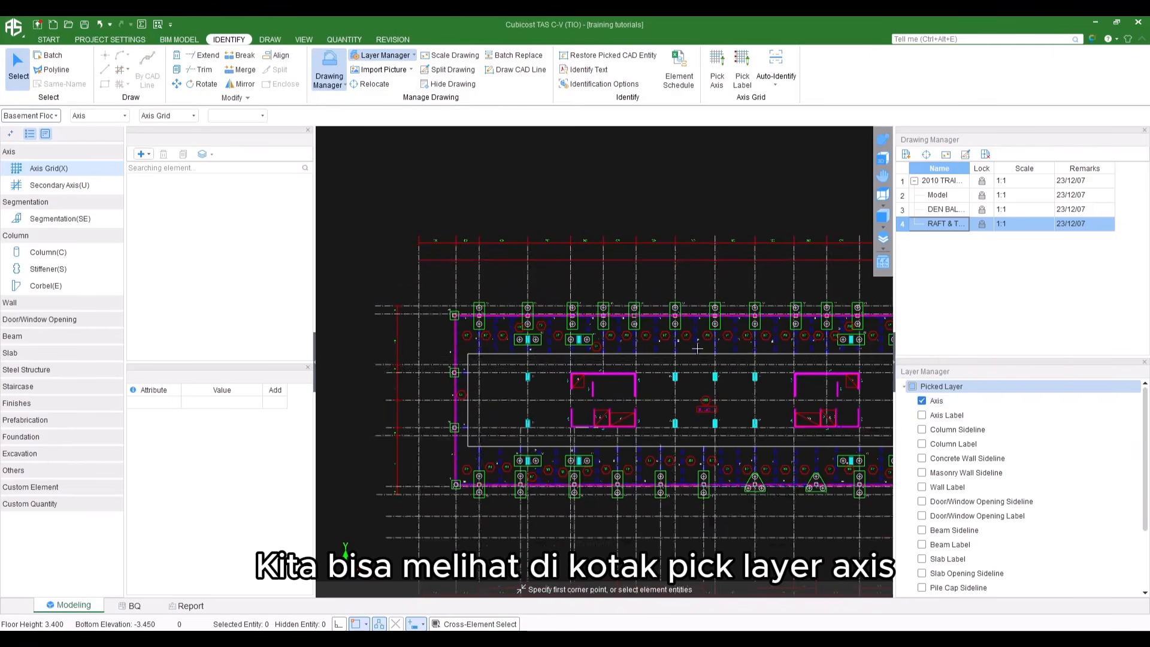
{"action": "scroll", "coordinate": [452, 294], "scroll_direction": "down", "scroll_amount": 3}
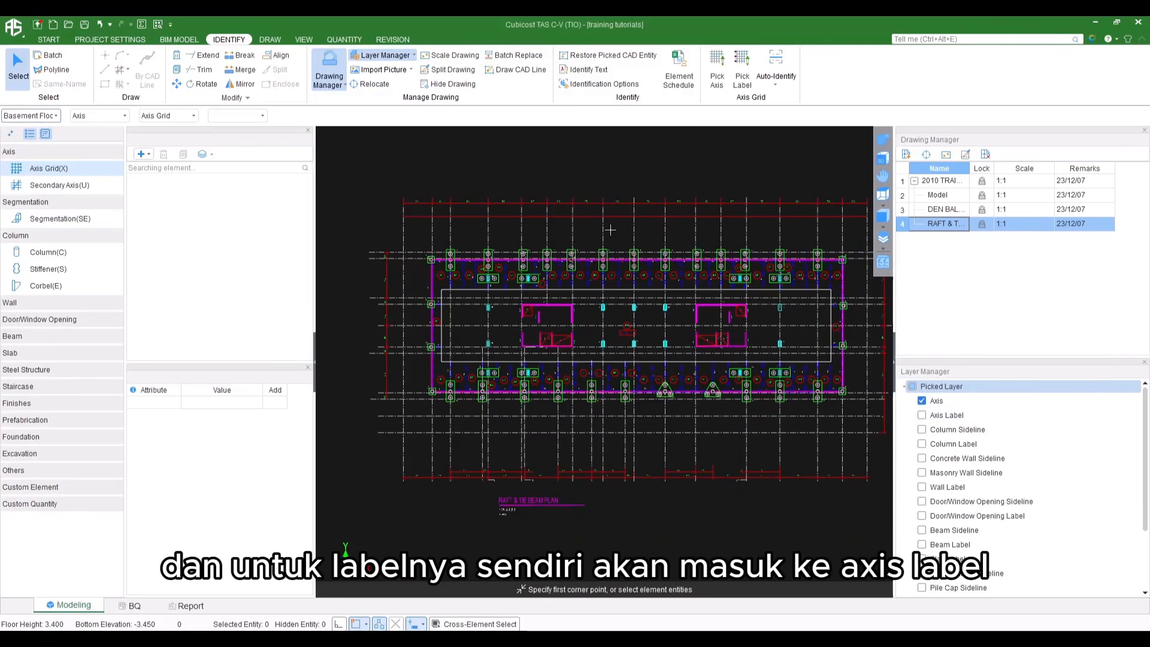
{"action": "left_click", "coordinate": [921, 415]}
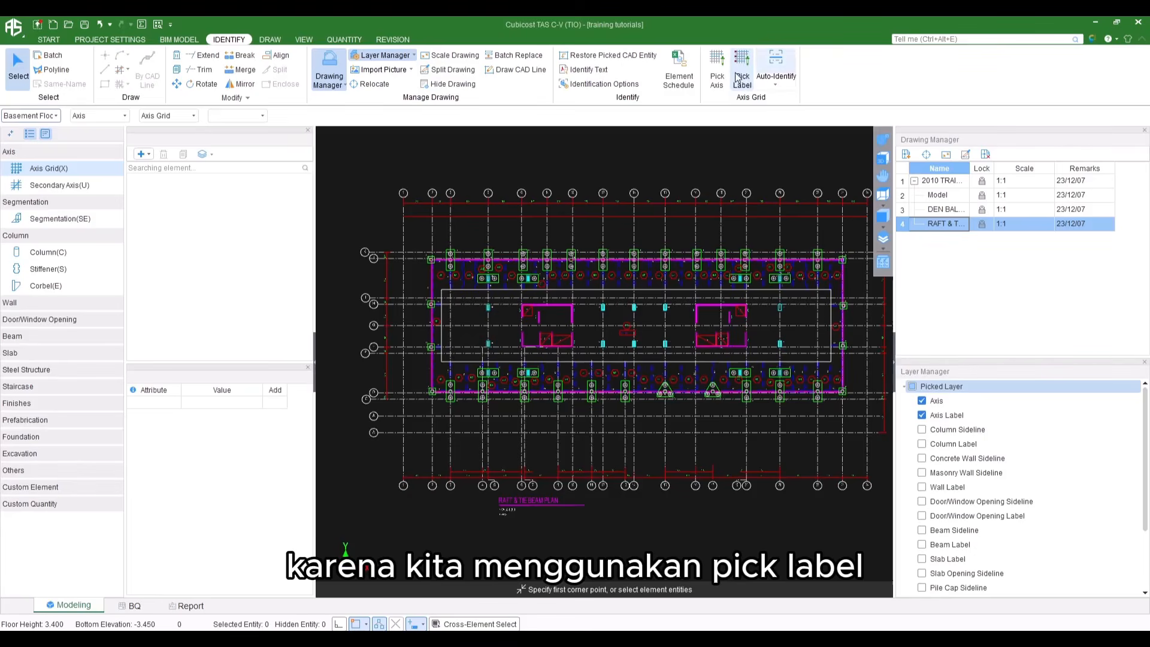
{"action": "left_click", "coordinate": [907, 387]}
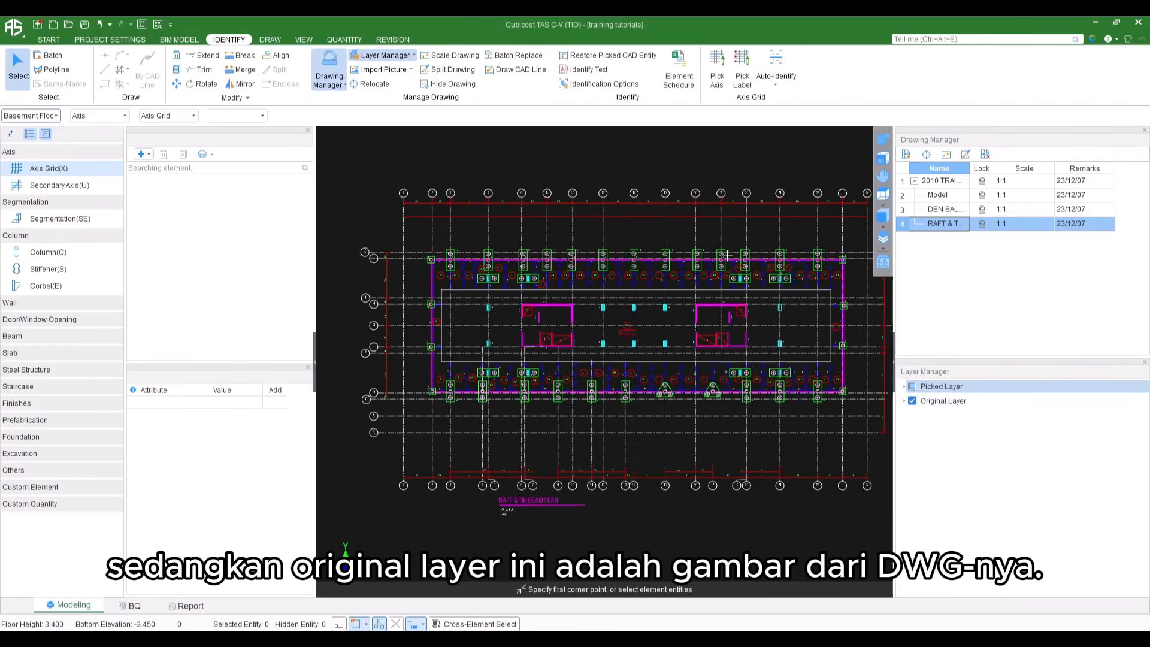
{"action": "middle_click_drag", "start_coordinate": [672, 240], "coordinate": [643, 257]}
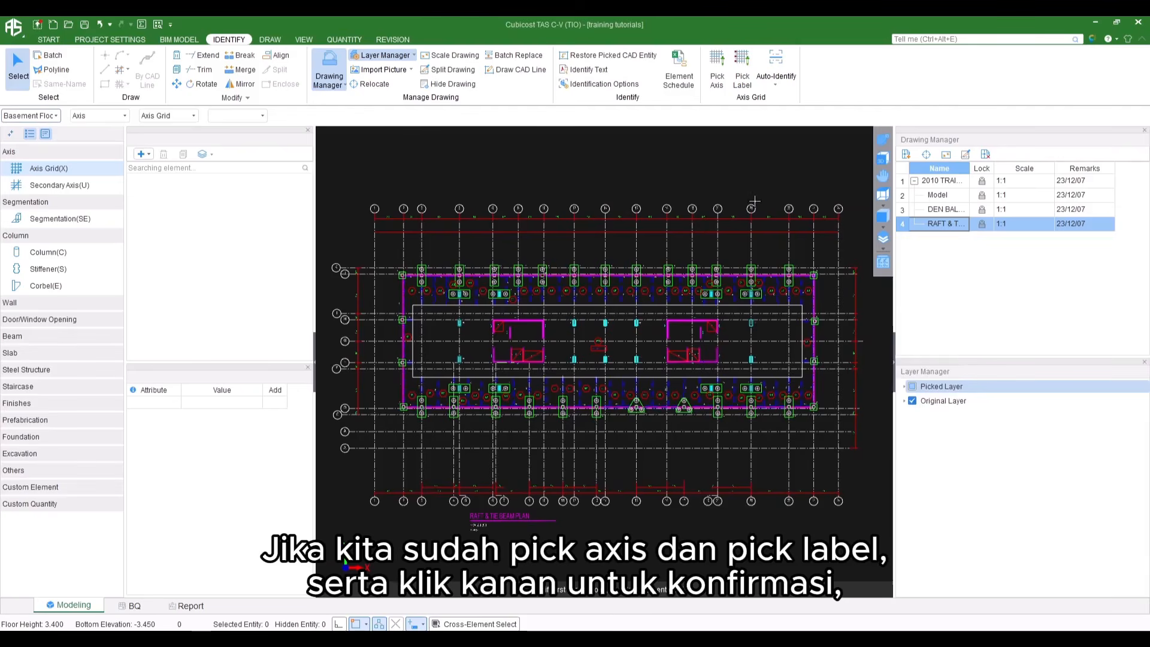
{"action": "left_click", "coordinate": [912, 401]}
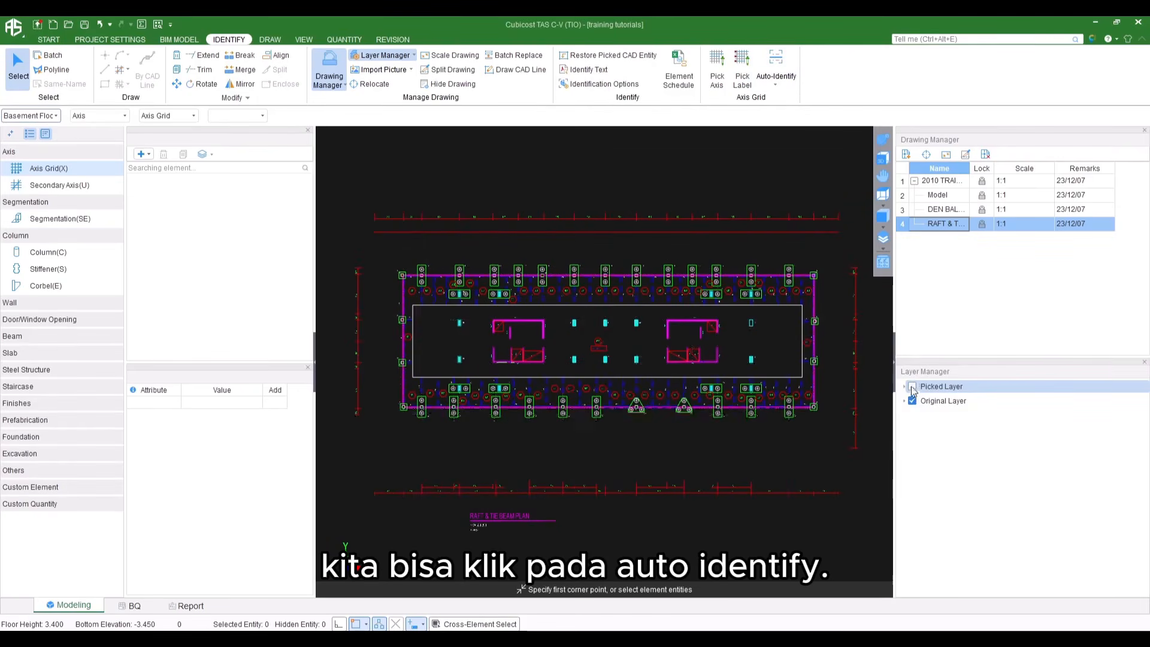
Auto-identify the axis grid from the picked axes and labels, and switch to the Pile Cap element type under Foundation
{"action": "left_click", "coordinate": [775, 65]}
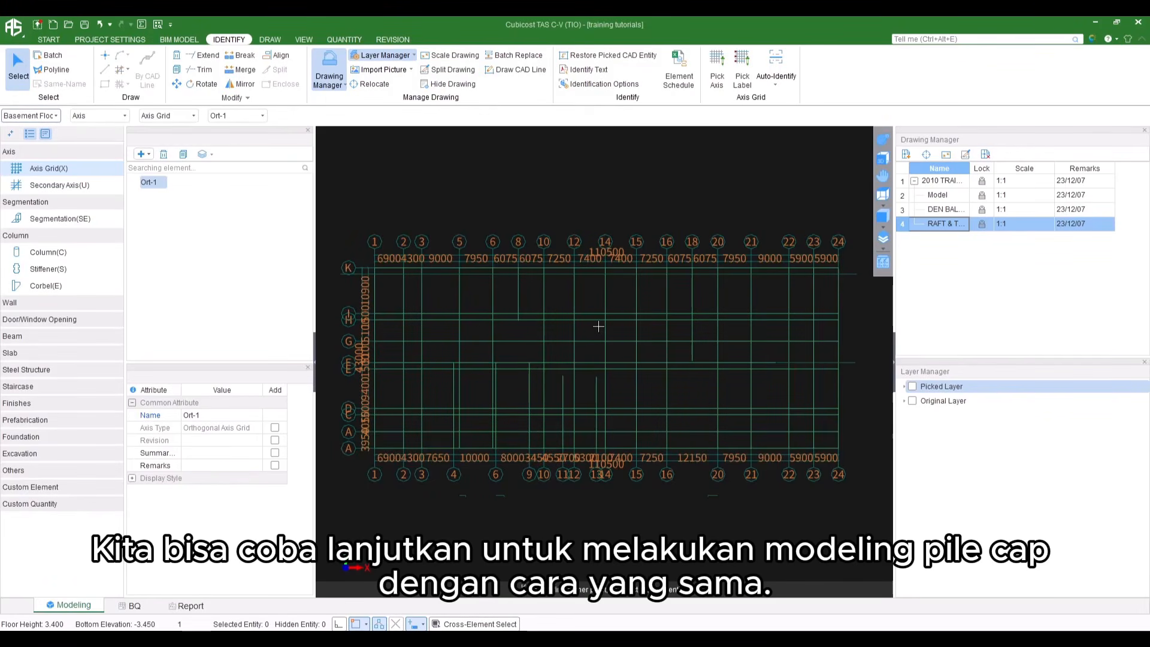
{"action": "left_click", "coordinate": [39, 437]}
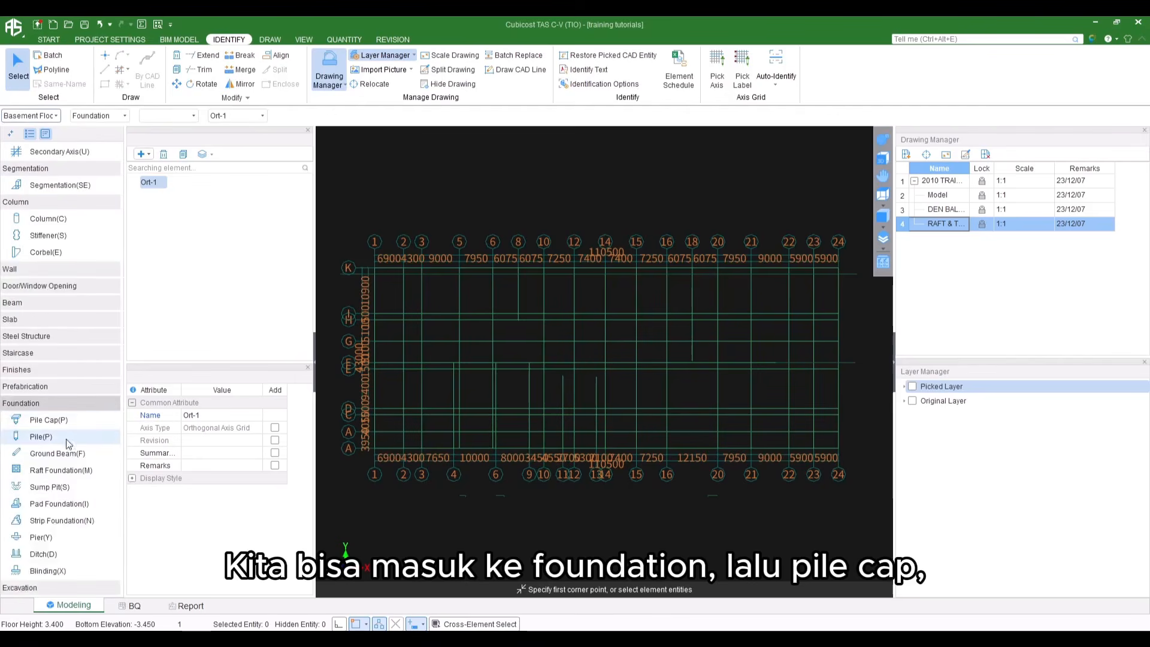
{"action": "left_click", "coordinate": [57, 420]}
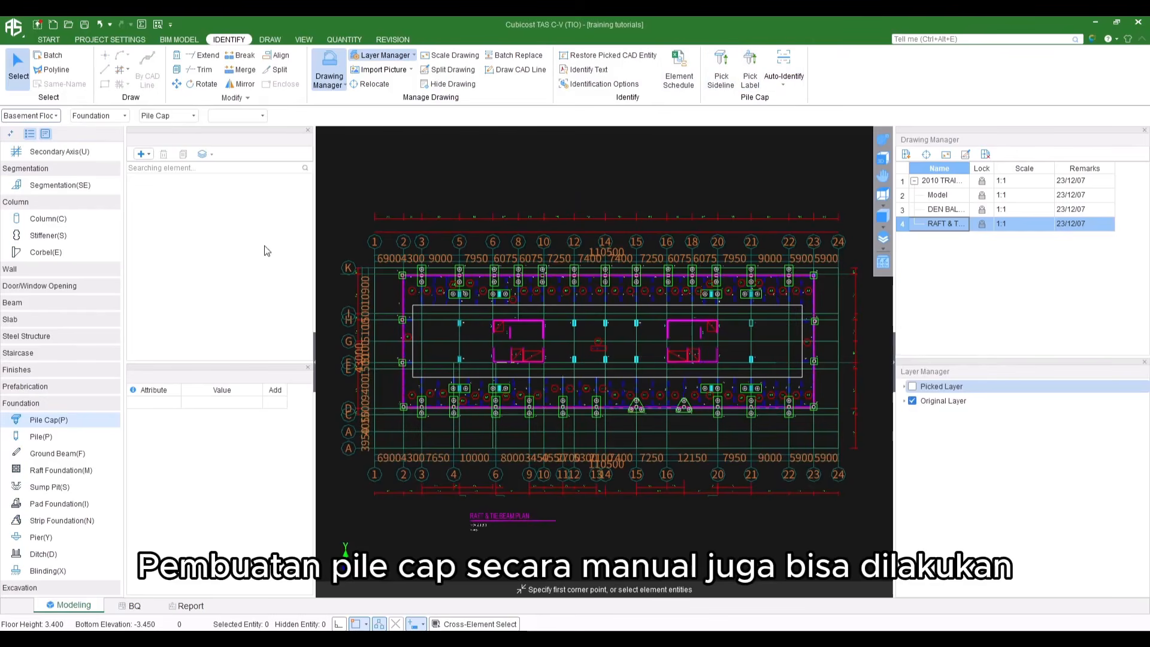
{"action": "left_click", "coordinate": [145, 154]}
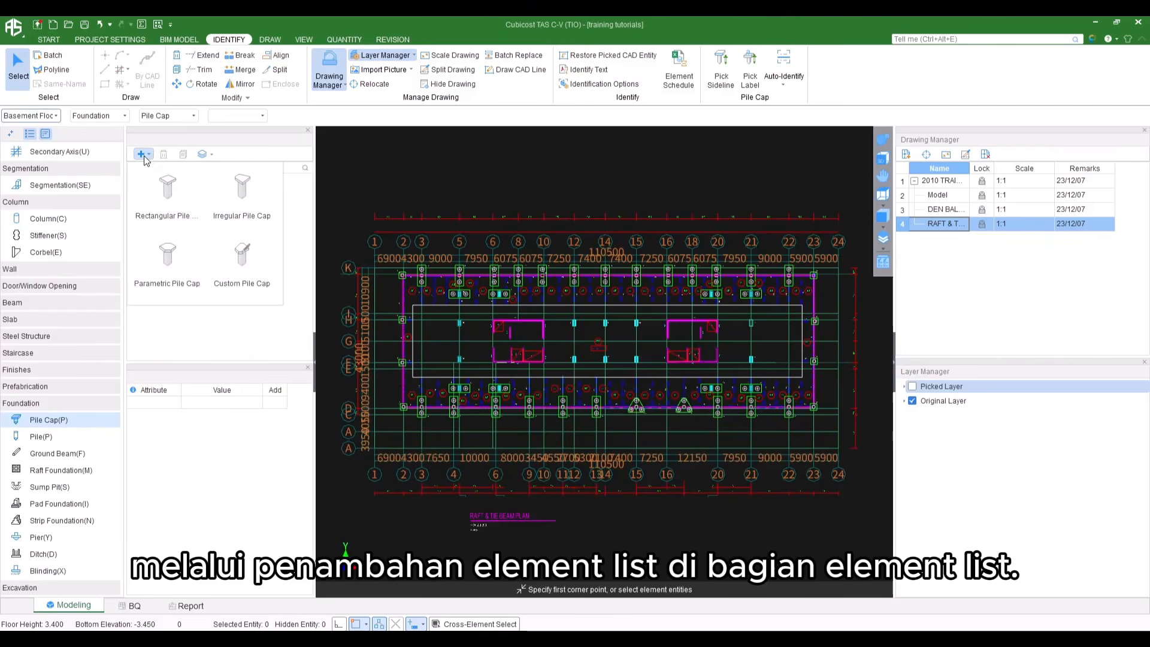
{"action": "left_click", "coordinate": [162, 191]}
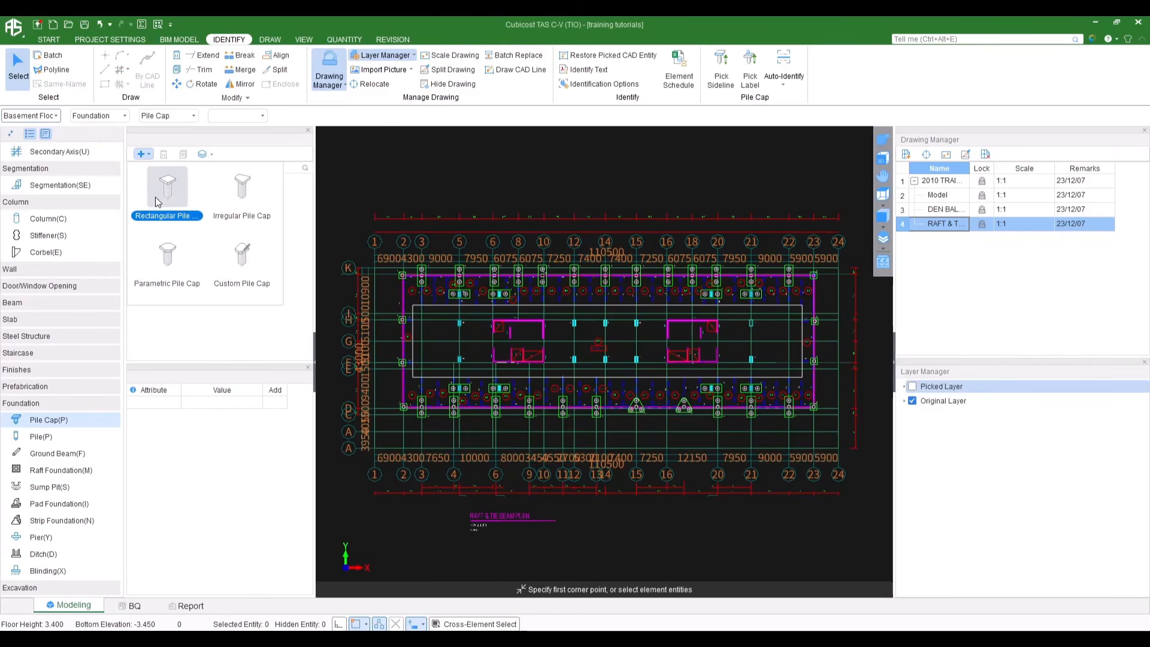
{"action": "left_click", "coordinate": [683, 18]}
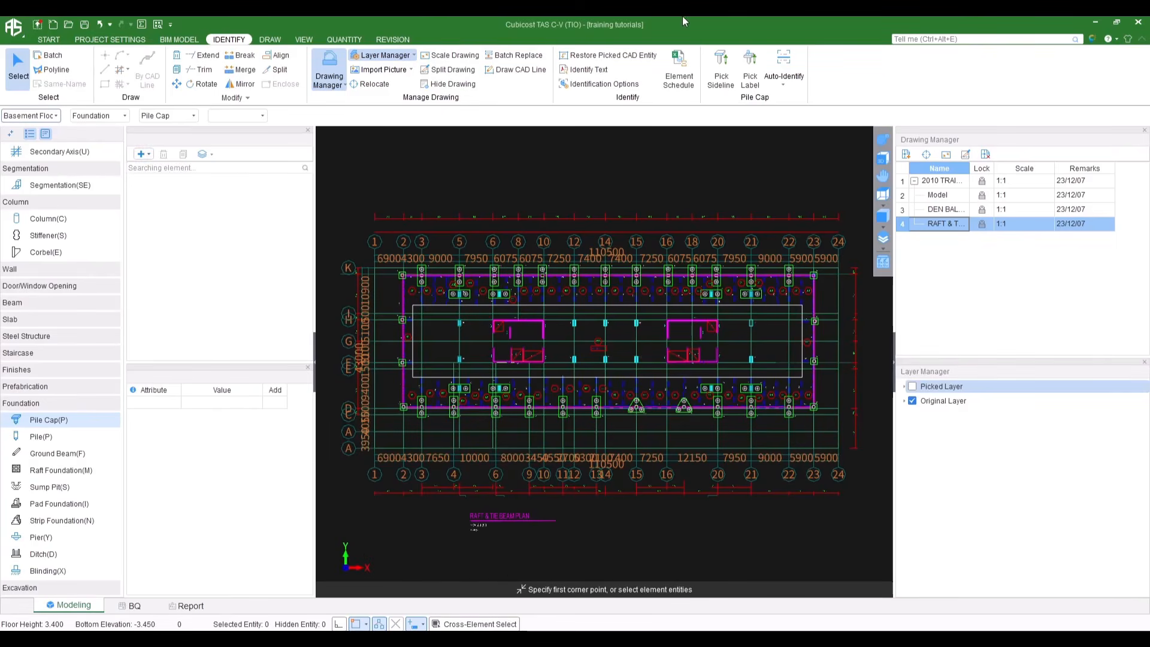
Pick all pile cap outlines of the raft and tie beam plan with Pick Sideline and Select by layer, and confirm the selection
{"action": "left_click", "coordinate": [721, 72]}
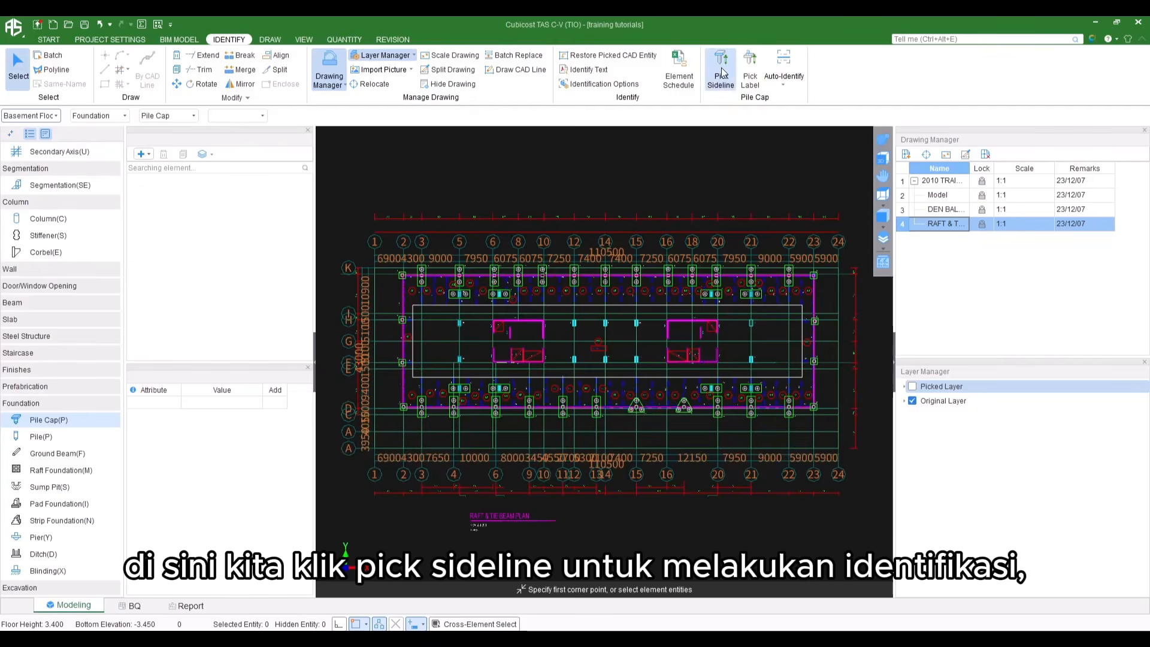
{"action": "scroll", "coordinate": [442, 281], "scroll_direction": "up", "scroll_amount": 3}
{"action": "scroll", "coordinate": [451, 261], "scroll_direction": "up", "scroll_amount": 5}
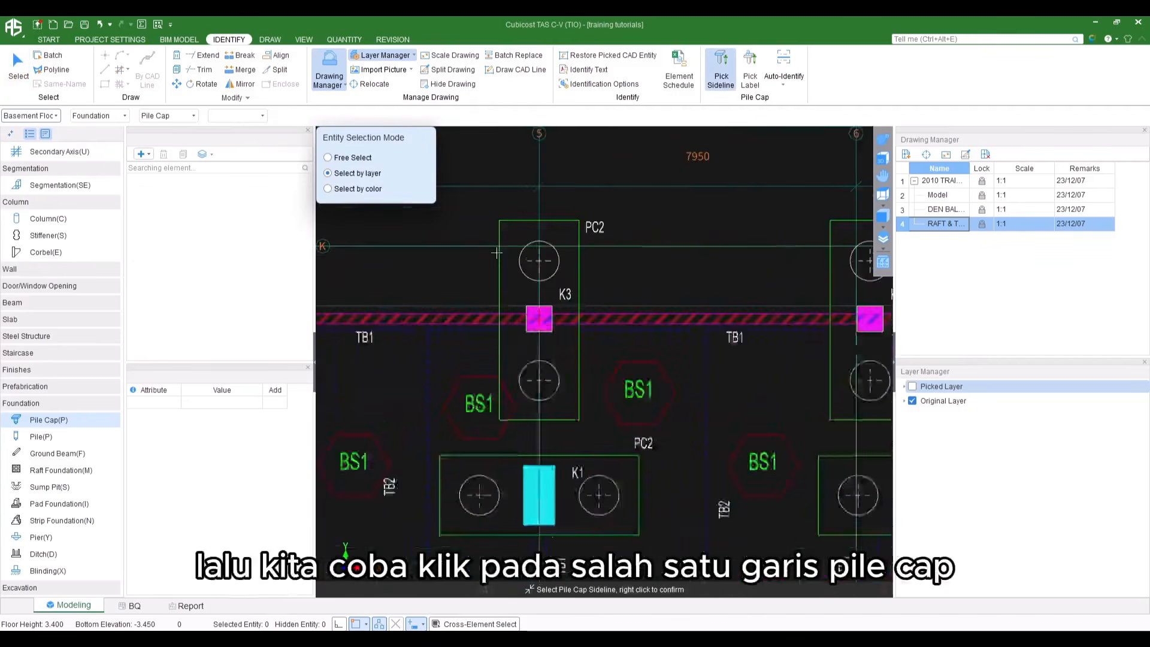
{"action": "left_click", "coordinate": [503, 239]}
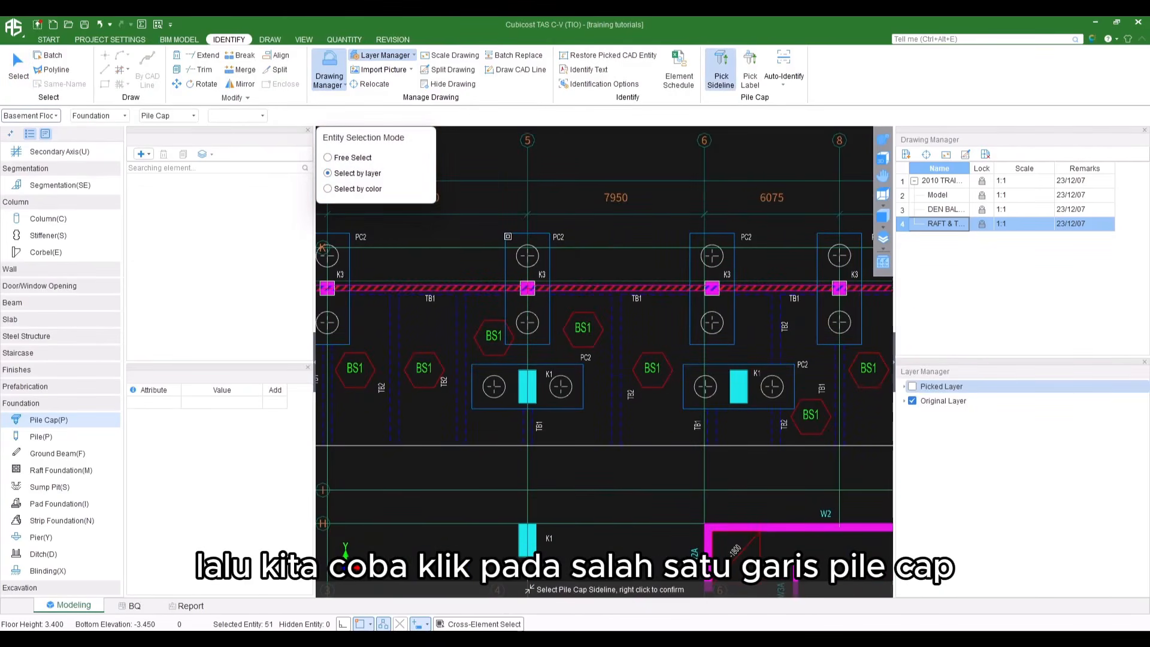
{"action": "scroll", "coordinate": [463, 314], "scroll_direction": "down", "scroll_amount": 4}
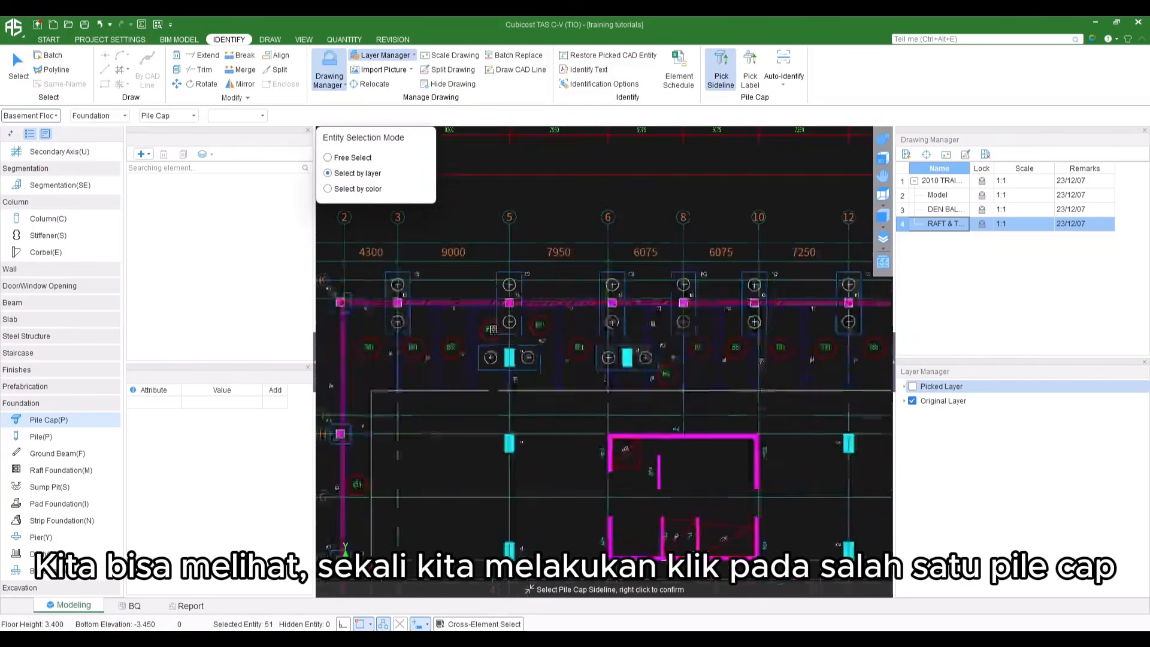
{"action": "scroll", "coordinate": [486, 304], "scroll_direction": "up", "scroll_amount": 4}
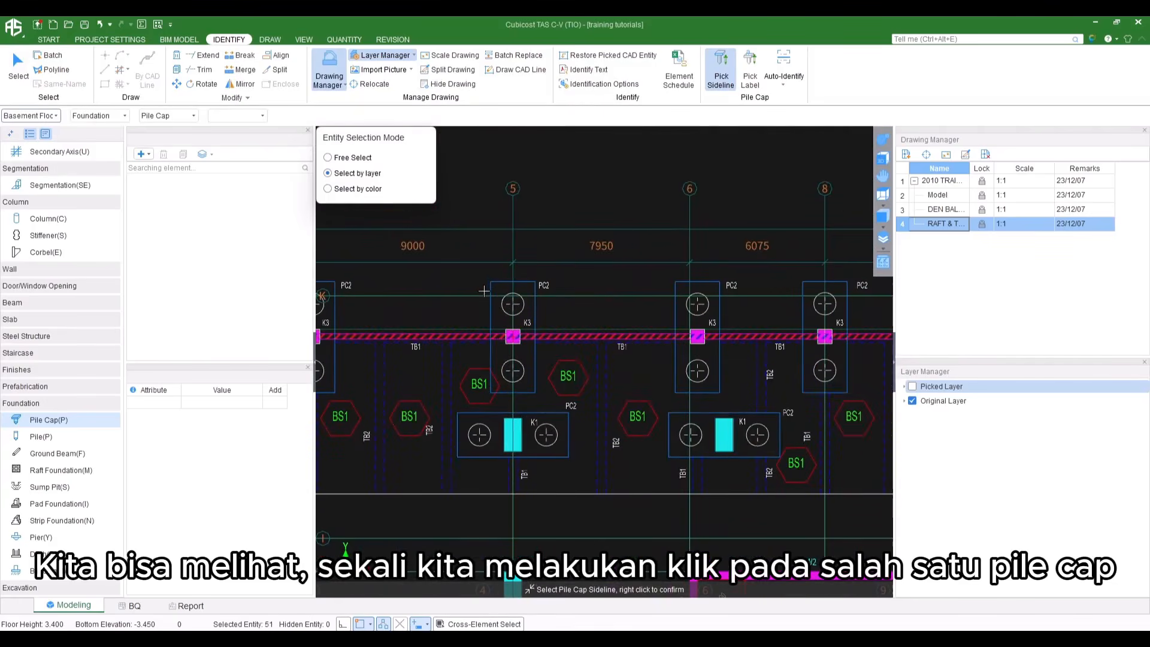
{"action": "scroll", "coordinate": [487, 294], "scroll_direction": "down", "scroll_amount": 5}
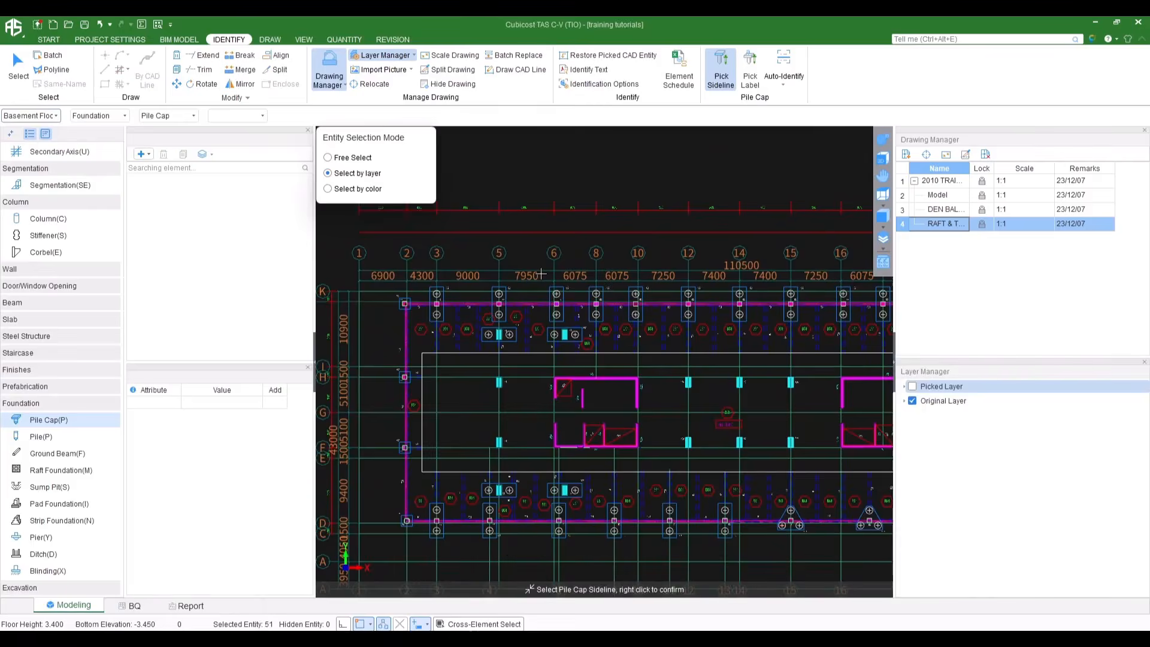
{"action": "right_click", "coordinate": [537, 329]}
{"action": "middle_click_drag", "start_coordinate": [551, 317], "coordinate": [488, 308]}
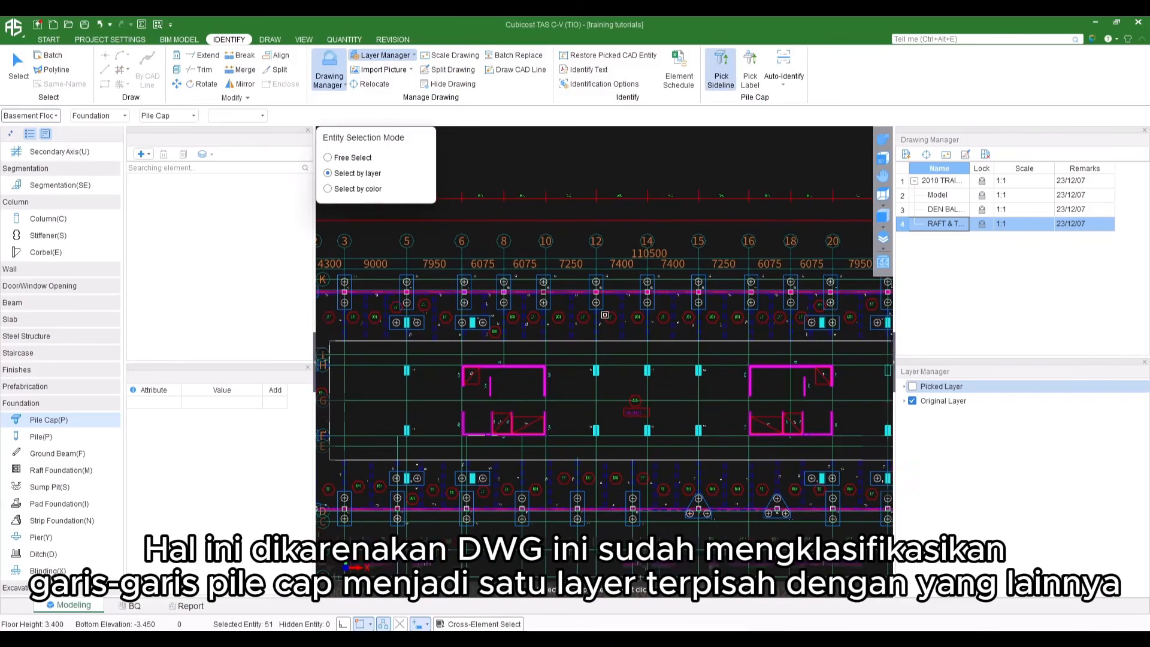
{"action": "scroll", "coordinate": [604, 314], "scroll_direction": "up", "scroll_amount": 5}
{"action": "middle_click_drag", "start_coordinate": [574, 207], "coordinate": [562, 372]}
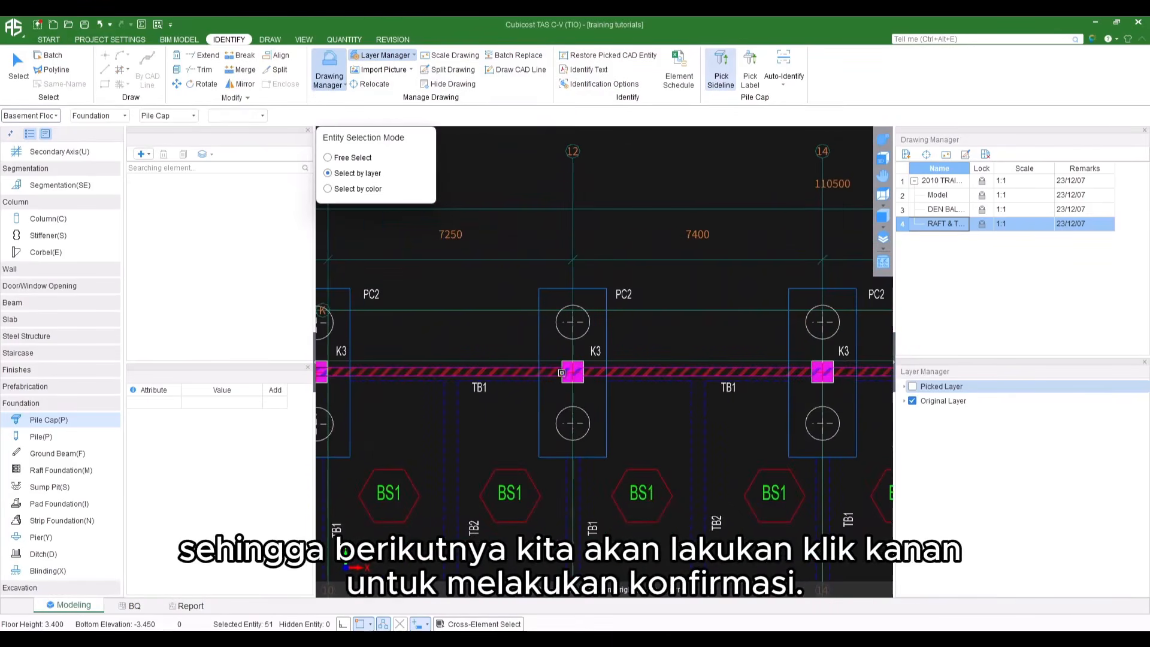
{"action": "right_click", "coordinate": [643, 336]}
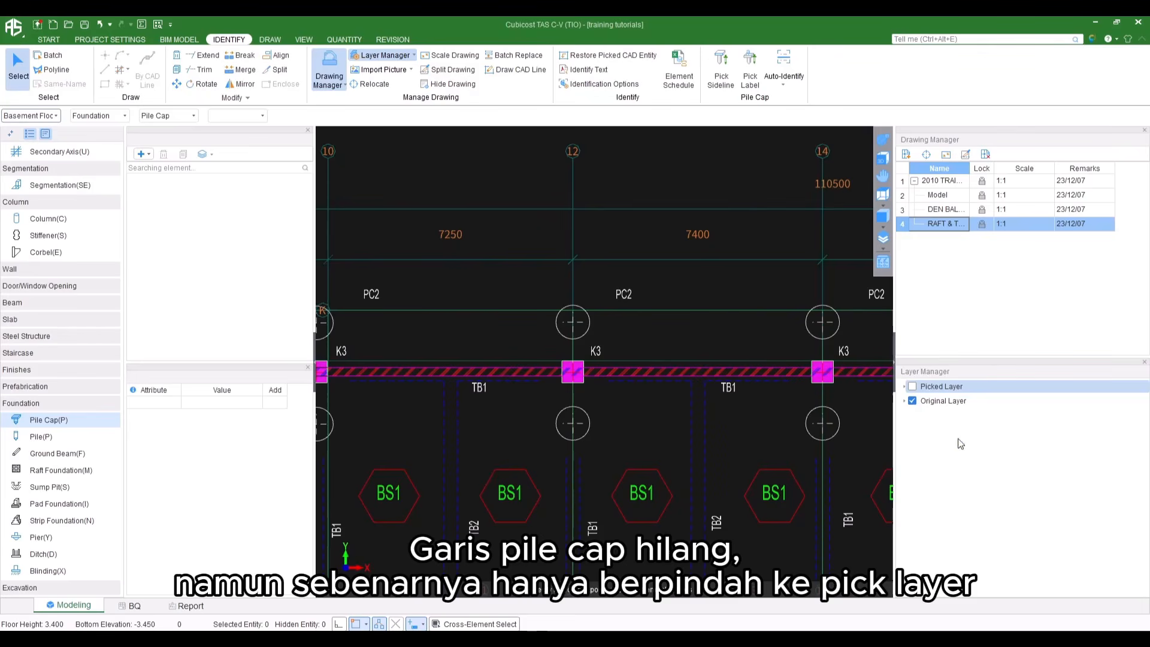
Check the picked pile cap outlines by showing and hiding the Pile Cap Sideline sublayer, and collapse Picked Layer again
{"action": "left_click", "coordinate": [905, 388]}
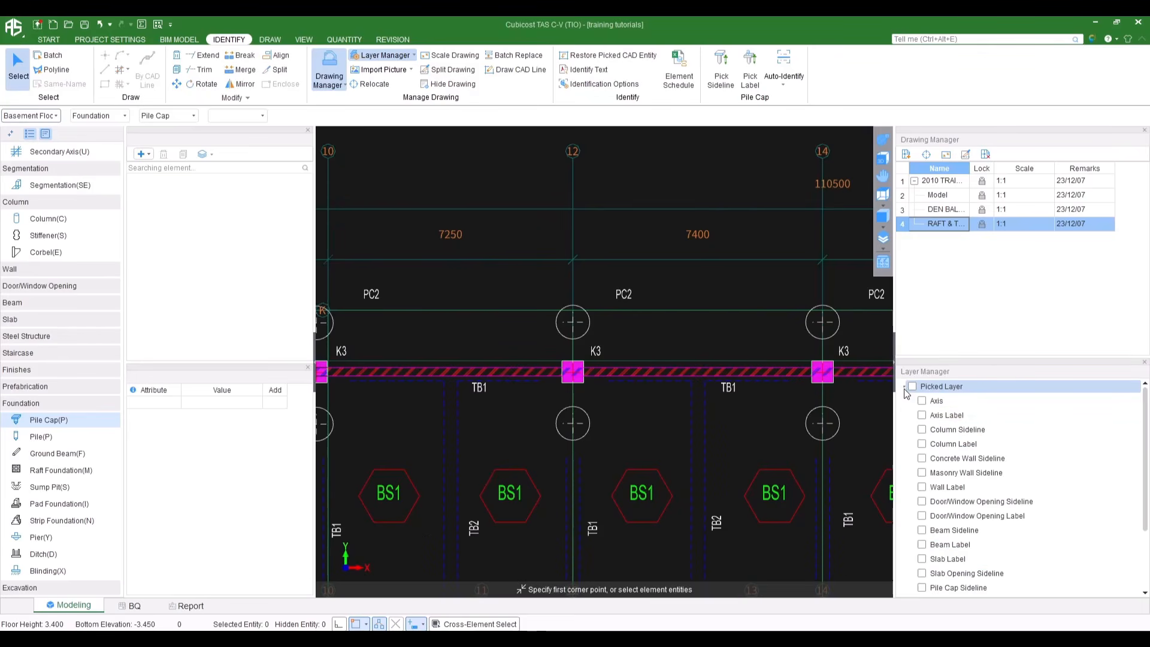
{"action": "scroll", "coordinate": [925, 495], "scroll_direction": "down", "scroll_amount": 2}
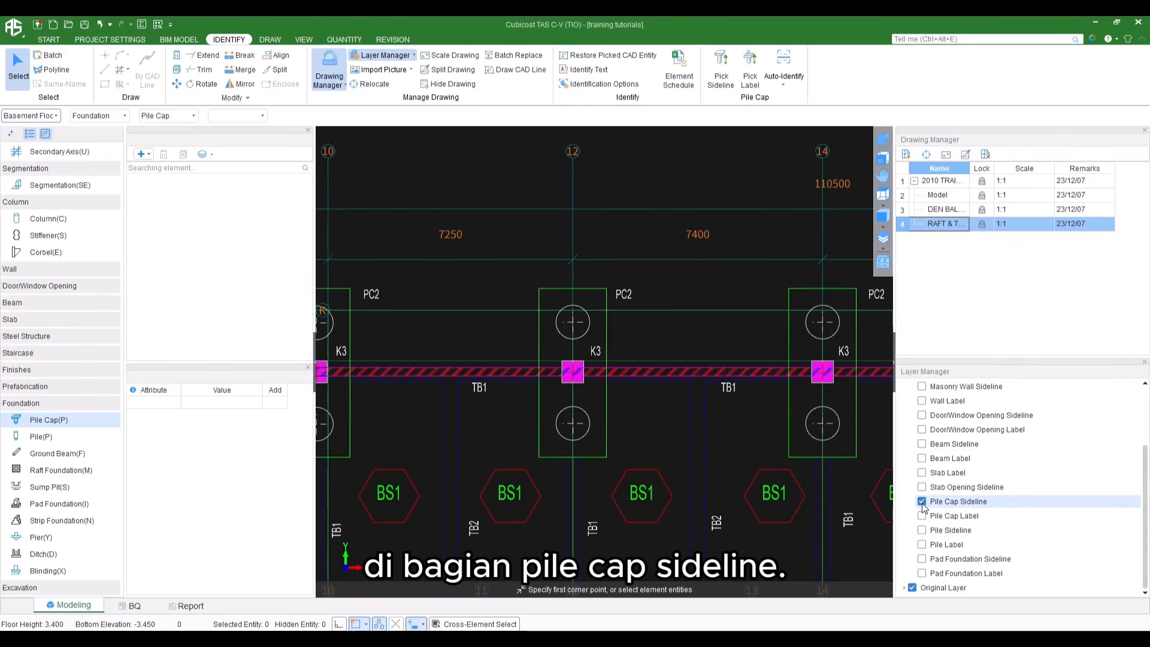
{"action": "scroll", "coordinate": [922, 507], "scroll_direction": "up", "scroll_amount": 2}
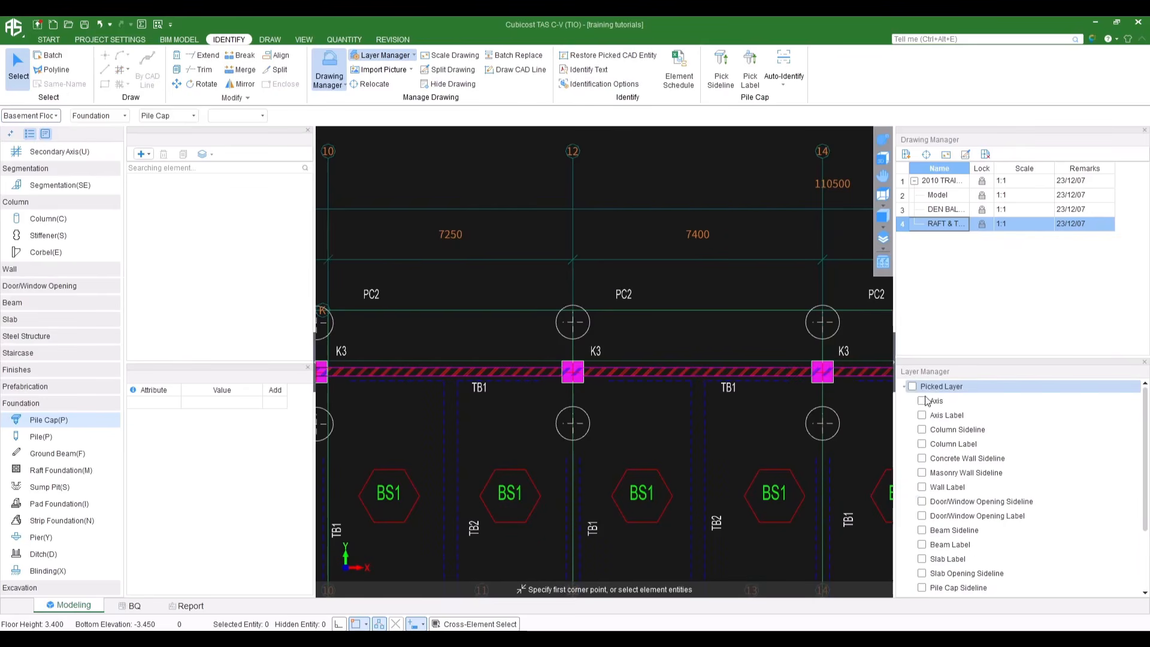
{"action": "left_click", "coordinate": [904, 386]}
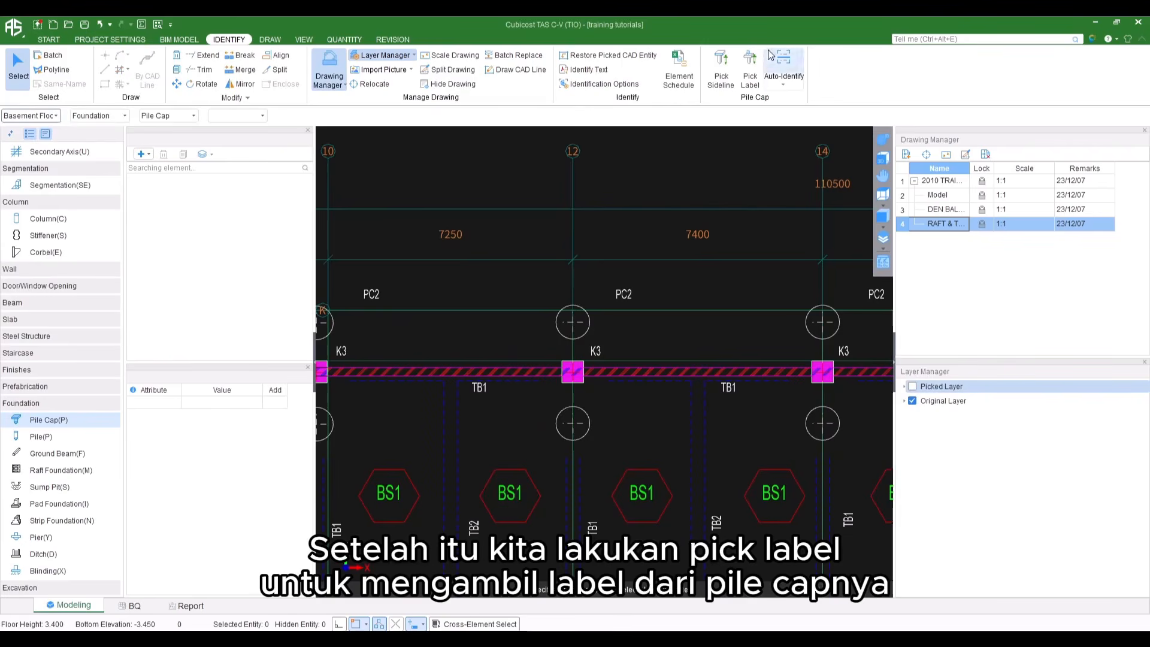
Pick the PC2 text and all other labels on its layer as pile cap labels with Pick Label, and confirm the selection
{"action": "left_click", "coordinate": [749, 67]}
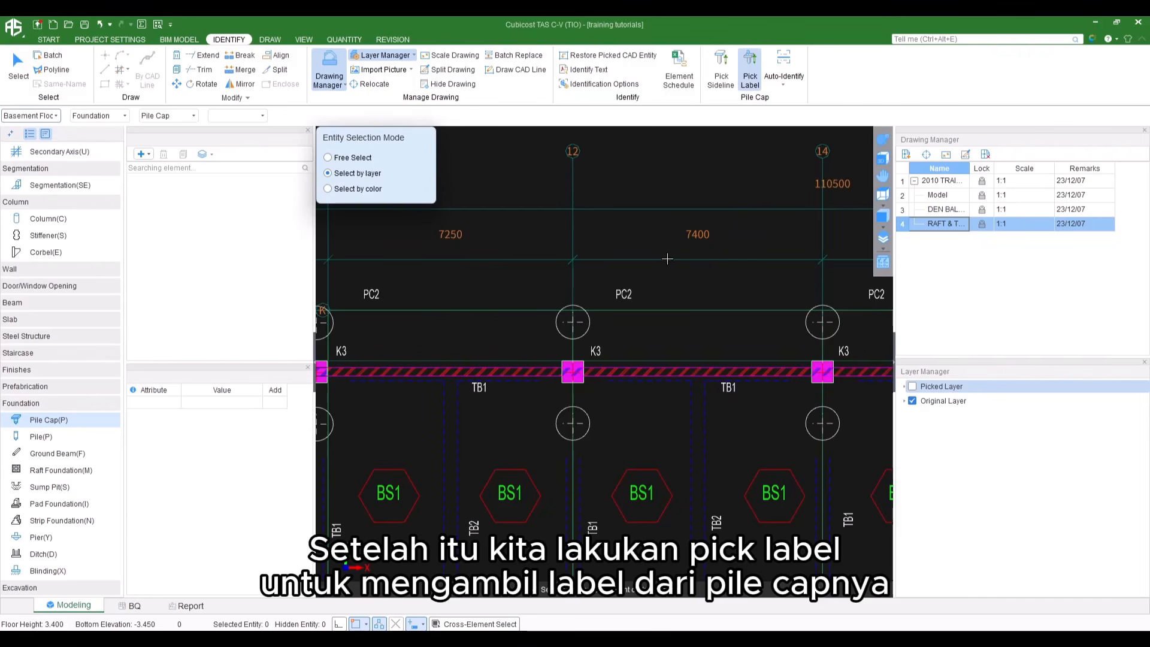
{"action": "scroll", "coordinate": [704, 253], "scroll_direction": "up", "scroll_amount": 2}
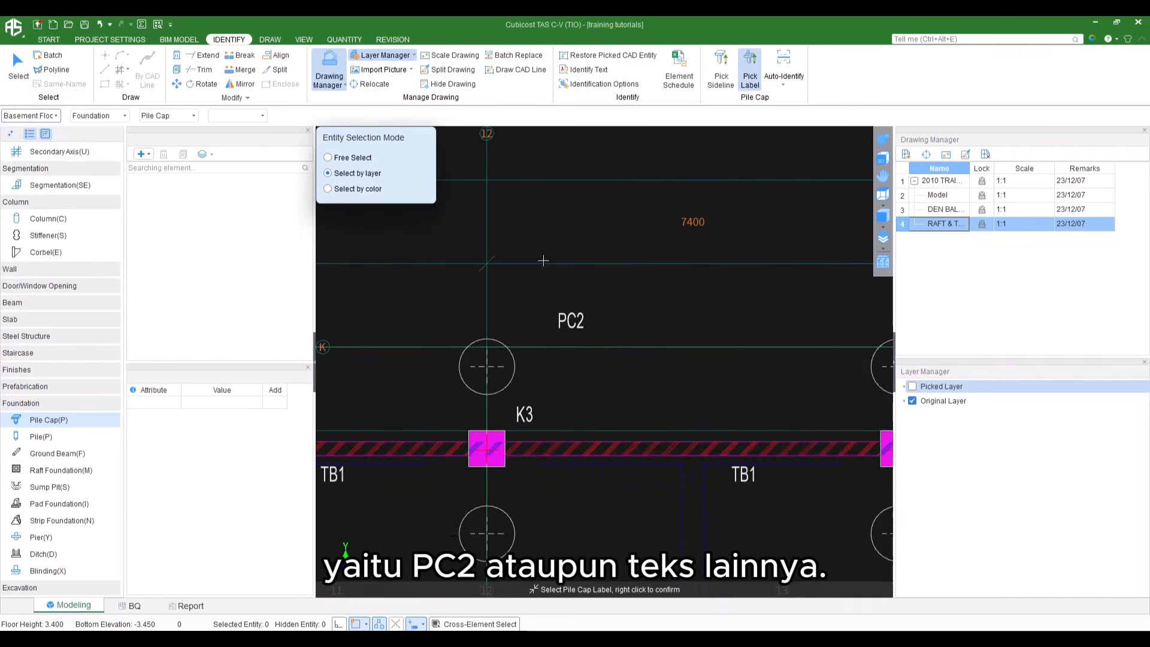
{"action": "scroll", "coordinate": [565, 309], "scroll_direction": "down", "scroll_amount": 5}
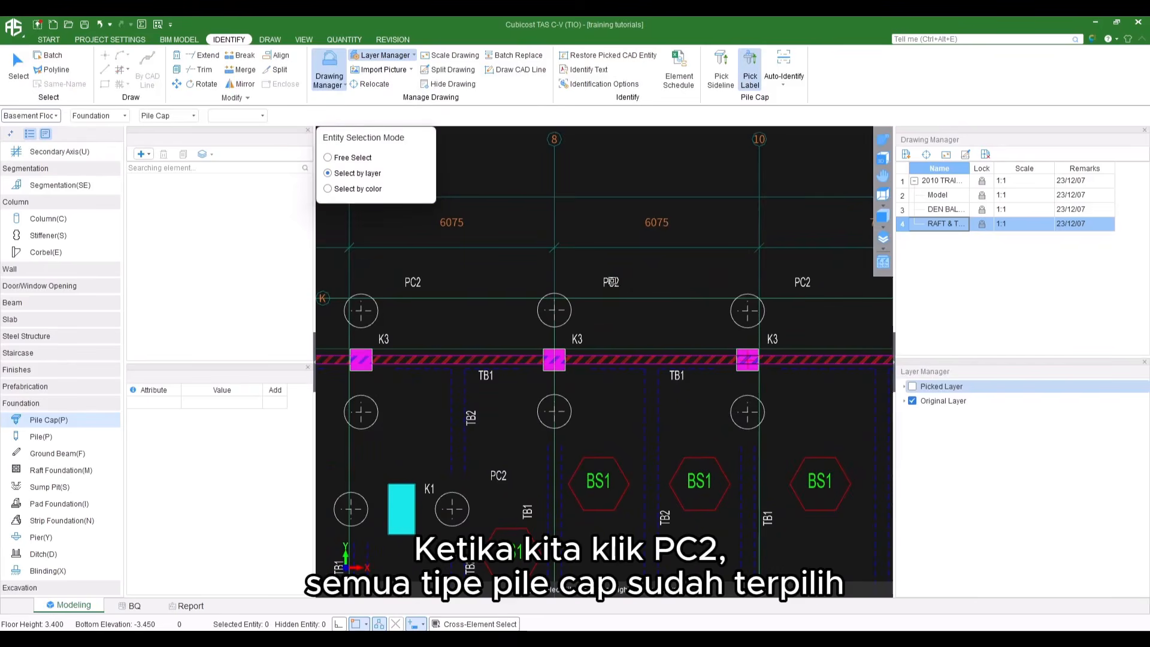
{"action": "left_click", "coordinate": [611, 282]}
{"action": "middle_click_drag", "start_coordinate": [456, 308], "coordinate": [660, 272]}
{"action": "middle_click_drag", "start_coordinate": [453, 272], "coordinate": [703, 310]}
{"action": "middle_click_drag", "start_coordinate": [411, 324], "coordinate": [716, 331]}
{"action": "left_click", "coordinate": [749, 76]}
{"action": "middle_click_drag", "start_coordinate": [509, 333], "coordinate": [625, 252]}
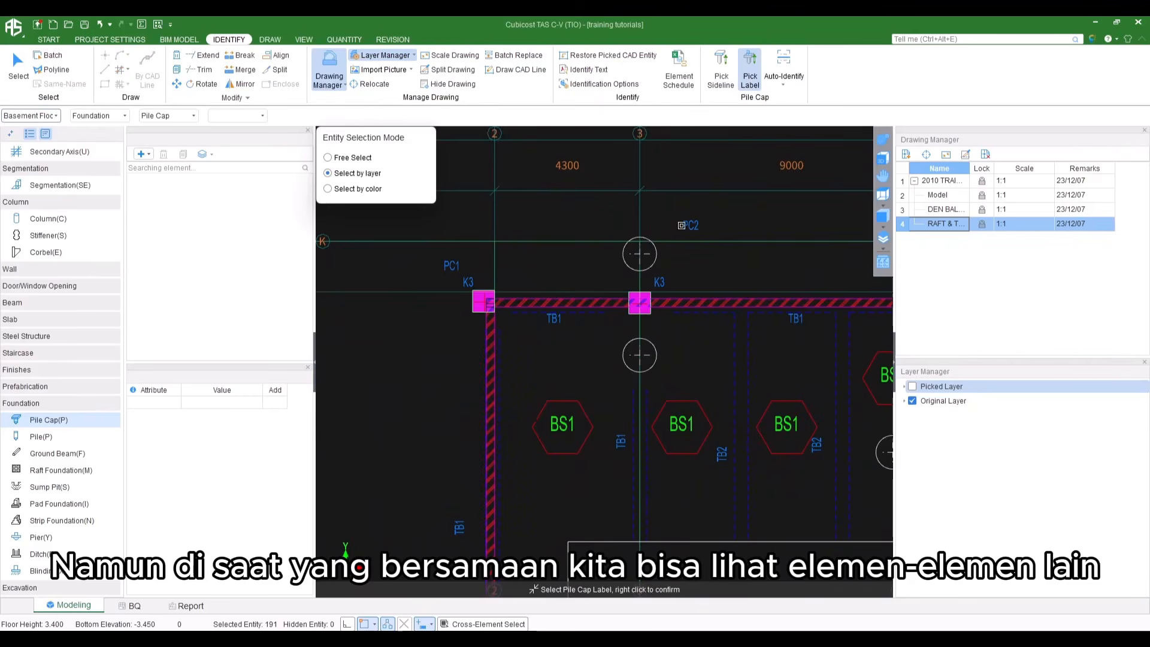
{"action": "scroll", "coordinate": [548, 306], "scroll_direction": "up", "scroll_amount": 2}
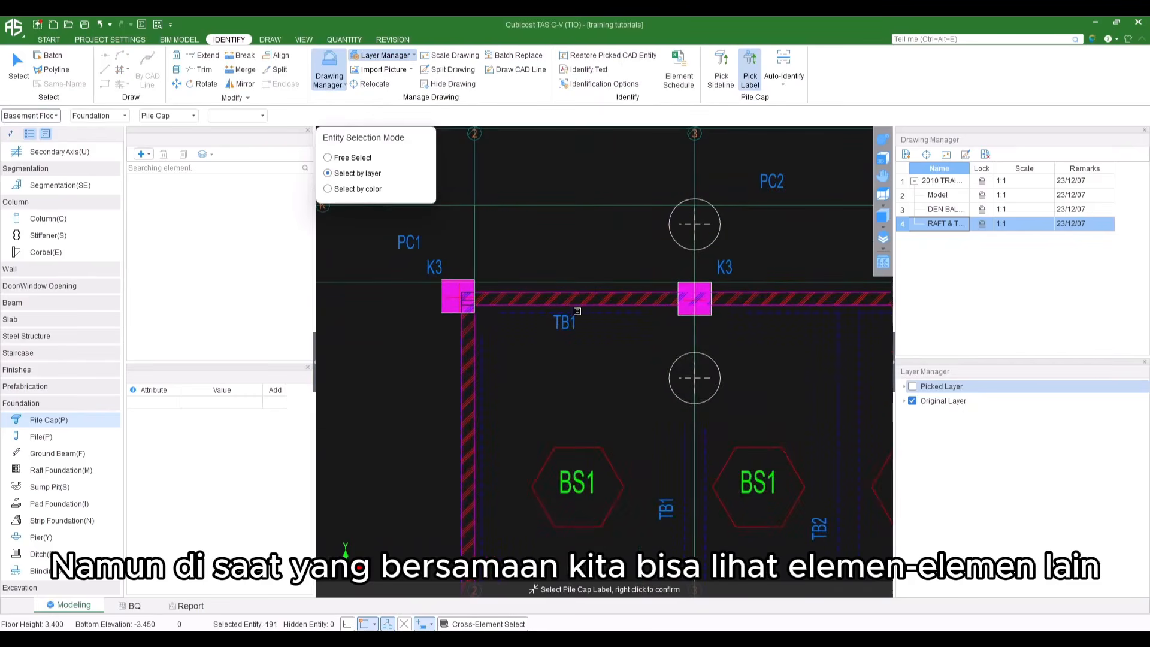
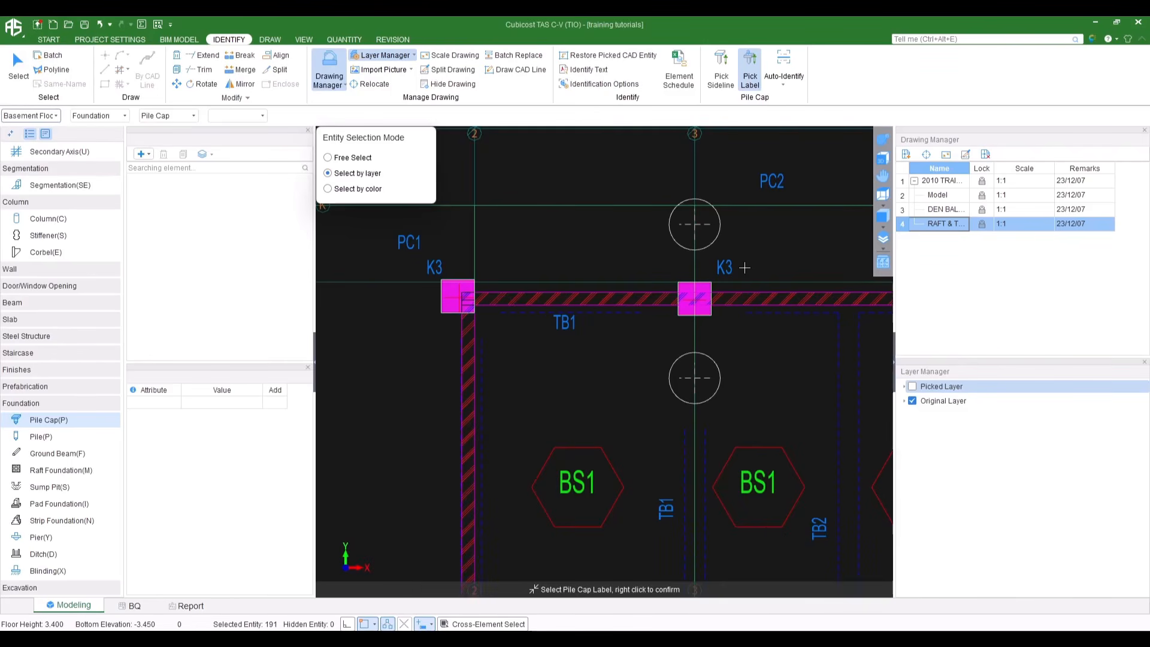
{"action": "scroll", "coordinate": [748, 249], "scroll_direction": "down", "scroll_amount": 1}
{"action": "right_click", "coordinate": [765, 239]}
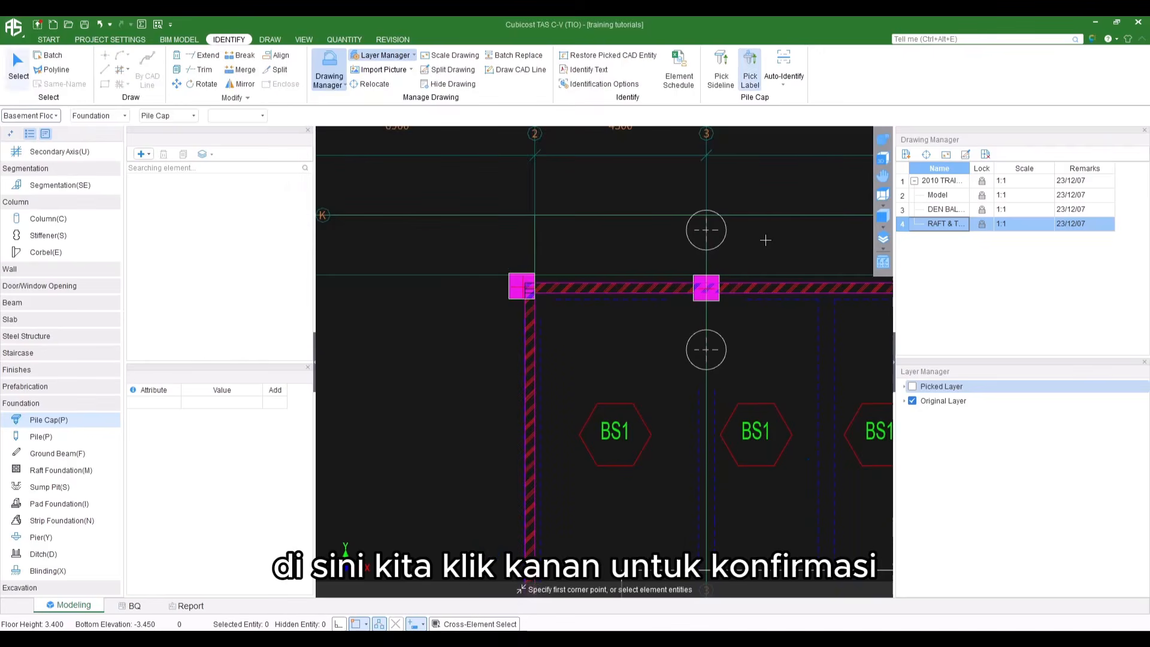
Auto-identify the pile caps from the picked sidelines and labels, dismiss the completion prompt, and check the pile caps on the plan
{"action": "left_click", "coordinate": [780, 59]}
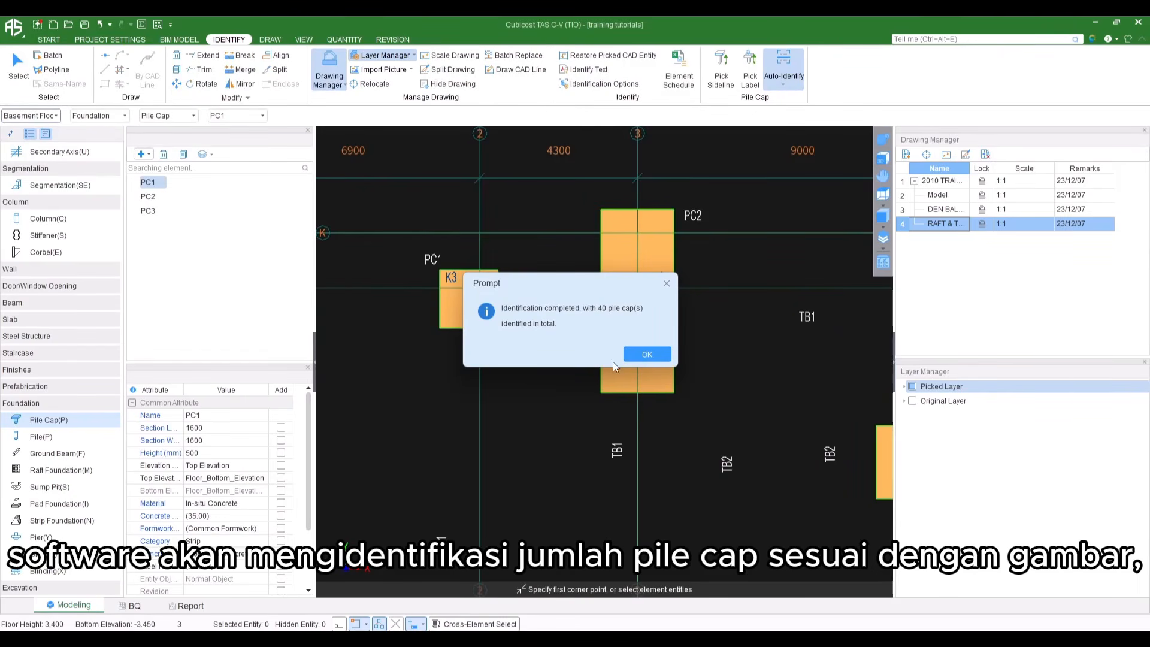
{"action": "left_click", "coordinate": [657, 354]}
{"action": "scroll", "coordinate": [479, 311], "scroll_direction": "down", "scroll_amount": 5}
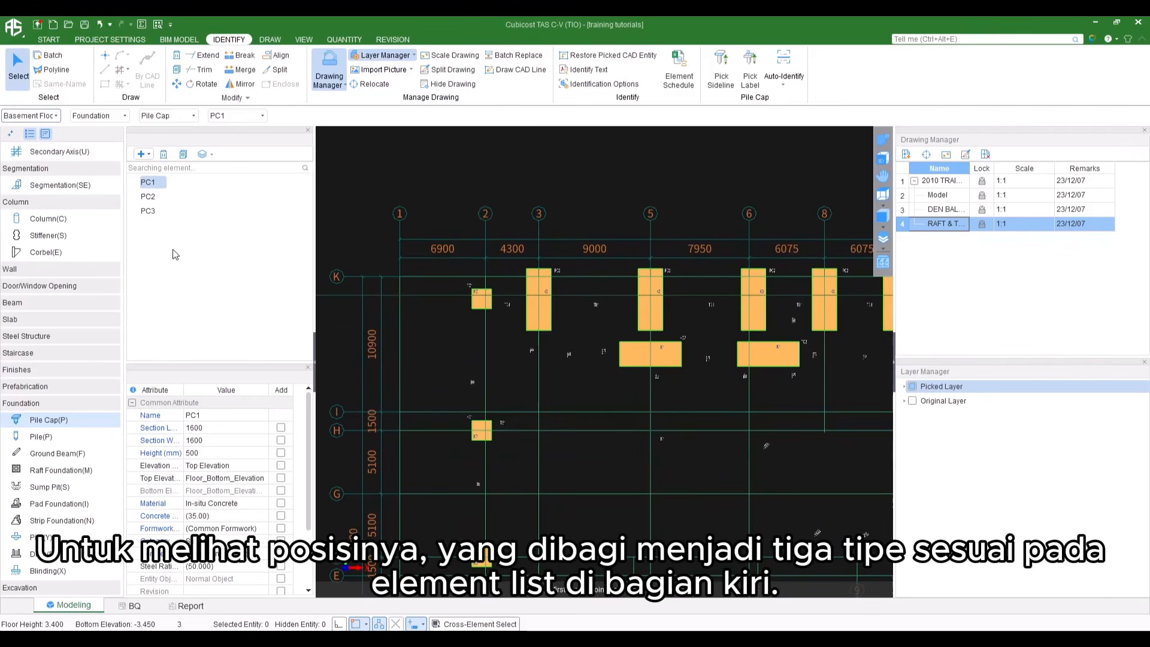
{"action": "scroll", "coordinate": [452, 228], "scroll_direction": "down", "scroll_amount": 2}
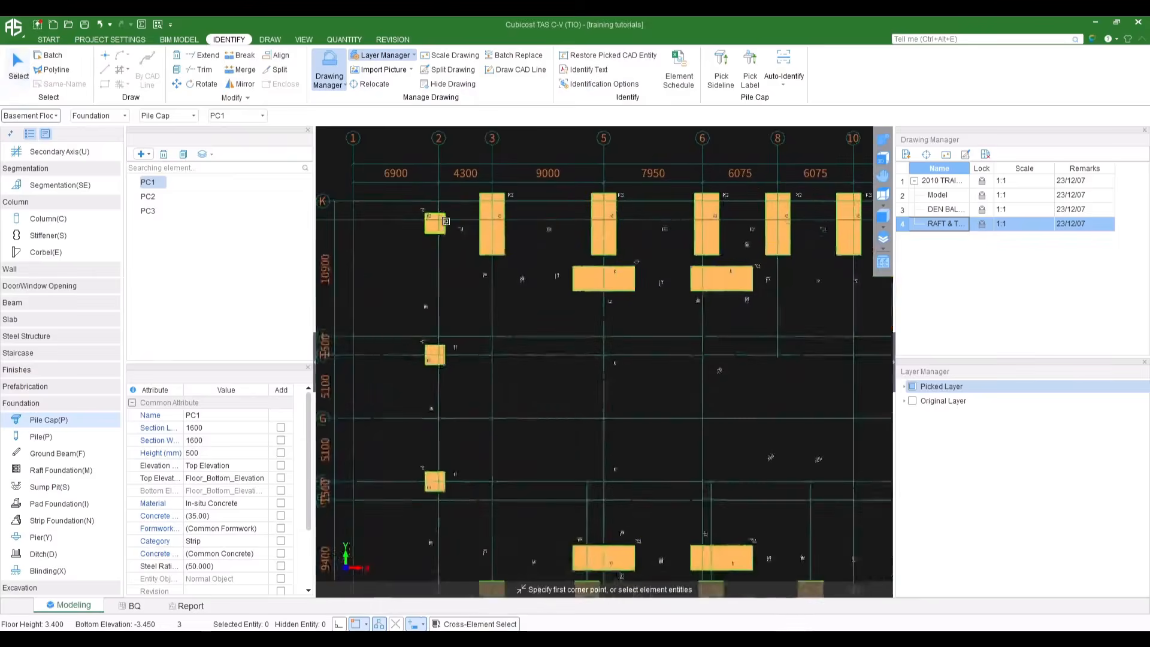
{"action": "scroll", "coordinate": [457, 232], "scroll_direction": "down", "scroll_amount": 2}
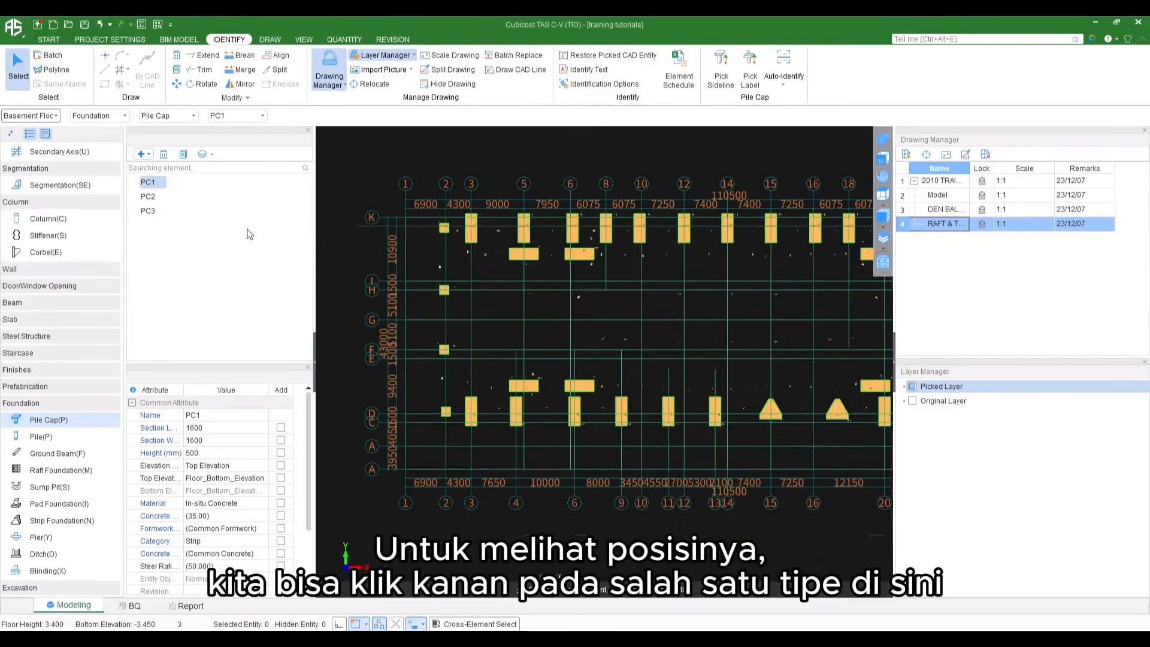
Locate all PC2 pile caps on the plan with Quick Find Entity, and leave the pile cap placement command
{"action": "right_click", "coordinate": [159, 198]}
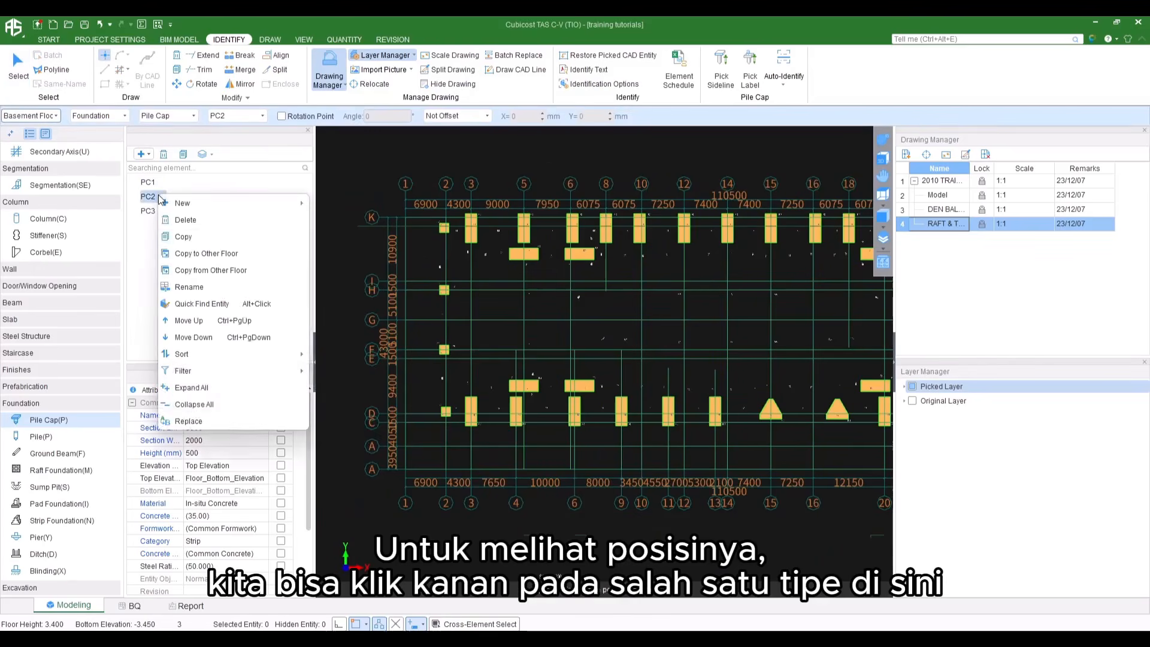
{"action": "left_click", "coordinate": [202, 303]}
{"action": "middle_click_drag", "start_coordinate": [672, 330], "coordinate": [593, 330]}
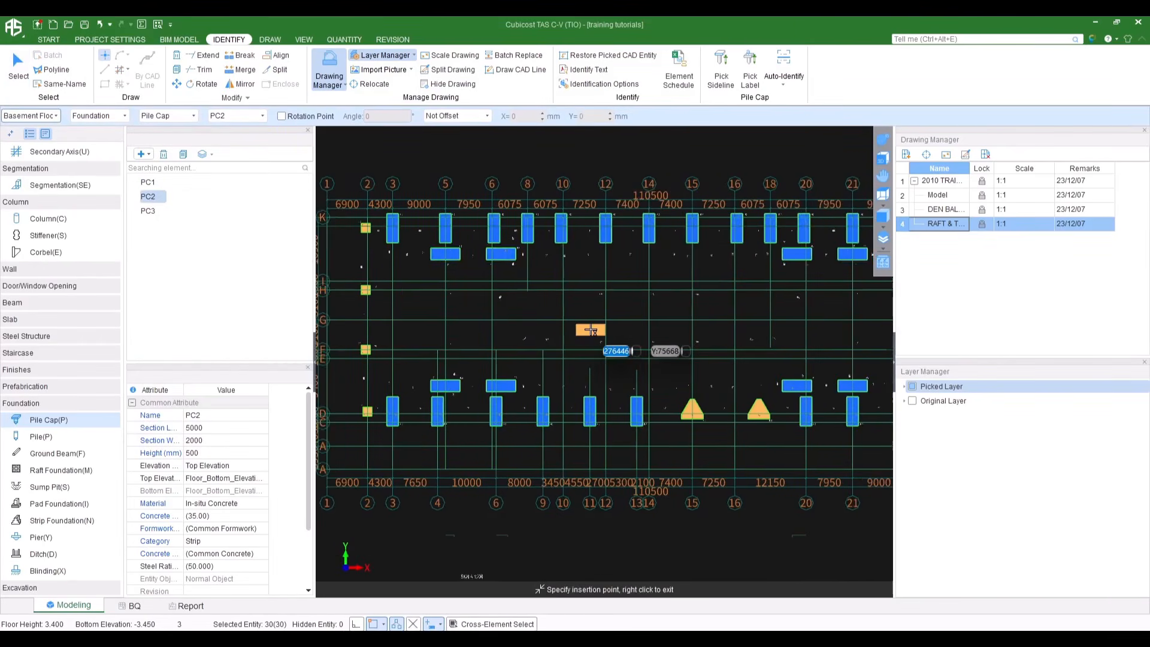
{"action": "scroll", "coordinate": [593, 330], "scroll_direction": "down", "scroll_amount": 1}
{"action": "scroll", "coordinate": [640, 296], "scroll_direction": "down", "scroll_amount": 1}
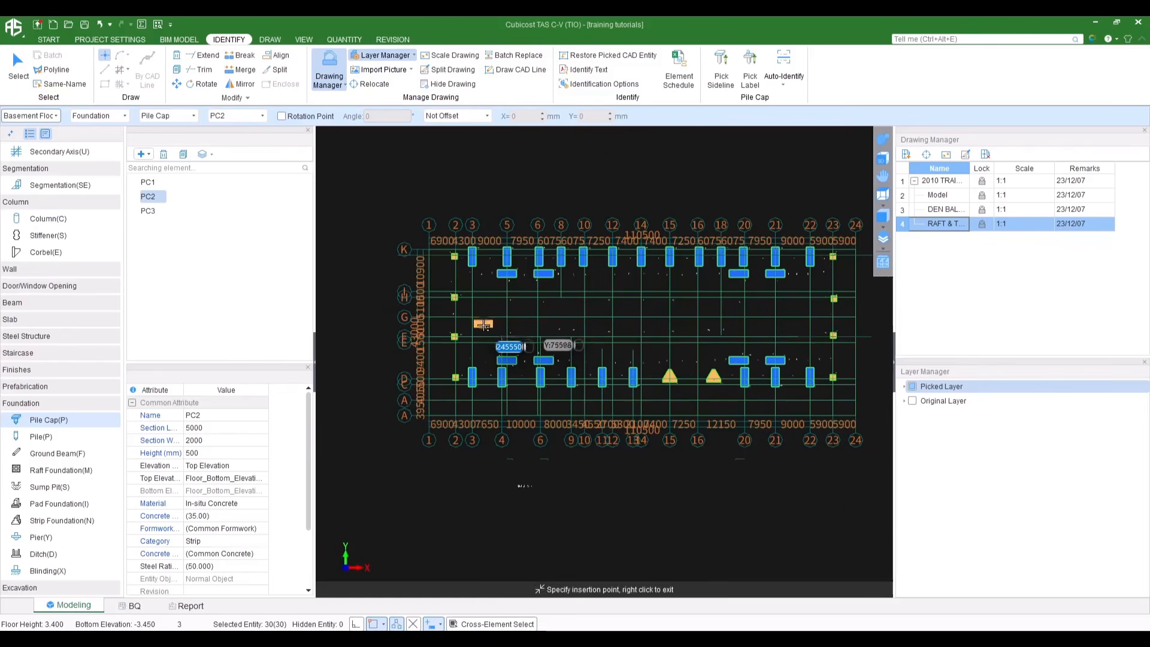
{"action": "scroll", "coordinate": [470, 326], "scroll_direction": "up", "scroll_amount": 2}
{"action": "middle_click_drag", "start_coordinate": [524, 332], "coordinate": [504, 497]}
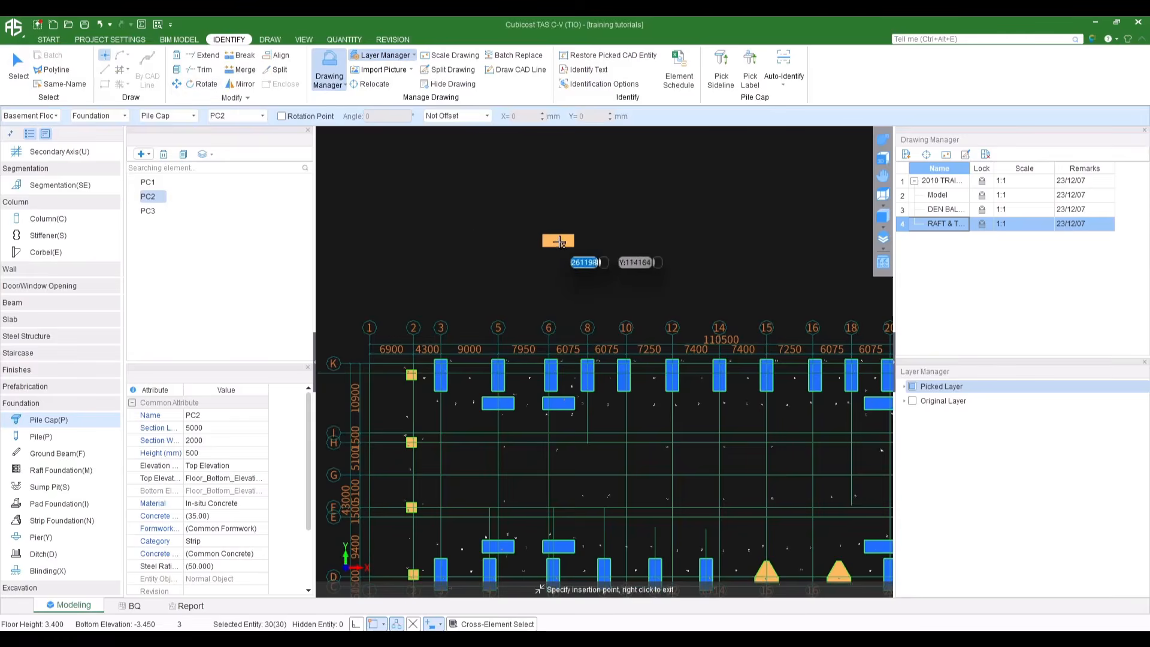
{"action": "right_click", "coordinate": [598, 269]}
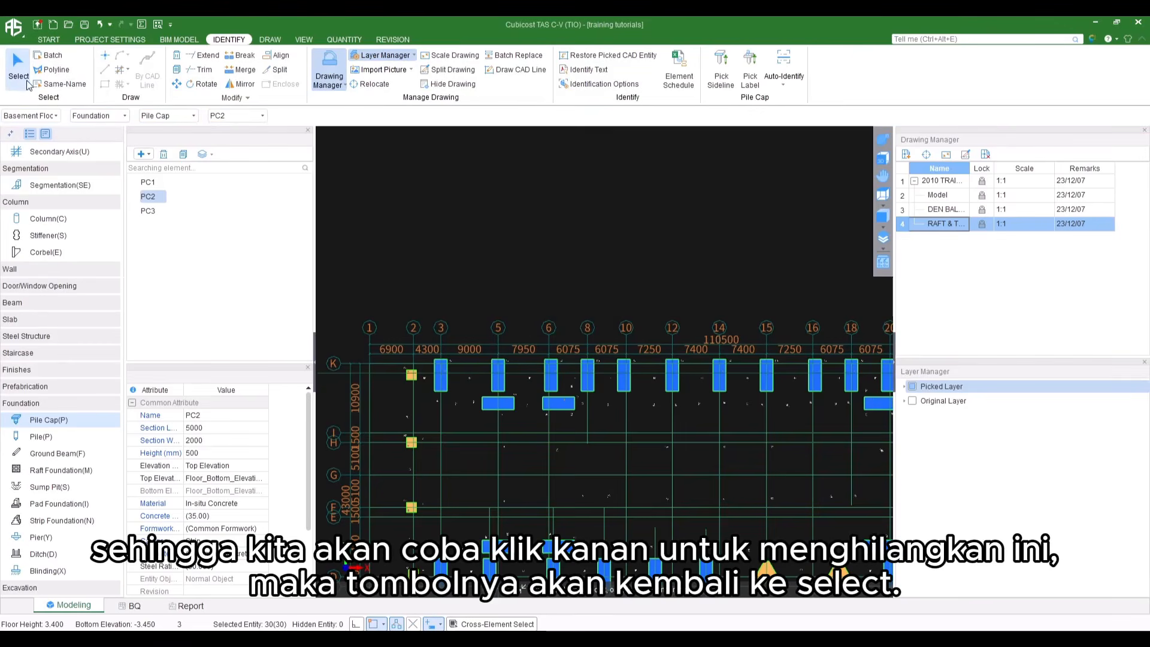
Clear the PC2 pile cap selection and view the whole pile cap layout on the plan
{"action": "left_click", "coordinate": [26, 84]}
{"action": "scroll", "coordinate": [600, 321], "scroll_direction": "down", "scroll_amount": 2}
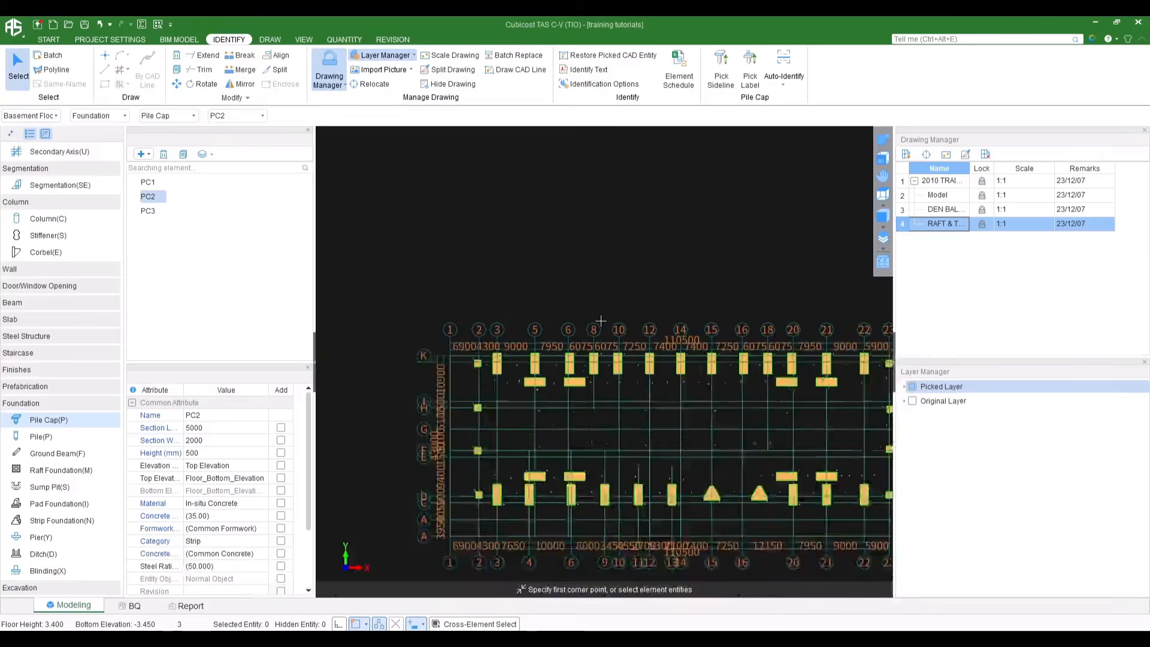
{"action": "scroll", "coordinate": [600, 321], "scroll_direction": "down", "scroll_amount": 1}
{"action": "mouse_move", "coordinate": [600, 322]}
{"action": "middle_mouse_down"}
{"action": "mouse_move", "coordinate": [480, 303]}
{"action": "mouse_move", "coordinate": [513, 257]}
{"action": "mouse_move", "coordinate": [537, 264]}
{"action": "middle_mouse_up"}
{"action": "scroll", "coordinate": [525, 268], "scroll_direction": "up", "scroll_amount": 1}
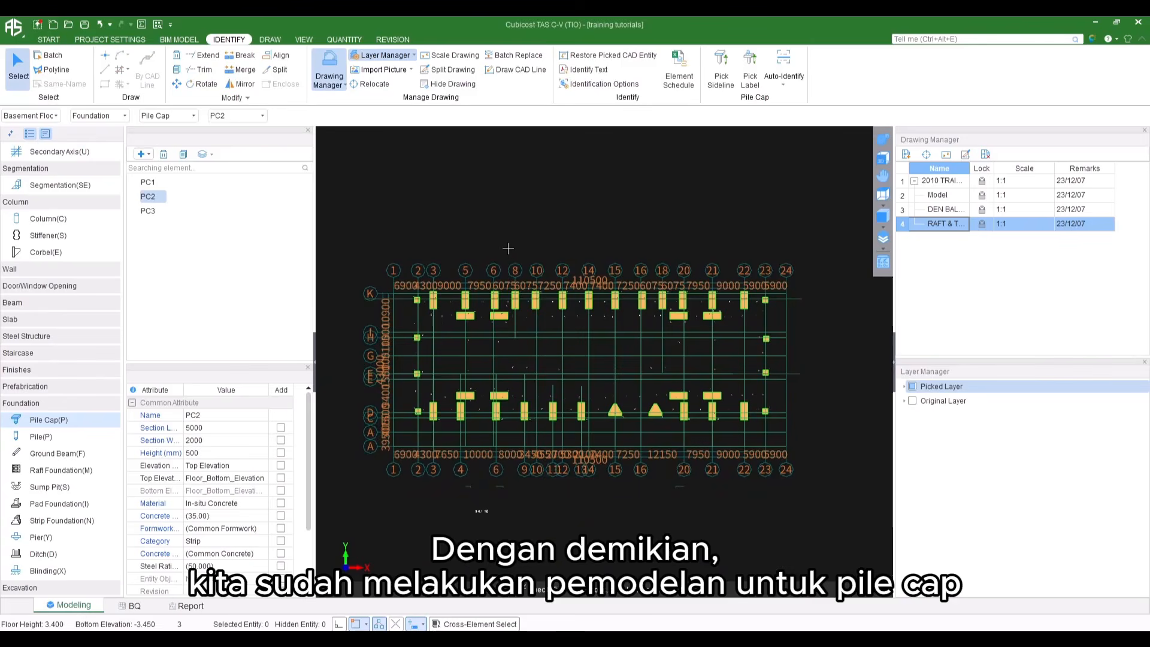
{"action": "scroll", "coordinate": [507, 248], "scroll_direction": "up", "scroll_amount": 1}
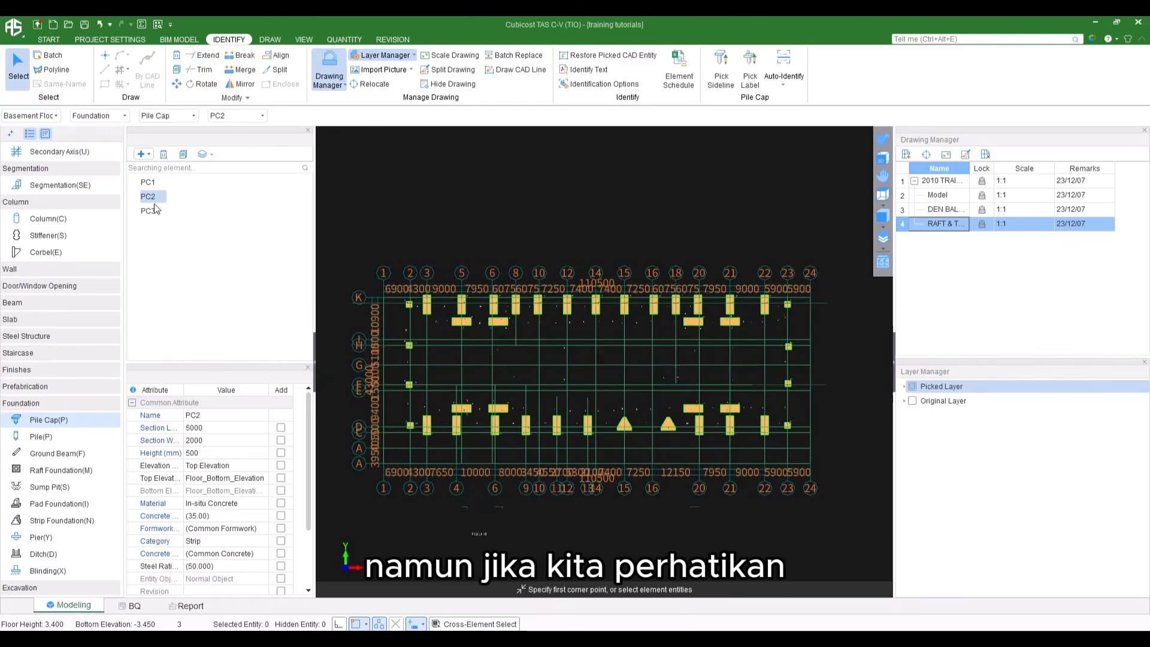
Compare the height and section attributes of the PC1 and PC3 pile caps, and leave the placement command
{"action": "left_click", "coordinate": [151, 181]}
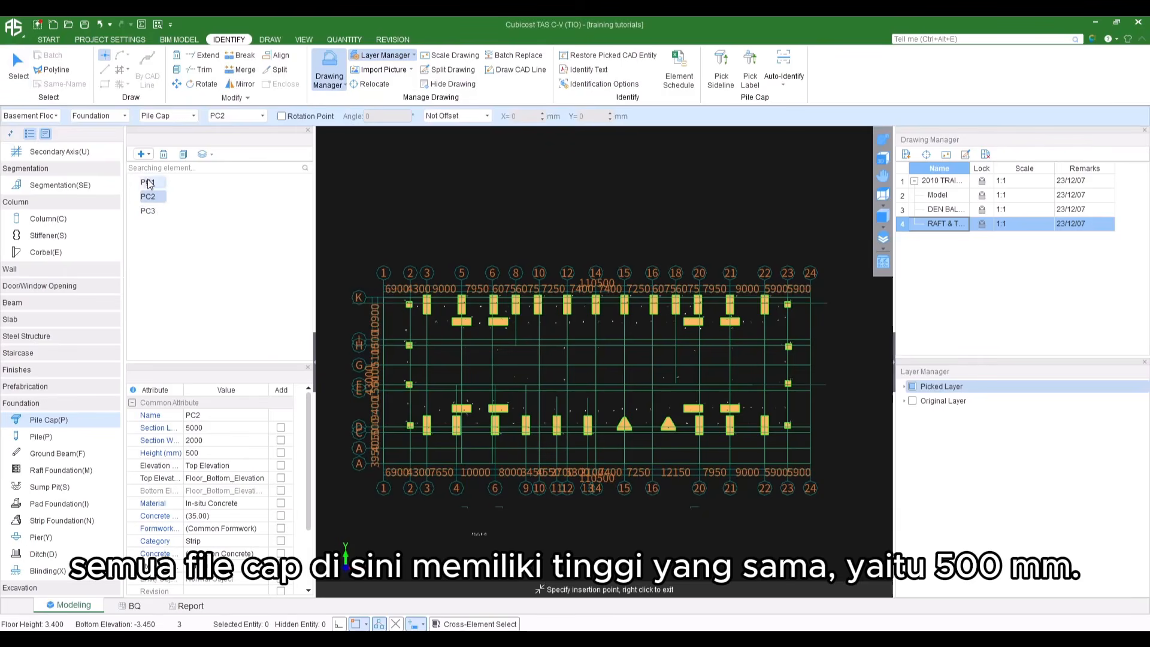
{"action": "left_click", "coordinate": [150, 211]}
{"action": "left_click", "coordinate": [150, 182]}
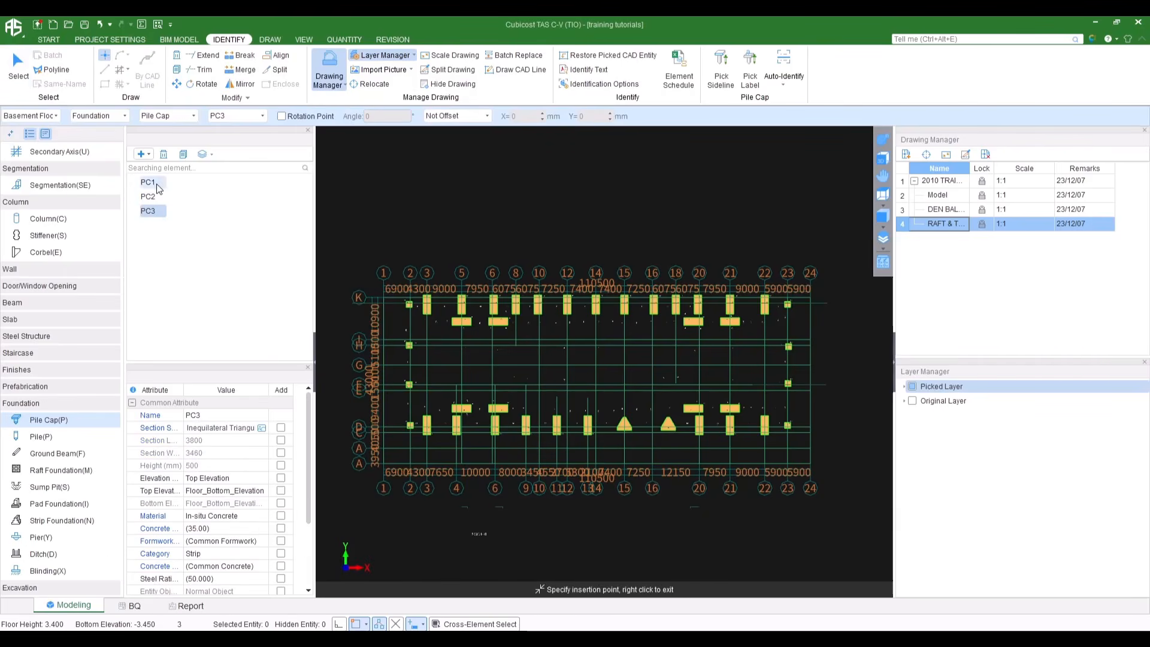
{"action": "scroll", "coordinate": [433, 334], "scroll_direction": "up", "scroll_amount": 5}
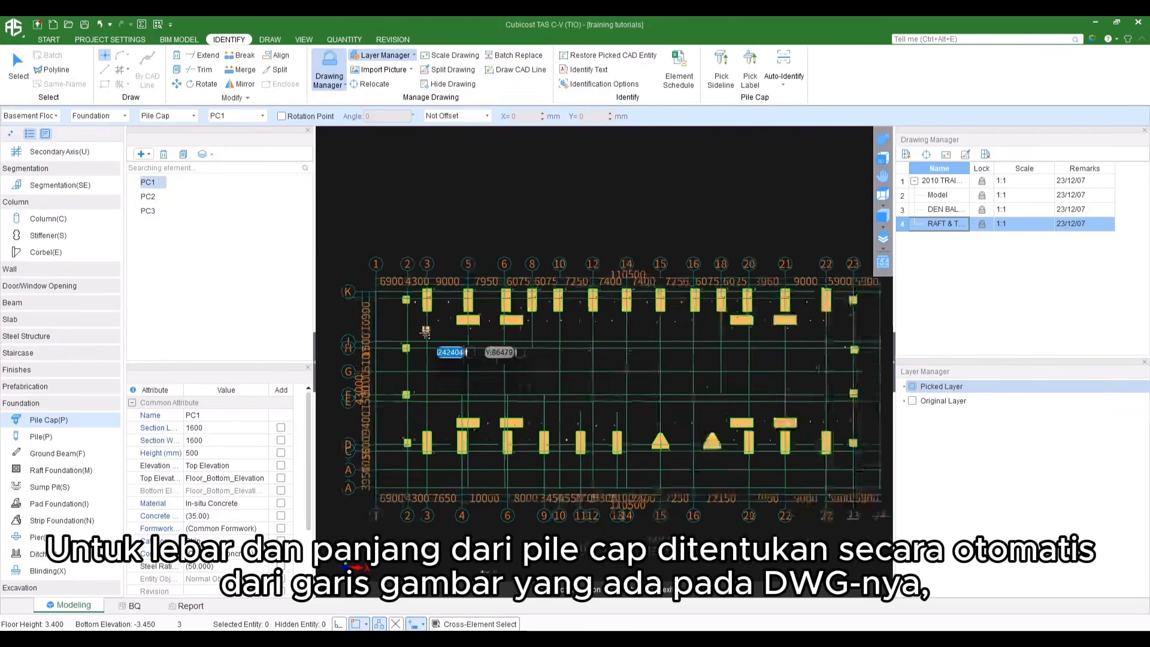
{"action": "right_click", "coordinate": [433, 333]}
{"action": "middle_click_drag", "start_coordinate": [457, 306], "coordinate": [488, 333]}
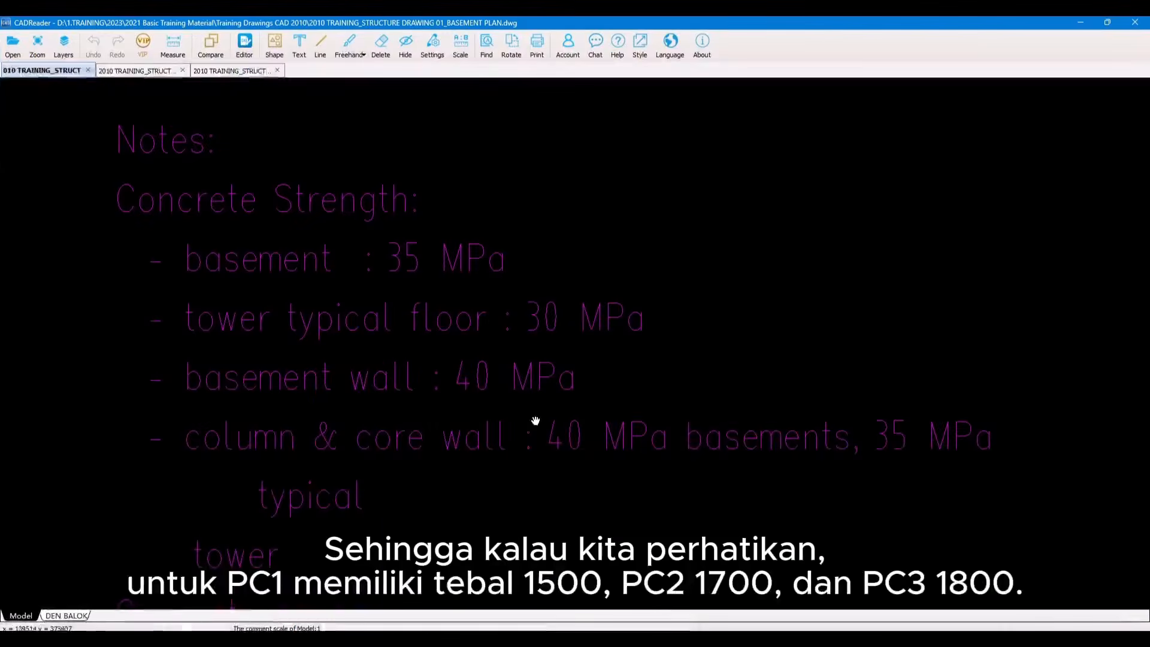
Switch to the basement plan drawing in CADReader and read the pile cap thicknesses from the section details
{"action": "scroll", "coordinate": [537, 418], "scroll_direction": "down", "scroll_amount": 5}
{"action": "scroll", "coordinate": [382, 367], "scroll_direction": "up", "scroll_amount": 6}
{"action": "scroll", "coordinate": [348, 213], "scroll_direction": "up", "scroll_amount": 3}
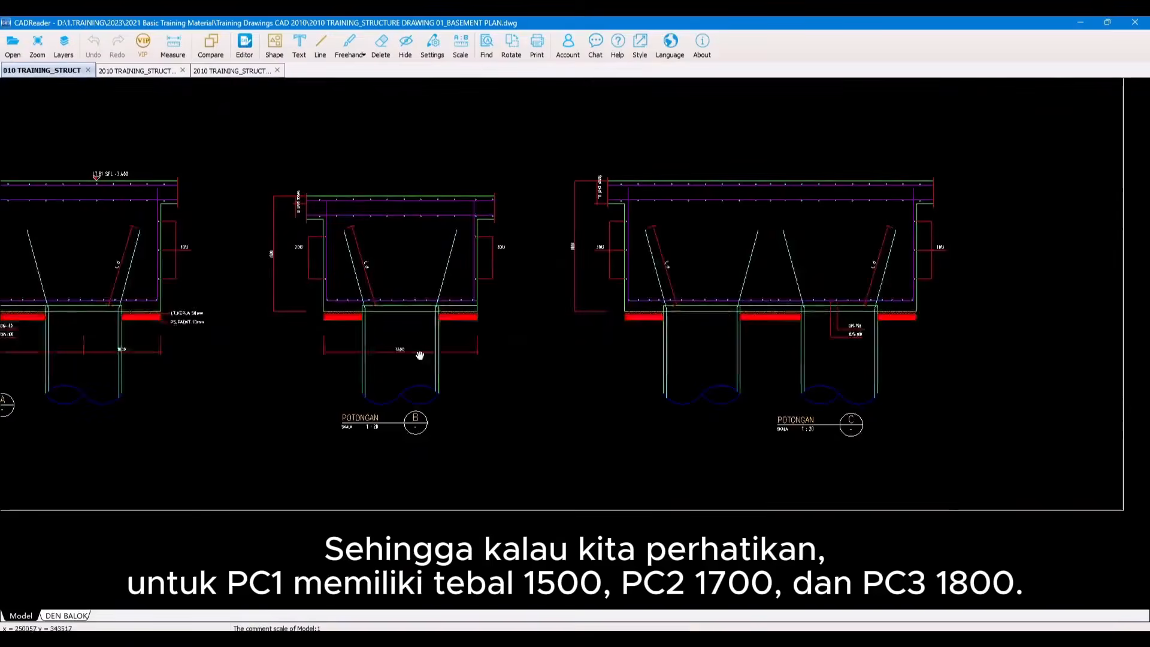
{"action": "scroll", "coordinate": [256, 209], "scroll_direction": "up", "scroll_amount": 3}
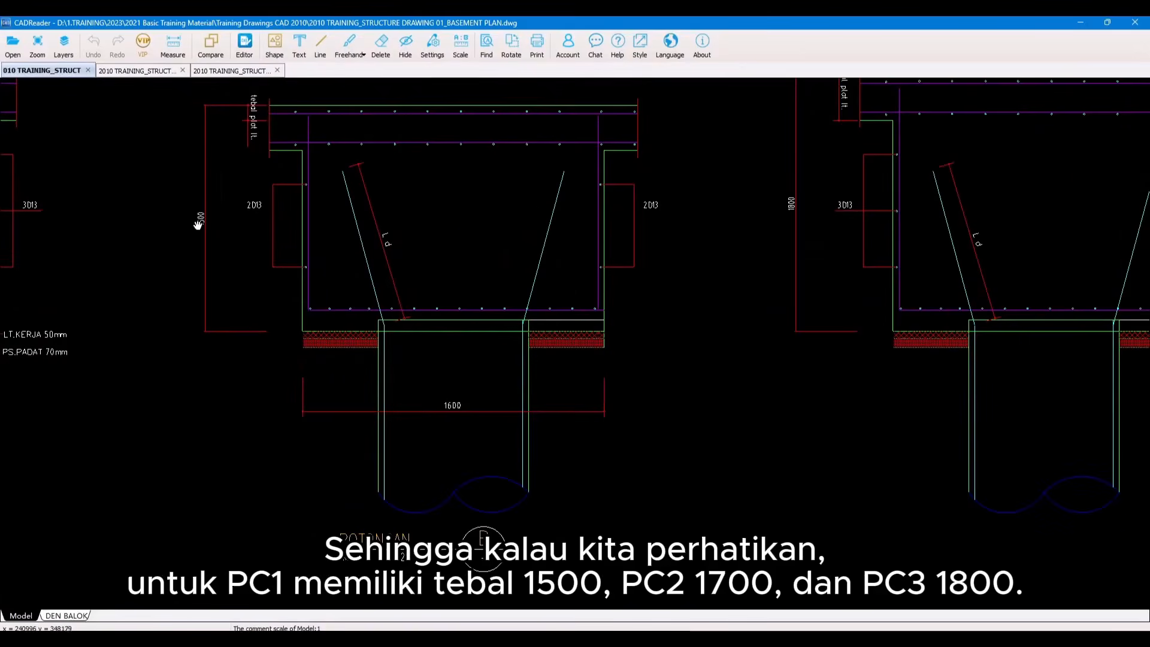
{"action": "mouse_move", "coordinate": [339, 259]}
{"action": "left_mouse_down"}
{"action": "mouse_move", "coordinate": [784, 356]}
{"action": "mouse_move", "coordinate": [1019, 363]}
{"action": "left_mouse_up"}
{"action": "mouse_move", "coordinate": [143, 336]}
{"action": "left_mouse_down"}
{"action": "mouse_move", "coordinate": [728, 285]}
{"action": "mouse_move", "coordinate": [195, 298]}
{"action": "left_mouse_up"}
{"action": "scroll", "coordinate": [345, 262], "scroll_direction": "up", "scroll_amount": 2}
{"action": "scroll", "coordinate": [453, 245], "scroll_direction": "down", "scroll_amount": 3}
{"action": "scroll", "coordinate": [607, 267], "scroll_direction": "up", "scroll_amount": 3}
{"action": "scroll", "coordinate": [608, 267], "scroll_direction": "up", "scroll_amount": 1}
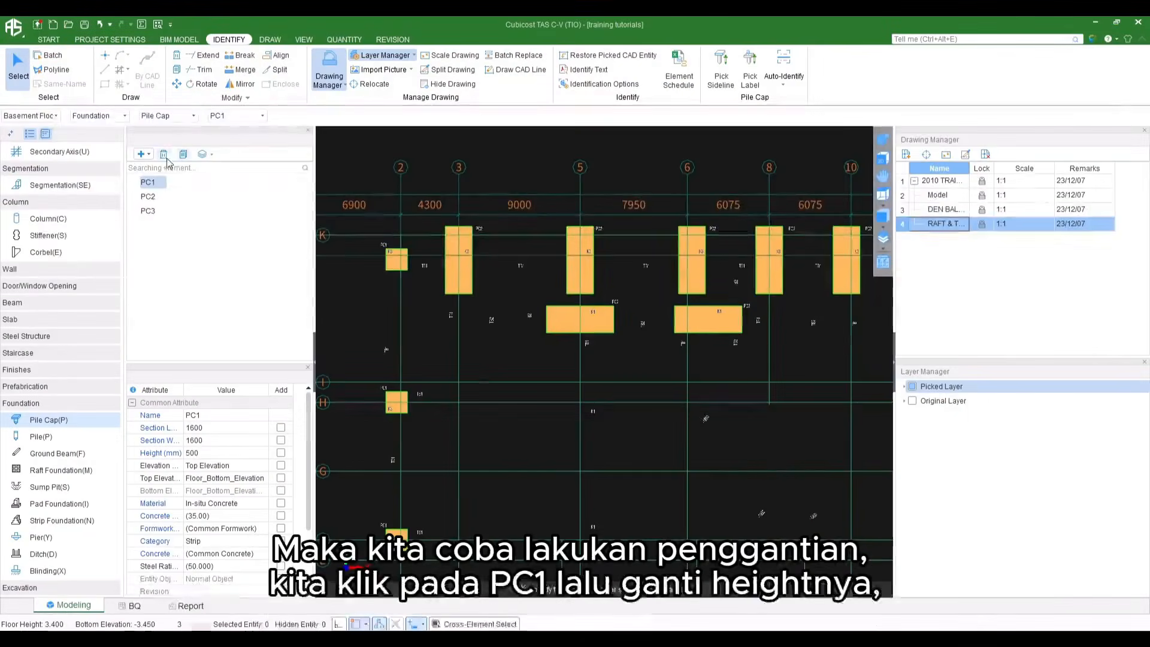
Back in Cubicost TAS, set the height of pile cap PC1 to 1500 mm
{"action": "left_click", "coordinate": [202, 456]}
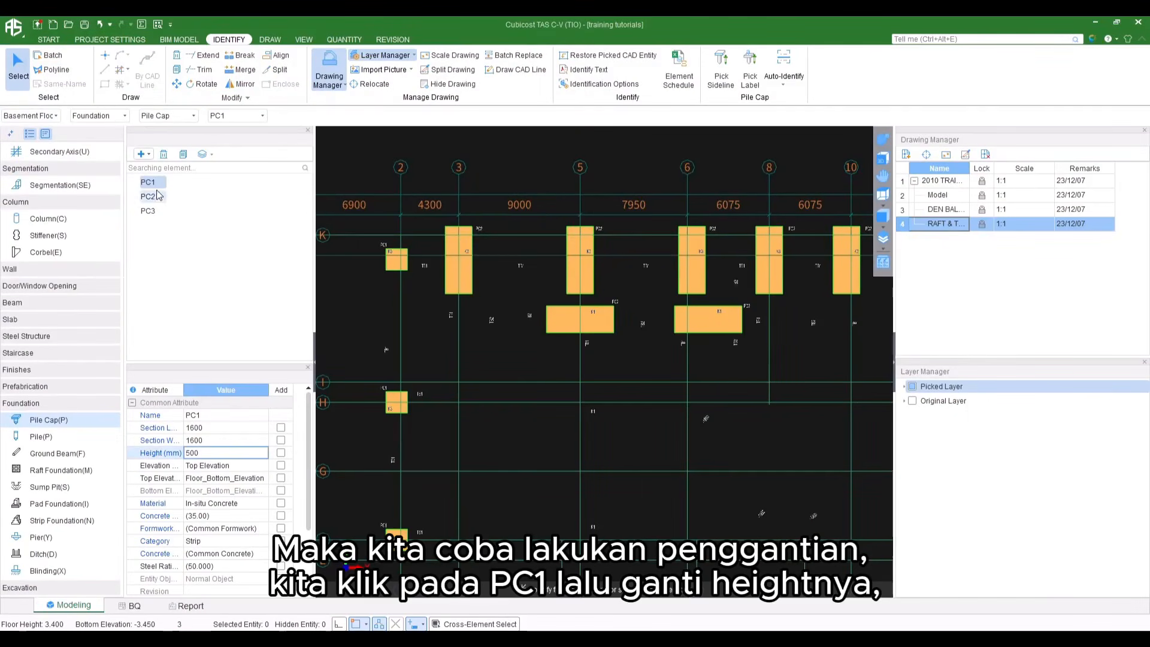
{"action": "left_click", "coordinate": [198, 454]}
{"action": "type", "text": "1500"}
{"action": "key", "text": "Return"}
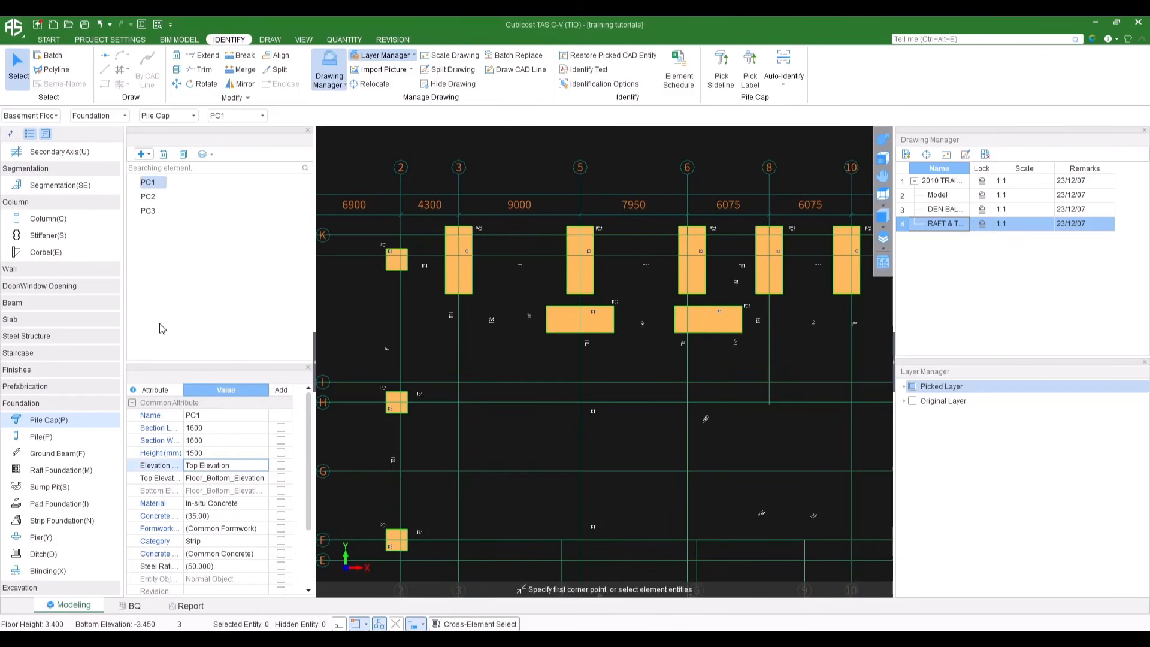
Set the height of pile cap PC2 to 1700 mm
{"action": "left_click", "coordinate": [148, 196]}
{"action": "left_click", "coordinate": [189, 454]}
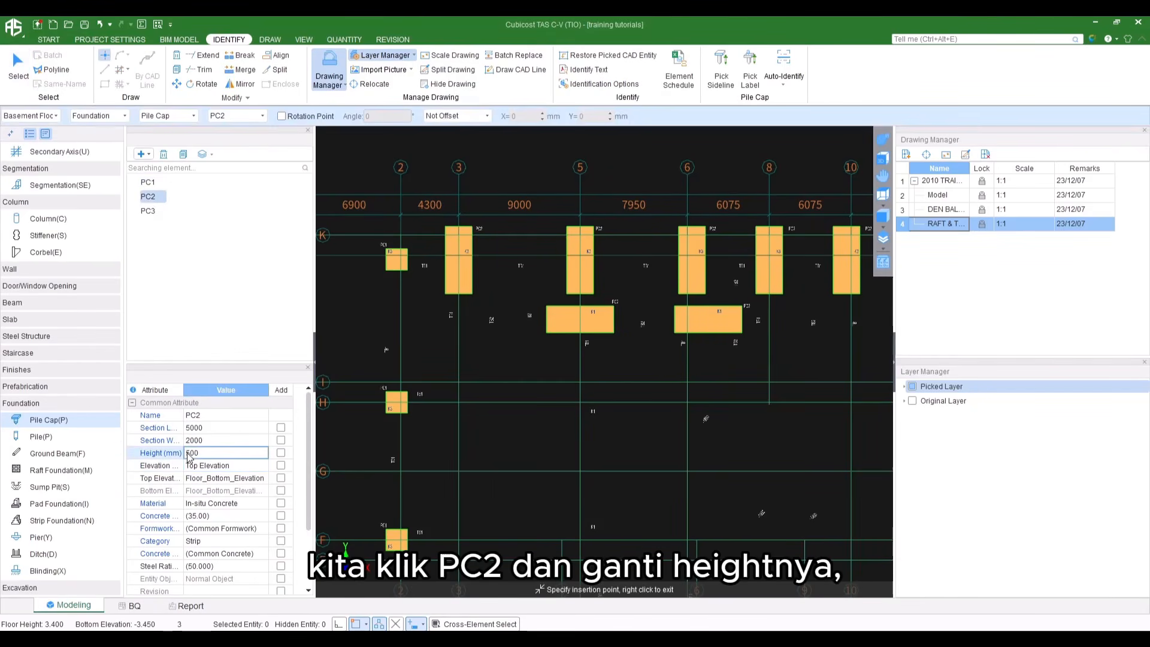
{"action": "key", "text": "Return"}
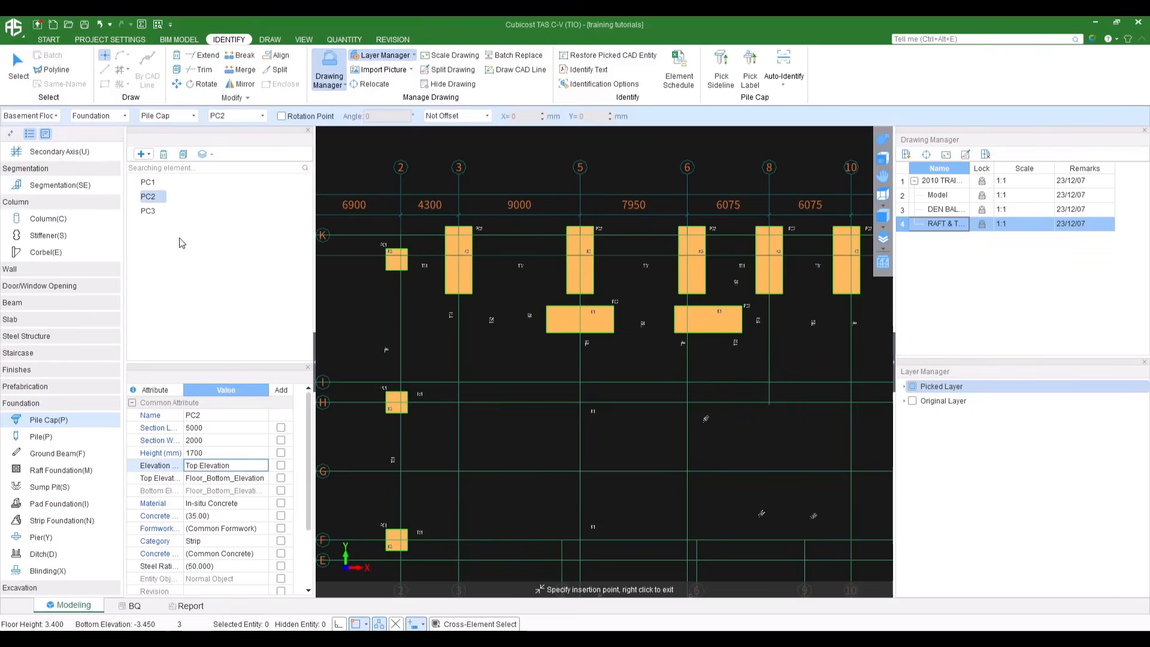
Locate the PC3 pile caps on the plan with Quick Find Entity, examine their shape, and leave the placement command
{"action": "left_click", "coordinate": [148, 210]}
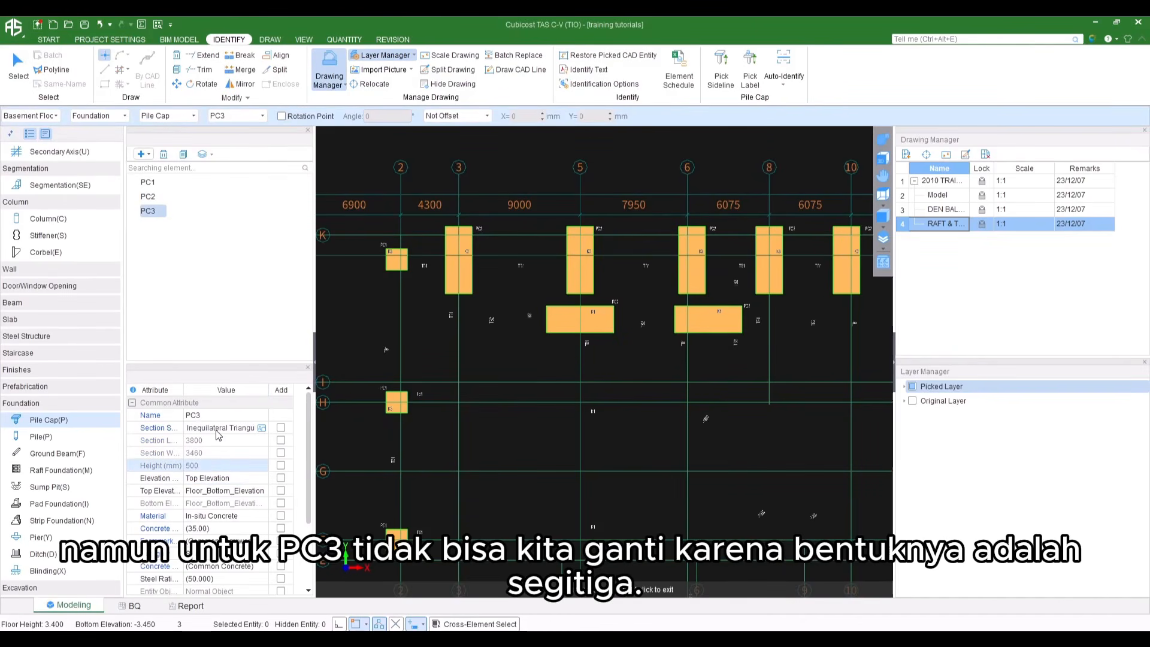
{"action": "right_click", "coordinate": [148, 212]}
{"action": "left_click", "coordinate": [190, 320]}
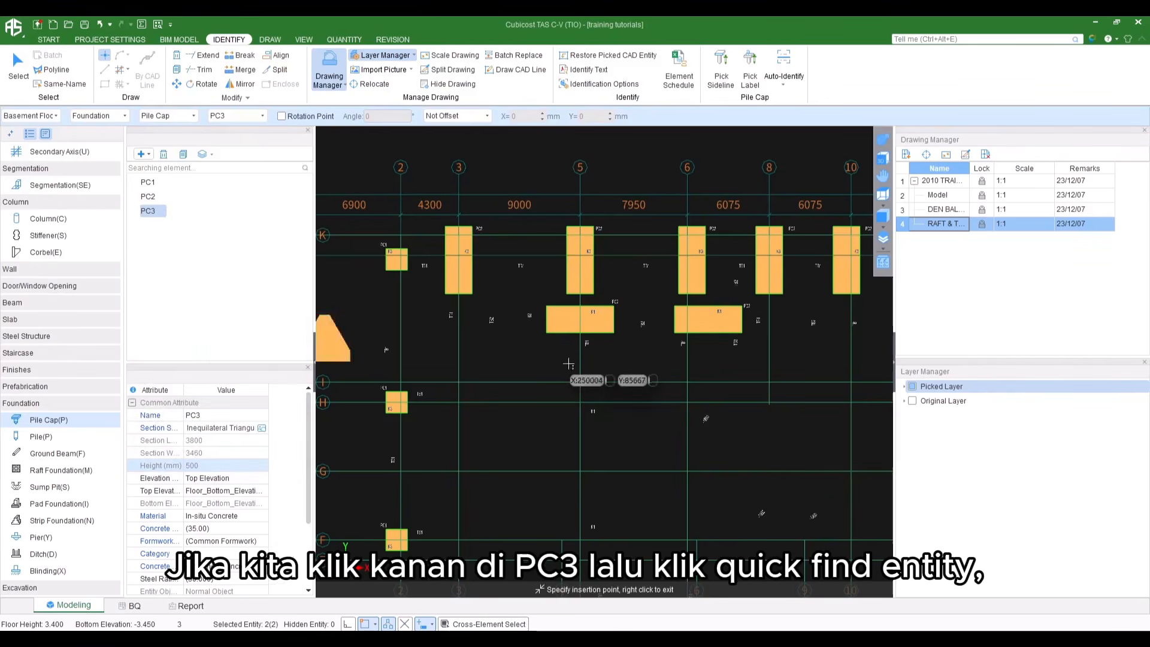
{"action": "scroll", "coordinate": [593, 287], "scroll_direction": "up", "scroll_amount": 5}
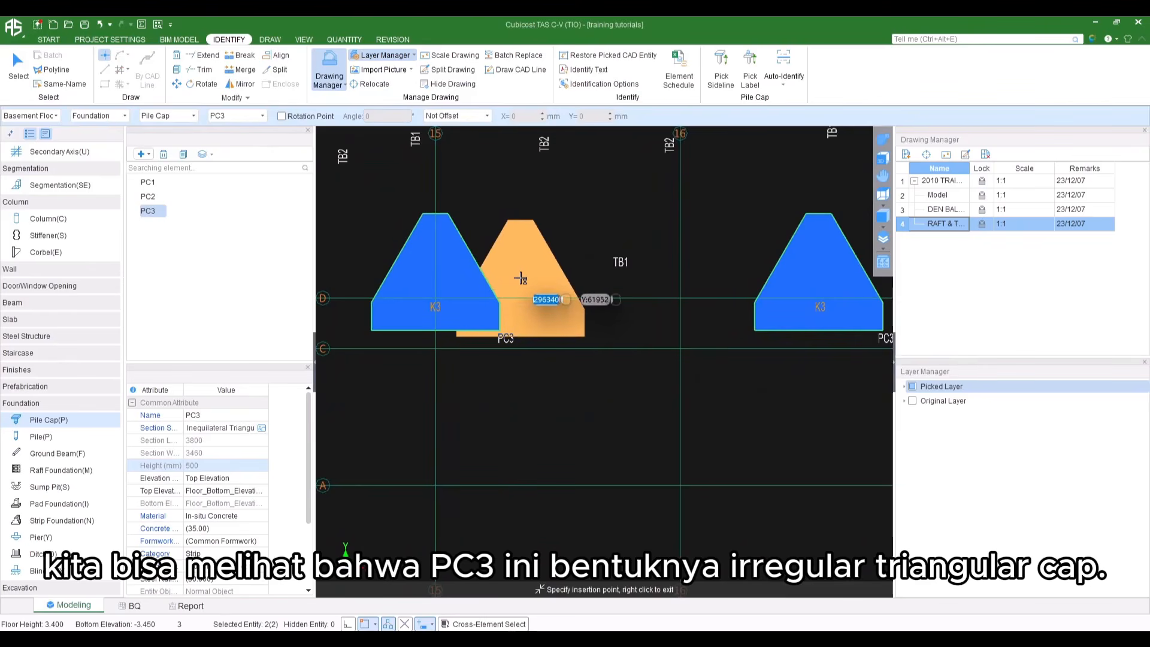
{"action": "right_click", "coordinate": [521, 281]}
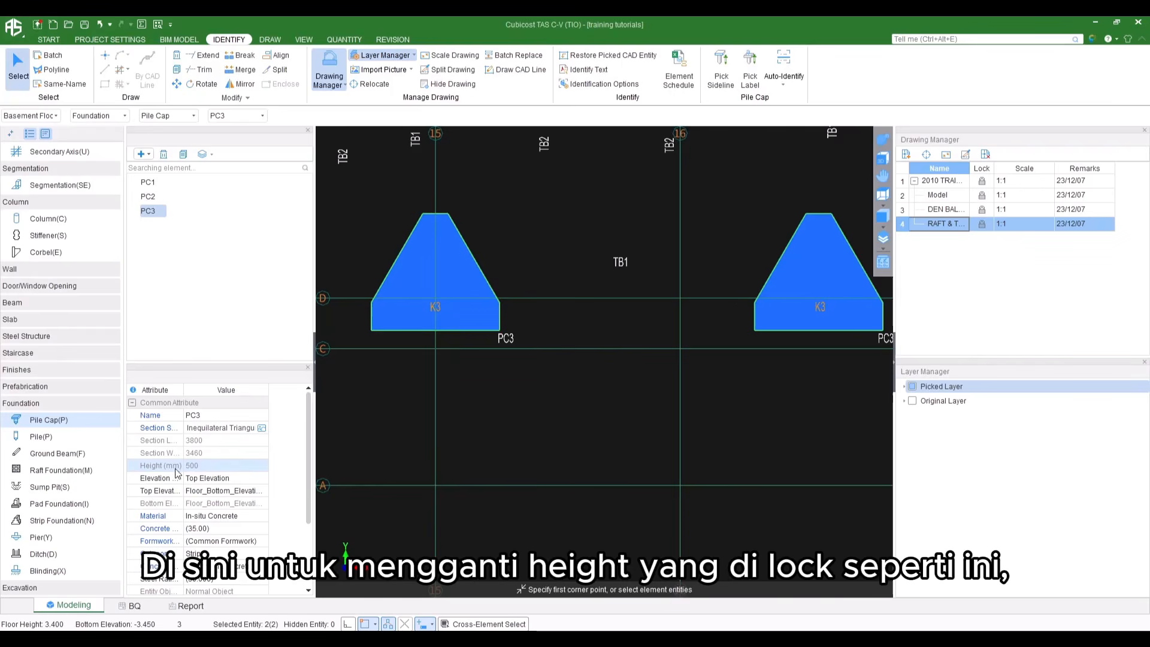
Set the height of pile cap PC3 to 1800 mm in its parametric section drawing, confirm it, and clear the PC3 selection
{"action": "left_click", "coordinate": [262, 428]}
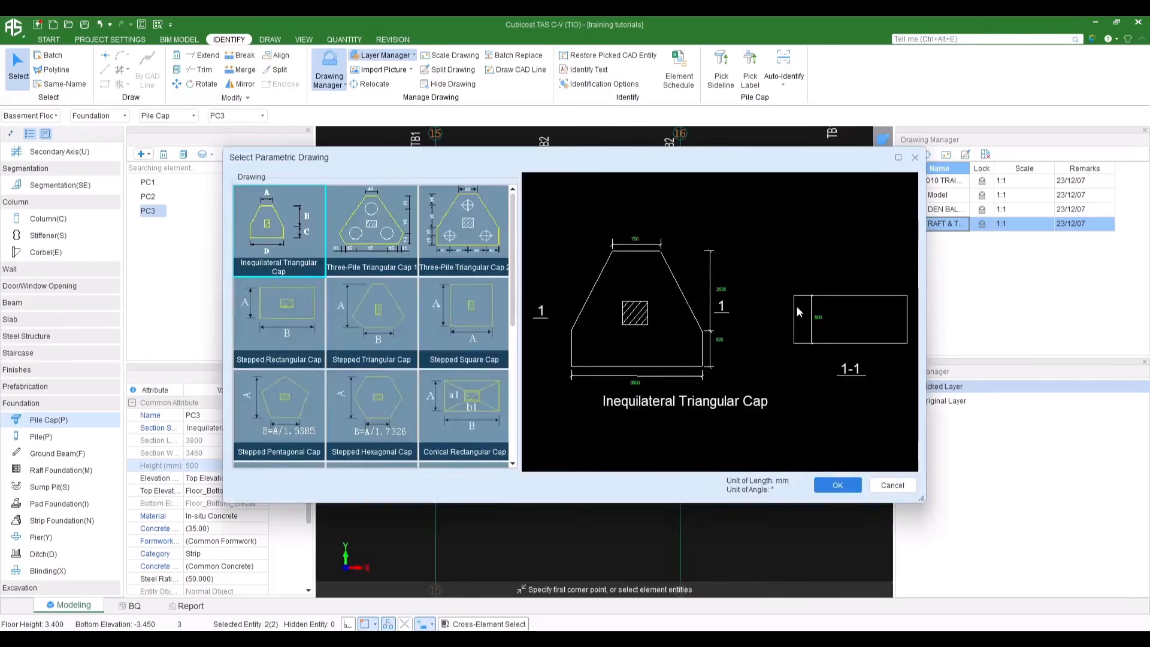
{"action": "scroll", "coordinate": [777, 342], "scroll_direction": "up", "scroll_amount": 5}
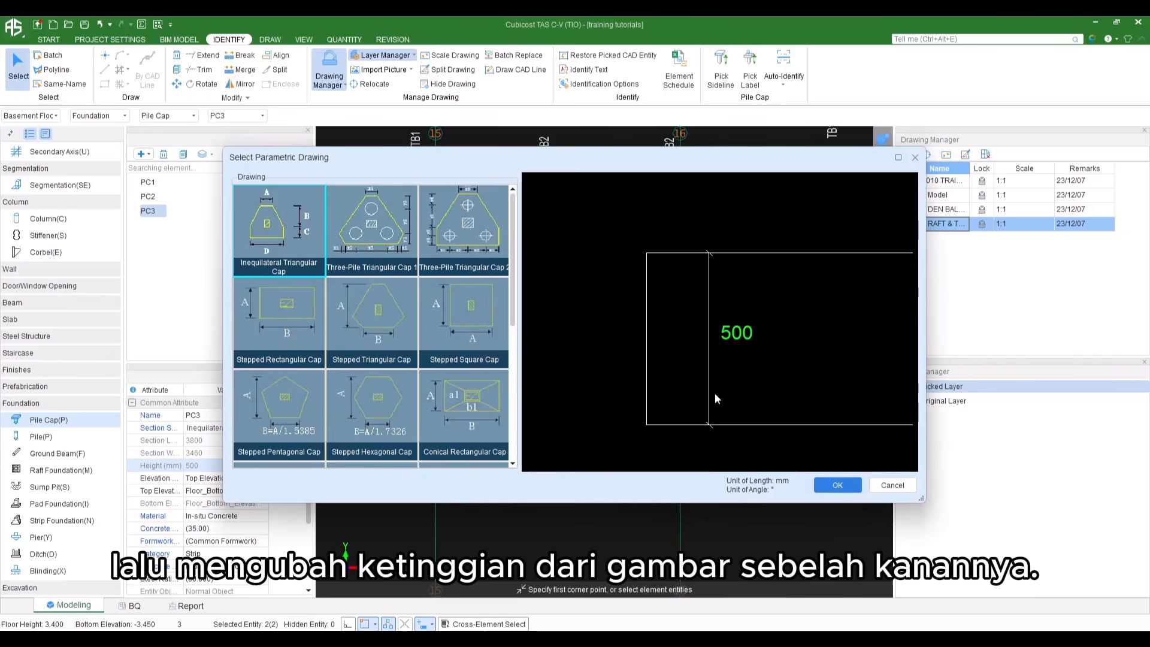
{"action": "scroll", "coordinate": [743, 374], "scroll_direction": "down", "scroll_amount": 3}
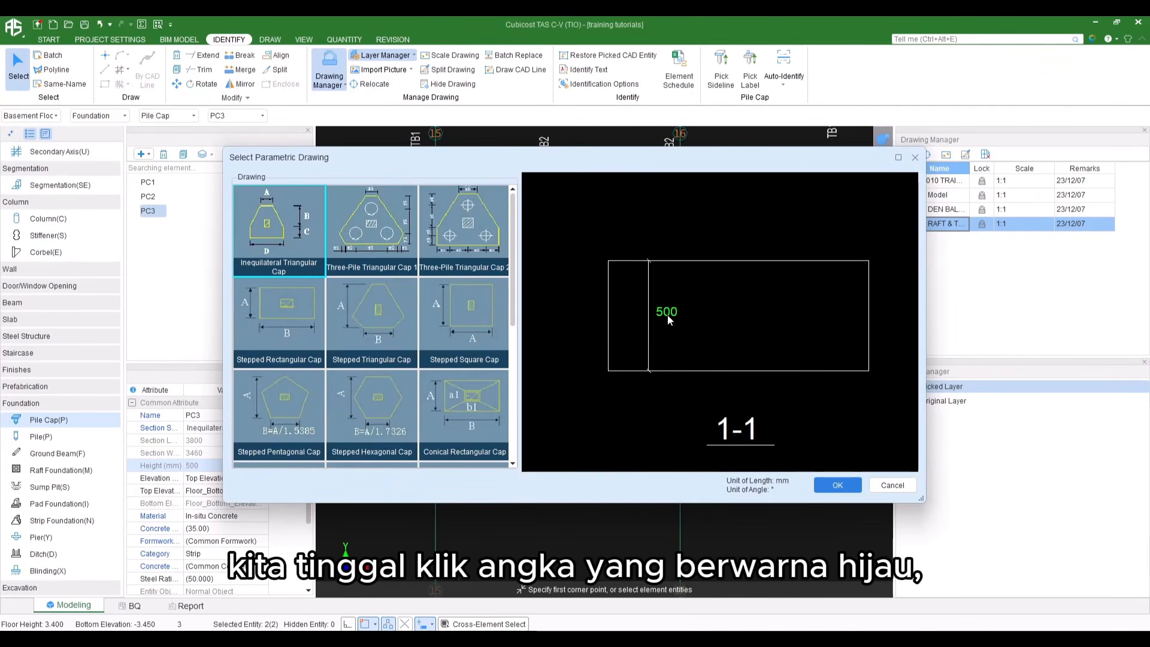
{"action": "left_click", "coordinate": [667, 312]}
{"action": "type", "text": "1800"}
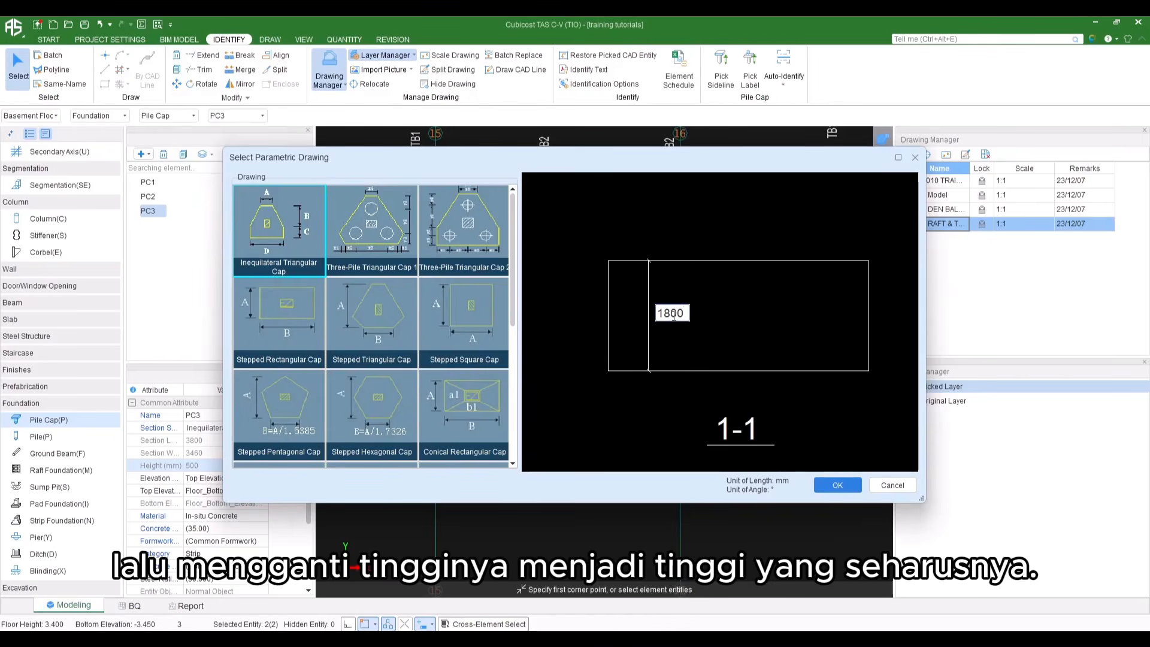
{"action": "key", "text": "Return"}
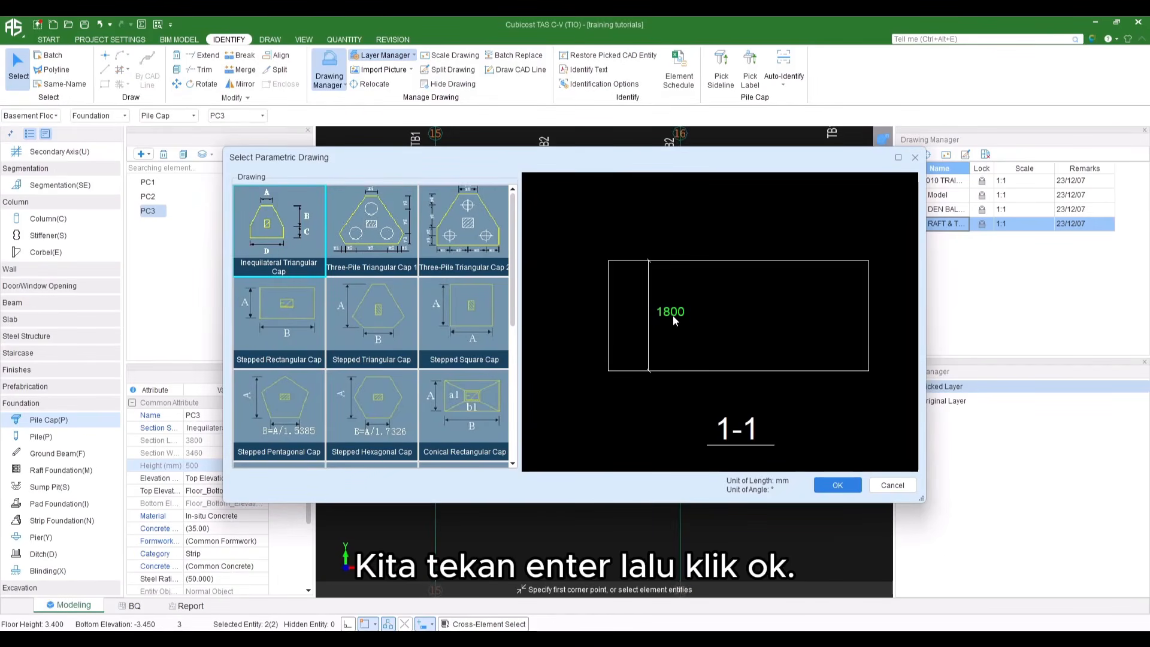
{"action": "left_click", "coordinate": [836, 484]}
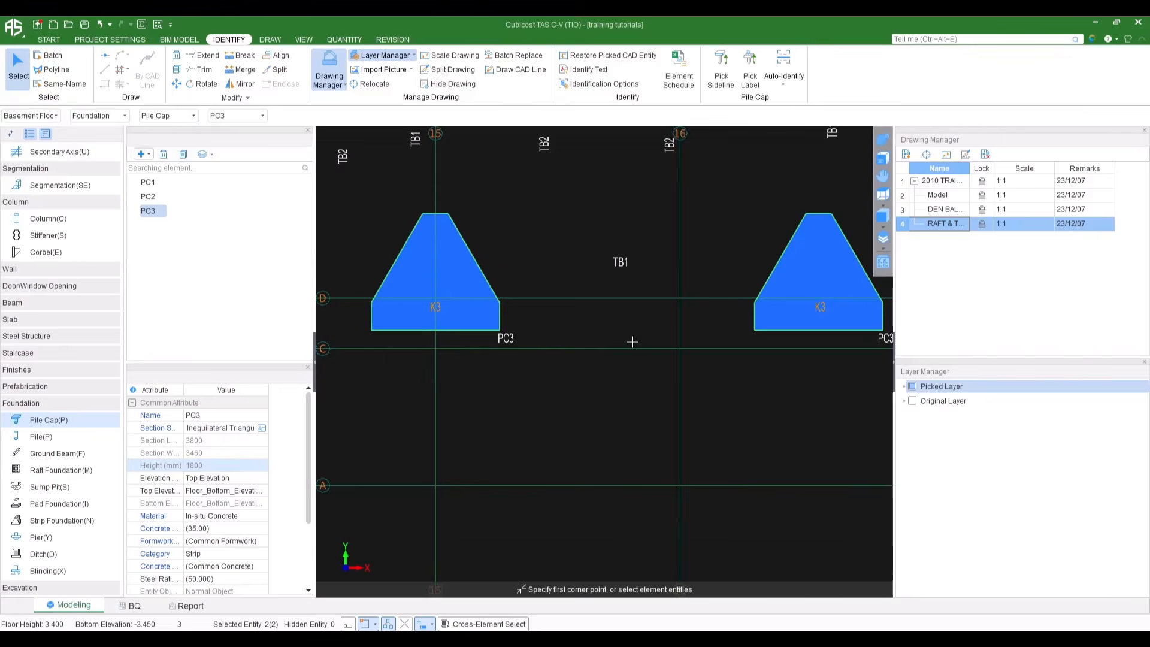
{"action": "scroll", "coordinate": [632, 341], "scroll_direction": "down", "scroll_amount": 8}
{"action": "key", "text": "Escape"}
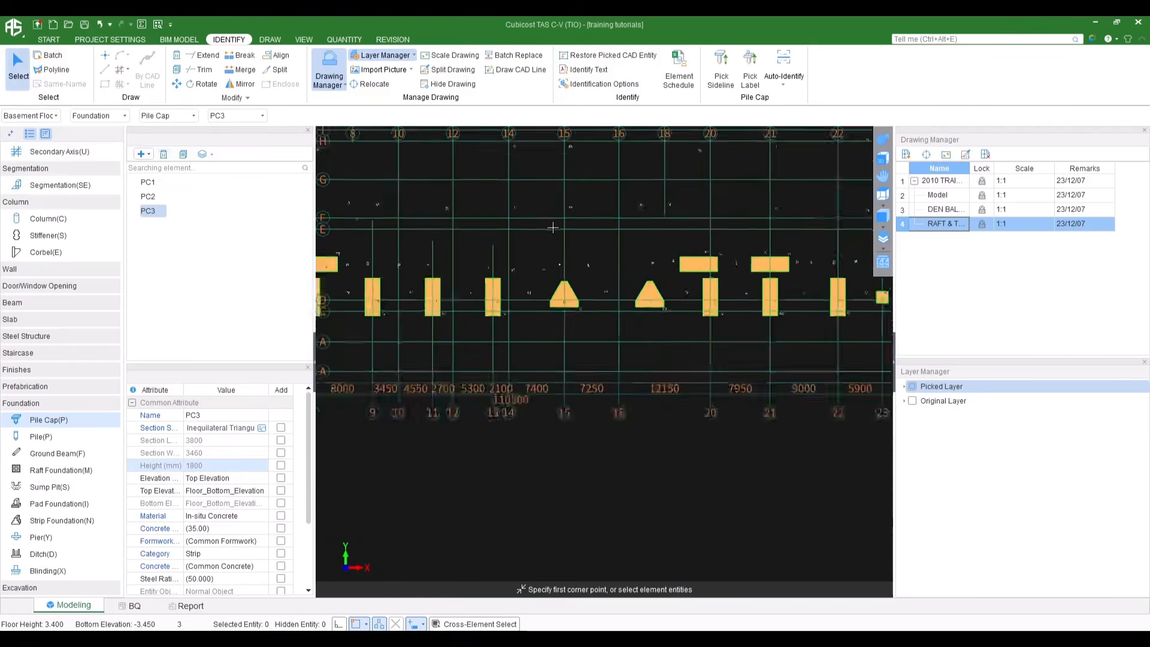
{"action": "scroll", "coordinate": [552, 227], "scroll_direction": "down", "scroll_amount": 5}
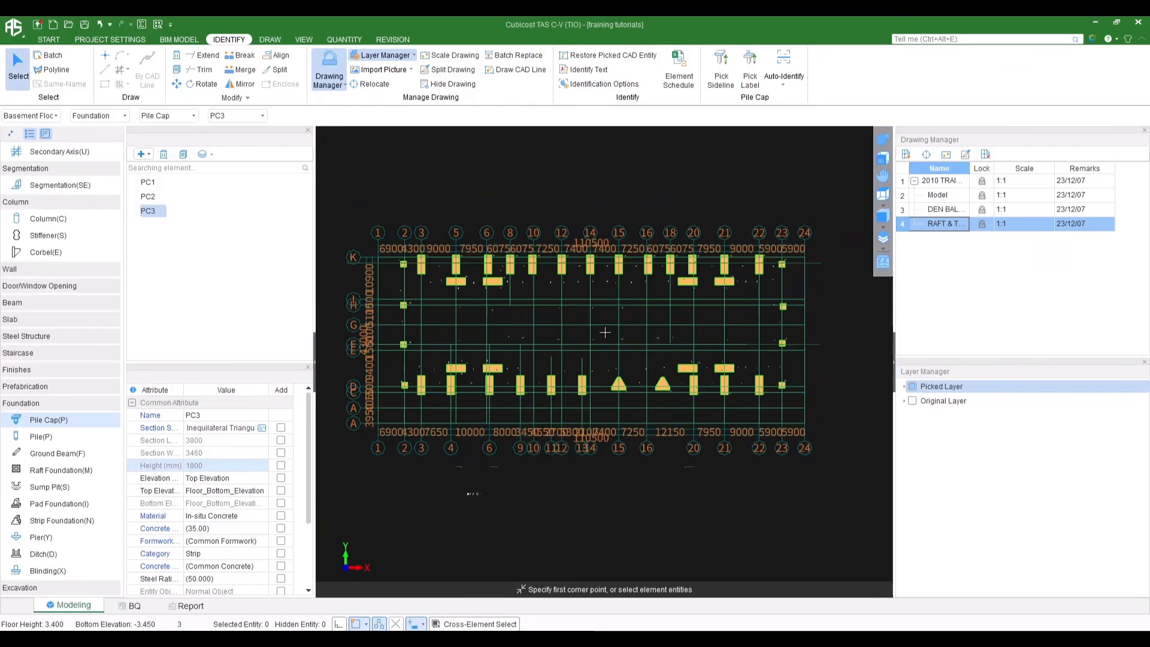
Start 3D orbit and rotate the pile cap model both in plane and in three dimensions to an oblique view
{"action": "left_click", "coordinate": [879, 143]}
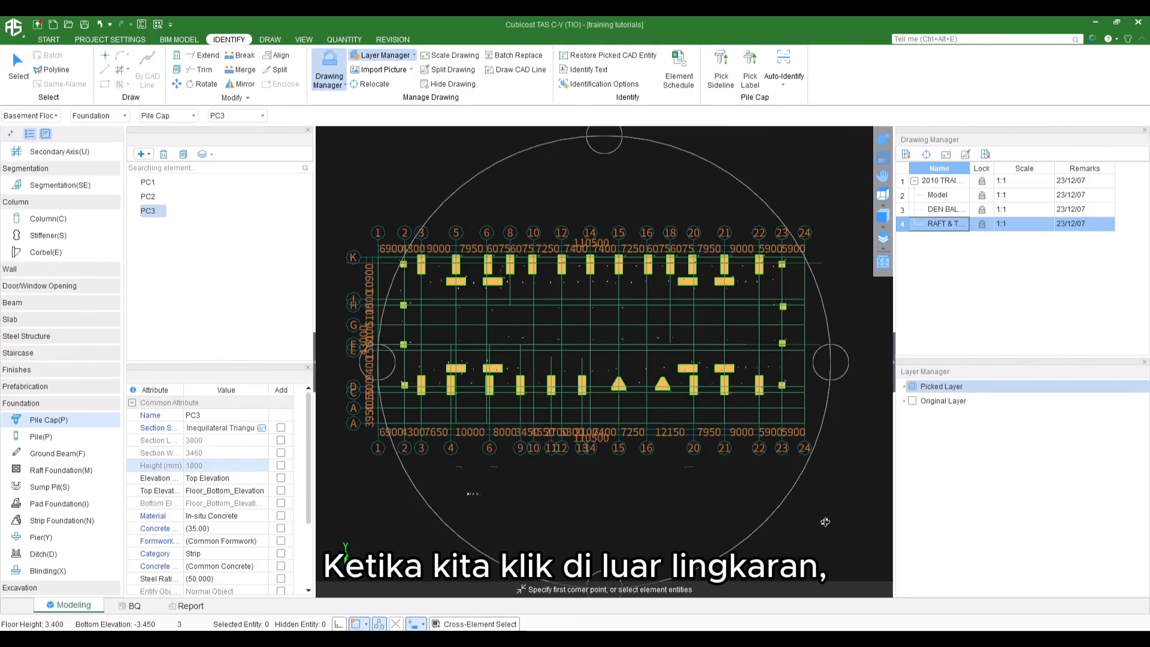
{"action": "mouse_move", "coordinate": [818, 543]}
{"action": "left_mouse_down"}
{"action": "mouse_move", "coordinate": [854, 488]}
{"action": "mouse_move", "coordinate": [860, 424]}
{"action": "mouse_move", "coordinate": [814, 519]}
{"action": "mouse_move", "coordinate": [765, 551]}
{"action": "mouse_move", "coordinate": [702, 458]}
{"action": "left_mouse_up"}
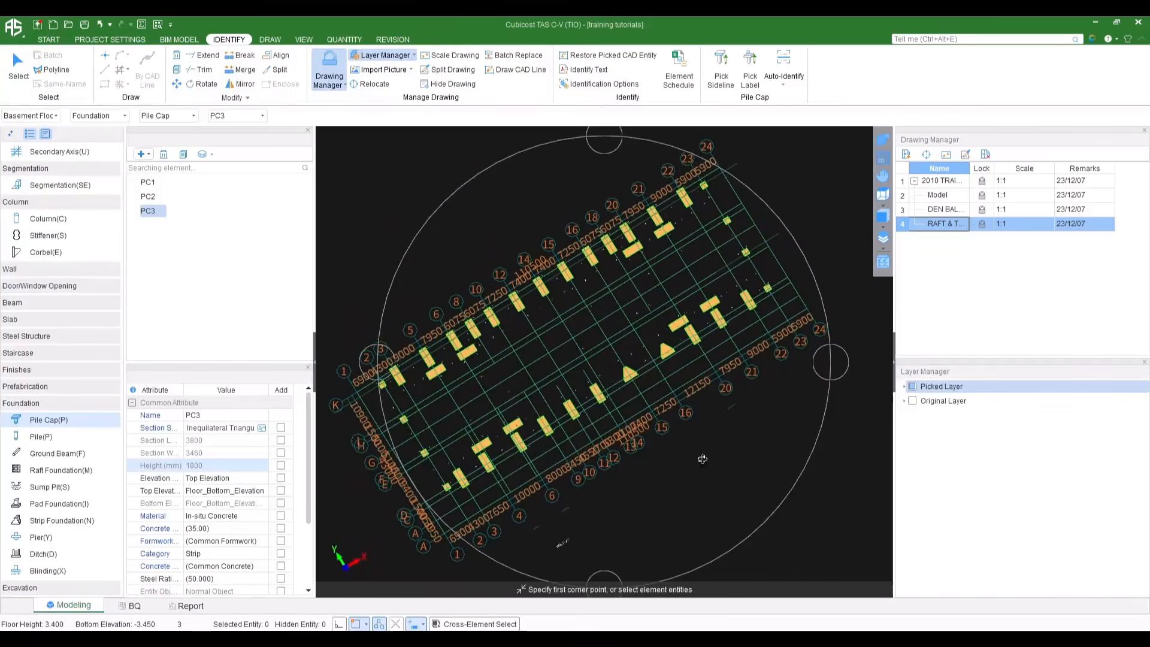
{"action": "left_click_drag", "start_coordinate": [615, 520], "coordinate": [671, 368]}
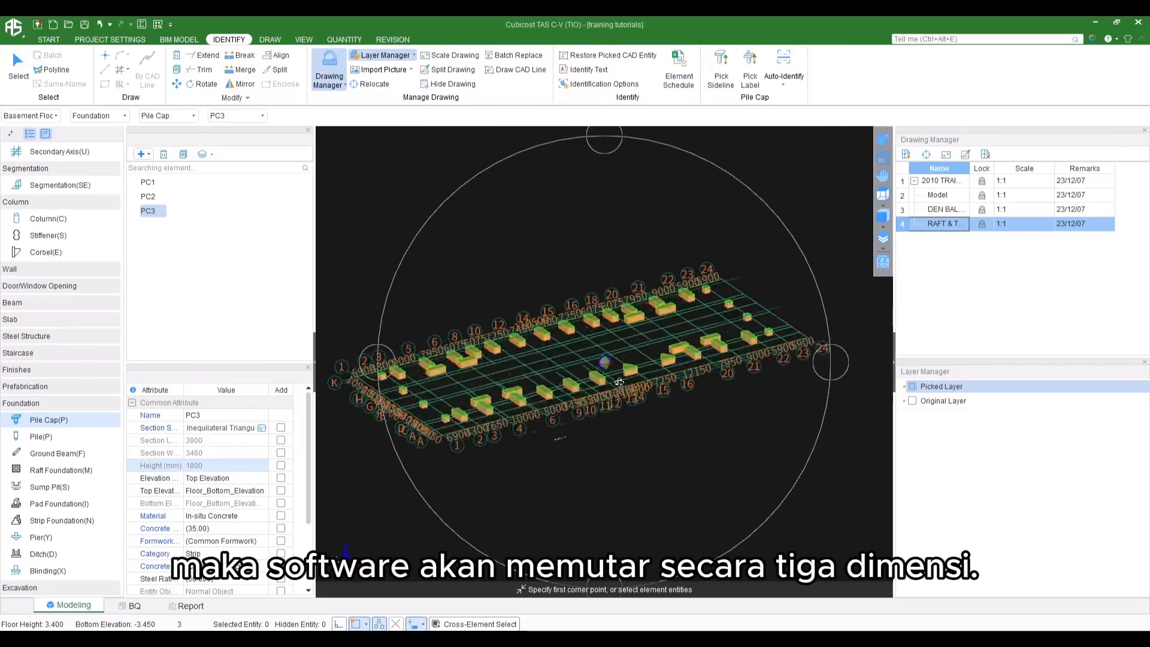
{"action": "left_click_drag", "start_coordinate": [626, 398], "coordinate": [617, 326]}
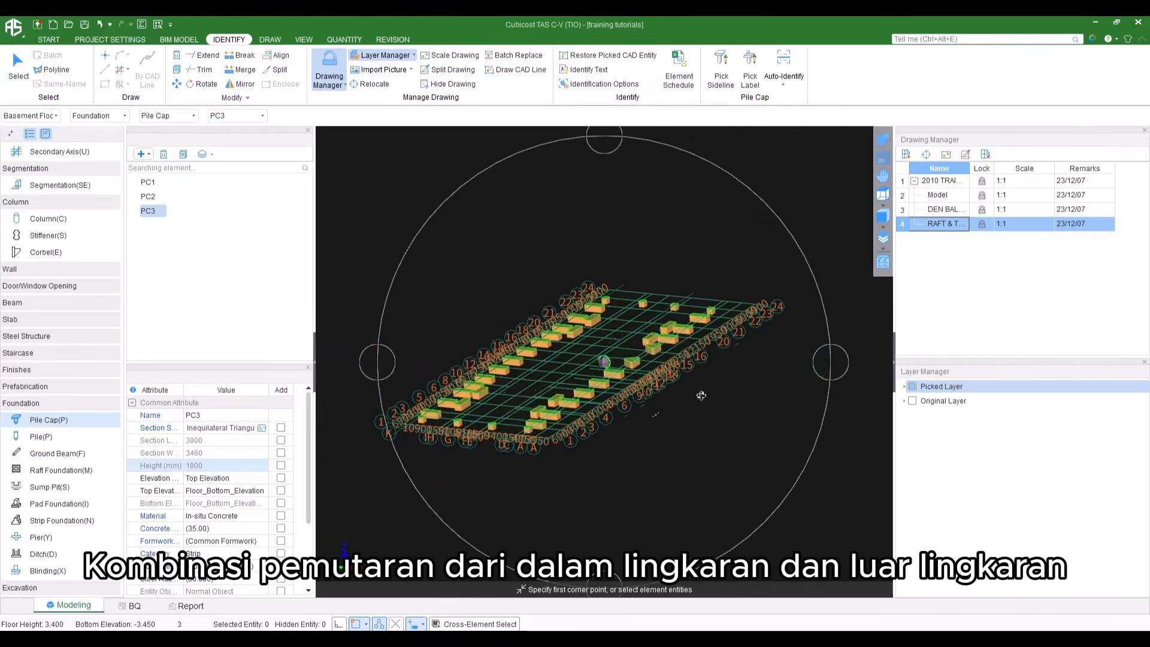
{"action": "left_click_drag", "start_coordinate": [842, 231], "coordinate": [669, 299]}
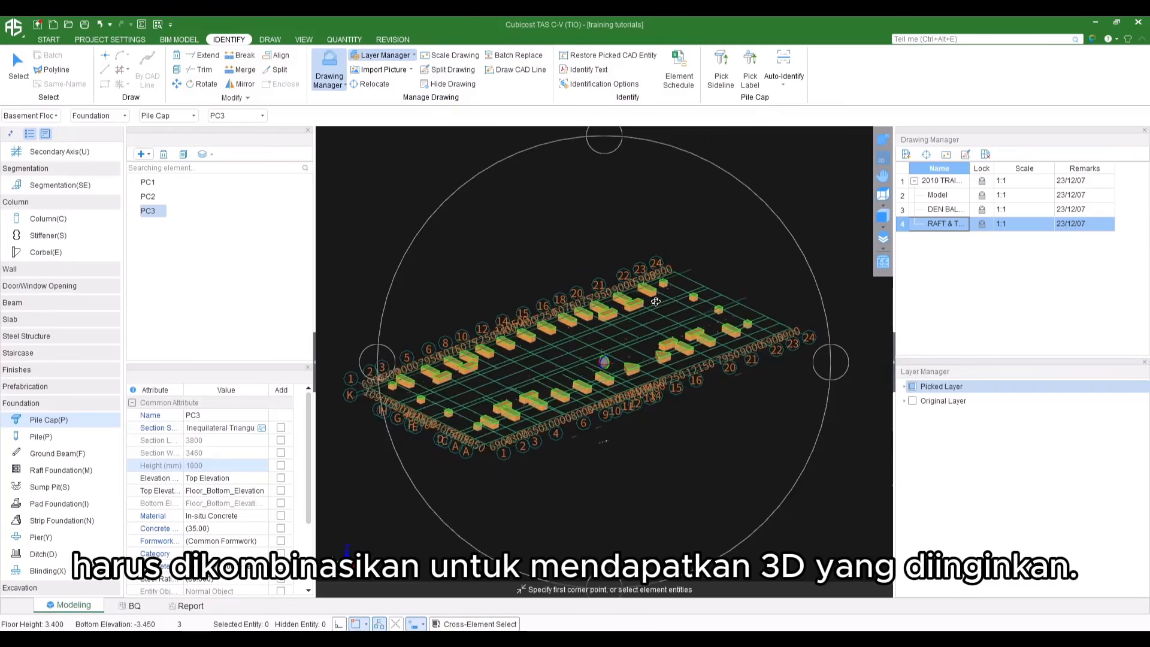
Inspect the rectangular and triangular pile caps up close in 3D at both ends of the axis grid
{"action": "scroll", "coordinate": [693, 307], "scroll_direction": "up", "scroll_amount": 5}
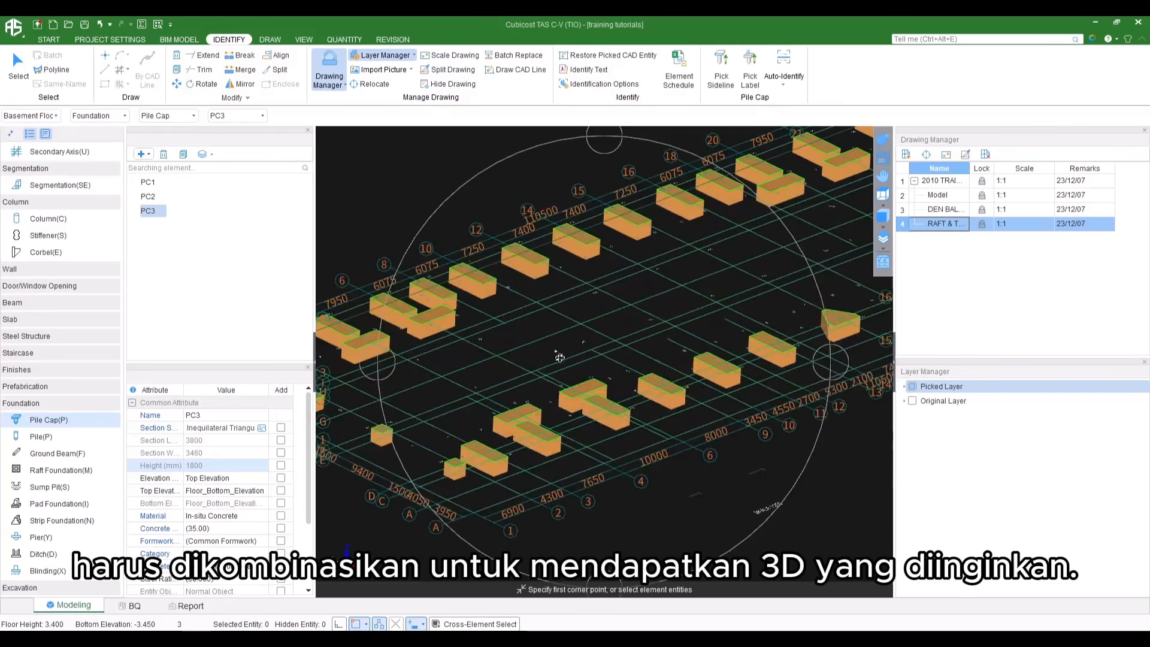
{"action": "scroll", "coordinate": [693, 308], "scroll_direction": "up", "scroll_amount": 8}
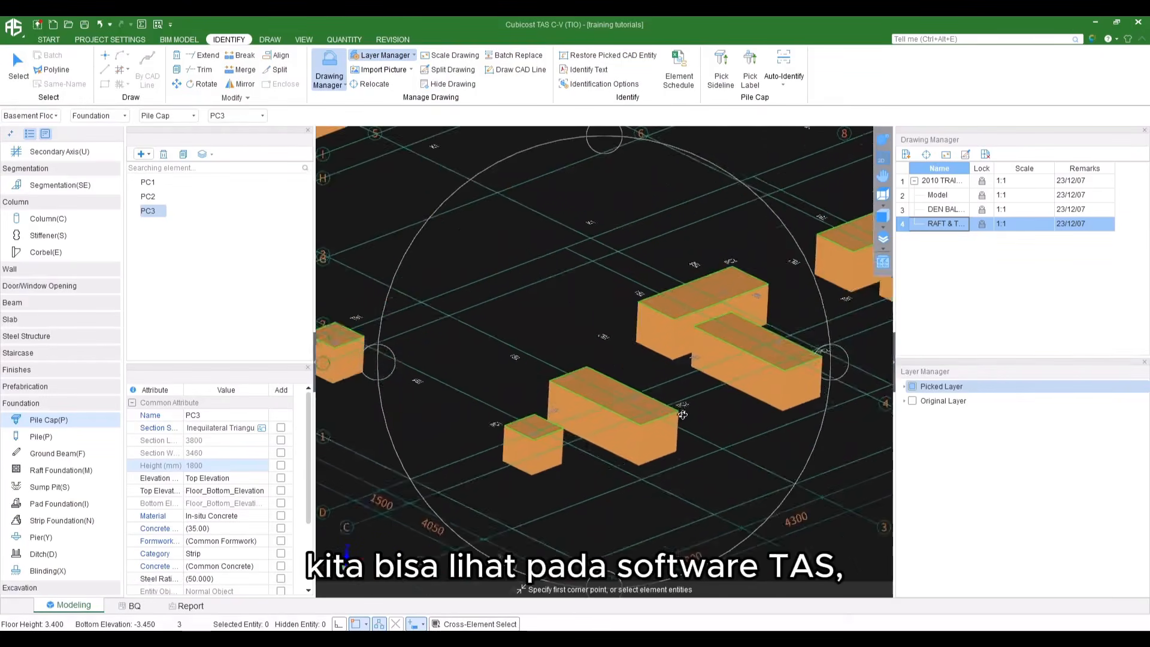
{"action": "left_click_drag", "start_coordinate": [589, 420], "coordinate": [604, 390]}
{"action": "scroll", "coordinate": [604, 390], "scroll_direction": "down", "scroll_amount": 5}
{"action": "middle_click_drag", "start_coordinate": [705, 331], "coordinate": [397, 419]}
{"action": "scroll", "coordinate": [565, 364], "scroll_direction": "up", "scroll_amount": 4}
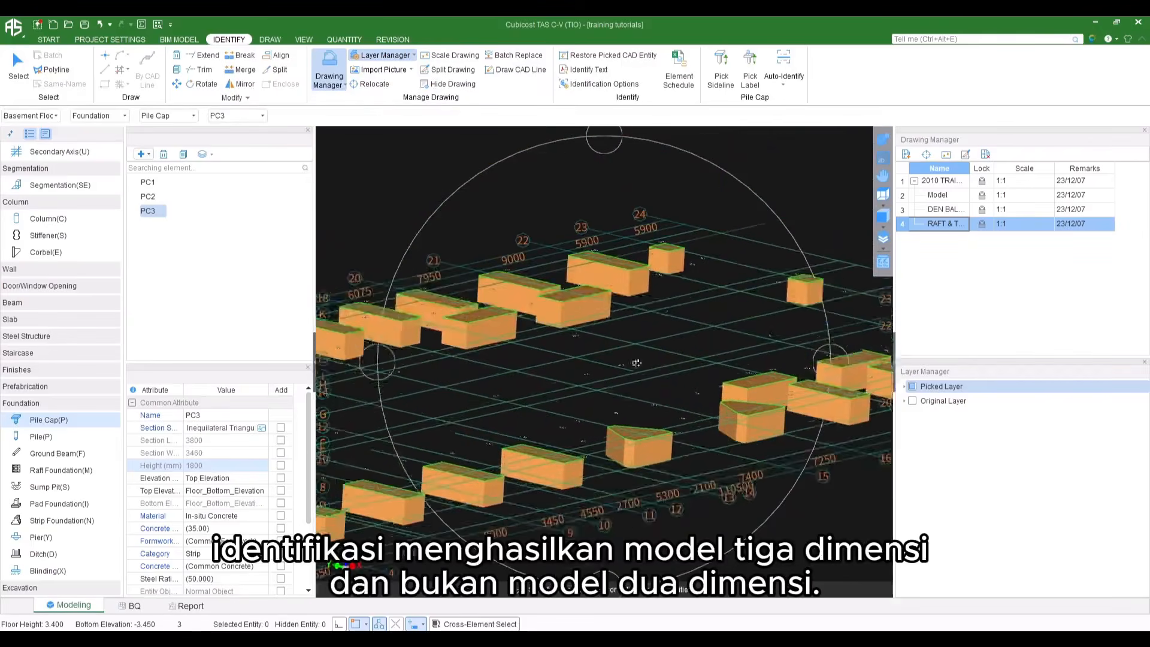
{"action": "middle_click_drag", "start_coordinate": [701, 395], "coordinate": [561, 378]}
{"action": "scroll", "coordinate": [561, 379], "scroll_direction": "up", "scroll_amount": 5}
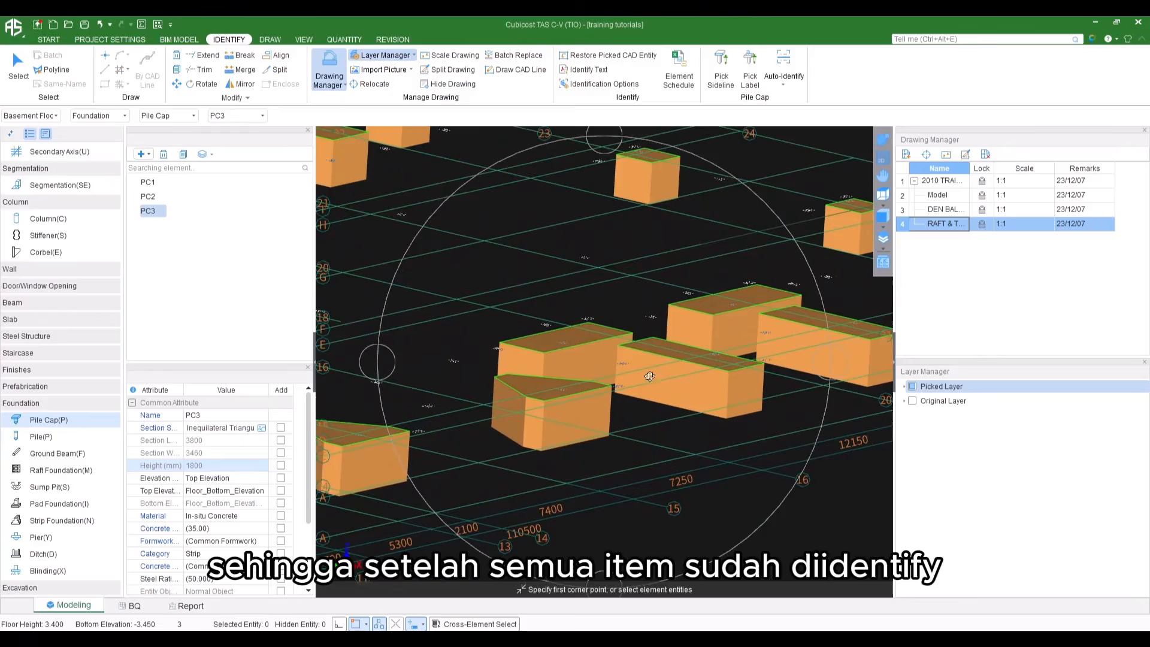
Leave 3D orbit, look over the pile caps along the whole axis grid, and return to the 2D plan view
{"action": "scroll", "coordinate": [645, 370], "scroll_direction": "down", "scroll_amount": 2}
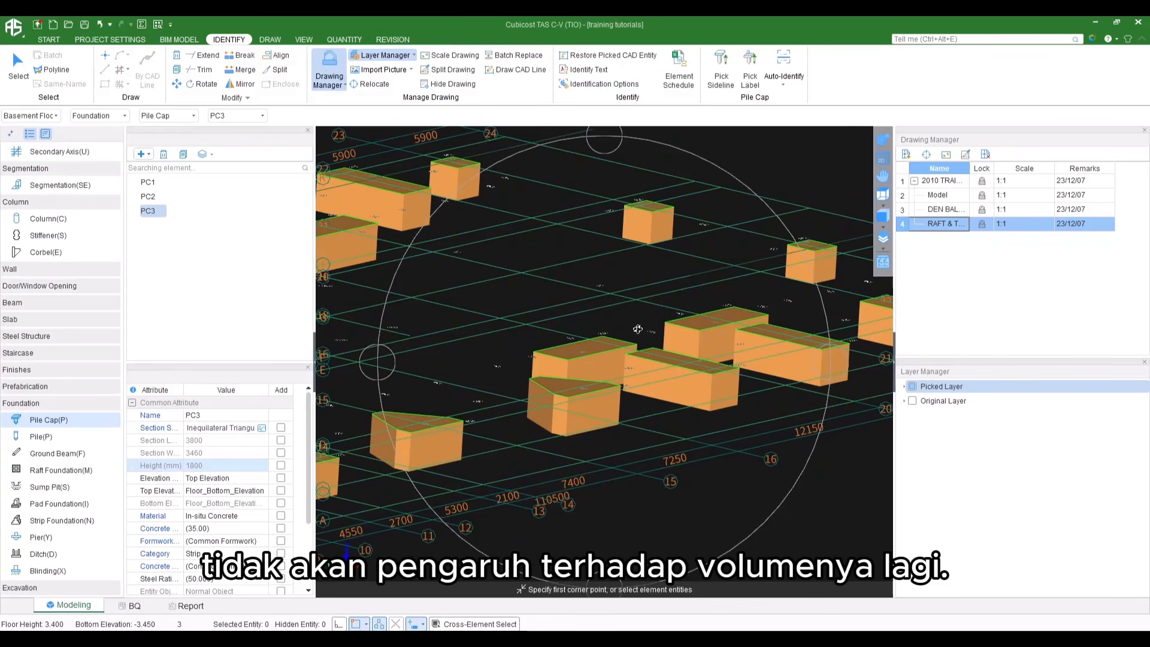
{"action": "key", "text": "Escape"}
{"action": "scroll", "coordinate": [641, 326], "scroll_direction": "down", "scroll_amount": 5}
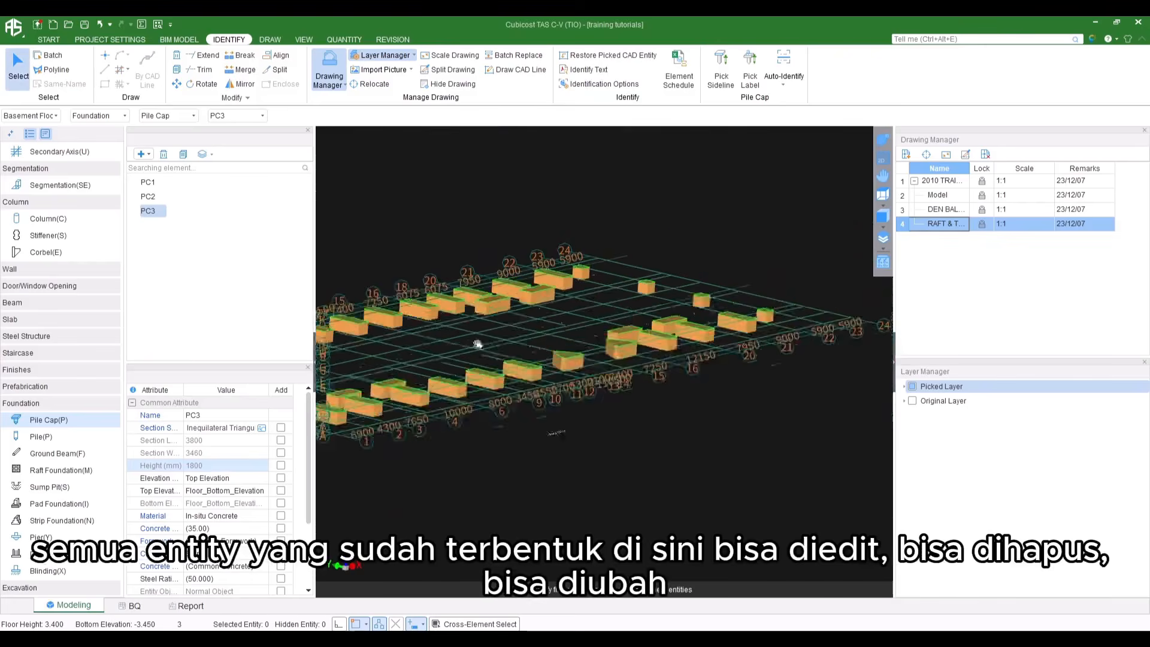
{"action": "middle_click_drag", "start_coordinate": [477, 343], "coordinate": [716, 304]}
{"action": "scroll", "coordinate": [509, 339], "scroll_direction": "up", "scroll_amount": 4}
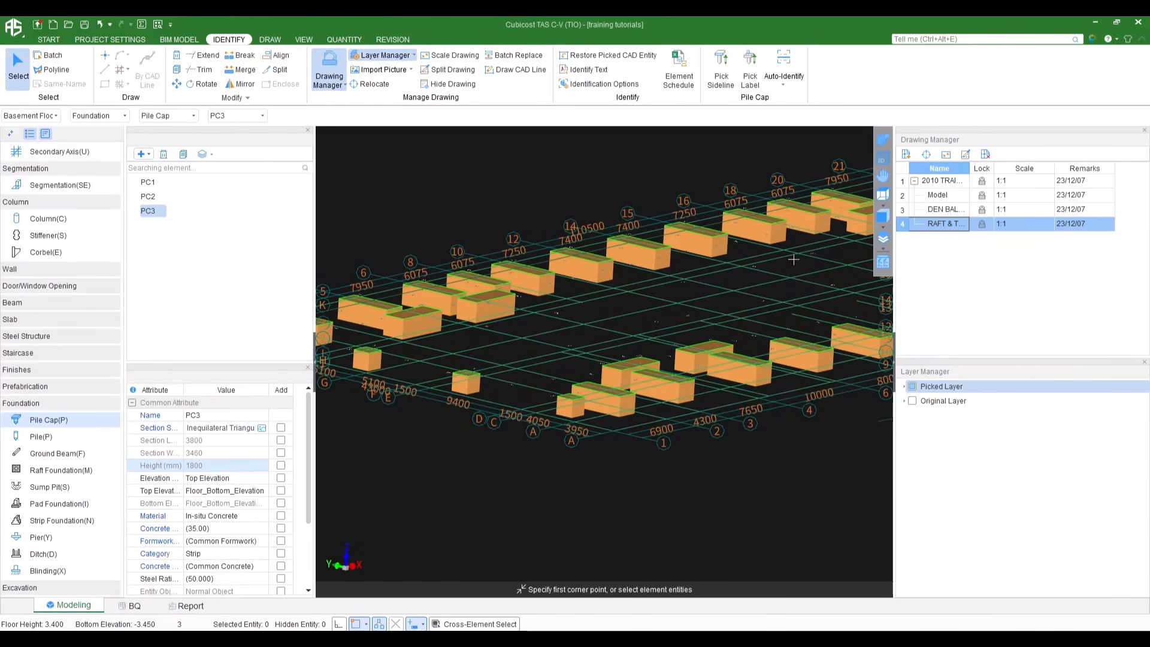
{"action": "scroll", "coordinate": [793, 259], "scroll_direction": "down", "scroll_amount": 3}
{"action": "middle_click_drag", "start_coordinate": [793, 259], "coordinate": [603, 324]}
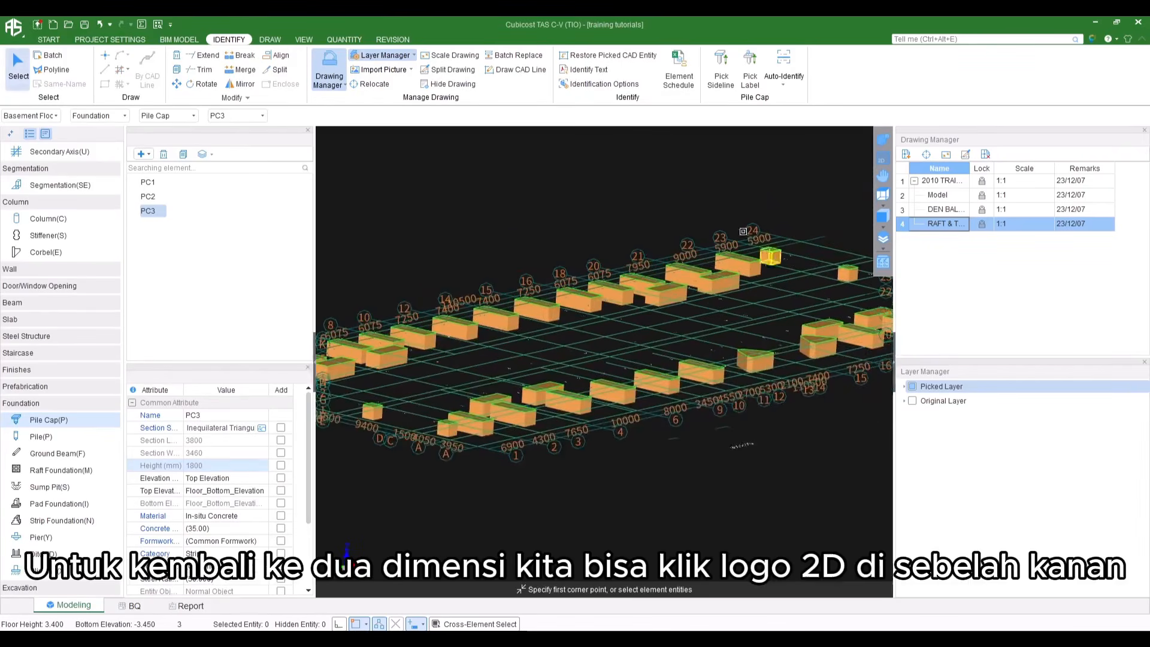
{"action": "left_click", "coordinate": [882, 163]}
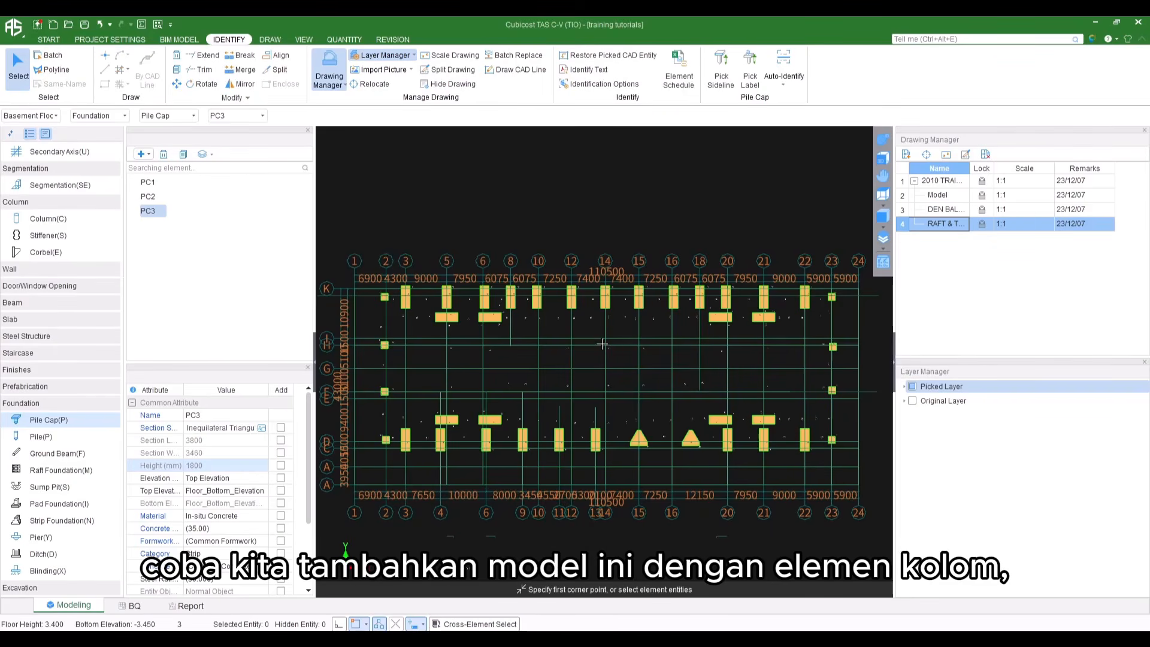
Switch to the Column element, pick the cyan column sidelines by layer with Pick Sideline, check the selection at the inner columns, and confirm
{"action": "left_click", "coordinate": [54, 223]}
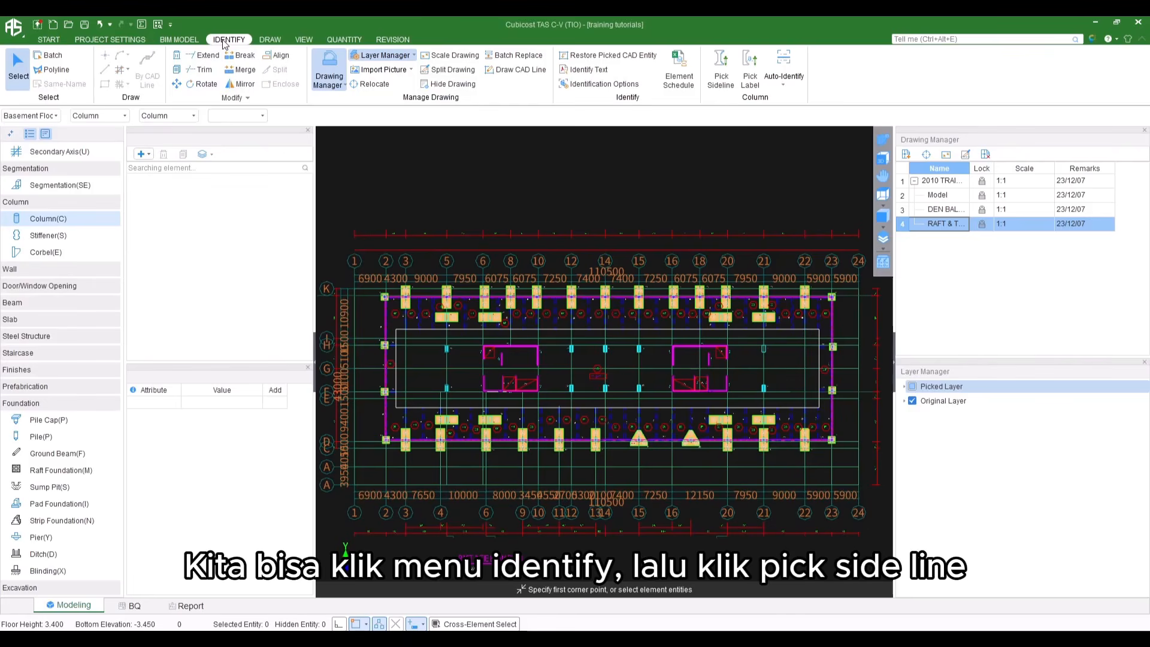
{"action": "left_click", "coordinate": [721, 69]}
{"action": "scroll", "coordinate": [562, 325], "scroll_direction": "up", "scroll_amount": 3}
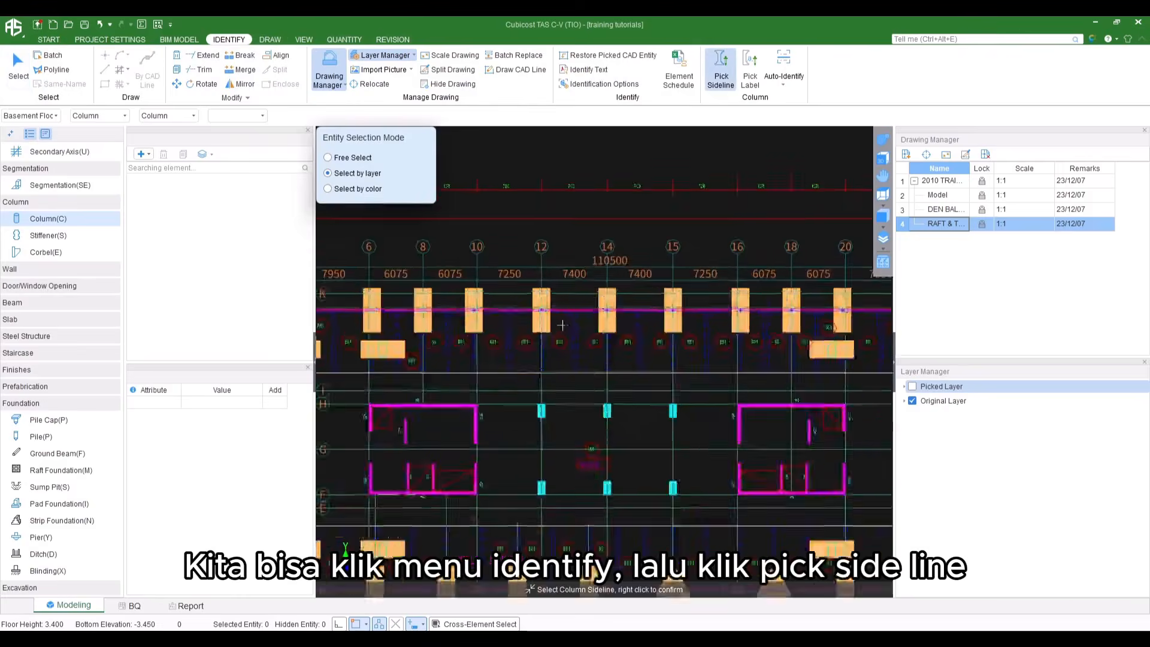
{"action": "scroll", "coordinate": [562, 325], "scroll_direction": "up", "scroll_amount": 4}
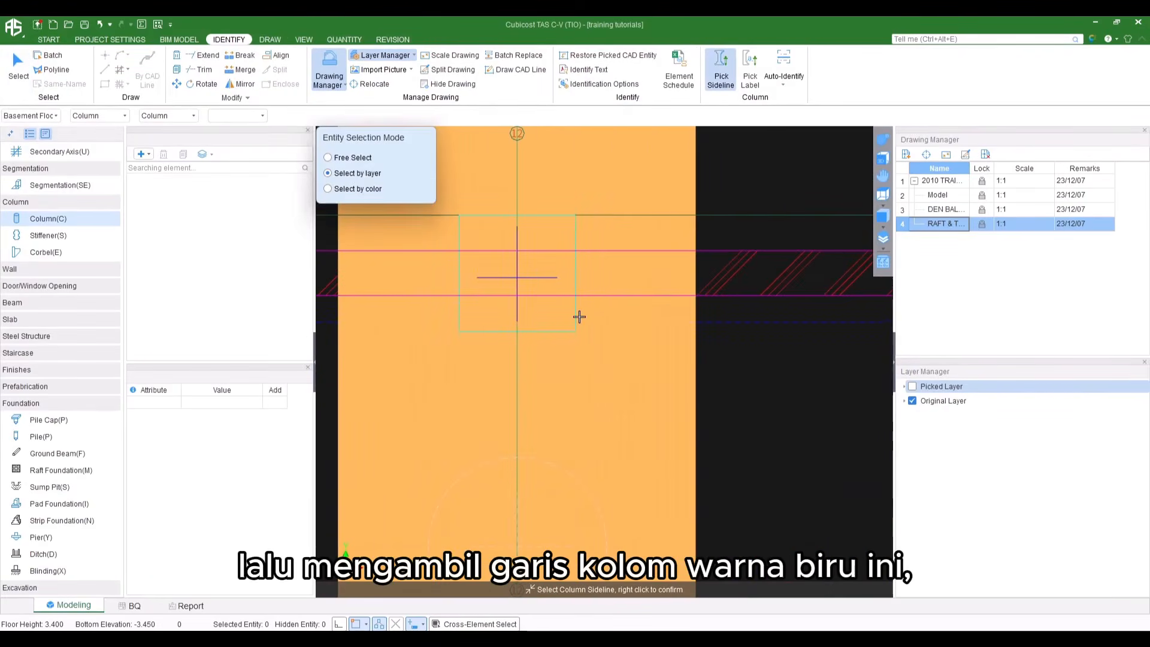
{"action": "left_click", "coordinate": [439, 316]}
{"action": "scroll", "coordinate": [559, 318], "scroll_direction": "down", "scroll_amount": 5}
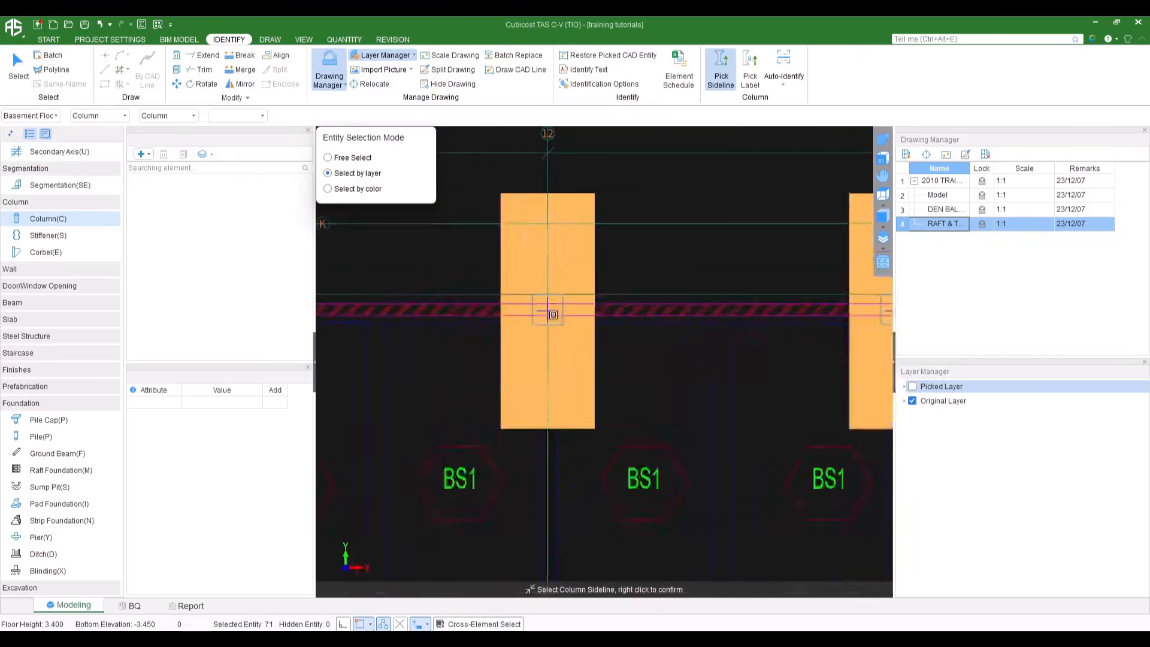
{"action": "scroll", "coordinate": [553, 314], "scroll_direction": "down", "scroll_amount": 5}
{"action": "scroll", "coordinate": [560, 319], "scroll_direction": "up", "scroll_amount": 4}
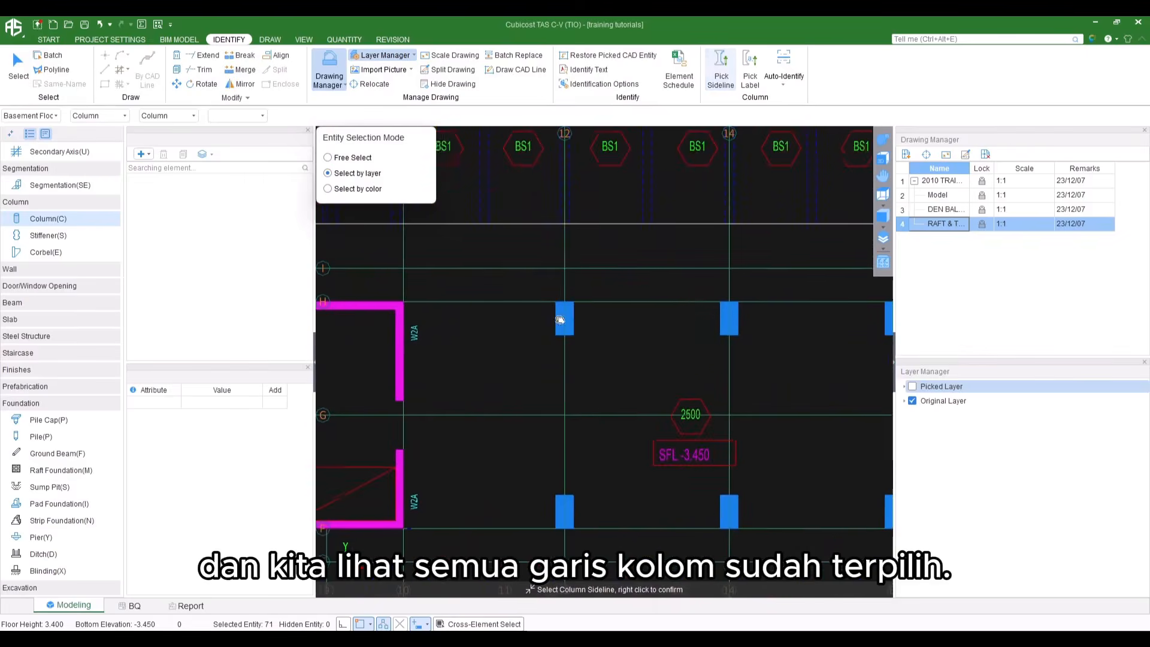
{"action": "mouse_move", "coordinate": [695, 336]}
{"action": "middle_mouse_down"}
{"action": "mouse_move", "coordinate": [521, 325]}
{"action": "mouse_move", "coordinate": [559, 398]}
{"action": "mouse_move", "coordinate": [549, 464]}
{"action": "middle_mouse_up"}
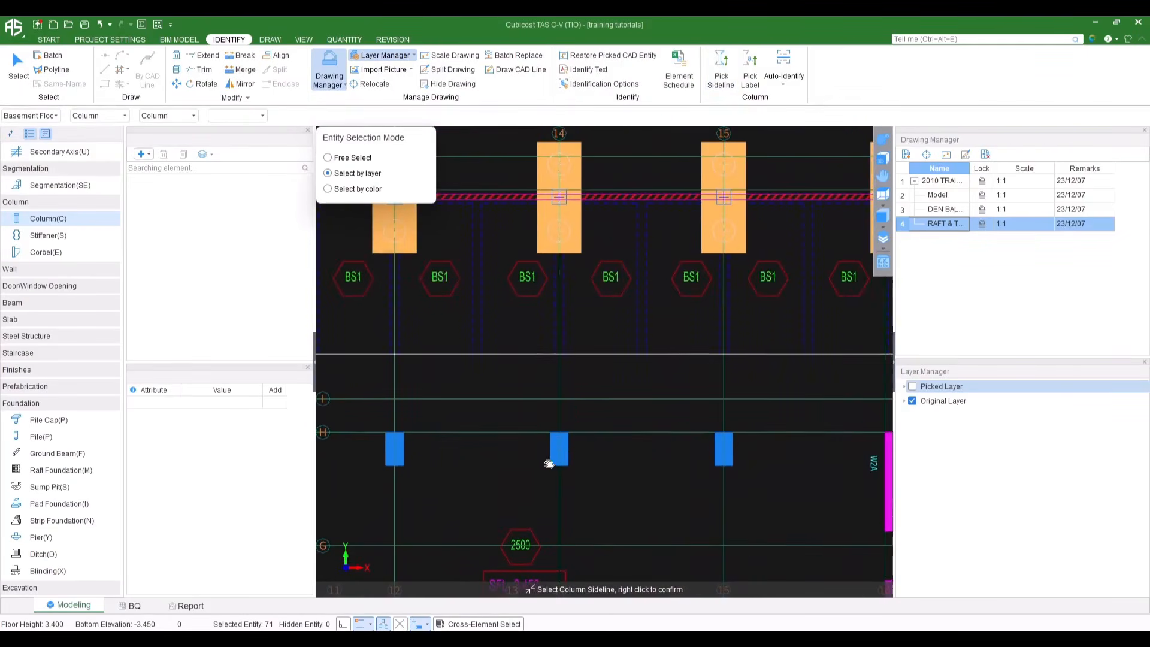
{"action": "right_click", "coordinate": [527, 320]}
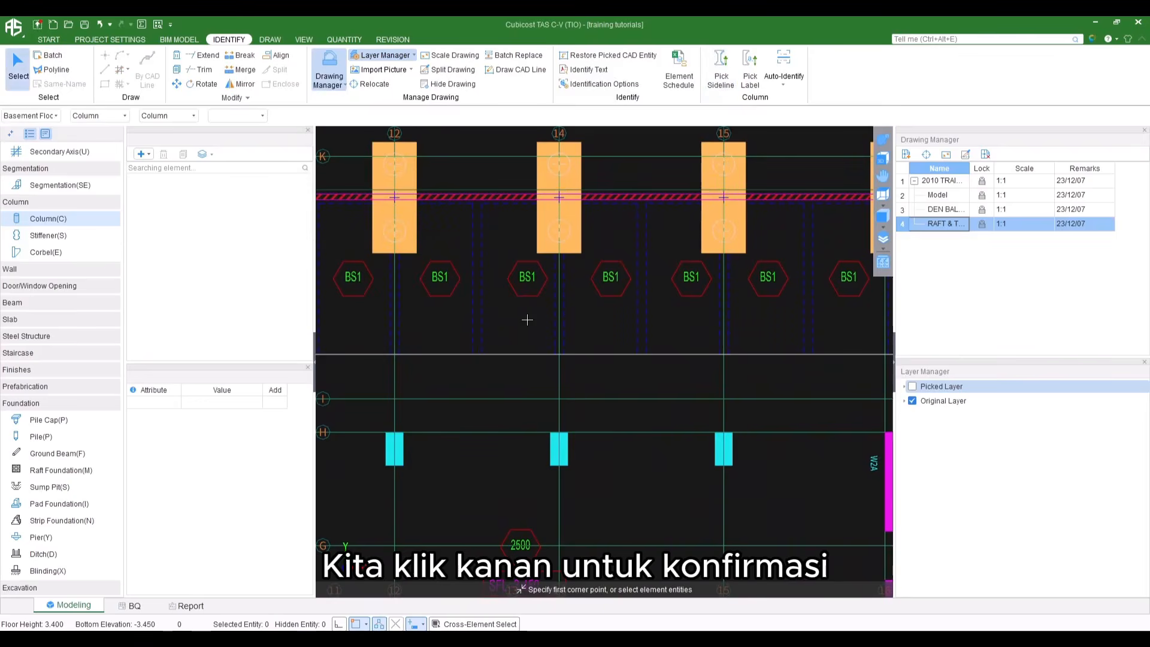
Check the column positions on axes 12 to 15 for sidelines, toggling the Picked Layer display on and off
{"action": "scroll", "coordinate": [575, 210], "scroll_direction": "up", "scroll_amount": 4}
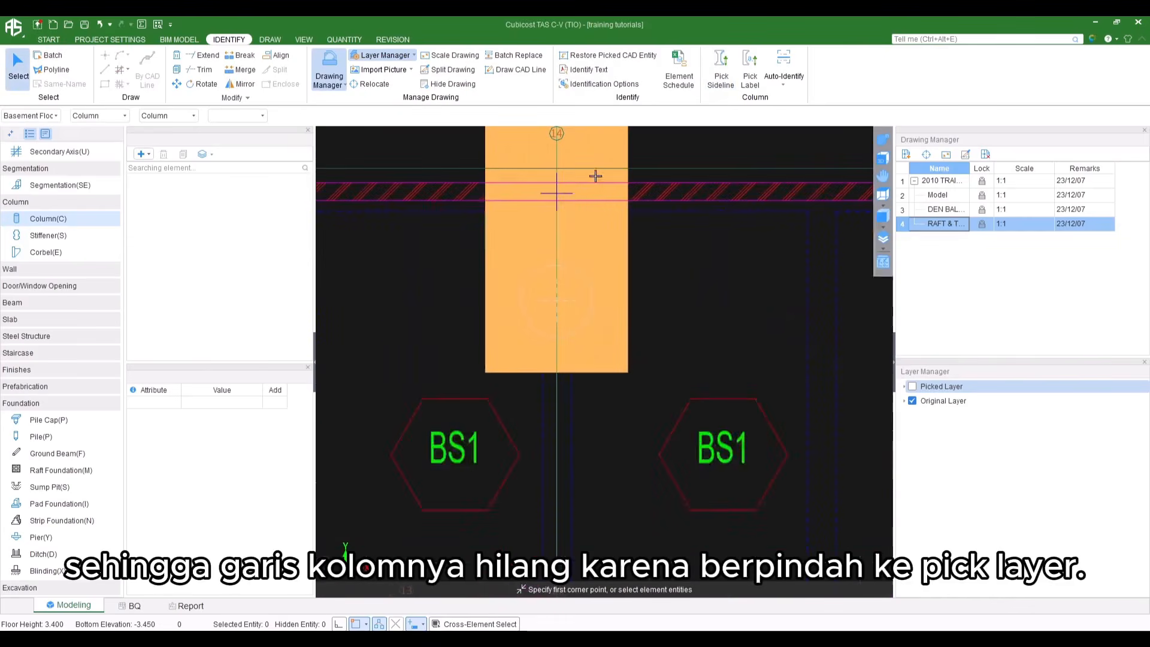
{"action": "left_click", "coordinate": [911, 386]}
{"action": "left_click", "coordinate": [912, 386]}
{"action": "scroll", "coordinate": [735, 347], "scroll_direction": "down", "scroll_amount": 5}
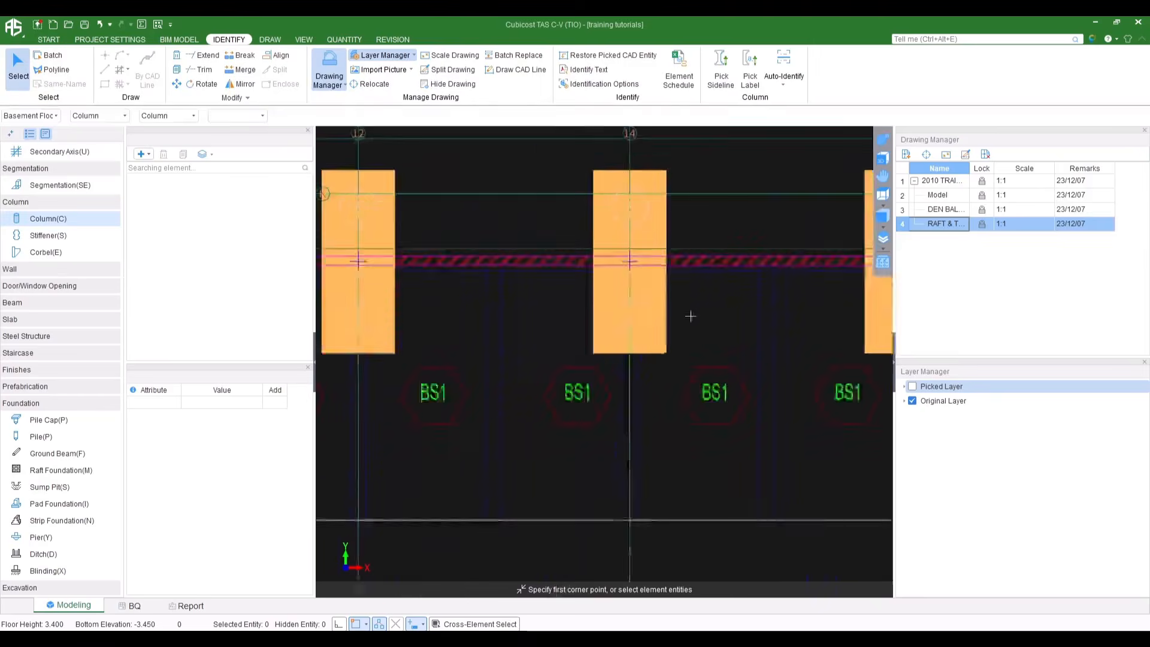
{"action": "scroll", "coordinate": [739, 142], "scroll_direction": "up", "scroll_amount": 3}
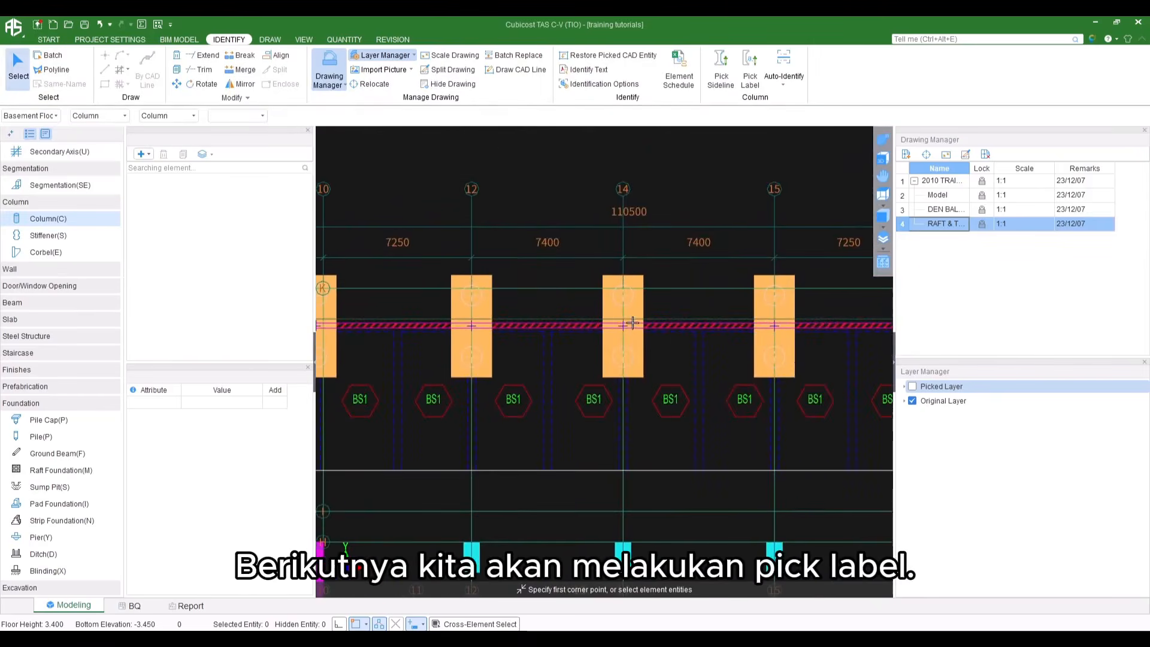
Start Pick Label for the columns and display the Pile Cap Label sublayer of the Picked Layer to look for the column texts
{"action": "left_click", "coordinate": [750, 69]}
{"action": "mouse_move", "coordinate": [579, 282]}
{"action": "middle_mouse_down"}
{"action": "mouse_move", "coordinate": [532, 236]}
{"action": "mouse_move", "coordinate": [631, 259]}
{"action": "mouse_move", "coordinate": [611, 246]}
{"action": "middle_mouse_up"}
{"action": "scroll", "coordinate": [703, 252], "scroll_direction": "up", "scroll_amount": 1}
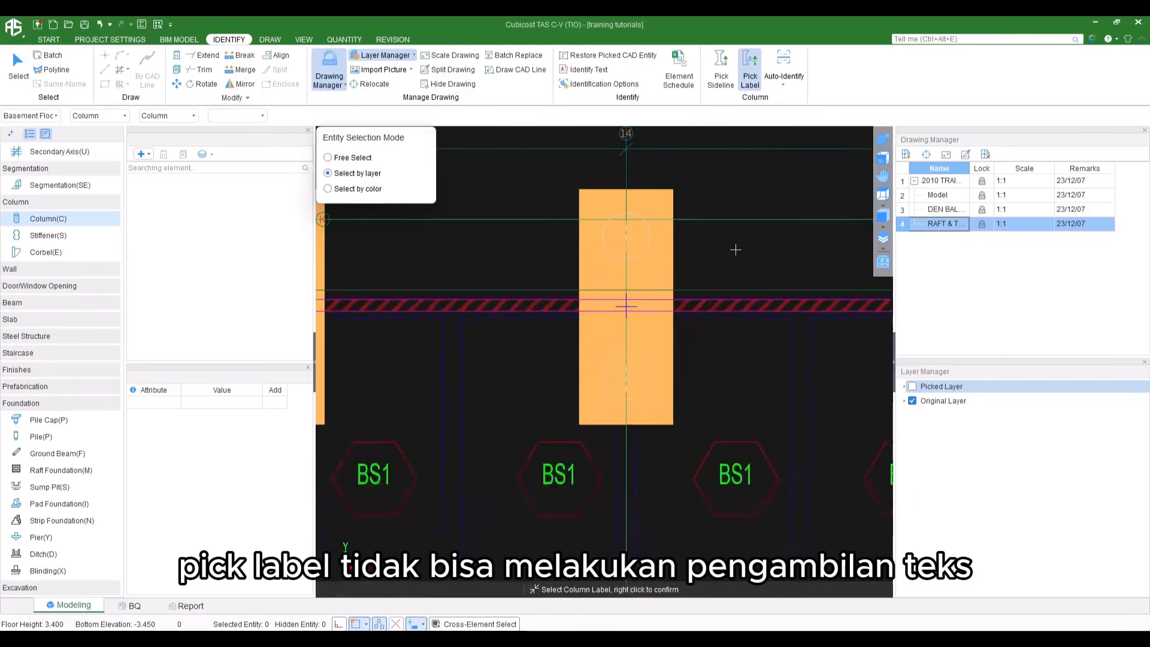
{"action": "scroll", "coordinate": [707, 251], "scroll_direction": "down", "scroll_amount": 1}
{"action": "middle_click_drag", "start_coordinate": [718, 230], "coordinate": [700, 251]}
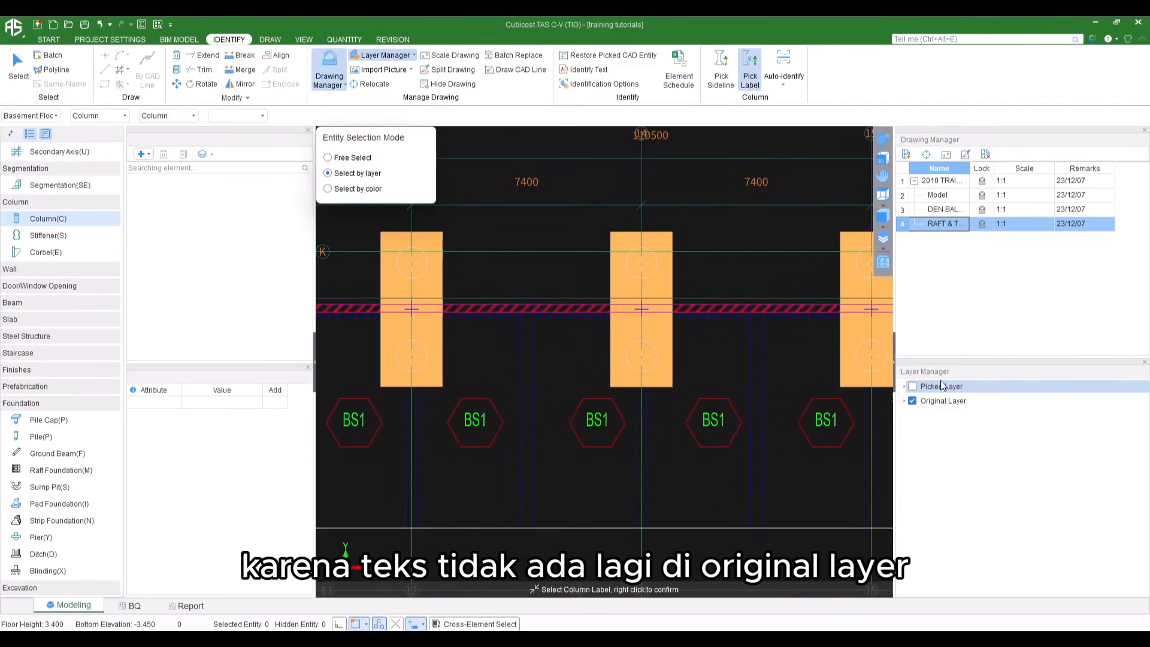
{"action": "left_click", "coordinate": [904, 386]}
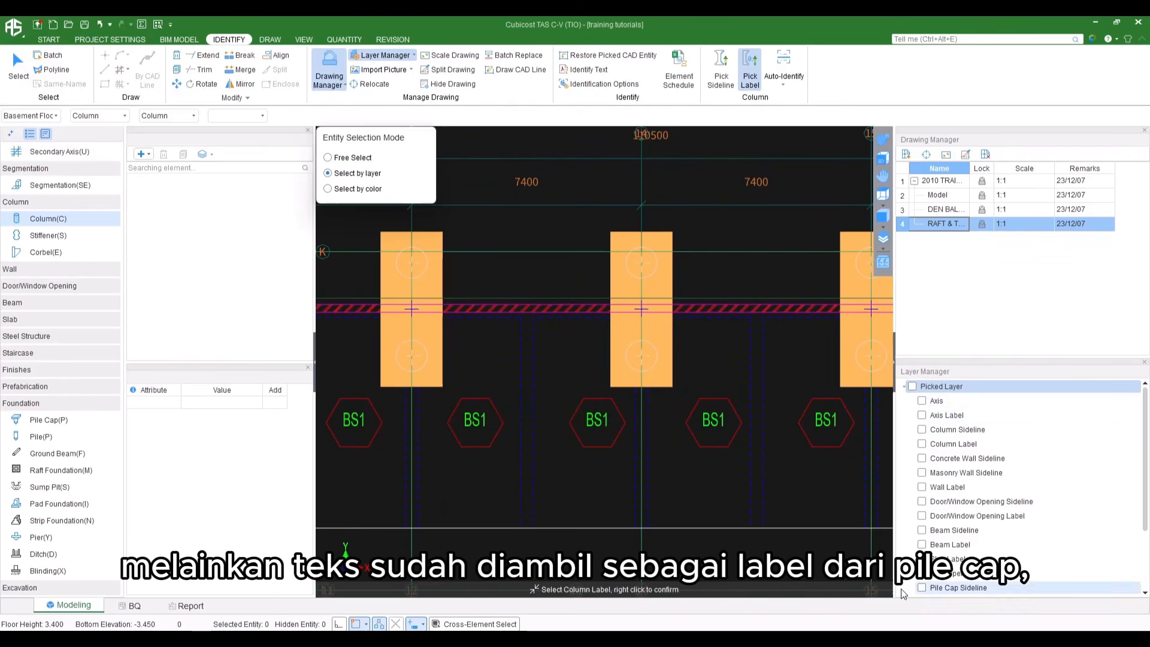
{"action": "scroll", "coordinate": [952, 554], "scroll_direction": "down", "scroll_amount": 1}
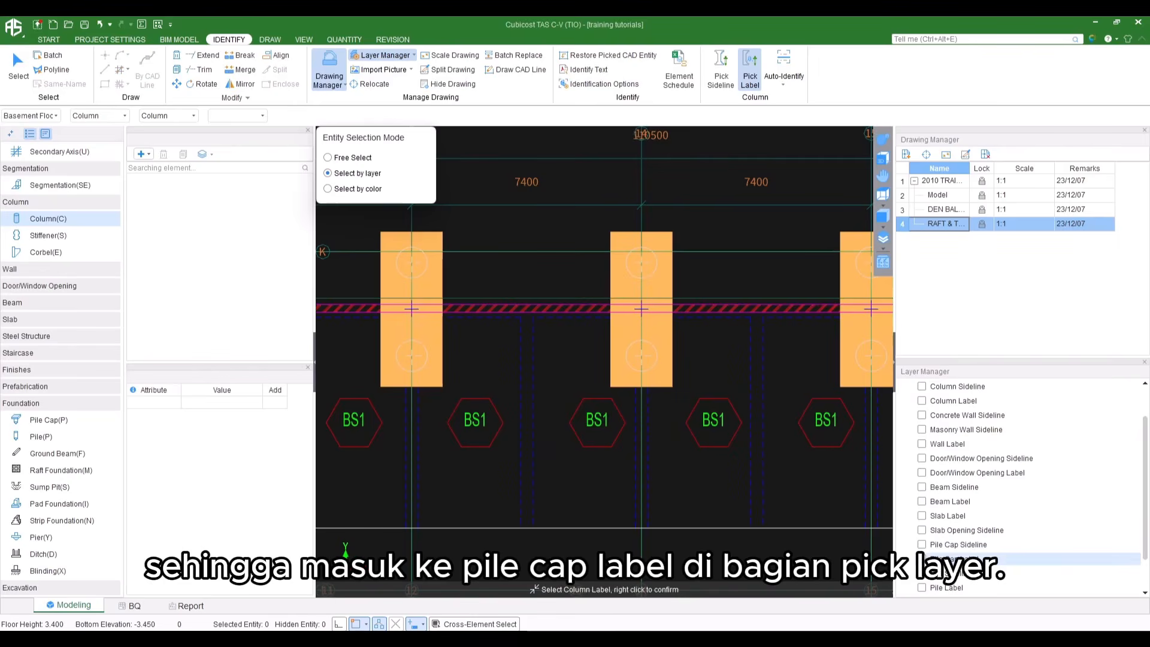
{"action": "left_click", "coordinate": [949, 559]}
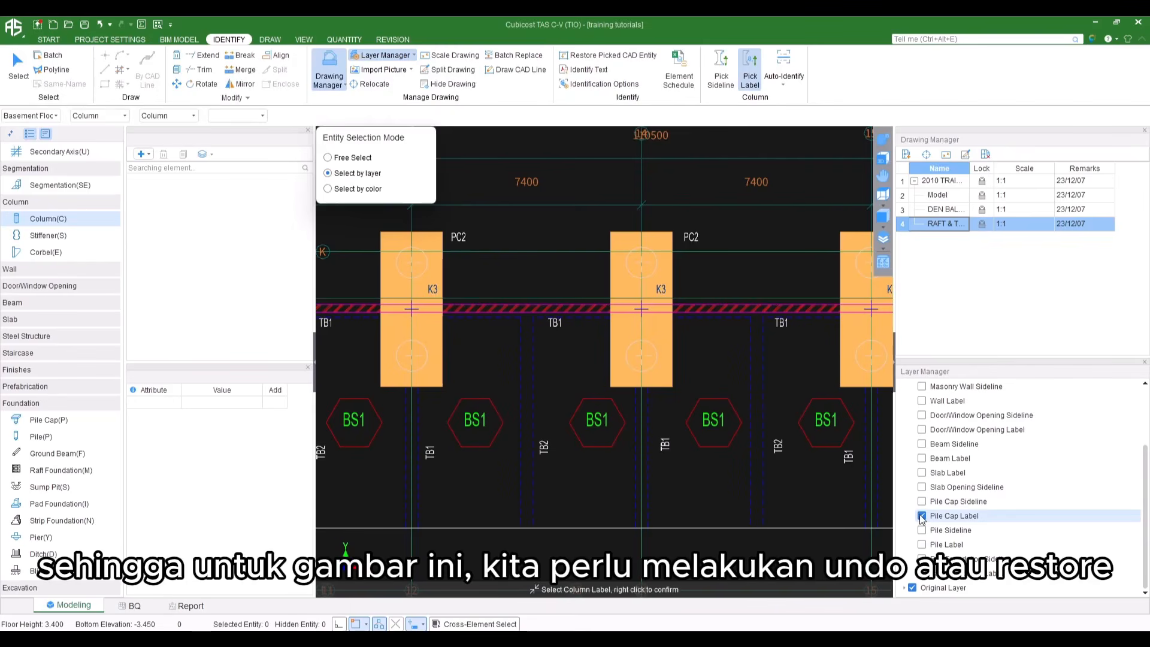
{"action": "right_click", "coordinate": [749, 293]}
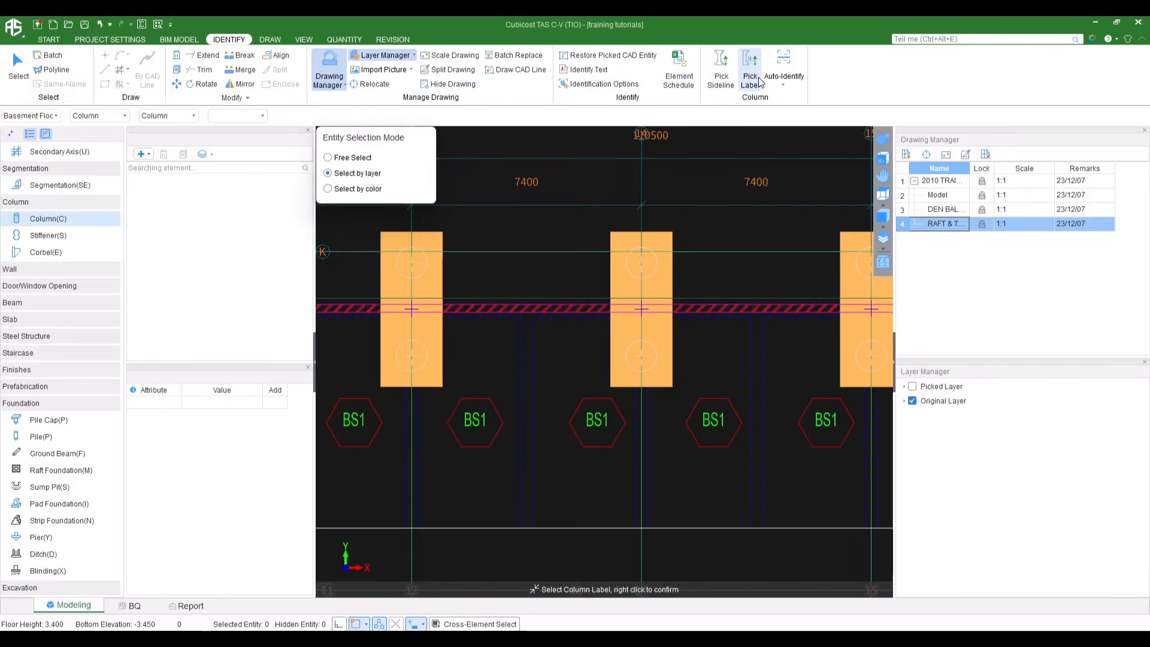
Restore the K3 text and all other label texts on its layer to the original layer with Restore Picked CAD Entity
{"action": "left_click", "coordinate": [625, 58]}
{"action": "scroll", "coordinate": [692, 241], "scroll_direction": "up", "scroll_amount": 1}
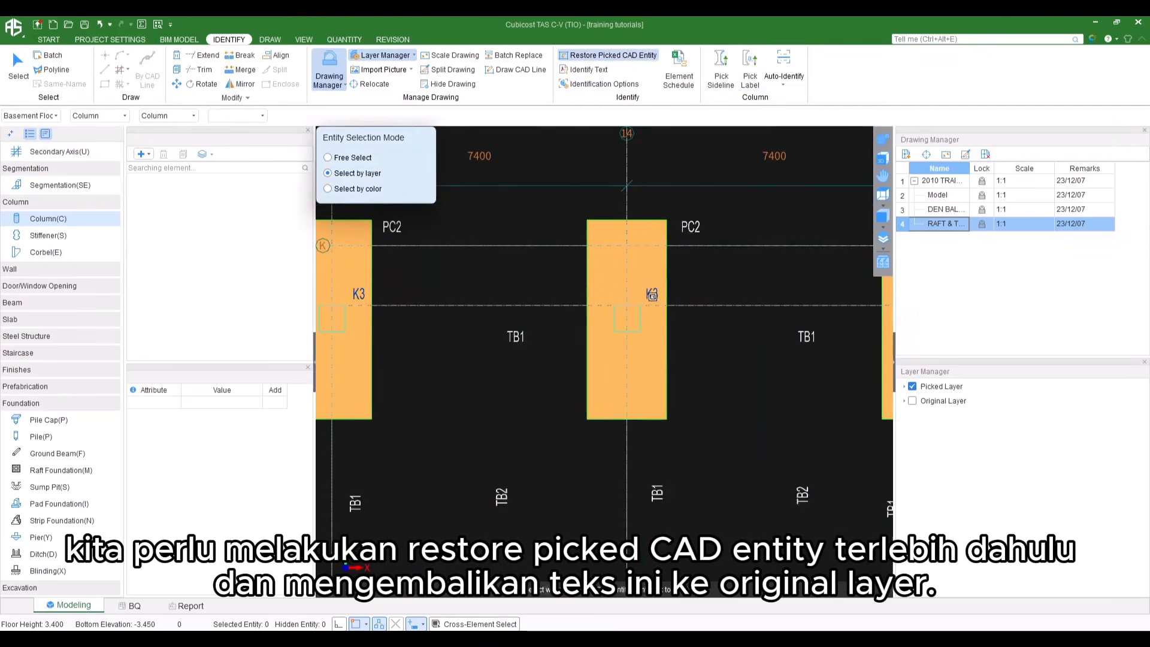
{"action": "left_click", "coordinate": [658, 289]}
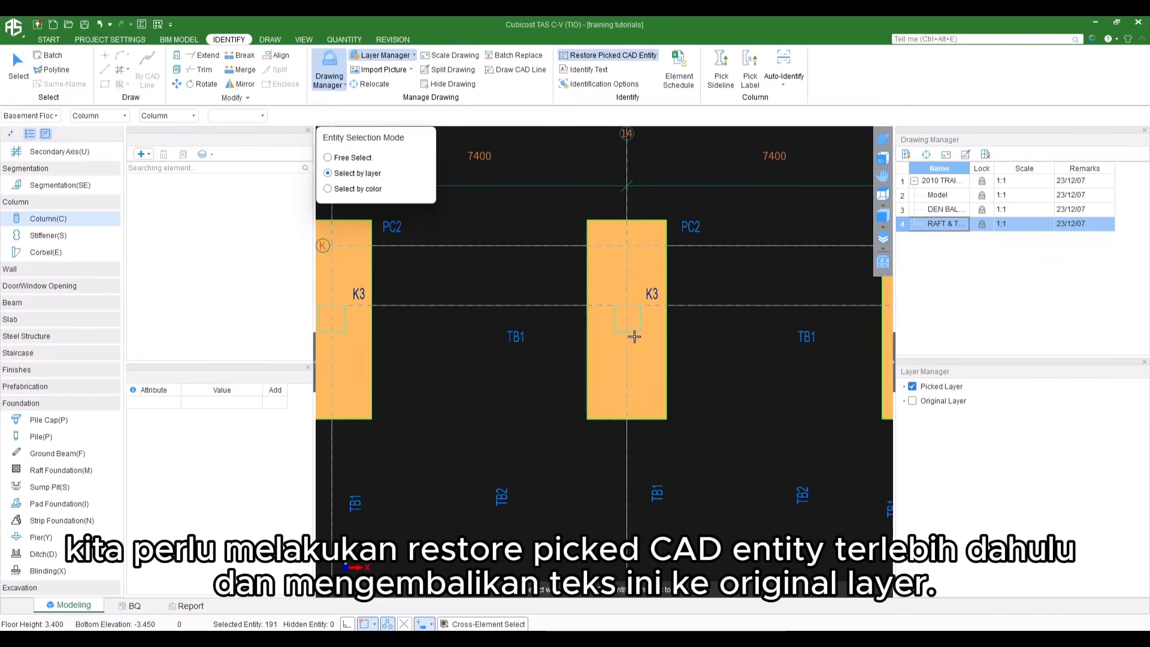
{"action": "right_click", "coordinate": [652, 294]}
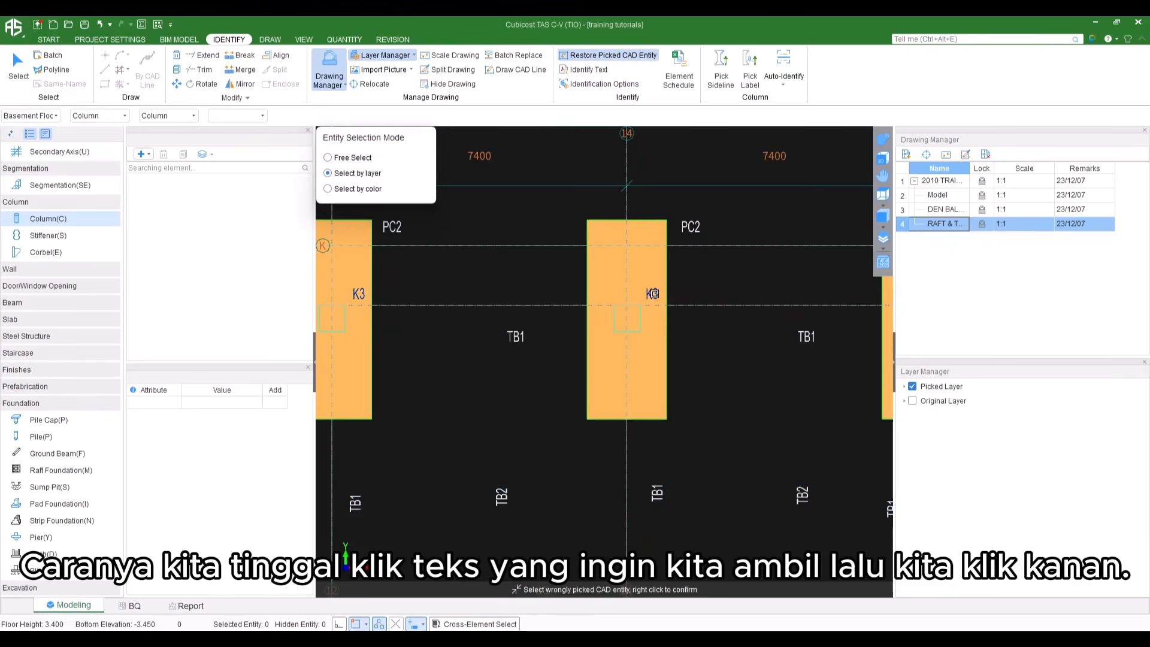
{"action": "left_click", "coordinate": [652, 294]}
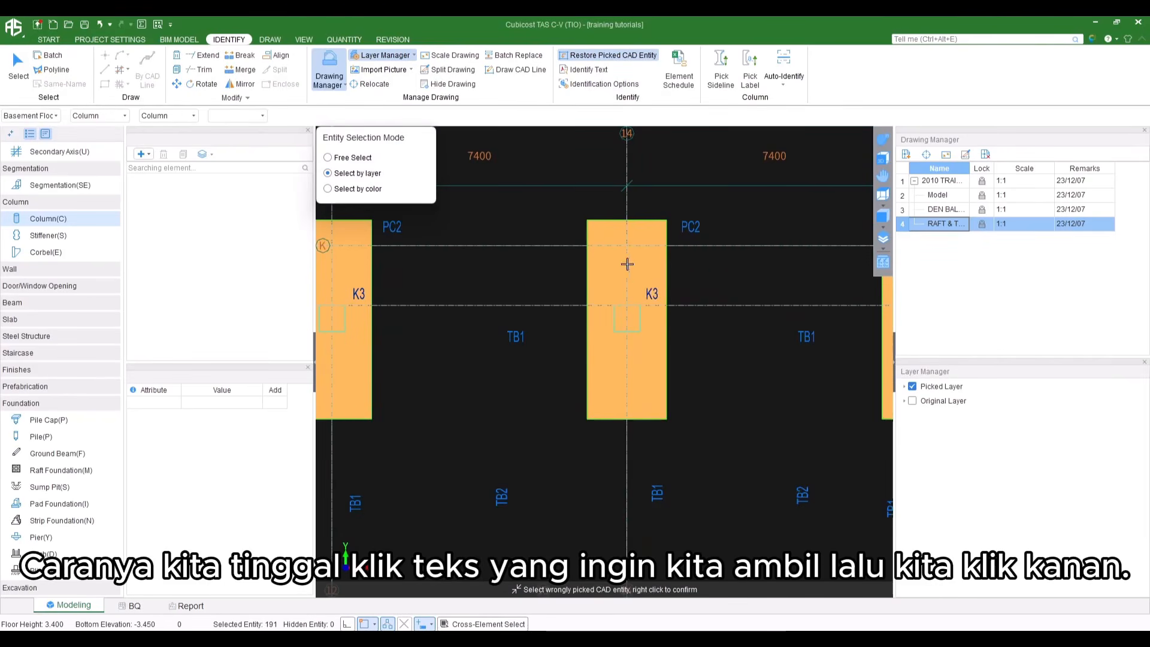
{"action": "right_click", "coordinate": [636, 258]}
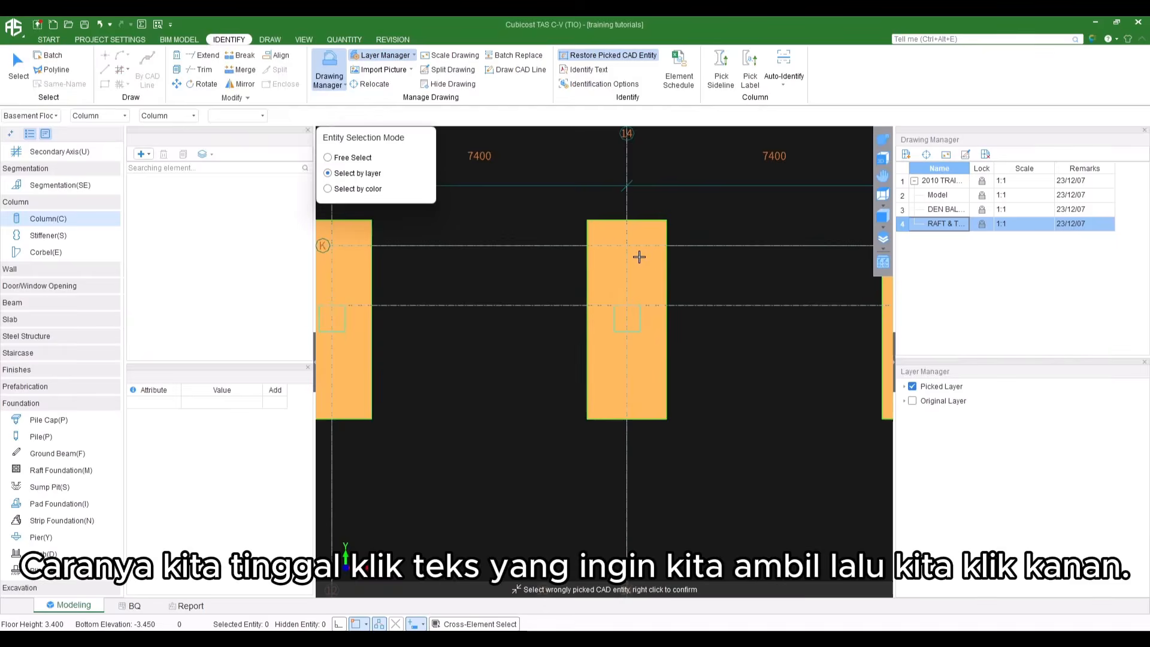
Check the restored label texts around the pile caps by showing the Original Layer and hiding it again
{"action": "scroll", "coordinate": [637, 260], "scroll_direction": "down", "scroll_amount": 1}
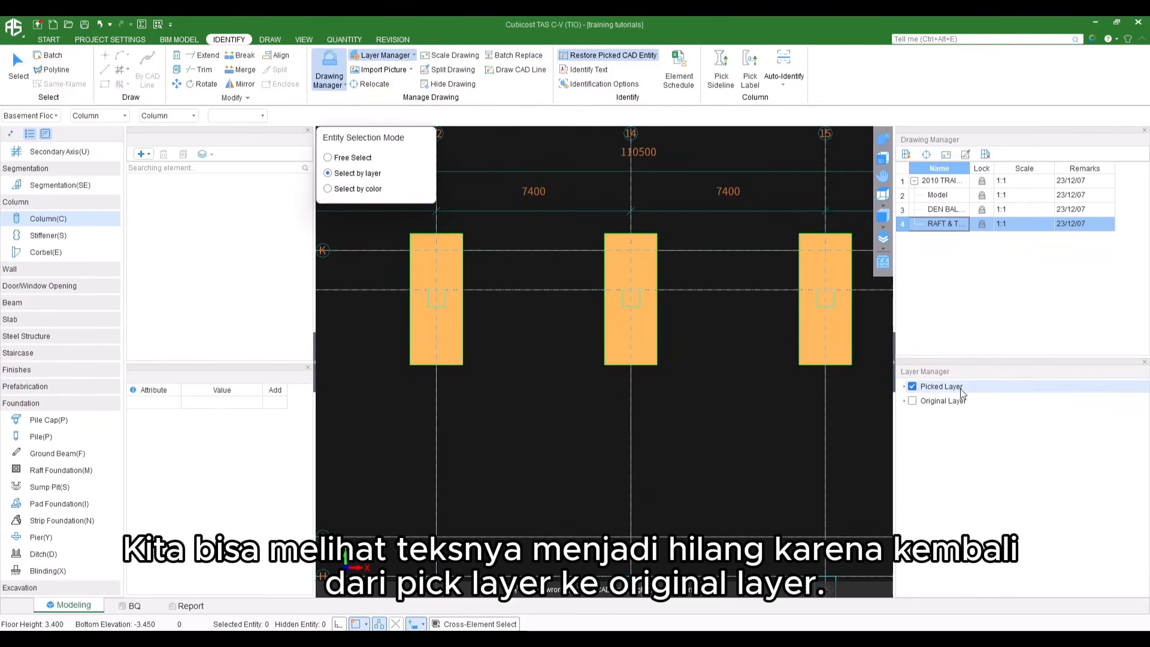
{"action": "left_click", "coordinate": [911, 401]}
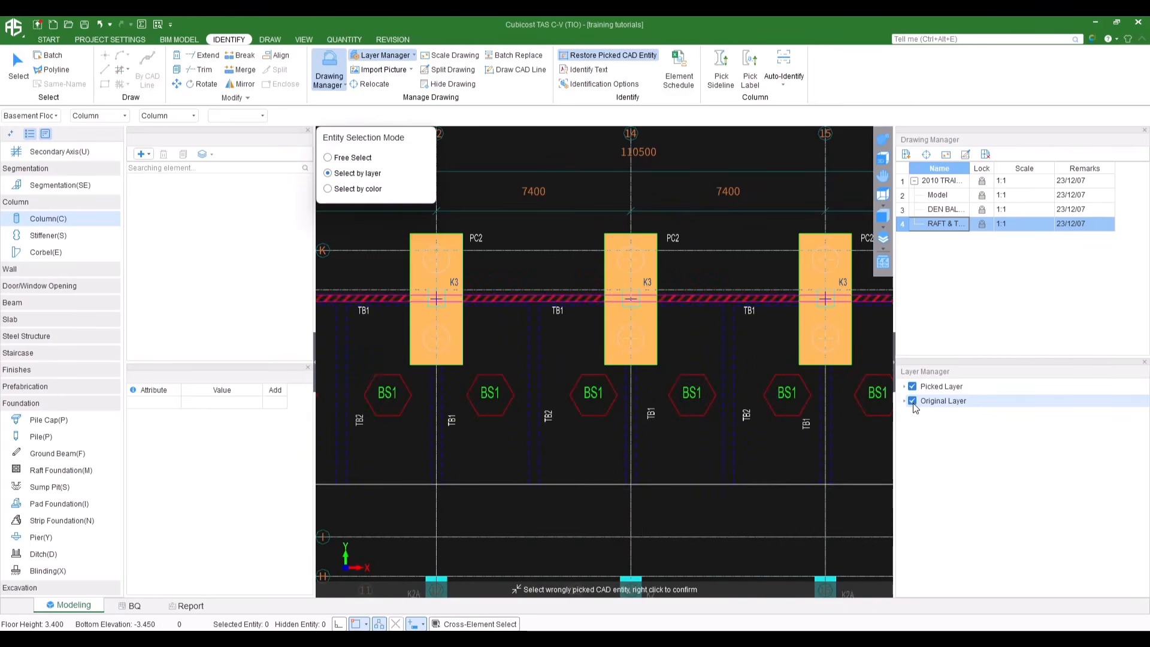
{"action": "left_click", "coordinate": [911, 401]}
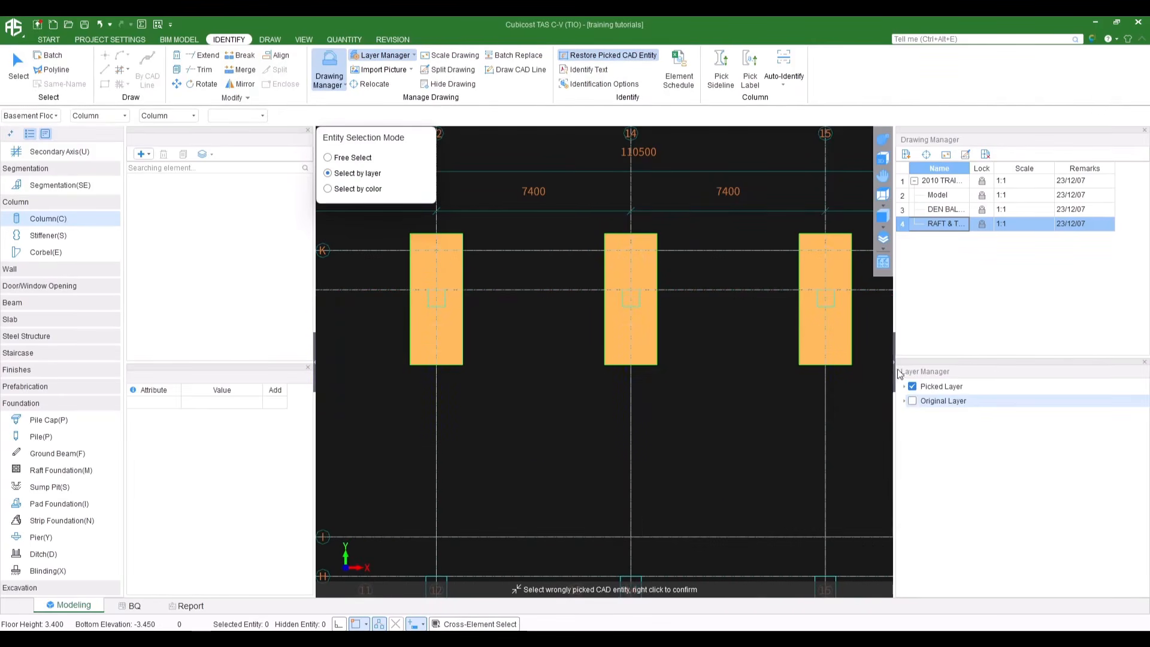
Pick the K3 column label and its layer's texts with Pick Label, confirm, and auto-identify the columns
{"action": "left_click", "coordinate": [750, 71]}
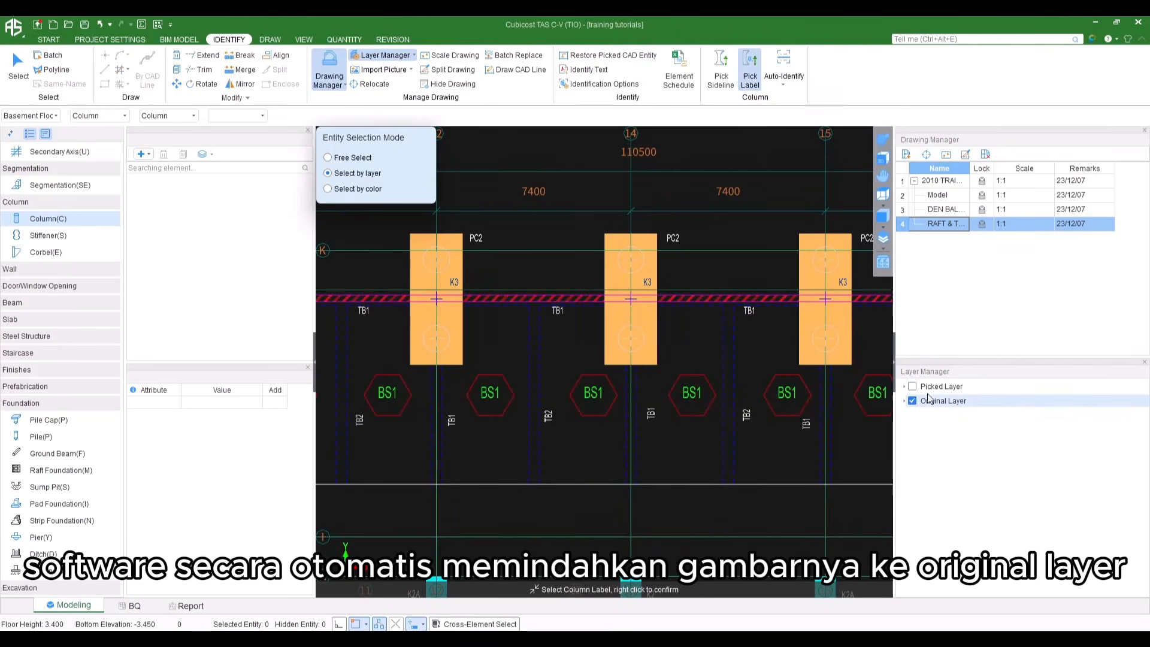
{"action": "scroll", "coordinate": [661, 285], "scroll_direction": "up", "scroll_amount": 1}
{"action": "scroll", "coordinate": [653, 277], "scroll_direction": "up", "scroll_amount": 2}
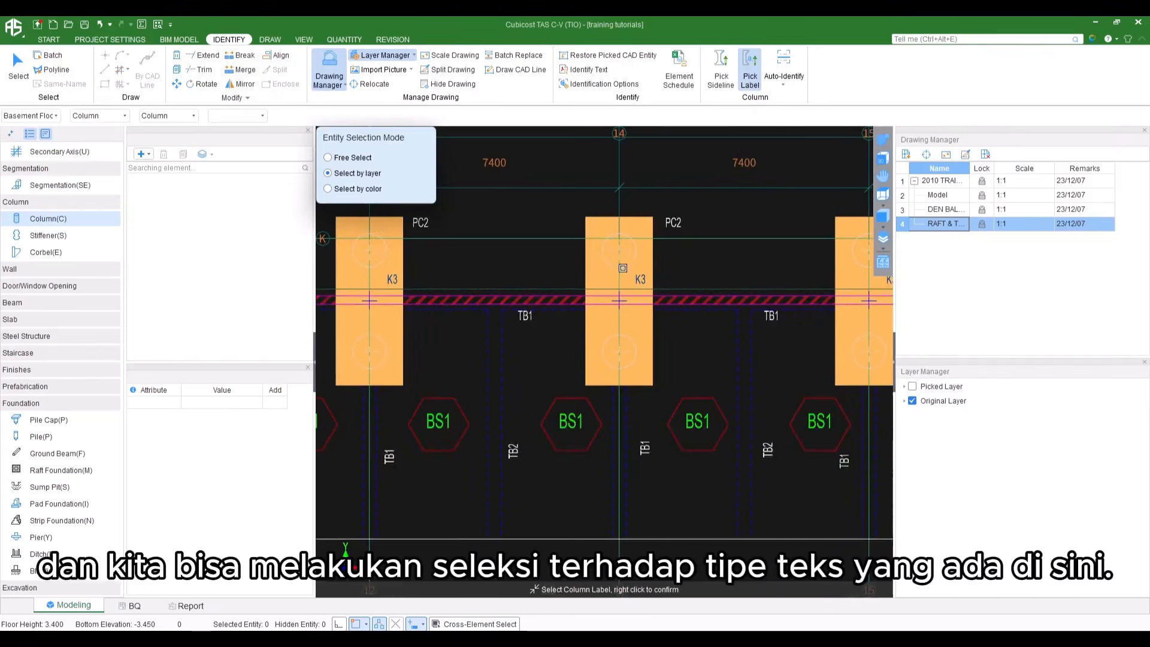
{"action": "left_click", "coordinate": [638, 279]}
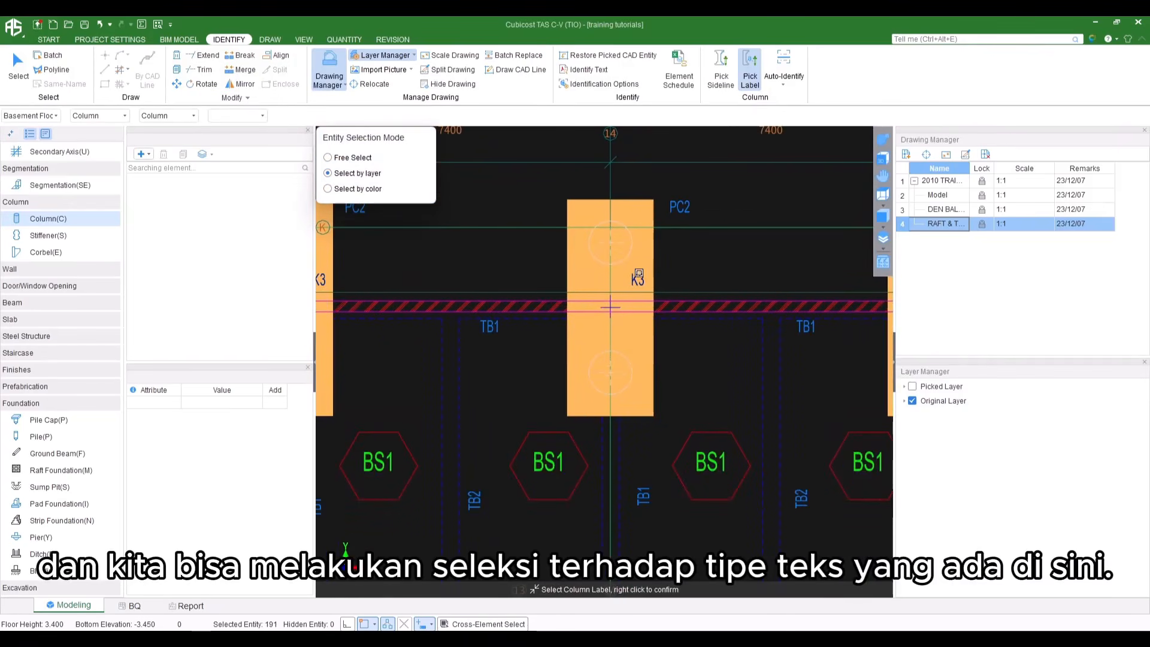
{"action": "middle_click_drag", "start_coordinate": [638, 274], "coordinate": [653, 290]}
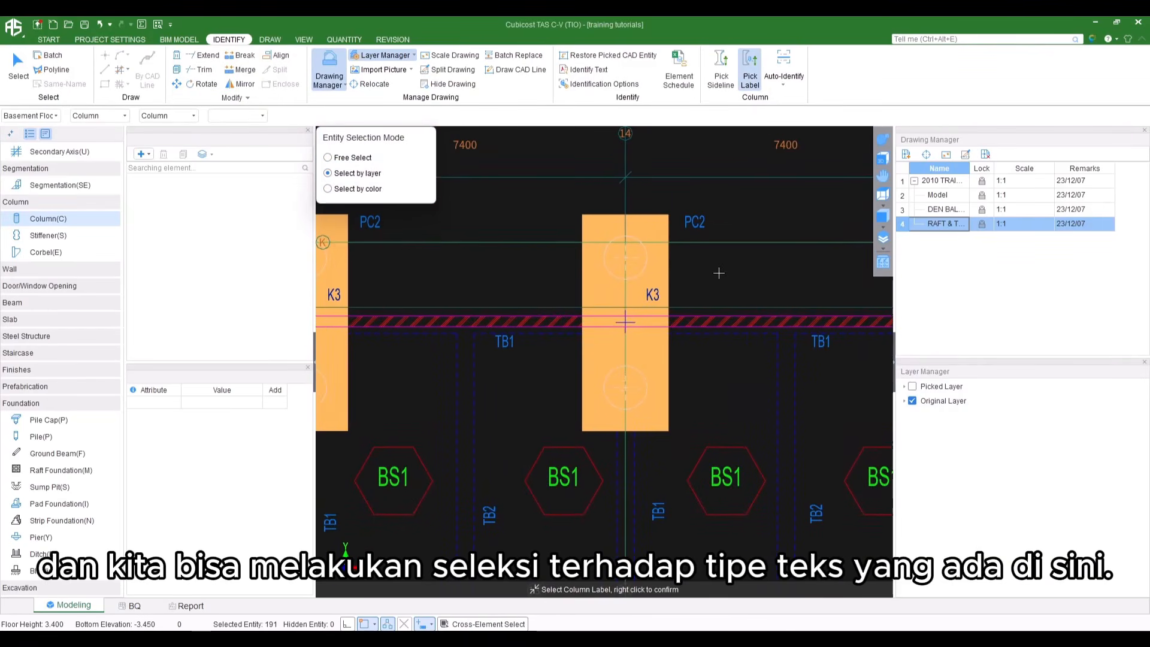
{"action": "right_click", "coordinate": [718, 279]}
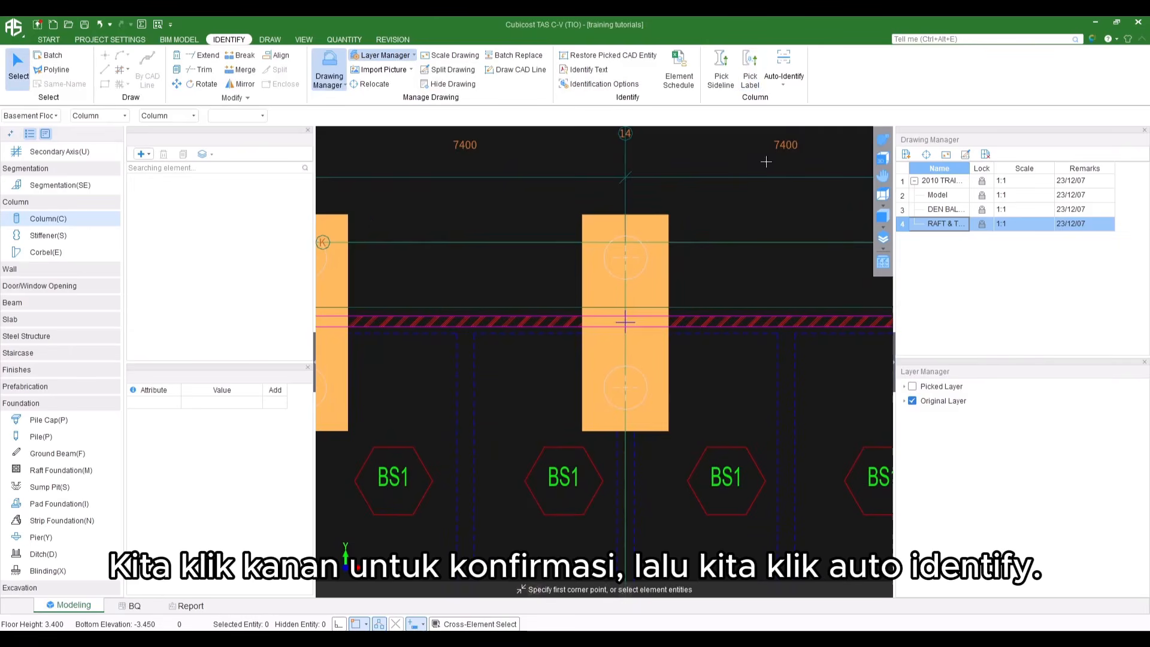
{"action": "left_click", "coordinate": [785, 63]}
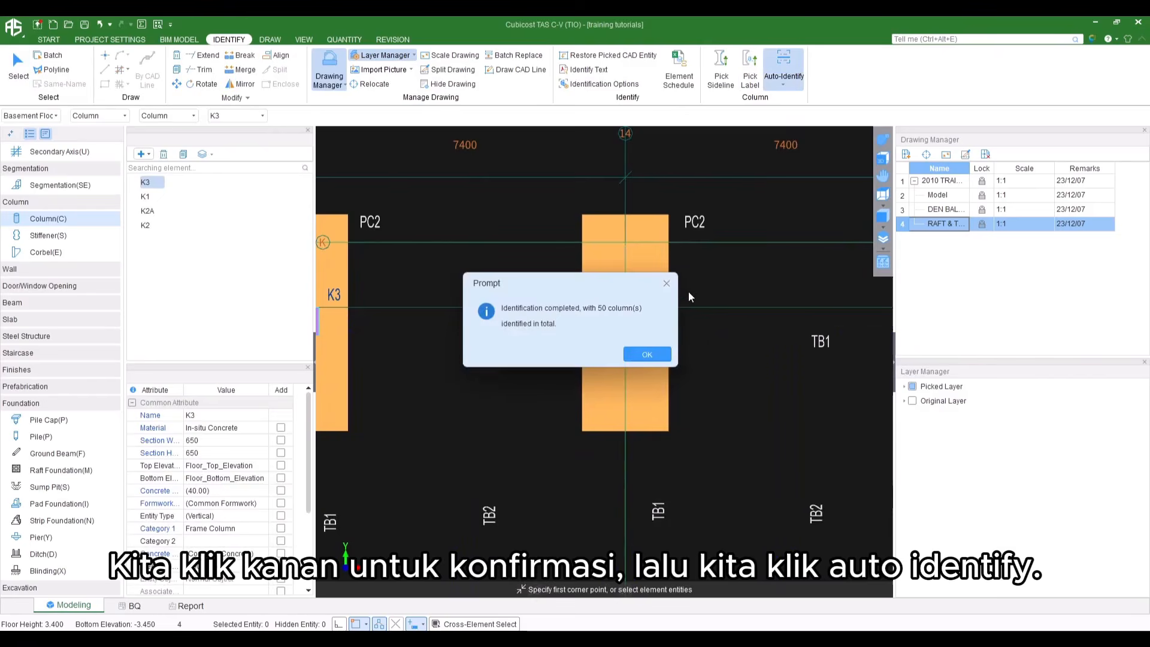
Acknowledge the column identification and look over the identified columns across the whole Basement Floor plan
{"action": "left_click", "coordinate": [648, 356]}
{"action": "scroll", "coordinate": [638, 361], "scroll_direction": "down", "scroll_amount": 2}
{"action": "scroll", "coordinate": [638, 362], "scroll_direction": "down", "scroll_amount": 2}
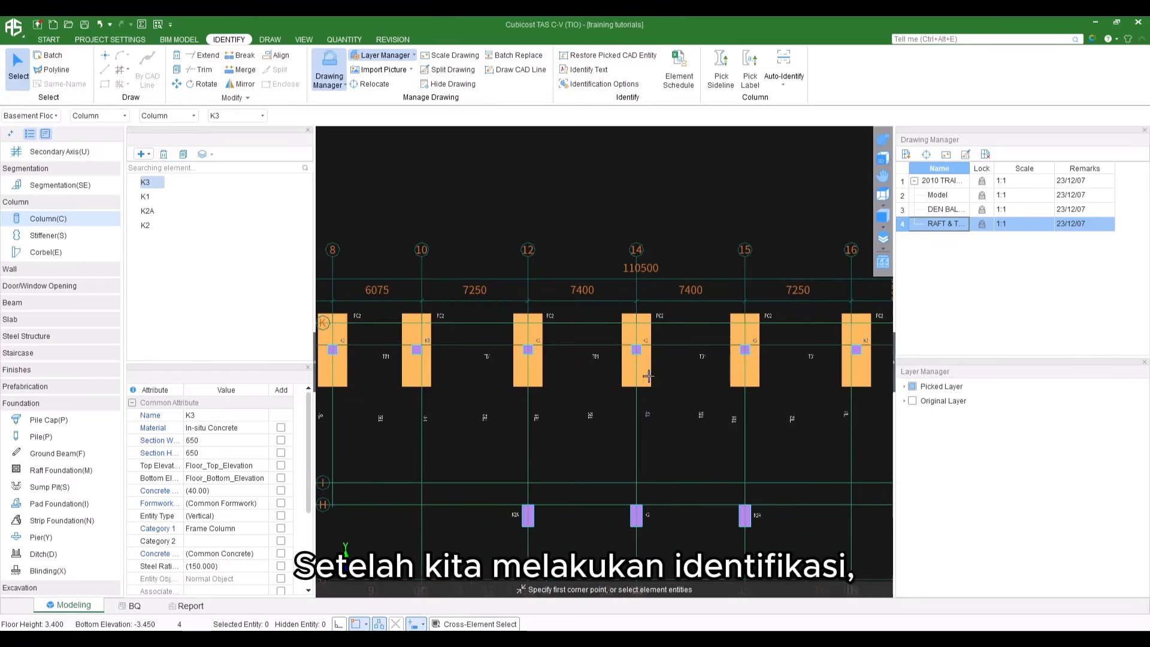
{"action": "scroll", "coordinate": [652, 369], "scroll_direction": "down", "scroll_amount": 5}
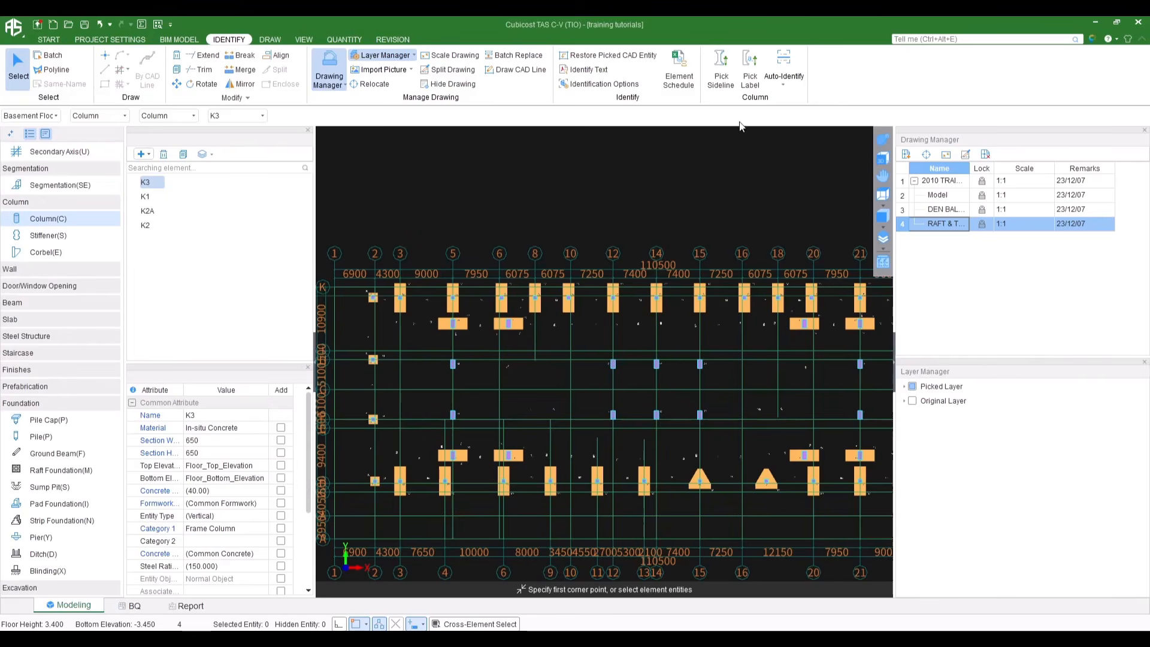
{"action": "scroll", "coordinate": [748, 231], "scroll_direction": "down", "scroll_amount": 2}
{"action": "middle_click_drag", "start_coordinate": [715, 221], "coordinate": [642, 221]}
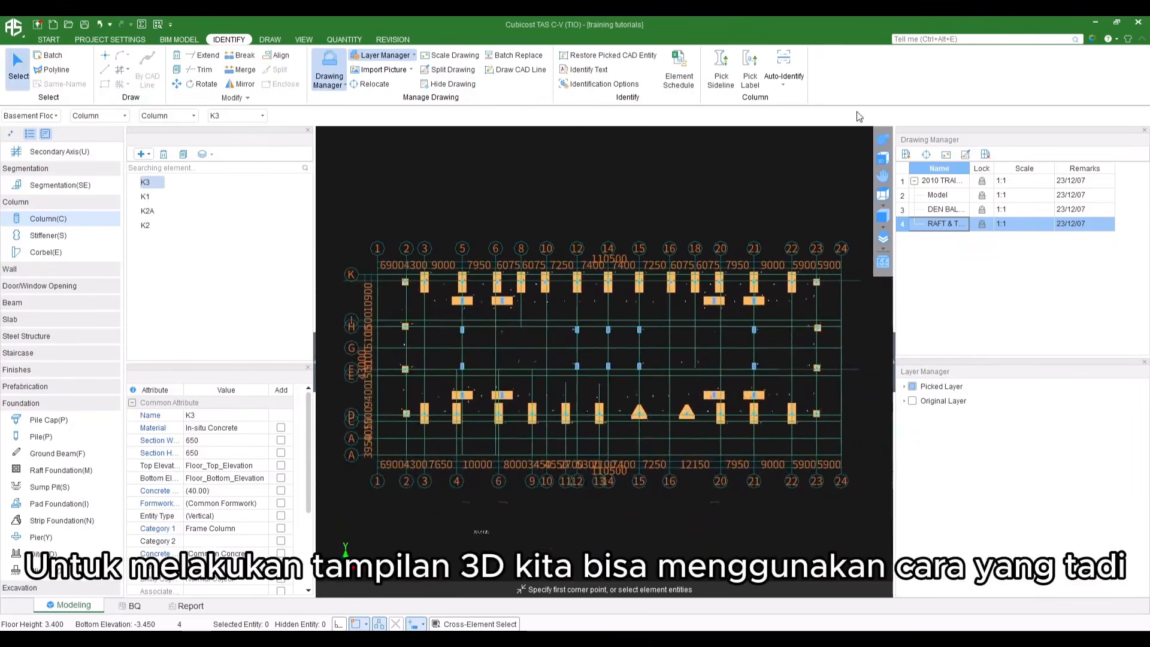
Inspect the columns and pile caps in a rotated 3D view and return to the plan view
{"action": "left_click", "coordinate": [884, 143]}
{"action": "left_click_drag", "start_coordinate": [844, 180], "coordinate": [713, 134]}
{"action": "left_click_drag", "start_coordinate": [692, 360], "coordinate": [718, 228]}
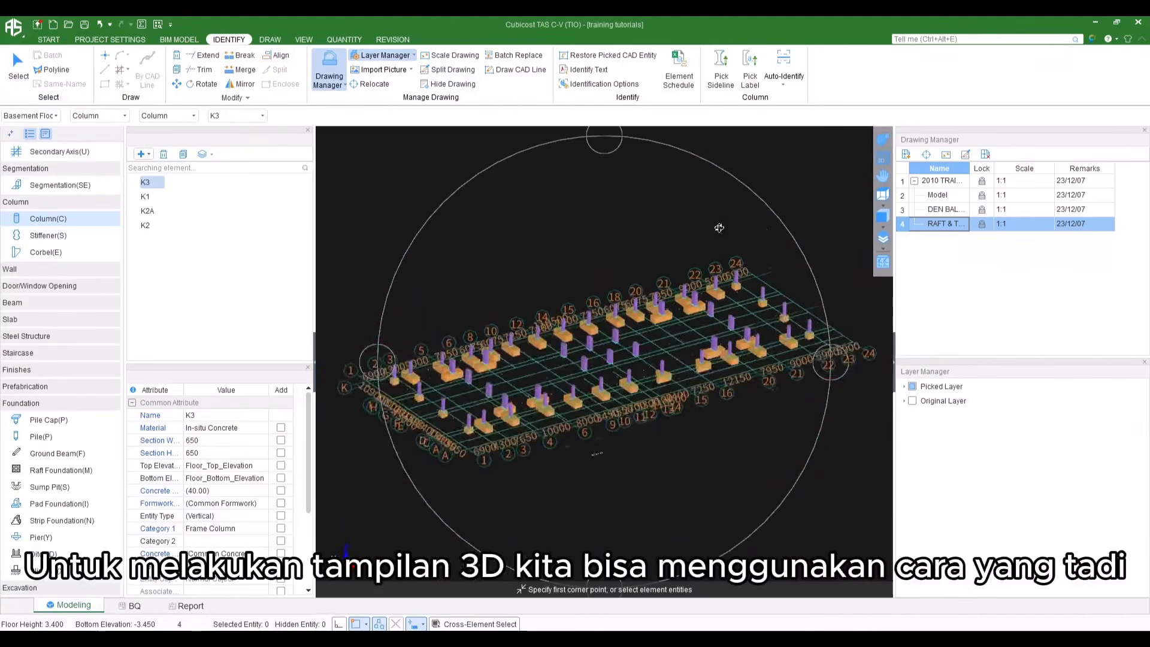
{"action": "scroll", "coordinate": [677, 354], "scroll_direction": "up", "scroll_amount": 2}
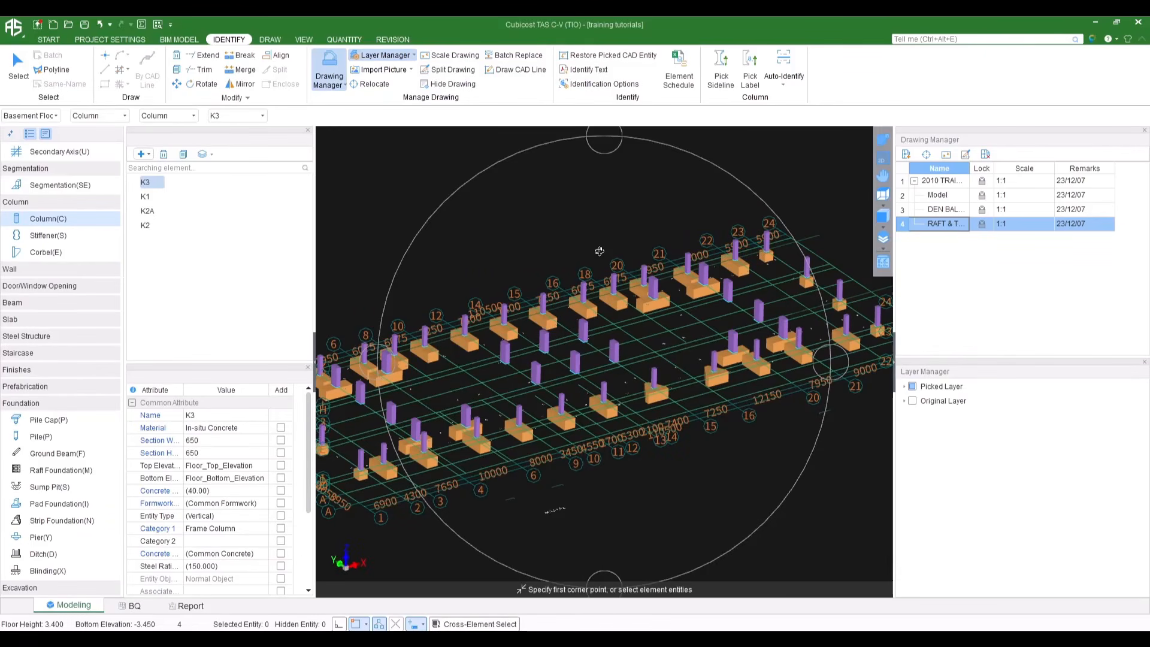
{"action": "scroll", "coordinate": [524, 380], "scroll_direction": "up", "scroll_amount": 5}
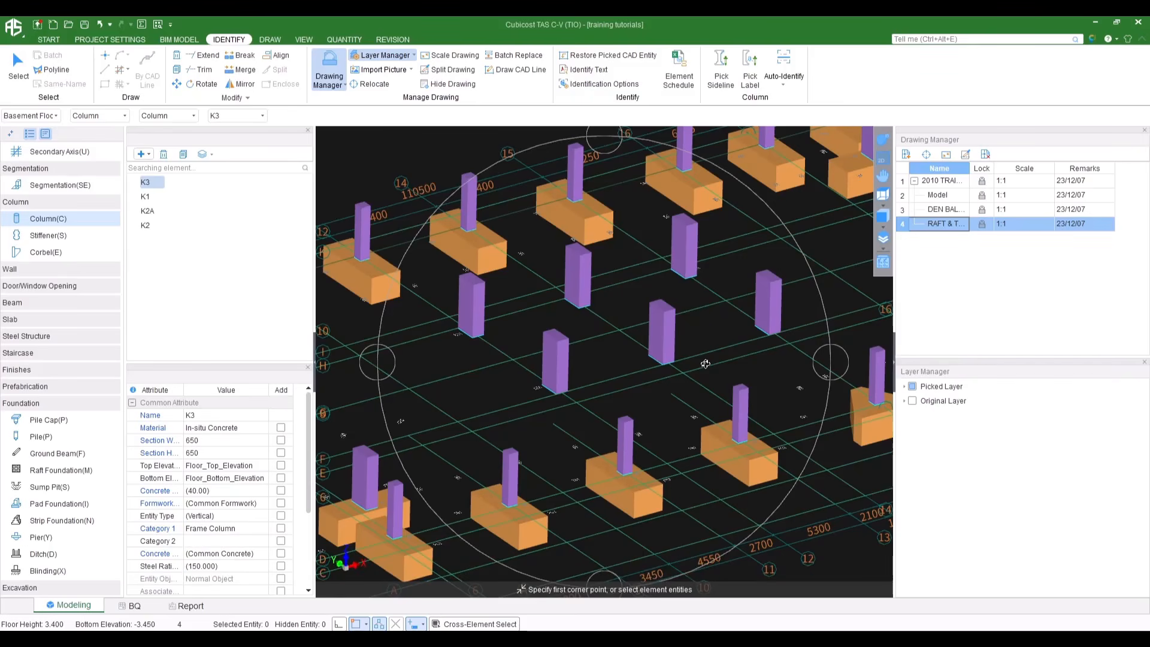
{"action": "scroll", "coordinate": [510, 338], "scroll_direction": "down", "scroll_amount": 3}
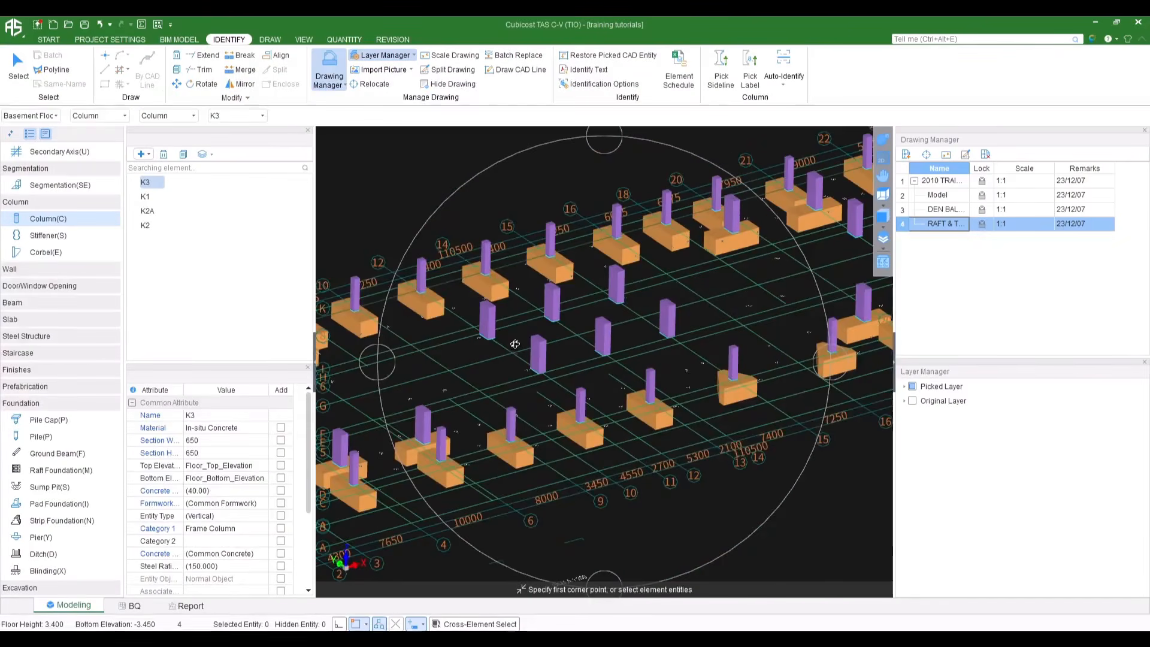
{"action": "left_click", "coordinate": [881, 161]}
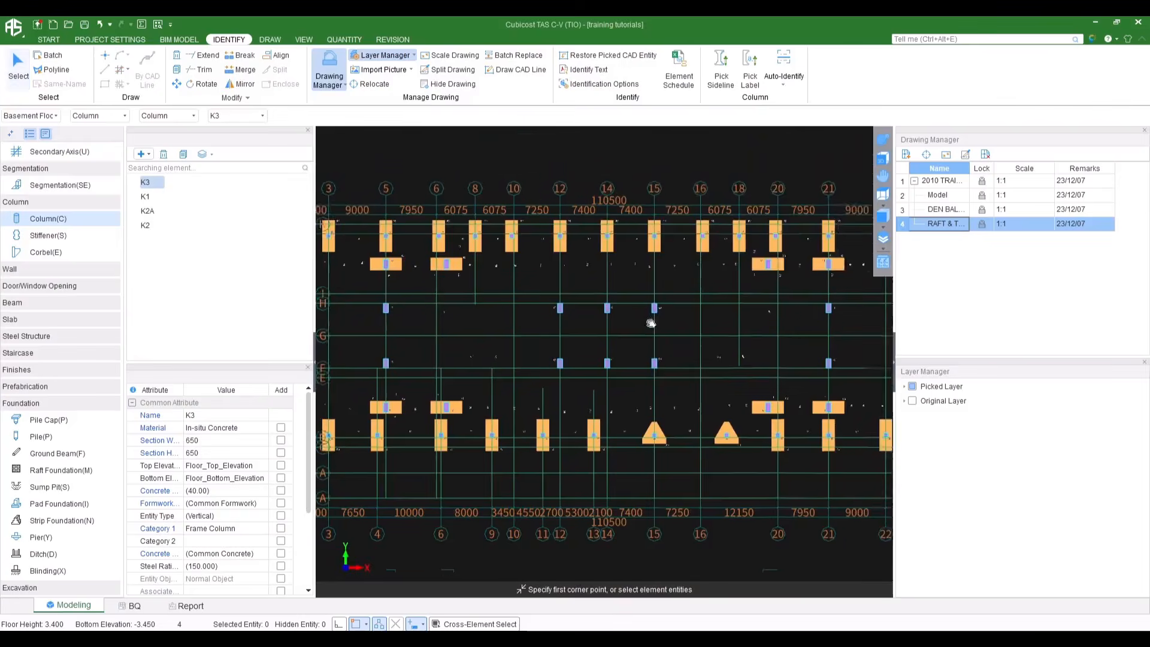
{"action": "scroll", "coordinate": [657, 326], "scroll_direction": "down", "scroll_amount": 2}
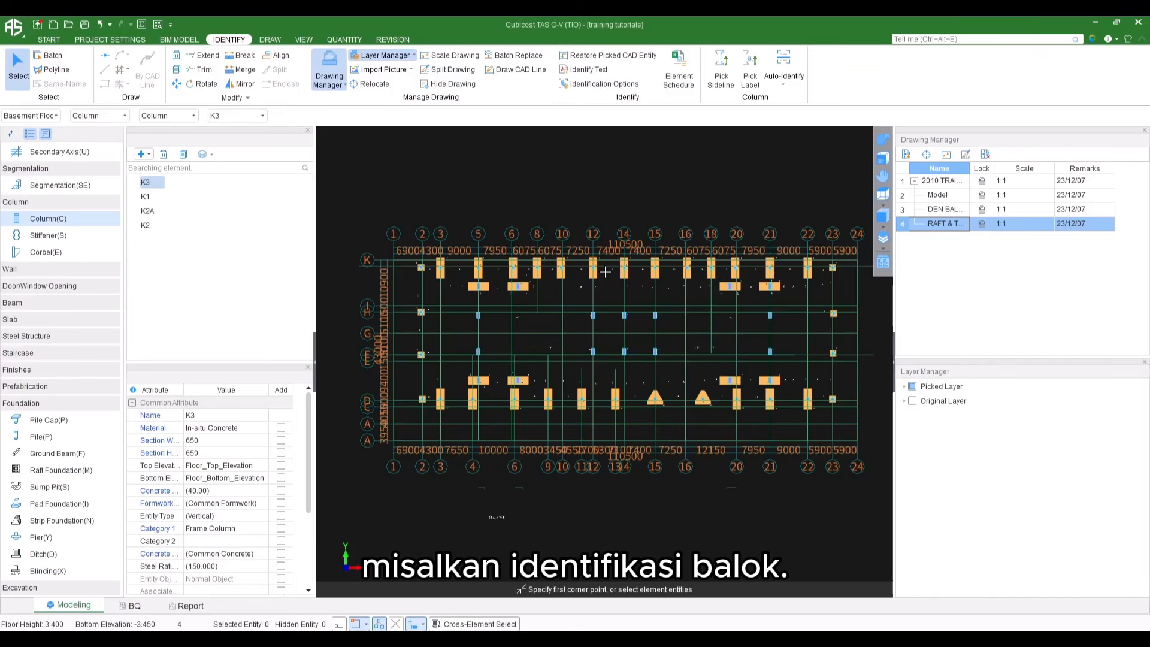
Switch to the Beam element and pick all dashed beam sidelines by layer with Pick Sideline
{"action": "left_click", "coordinate": [33, 302]}
{"action": "left_click", "coordinate": [43, 321]}
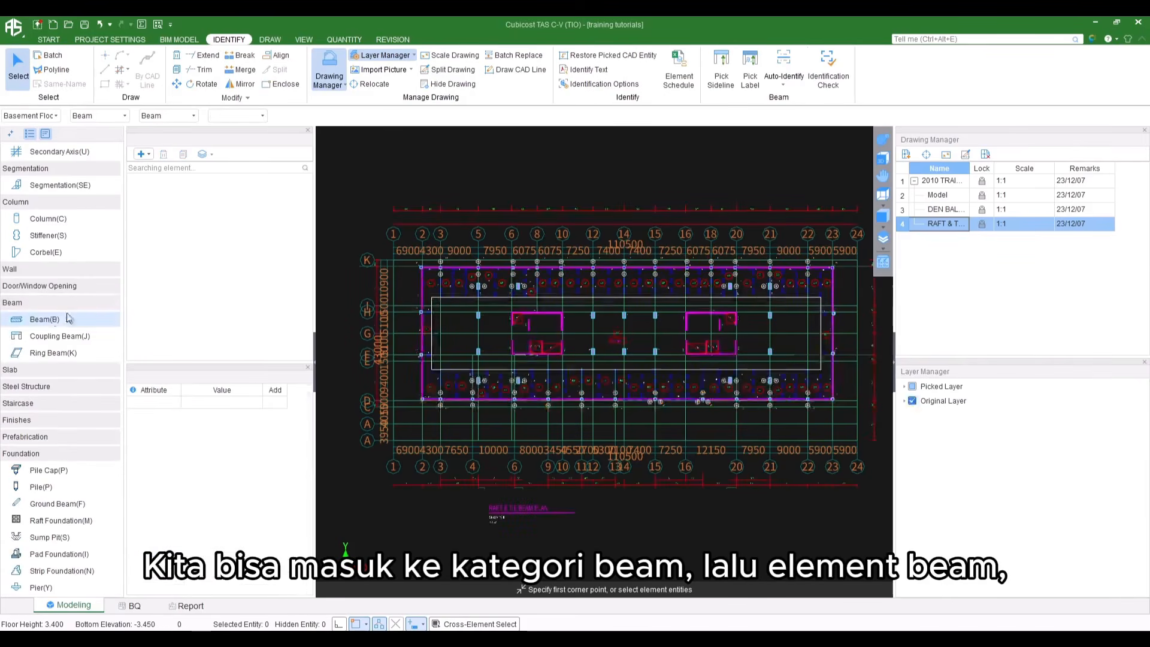
{"action": "scroll", "coordinate": [584, 296], "scroll_direction": "up", "scroll_amount": 2}
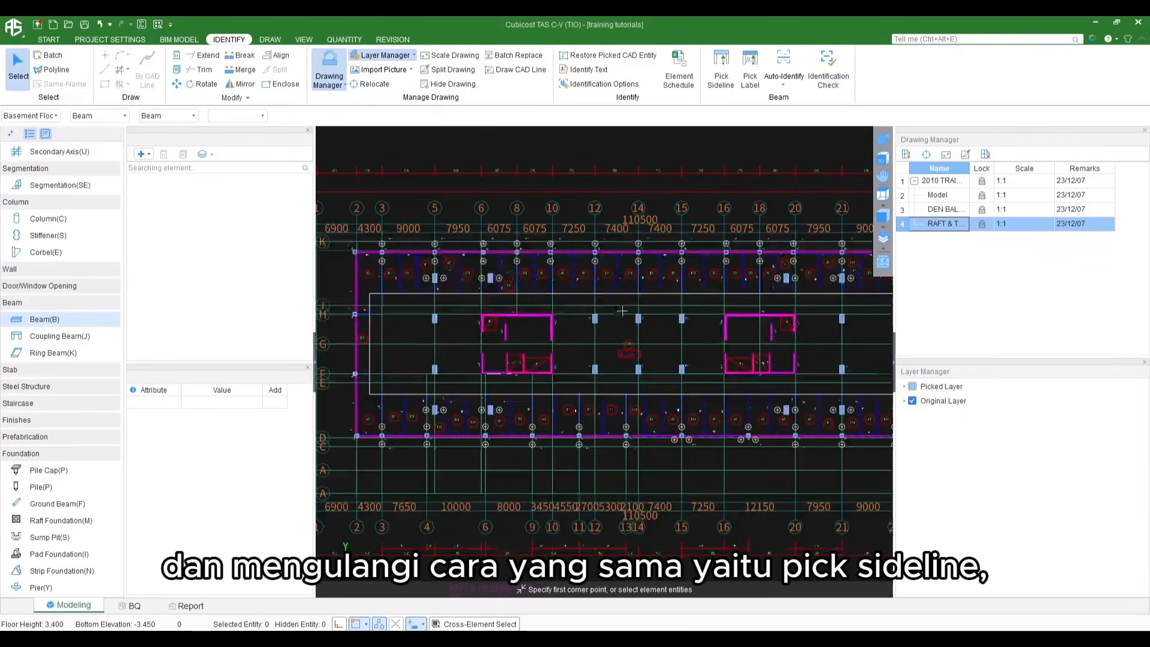
{"action": "left_click", "coordinate": [720, 66]}
{"action": "scroll", "coordinate": [651, 246], "scroll_direction": "up", "scroll_amount": 4}
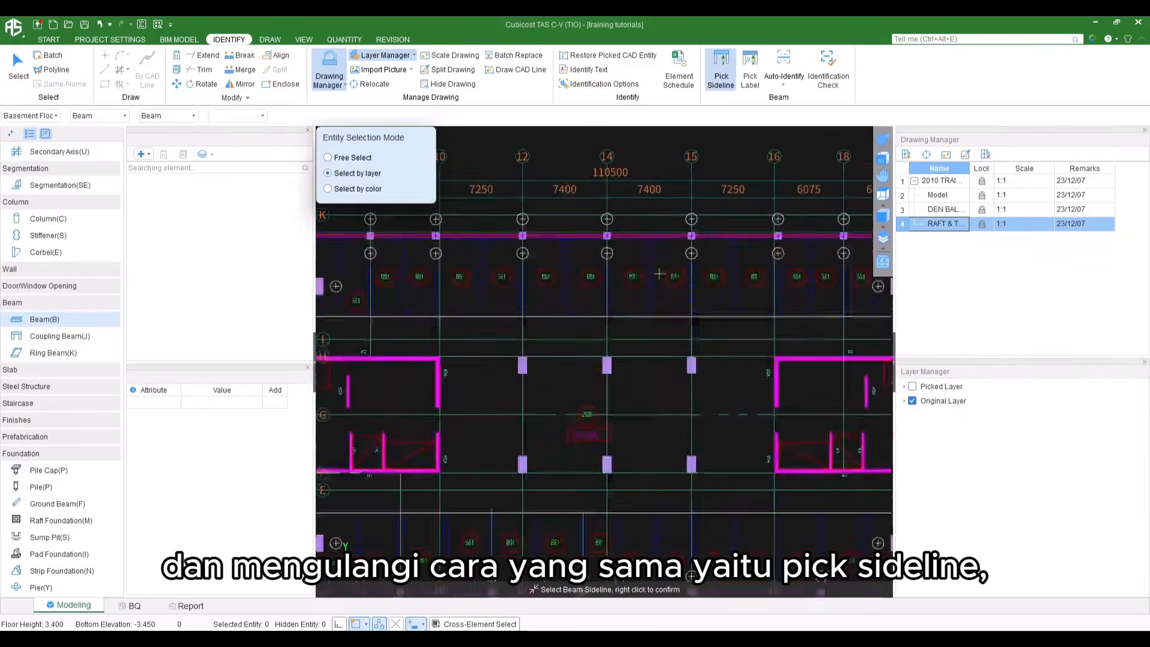
{"action": "left_click", "coordinate": [652, 245]}
{"action": "scroll", "coordinate": [651, 252], "scroll_direction": "up", "scroll_amount": 2}
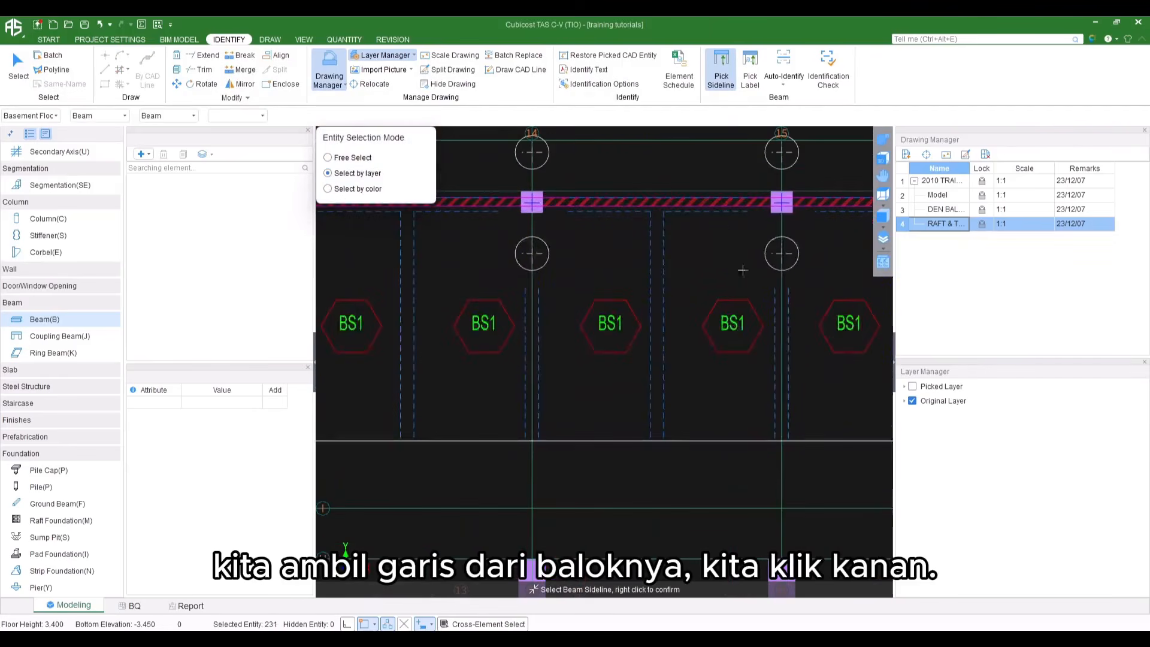
{"action": "right_click", "coordinate": [693, 262]}
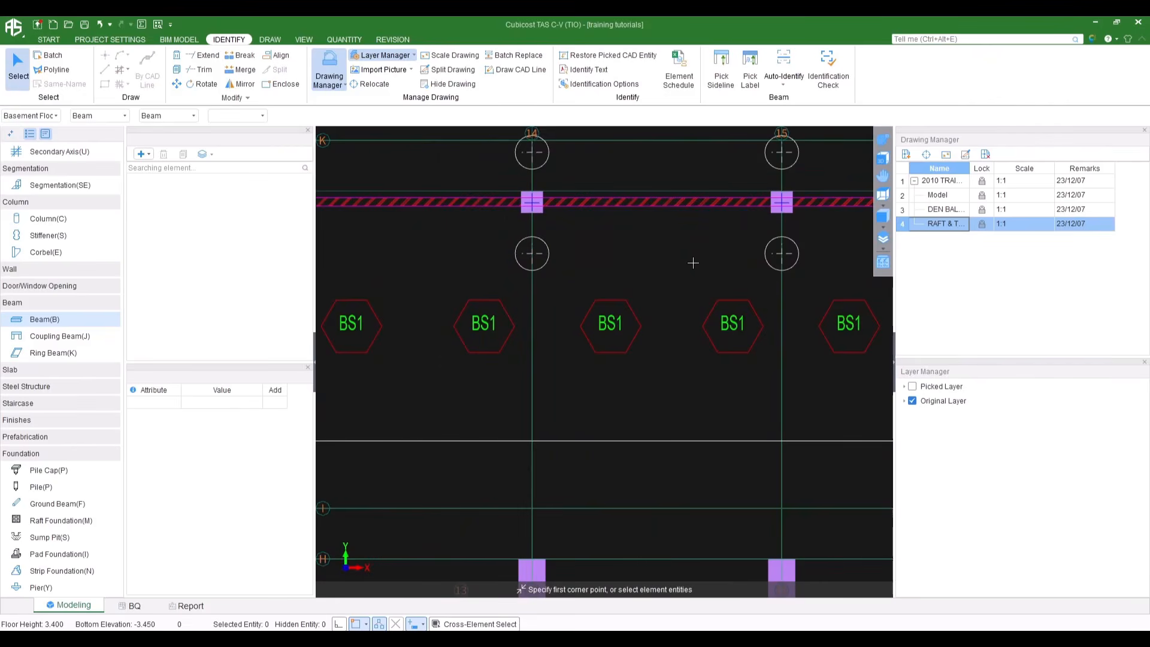
Restore the already picked TB1, TB2 and other label texts by layer to the original layer with Restore Picked CAD Entity
{"action": "left_click", "coordinate": [749, 66]}
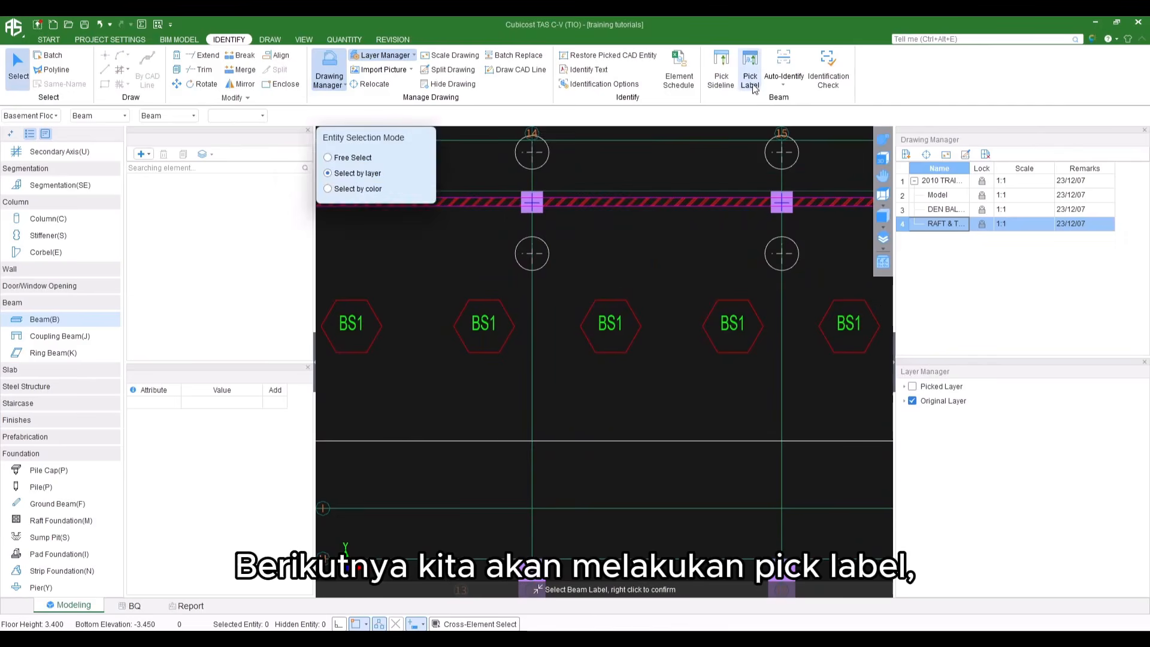
{"action": "middle_click_drag", "start_coordinate": [675, 119], "coordinate": [681, 147]}
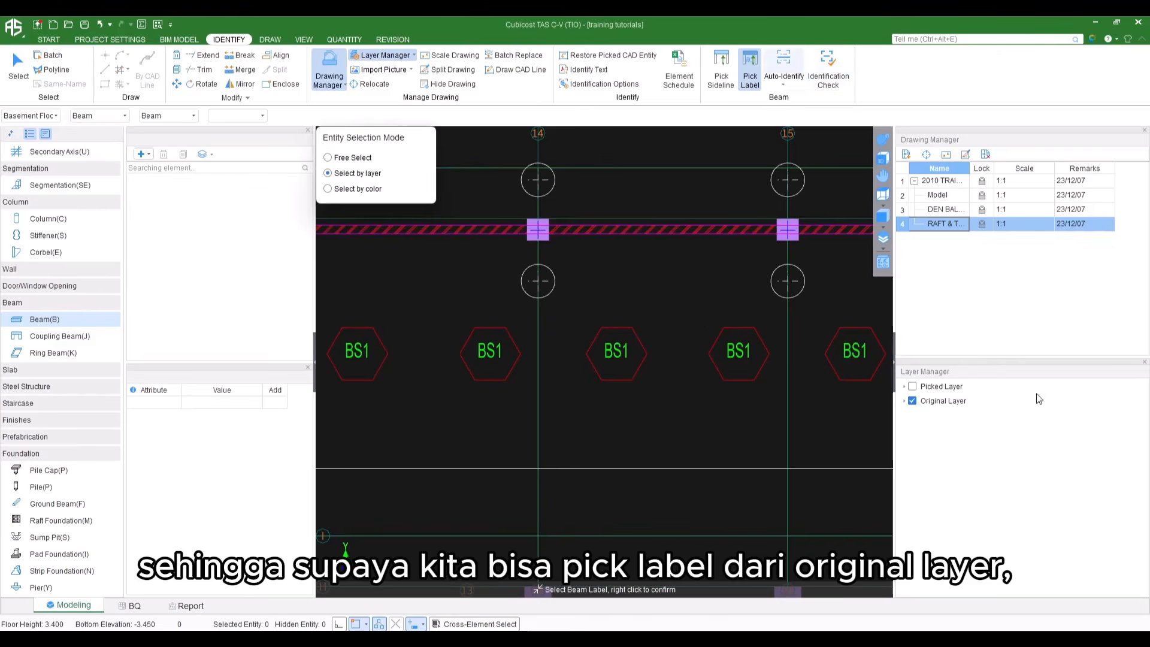
{"action": "left_click", "coordinate": [580, 60]}
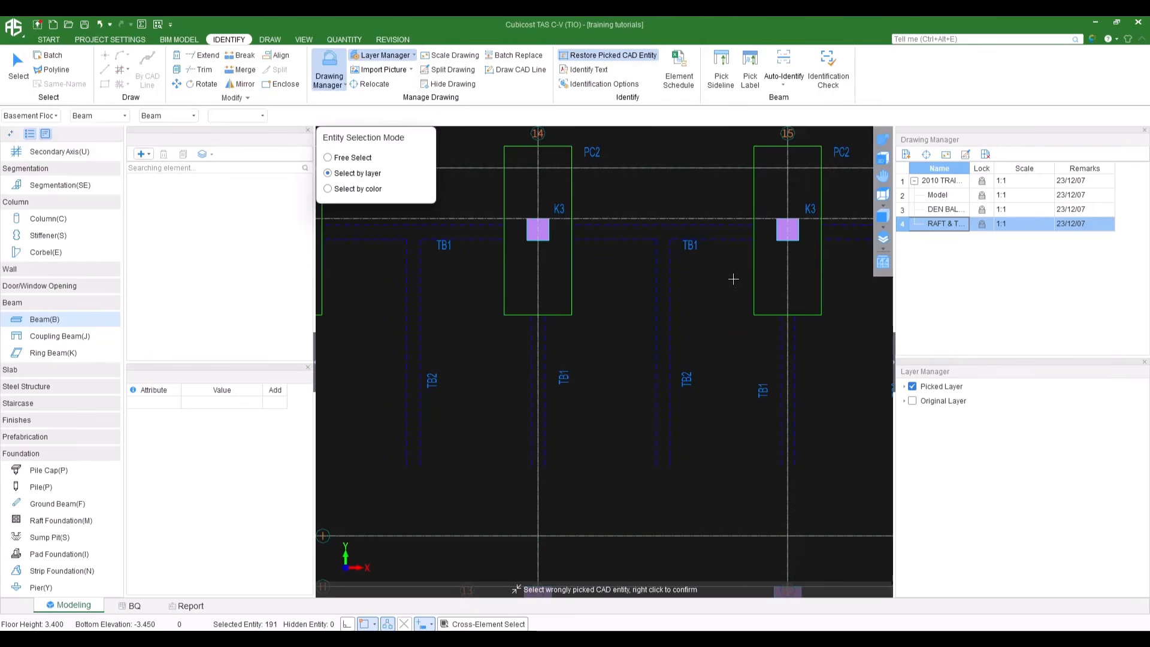
{"action": "right_click", "coordinate": [720, 259]}
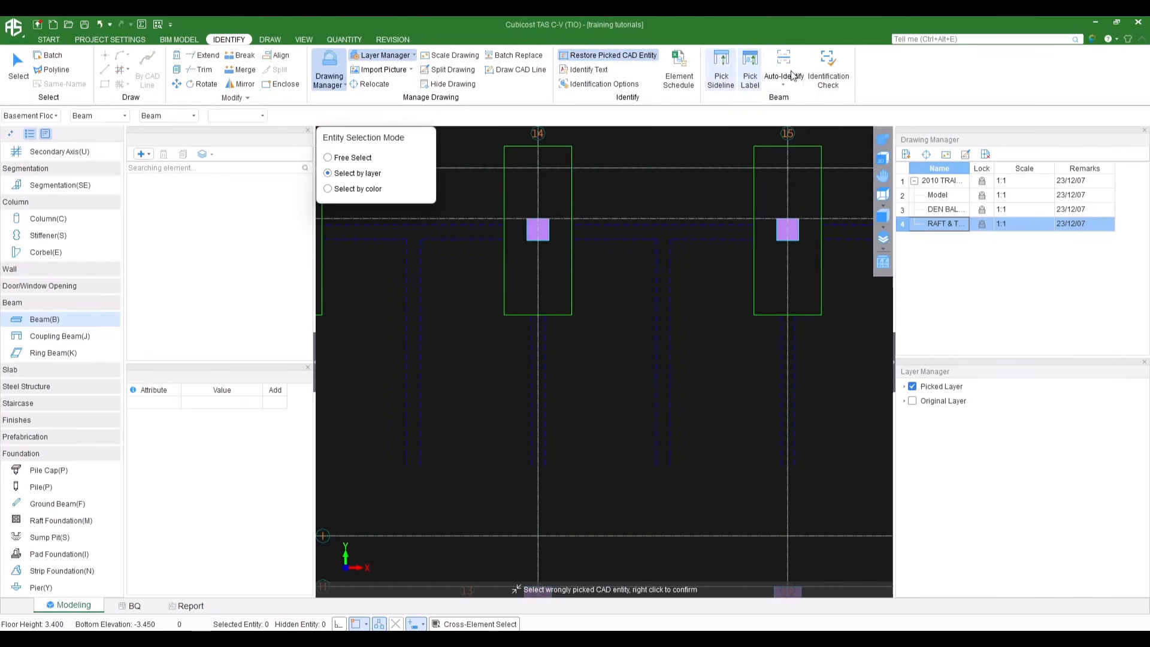
Pick the TB1 beam label and its layer's texts with Pick Label, confirm, and auto-identify the beams, accepting the column and wall suggestion
{"action": "left_click", "coordinate": [750, 76]}
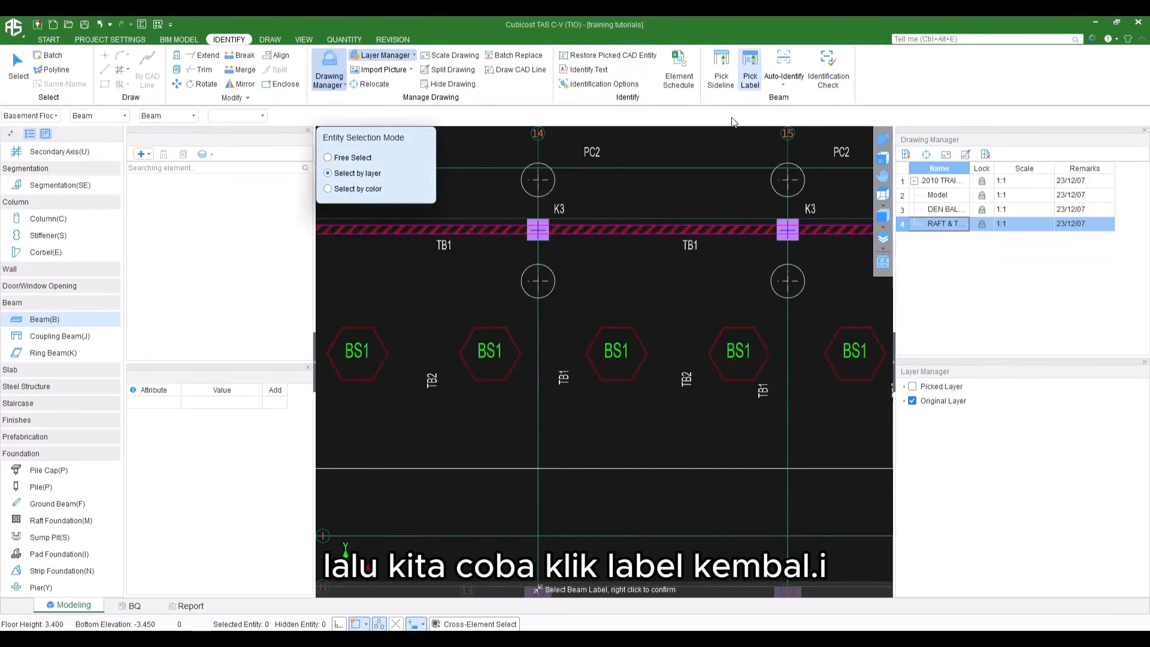
{"action": "left_click", "coordinate": [690, 245]}
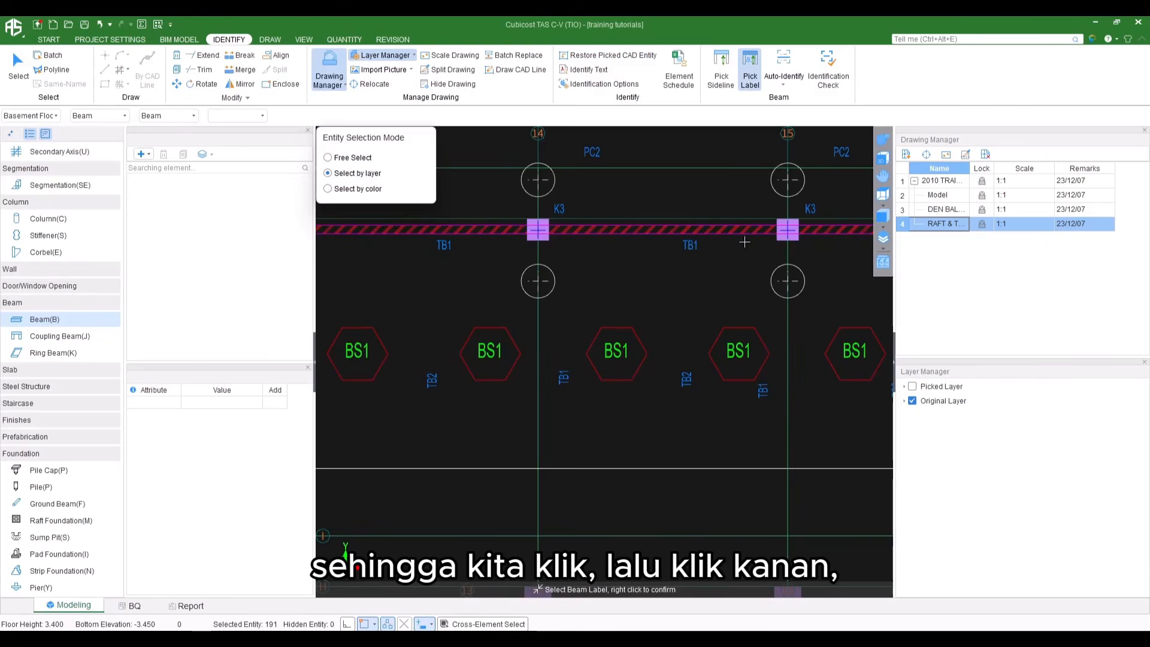
{"action": "right_click", "coordinate": [690, 266]}
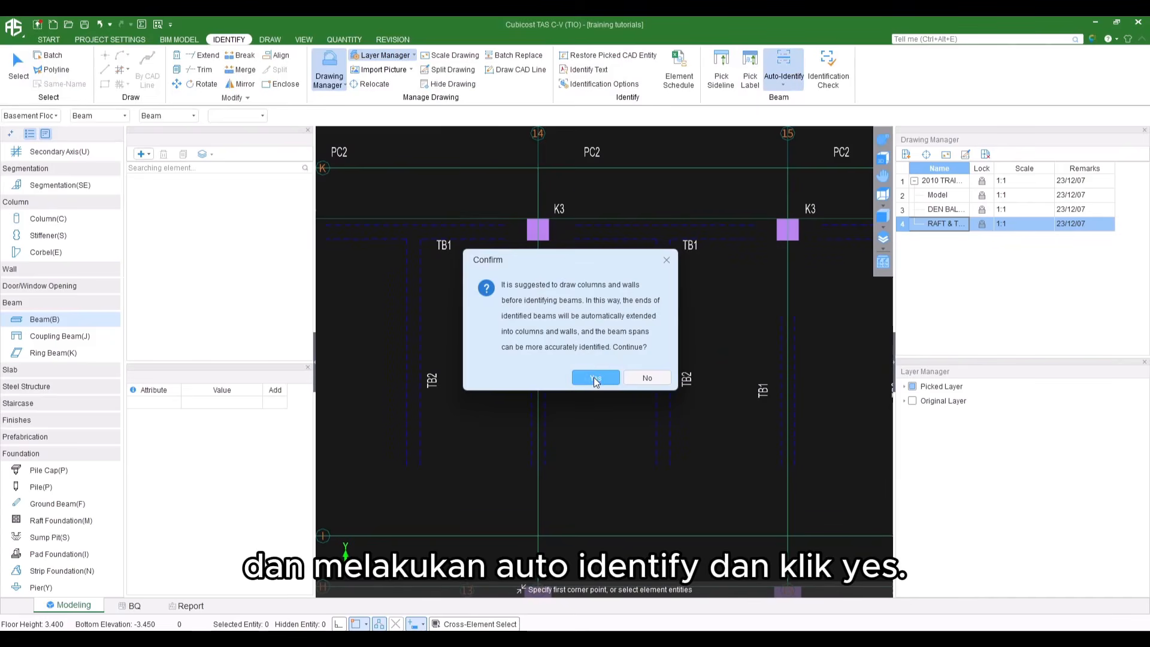
{"action": "left_click", "coordinate": [594, 377]}
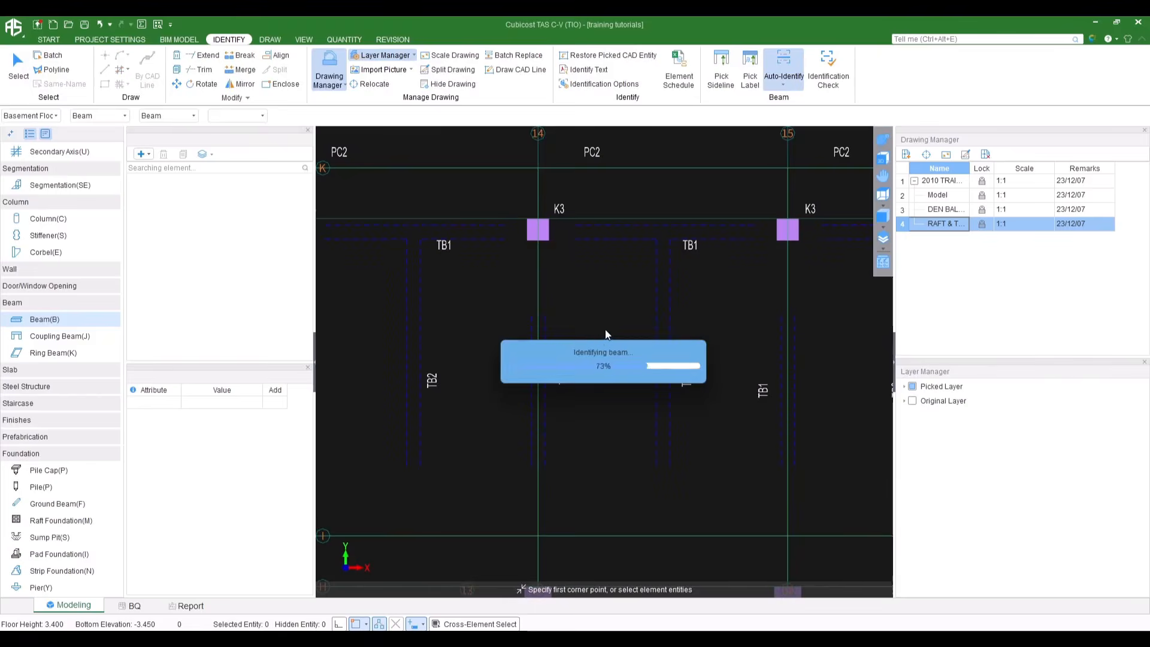
Examine the identified beams on the Basement Floor plan against their CAD sidelines and labels
{"action": "scroll", "coordinate": [610, 288], "scroll_direction": "down", "scroll_amount": 6}
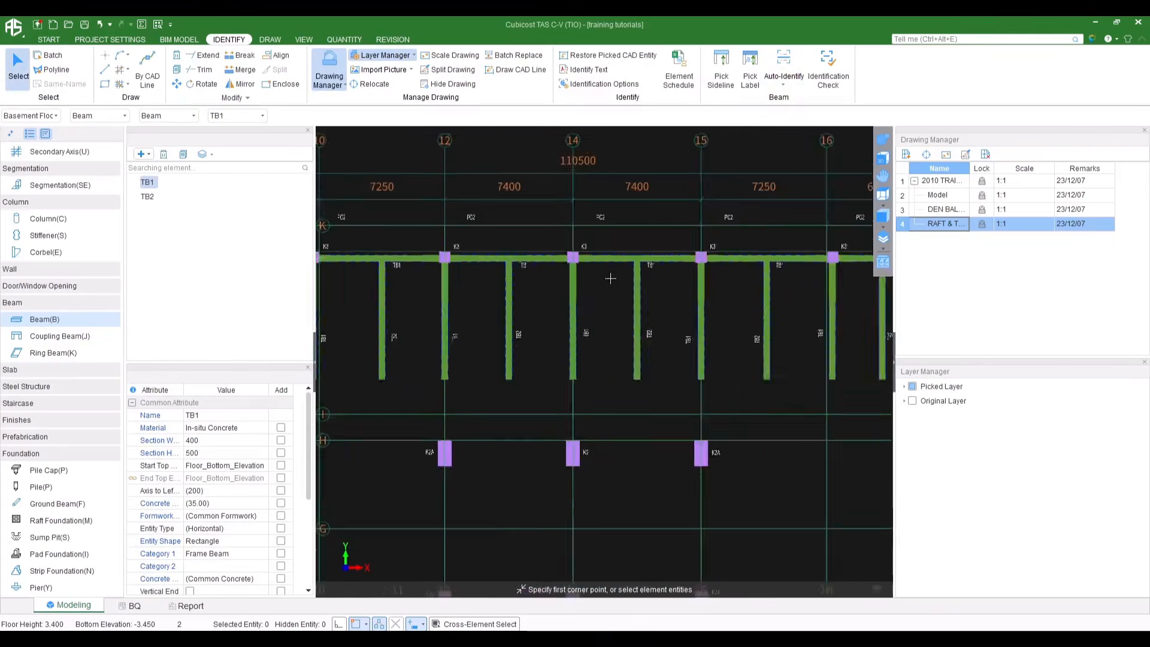
{"action": "scroll", "coordinate": [612, 276], "scroll_direction": "up", "scroll_amount": 4}
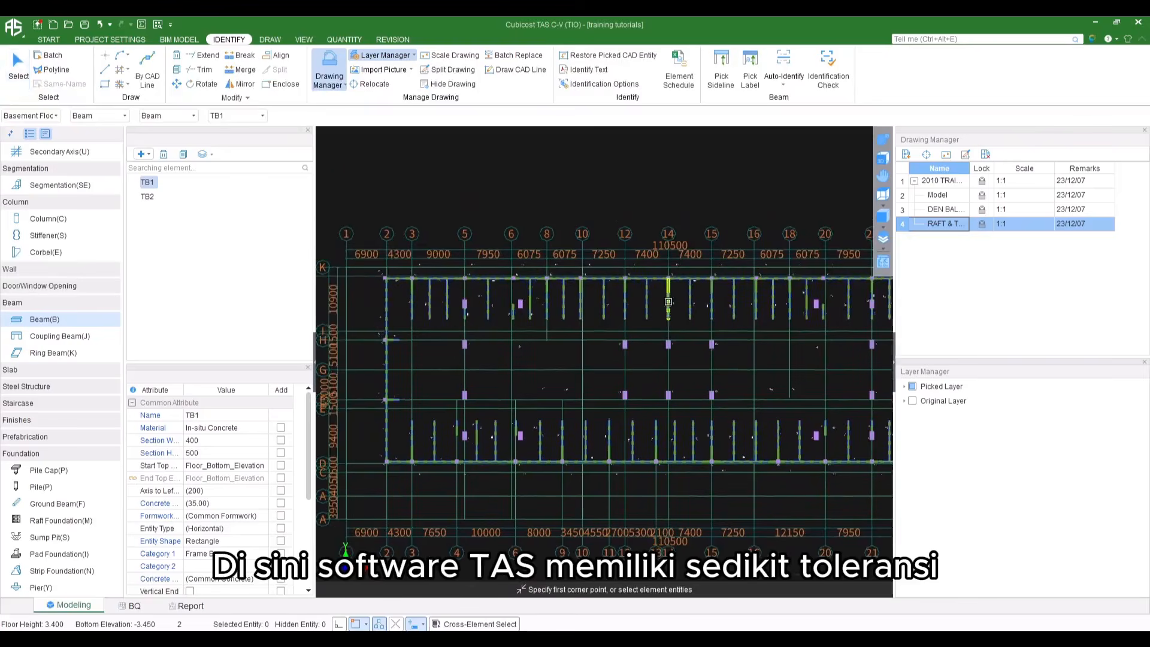
{"action": "scroll", "coordinate": [660, 318], "scroll_direction": "up", "scroll_amount": 1}
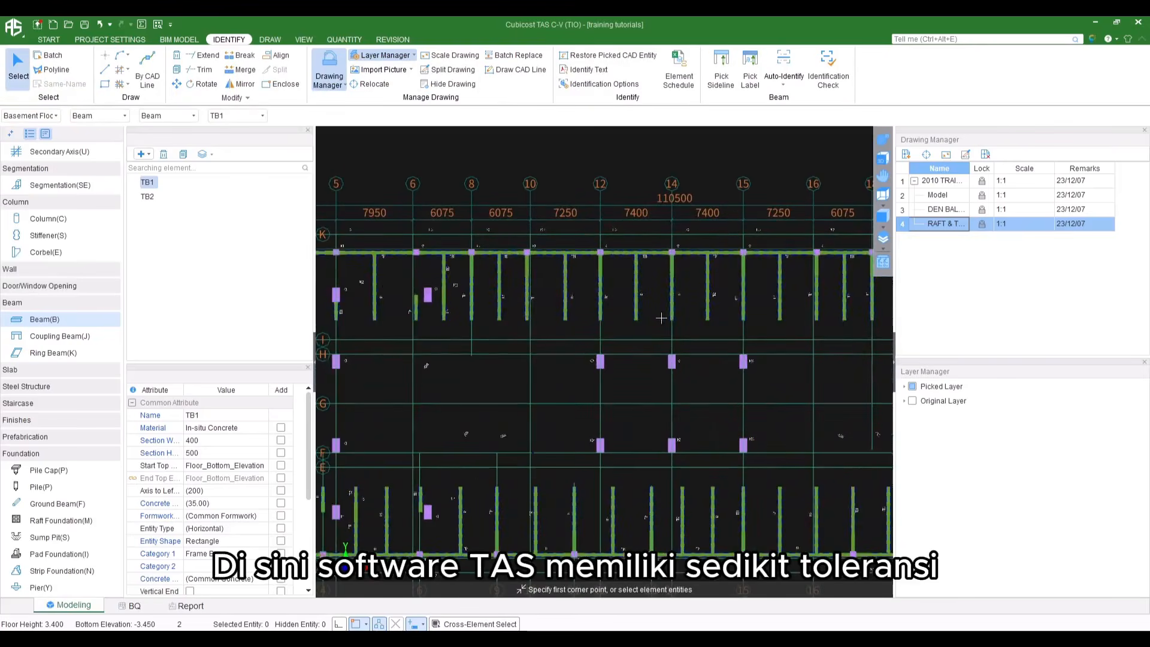
{"action": "scroll", "coordinate": [661, 317], "scroll_direction": "up", "scroll_amount": 2}
{"action": "scroll", "coordinate": [648, 277], "scroll_direction": "up", "scroll_amount": 5}
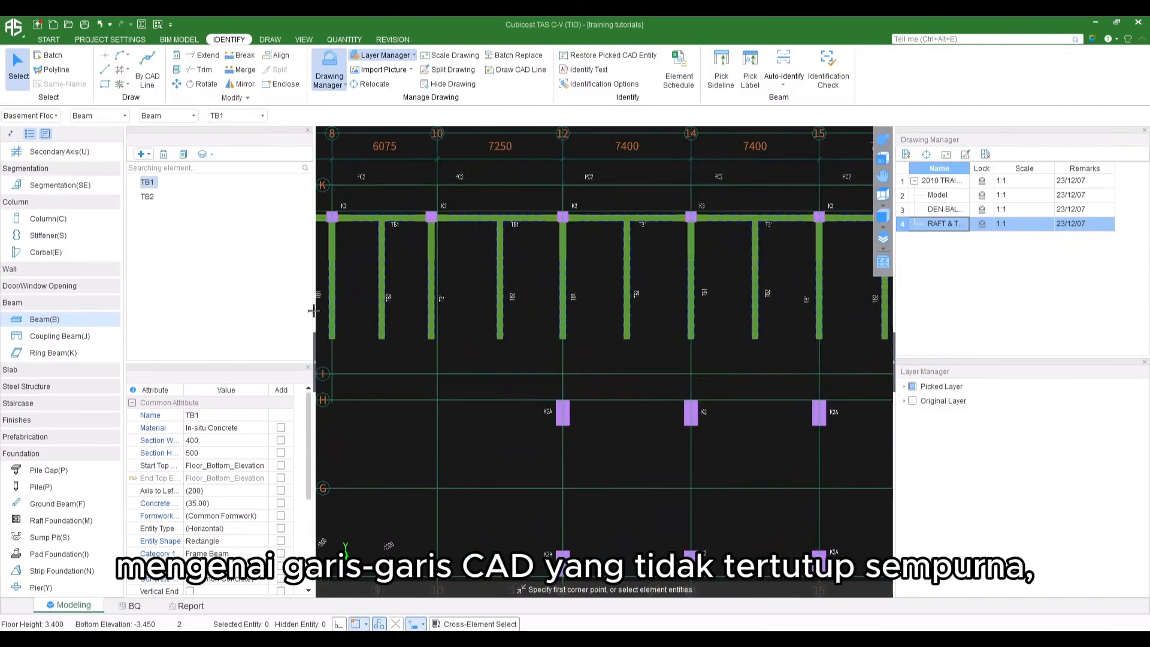
{"action": "scroll", "coordinate": [408, 245], "scroll_direction": "down", "scroll_amount": 6}
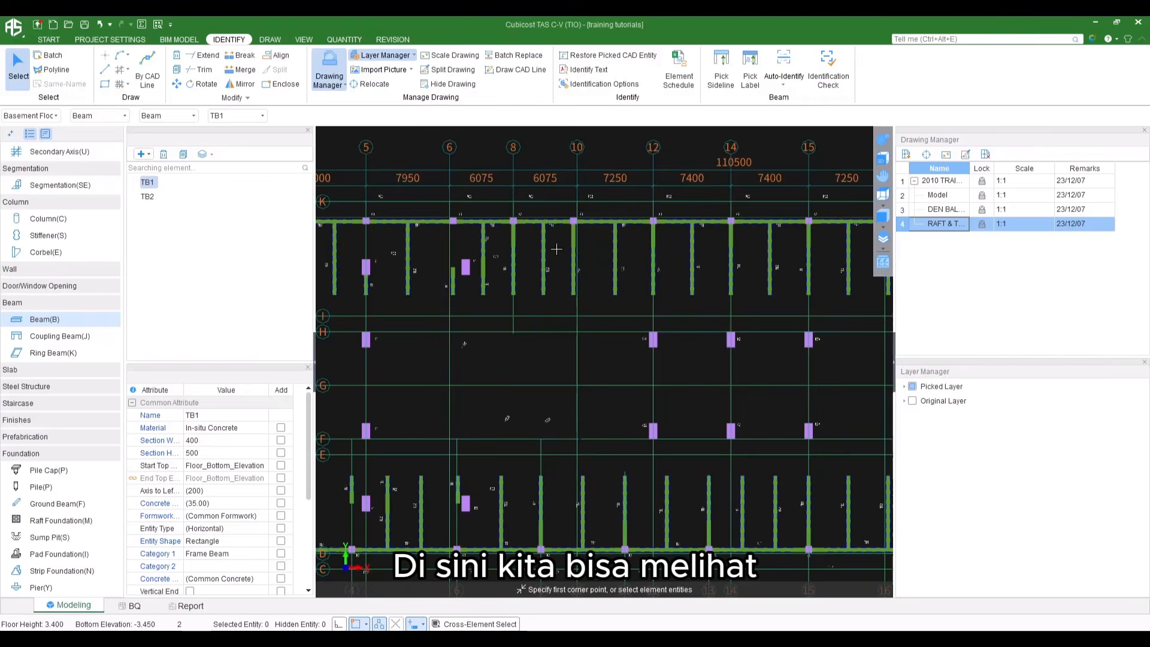
{"action": "scroll", "coordinate": [556, 248], "scroll_direction": "up", "scroll_amount": 2}
{"action": "scroll", "coordinate": [554, 261], "scroll_direction": "up", "scroll_amount": 3}
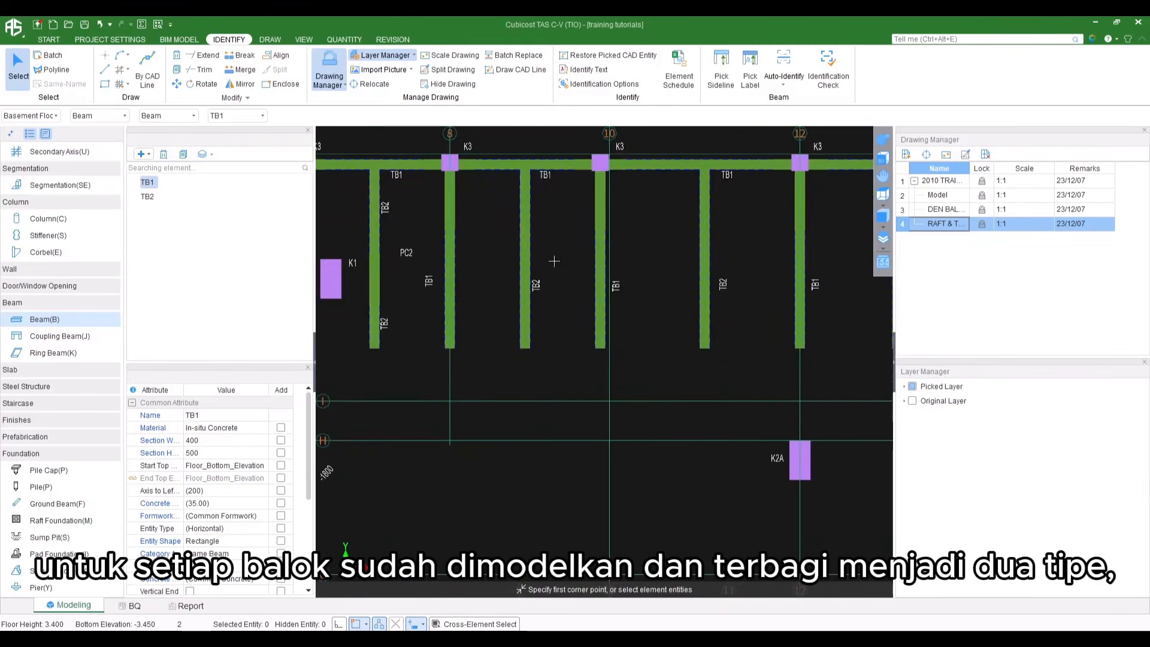
{"action": "middle_click_drag", "start_coordinate": [554, 261], "coordinate": [604, 295]}
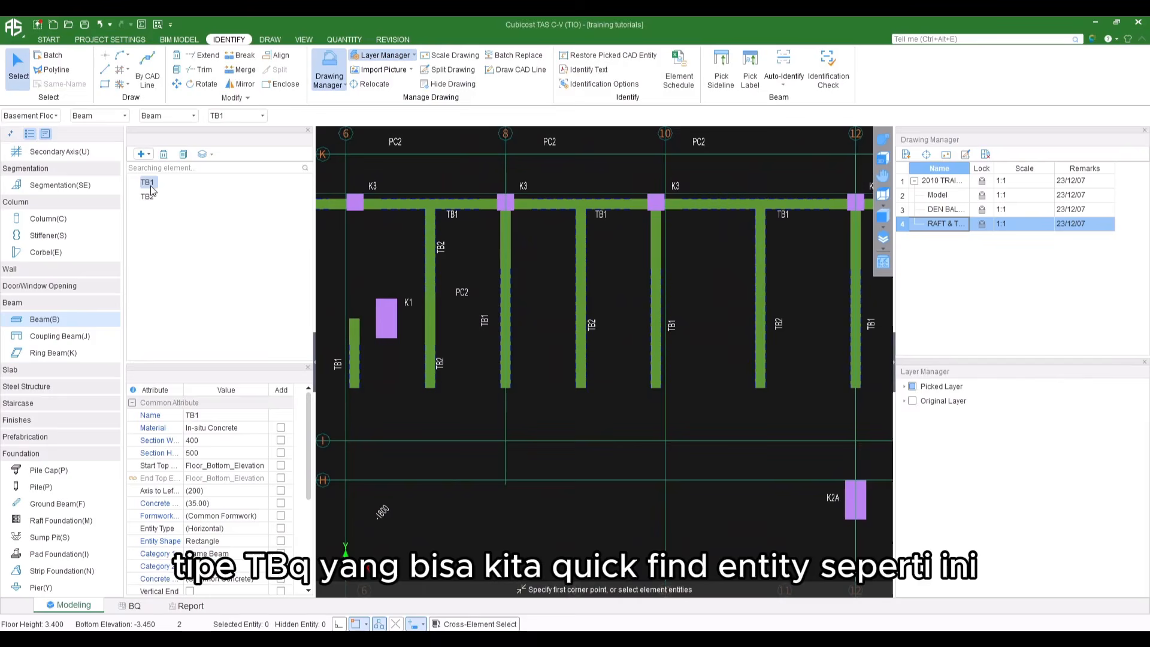
Locate all TB1 beams and all TB2 beams with Quick Find Entity, and clear the selection
{"action": "right_click", "coordinate": [150, 184]}
{"action": "left_click", "coordinate": [211, 294]}
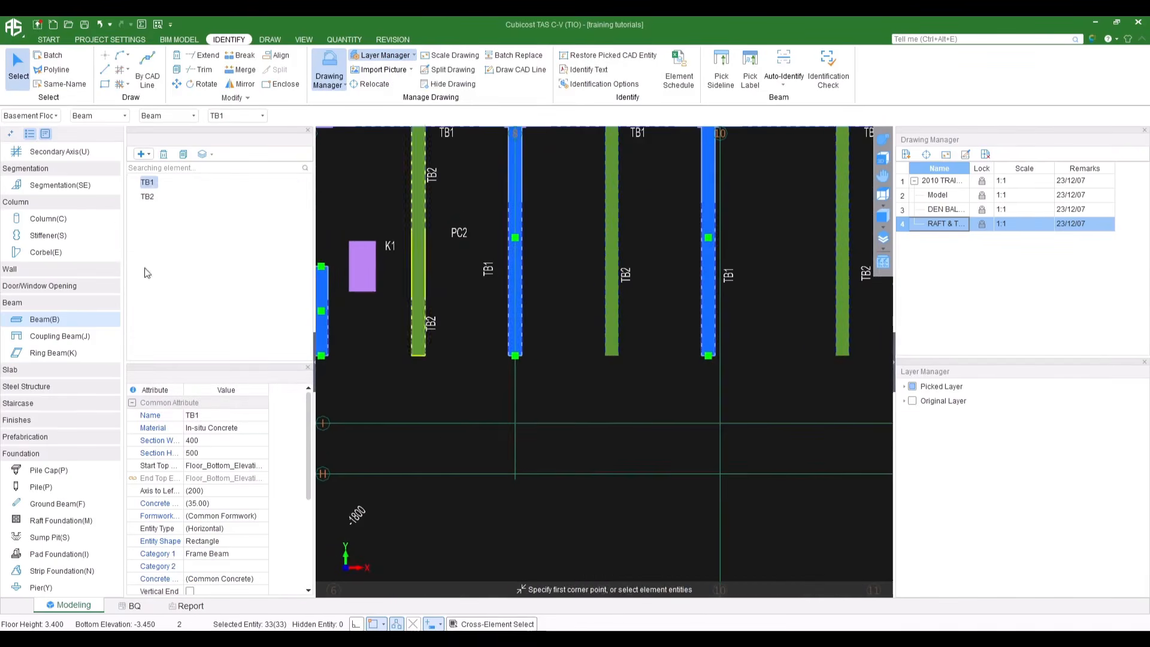
{"action": "left_click", "coordinate": [150, 196]}
{"action": "right_click", "coordinate": [152, 194]}
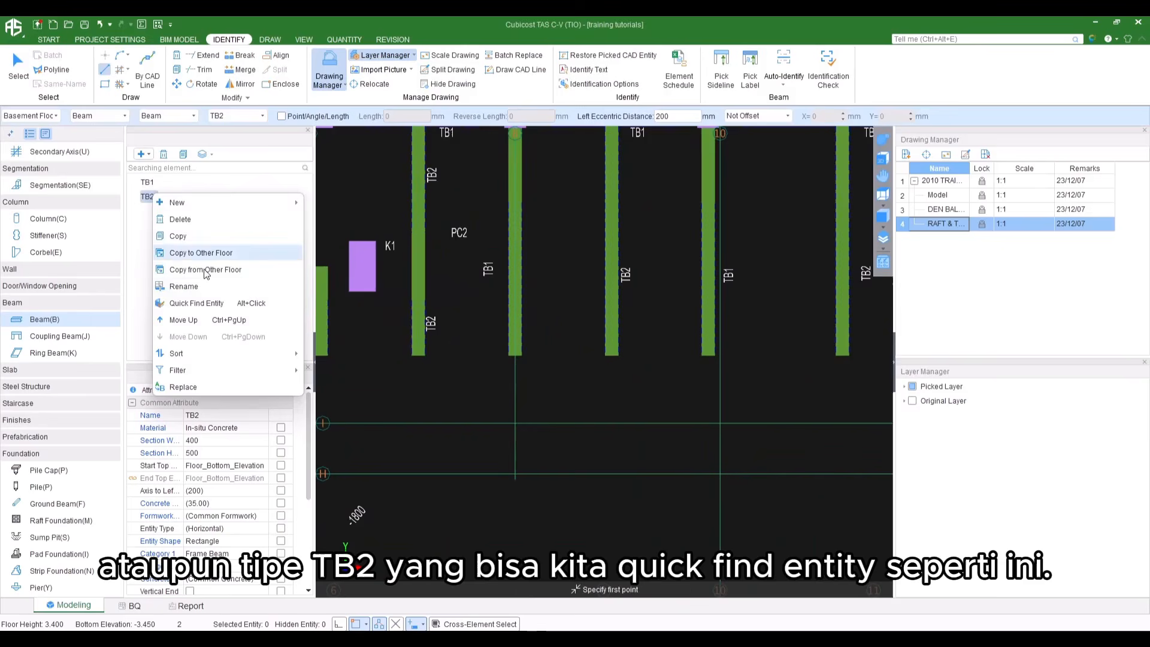
{"action": "left_click", "coordinate": [211, 303]}
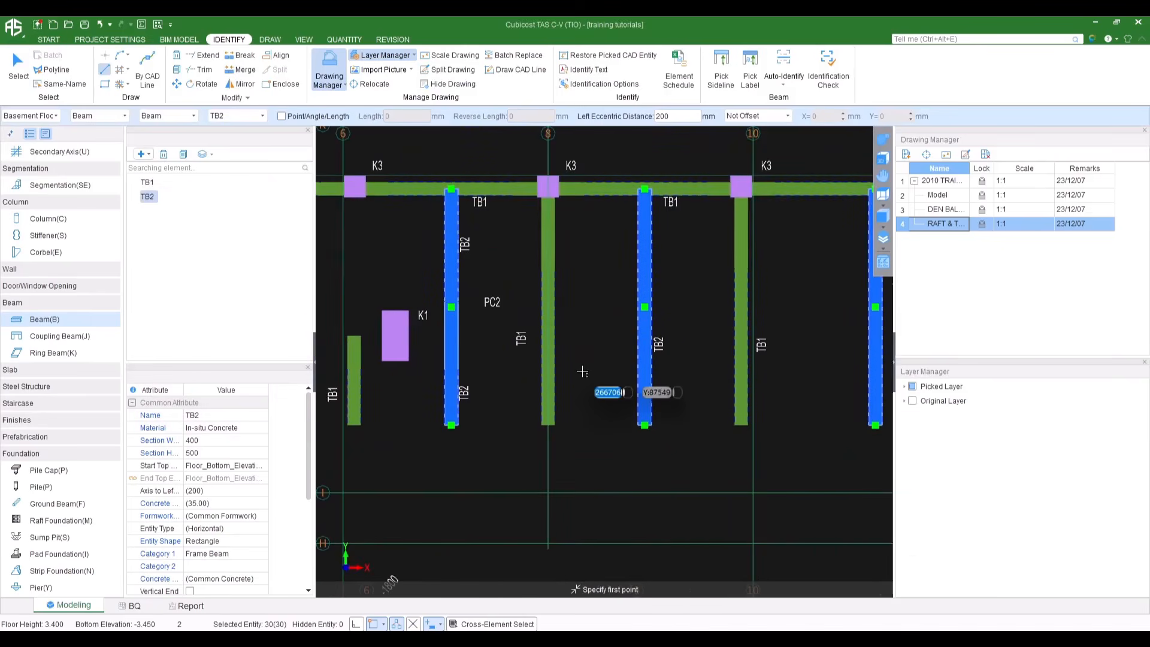
{"action": "left_click", "coordinate": [18, 66]}
{"action": "left_click", "coordinate": [17, 76]}
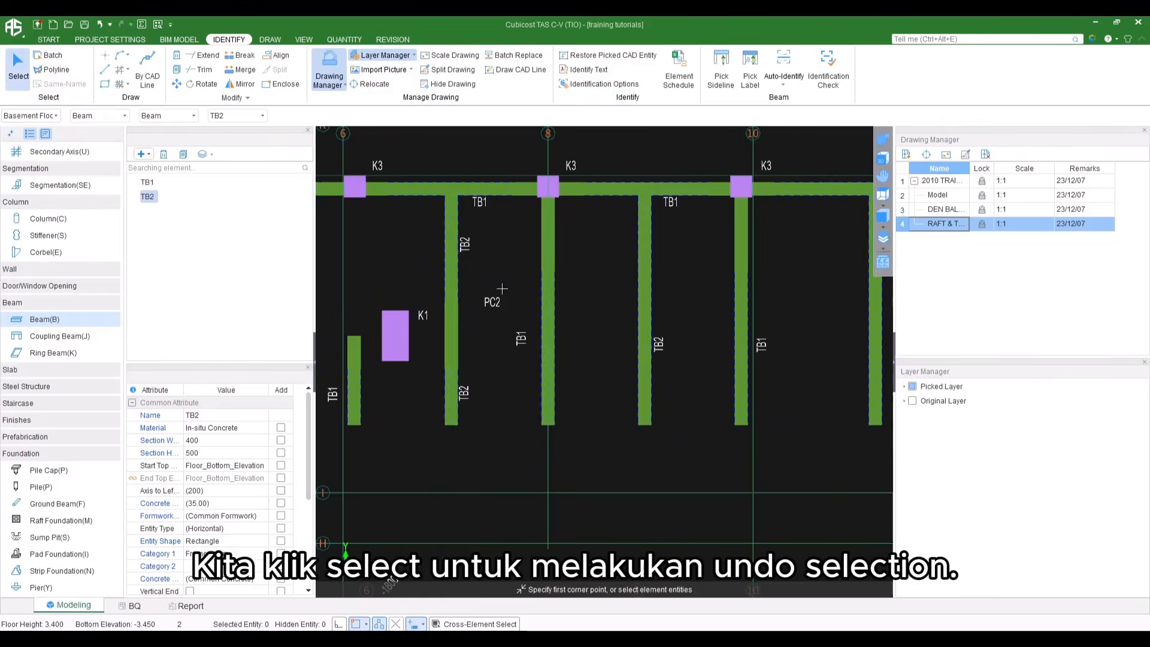
Switch to CADReader, read the TB1 and TB2 section heights in the beam details of the basement plan drawing, and return to Cubicost TAS
{"action": "scroll", "coordinate": [516, 292], "scroll_direction": "down", "scroll_amount": 5}
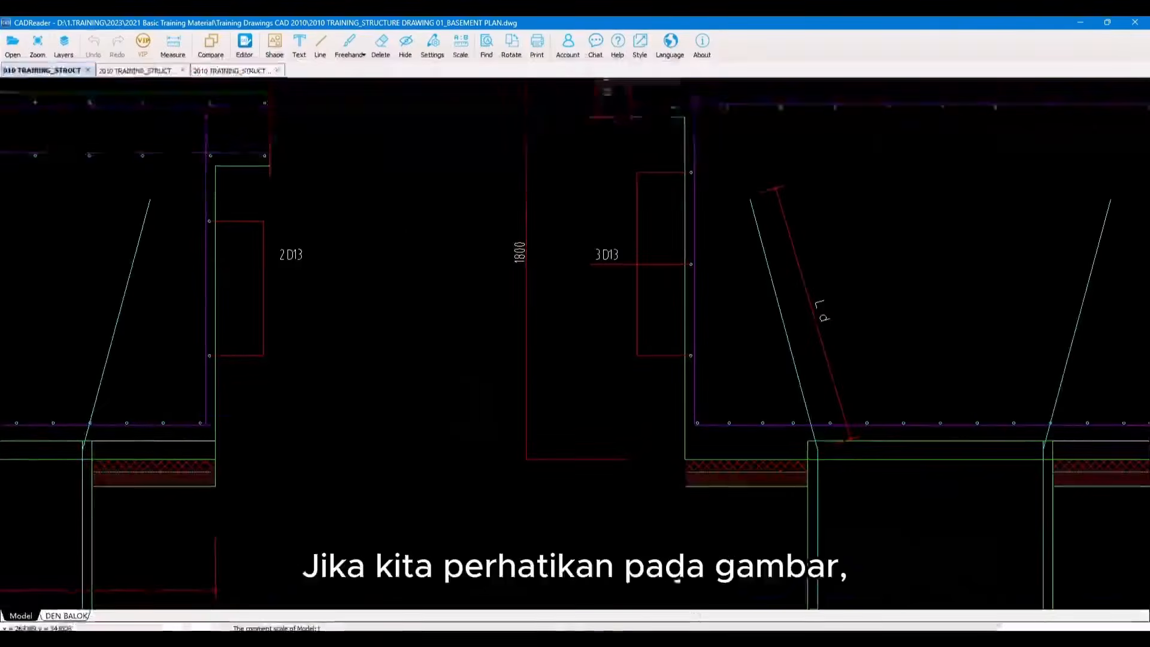
{"action": "scroll", "coordinate": [921, 443], "scroll_direction": "down", "scroll_amount": 6}
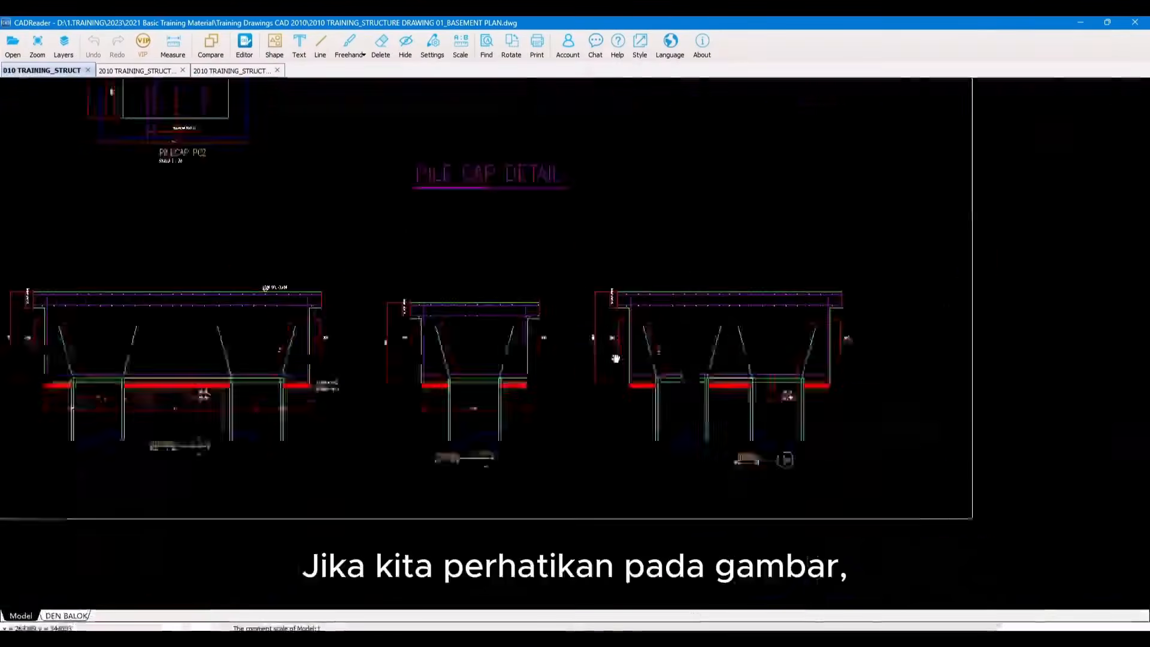
{"action": "scroll", "coordinate": [921, 443], "scroll_direction": "up", "scroll_amount": 10}
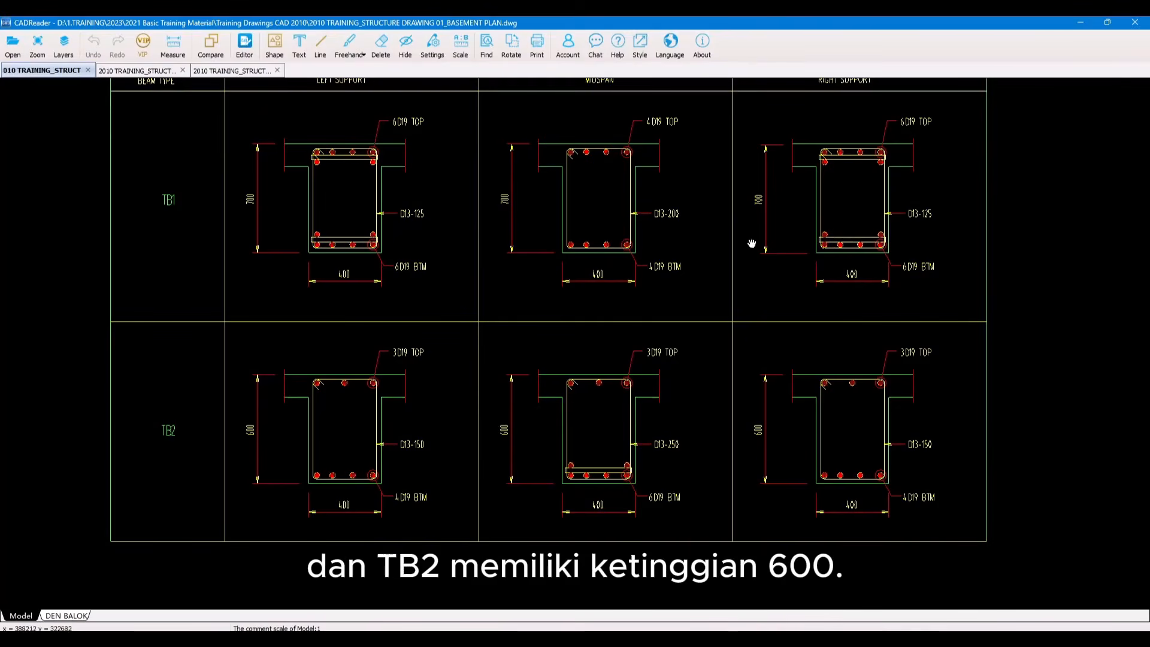
{"action": "left_click", "coordinate": [1081, 25]}
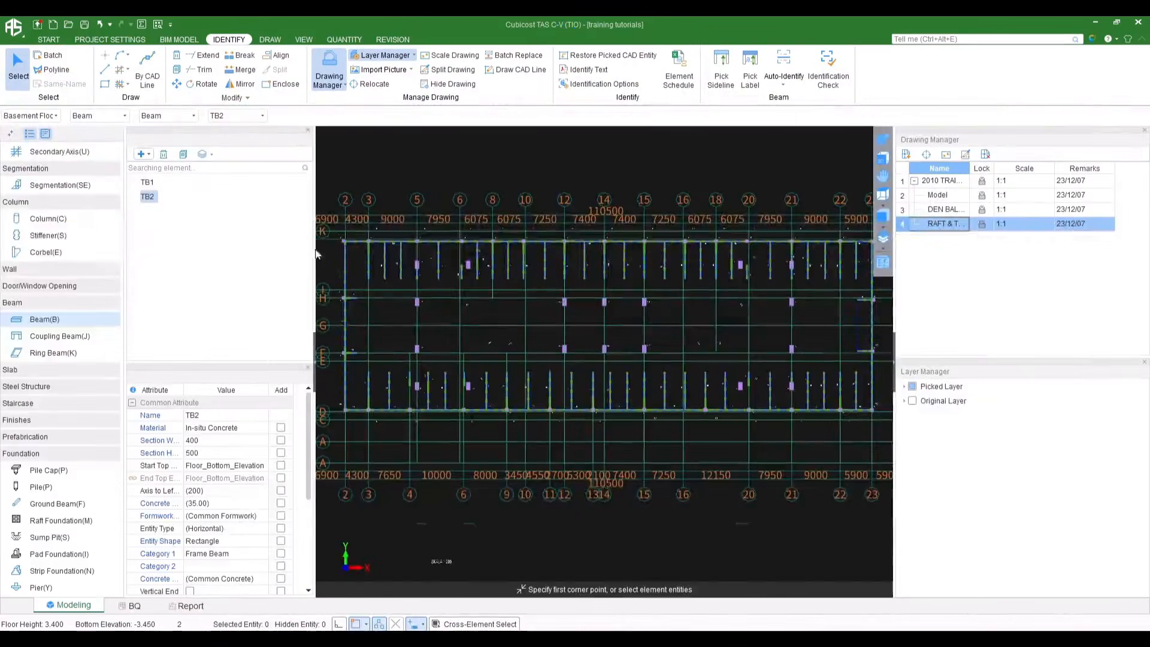
Set the section height of beam TB1 to 700 and of beam TB2 to 600
{"action": "left_click", "coordinate": [147, 182]}
{"action": "left_click", "coordinate": [208, 453]}
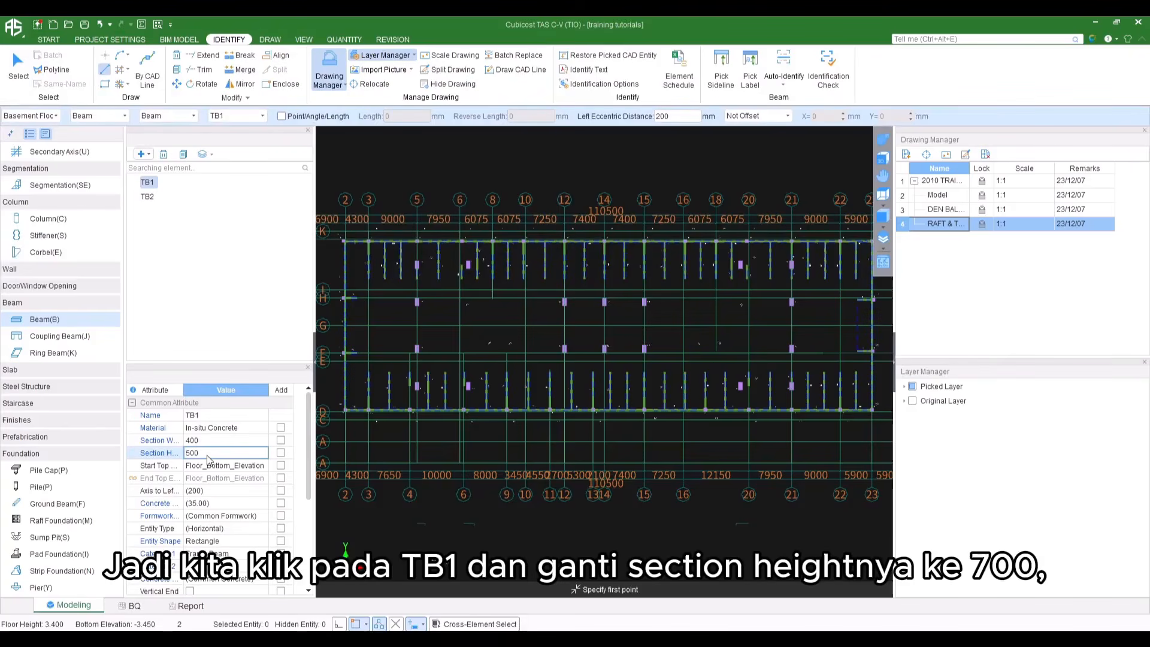
{"action": "type", "text": "700"}
{"action": "key", "text": "Return"}
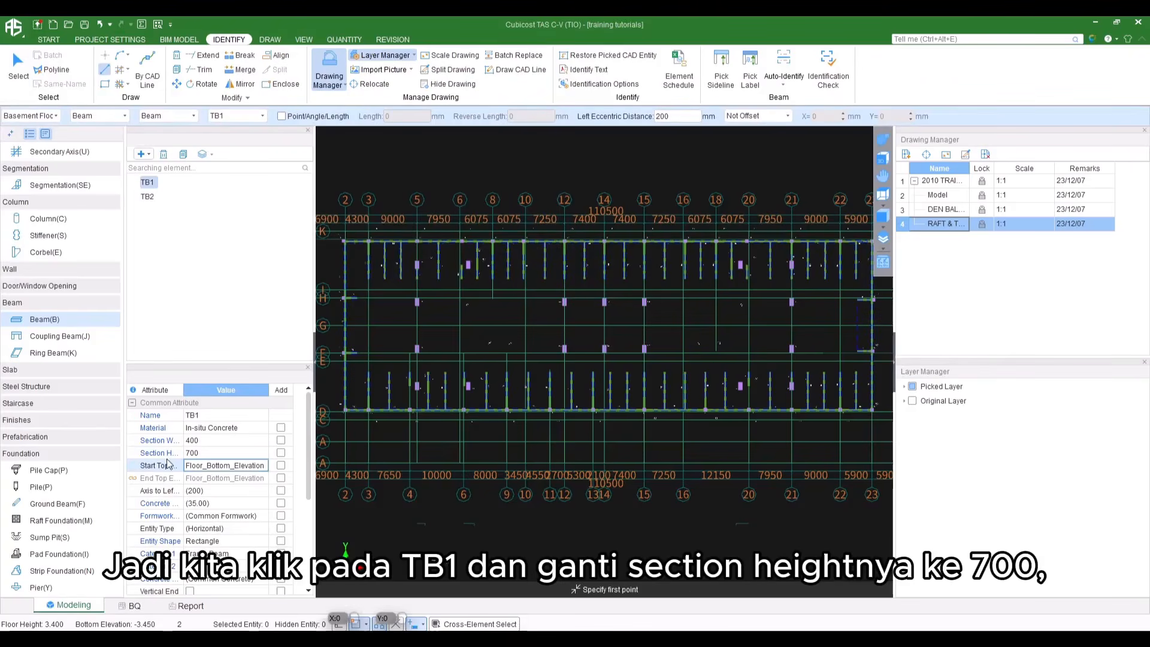
{"action": "left_click", "coordinate": [148, 196]}
{"action": "left_click", "coordinate": [197, 453]}
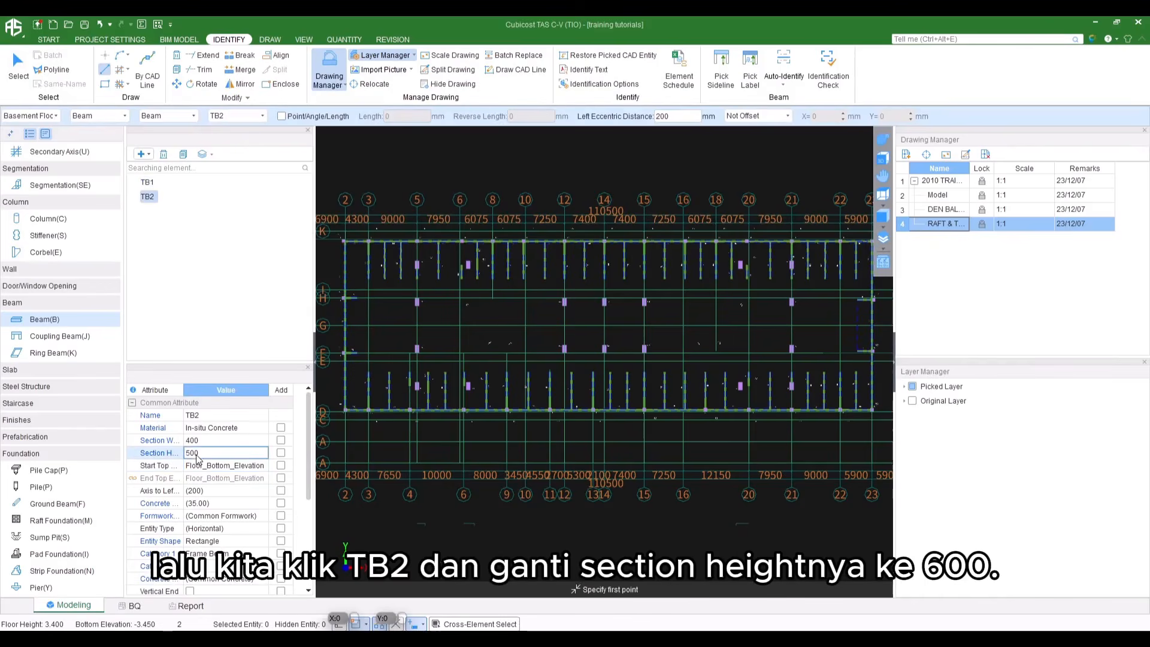
{"action": "type", "text": "6"}
{"action": "key", "text": "Return"}
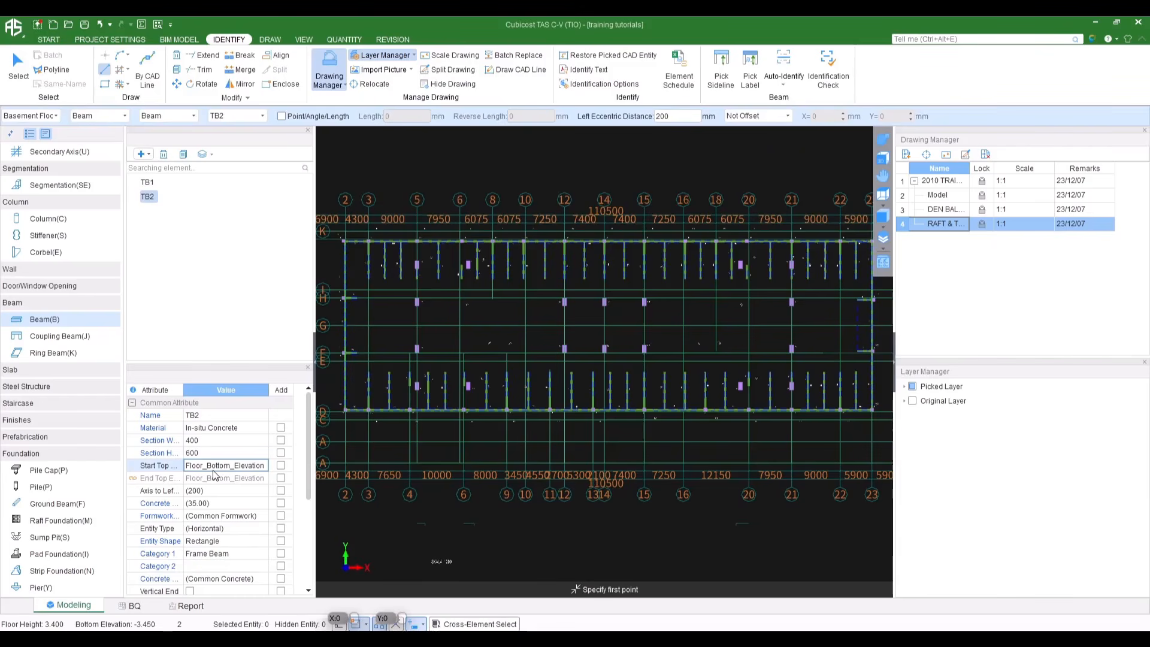
Leave the beam drawing command and examine the Basement Floor beams and columns in 3D, checking whether the pile caps are displayed
{"action": "left_click", "coordinate": [883, 140]}
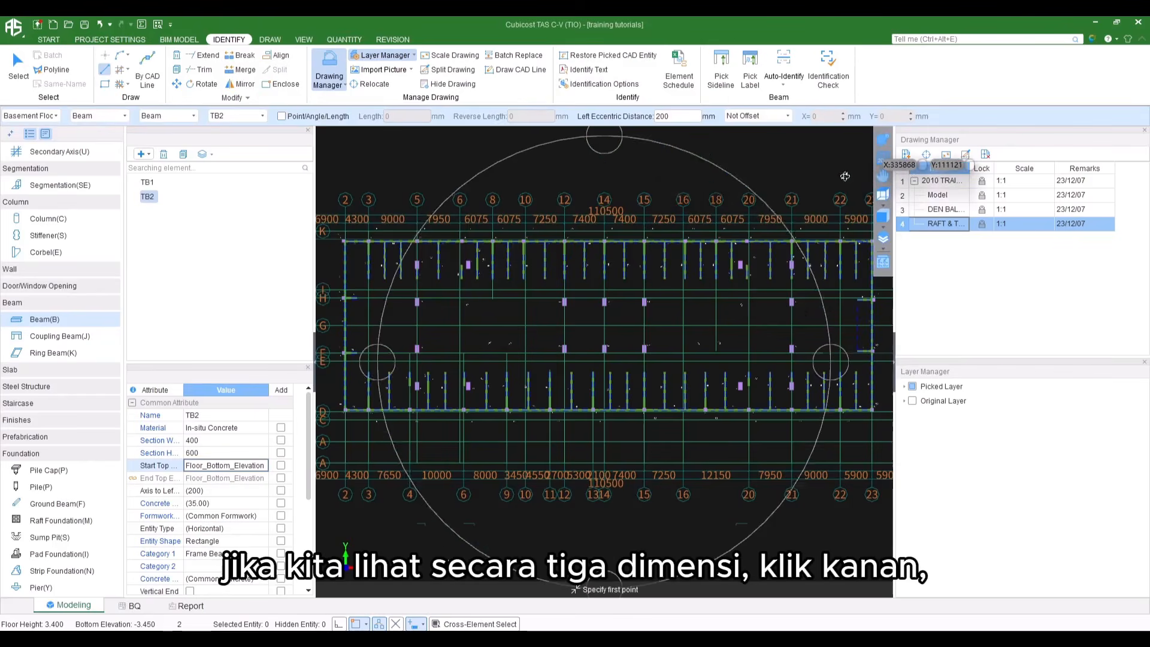
{"action": "left_click_drag", "start_coordinate": [844, 176], "coordinate": [598, 328]}
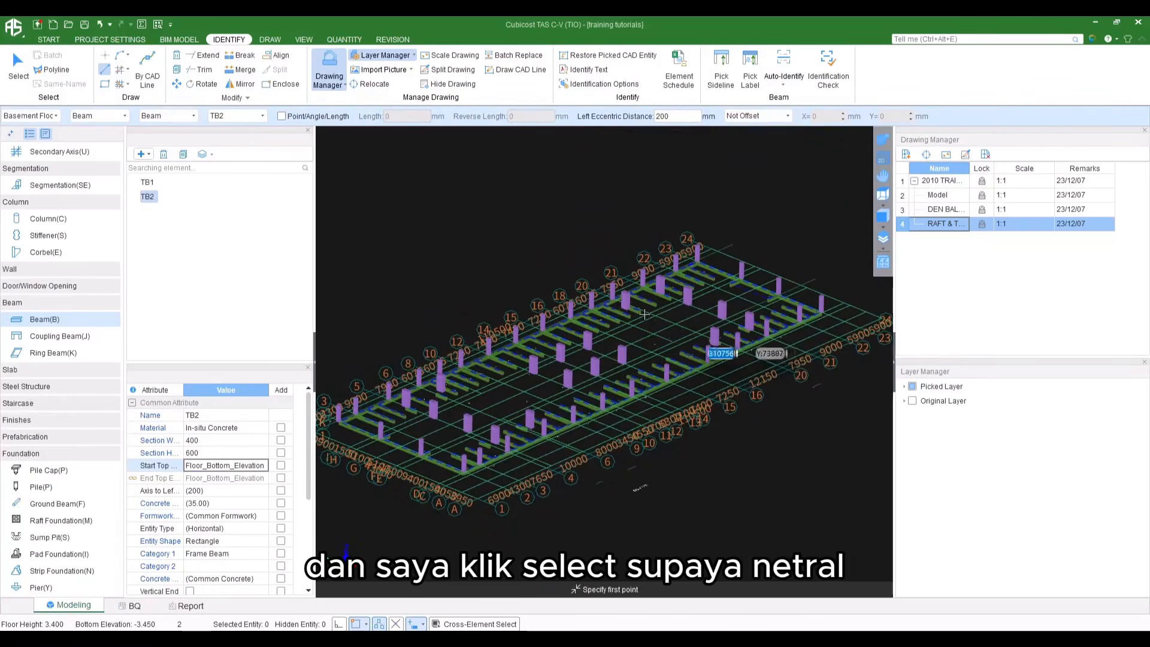
{"action": "left_click", "coordinate": [18, 66]}
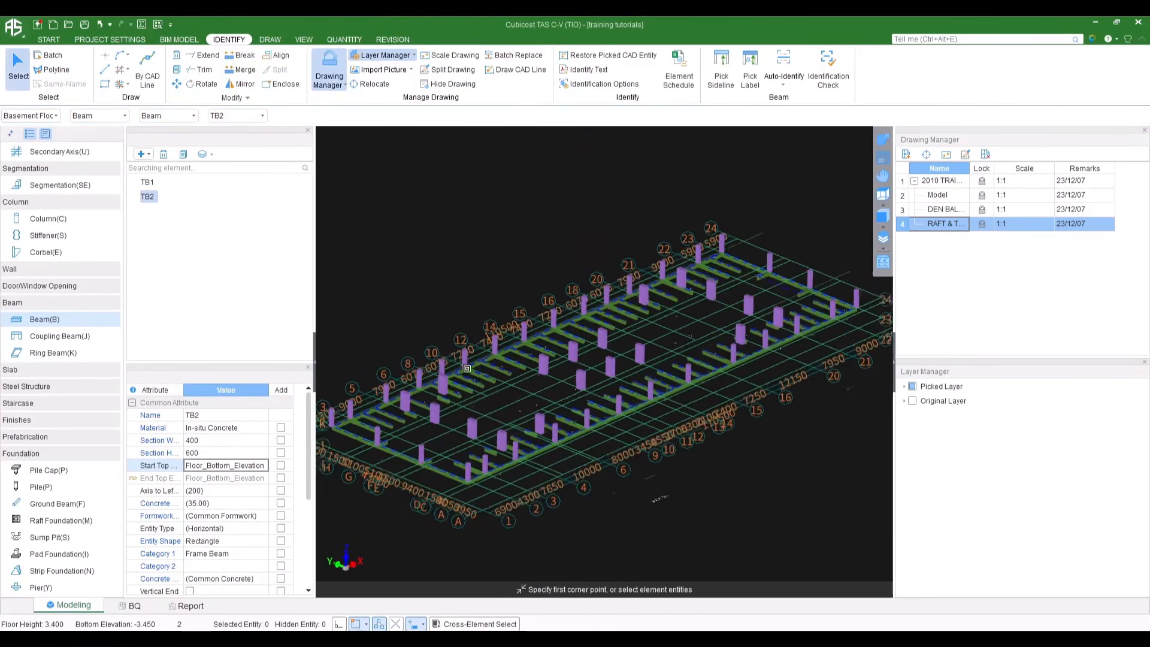
{"action": "scroll", "coordinate": [467, 366], "scroll_direction": "up", "scroll_amount": 5}
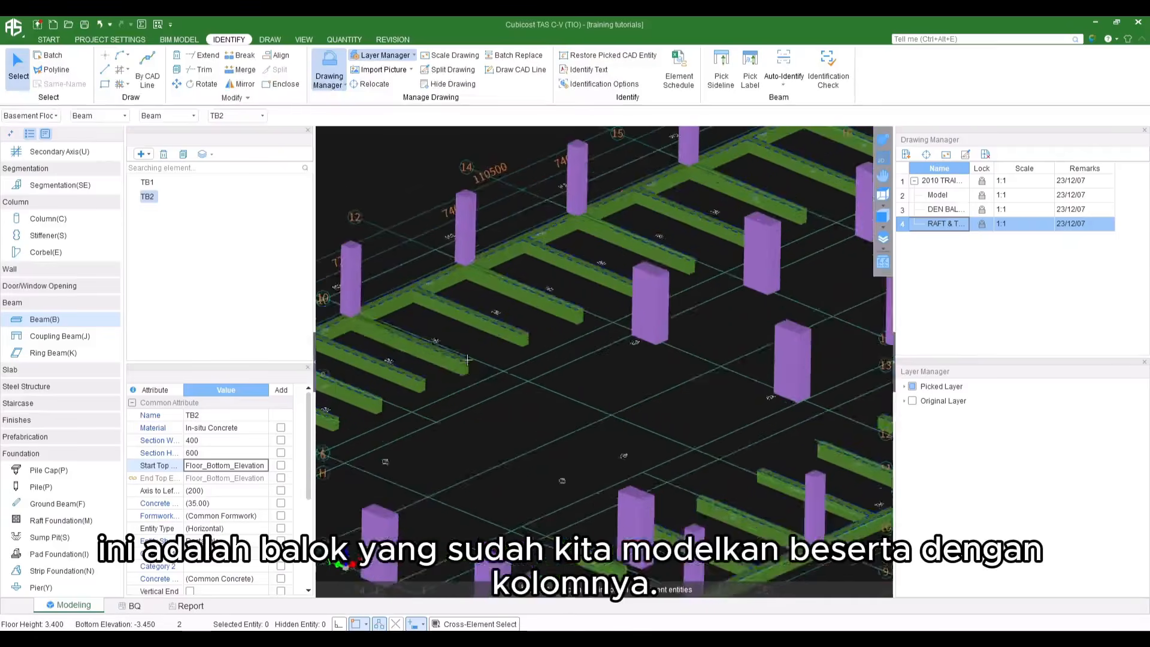
{"action": "scroll", "coordinate": [467, 360], "scroll_direction": "up", "scroll_amount": 1}
{"action": "middle_click_drag", "start_coordinate": [635, 306], "coordinate": [703, 279]}
{"action": "scroll", "coordinate": [636, 328], "scroll_direction": "down", "scroll_amount": 3}
{"action": "scroll", "coordinate": [664, 384], "scroll_direction": "up", "scroll_amount": 2}
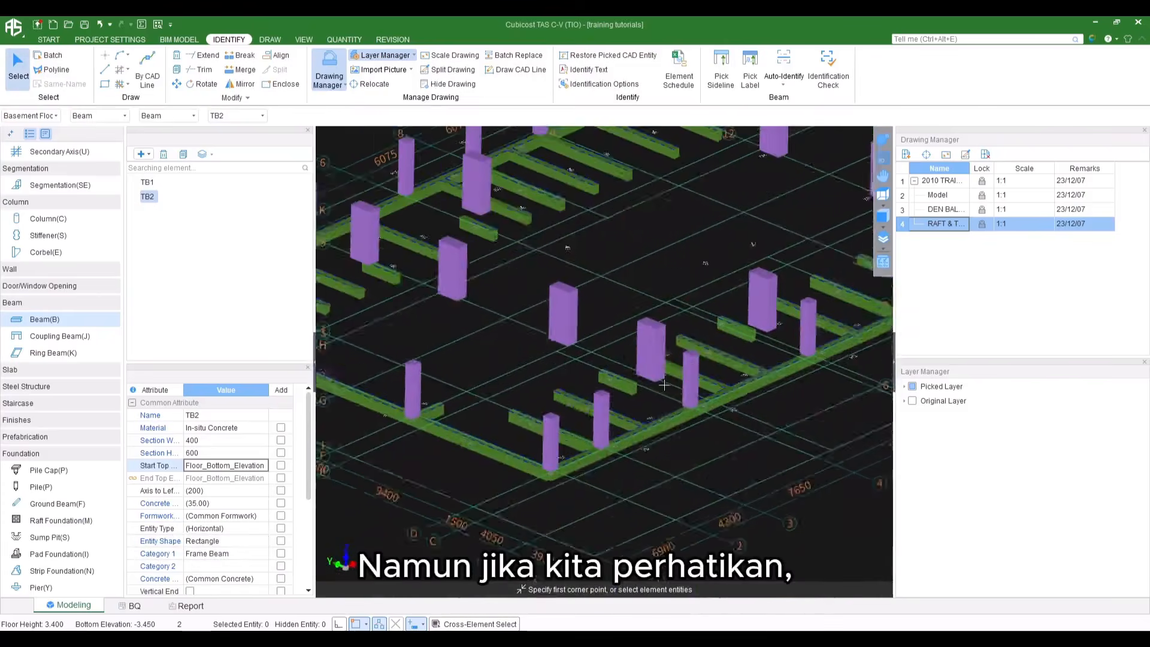
{"action": "scroll", "coordinate": [663, 385], "scroll_direction": "up", "scroll_amount": 1}
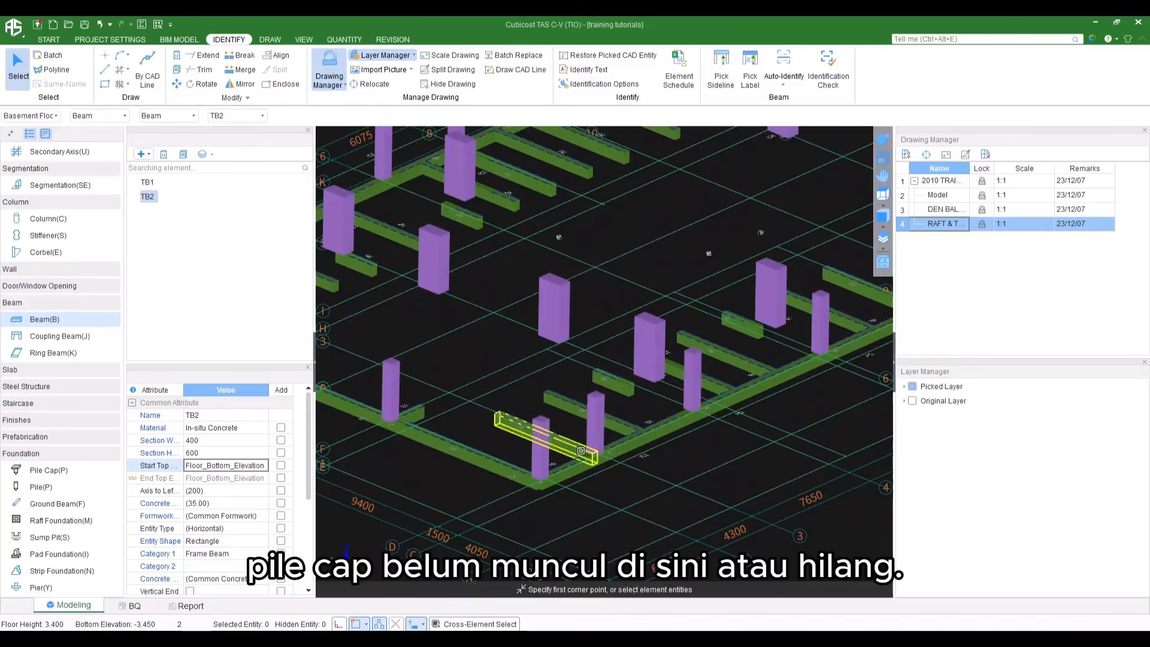
{"action": "scroll", "coordinate": [620, 324], "scroll_direction": "down", "scroll_amount": 2}
{"action": "middle_click_drag", "start_coordinate": [672, 269], "coordinate": [510, 396]}
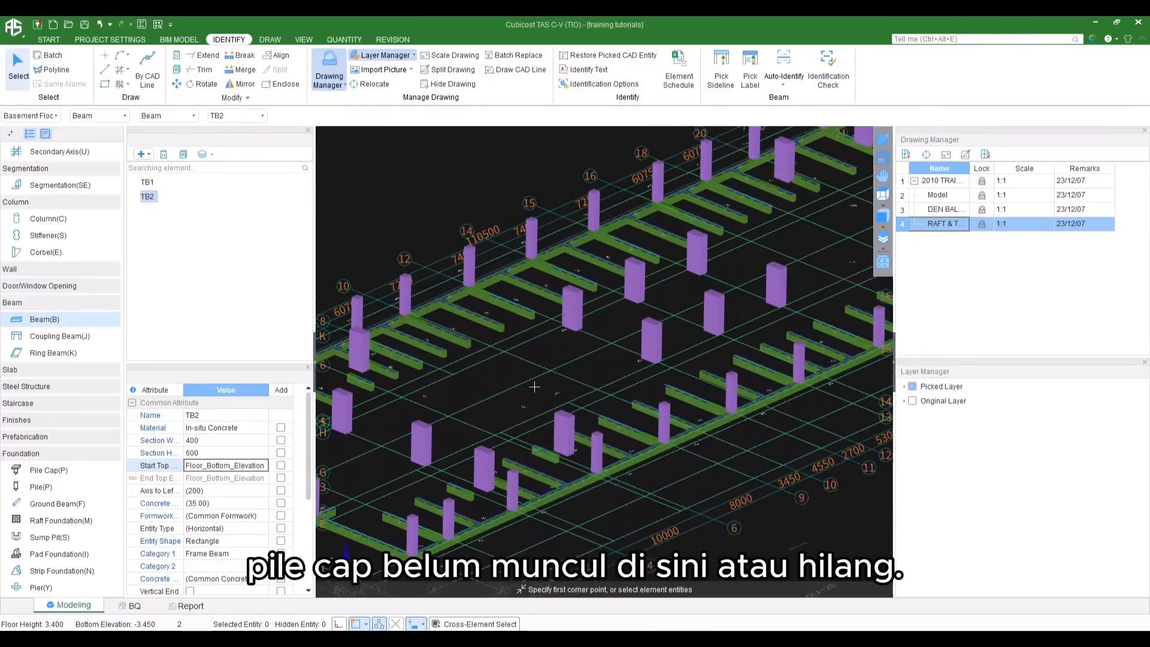
{"action": "scroll", "coordinate": [534, 387], "scroll_direction": "down", "scroll_amount": 2}
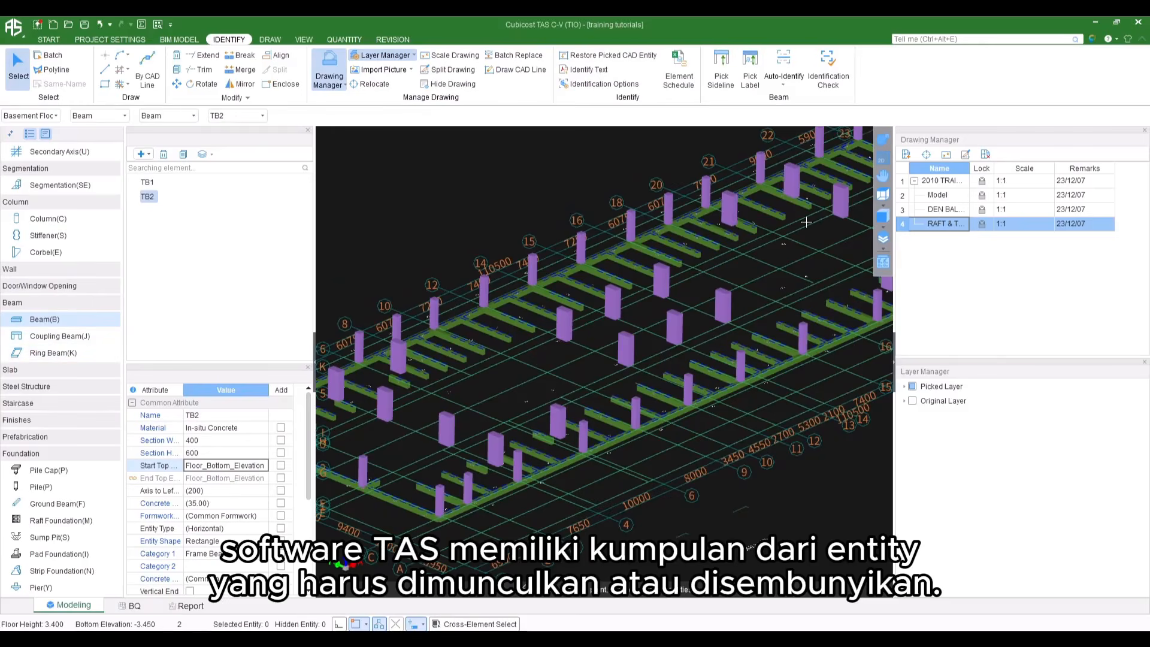
{"action": "scroll", "coordinate": [563, 274], "scroll_direction": "down", "scroll_amount": 3}
{"action": "scroll", "coordinate": [562, 274], "scroll_direction": "up", "scroll_amount": 4}
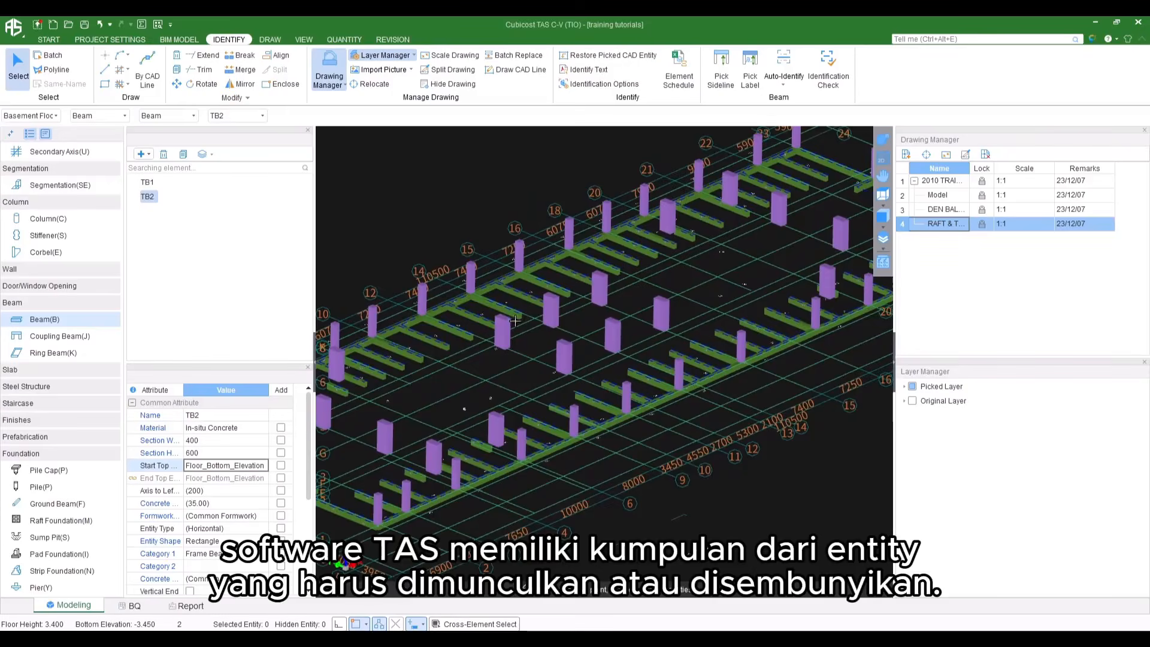
{"action": "scroll", "coordinate": [507, 341], "scroll_direction": "up", "scroll_amount": 2}
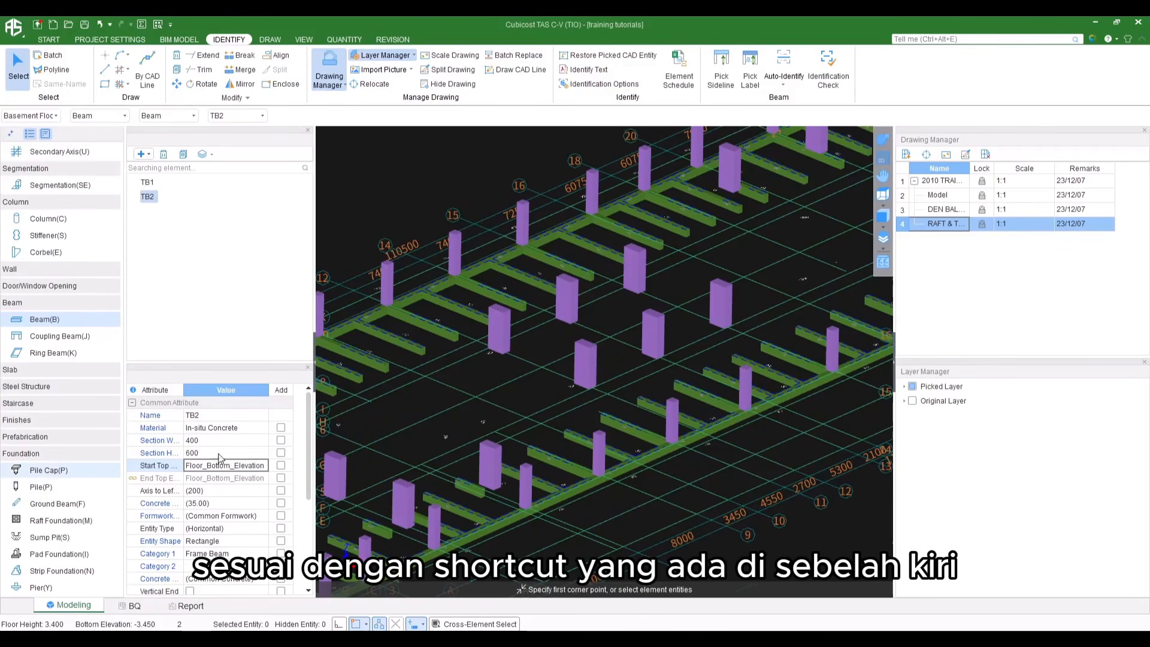
Show the pile caps in the 3D model, inspect them along the beams, and toggle their display off and on again
{"action": "middle_click_drag", "start_coordinate": [565, 339], "coordinate": [573, 346]}
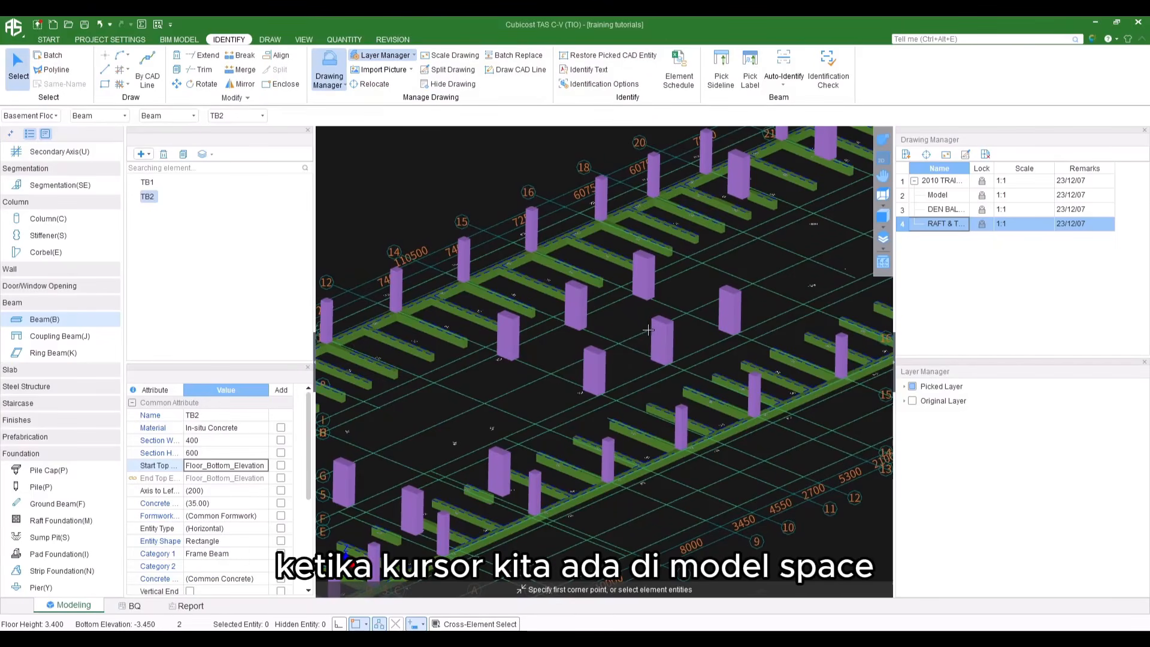
{"action": "key", "text": "p"}
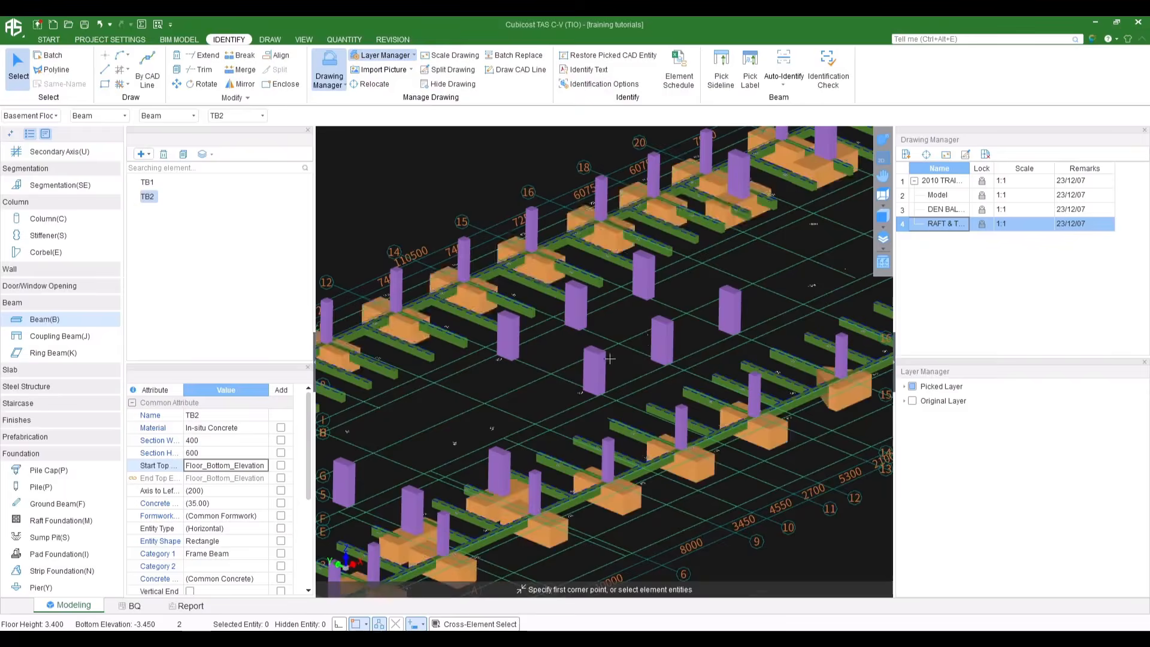
{"action": "middle_click_drag", "start_coordinate": [581, 360], "coordinate": [789, 243]}
{"action": "middle_click_drag", "start_coordinate": [593, 325], "coordinate": [436, 327]}
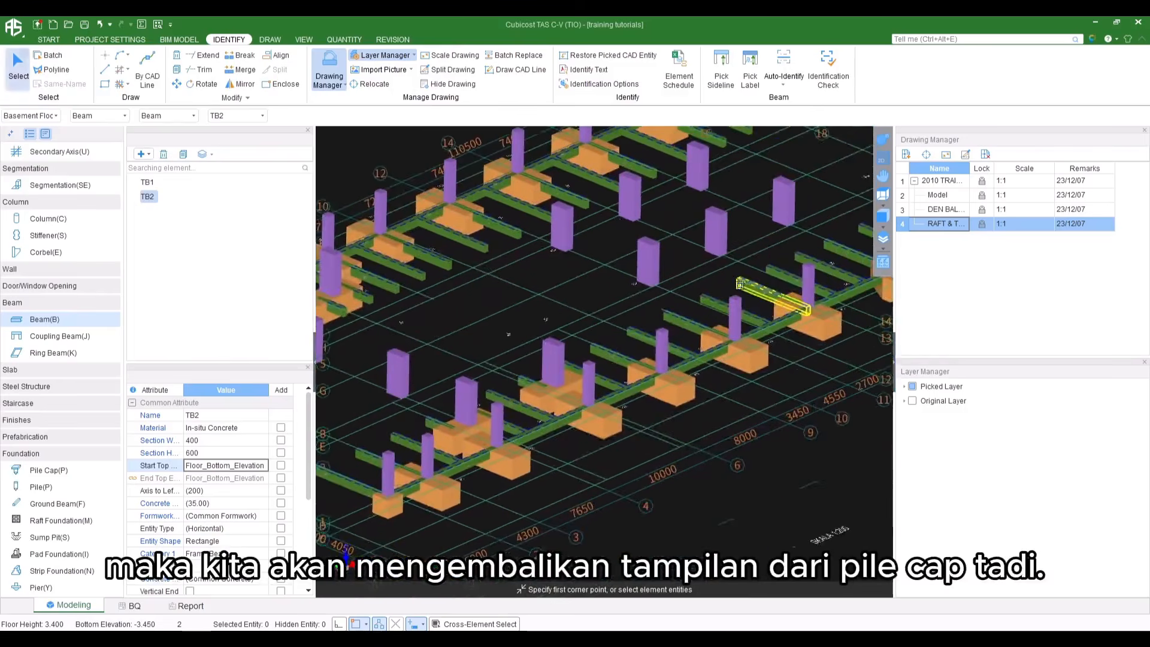
{"action": "middle_click_drag", "start_coordinate": [736, 277], "coordinate": [658, 448]}
{"action": "key", "text": "Escape"}
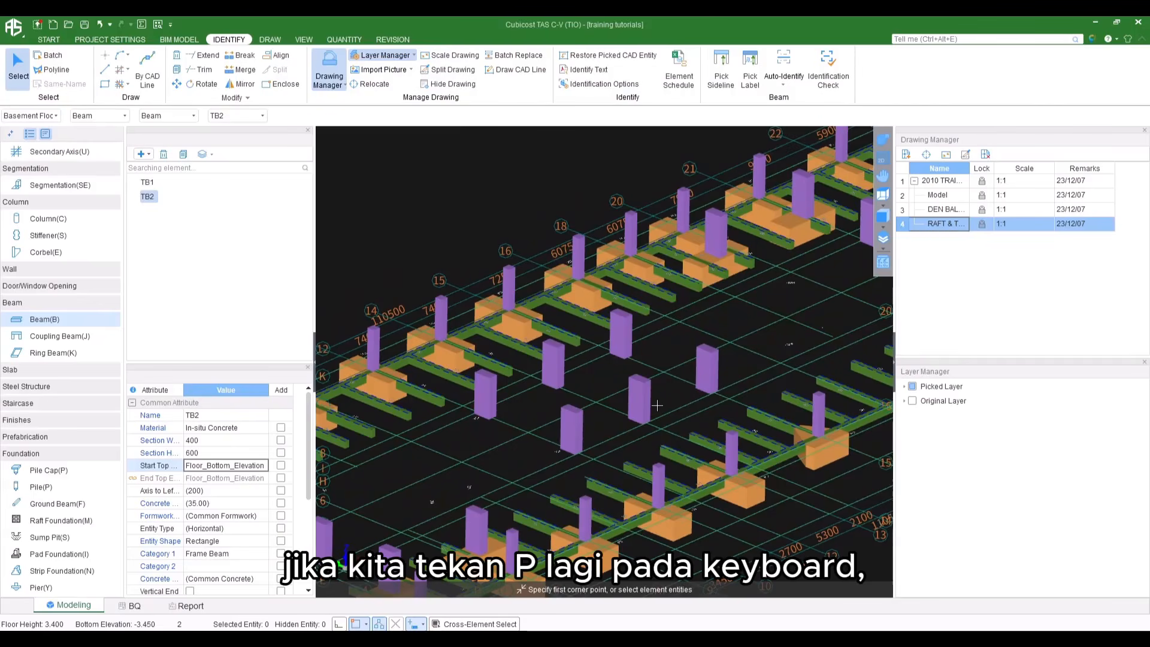
{"action": "key", "text": "p"}
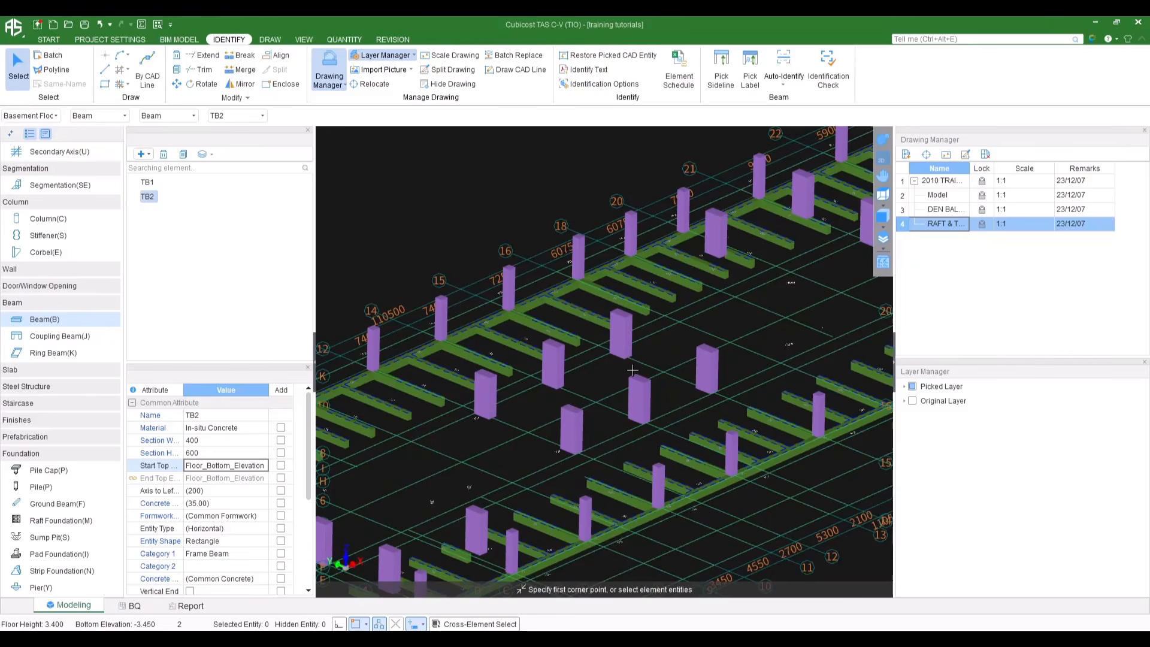
{"action": "key", "text": "p"}
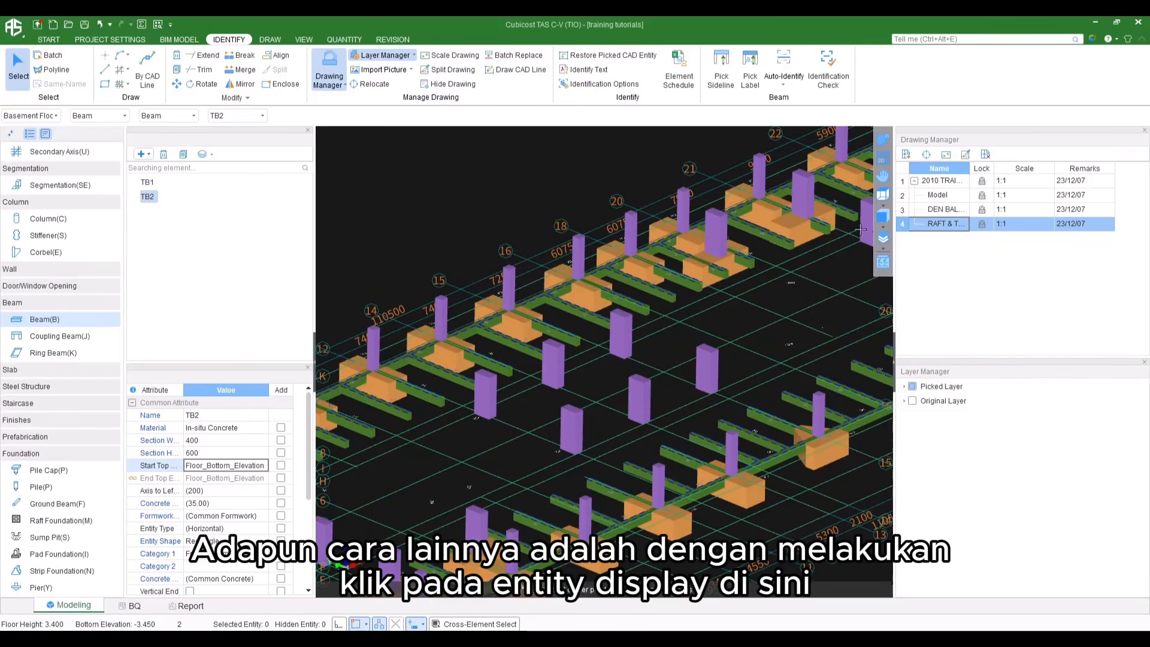
Review which element entities and entity names can be displayed in Entity Display Settings, and close it without changes
{"action": "left_click", "coordinate": [883, 262]}
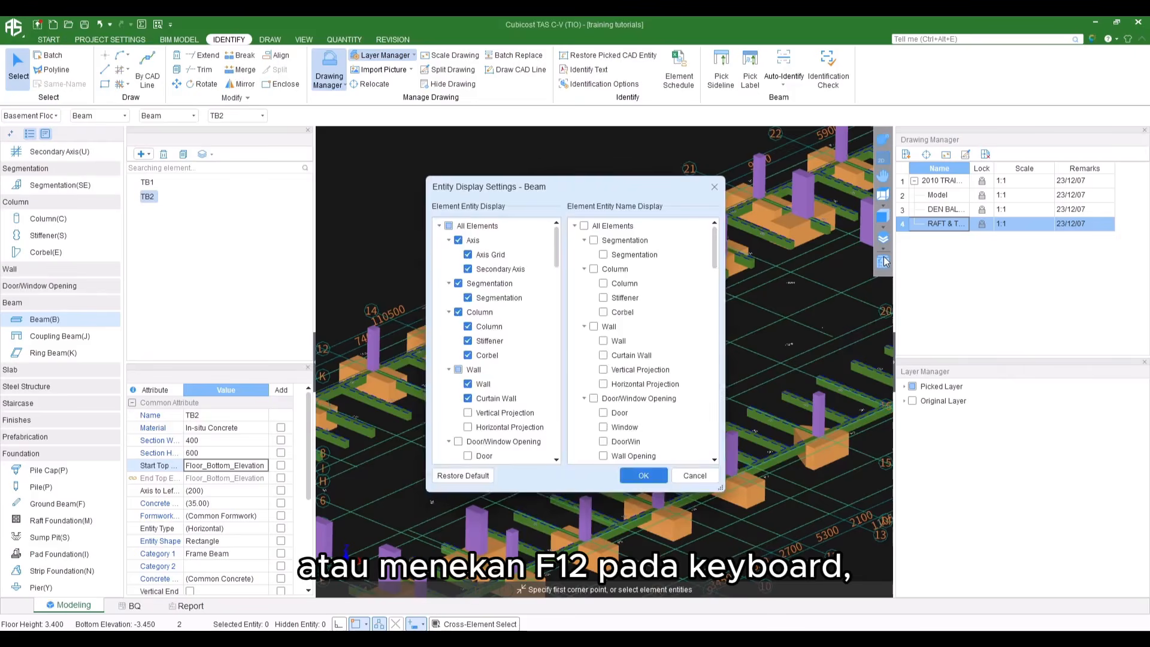
{"action": "scroll", "coordinate": [527, 299], "scroll_direction": "down", "scroll_amount": 5}
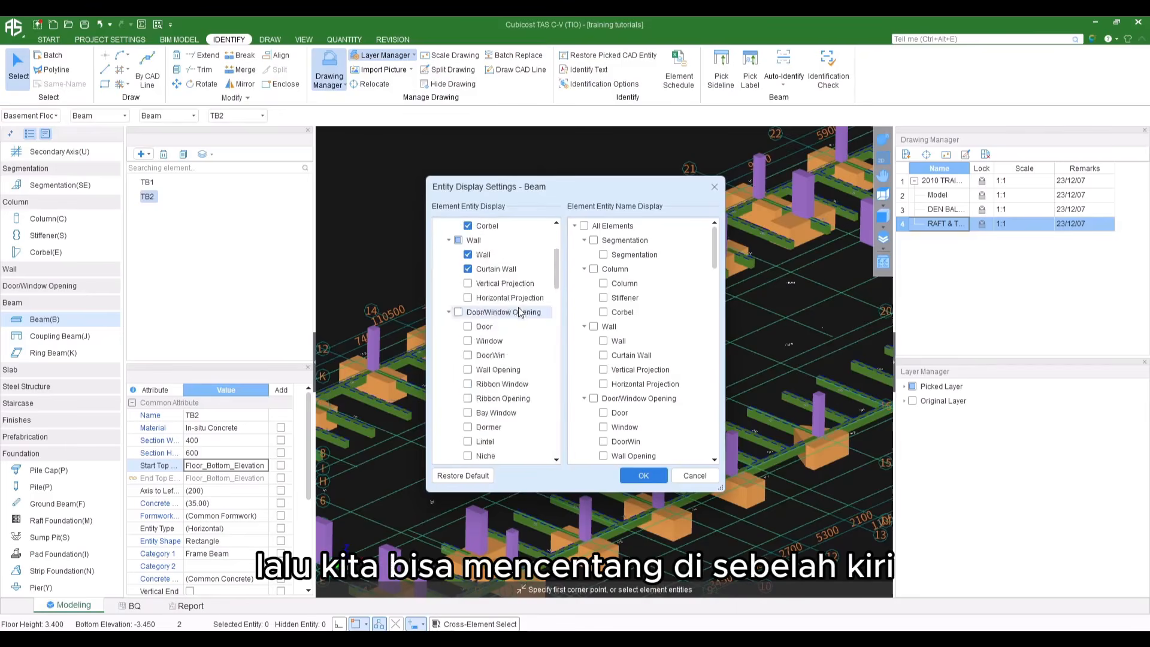
{"action": "scroll", "coordinate": [515, 251], "scroll_direction": "down", "scroll_amount": 7}
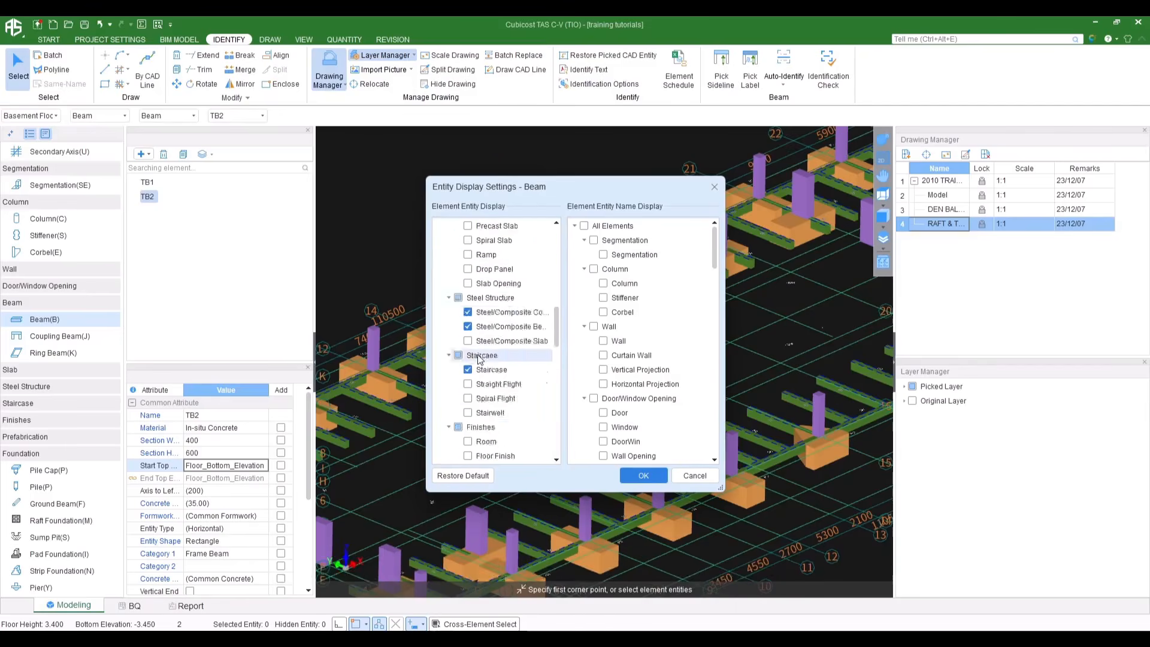
{"action": "scroll", "coordinate": [486, 330], "scroll_direction": "down", "scroll_amount": 8}
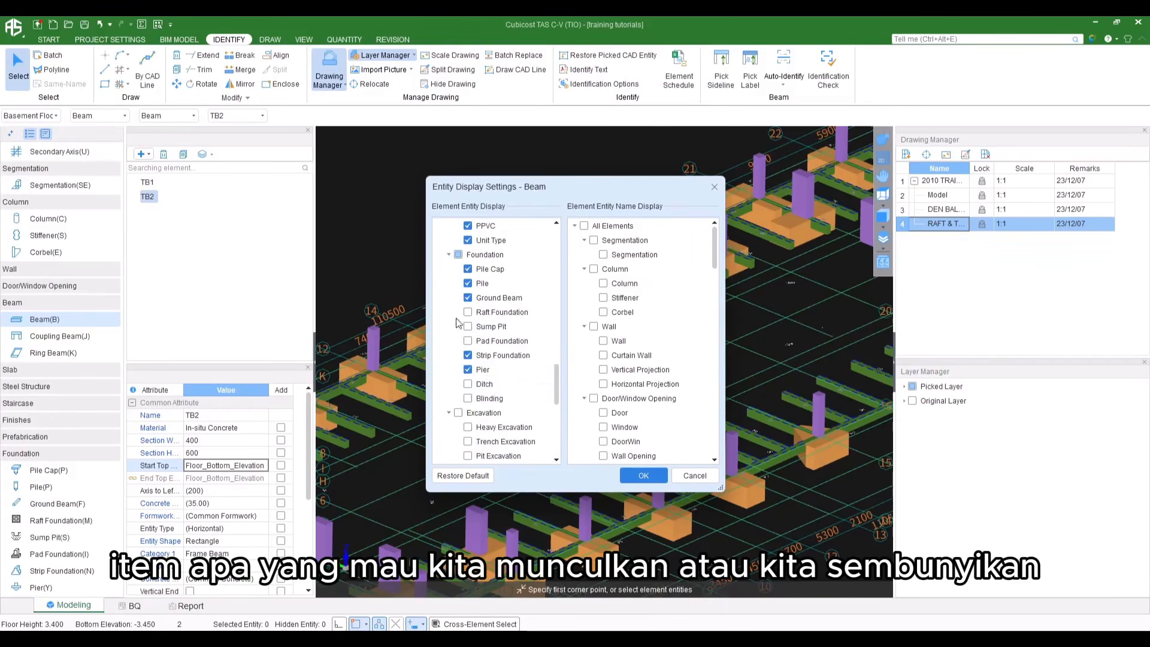
{"action": "scroll", "coordinate": [456, 383], "scroll_direction": "down", "scroll_amount": 4}
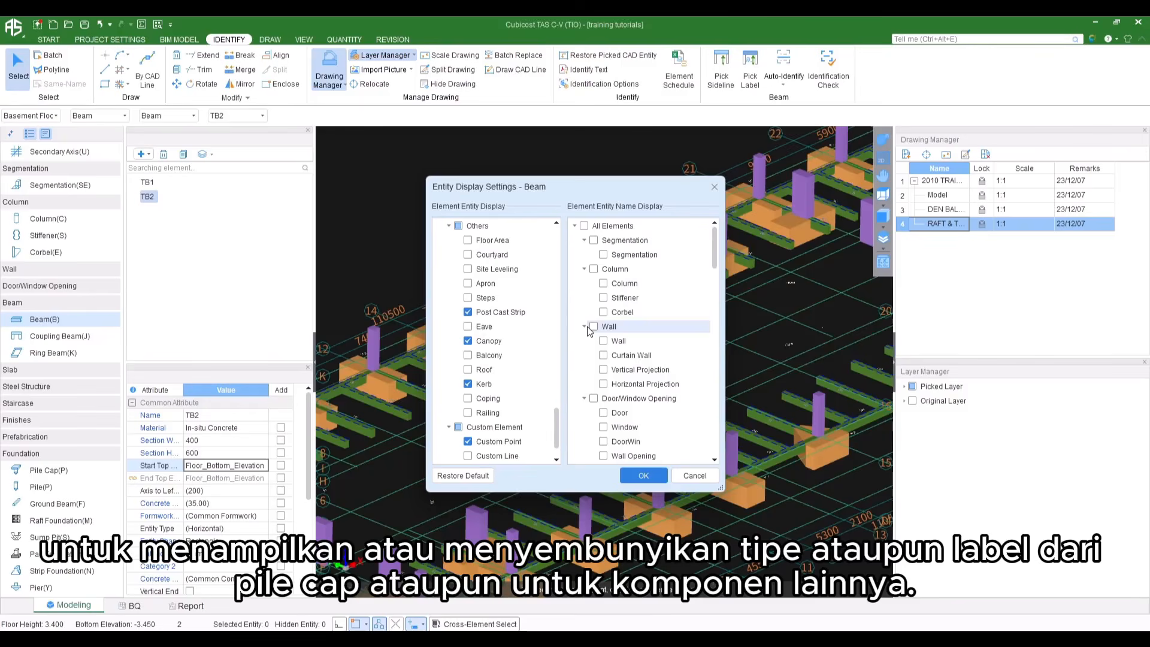
{"action": "left_click", "coordinate": [715, 187]}
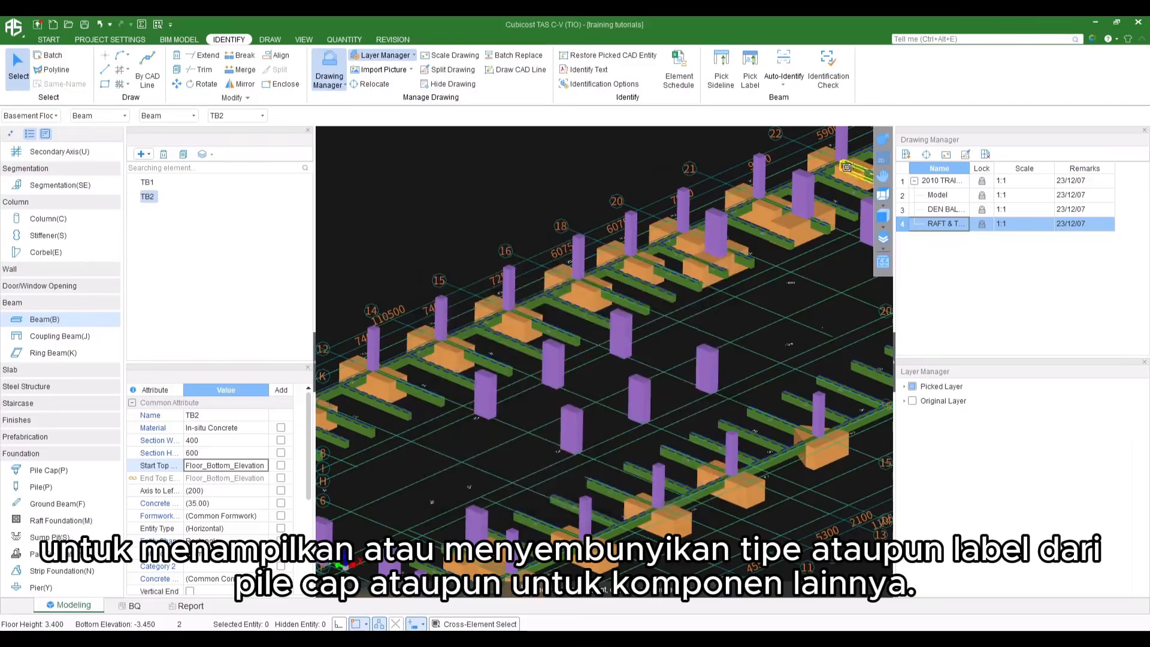
Return the model to the 2D plan view around the pile caps at axes 14 and 15
{"action": "left_click", "coordinate": [883, 159]}
{"action": "scroll", "coordinate": [607, 260], "scroll_direction": "up", "scroll_amount": 5}
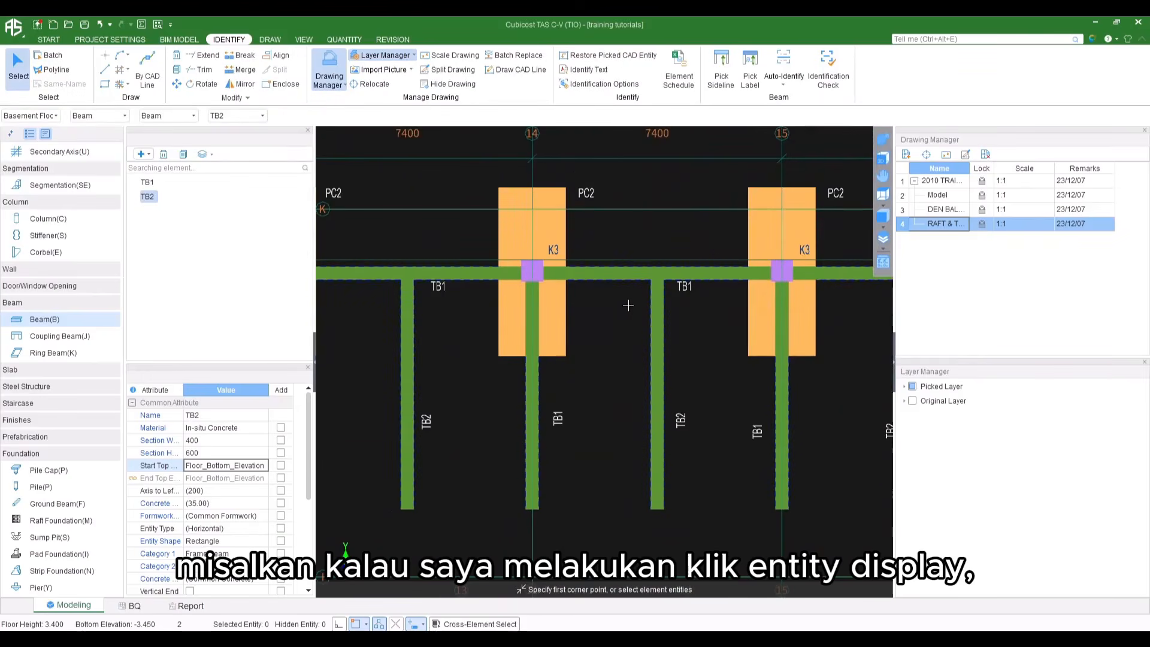
Turn on name display for Pile Cap entities in the entity display settings and toggle those labels off
{"action": "left_click", "coordinate": [882, 261]}
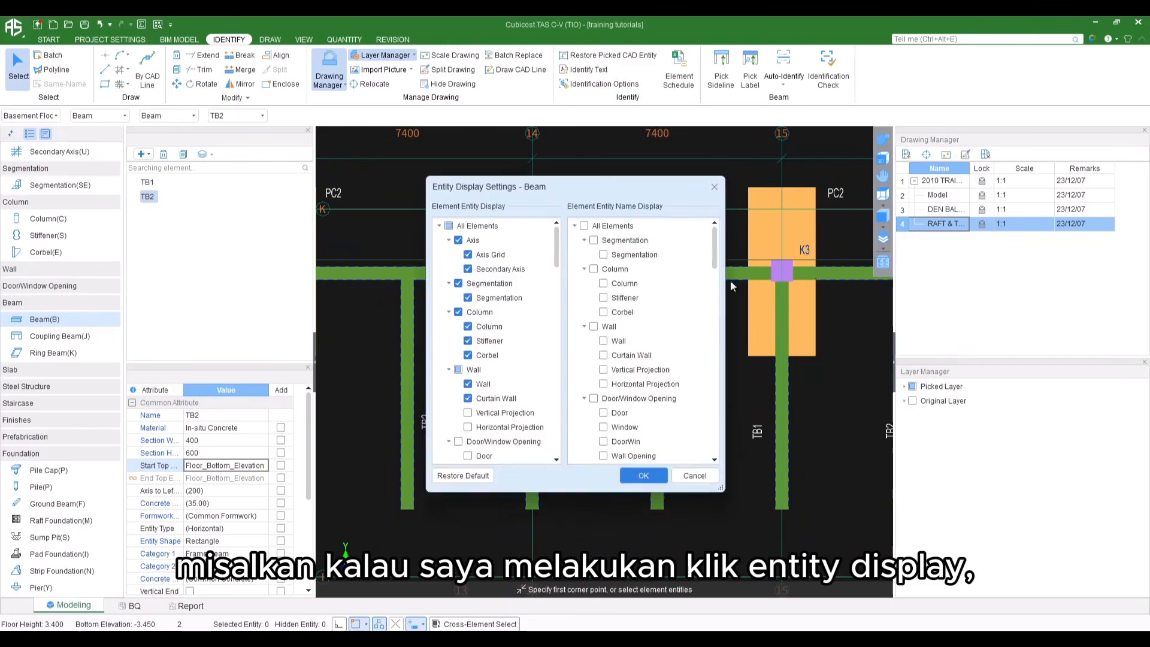
{"action": "scroll", "coordinate": [612, 279], "scroll_direction": "down", "scroll_amount": 10}
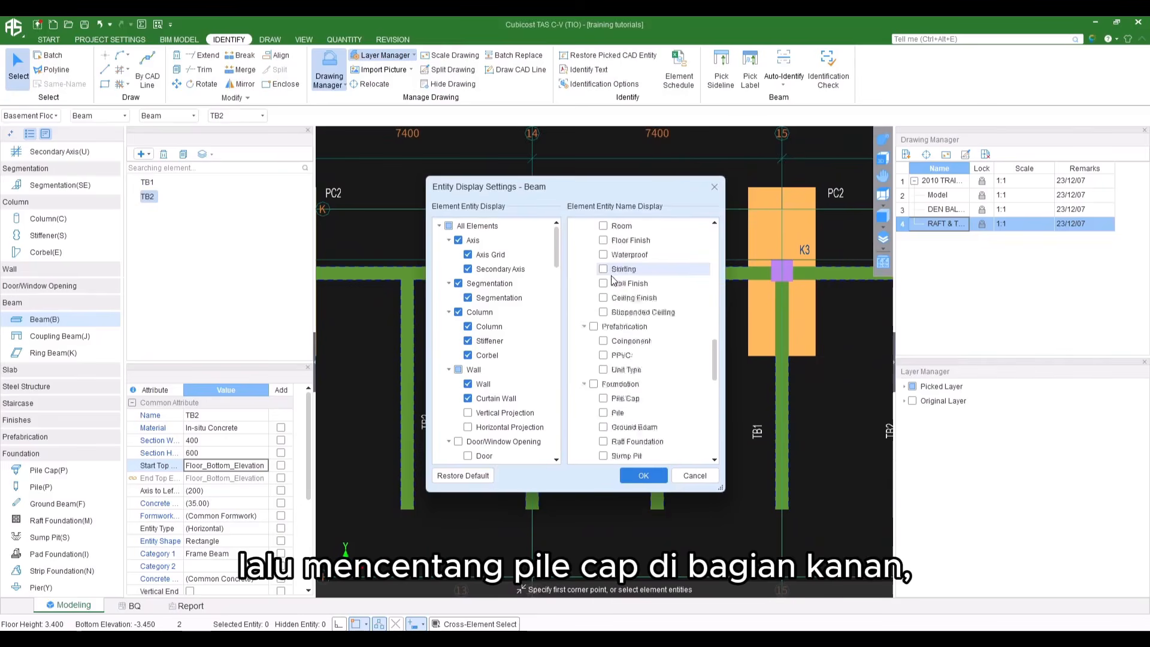
{"action": "scroll", "coordinate": [612, 279], "scroll_direction": "down", "scroll_amount": 2}
{"action": "left_click", "coordinate": [604, 314]}
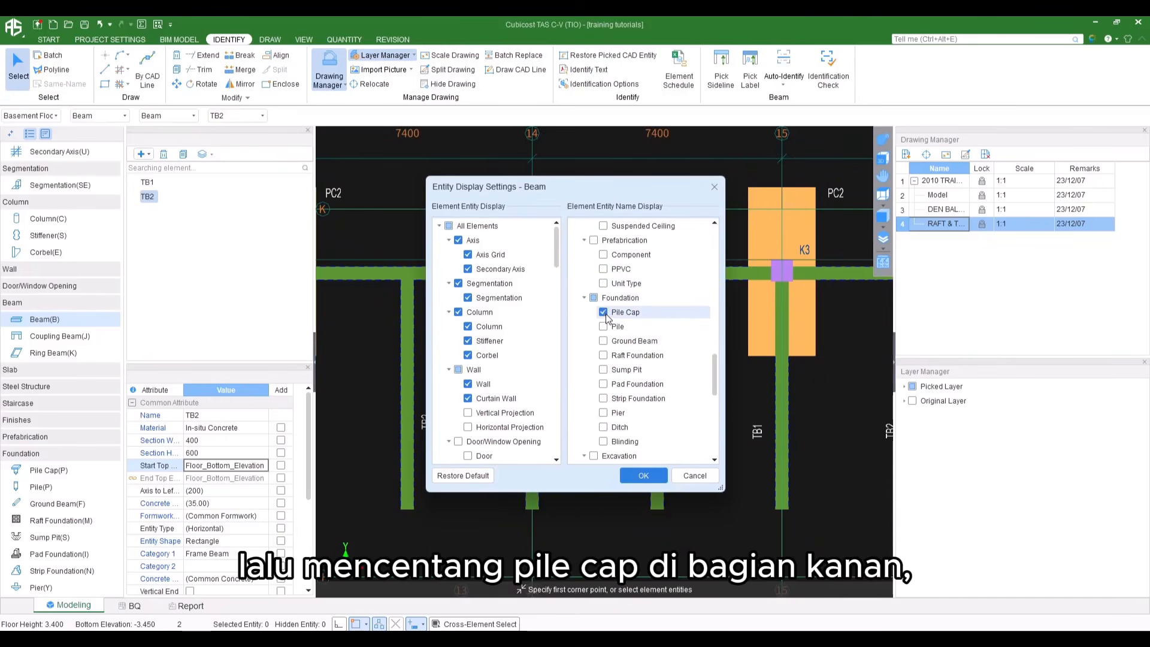
{"action": "left_click", "coordinate": [643, 475]}
{"action": "middle_click_drag", "start_coordinate": [743, 259], "coordinate": [703, 322]}
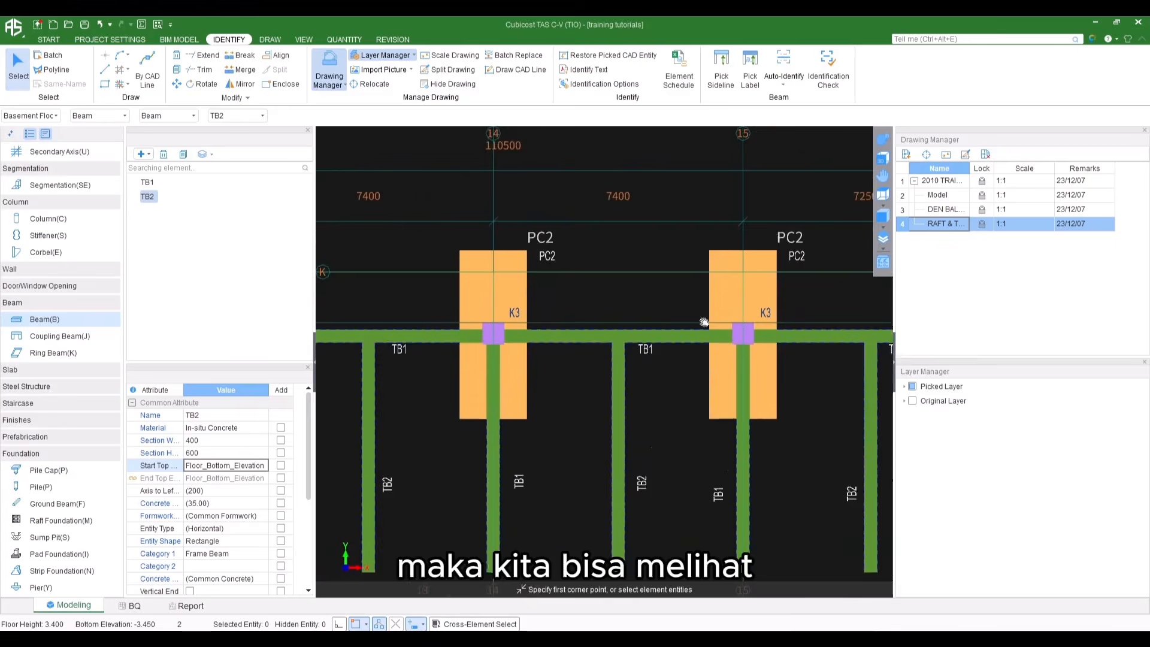
{"action": "scroll", "coordinate": [533, 210], "scroll_direction": "up", "scroll_amount": 3}
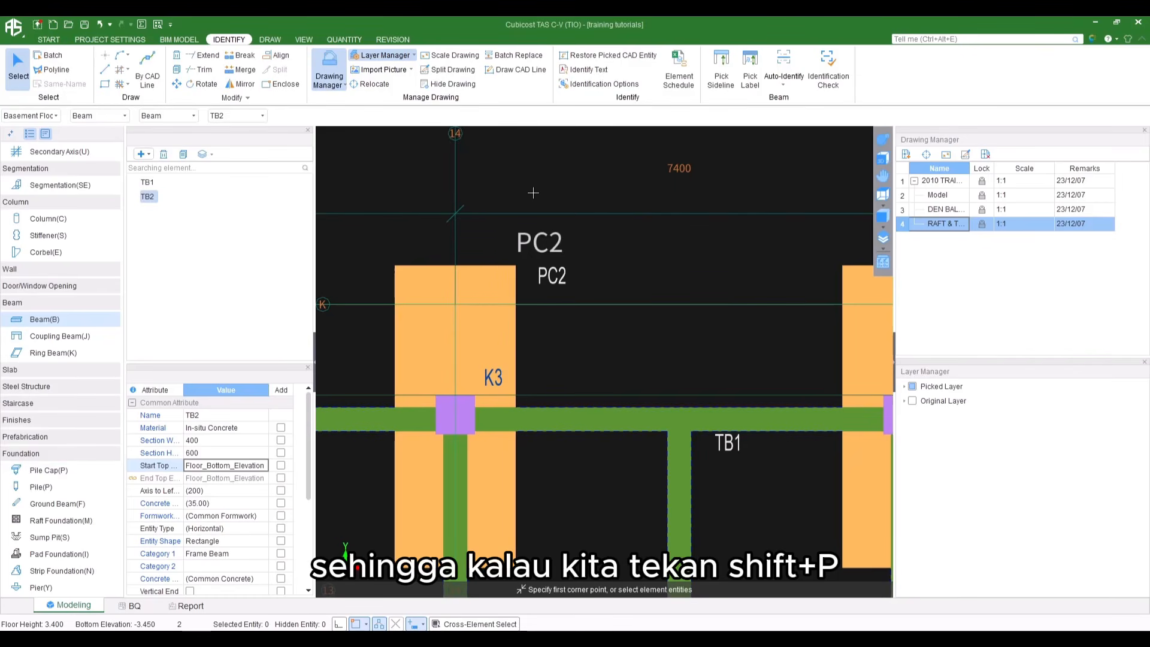
{"action": "key", "text": "shift+p"}
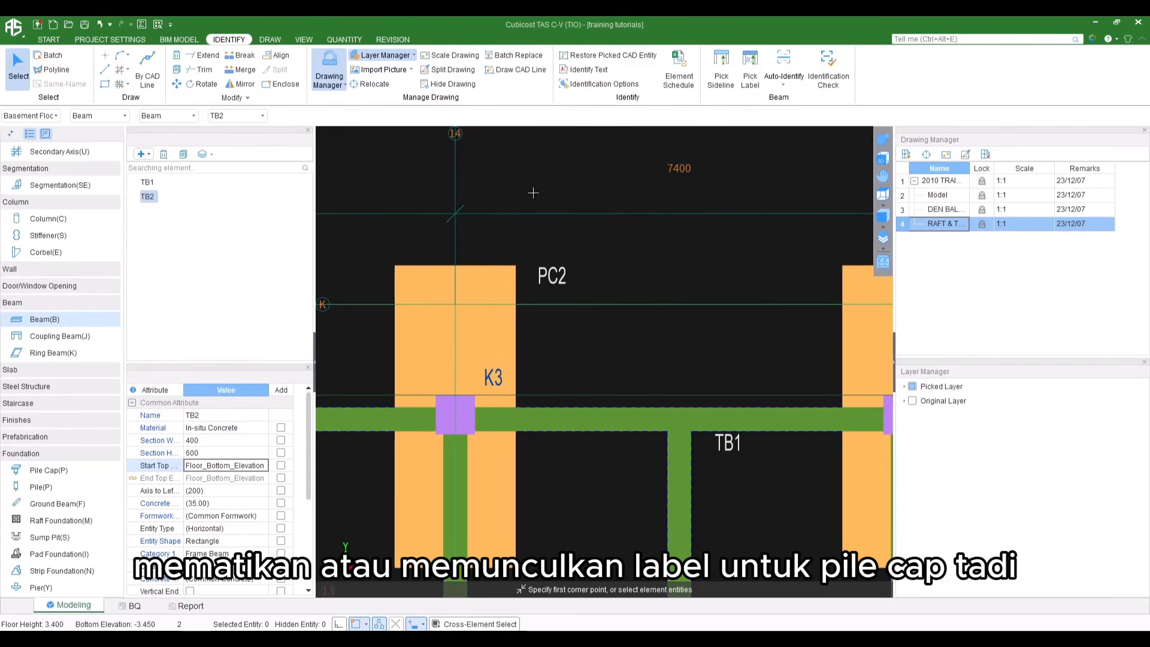
Switch the active element type from Beam to Wall, ready for drawing identification
{"action": "scroll", "coordinate": [564, 241], "scroll_direction": "down", "scroll_amount": 10}
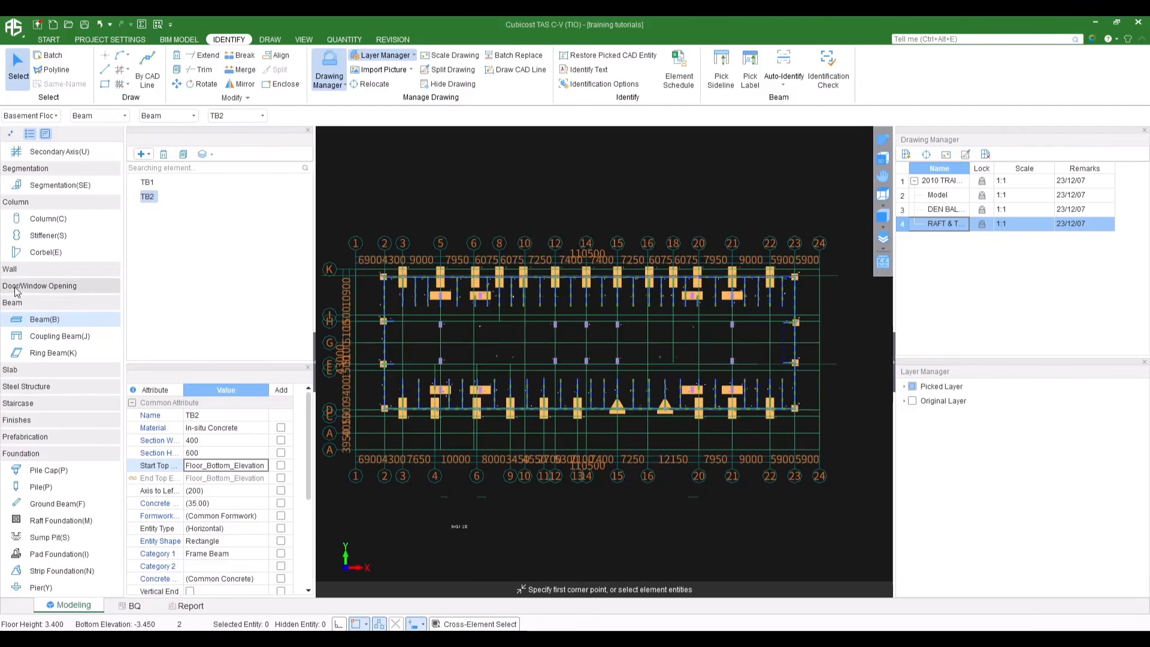
{"action": "left_click", "coordinate": [26, 269]}
{"action": "left_click", "coordinate": [30, 287]}
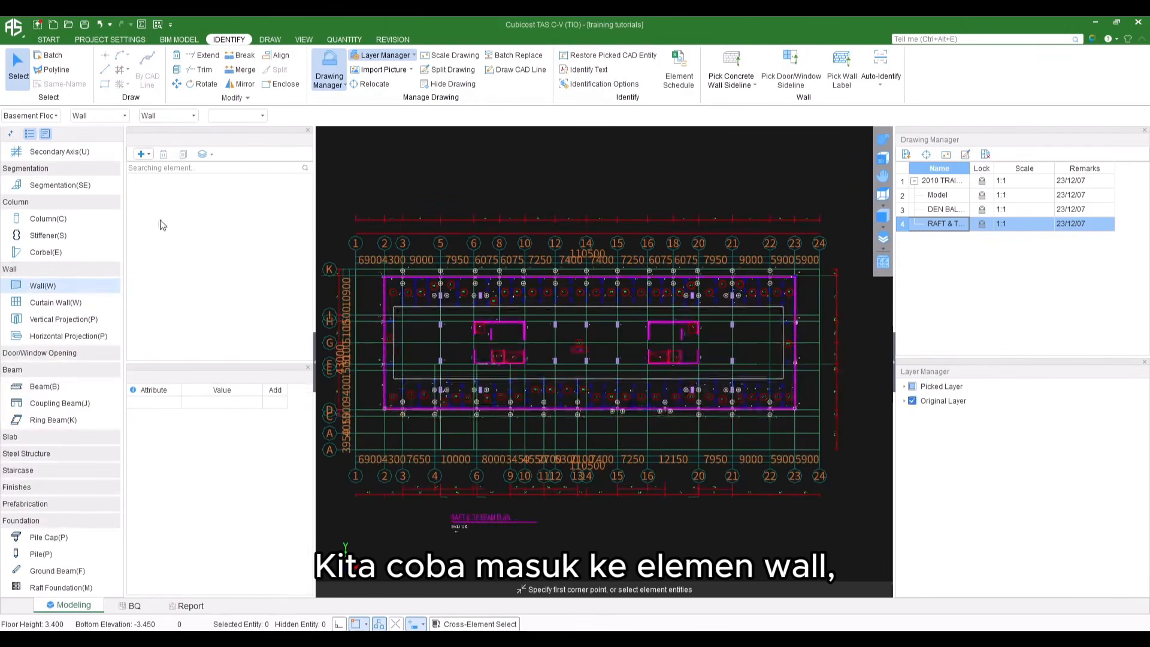
{"action": "left_click", "coordinate": [234, 41]}
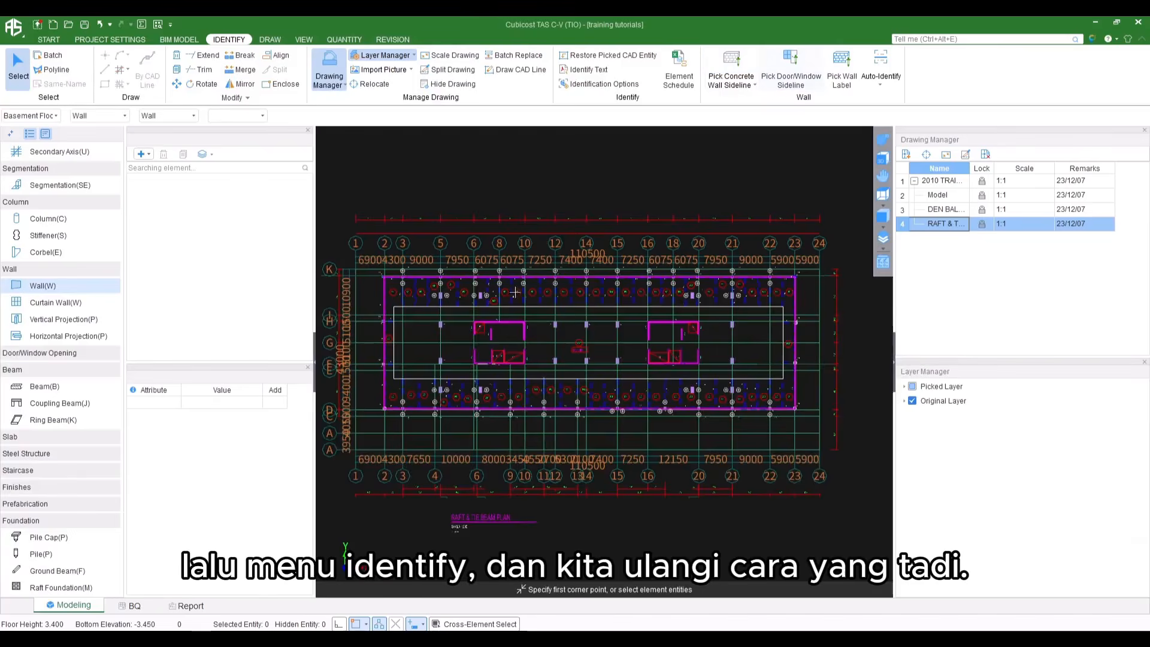
Pick the concrete wall sidelines by layer, using the pink basement wall line along the building's perimeter
{"action": "scroll", "coordinate": [569, 289], "scroll_direction": "up", "scroll_amount": 3}
{"action": "scroll", "coordinate": [569, 288], "scroll_direction": "up", "scroll_amount": 2}
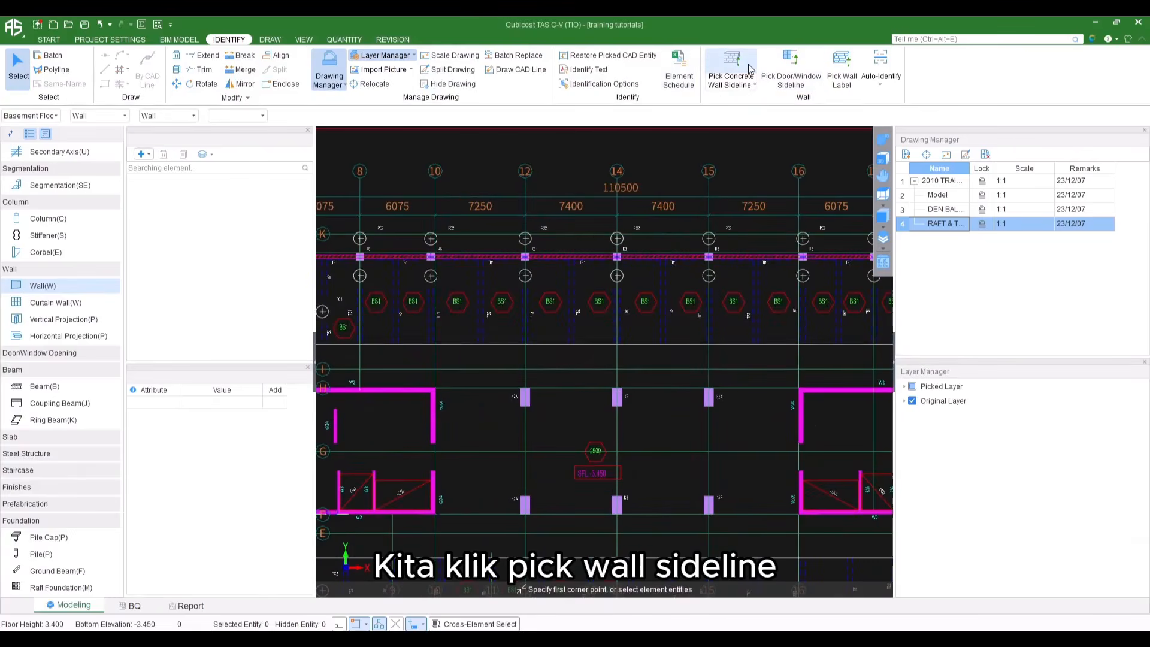
{"action": "left_click", "coordinate": [734, 85]}
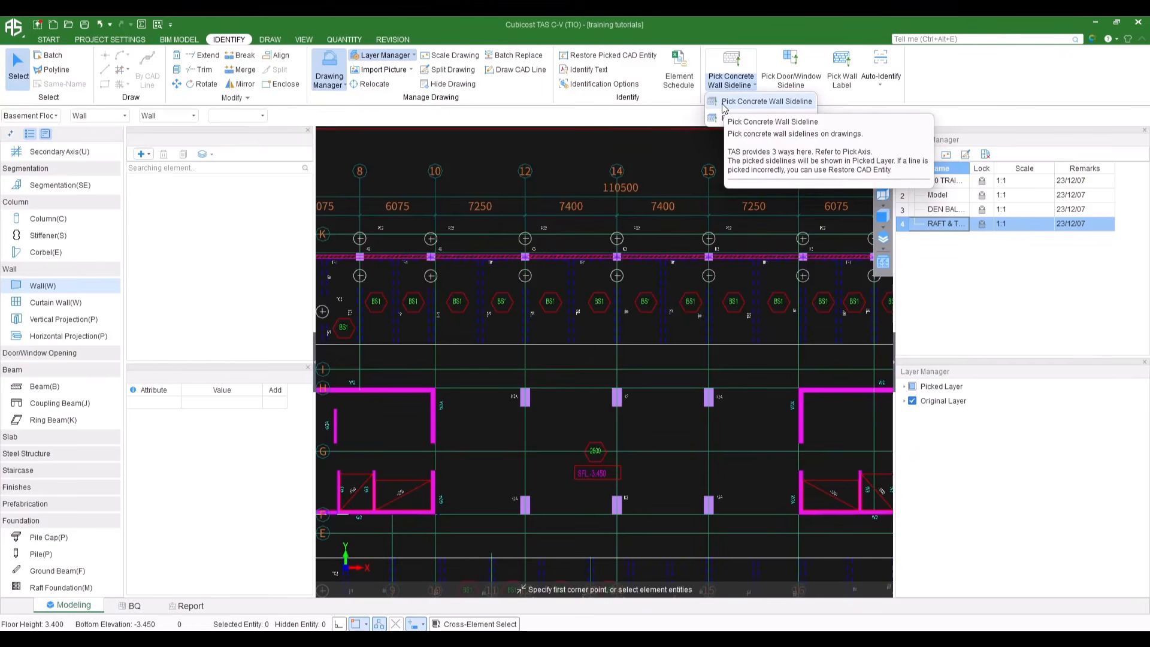
{"action": "left_click", "coordinate": [723, 102]}
{"action": "scroll", "coordinate": [577, 264], "scroll_direction": "up", "scroll_amount": 6}
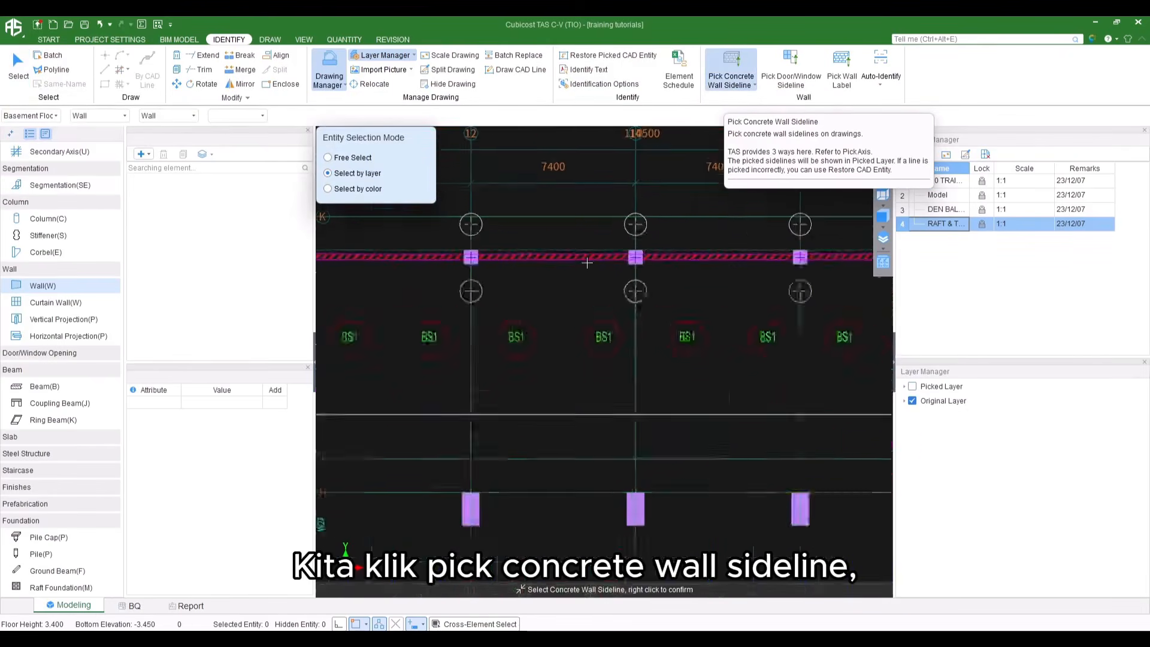
{"action": "scroll", "coordinate": [577, 266], "scroll_direction": "up", "scroll_amount": 2}
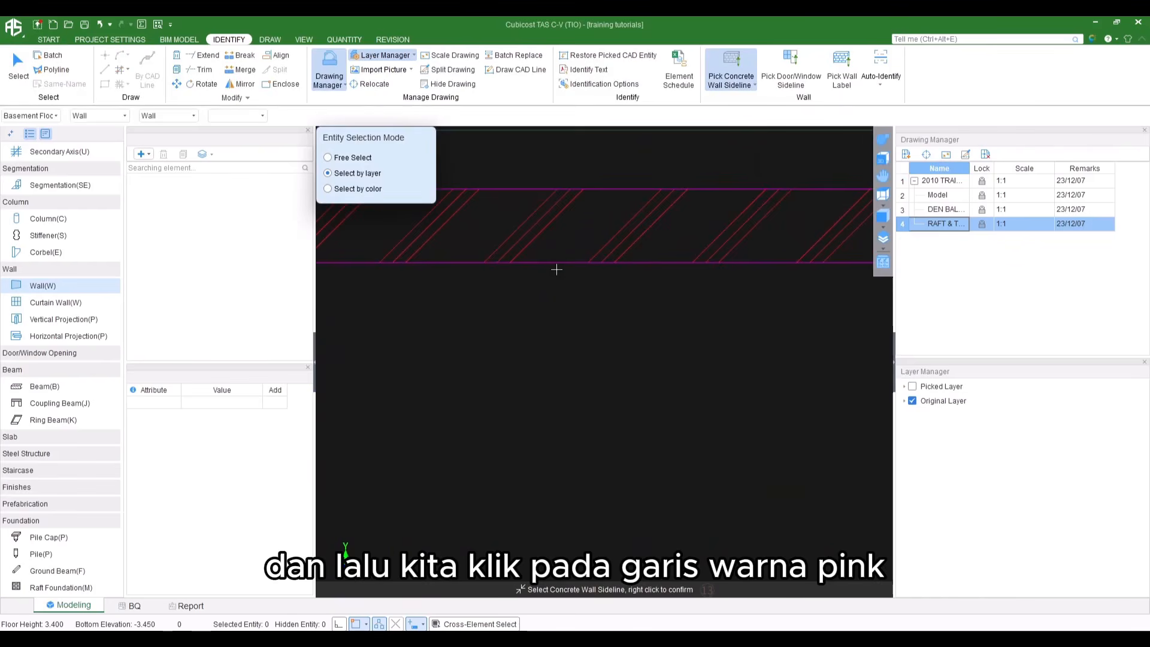
{"action": "left_click", "coordinate": [554, 261]}
{"action": "scroll", "coordinate": [553, 262], "scroll_direction": "down", "scroll_amount": 4}
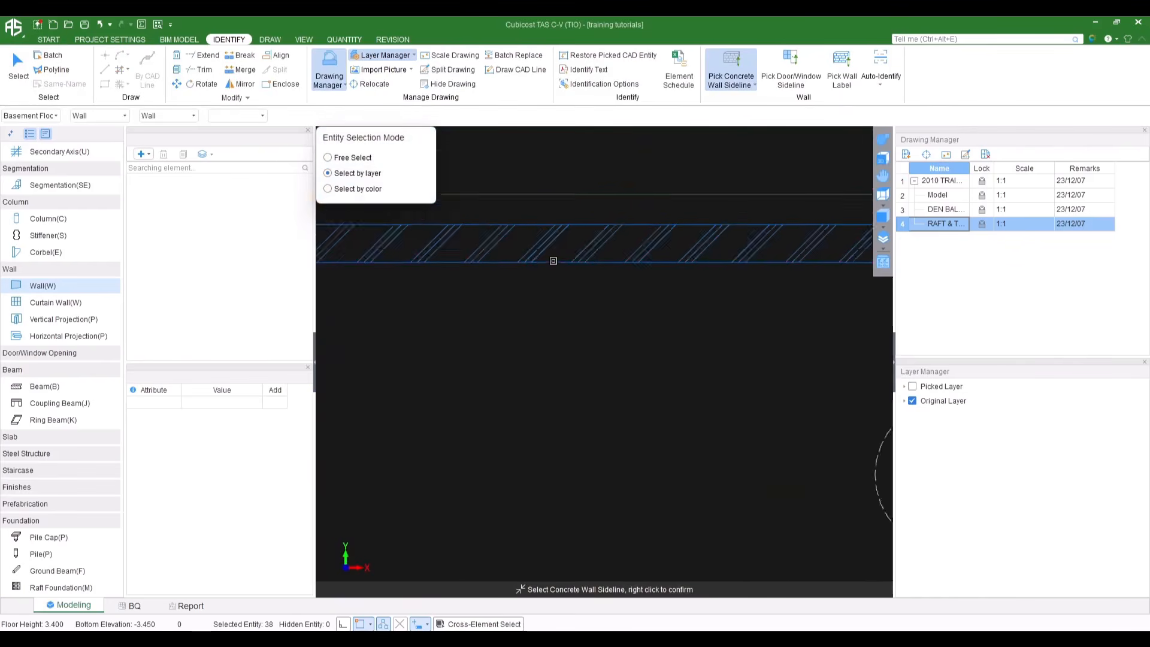
{"action": "scroll", "coordinate": [553, 263], "scroll_direction": "down", "scroll_amount": 3}
{"action": "middle_click_drag", "start_coordinate": [405, 300], "coordinate": [830, 318]}
{"action": "middle_click_drag", "start_coordinate": [446, 337], "coordinate": [841, 302]}
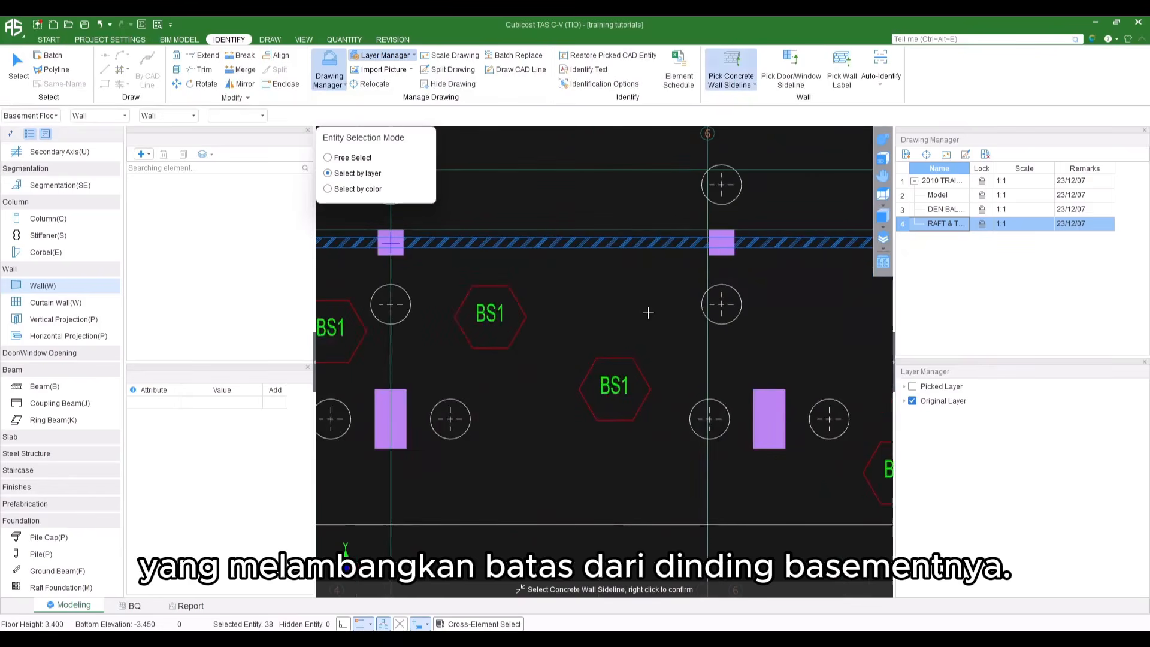
{"action": "right_click", "coordinate": [608, 267]}
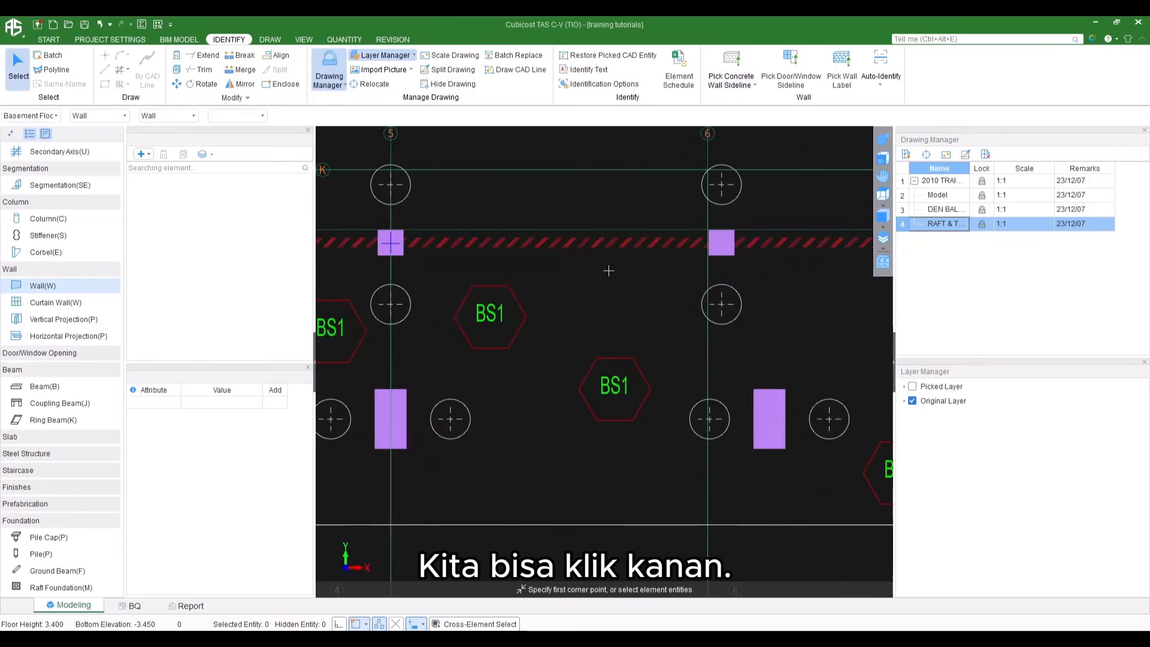
Examine the drawing around the basement wall for the linework that remains after picking the sidelines
{"action": "scroll", "coordinate": [609, 268], "scroll_direction": "down", "scroll_amount": 4}
{"action": "scroll", "coordinate": [608, 268], "scroll_direction": "down", "scroll_amount": 1}
{"action": "middle_click_drag", "start_coordinate": [540, 277], "coordinate": [669, 247]}
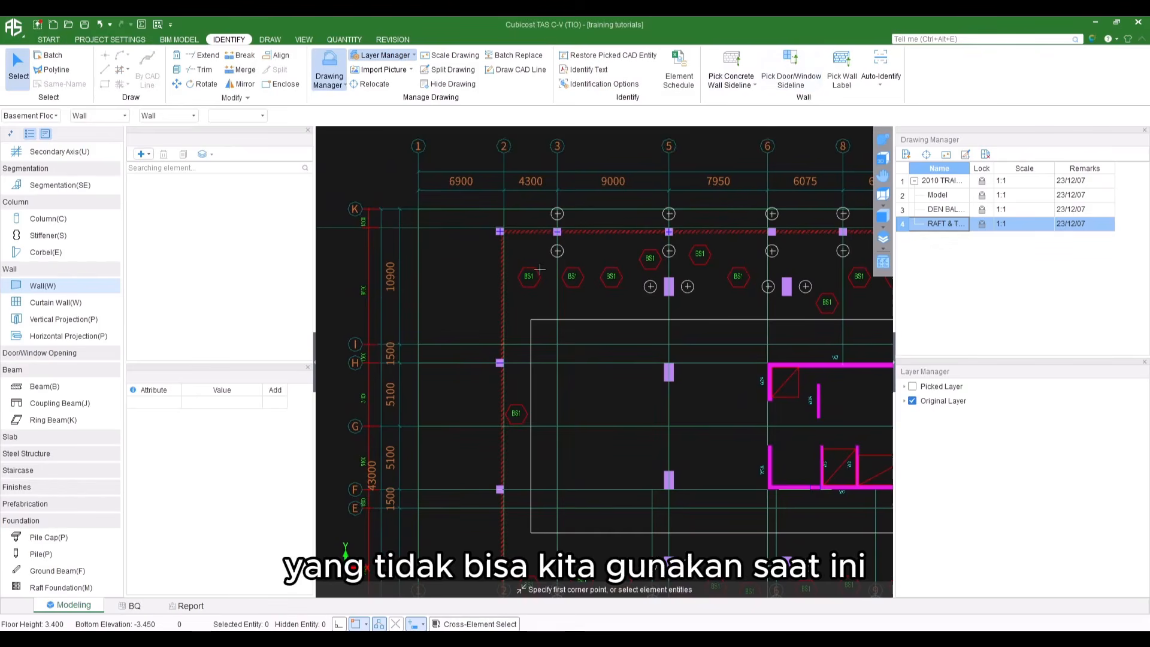
{"action": "scroll", "coordinate": [539, 270], "scroll_direction": "up", "scroll_amount": 1}
{"action": "scroll", "coordinate": [610, 260], "scroll_direction": "down", "scroll_amount": 1}
{"action": "middle_click_drag", "start_coordinate": [597, 256], "coordinate": [522, 253]}
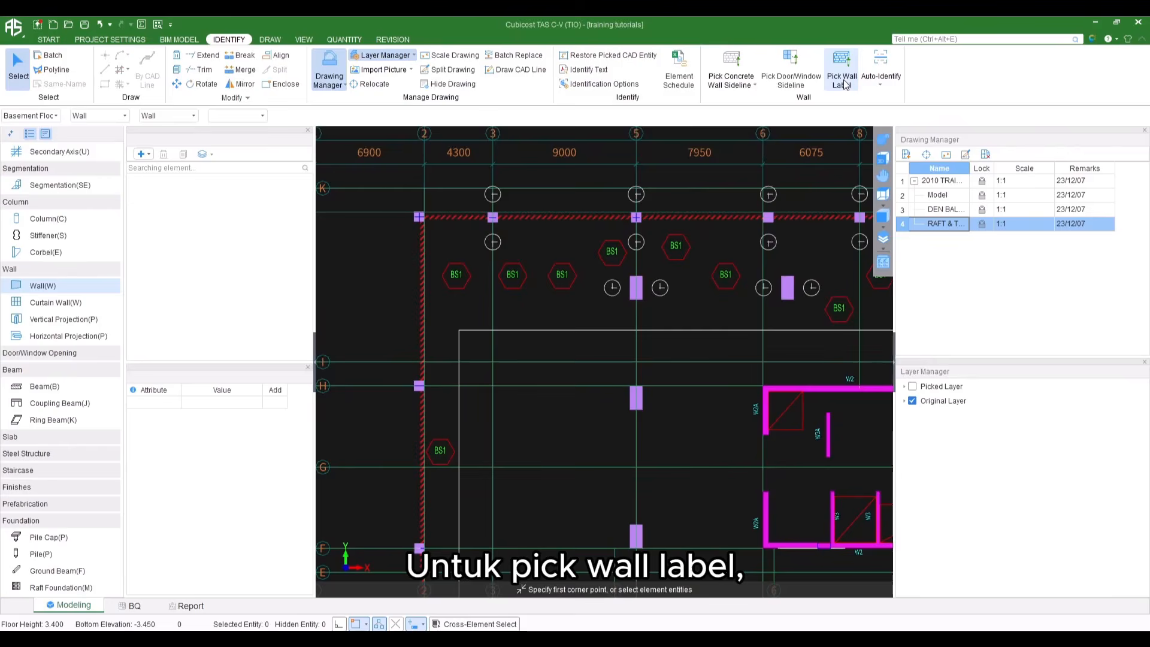
{"action": "scroll", "coordinate": [561, 200], "scroll_direction": "down", "scroll_amount": 2}
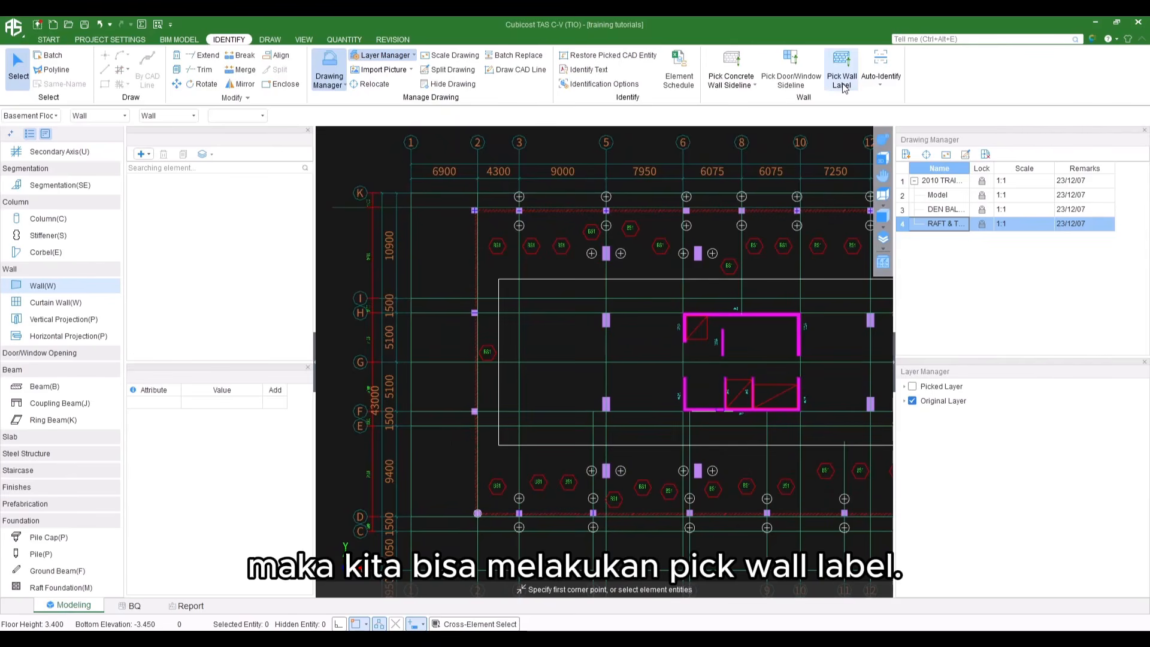
Display the picked layer together with the original drawing and check the basement walls for wall labels
{"action": "left_click", "coordinate": [911, 386]}
{"action": "scroll", "coordinate": [467, 287], "scroll_direction": "up", "scroll_amount": 5}
{"action": "middle_click_drag", "start_coordinate": [467, 288], "coordinate": [443, 489]}
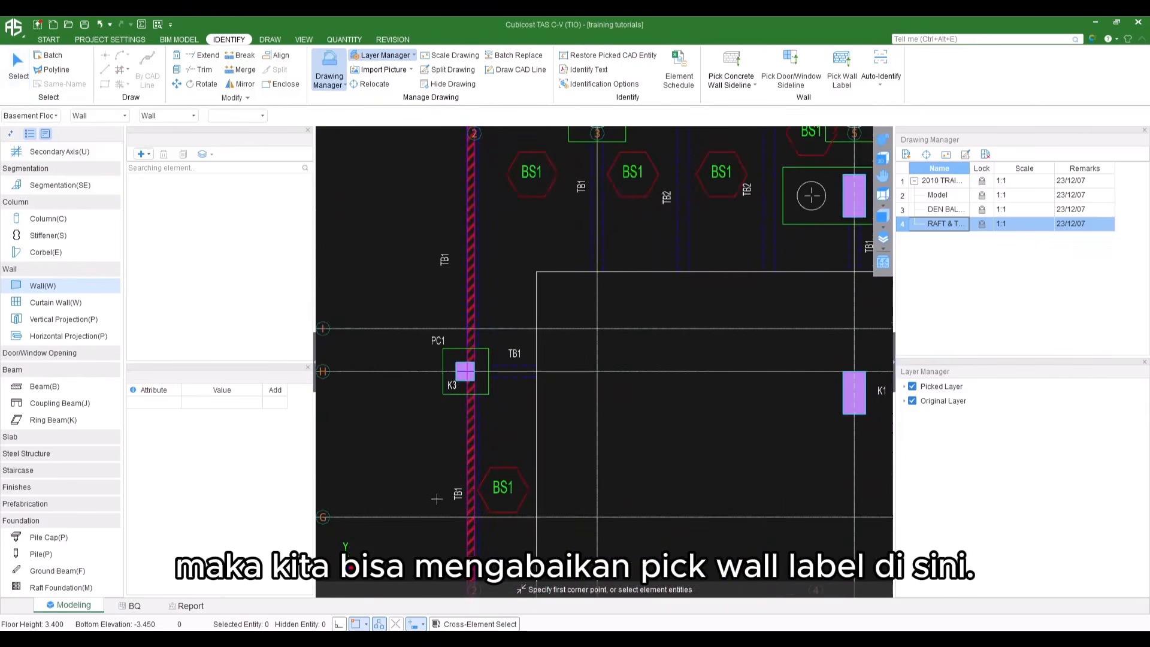
{"action": "middle_click_drag", "start_coordinate": [501, 275], "coordinate": [483, 348]}
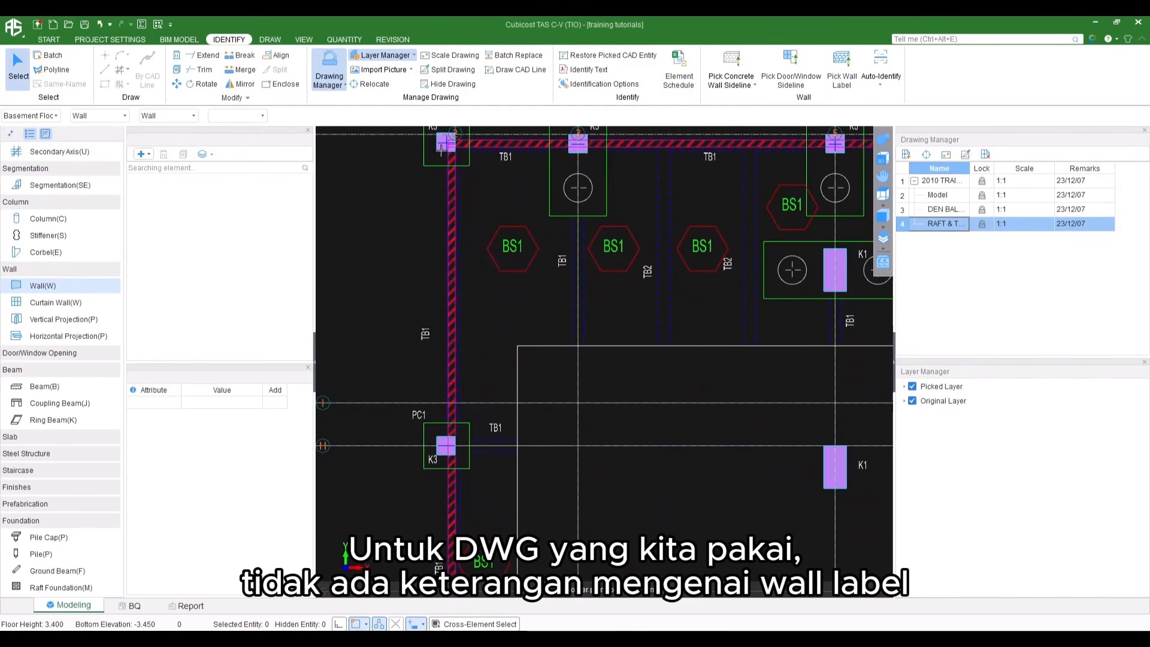
{"action": "scroll", "coordinate": [405, 268], "scroll_direction": "down", "scroll_amount": 3}
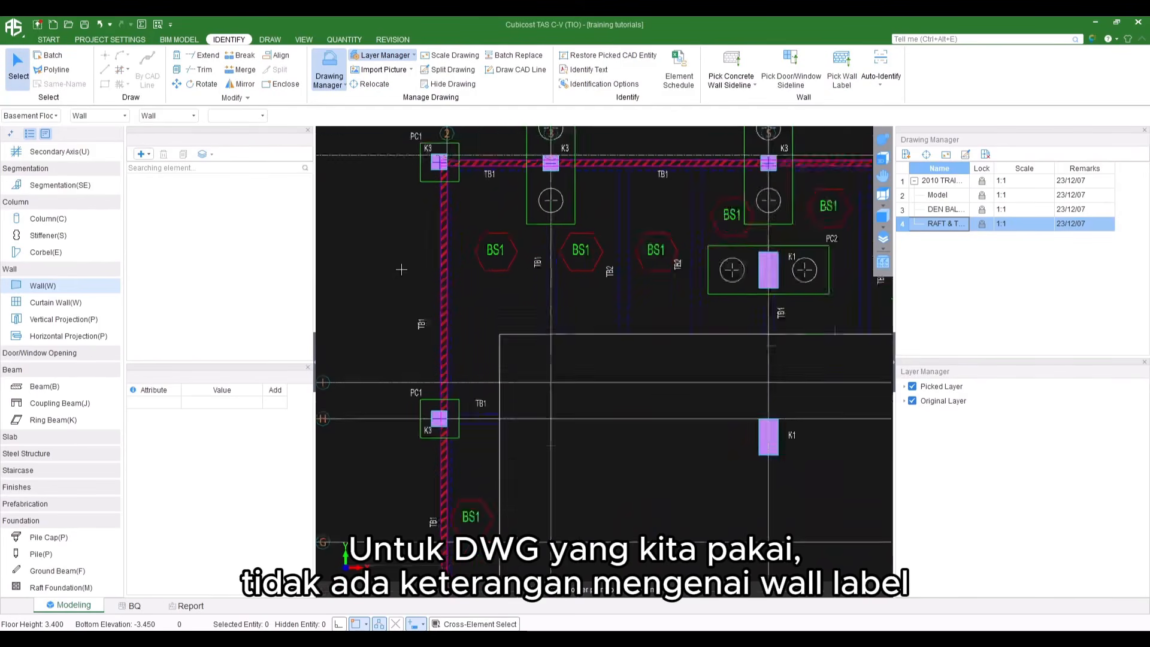
Hide the picked layer and auto-identify the walls from the picked sidelines, continuing past the column suggestion
{"action": "left_click", "coordinate": [912, 386]}
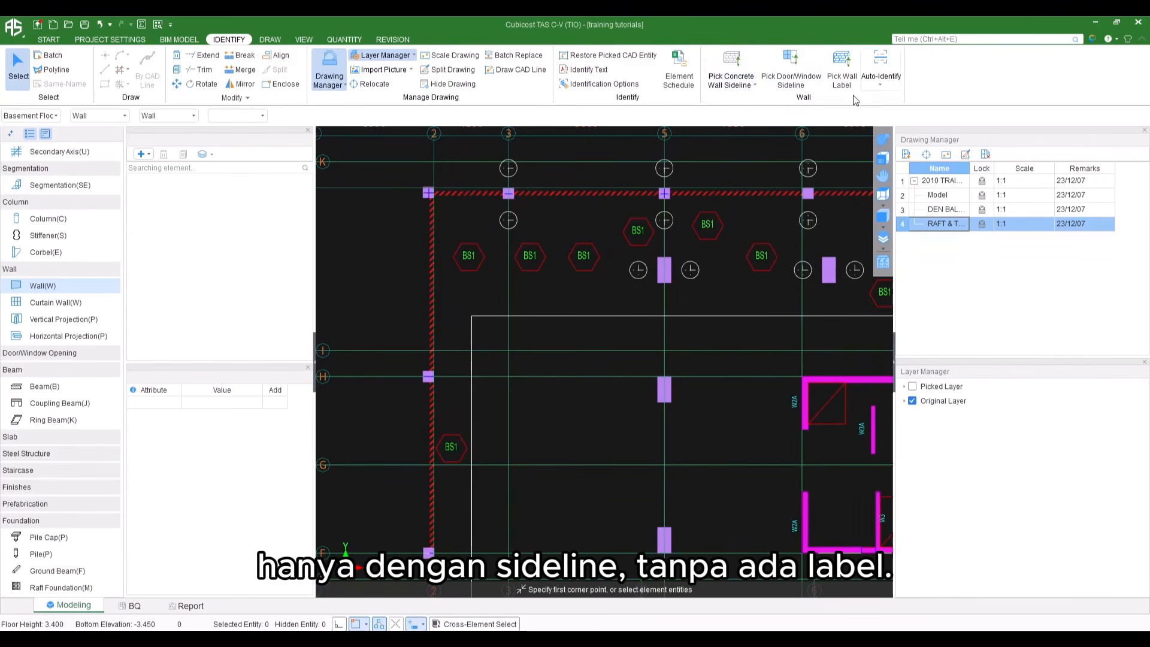
{"action": "left_click", "coordinate": [882, 64]}
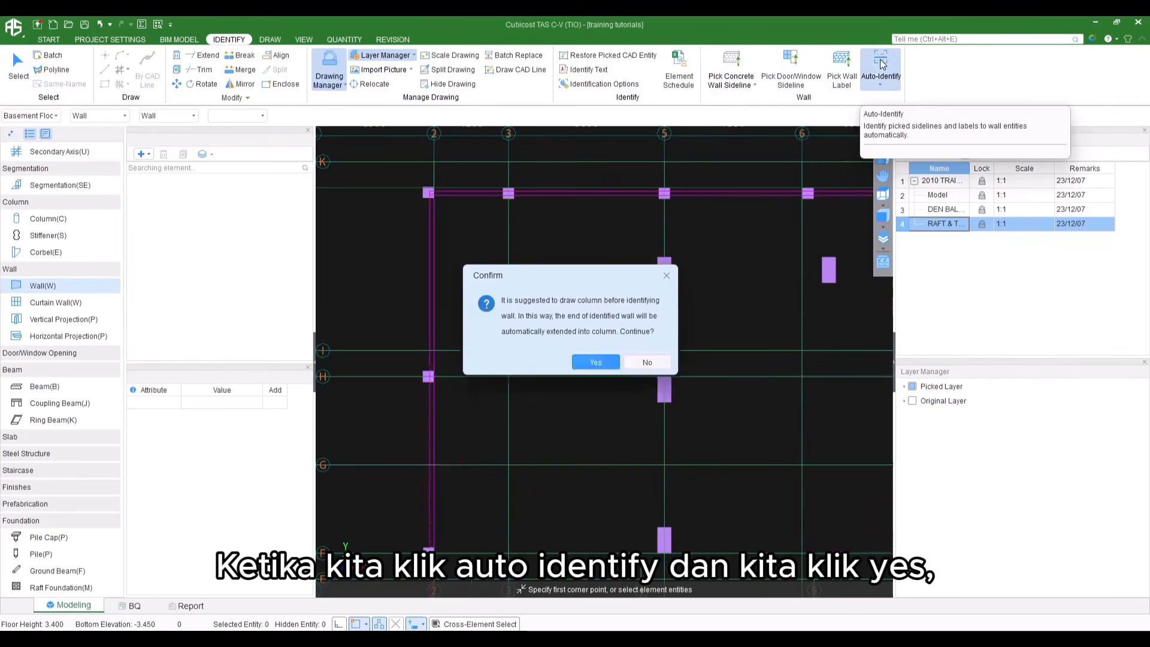
{"action": "left_click", "coordinate": [592, 362]}
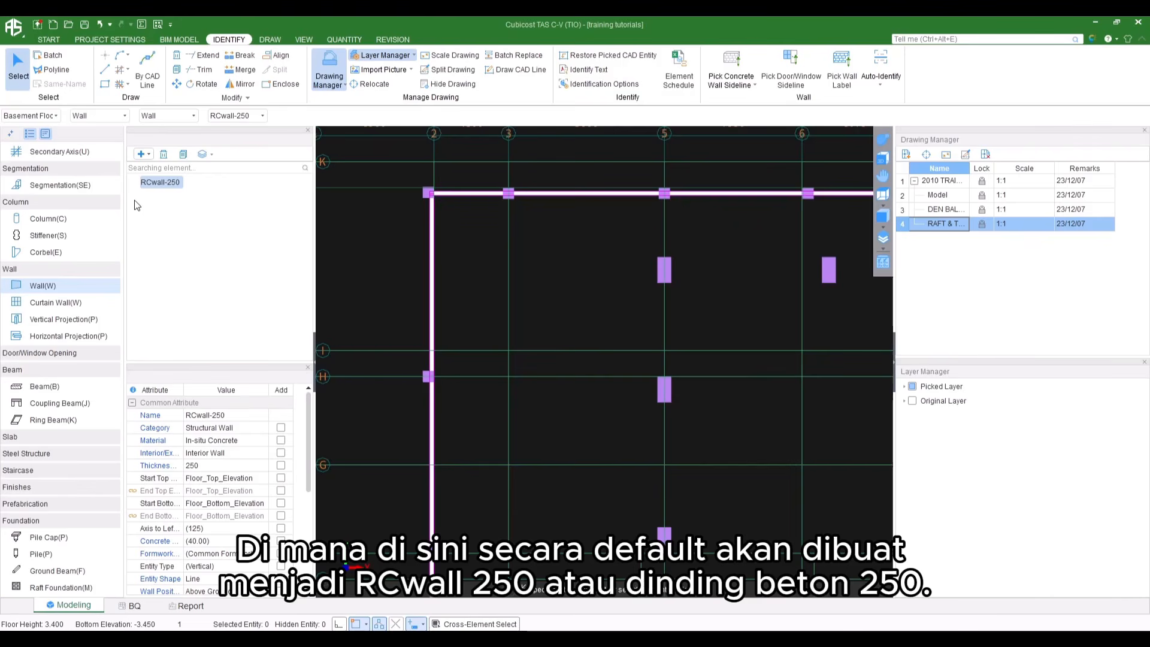
Rename the identified wall element to "Dinding Basement"
{"action": "left_click", "coordinate": [221, 418]}
{"action": "key", "text": "ctrl+a"}
{"action": "type", "text": "B"}
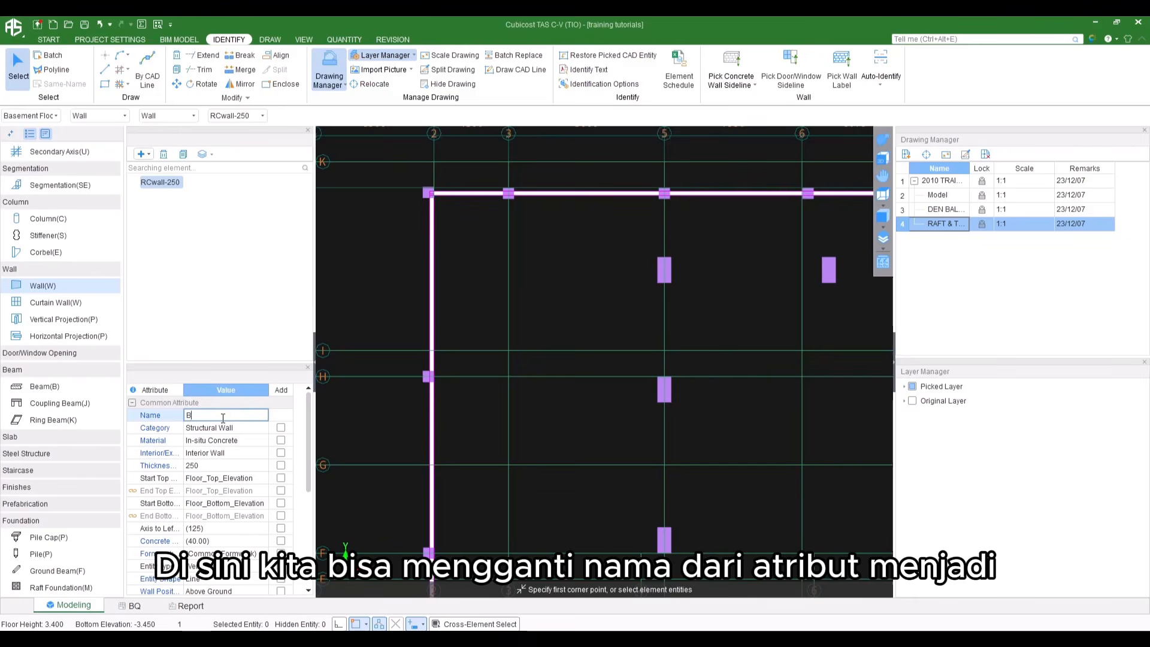
{"action": "type", "text": "inding "}
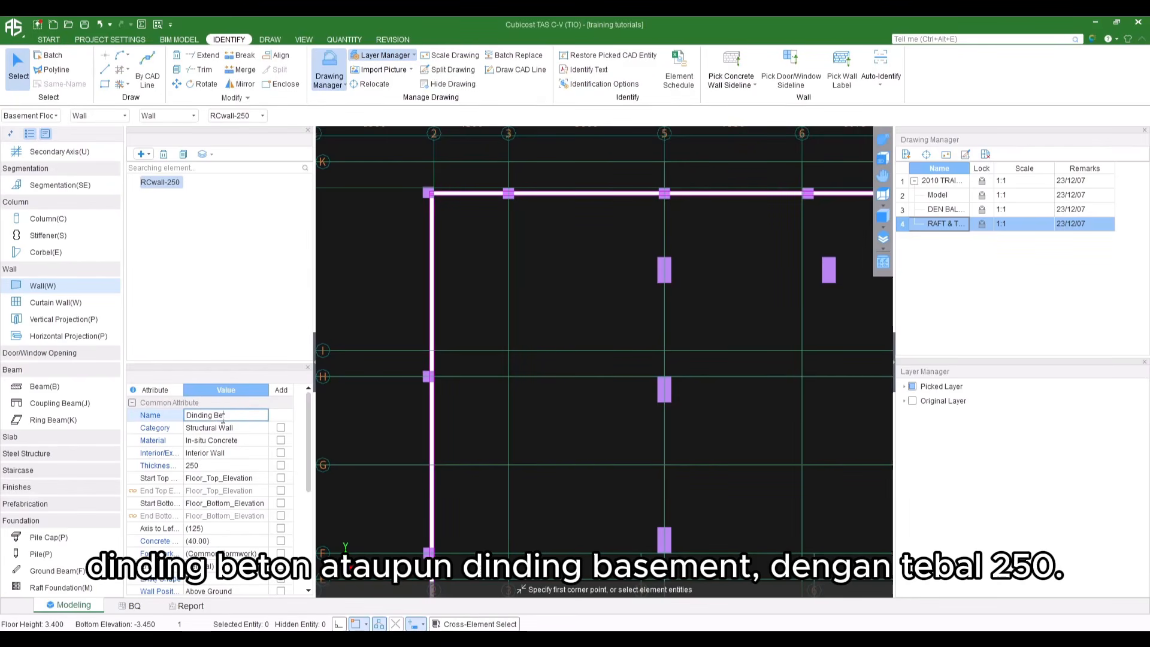
{"action": "type", "text": "Basement"}
{"action": "key", "text": "Return"}
{"action": "key", "text": "Return"}
{"action": "key", "text": "Return"}
{"action": "key", "text": "Return"}
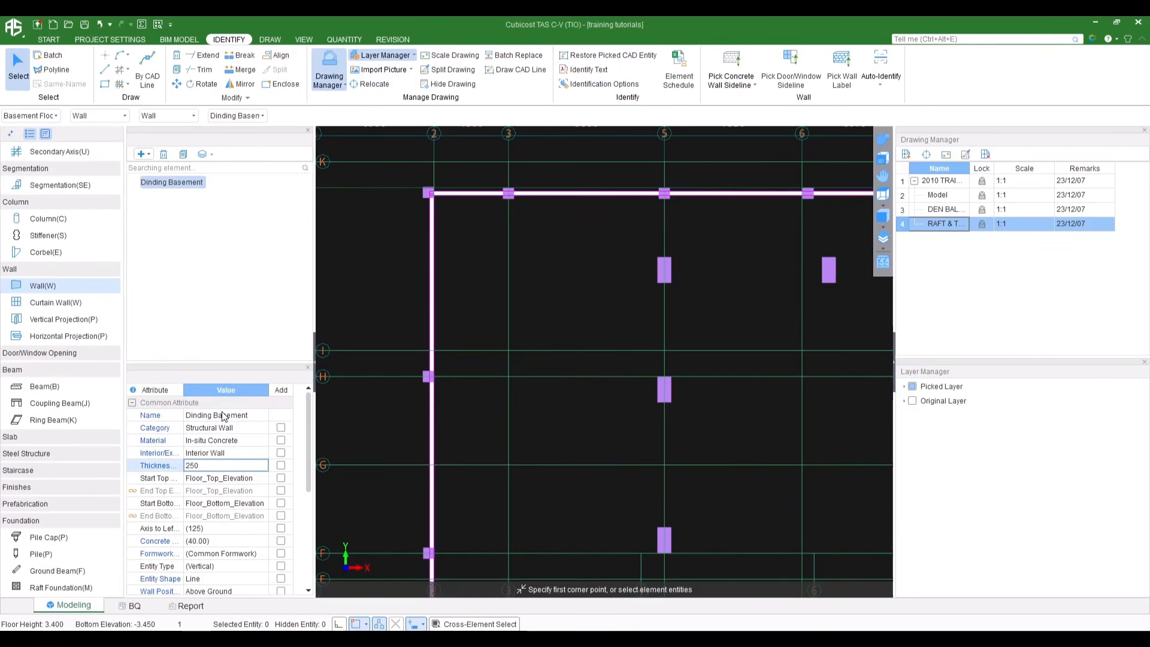
Show the model in 3D and examine the basement perimeter walls and columns from an angled viewpoint
{"action": "left_click", "coordinate": [882, 139]}
{"action": "left_click_drag", "start_coordinate": [641, 270], "coordinate": [713, 269]}
{"action": "scroll", "coordinate": [712, 269], "scroll_direction": "down", "scroll_amount": 3}
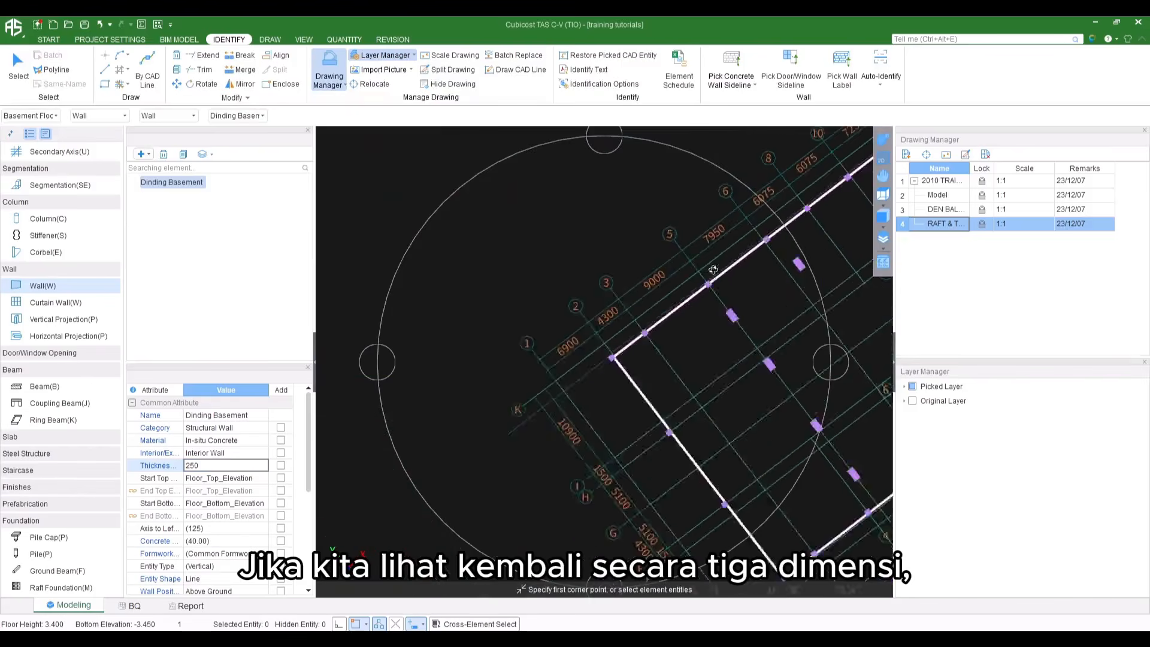
{"action": "scroll", "coordinate": [712, 270], "scroll_direction": "down", "scroll_amount": 4}
{"action": "middle_click_drag", "start_coordinate": [712, 269], "coordinate": [467, 281]}
{"action": "left_click_drag", "start_coordinate": [649, 367], "coordinate": [671, 233]}
{"action": "scroll", "coordinate": [536, 296], "scroll_direction": "up", "scroll_amount": 2}
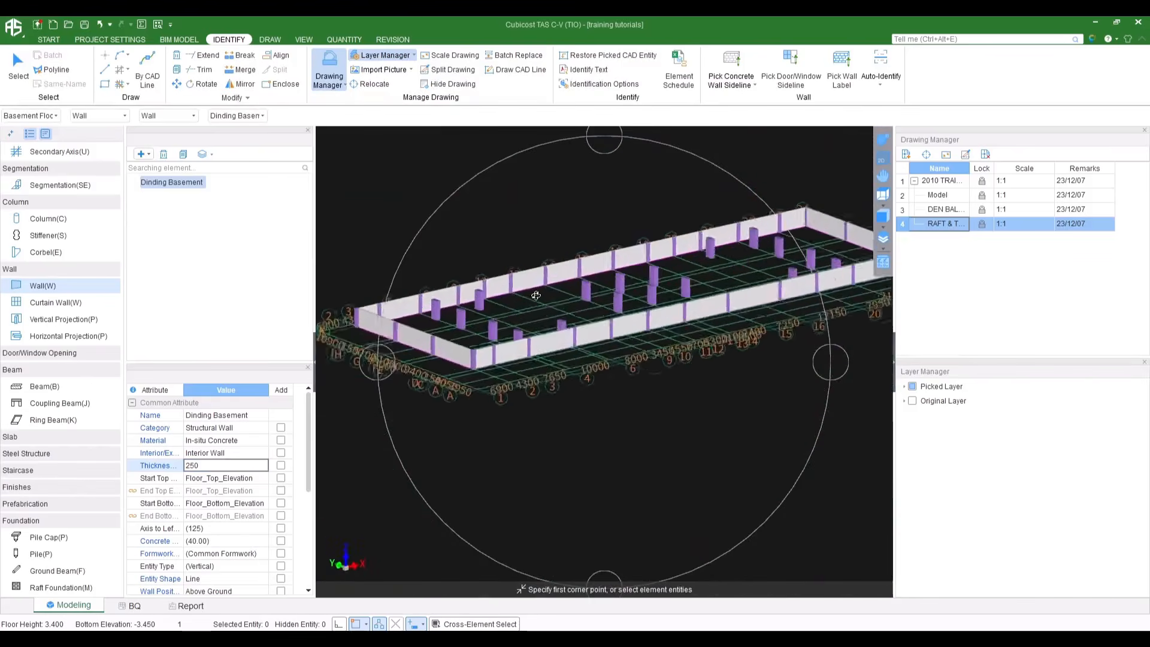
{"action": "middle_click_drag", "start_coordinate": [536, 295], "coordinate": [514, 338]}
{"action": "left_click_drag", "start_coordinate": [580, 313], "coordinate": [574, 346]}
{"action": "key", "text": "Escape"}
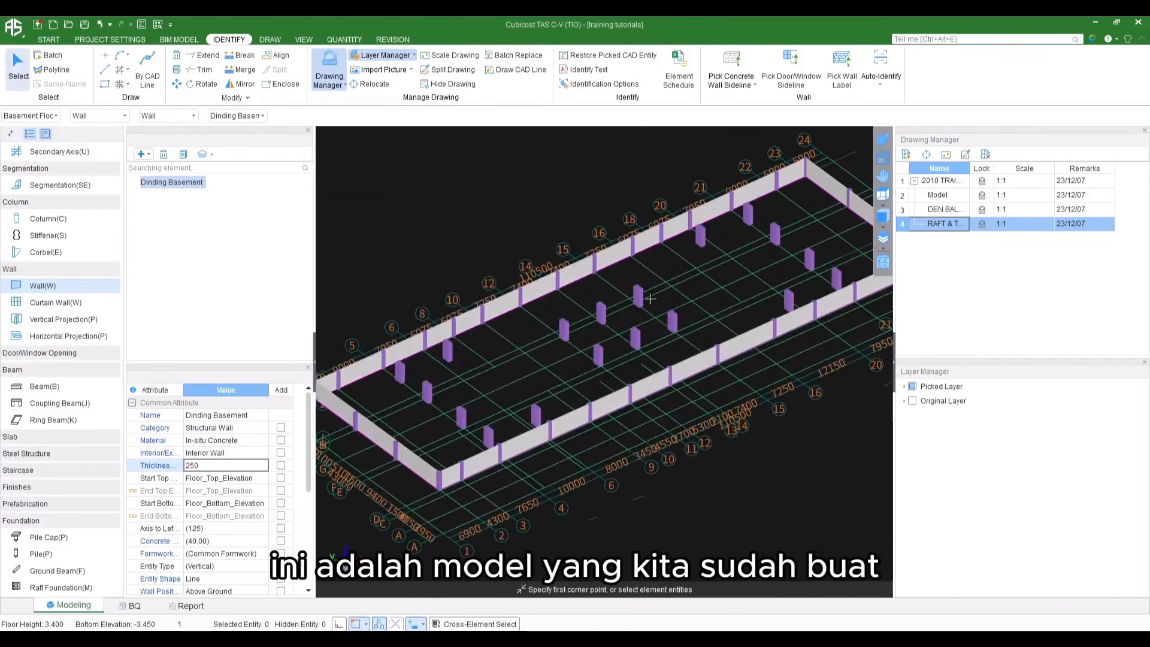
{"action": "scroll", "coordinate": [513, 333], "scroll_direction": "up", "scroll_amount": 2}
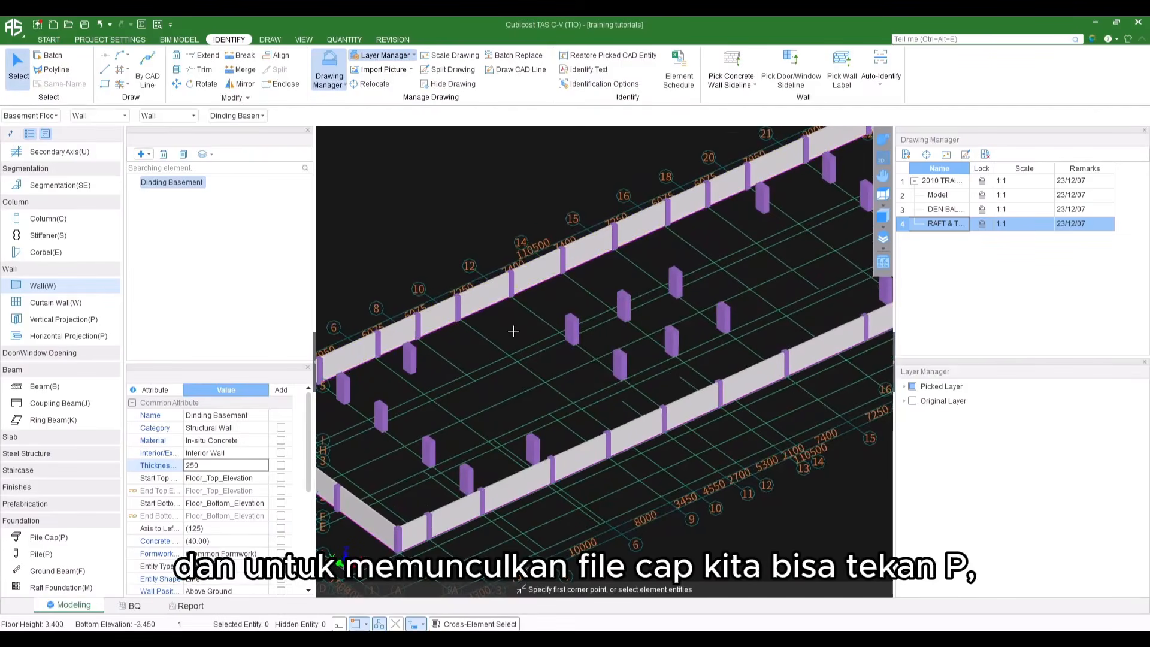
Display the pile caps and the beams alongside the walls and columns in the 3D model
{"action": "key", "text": "p"}
{"action": "middle_click_drag", "start_coordinate": [514, 332], "coordinate": [567, 326]}
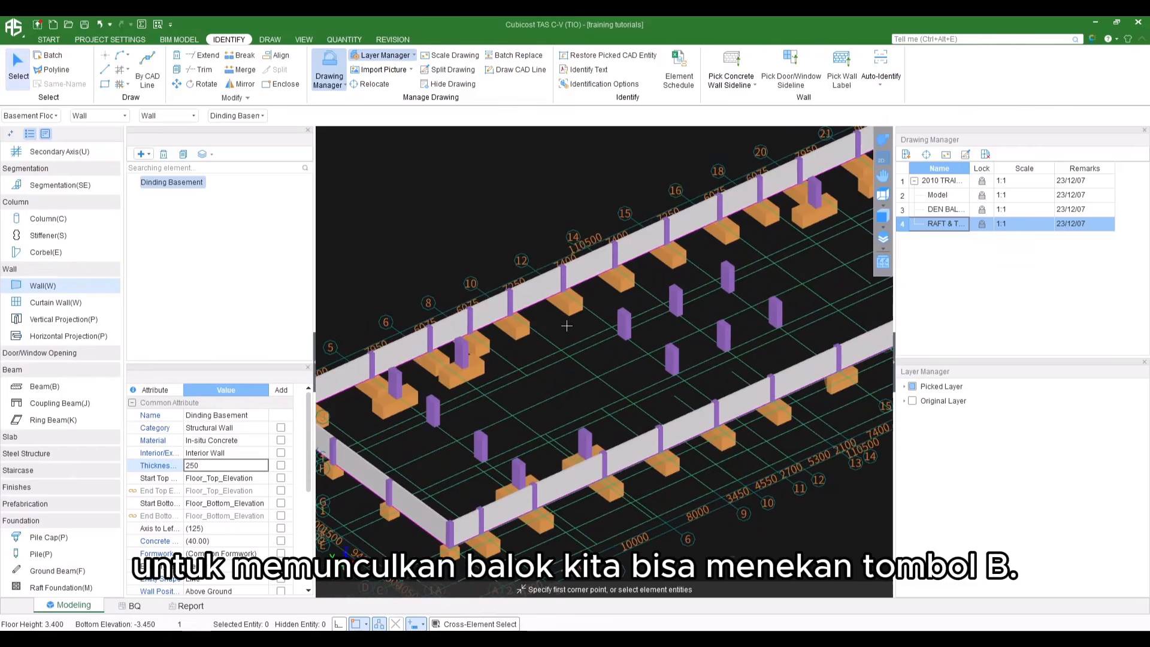
{"action": "scroll", "coordinate": [43, 326], "scroll_direction": "up", "scroll_amount": 2}
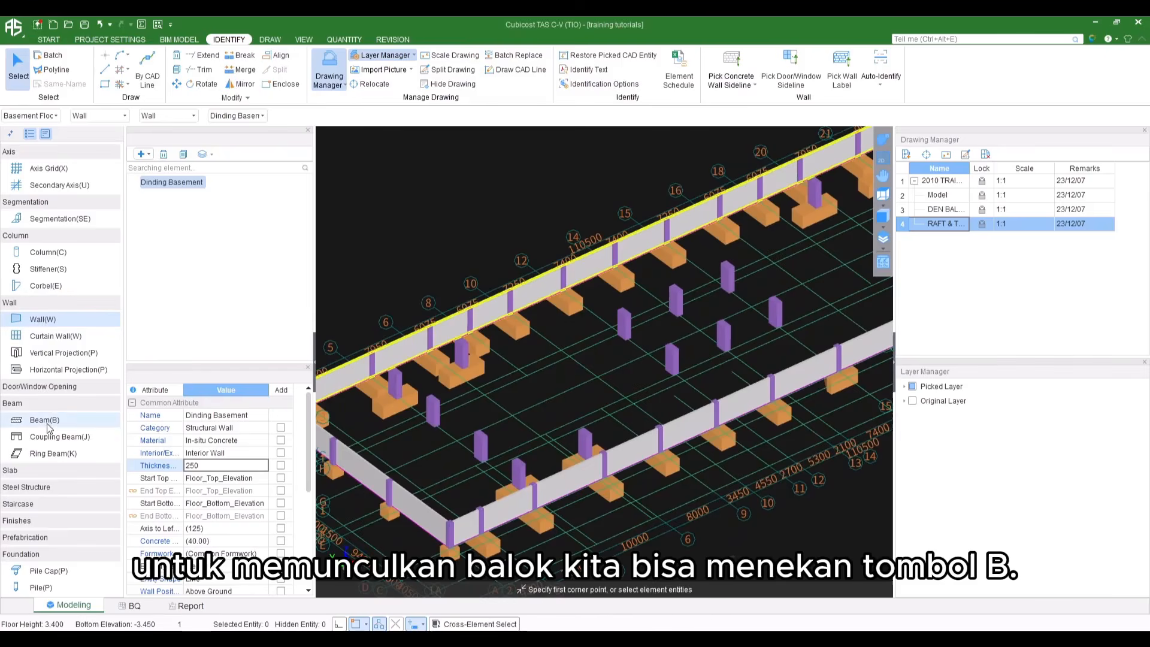
{"action": "mouse_move", "coordinate": [684, 423]}
{"action": "middle_mouse_down"}
{"action": "mouse_move", "coordinate": [665, 428]}
{"action": "mouse_move", "coordinate": [687, 430]}
{"action": "middle_mouse_up"}
{"action": "key", "text": "b"}
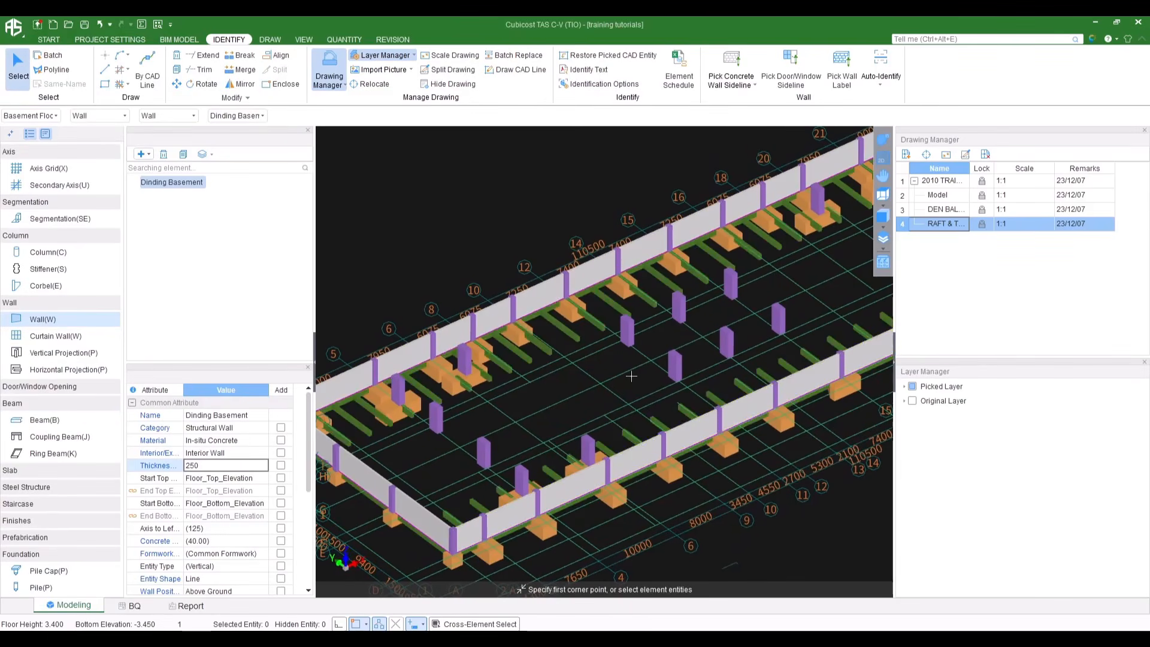
Return to the plan view and switch the current element type to in-situ slab
{"action": "left_click", "coordinate": [883, 158]}
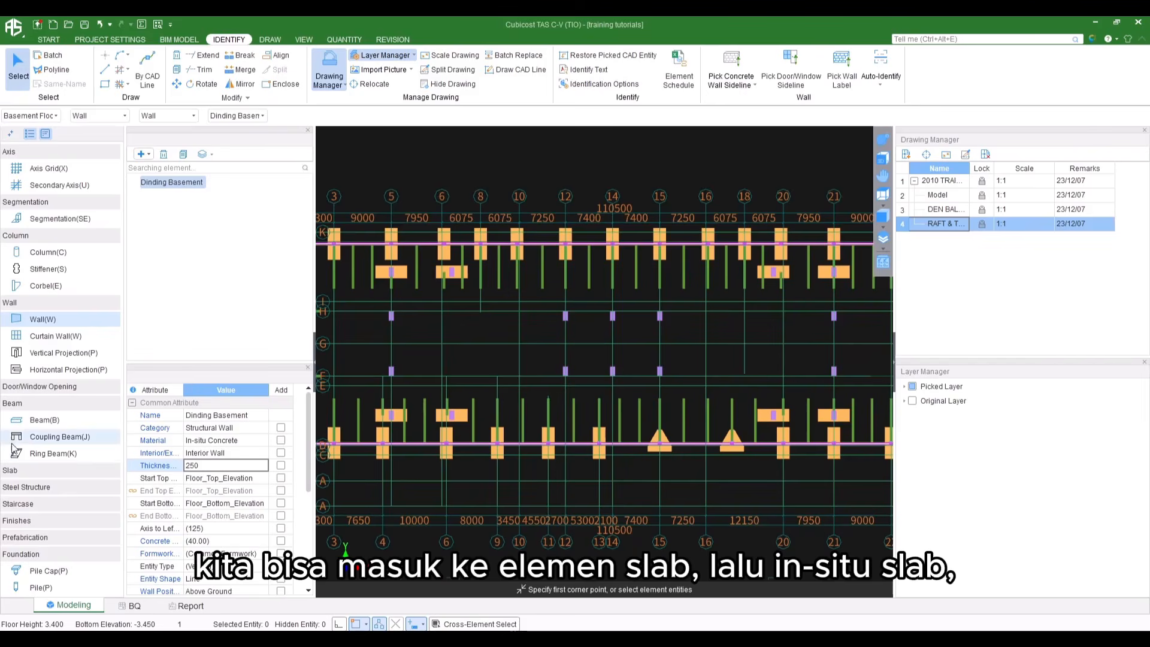
{"action": "left_click", "coordinate": [33, 470]}
{"action": "left_click", "coordinate": [53, 487]}
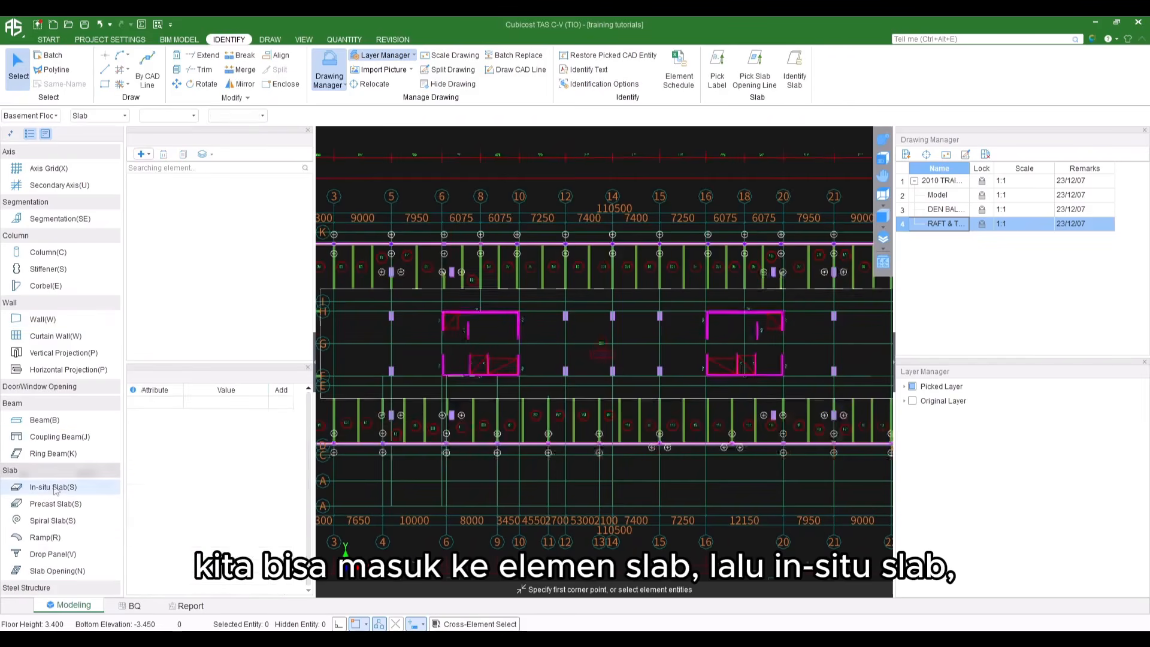
Examine the slab type labels between the tie beams and the thickness and level labels of the central raft
{"action": "scroll", "coordinate": [596, 347], "scroll_direction": "down", "scroll_amount": 2}
{"action": "scroll", "coordinate": [593, 347], "scroll_direction": "up", "scroll_amount": 1}
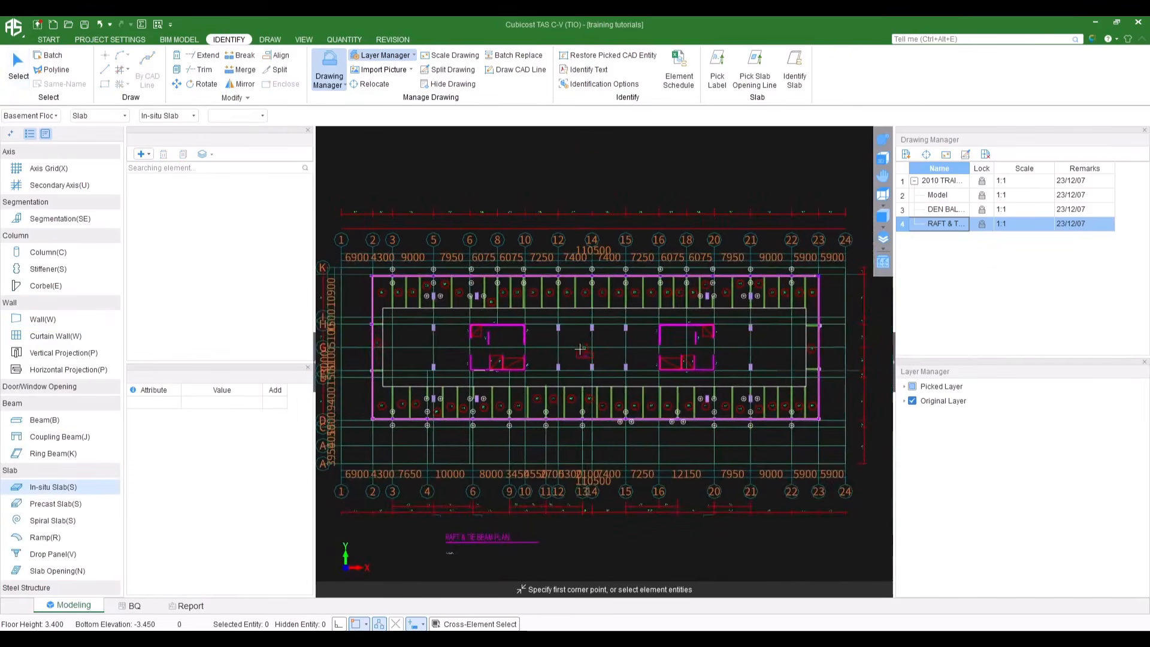
{"action": "scroll", "coordinate": [563, 347], "scroll_direction": "up", "scroll_amount": 1}
{"action": "scroll", "coordinate": [561, 348], "scroll_direction": "down", "scroll_amount": 1}
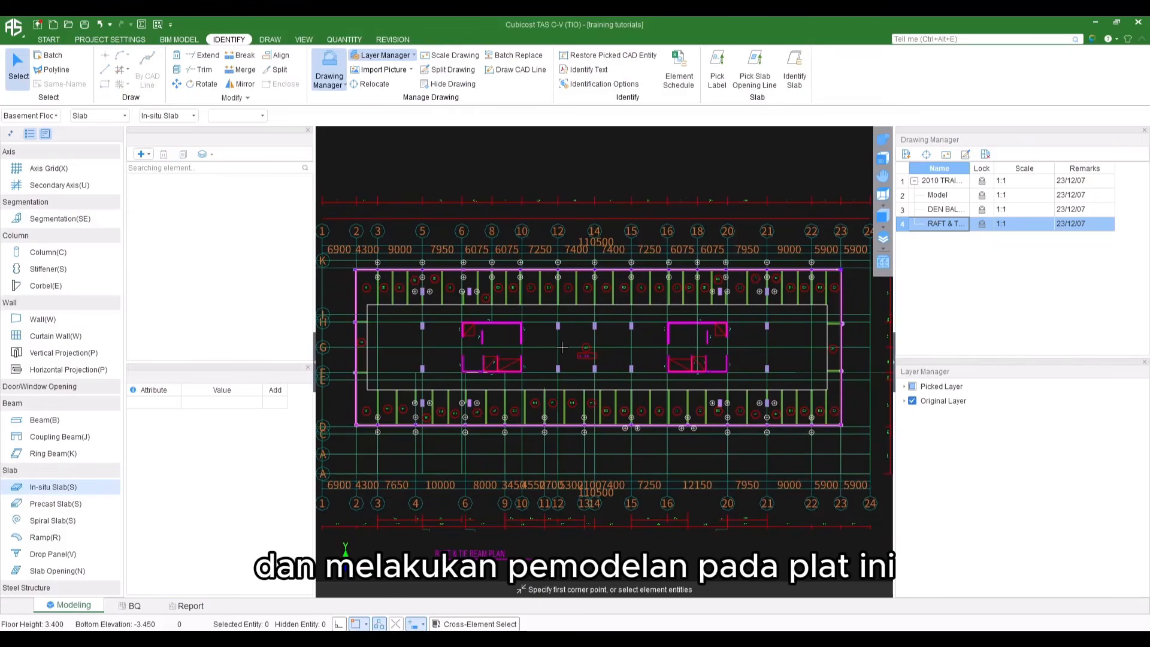
{"action": "scroll", "coordinate": [547, 309], "scroll_direction": "up", "scroll_amount": 3}
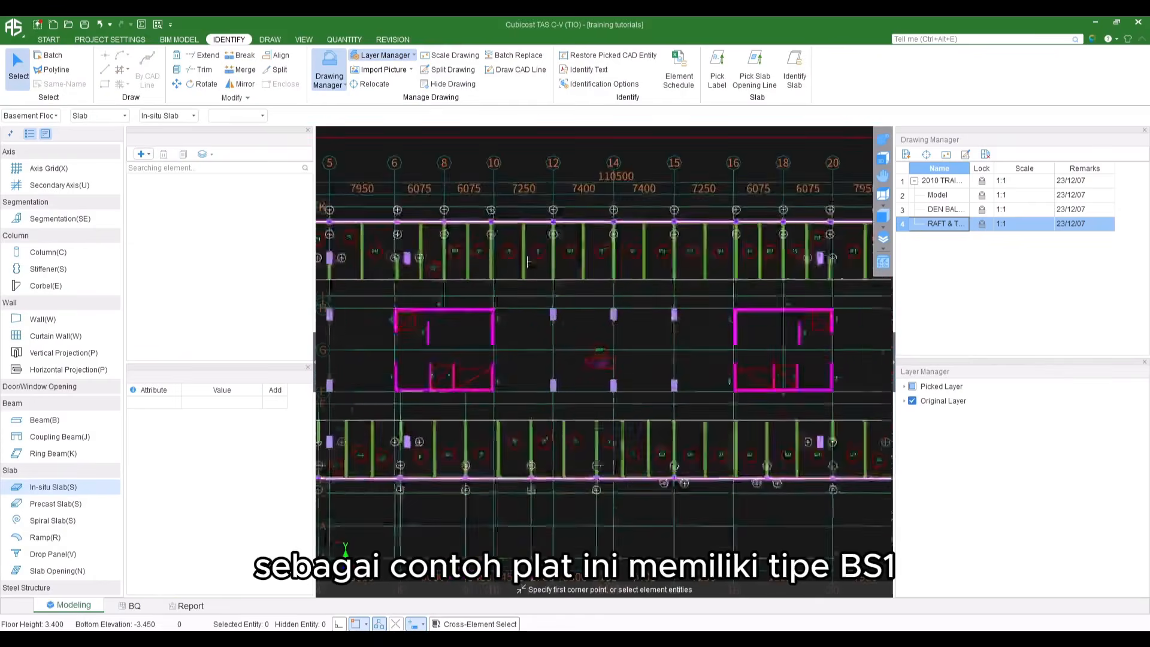
{"action": "scroll", "coordinate": [503, 232], "scroll_direction": "up", "scroll_amount": 1}
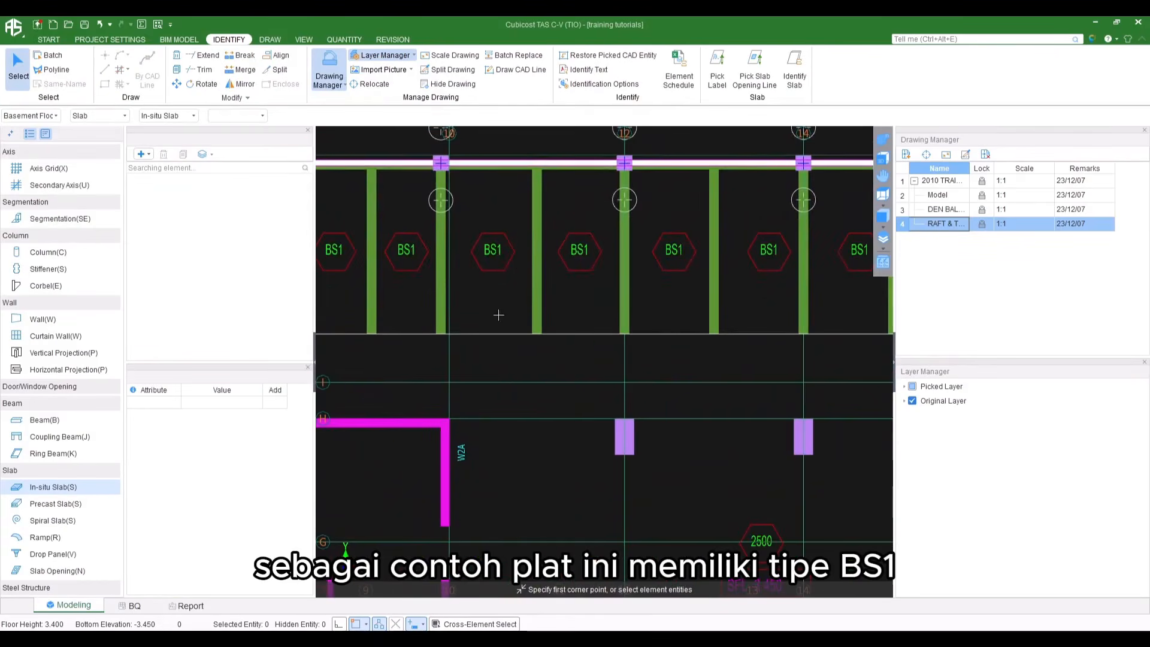
{"action": "scroll", "coordinate": [499, 314], "scroll_direction": "down", "scroll_amount": 3}
{"action": "scroll", "coordinate": [599, 389], "scroll_direction": "up", "scroll_amount": 4}
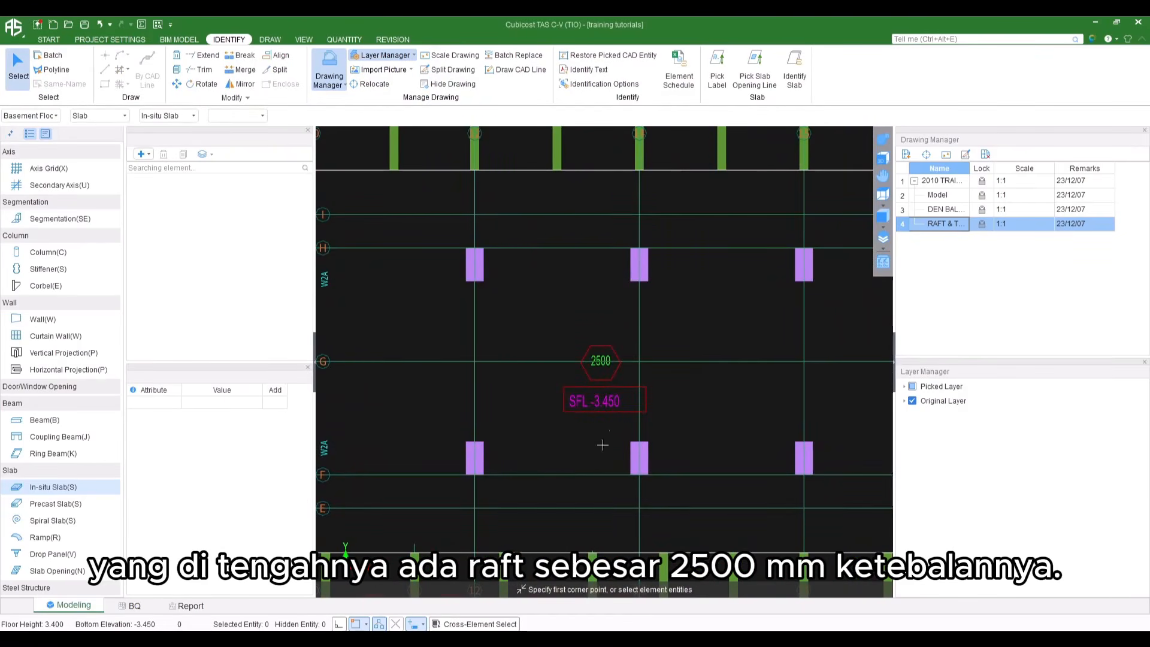
Switch to CADReader and look up the thickness of slab BS1 in the basement plan's slab reinforcement detail
{"action": "left_click", "coordinate": [684, 638]}
{"action": "scroll", "coordinate": [464, 412], "scroll_direction": "down", "scroll_amount": 8}
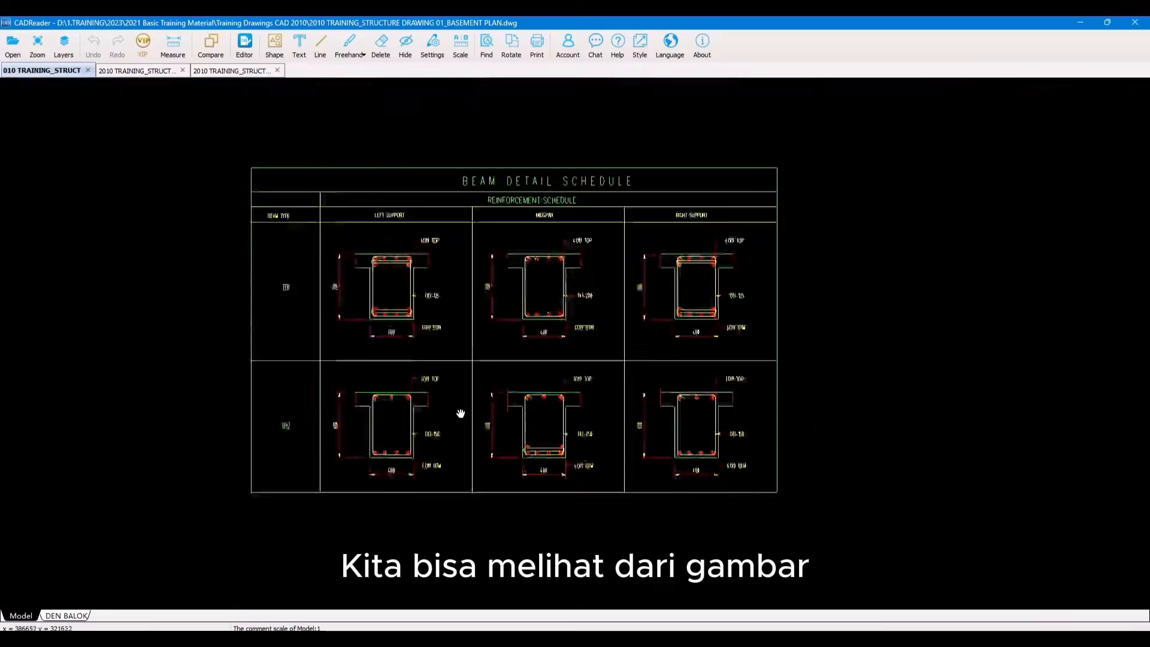
{"action": "mouse_move", "coordinate": [317, 435]}
{"action": "left_mouse_down"}
{"action": "mouse_move", "coordinate": [388, 369]}
{"action": "mouse_move", "coordinate": [878, 273]}
{"action": "left_mouse_up"}
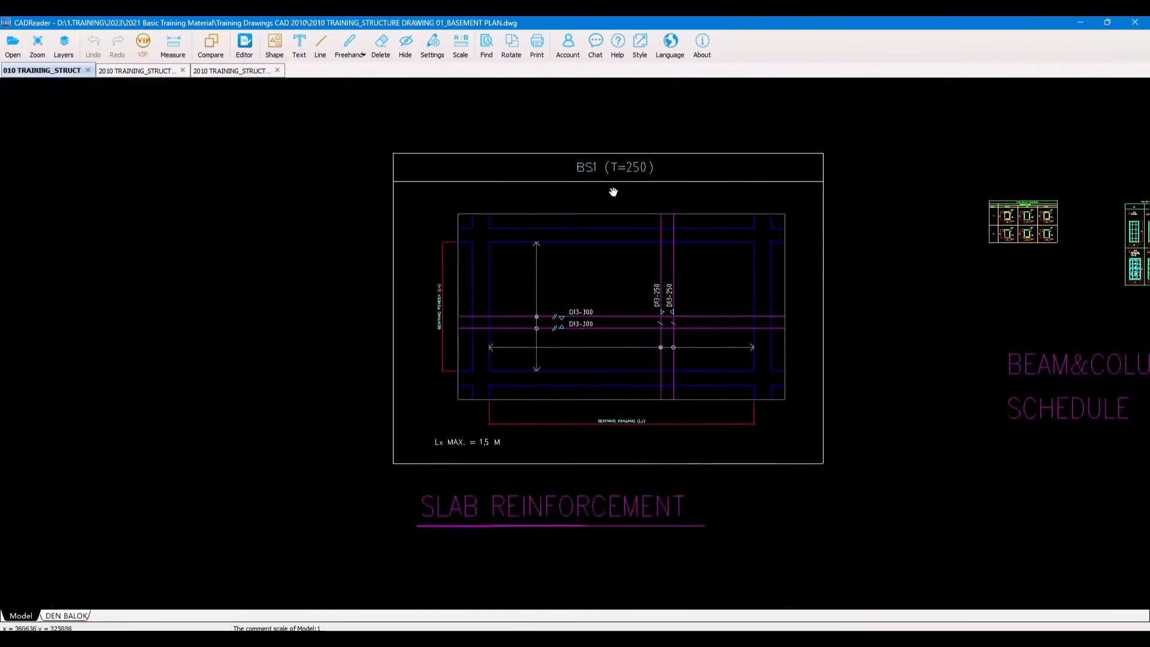
{"action": "scroll", "coordinate": [594, 174], "scroll_direction": "up", "scroll_amount": 6}
{"action": "left_click_drag", "start_coordinate": [743, 198], "coordinate": [657, 285]}
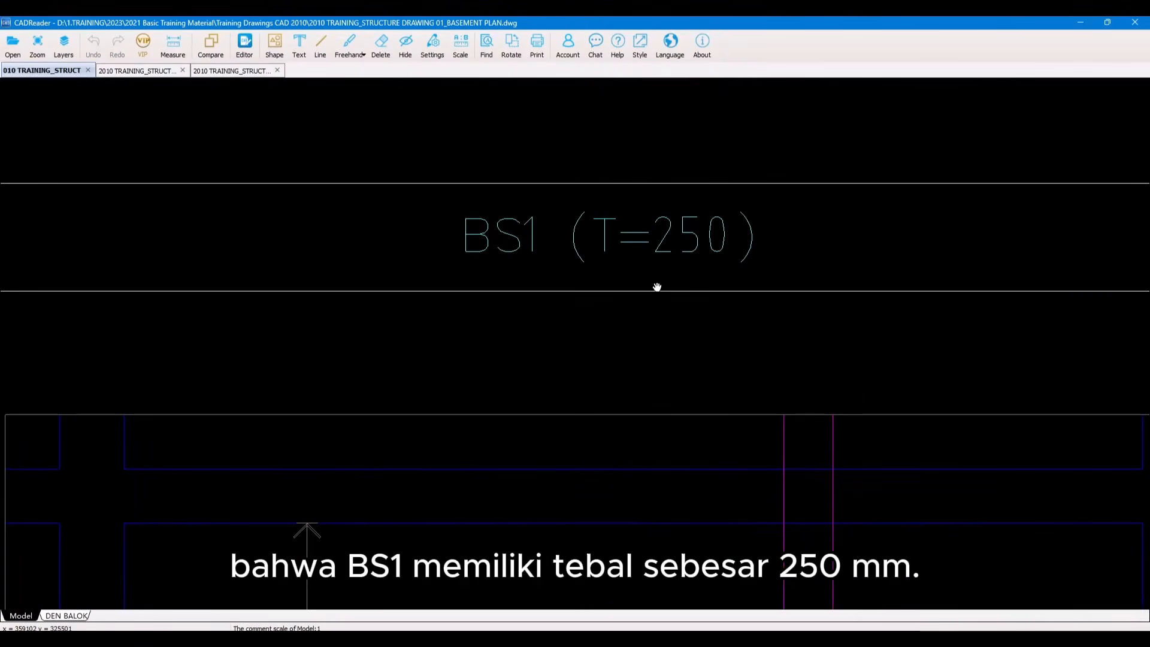
{"action": "left_click", "coordinate": [1080, 22]}
Back in Cubicost TAS, create a new in-situ slab element and name it BS1
{"action": "scroll", "coordinate": [658, 255], "scroll_direction": "down", "scroll_amount": 5}
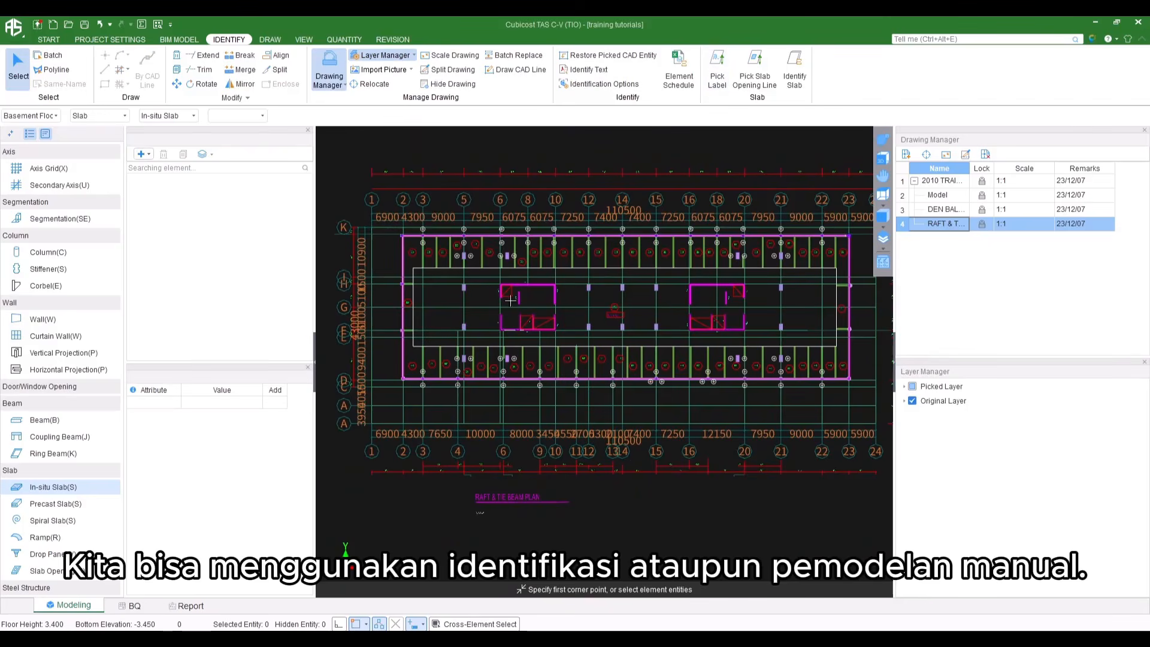
{"action": "middle_click_drag", "start_coordinate": [536, 322], "coordinate": [527, 324]}
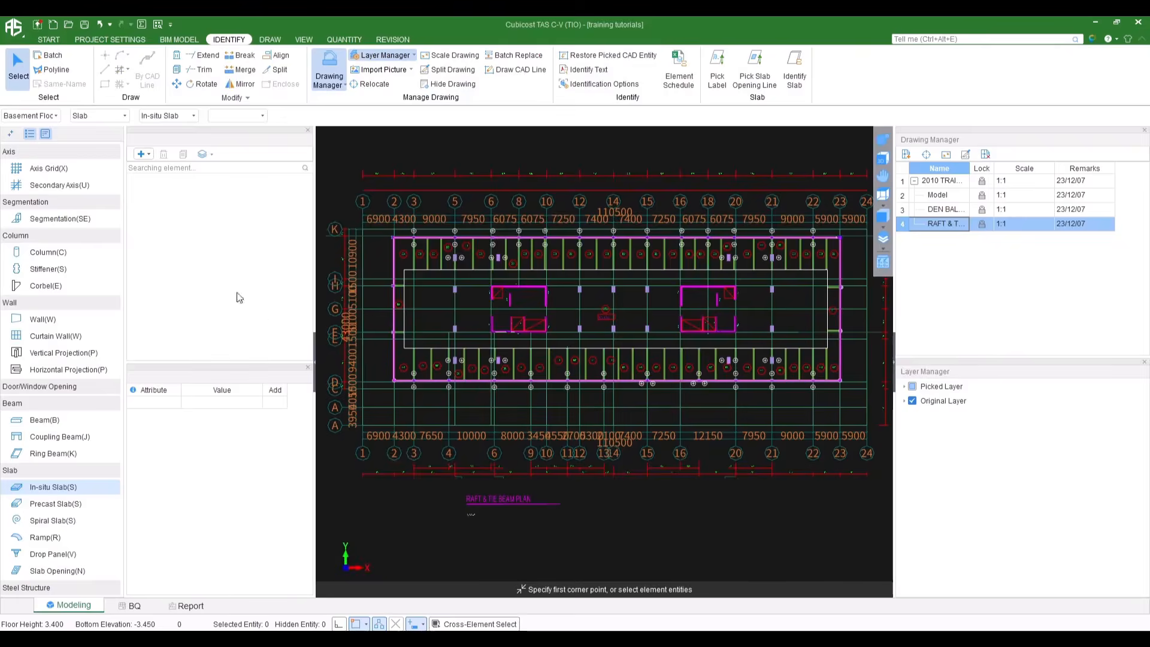
{"action": "left_click", "coordinate": [146, 157]}
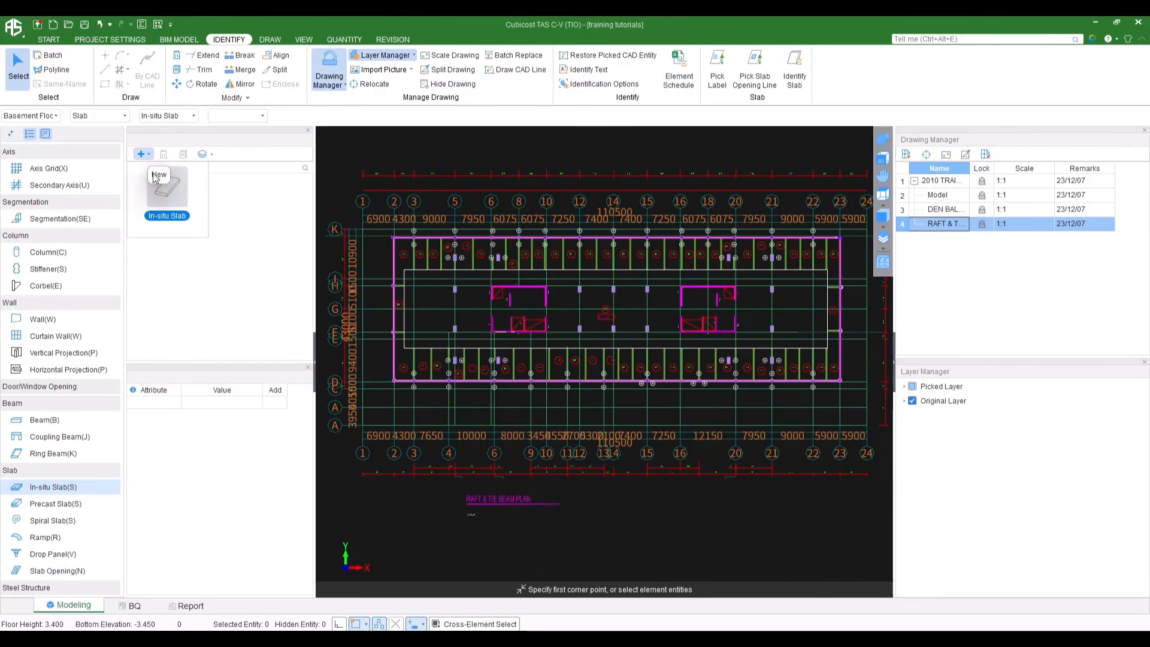
{"action": "left_click", "coordinate": [171, 198]}
{"action": "left_click", "coordinate": [197, 415]}
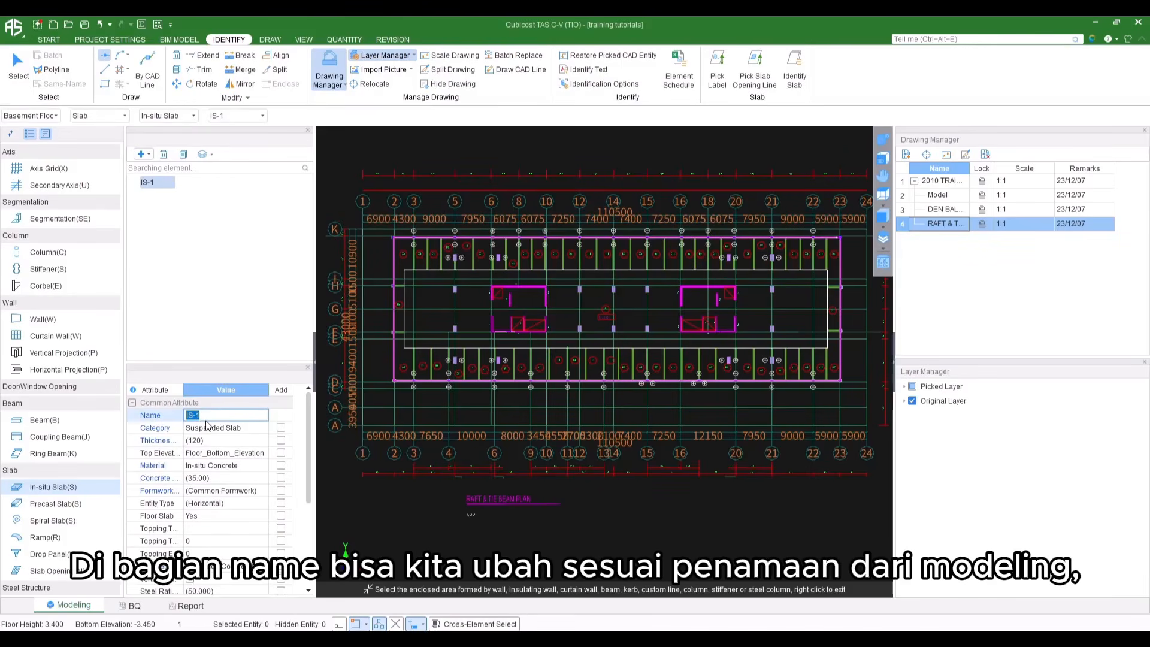
{"action": "type", "text": "BS"}
{"action": "key", "text": "Return"}
{"action": "key", "text": "Return"}
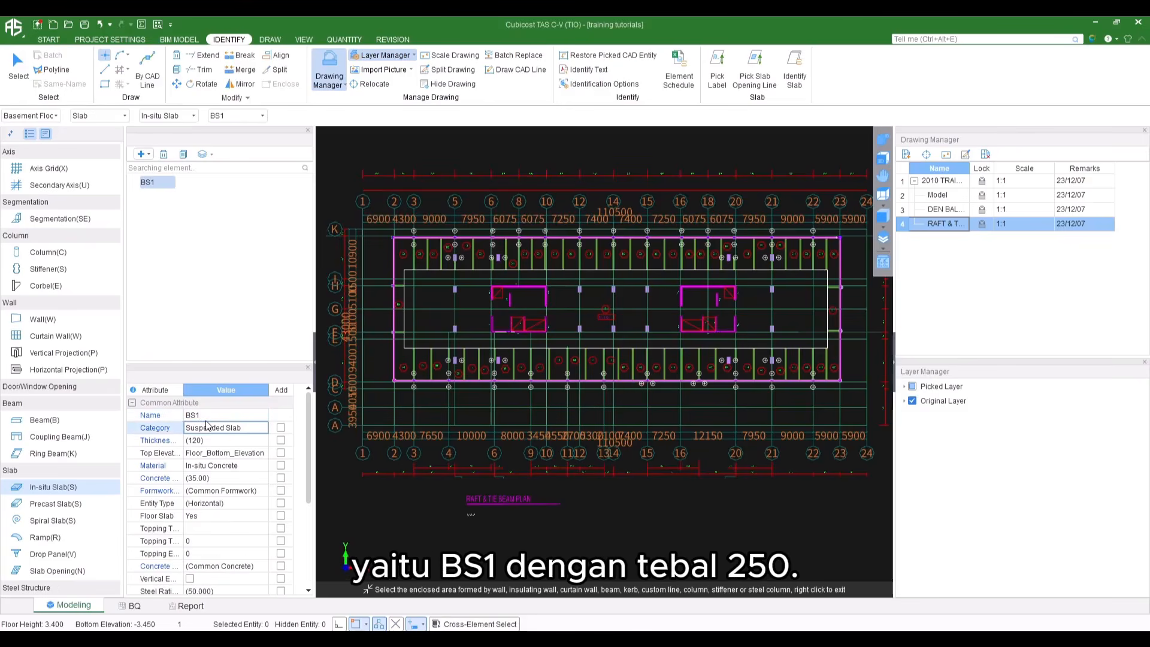
Set the BS1 slab's thickness to 250 mm and place it by point inside the area enclosed by the basement walls
{"action": "type", "text": "2500"}
{"action": "key", "text": "Return"}
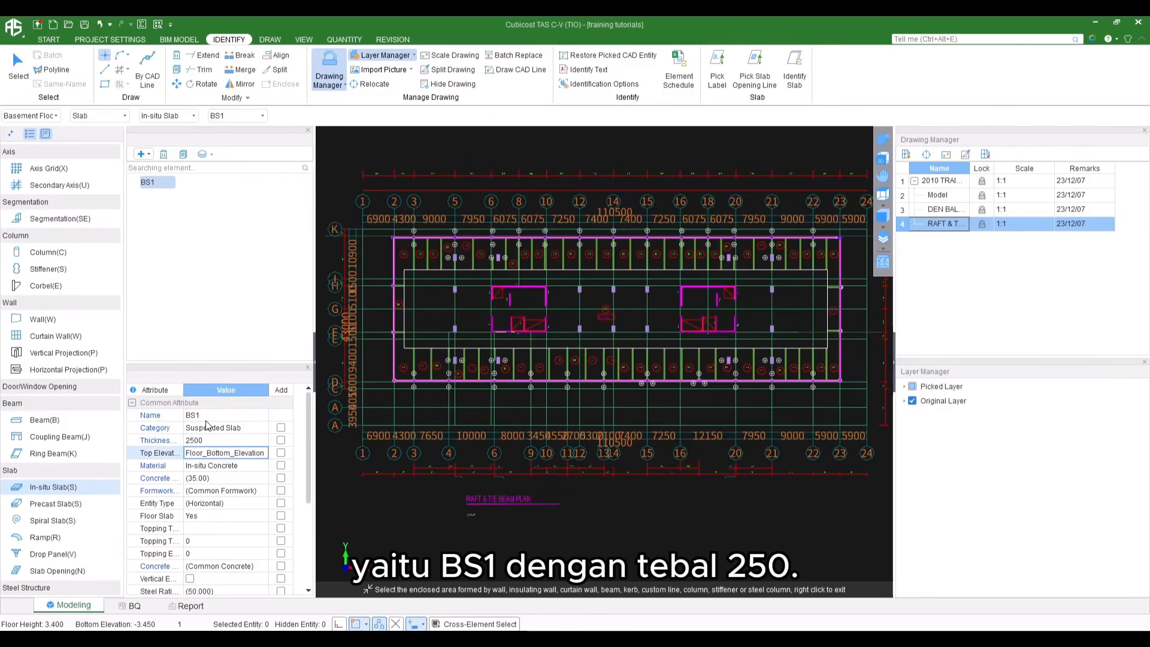
{"action": "key", "text": "Up"}
{"action": "type", "text": "2"}
{"action": "key", "text": "Return"}
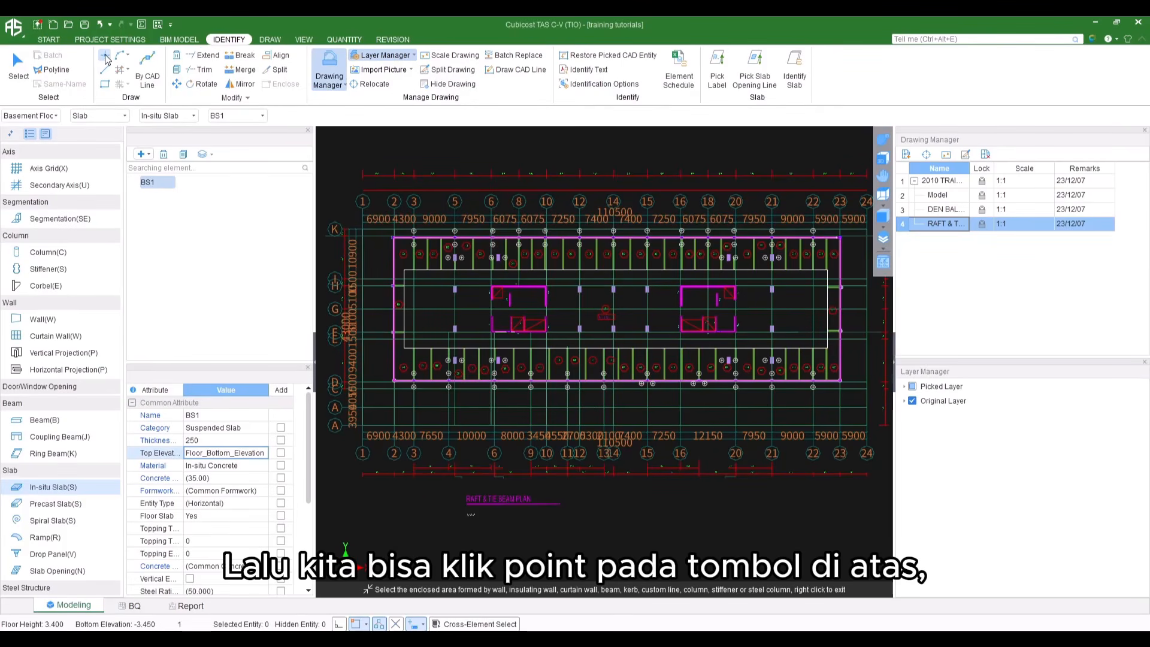
{"action": "left_click", "coordinate": [626, 306]}
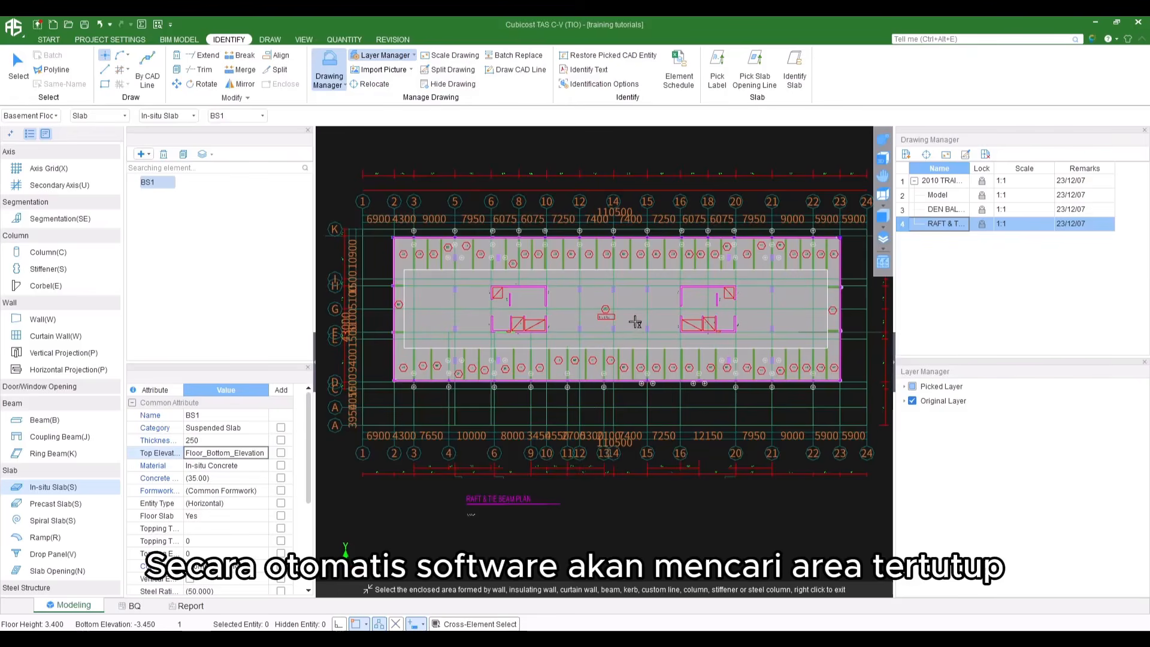
Try to place the BS1 slab by point in the open area outside the basement walls
{"action": "scroll", "coordinate": [629, 291], "scroll_direction": "up", "scroll_amount": 1}
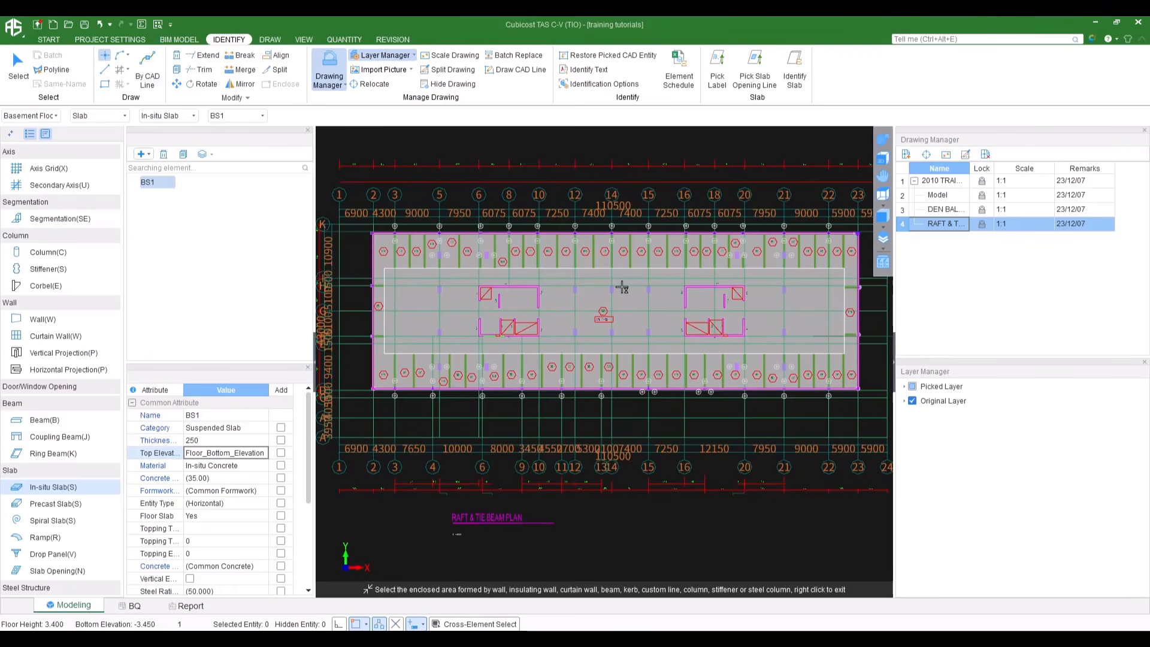
{"action": "middle_click_drag", "start_coordinate": [591, 283], "coordinate": [609, 400]}
{"action": "left_click", "coordinate": [609, 215]}
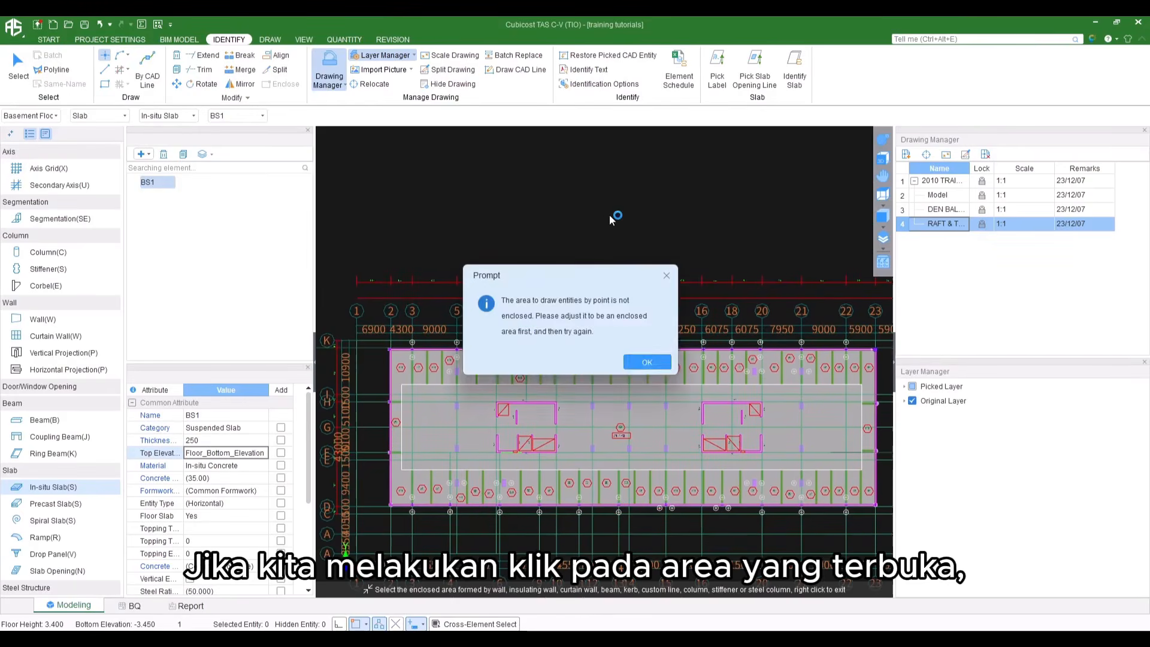
{"action": "left_click", "coordinate": [648, 363]}
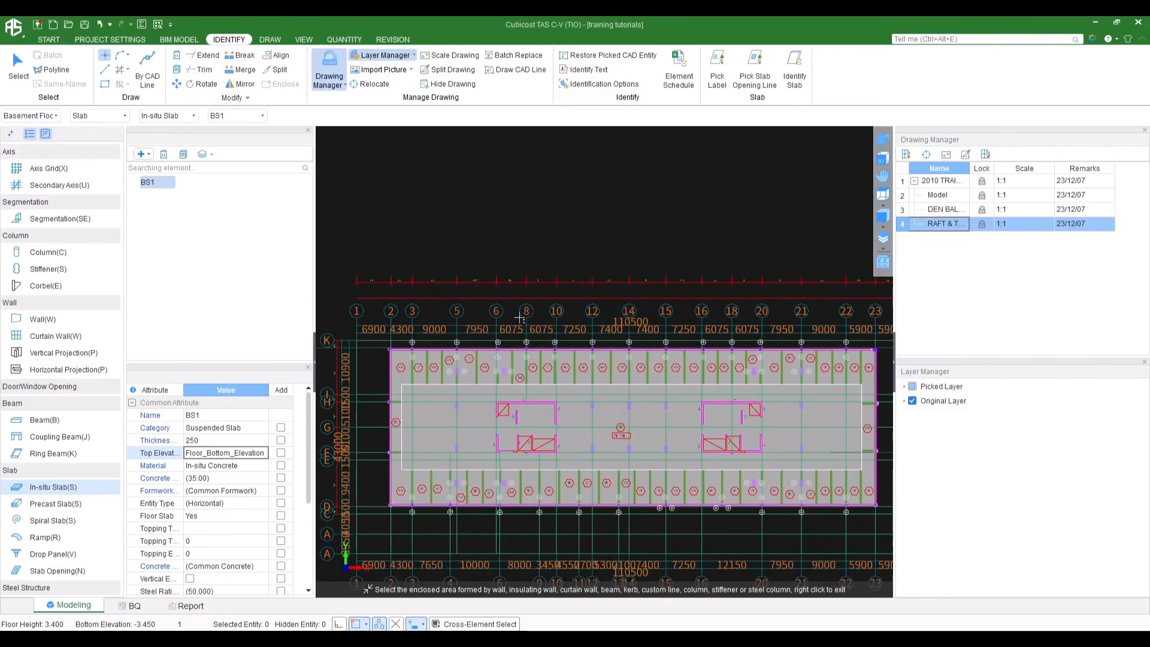
Show the model in 3D and examine the BS1 slab from above and from below
{"action": "scroll", "coordinate": [516, 346], "scroll_direction": "up", "scroll_amount": 4}
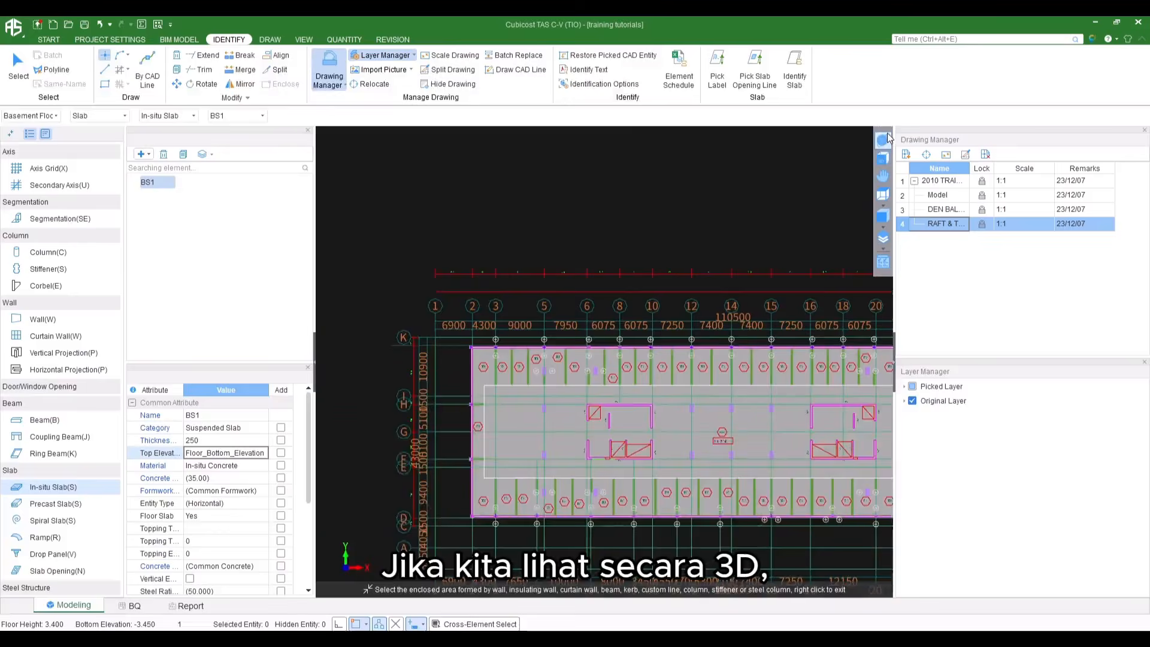
{"action": "left_click", "coordinate": [883, 139]}
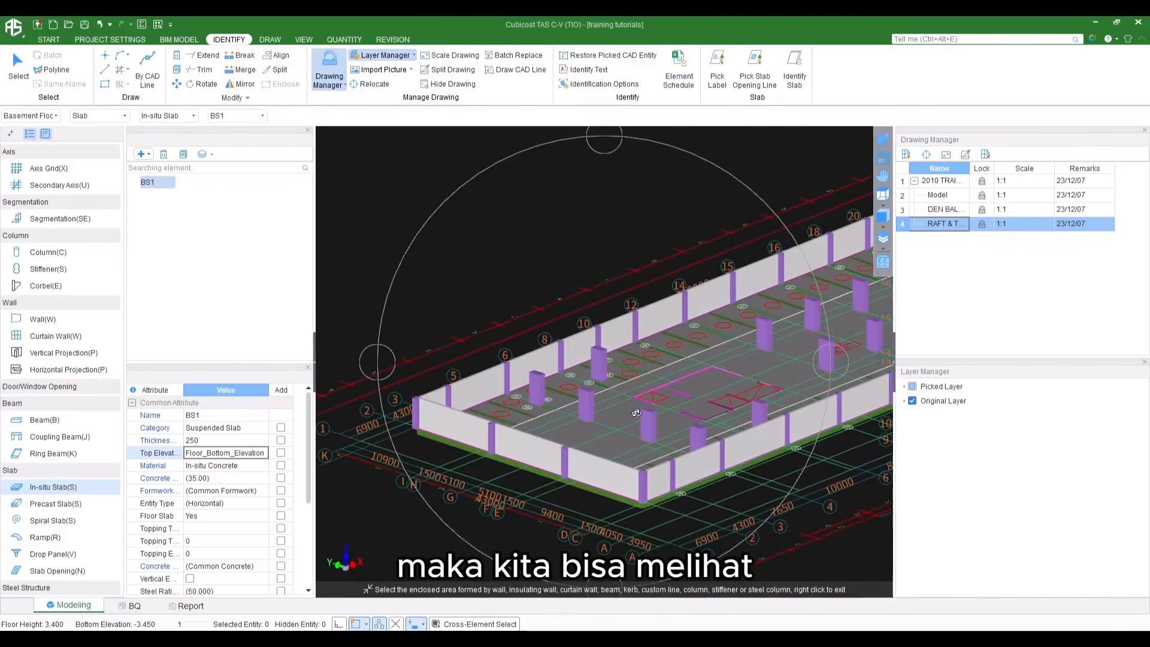
{"action": "left_click_drag", "start_coordinate": [656, 417], "coordinate": [481, 423]}
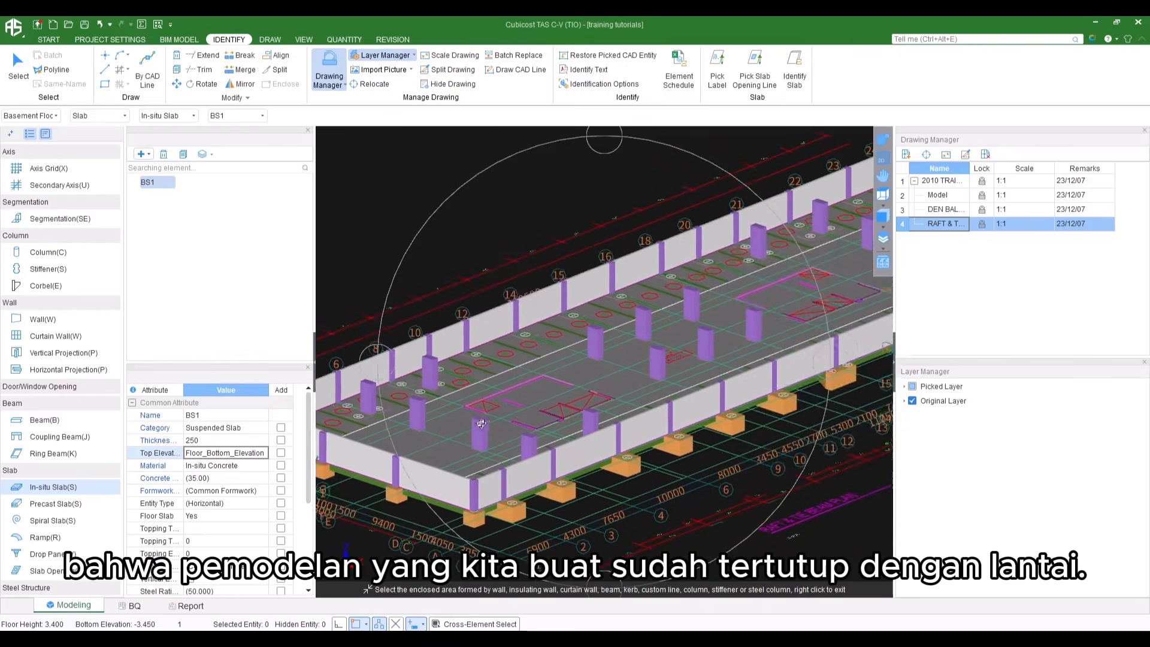
{"action": "left_click_drag", "start_coordinate": [640, 434], "coordinate": [613, 413]}
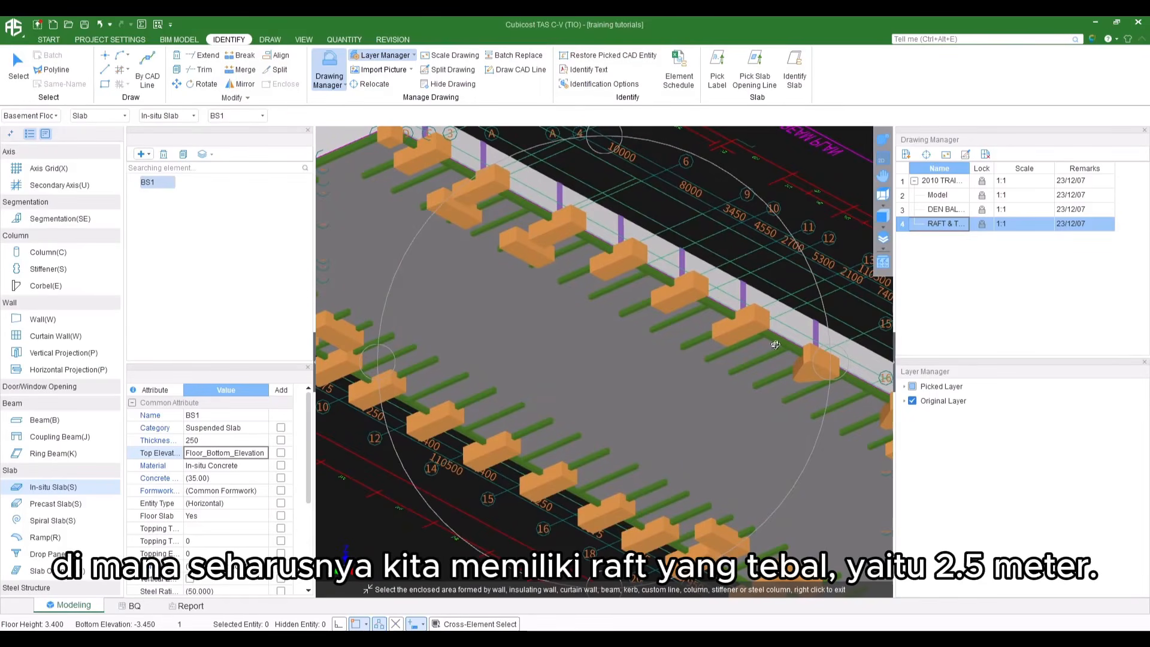
{"action": "right_click", "coordinate": [690, 387]}
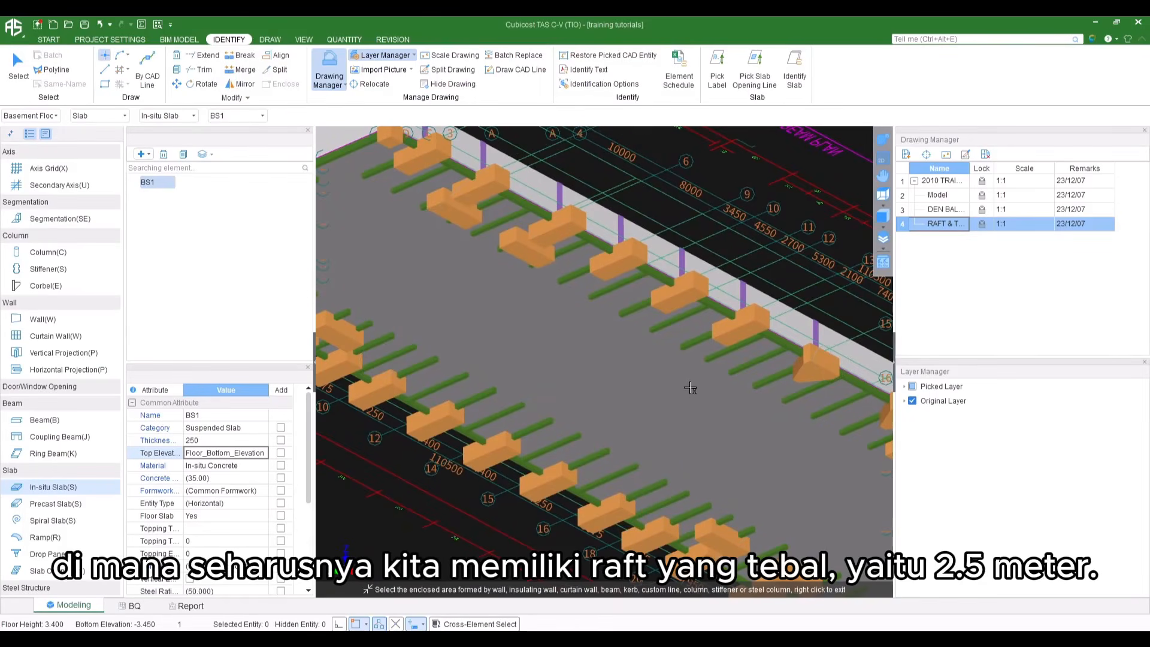
In plan view, split the BS1 slab with a rectangle traced along the drawing's outline of the central raft area
{"action": "left_click", "coordinate": [882, 159]}
{"action": "scroll", "coordinate": [695, 332], "scroll_direction": "down", "scroll_amount": 5}
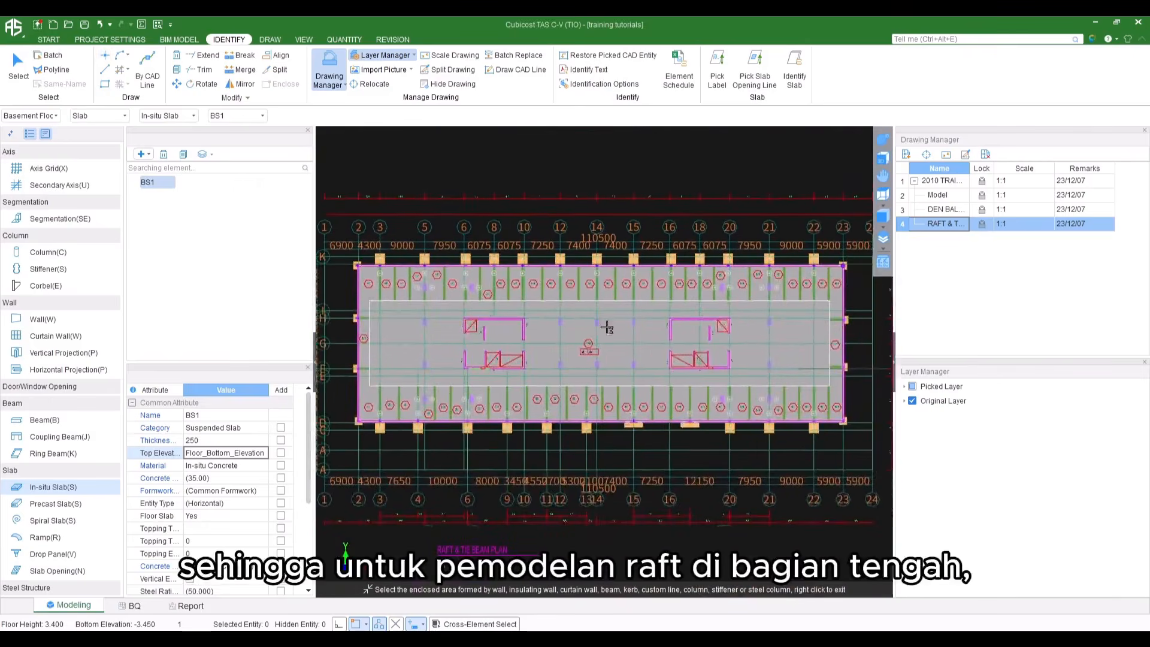
{"action": "scroll", "coordinate": [585, 349], "scroll_direction": "down", "scroll_amount": 1}
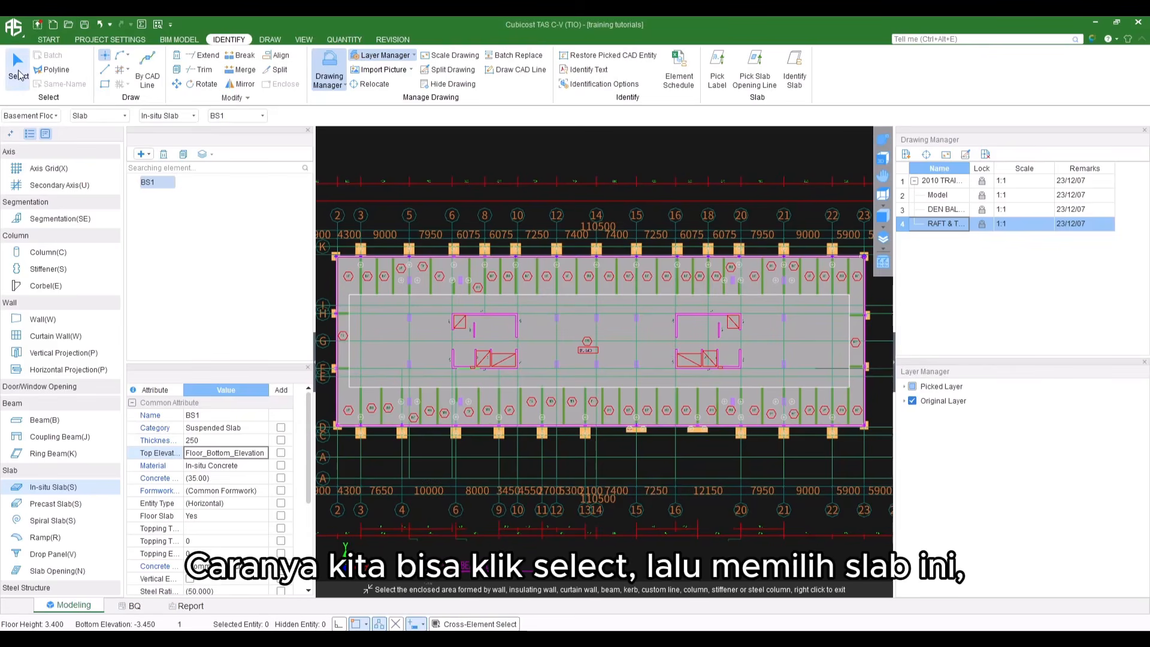
{"action": "left_click", "coordinate": [19, 67]}
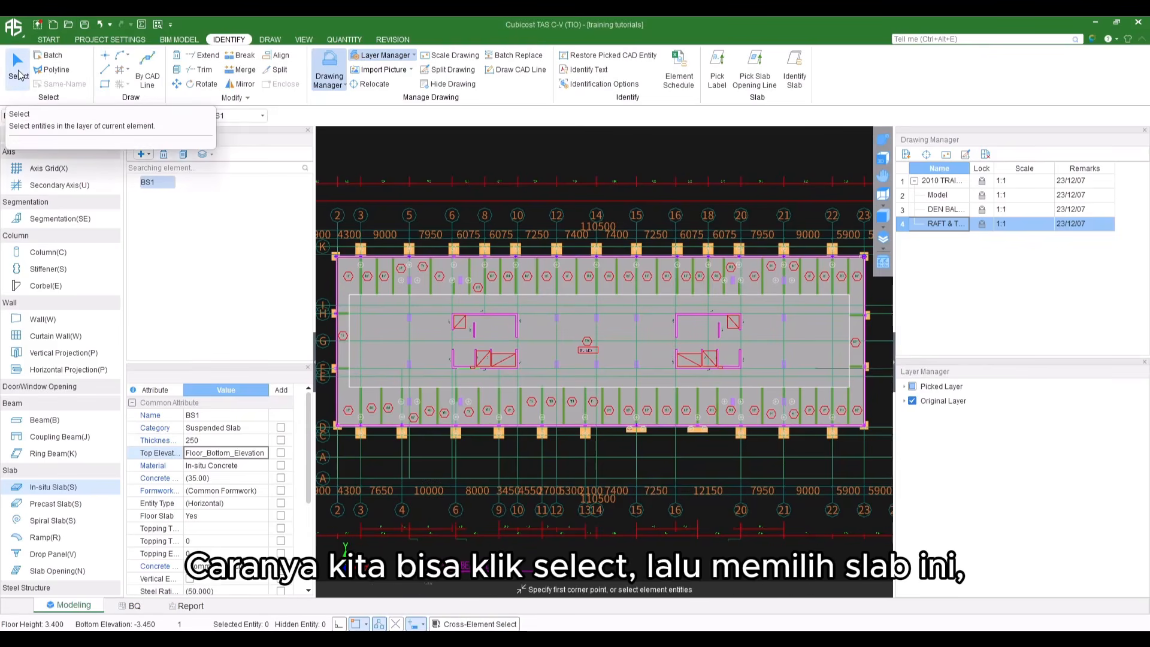
{"action": "left_click", "coordinate": [524, 305]}
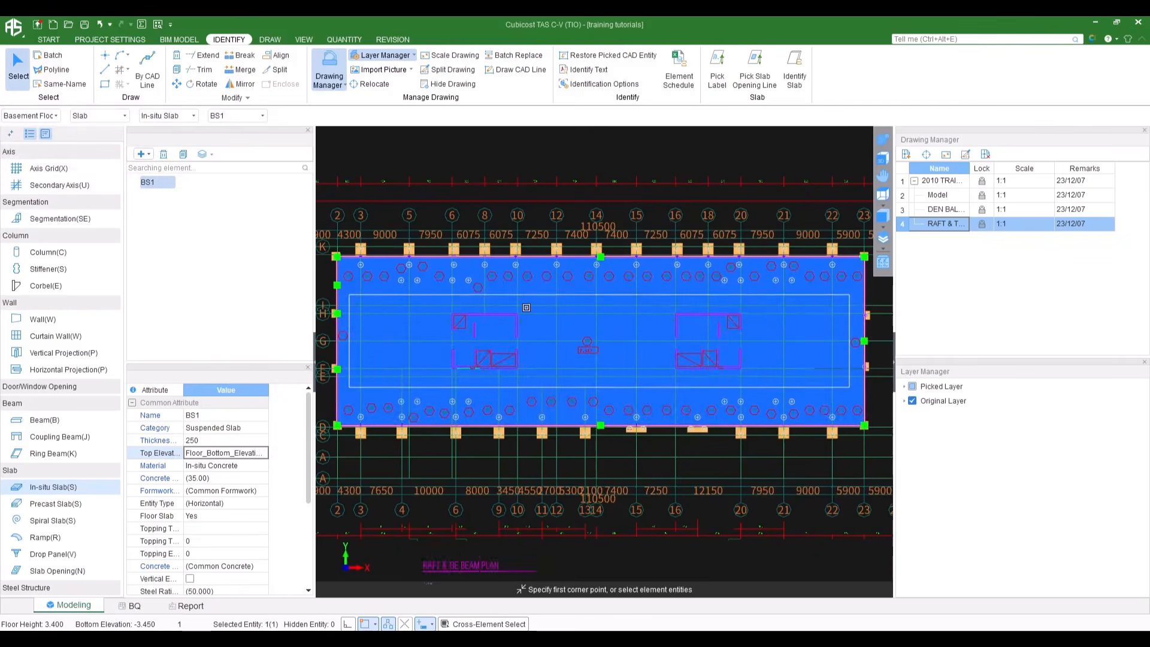
{"action": "right_click", "coordinate": [526, 307]}
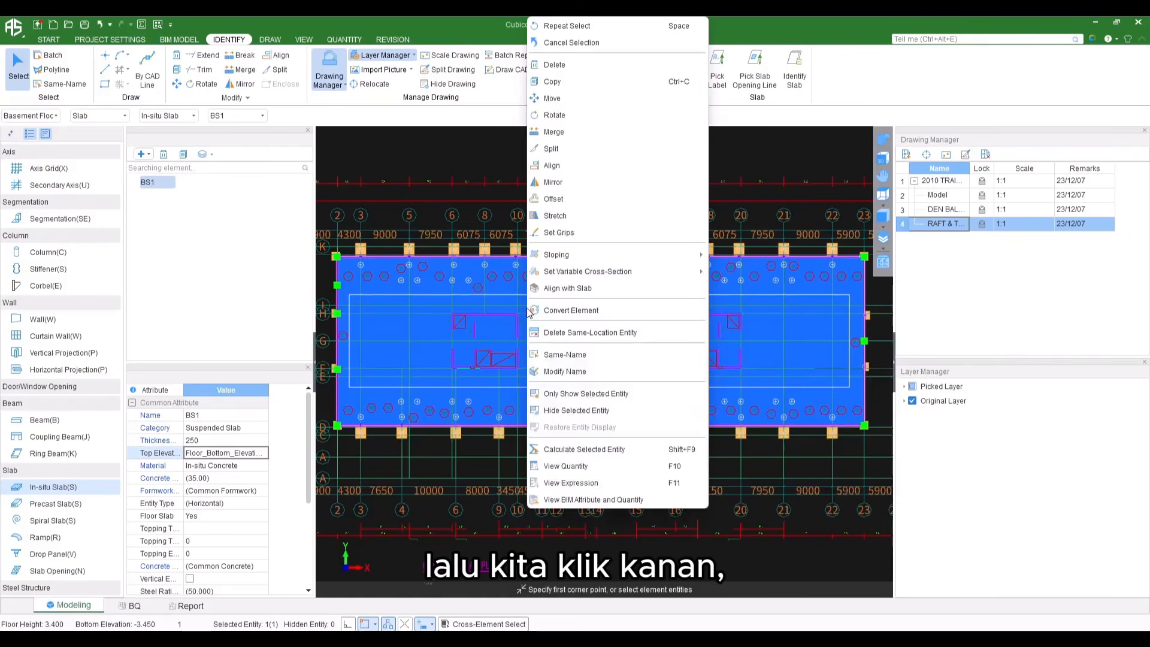
{"action": "left_click", "coordinate": [572, 156]}
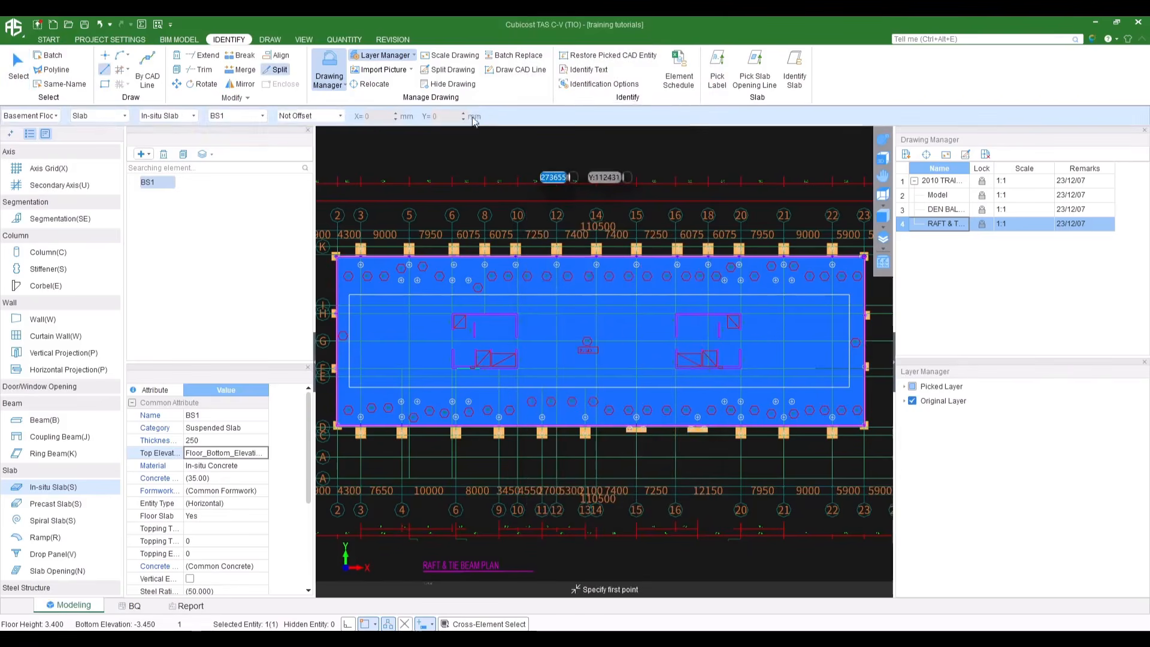
{"action": "left_click", "coordinate": [105, 85]}
{"action": "scroll", "coordinate": [358, 295], "scroll_direction": "up", "scroll_amount": 4}
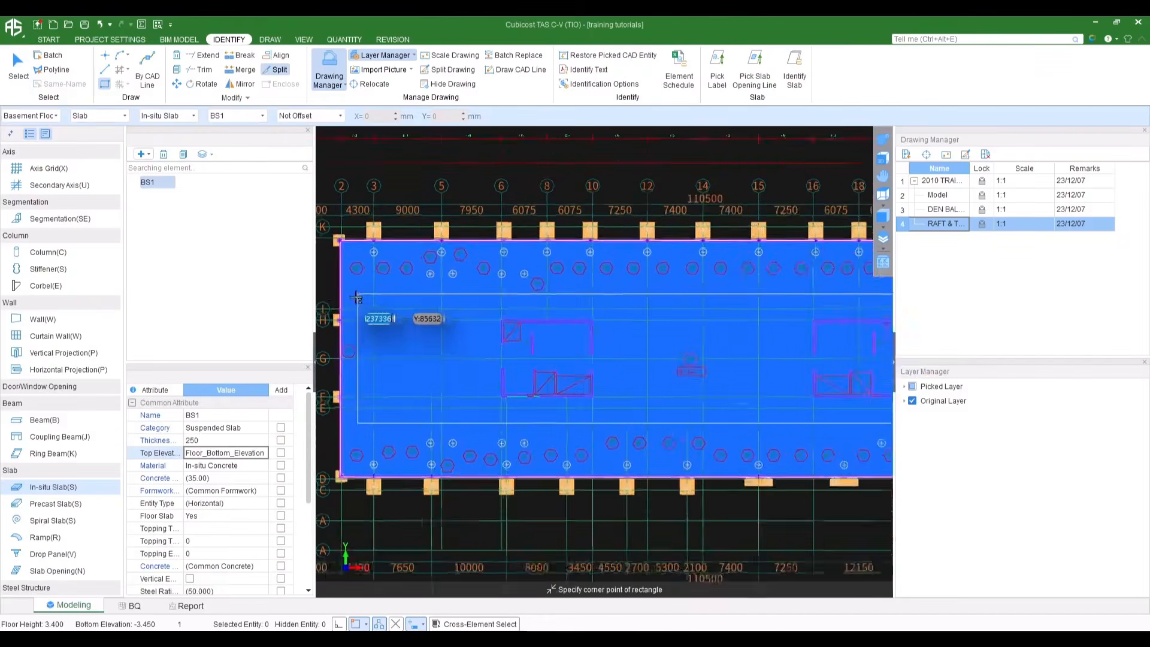
{"action": "left_click", "coordinate": [358, 293]}
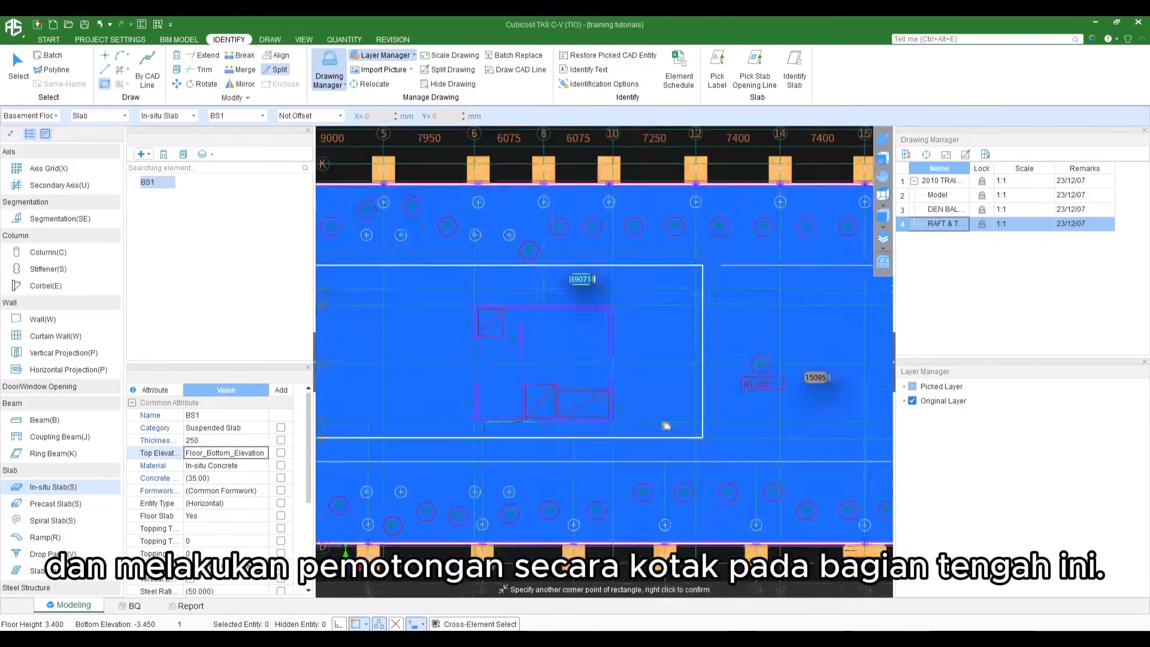
{"action": "scroll", "coordinate": [720, 362], "scroll_direction": "up", "scroll_amount": 5}
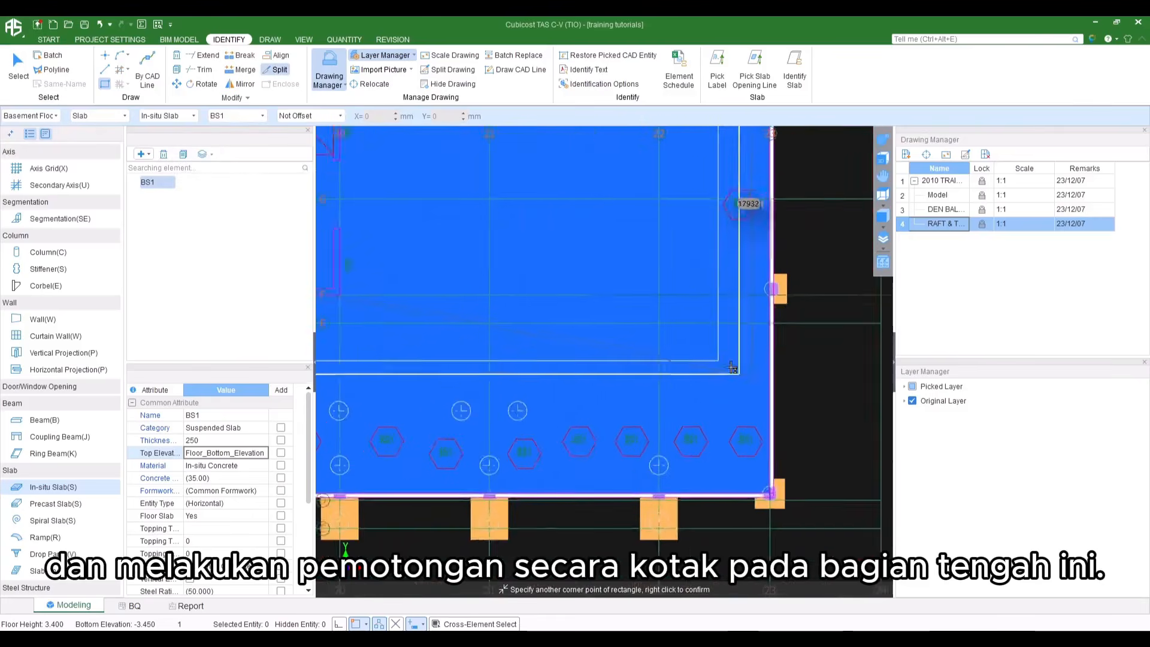
{"action": "left_click", "coordinate": [718, 362]}
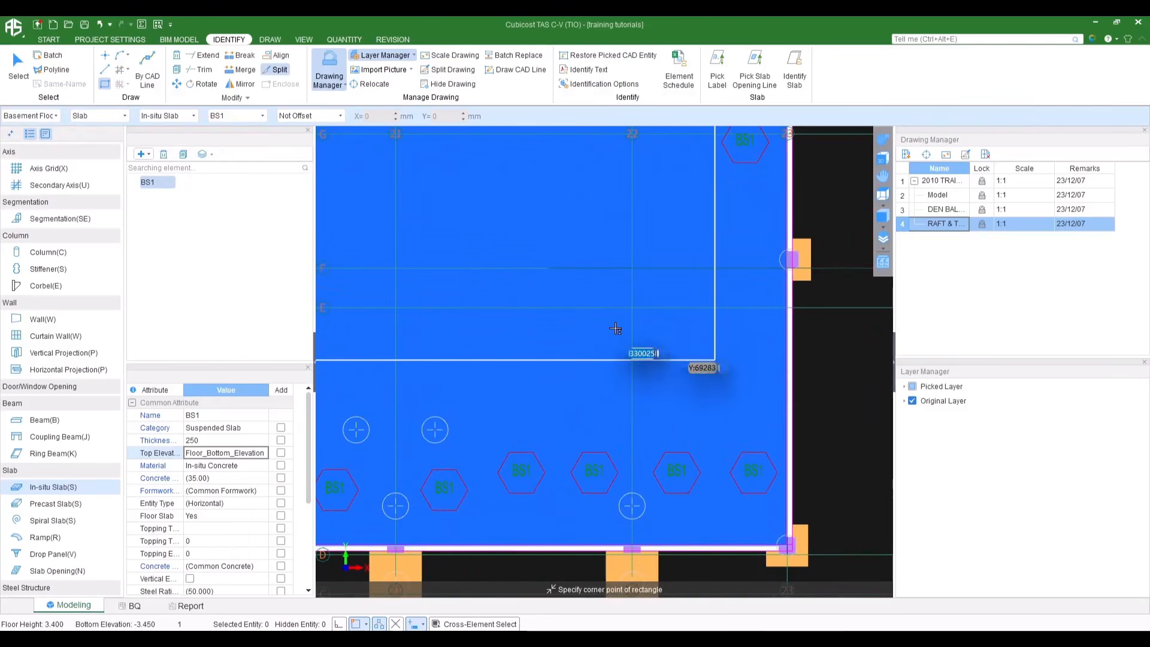
{"action": "scroll", "coordinate": [613, 323], "scroll_direction": "down", "scroll_amount": 3}
{"action": "scroll", "coordinate": [613, 323], "scroll_direction": "down", "scroll_amount": 5}
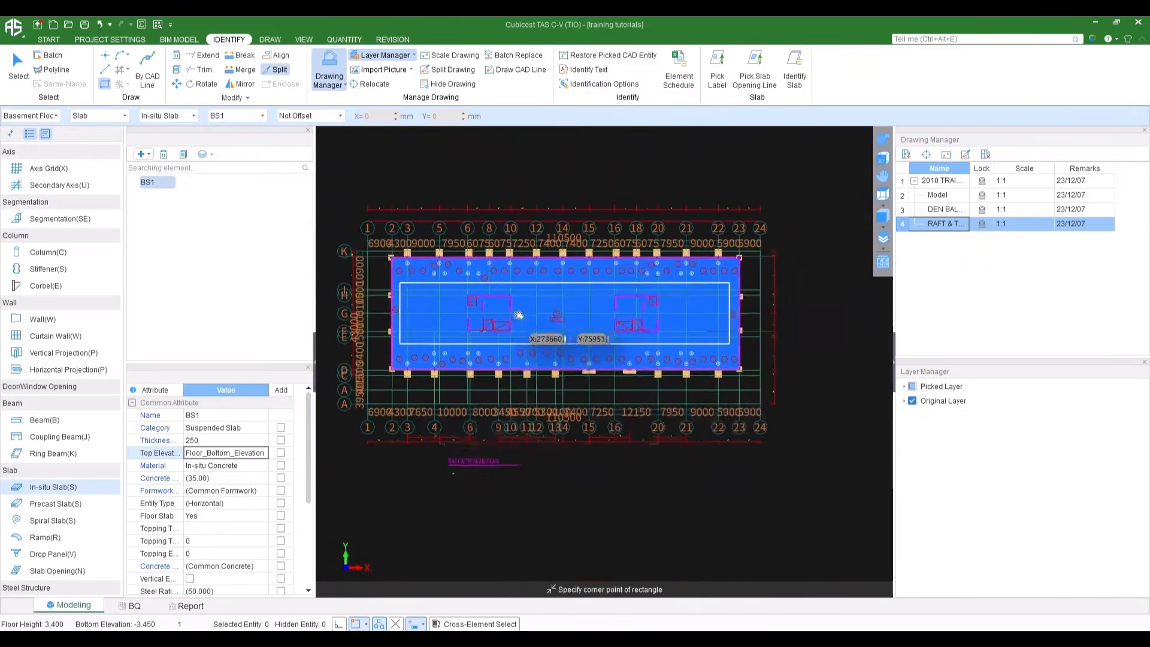
{"action": "right_click", "coordinate": [577, 317]}
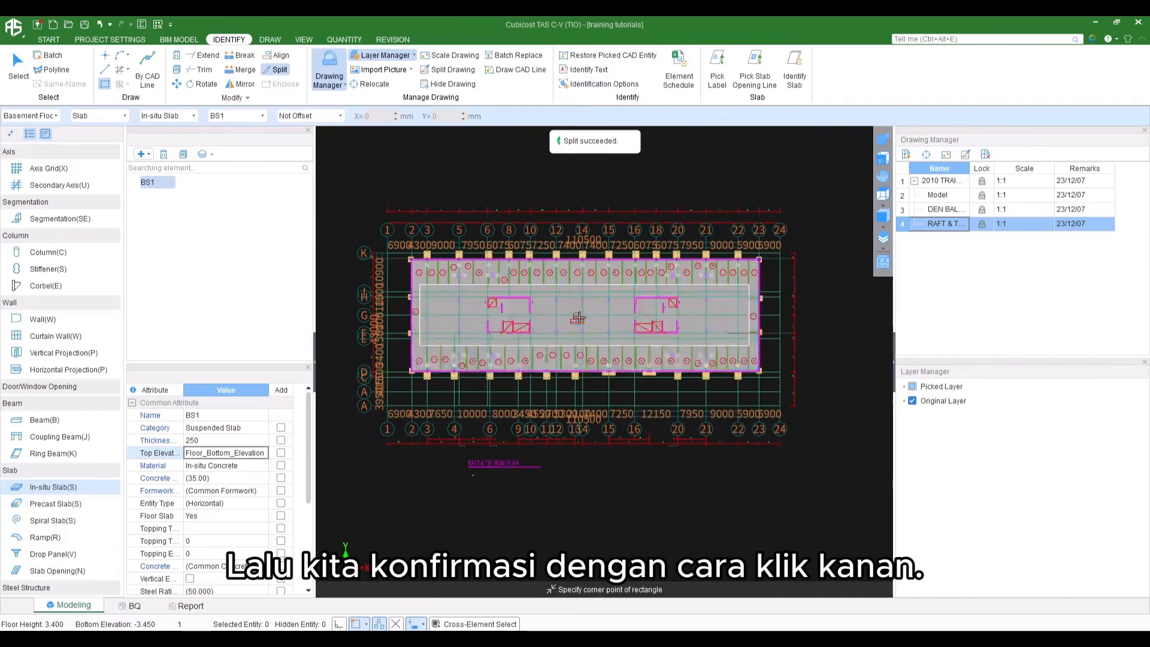
Check whether the central slab area can be selected separately from the surrounding BS1 slab
{"action": "scroll", "coordinate": [579, 317], "scroll_direction": "up", "scroll_amount": 2}
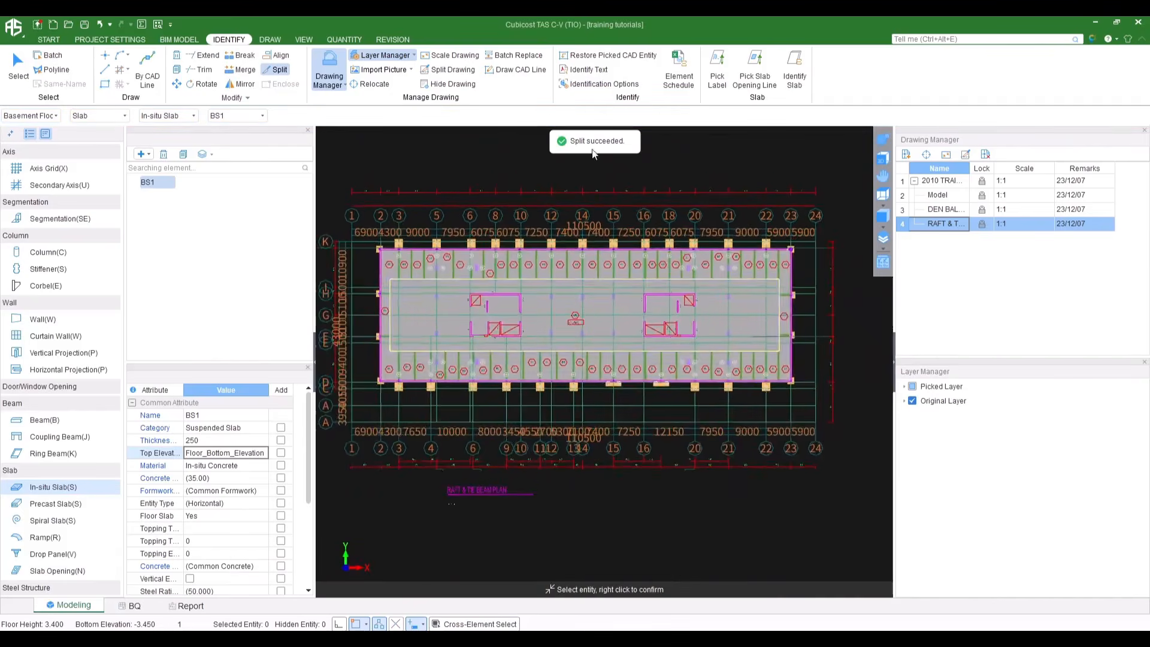
{"action": "left_click", "coordinate": [582, 327]}
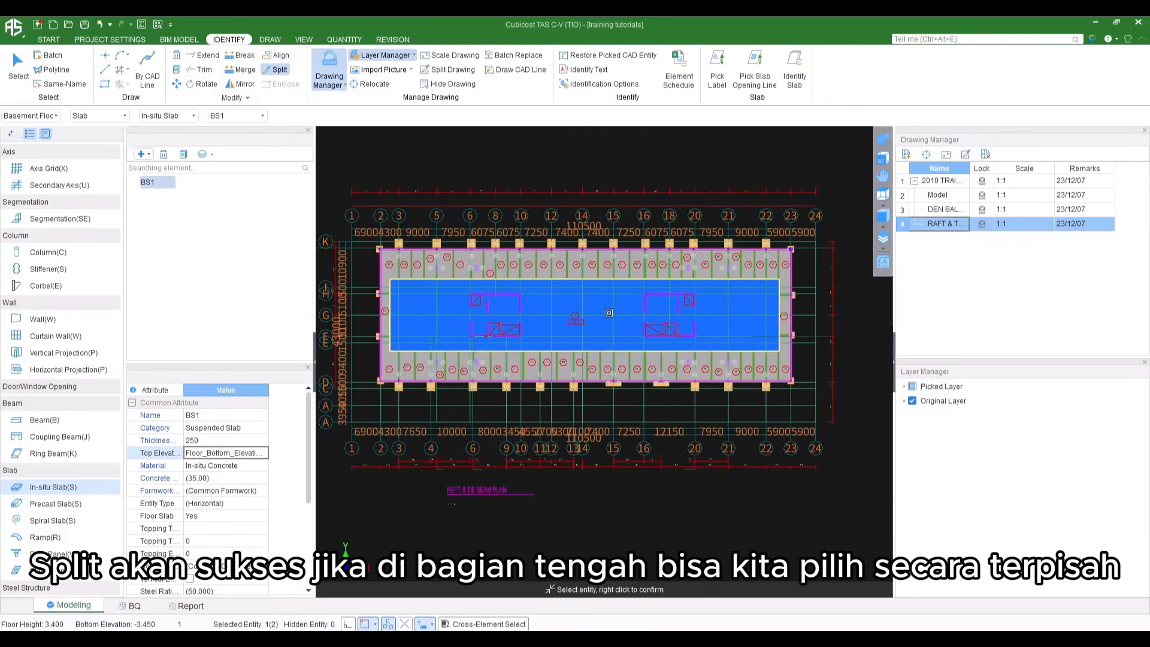
{"action": "left_click", "coordinate": [578, 311]}
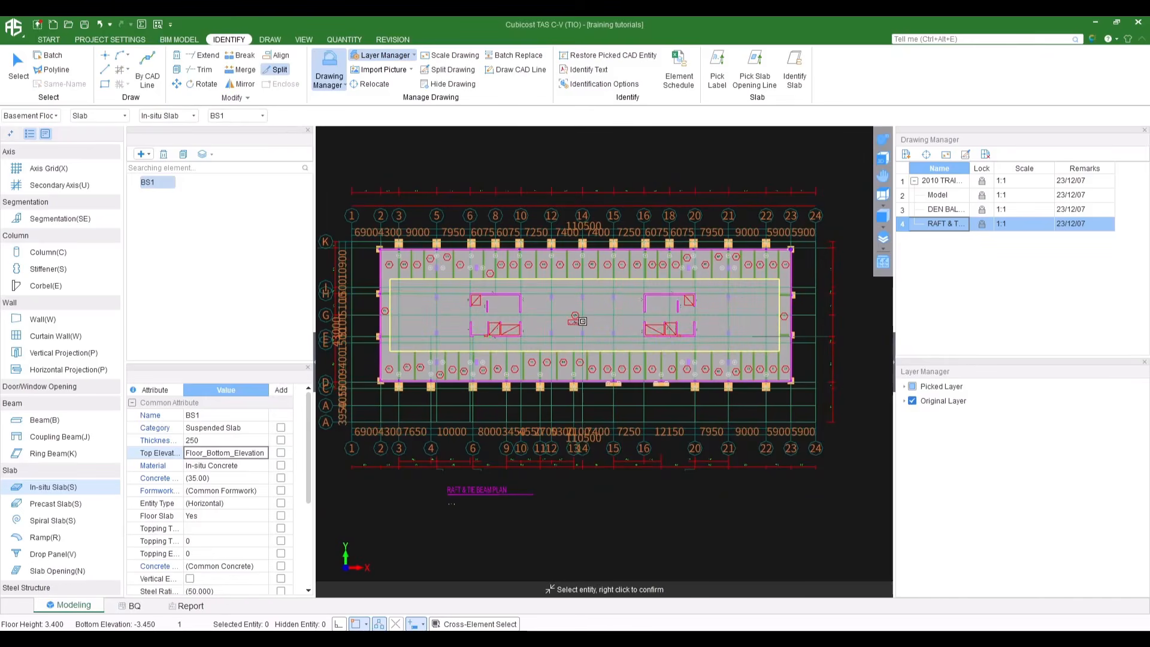
{"action": "key", "text": "Escape"}
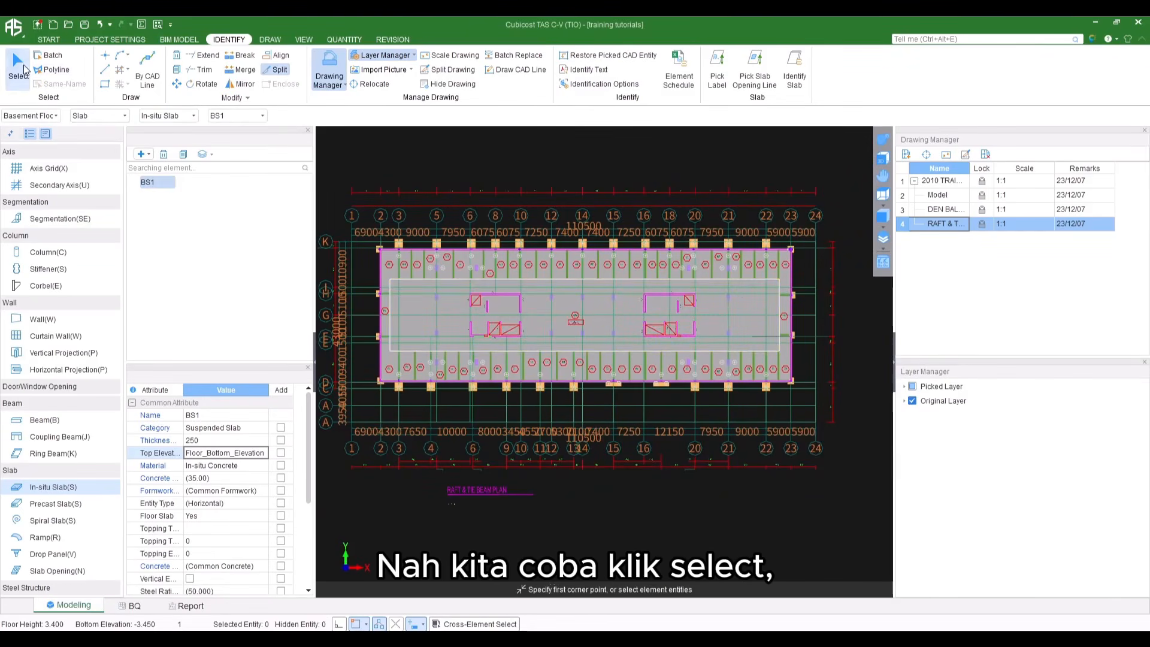
Rename the central slab piece PONDASI RAFT and set its thickness to 2500 mm
{"action": "left_click", "coordinate": [573, 331]}
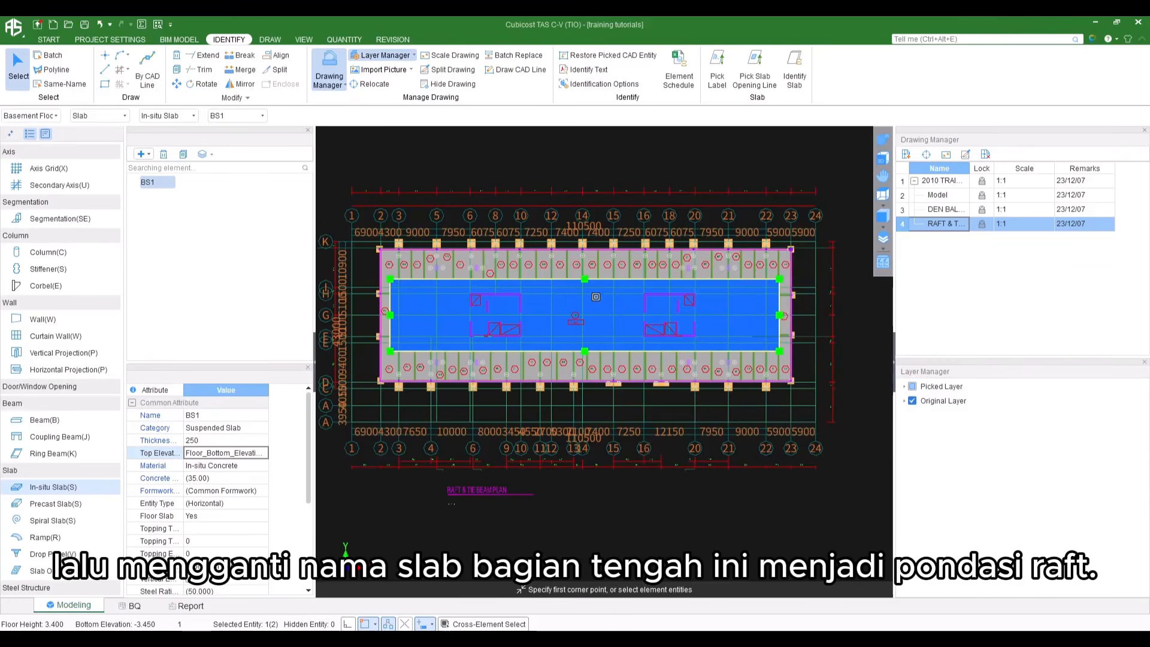
{"action": "left_click", "coordinate": [215, 418]}
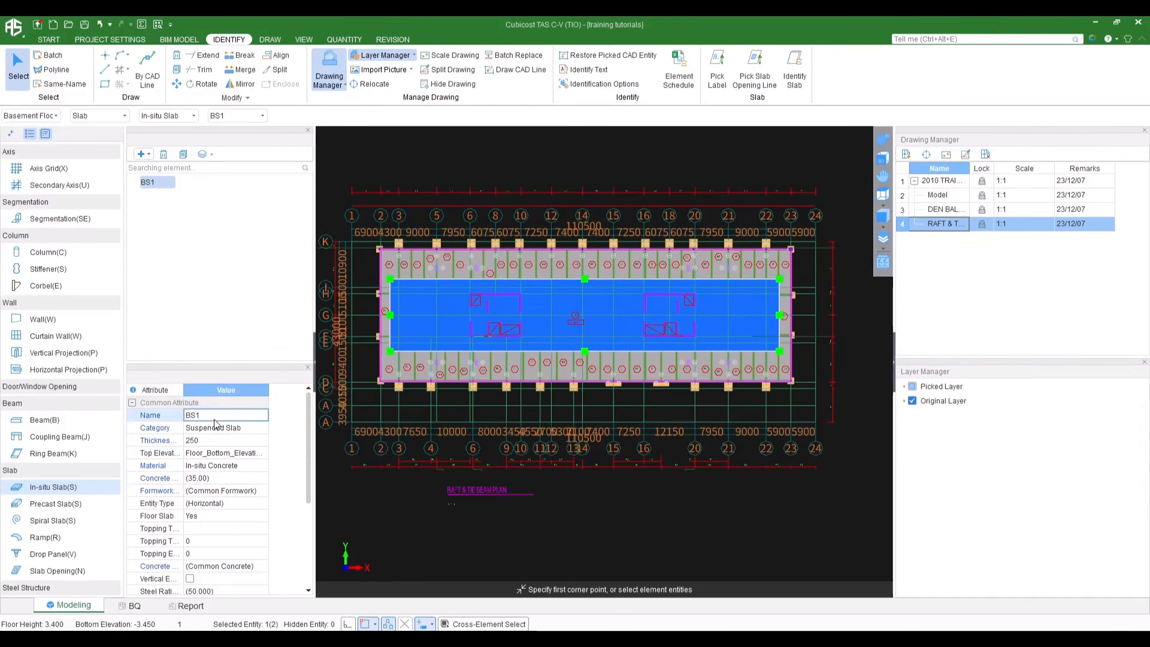
{"action": "key", "text": "Escape"}
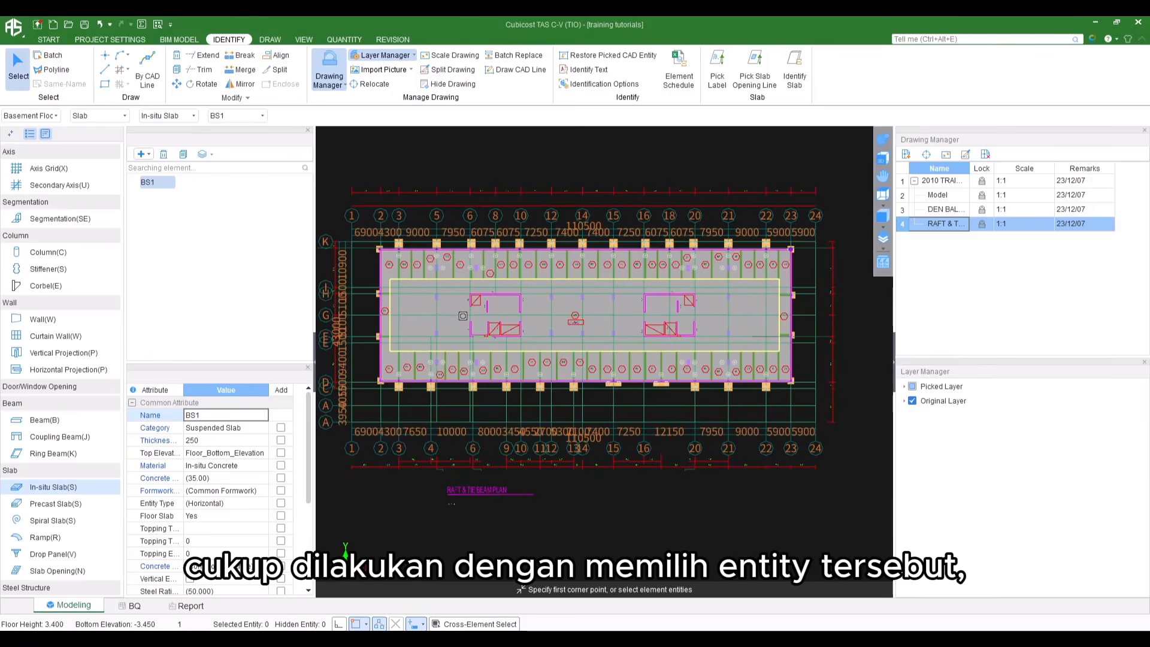
{"action": "left_click", "coordinate": [463, 315]}
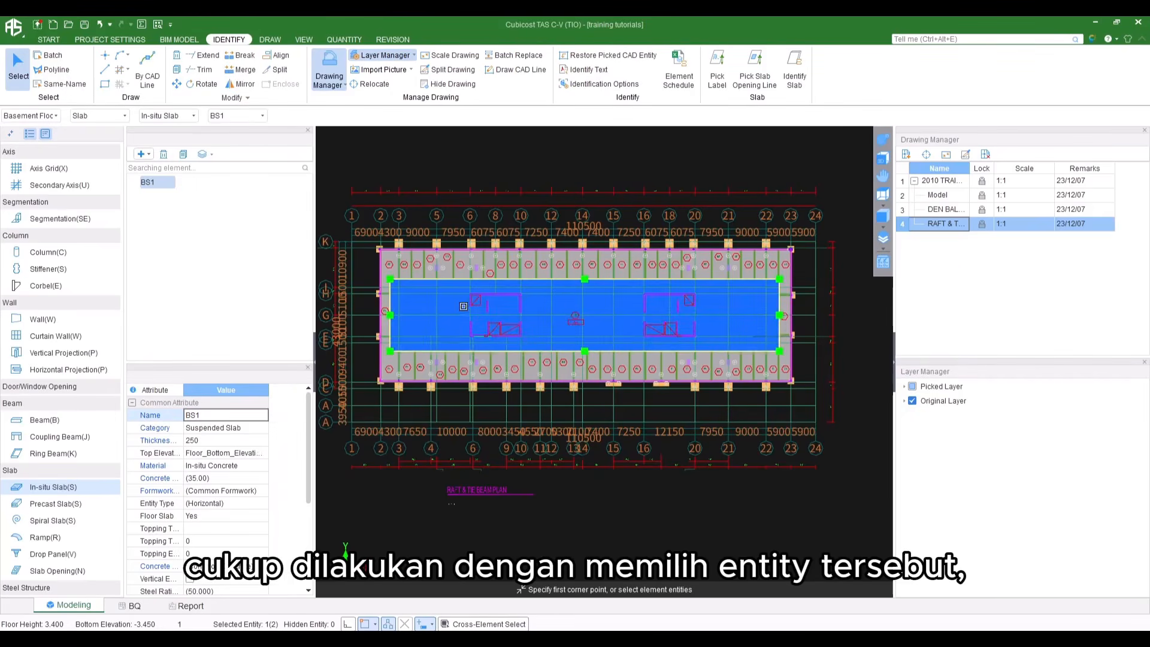
{"action": "left_click", "coordinate": [207, 416]}
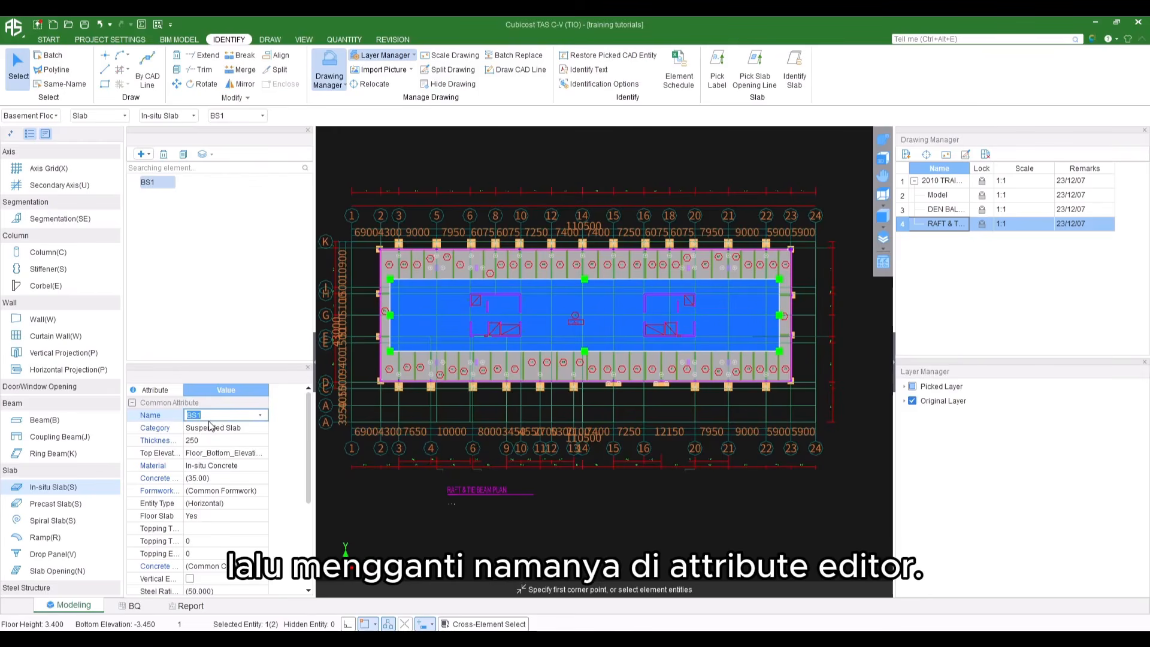
{"action": "type", "text": "RAFT "}
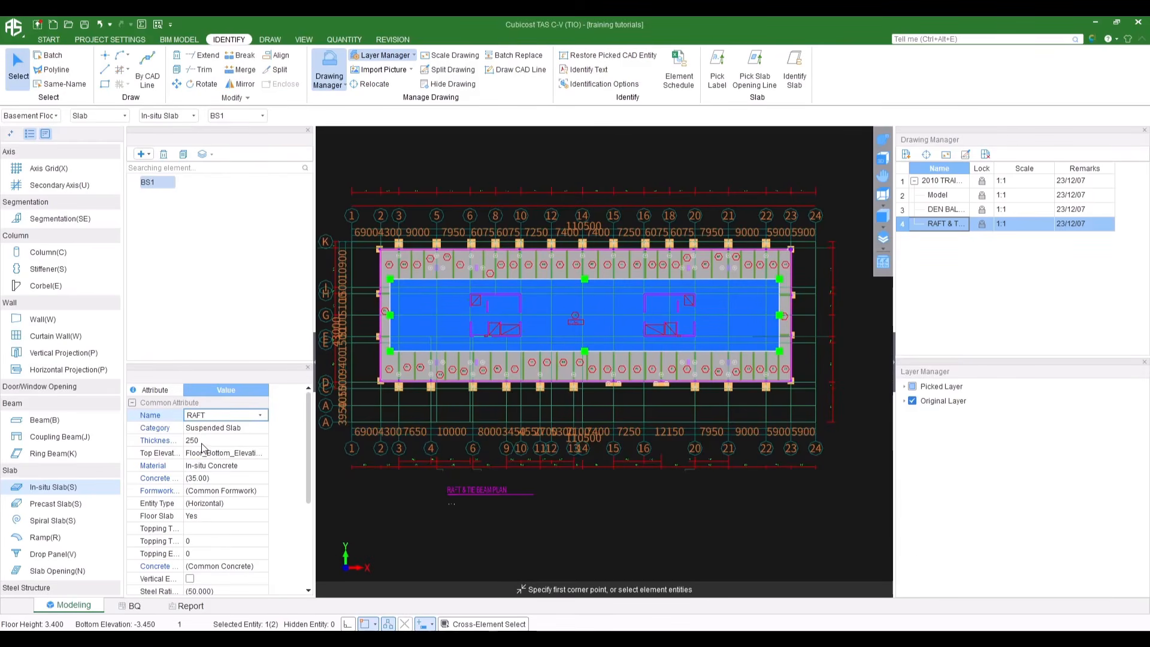
{"action": "type", "text": "PONDASI RAFT"}
{"action": "key", "text": "Return"}
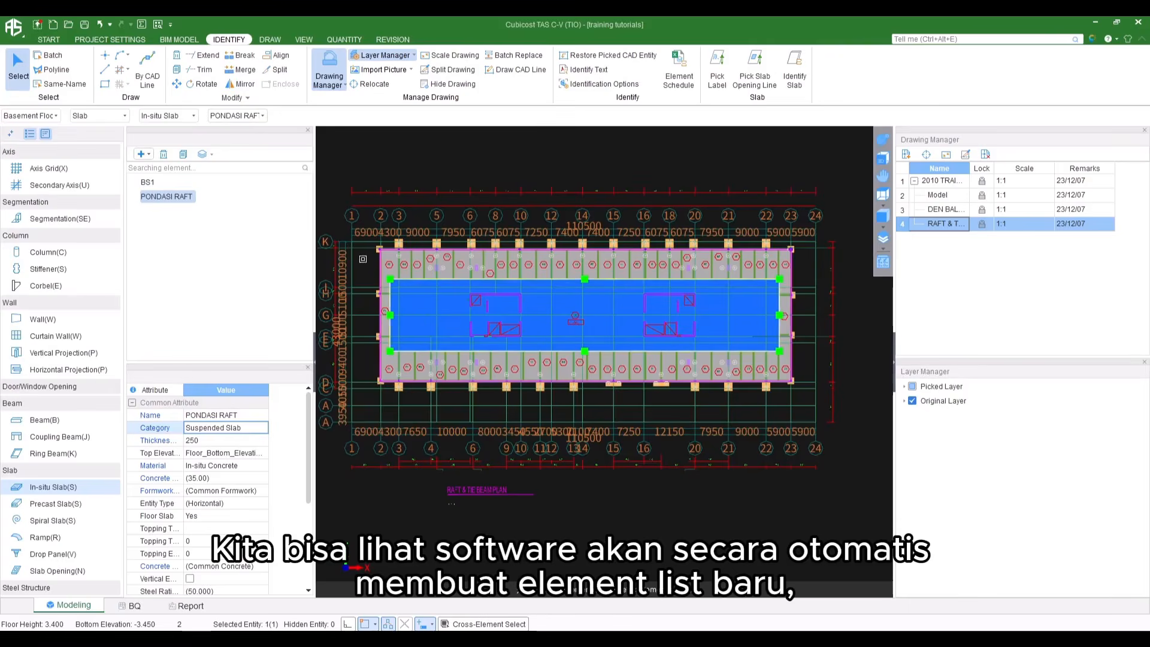
{"action": "left_click", "coordinate": [216, 442]}
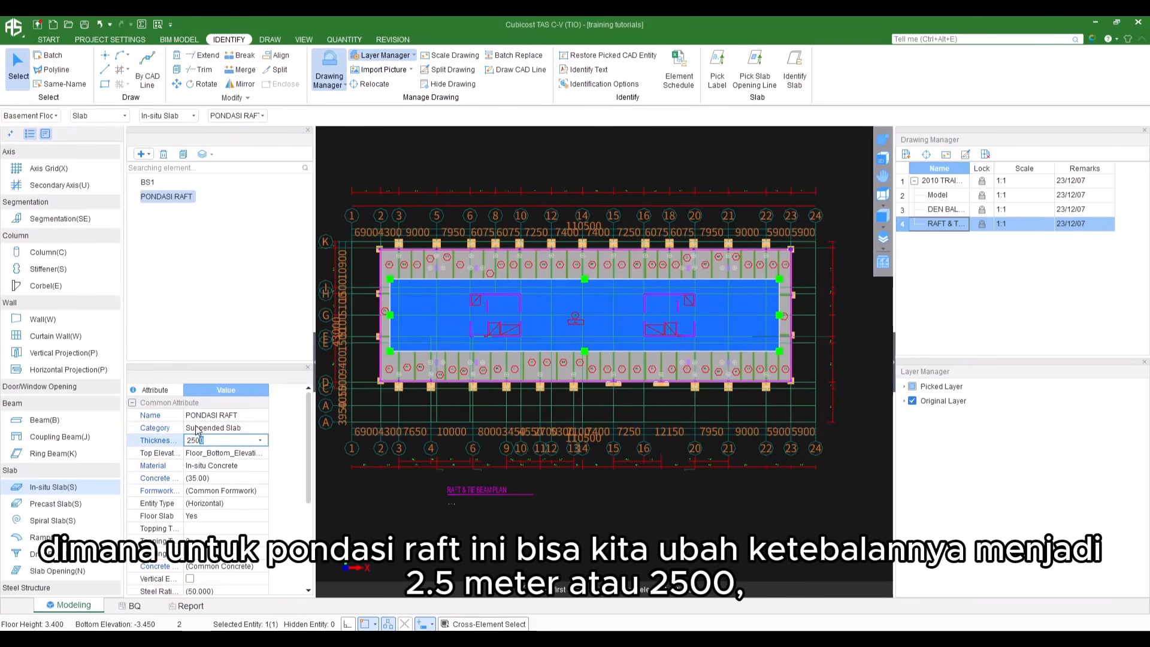
{"action": "key", "text": "Return"}
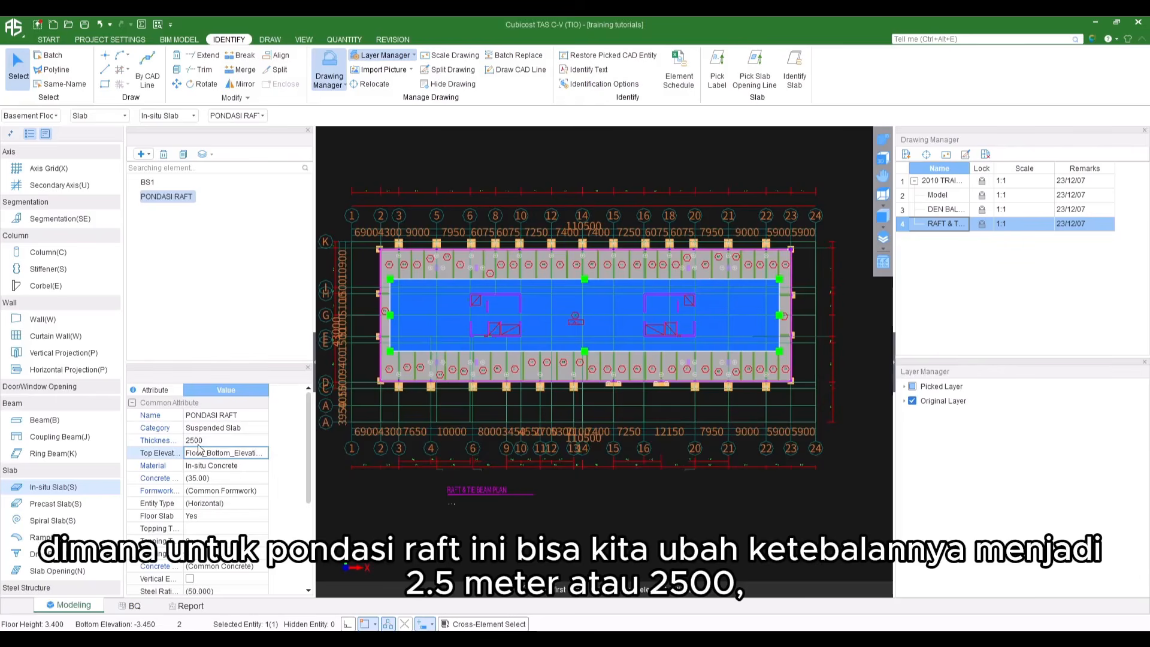
Show the model in 3D and examine the underside of the central raft and surrounding slab
{"action": "left_click", "coordinate": [881, 141]}
{"action": "left_click_drag", "start_coordinate": [509, 395], "coordinate": [597, 272]}
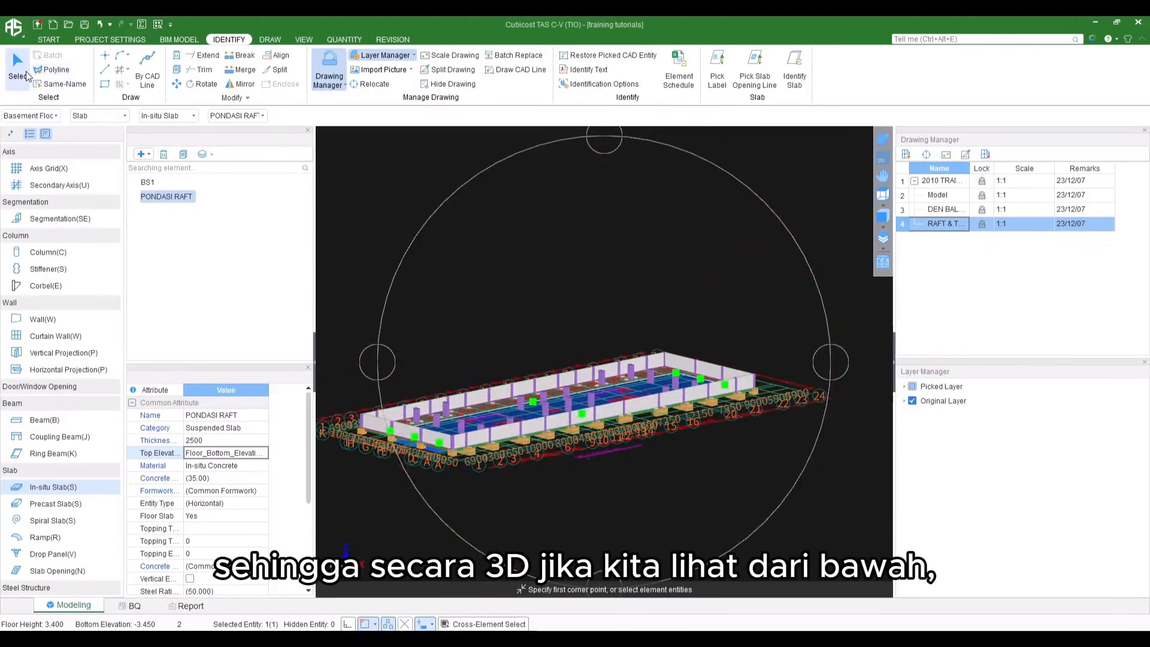
{"action": "left_click", "coordinate": [19, 75]}
{"action": "middle_click_drag", "start_coordinate": [518, 411], "coordinate": [548, 385]}
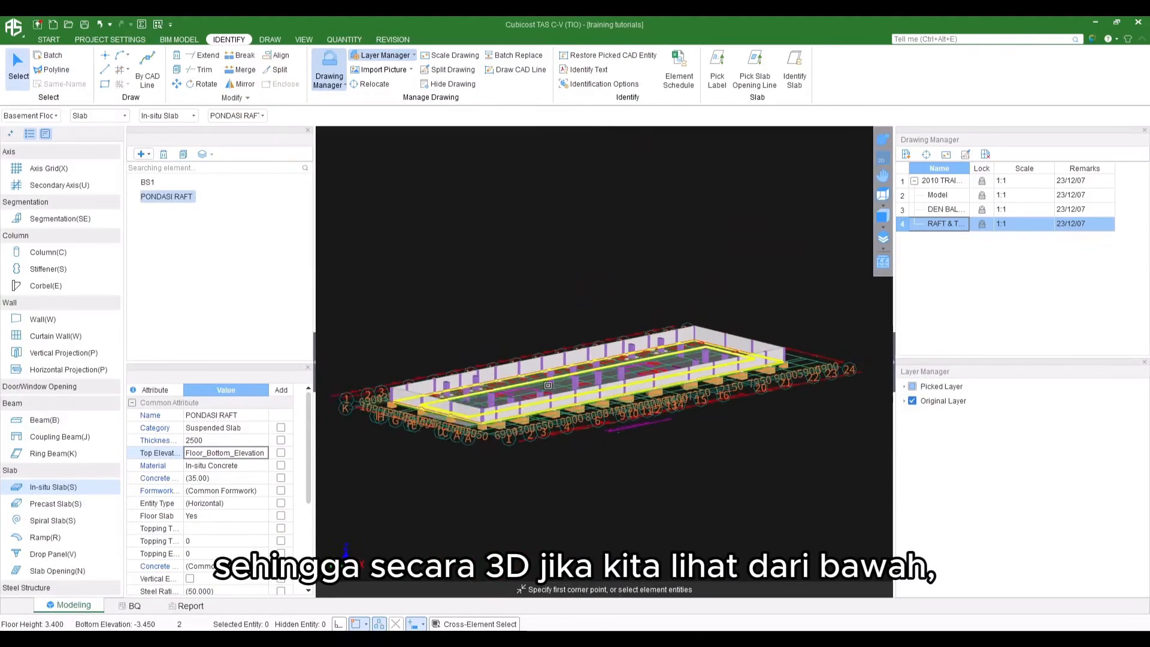
{"action": "left_click", "coordinate": [882, 139]}
{"action": "left_click_drag", "start_coordinate": [599, 359], "coordinate": [499, 324]}
{"action": "scroll", "coordinate": [499, 324], "scroll_direction": "up", "scroll_amount": 3}
{"action": "scroll", "coordinate": [499, 324], "scroll_direction": "up", "scroll_amount": 5}
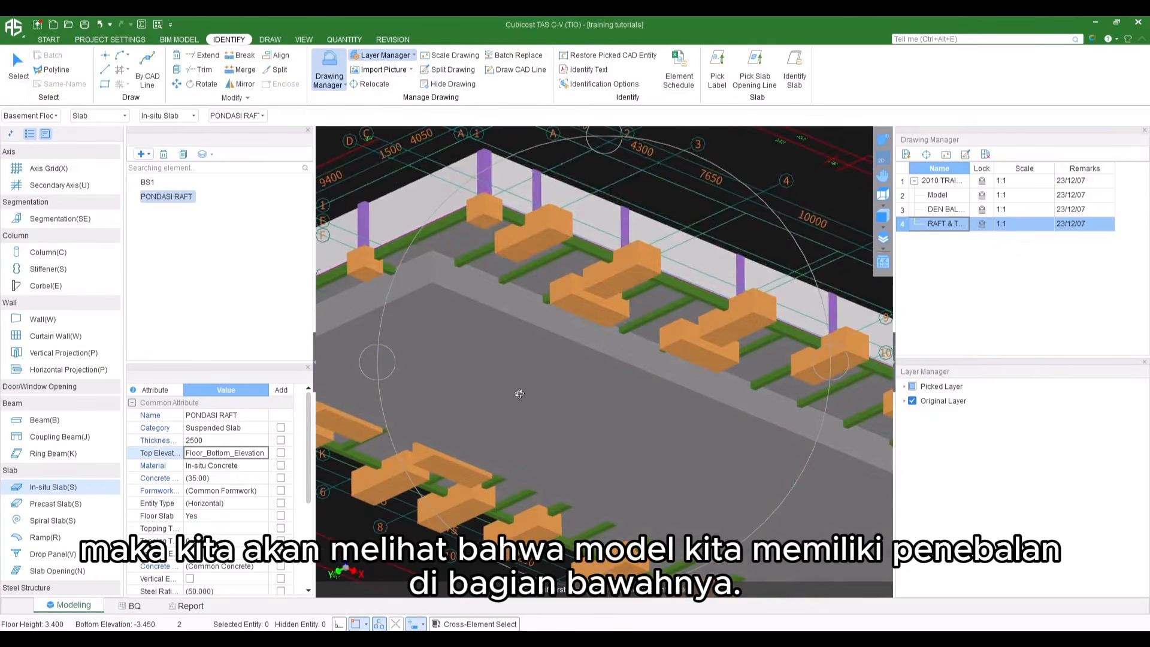
{"action": "scroll", "coordinate": [519, 393], "scroll_direction": "down", "scroll_amount": 2}
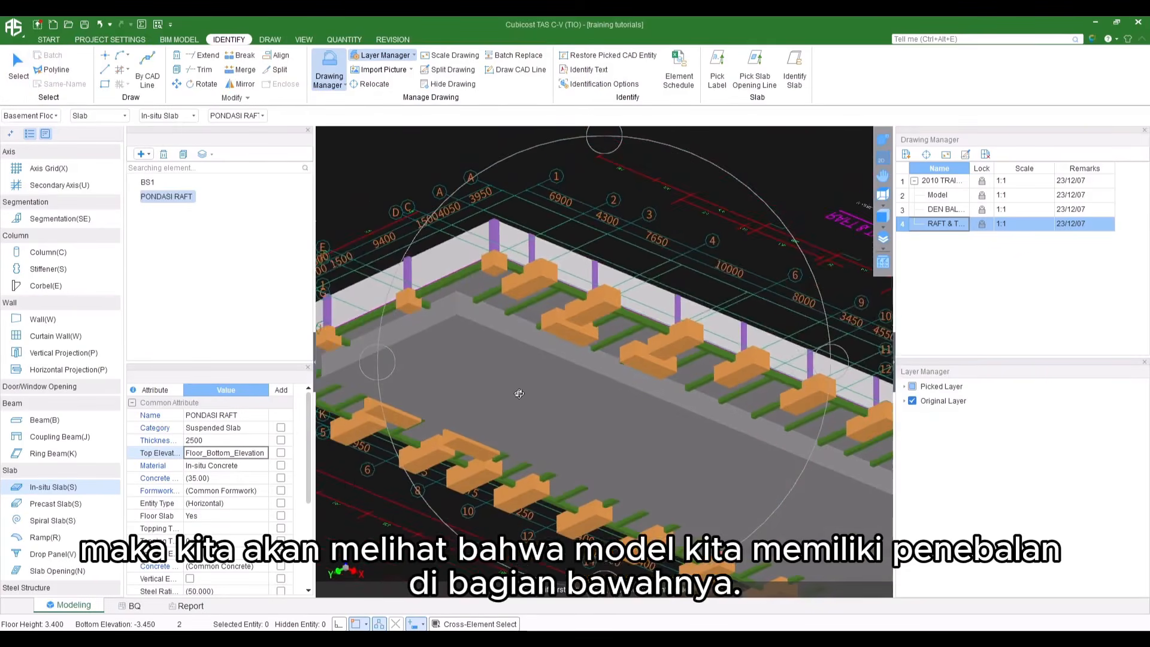
Return to plan view and convert the central PONDASI RAFT slab entity to a Raft Foundation element
{"action": "left_click", "coordinate": [882, 160]}
{"action": "middle_click_drag", "start_coordinate": [741, 255], "coordinate": [495, 382]}
{"action": "scroll", "coordinate": [572, 325], "scroll_direction": "up", "scroll_amount": 3}
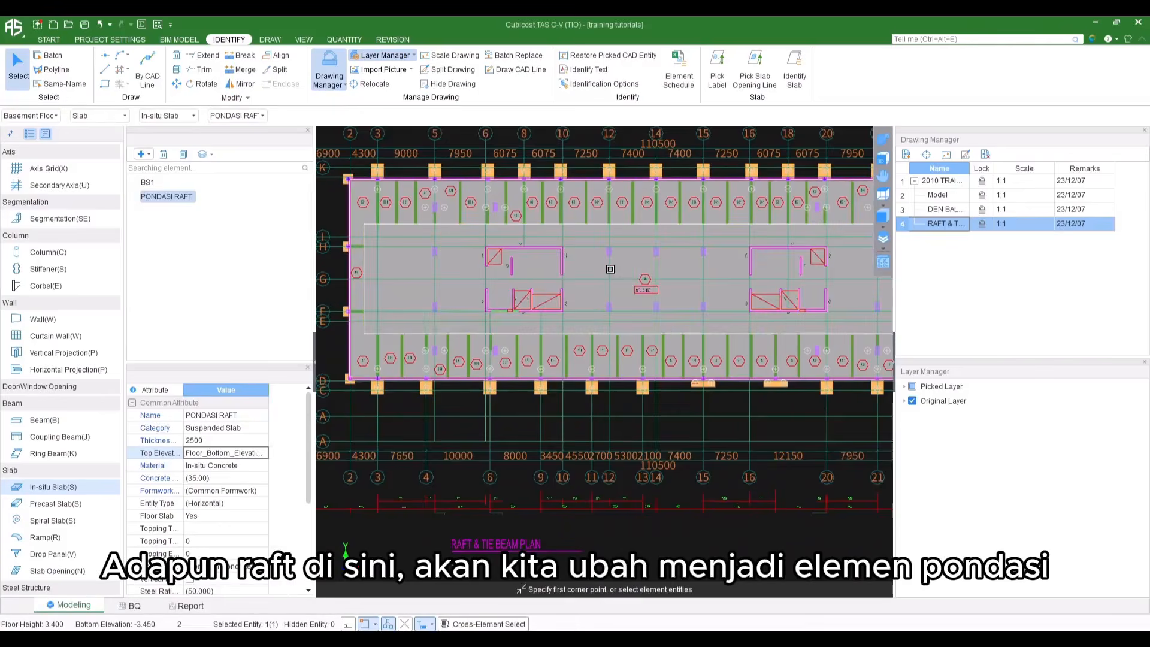
{"action": "mouse_move", "coordinate": [609, 269]}
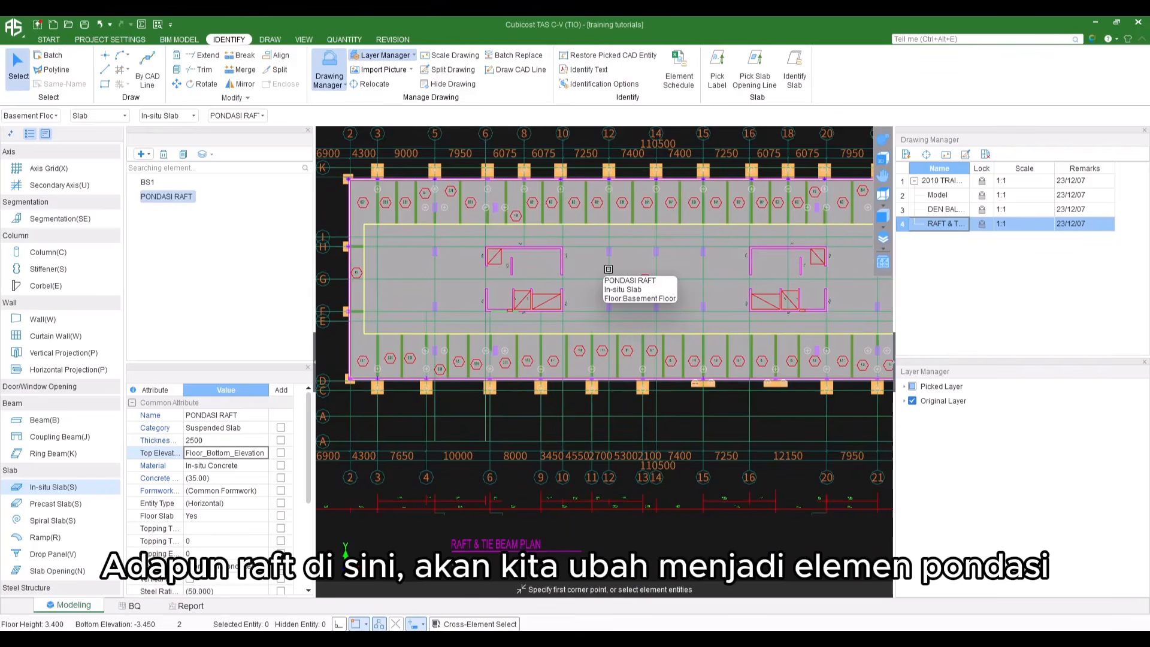
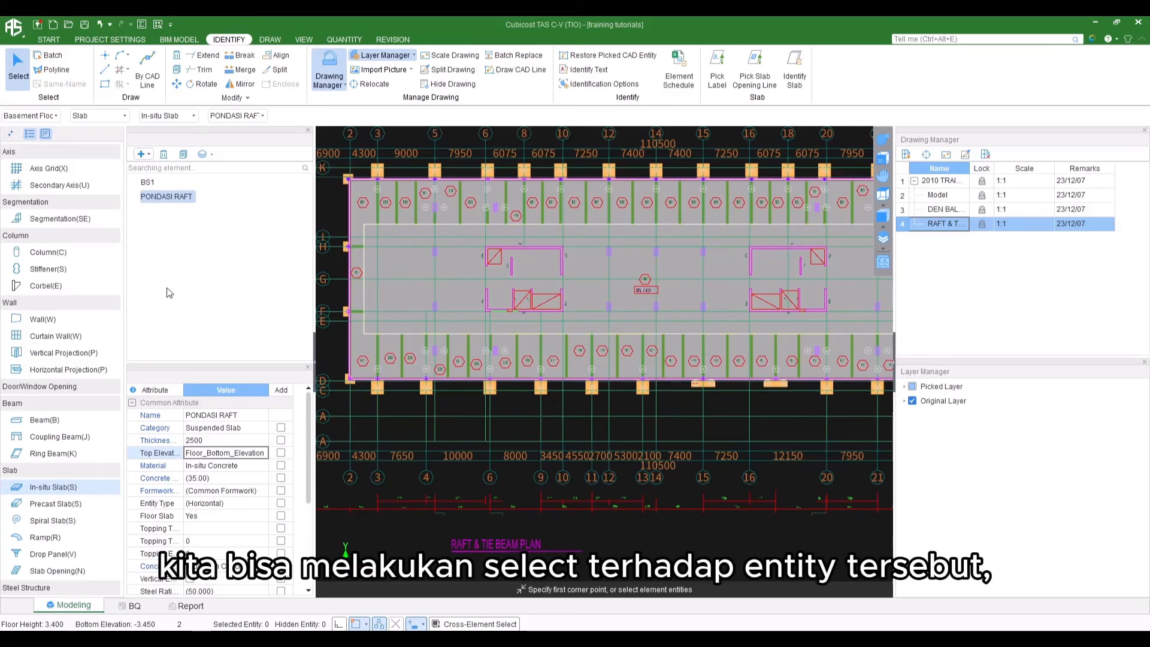
{"action": "left_click", "coordinate": [26, 76]}
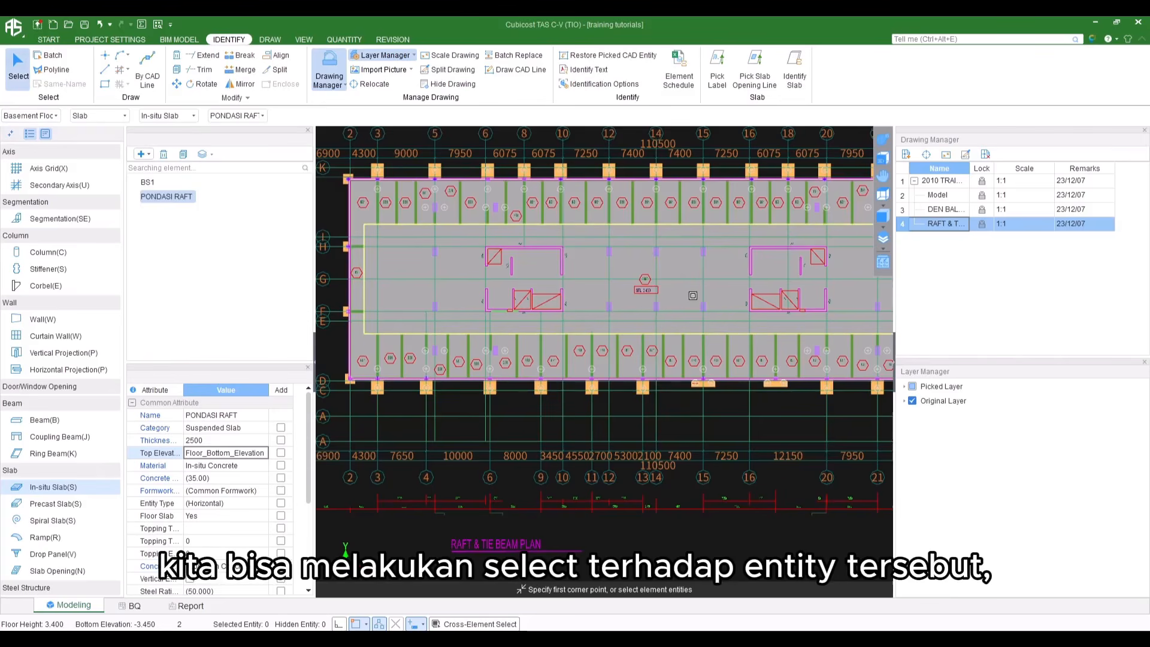
{"action": "left_click", "coordinate": [674, 281]}
{"action": "middle_click_drag", "start_coordinate": [674, 281], "coordinate": [632, 317]}
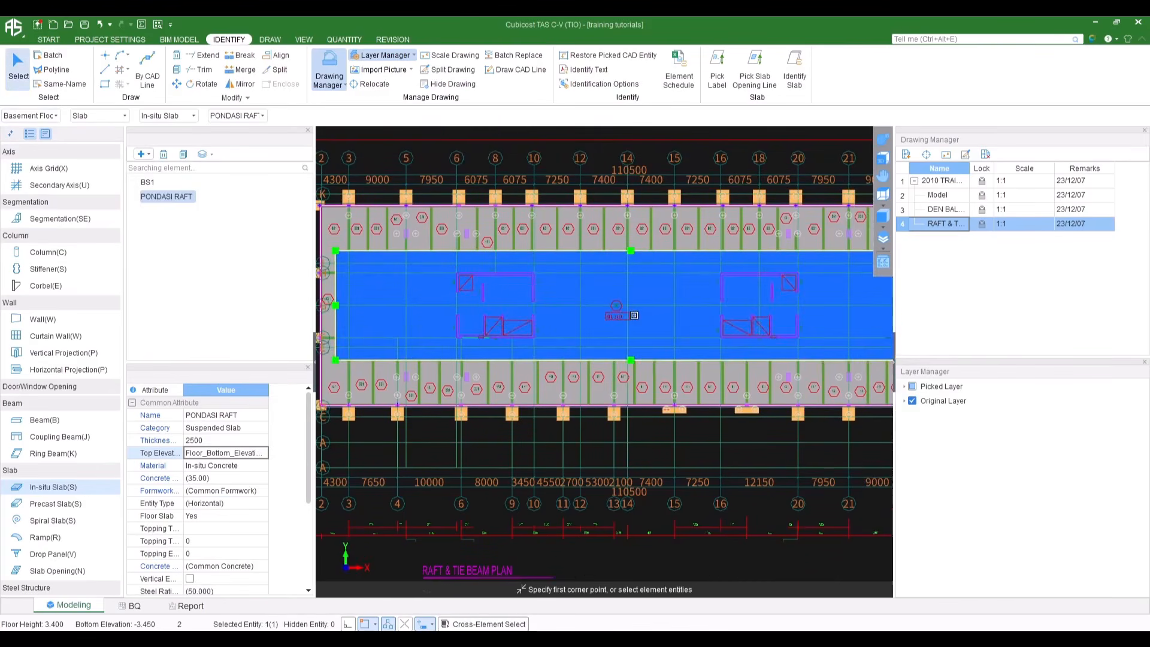
{"action": "right_click", "coordinate": [633, 317]}
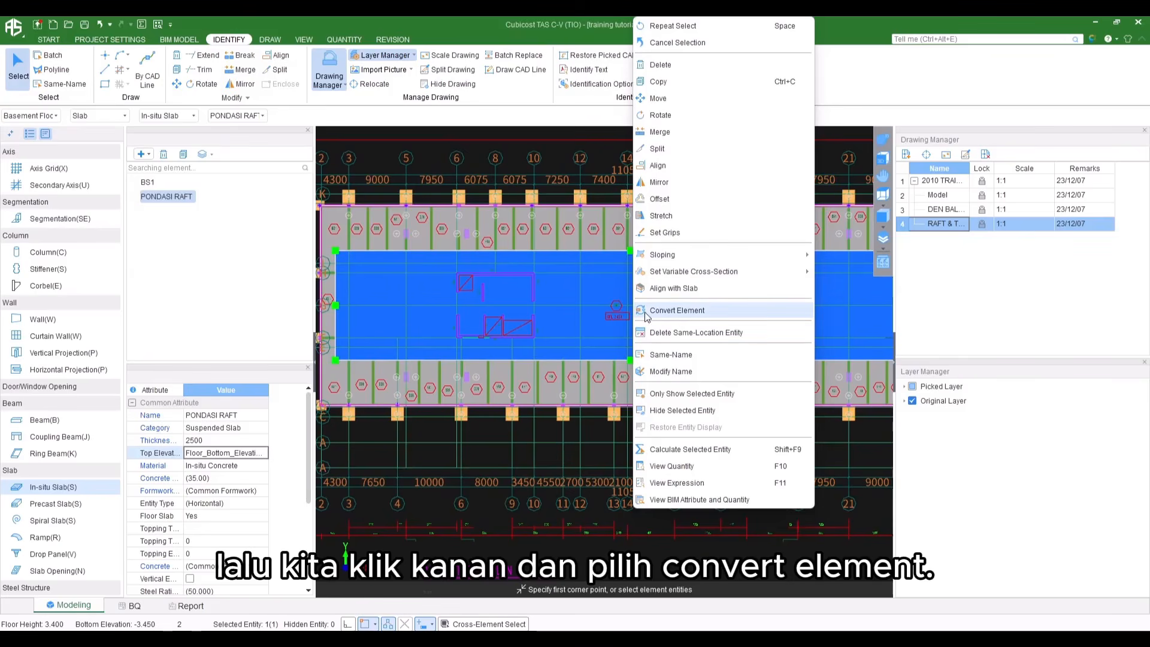
{"action": "left_click", "coordinate": [717, 310]}
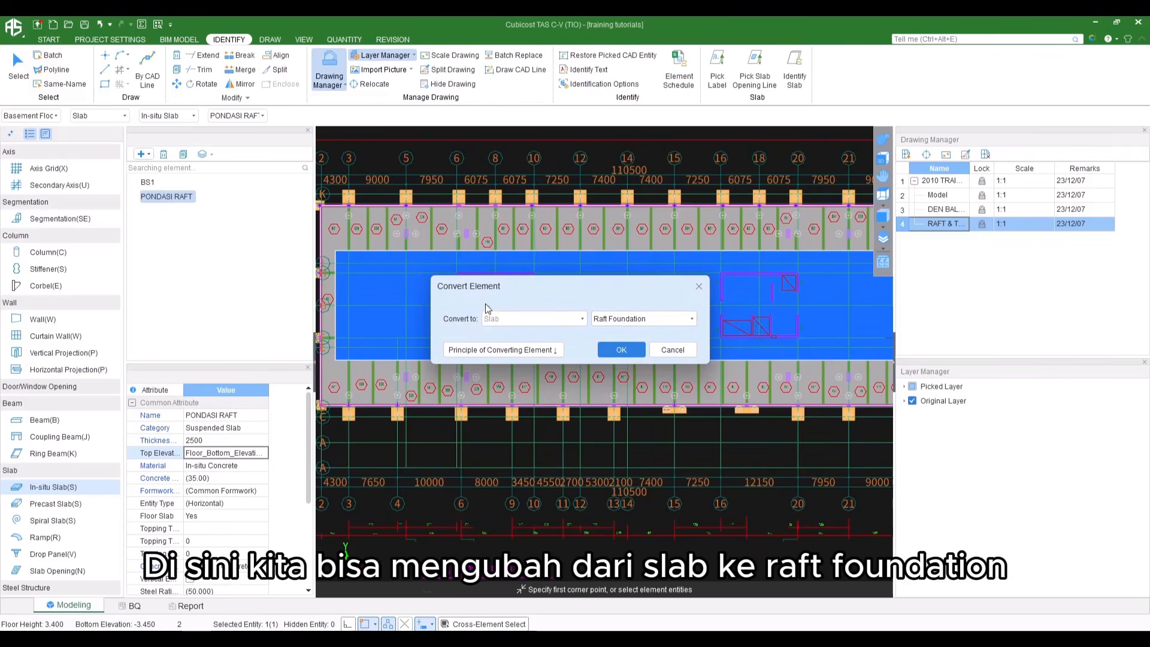
{"action": "left_click", "coordinate": [623, 352]}
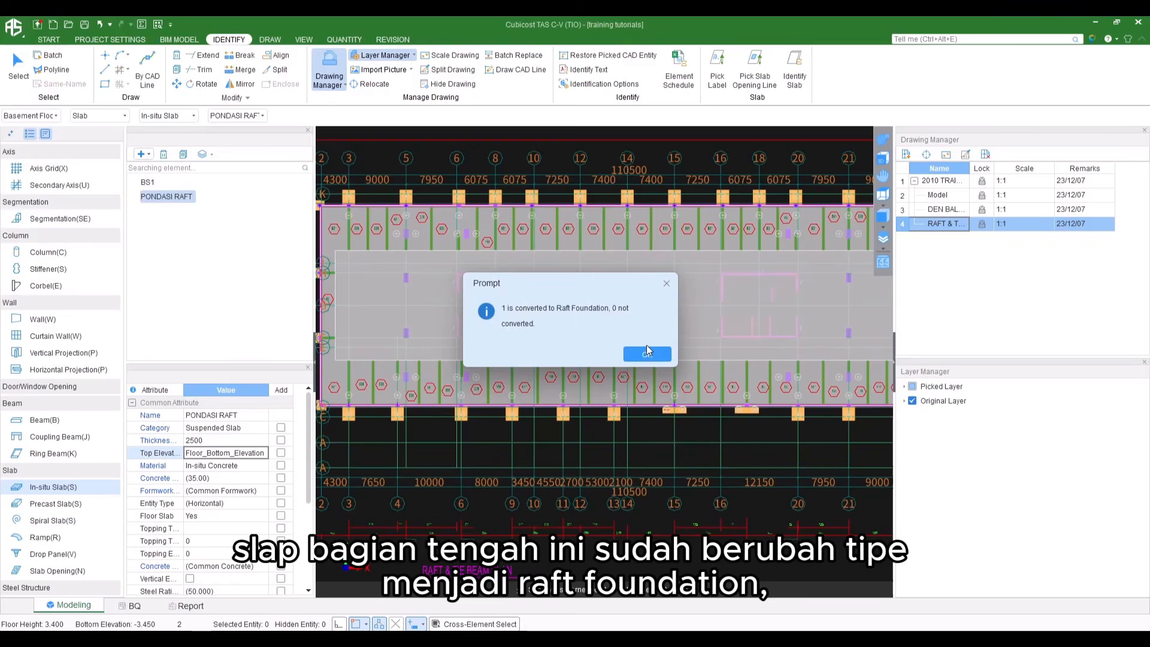
{"action": "left_click", "coordinate": [649, 356]}
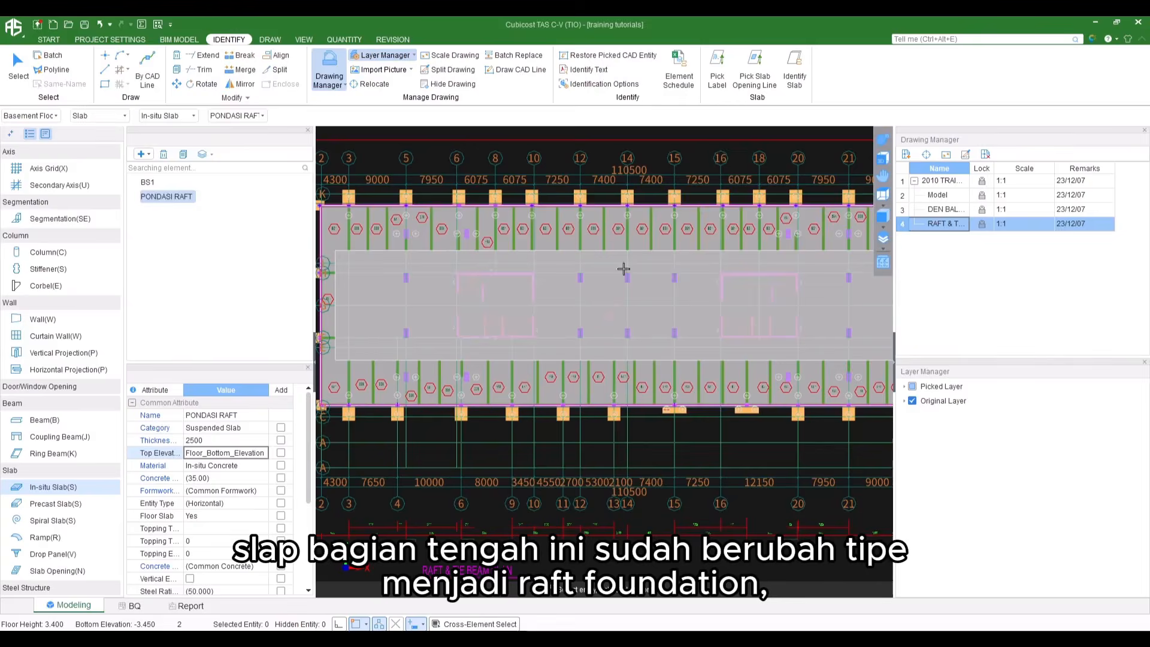
Delete the leftover PONDASI RAFT type from the in-situ slab list and try to delete BS1 too
{"action": "left_click", "coordinate": [24, 73]}
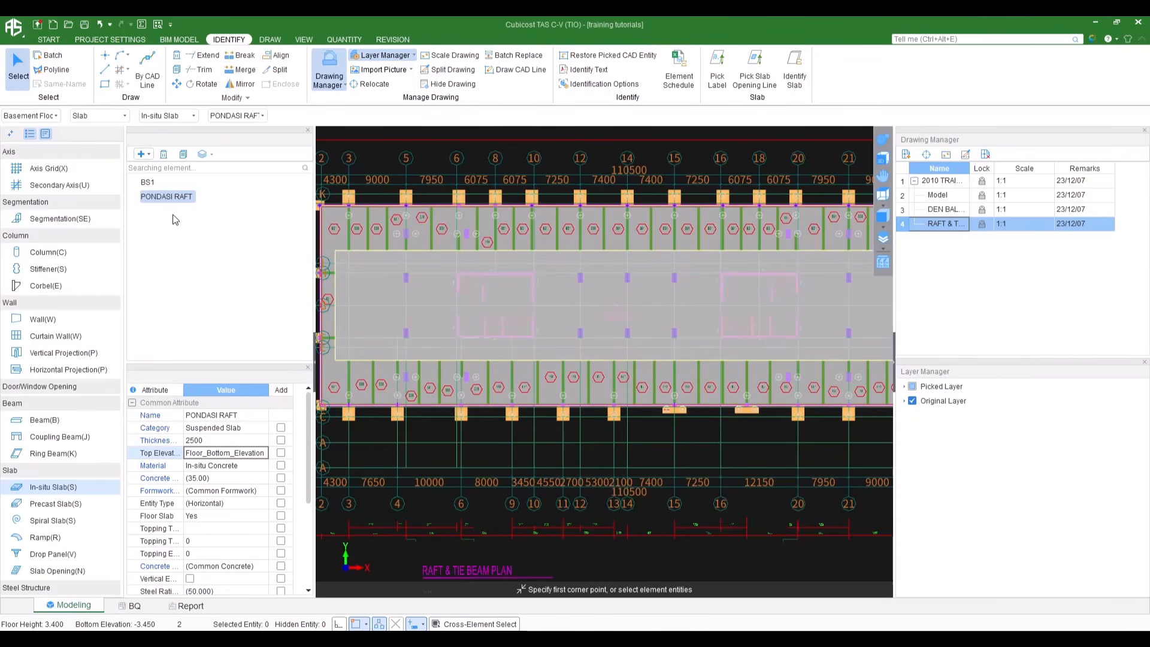
{"action": "left_click", "coordinate": [163, 155]}
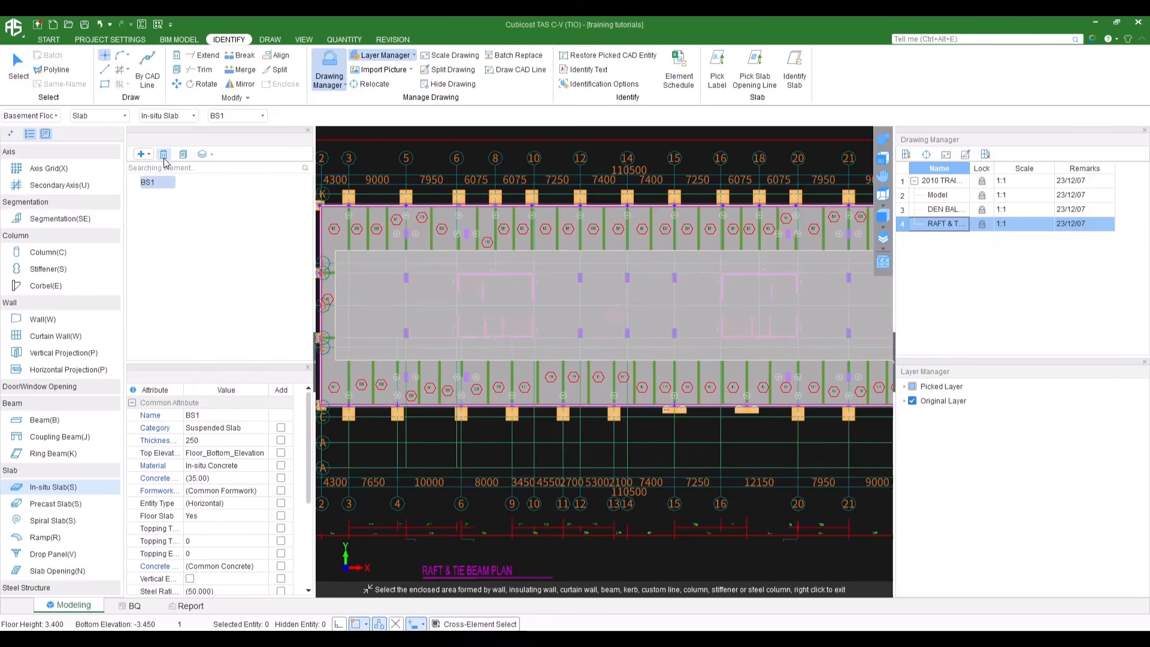
{"action": "left_click", "coordinate": [163, 155]}
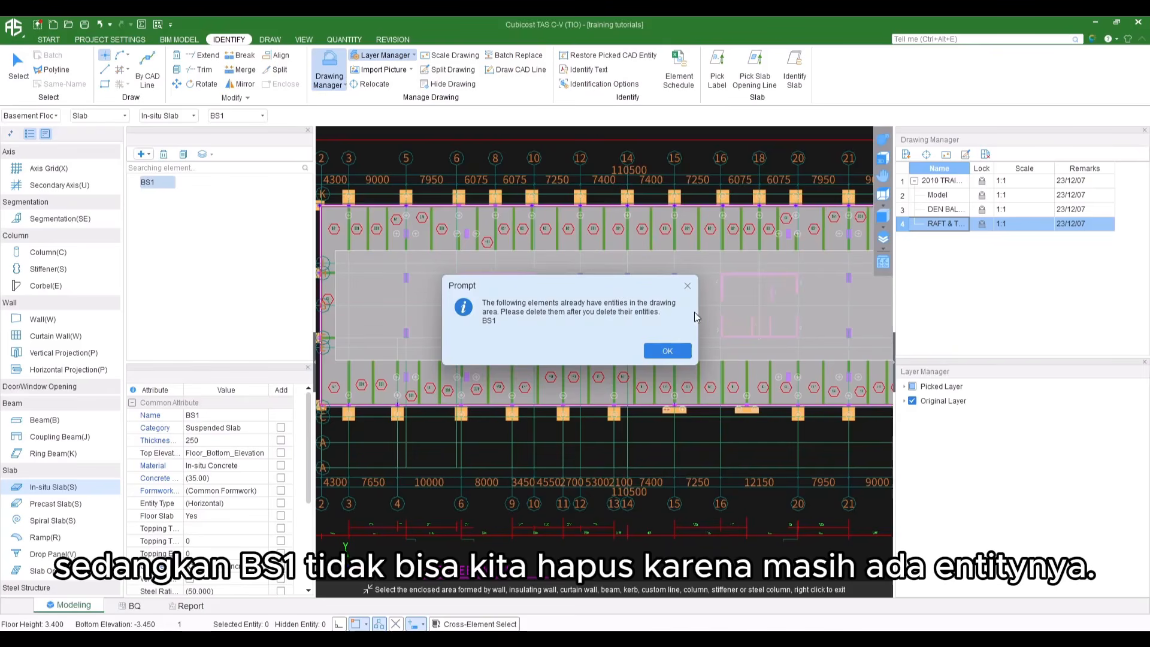
{"action": "left_click", "coordinate": [685, 353]}
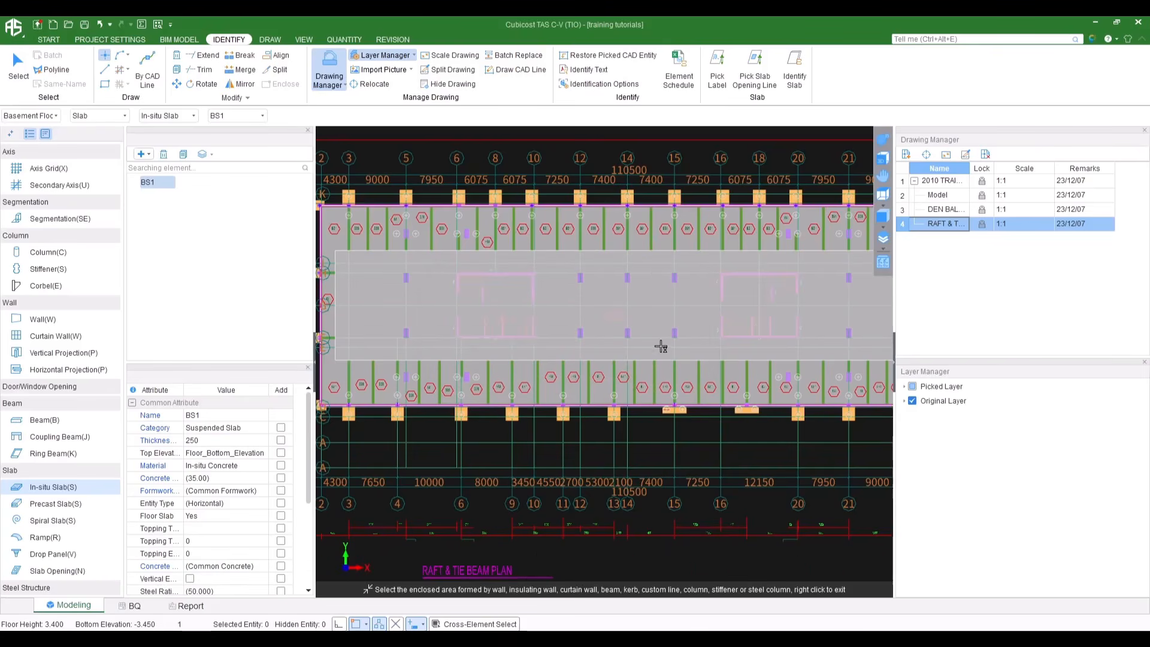
Check the converted PONDASI RAFT under the raft foundation elements, and return to the in-situ slabs
{"action": "scroll", "coordinate": [18, 497], "scroll_direction": "down", "scroll_amount": 4}
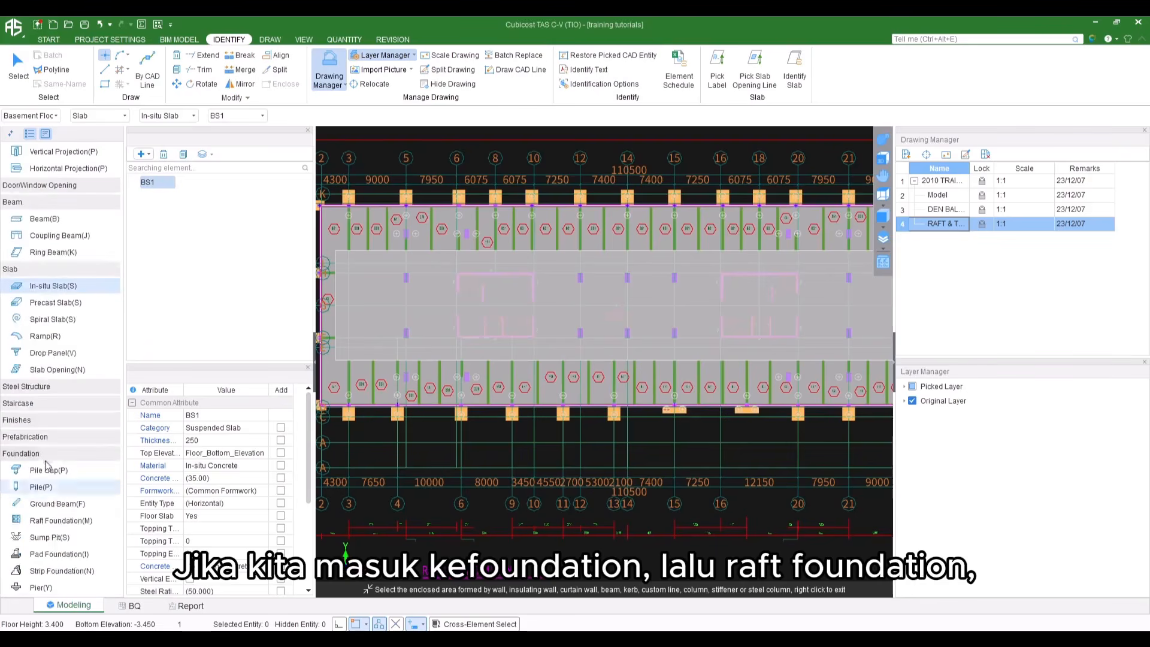
{"action": "left_click", "coordinate": [49, 522]}
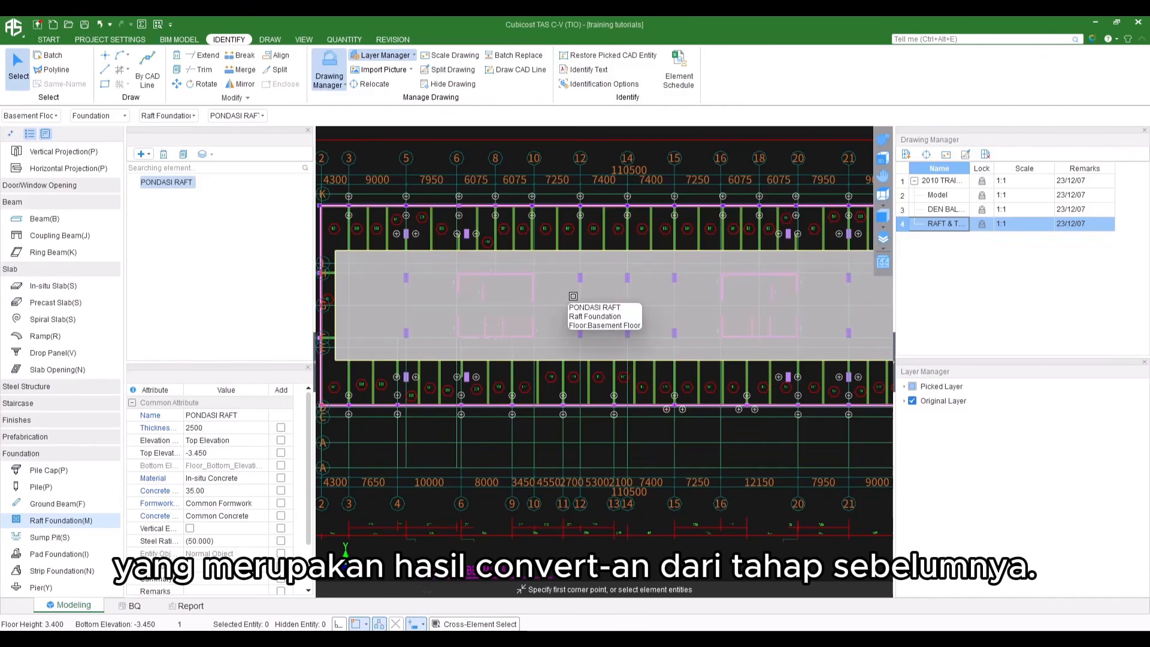
{"action": "left_click", "coordinate": [53, 286]}
{"action": "scroll", "coordinate": [612, 295], "scroll_direction": "down", "scroll_amount": 3}
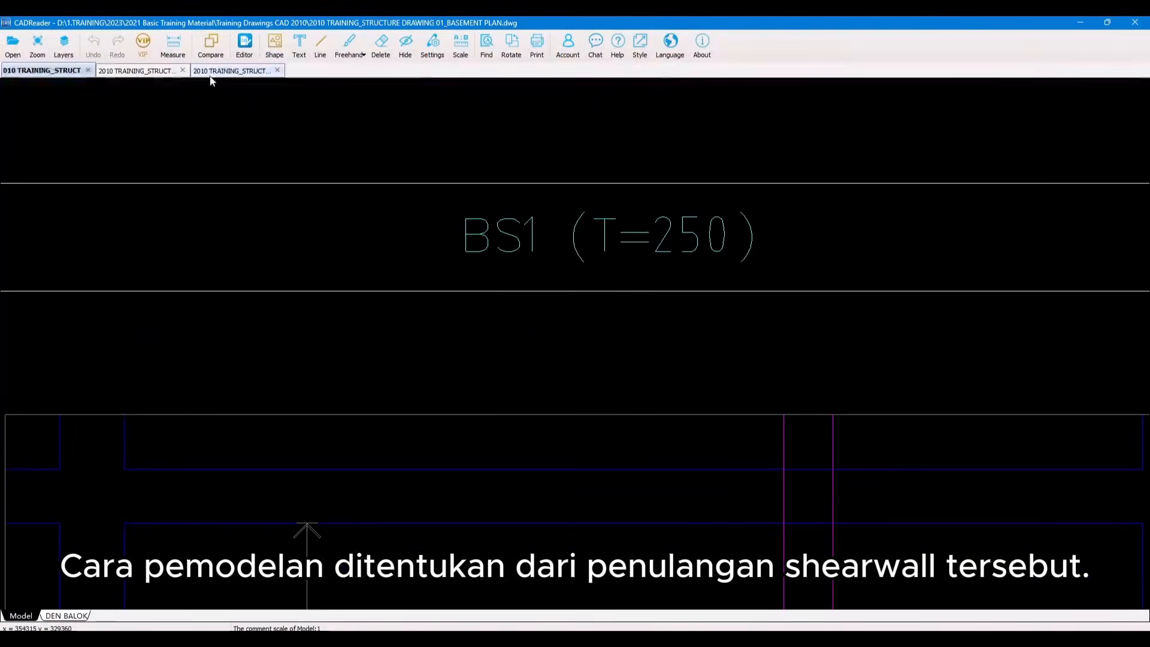
In the CADReader core wall detail drawing, examine the dimensions and reinforcement of wall end WC2
{"action": "left_click", "coordinate": [209, 71]}
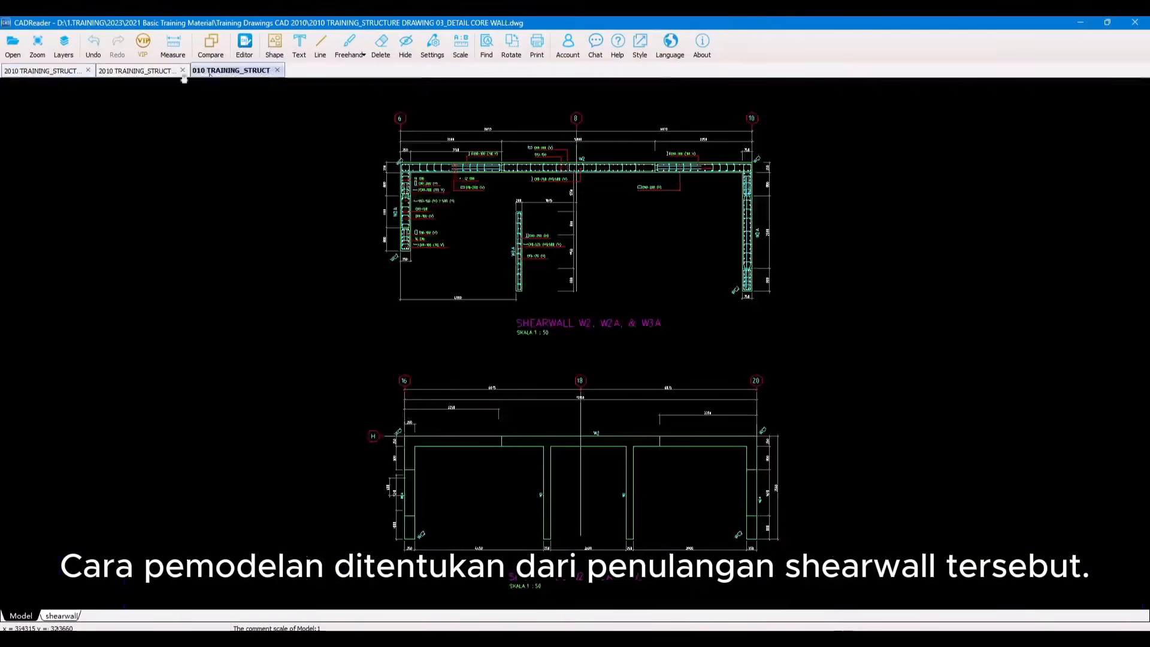
{"action": "scroll", "coordinate": [285, 385], "scroll_direction": "up", "scroll_amount": 5}
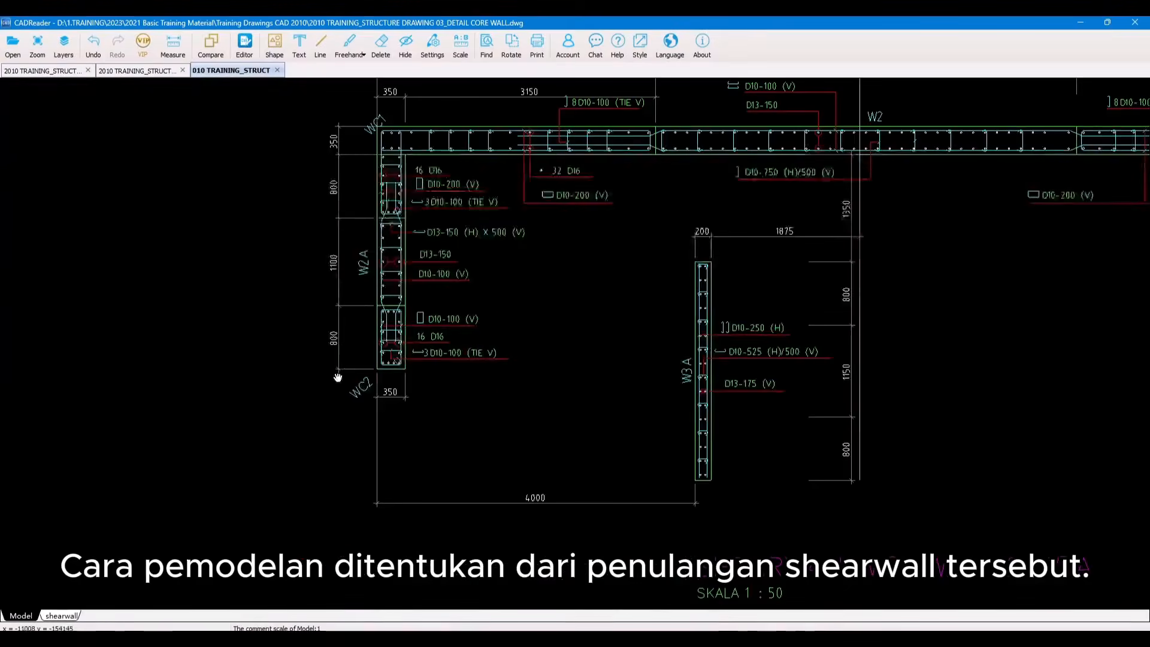
{"action": "mouse_move", "coordinate": [503, 334]}
{"action": "left_mouse_down"}
{"action": "mouse_move", "coordinate": [272, 398]}
{"action": "mouse_move", "coordinate": [195, 390]}
{"action": "mouse_move", "coordinate": [191, 373]}
{"action": "left_mouse_up"}
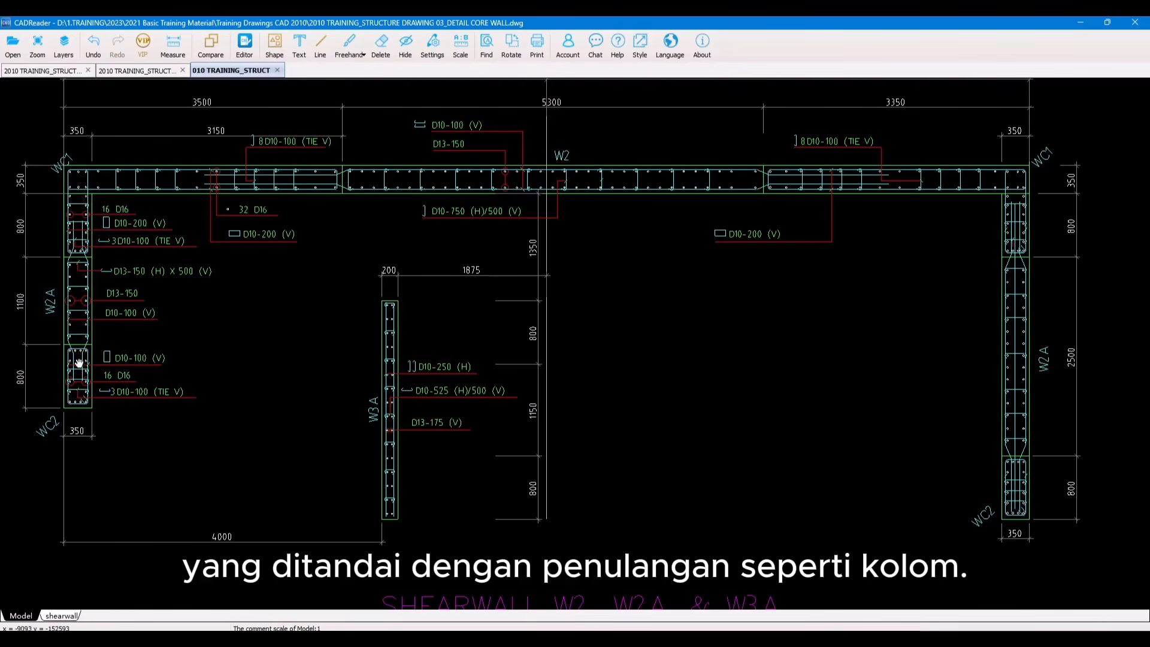
{"action": "mouse_move", "coordinate": [273, 399]}
{"action": "left_mouse_down"}
{"action": "mouse_move", "coordinate": [290, 411]}
{"action": "mouse_move", "coordinate": [497, 407]}
{"action": "mouse_move", "coordinate": [246, 439]}
{"action": "mouse_move", "coordinate": [262, 447]}
{"action": "mouse_move", "coordinate": [467, 404]}
{"action": "left_mouse_up"}
{"action": "scroll", "coordinate": [231, 416], "scroll_direction": "up", "scroll_amount": 4}
{"action": "left_click_drag", "start_coordinate": [273, 290], "coordinate": [343, 424]}
{"action": "scroll", "coordinate": [343, 424], "scroll_direction": "up", "scroll_amount": 1}
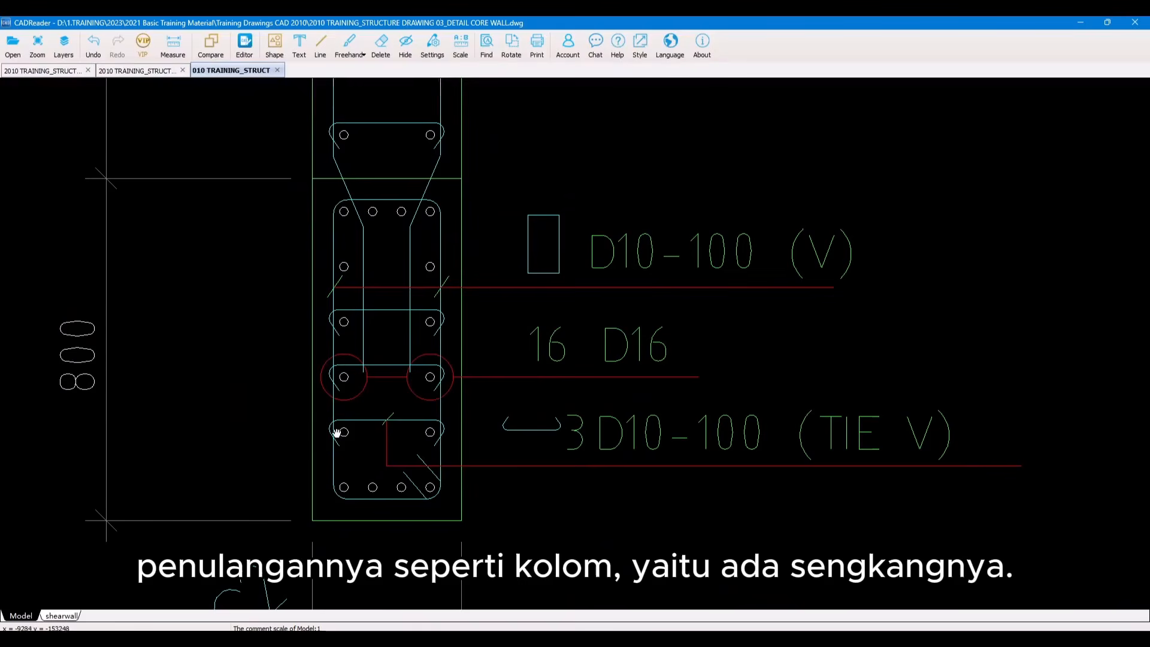
Examine the W2A reinforcement between the wall ends, and review the overall W2, W2A and W3A shearwall detail
{"action": "scroll", "coordinate": [437, 479], "scroll_direction": "down", "scroll_amount": 3}
{"action": "mouse_move", "coordinate": [457, 210]}
{"action": "left_mouse_down"}
{"action": "mouse_move", "coordinate": [385, 457]}
{"action": "mouse_move", "coordinate": [329, 379]}
{"action": "left_mouse_up"}
{"action": "scroll", "coordinate": [292, 430], "scroll_direction": "up", "scroll_amount": 1}
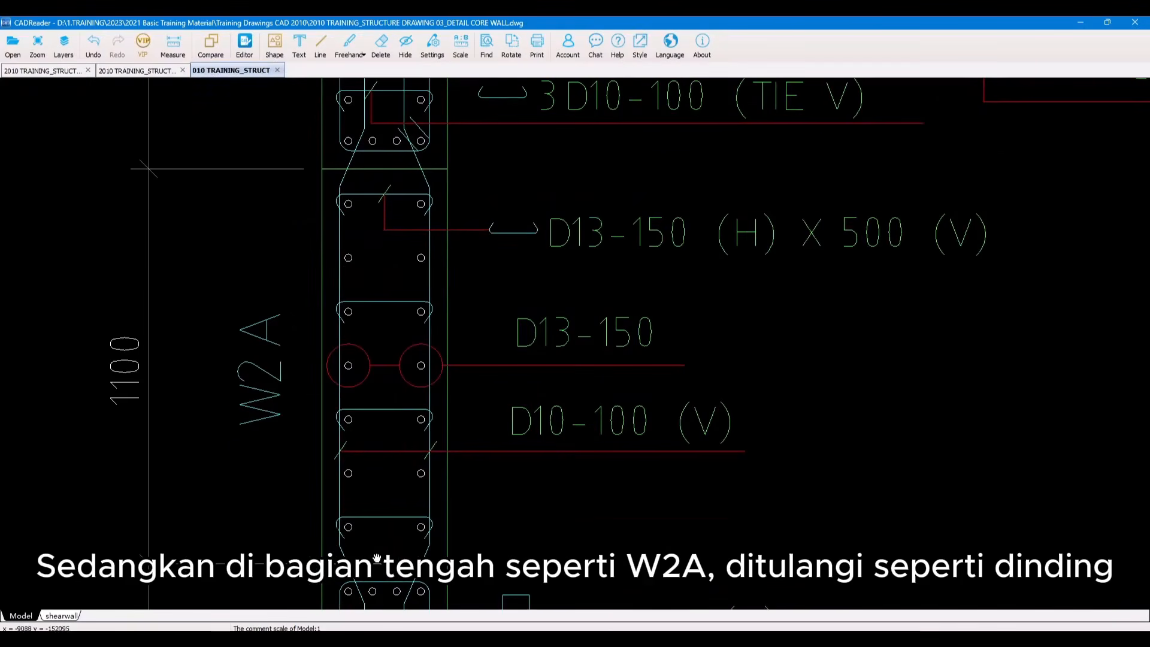
{"action": "scroll", "coordinate": [377, 272], "scroll_direction": "down", "scroll_amount": 2}
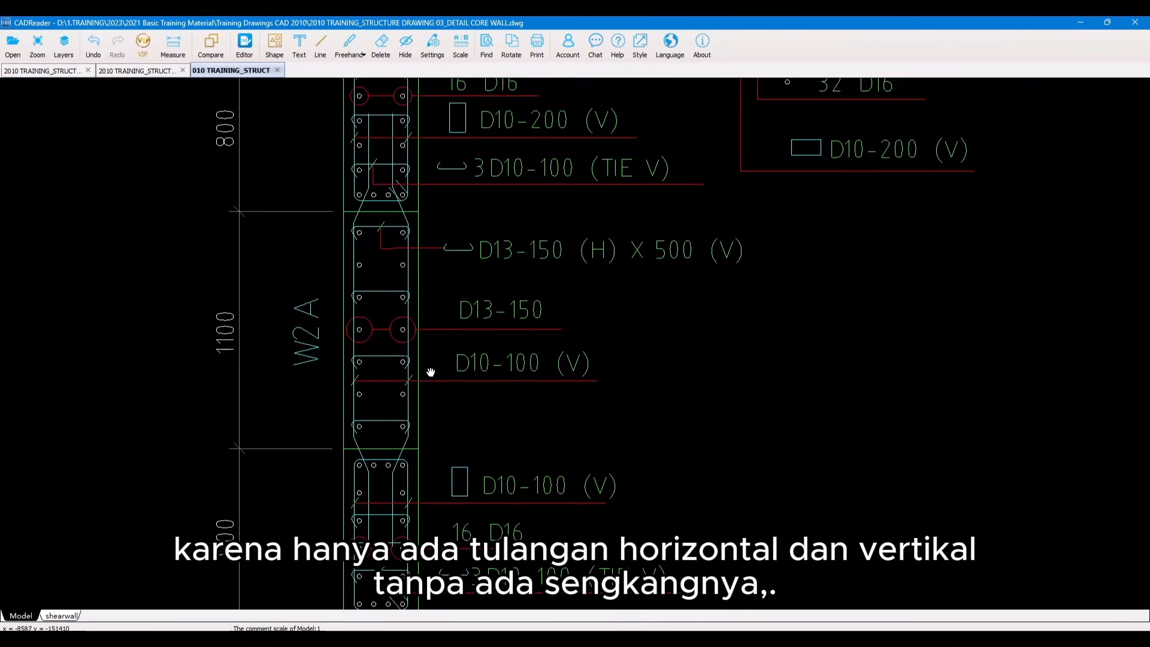
{"action": "scroll", "coordinate": [431, 372], "scroll_direction": "down", "scroll_amount": 2}
{"action": "scroll", "coordinate": [490, 333], "scroll_direction": "down", "scroll_amount": 2}
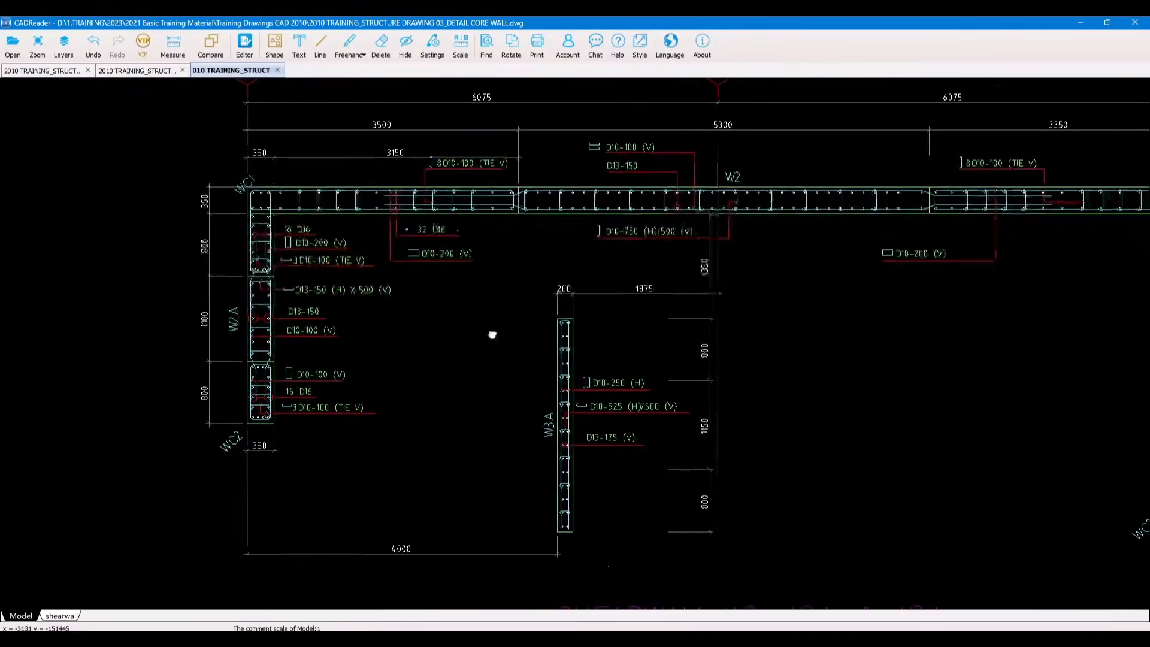
{"action": "scroll", "coordinate": [485, 328], "scroll_direction": "up", "scroll_amount": 1}
{"action": "mouse_move", "coordinate": [485, 328]}
{"action": "left_mouse_down"}
{"action": "mouse_move", "coordinate": [369, 293]}
{"action": "mouse_move", "coordinate": [362, 308]}
{"action": "left_mouse_up"}
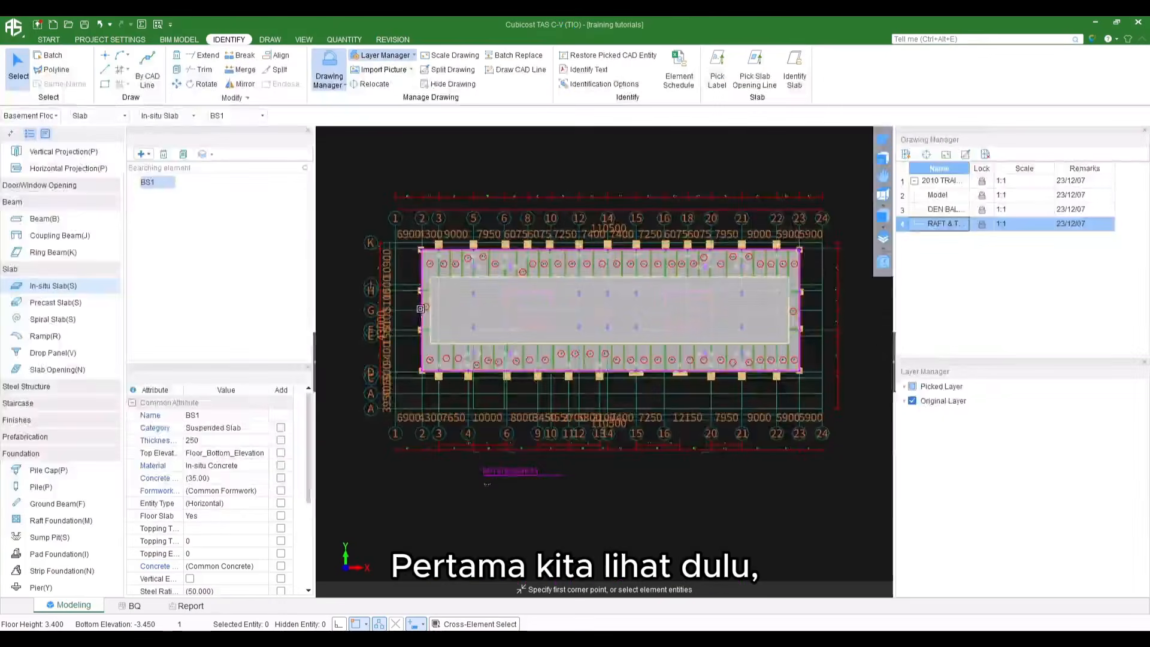
Back in Cubicost TAS, compare the two shearwall cores about grid 14, and show the column elements at the core between grids 6 and 10
{"action": "scroll", "coordinate": [552, 308], "scroll_direction": "up", "scroll_amount": 5}
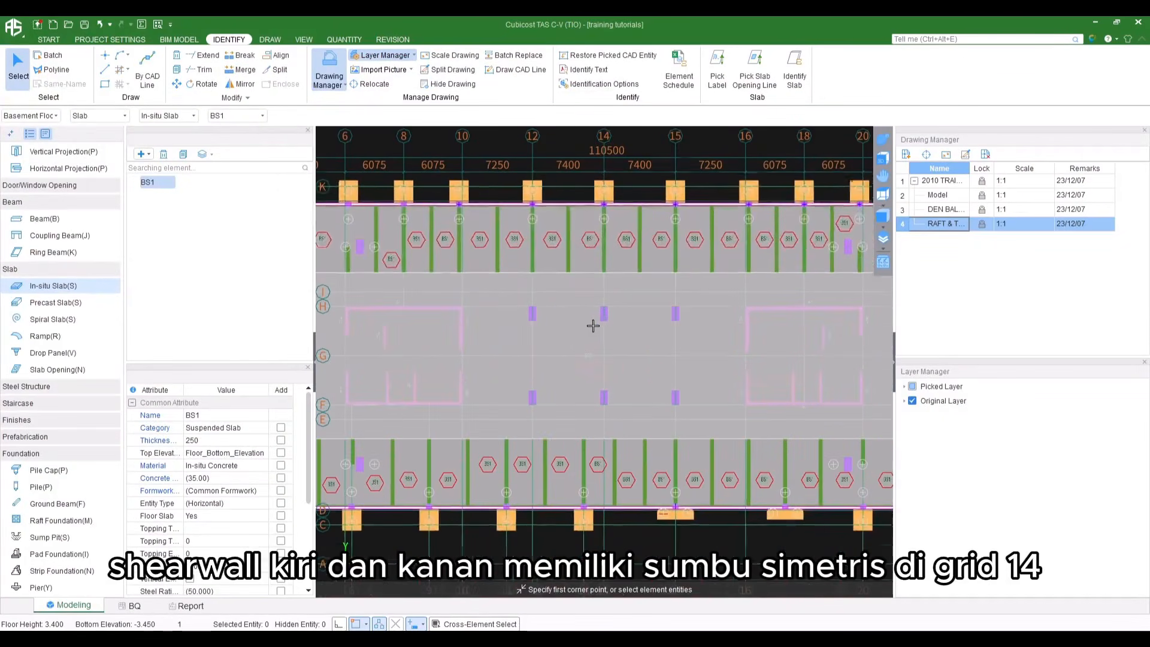
{"action": "scroll", "coordinate": [594, 323], "scroll_direction": "up", "scroll_amount": 2}
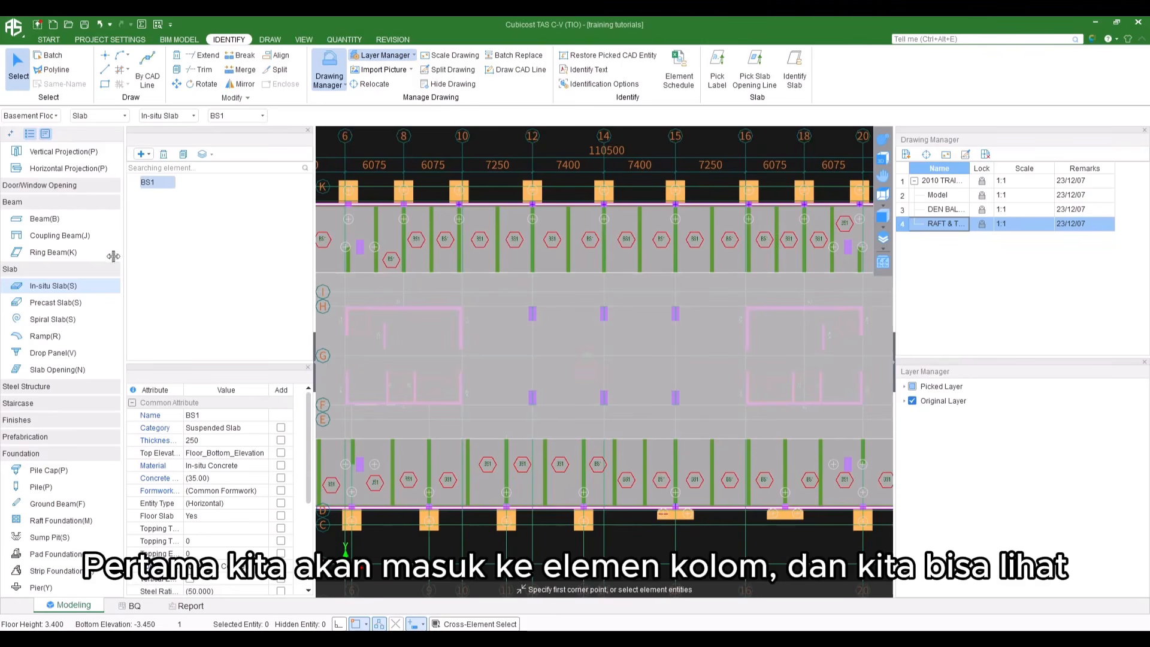
{"action": "scroll", "coordinate": [45, 254], "scroll_direction": "up", "scroll_amount": 4}
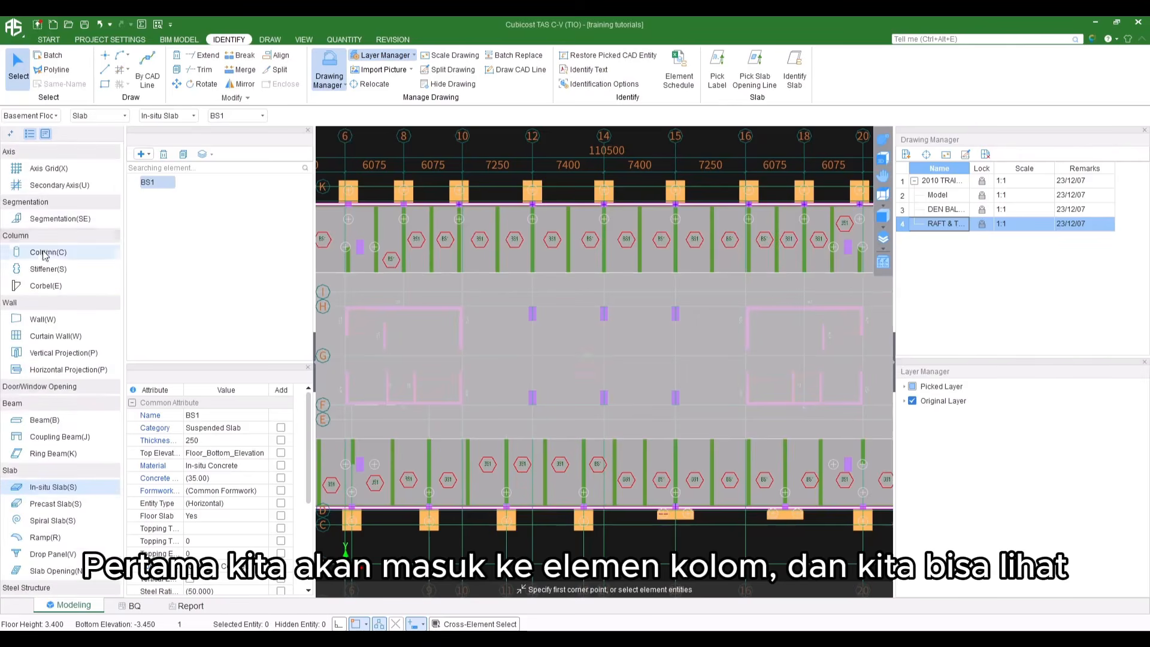
{"action": "left_click", "coordinate": [45, 255]}
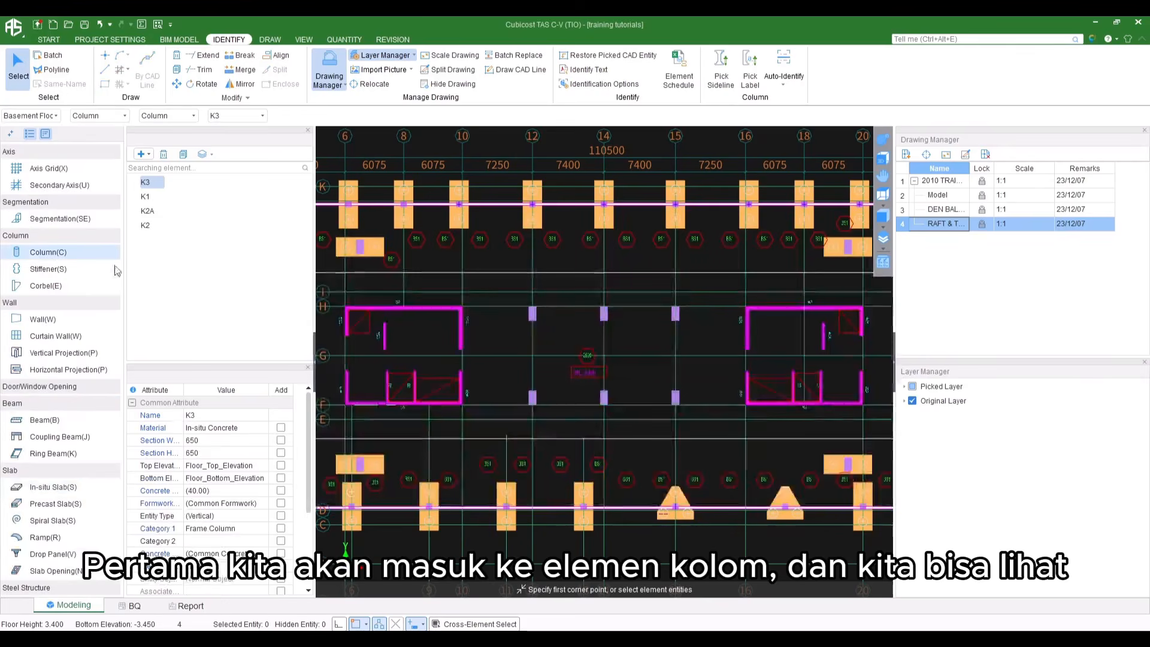
{"action": "scroll", "coordinate": [503, 339], "scroll_direction": "up", "scroll_amount": 5}
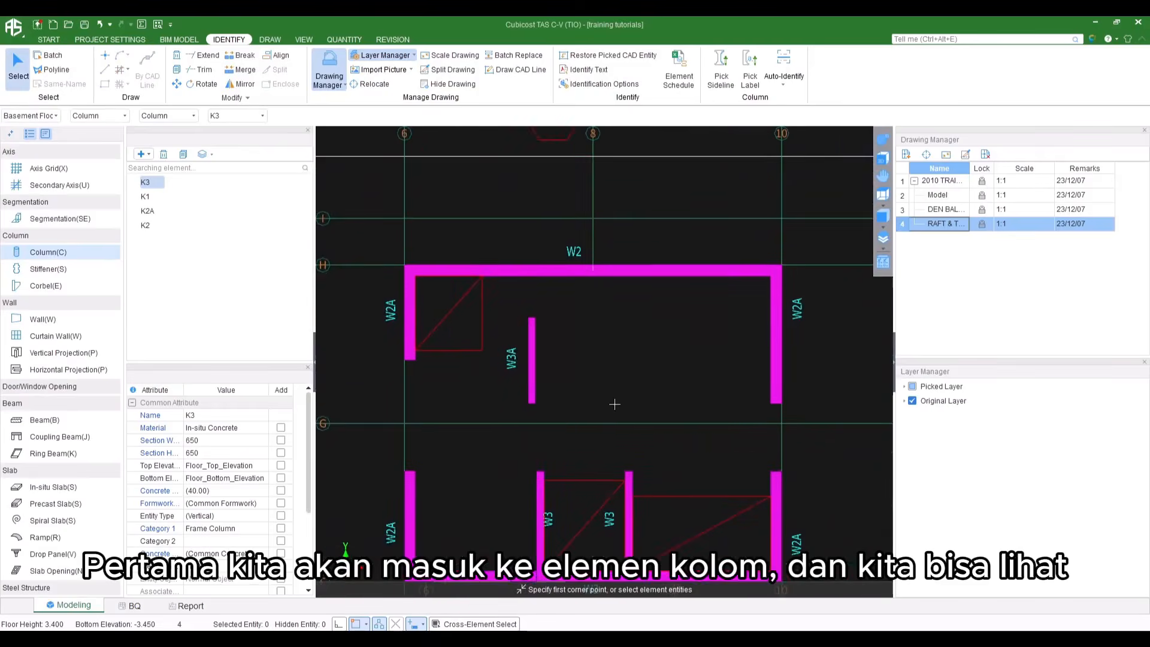
{"action": "middle_click_drag", "start_coordinate": [614, 404], "coordinate": [621, 335]}
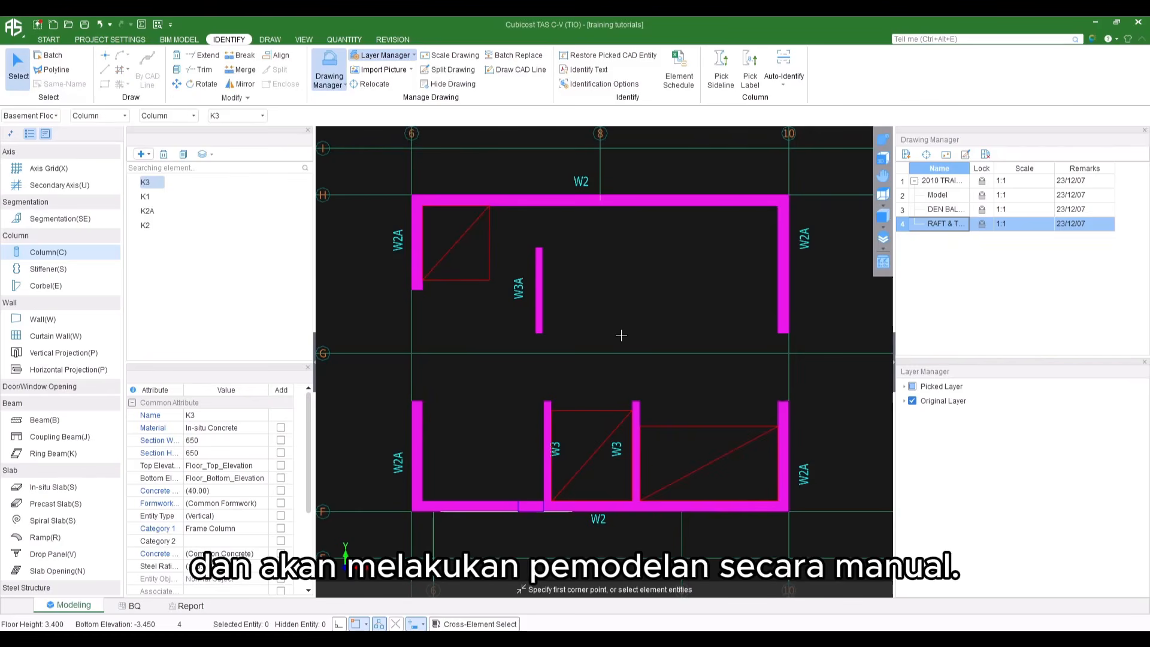
Add a rectangular column element to the basement floor and name it WC2
{"action": "left_click", "coordinate": [141, 154]}
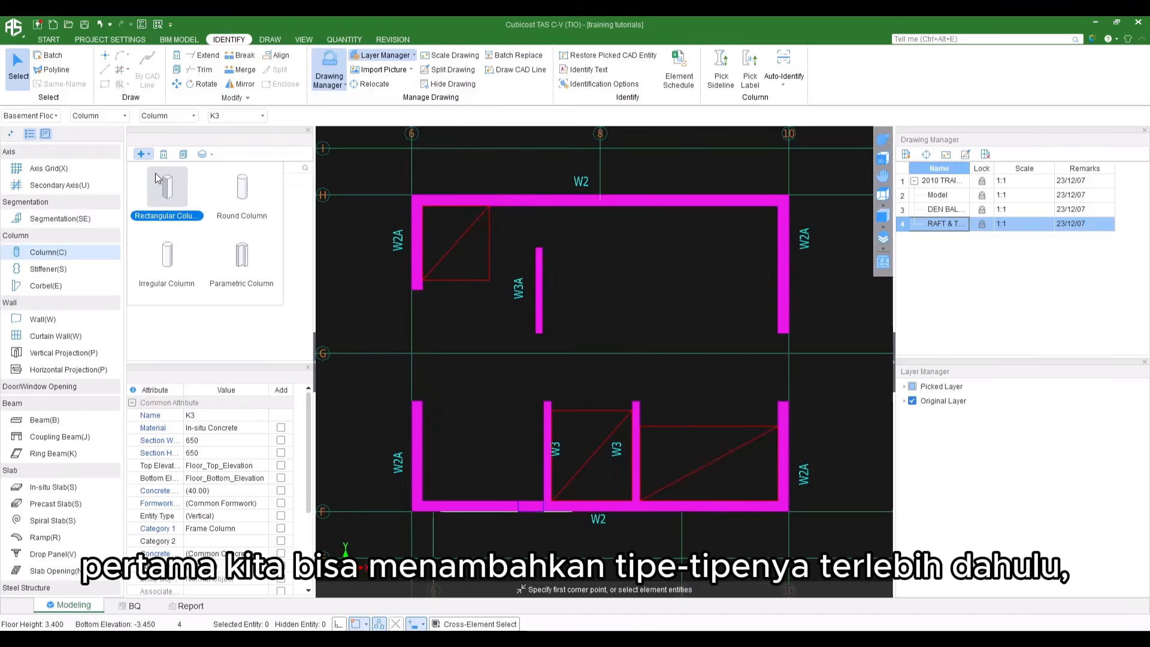
{"action": "left_click", "coordinate": [161, 178]}
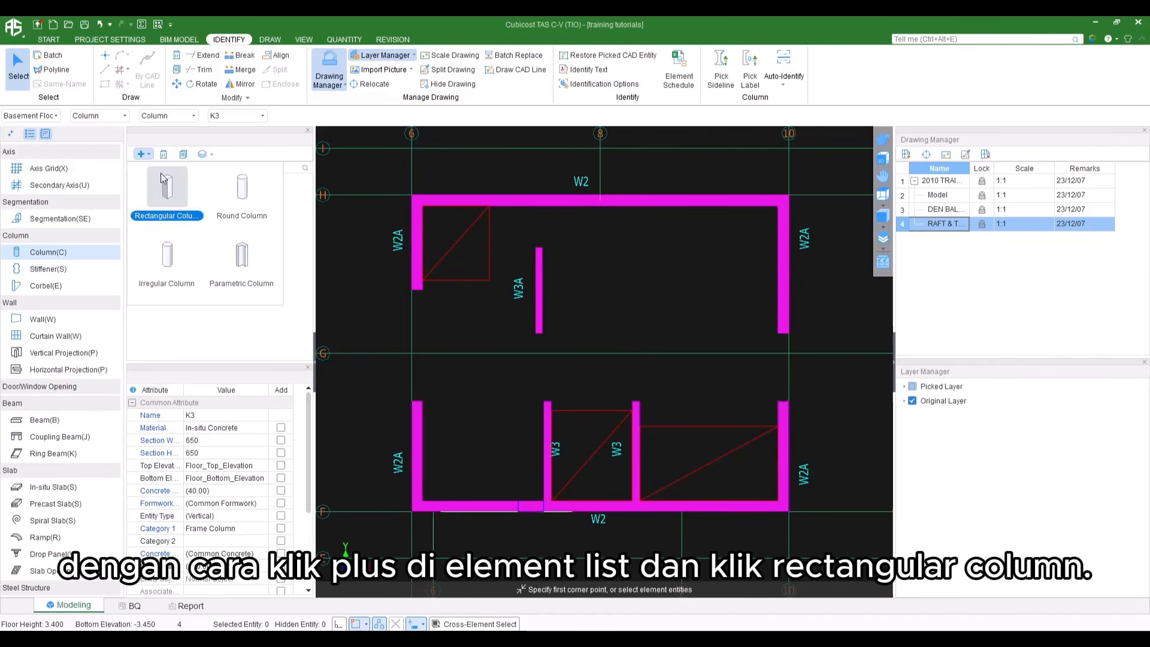
{"action": "double_click", "coordinate": [173, 189]}
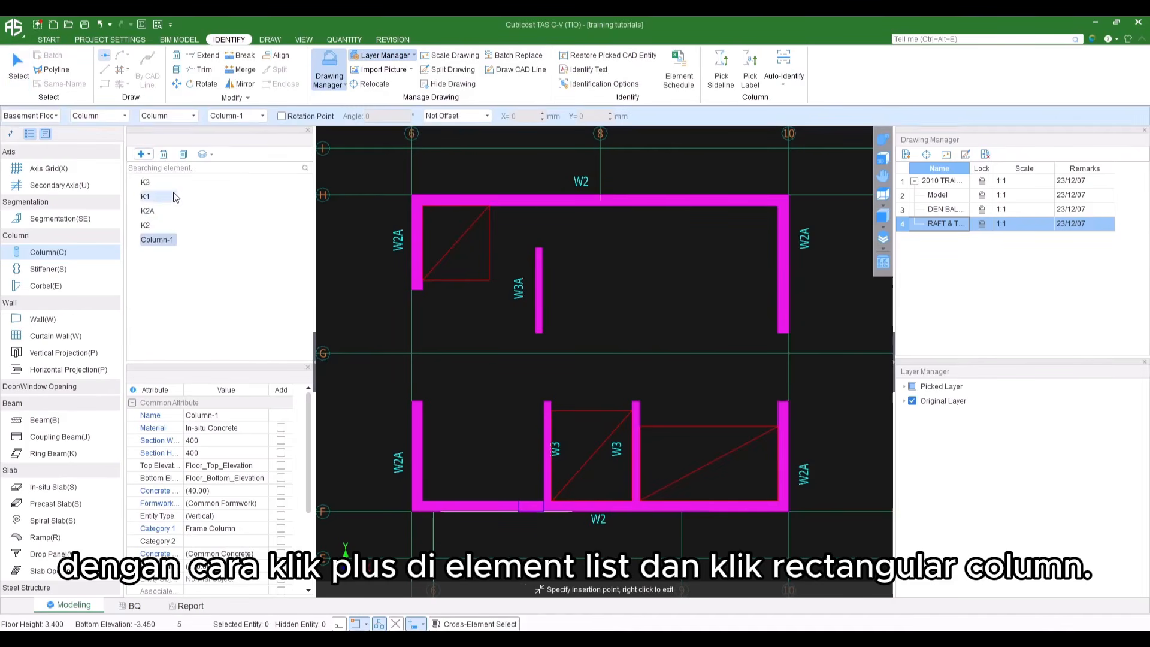
{"action": "left_click", "coordinate": [207, 419]}
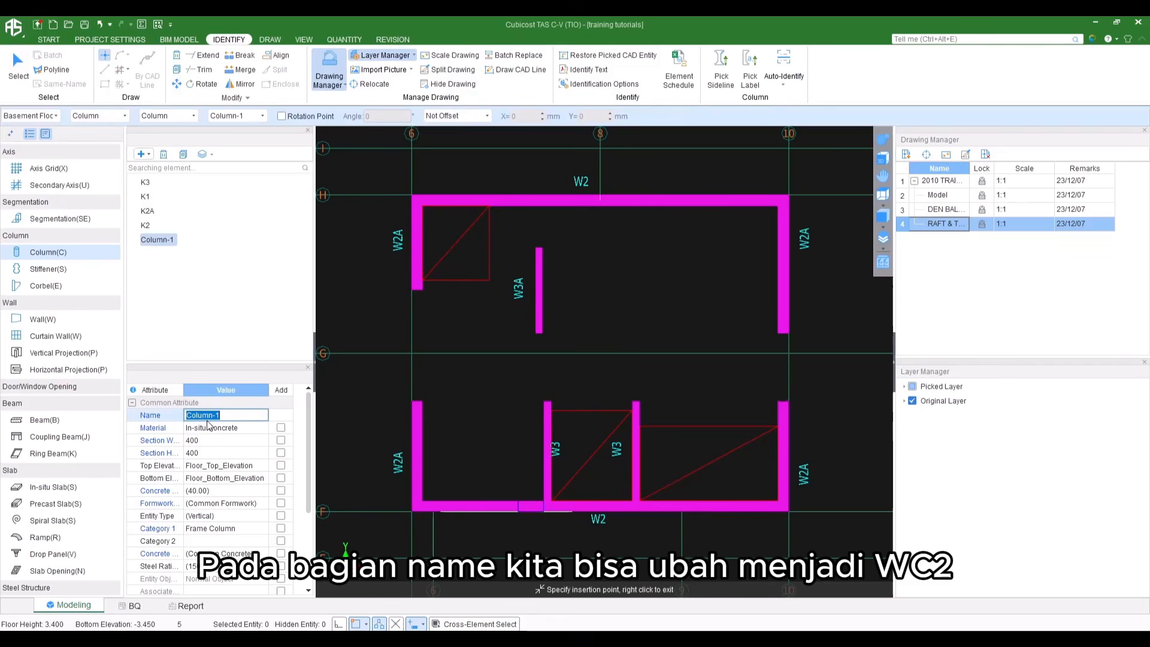
{"action": "type", "text": "WC2"}
{"action": "key", "text": "Return"}
Set the WC2 column's section width to 350 and its section height to 800
{"action": "left_click", "coordinate": [199, 441]}
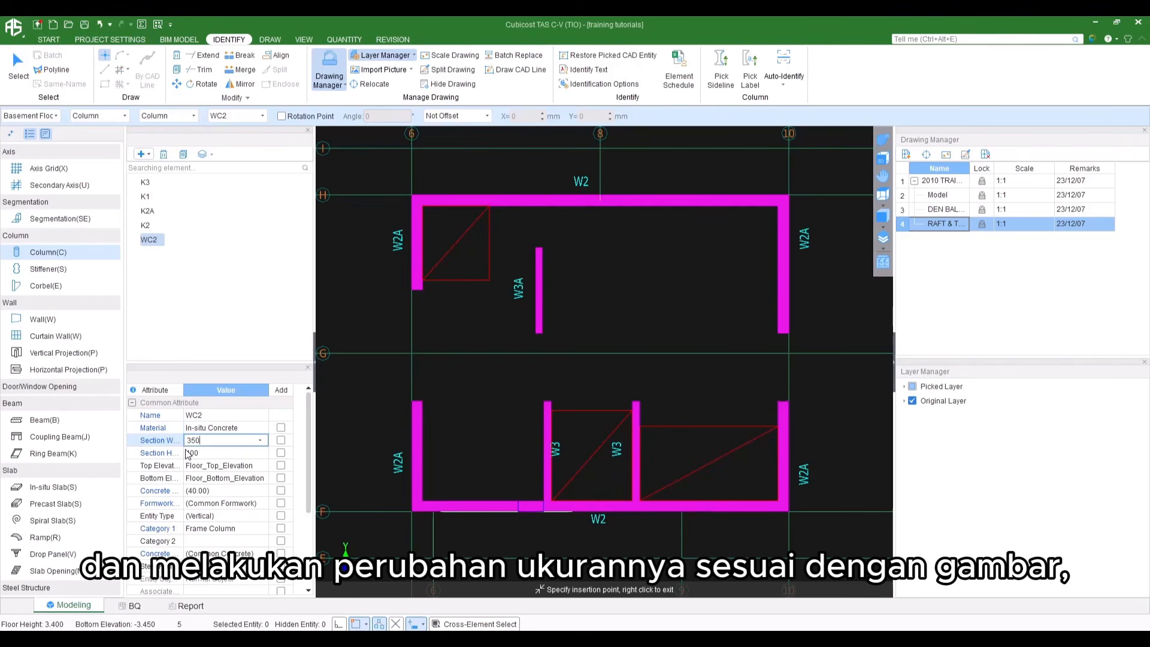
{"action": "type", "text": "350"}
{"action": "key", "text": "Return"}
{"action": "key", "text": "Return"}
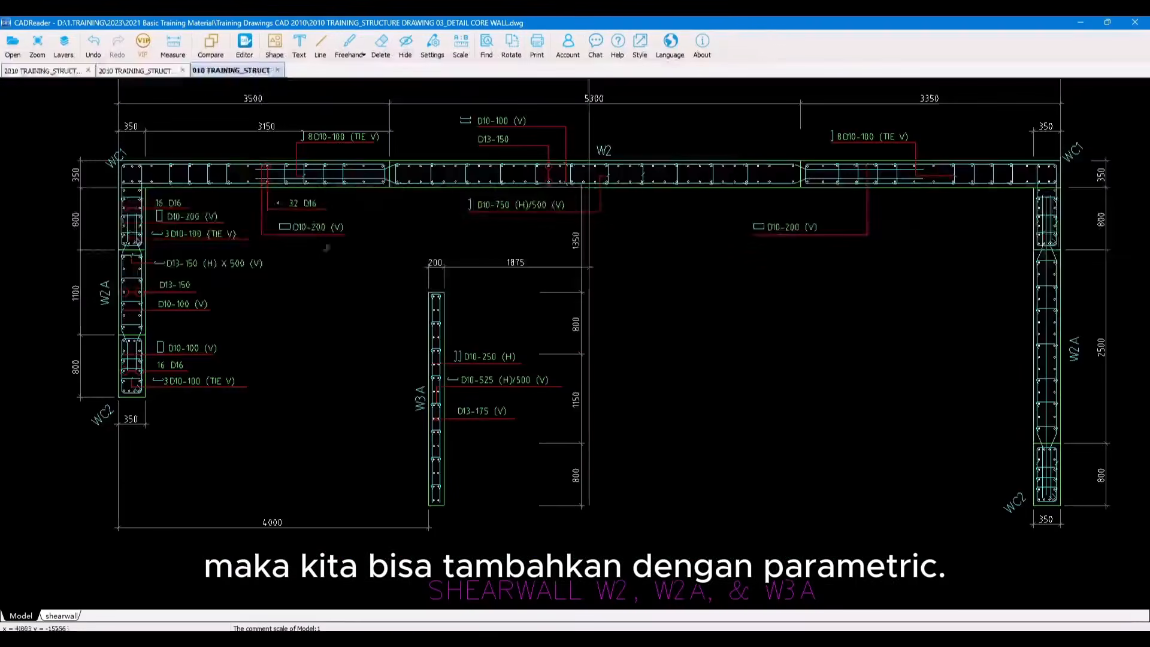
Check the WC1 corner dimensions in the CADReader core wall detail, and in Cubicost TAS start a parametric column with the L-shaped section L-d
{"action": "scroll", "coordinate": [513, 403], "scroll_direction": "up", "scroll_amount": 5}
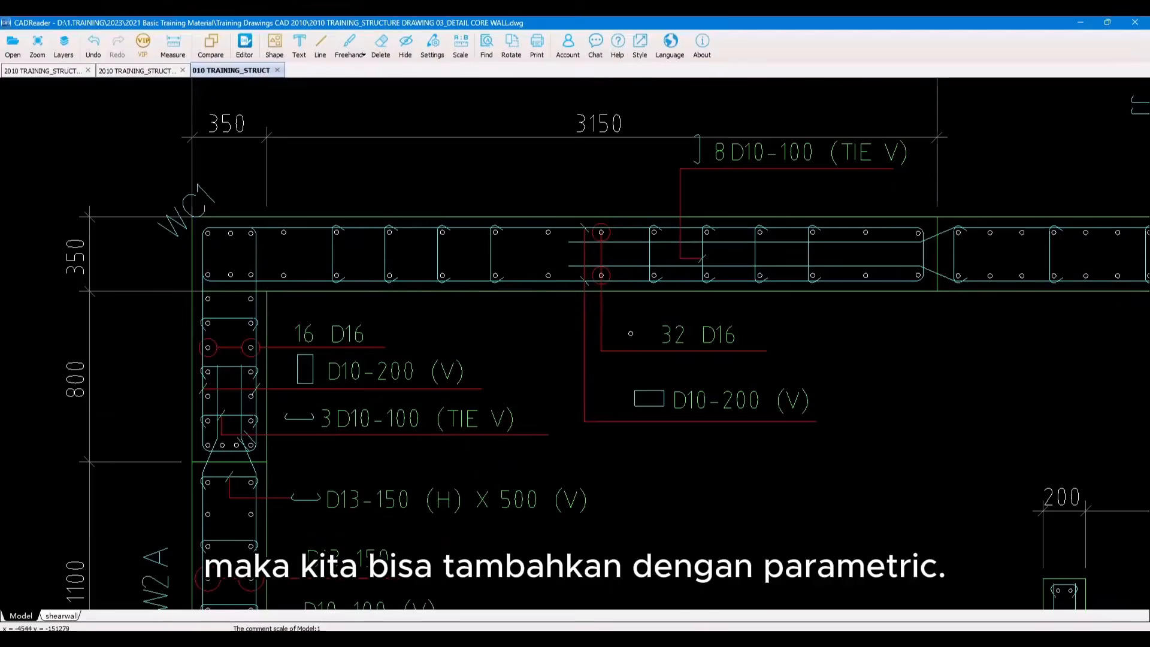
{"action": "left_click", "coordinate": [678, 638]}
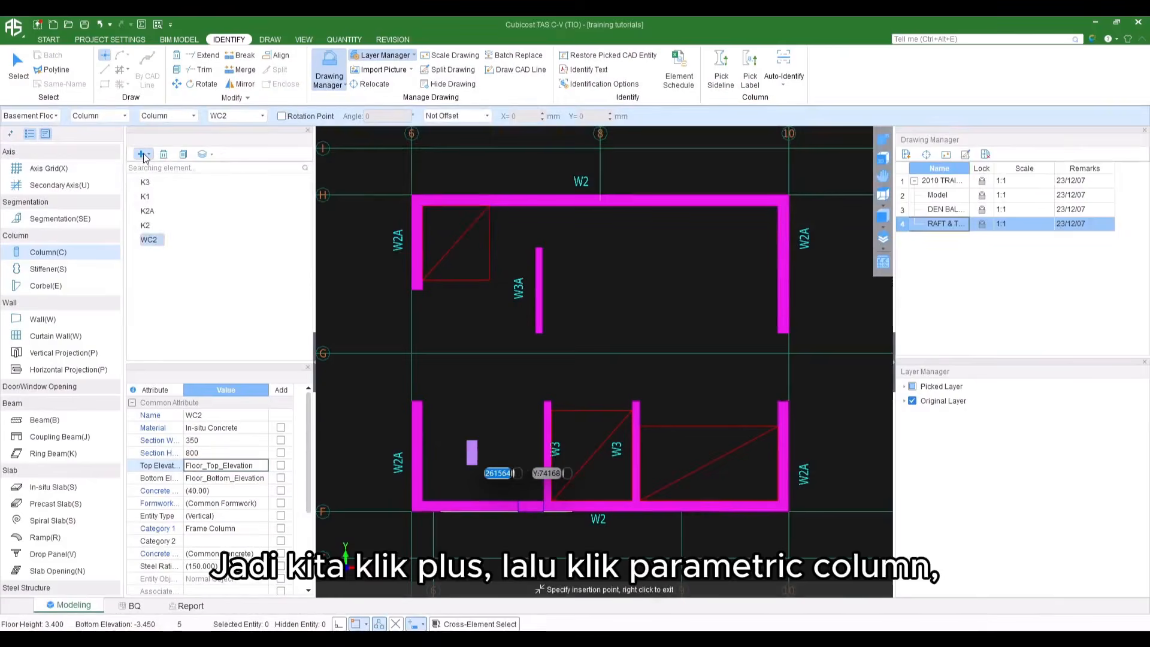
{"action": "left_click", "coordinate": [142, 154]}
{"action": "left_click", "coordinate": [241, 258]}
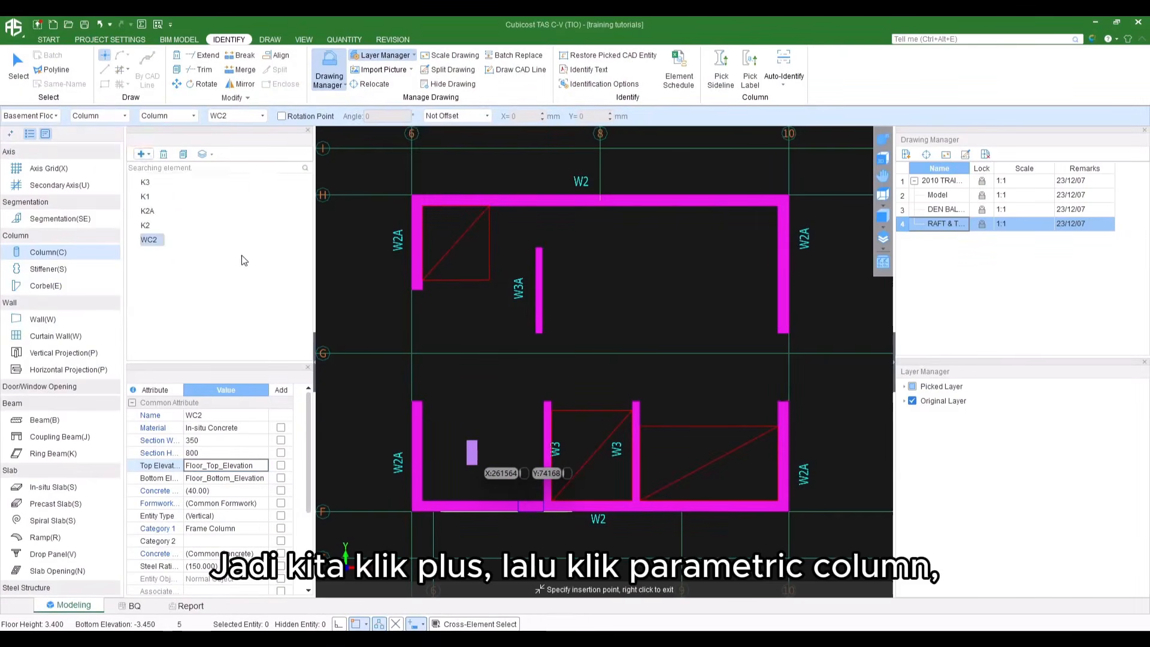
{"action": "left_click", "coordinate": [394, 324]}
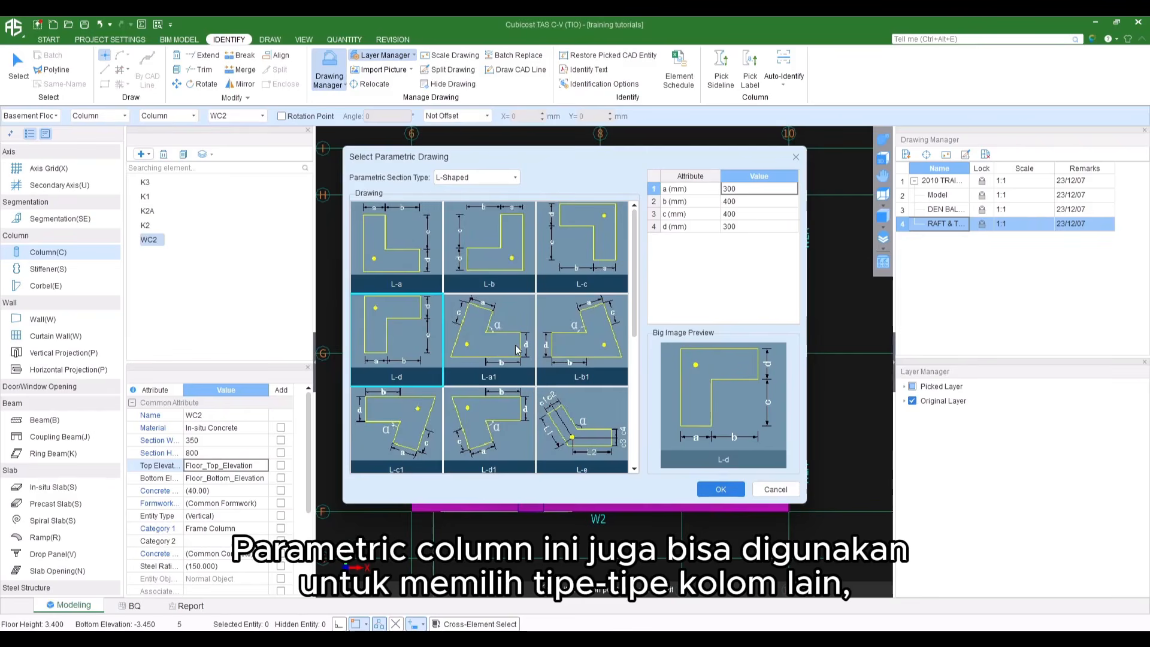
{"action": "left_click", "coordinate": [469, 179]}
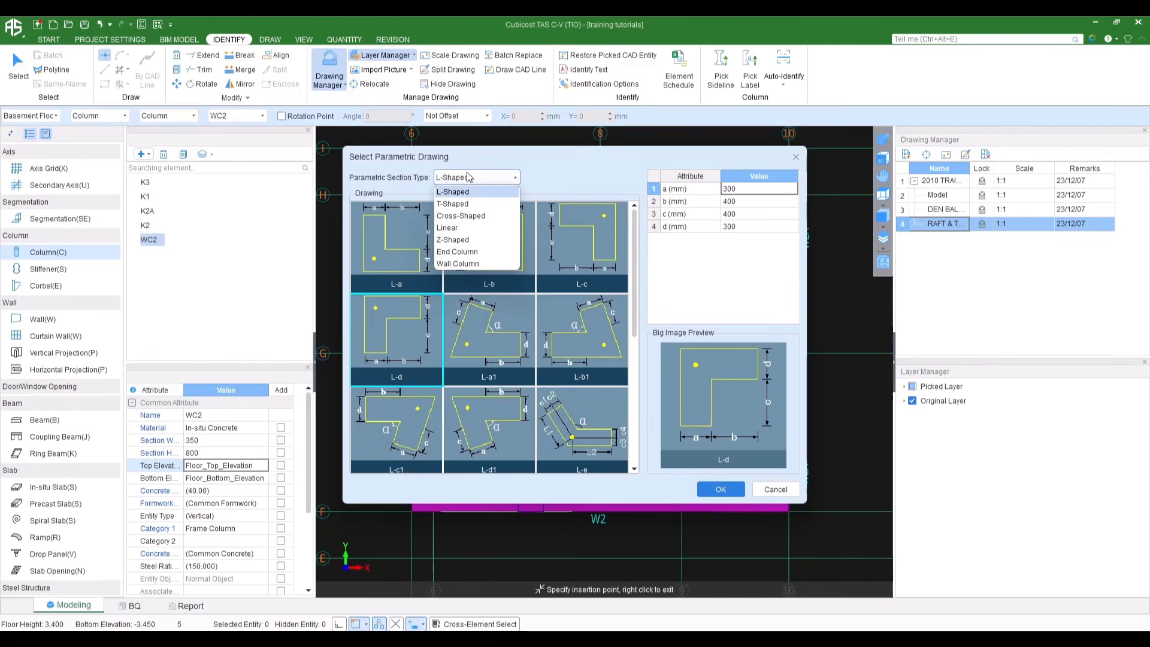
{"action": "left_click", "coordinate": [468, 179]}
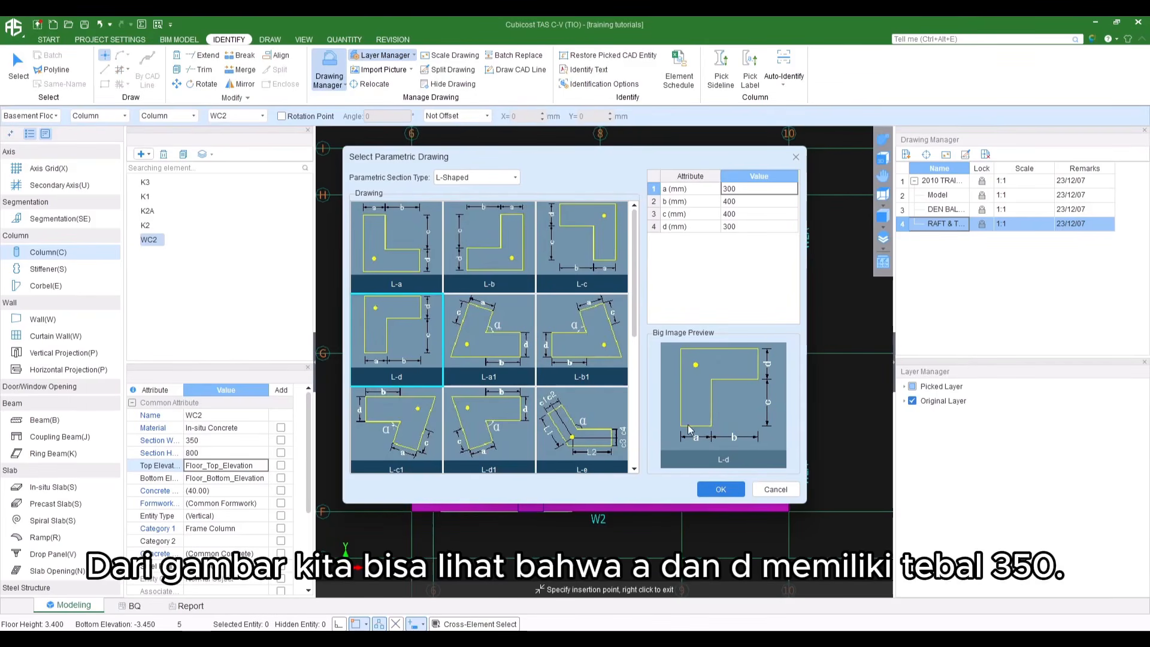
Set the thickness dimensions a and d of the L-d section to 350 mm
{"action": "double_click", "coordinate": [736, 191]}
{"action": "type", "text": "350"}
{"action": "key", "text": "Return"}
{"action": "key", "text": "Return"}
{"action": "key", "text": "Return"}
{"action": "type", "text": "350"}
{"action": "key", "text": "Return"}
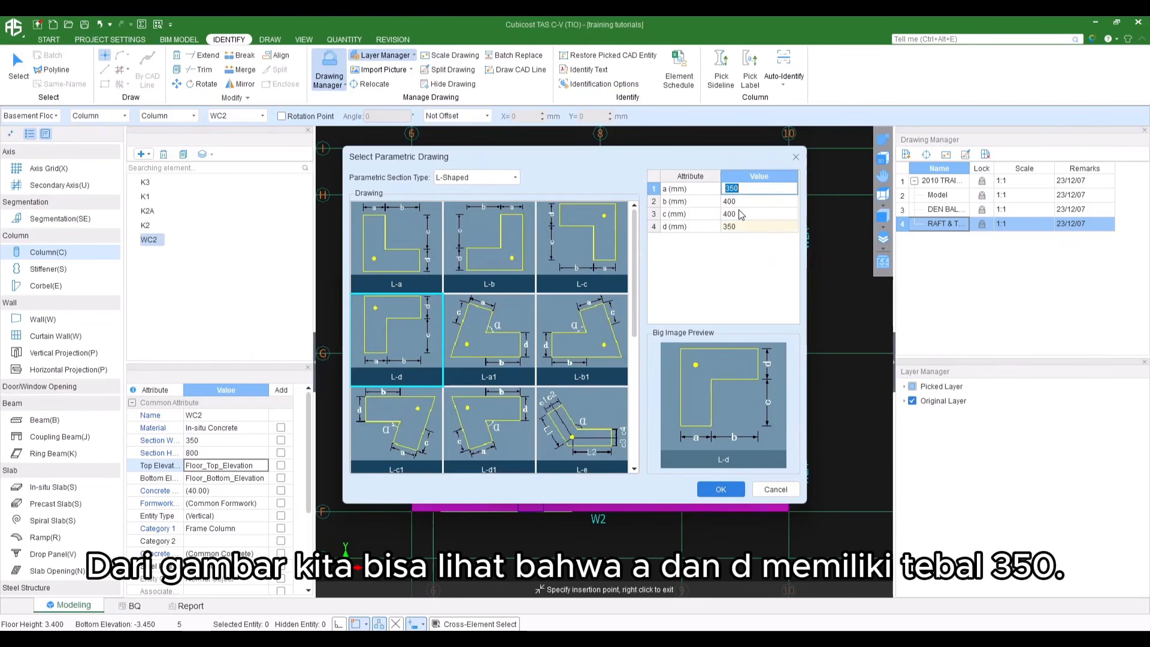
Set the L-d leg lengths to 3150 mm for b and 800 mm for c, and compare them with the WC1 detail in CADReader
{"action": "key", "text": "Return"}
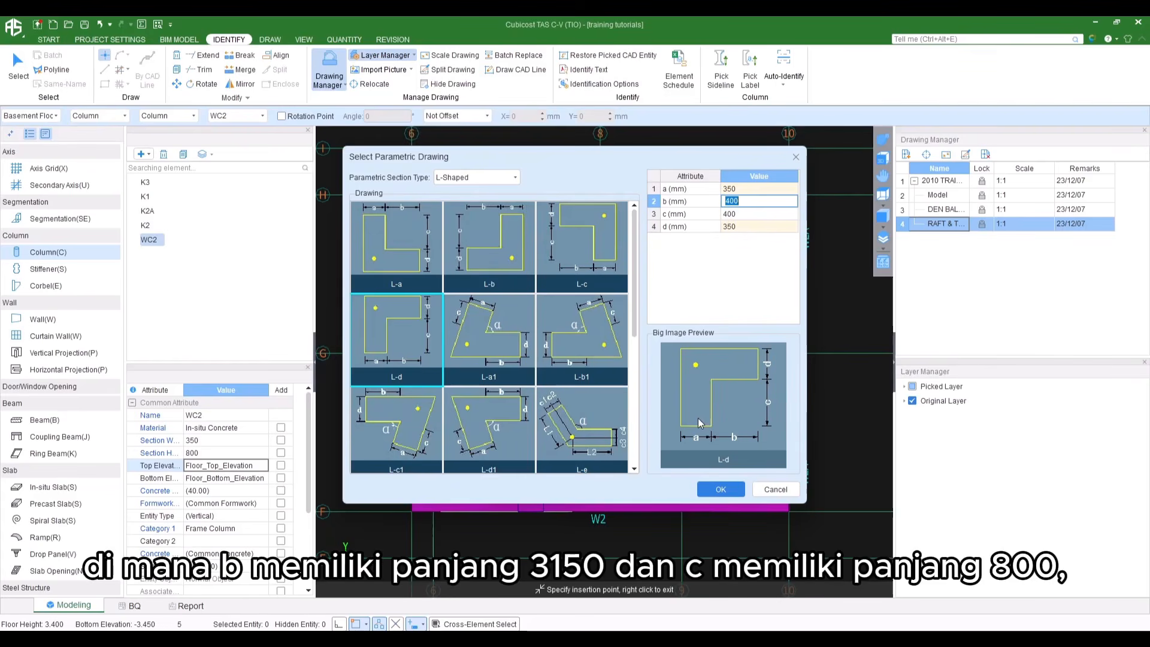
{"action": "type", "text": "3150"}
{"action": "key", "text": "Return"}
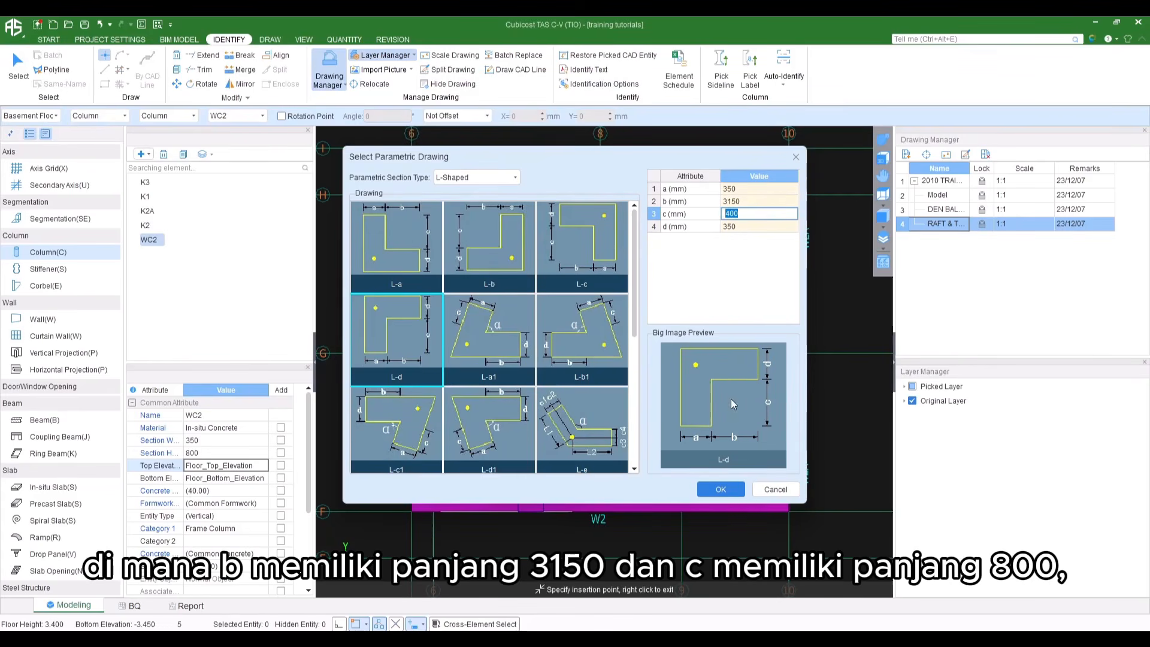
{"action": "type", "text": "800"}
{"action": "key", "text": "Return"}
{"action": "left_click", "coordinate": [696, 638]}
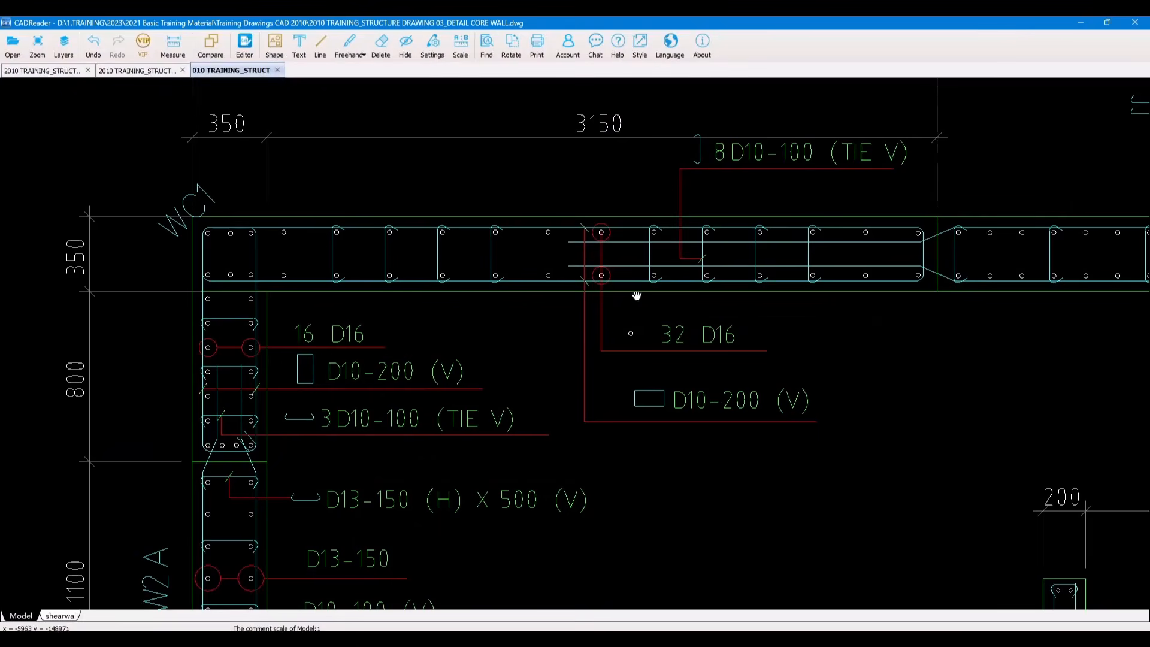
{"action": "left_click", "coordinate": [1080, 23]}
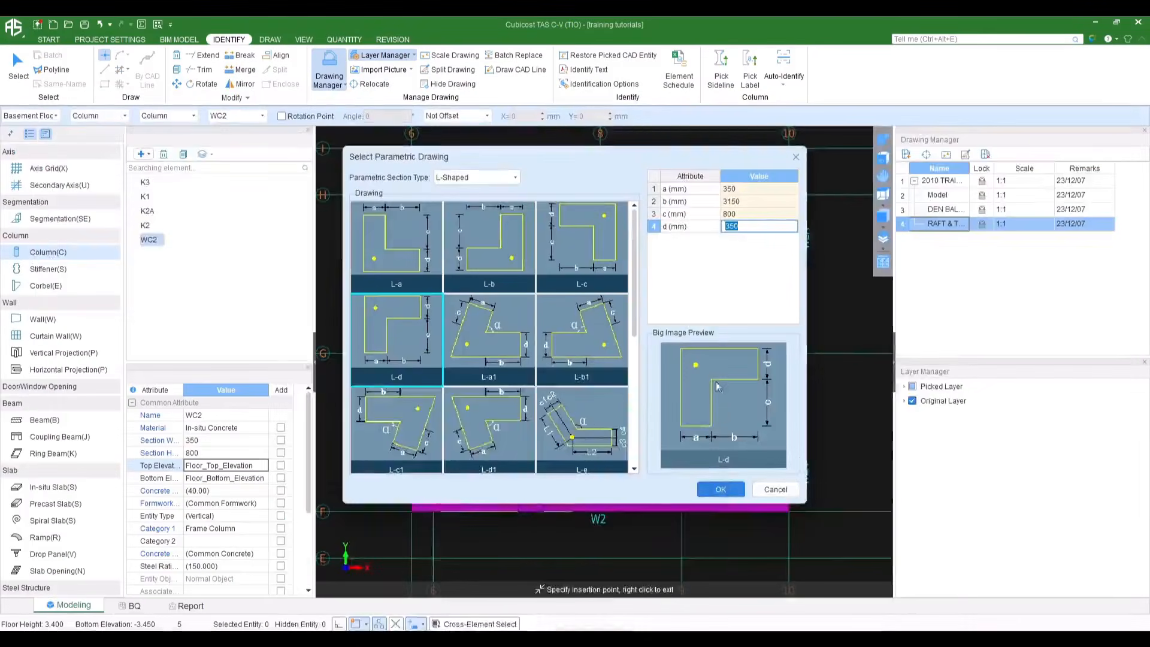
Accept the L-d parametric section and name the new column element WC1
{"action": "left_click", "coordinate": [720, 489]}
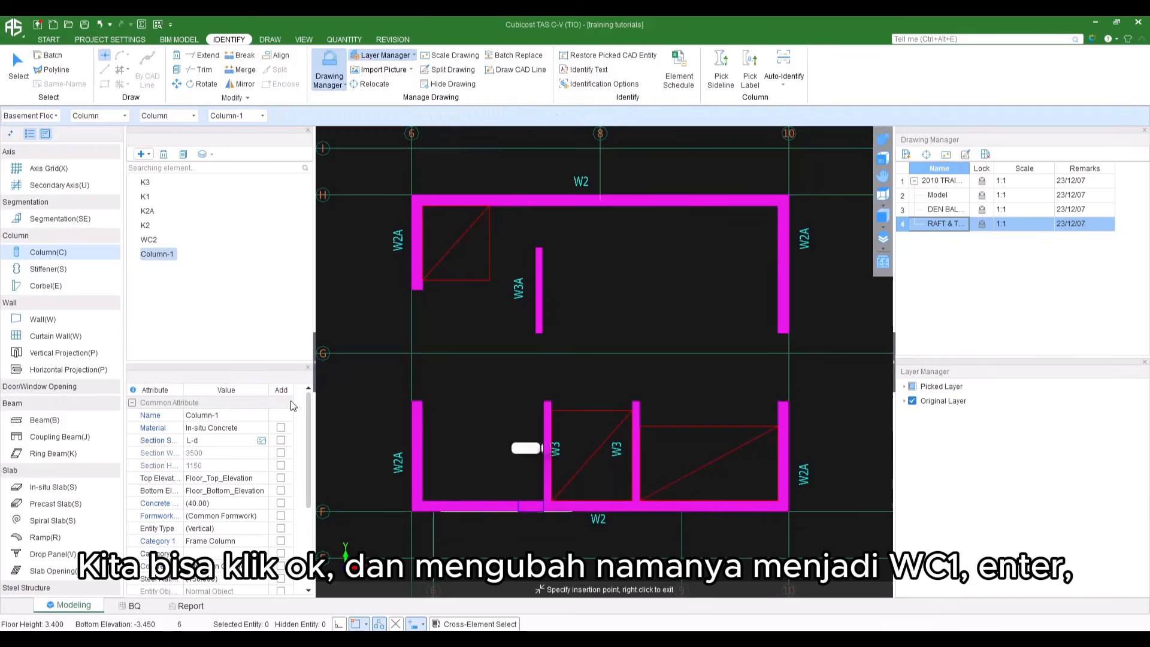
{"action": "left_click", "coordinate": [220, 416]}
{"action": "type", "text": "WC1"}
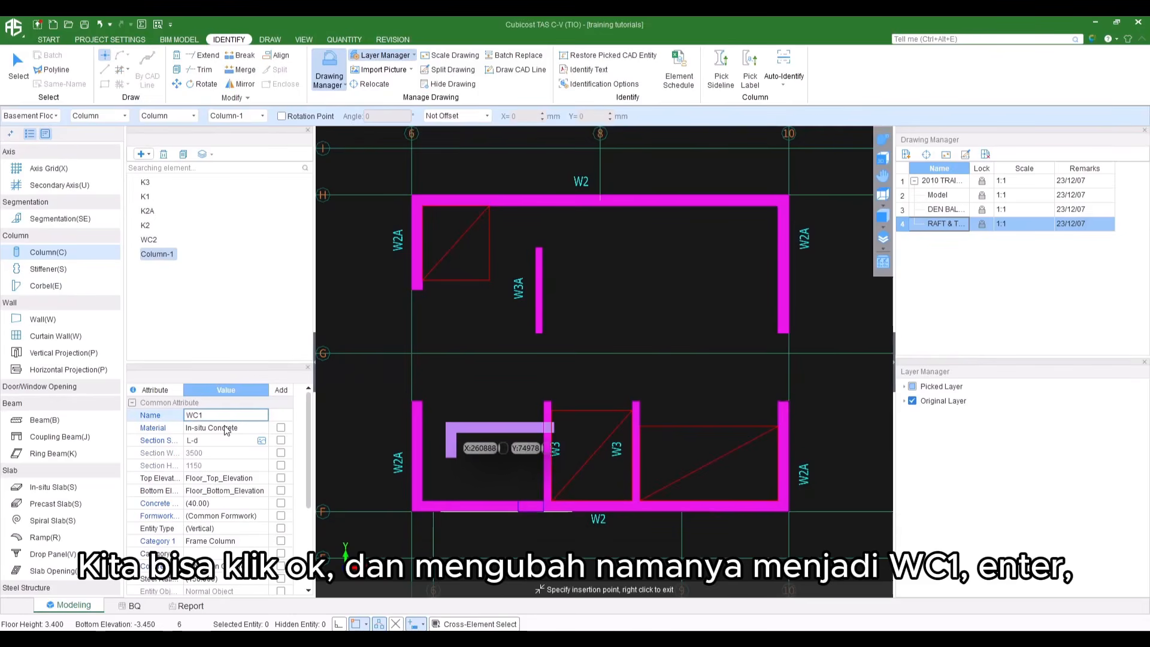
{"action": "key", "text": "Return"}
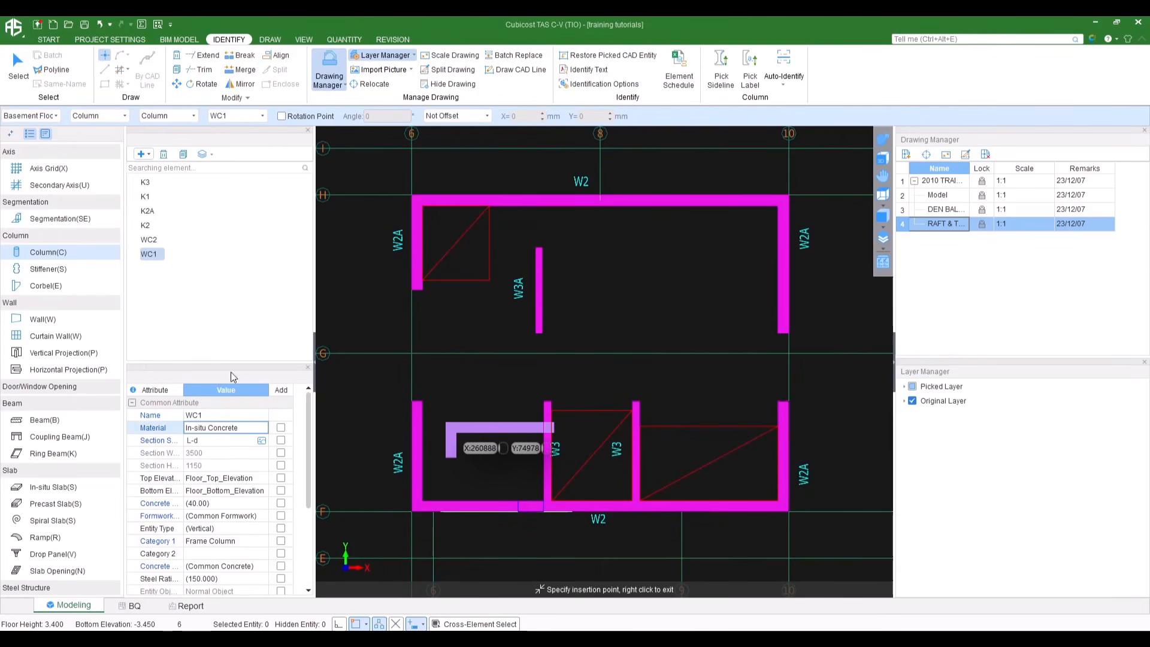
Choose WC2 for point placement, and check where the WC2 ends sit in the CADReader shearwall W2, W2A and W3A detail
{"action": "left_click", "coordinate": [150, 240]}
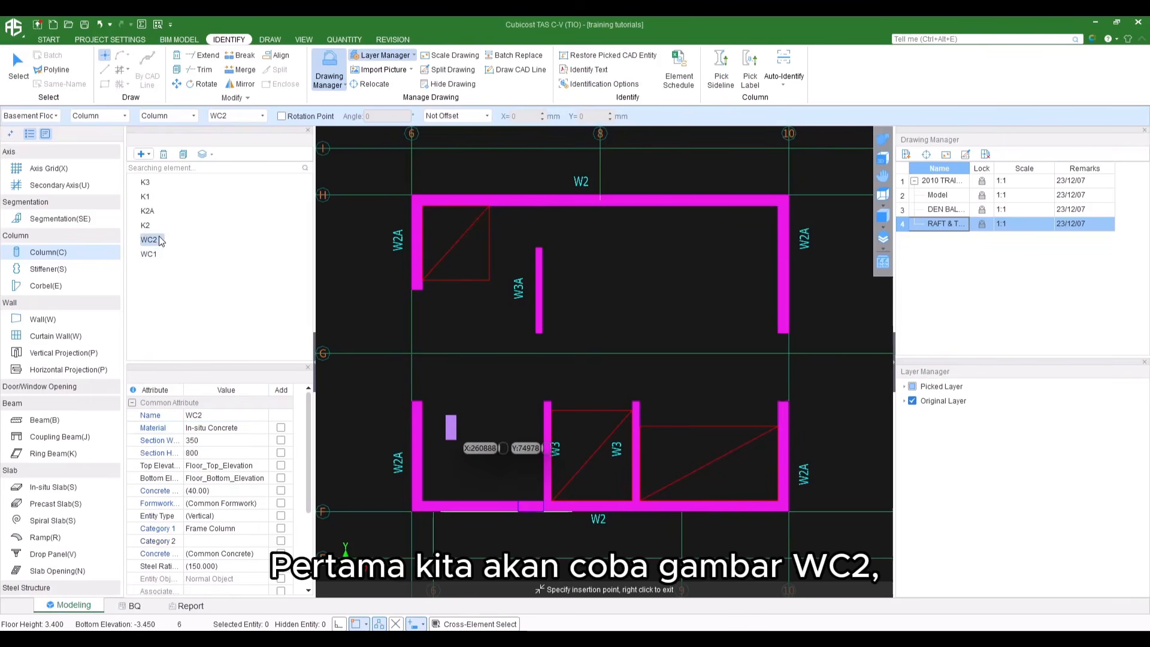
{"action": "left_click", "coordinate": [105, 57]}
{"action": "scroll", "coordinate": [404, 295], "scroll_direction": "up", "scroll_amount": 5}
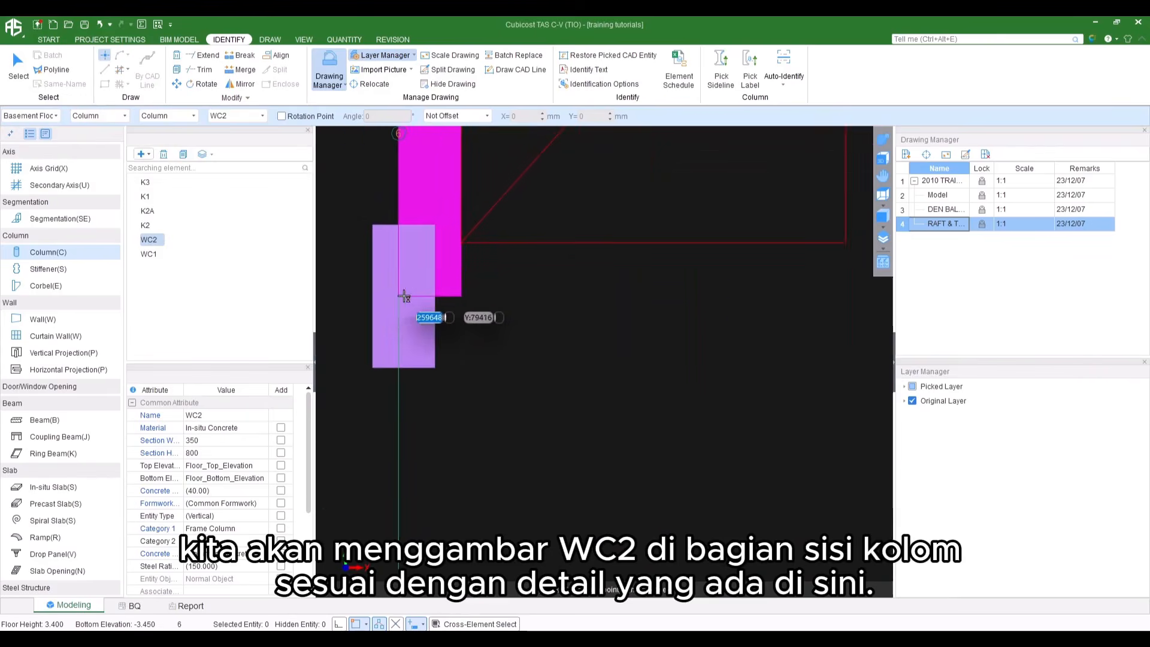
{"action": "middle_click_drag", "start_coordinate": [404, 296], "coordinate": [479, 345]}
{"action": "scroll", "coordinate": [479, 326], "scroll_direction": "down", "scroll_amount": 2}
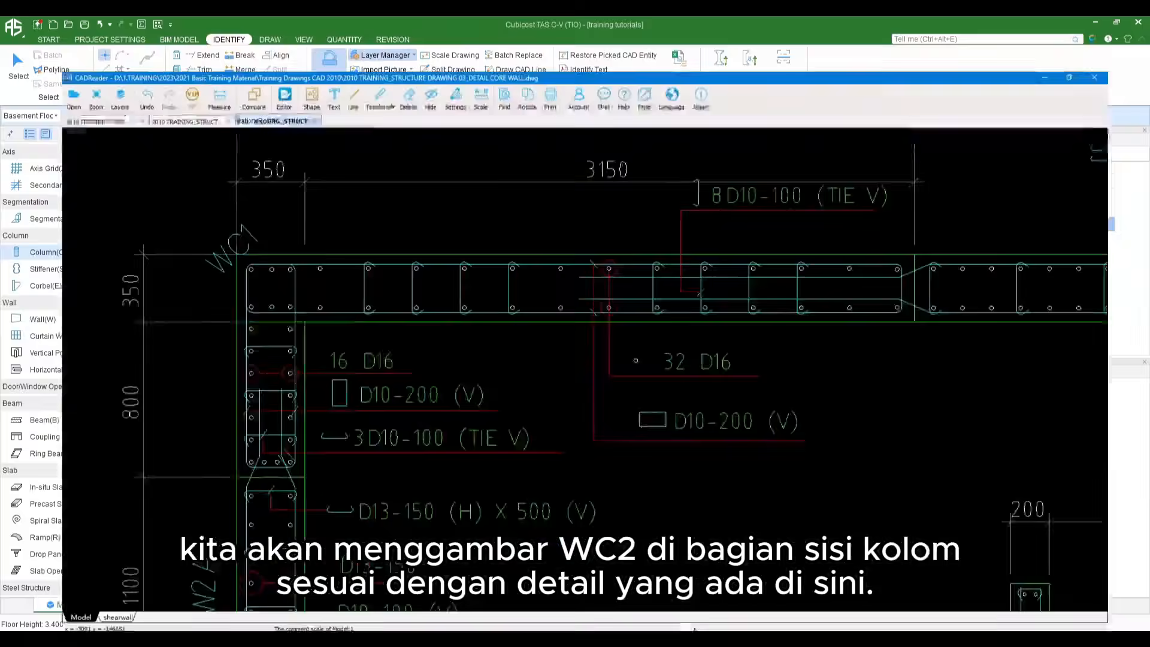
{"action": "scroll", "coordinate": [639, 397], "scroll_direction": "down", "scroll_amount": 3}
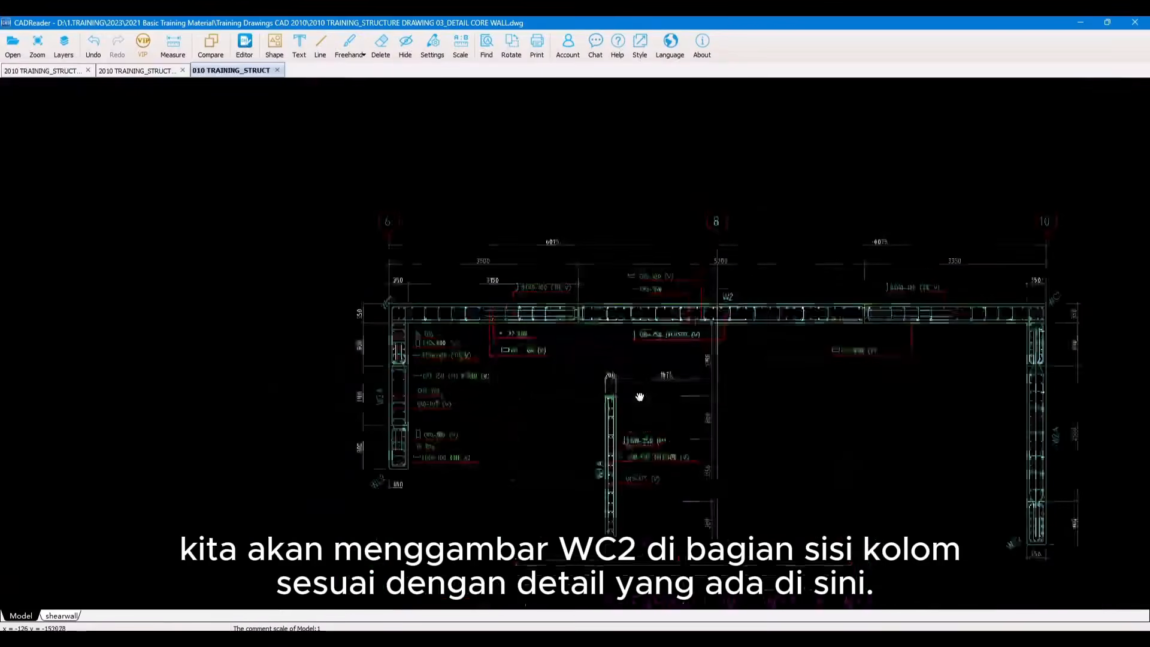
{"action": "left_click_drag", "start_coordinate": [639, 397], "coordinate": [458, 332]}
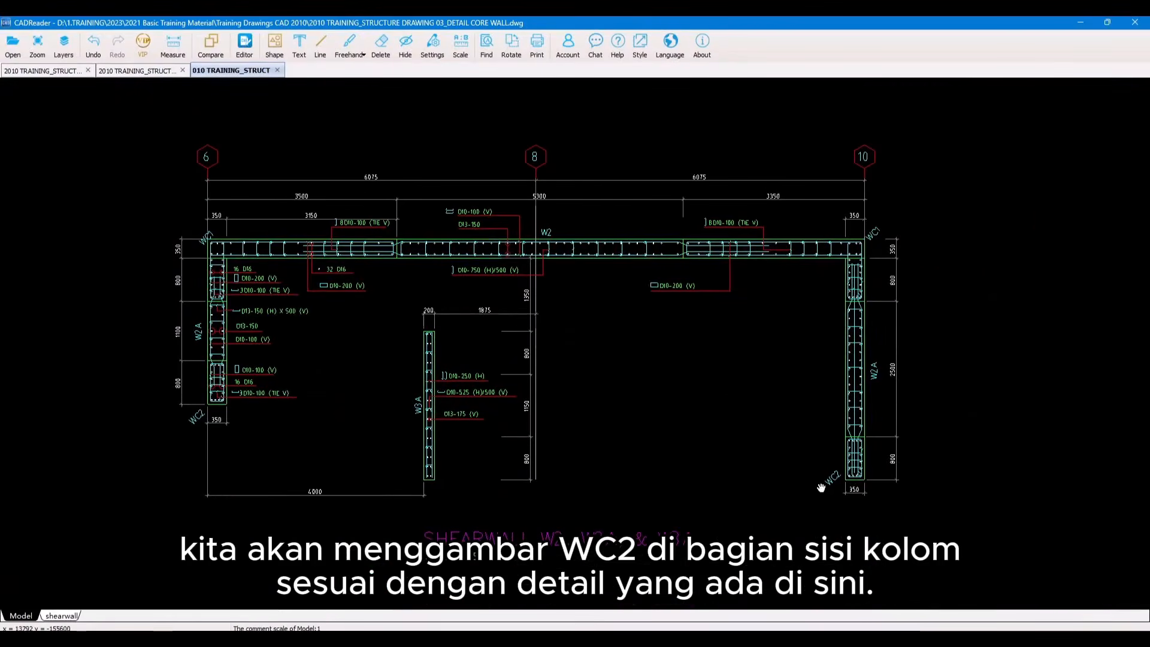
{"action": "left_click_drag", "start_coordinate": [207, 435], "coordinate": [221, 419]}
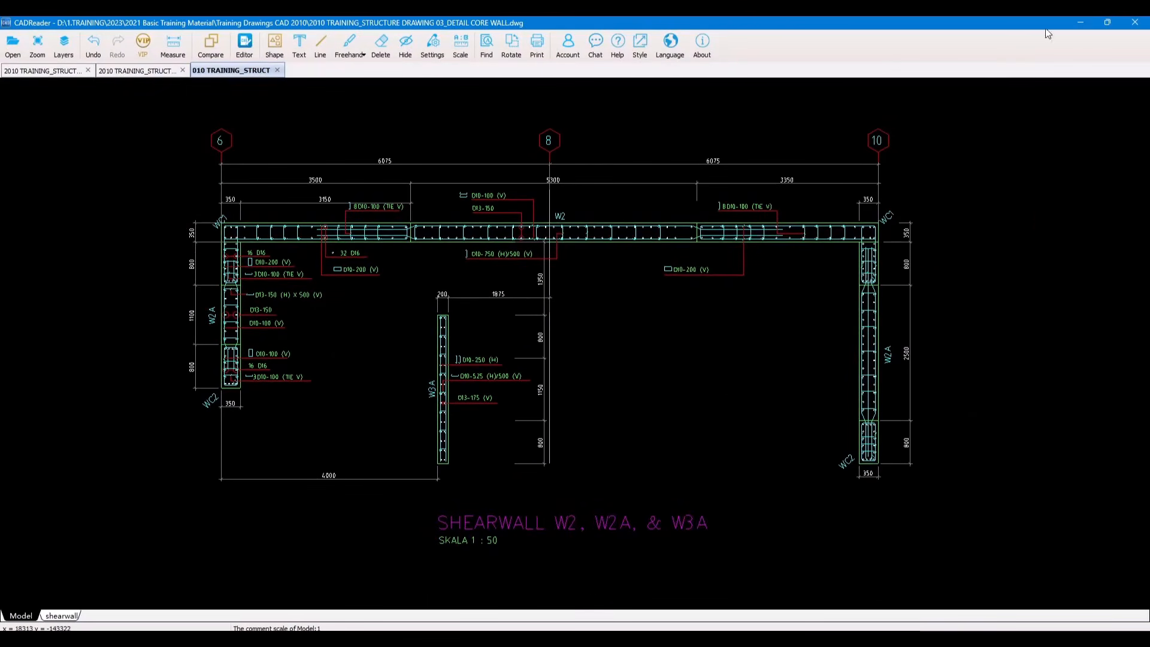
{"action": "left_click", "coordinate": [1079, 23]}
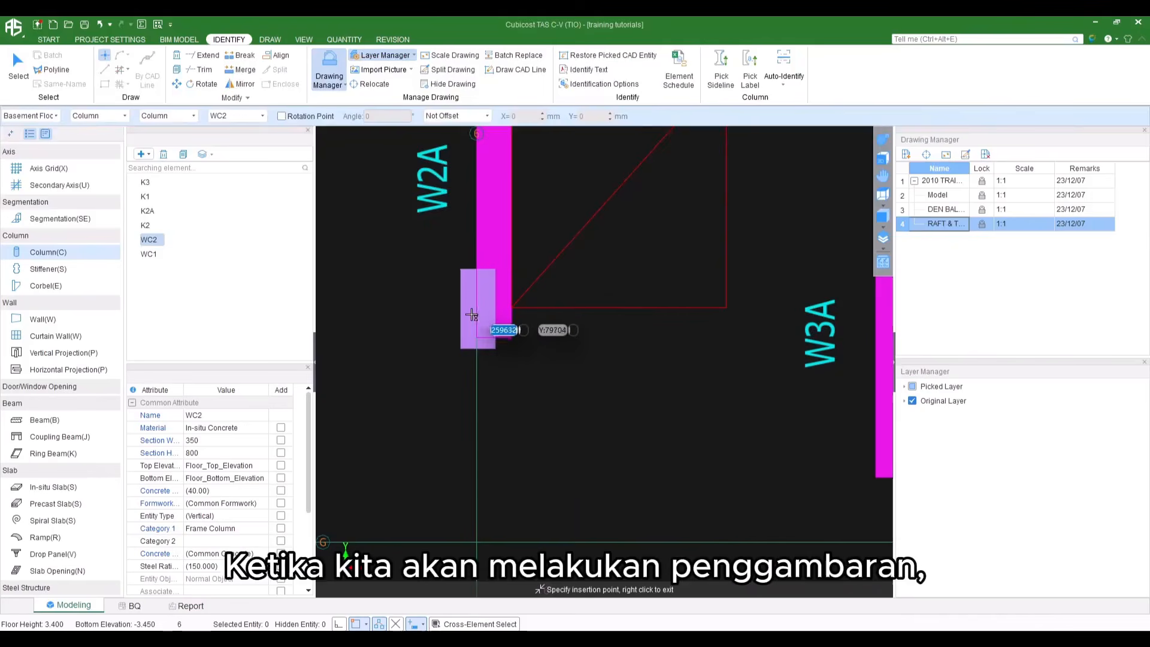
Cycle the WC2 column's insertion point through its available positions to the lower-left corner
{"action": "scroll", "coordinate": [473, 312], "scroll_direction": "down", "scroll_amount": 2}
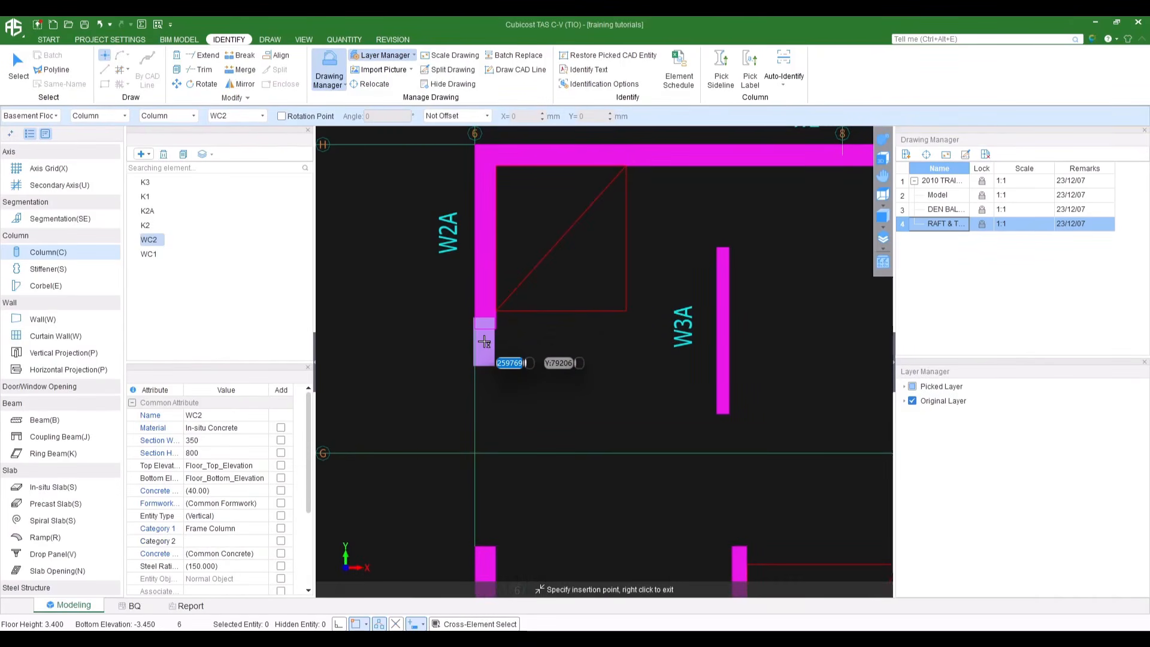
{"action": "key", "text": "F4"}
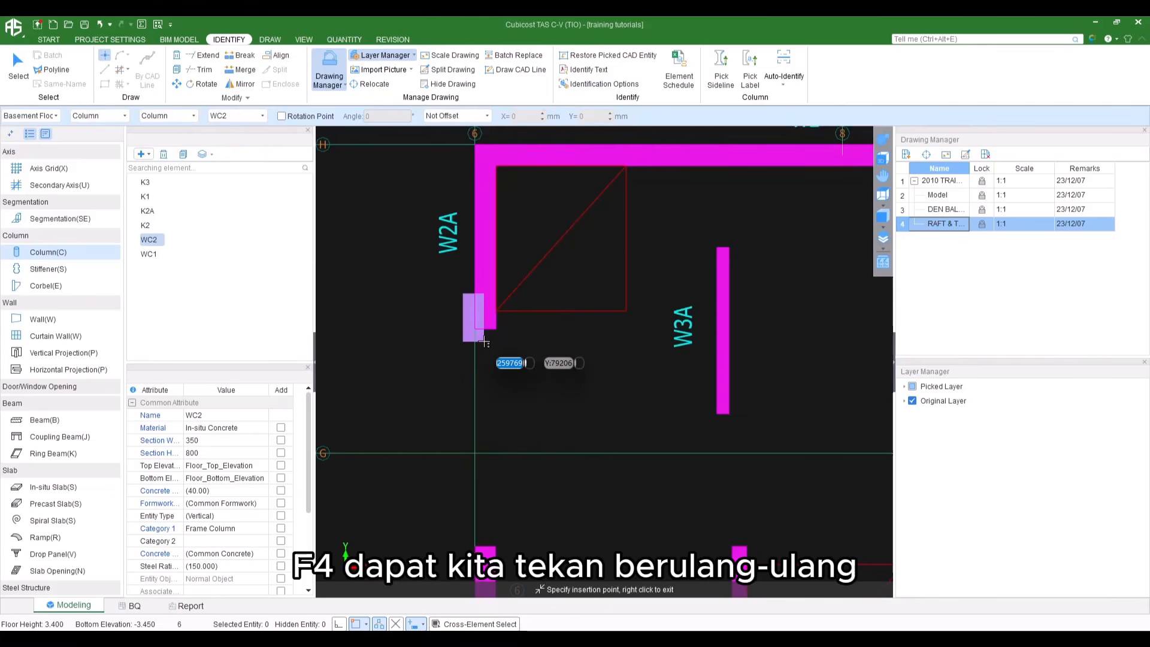
{"action": "key", "text": "F4"}
{"action": "key", "text": "F4"}
{"action": "key", "text": "F4"}
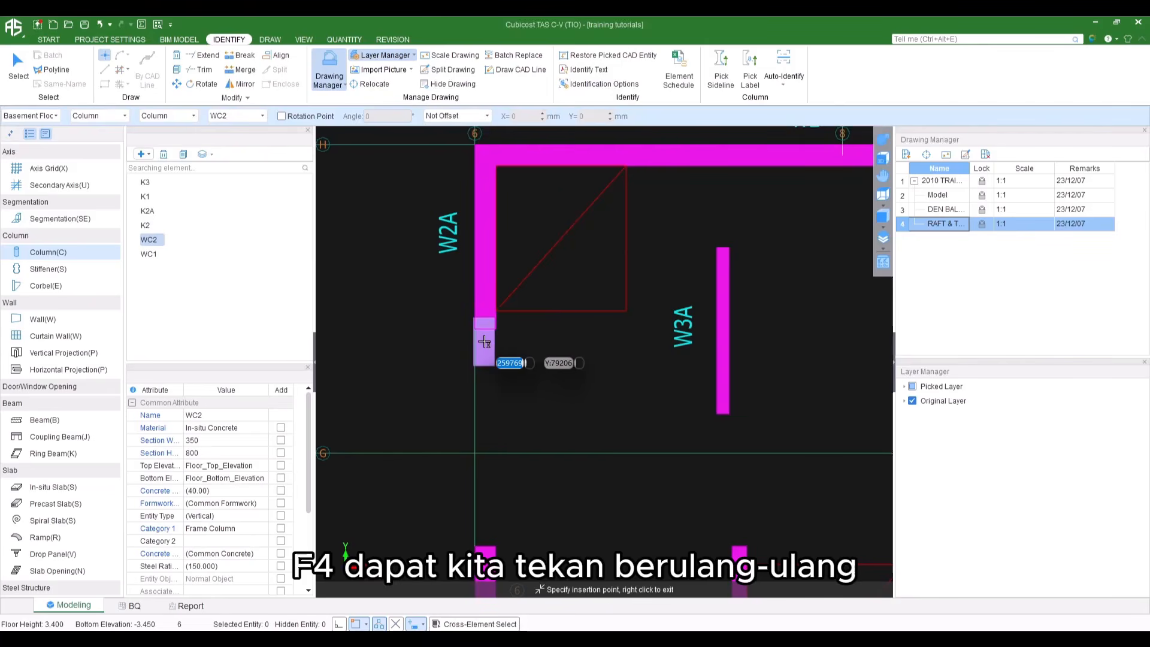
{"action": "key", "text": "F4"}
{"action": "key", "text": "F4"}
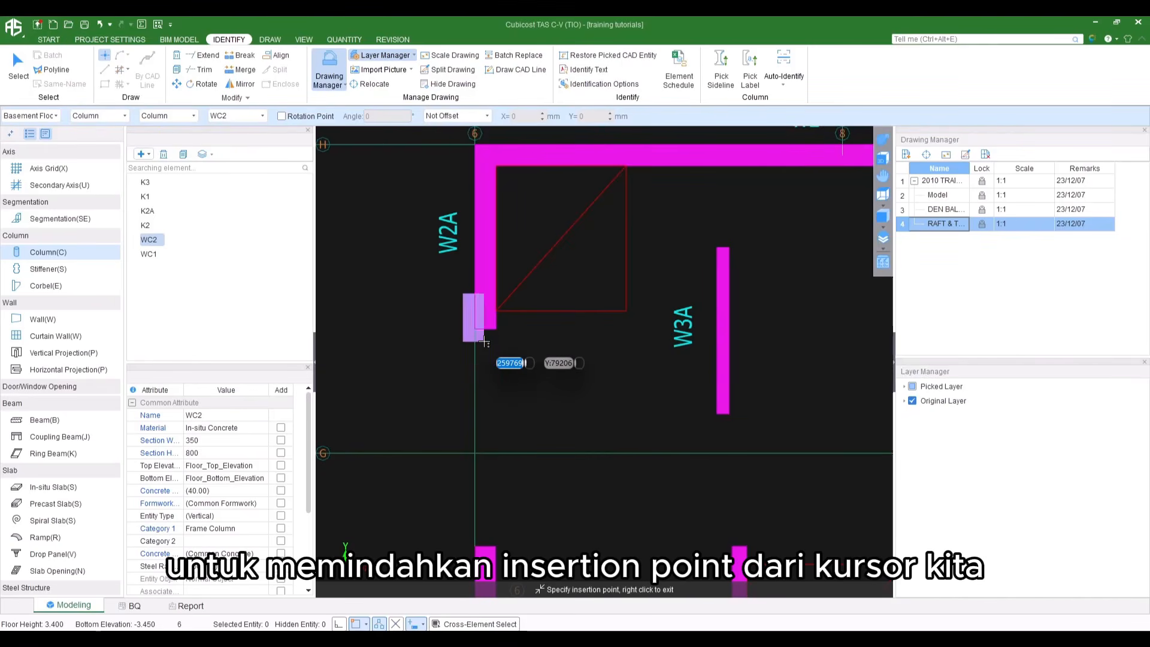
{"action": "key", "text": "F4"}
{"action": "key", "text": "F4"}
{"action": "key", "text": "F4"}
{"action": "key", "text": "F4"}
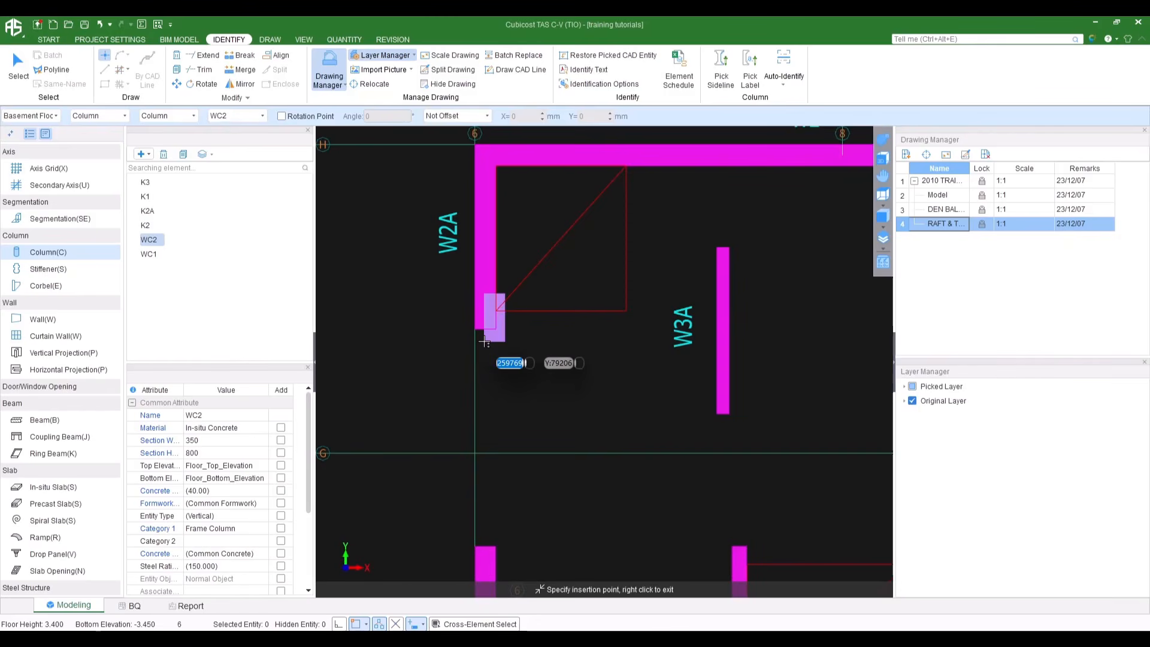
Place WC2 by its lower-left corner at the lower end of the W2A wall on grid 6, between grids G and H
{"action": "scroll", "coordinate": [503, 340], "scroll_direction": "up", "scroll_amount": 2}
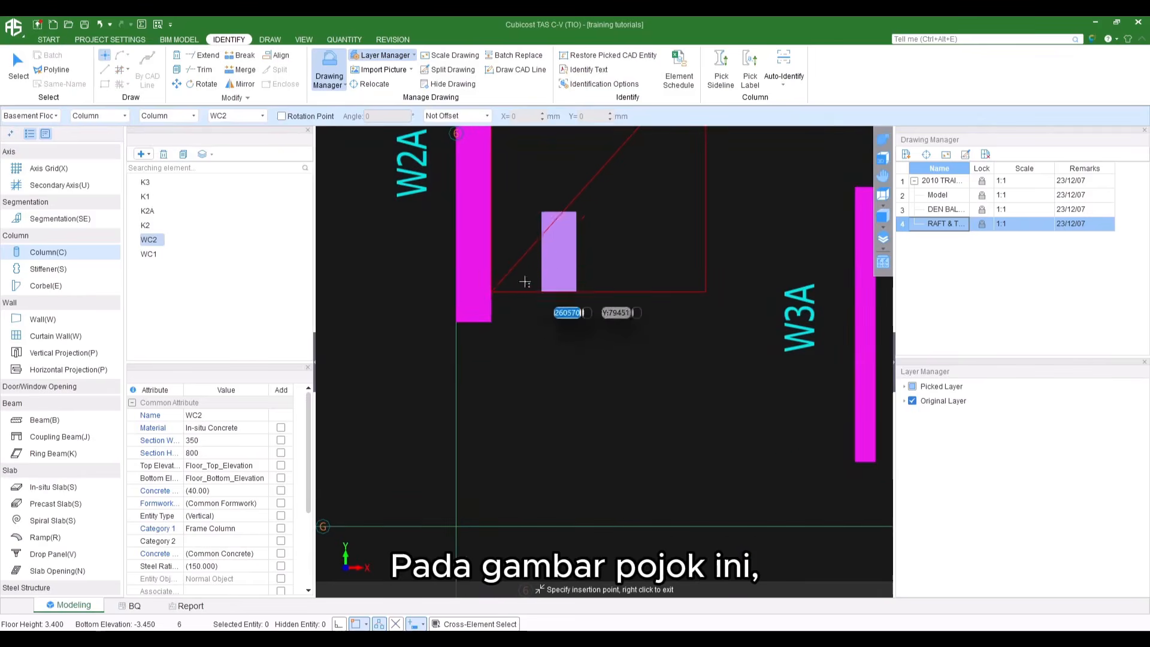
{"action": "key", "text": "F4"}
{"action": "key", "text": "F4"}
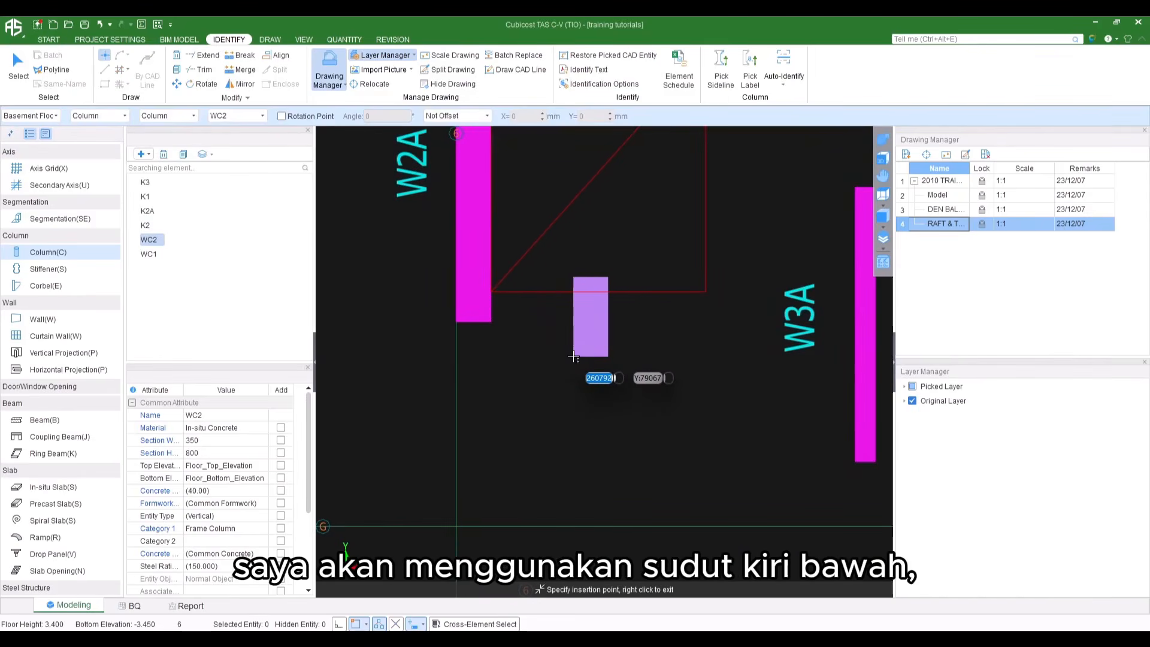
{"action": "left_click", "coordinate": [455, 321]}
{"action": "scroll", "coordinate": [455, 321], "scroll_direction": "down", "scroll_amount": 5}
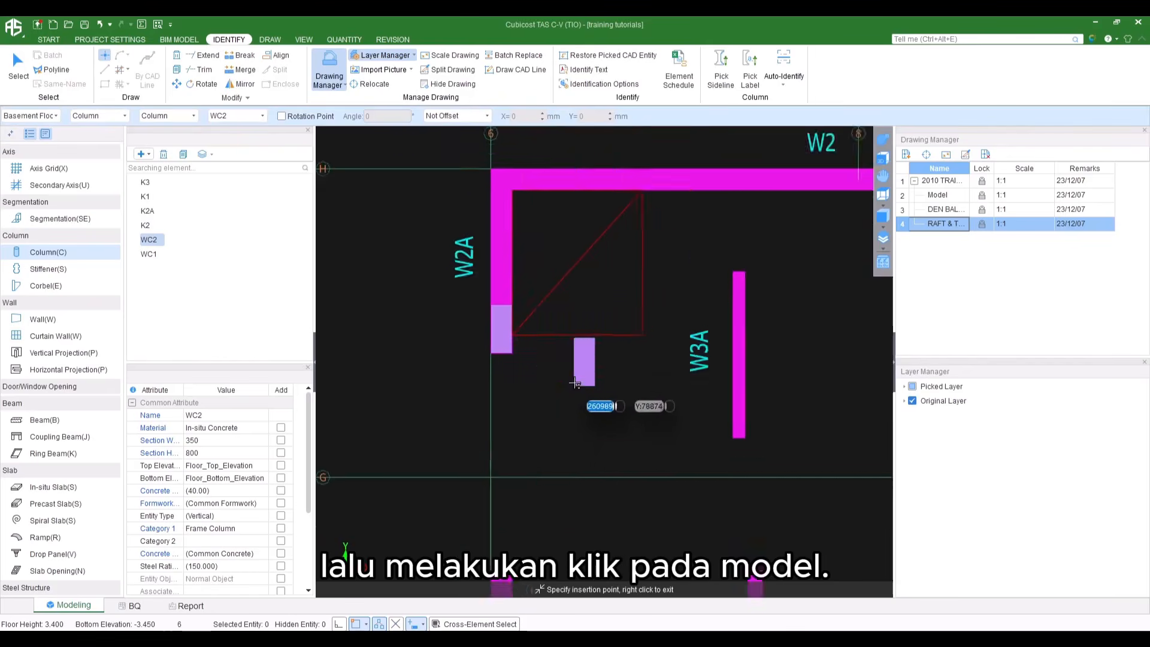
Place WC2 by its lower-left corner at the lower end of the W2A wall on grid 10, between grids G and H
{"action": "scroll", "coordinate": [647, 360], "scroll_direction": "up", "scroll_amount": 4}
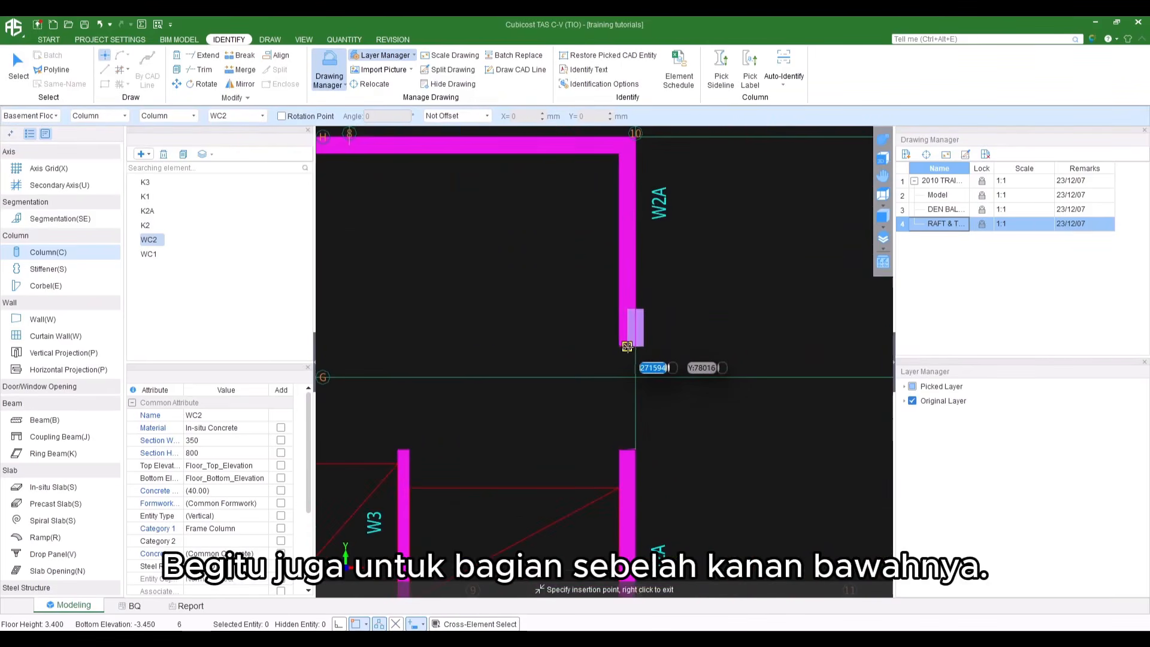
{"action": "left_click", "coordinate": [617, 344]}
{"action": "scroll", "coordinate": [616, 374], "scroll_direction": "down", "scroll_amount": 5}
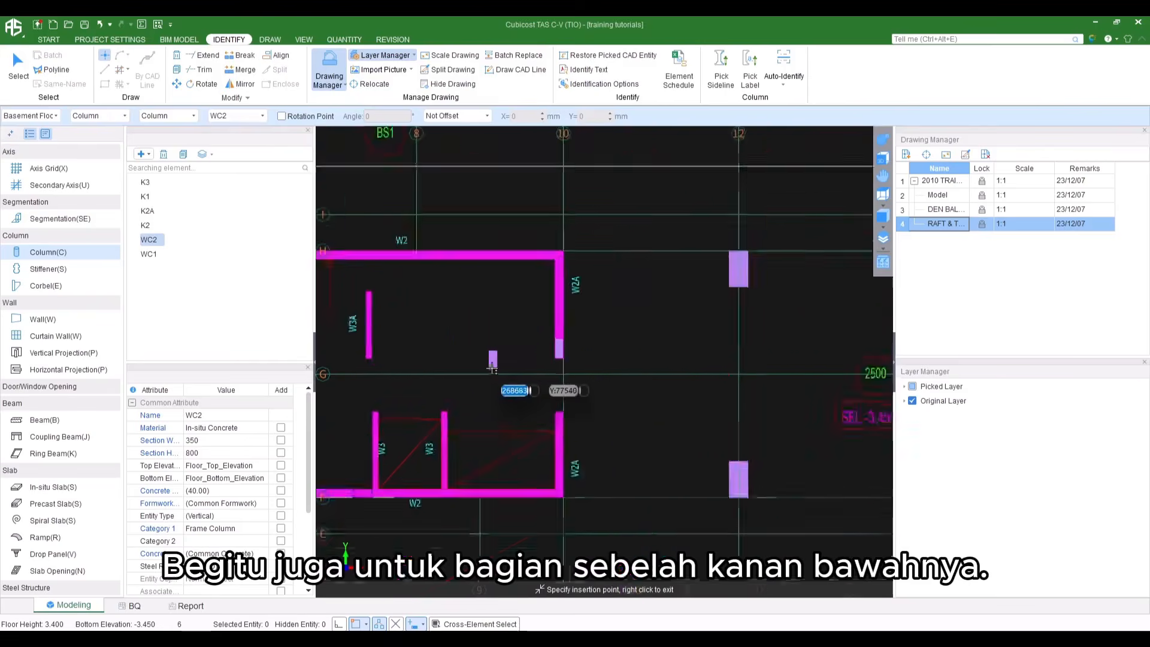
Place WC2 by its upper-right corner at the upper ends of the W2A walls on grids 6 and 10, between grids F and G
{"action": "scroll", "coordinate": [494, 367], "scroll_direction": "up", "scroll_amount": 5}
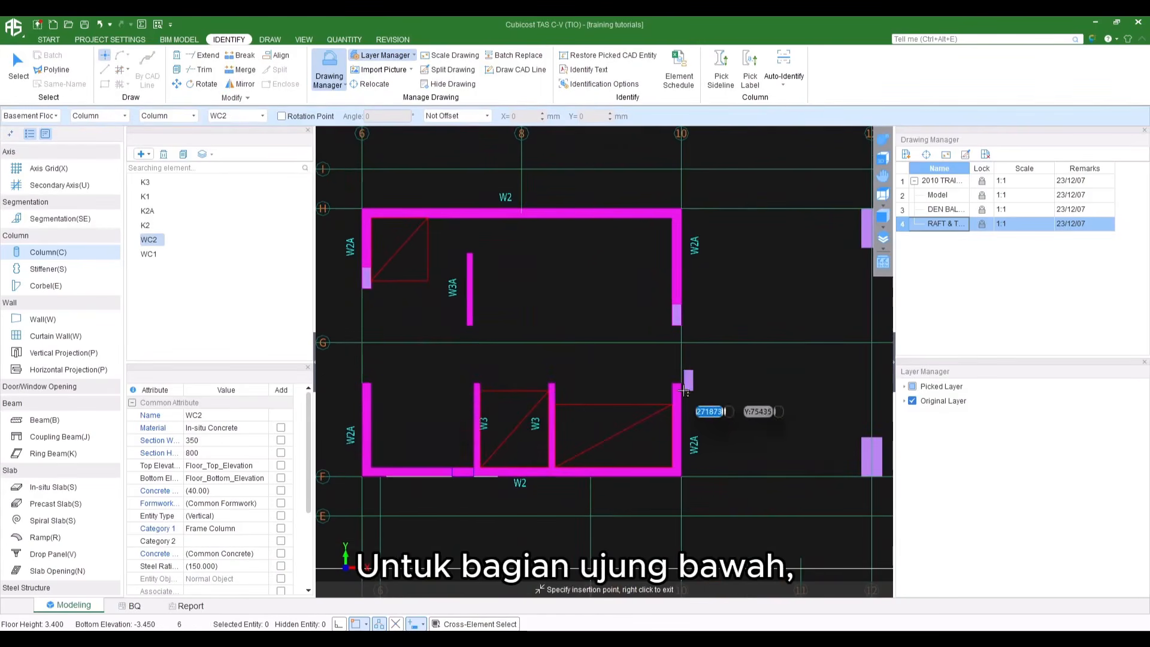
{"action": "middle_click_drag", "start_coordinate": [448, 388], "coordinate": [503, 378]}
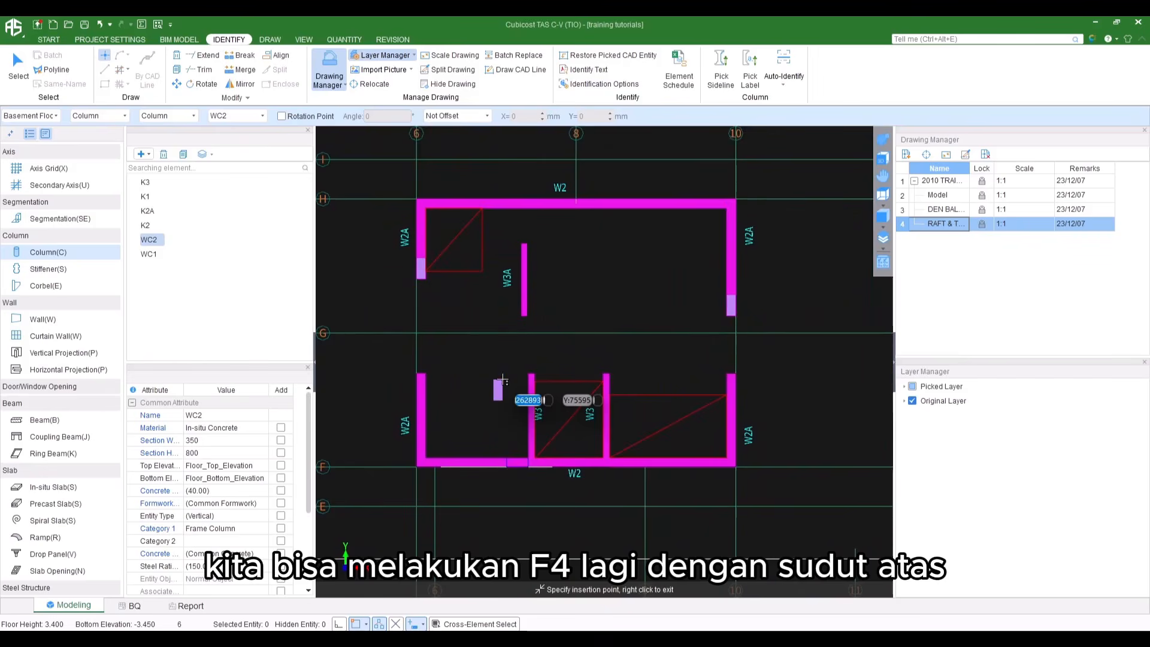
{"action": "scroll", "coordinate": [444, 388], "scroll_direction": "up", "scroll_amount": 4}
{"action": "left_click", "coordinate": [426, 371]}
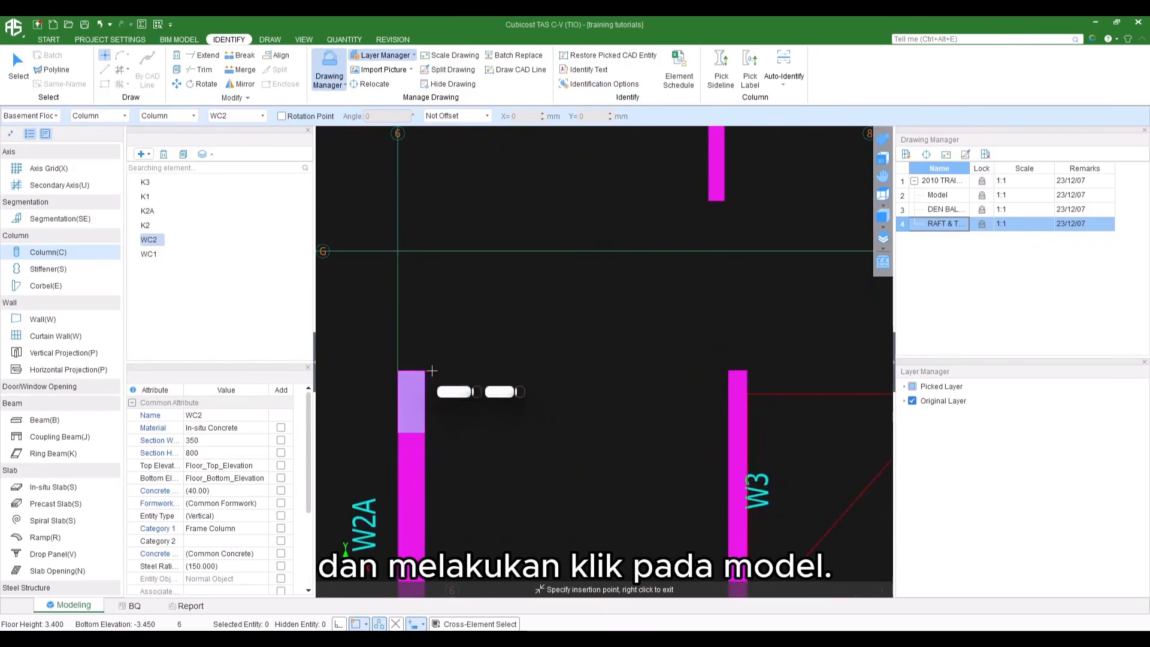
{"action": "scroll", "coordinate": [505, 354], "scroll_direction": "down", "scroll_amount": 2}
{"action": "middle_click_drag", "start_coordinate": [747, 363], "coordinate": [440, 343]}
{"action": "left_click", "coordinate": [741, 363]}
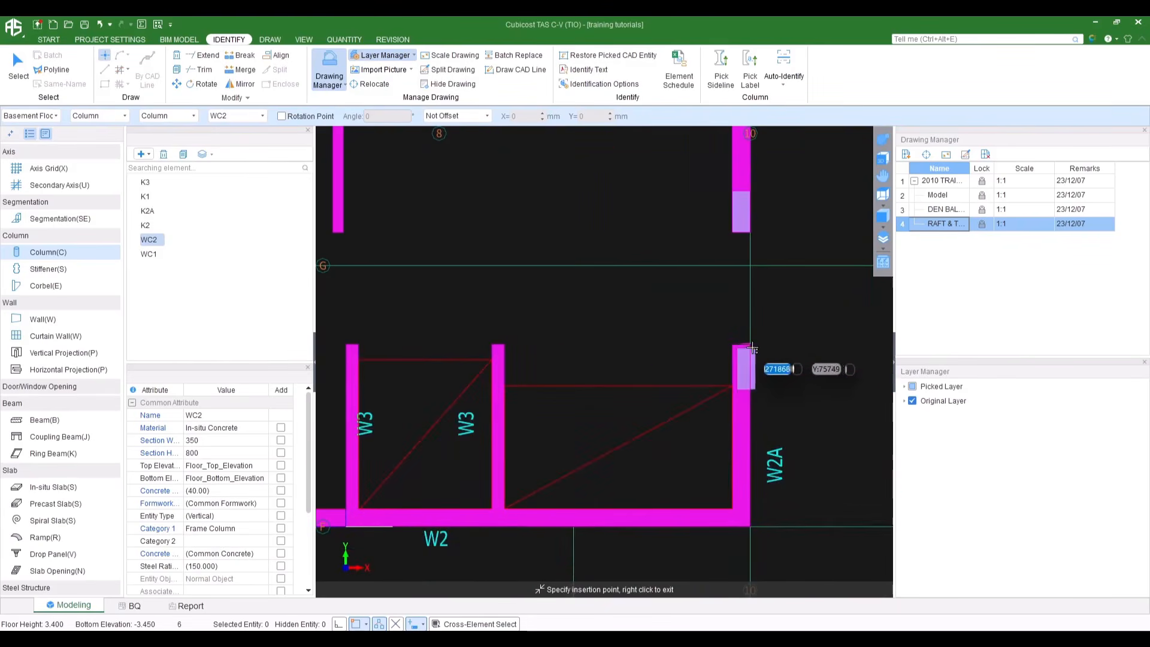
{"action": "scroll", "coordinate": [552, 329], "scroll_direction": "down", "scroll_amount": 3}
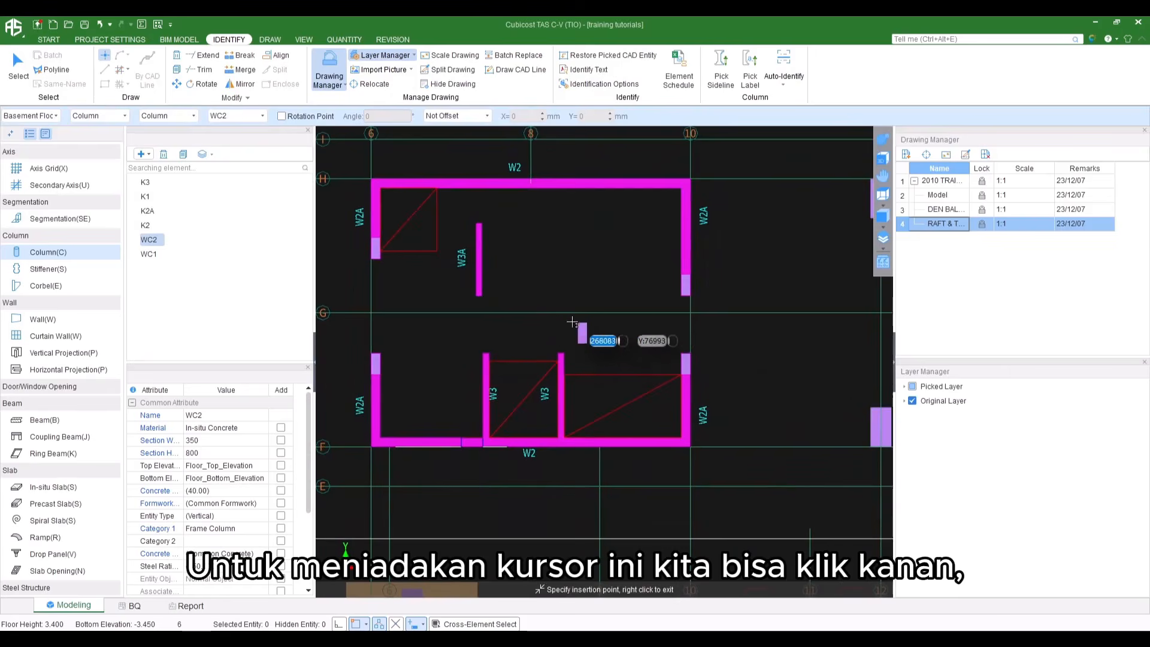
{"action": "right_click", "coordinate": [585, 311]}
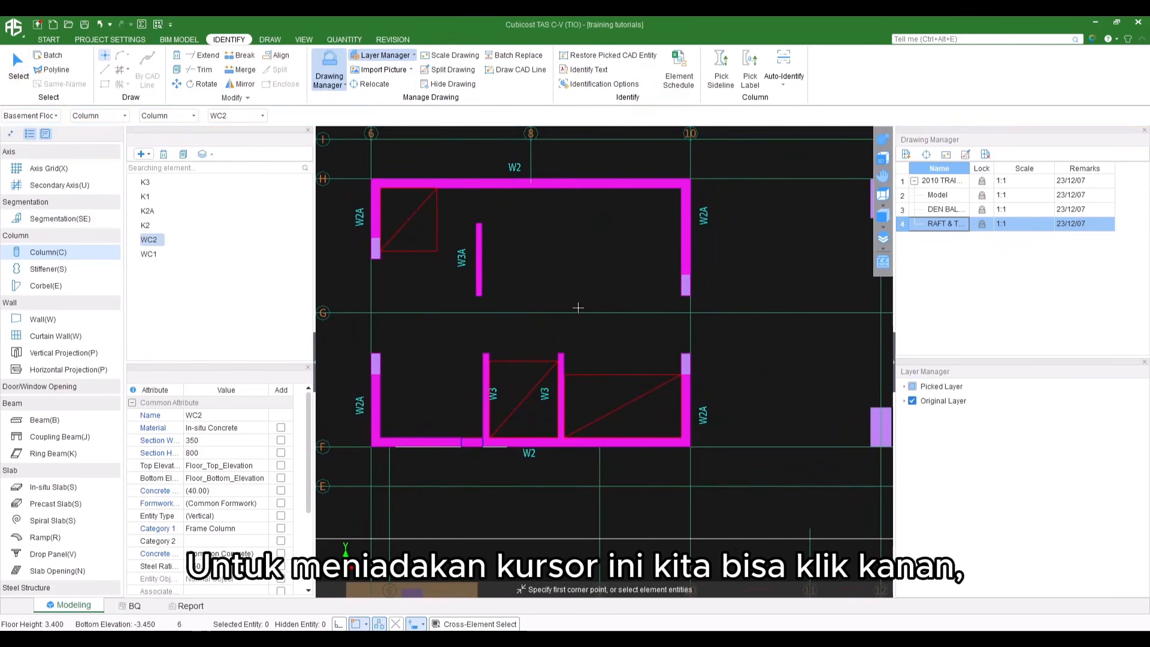
Inspect the four WC2 columns at the core wall ends in 3D, and return to the plan view
{"action": "left_click", "coordinate": [882, 139]}
{"action": "left_click_drag", "start_coordinate": [811, 191], "coordinate": [685, 139]}
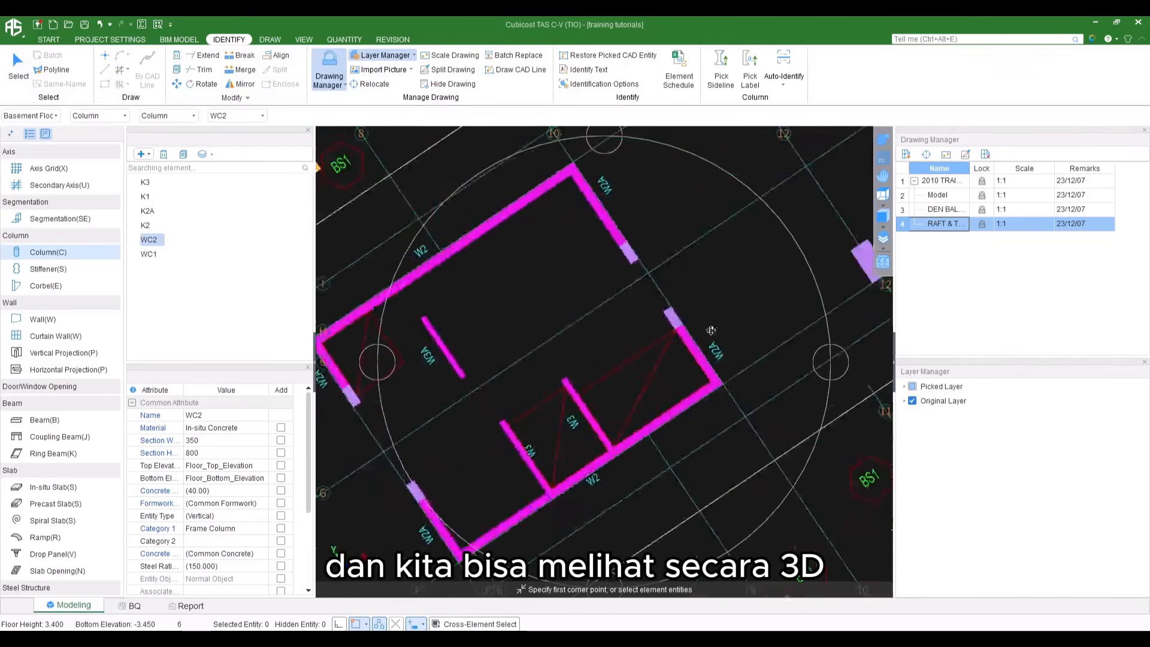
{"action": "left_click_drag", "start_coordinate": [711, 324], "coordinate": [718, 232]}
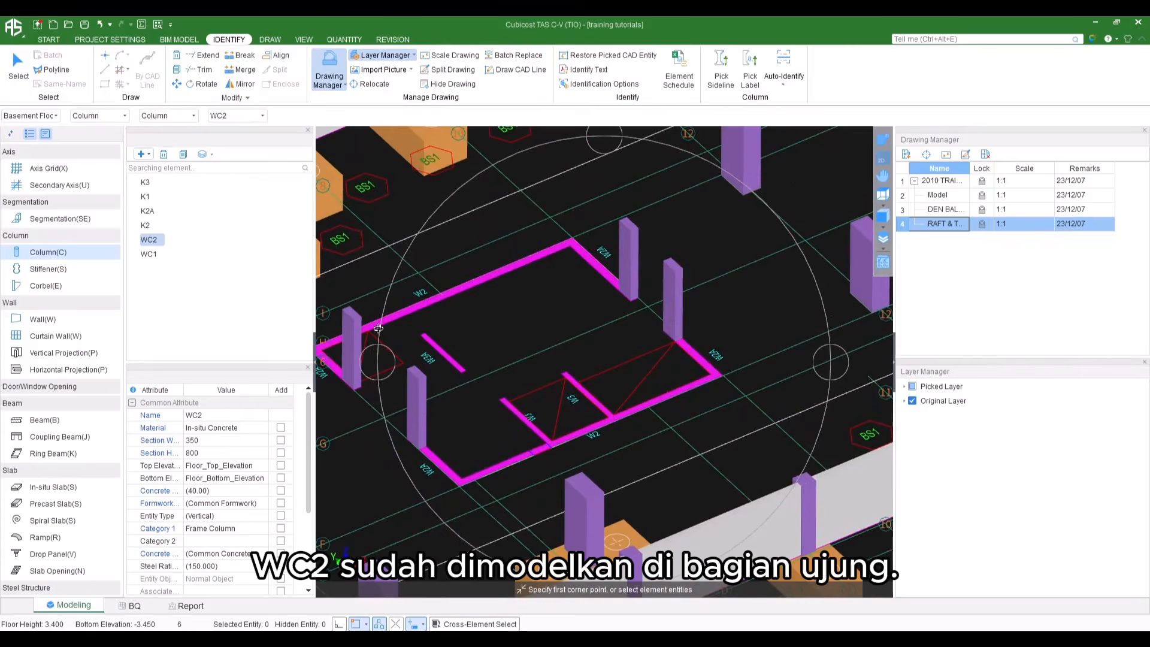
{"action": "right_click", "coordinate": [654, 271]}
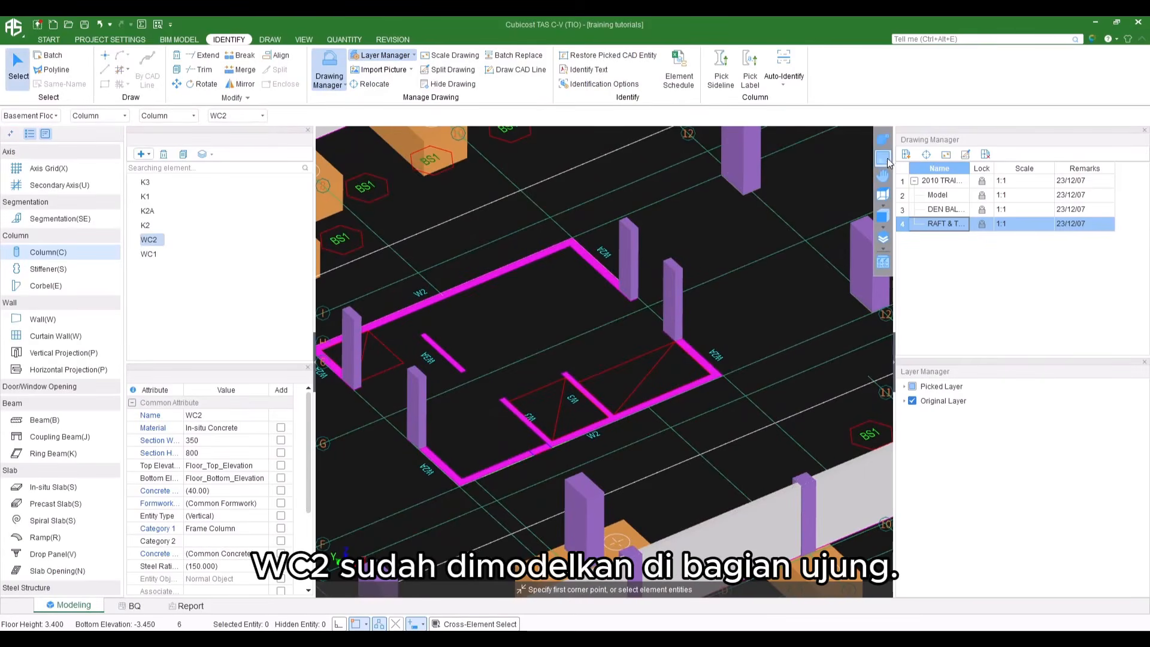
{"action": "left_click", "coordinate": [882, 159]}
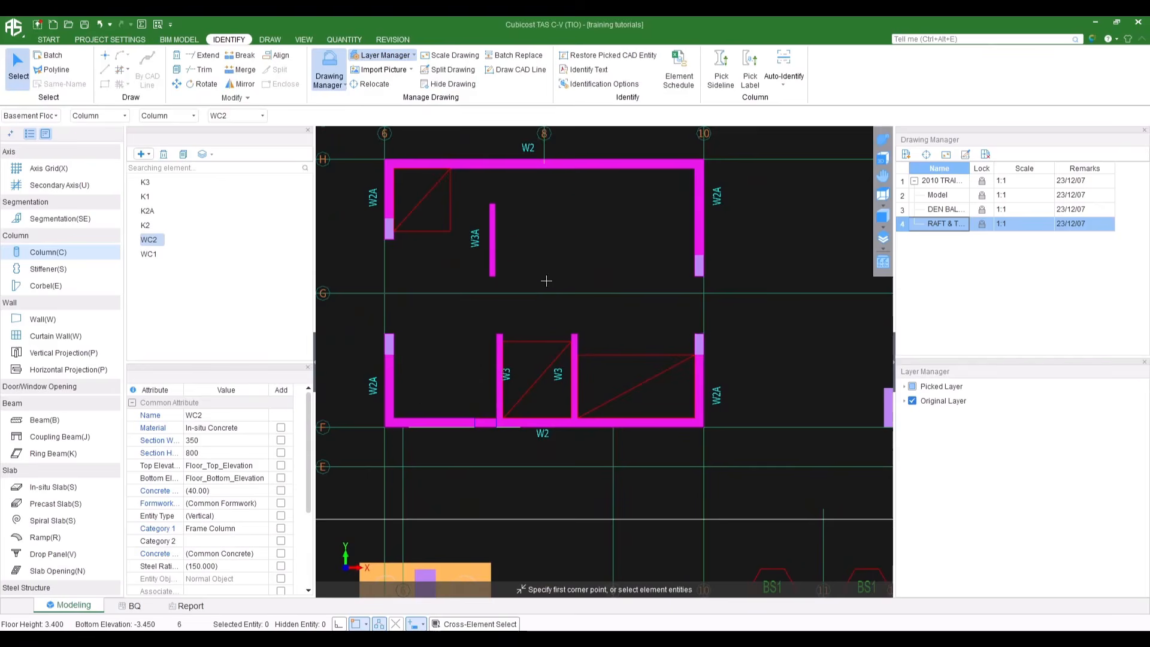
Check the WC1 corner locations in the CADReader shearwall detail, return to the TAS model and choose WC1 for point placement
{"action": "key", "text": "alt+Tab"}
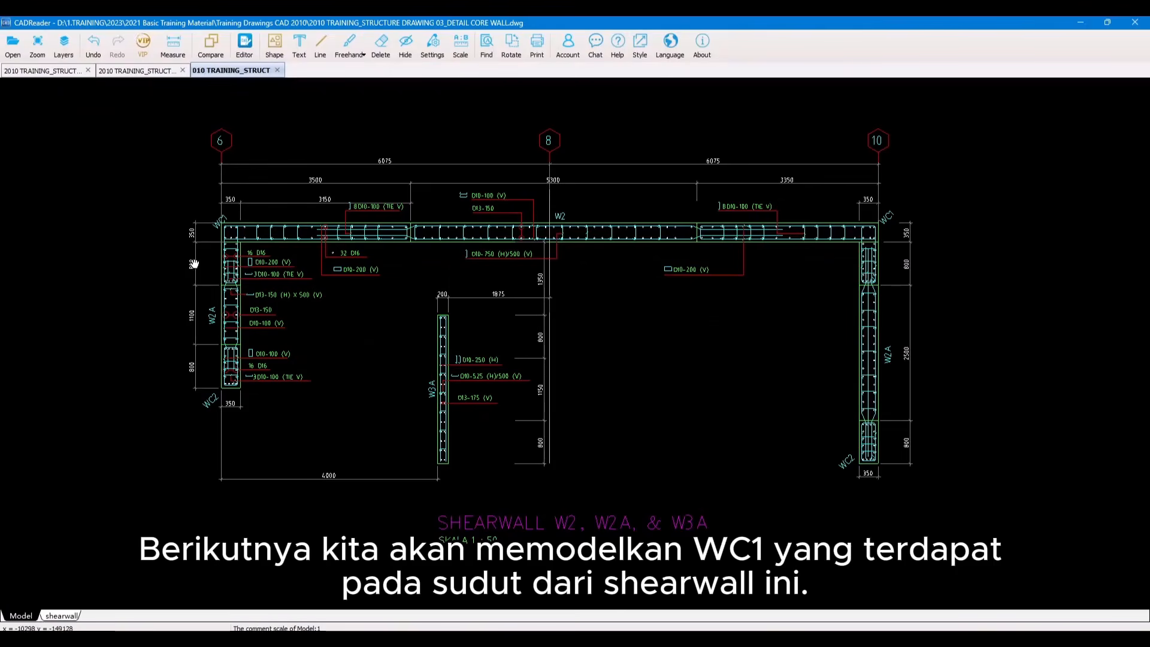
{"action": "left_click", "coordinate": [1078, 21]}
{"action": "left_click", "coordinate": [149, 254]}
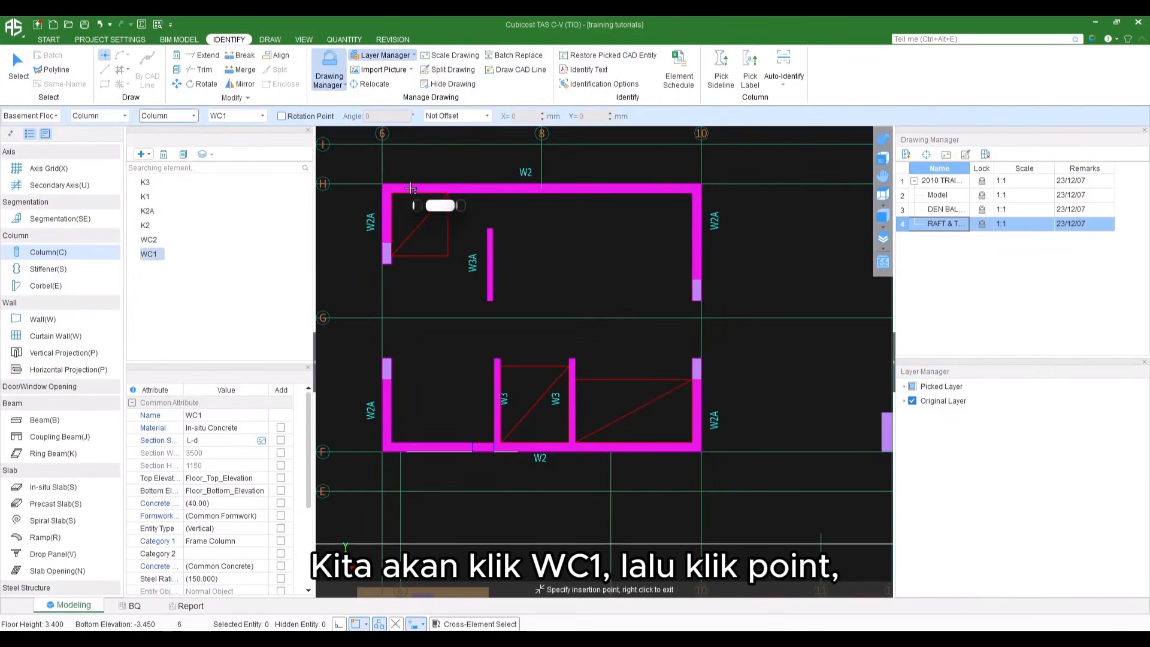
Cycle WC1's insertion point to its outer upper-left corner and place the column at the core wall corner on grids 6 and H
{"action": "scroll", "coordinate": [419, 210], "scroll_direction": "up", "scroll_amount": 5}
{"action": "scroll", "coordinate": [371, 191], "scroll_direction": "down", "scroll_amount": 1}
{"action": "middle_click_drag", "start_coordinate": [375, 196], "coordinate": [405, 251]}
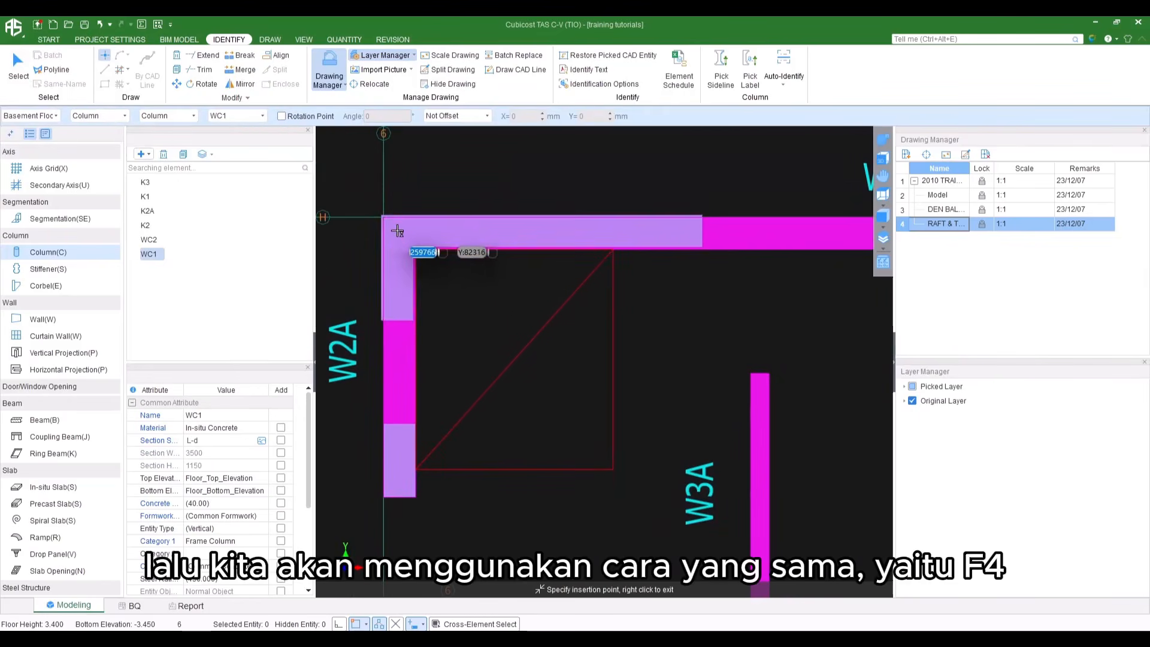
{"action": "key", "text": "F4"}
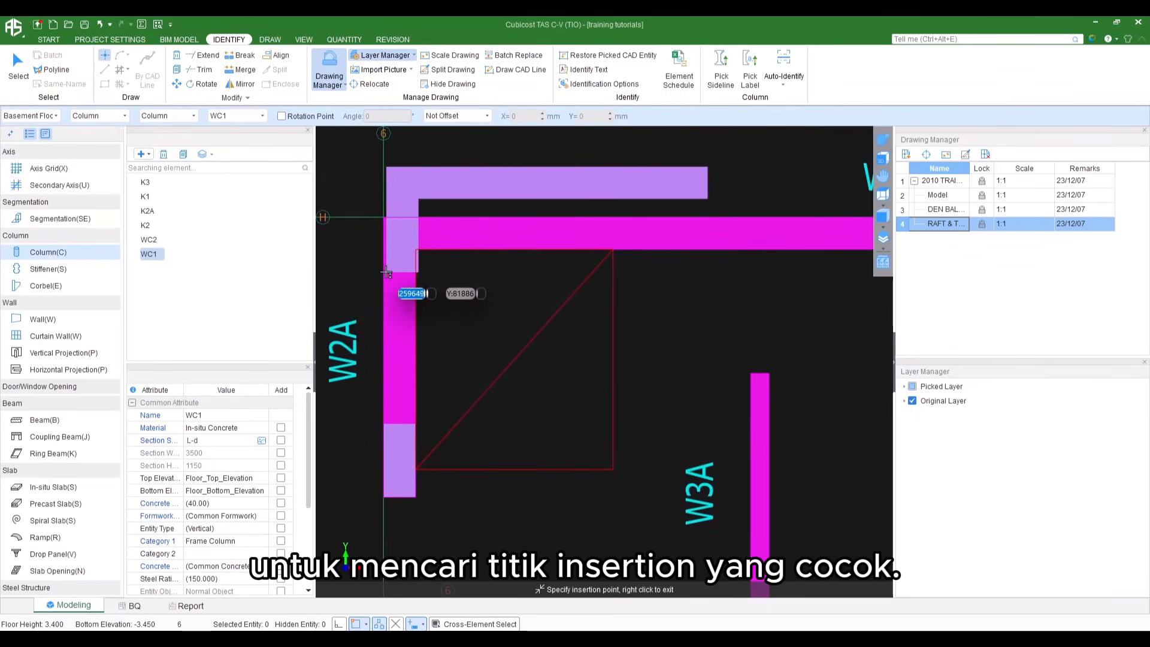
{"action": "key", "text": "F4"}
{"action": "key", "text": "F4"}
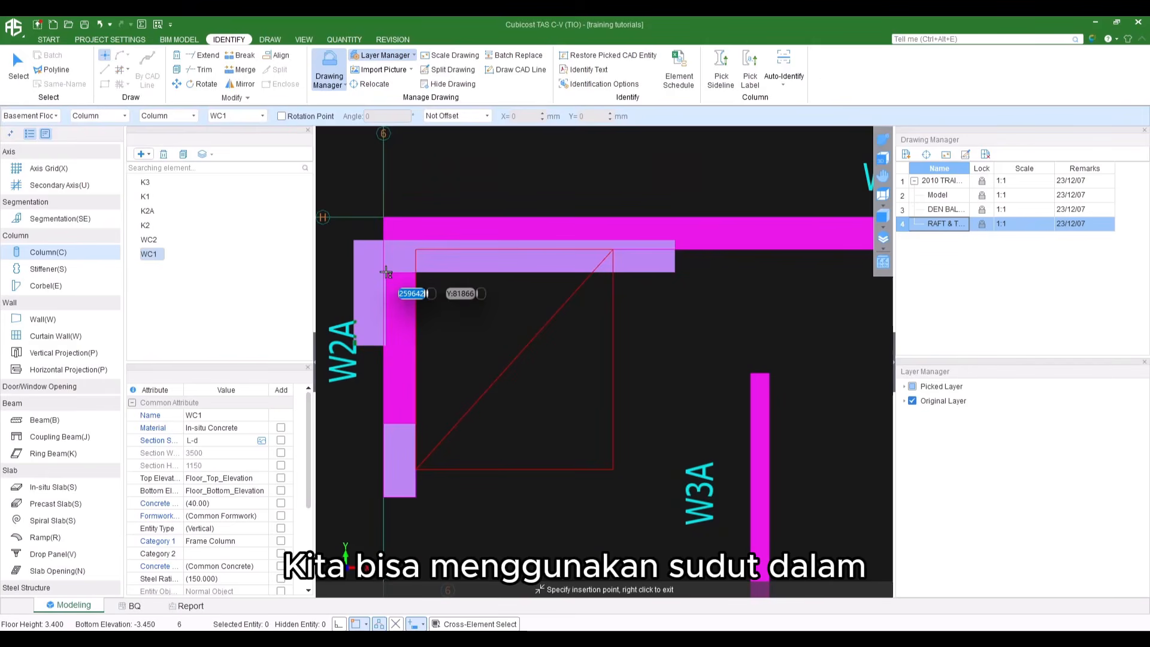
{"action": "key", "text": "F4"}
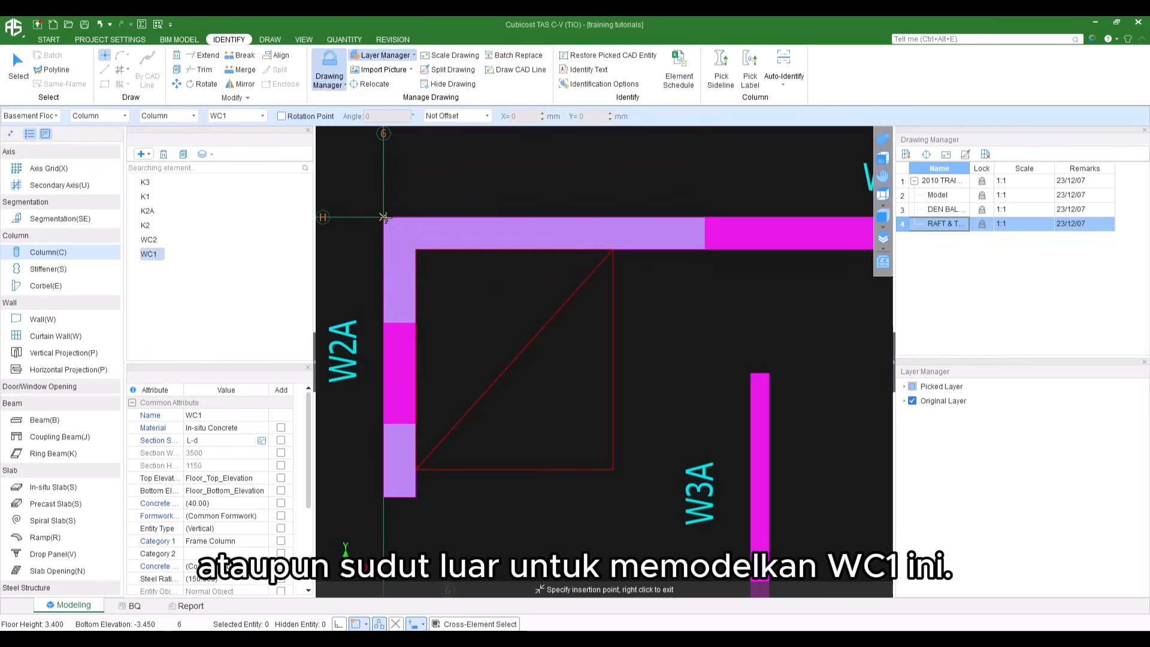
{"action": "left_click", "coordinate": [384, 216]}
{"action": "scroll", "coordinate": [509, 312], "scroll_direction": "down", "scroll_amount": 3}
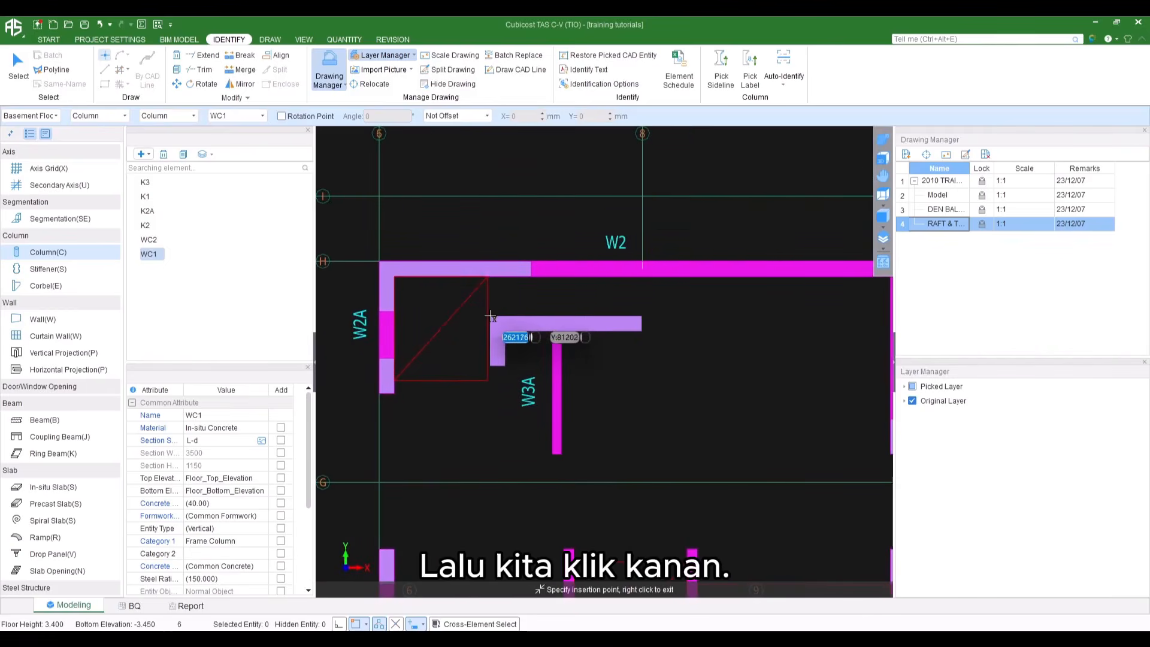
{"action": "right_click", "coordinate": [509, 322]}
{"action": "scroll", "coordinate": [497, 320], "scroll_direction": "down", "scroll_amount": 3}
{"action": "scroll", "coordinate": [497, 321], "scroll_direction": "up", "scroll_amount": 3}
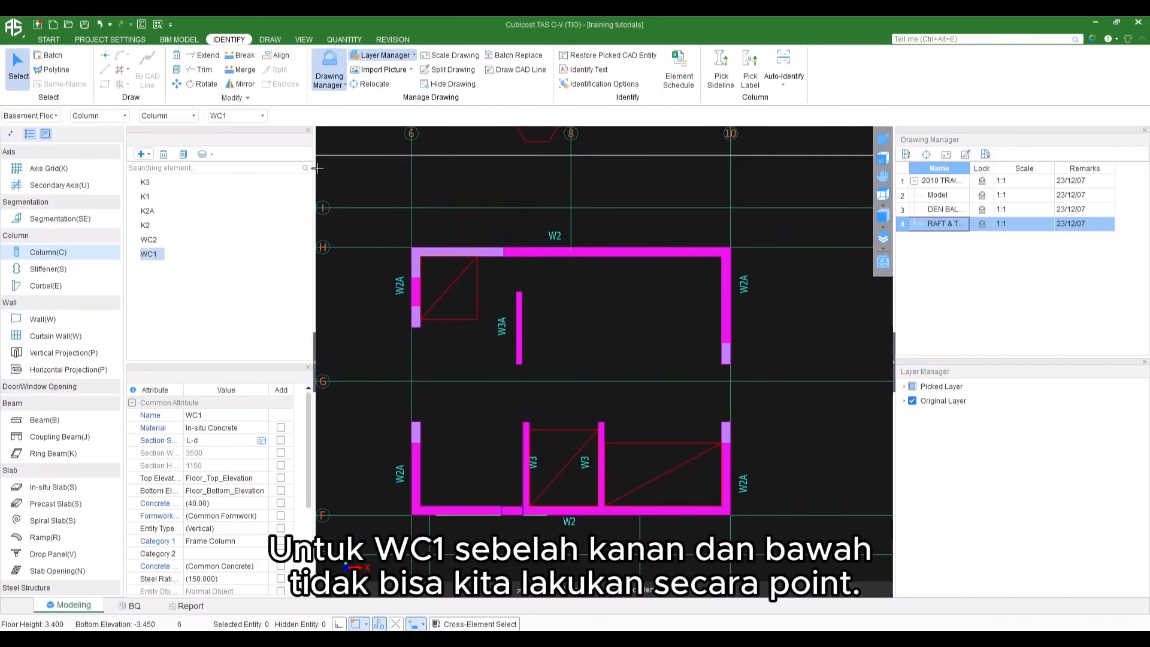
{"action": "left_click", "coordinate": [105, 55]}
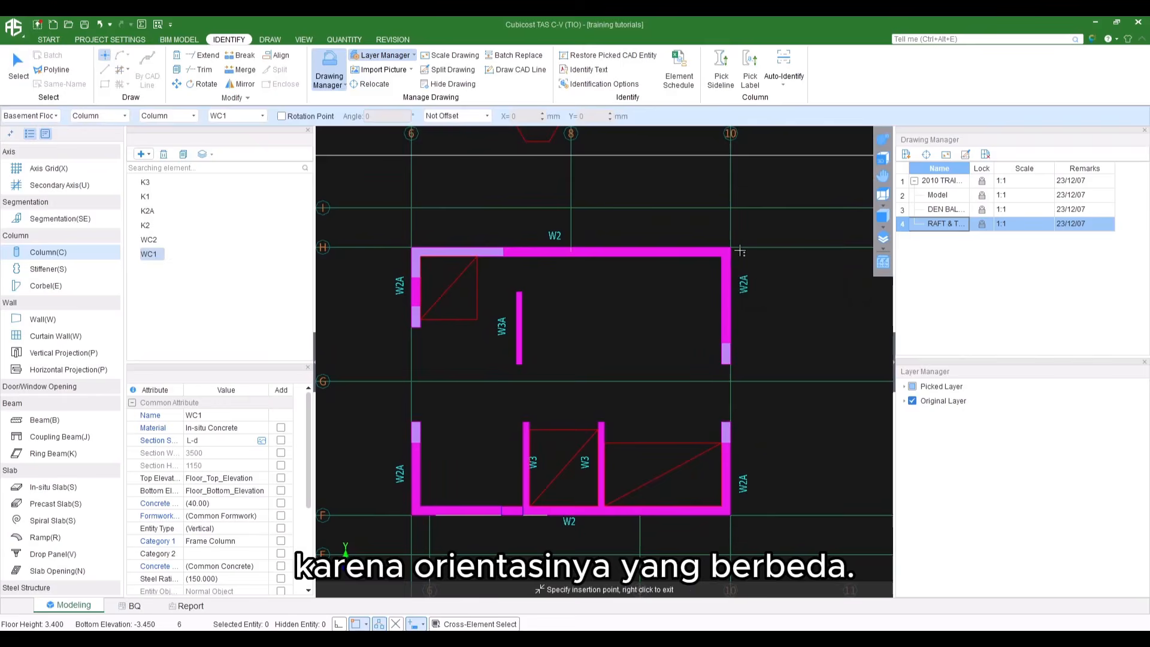
{"action": "right_click", "coordinate": [740, 250]}
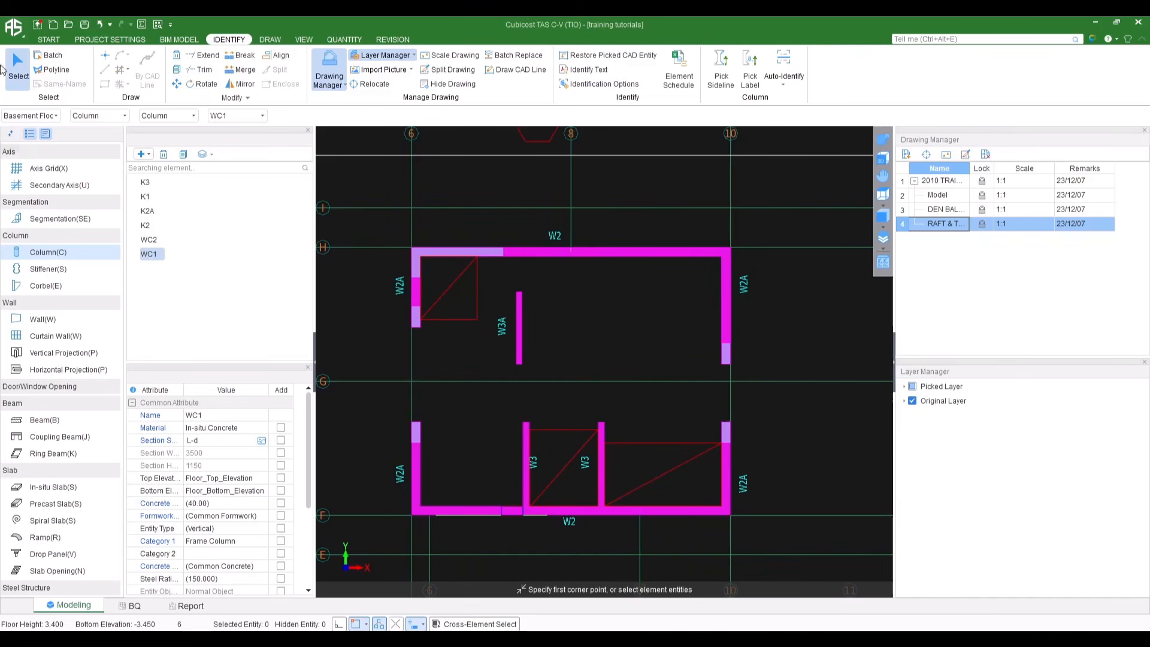
Mirror the WC1 column at grids 6 and H across grid 8, keep the original, and check the copy in 3D
{"action": "left_click", "coordinate": [455, 251]}
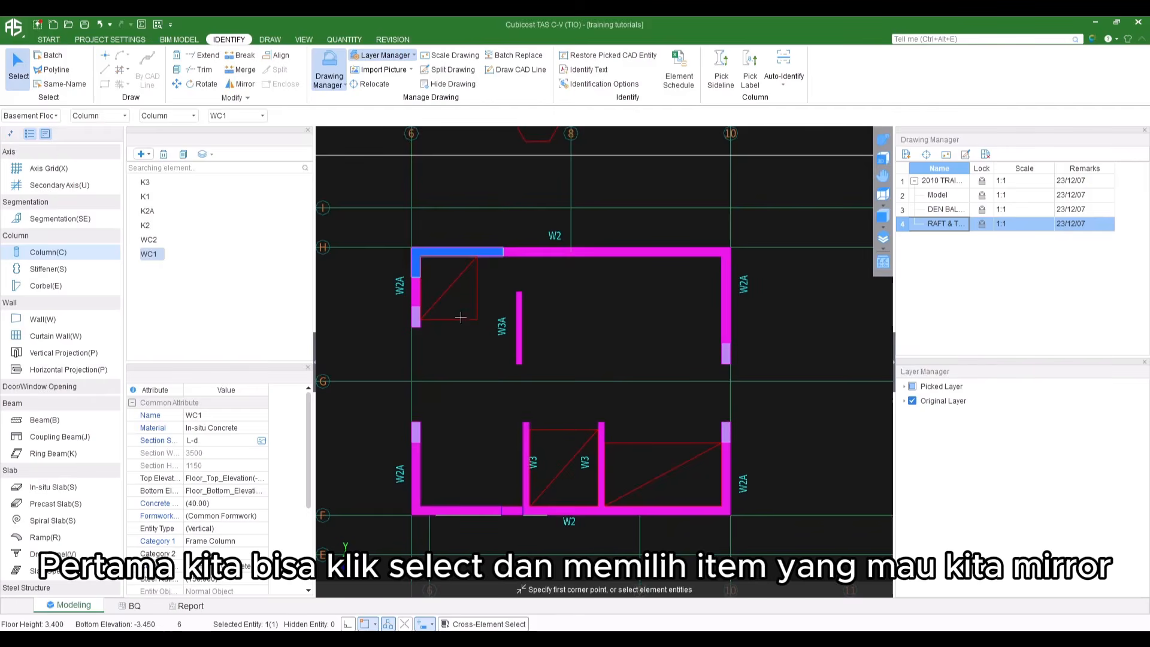
{"action": "right_click", "coordinate": [473, 292]}
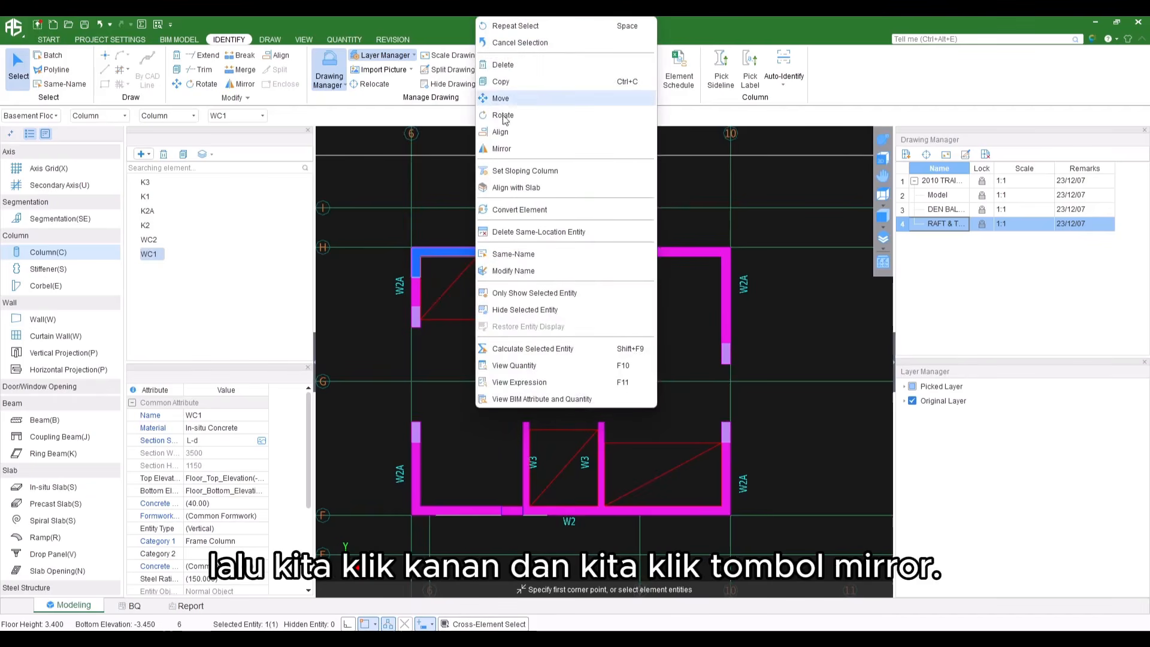
{"action": "left_click", "coordinate": [512, 150]}
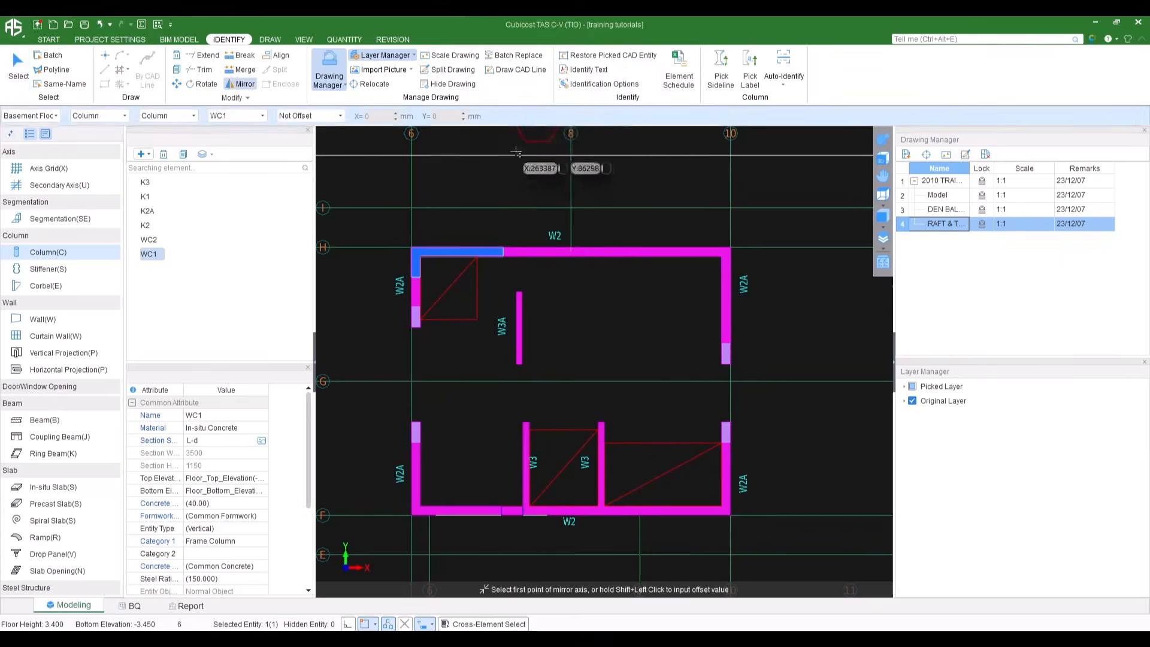
{"action": "left_click", "coordinate": [571, 154]}
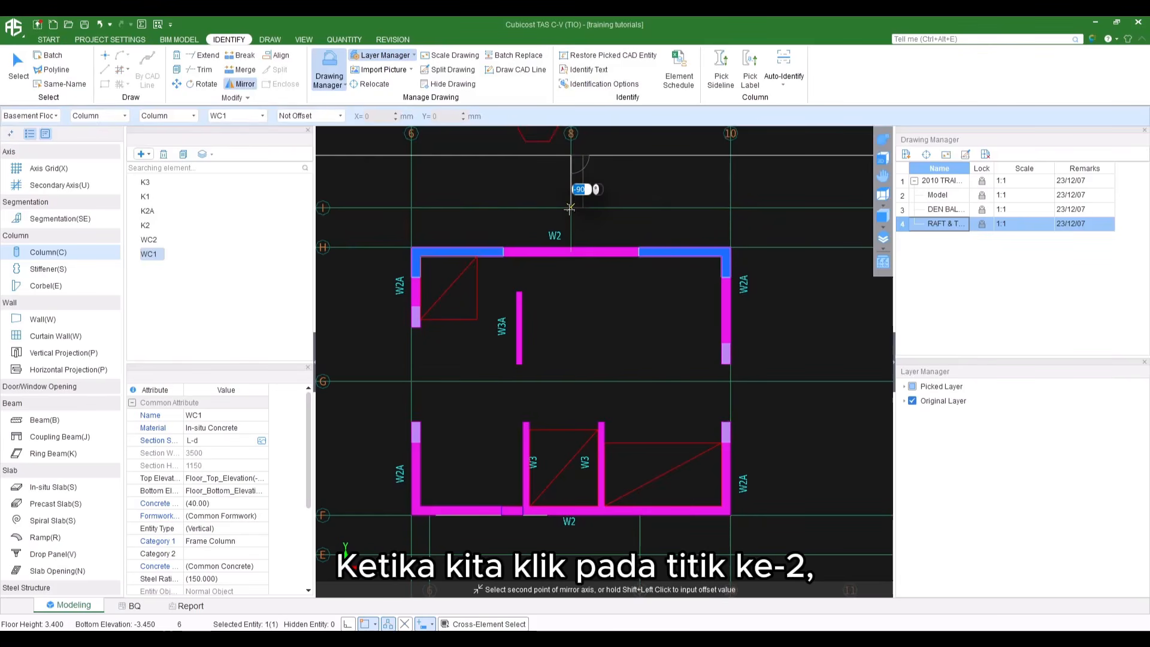
{"action": "left_click", "coordinate": [569, 208]}
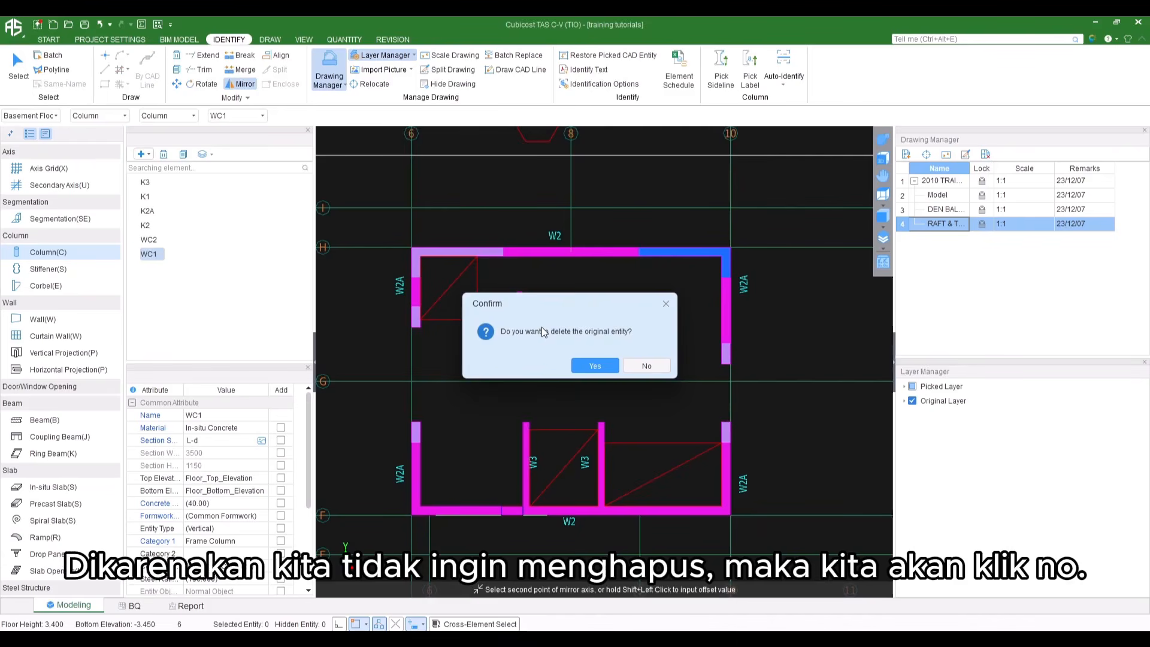
{"action": "left_click", "coordinate": [647, 366]}
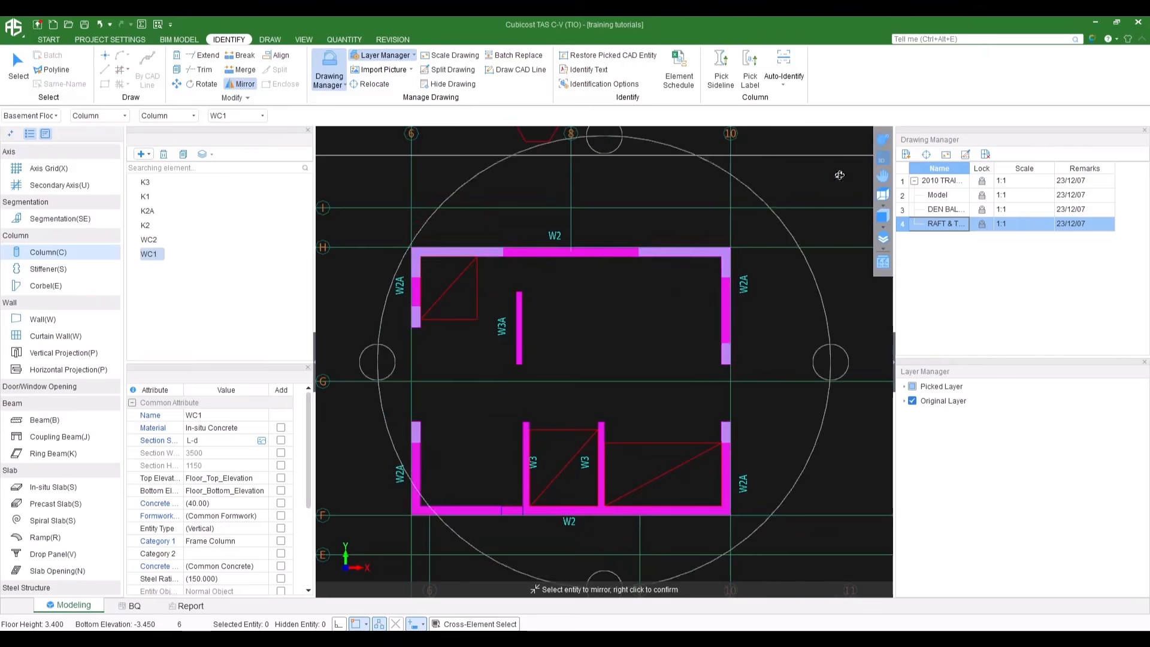
{"action": "left_click_drag", "start_coordinate": [839, 175], "coordinate": [470, 307]}
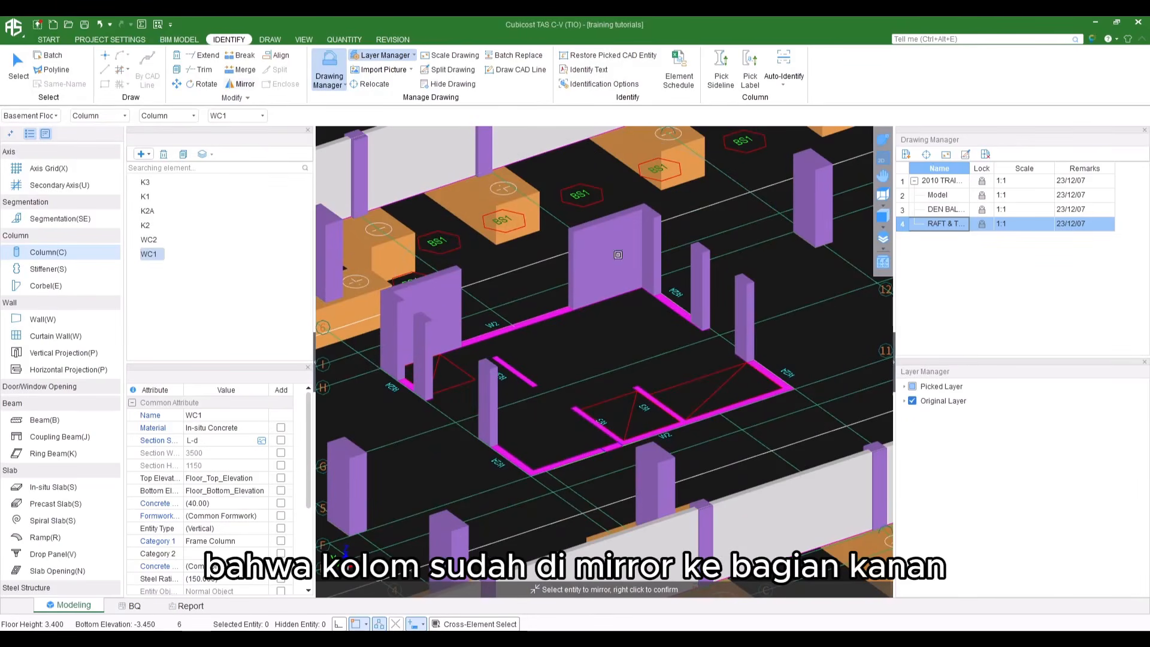
{"action": "left_click", "coordinate": [883, 159]}
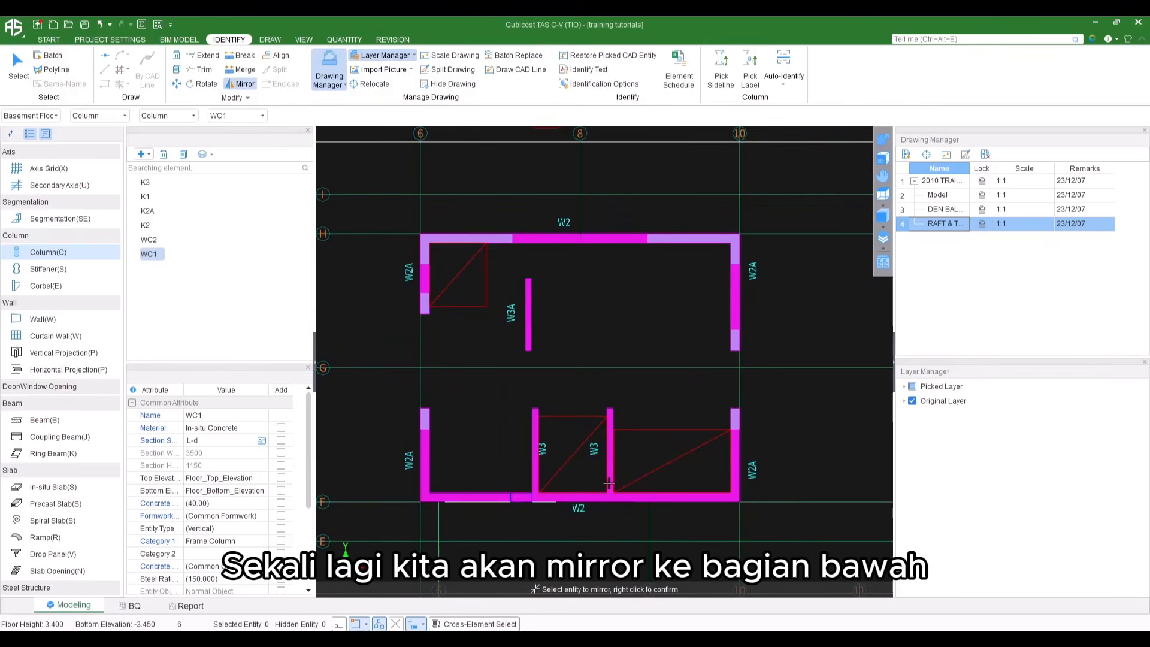
Mirror the two WC1 columns on grid H across grid G, keeping the original columns
{"action": "left_click", "coordinate": [18, 77]}
{"action": "left_click_drag", "start_coordinate": [383, 210], "coordinate": [774, 276]}
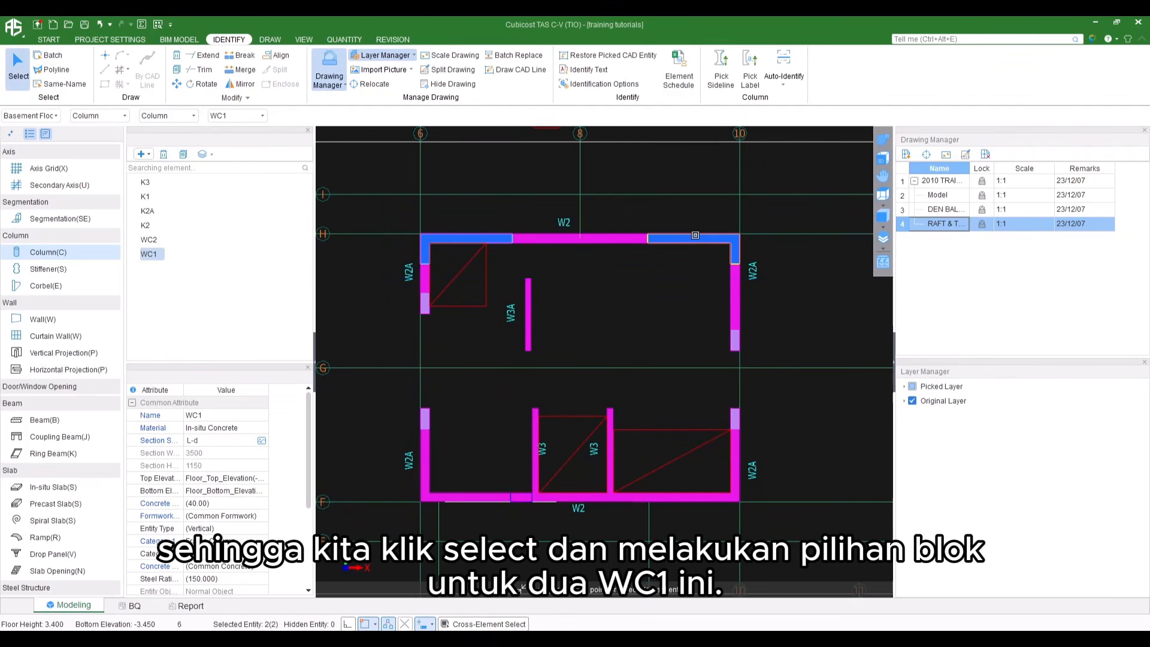
{"action": "right_click", "coordinate": [694, 235]}
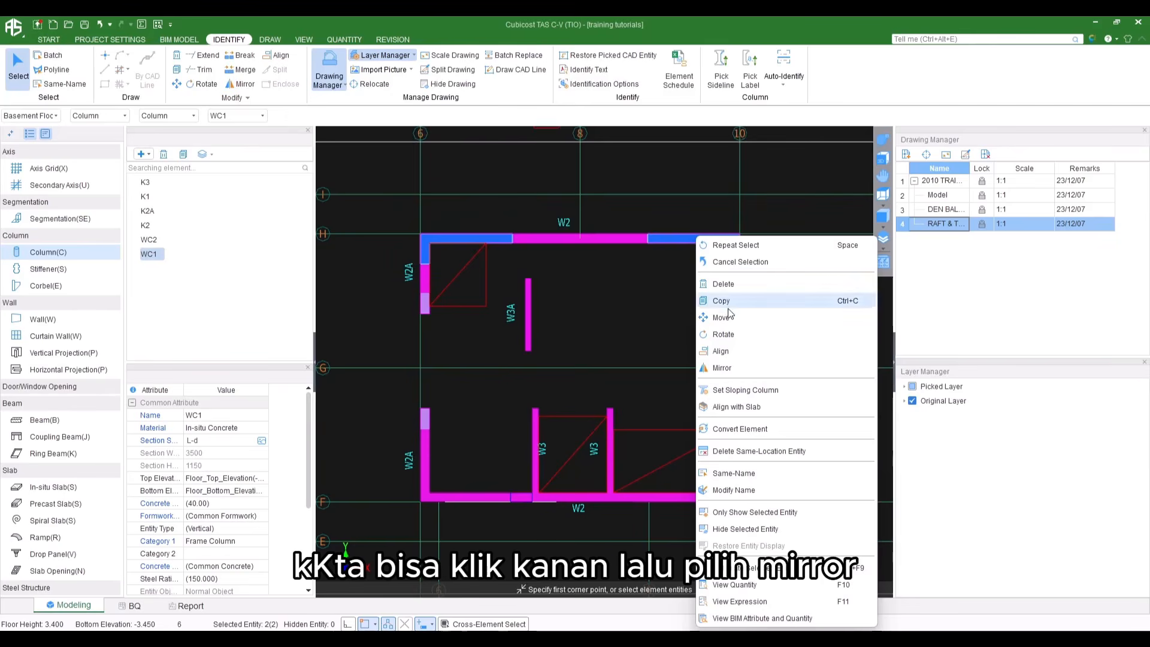
{"action": "left_click", "coordinate": [722, 368]}
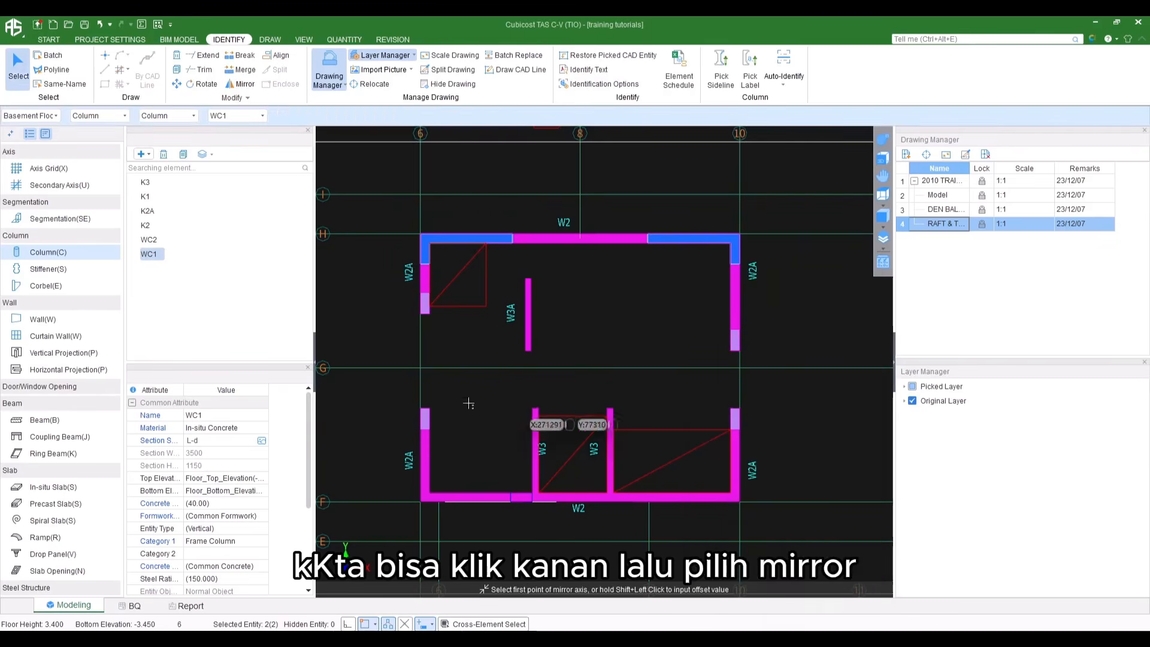
{"action": "left_click", "coordinate": [420, 368]}
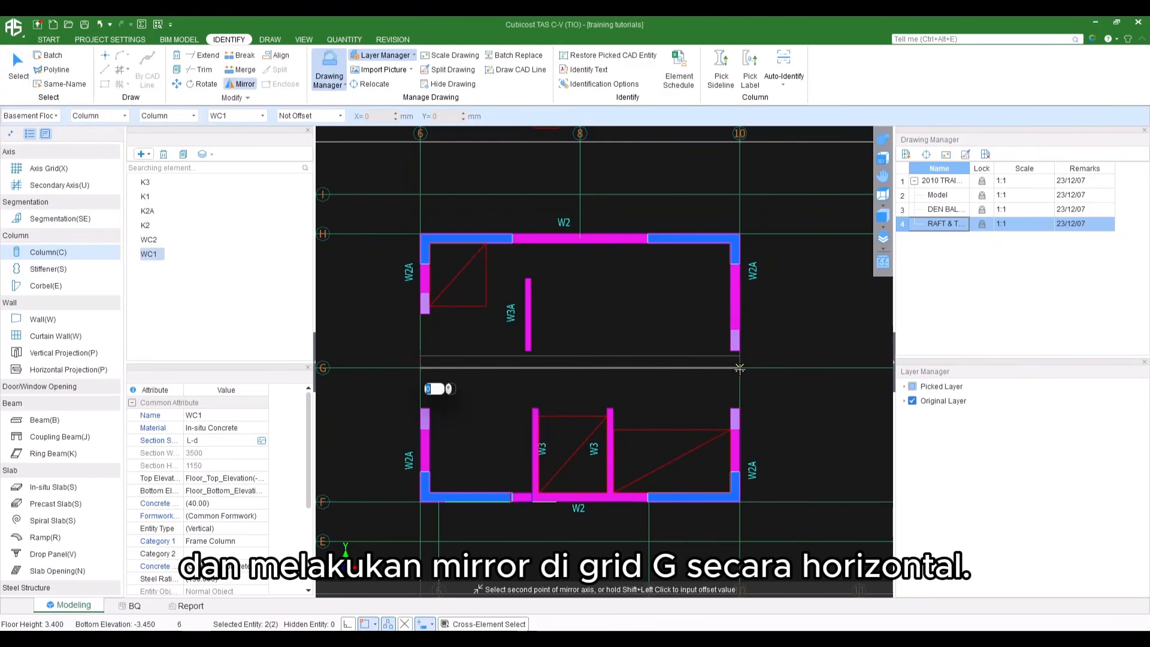
{"action": "left_click", "coordinate": [740, 368]}
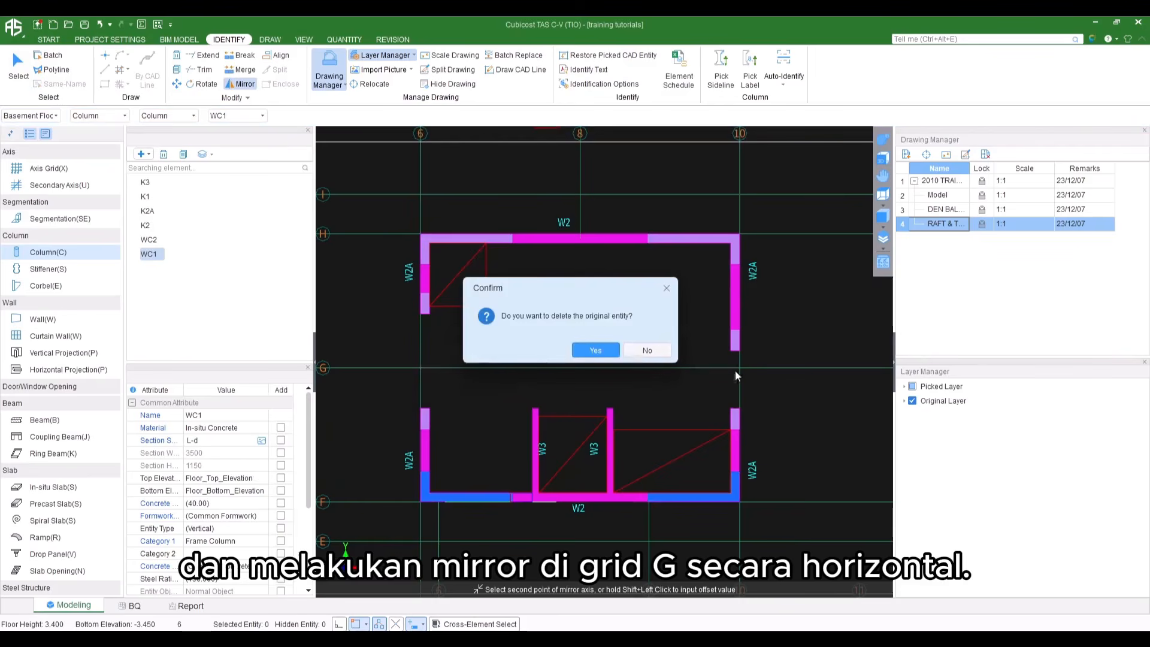
{"action": "left_click", "coordinate": [646, 351]}
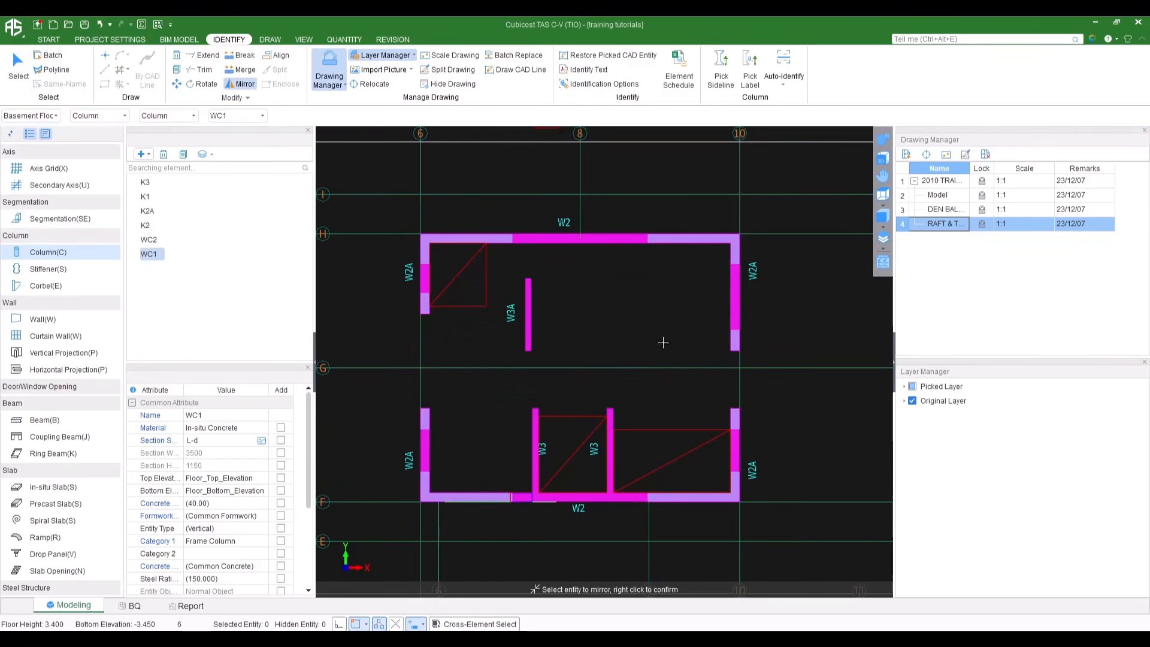
Inspect the mirrored WC1 columns around the core in 3D
{"action": "left_click", "coordinate": [882, 138]}
{"action": "left_click_drag", "start_coordinate": [593, 377], "coordinate": [677, 205]}
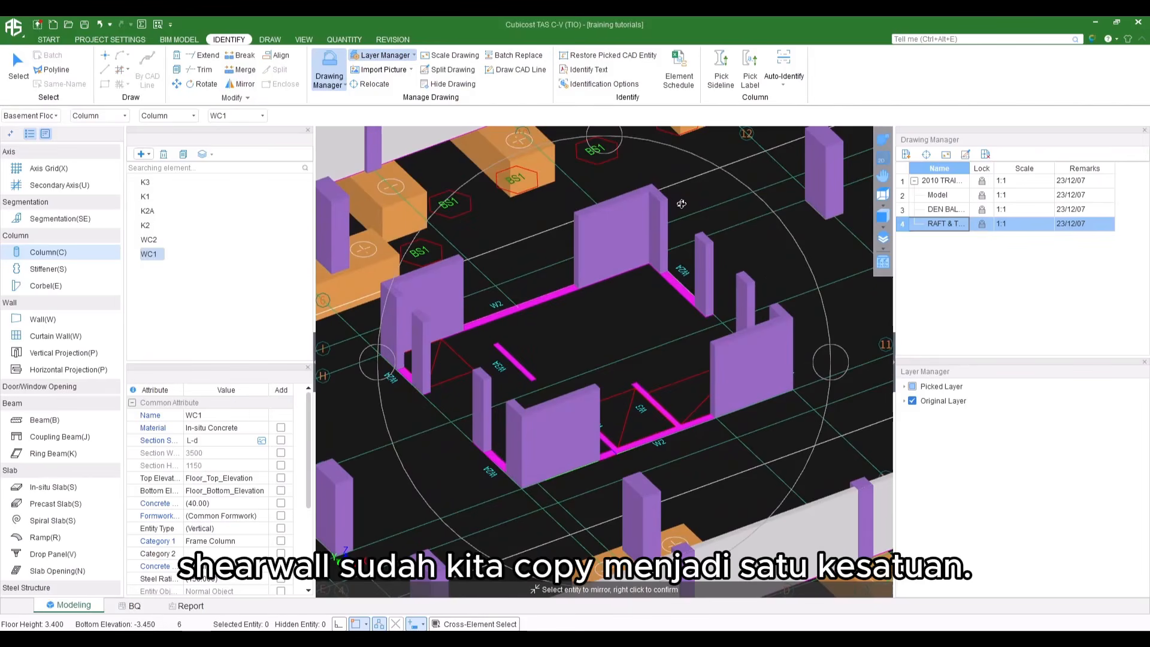
{"action": "scroll", "coordinate": [557, 359], "scroll_direction": "up", "scroll_amount": 3}
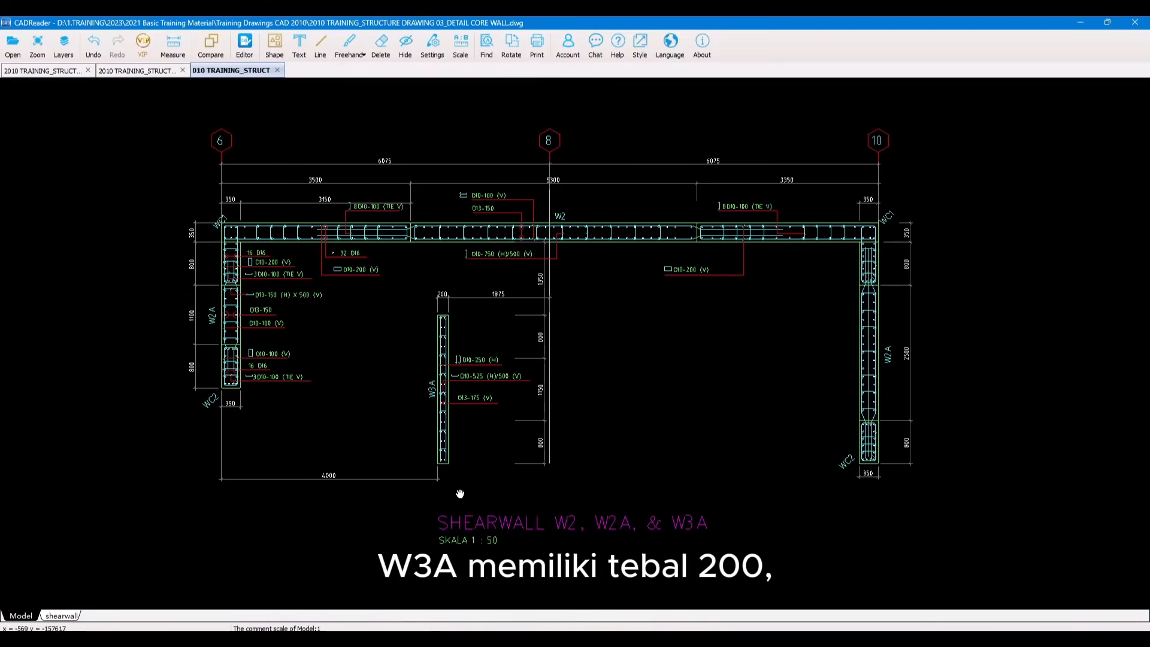
Check the W3 thickness in the CADReader shearwall detail, then return to the TAS model's plan view
{"action": "mouse_move", "coordinate": [606, 513]}
{"action": "left_mouse_down"}
{"action": "mouse_move", "coordinate": [675, 61]}
{"action": "mouse_move", "coordinate": [631, 61]}
{"action": "left_mouse_up"}
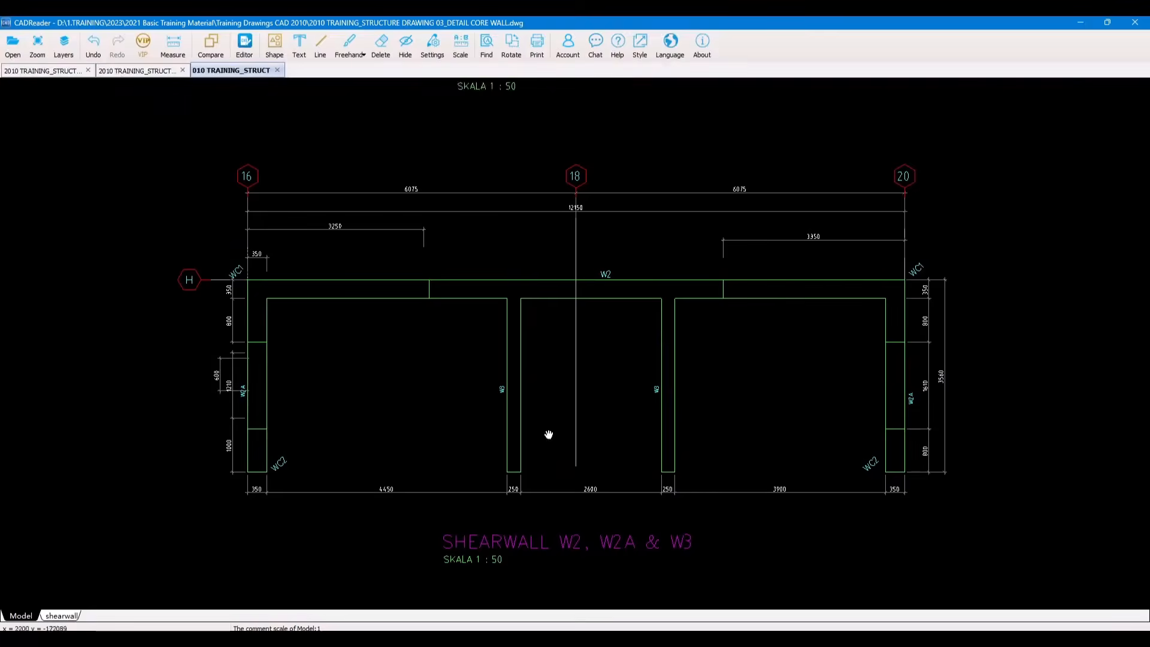
{"action": "scroll", "coordinate": [528, 419], "scroll_direction": "up", "scroll_amount": 1}
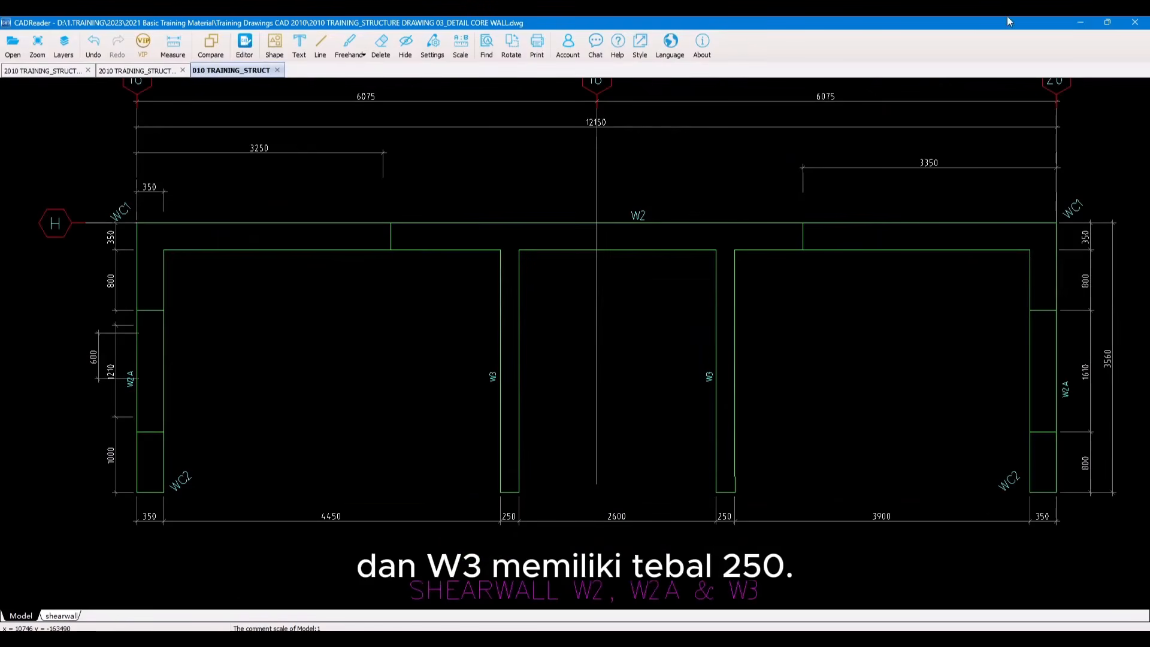
{"action": "left_click", "coordinate": [1082, 27]}
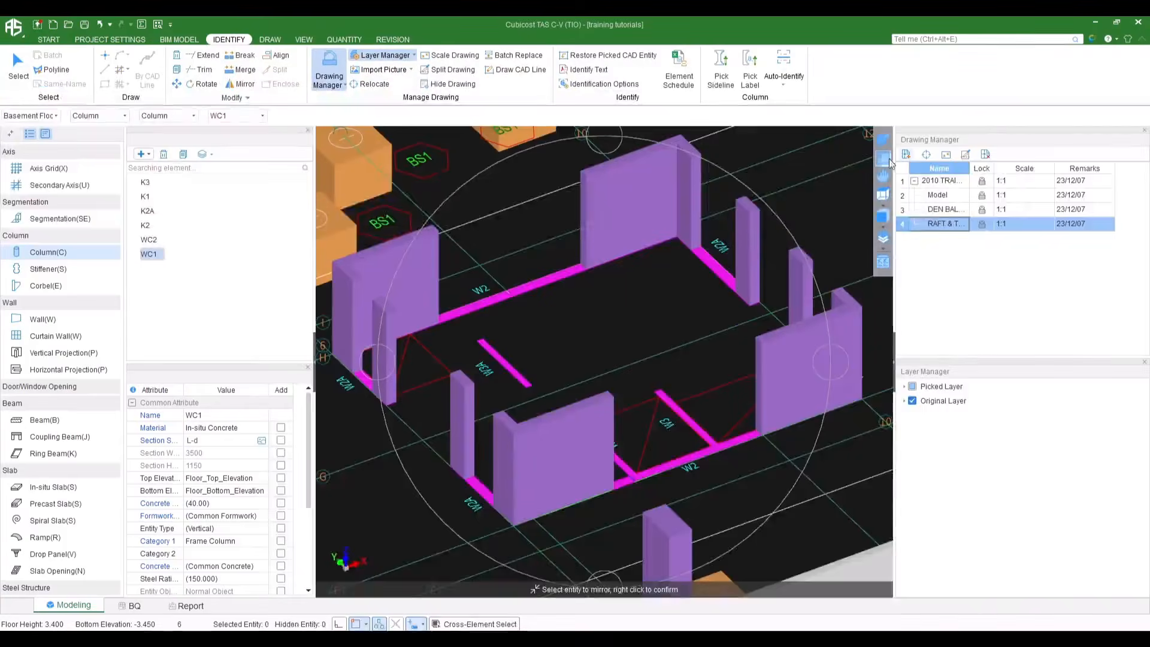
{"action": "left_click", "coordinate": [884, 159]}
{"action": "scroll", "coordinate": [550, 252], "scroll_direction": "down", "scroll_amount": 1}
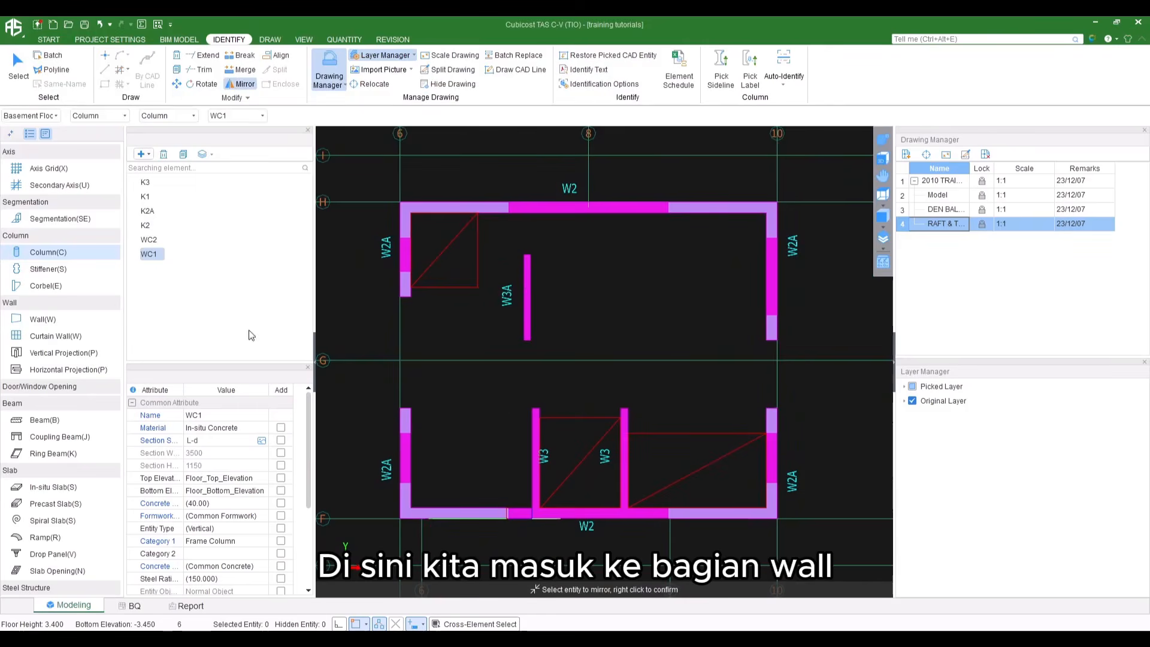
Create a new wall element on the basement floor and copy it three times
{"action": "left_click", "coordinate": [43, 319]}
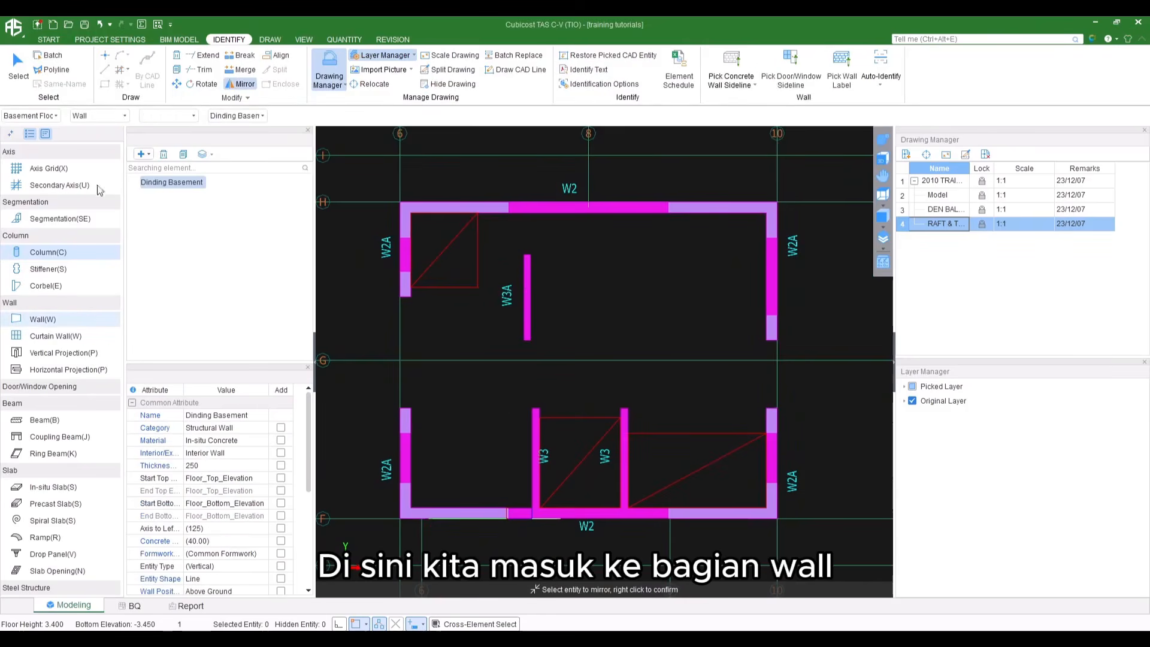
{"action": "left_click", "coordinate": [142, 154]}
{"action": "left_click", "coordinate": [163, 192]}
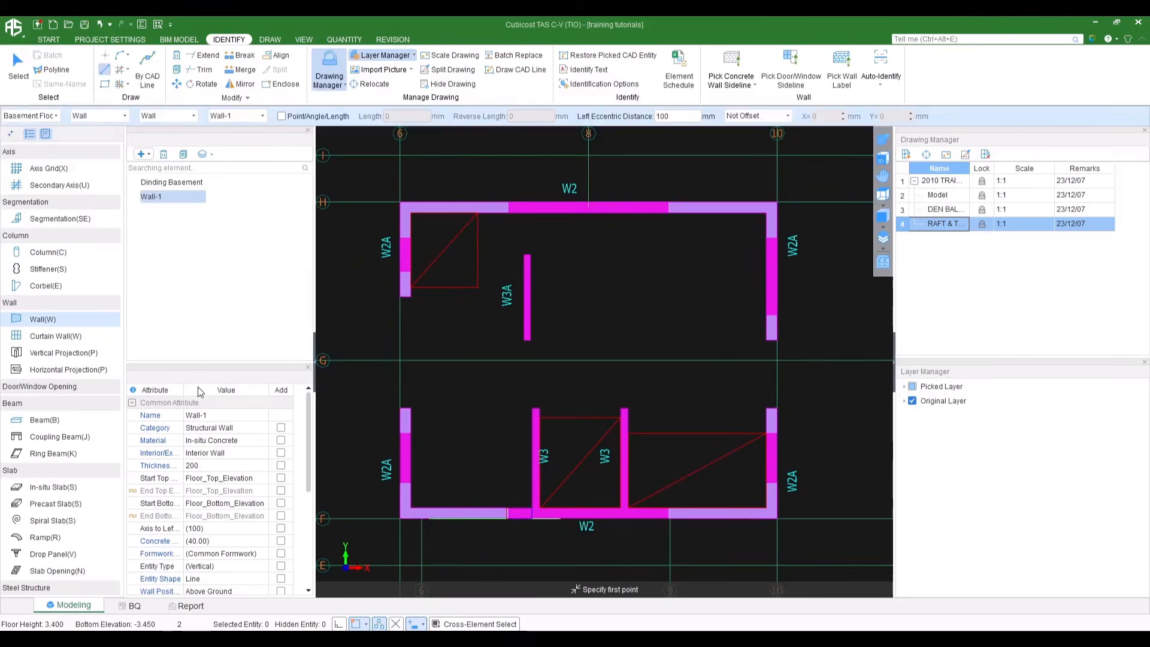
{"action": "left_click", "coordinate": [184, 154]}
{"action": "left_click", "coordinate": [184, 155]}
{"action": "left_click", "coordinate": [183, 155]}
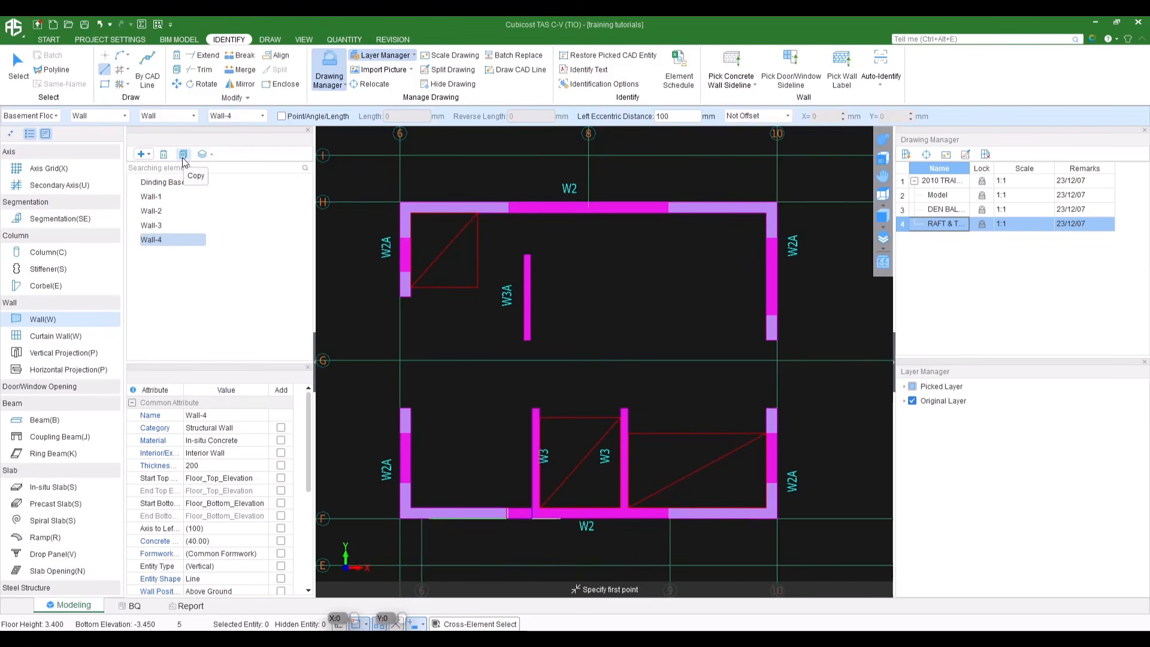
Rename the first two new wall elements as W2 and W2A
{"action": "left_click", "coordinate": [154, 196]}
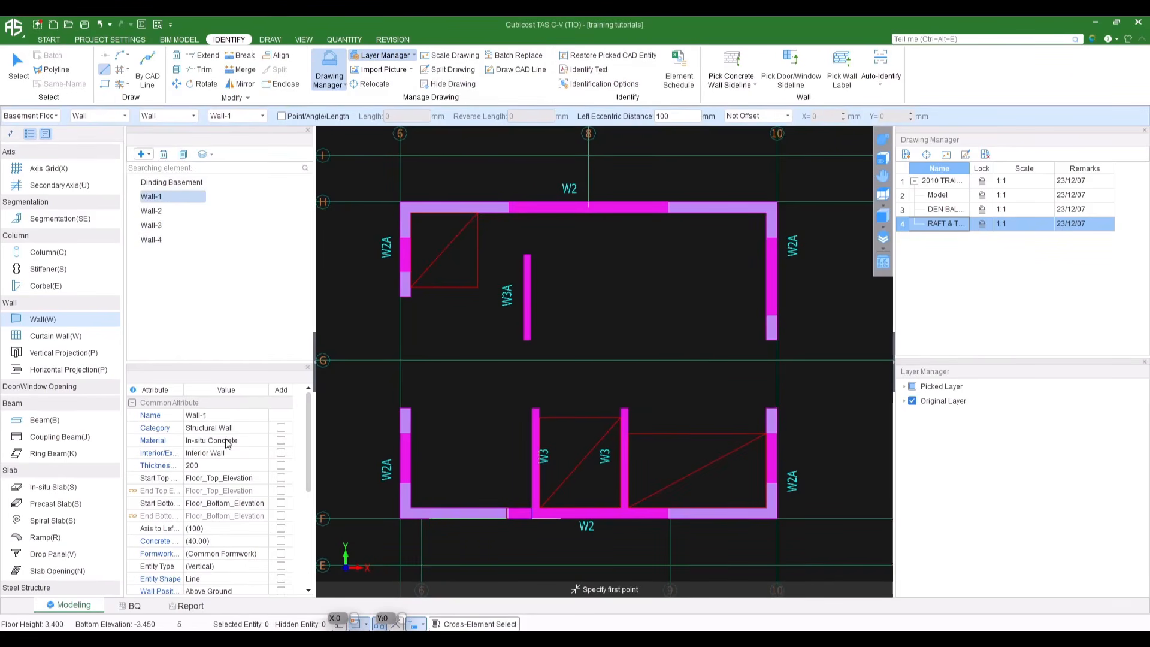
{"action": "left_click", "coordinate": [205, 416]}
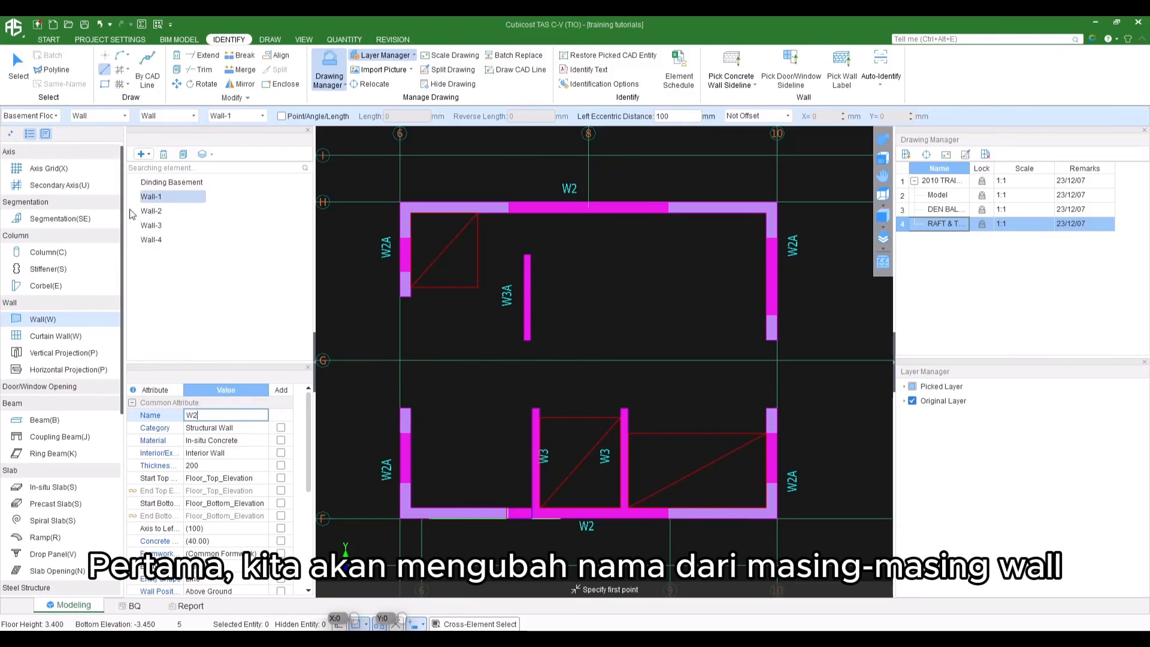
{"action": "left_click", "coordinate": [163, 212]}
{"action": "left_click", "coordinate": [206, 417]}
{"action": "type", "text": "W3"}
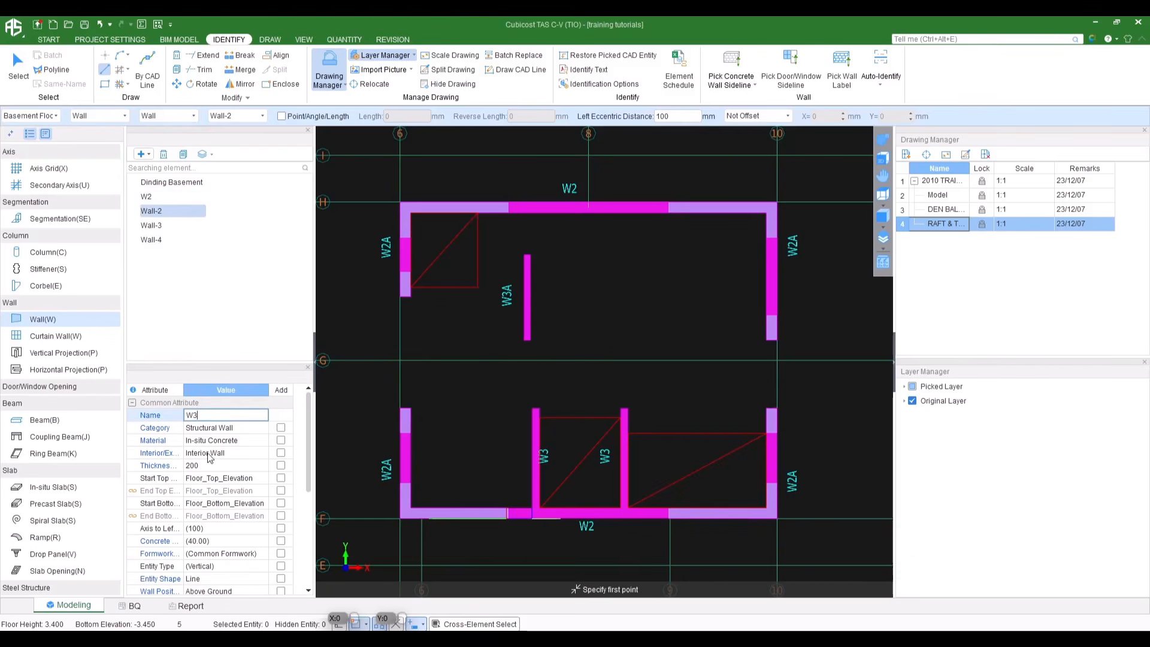
{"action": "type", "text": "AA"}
Rename the remaining two new wall elements as W3 and W3A
{"action": "left_click", "coordinate": [164, 226]}
{"action": "left_click", "coordinate": [210, 420]}
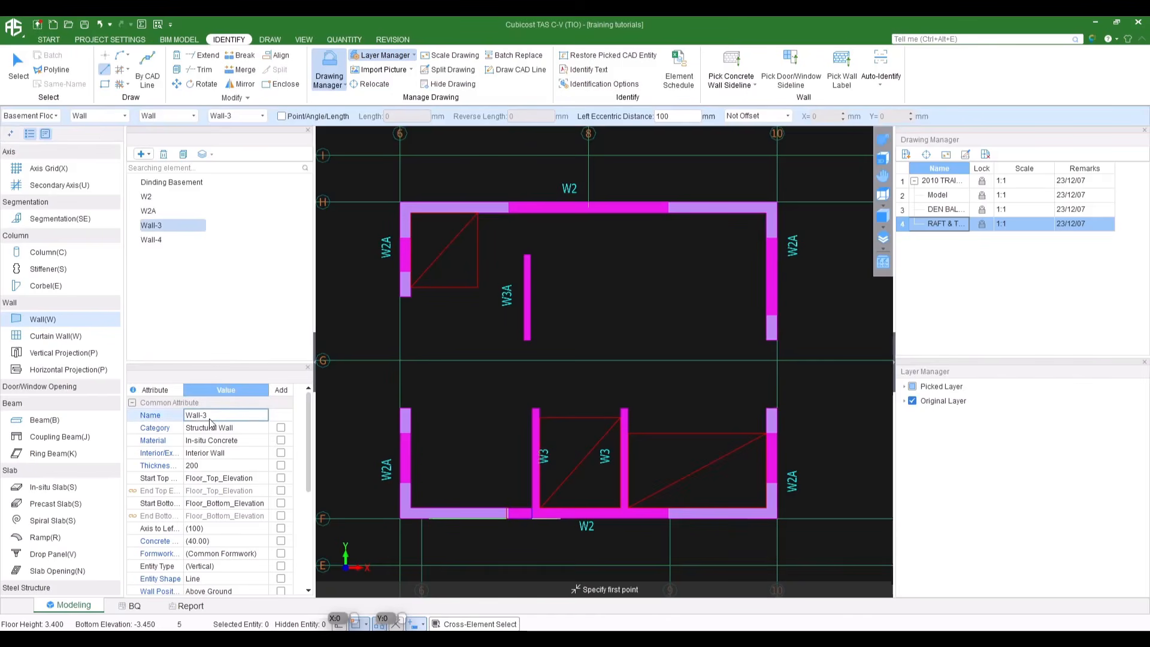
{"action": "type", "text": "W3"}
{"action": "left_click", "coordinate": [161, 240]}
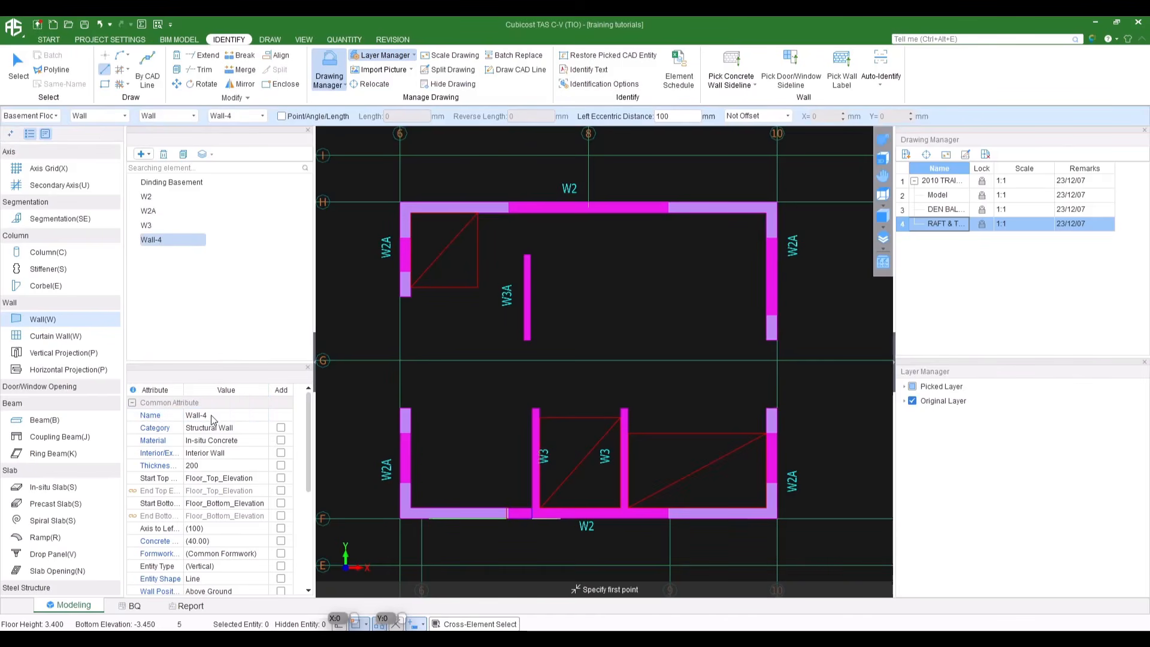
{"action": "left_click", "coordinate": [211, 419]}
{"action": "type", "text": "W3A"}
{"action": "key", "text": "Return"}
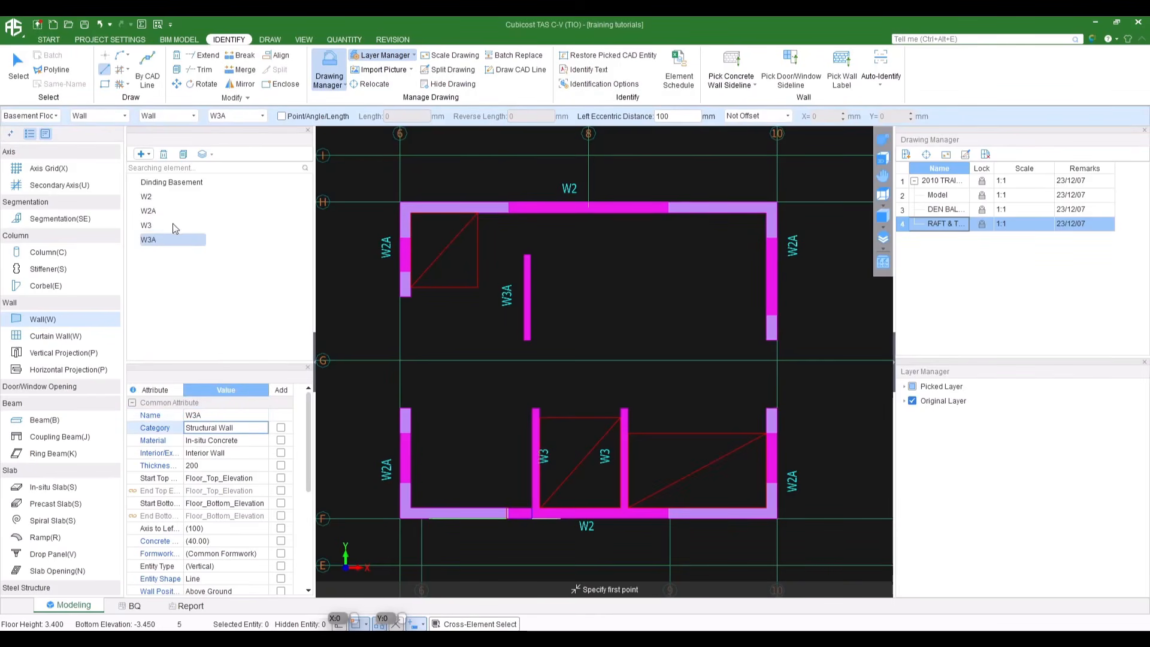
Set the thickness of walls W2 and W2A to 350 mm
{"action": "left_click", "coordinate": [174, 196]}
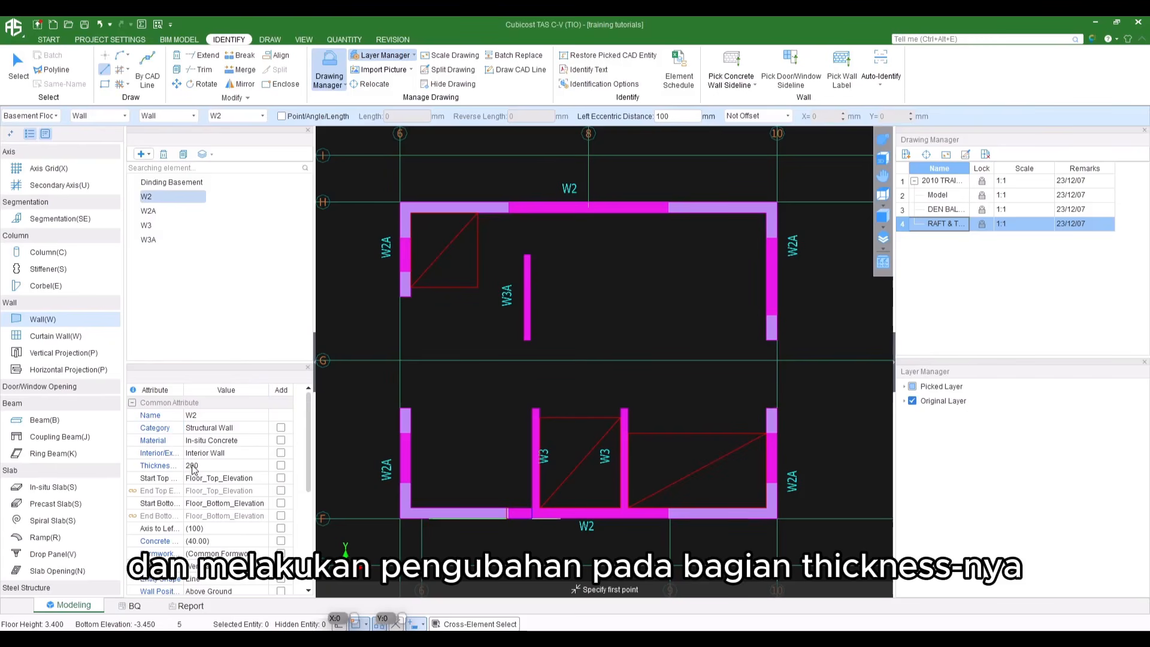
{"action": "key", "text": "Escape"}
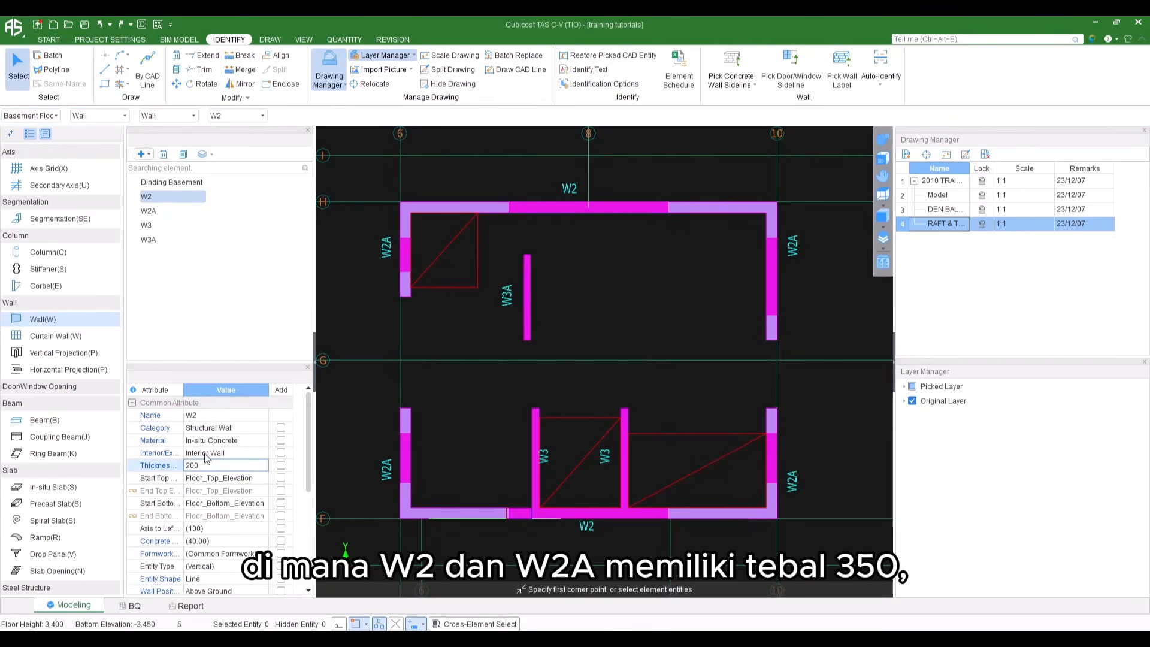
{"action": "type", "text": "350"}
{"action": "key", "text": "Return"}
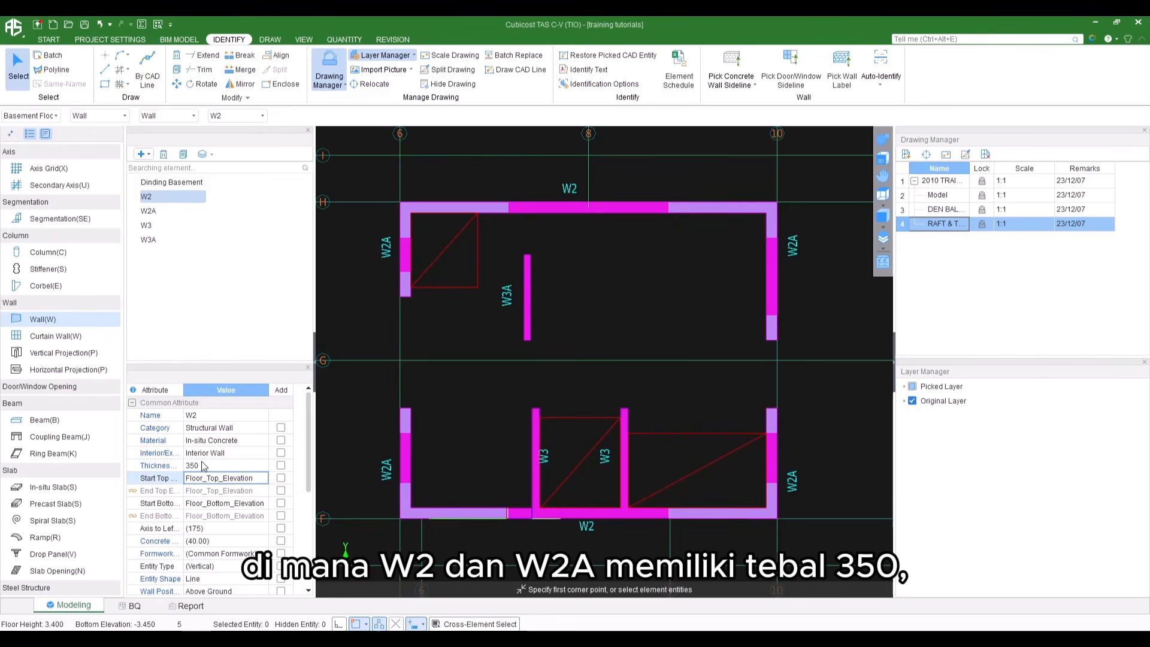
{"action": "left_click", "coordinate": [148, 211]}
{"action": "left_click", "coordinate": [219, 467]}
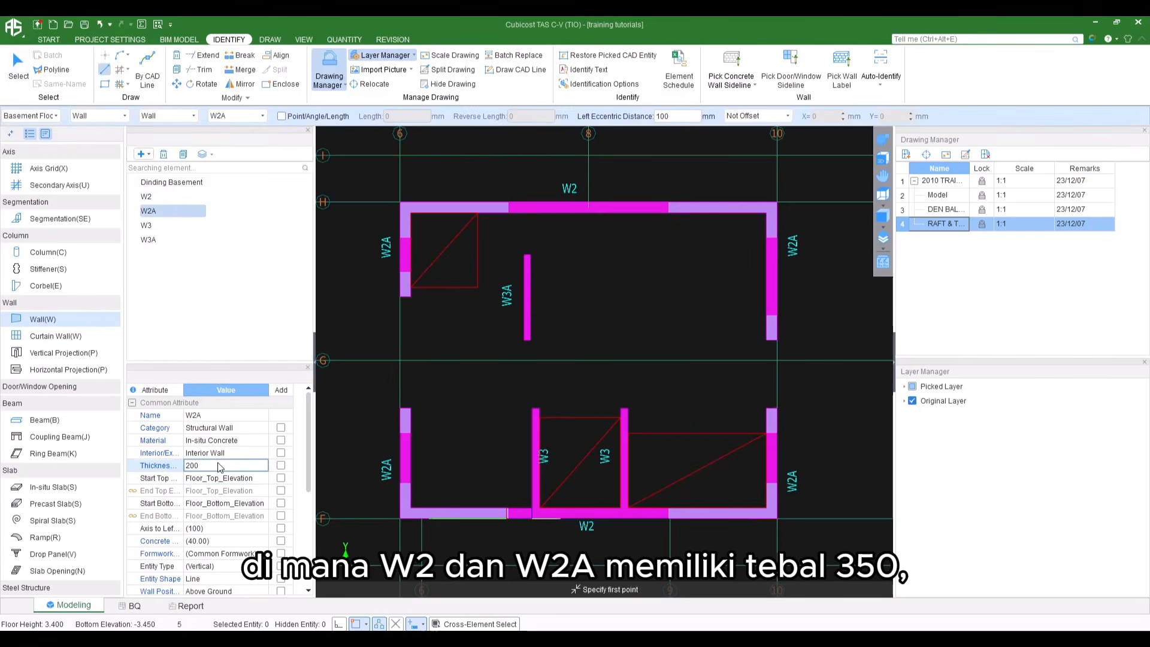
{"action": "type", "text": "350"}
{"action": "key", "text": "Return"}
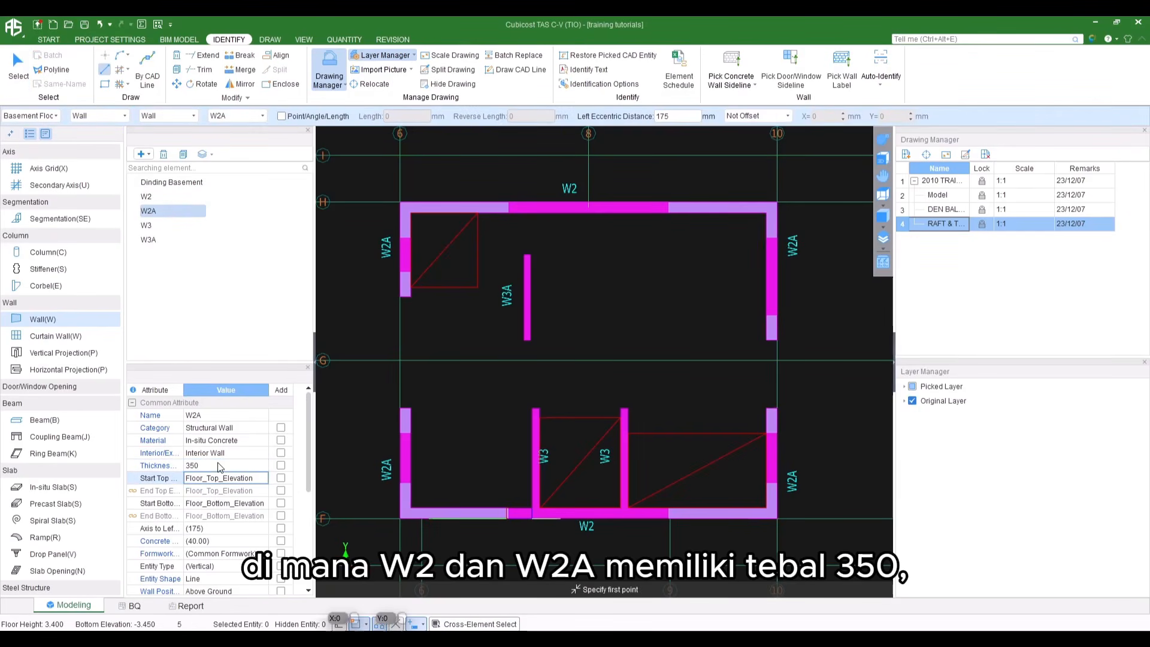
Set wall W3's thickness to 250 mm and check the attributes of W3A
{"action": "left_click", "coordinate": [178, 228]}
{"action": "left_click", "coordinate": [221, 464]}
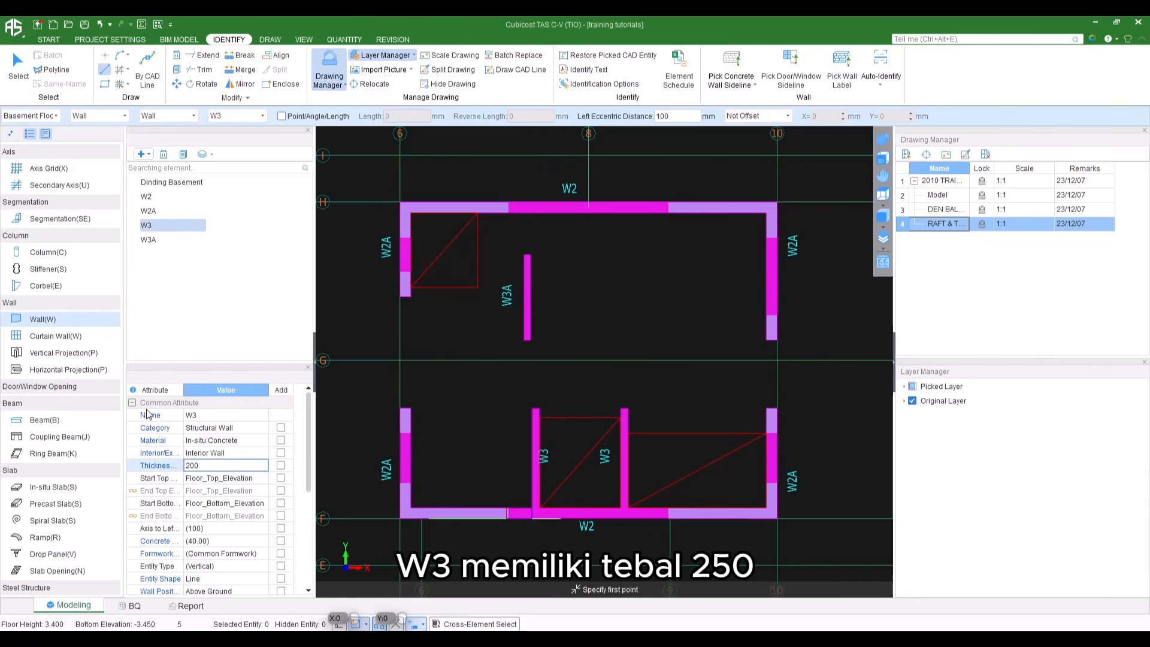
{"action": "key", "text": "Return"}
{"action": "left_click", "coordinate": [179, 240]}
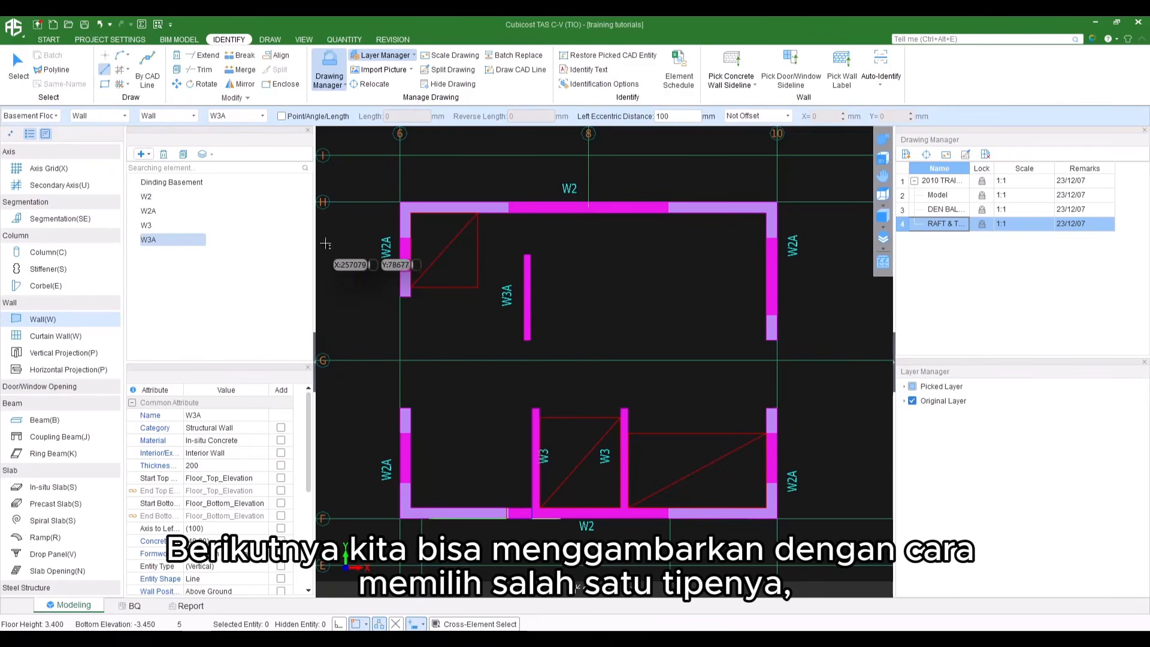
Start a W2 wall line on grid H at the inner end corner of the WC1 column near grid 6
{"action": "left_click", "coordinate": [145, 199]}
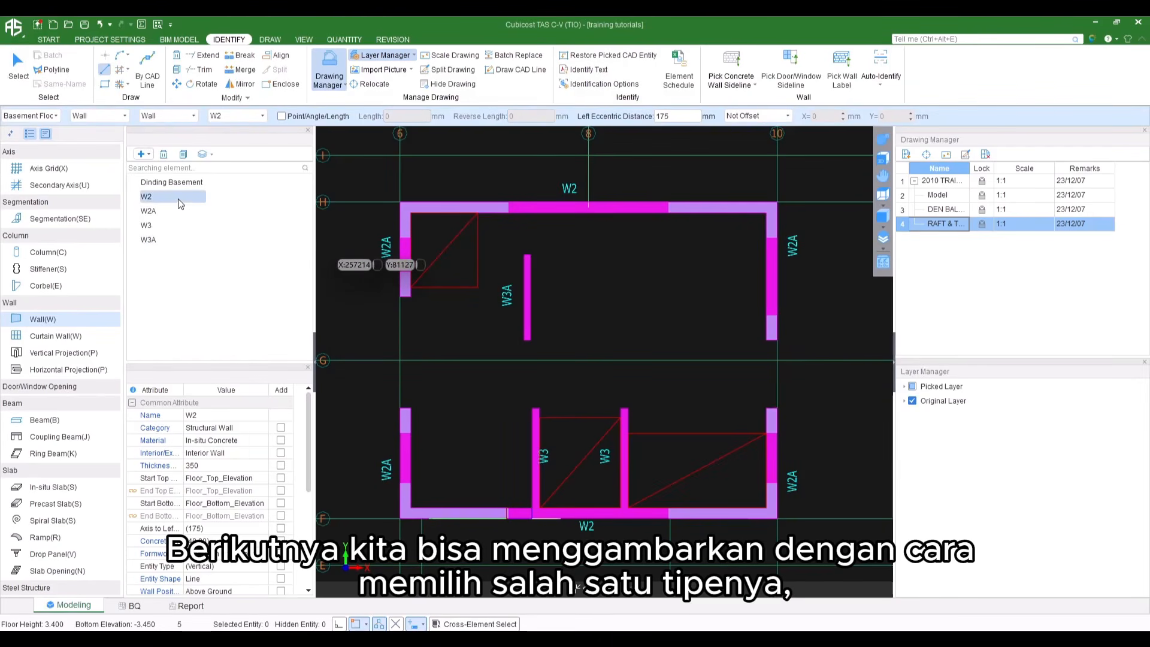
{"action": "left_click", "coordinate": [104, 72]}
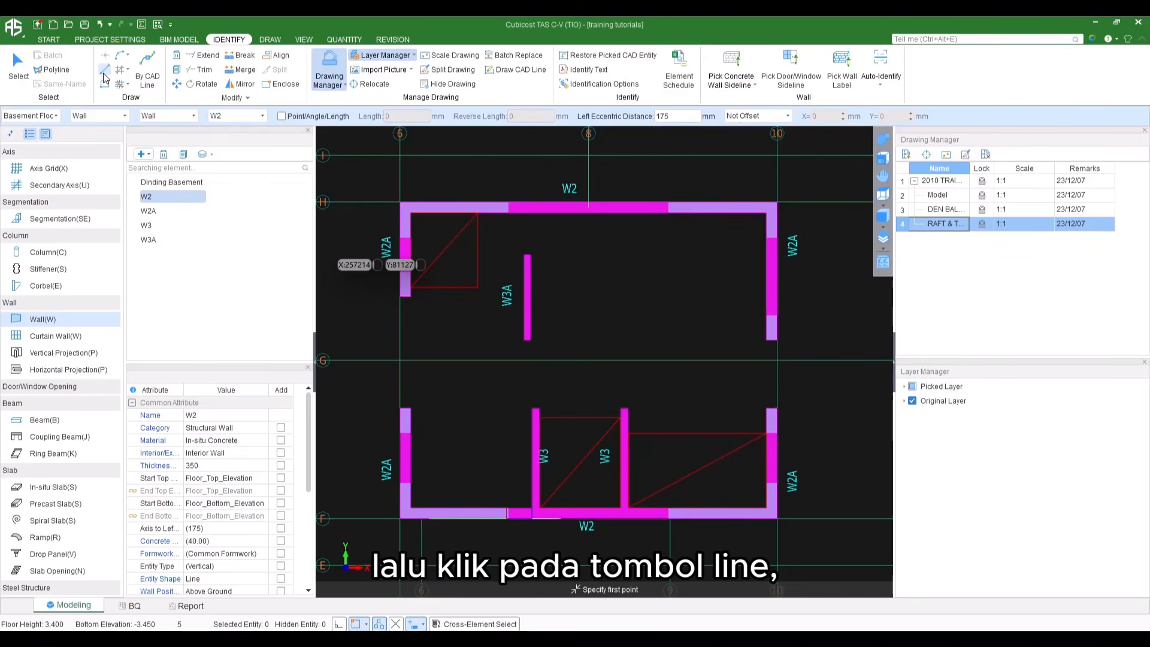
{"action": "scroll", "coordinate": [521, 191], "scroll_direction": "up", "scroll_amount": 2}
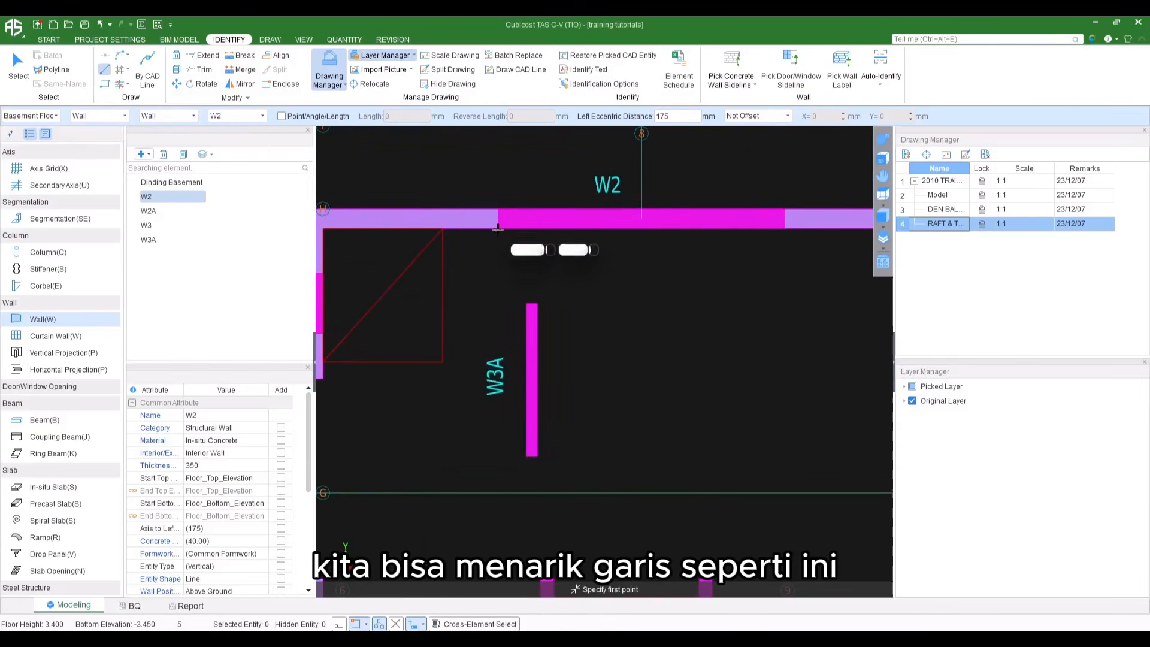
{"action": "left_click", "coordinate": [497, 228]}
{"action": "middle_click_drag", "start_coordinate": [498, 228], "coordinate": [429, 279]}
{"action": "left_click", "coordinate": [429, 279]}
{"action": "scroll", "coordinate": [428, 280], "scroll_direction": "up", "scroll_amount": 1}
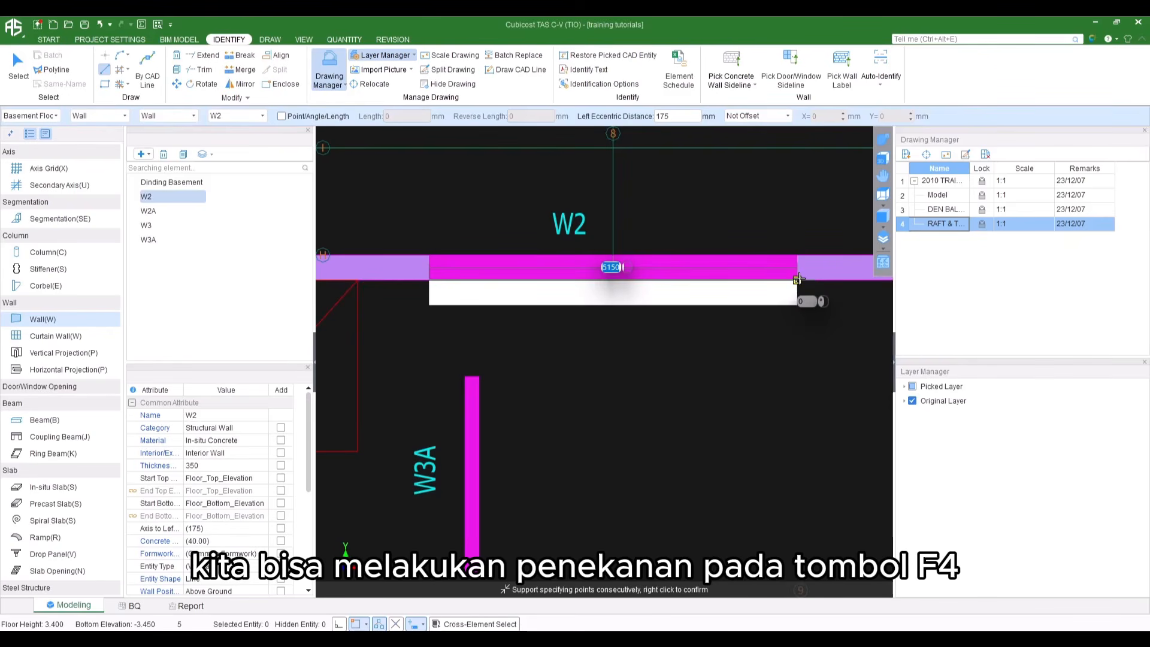
Flip the W2 line's insertion side to match the CAD wall on grid H and end it at the column near grid 10
{"action": "key", "text": "F4"}
{"action": "key", "text": "F4"}
{"action": "key", "text": "F4"}
{"action": "key", "text": "F4"}
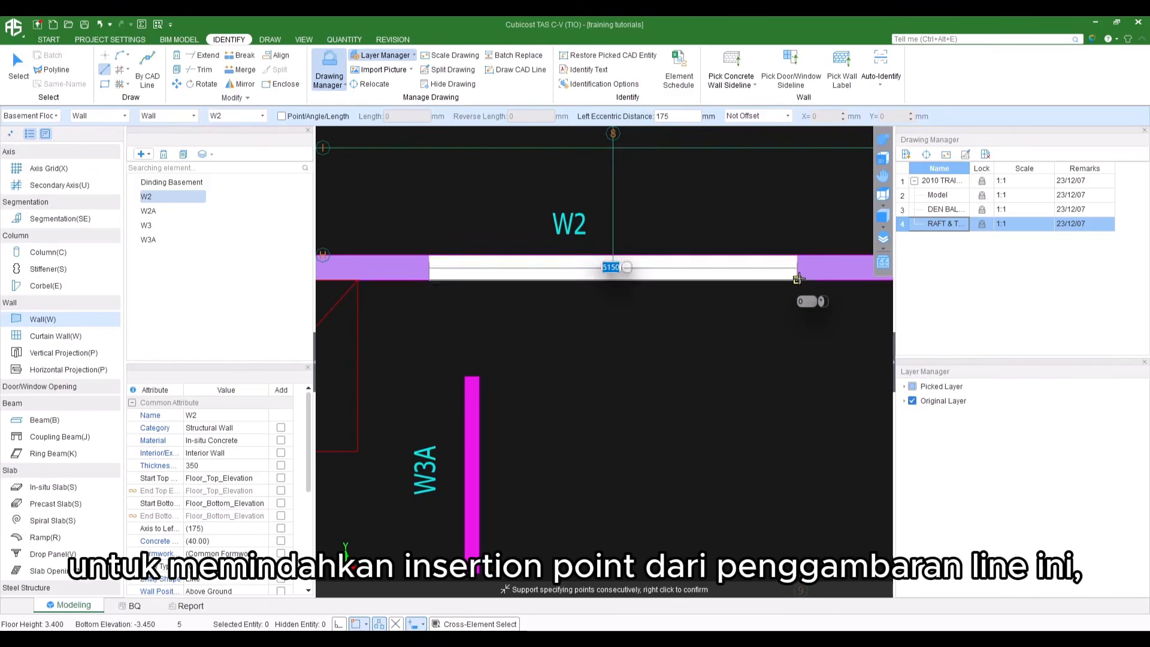
{"action": "key", "text": "F4"}
{"action": "key", "text": "F4"}
{"action": "key", "text": "F4"}
{"action": "key", "text": "F4"}
{"action": "key", "text": "F4"}
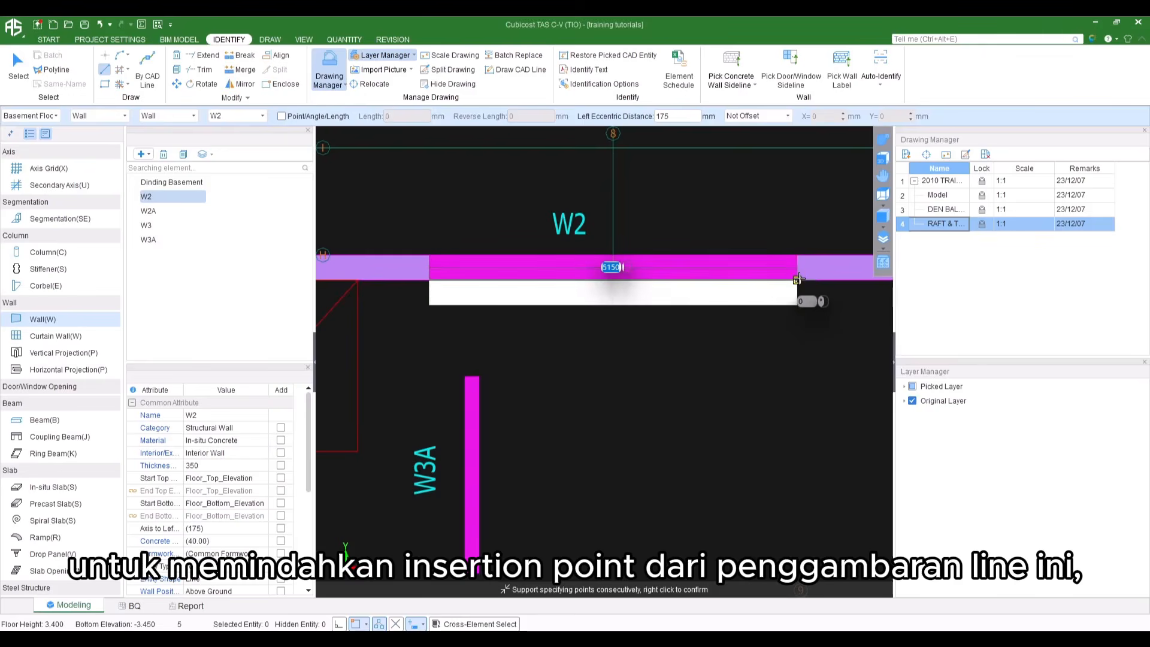
{"action": "key", "text": "F4"}
{"action": "key", "text": "F4"}
{"action": "key", "text": "F4"}
{"action": "key", "text": "F4"}
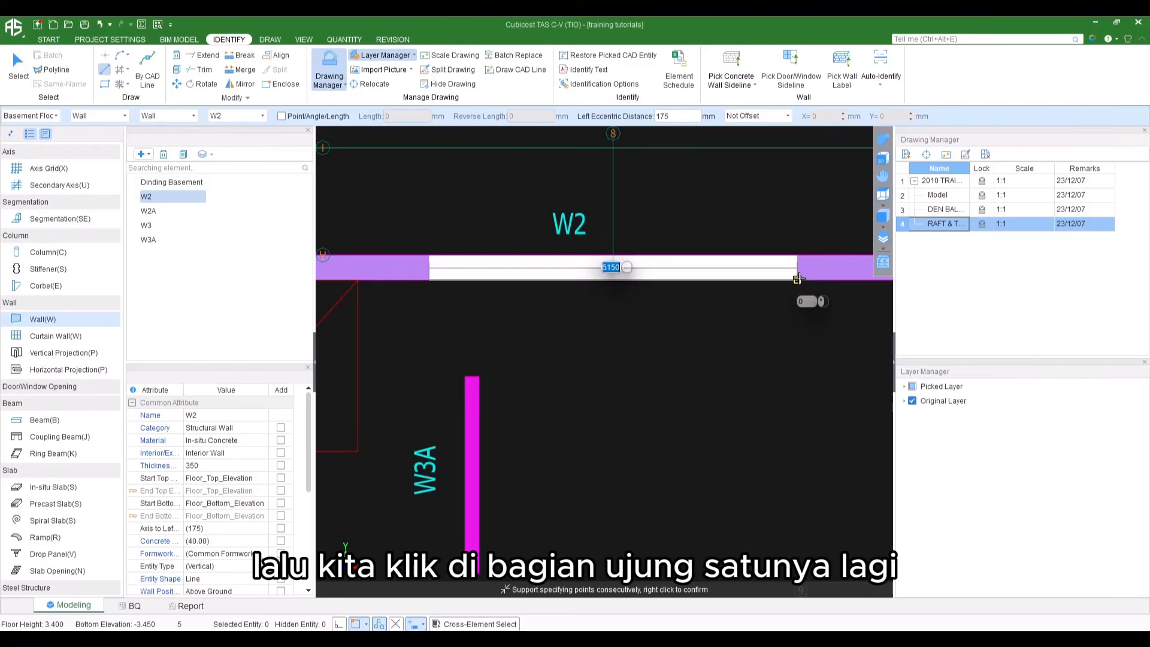
{"action": "left_click", "coordinate": [798, 278]}
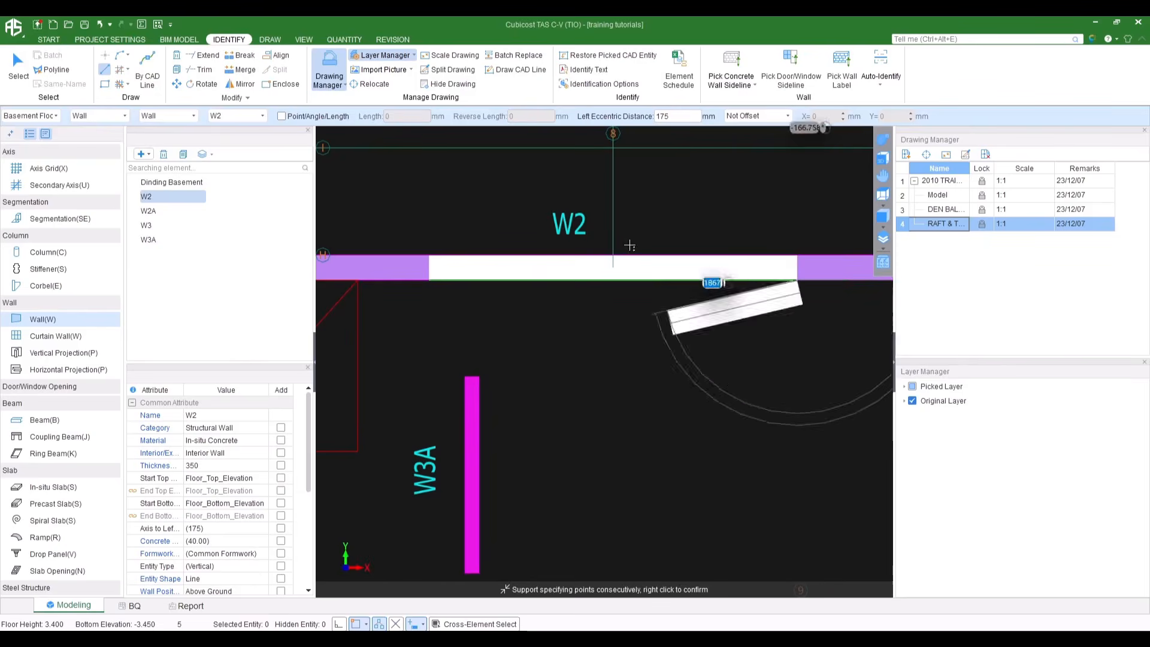
{"action": "right_click", "coordinate": [757, 275]}
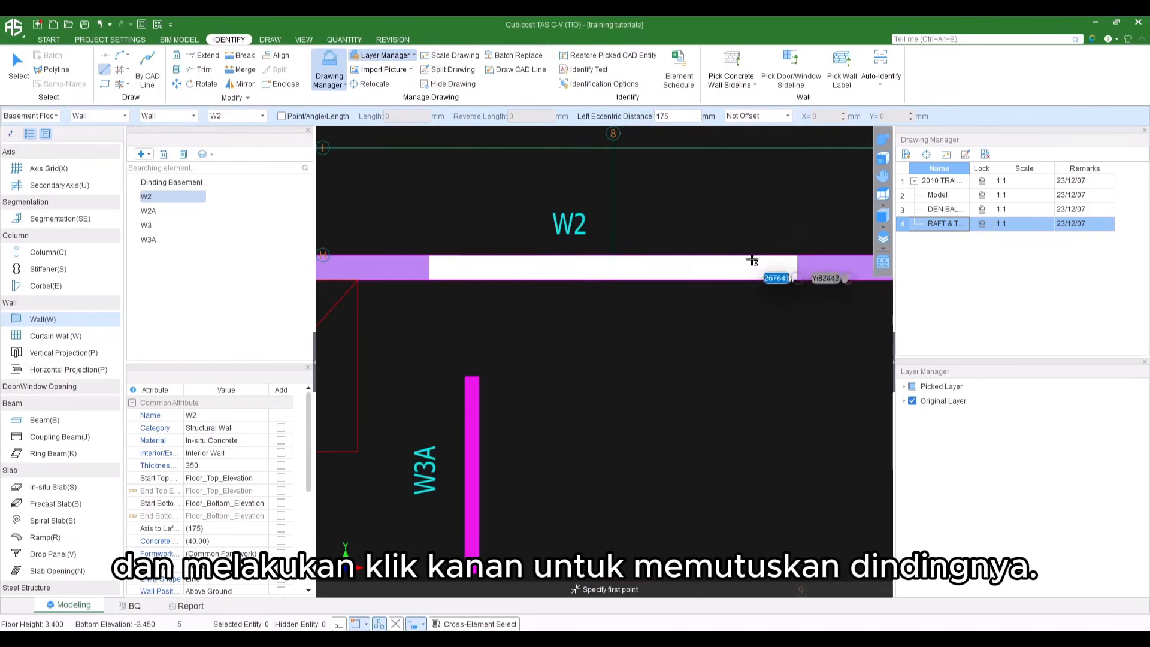
Draw the two W2A walls on grids 6 and 10 between grids H and G, joining the column ends
{"action": "scroll", "coordinate": [676, 222], "scroll_direction": "down", "scroll_amount": 4}
{"action": "middle_click_drag", "start_coordinate": [676, 222], "coordinate": [618, 187]}
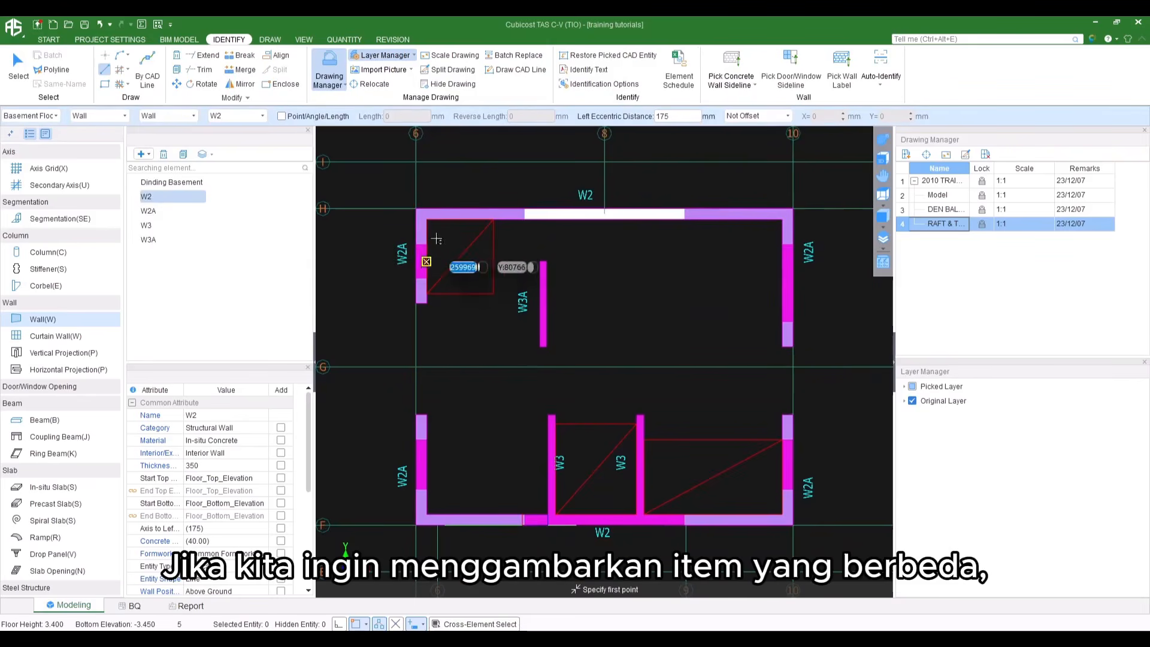
{"action": "left_click", "coordinate": [154, 213]}
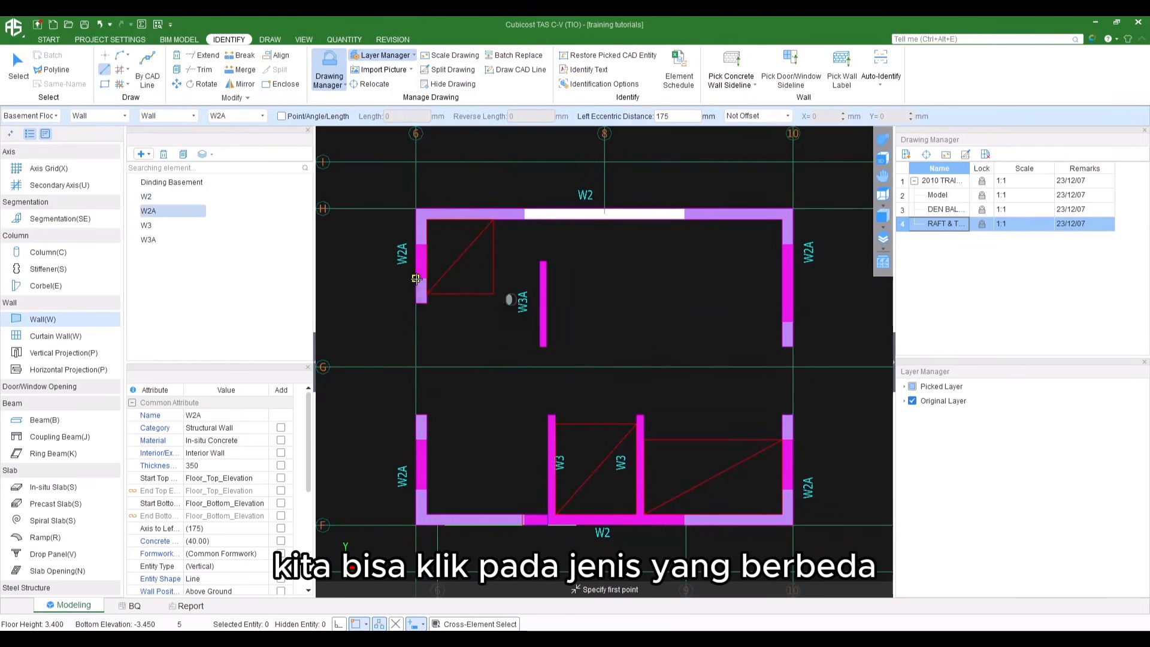
{"action": "left_click", "coordinate": [421, 301]}
{"action": "left_click", "coordinate": [416, 244]}
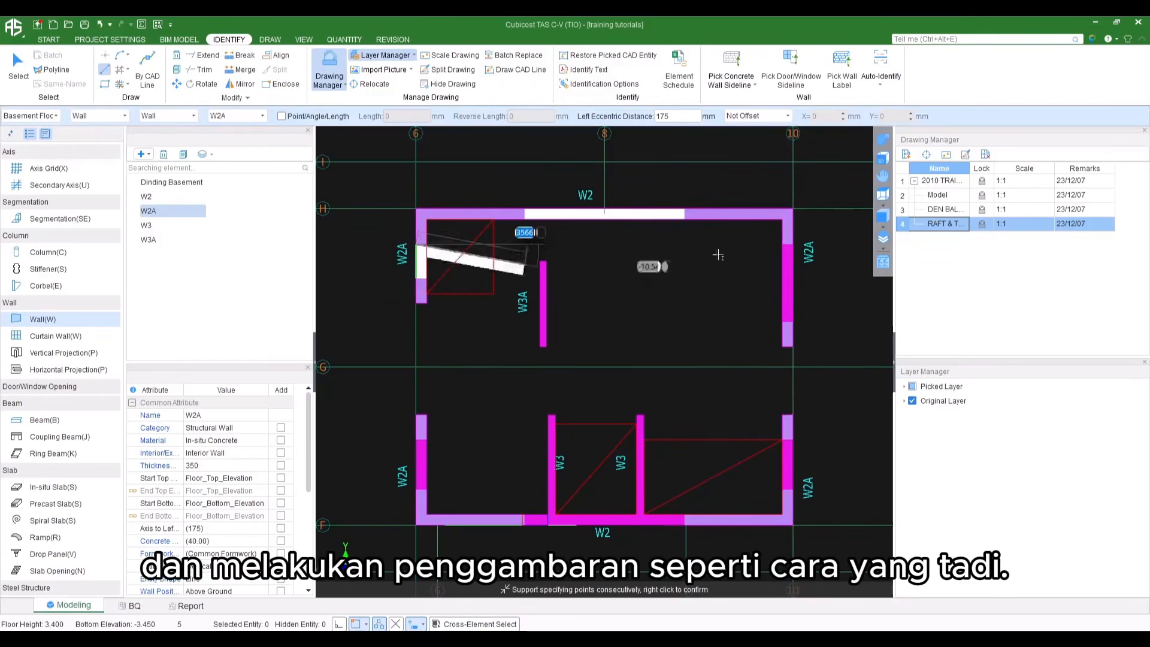
{"action": "right_click", "coordinate": [781, 264]}
{"action": "left_click", "coordinate": [782, 322]}
{"action": "right_click", "coordinate": [788, 319]}
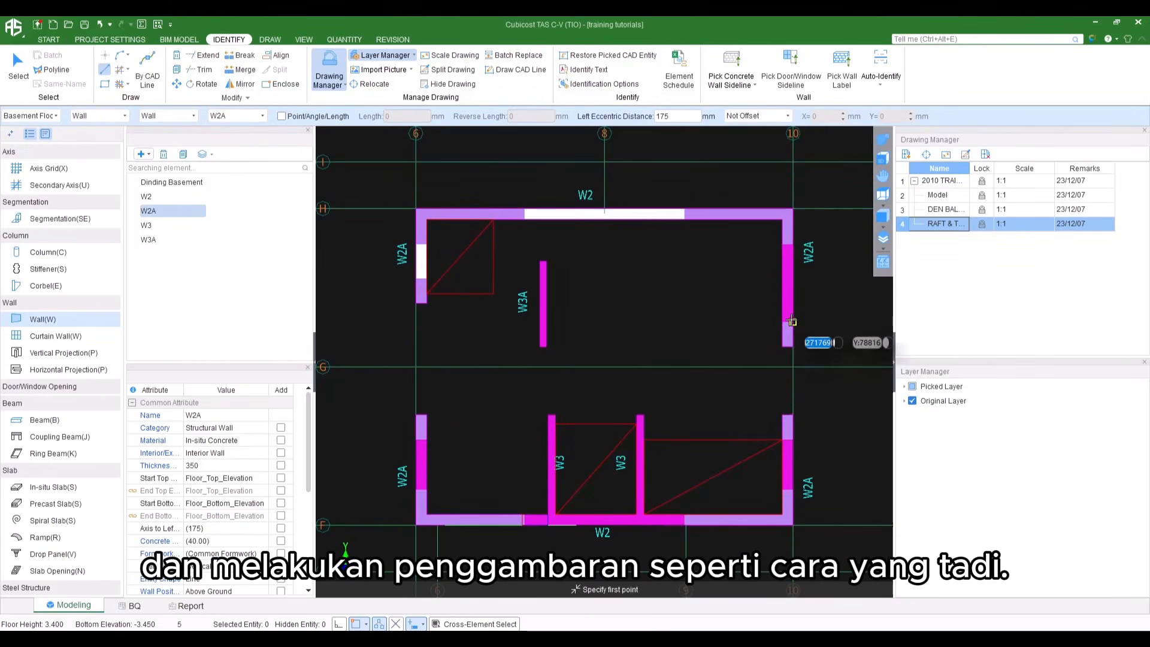
{"action": "left_click", "coordinate": [783, 243]}
{"action": "right_click", "coordinate": [647, 292]}
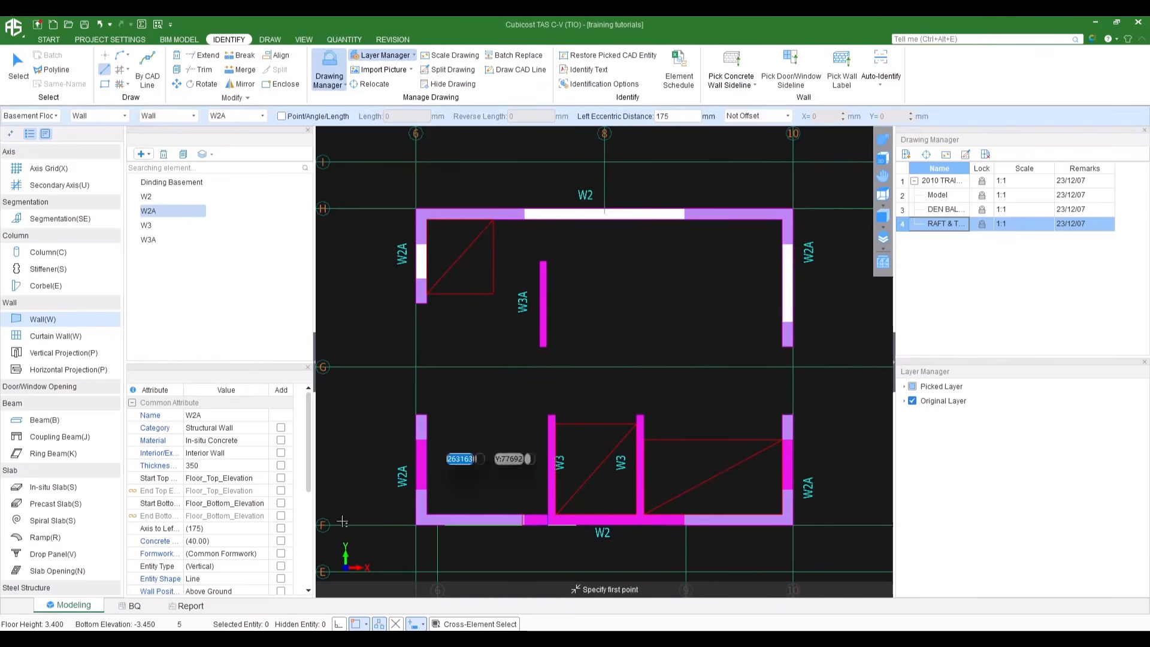
Draw the two W2A walls on grids 6 and 10 between grids G and F
{"action": "left_click", "coordinate": [416, 489]}
{"action": "left_click", "coordinate": [416, 443]}
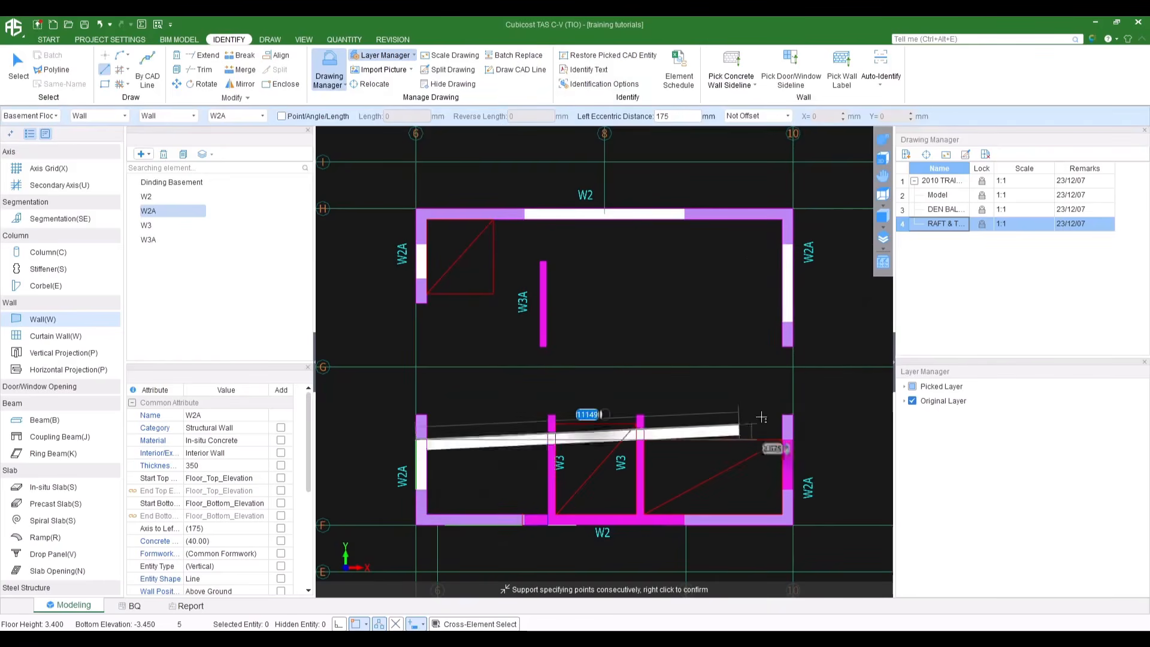
{"action": "right_click", "coordinate": [785, 447]}
{"action": "left_click", "coordinate": [783, 488]}
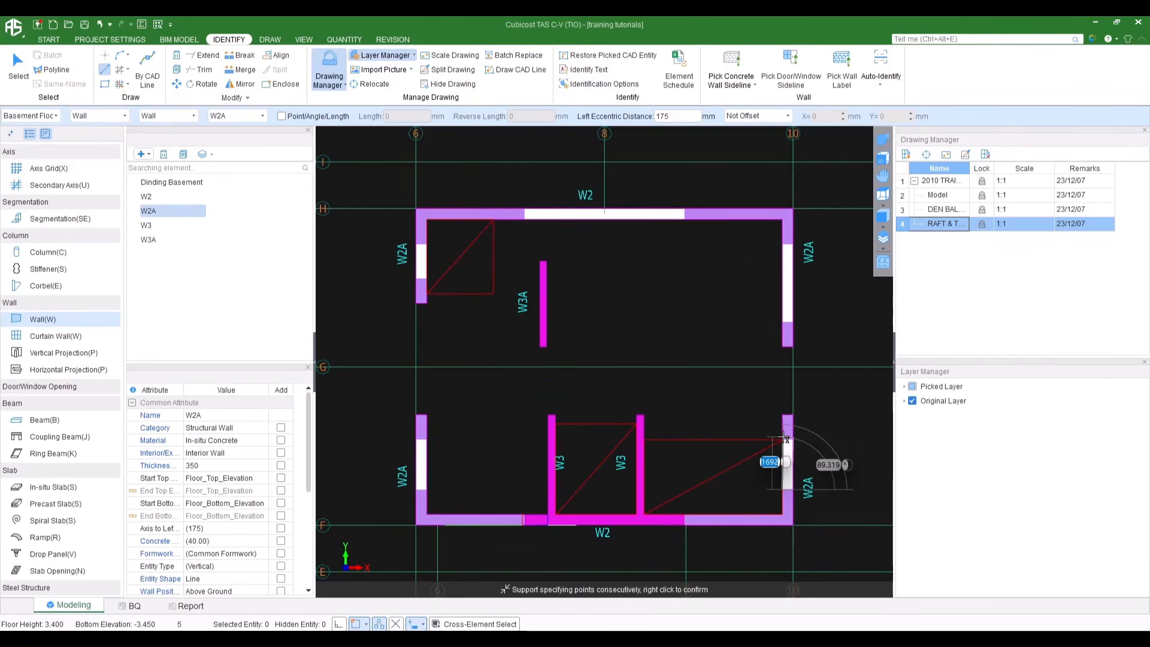
{"action": "right_click", "coordinate": [689, 360]}
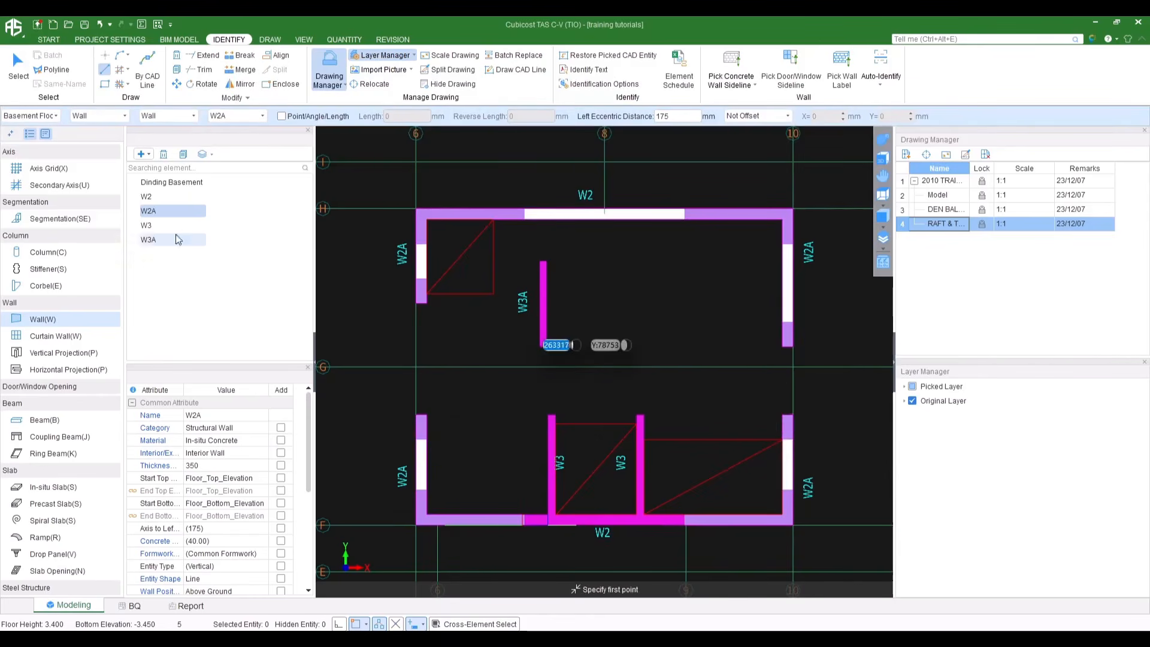
Draw the W2 wall along grid F between the inner ends of the two corner columns
{"action": "left_click", "coordinate": [153, 198]}
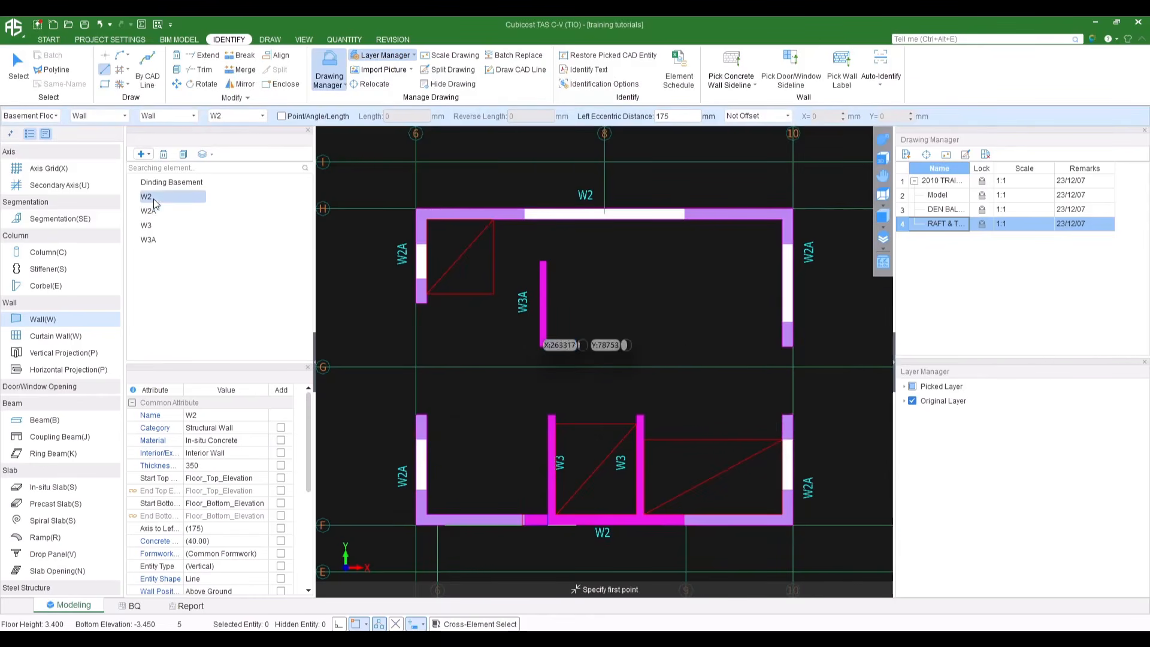
{"action": "left_click", "coordinate": [525, 518]}
{"action": "left_click", "coordinate": [684, 515]}
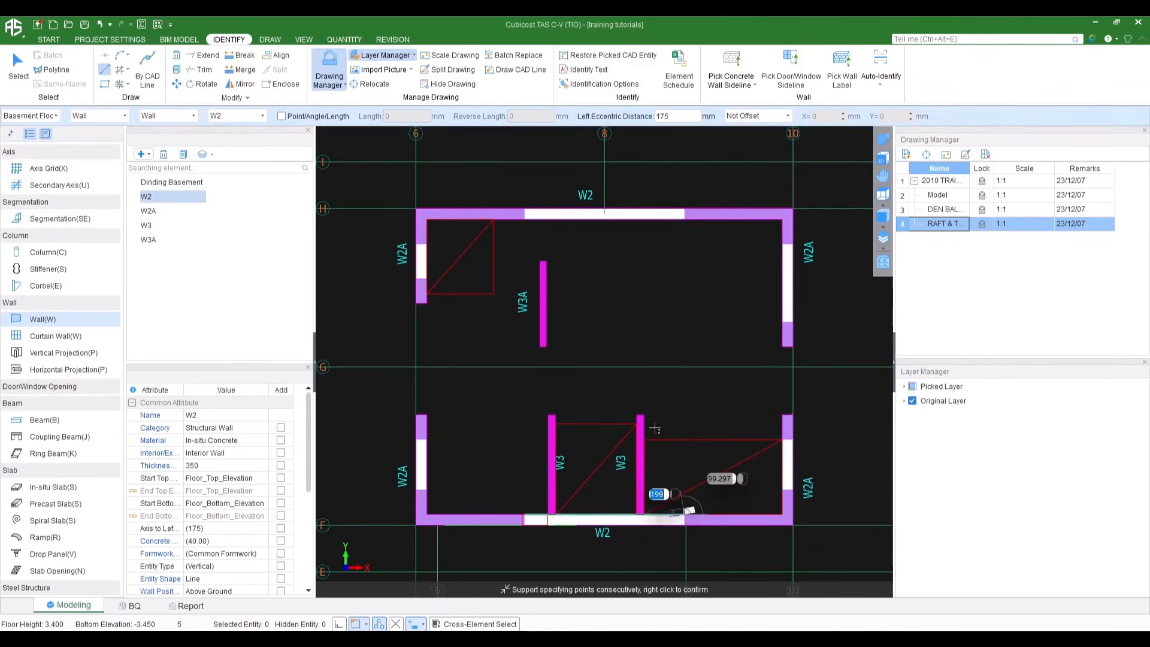
{"action": "right_click", "coordinate": [654, 424]}
Draw the freestanding W3A wall over its CAD outline between grids 6 and 8, above grid G
{"action": "left_click", "coordinate": [154, 238]}
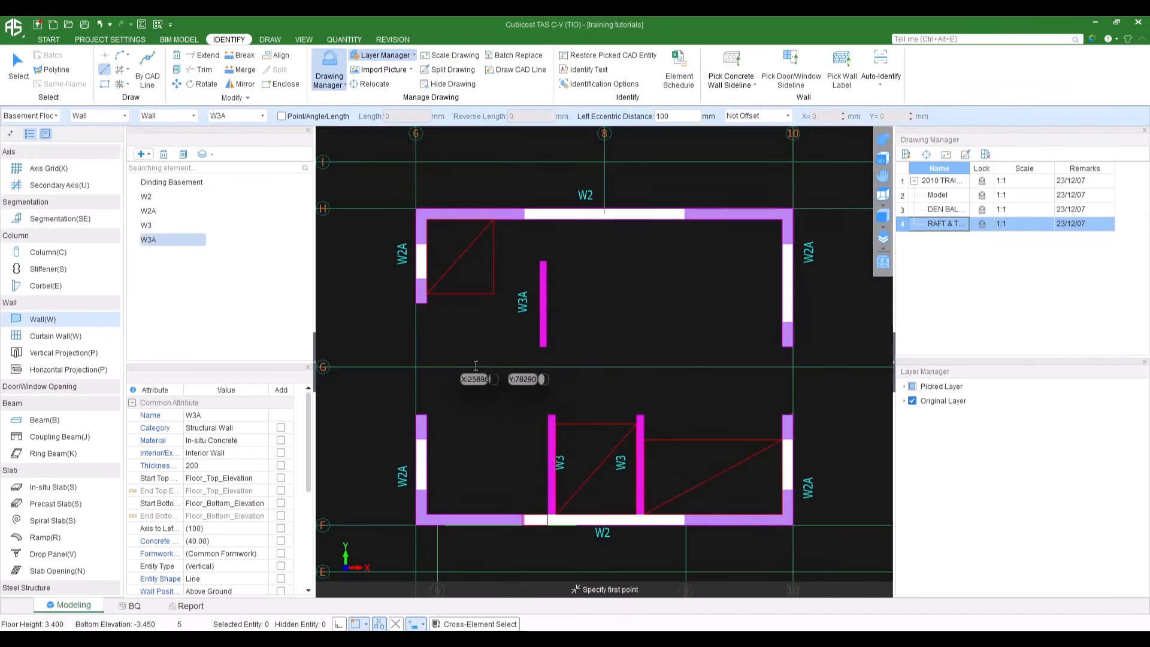
{"action": "left_click", "coordinate": [542, 346]}
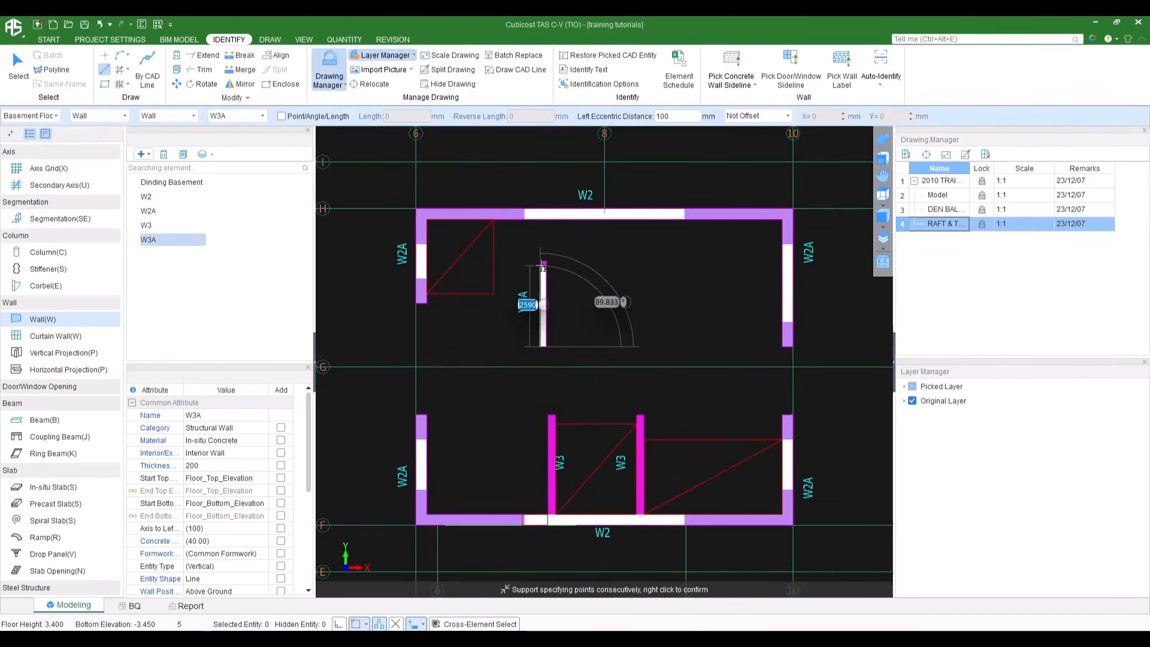
{"action": "left_click", "coordinate": [542, 263]}
{"action": "right_click", "coordinate": [533, 272]}
Draw the two parallel W3 walls from the W2 wall on grid F up to their CAD ends
{"action": "left_click", "coordinate": [153, 225]}
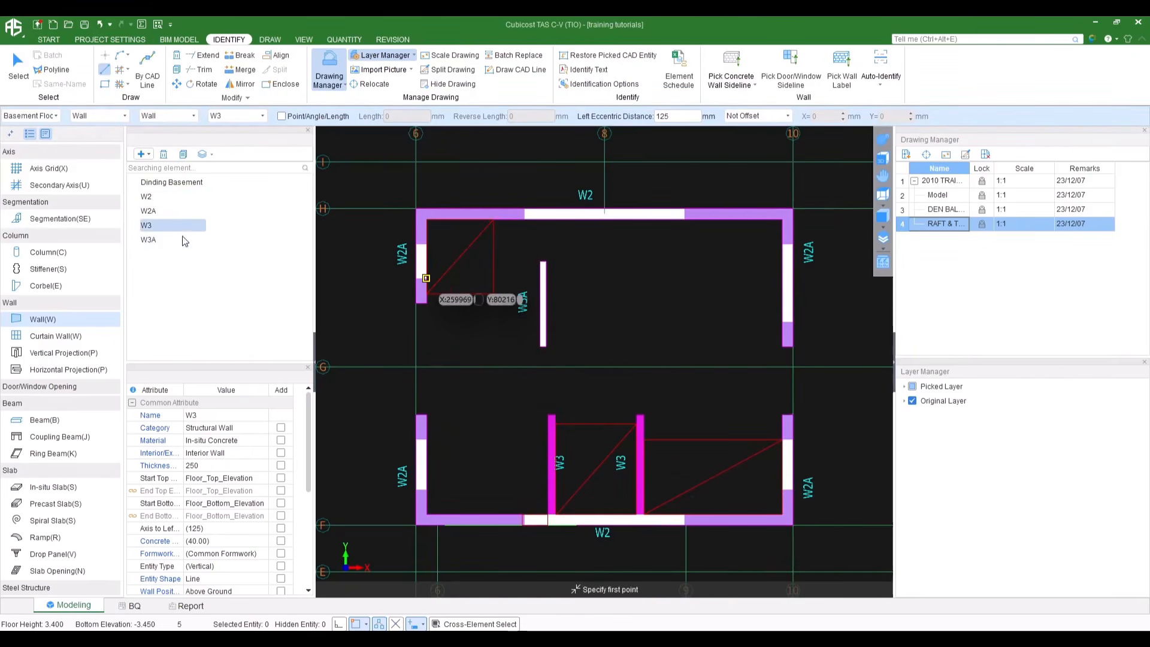
{"action": "left_click", "coordinate": [552, 514]}
{"action": "left_click", "coordinate": [551, 414]}
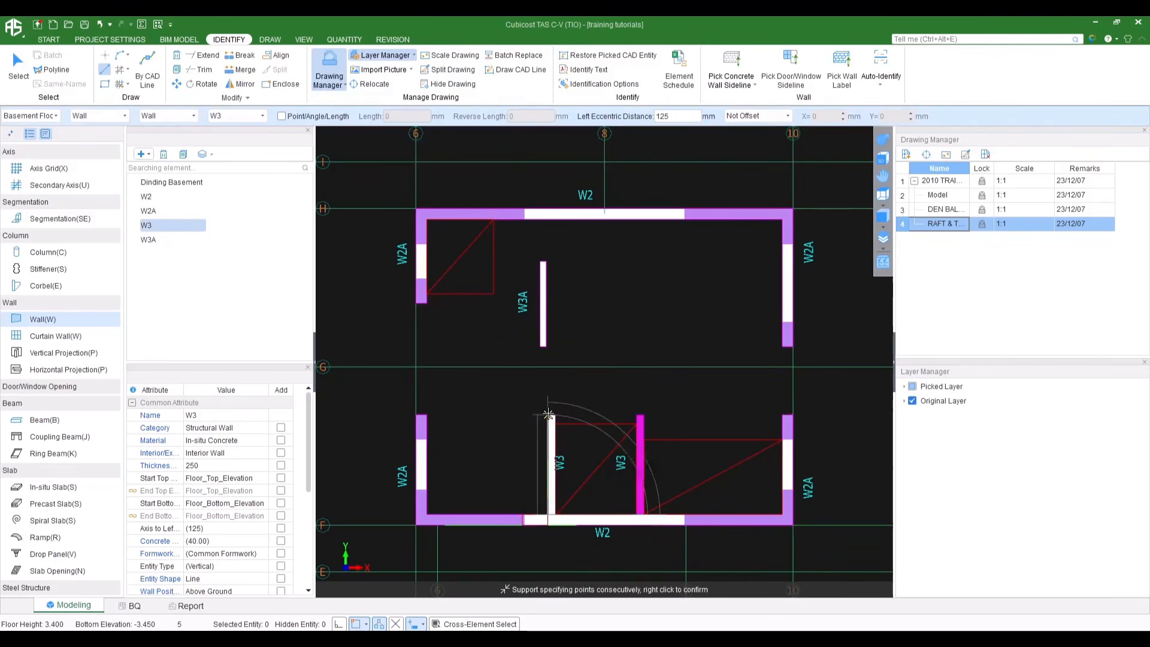
{"action": "right_click", "coordinate": [637, 509]}
{"action": "left_click", "coordinate": [636, 510]}
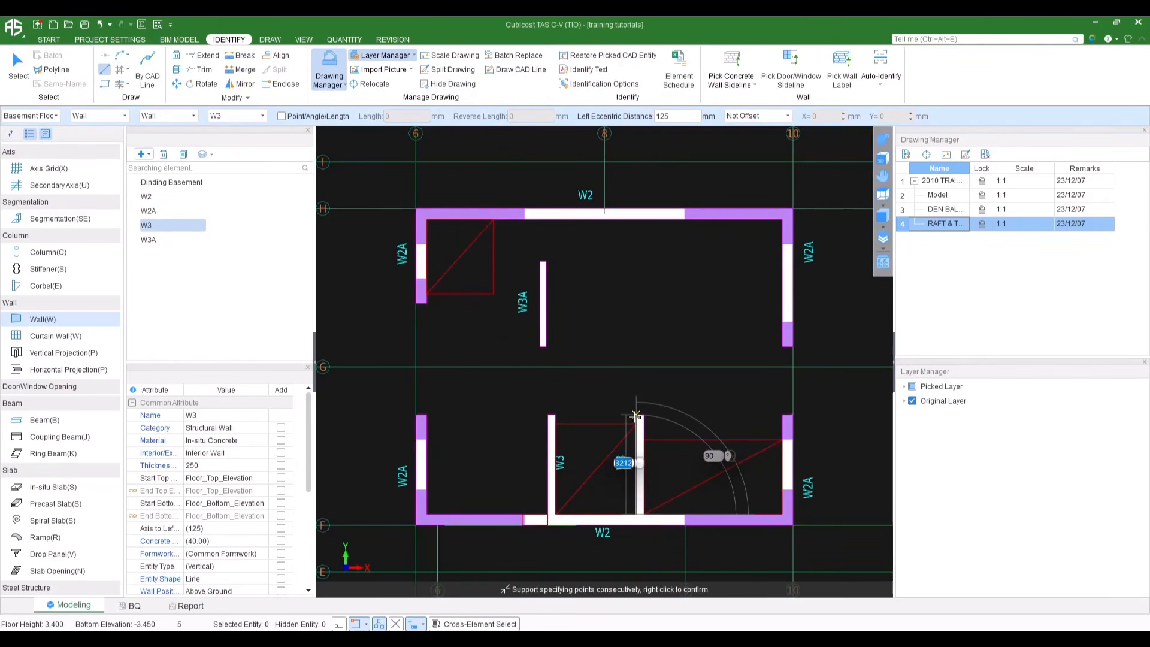
{"action": "left_click", "coordinate": [637, 416]}
{"action": "right_click", "coordinate": [627, 403]}
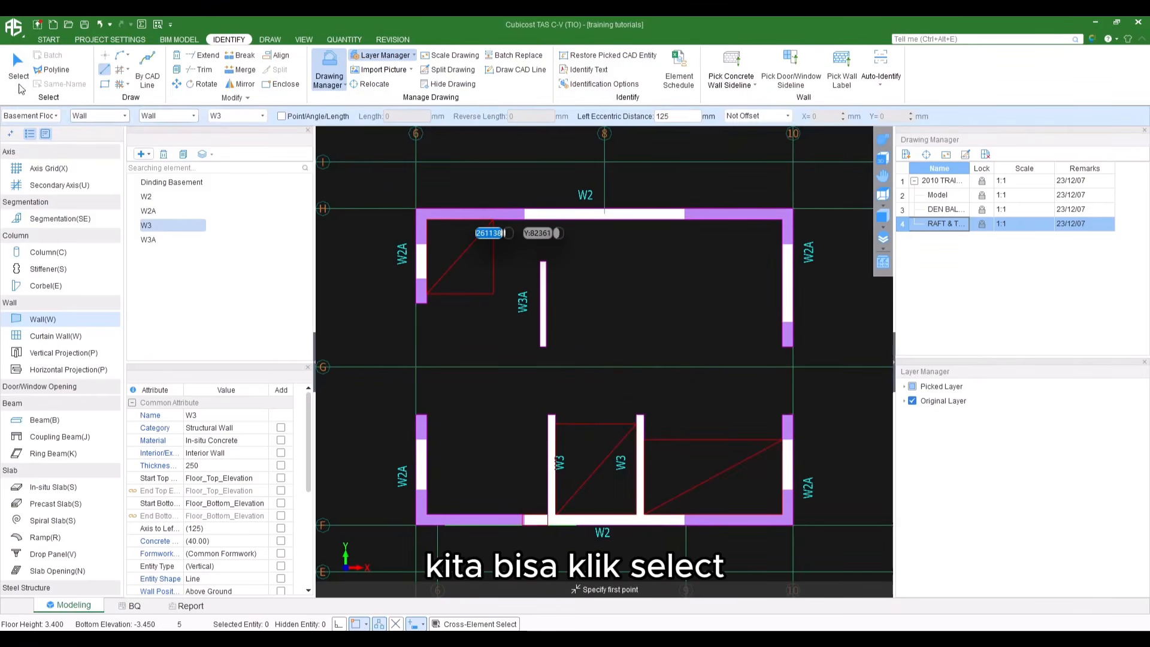
End wall drawing and inspect the finished core walls and columns in 3D, returning to plan view
{"action": "key", "text": "Escape"}
{"action": "left_click", "coordinate": [883, 140]}
{"action": "left_click_drag", "start_coordinate": [779, 269], "coordinate": [678, 305]}
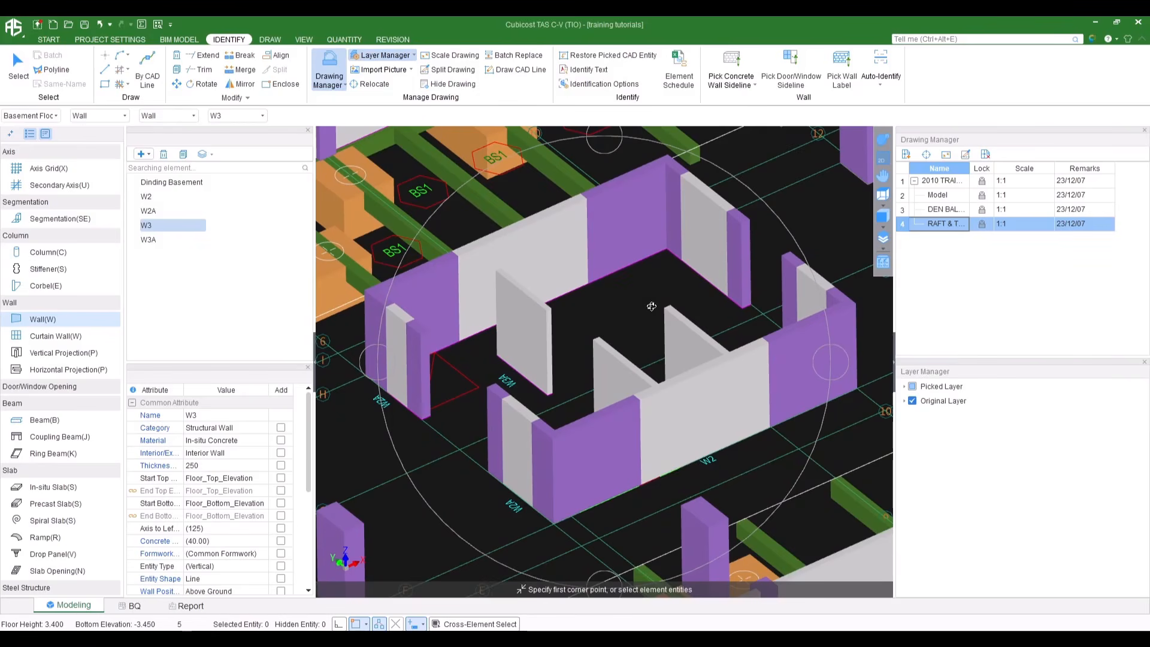
{"action": "left_click", "coordinate": [881, 159]}
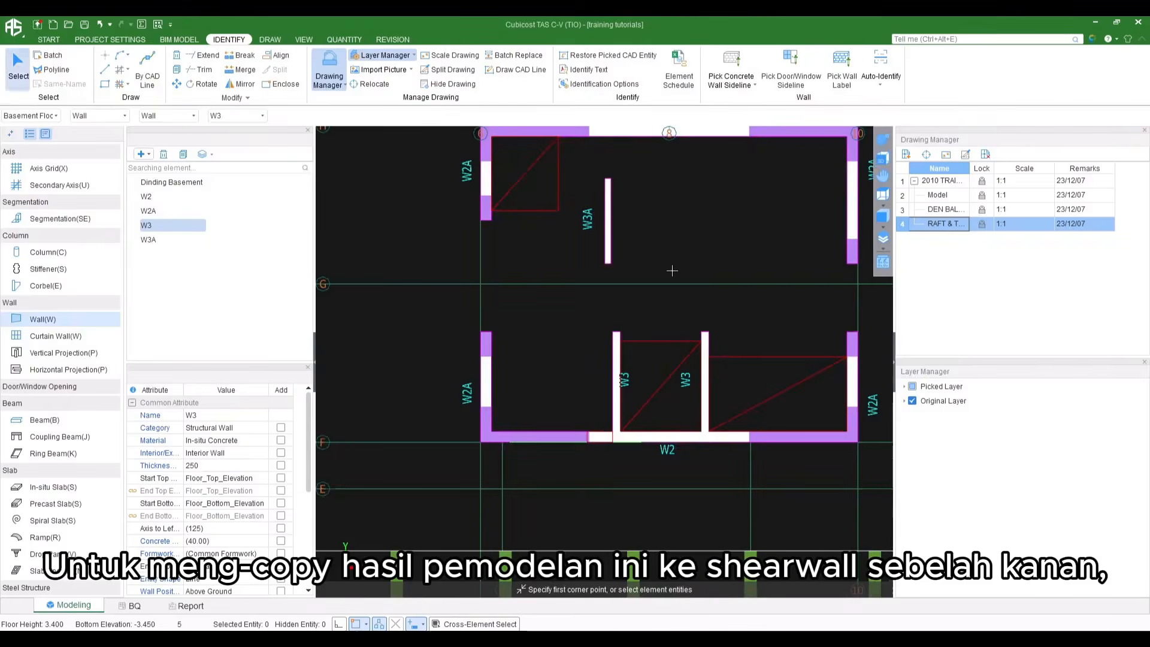
Try to window-select the whole shearwall core between grids 6 and 10 with only the Wall element type active
{"action": "scroll", "coordinate": [672, 270], "scroll_direction": "down", "scroll_amount": 2}
{"action": "middle_click_drag", "start_coordinate": [740, 291], "coordinate": [493, 352]}
{"action": "scroll", "coordinate": [493, 351], "scroll_direction": "down", "scroll_amount": 3}
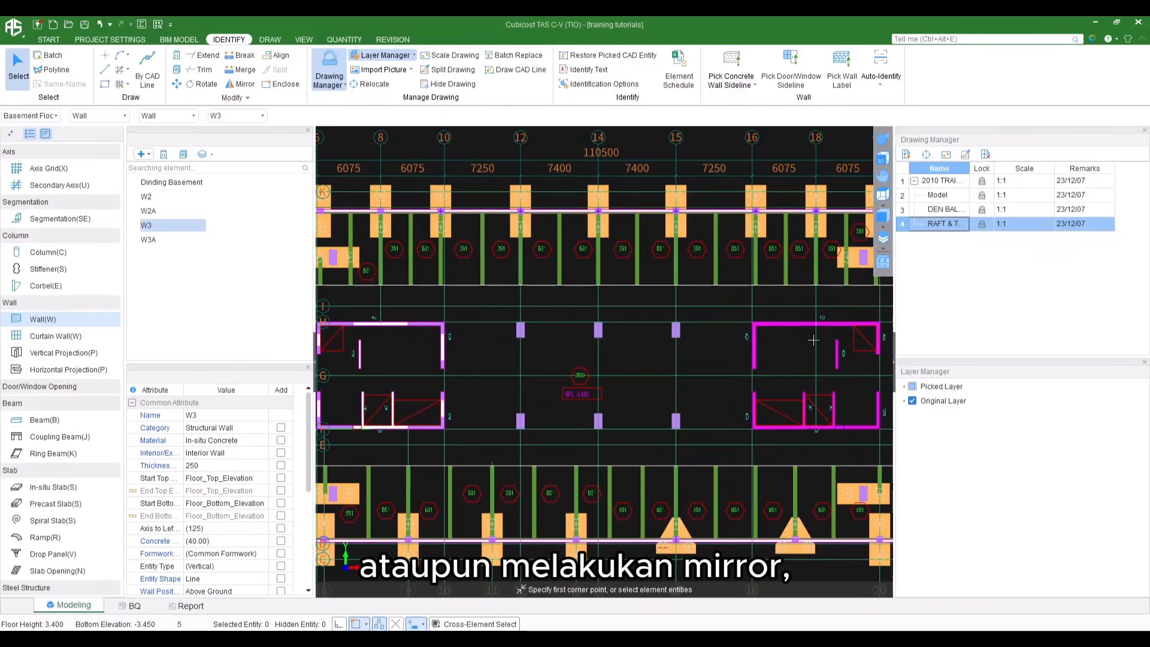
{"action": "scroll", "coordinate": [742, 359], "scroll_direction": "down", "scroll_amount": 1}
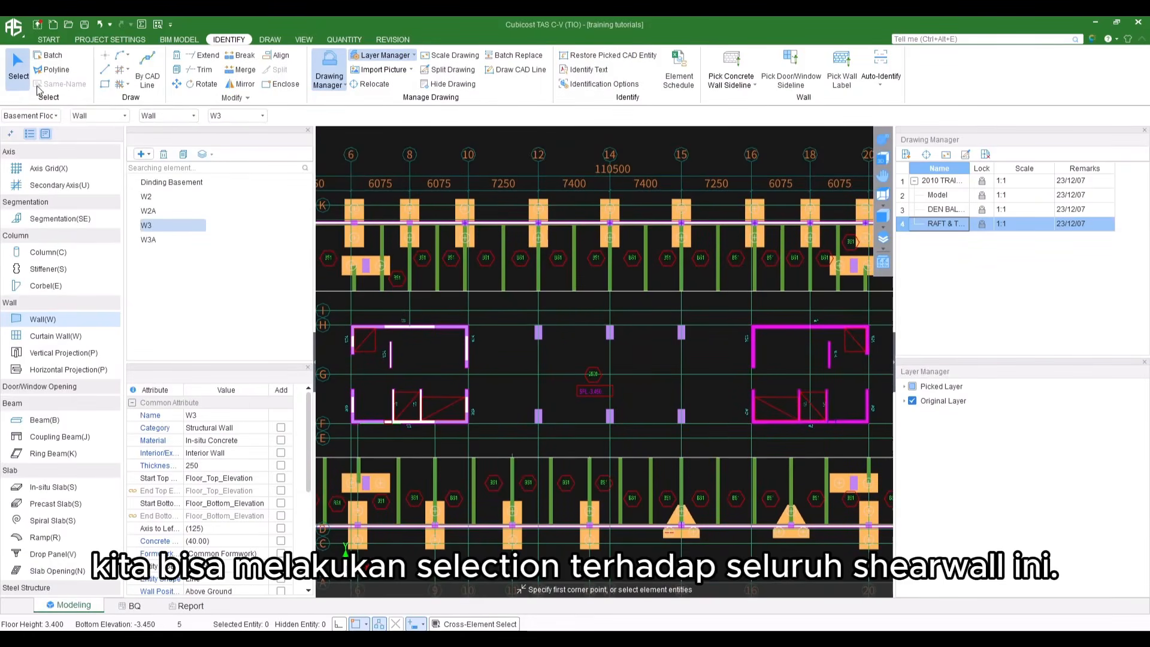
{"action": "middle_click_drag", "start_coordinate": [444, 304], "coordinate": [458, 304]}
{"action": "scroll", "coordinate": [458, 304], "scroll_direction": "up", "scroll_amount": 2}
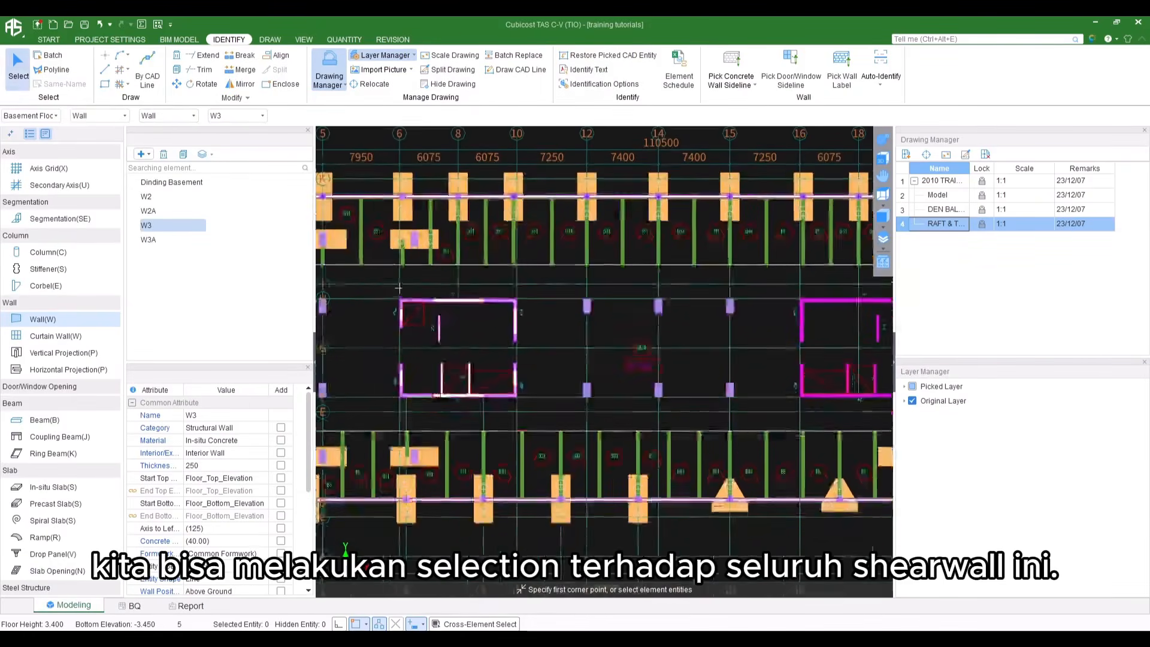
{"action": "left_click_drag", "start_coordinate": [363, 293], "coordinate": [608, 487]}
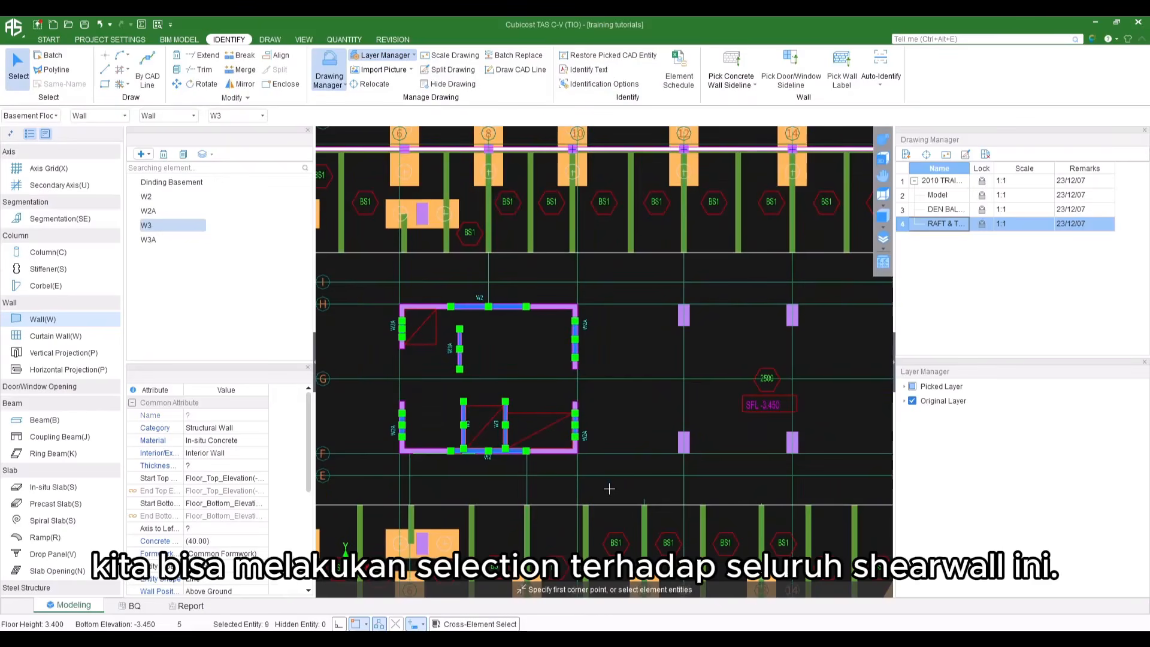
{"action": "scroll", "coordinate": [468, 378], "scroll_direction": "up", "scroll_amount": 4}
{"action": "scroll", "coordinate": [416, 280], "scroll_direction": "up", "scroll_amount": 1}
{"action": "middle_click_drag", "start_coordinate": [429, 280], "coordinate": [491, 244]}
{"action": "left_click_drag", "start_coordinate": [352, 196], "coordinate": [778, 510]}
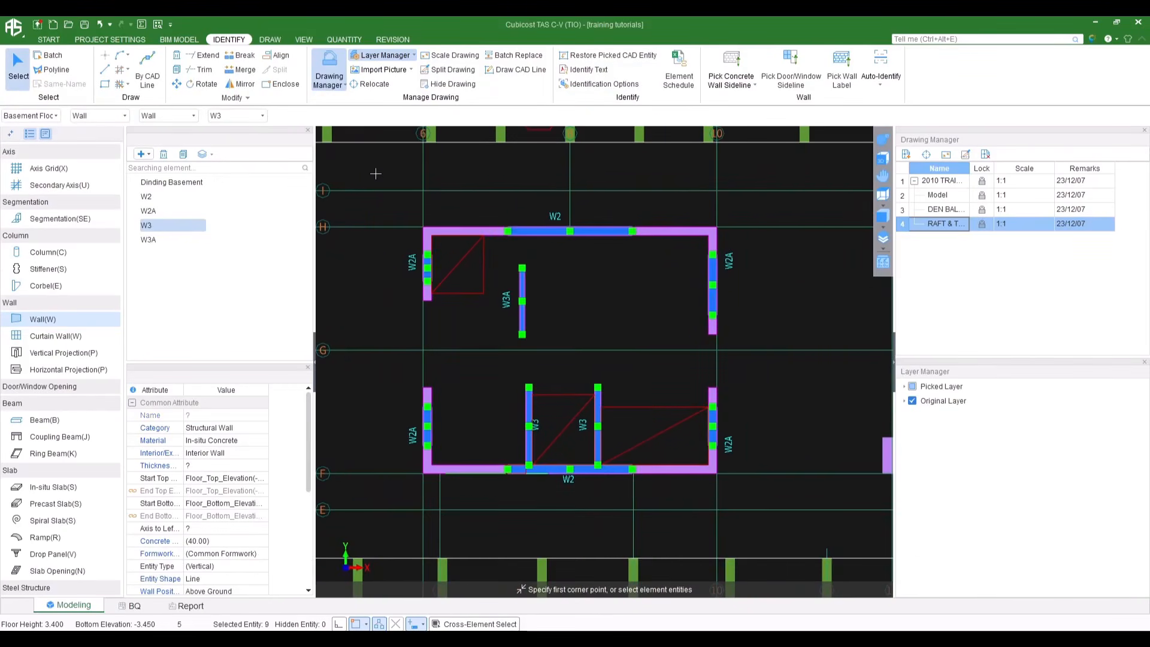
{"action": "left_click_drag", "start_coordinate": [367, 163], "coordinate": [770, 495]}
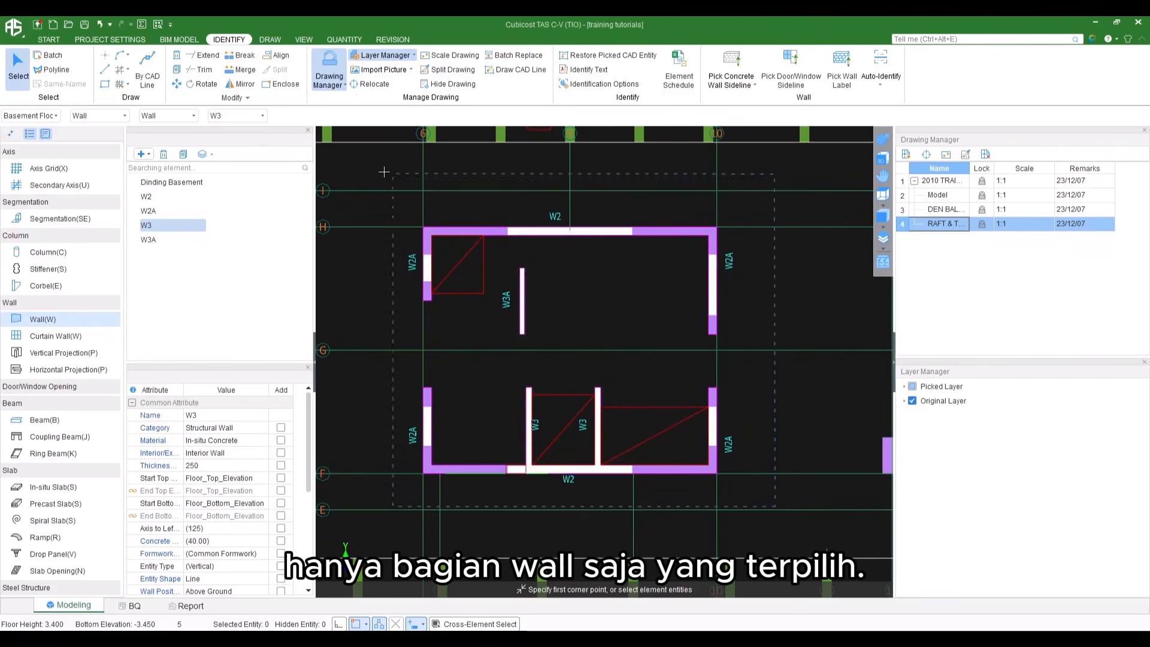
{"action": "left_click_drag", "start_coordinate": [383, 171], "coordinate": [383, 172]}
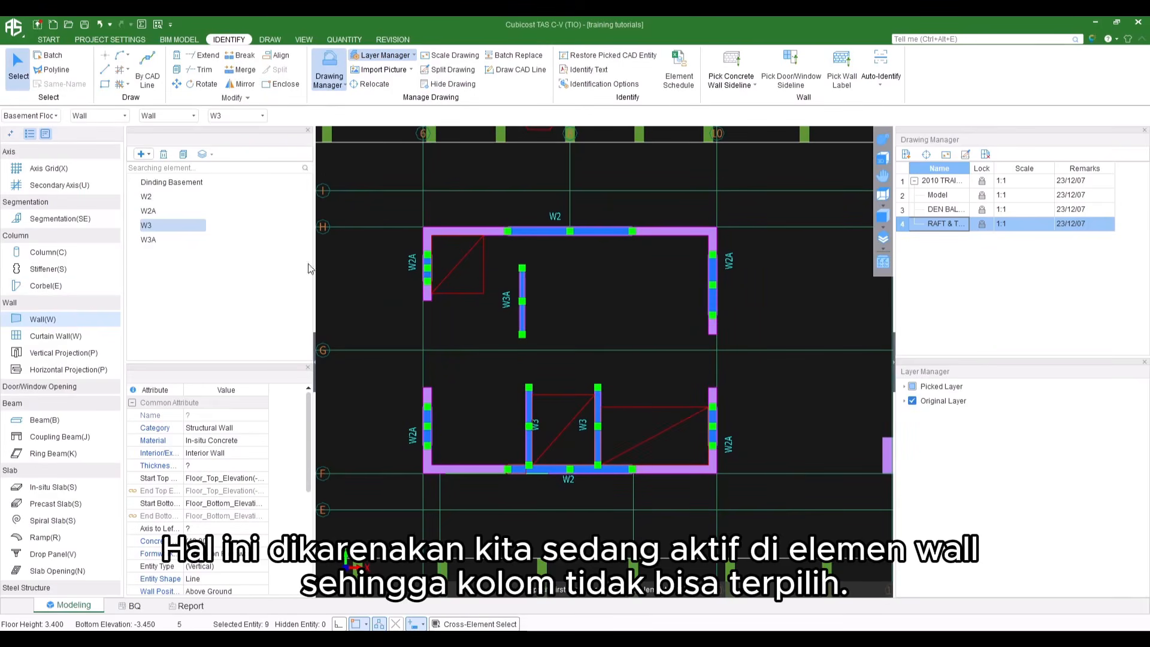
{"action": "left_click_drag", "start_coordinate": [370, 189], "coordinate": [750, 503]}
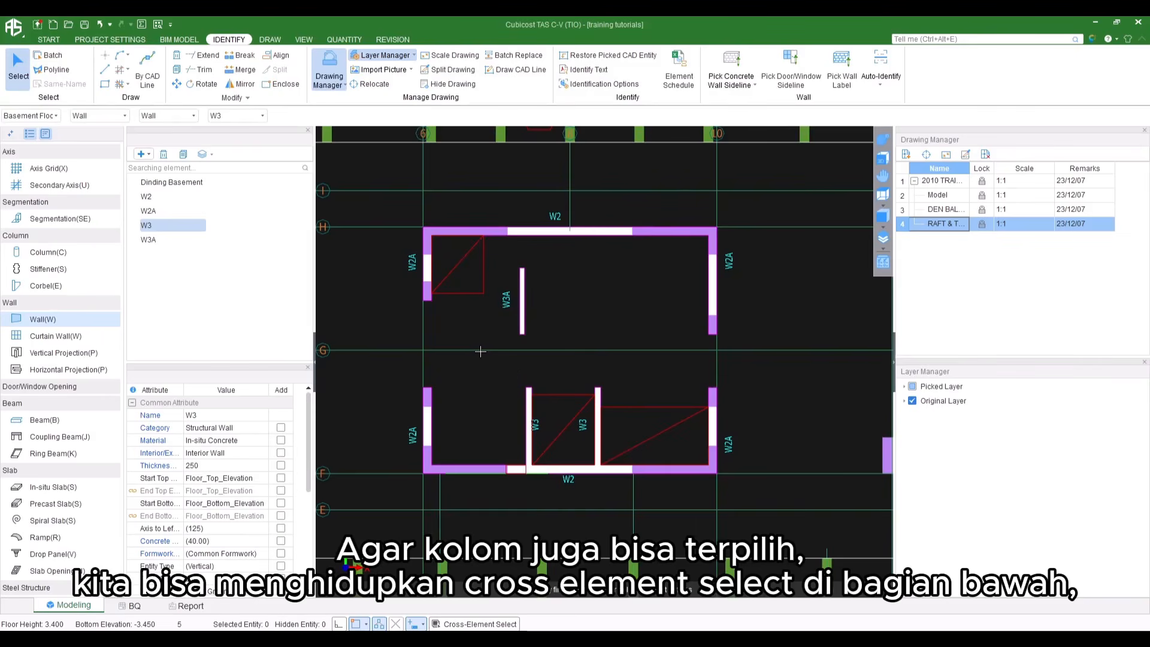
Turn on Cross-Element Select, test it by window-selecting the core's walls and columns together, and clear the selection
{"action": "left_click", "coordinate": [482, 623]}
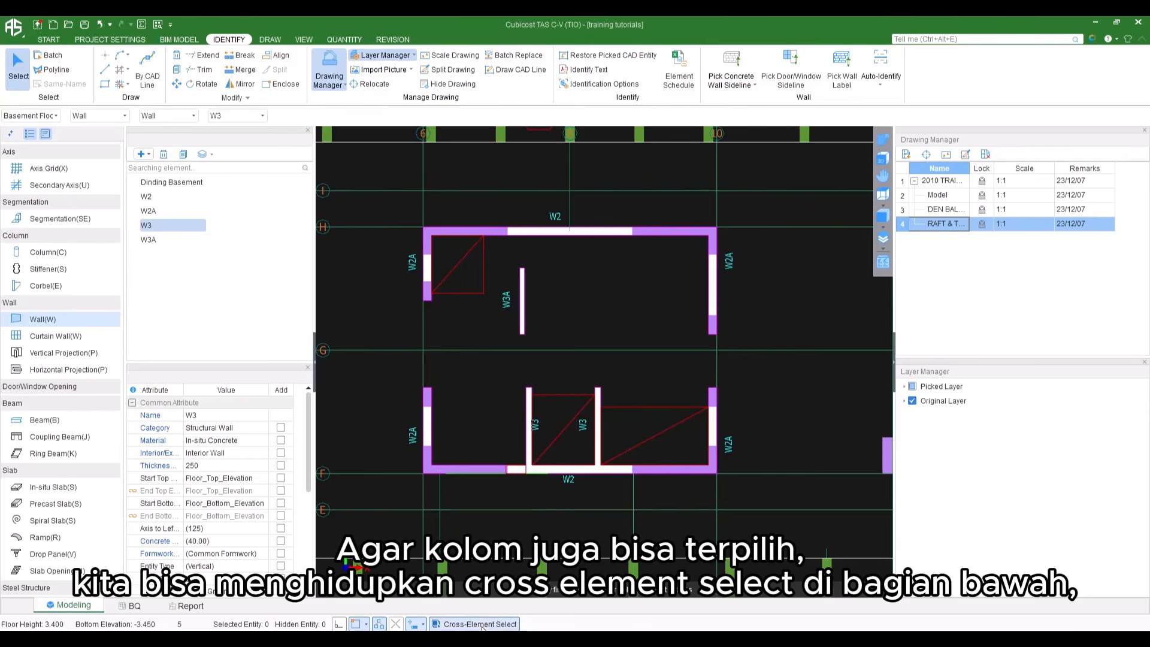
{"action": "left_click_drag", "start_coordinate": [382, 181], "coordinate": [740, 493]}
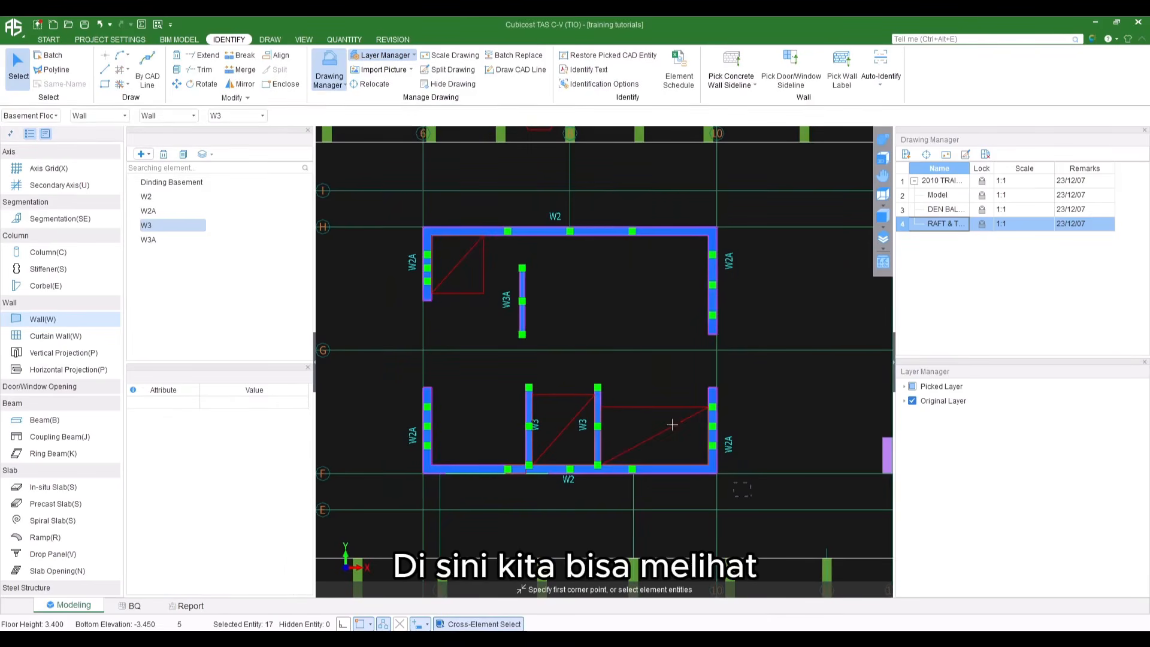
{"action": "key", "text": "Escape"}
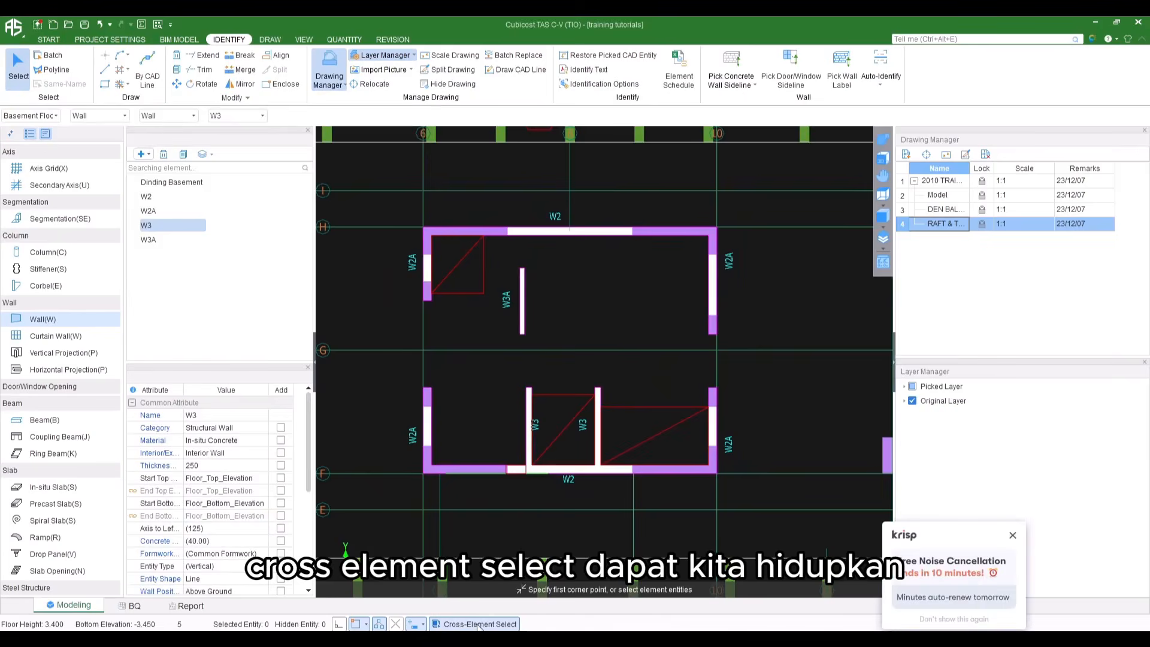
{"action": "left_click", "coordinate": [1013, 535]}
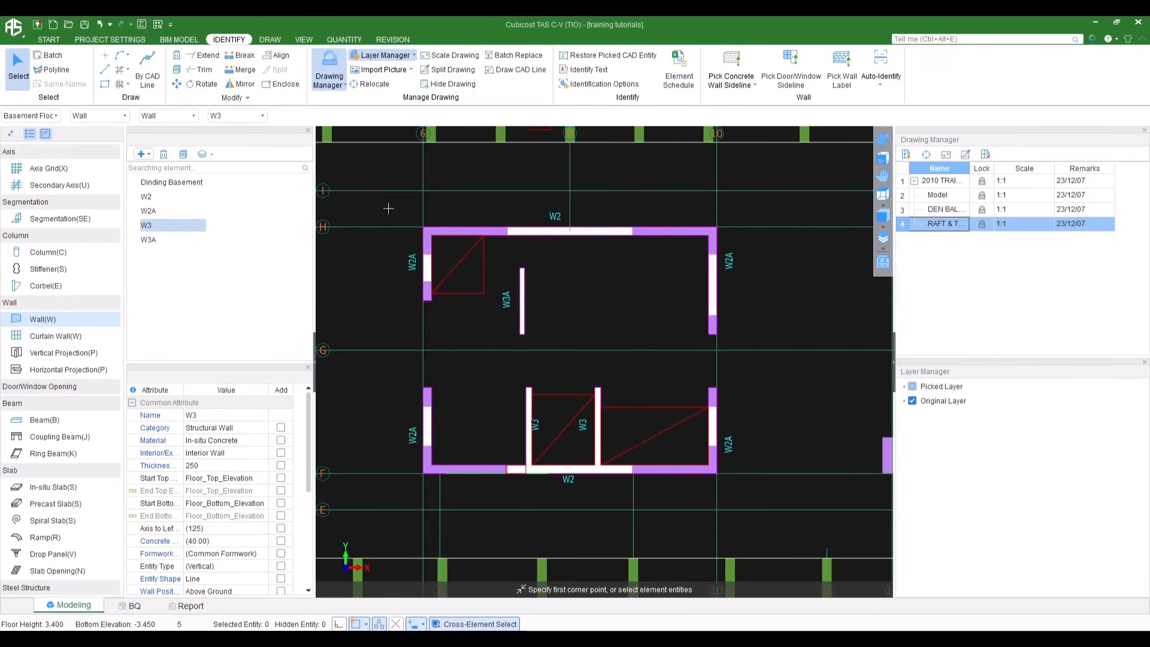
Mirror the walls and columns of the core between grids 6 and 10 about grid line 14, keeping the originals
{"action": "left_click_drag", "start_coordinate": [388, 207], "coordinate": [730, 456]}
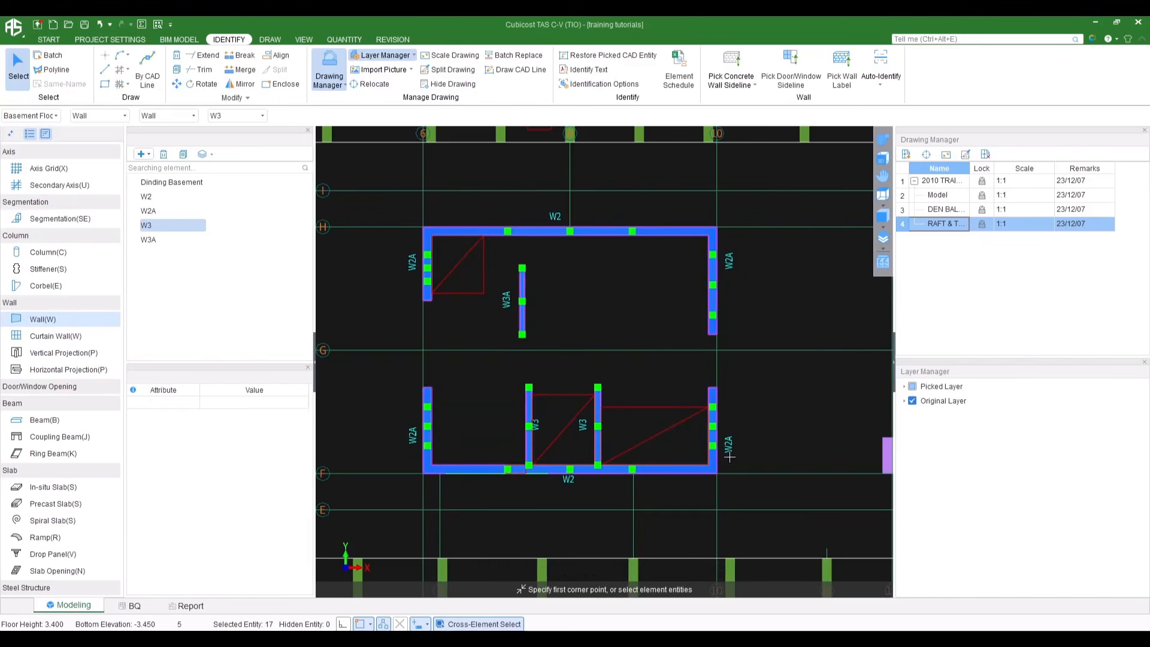
{"action": "right_click", "coordinate": [666, 363]}
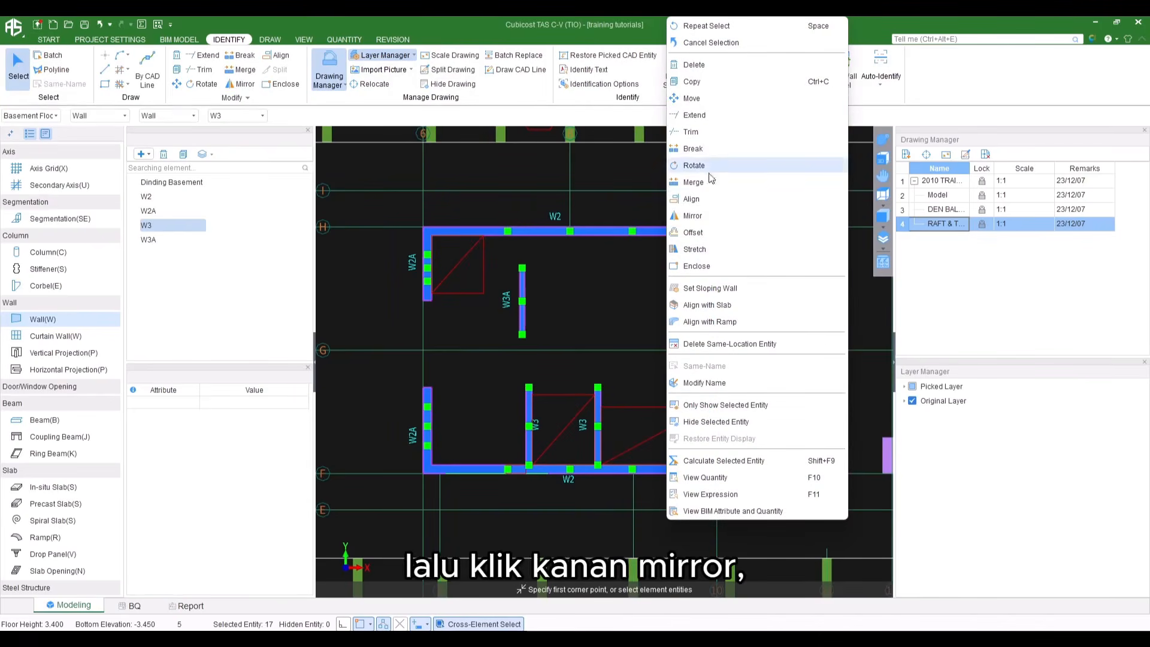
{"action": "left_click", "coordinate": [692, 216]}
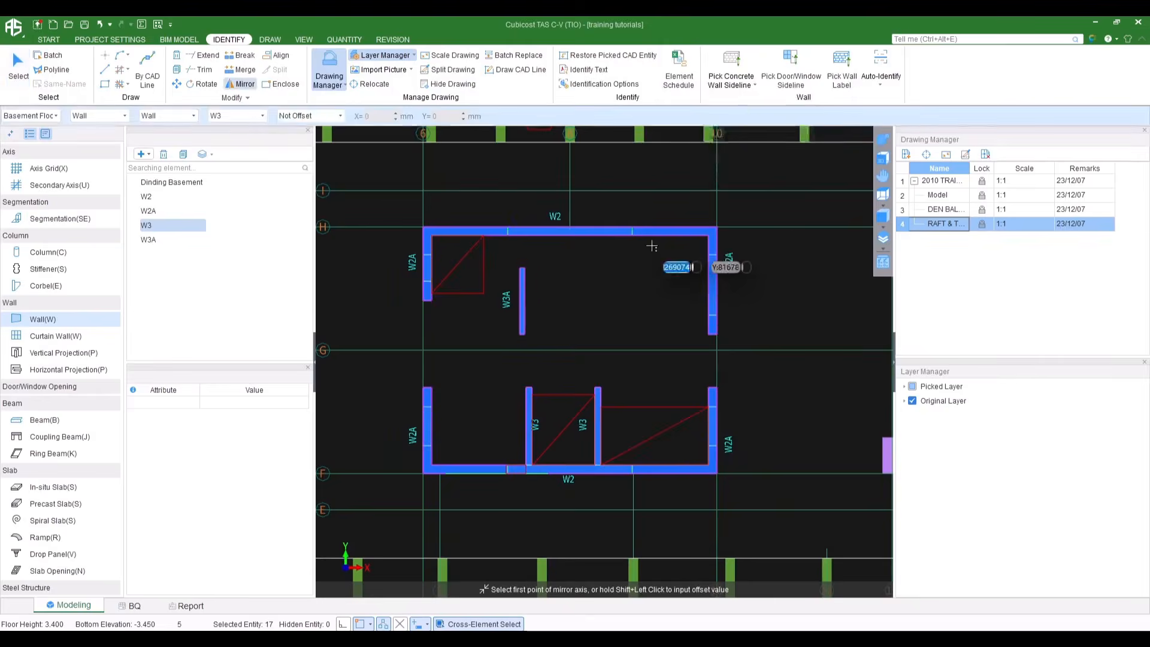
{"action": "scroll", "coordinate": [651, 246], "scroll_direction": "down", "scroll_amount": 5}
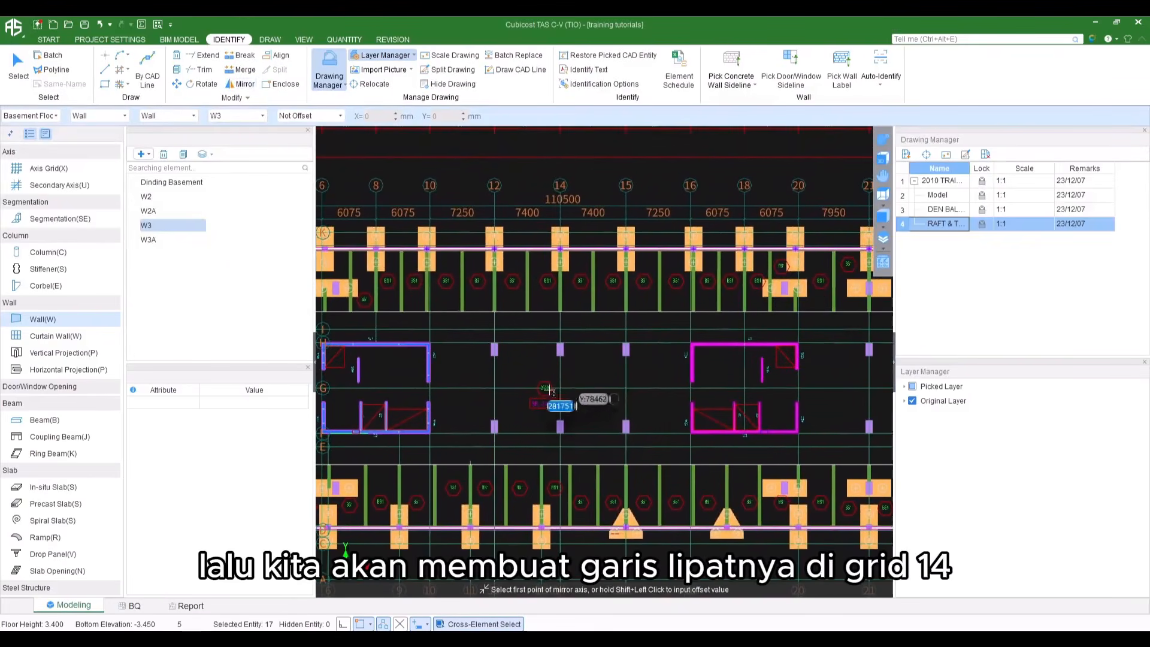
{"action": "left_click", "coordinate": [560, 389]}
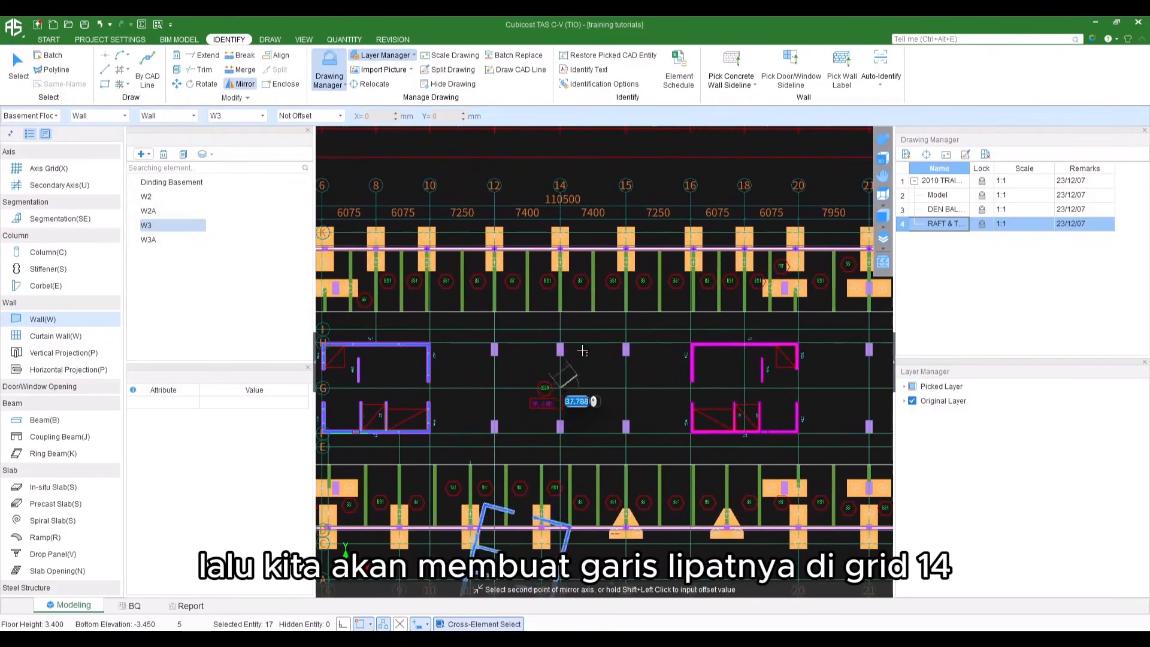
{"action": "left_click", "coordinate": [560, 328]}
{"action": "left_click", "coordinate": [651, 347]}
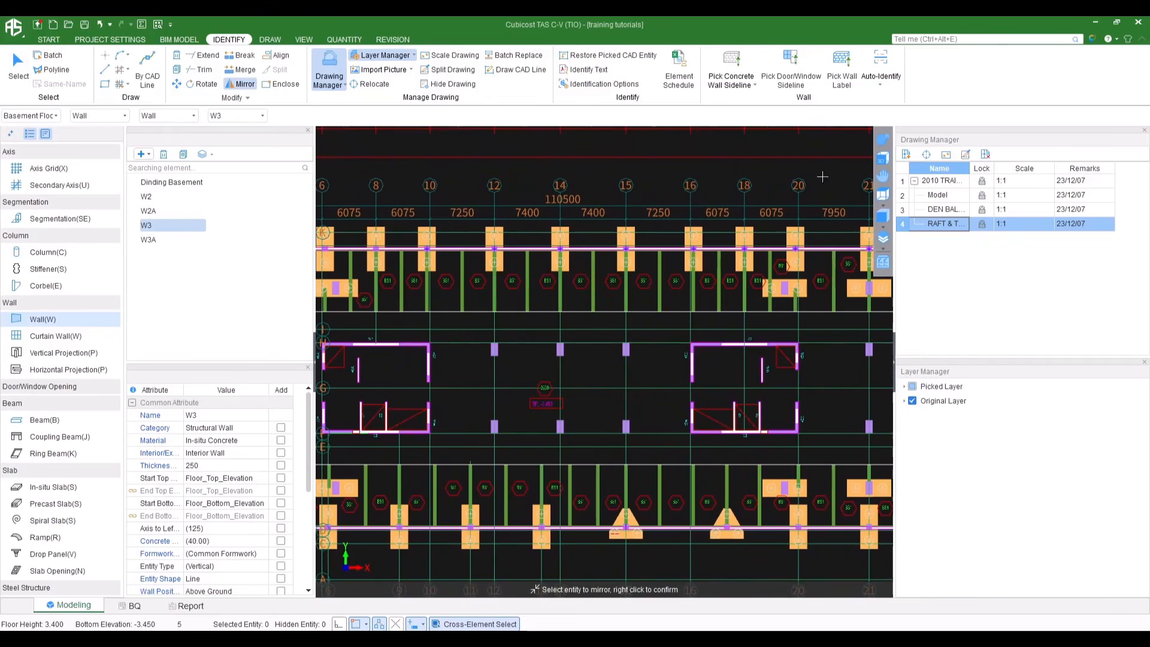
Inspect both shearwall cores and the whole basement floor model in 3D
{"action": "left_click", "coordinate": [882, 144]}
{"action": "left_click_drag", "start_coordinate": [629, 413], "coordinate": [676, 286]}
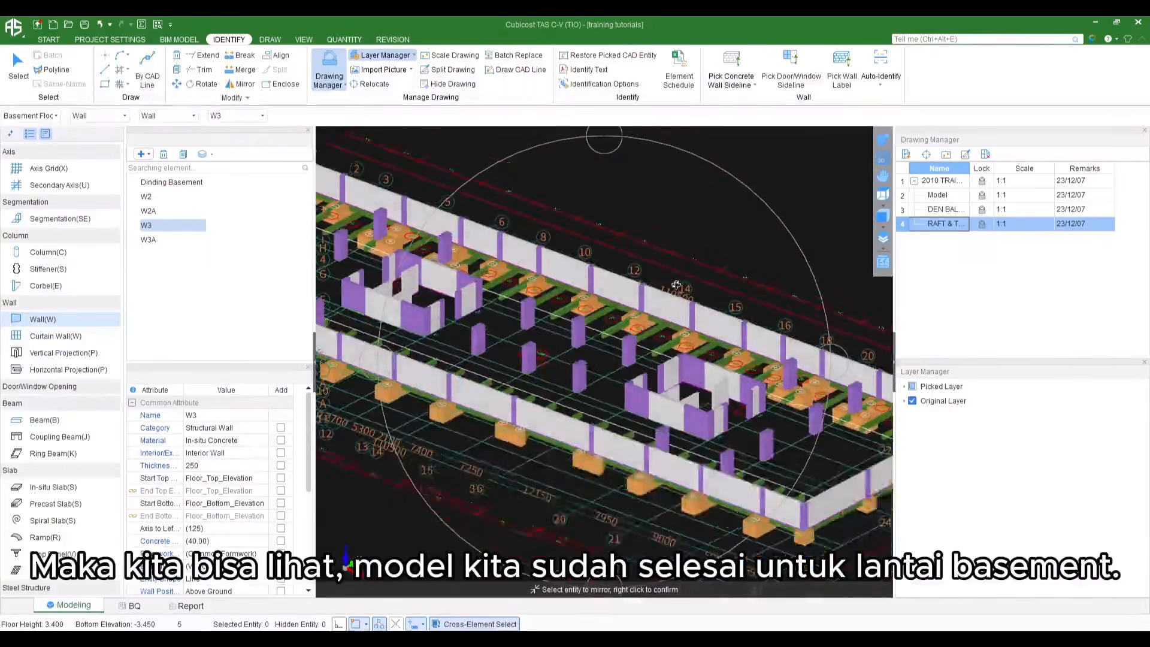
{"action": "scroll", "coordinate": [681, 336], "scroll_direction": "down", "scroll_amount": 3}
{"action": "middle_click_drag", "start_coordinate": [598, 351], "coordinate": [626, 370]}
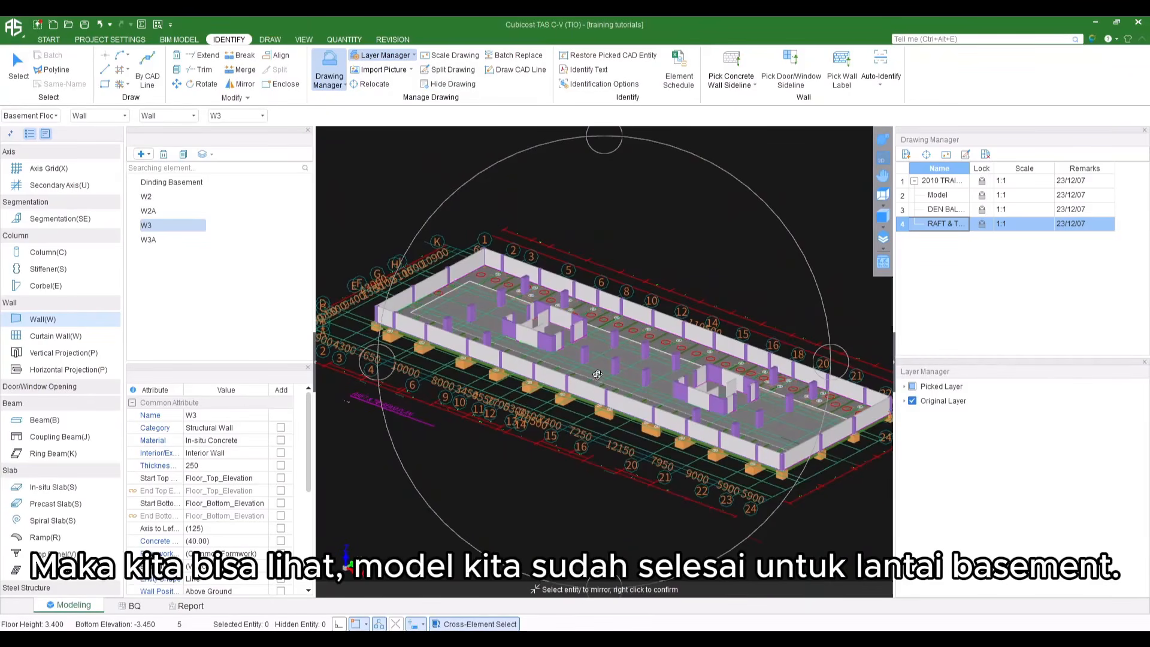
{"action": "scroll", "coordinate": [597, 374], "scroll_direction": "up", "scroll_amount": 3}
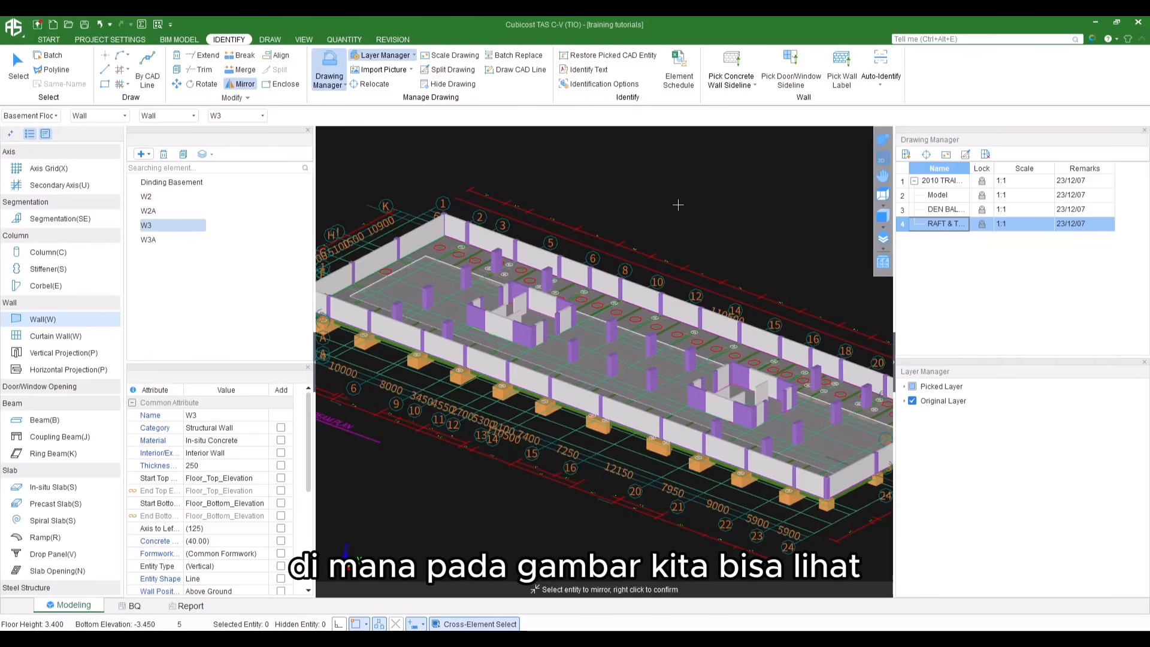
Switch to CADReader and compare the column and shearwall positions in the typical structure plan with the basement plan
{"action": "key", "text": "alt+Tab"}
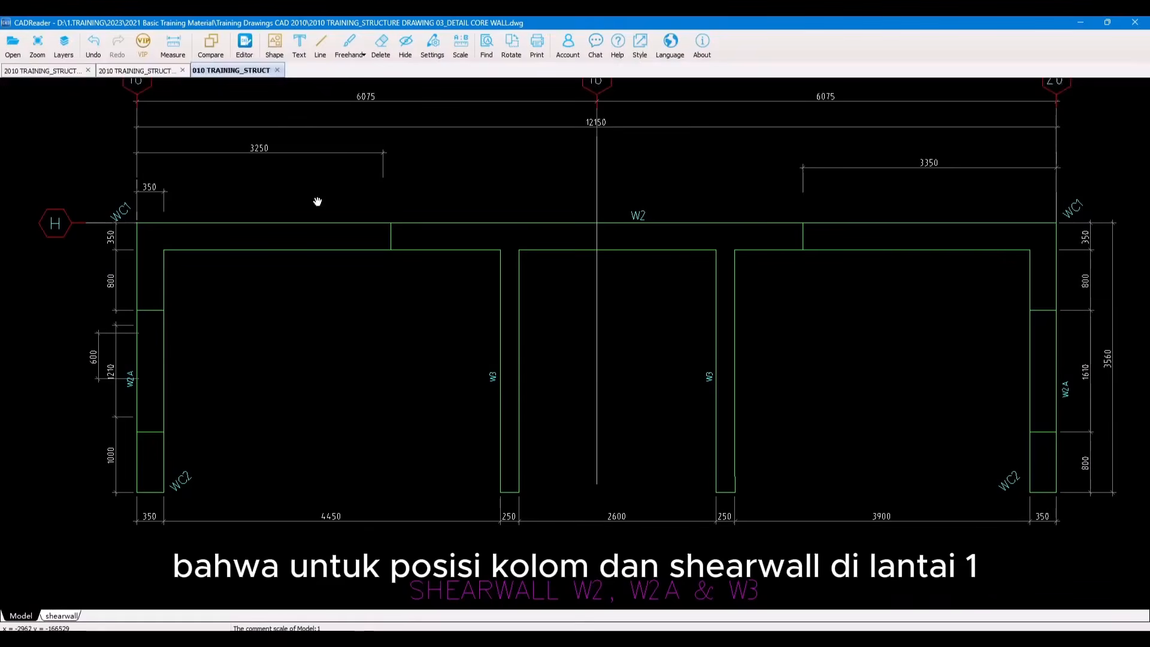
{"action": "left_click", "coordinate": [108, 75]}
{"action": "left_click", "coordinate": [62, 72]}
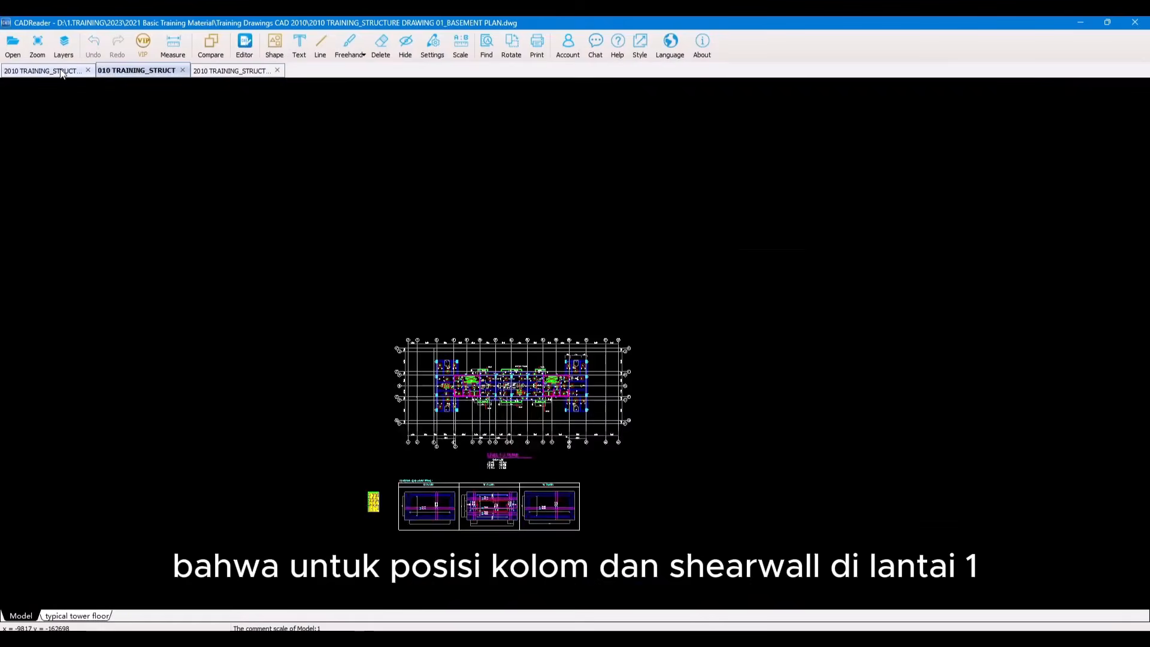
{"action": "scroll", "coordinate": [373, 252], "scroll_direction": "down", "scroll_amount": 5}
{"action": "scroll", "coordinate": [376, 251], "scroll_direction": "down", "scroll_amount": 5}
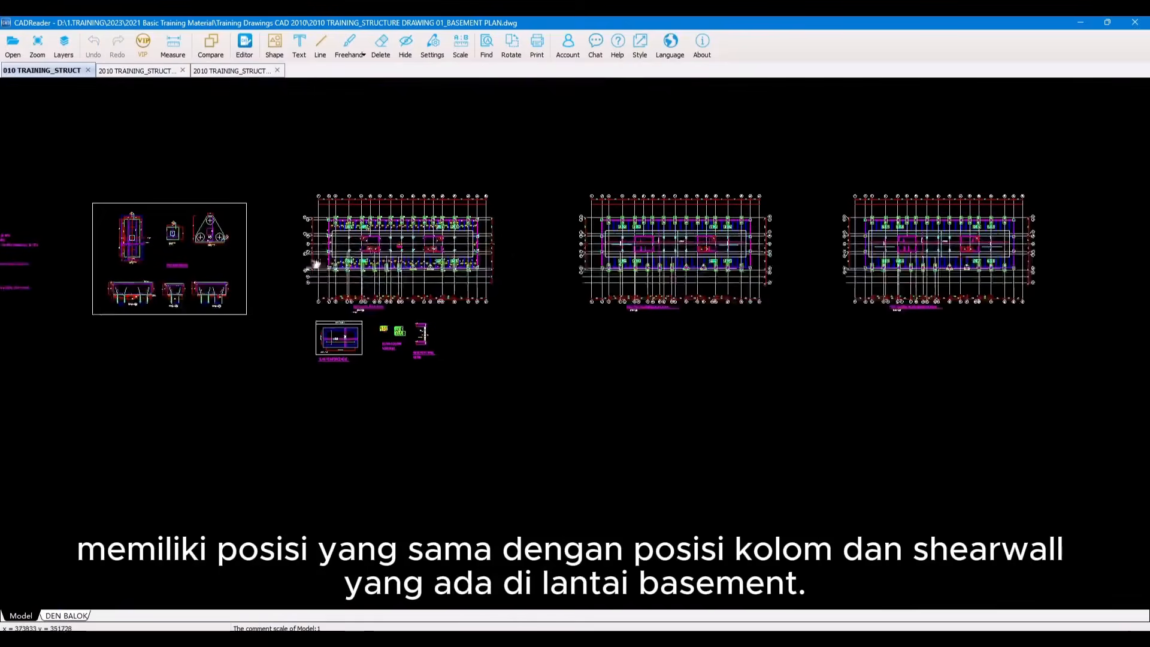
{"action": "left_click", "coordinate": [219, 73]}
{"action": "scroll", "coordinate": [296, 198], "scroll_direction": "down", "scroll_amount": 5}
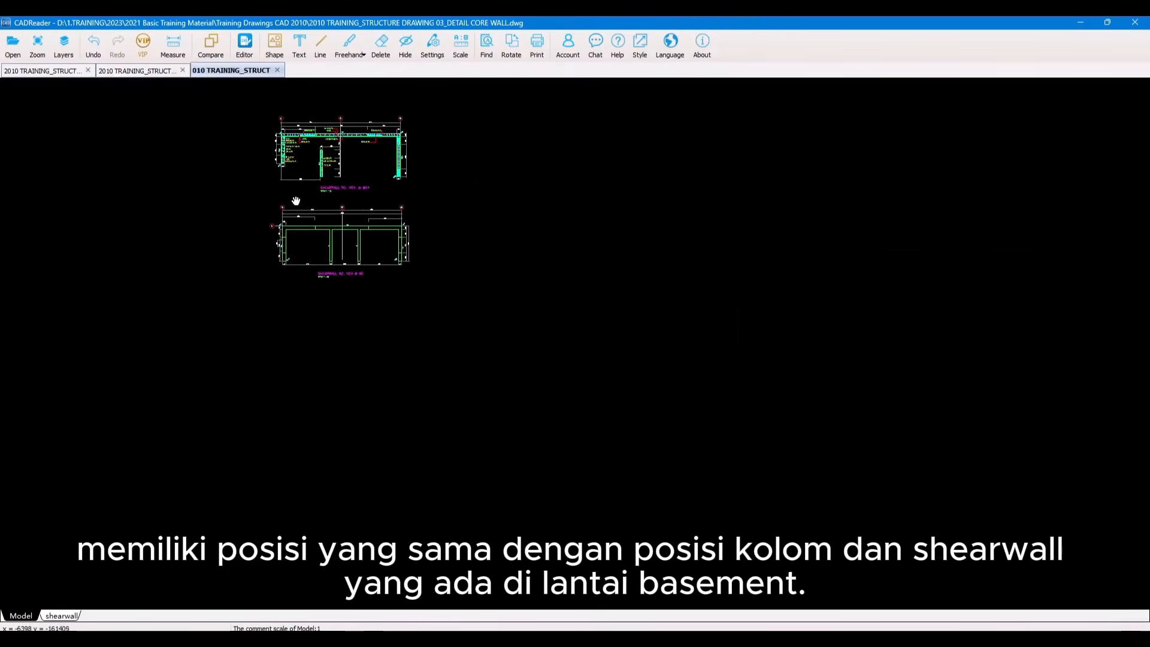
{"action": "left_click", "coordinate": [139, 71]}
{"action": "scroll", "coordinate": [494, 379], "scroll_direction": "up", "scroll_amount": 5}
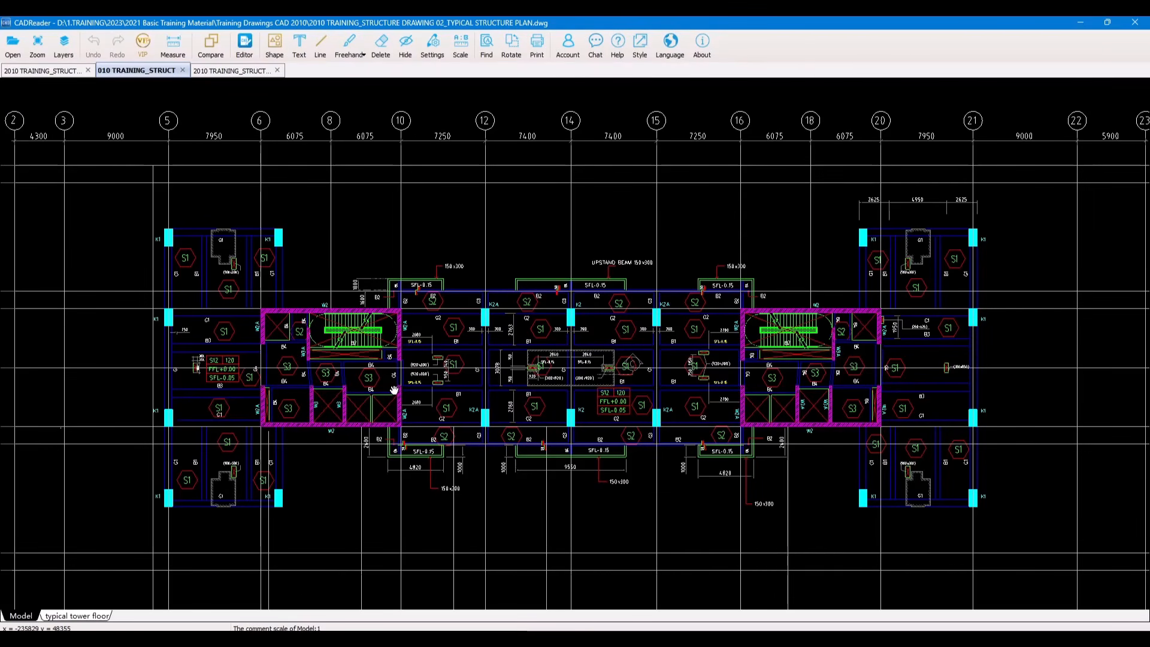
{"action": "left_click_drag", "start_coordinate": [425, 435], "coordinate": [403, 403]}
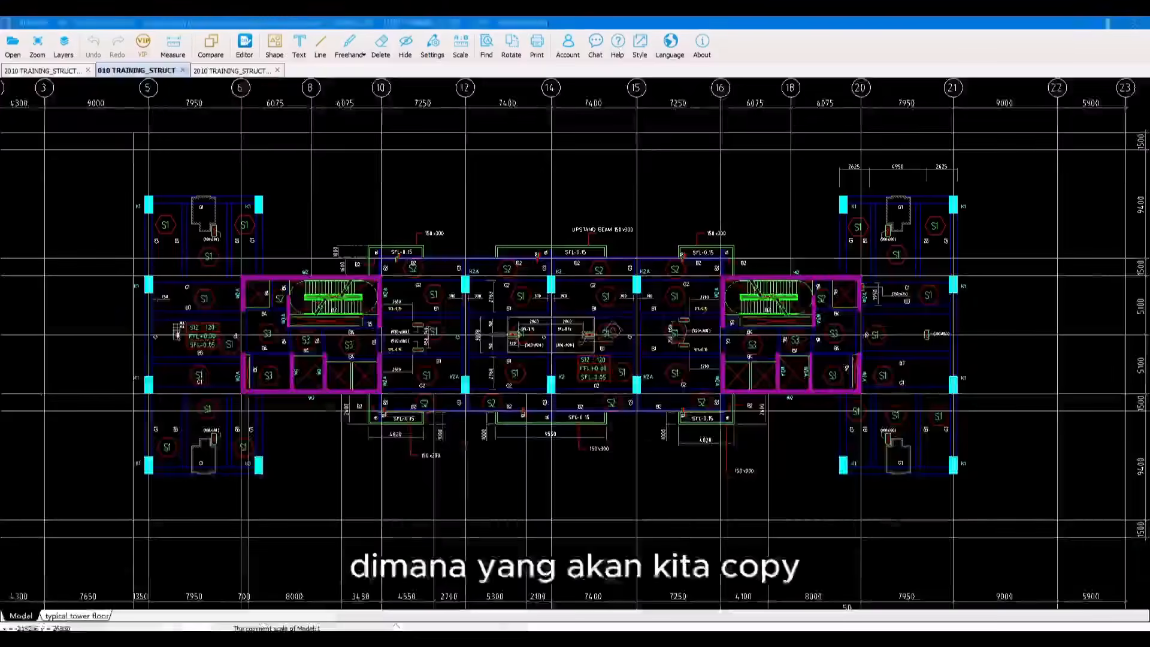
{"action": "scroll", "coordinate": [585, 511], "scroll_direction": "down", "scroll_amount": 5}
{"action": "left_click_drag", "start_coordinate": [585, 512], "coordinate": [585, 422]}
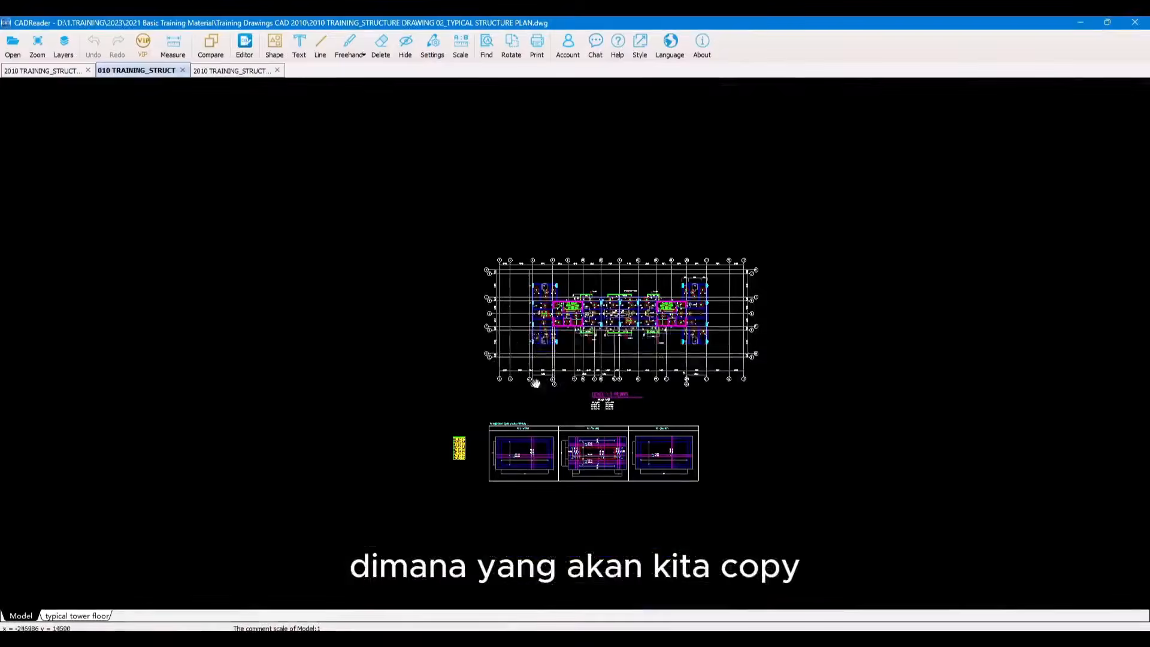
Check the column detail schedule in the basement plan drawing for the floors each column type covers, and return to Cubicost TAS
{"action": "left_click", "coordinate": [77, 72]}
{"action": "scroll", "coordinate": [328, 304], "scroll_direction": "up", "scroll_amount": 10}
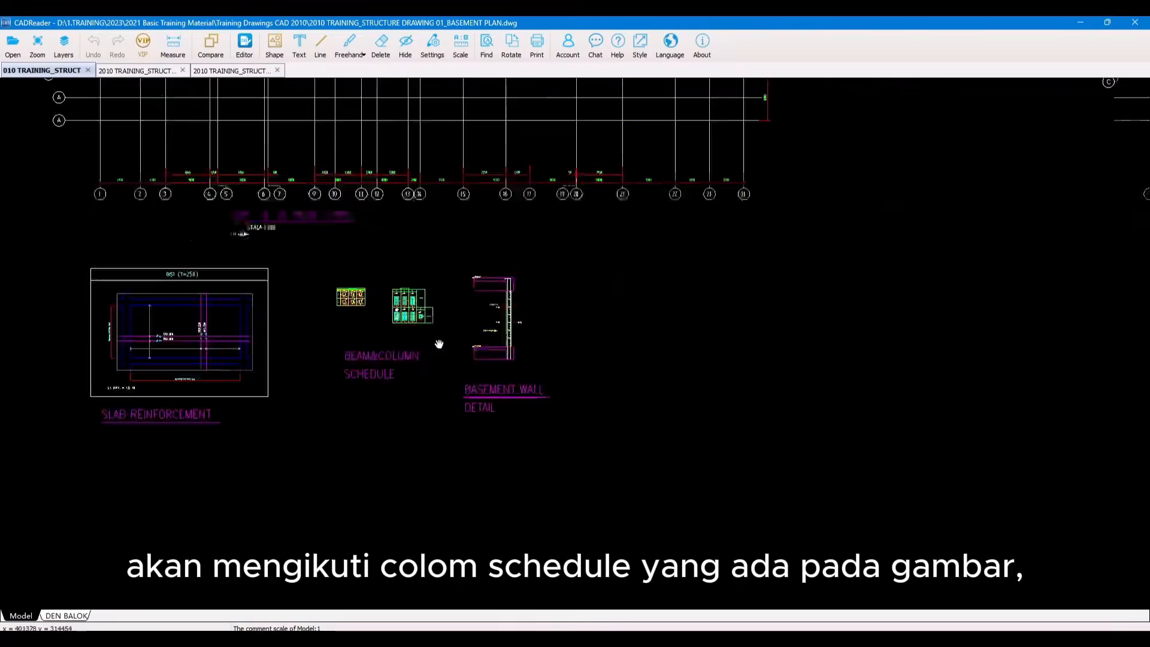
{"action": "left_click_drag", "start_coordinate": [419, 272], "coordinate": [385, 347]}
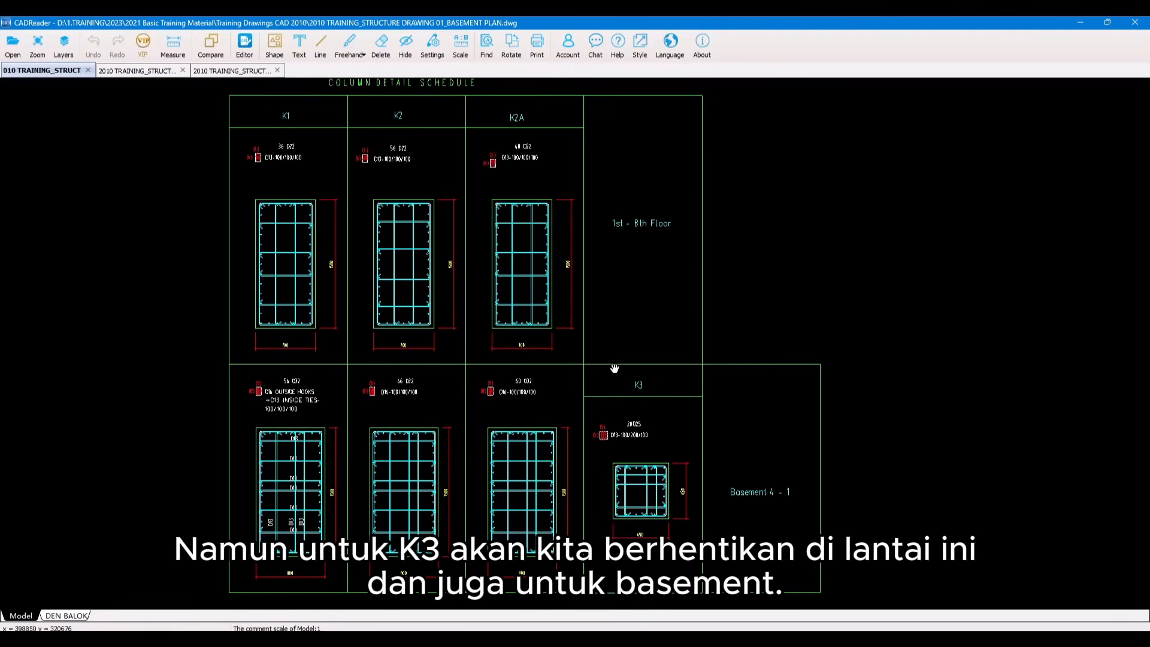
{"action": "left_click", "coordinate": [1082, 22]}
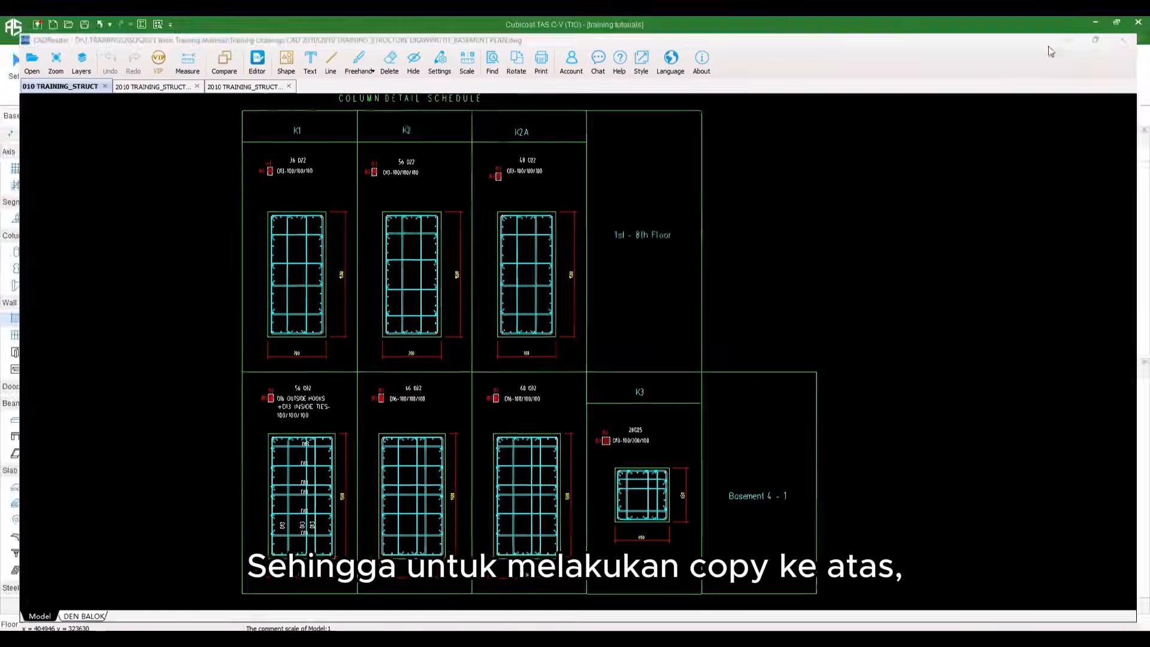
Return to plan view and batch-select all basement columns except K3 and all walls except Dinding Basement
{"action": "left_click", "coordinate": [885, 161]}
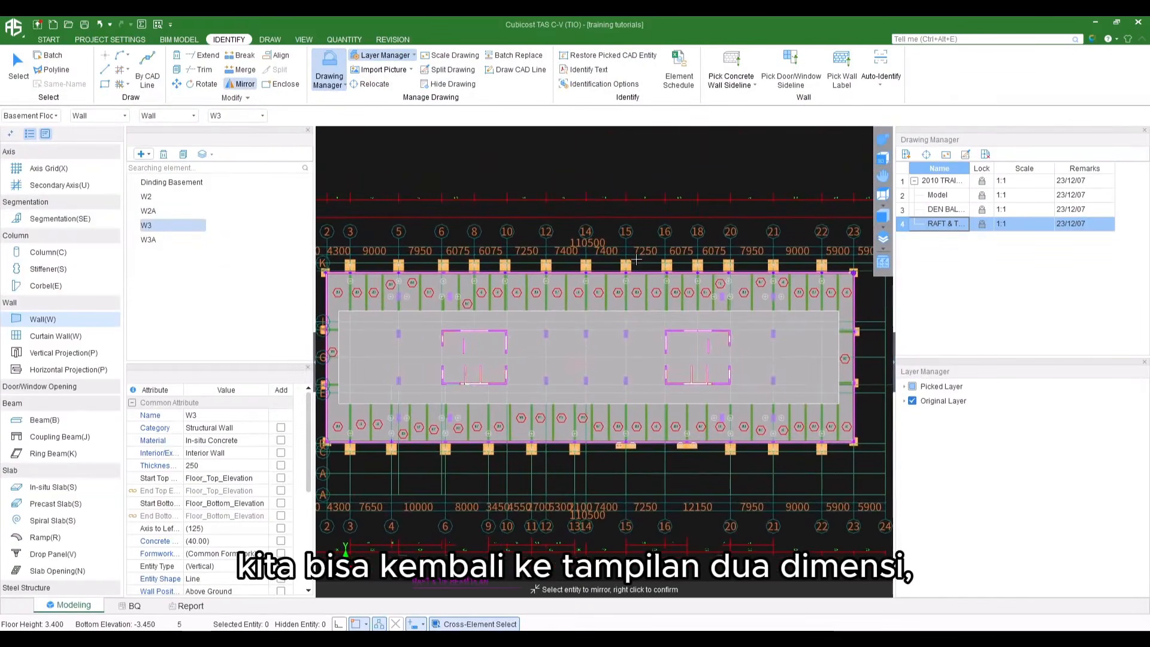
{"action": "left_click", "coordinate": [12, 75]}
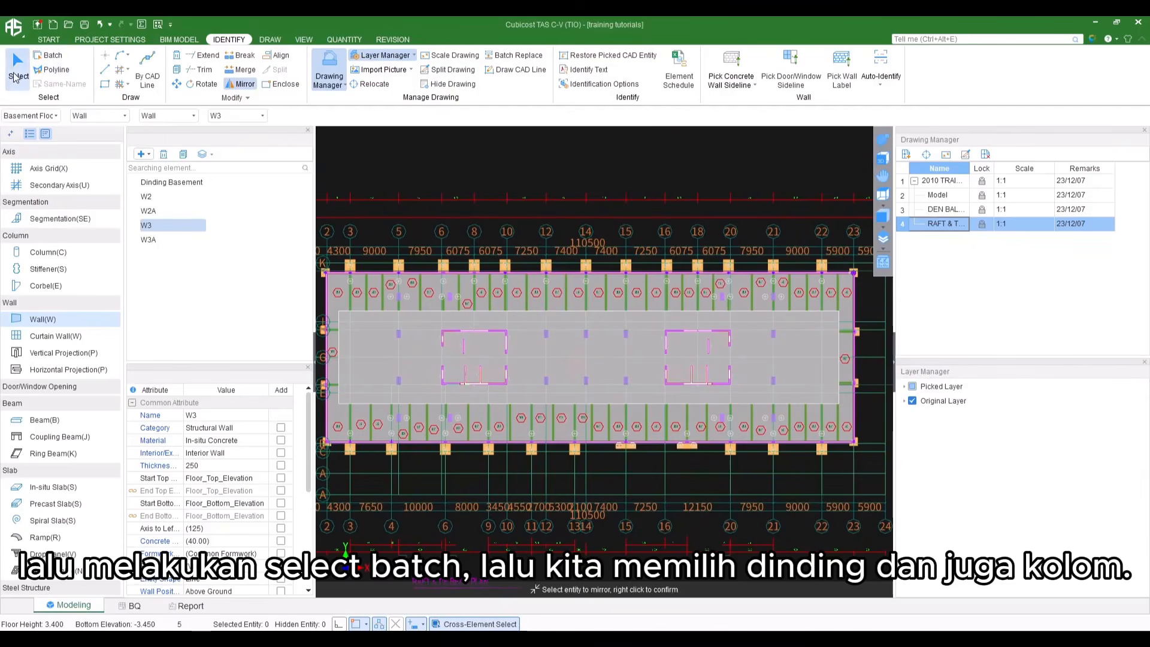
{"action": "left_click", "coordinate": [48, 55]}
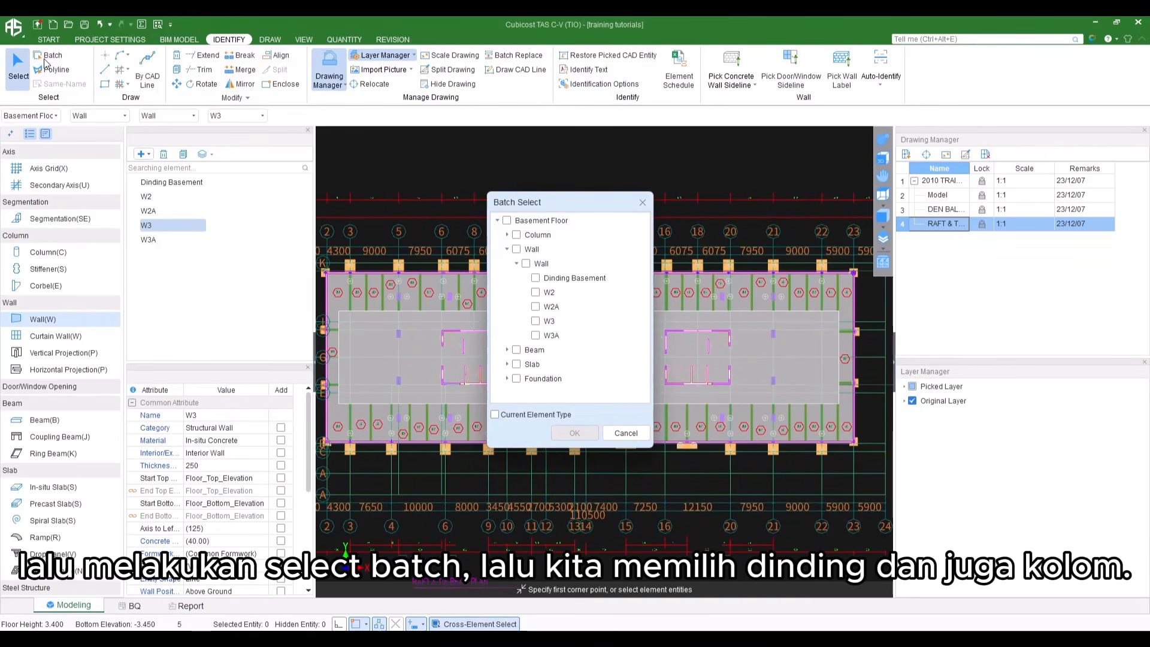
{"action": "left_click", "coordinate": [526, 264]}
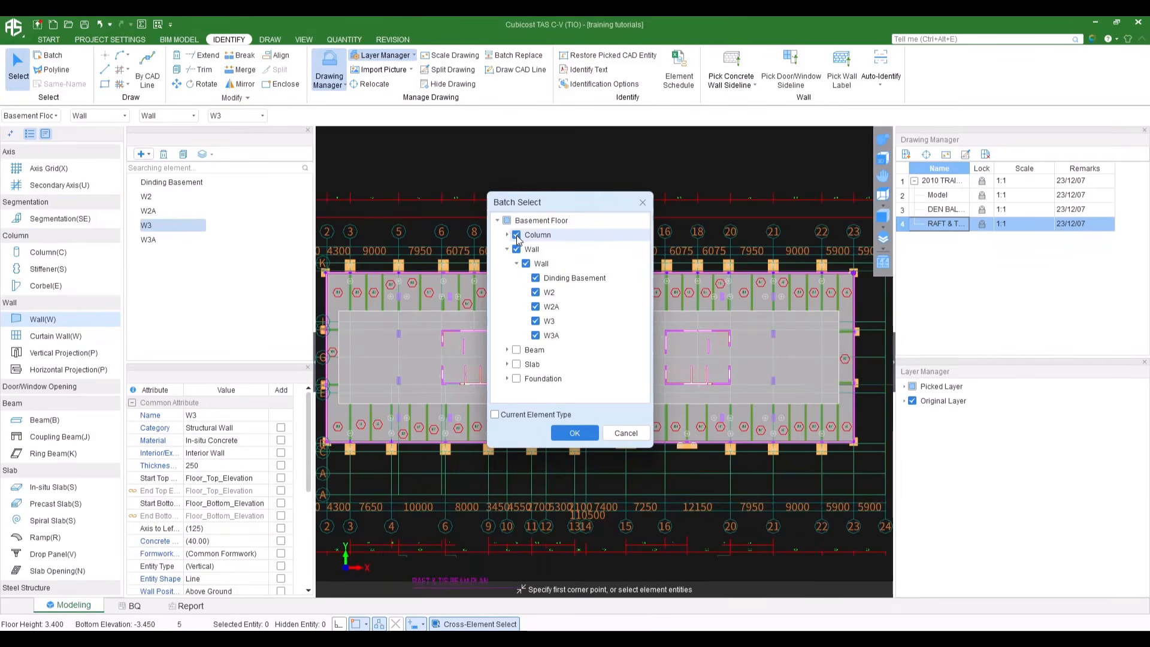
{"action": "left_click", "coordinate": [536, 278]}
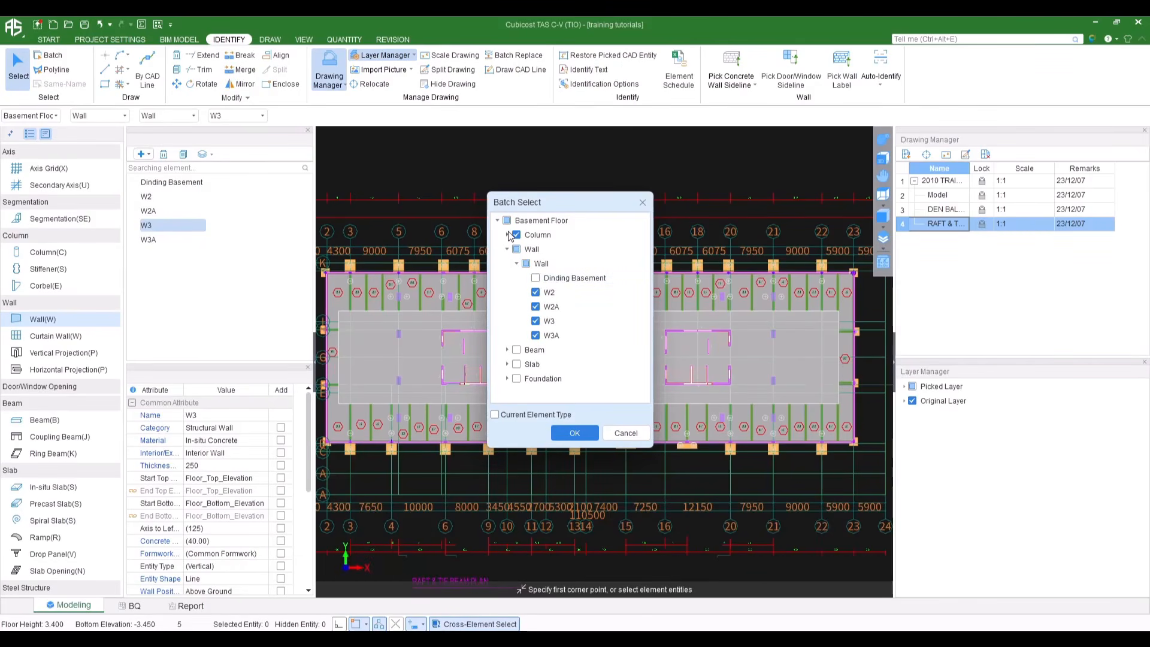
{"action": "left_click", "coordinate": [508, 234]}
{"action": "left_click", "coordinate": [518, 249]}
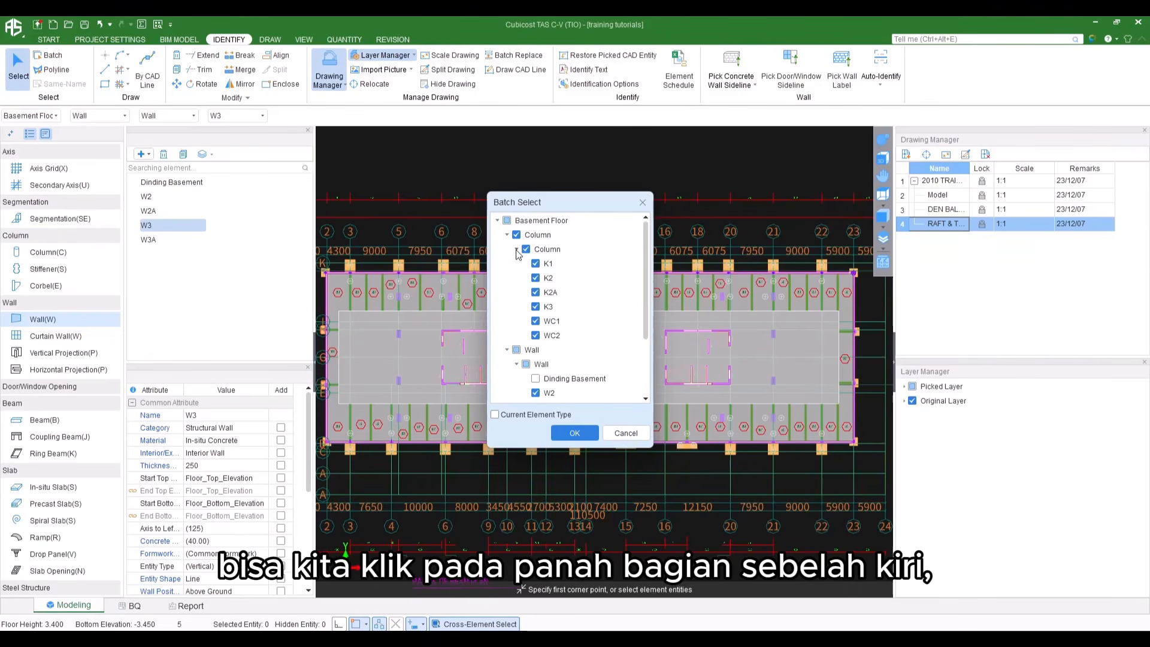
{"action": "left_click", "coordinate": [535, 307]}
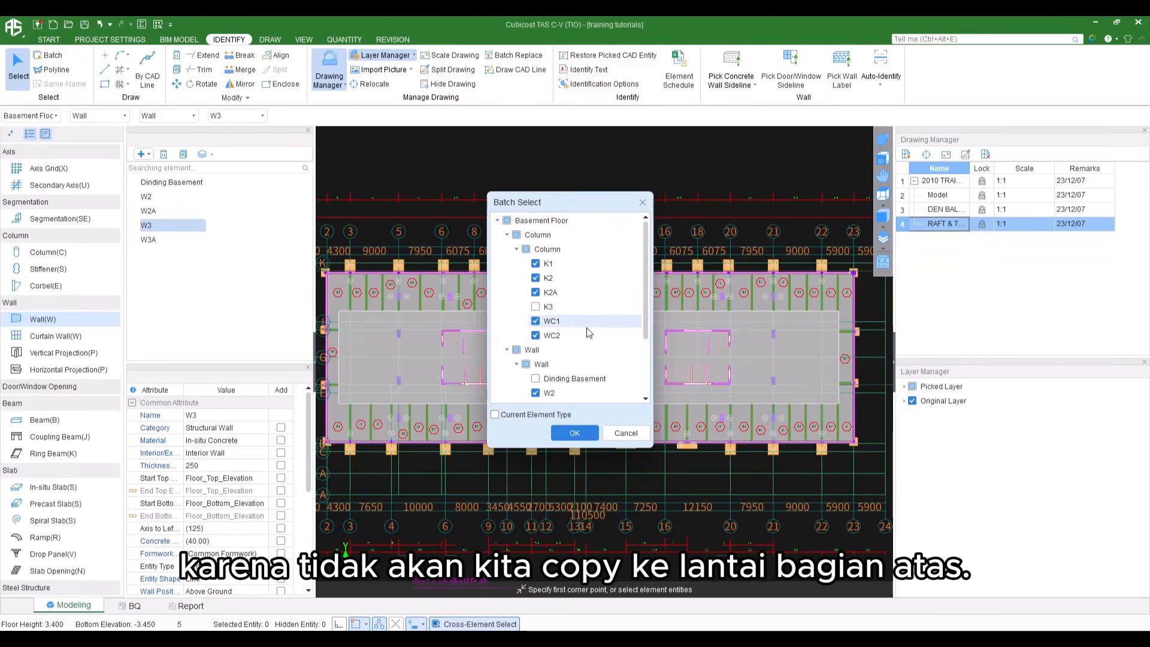
{"action": "left_click", "coordinate": [574, 433]}
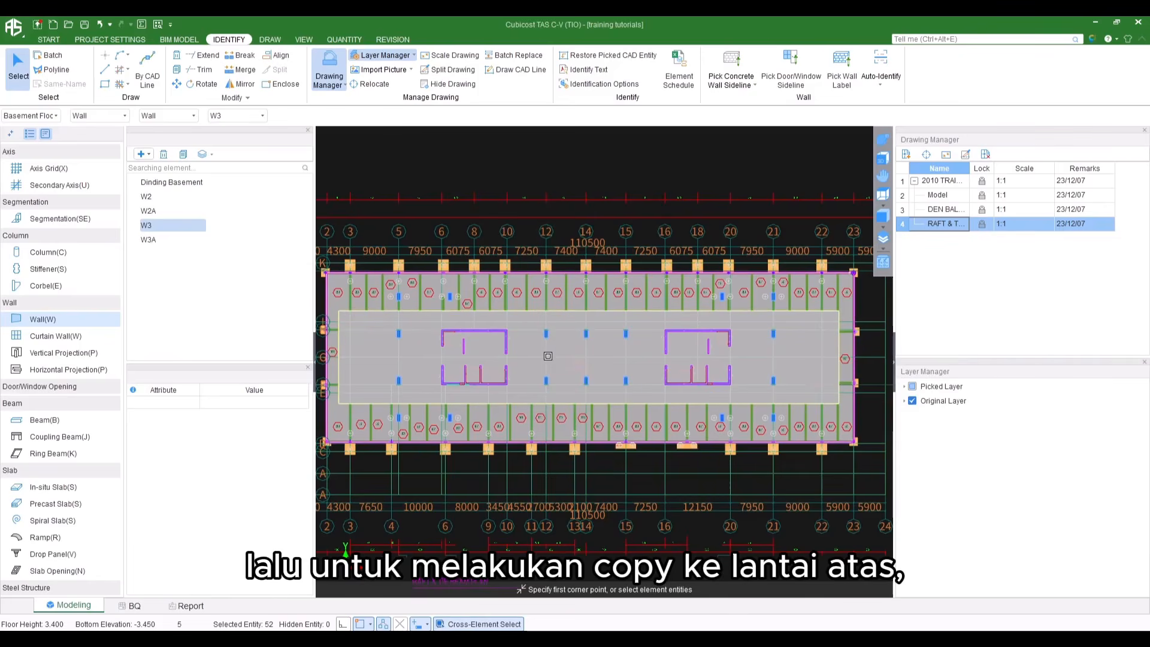
Copy the selected columns and walls to Level 1 with Copy by Floor to other floor, and clear the selection
{"action": "left_click", "coordinate": [270, 40]}
{"action": "left_click", "coordinate": [521, 57]}
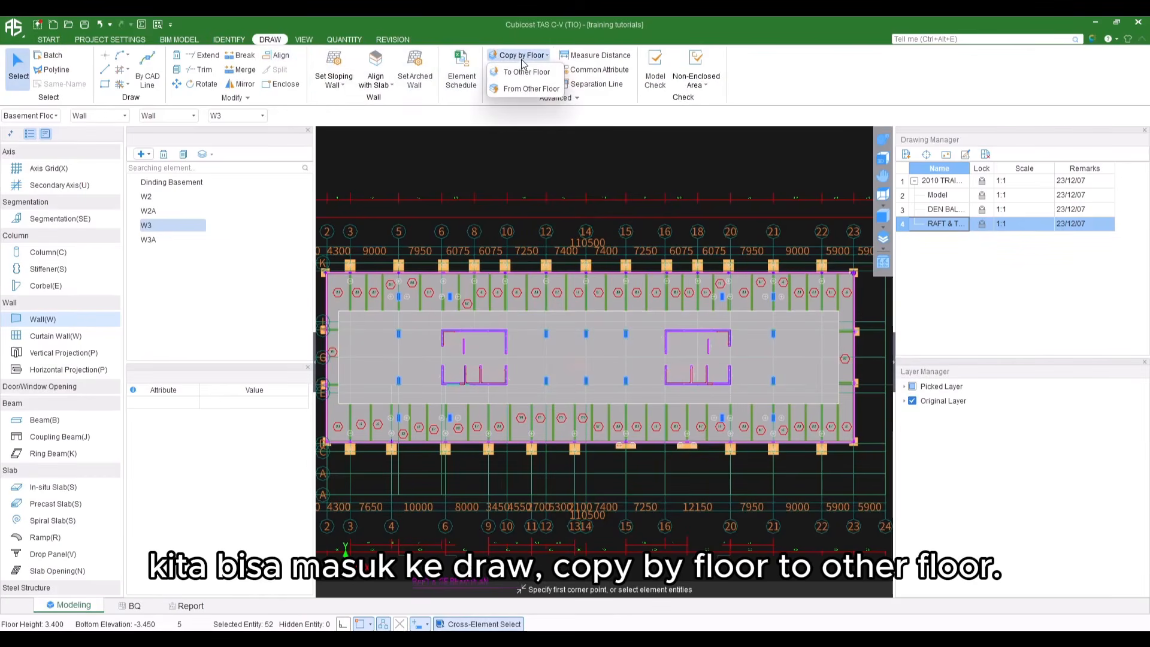
{"action": "left_click", "coordinate": [527, 73]}
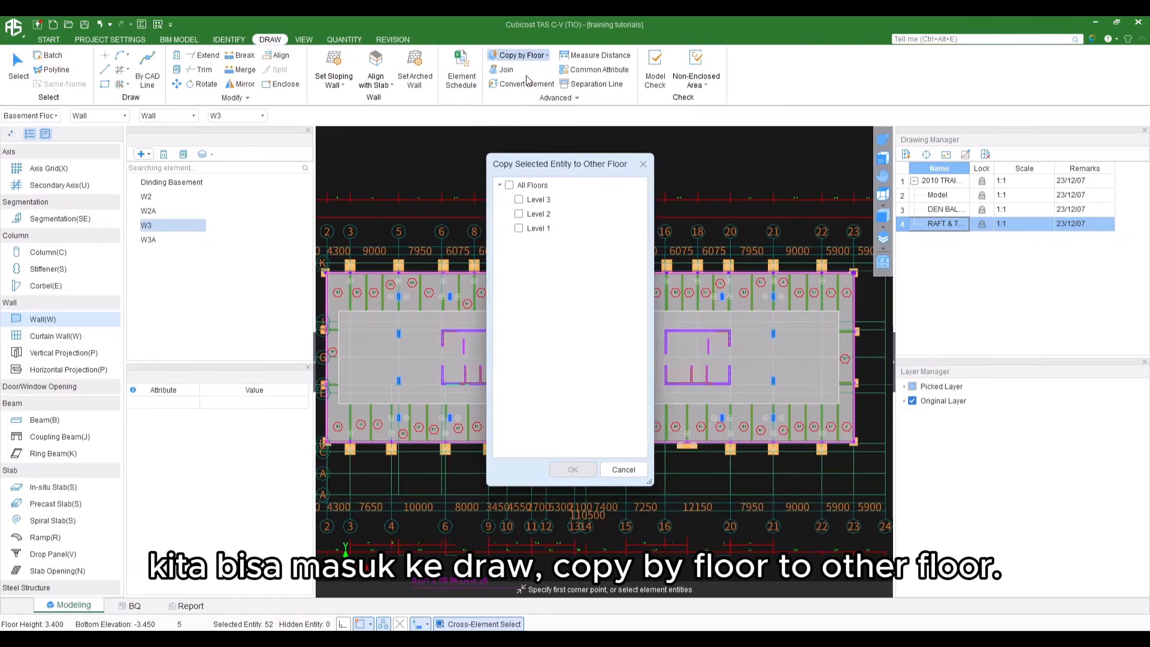
{"action": "left_click", "coordinate": [518, 228]}
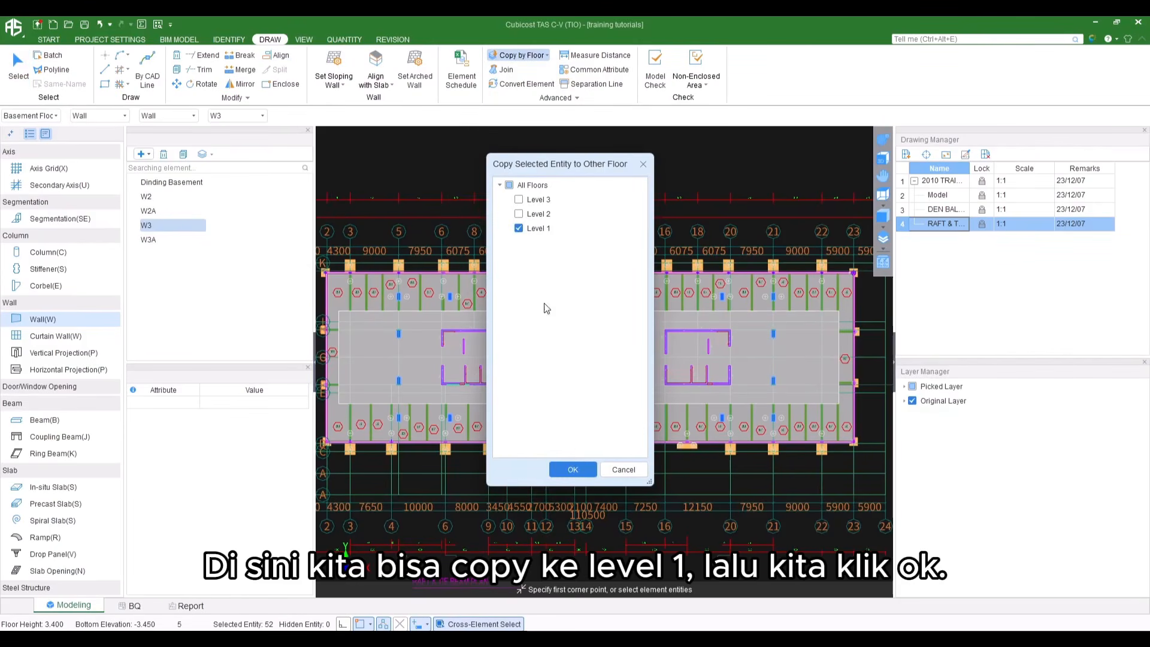
{"action": "left_click", "coordinate": [572, 469]}
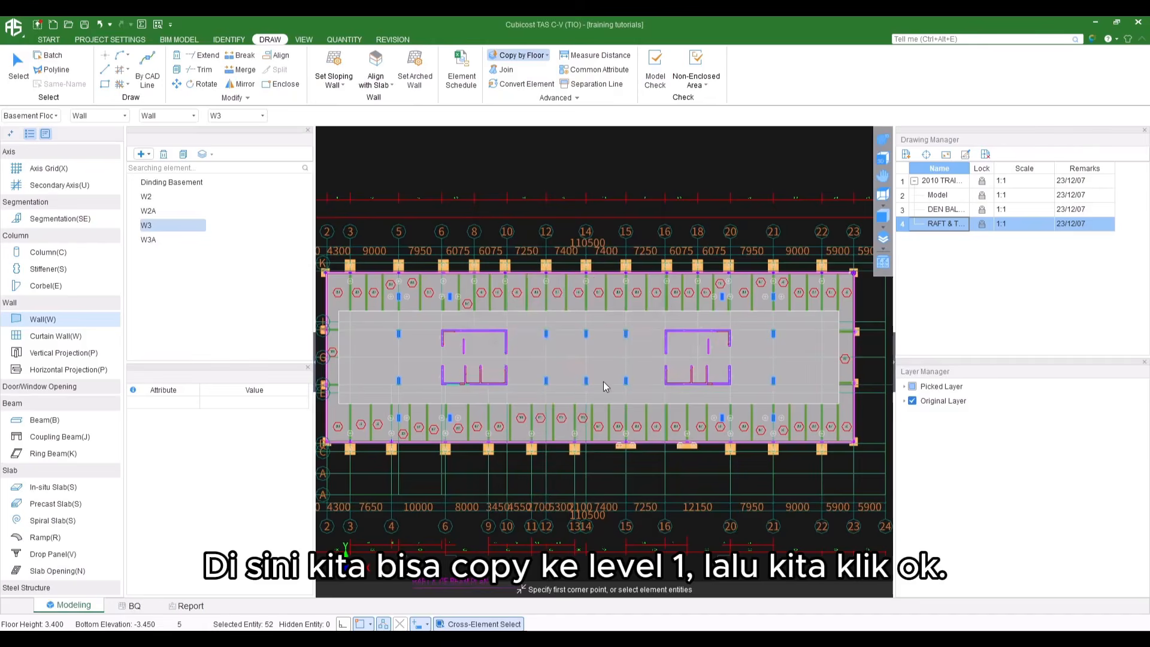
{"action": "left_click", "coordinate": [643, 351]}
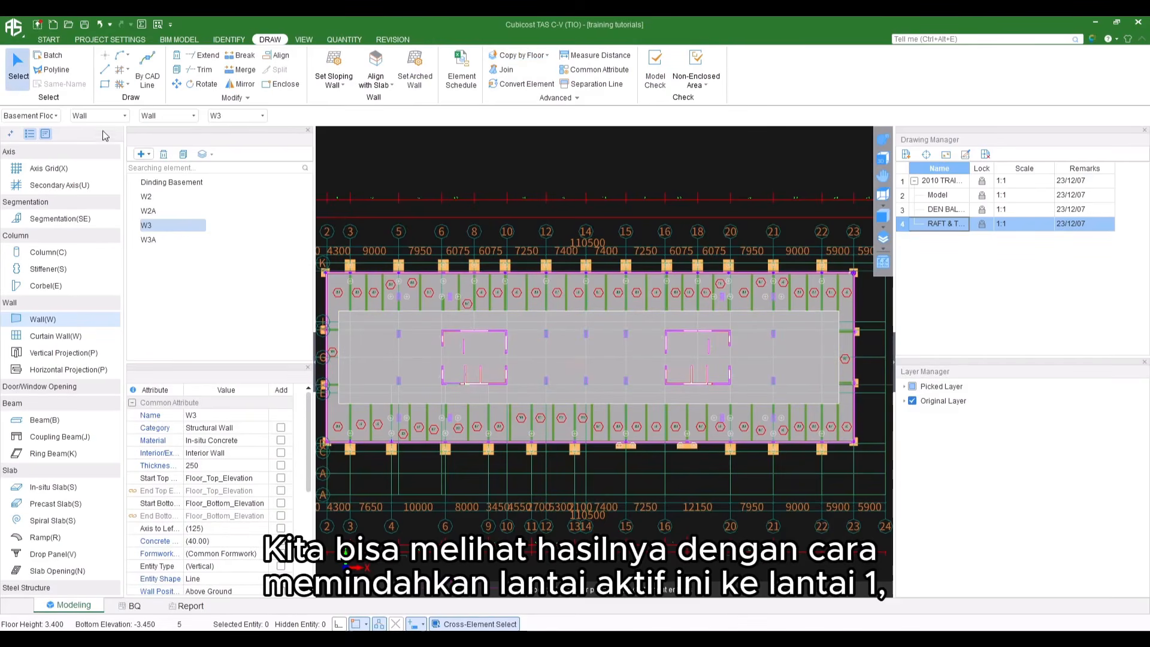
Make Level 1 the active floor and view its copied columns and shearwalls in 3D
{"action": "left_click", "coordinate": [30, 116]}
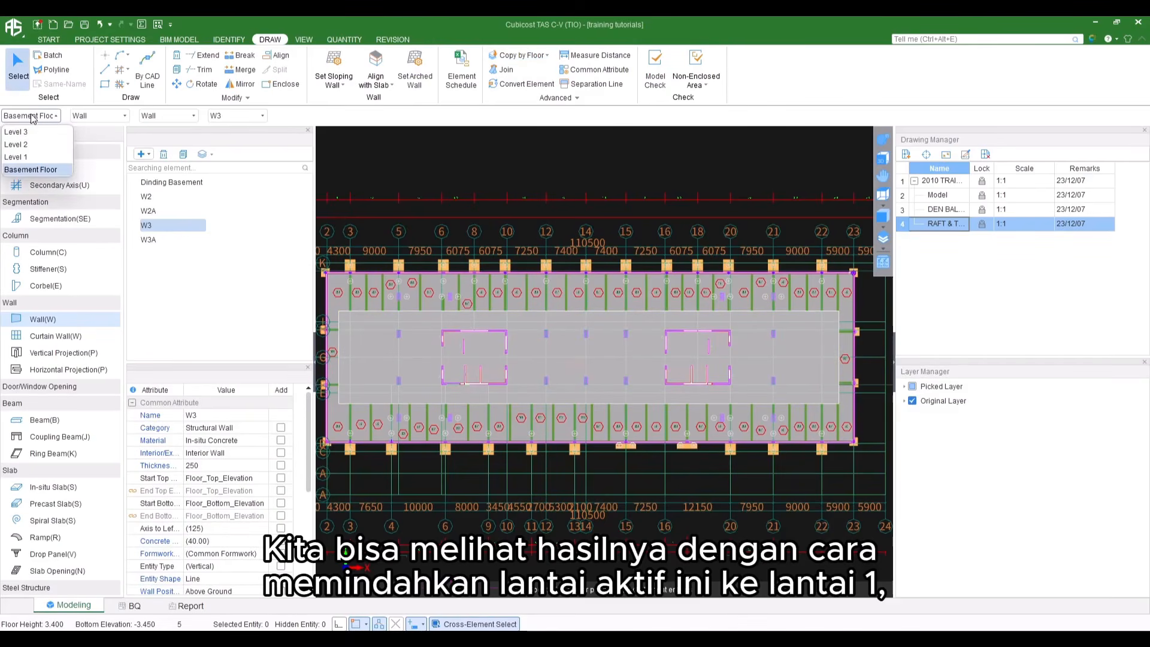
{"action": "left_click", "coordinate": [18, 157]}
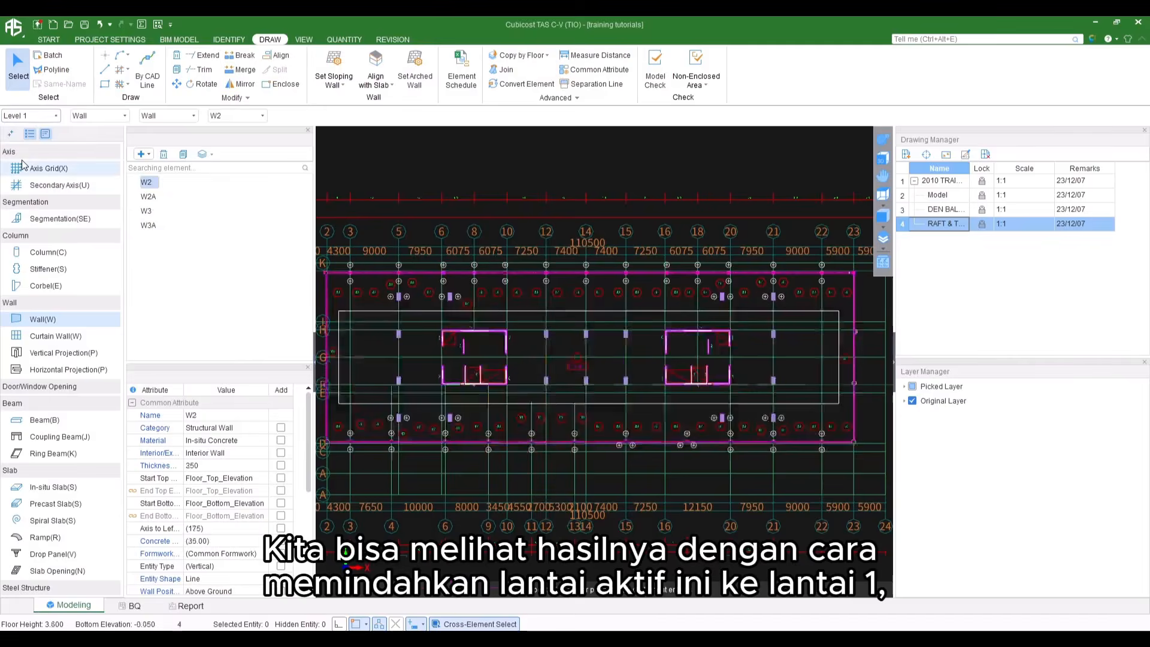
{"action": "left_click", "coordinate": [883, 139]}
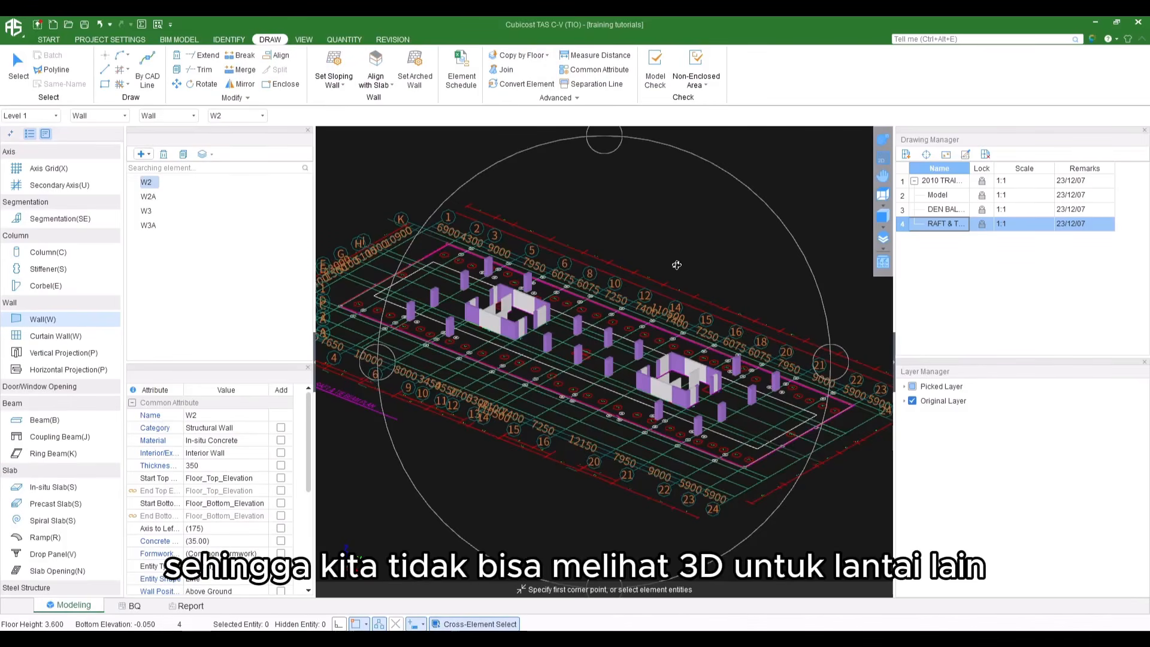
Display all floors together in the 3D view, including the basement below the Level 1 columns and shearwalls
{"action": "middle_click_drag", "start_coordinate": [566, 363], "coordinate": [548, 398]}
{"action": "scroll", "coordinate": [549, 381], "scroll_direction": "up", "scroll_amount": 1}
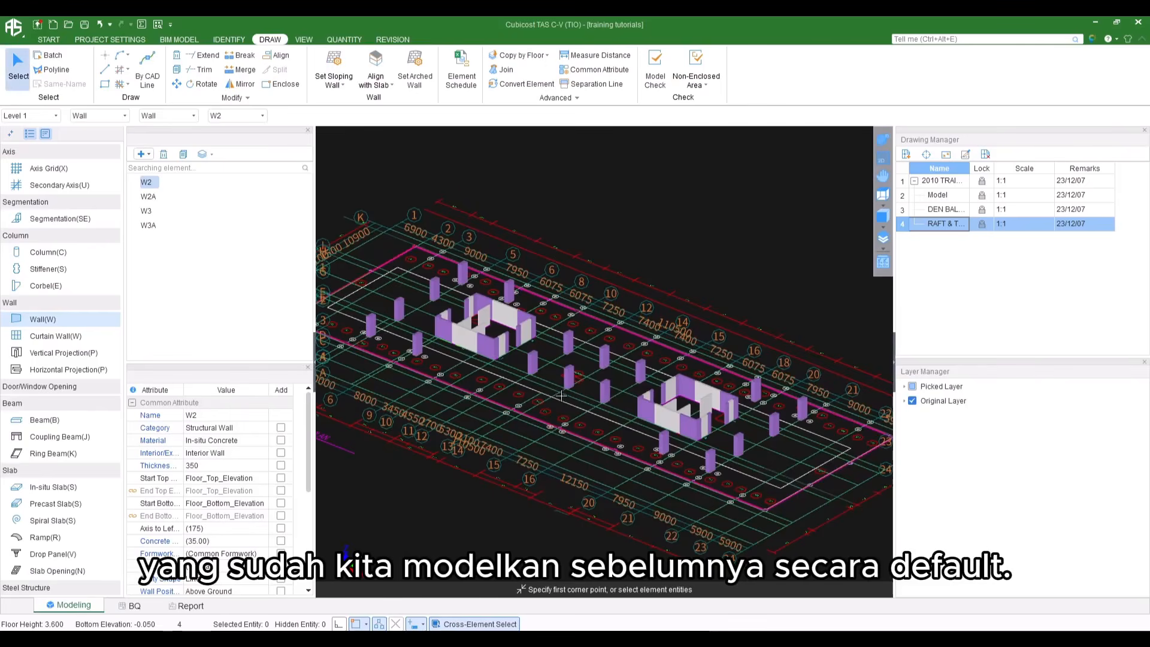
{"action": "middle_click_drag", "start_coordinate": [556, 401], "coordinate": [581, 388]}
{"action": "scroll", "coordinate": [571, 373], "scroll_direction": "up", "scroll_amount": 1}
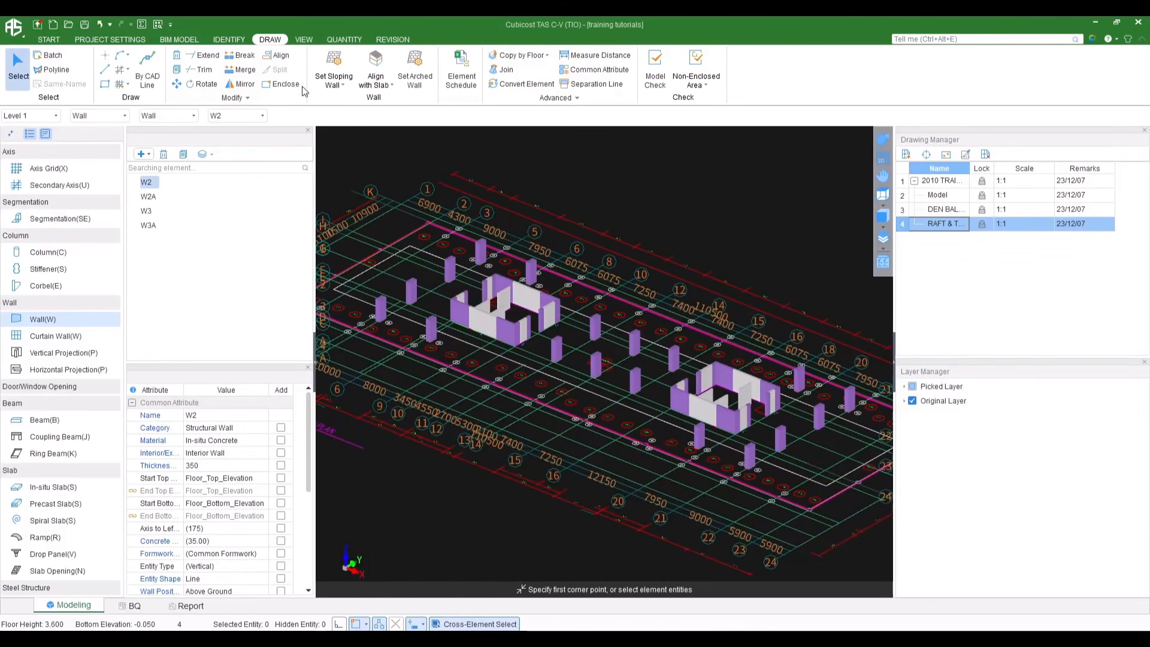
{"action": "left_click", "coordinate": [309, 39]}
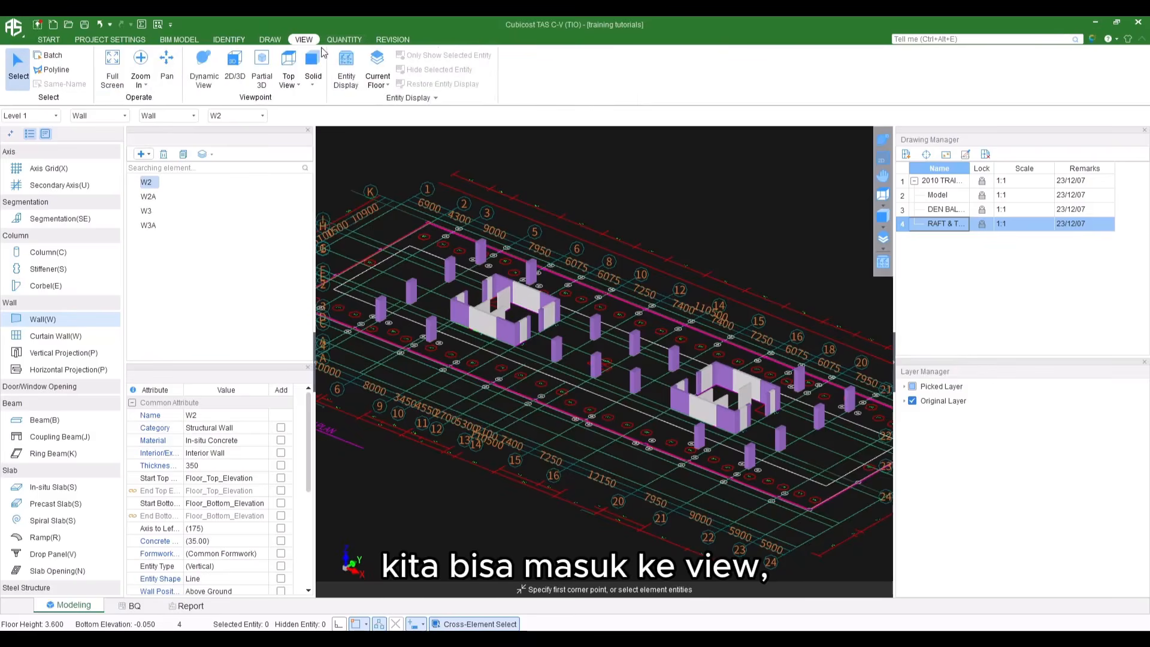
{"action": "left_click", "coordinate": [386, 88]}
{"action": "left_click", "coordinate": [385, 138]}
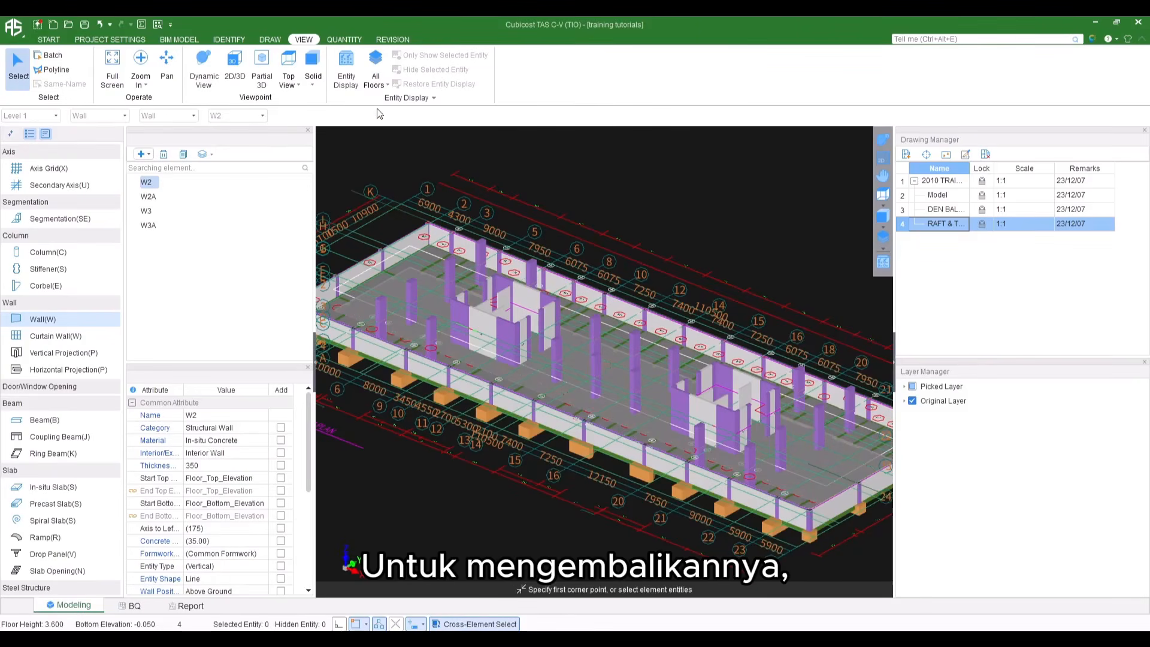
Limit the entity display to the current floor and return to plan view
{"action": "left_click", "coordinate": [376, 79]}
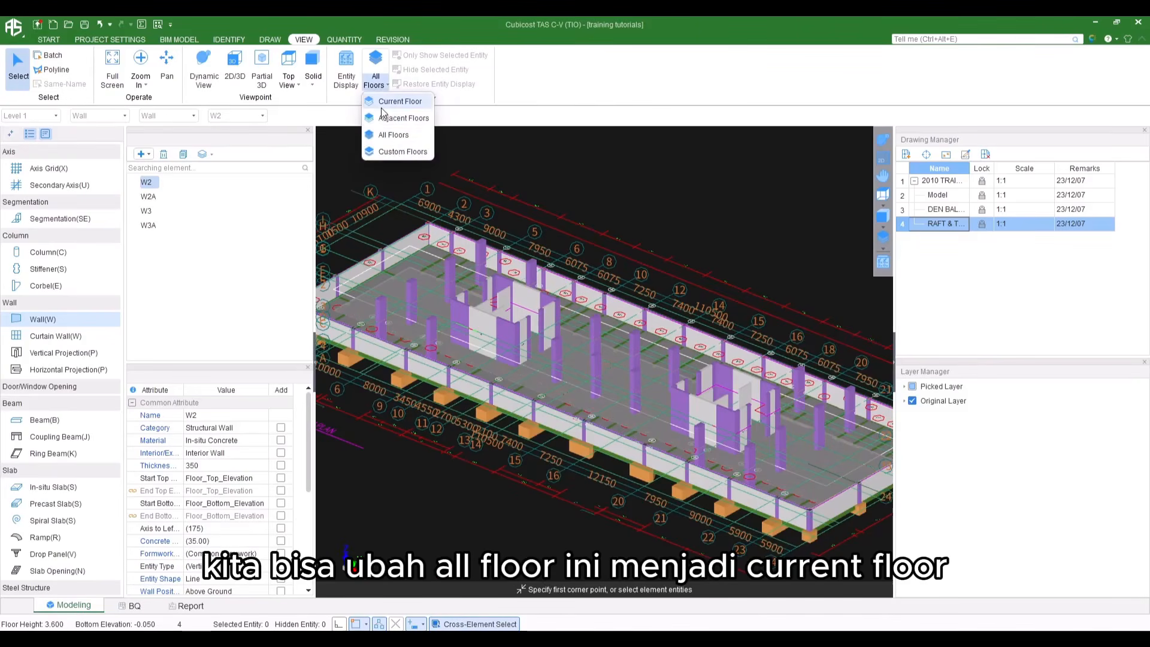
{"action": "left_click", "coordinate": [386, 102]}
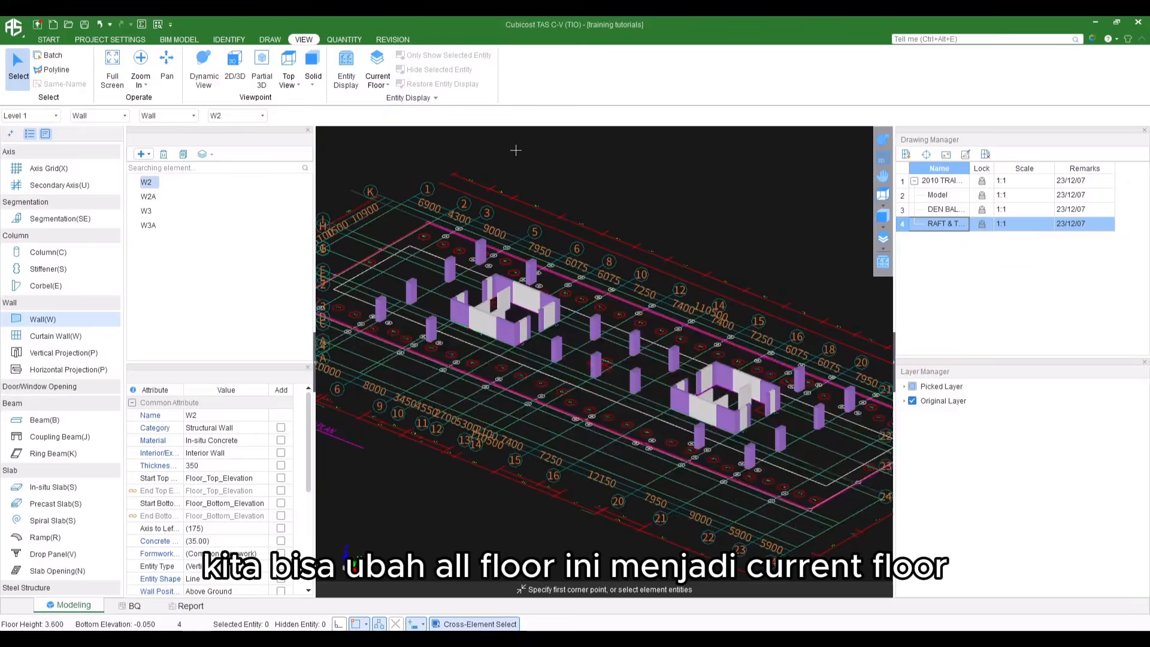
{"action": "left_click", "coordinate": [882, 159]}
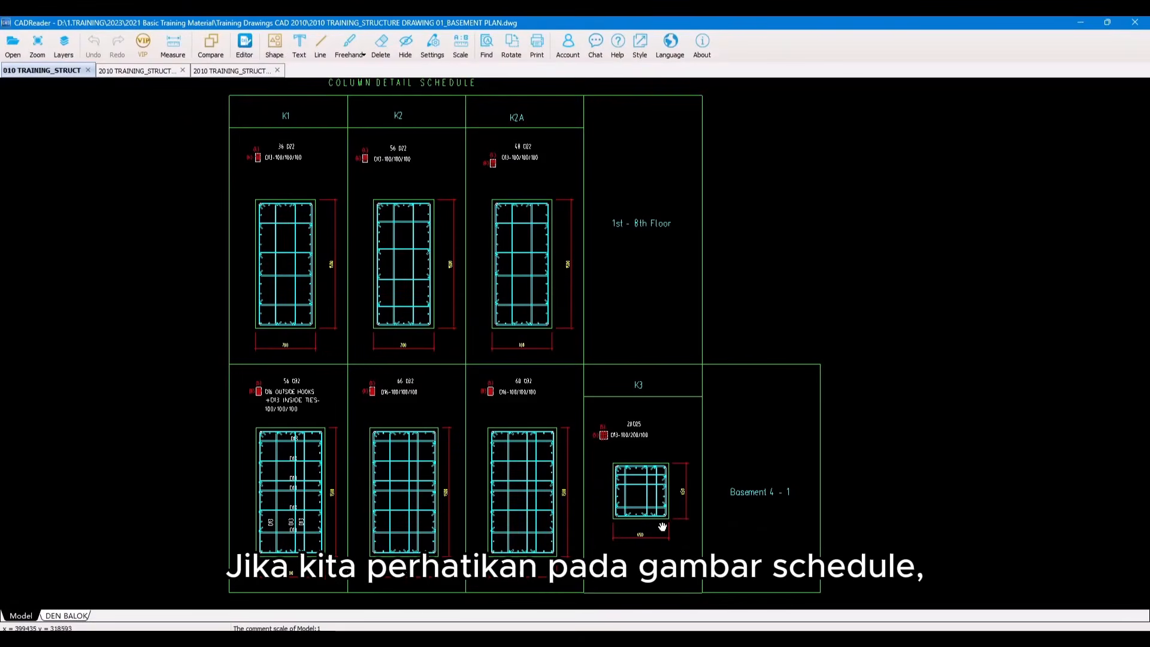
In the basement plan drawing in CADReader, compare the K1, K2 and K2A column sizes for 1st-8th Floor with those for Basement 4-1
{"action": "scroll", "coordinate": [455, 323], "scroll_direction": "up", "scroll_amount": 4}
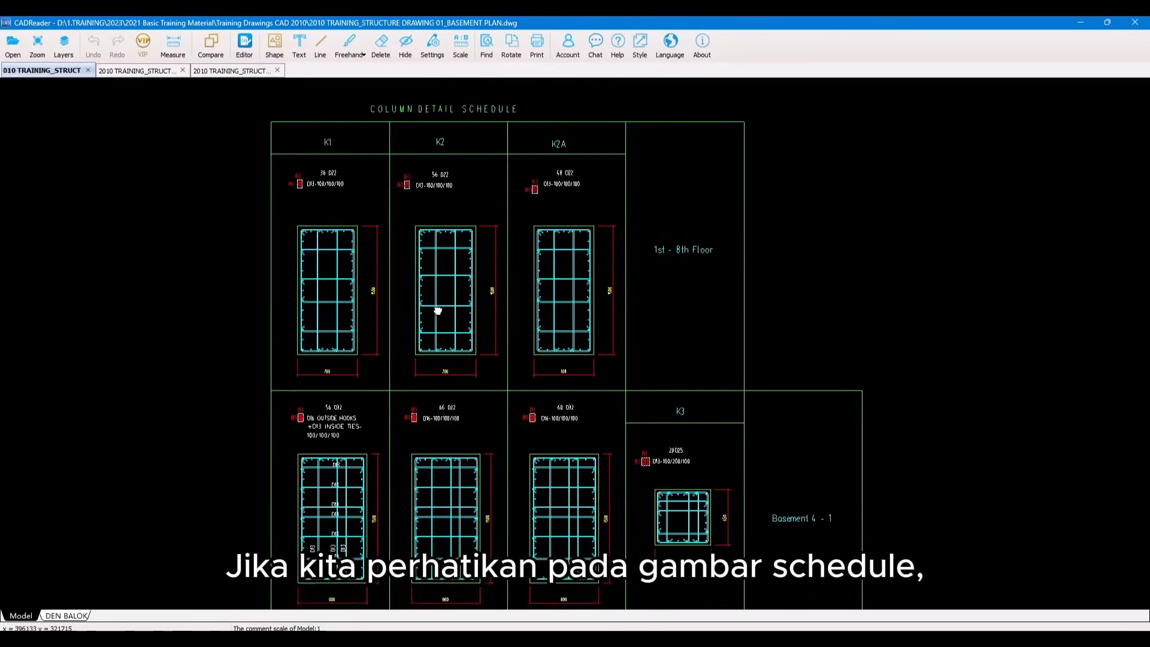
{"action": "left_click_drag", "start_coordinate": [473, 318], "coordinate": [454, 403]}
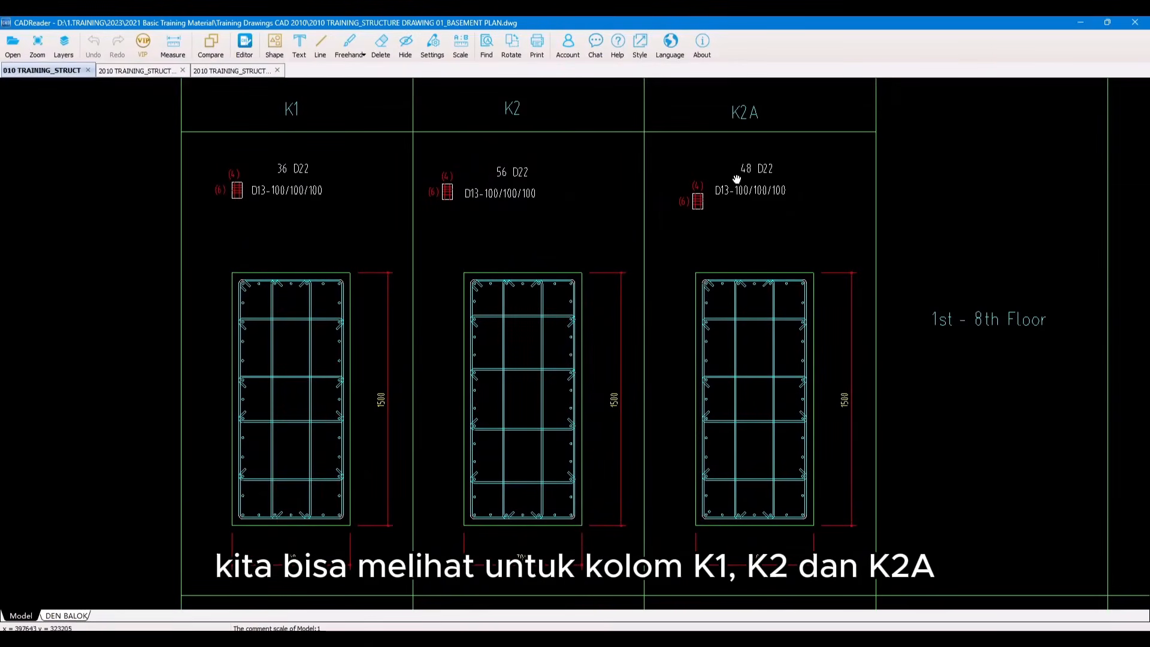
{"action": "mouse_move", "coordinate": [359, 496]}
{"action": "left_mouse_down"}
{"action": "mouse_move", "coordinate": [365, 280]}
{"action": "mouse_move", "coordinate": [384, 166]}
{"action": "mouse_move", "coordinate": [354, 156]}
{"action": "mouse_move", "coordinate": [357, 140]}
{"action": "left_mouse_up"}
{"action": "left_click_drag", "start_coordinate": [354, 213], "coordinate": [372, 421]}
{"action": "left_click_drag", "start_coordinate": [345, 192], "coordinate": [336, 398]}
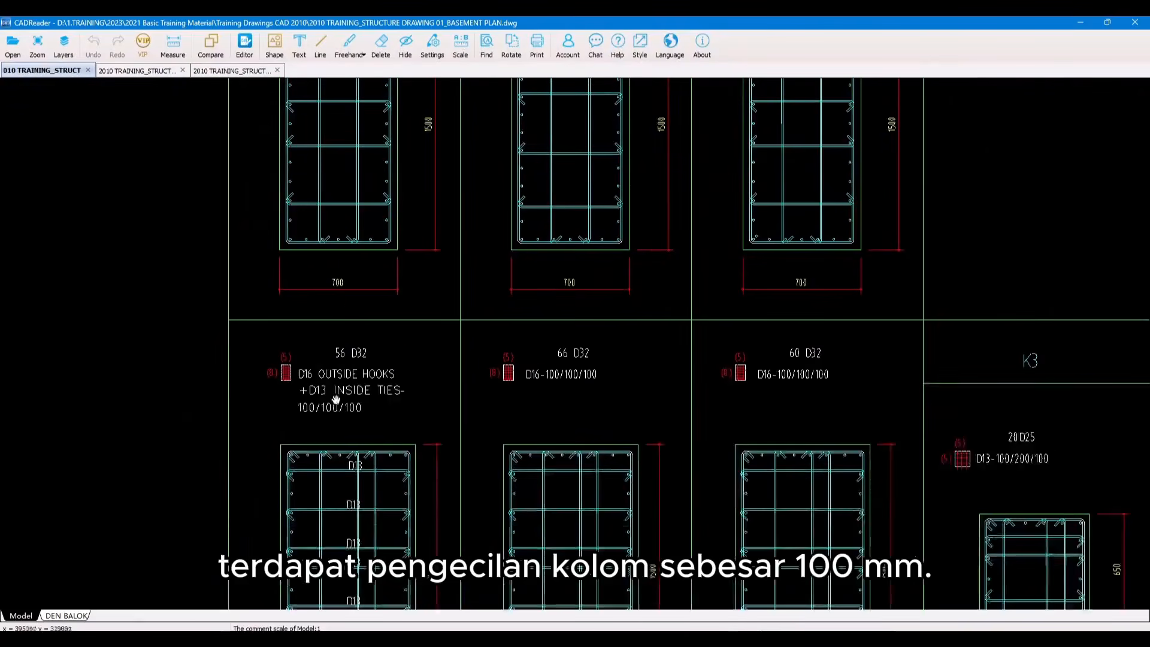
{"action": "left_click_drag", "start_coordinate": [344, 306], "coordinate": [327, 498]}
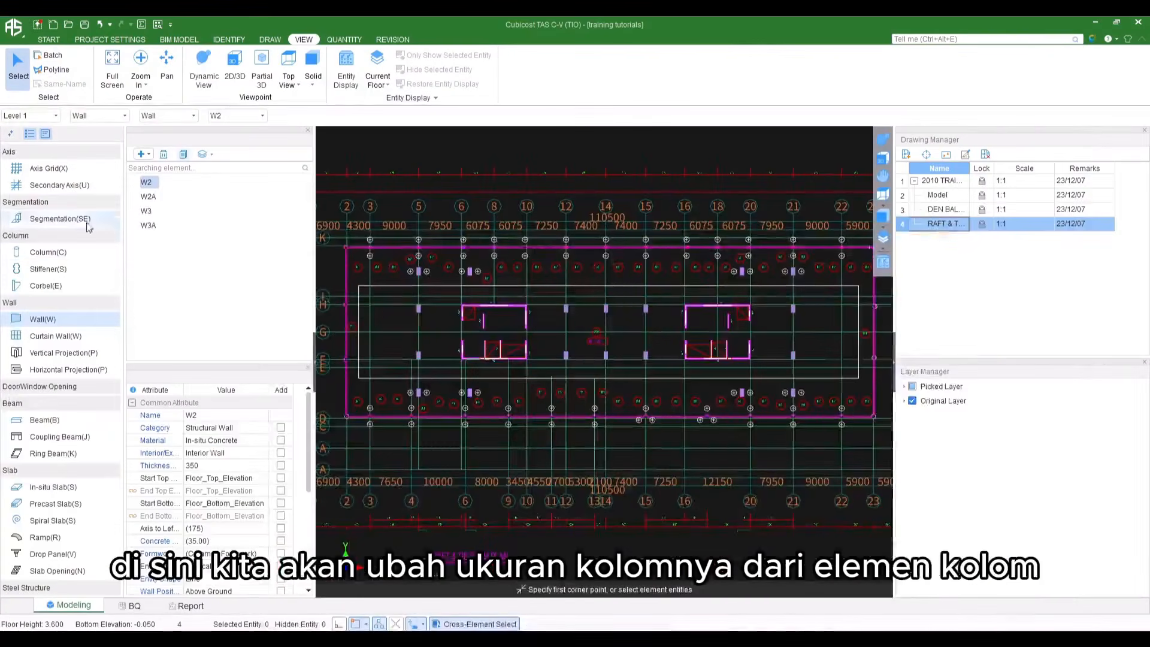
Set the section width of Level 1 columns K1, K2A and K2 to 700 together, and leave column placement
{"action": "left_click", "coordinate": [66, 255]}
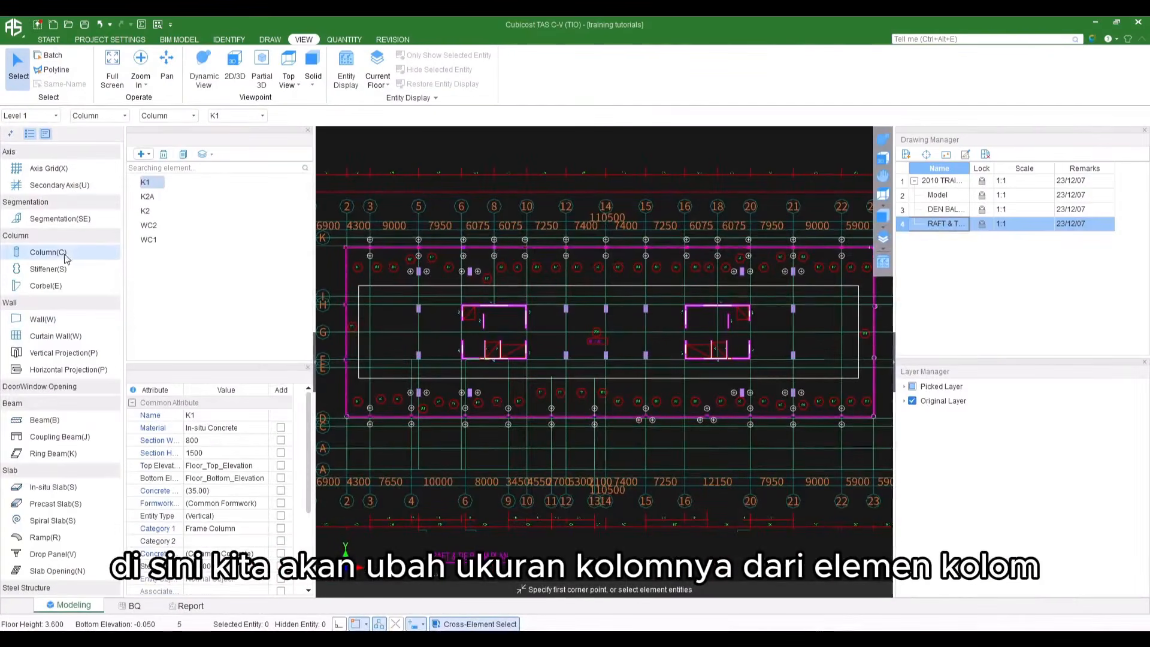
{"action": "left_click", "coordinate": [160, 204], "text": "ctrl"}
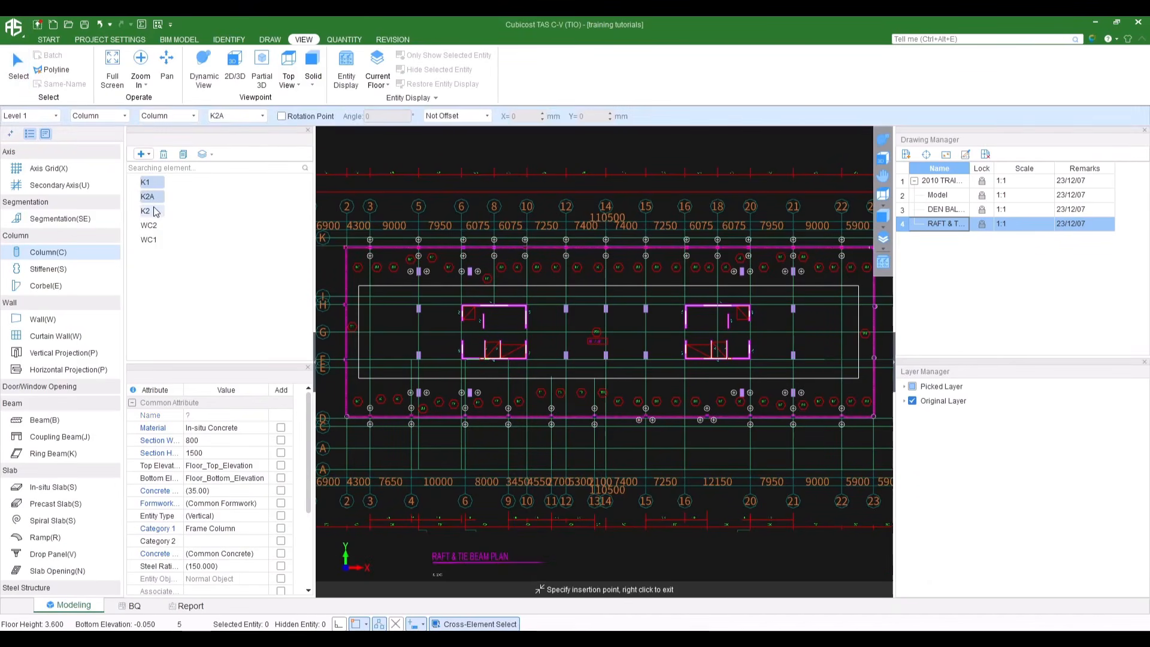
{"action": "left_click", "coordinate": [155, 212], "text": "ctrl"}
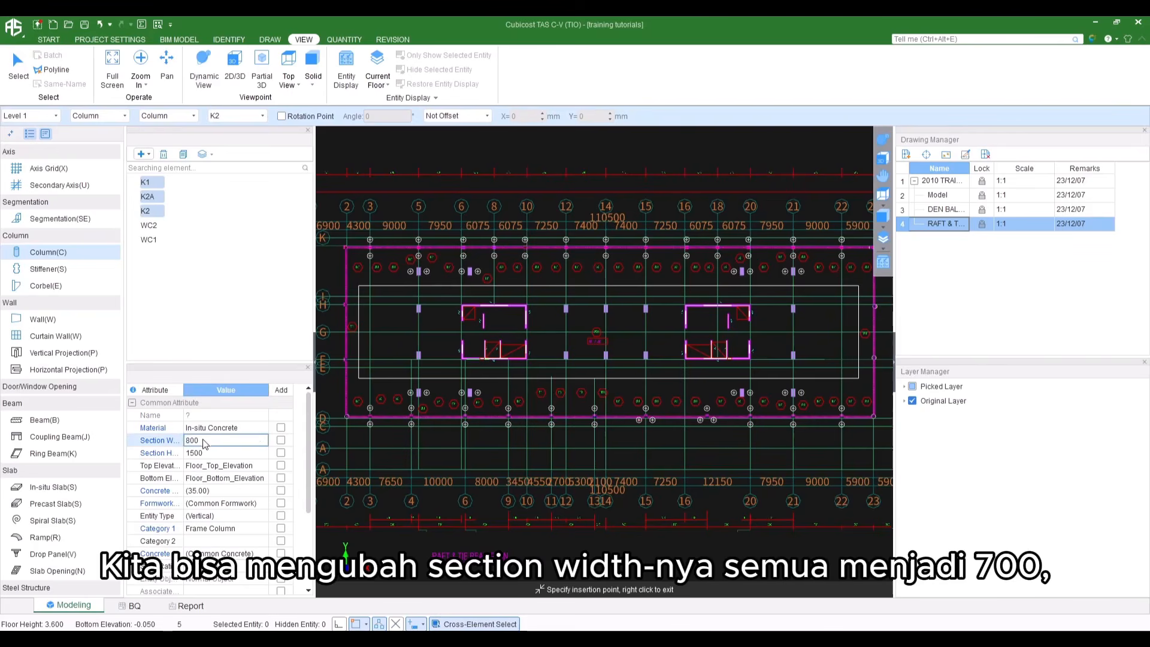
{"action": "left_click", "coordinate": [185, 440]}
{"action": "type", "text": "700"}
{"action": "key", "text": "Return"}
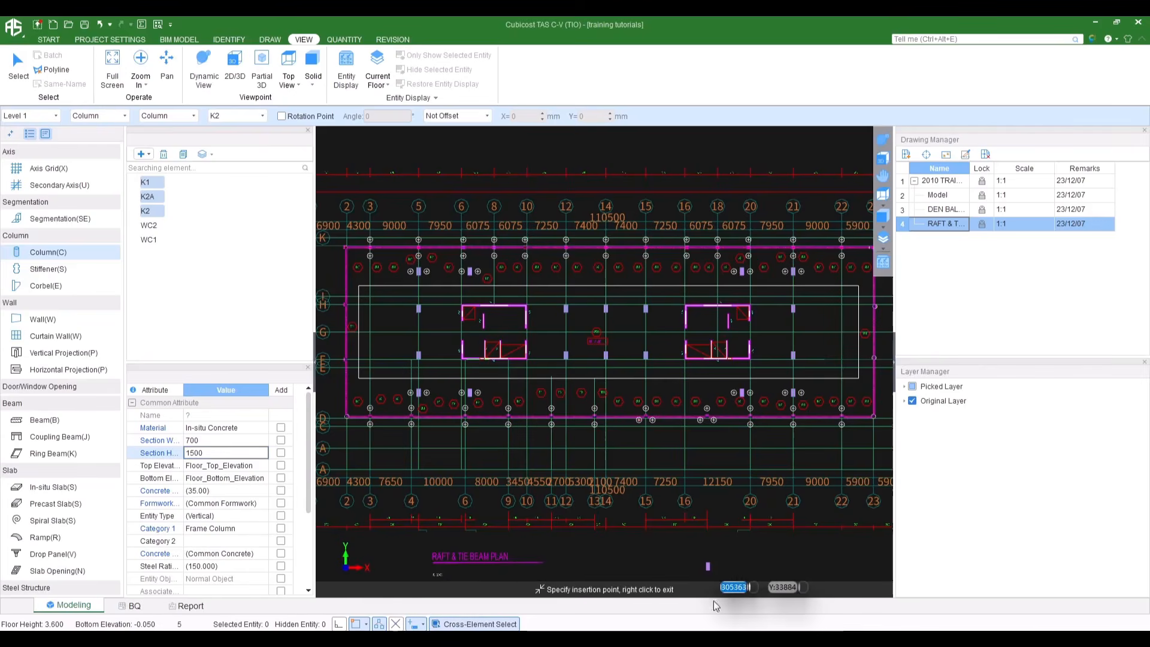
{"action": "right_click", "coordinate": [626, 295]}
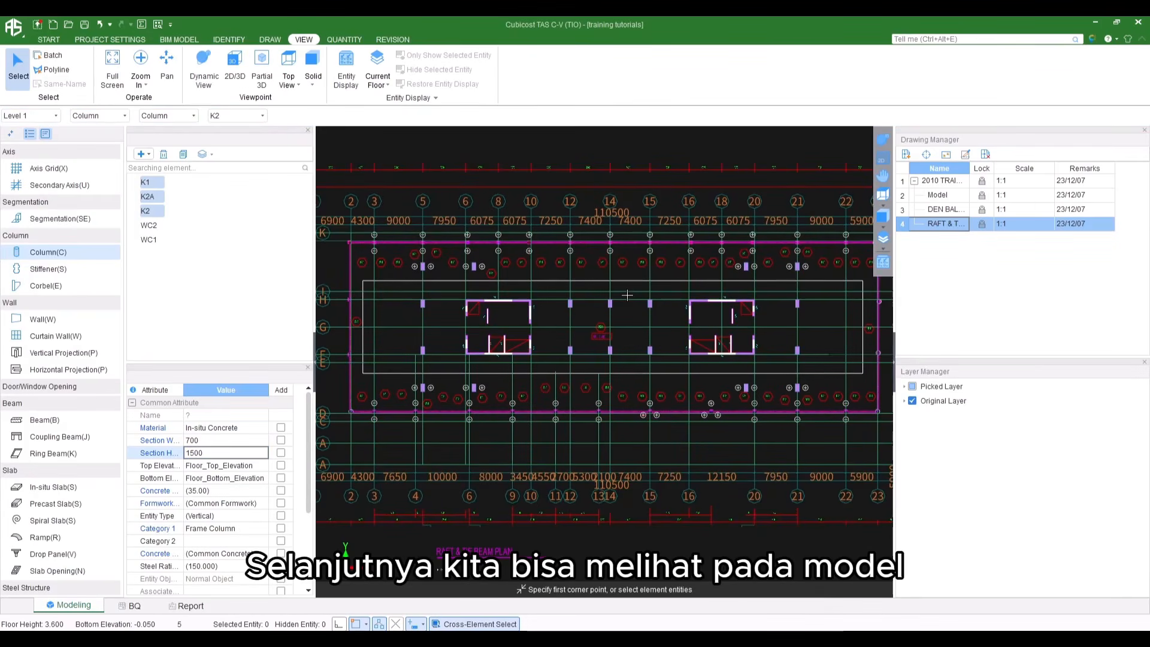
Inspect the narrowed Level 1 columns in plan and, with all floors displayed, where they meet the basement columns in 3D
{"action": "scroll", "coordinate": [627, 295], "scroll_direction": "up", "scroll_amount": 5}
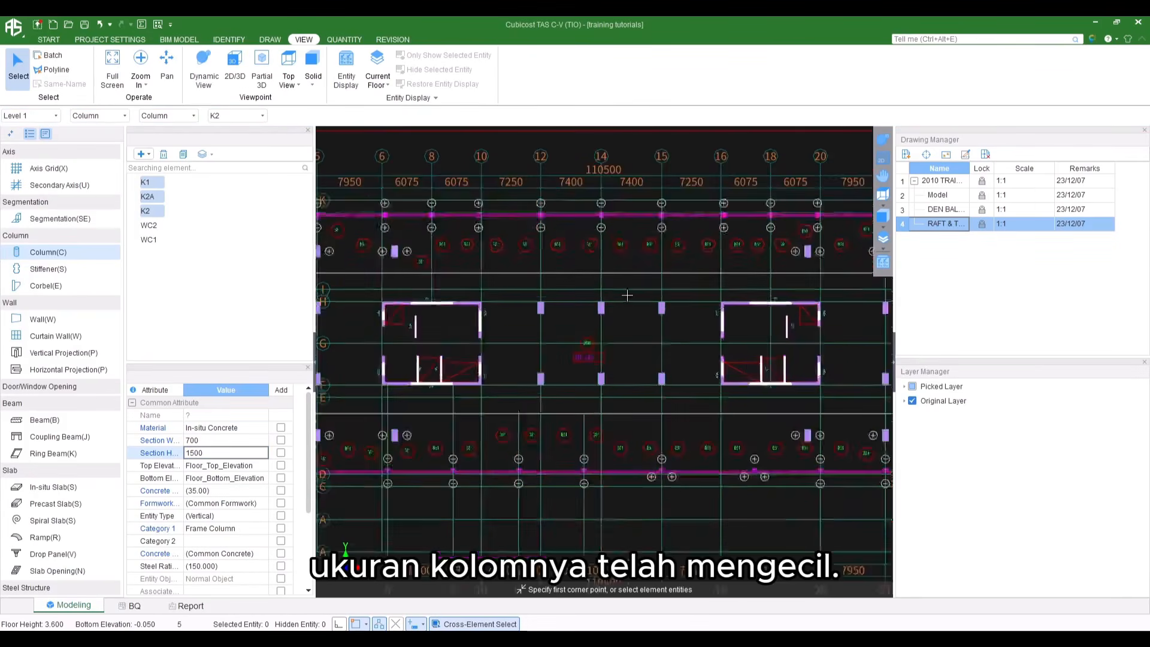
{"action": "scroll", "coordinate": [614, 295], "scroll_direction": "up", "scroll_amount": 4}
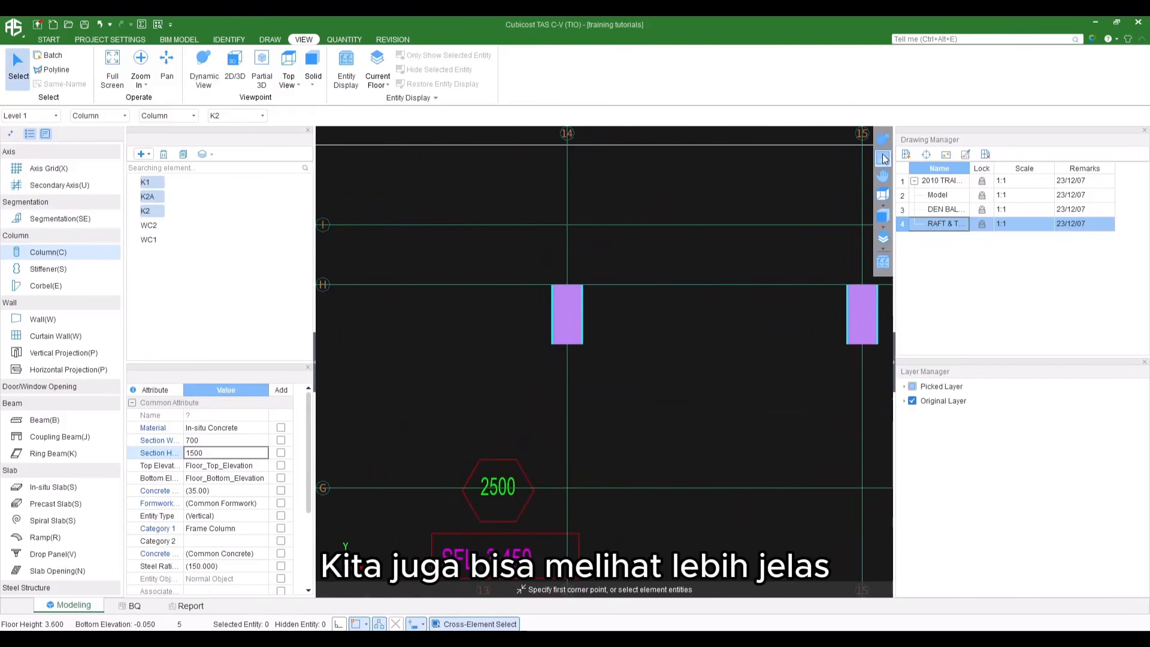
{"action": "left_click_drag", "start_coordinate": [870, 146], "coordinate": [674, 277]}
{"action": "key", "text": "Escape"}
{"action": "left_click", "coordinate": [377, 79]}
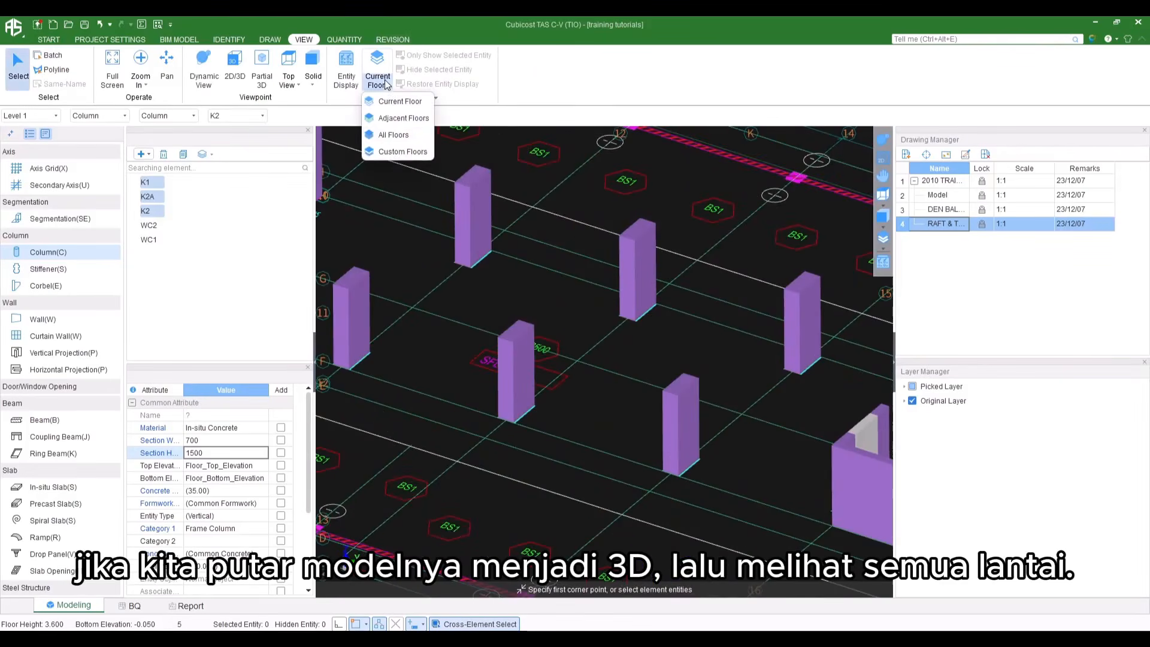
{"action": "left_click", "coordinate": [394, 134]}
{"action": "scroll", "coordinate": [442, 424], "scroll_direction": "up", "scroll_amount": 6}
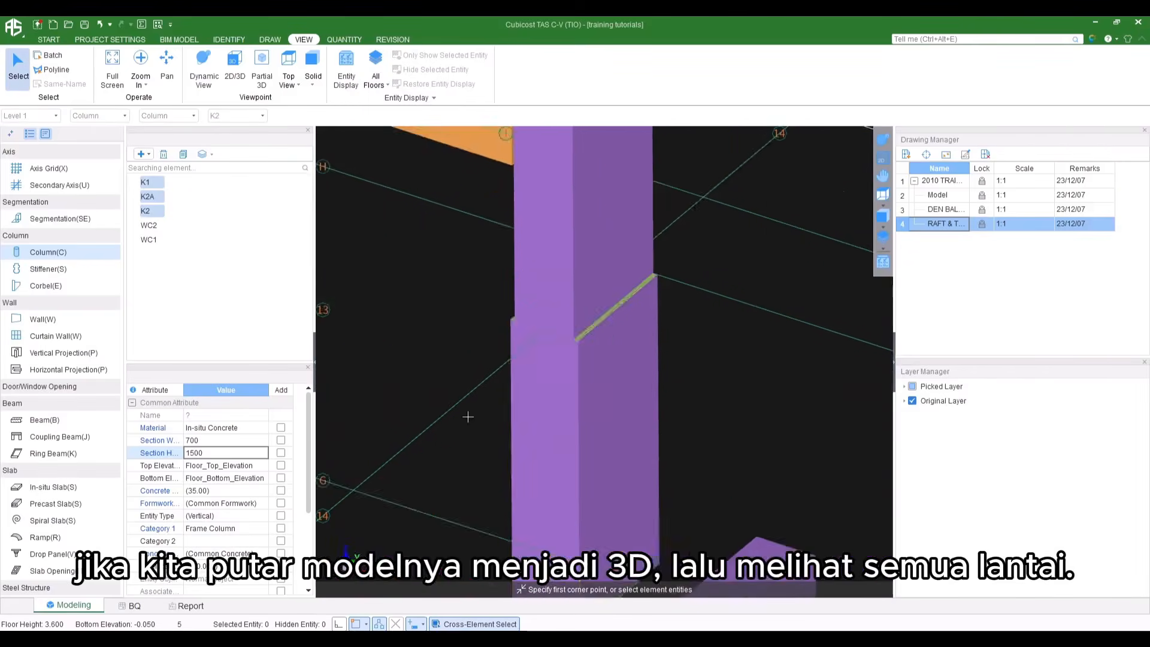
{"action": "middle_click_drag", "start_coordinate": [446, 322], "coordinate": [439, 408]}
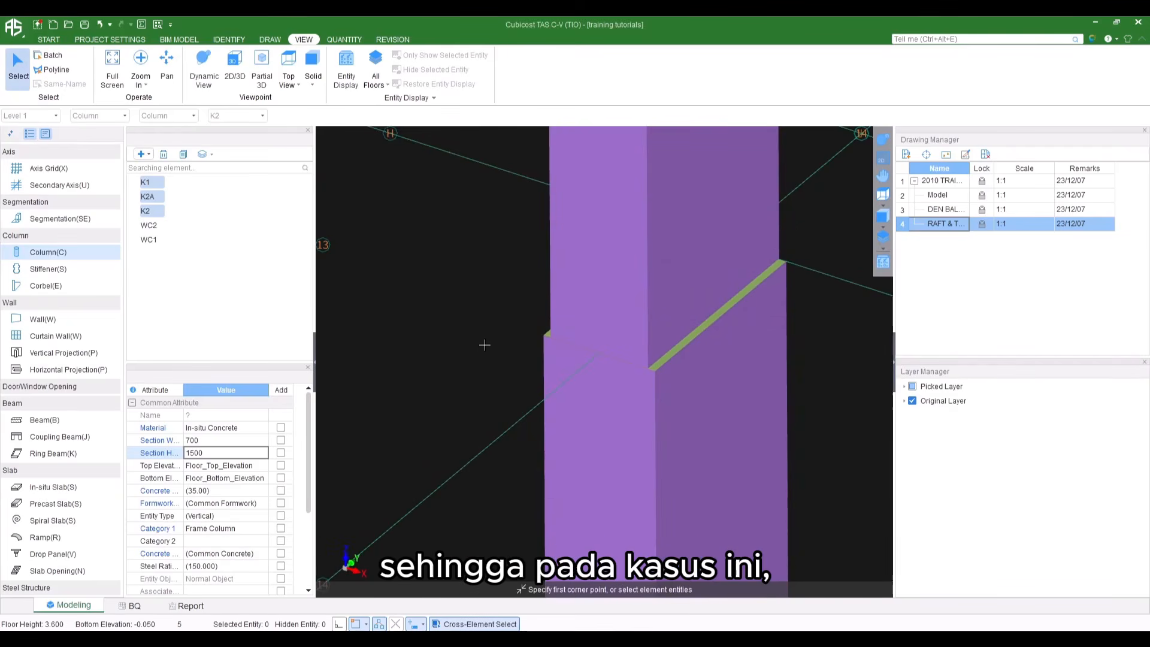
{"action": "scroll", "coordinate": [478, 340], "scroll_direction": "up", "scroll_amount": 1}
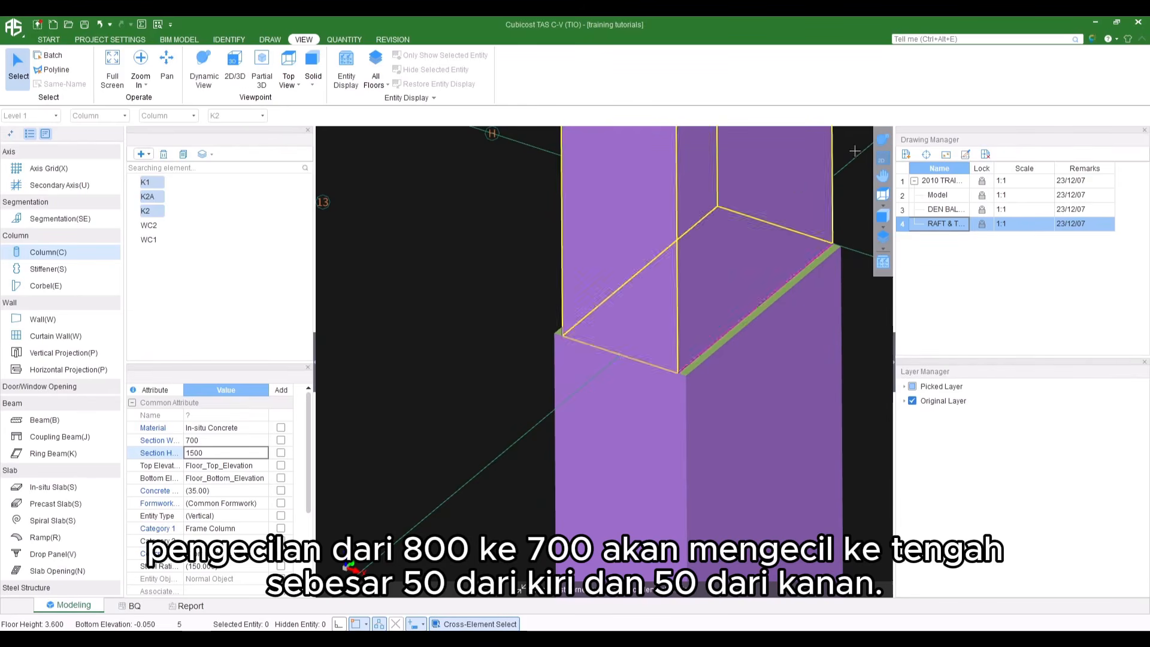
Return to the plan view of Level 1 with only the current floor displayed
{"action": "left_click", "coordinate": [882, 159]}
{"action": "scroll", "coordinate": [602, 309], "scroll_direction": "down", "scroll_amount": 8}
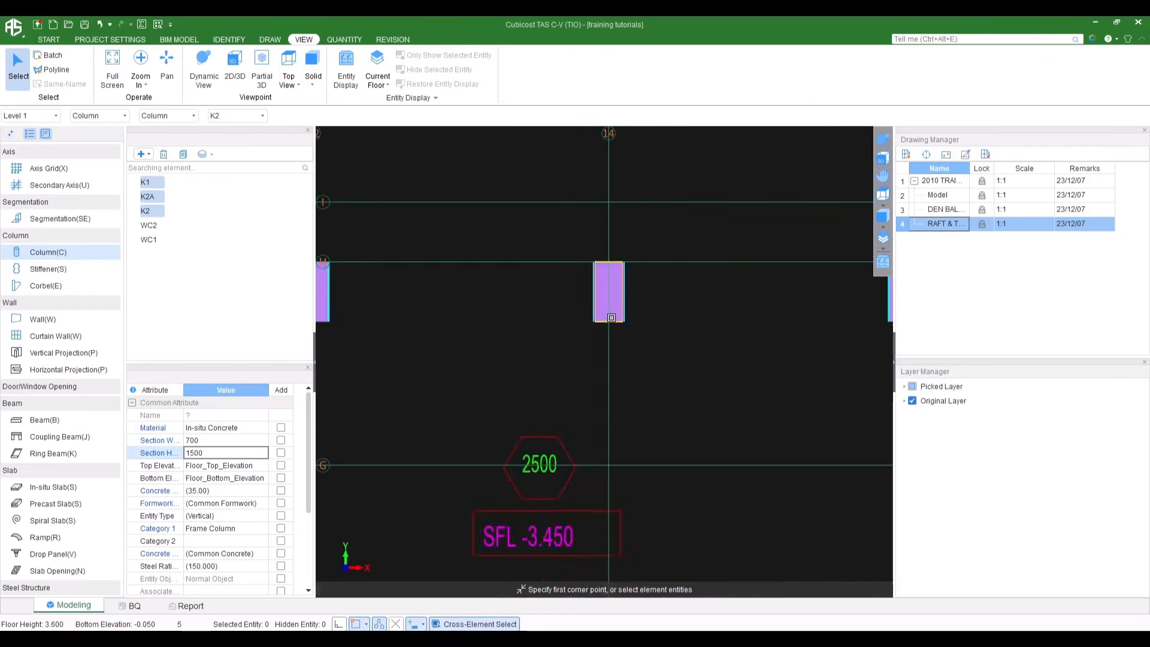
{"action": "scroll", "coordinate": [627, 340], "scroll_direction": "down", "scroll_amount": 3}
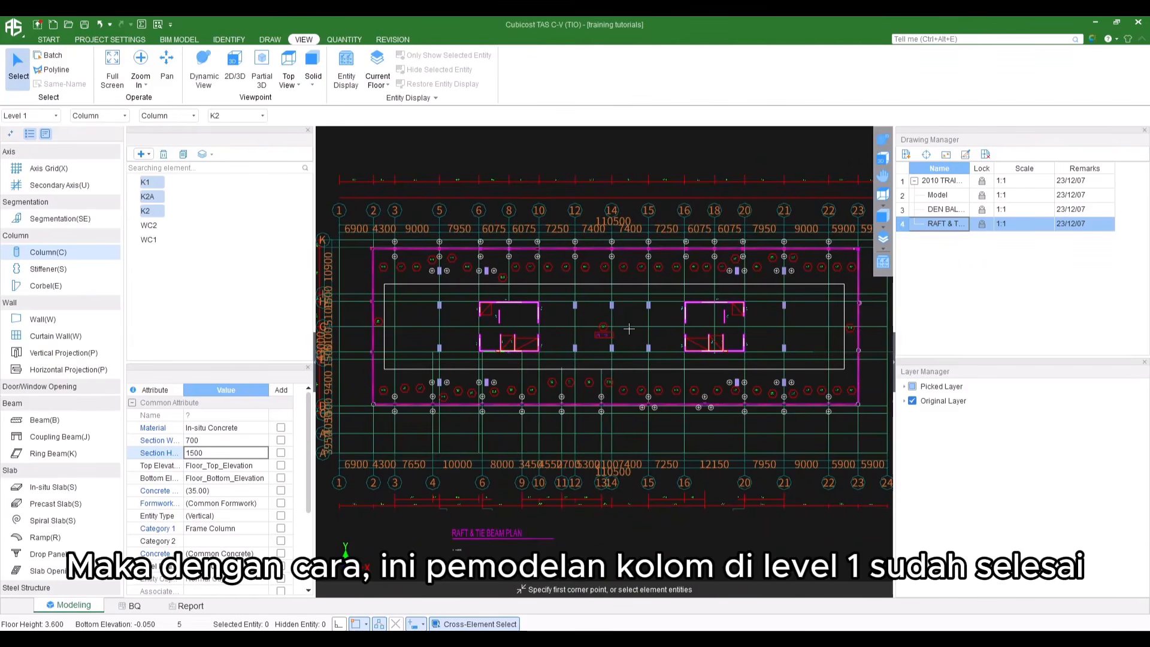
Add the drawing 2010 TRAINING_STRUCTURE DRAWING 02_TYPICAL STRUCTURE PLAN.dwg and open it in the modelling view
{"action": "left_click", "coordinate": [906, 154]}
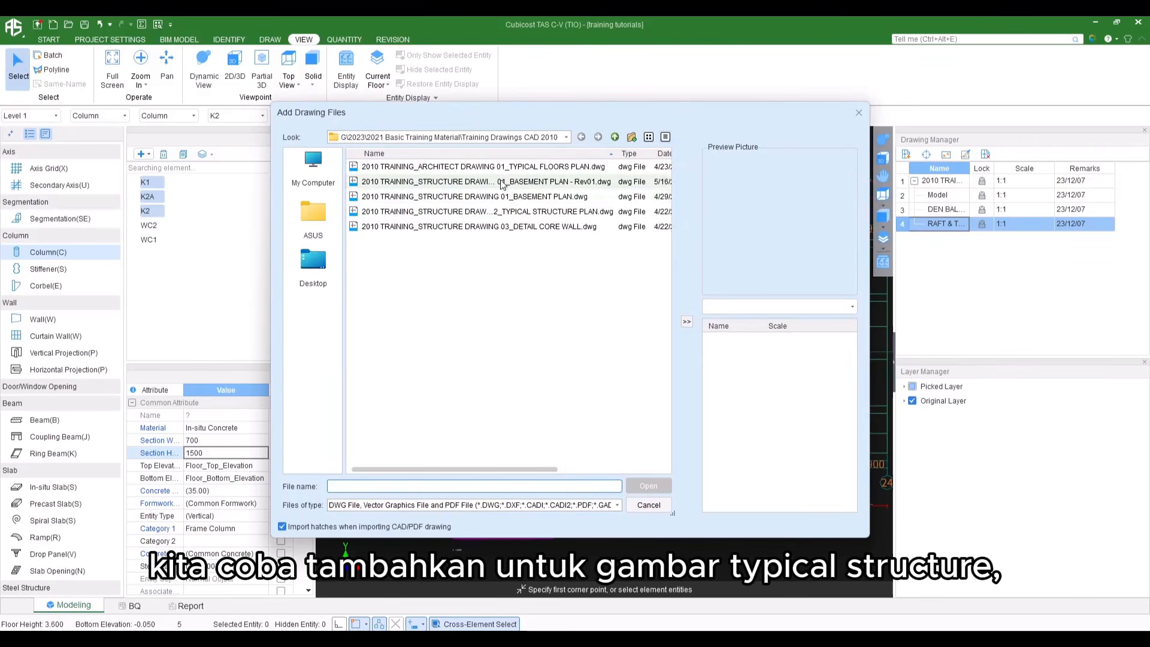
{"action": "left_click", "coordinate": [502, 214]}
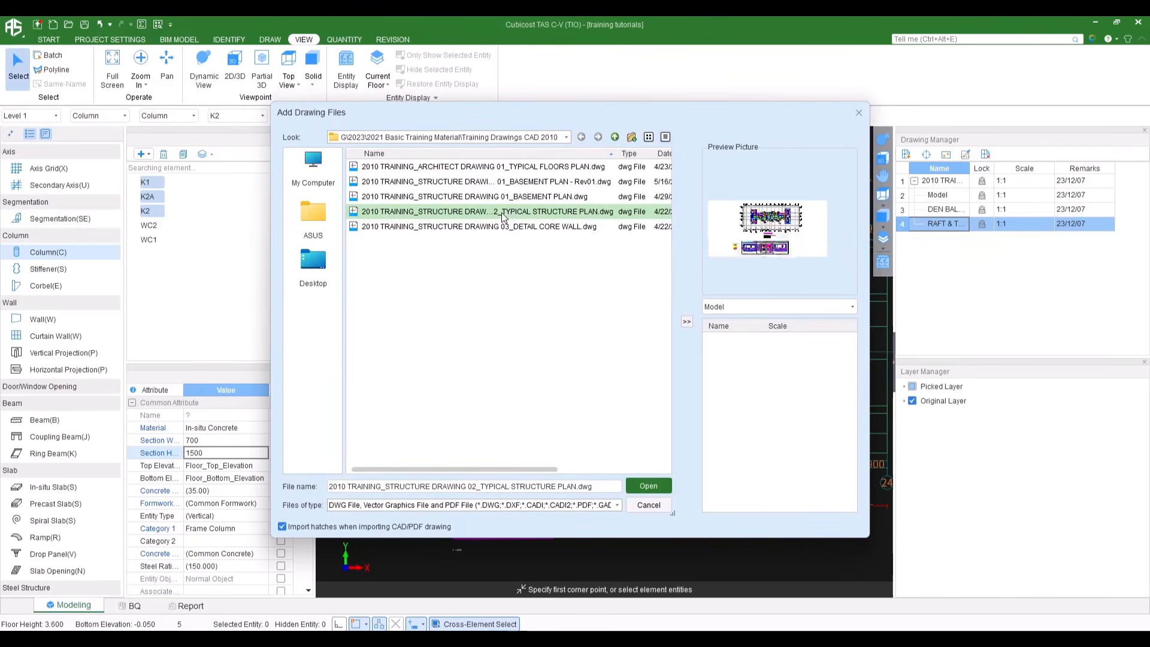
{"action": "left_click", "coordinate": [650, 486]}
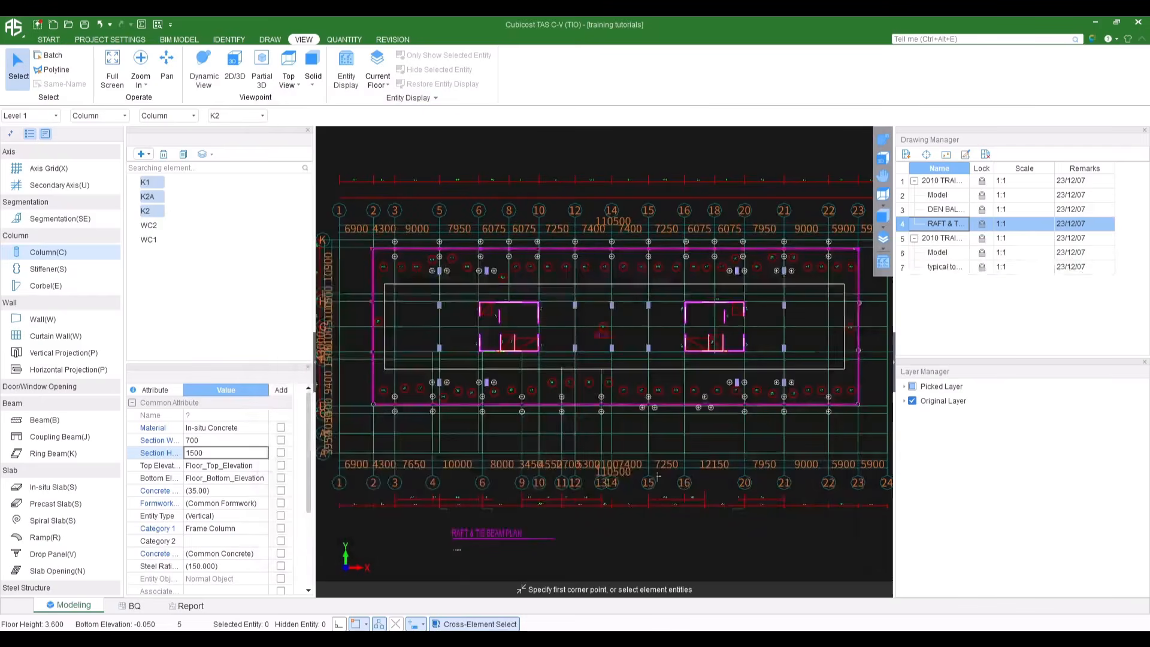
{"action": "double_click", "coordinate": [934, 239]}
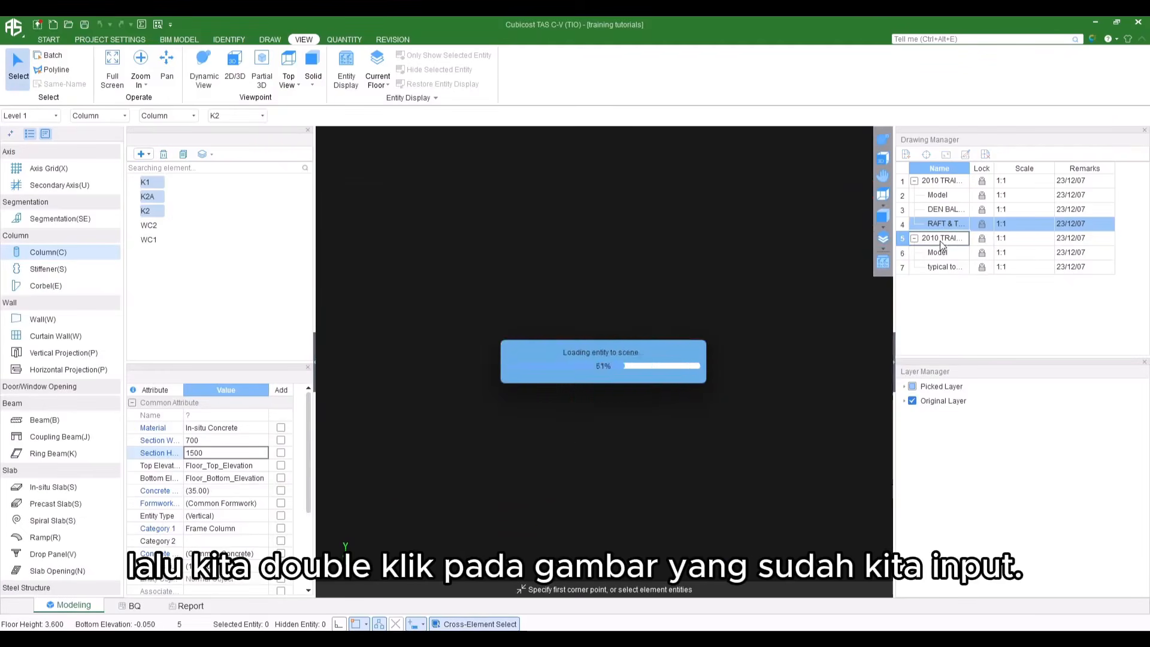
{"action": "scroll", "coordinate": [591, 314], "scroll_direction": "down", "scroll_amount": 3}
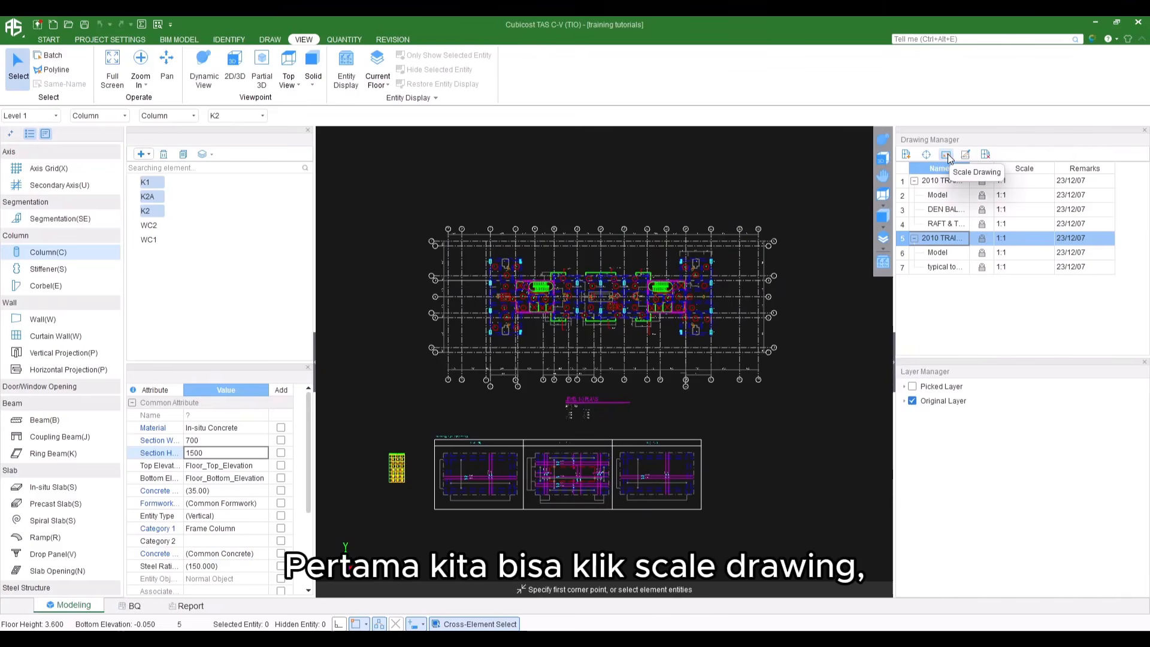
Check the typical structure plan's scale along its grid dimensions with Scale Drawing, and leave the command without rescaling
{"action": "left_click", "coordinate": [946, 155]}
{"action": "right_click", "coordinate": [491, 220]}
{"action": "scroll", "coordinate": [479, 227], "scroll_direction": "up", "scroll_amount": 5}
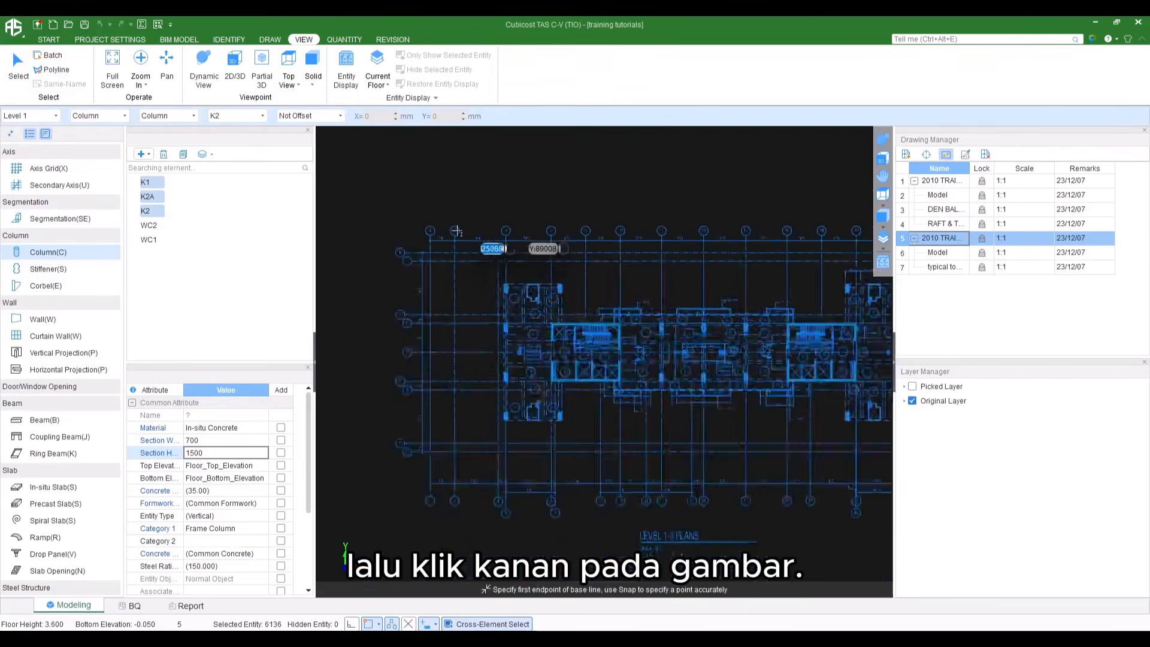
{"action": "left_click", "coordinate": [473, 224]}
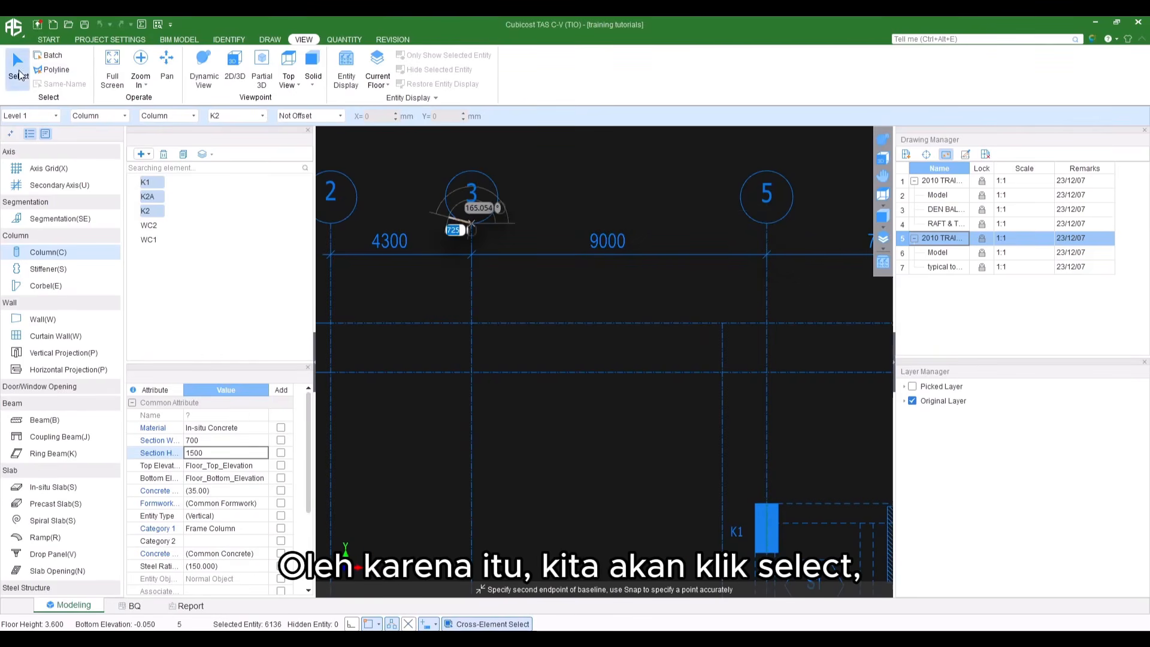
{"action": "left_click", "coordinate": [18, 67]}
Split the Level 1-3 floor plan out of the typical structure drawing, naming it LEVEL 1-3 PLANS from its title text
{"action": "scroll", "coordinate": [634, 259], "scroll_direction": "down", "scroll_amount": 6}
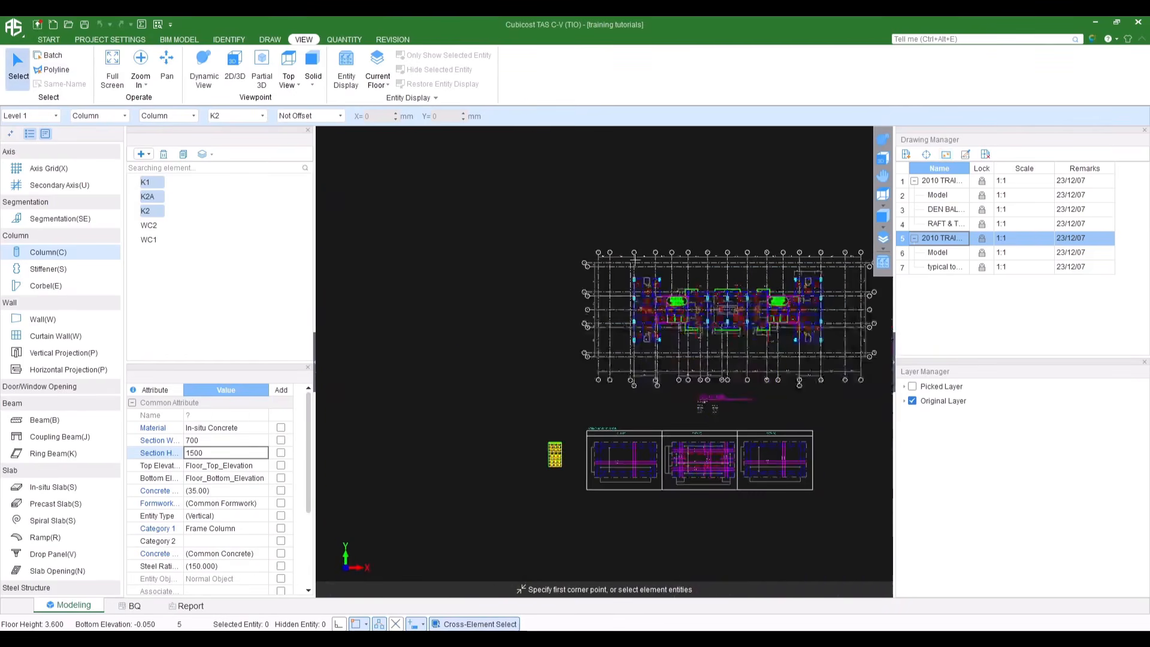
{"action": "middle_click_drag", "start_coordinate": [634, 259], "coordinate": [487, 260]}
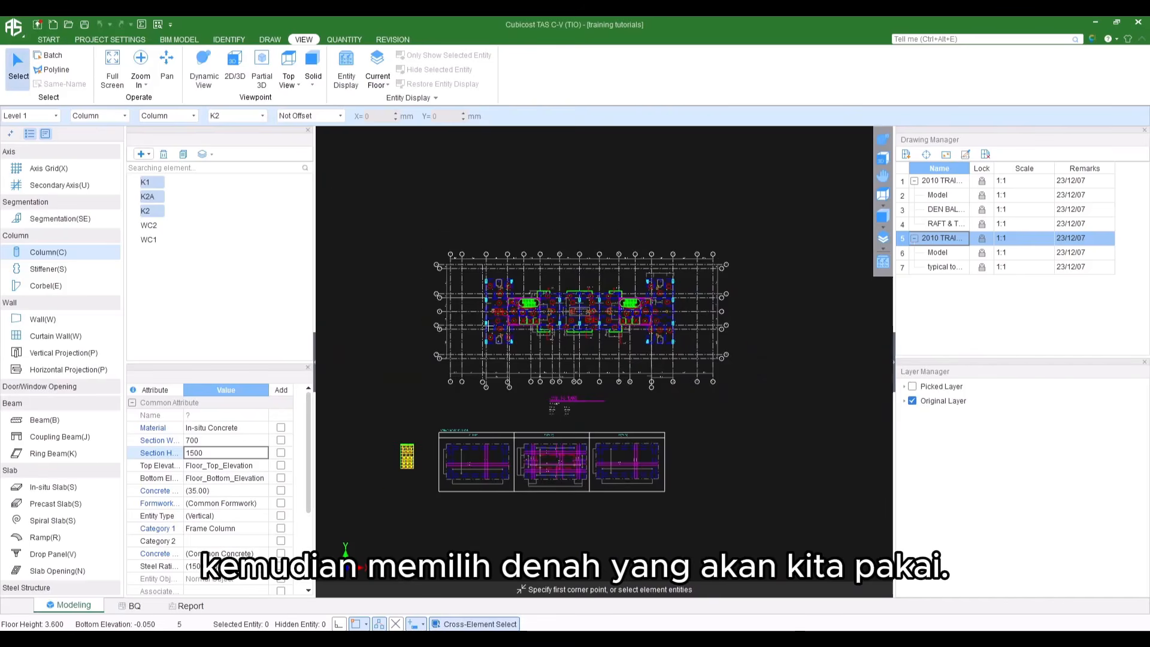
{"action": "scroll", "coordinate": [497, 372], "scroll_direction": "up", "scroll_amount": 1}
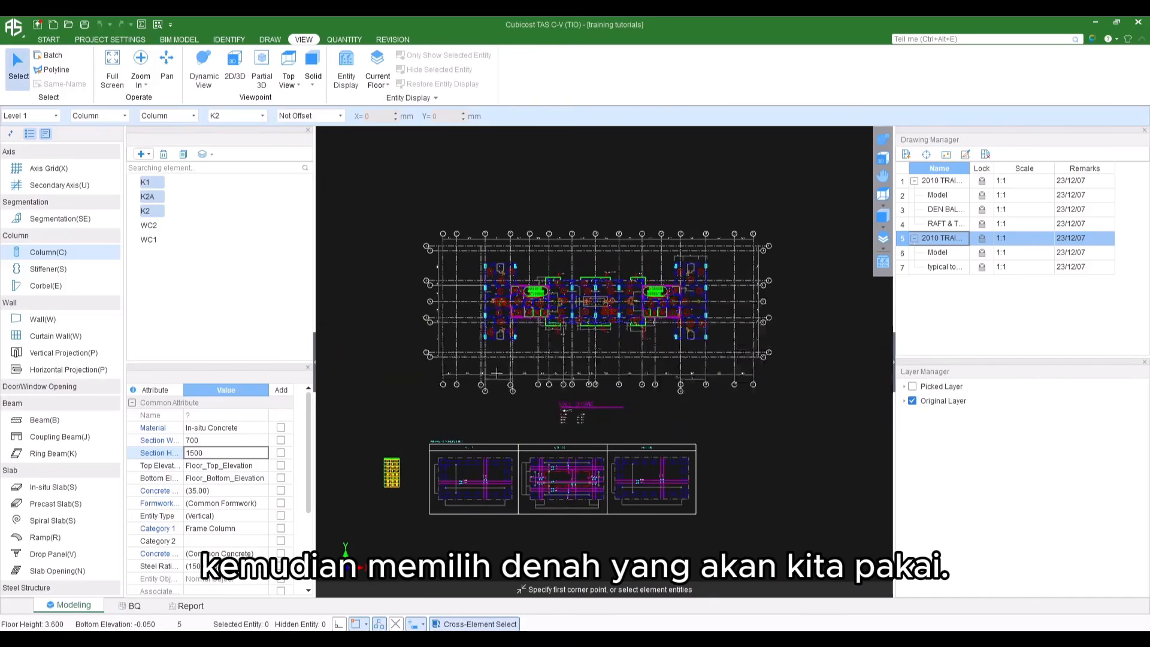
{"action": "left_click", "coordinate": [965, 154]}
{"action": "left_click_drag", "start_coordinate": [409, 208], "coordinate": [814, 430]}
{"action": "scroll", "coordinate": [583, 395], "scroll_direction": "up", "scroll_amount": 6}
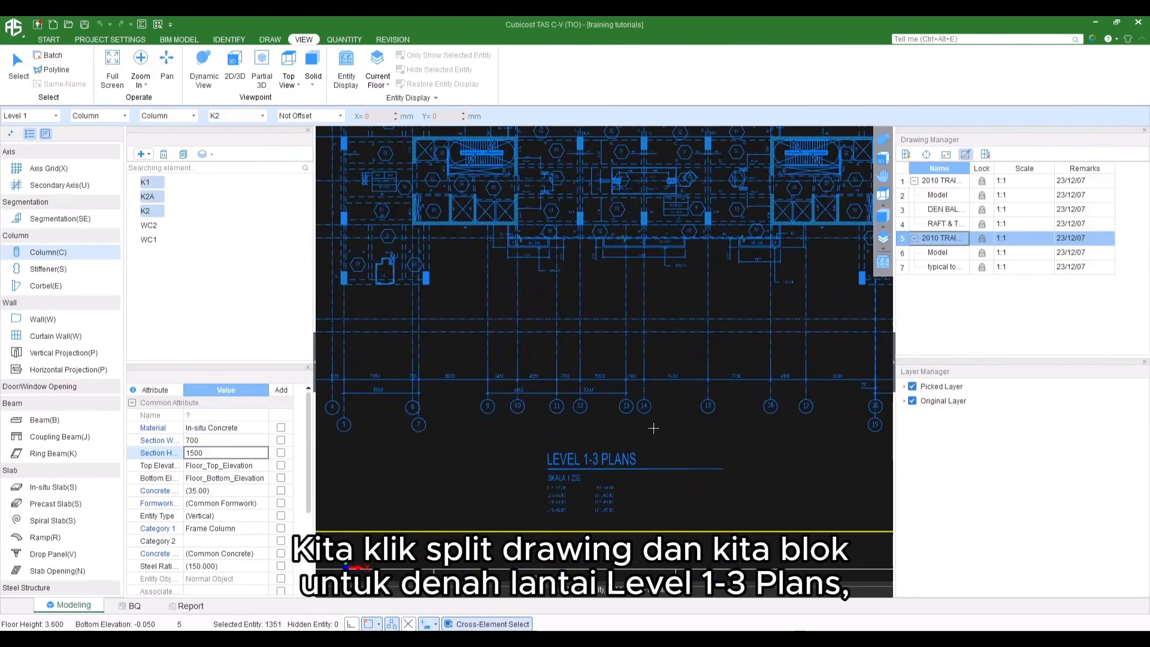
{"action": "right_click", "coordinate": [650, 429]}
{"action": "left_click", "coordinate": [600, 456]}
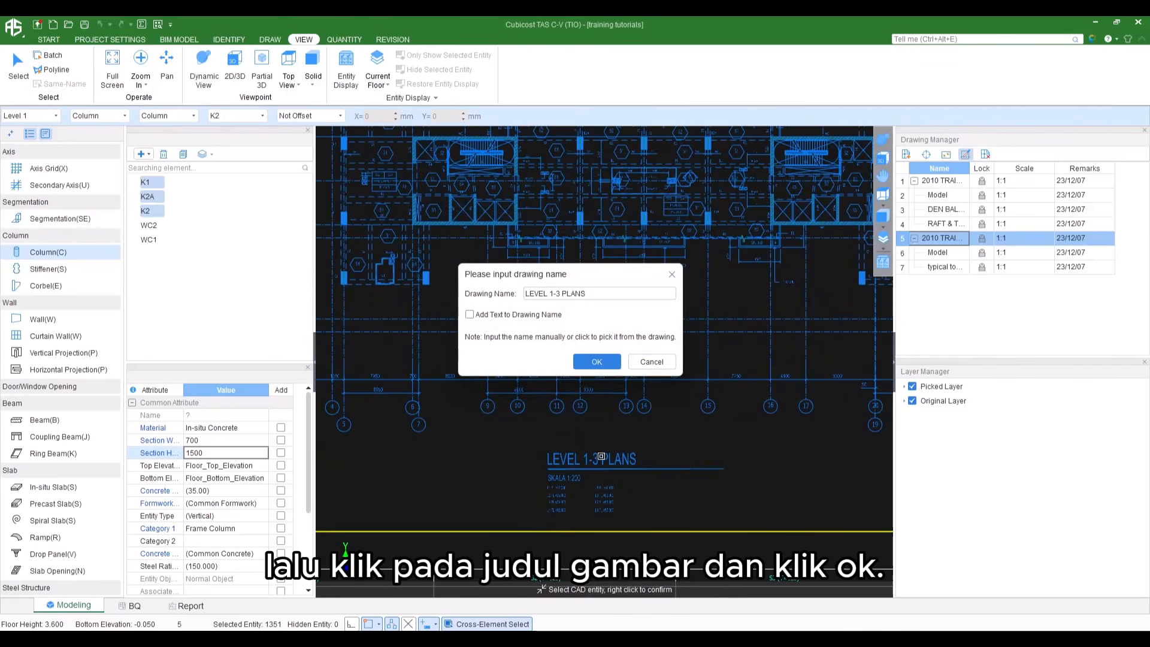
{"action": "left_click", "coordinate": [597, 361]}
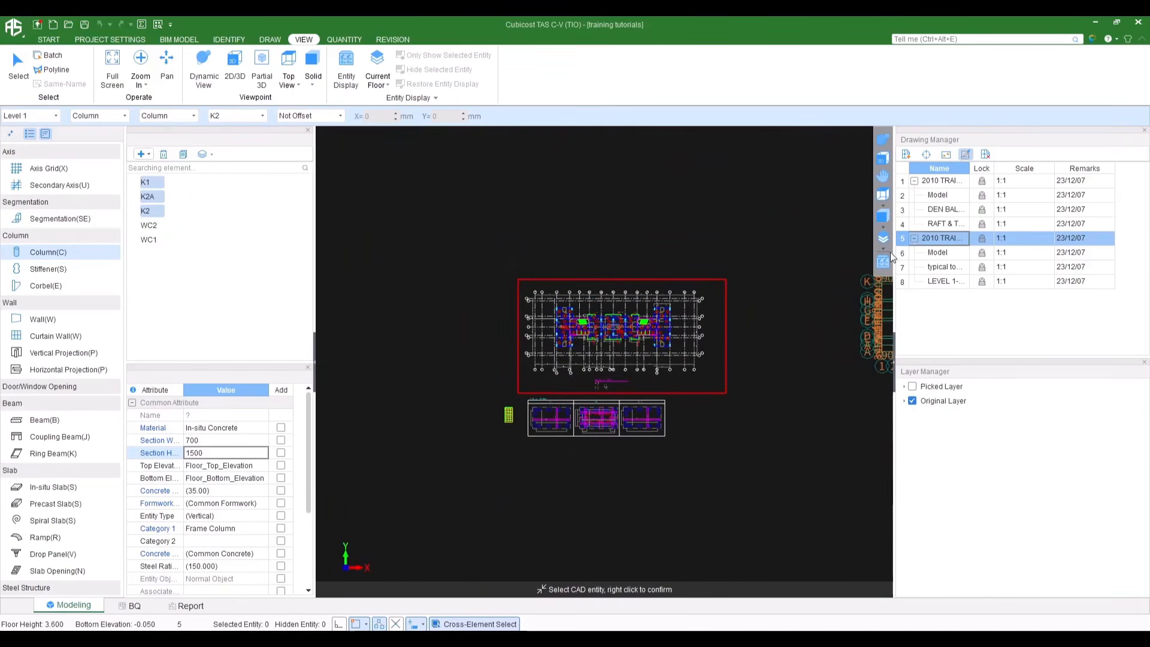
Open the split drawing LEVEL 1-3 PLANS in the modelling view
{"action": "left_click", "coordinate": [936, 283]}
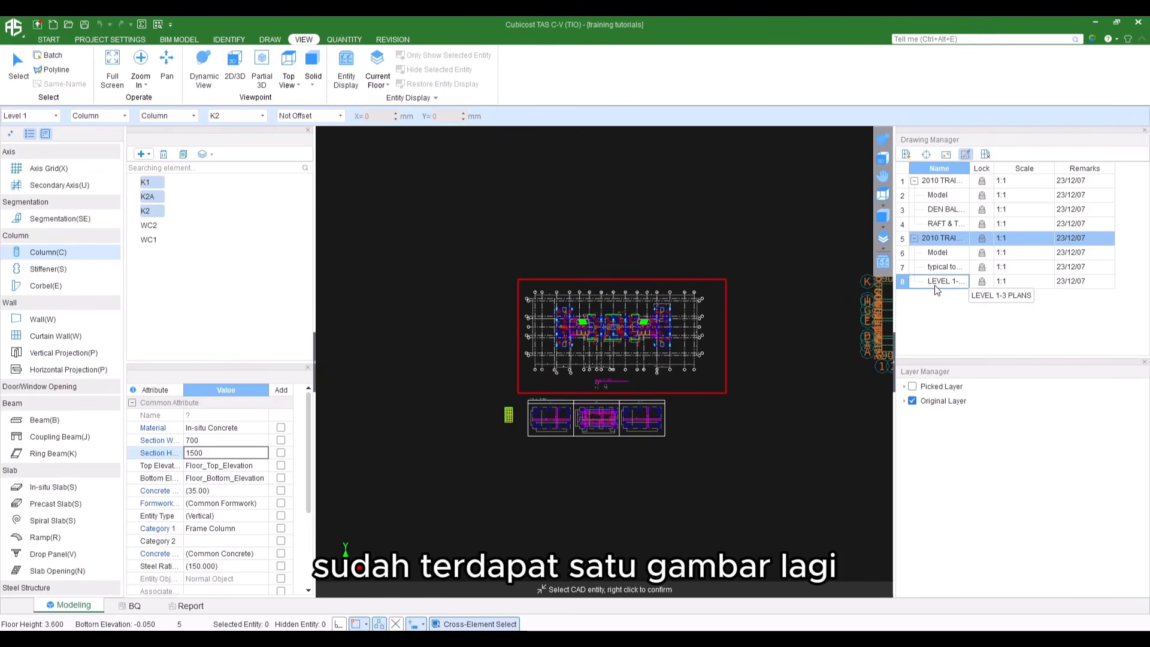
{"action": "double_click", "coordinate": [937, 288]}
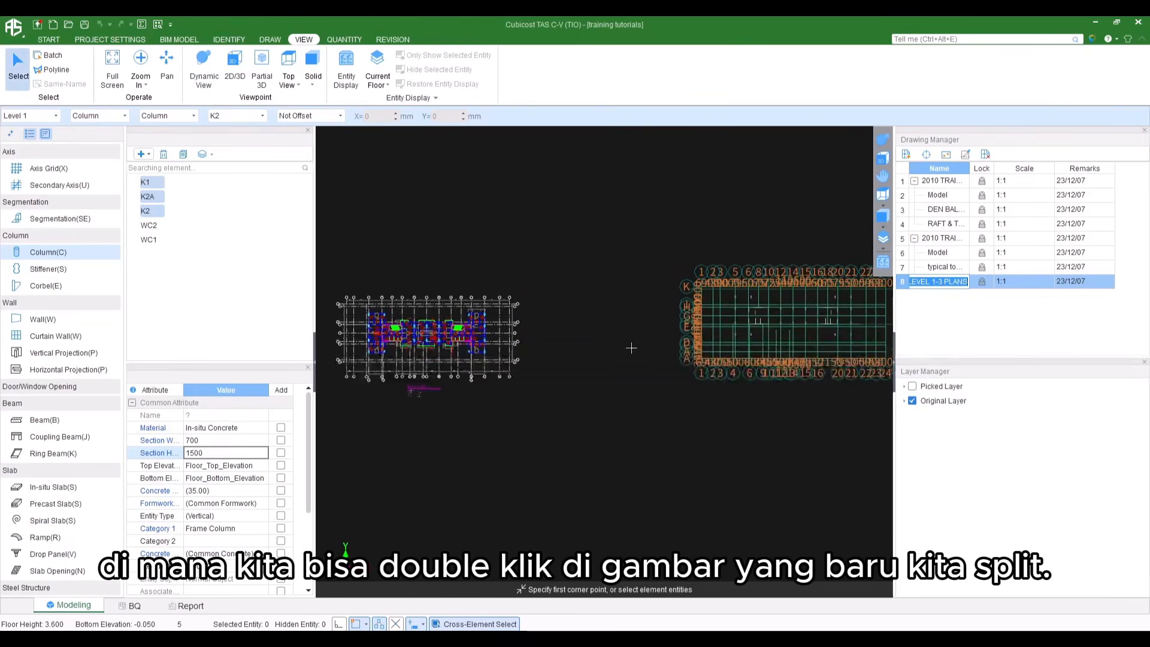
{"action": "scroll", "coordinate": [628, 340], "scroll_direction": "down", "scroll_amount": 3}
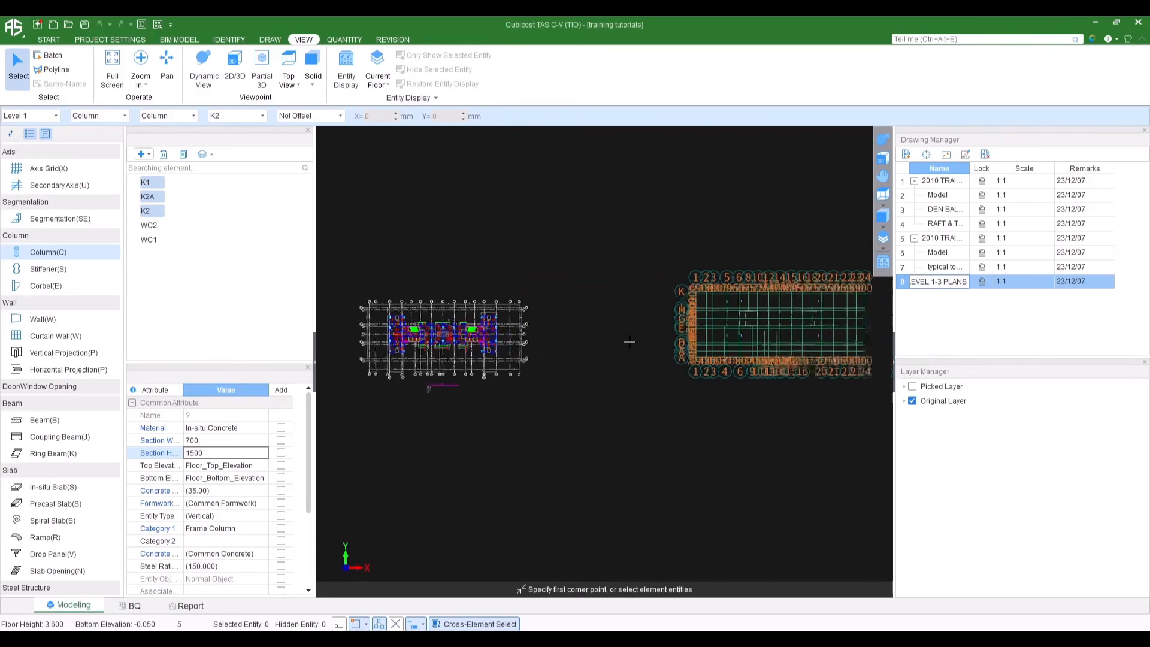
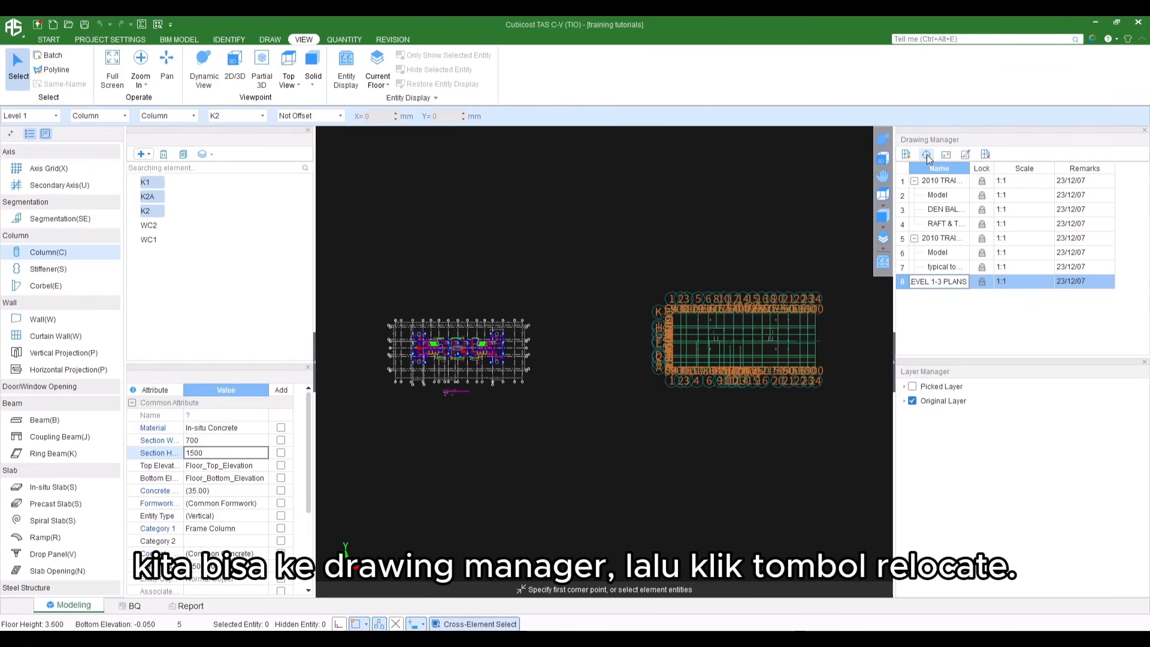
Relocate the LEVEL 1-3 PLANS drawing from its grid 2/K intersection to the model's axis 2/K intersection
{"action": "left_click", "coordinate": [926, 155]}
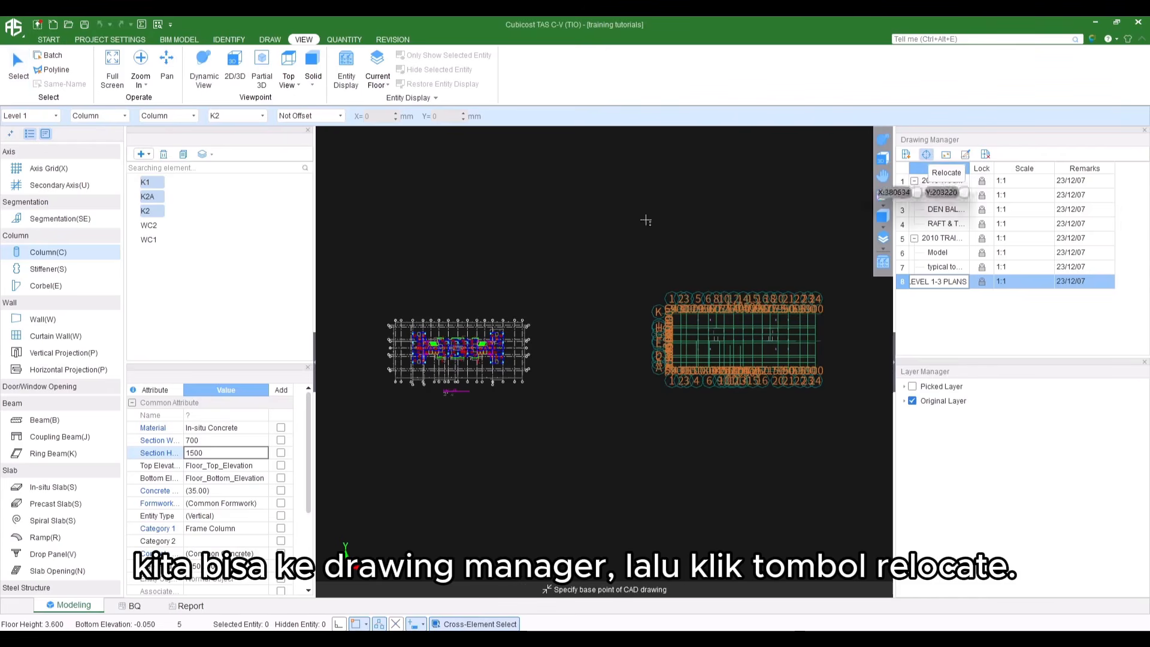
{"action": "scroll", "coordinate": [395, 324], "scroll_direction": "up", "scroll_amount": 6}
{"action": "scroll", "coordinate": [459, 361], "scroll_direction": "up", "scroll_amount": 4}
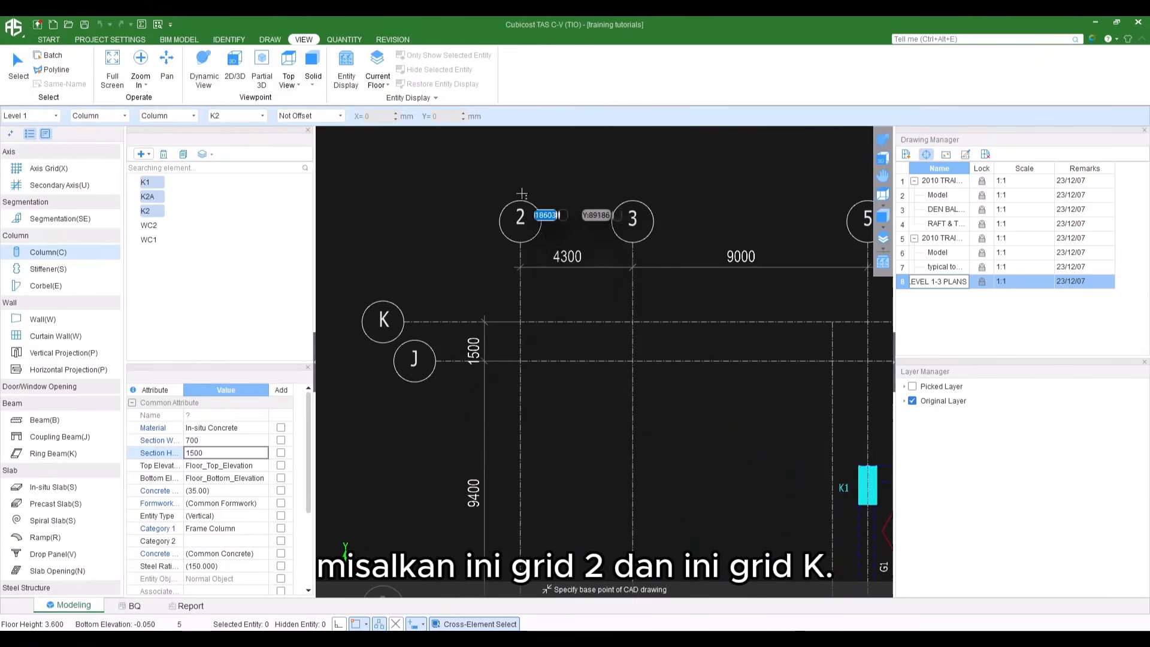
{"action": "left_click", "coordinate": [520, 322]}
{"action": "scroll", "coordinate": [520, 322], "scroll_direction": "down", "scroll_amount": 6}
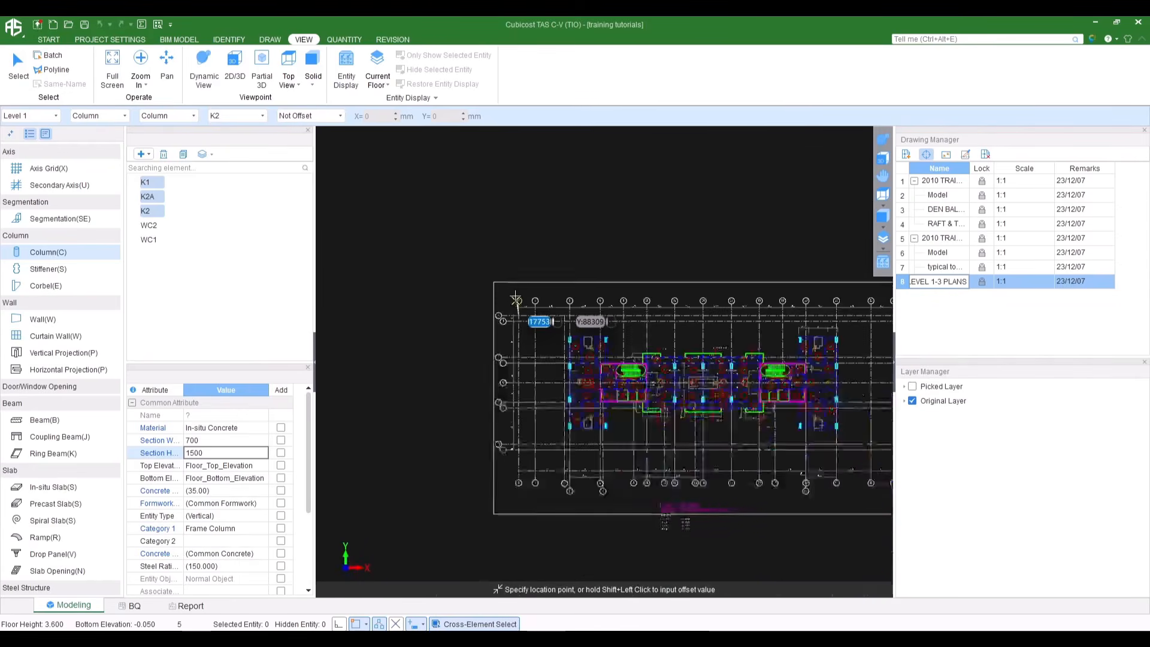
{"action": "scroll", "coordinate": [619, 301], "scroll_direction": "up", "scroll_amount": 6}
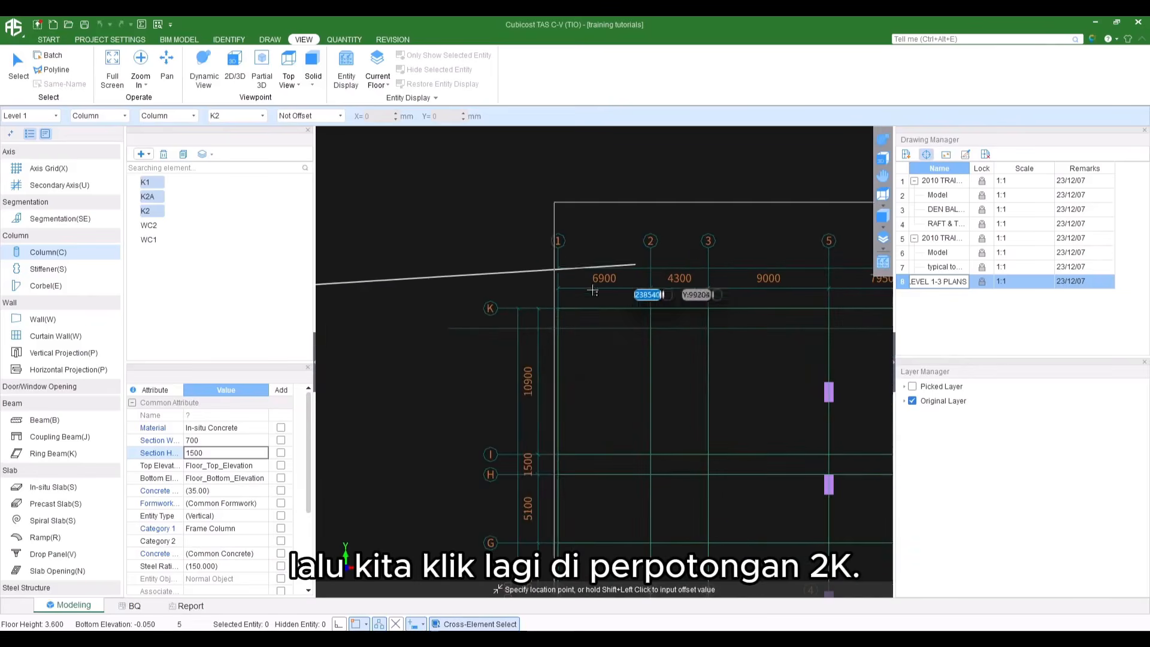
{"action": "left_click", "coordinate": [650, 308]}
Check the relocated plan's grid lines and columns against the model's axis grid, close up and across the whole building
{"action": "middle_click_drag", "start_coordinate": [683, 405], "coordinate": [643, 363]}
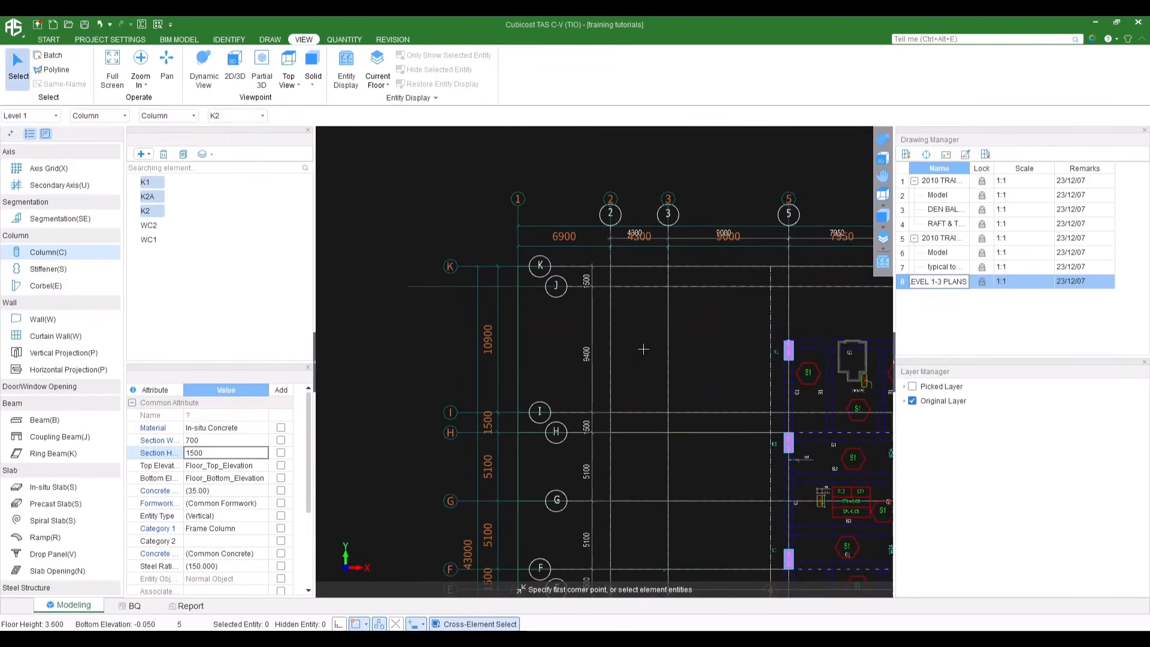
{"action": "scroll", "coordinate": [649, 319], "scroll_direction": "up", "scroll_amount": 2}
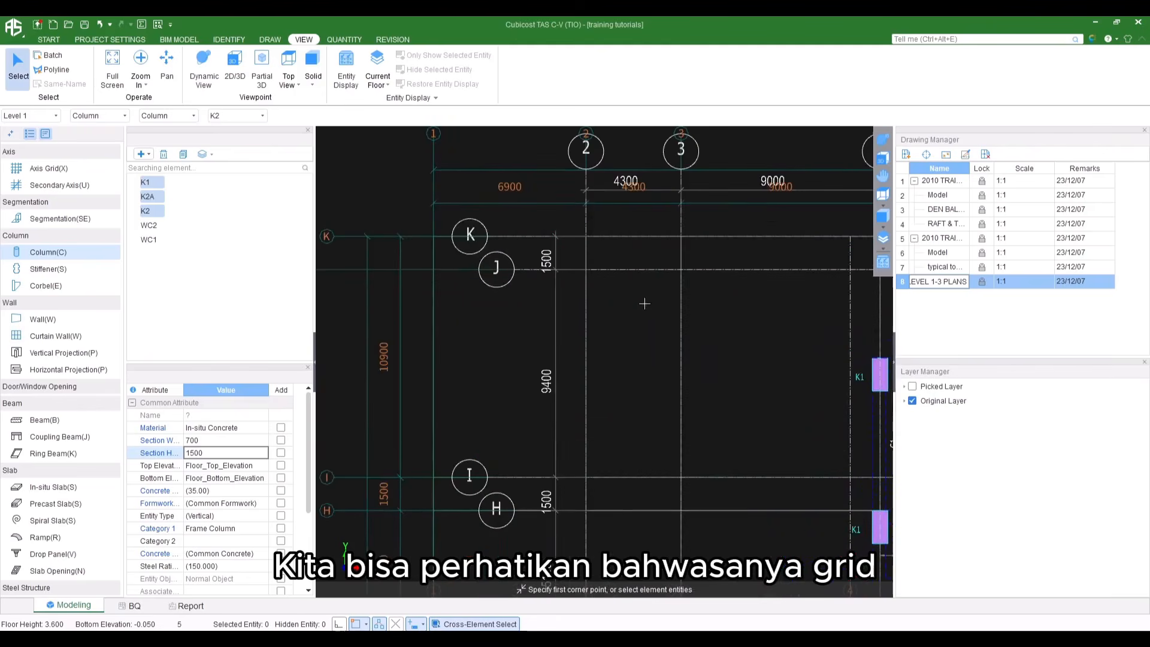
{"action": "scroll", "coordinate": [601, 230], "scroll_direction": "up", "scroll_amount": 3}
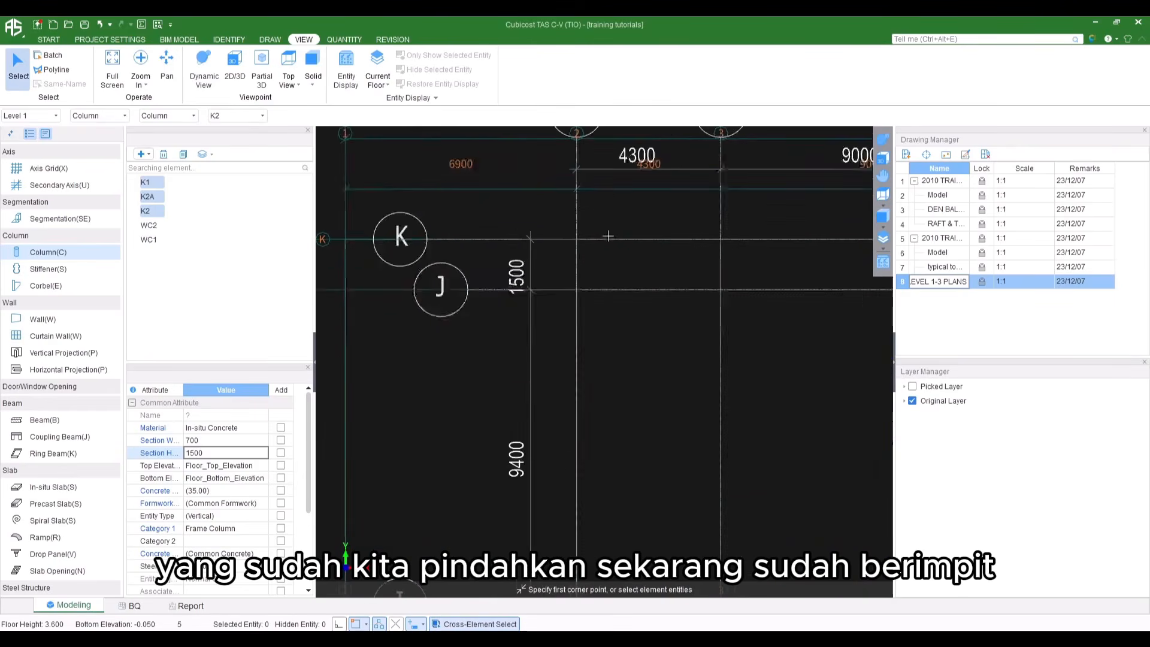
{"action": "middle_click_drag", "start_coordinate": [601, 192], "coordinate": [534, 237]}
{"action": "scroll", "coordinate": [624, 302], "scroll_direction": "down", "scroll_amount": 4}
{"action": "scroll", "coordinate": [534, 237], "scroll_direction": "down", "scroll_amount": 1}
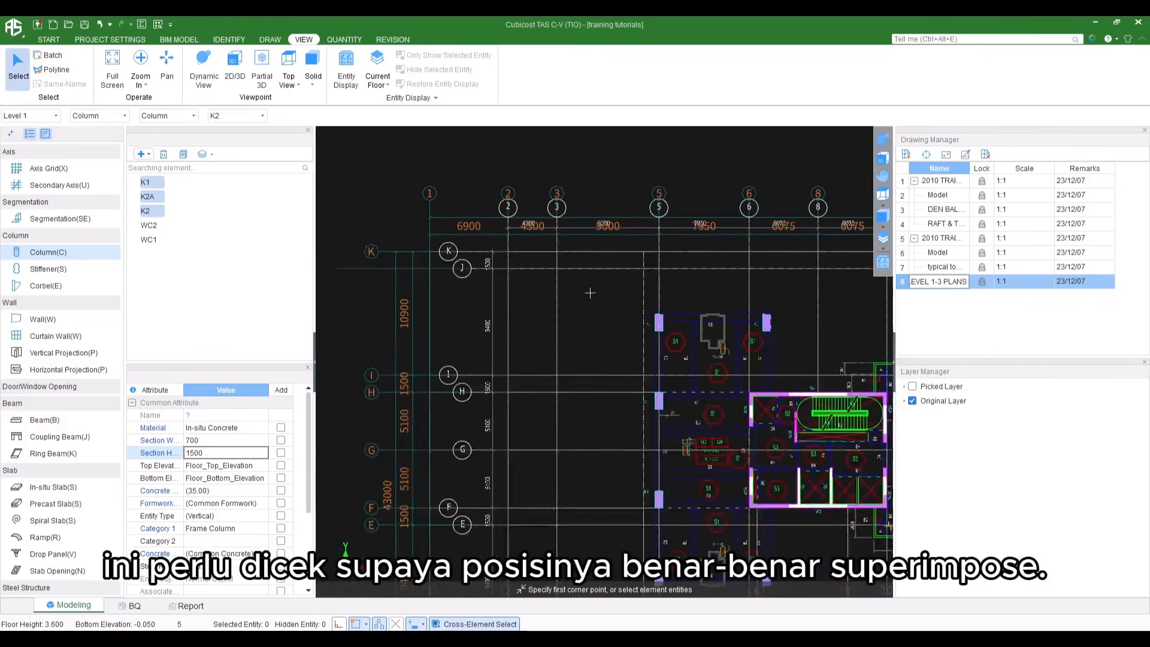
{"action": "middle_click_drag", "start_coordinate": [590, 293], "coordinate": [580, 282]}
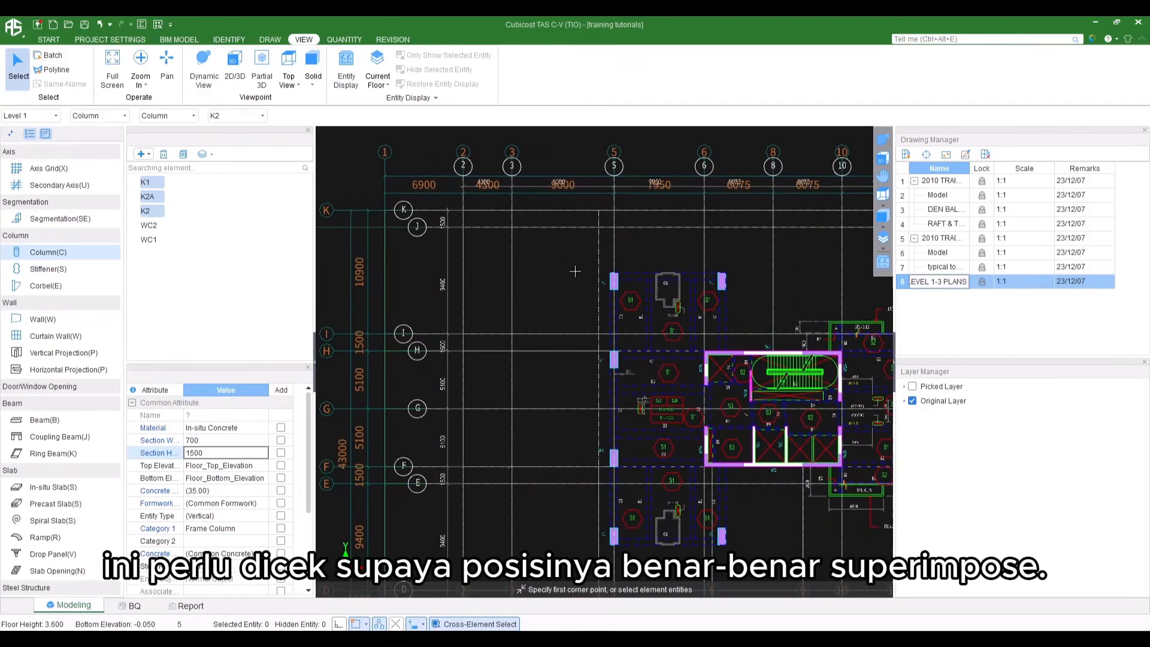
{"action": "scroll", "coordinate": [478, 222], "scroll_direction": "down", "scroll_amount": 5}
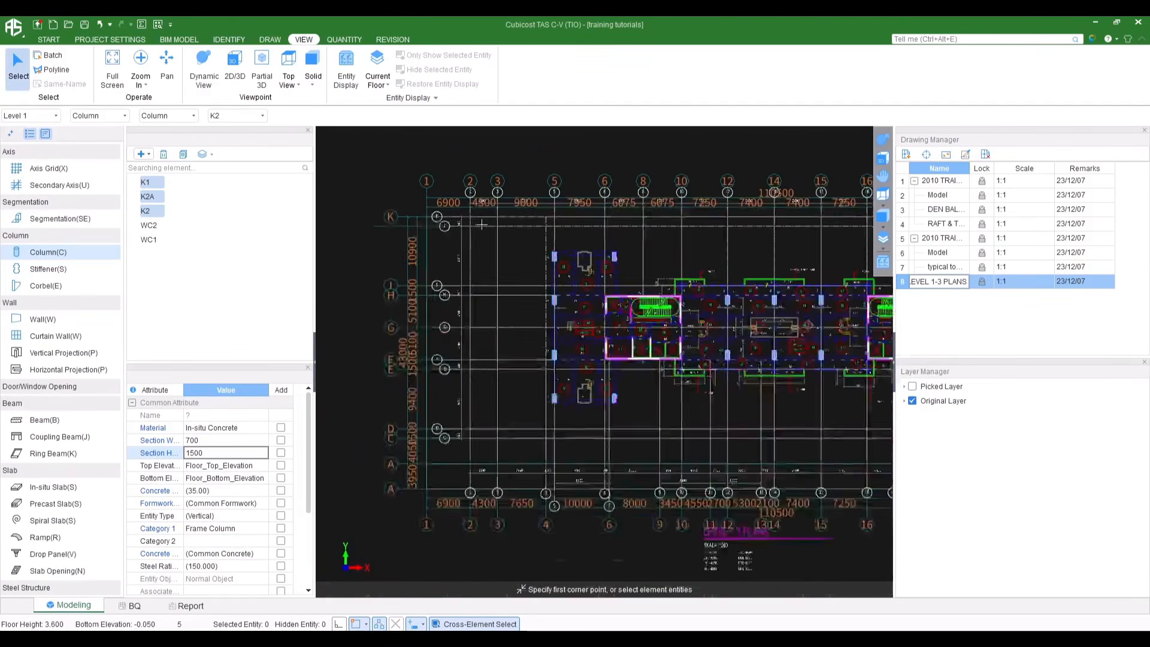
{"action": "middle_click_drag", "start_coordinate": [525, 250], "coordinate": [536, 315]}
{"action": "scroll", "coordinate": [551, 325], "scroll_direction": "up", "scroll_amount": 1}
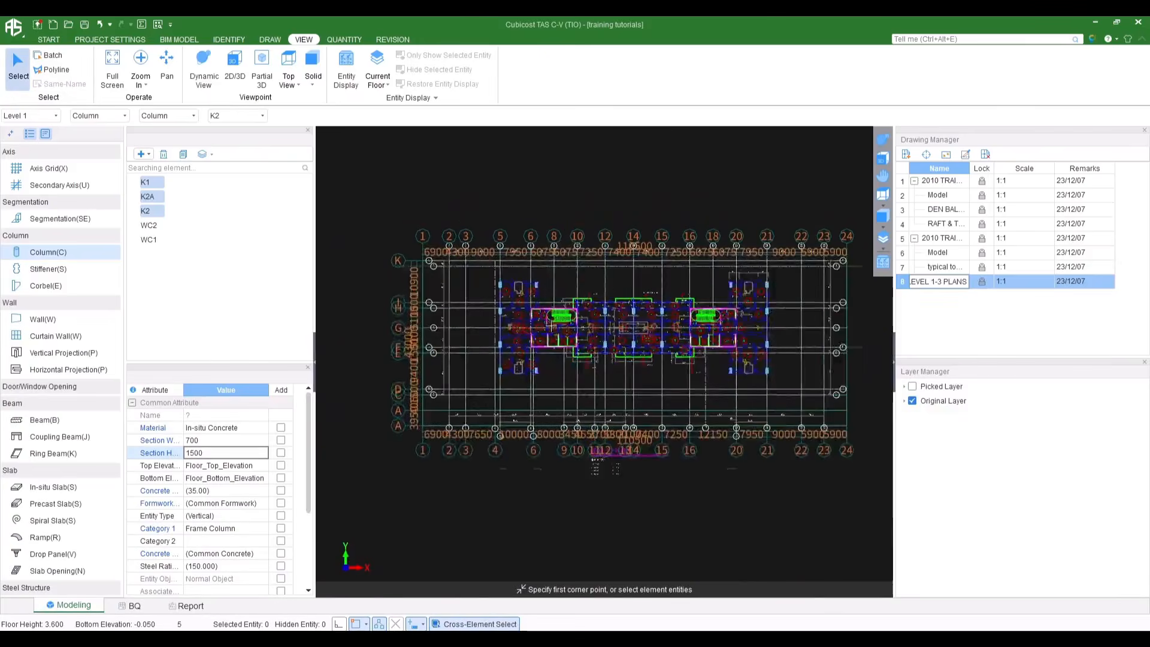
Examine the beam labels on the Level 1-3 plan around grids 10 to 14
{"action": "scroll", "coordinate": [606, 308], "scroll_direction": "up", "scroll_amount": 6}
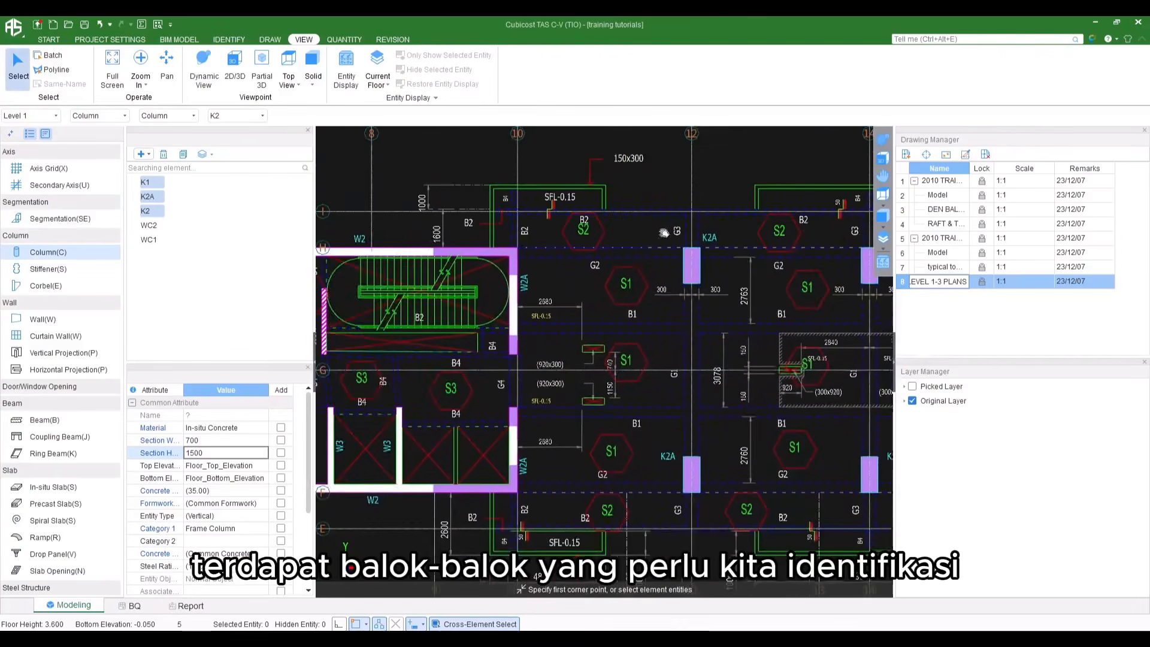
{"action": "middle_click_drag", "start_coordinate": [663, 233], "coordinate": [575, 195]}
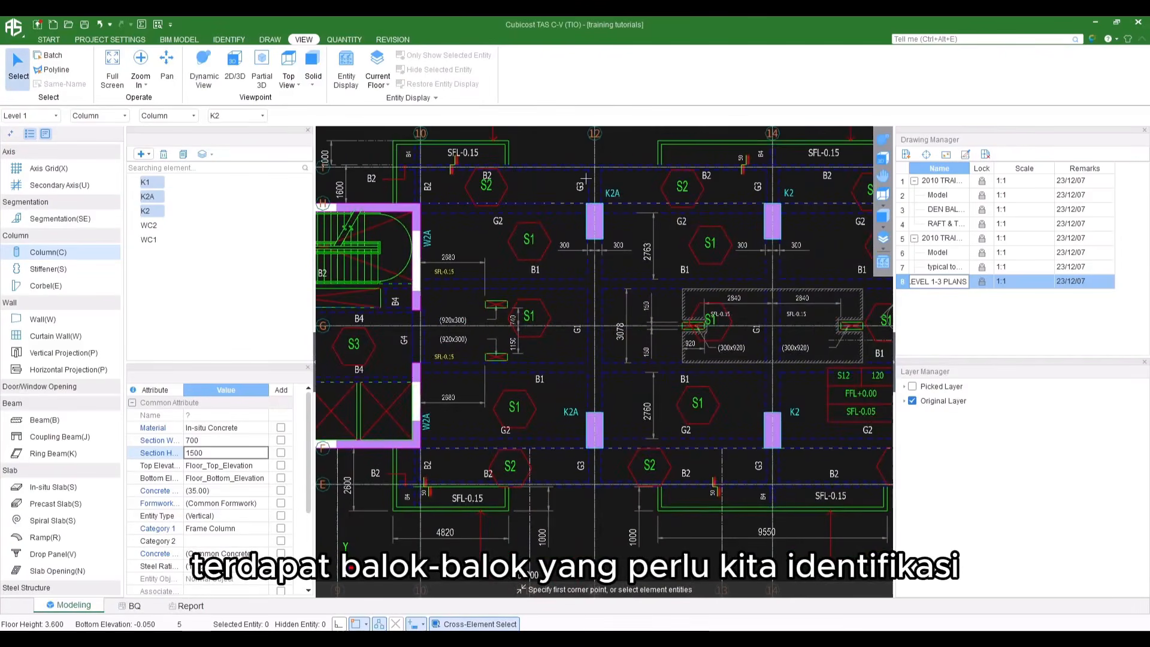
{"action": "middle_click_drag", "start_coordinate": [525, 310], "coordinate": [560, 320]}
{"action": "scroll", "coordinate": [584, 309], "scroll_direction": "down", "scroll_amount": 6}
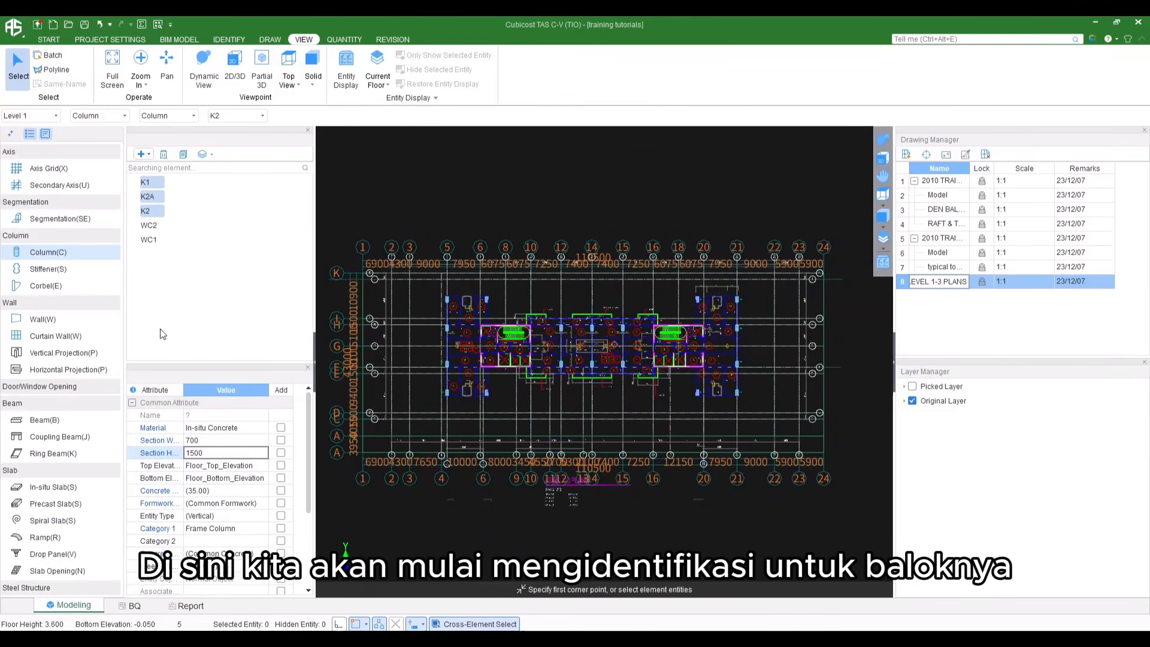
Switch modelling to the Beam element type and view the available new beam types without creating one
{"action": "left_click", "coordinate": [36, 420]}
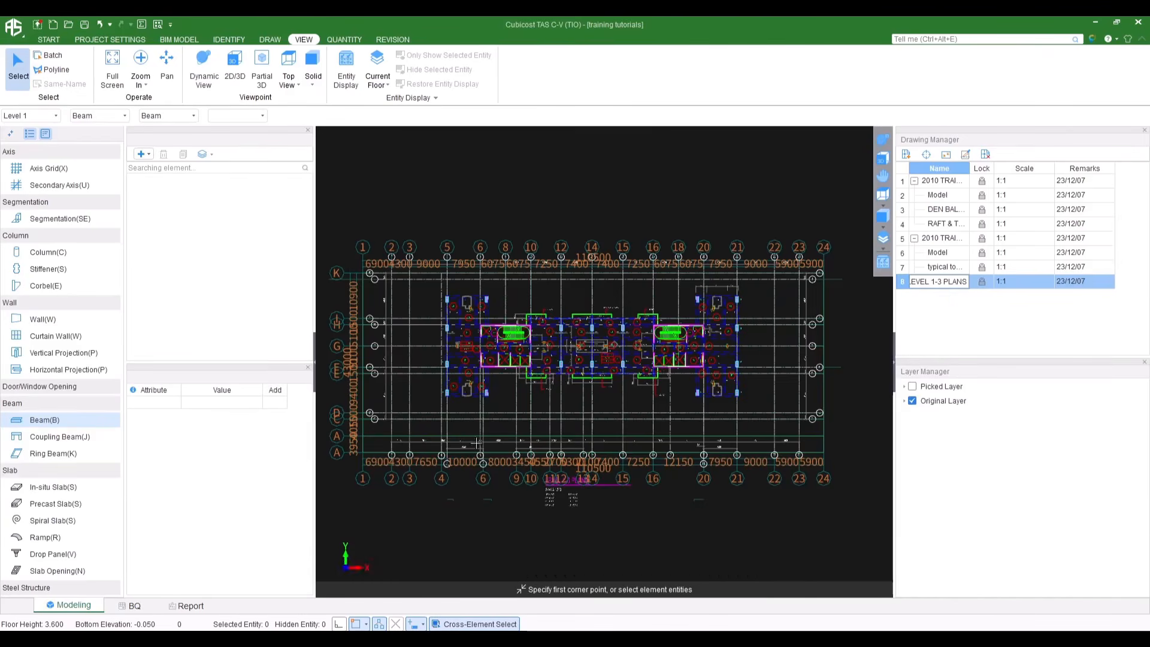
{"action": "scroll", "coordinate": [591, 419], "scroll_direction": "up", "scroll_amount": 1}
{"action": "left_click", "coordinate": [149, 158]}
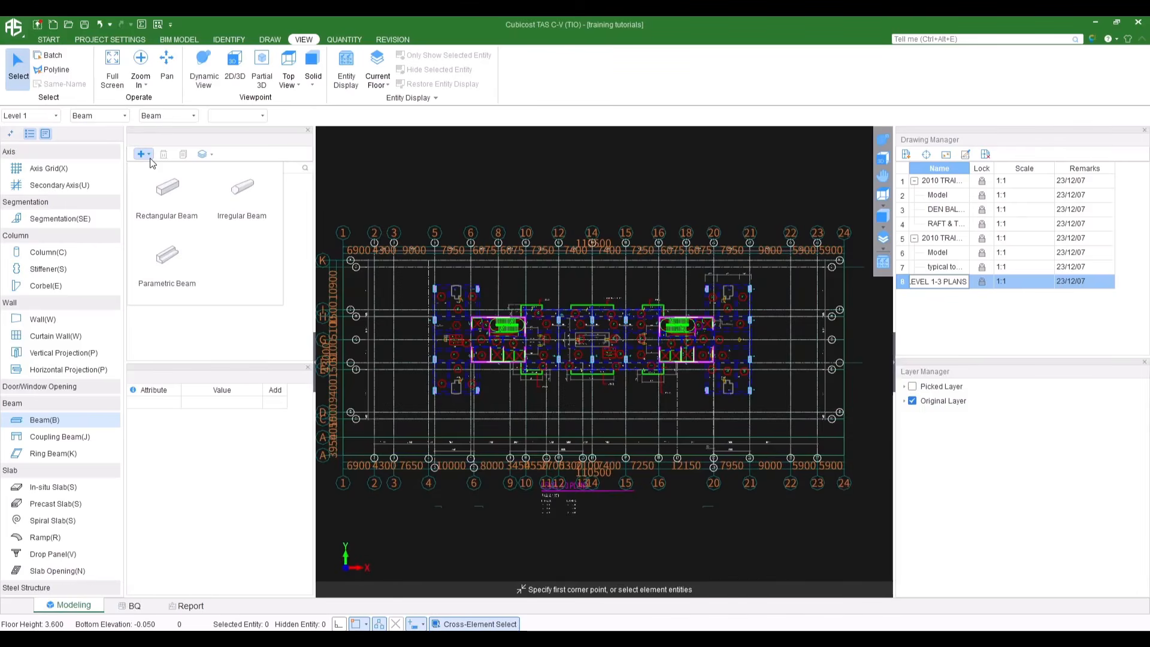
{"action": "left_click", "coordinate": [244, 157]}
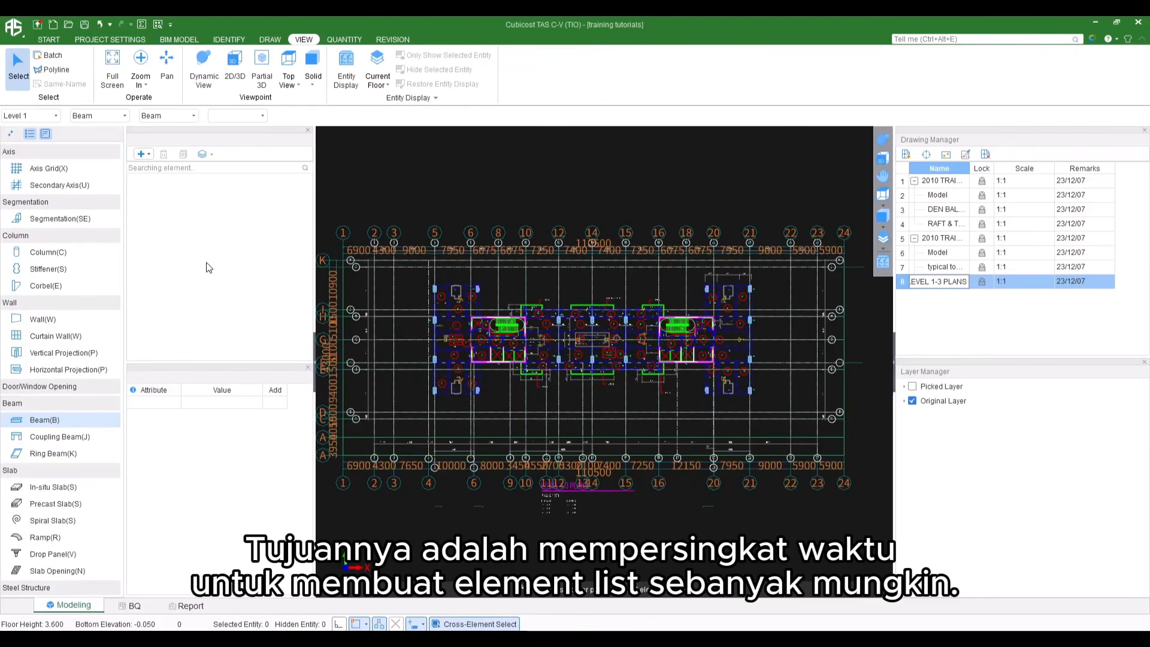
Import "Training Structure Drawing_Beam Rebar Table for Basement _ Typical Floor.xlsx" from the Excel File for Trainee folder into the Element Schedule tool
{"action": "left_click", "coordinate": [270, 40]}
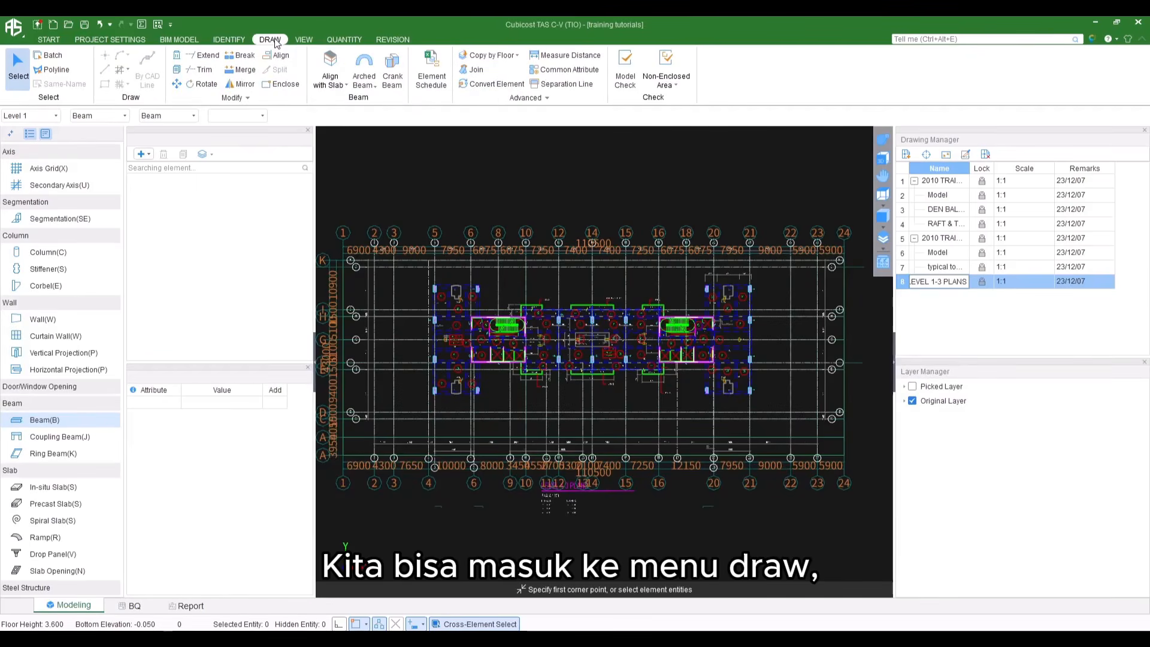
{"action": "left_click", "coordinate": [431, 77]}
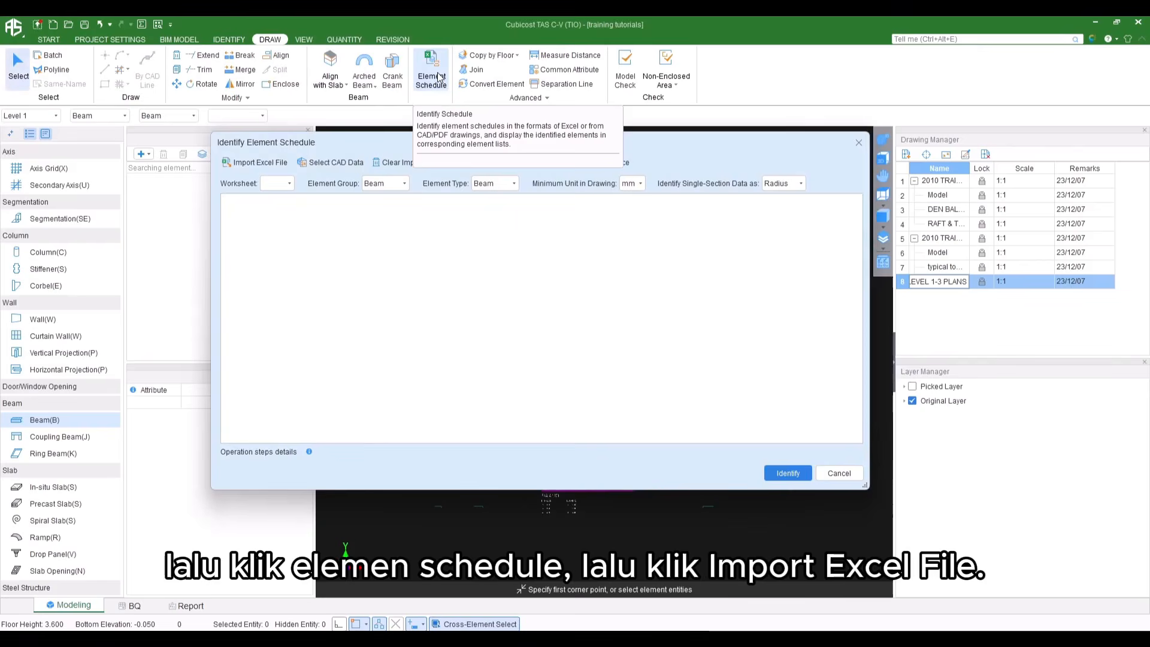
{"action": "left_click", "coordinate": [256, 164]}
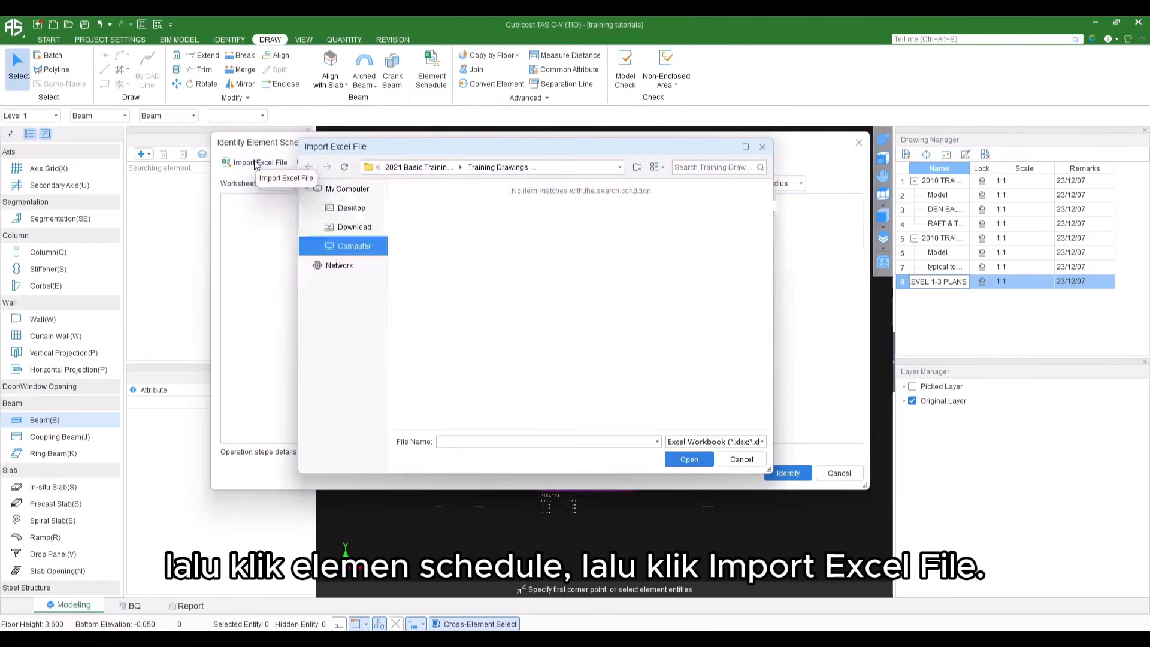
{"action": "left_click", "coordinate": [420, 169]}
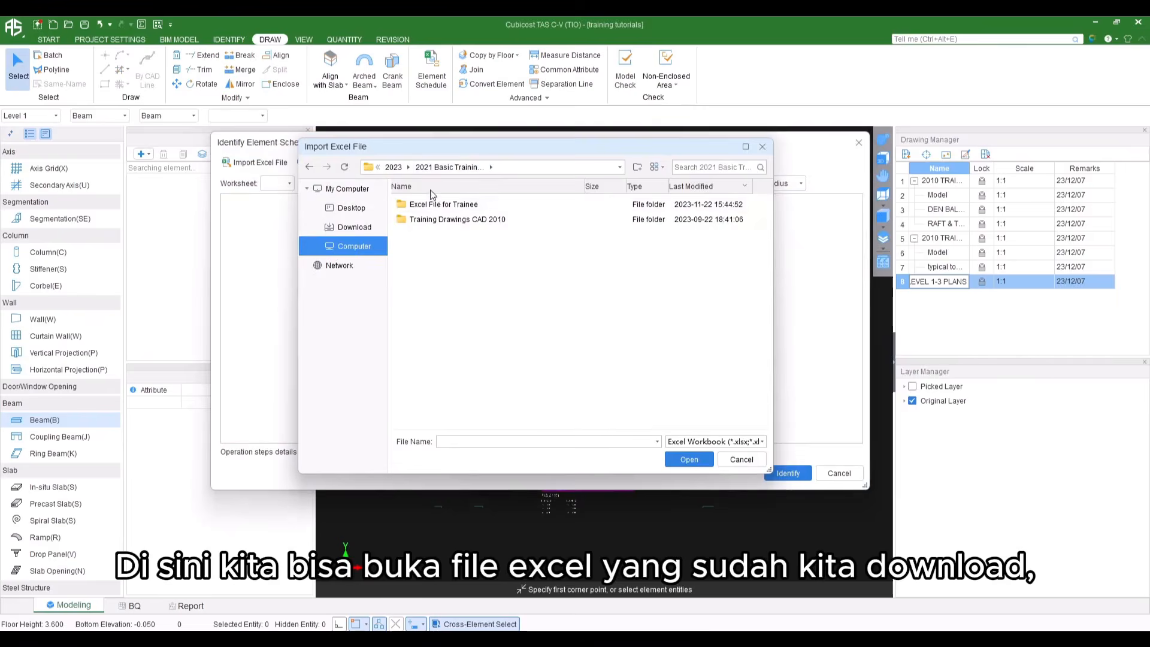
{"action": "double_click", "coordinate": [435, 205]}
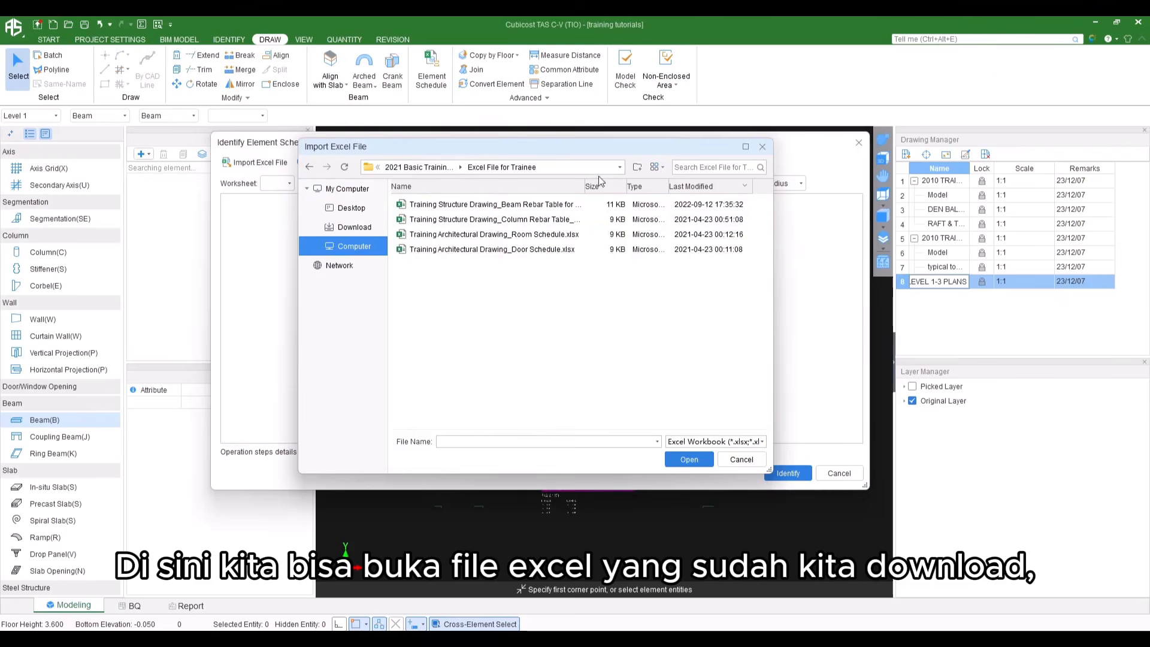
{"action": "left_click_drag", "start_coordinate": [584, 184], "coordinate": [510, 186]}
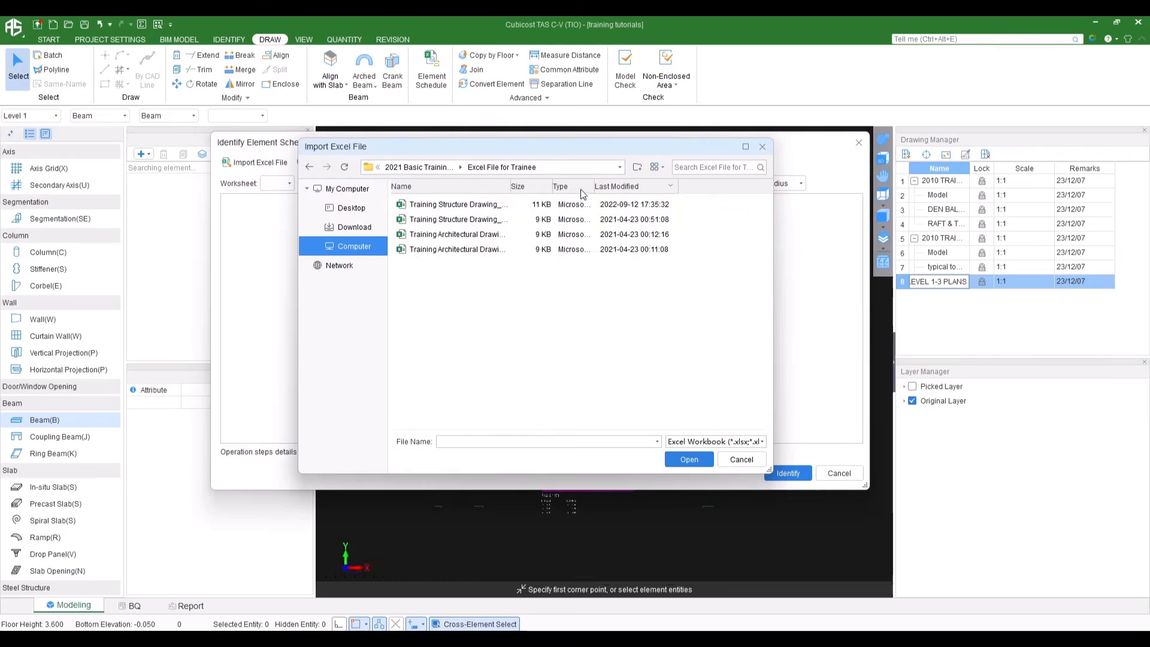
{"action": "double_click", "coordinate": [510, 186]}
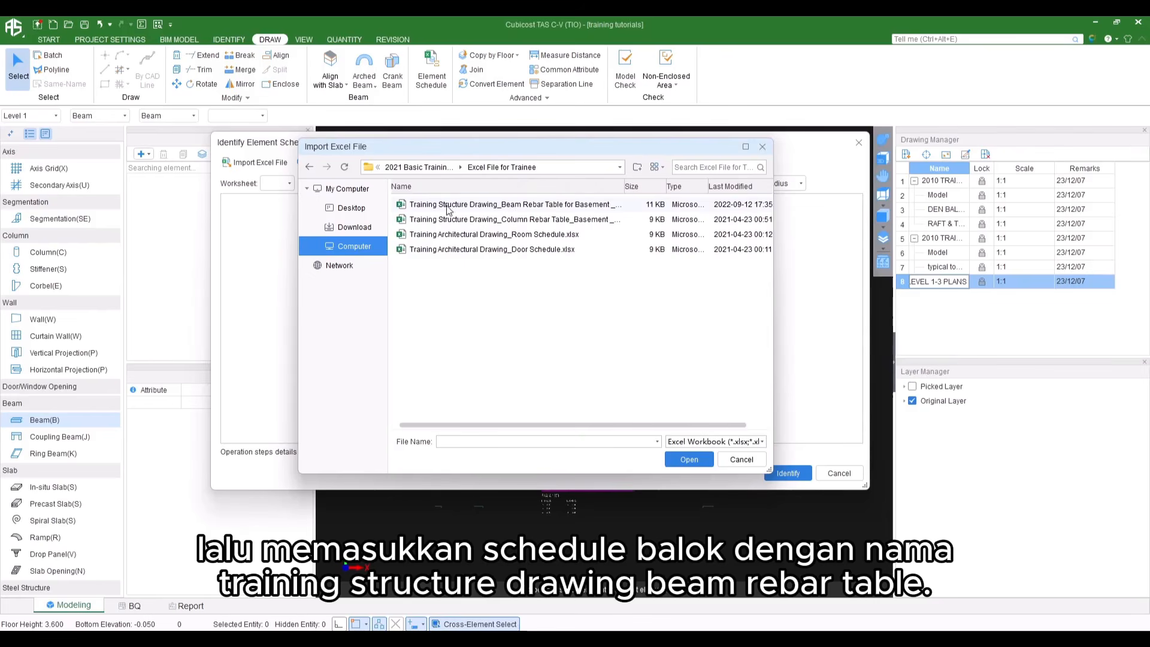
{"action": "left_click", "coordinate": [528, 205]}
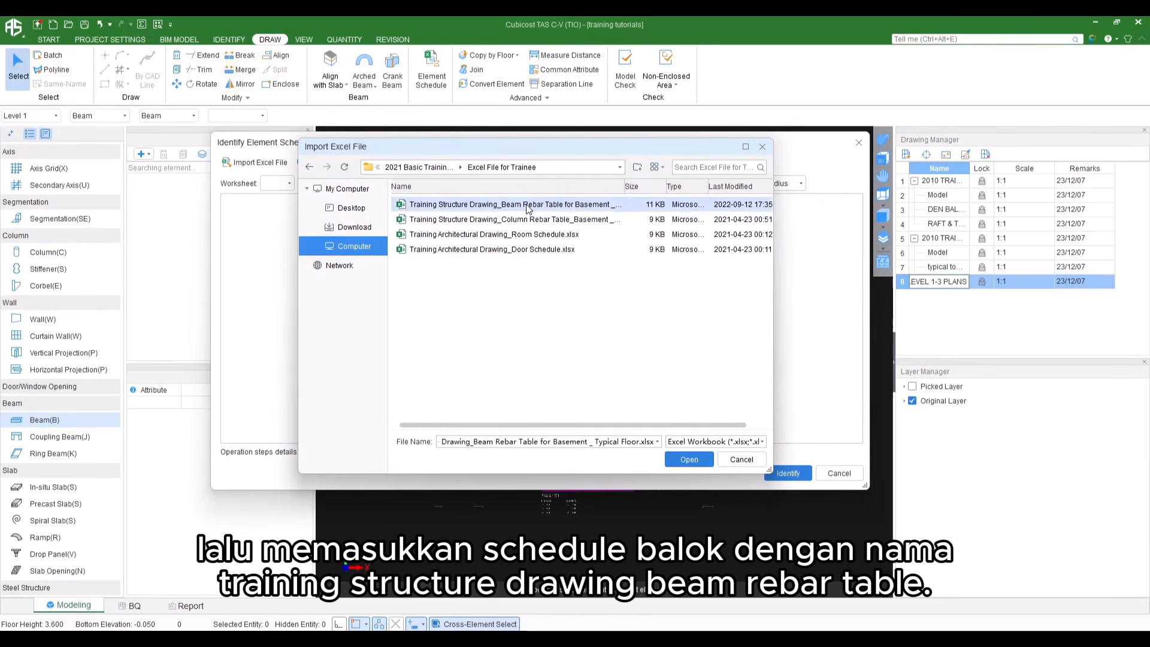
{"action": "left_click", "coordinate": [688, 459]}
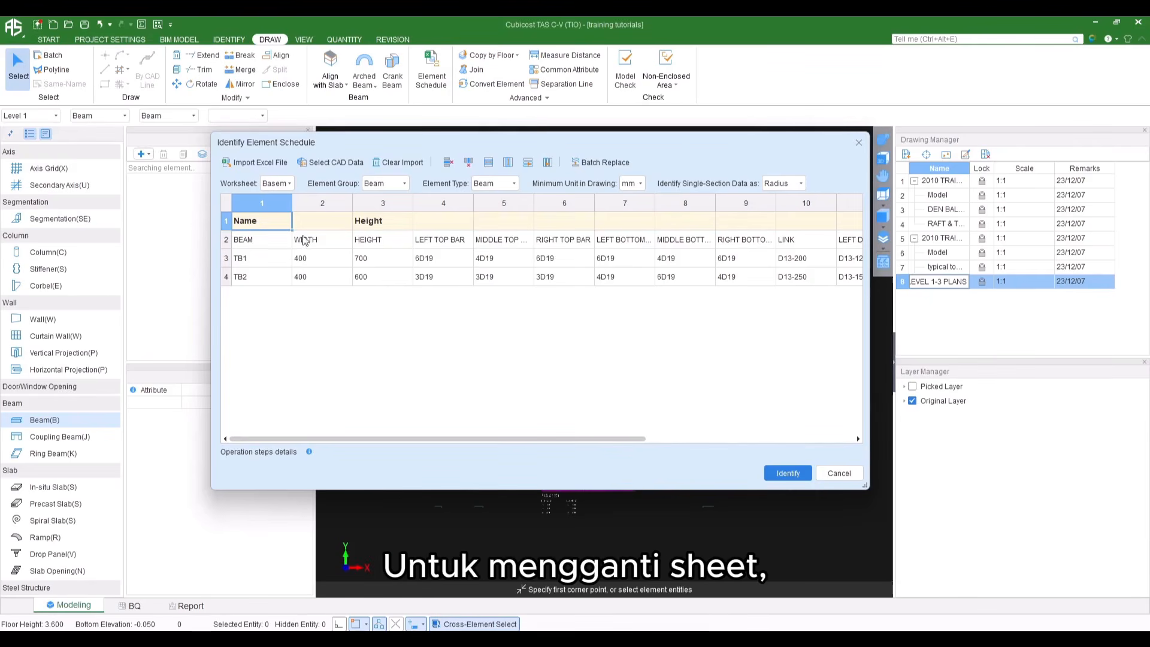
Switch the imported schedule to the Typical worksheet and delete its rebar columns from LEFT TOP BAR to HOOKS
{"action": "left_click", "coordinate": [286, 185]}
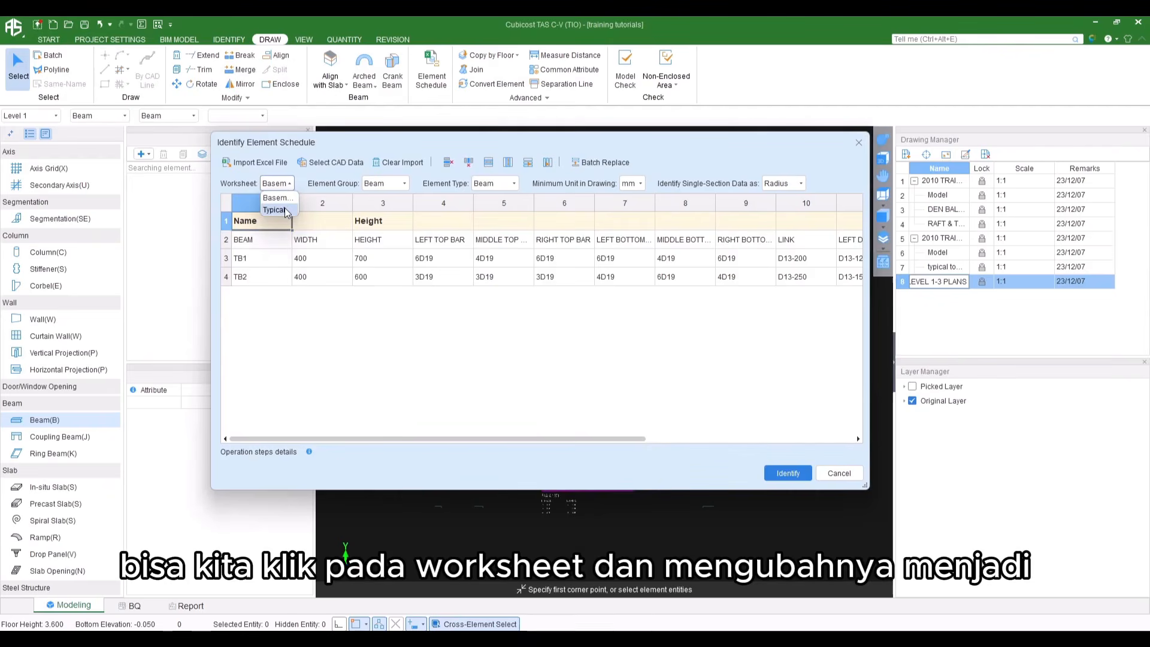
{"action": "left_click", "coordinate": [284, 211]}
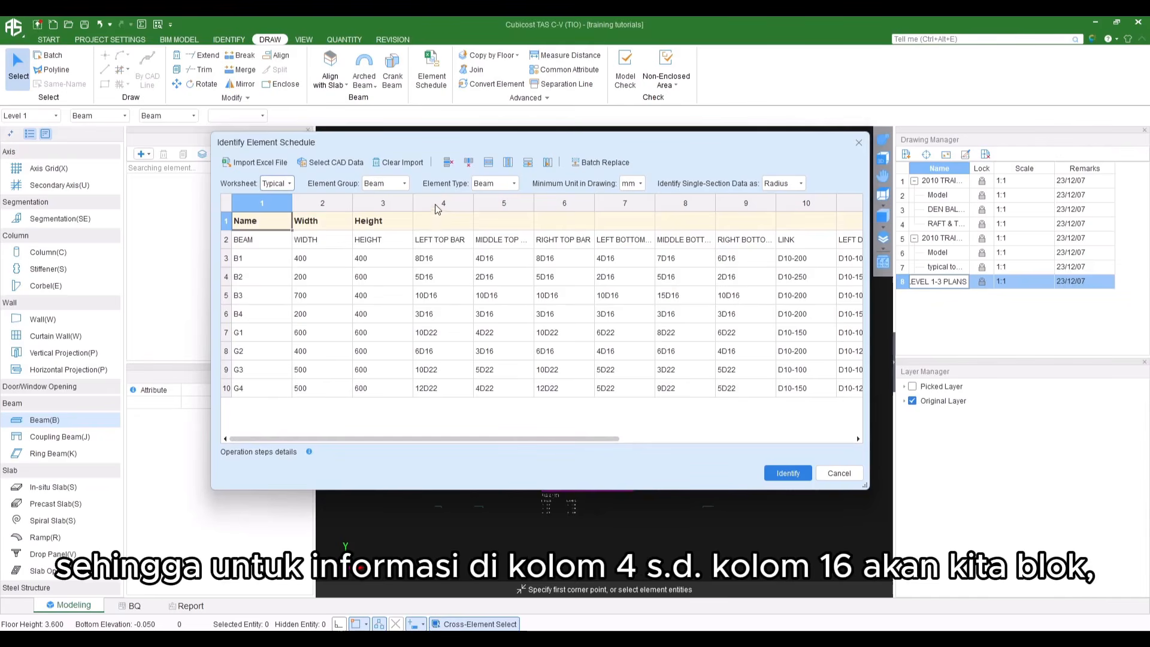
{"action": "left_click_drag", "start_coordinate": [436, 208], "coordinate": [831, 239]}
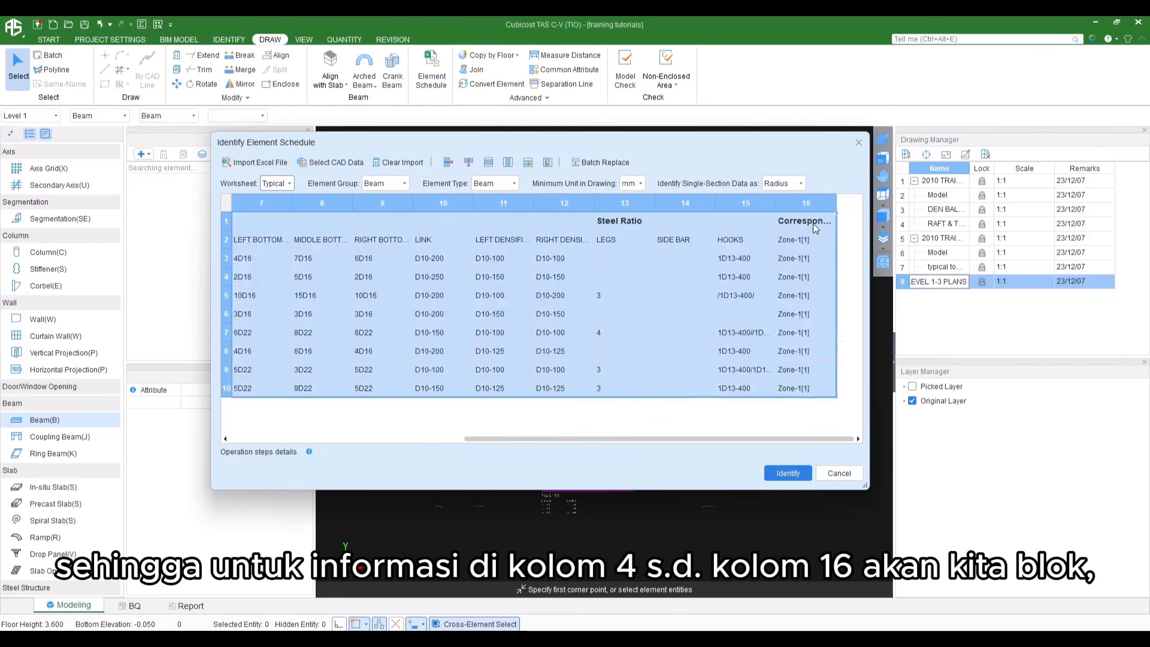
{"action": "right_click", "coordinate": [692, 250]}
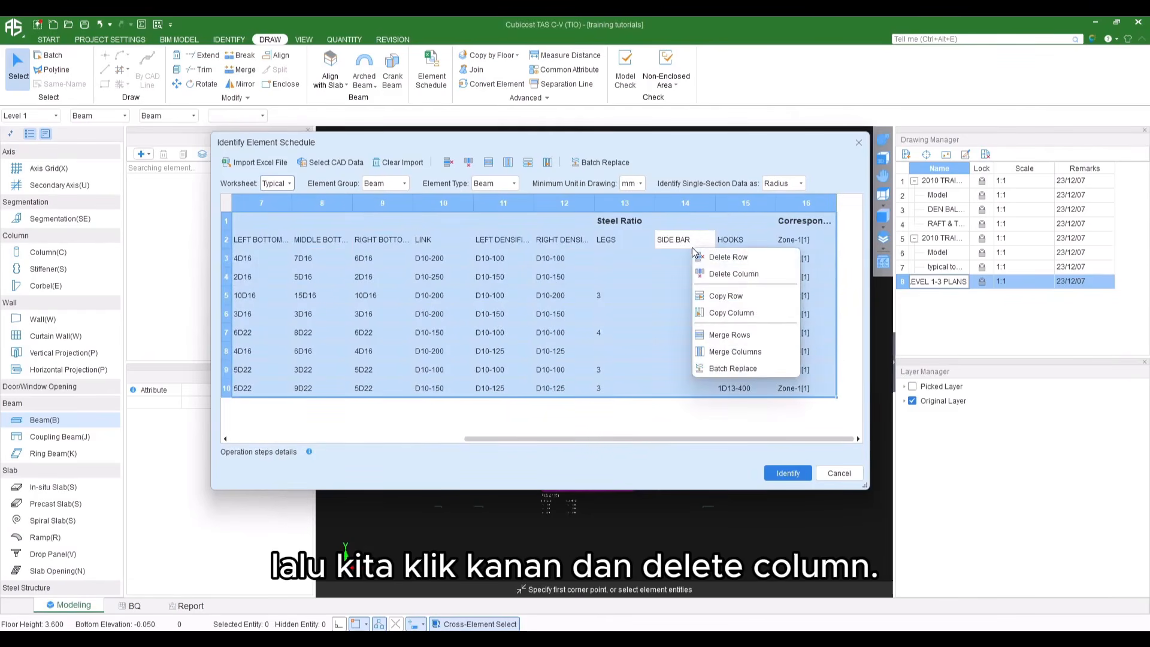
{"action": "left_click", "coordinate": [720, 274]}
{"action": "left_click", "coordinate": [552, 341]}
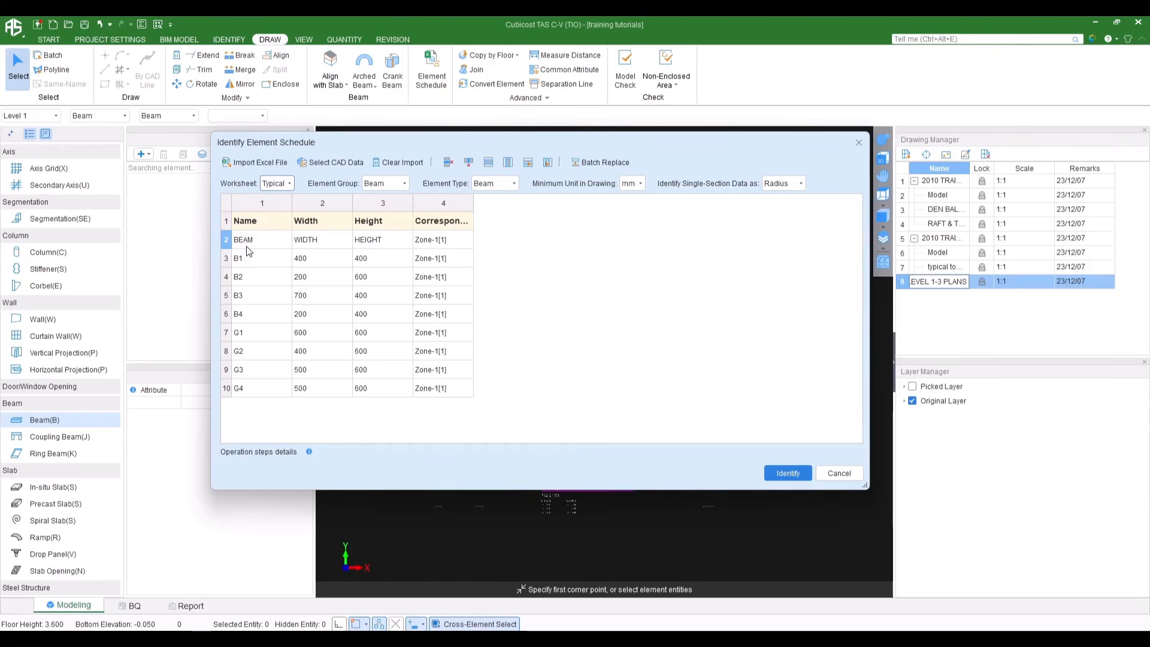
Delete the redundant BEAM, WIDTH, HEIGHT heading row from the schedule table
{"action": "left_click", "coordinate": [226, 240]}
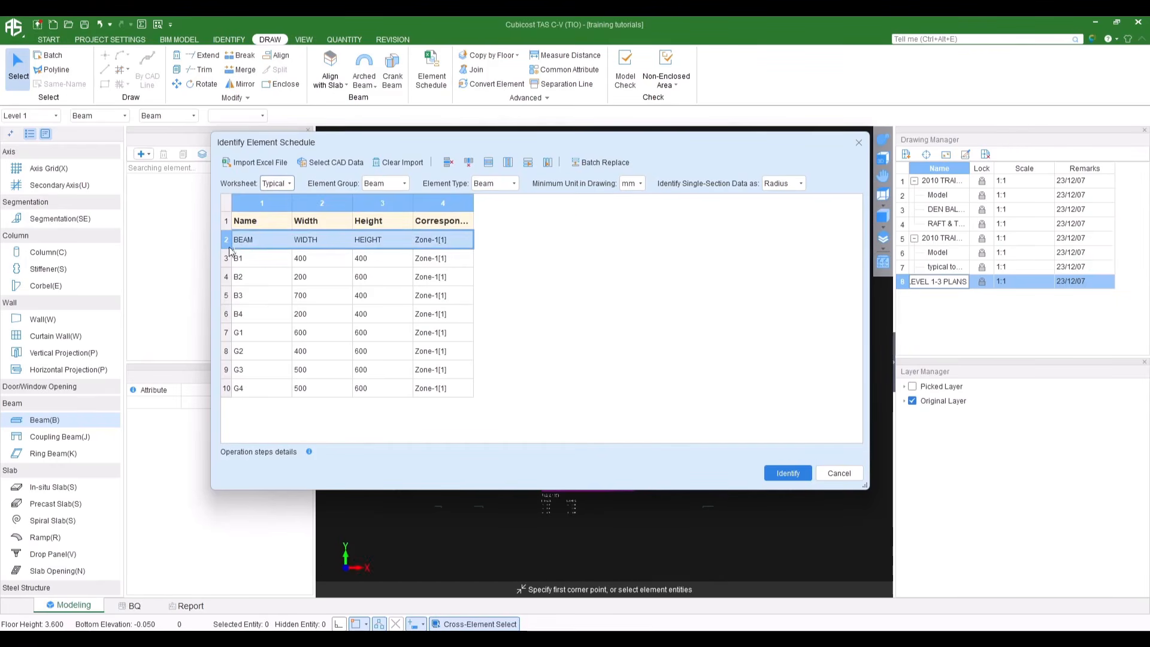
{"action": "right_click", "coordinate": [252, 243]}
{"action": "left_click", "coordinate": [279, 252]}
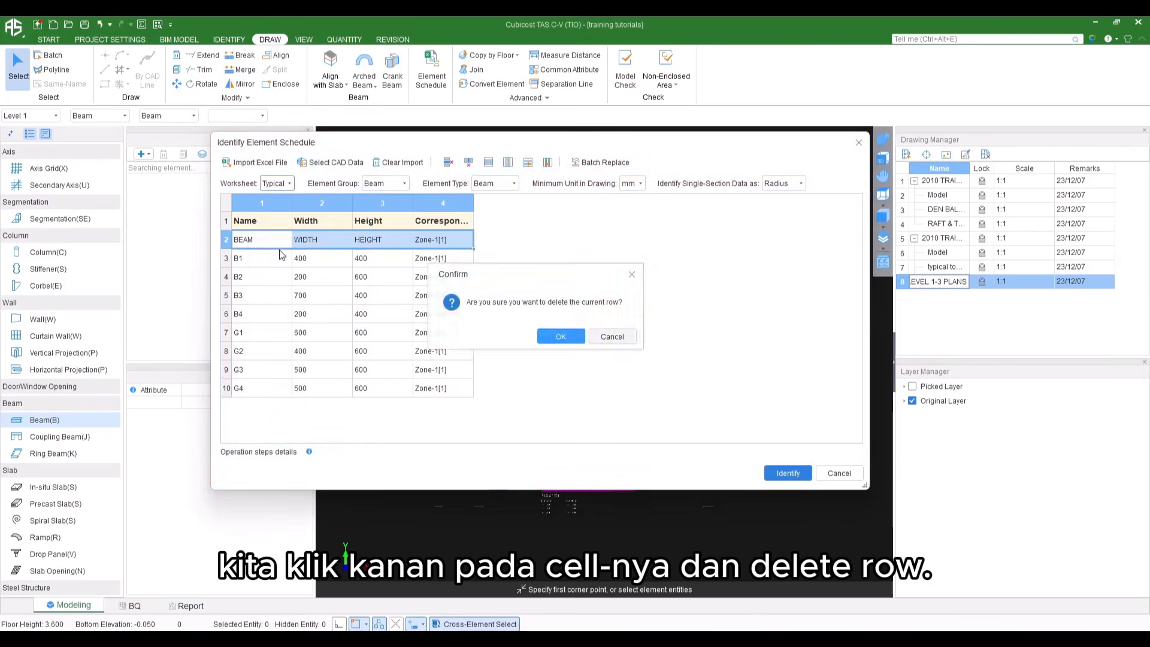
{"action": "left_click", "coordinate": [555, 336]}
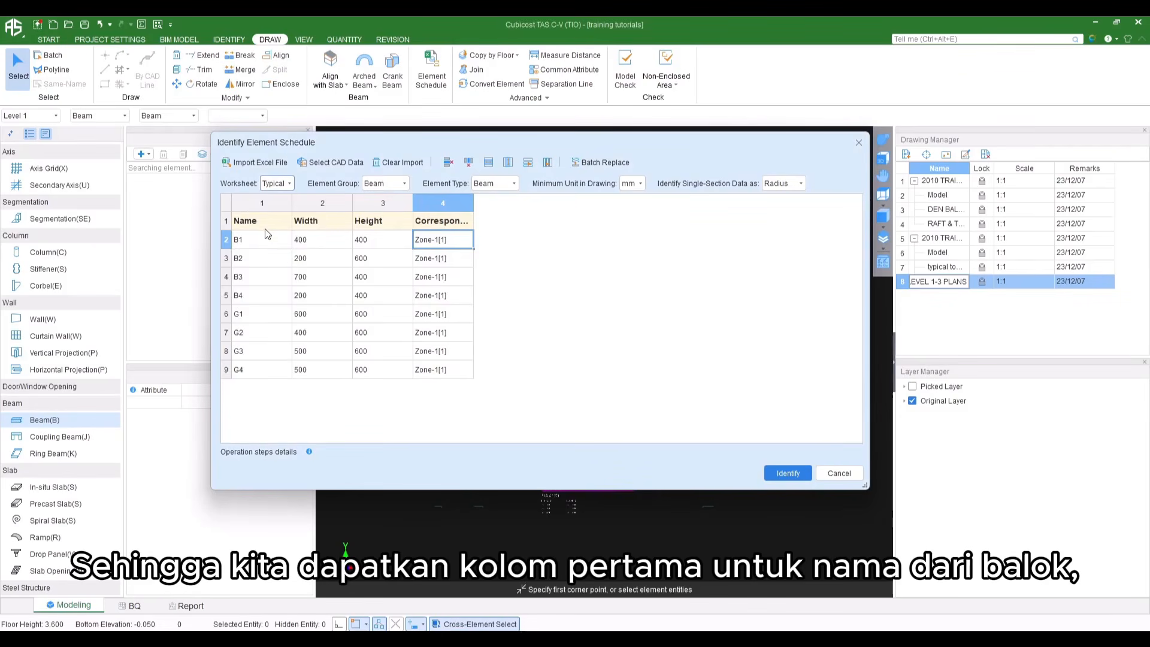
Check the Name, Width and Height column assignments, and identify the schedule to create beam elements B1 to B4 and G1 to G4
{"action": "left_click_drag", "start_coordinate": [266, 221], "coordinate": [270, 397]}
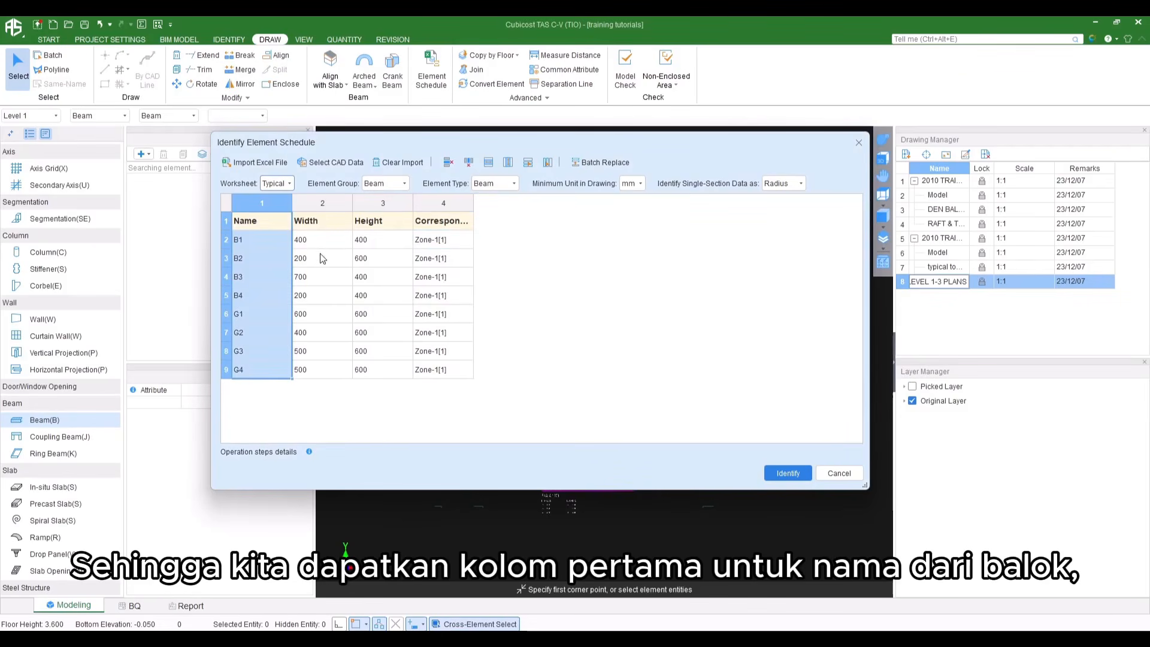
{"action": "left_click_drag", "start_coordinate": [333, 233], "coordinate": [326, 389]}
{"action": "left_click_drag", "start_coordinate": [386, 224], "coordinate": [391, 415]}
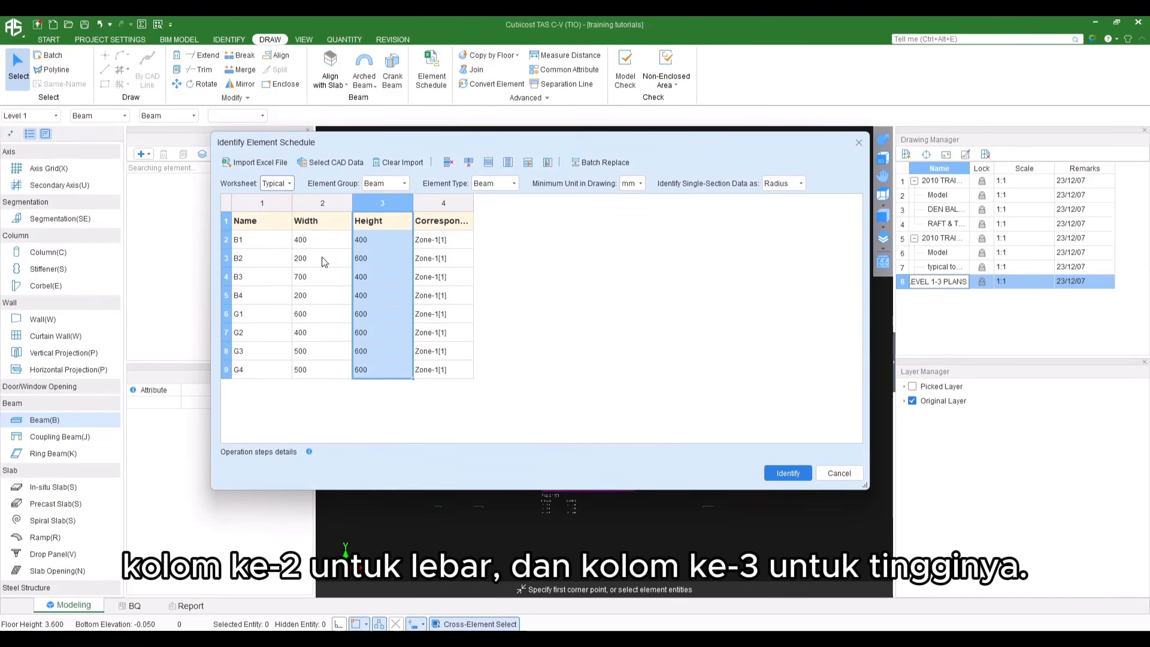
{"action": "double_click", "coordinate": [318, 223]}
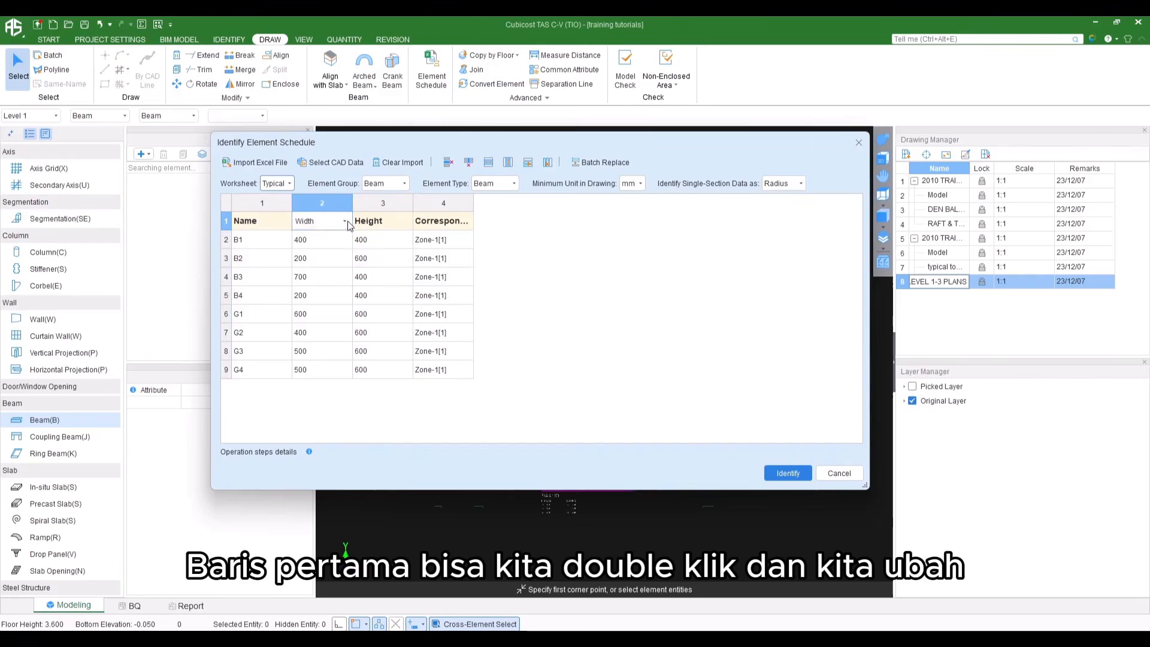
{"action": "left_click", "coordinate": [345, 222]}
{"action": "scroll", "coordinate": [316, 281], "scroll_direction": "down", "scroll_amount": 1}
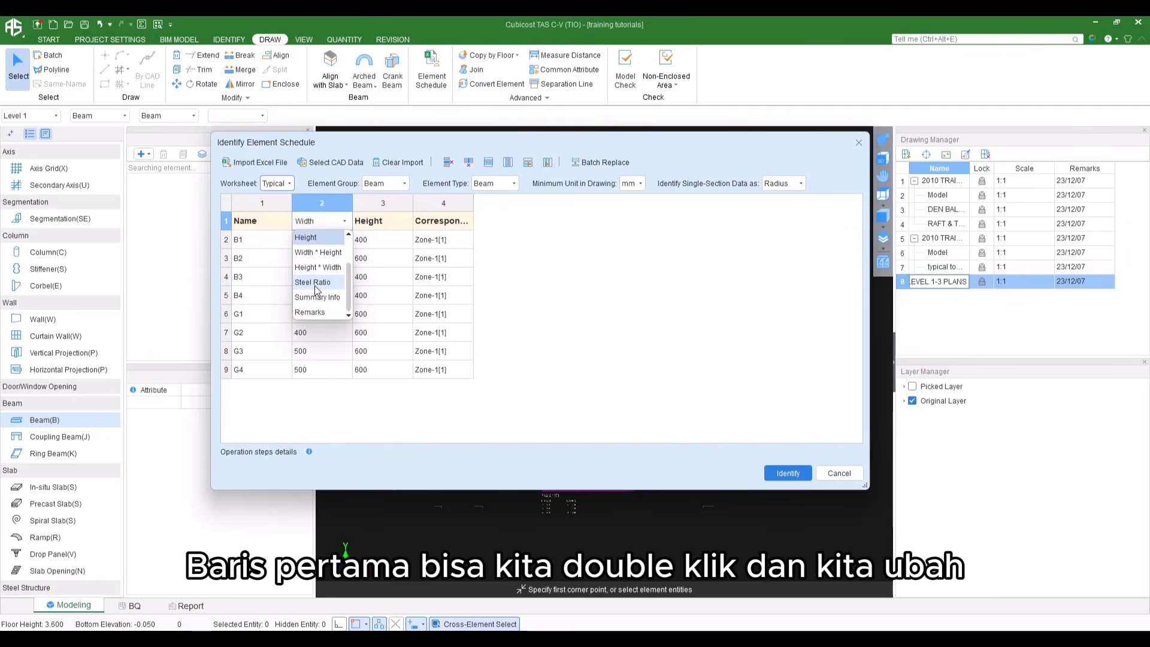
{"action": "scroll", "coordinate": [317, 288], "scroll_direction": "up", "scroll_amount": 1}
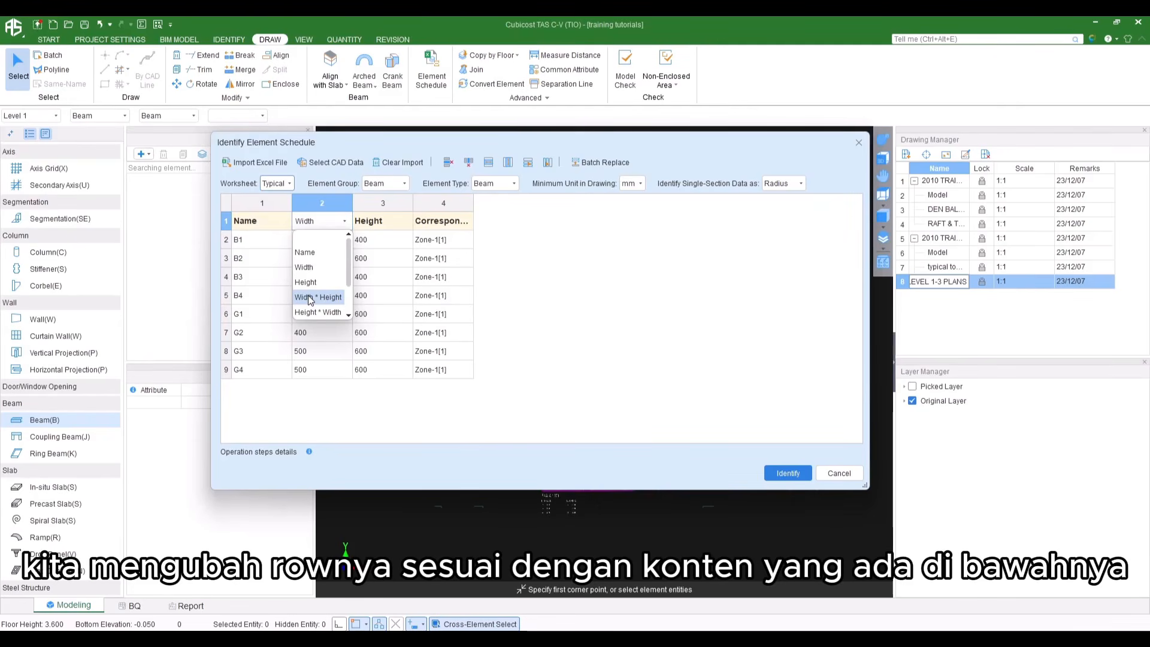
{"action": "left_click", "coordinate": [267, 337]}
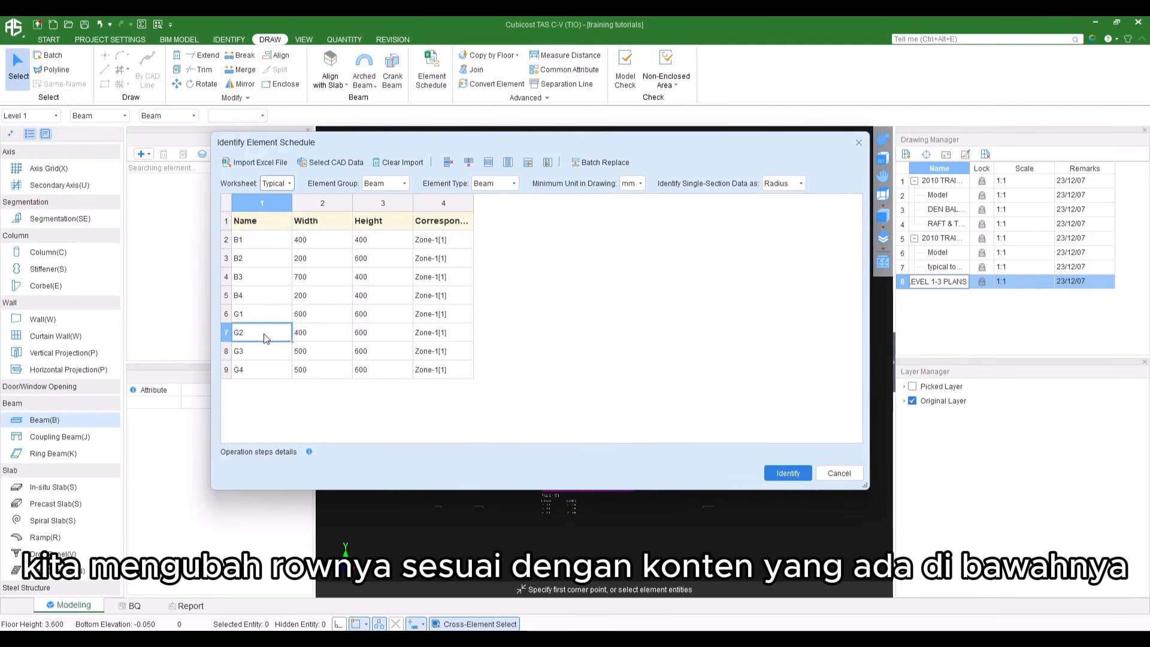
{"action": "left_click", "coordinate": [787, 473]}
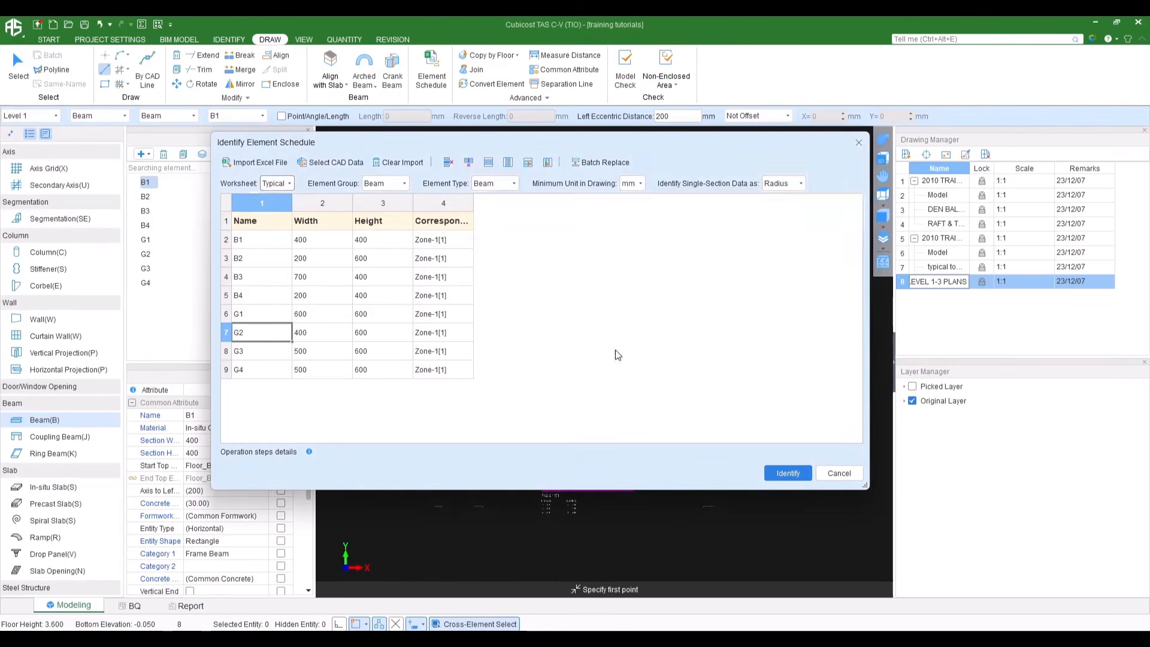
Close the Identify Element Schedule dialog and inspect the beam lines and labels on the Level 1-3 plan
{"action": "left_click", "coordinate": [612, 349]}
{"action": "left_click", "coordinate": [858, 145]}
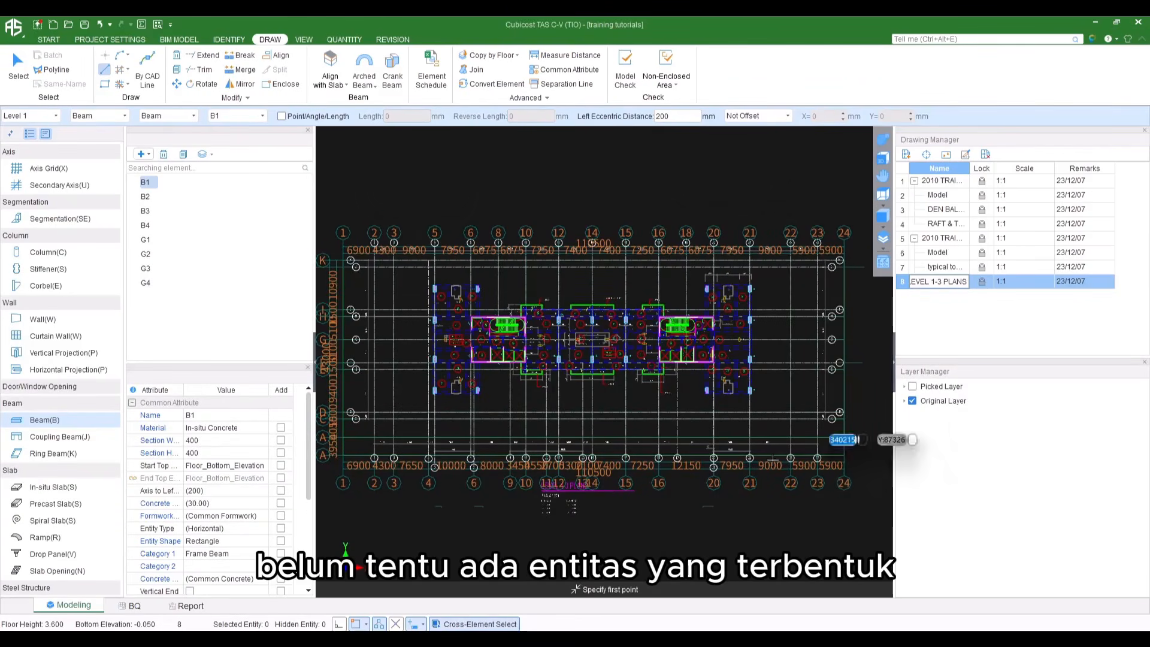
{"action": "scroll", "coordinate": [717, 404], "scroll_direction": "up", "scroll_amount": 3}
{"action": "scroll", "coordinate": [719, 404], "scroll_direction": "up", "scroll_amount": 5}
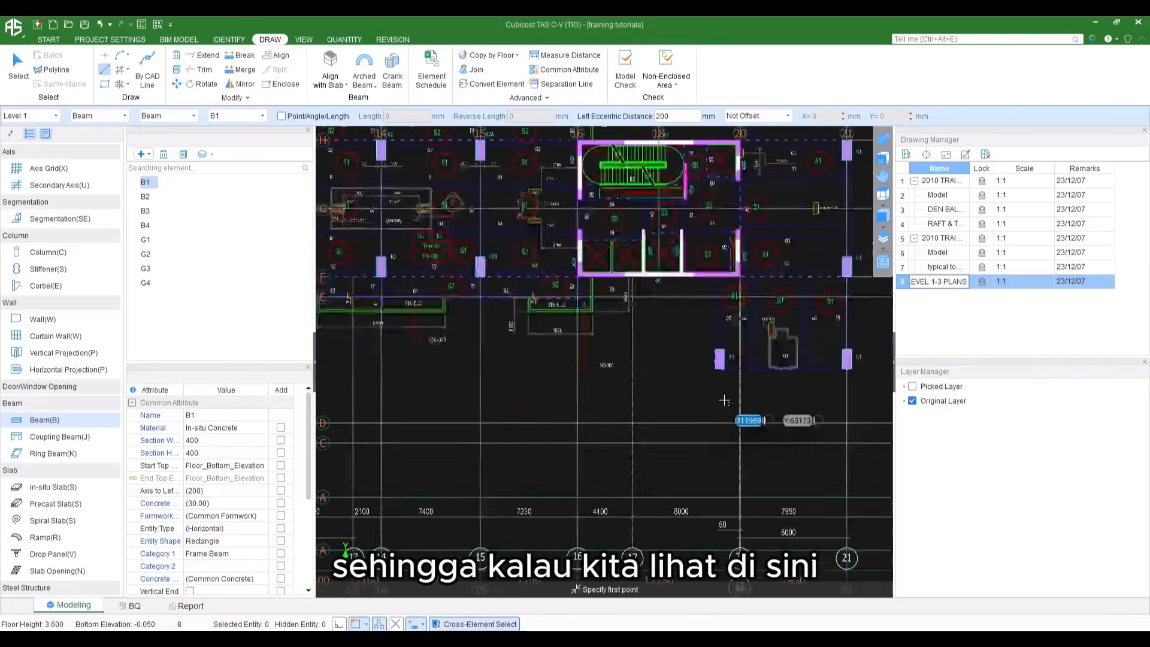
{"action": "middle_click_drag", "start_coordinate": [593, 333], "coordinate": [444, 506]}
{"action": "middle_click_drag", "start_coordinate": [416, 208], "coordinate": [456, 351]}
{"action": "middle_click_drag", "start_coordinate": [377, 462], "coordinate": [709, 298]}
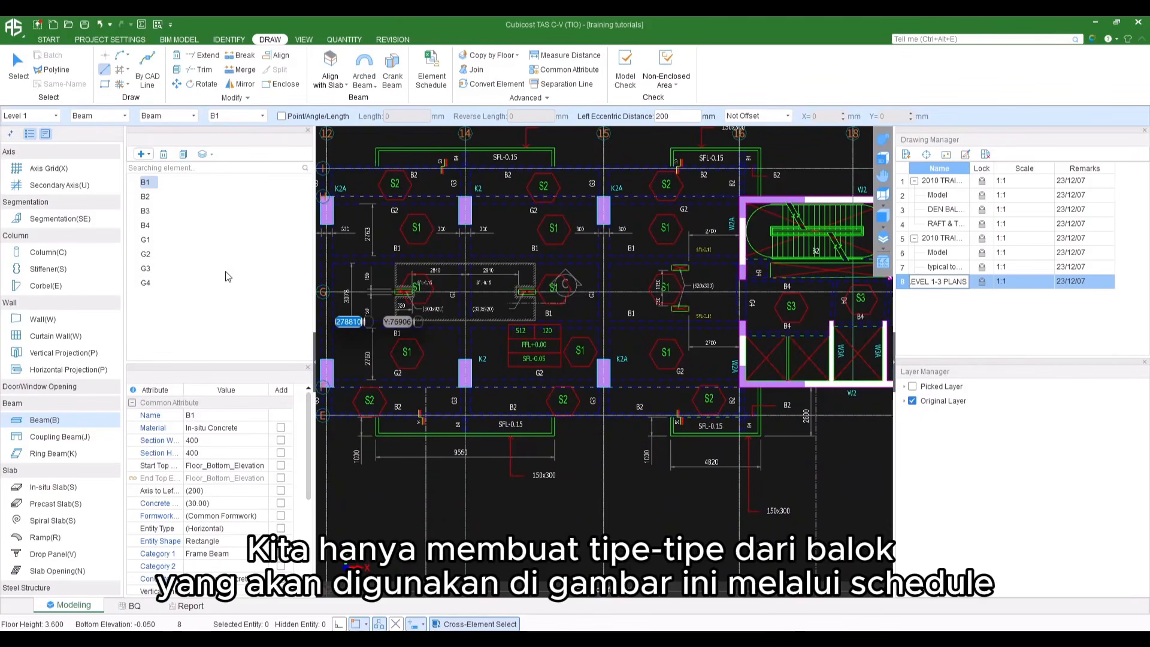
{"action": "scroll", "coordinate": [475, 295], "scroll_direction": "down", "scroll_amount": 2}
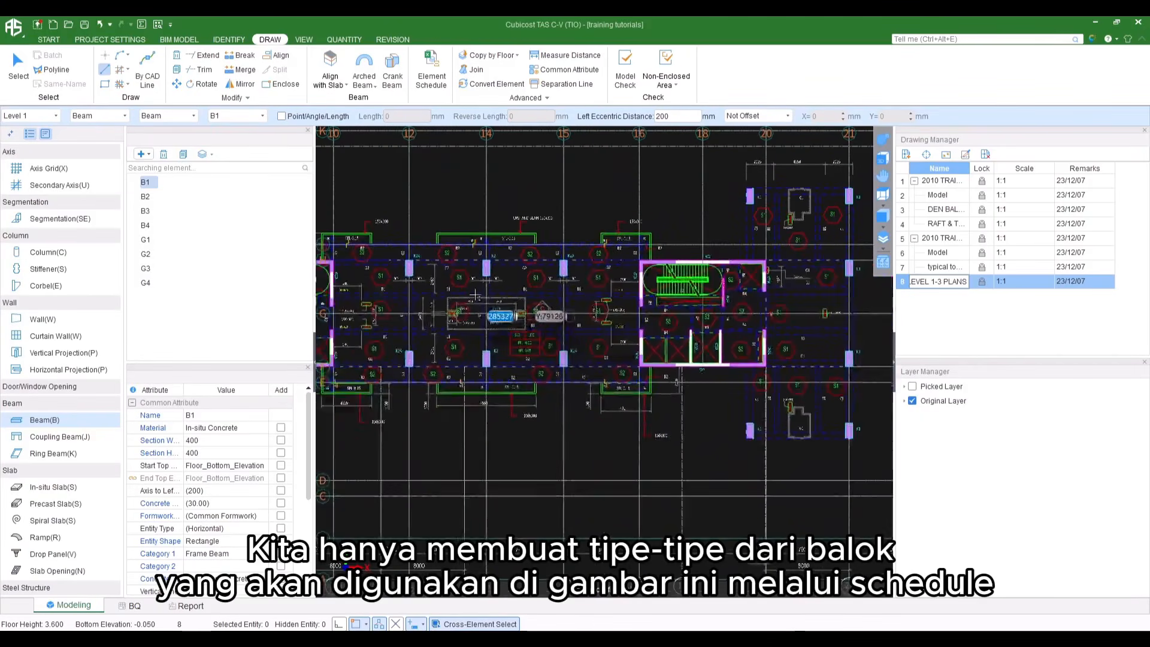
Review the attributes of beam types B2, B3, G1 and G2 against the imported schedule
{"action": "left_click", "coordinate": [145, 197]}
{"action": "left_click", "coordinate": [145, 211]}
{"action": "left_click", "coordinate": [145, 239]}
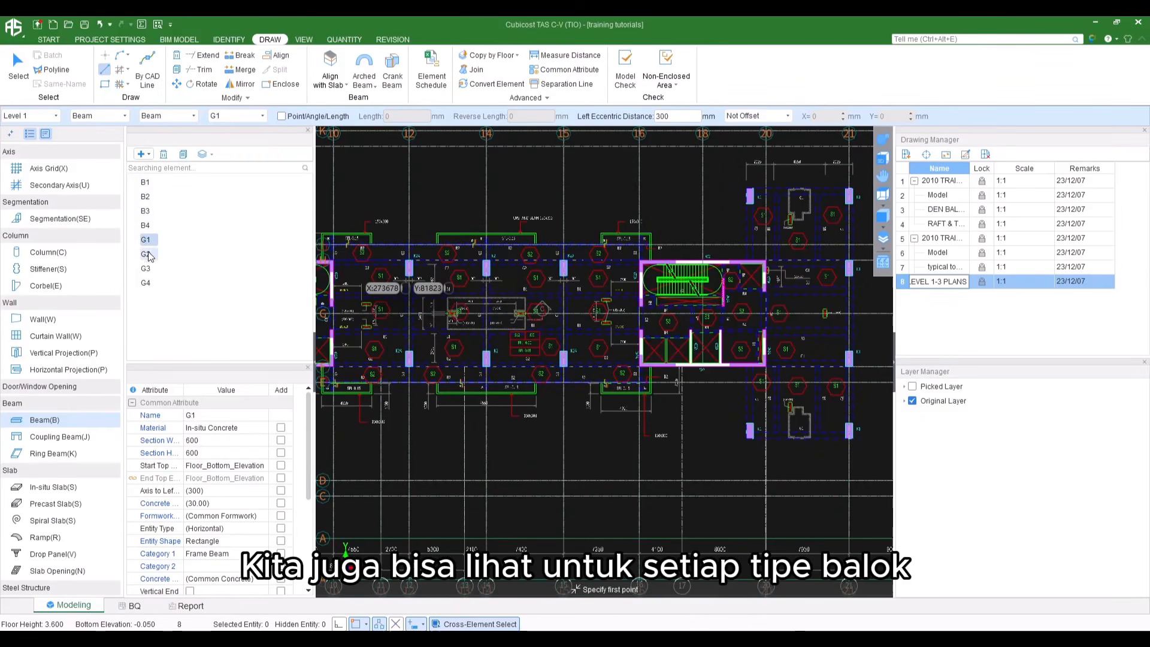
{"action": "left_click", "coordinate": [146, 254]}
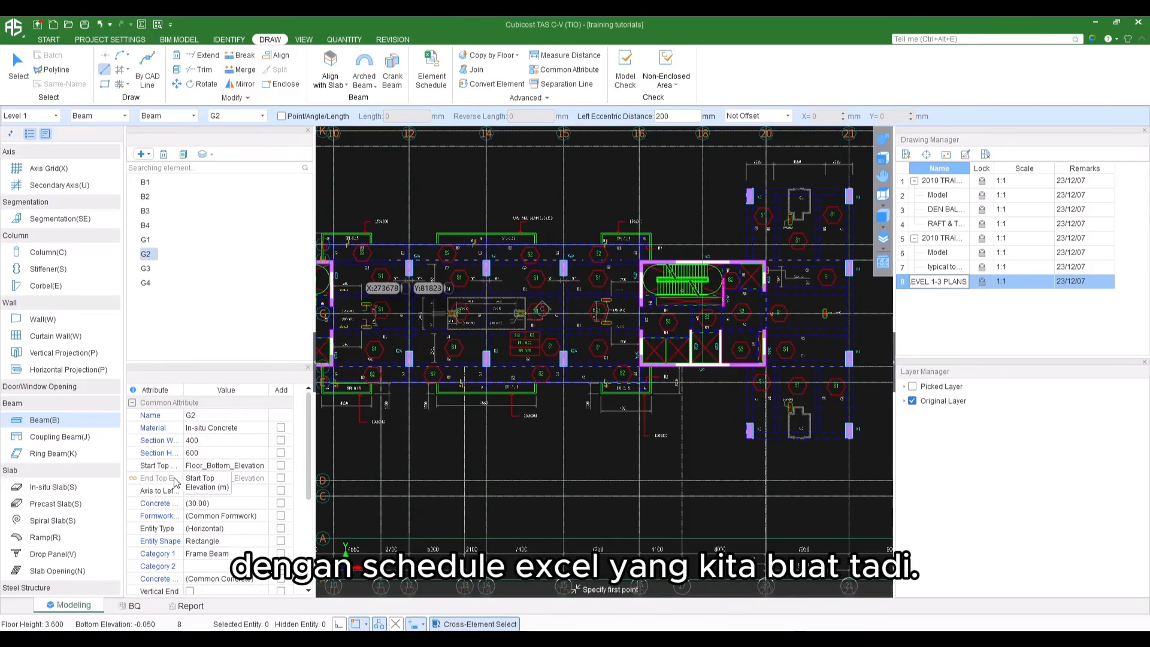
Pick the beam sidelines by layer from the Level 1-3 plan for identification
{"action": "scroll", "coordinate": [550, 394], "scroll_direction": "down", "scroll_amount": 5}
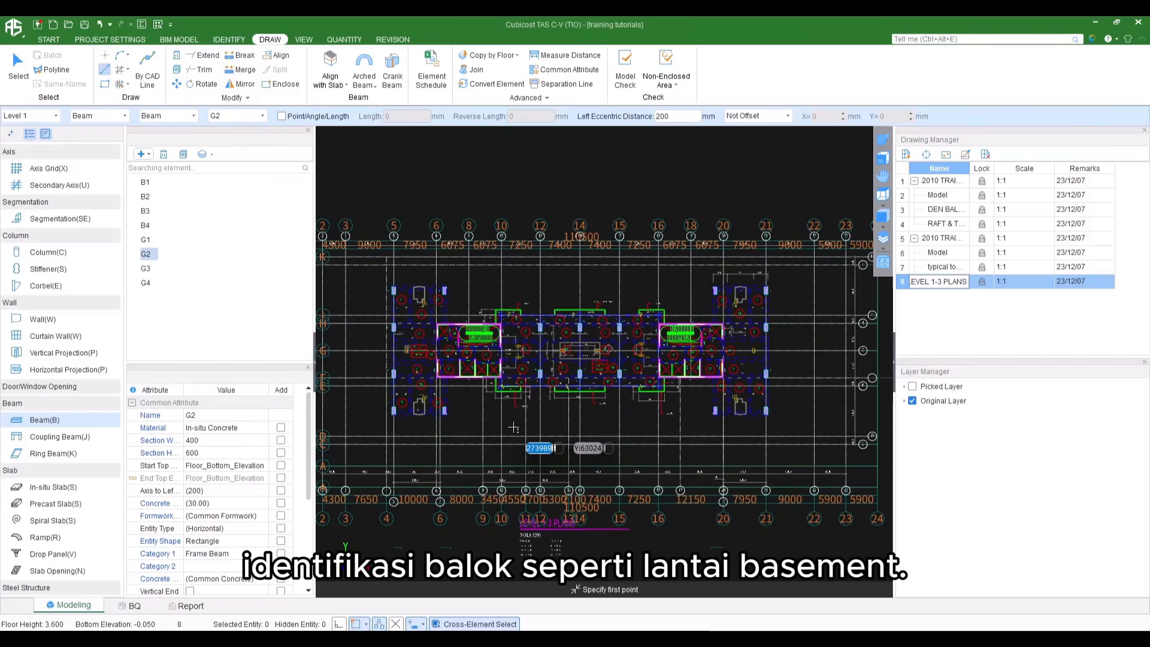
{"action": "left_click", "coordinate": [239, 44]}
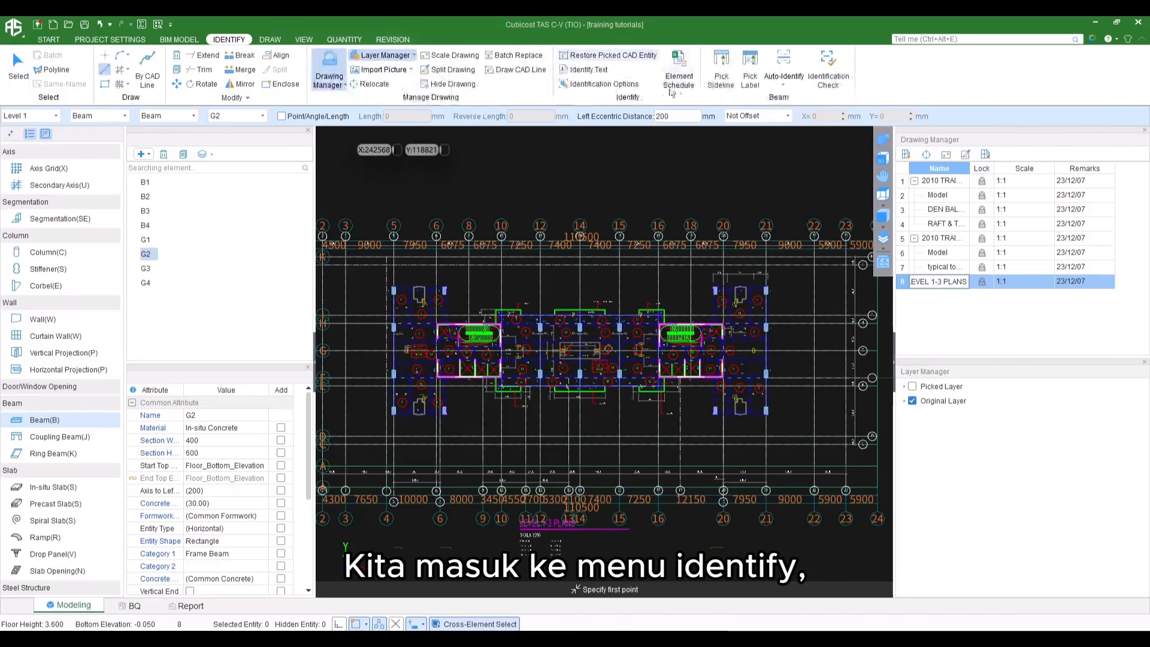
{"action": "left_click", "coordinate": [722, 70]}
{"action": "scroll", "coordinate": [623, 359], "scroll_direction": "up", "scroll_amount": 5}
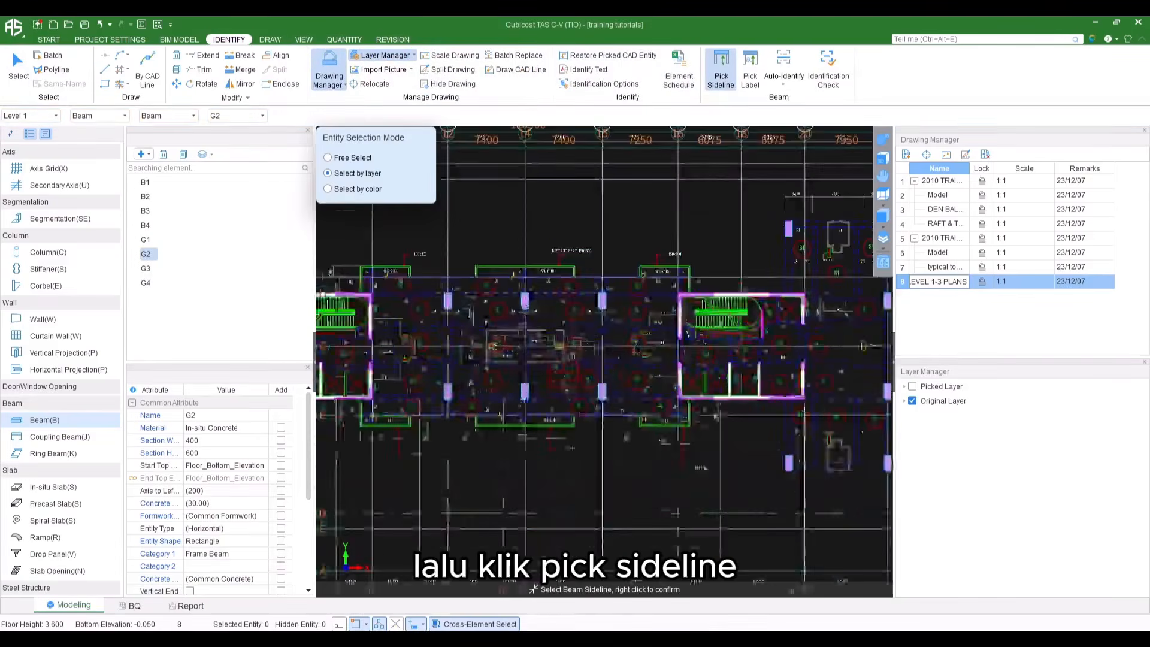
{"action": "scroll", "coordinate": [624, 282], "scroll_direction": "up", "scroll_amount": 3}
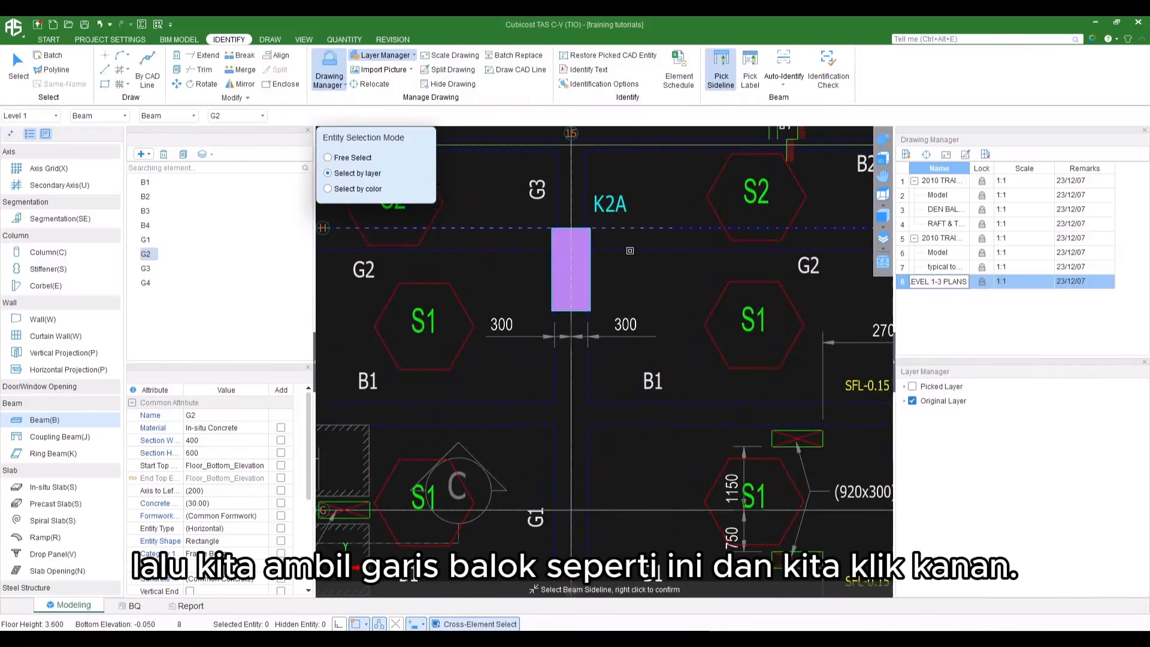
{"action": "scroll", "coordinate": [599, 275], "scroll_direction": "down", "scroll_amount": 4}
{"action": "scroll", "coordinate": [542, 306], "scroll_direction": "up", "scroll_amount": 2}
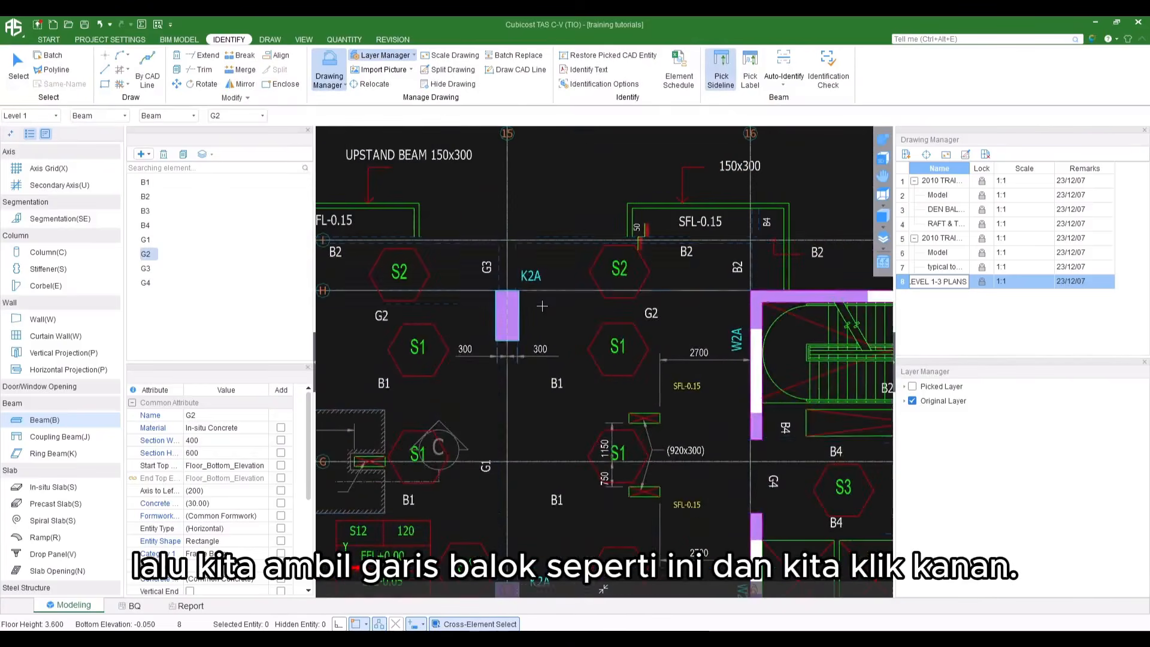
{"action": "right_click", "coordinate": [542, 306]}
Pick the beam labels by layer, using the G2 label near axis 16
{"action": "scroll", "coordinate": [641, 333], "scroll_direction": "up", "scroll_amount": 2}
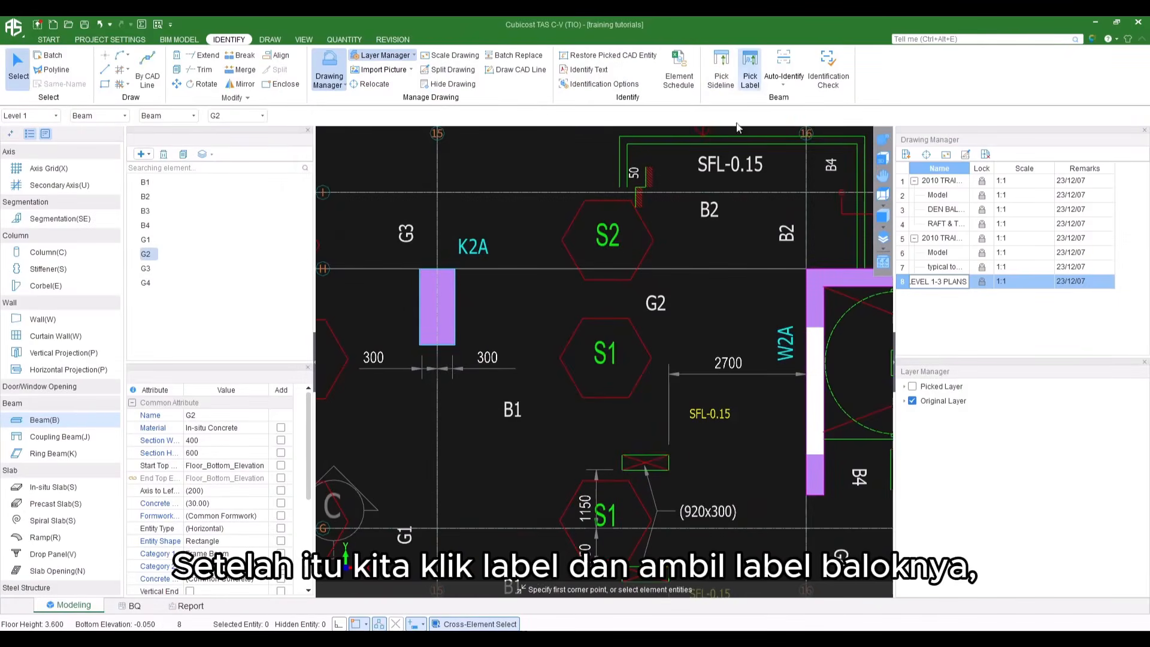
{"action": "left_click", "coordinate": [655, 304]}
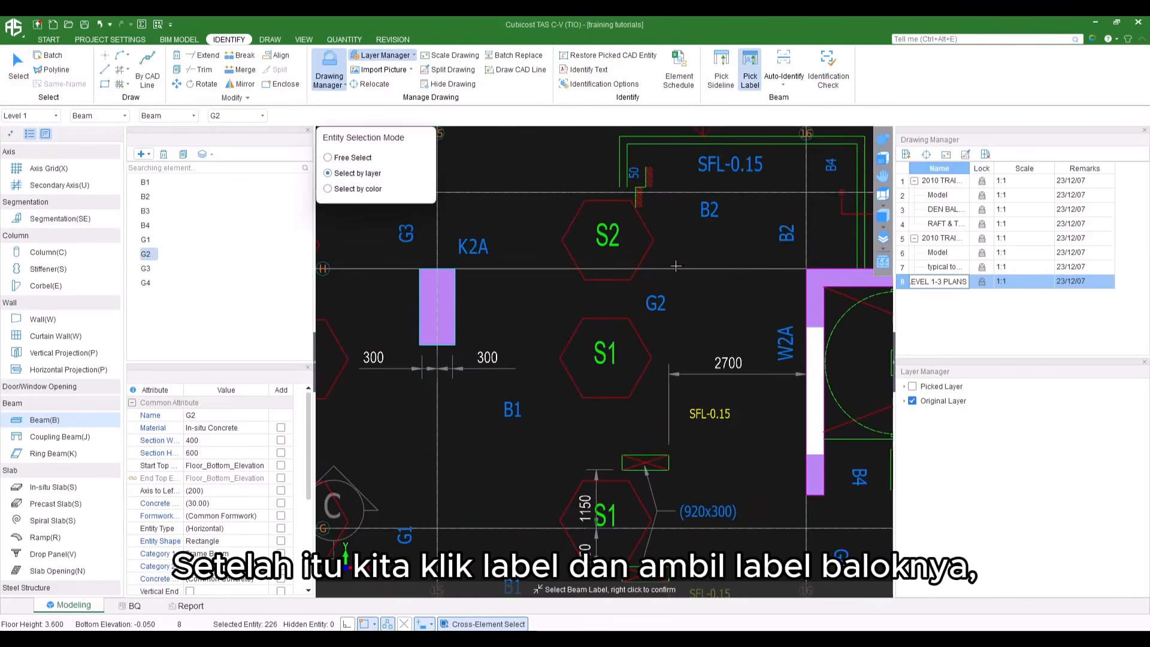
{"action": "right_click", "coordinate": [669, 314]}
{"action": "scroll", "coordinate": [673, 321], "scroll_direction": "down", "scroll_amount": 2}
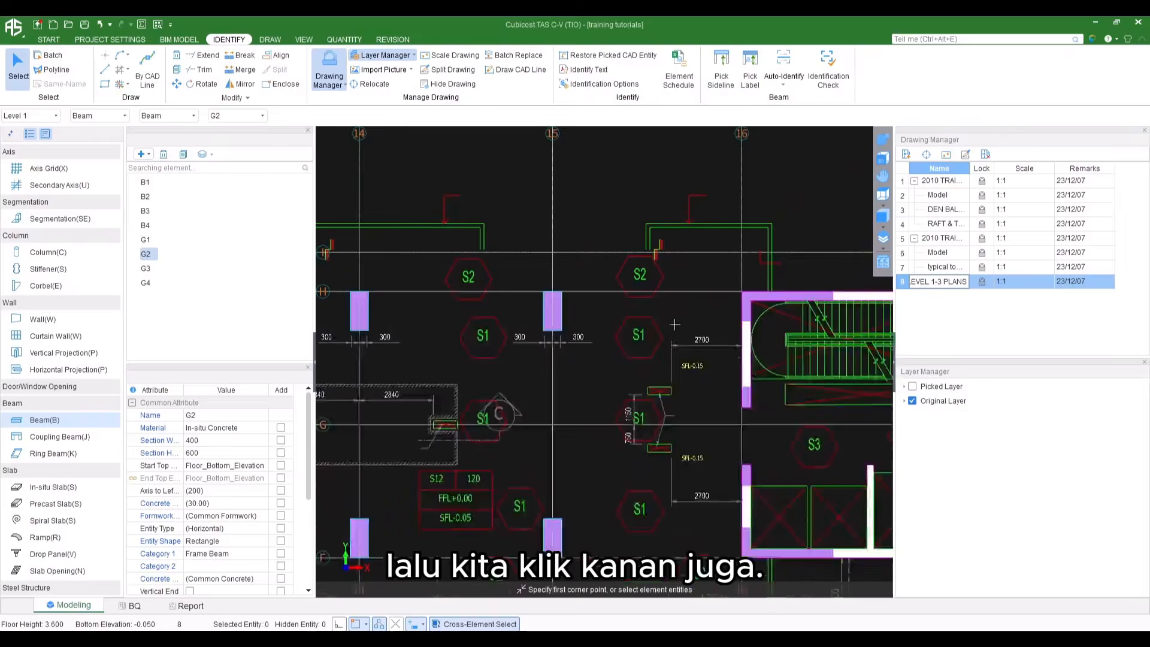
Auto-identify the Level 1 beams from the picked sidelines and labels, and look over the generated beams
{"action": "scroll", "coordinate": [674, 324], "scroll_direction": "down", "scroll_amount": 6}
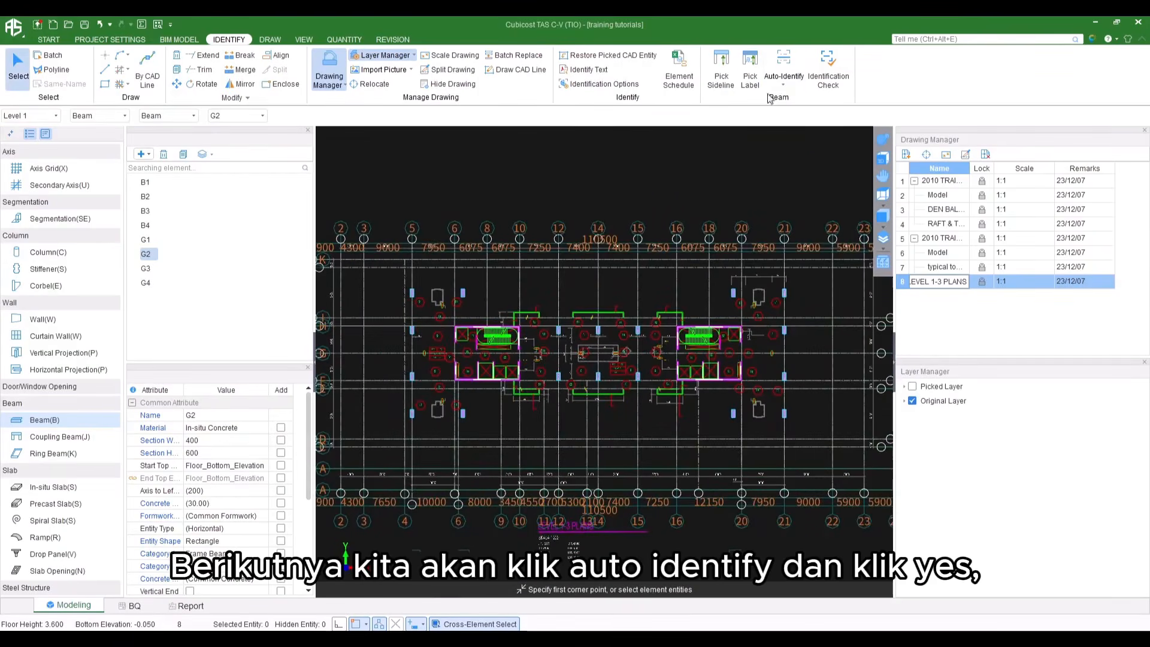
{"action": "left_click", "coordinate": [784, 66]}
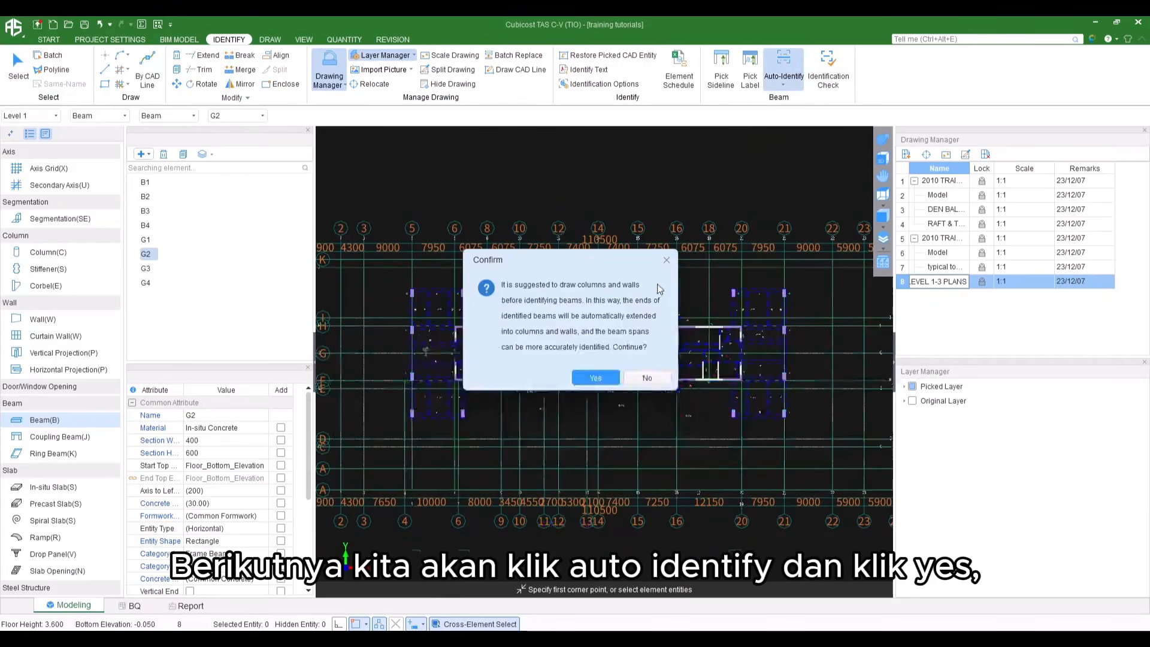
{"action": "left_click", "coordinate": [595, 378]}
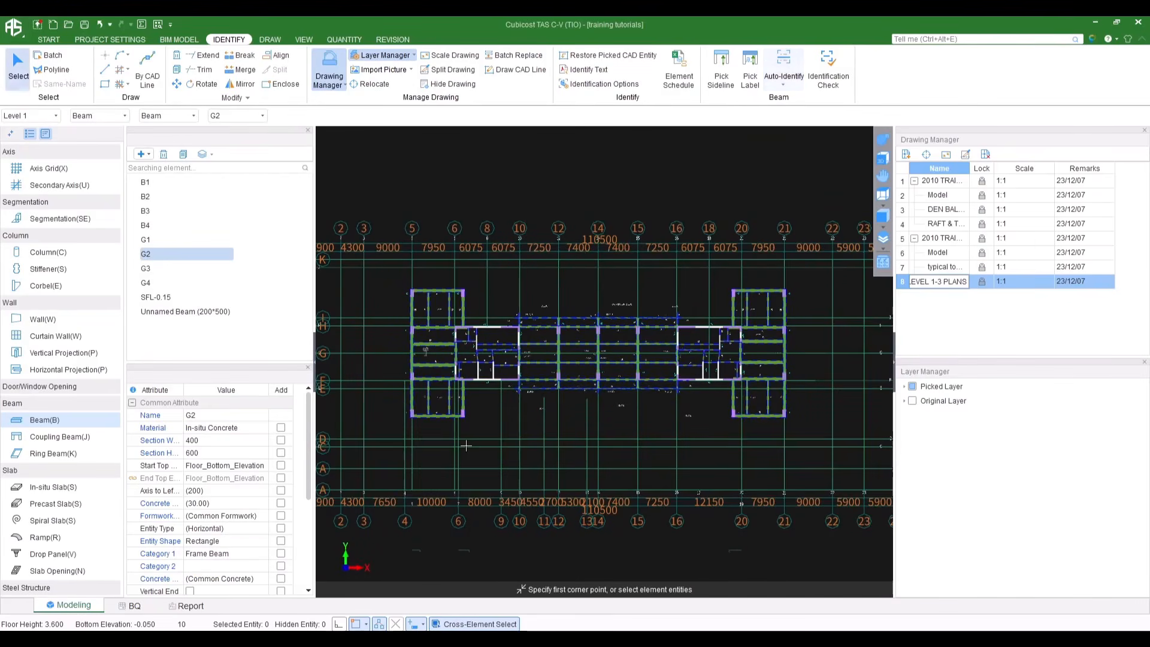
{"action": "scroll", "coordinate": [484, 422], "scroll_direction": "up", "scroll_amount": 1}
{"action": "scroll", "coordinate": [484, 422], "scroll_direction": "up", "scroll_amount": 3}
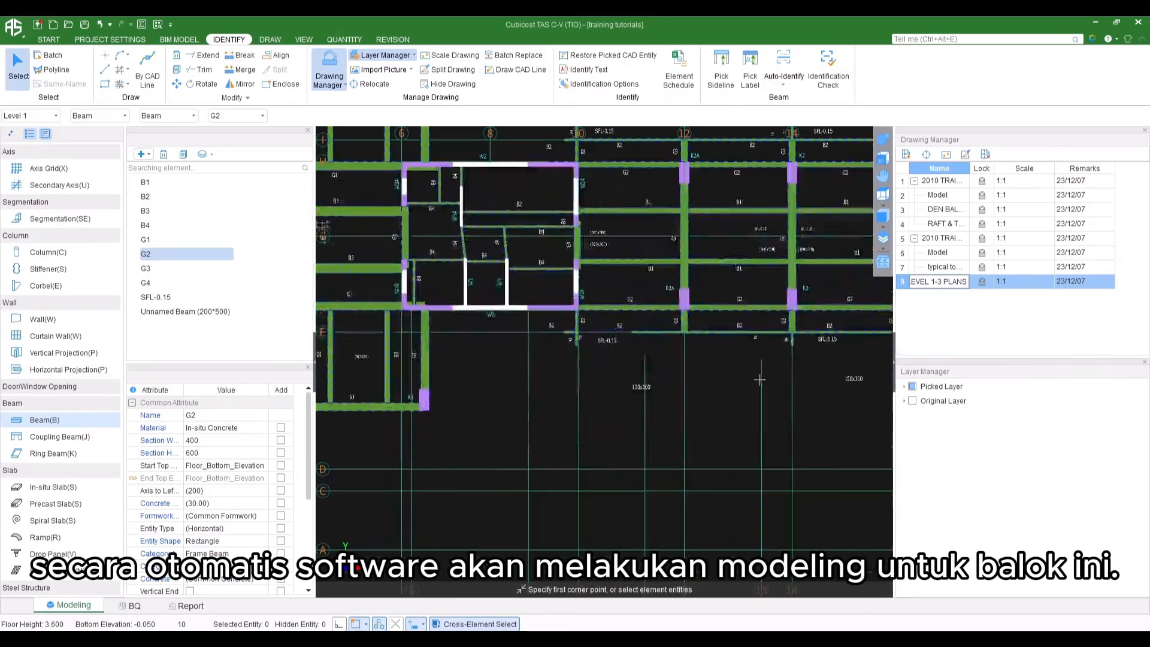
{"action": "scroll", "coordinate": [521, 400], "scroll_direction": "down", "scroll_amount": 2}
{"action": "middle_click_drag", "start_coordinate": [453, 405], "coordinate": [563, 393]}
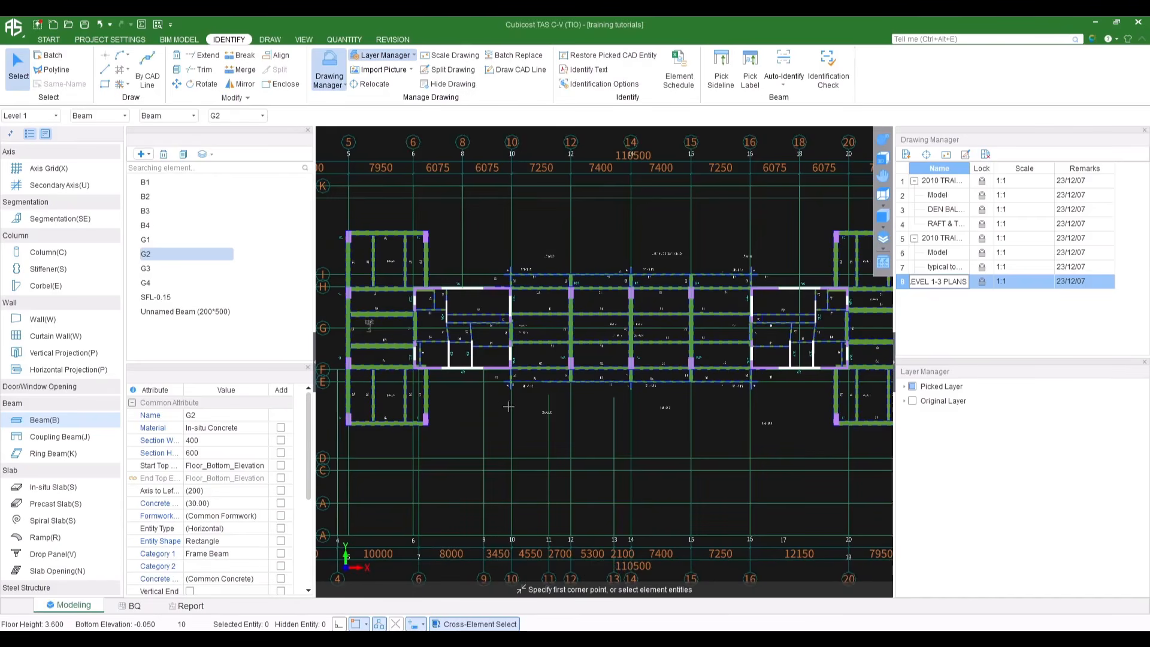
Run the Identification Check and locate the SFL-0.15 beam listed under the default height error
{"action": "scroll", "coordinate": [509, 404], "scroll_direction": "down", "scroll_amount": 2}
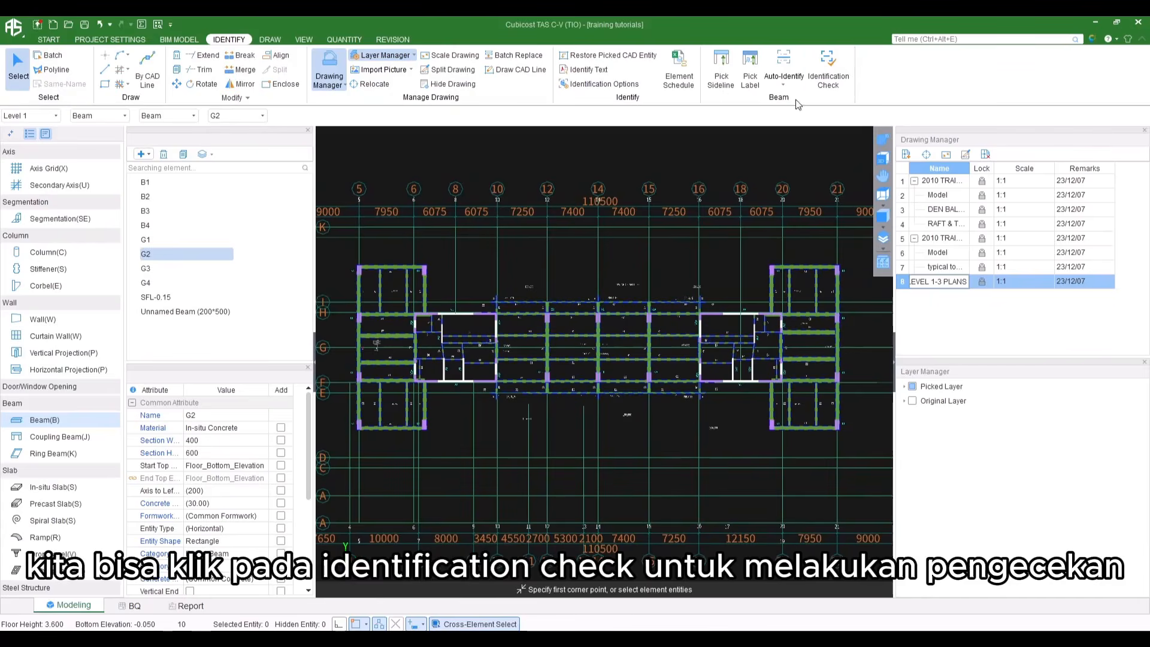
{"action": "left_click", "coordinate": [833, 77]}
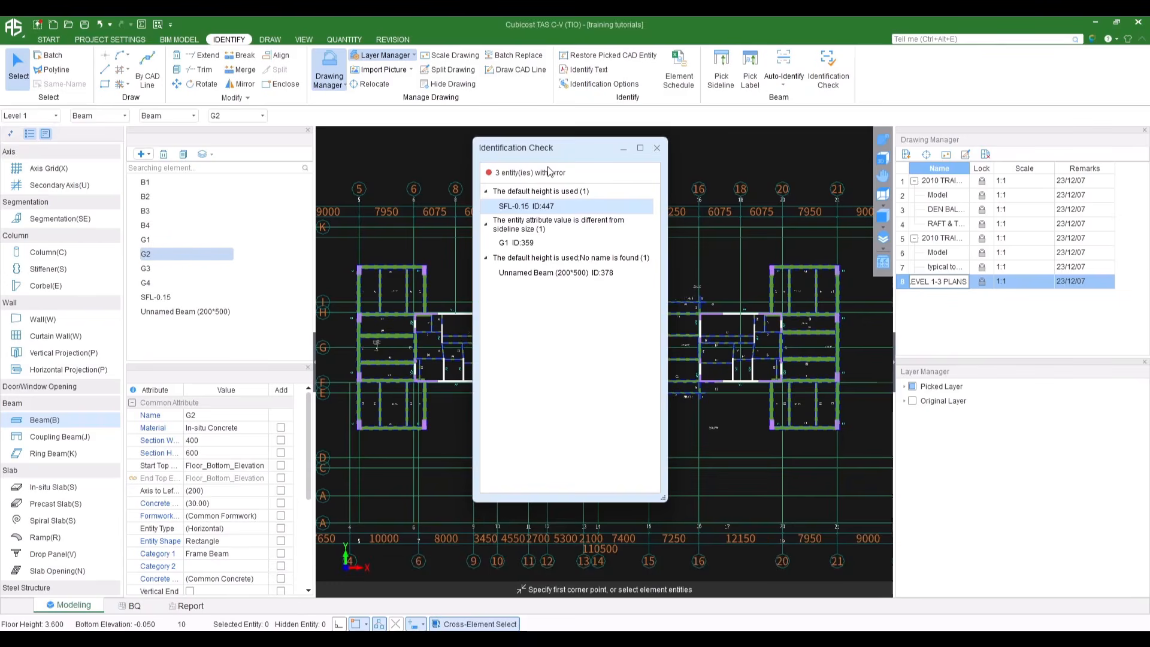
{"action": "mouse_move", "coordinate": [568, 160]}
{"action": "left_mouse_down"}
{"action": "mouse_move", "coordinate": [750, 141]}
{"action": "mouse_move", "coordinate": [849, 114]}
{"action": "mouse_move", "coordinate": [939, 118]}
{"action": "left_mouse_up"}
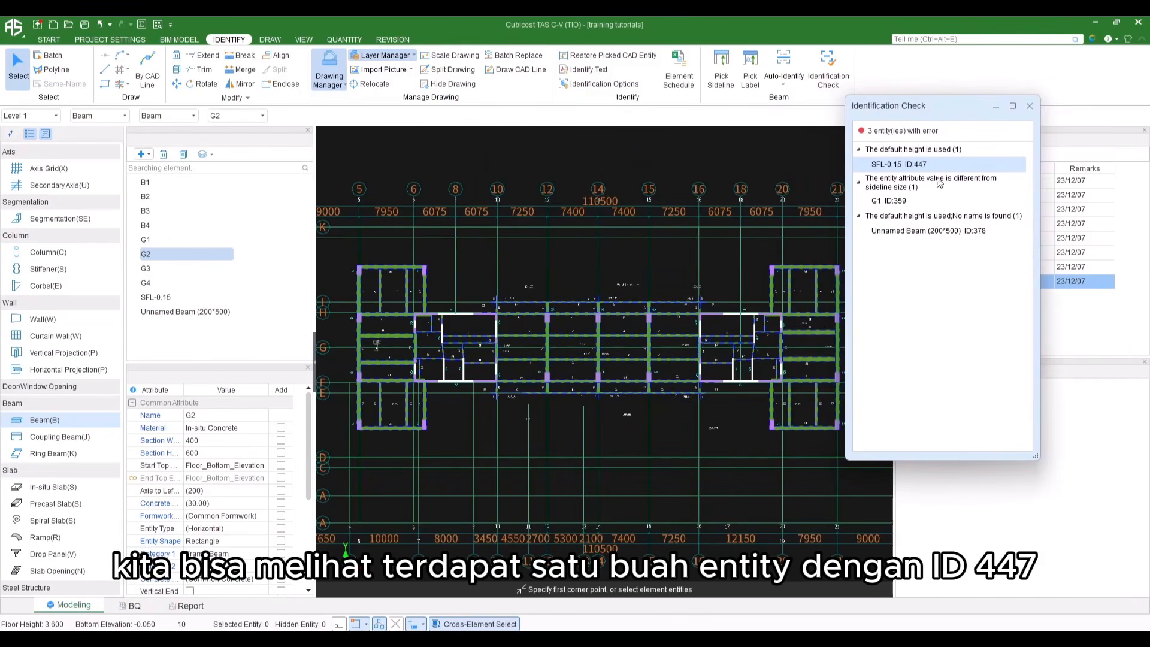
{"action": "double_click", "coordinate": [899, 165]}
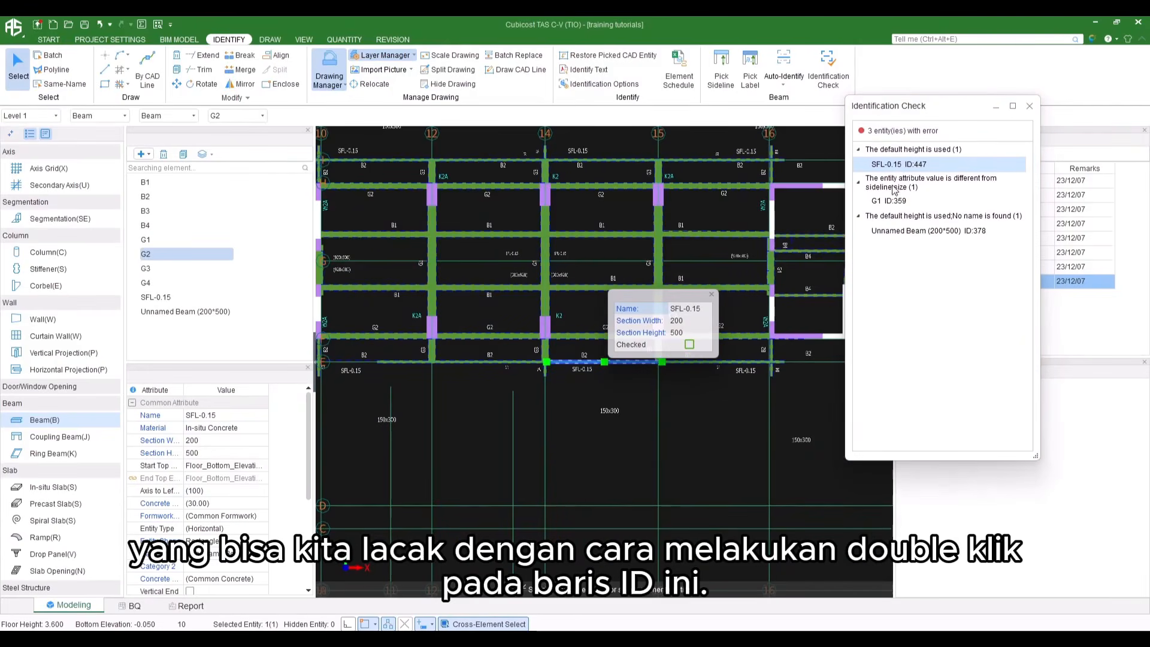
{"action": "double_click", "coordinate": [916, 165]}
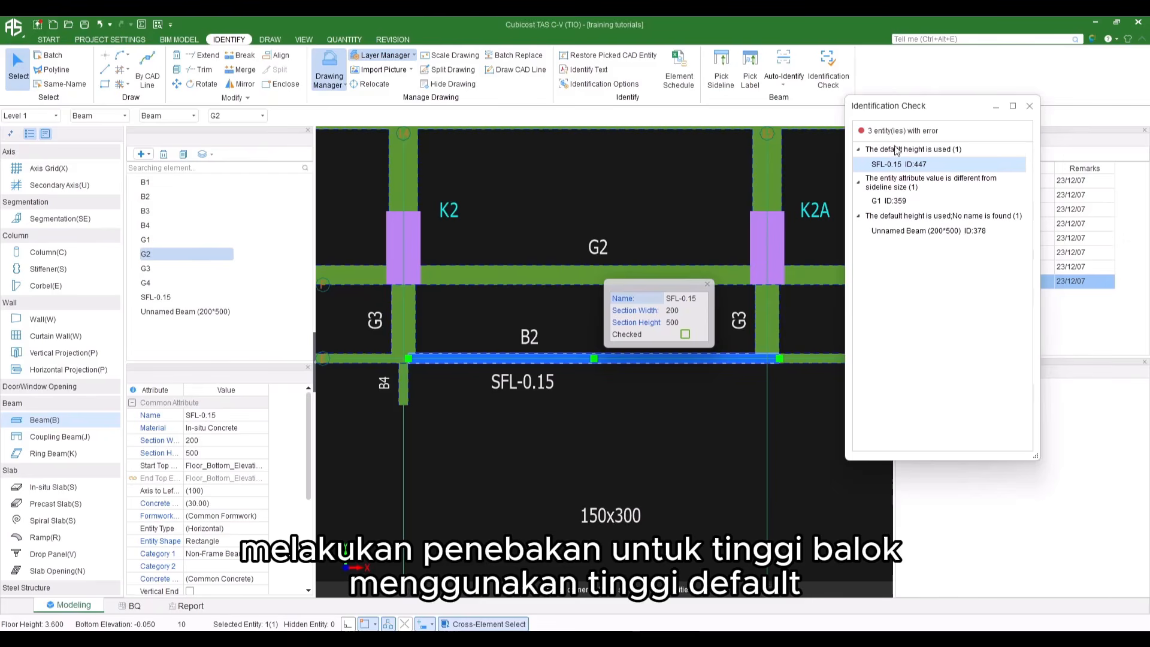
{"action": "scroll", "coordinate": [589, 371], "scroll_direction": "up", "scroll_amount": 2}
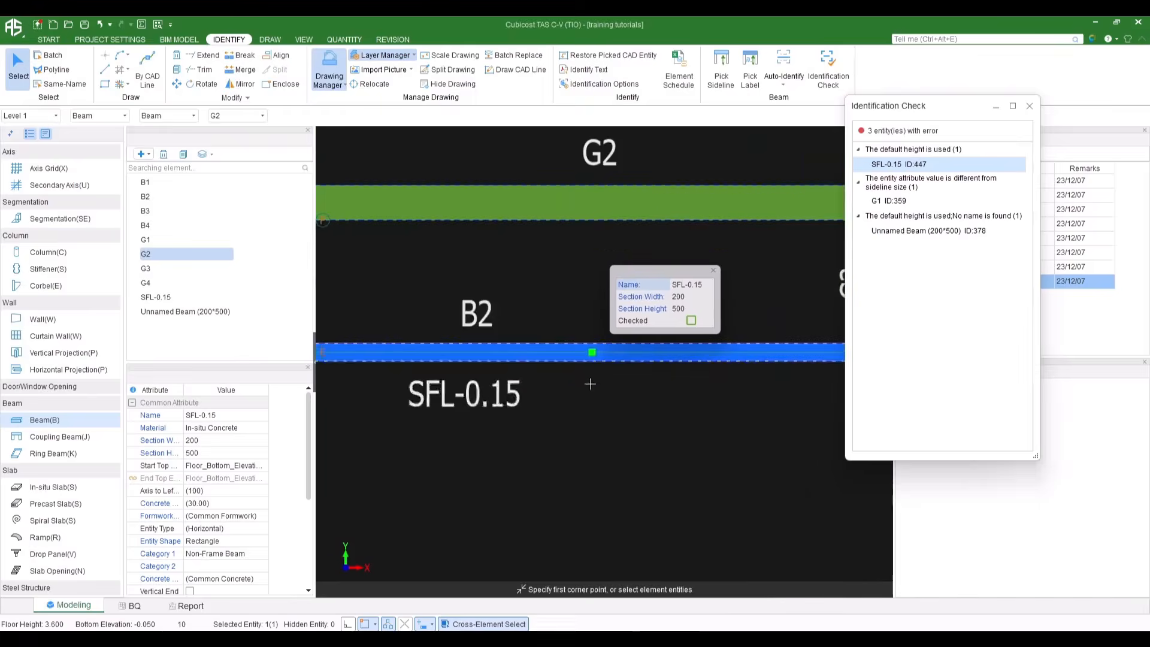
{"action": "scroll", "coordinate": [589, 371], "scroll_direction": "down", "scroll_amount": 1}
{"action": "middle_click_drag", "start_coordinate": [589, 371], "coordinate": [580, 371]}
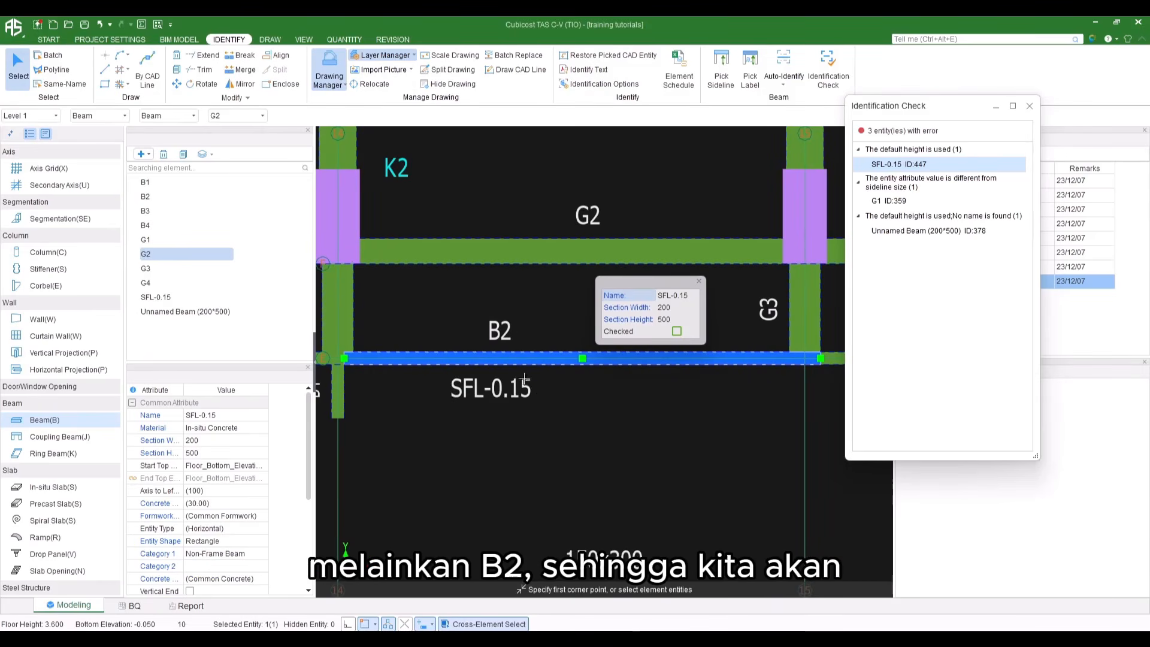
Rename the SFL-0.15 beam between axes 14 and 15 to B2 and associate it with the existing B2 element
{"action": "double_click", "coordinate": [675, 299]}
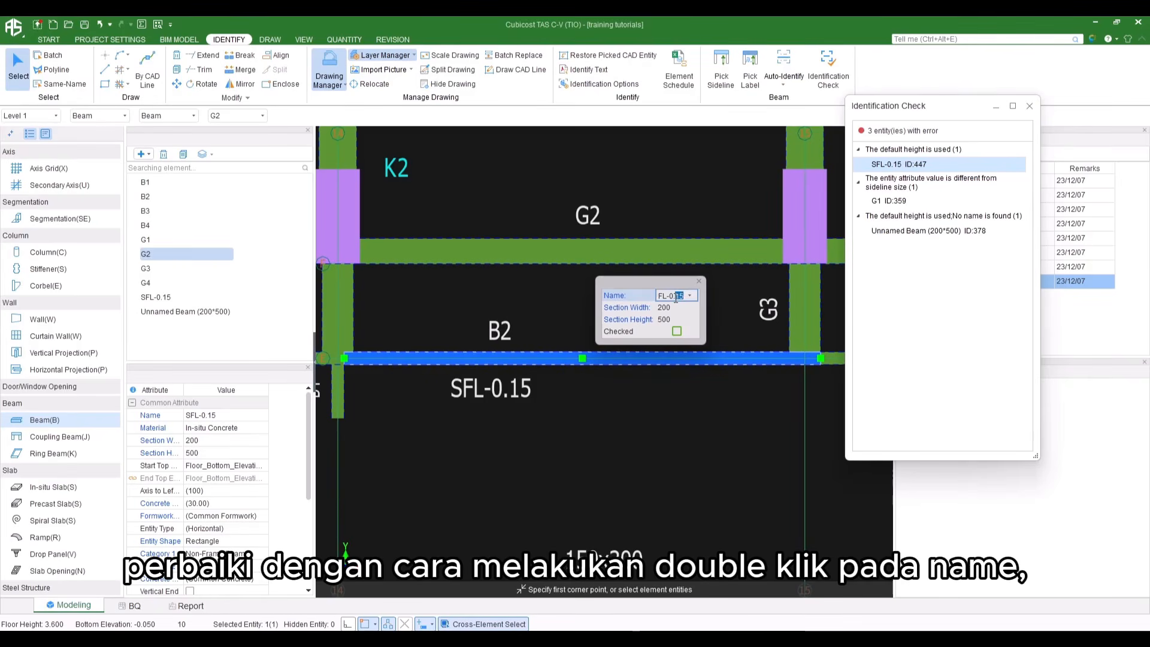
{"action": "left_click", "coordinate": [690, 297]}
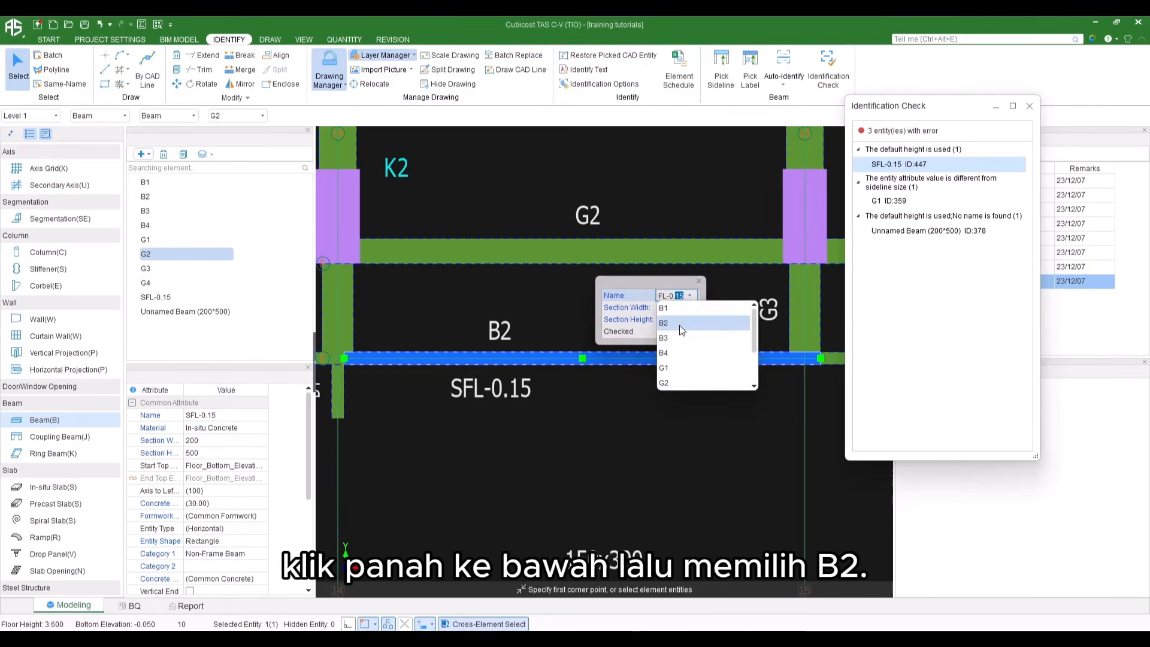
{"action": "left_click", "coordinate": [679, 324]}
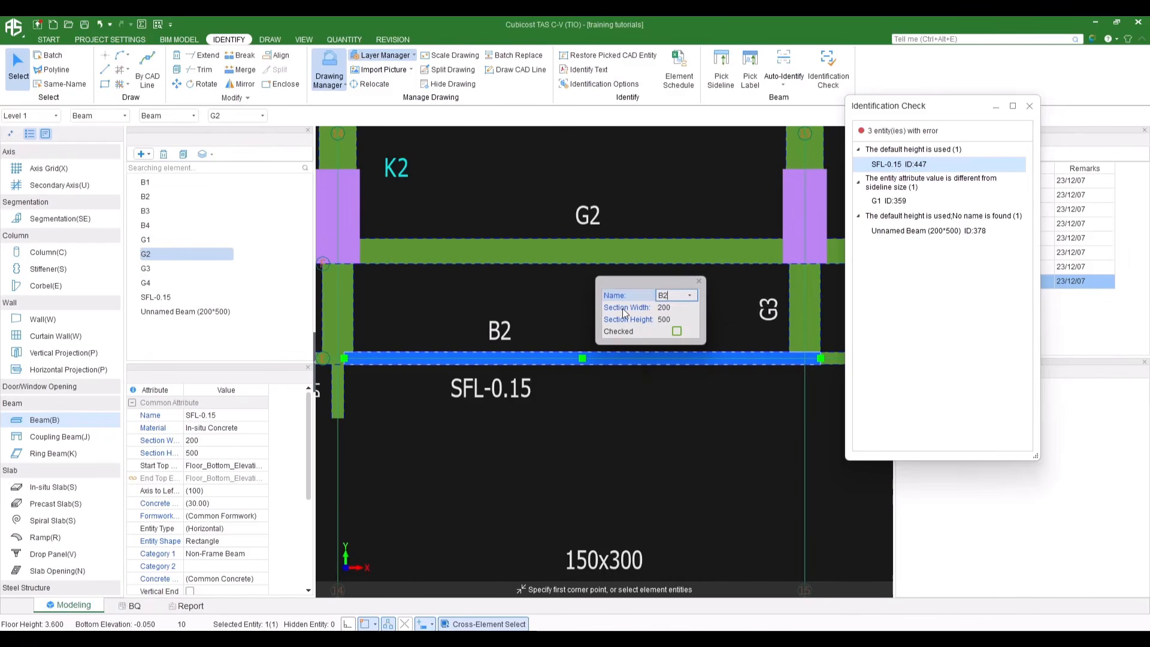
{"action": "key", "text": "Return"}
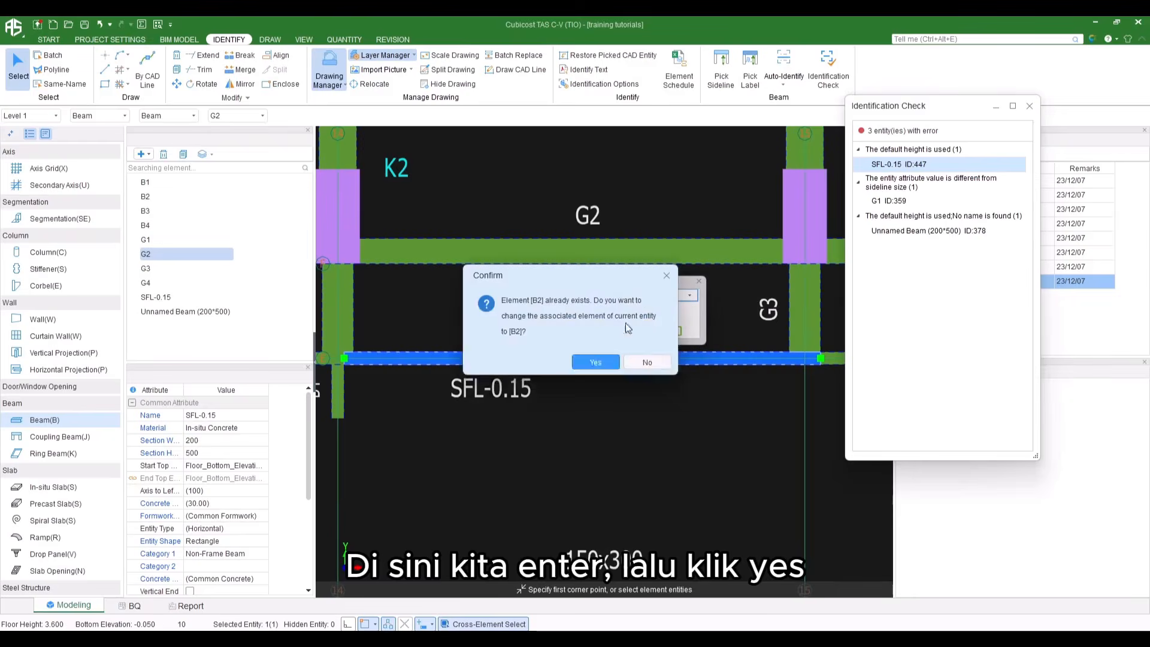
{"action": "left_click", "coordinate": [603, 360]}
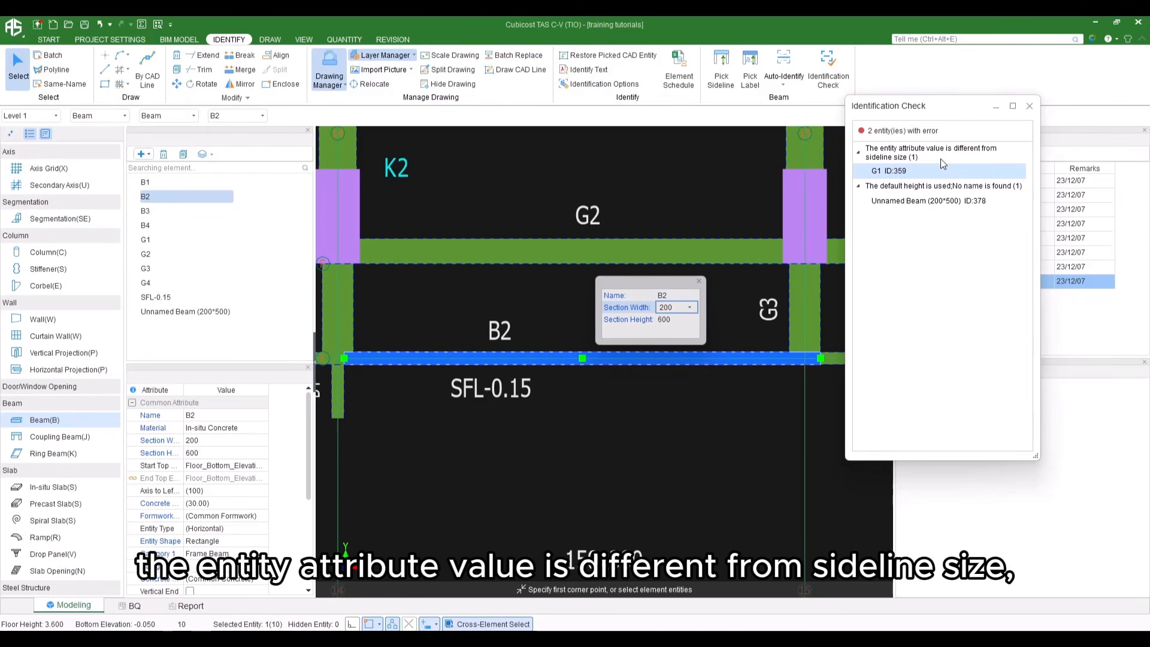
Locate the G1 beam listed under the sideline size error and compare its section width with the drawn sidelines
{"action": "double_click", "coordinate": [901, 172]}
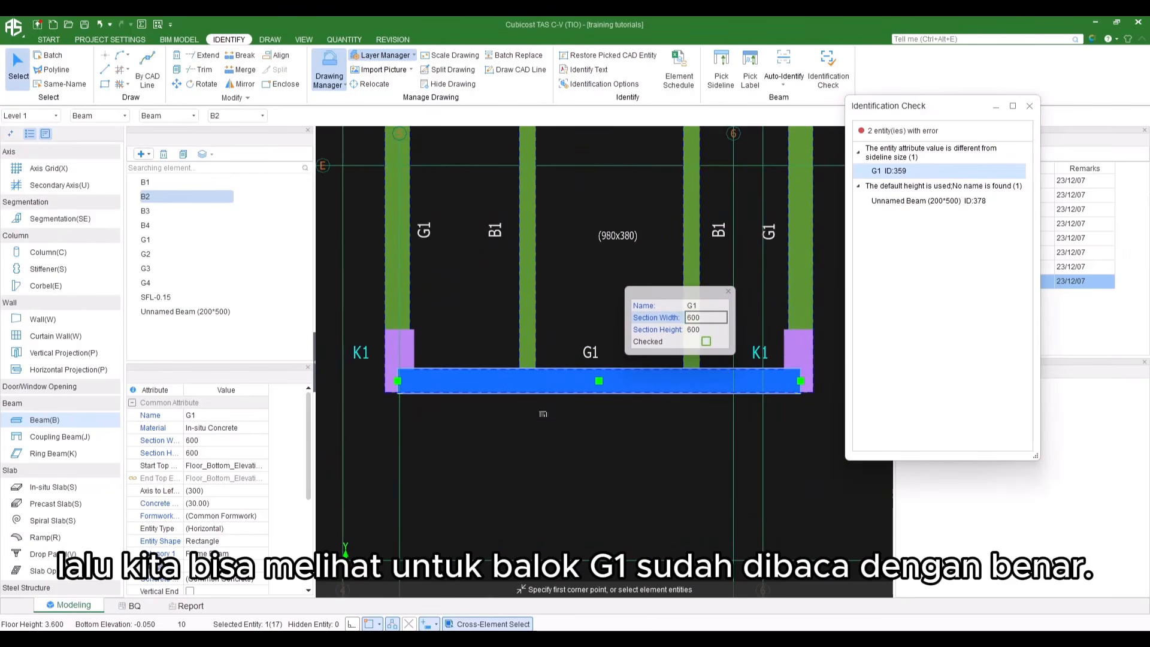
{"action": "scroll", "coordinate": [599, 318], "scroll_direction": "up", "scroll_amount": 1}
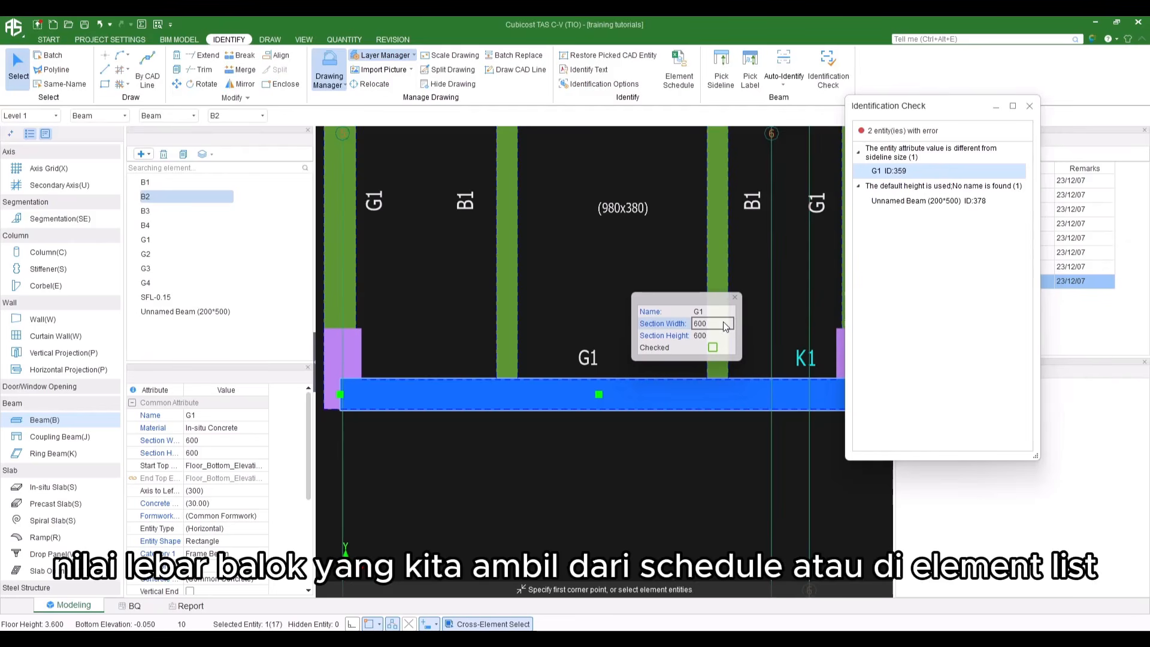
{"action": "scroll", "coordinate": [539, 377], "scroll_direction": "up", "scroll_amount": 6}
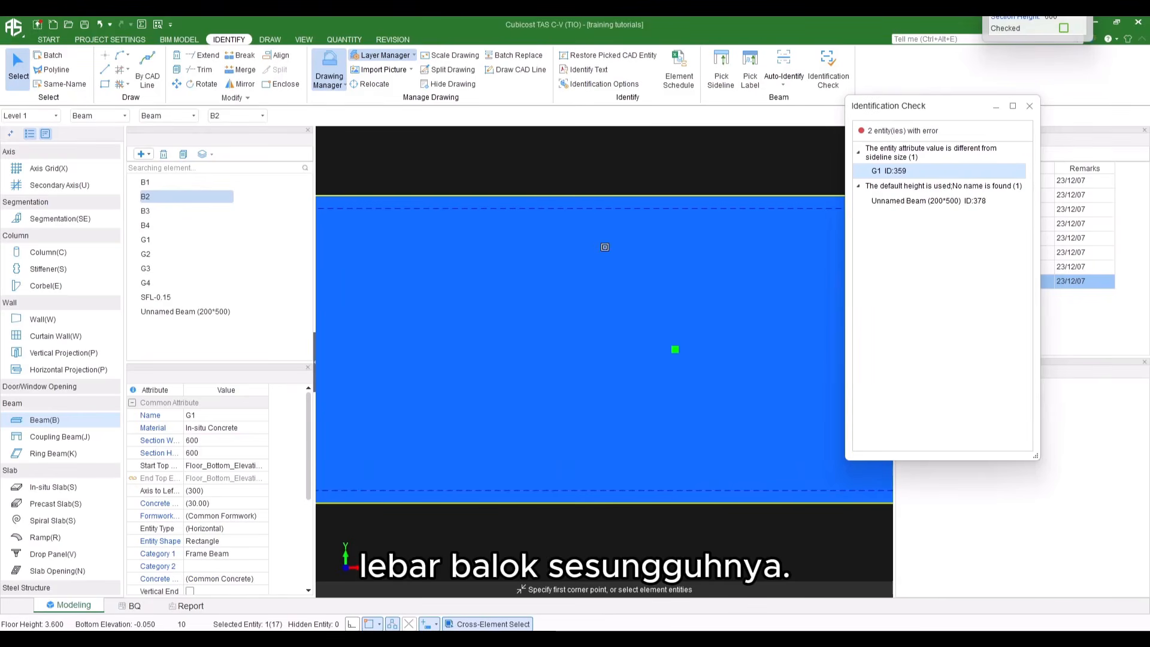
{"action": "scroll", "coordinate": [605, 246], "scroll_direction": "down", "scroll_amount": 5}
{"action": "middle_click_drag", "start_coordinate": [604, 293], "coordinate": [544, 382]}
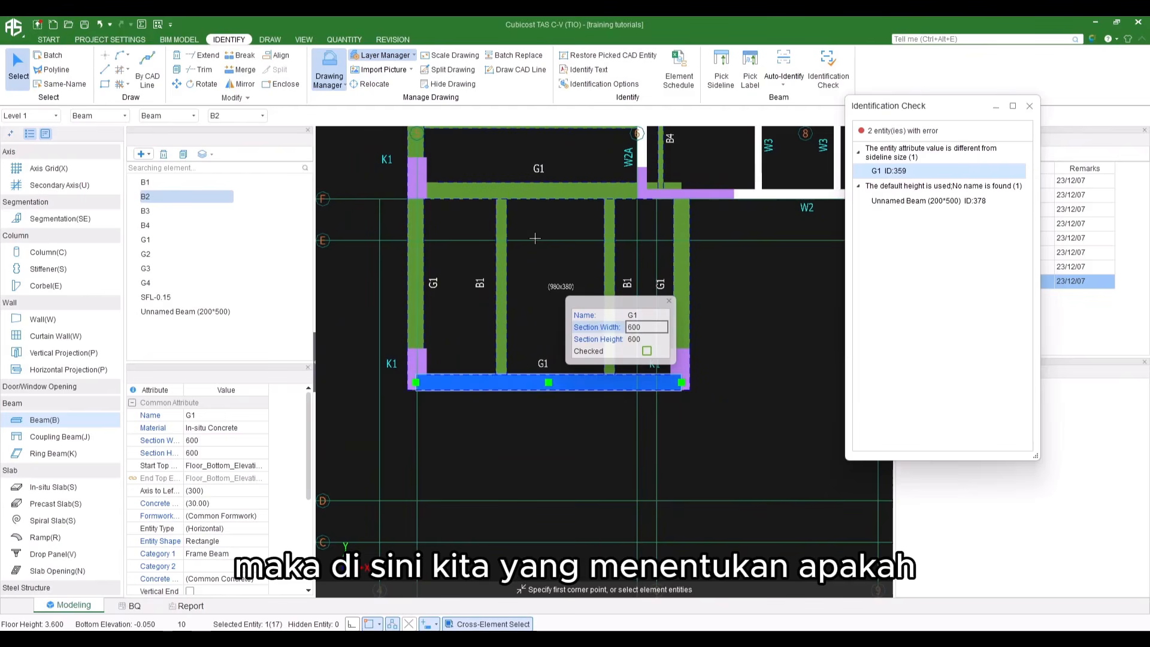
Mark the G1 beam listed under the sideline size error as checked, keeping its schedule size
{"action": "scroll", "coordinate": [551, 256], "scroll_direction": "up", "scroll_amount": 2}
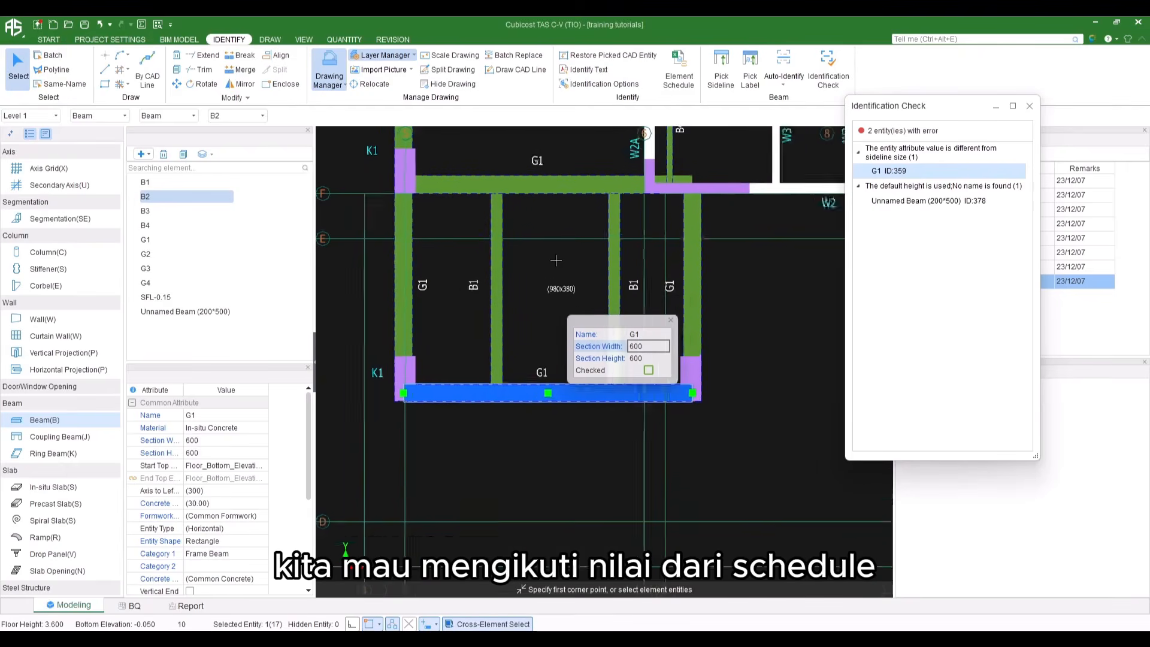
{"action": "middle_click_drag", "start_coordinate": [551, 256], "coordinate": [567, 276]}
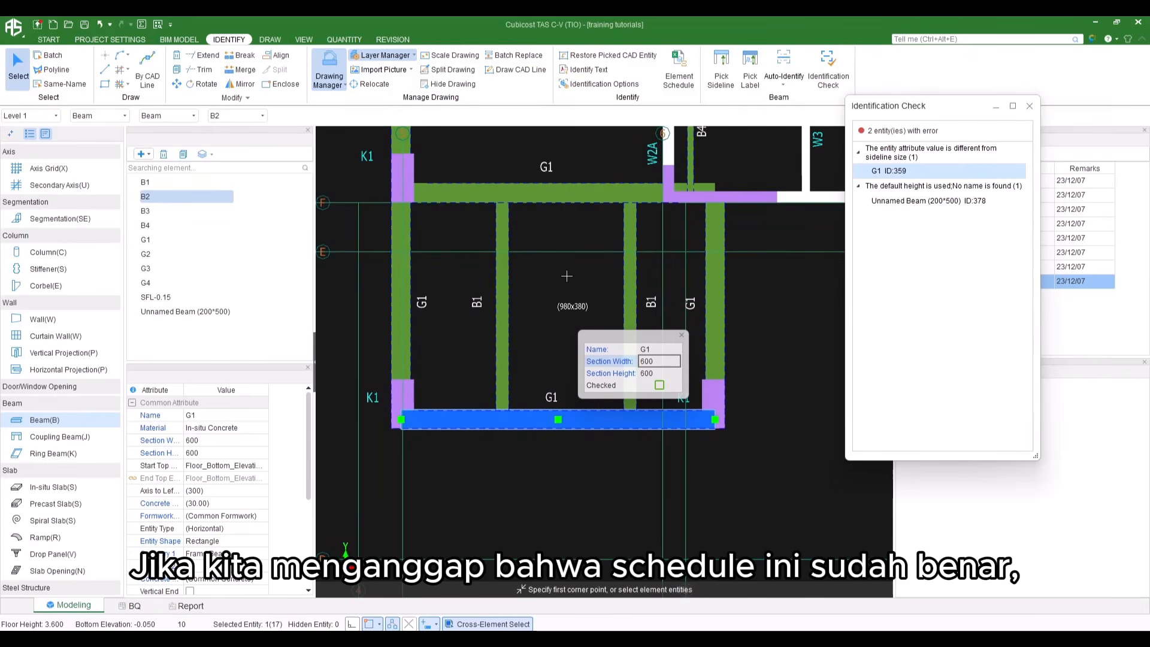
{"action": "left_click", "coordinate": [661, 386]}
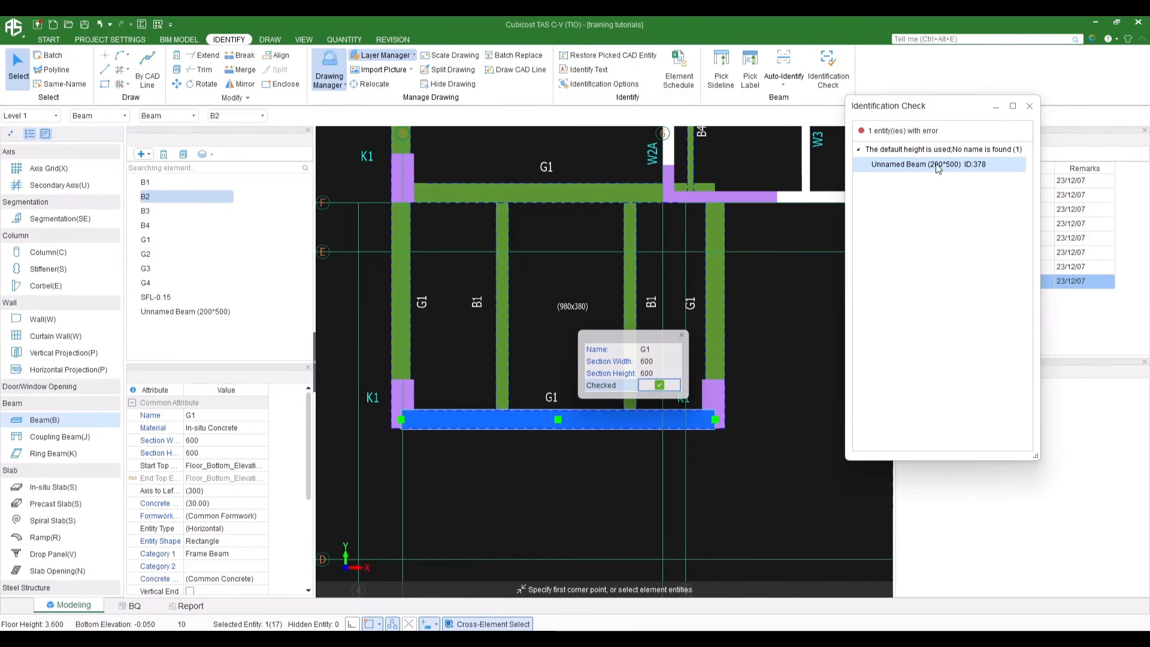
Locate the Unnamed Beam (200*500) listed in the Identification Check and show the original drawing layer around it
{"action": "double_click", "coordinate": [886, 167]}
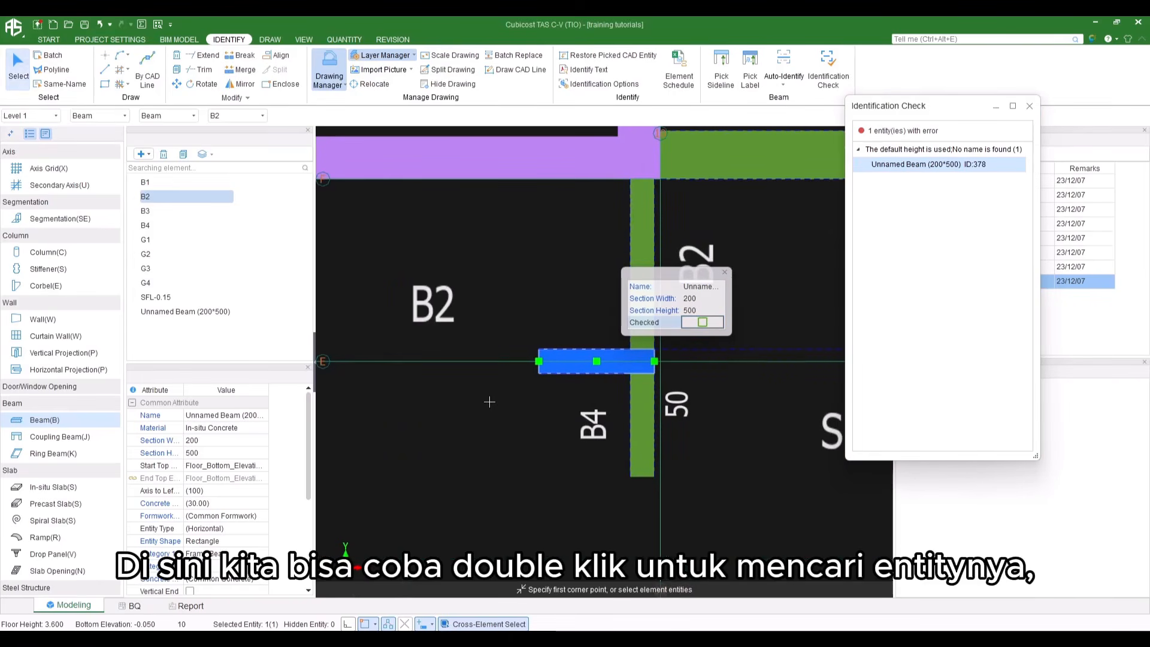
{"action": "left_click_drag", "start_coordinate": [891, 110], "coordinate": [201, 155]}
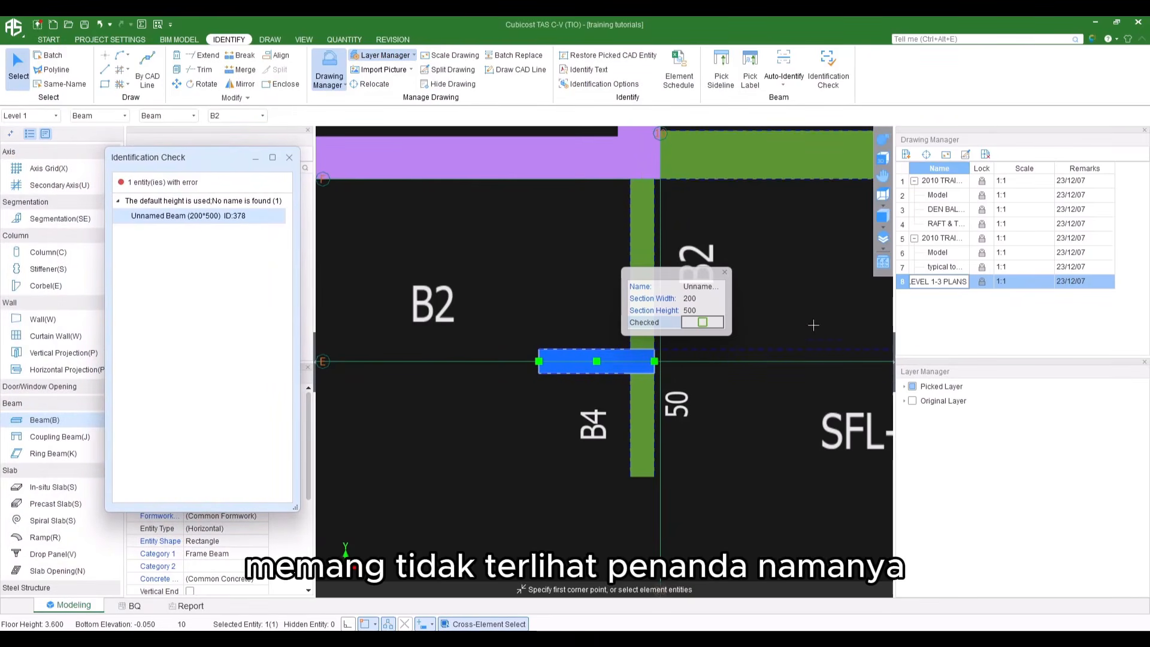
{"action": "left_click", "coordinate": [912, 401]}
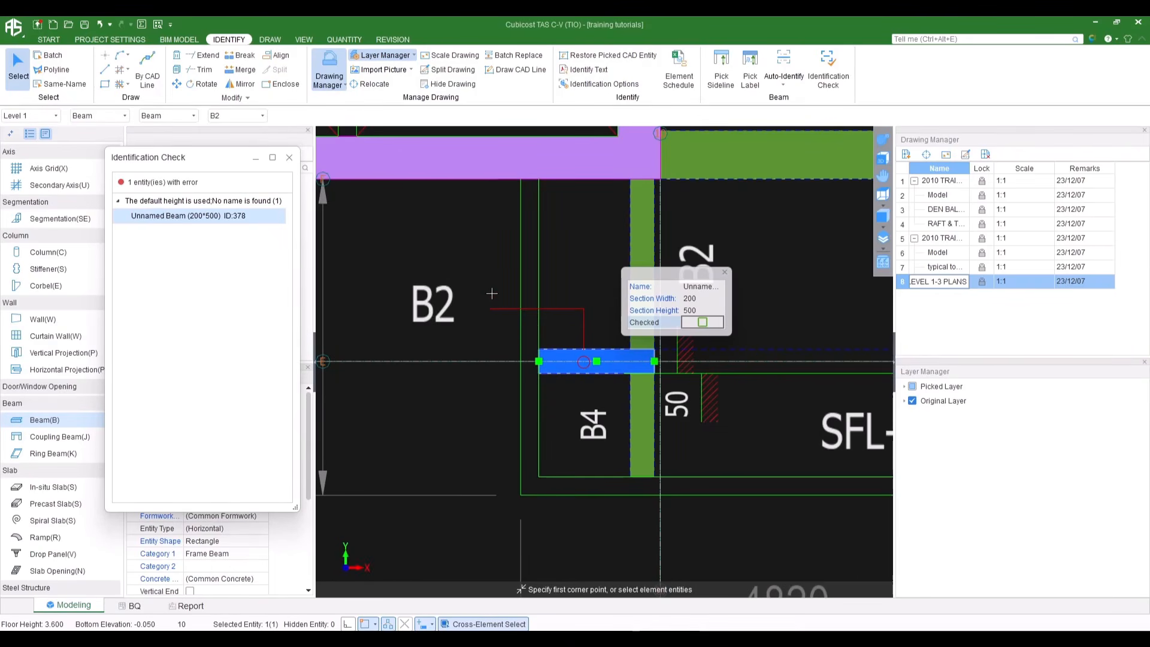
Rename the unnamed beam on axis E to B2, associate it with the existing B2 element, and close the Identification Check
{"action": "left_click", "coordinate": [698, 286]}
{"action": "left_click", "coordinate": [715, 286]}
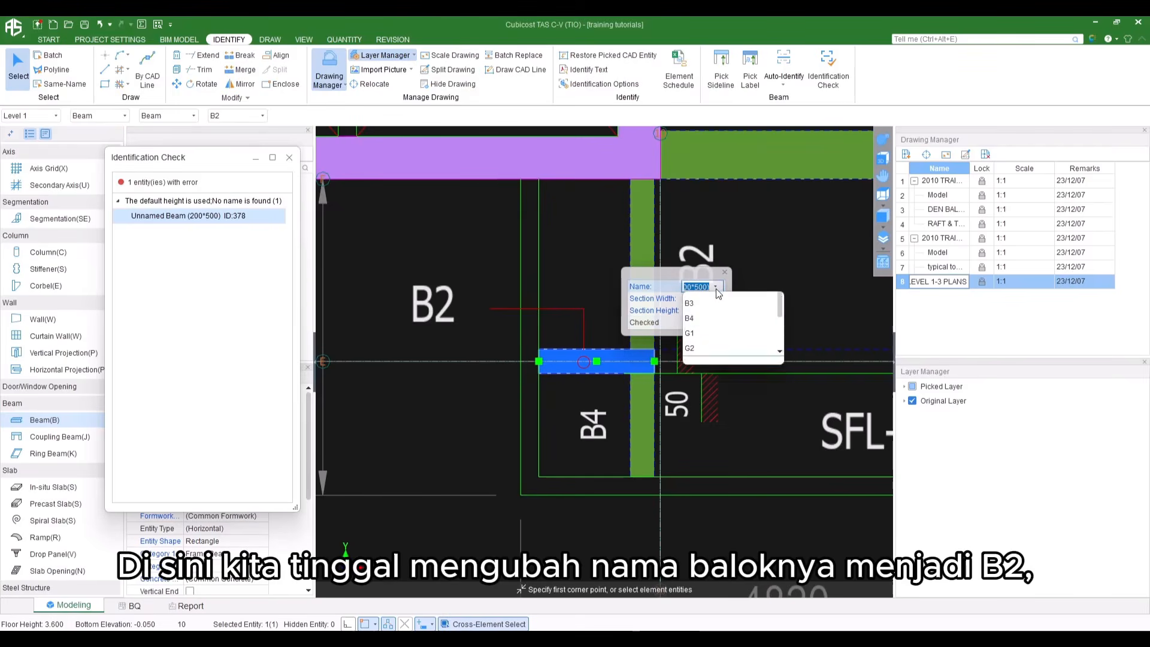
{"action": "type", "text": "B2"}
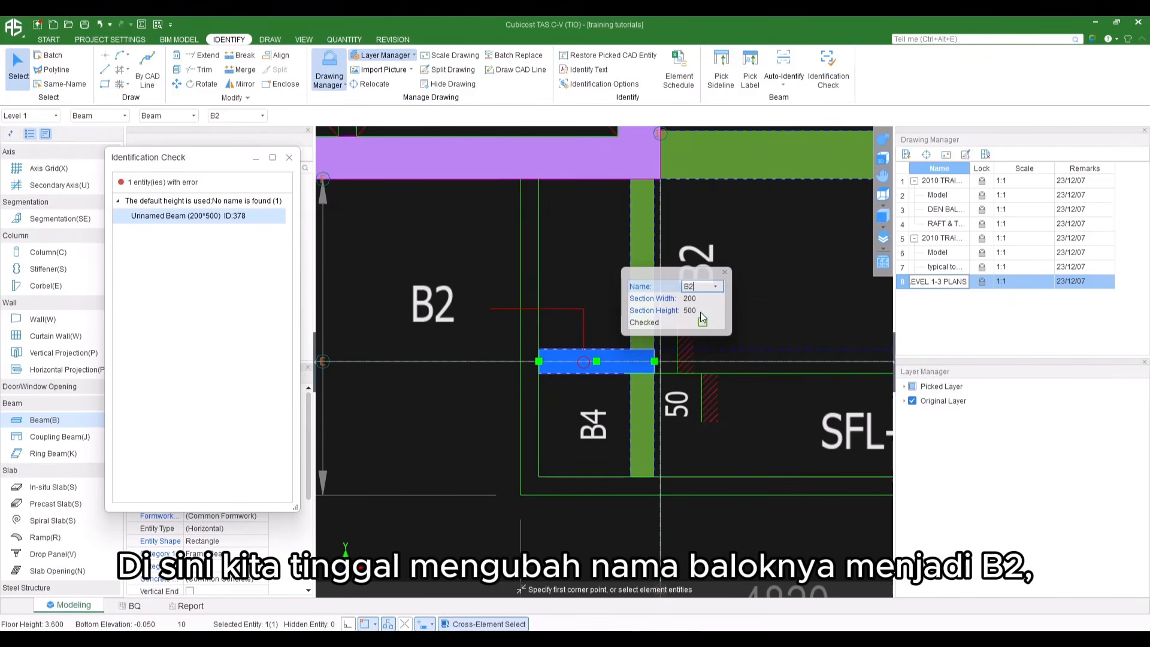
{"action": "key", "text": "Return"}
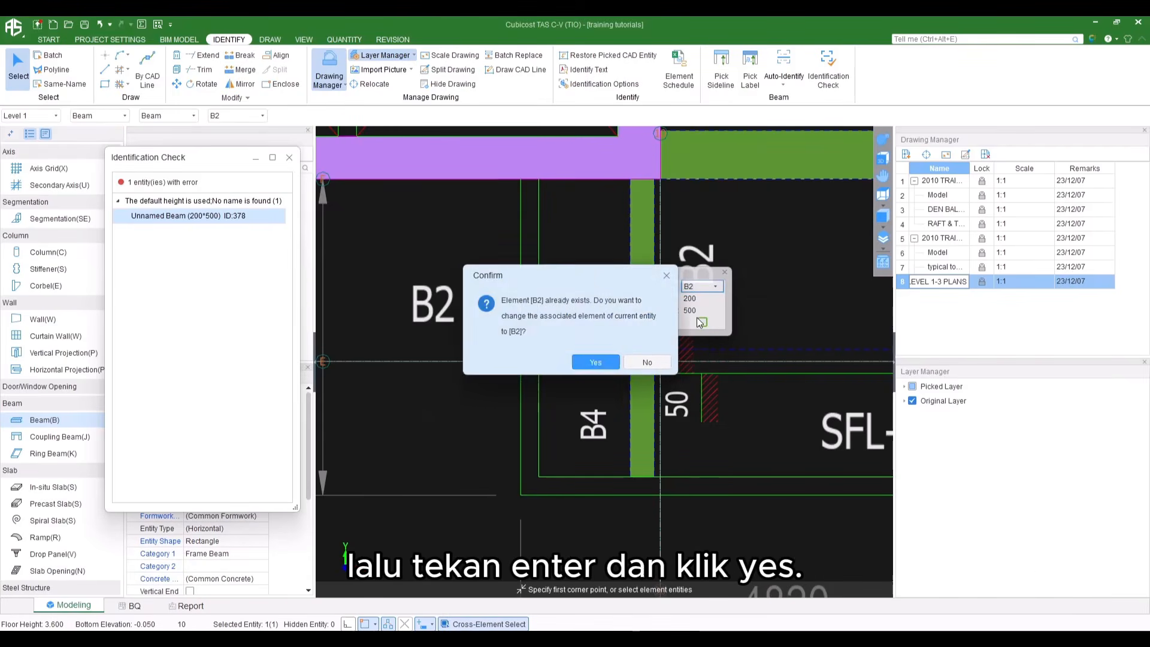
{"action": "left_click", "coordinate": [608, 361]}
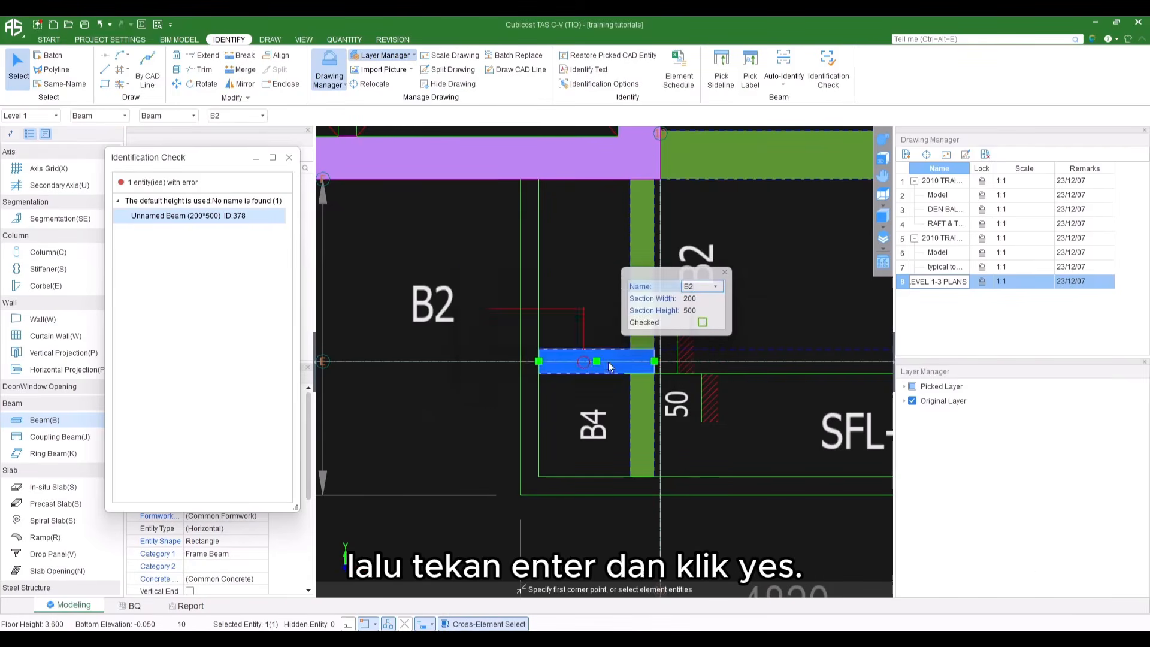
{"action": "left_click", "coordinate": [724, 273]}
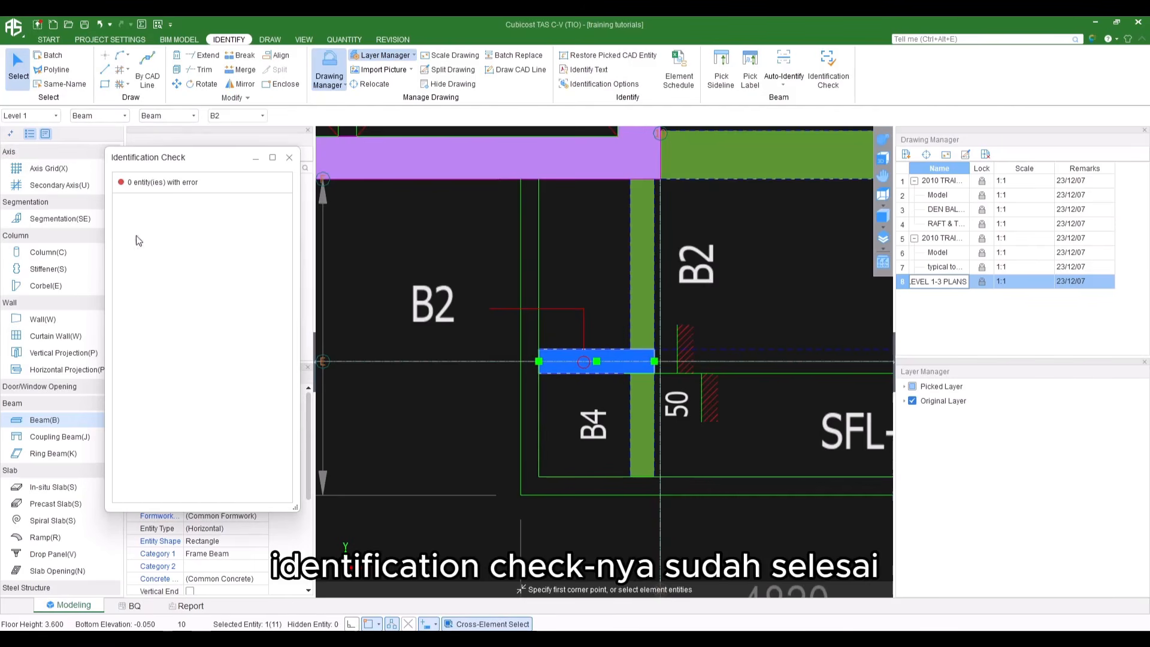
{"action": "left_click", "coordinate": [289, 157]}
{"action": "scroll", "coordinate": [462, 267], "scroll_direction": "down", "scroll_amount": 2}
{"action": "key", "text": "Escape"}
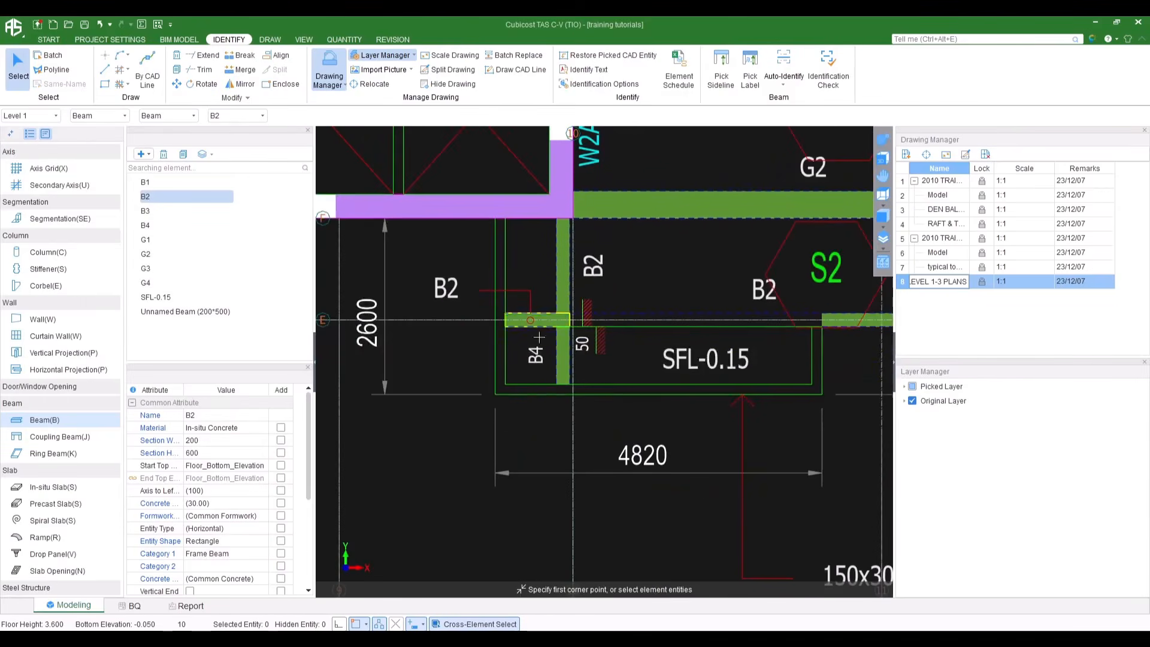
Inspect the gap in the B2 beam along axis E beside axis 10 and hide the original drawing layer
{"action": "middle_click_drag", "start_coordinate": [674, 312], "coordinate": [605, 321]}
{"action": "scroll", "coordinate": [604, 321], "scroll_direction": "down", "scroll_amount": 2}
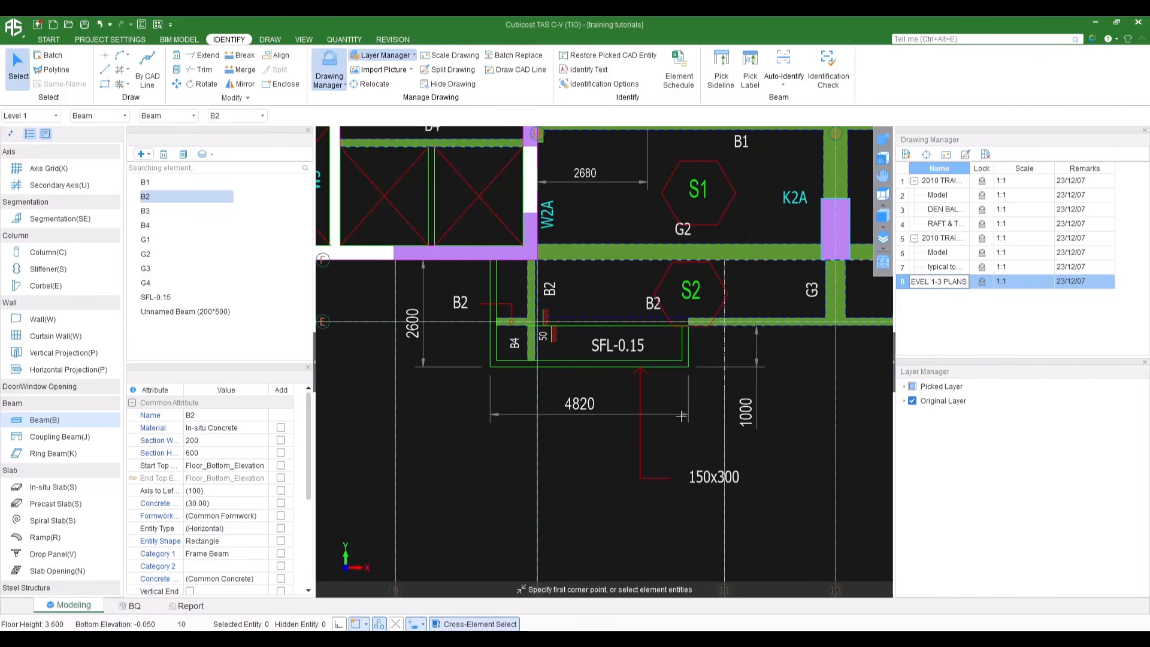
{"action": "scroll", "coordinate": [611, 356], "scroll_direction": "up", "scroll_amount": 4}
{"action": "middle_click_drag", "start_coordinate": [601, 351], "coordinate": [585, 368]}
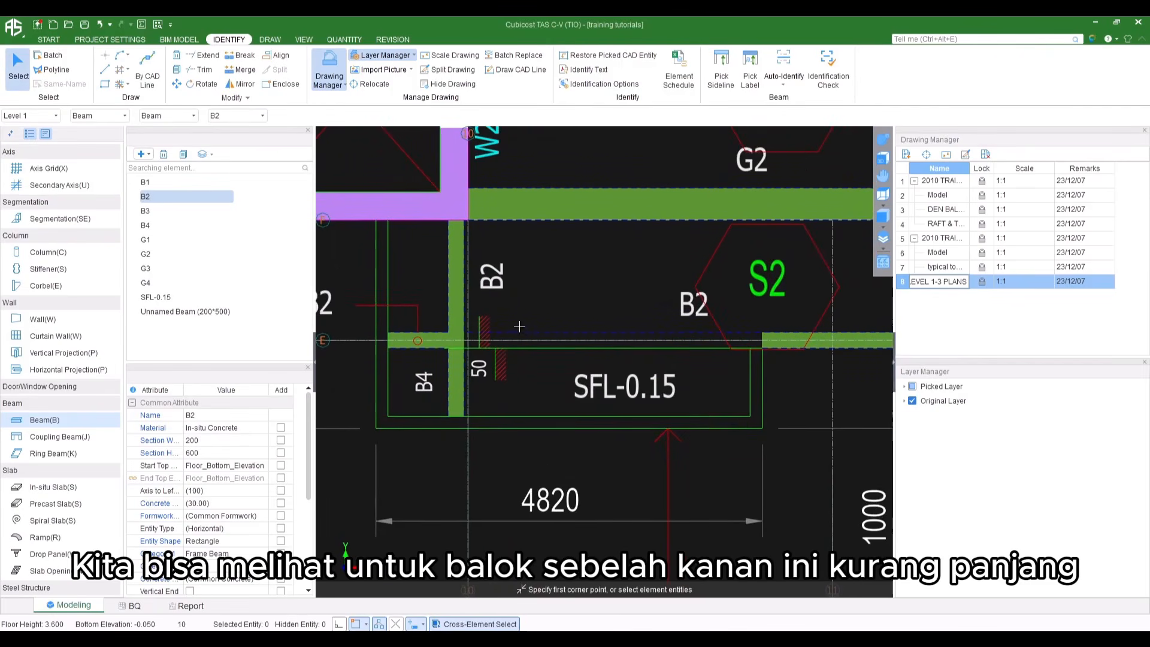
{"action": "scroll", "coordinate": [608, 343], "scroll_direction": "up", "scroll_amount": 1}
{"action": "left_click", "coordinate": [912, 401]}
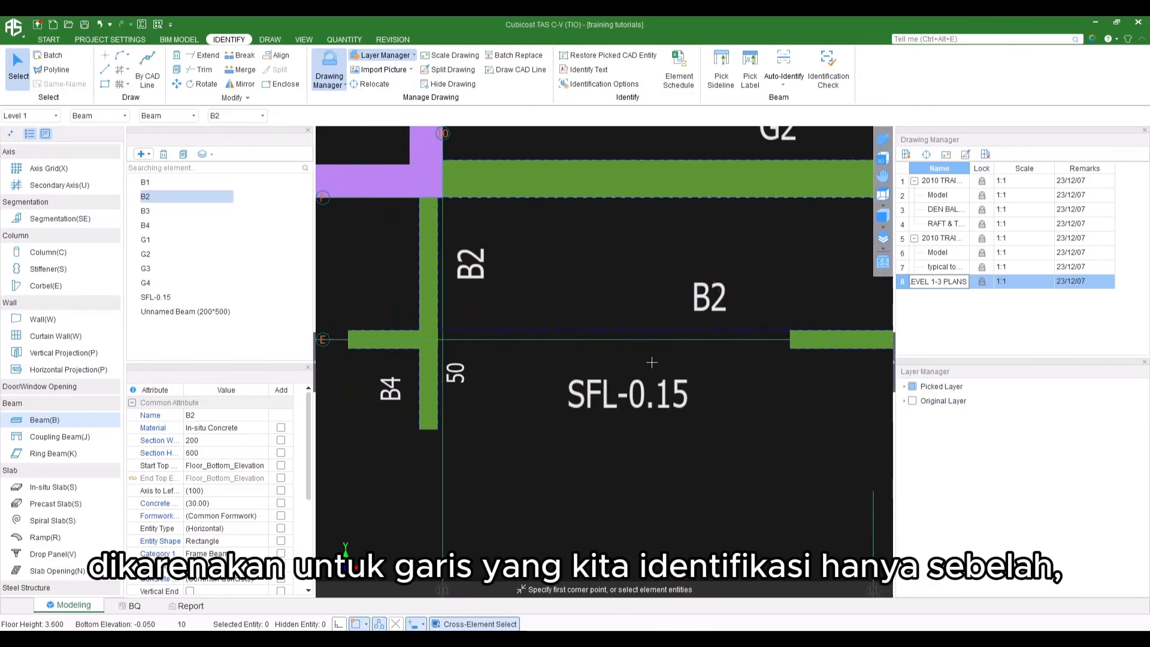
{"action": "scroll", "coordinate": [652, 362], "scroll_direction": "up", "scroll_amount": 1}
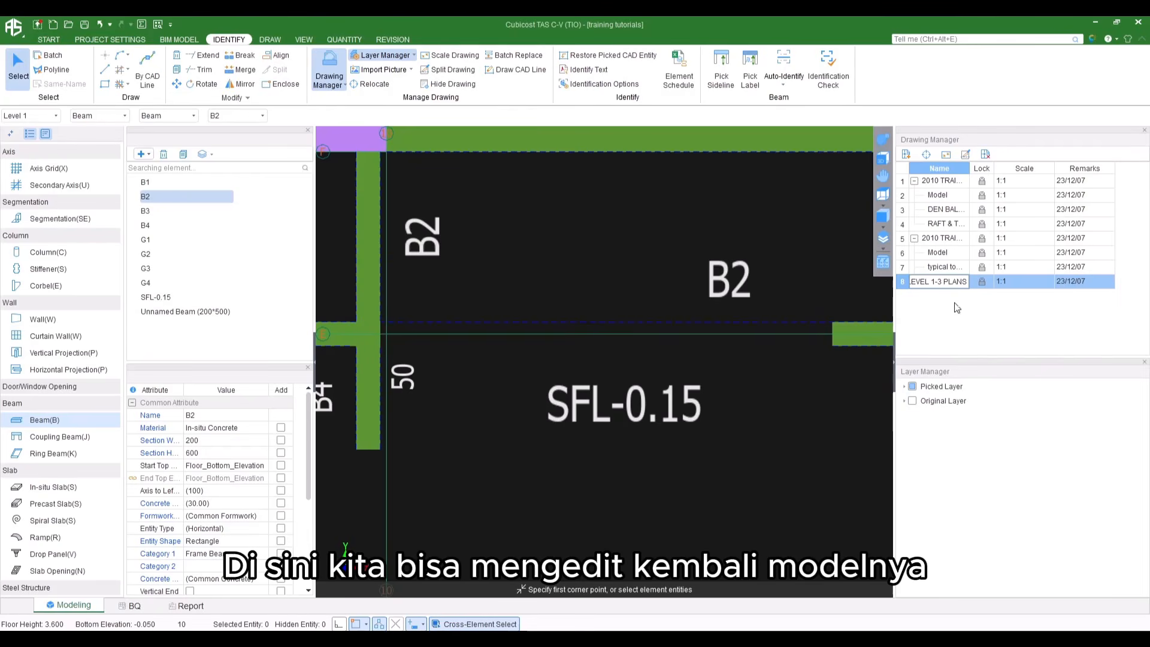
Stretch the B2 beam on axis E orthogonally from its free end to the face of the crossing beam at axis 10
{"action": "left_click", "coordinate": [15, 77]}
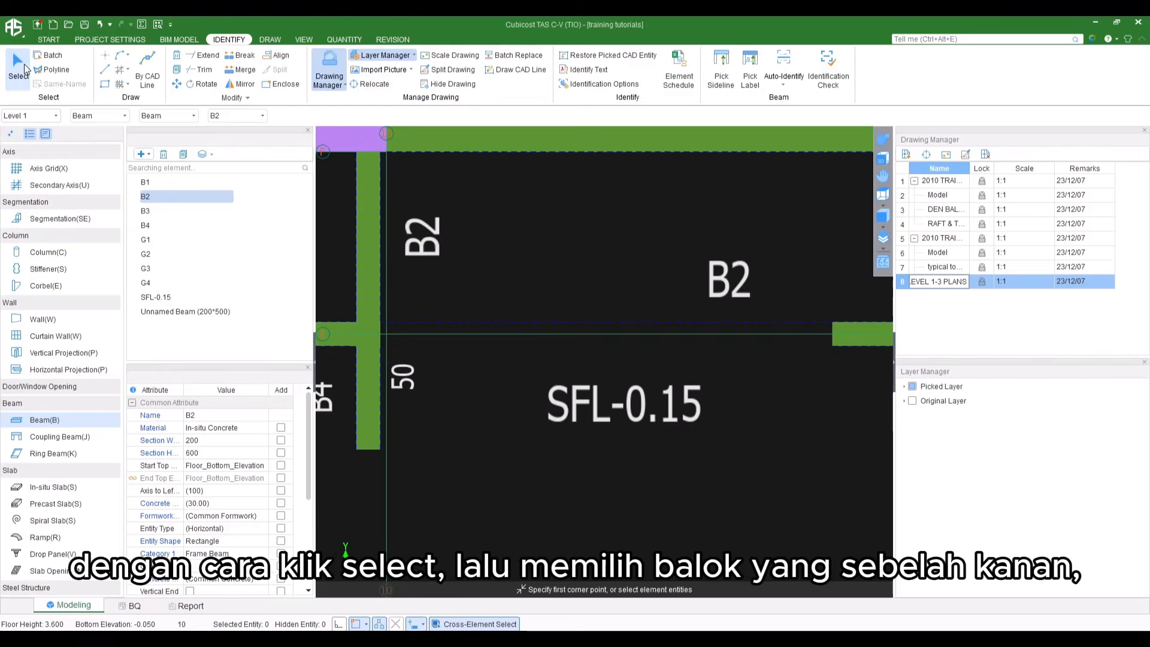
{"action": "left_click", "coordinate": [852, 344]}
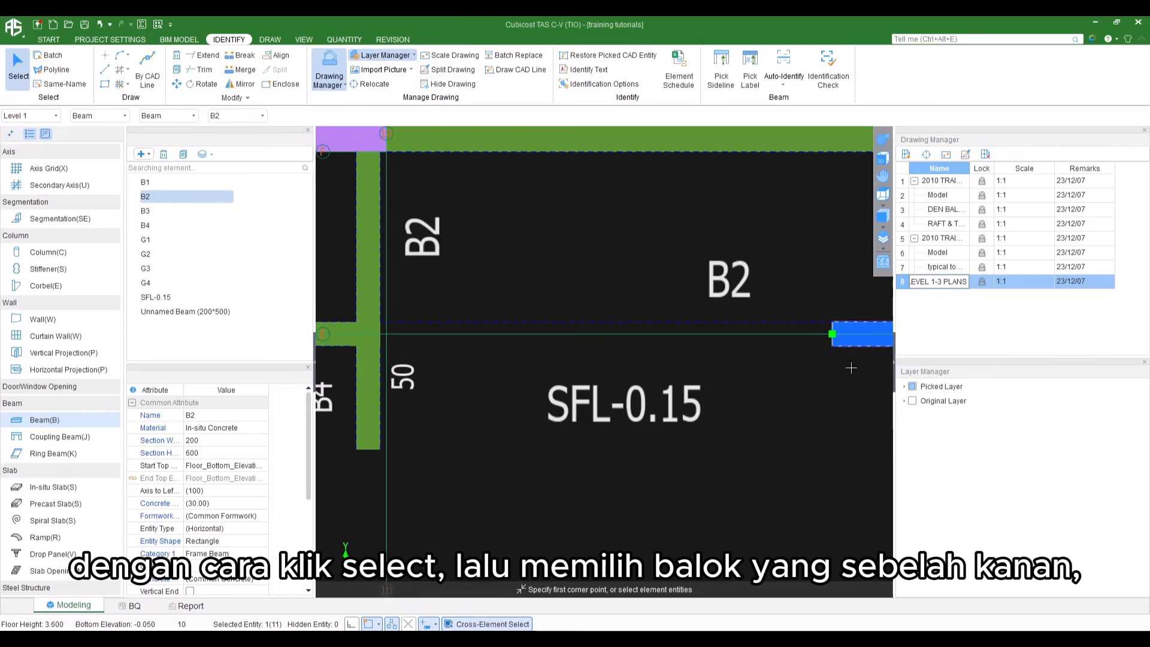
{"action": "scroll", "coordinate": [832, 334], "scroll_direction": "up", "scroll_amount": 3}
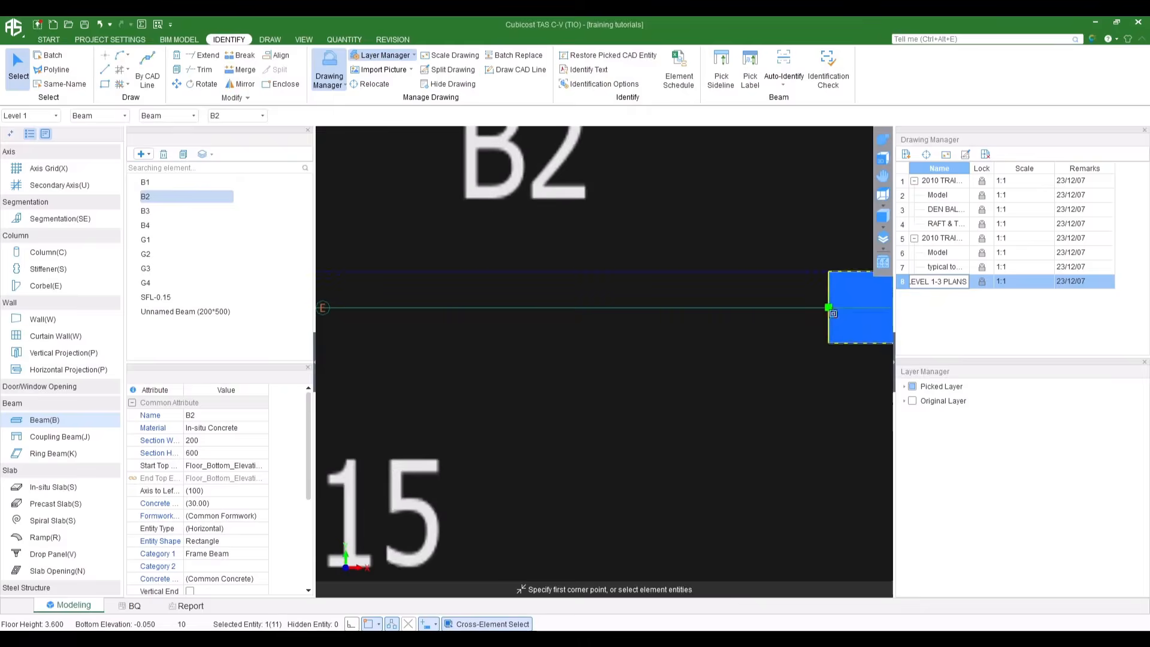
{"action": "left_click", "coordinate": [828, 308]}
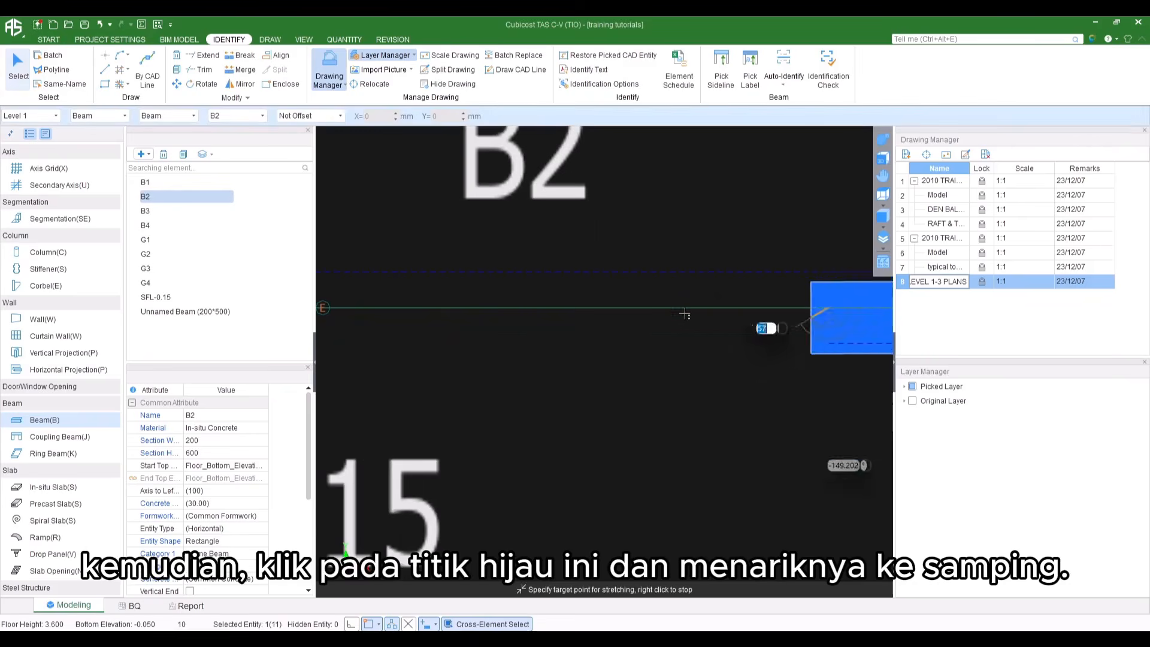
{"action": "scroll", "coordinate": [617, 326], "scroll_direction": "down", "scroll_amount": 5}
{"action": "scroll", "coordinate": [571, 337], "scroll_direction": "up", "scroll_amount": 2}
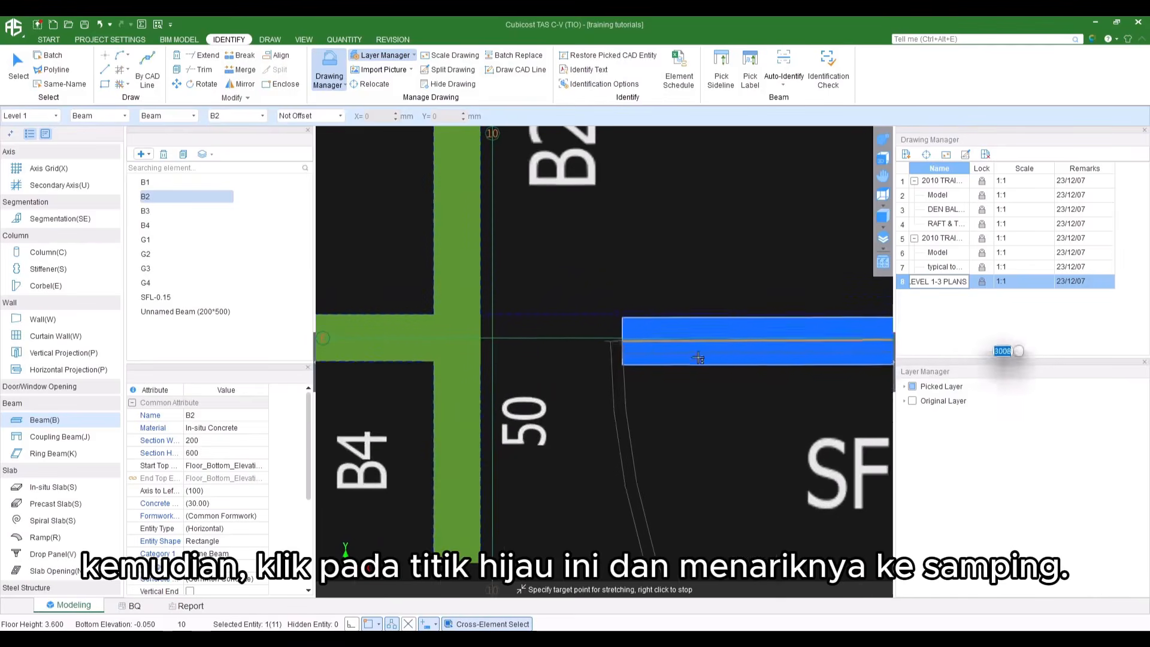
{"action": "middle_click_drag", "start_coordinate": [731, 371], "coordinate": [670, 348]}
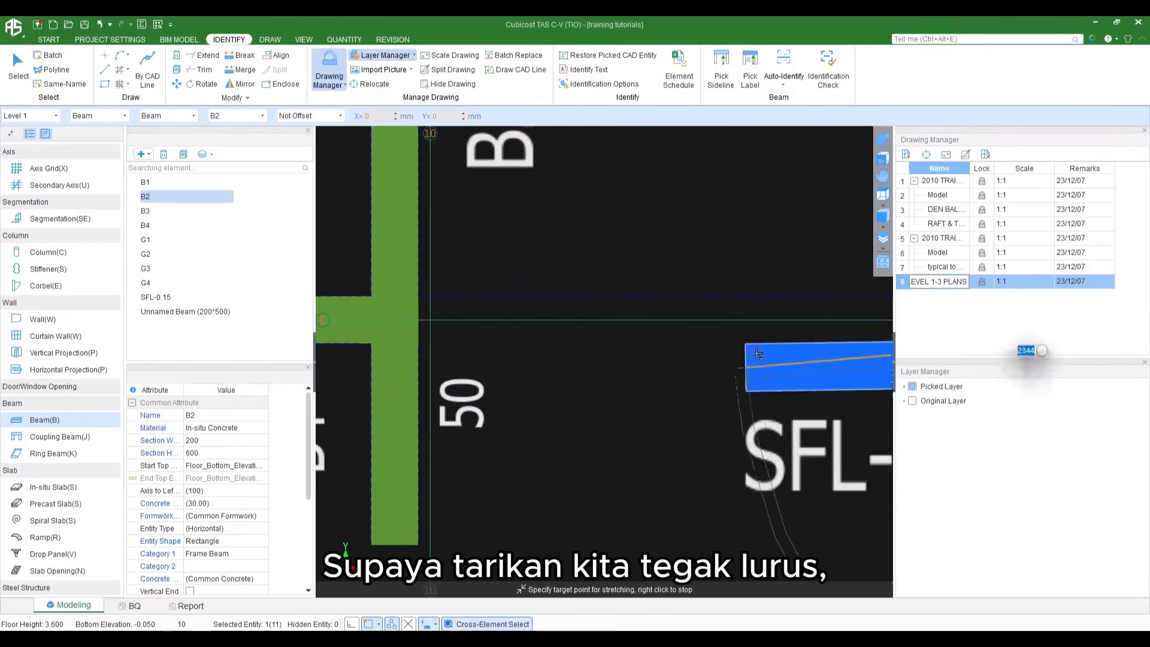
{"action": "left_click", "coordinate": [350, 625]}
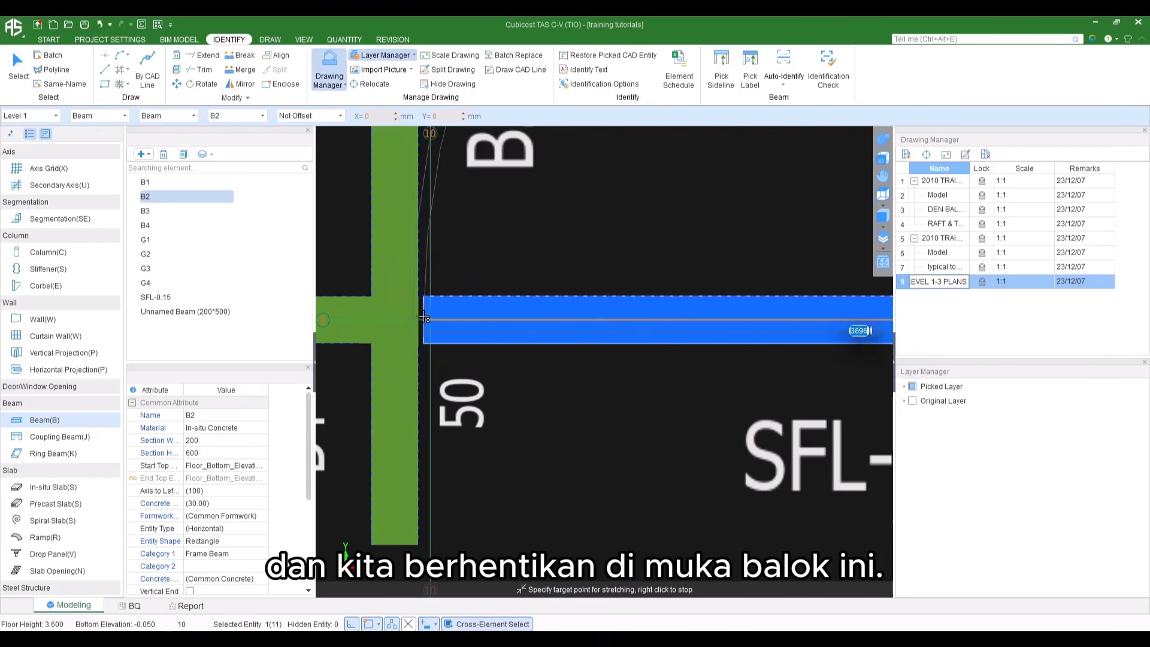
{"action": "left_click", "coordinate": [418, 320]}
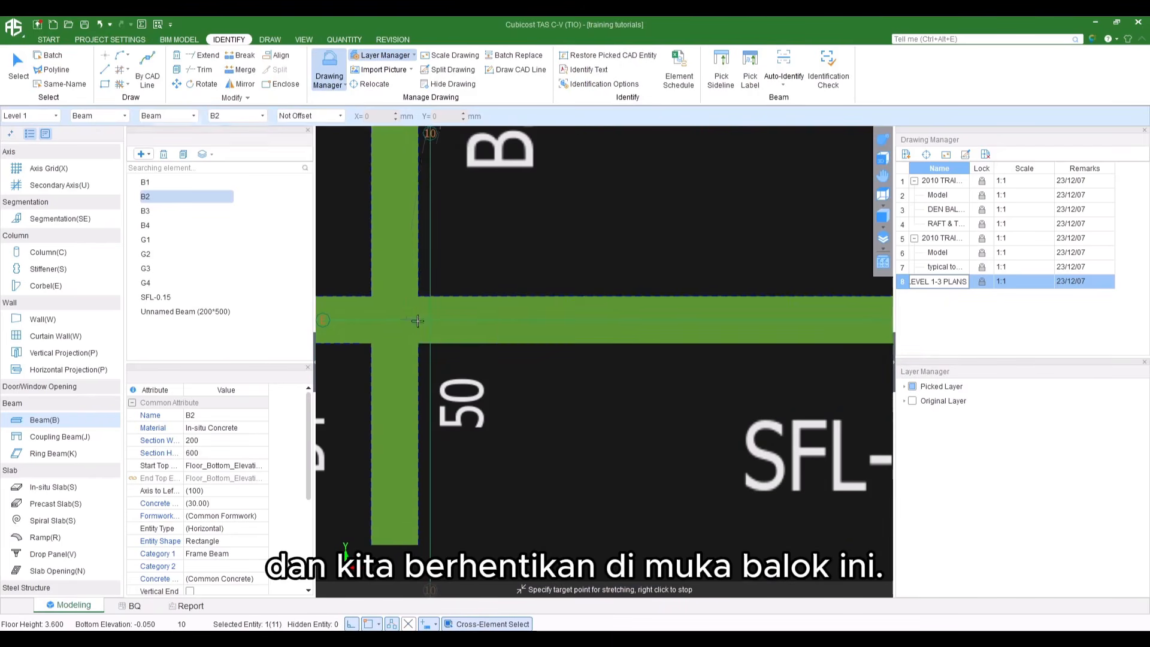
Show both the original and the picked drawing layers over the whole Level 1 beam plan
{"action": "scroll", "coordinate": [636, 362], "scroll_direction": "down", "scroll_amount": 5}
{"action": "scroll", "coordinate": [581, 397], "scroll_direction": "down", "scroll_amount": 6}
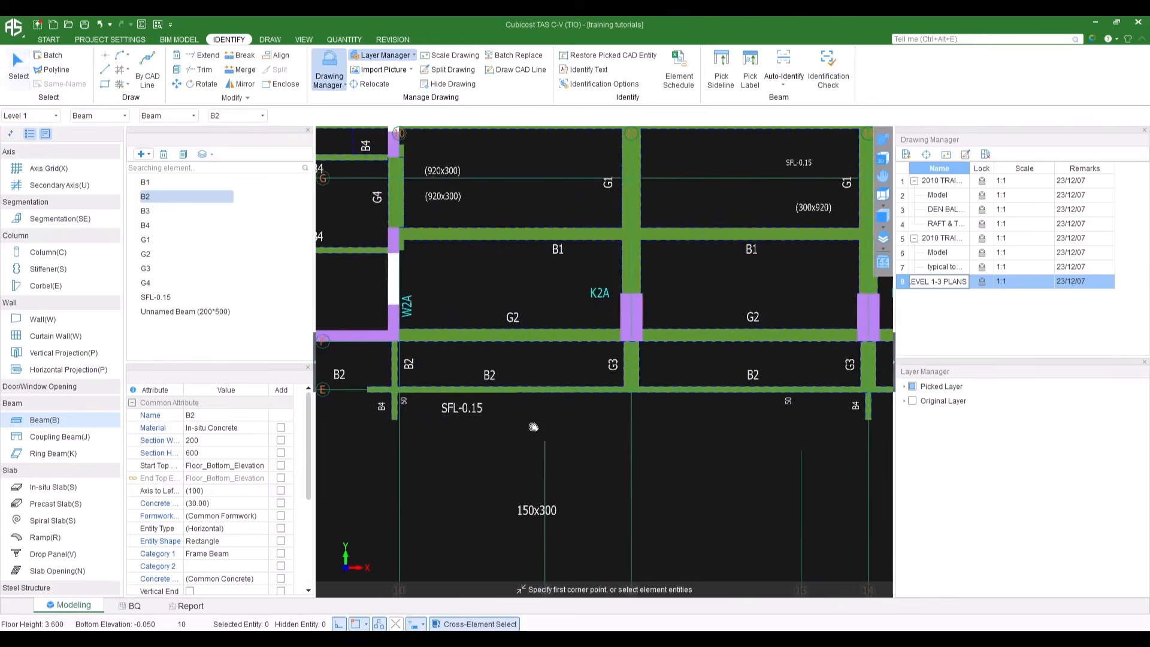
{"action": "scroll", "coordinate": [580, 397], "scroll_direction": "up", "scroll_amount": 3}
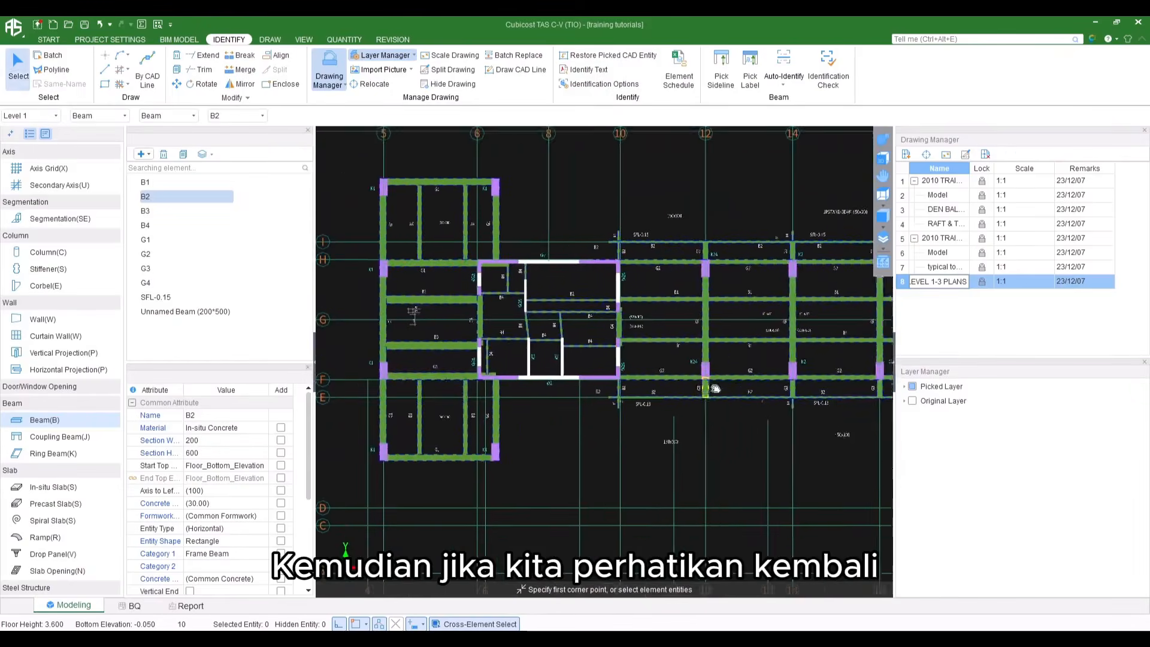
{"action": "scroll", "coordinate": [630, 306], "scroll_direction": "down", "scroll_amount": 4}
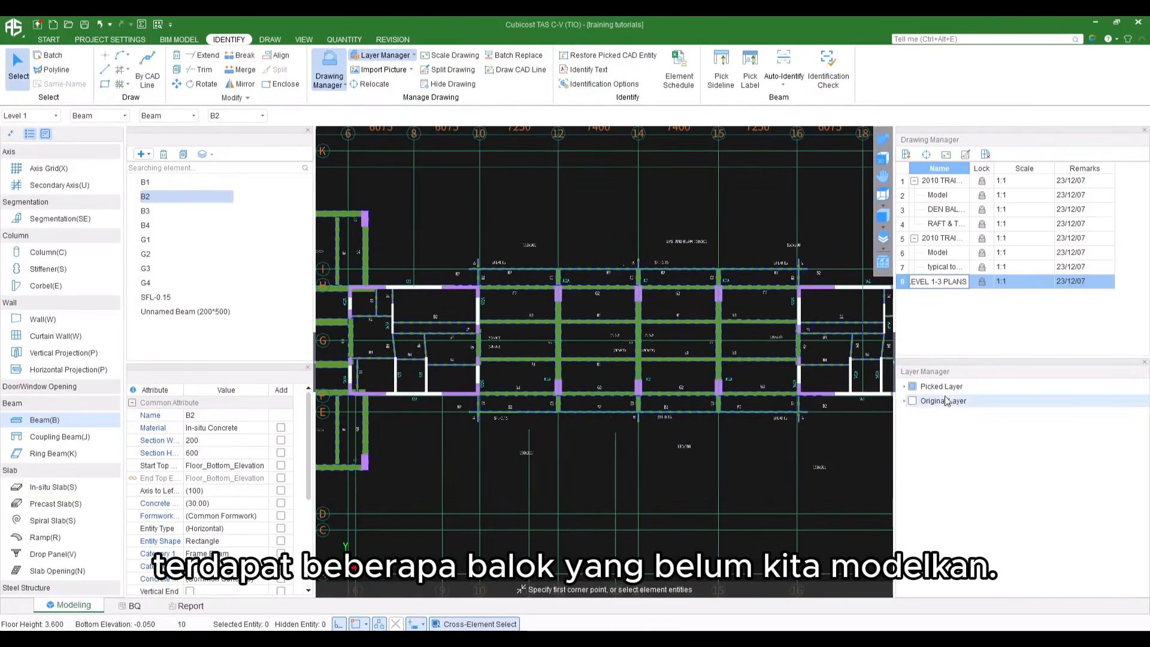
{"action": "left_click", "coordinate": [912, 401]}
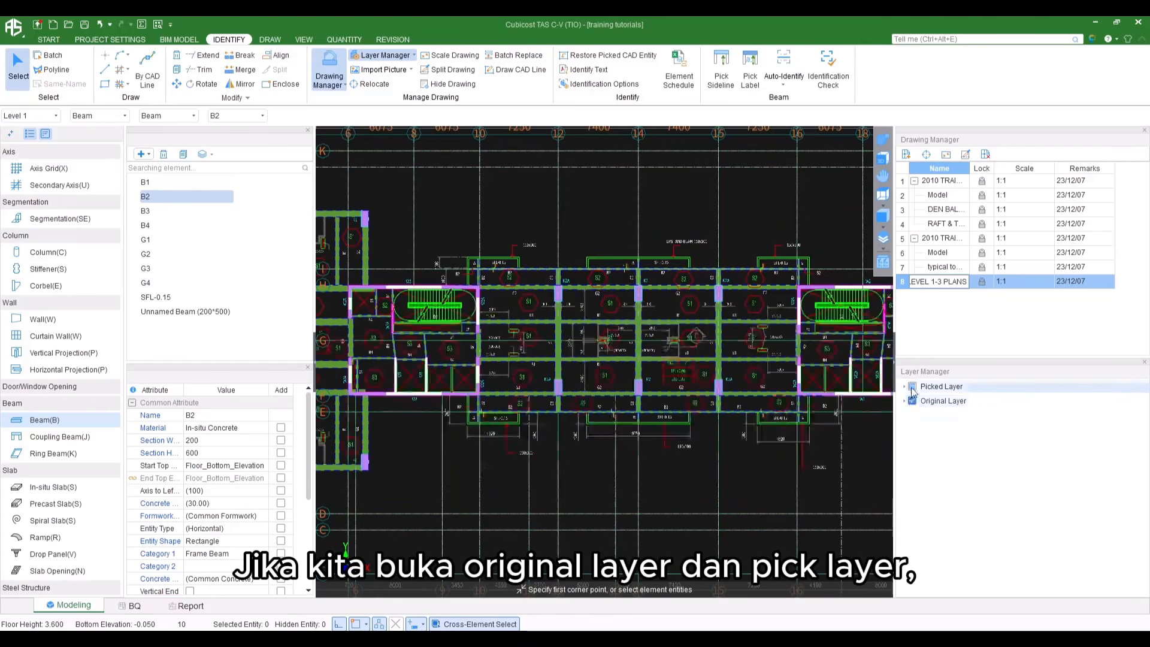
{"action": "left_click", "coordinate": [911, 387]}
Examine the balcony edges below axis E for the 150x300 beams that are not modelled
{"action": "scroll", "coordinate": [450, 506], "scroll_direction": "up", "scroll_amount": 5}
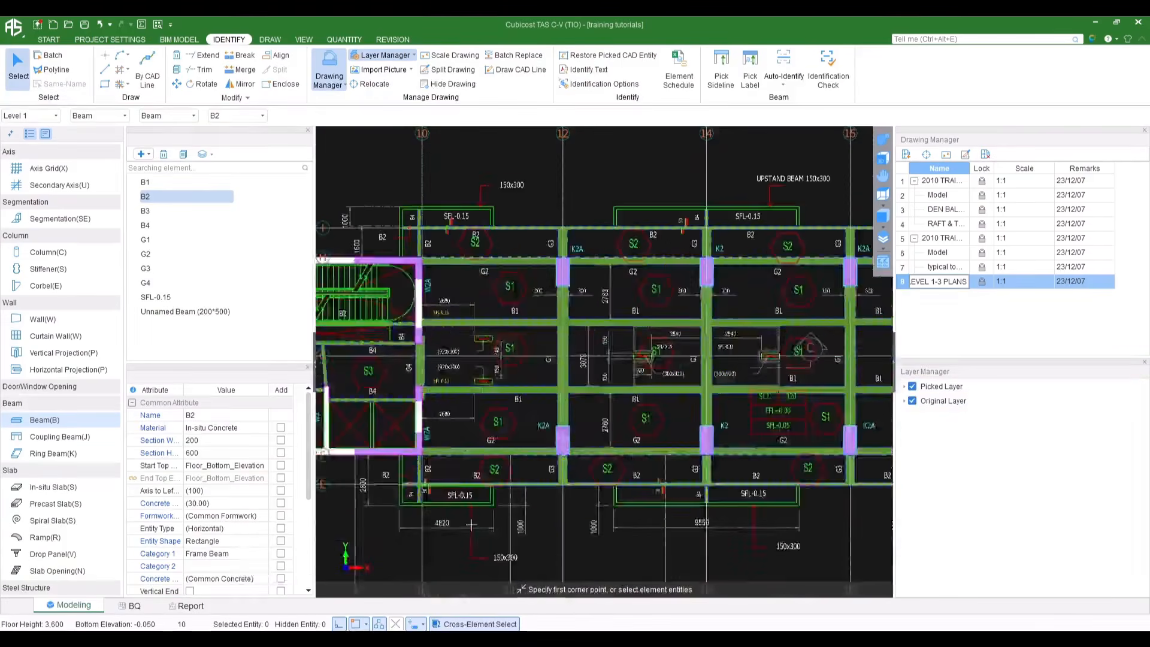
{"action": "scroll", "coordinate": [450, 506], "scroll_direction": "up", "scroll_amount": 2}
{"action": "middle_click_drag", "start_coordinate": [441, 493], "coordinate": [616, 457]}
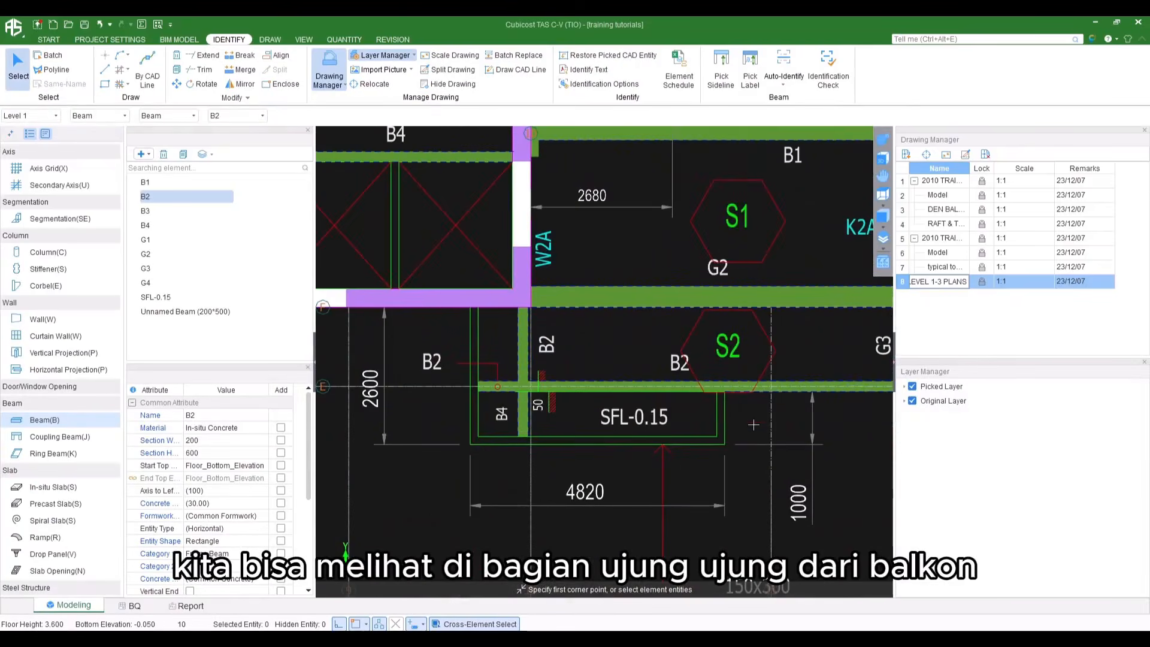
{"action": "scroll", "coordinate": [659, 407], "scroll_direction": "down", "scroll_amount": 3}
{"action": "scroll", "coordinate": [585, 393], "scroll_direction": "up", "scroll_amount": 4}
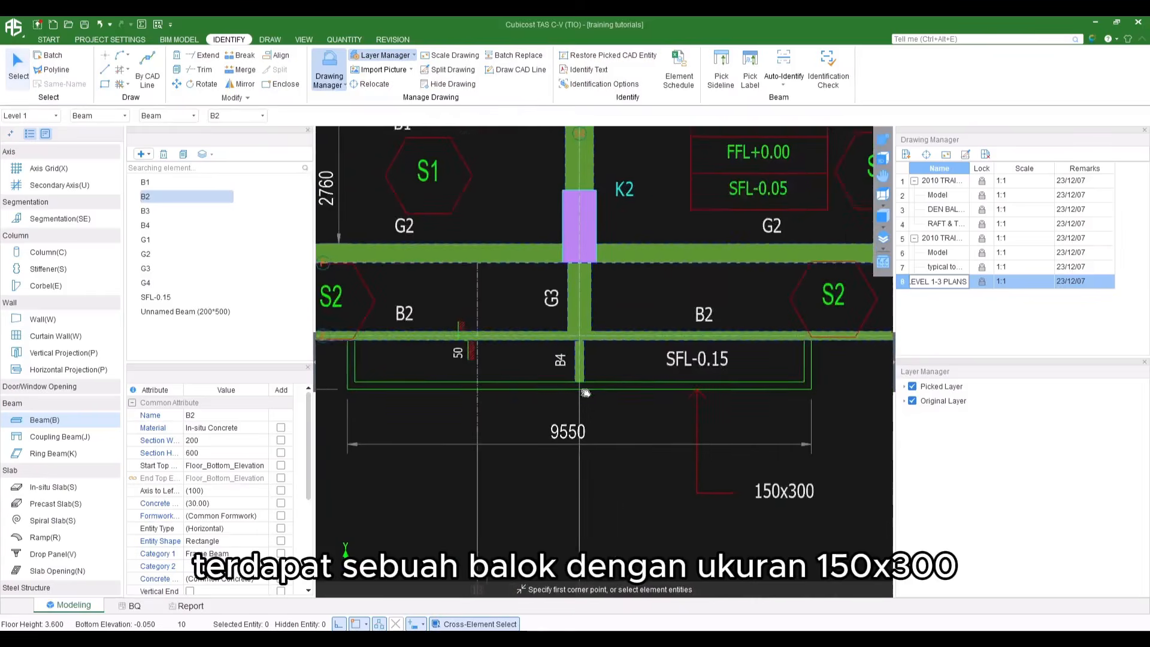
{"action": "scroll", "coordinate": [585, 392], "scroll_direction": "down", "scroll_amount": 1}
{"action": "scroll", "coordinate": [718, 479], "scroll_direction": "up", "scroll_amount": 2}
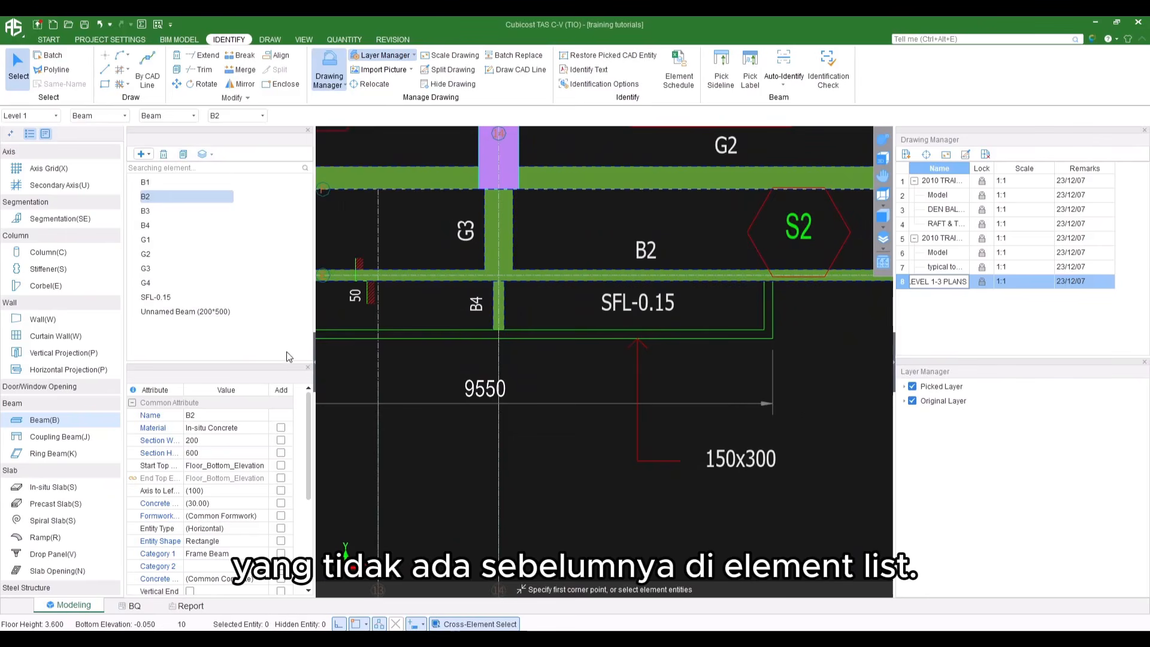
{"action": "scroll", "coordinate": [719, 362], "scroll_direction": "down", "scroll_amount": 2}
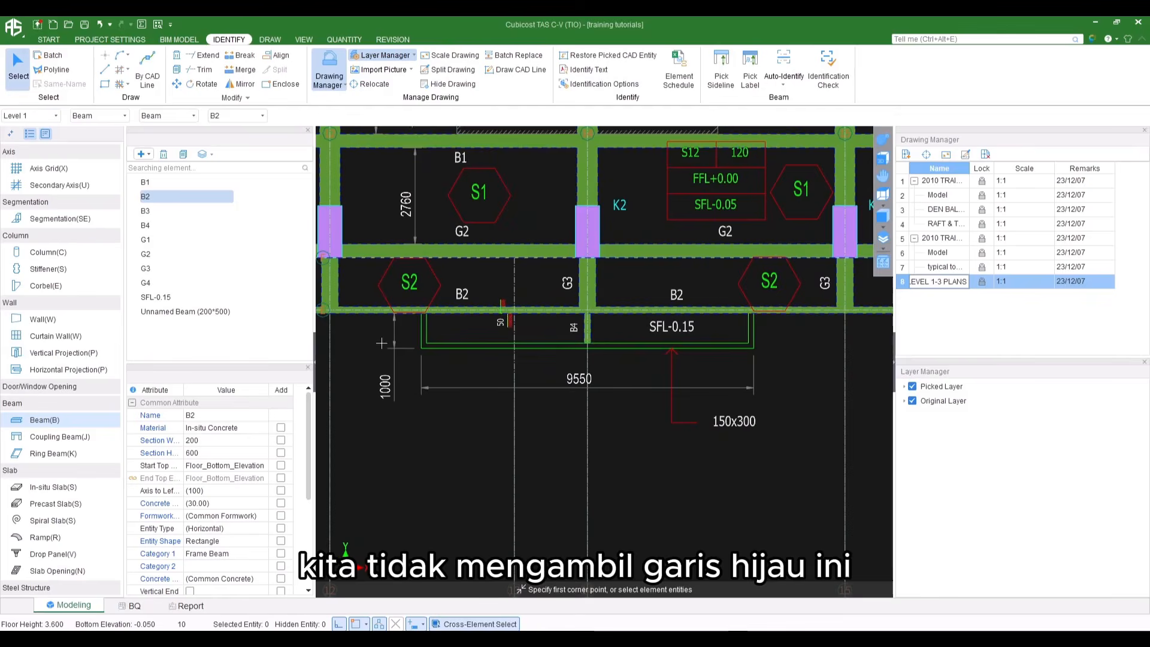
{"action": "scroll", "coordinate": [498, 333], "scroll_direction": "up", "scroll_amount": 3}
{"action": "middle_click_drag", "start_coordinate": [512, 333], "coordinate": [572, 464]}
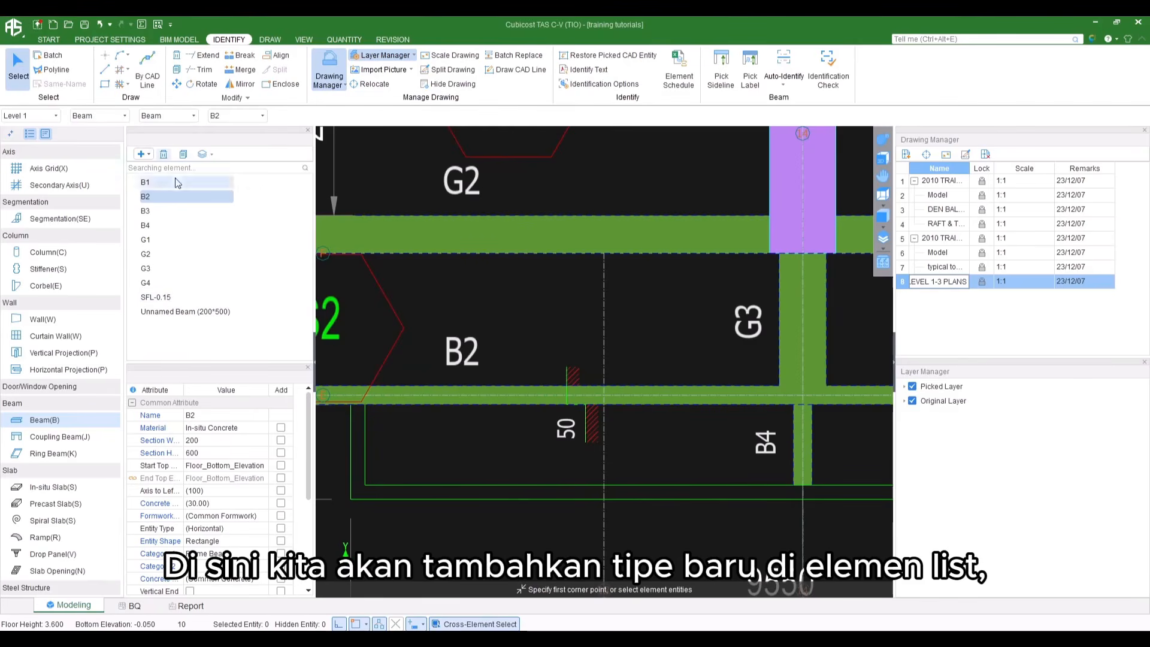
Delete the SFL-0.15 and Unnamed Beam (200*500) types from the beam element list
{"action": "left_click", "coordinate": [177, 297]}
{"action": "left_click", "coordinate": [183, 312], "text": "ctrl"}
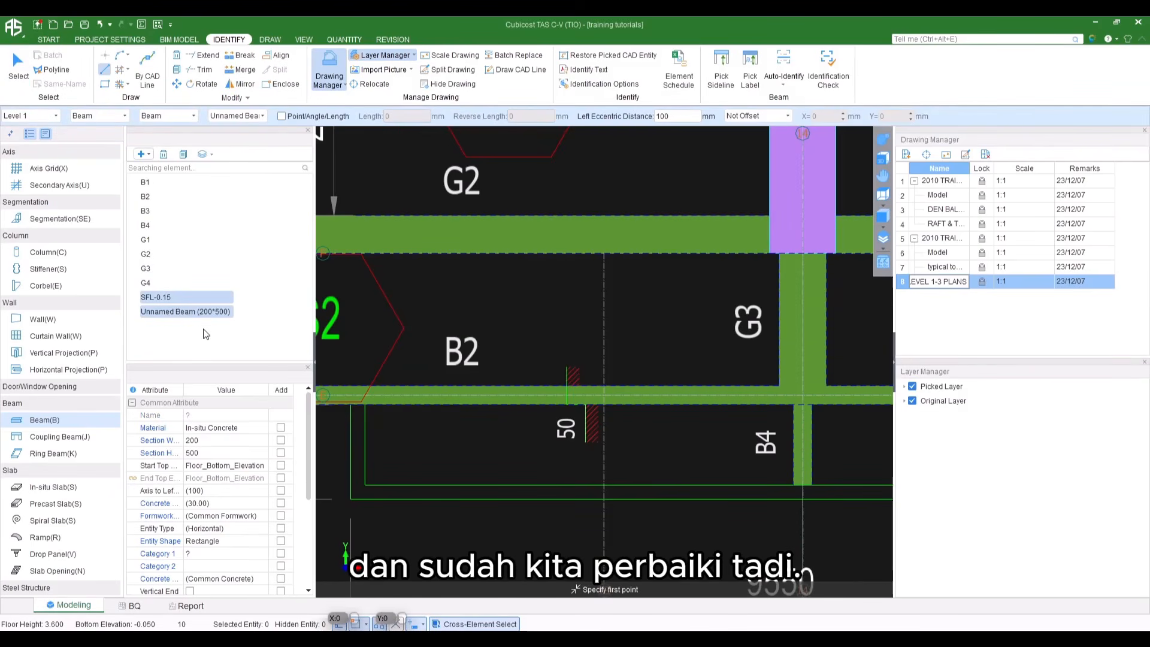
{"action": "left_click", "coordinate": [165, 156]}
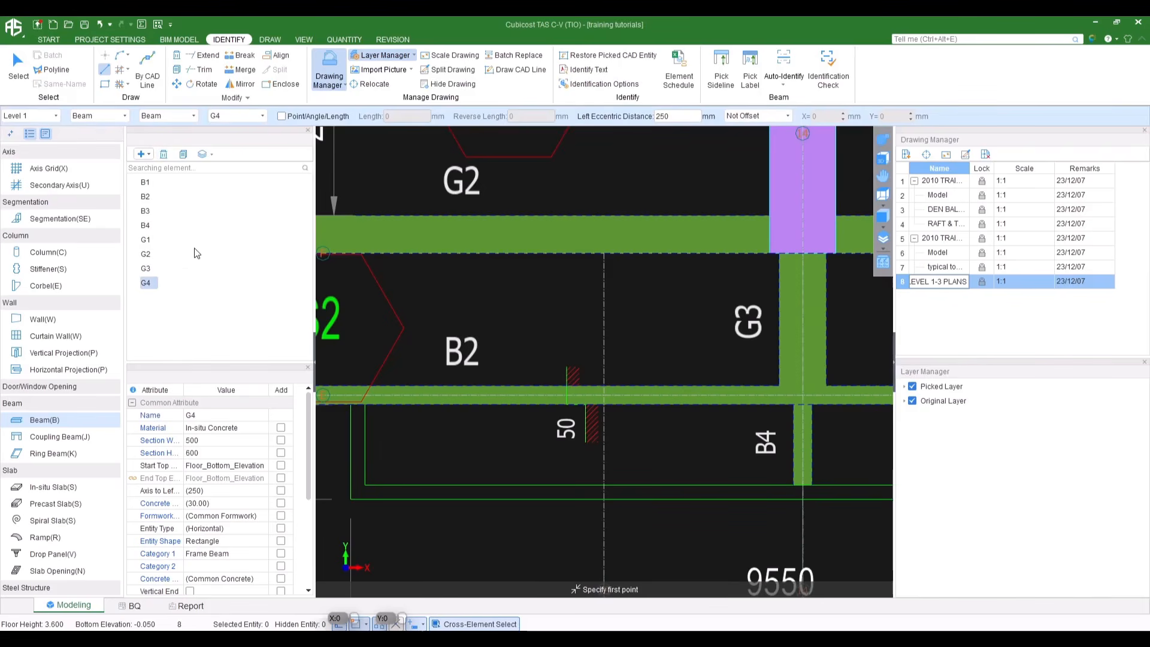
Create a rectangular beam type named Balok Balkon with section width 150 and section height 300
{"action": "left_click", "coordinate": [141, 154]}
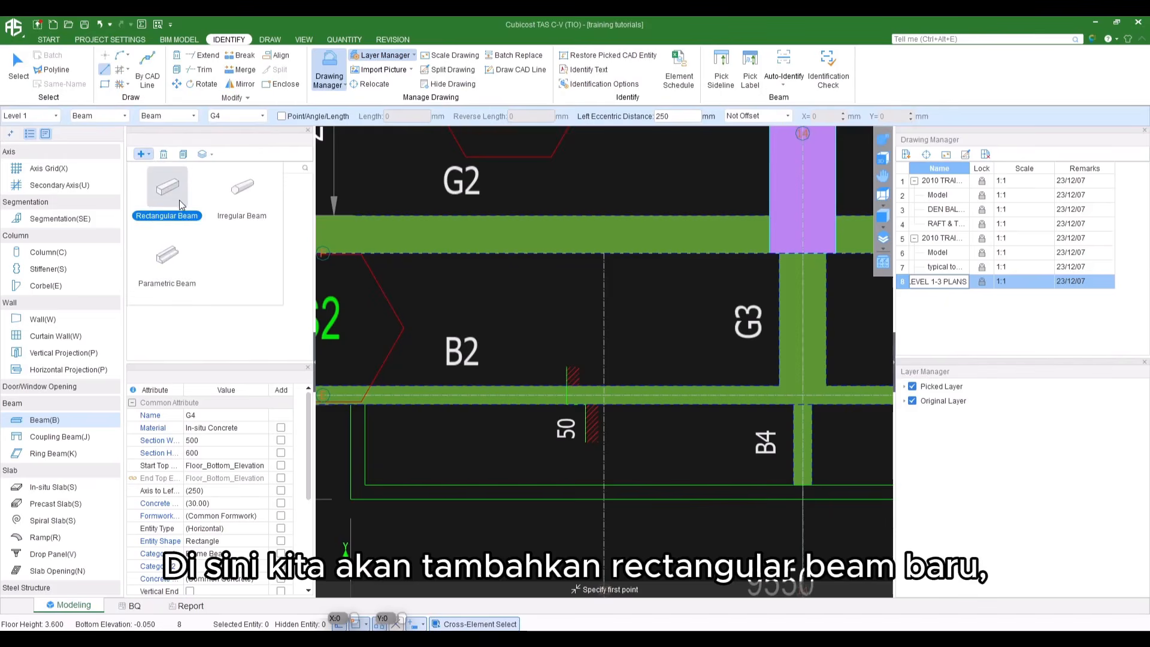
{"action": "left_click", "coordinate": [178, 200]}
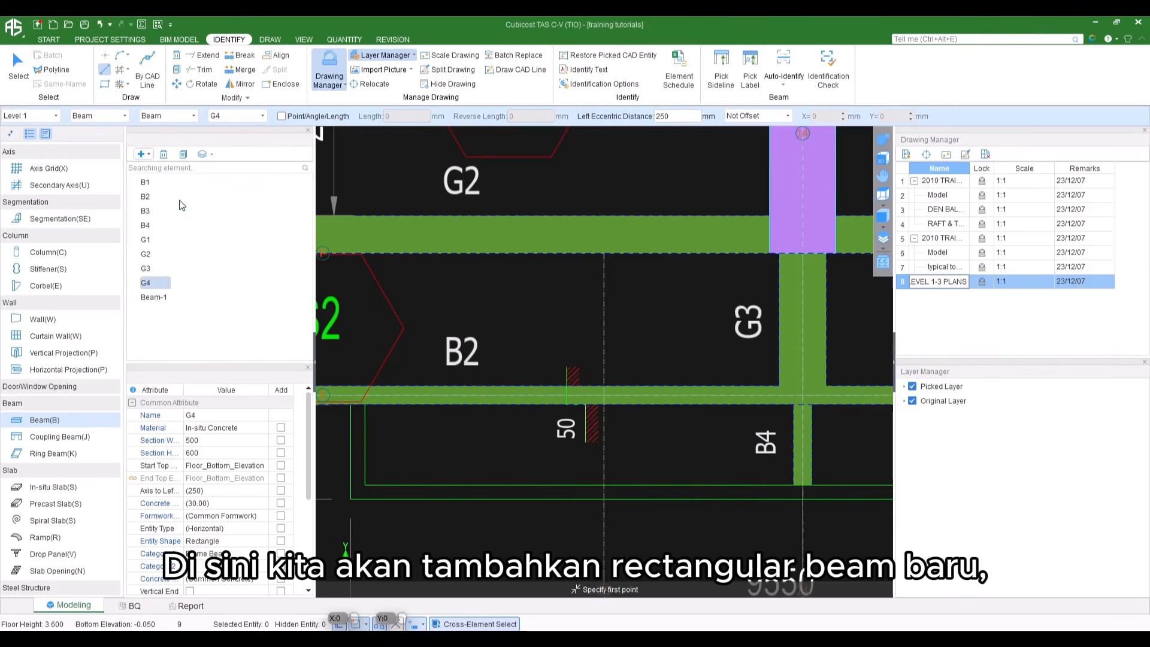
{"action": "left_click", "coordinate": [203, 415]}
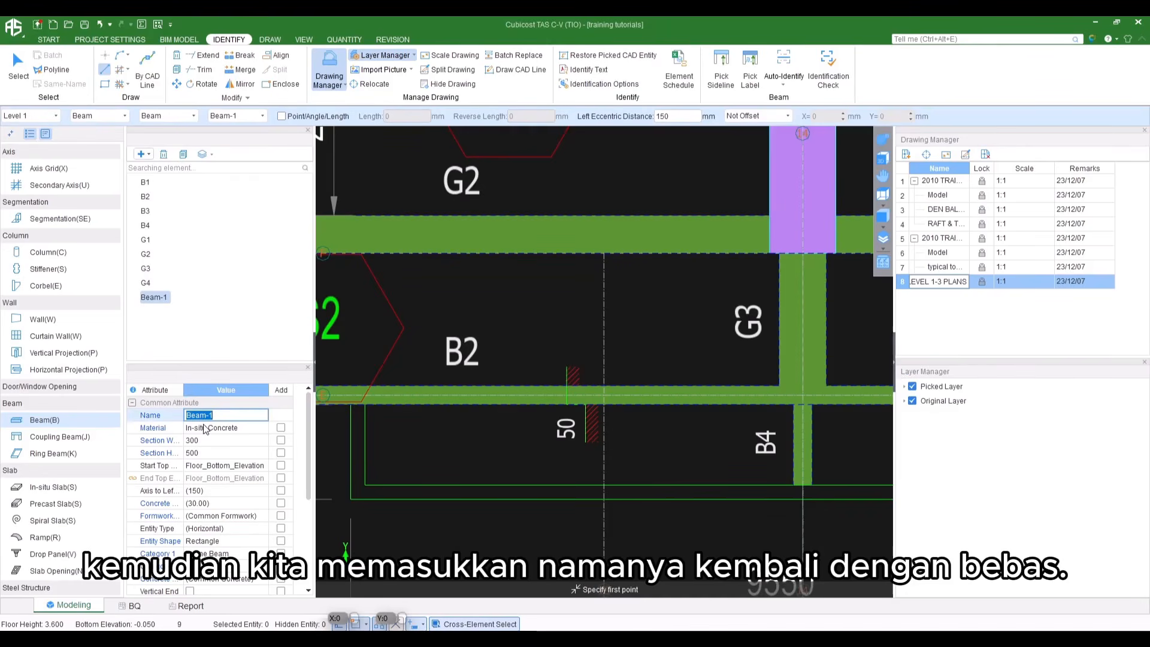
{"action": "type", "text": "Balok Balkon"}
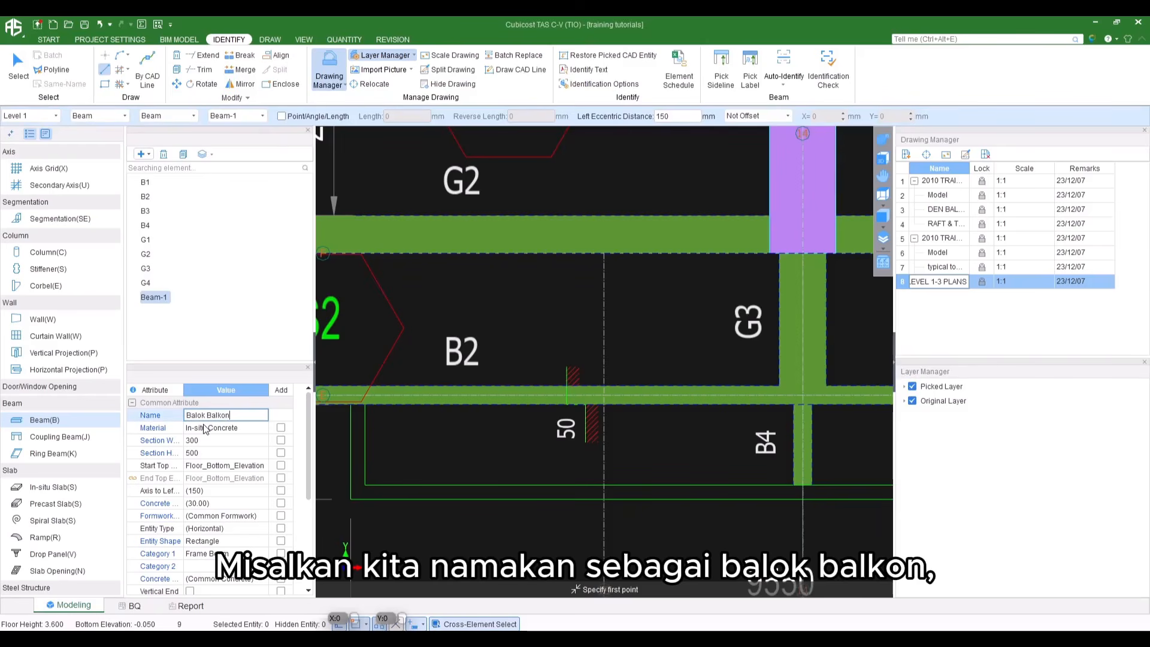
{"action": "key", "text": "Return"}
{"action": "key", "text": "Return"}
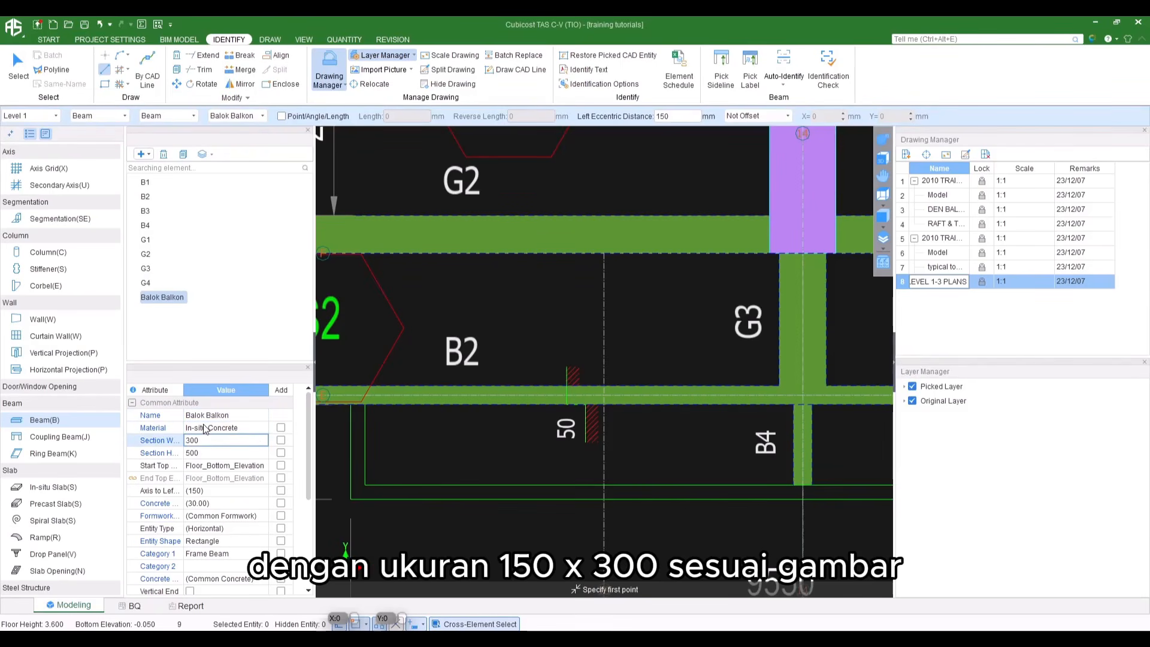
{"action": "type", "text": "150"}
{"action": "key", "text": "Return"}
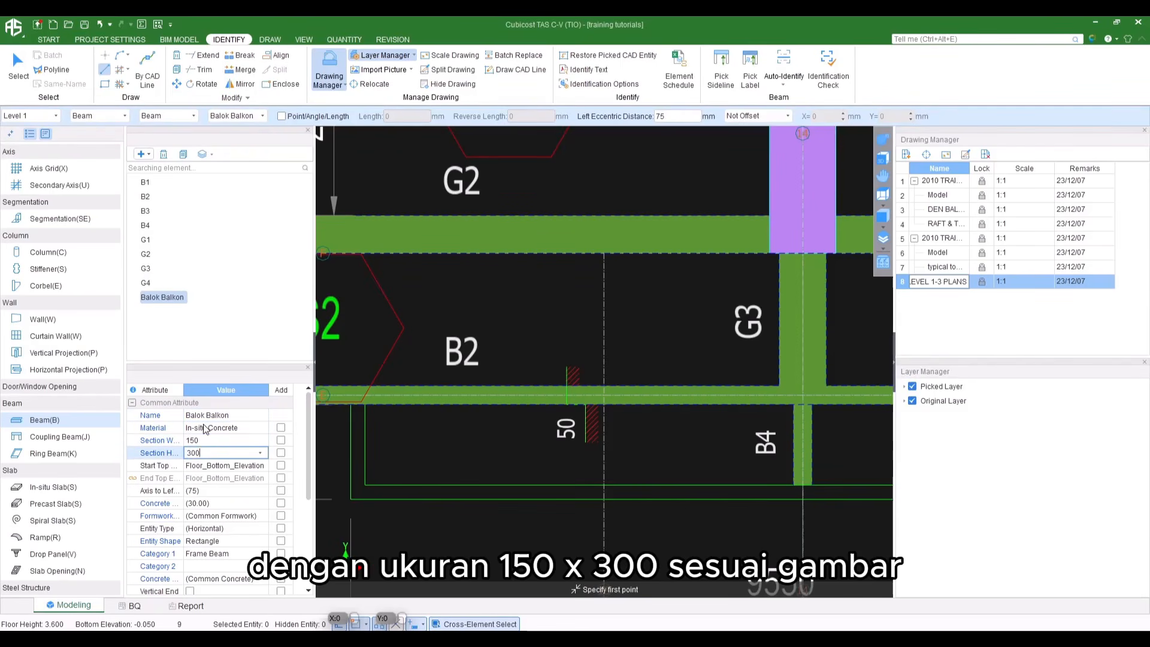
{"action": "key", "text": "Return"}
Draw a 2600 mm Balok Balkon line beam from the wall to the outer corner of the 4820 balcony near axis 10, aligned inside the edge
{"action": "scroll", "coordinate": [434, 291], "scroll_direction": "down", "scroll_amount": 3}
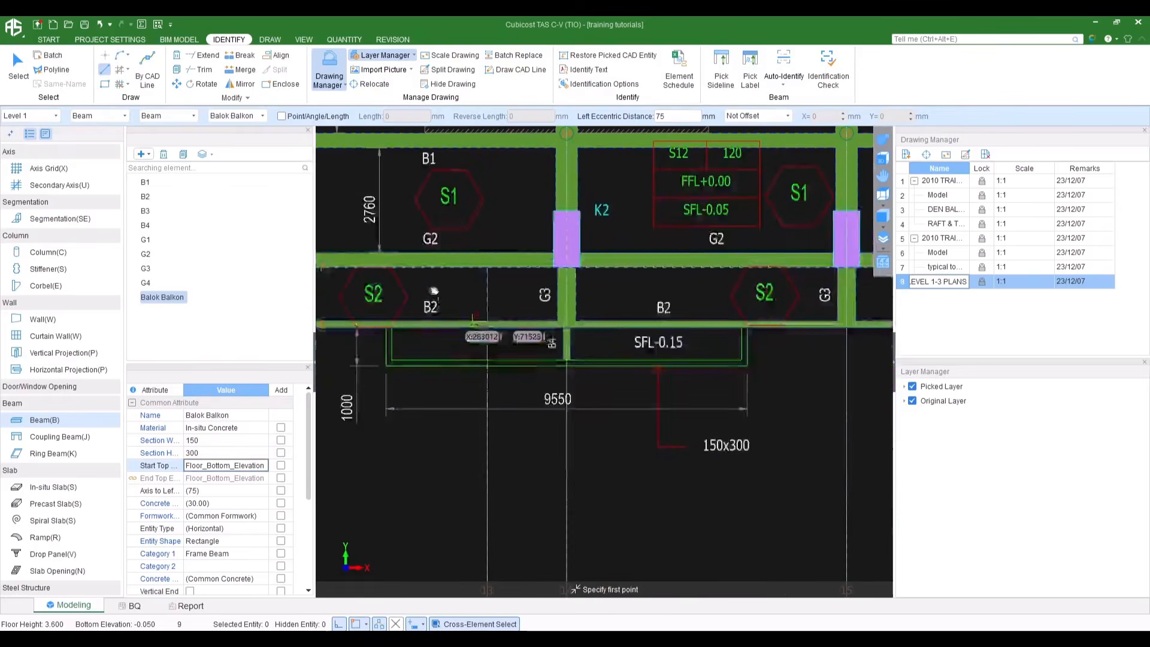
{"action": "scroll", "coordinate": [434, 291], "scroll_direction": "down", "scroll_amount": 3}
{"action": "scroll", "coordinate": [479, 344], "scroll_direction": "up", "scroll_amount": 2}
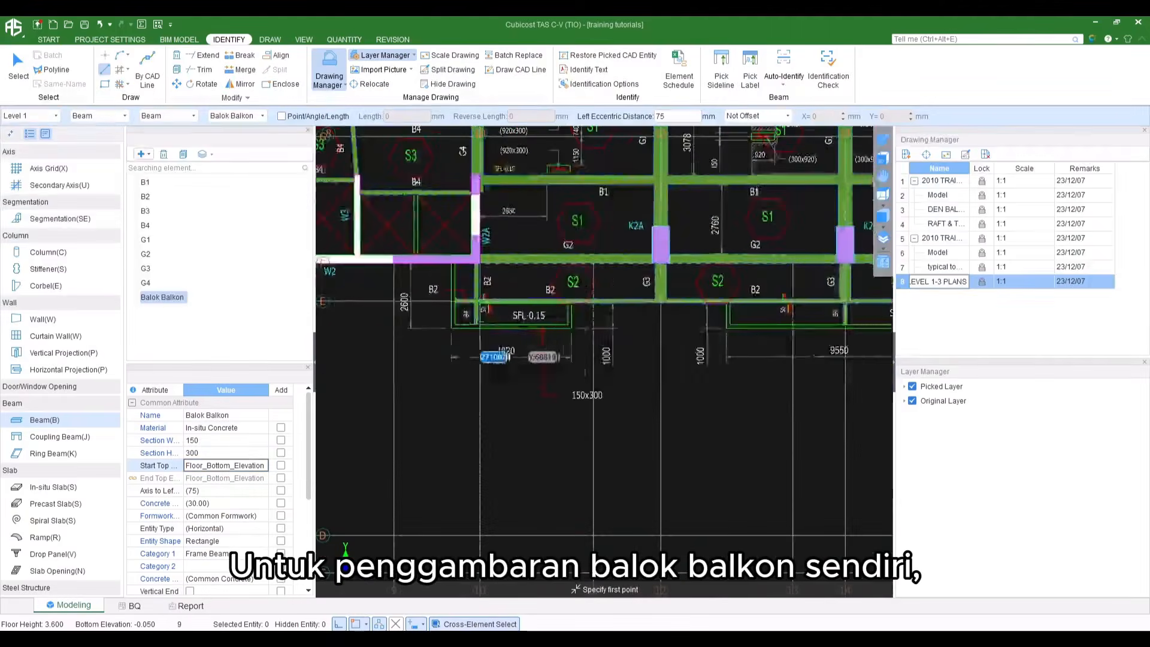
{"action": "scroll", "coordinate": [467, 336], "scroll_direction": "up", "scroll_amount": 4}
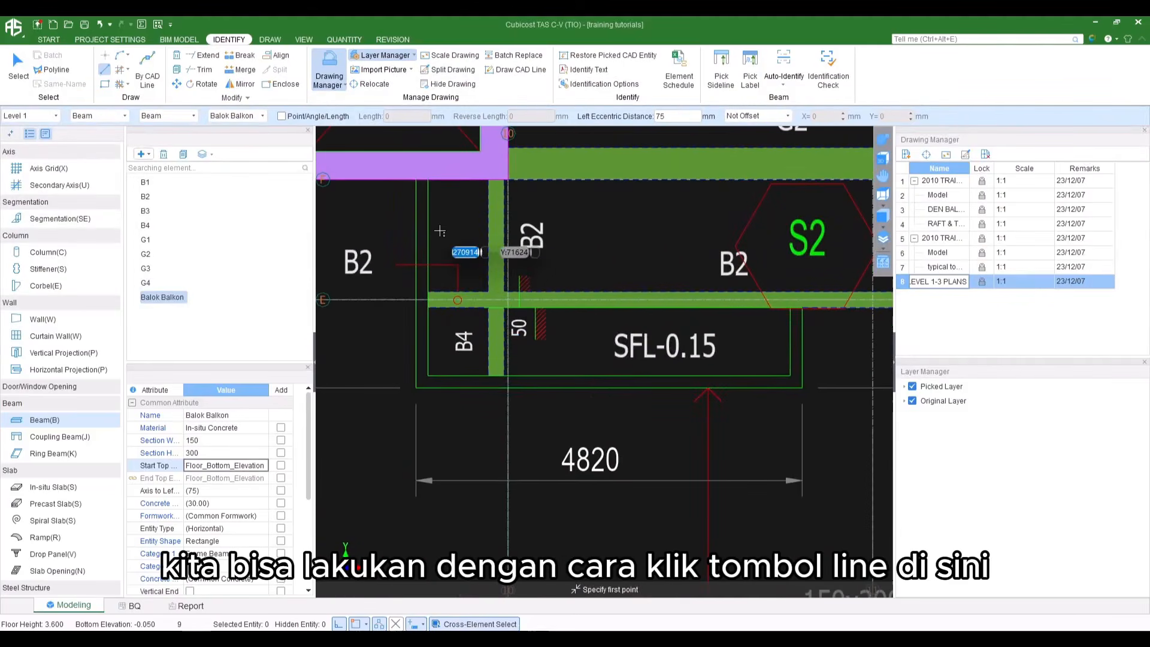
{"action": "left_click", "coordinate": [106, 72]}
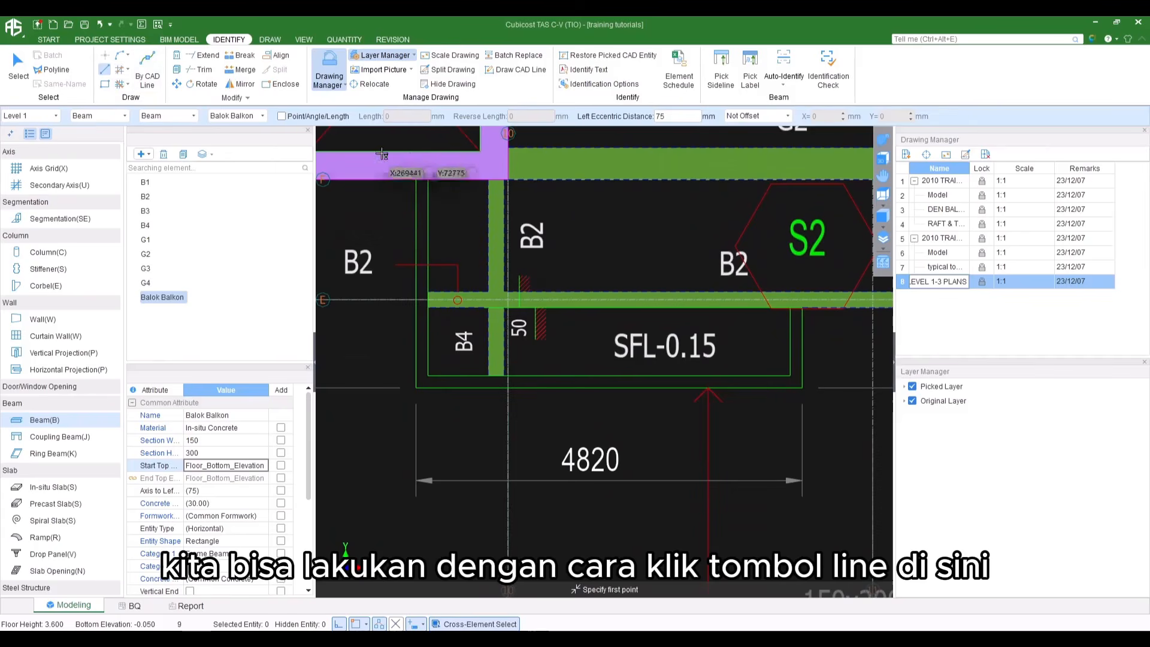
{"action": "left_click", "coordinate": [416, 180]}
{"action": "scroll", "coordinate": [395, 383], "scroll_direction": "up", "scroll_amount": 2}
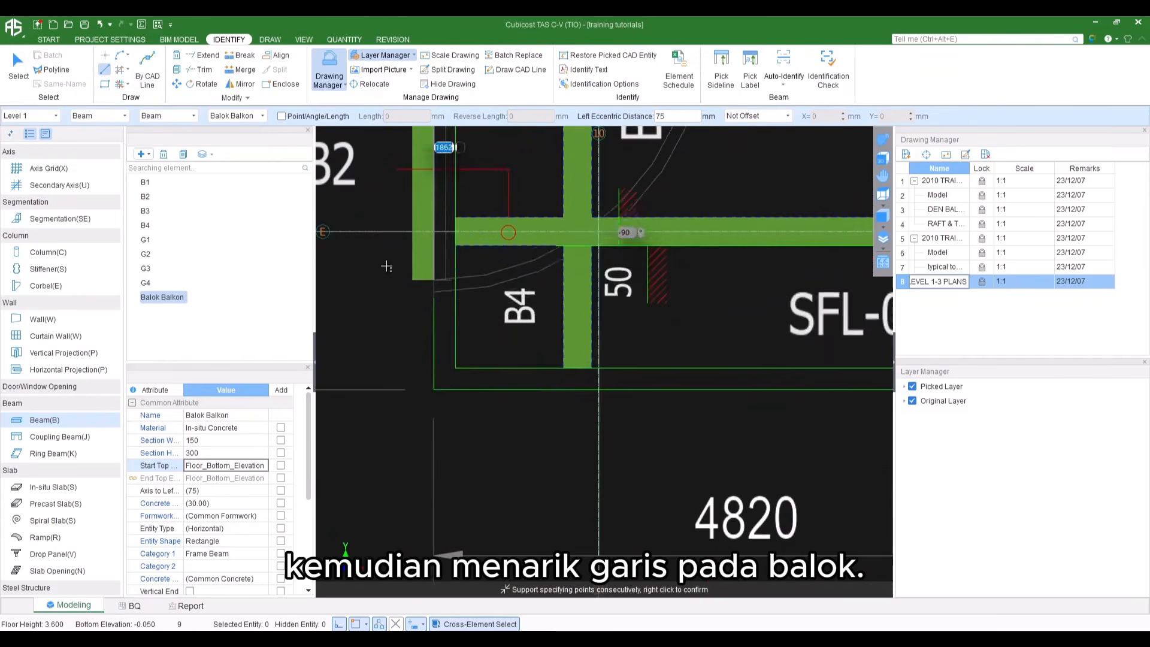
{"action": "middle_click_drag", "start_coordinate": [387, 267], "coordinate": [406, 300]}
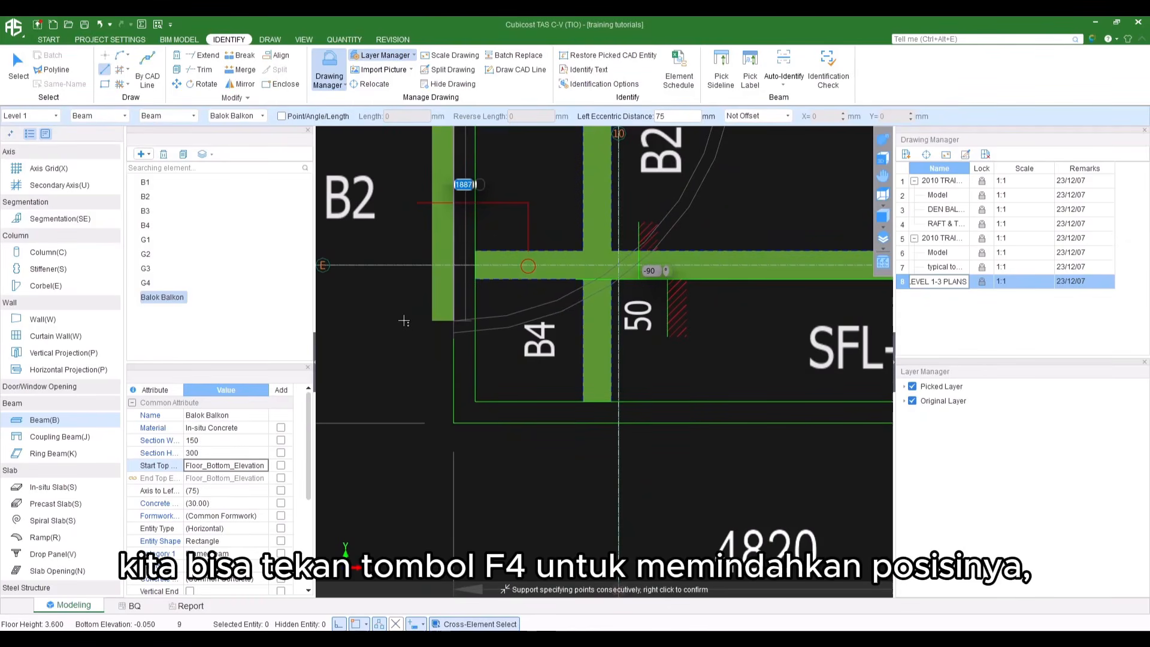
{"action": "key", "text": "F4"}
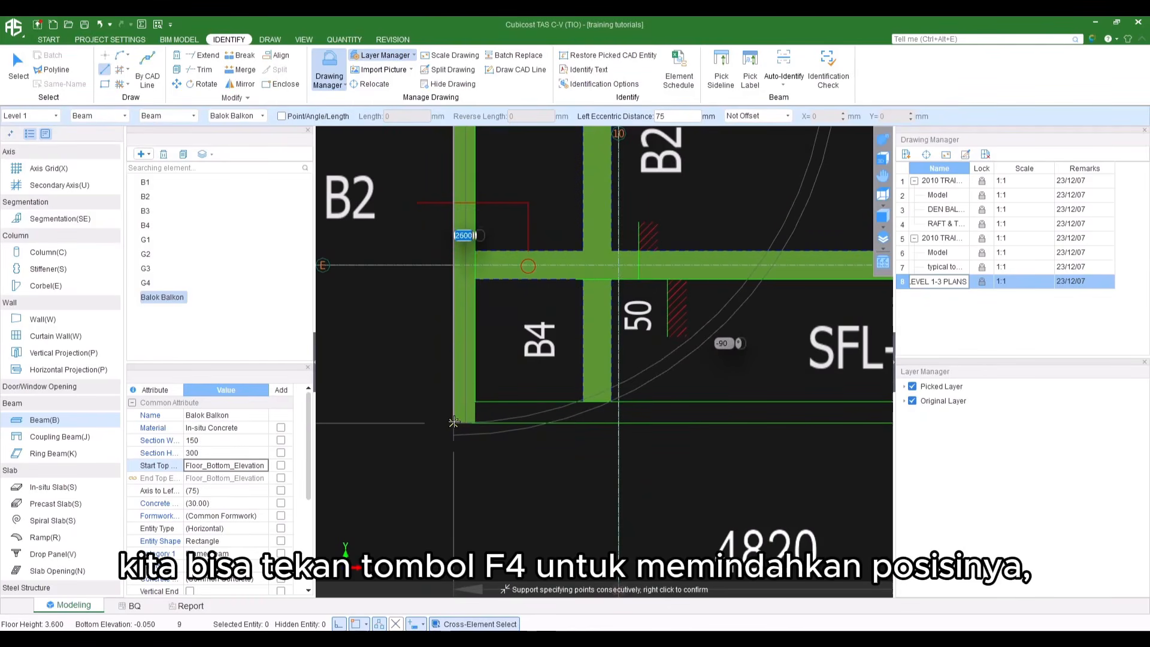
{"action": "left_click", "coordinate": [453, 422]}
Continue the Balok Balkon beam along the balcony's outer edge to the far corner and back to the B2 beam's centreline on axis E
{"action": "scroll", "coordinate": [488, 416], "scroll_direction": "down", "scroll_amount": 2}
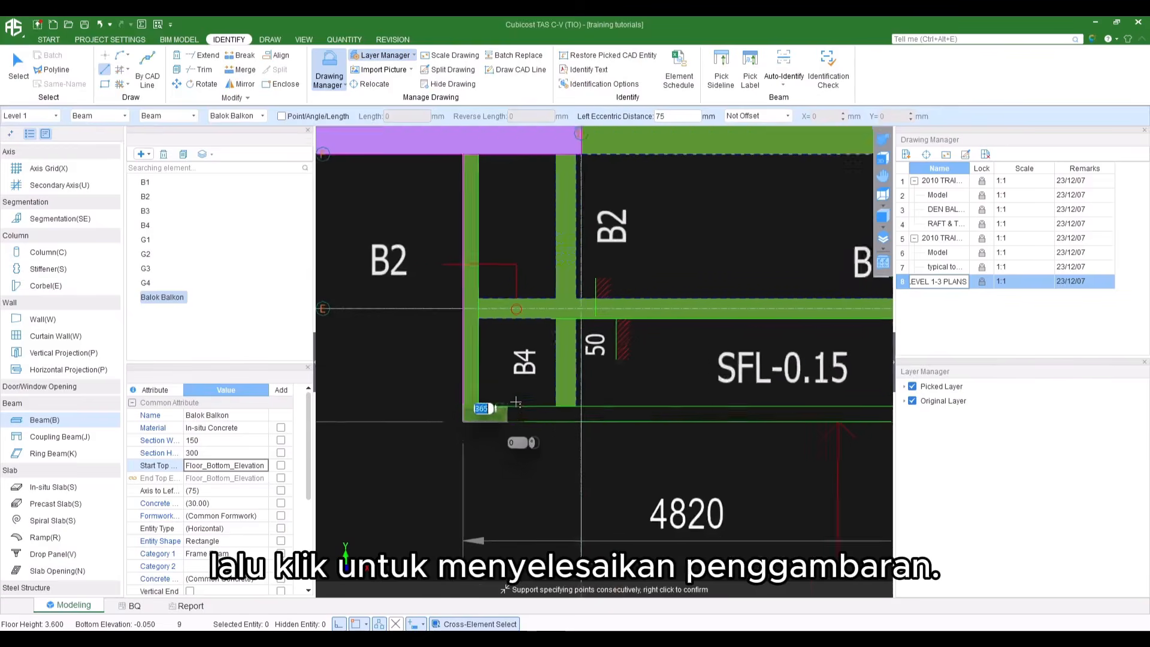
{"action": "middle_click_drag", "start_coordinate": [823, 446], "coordinate": [494, 453]}
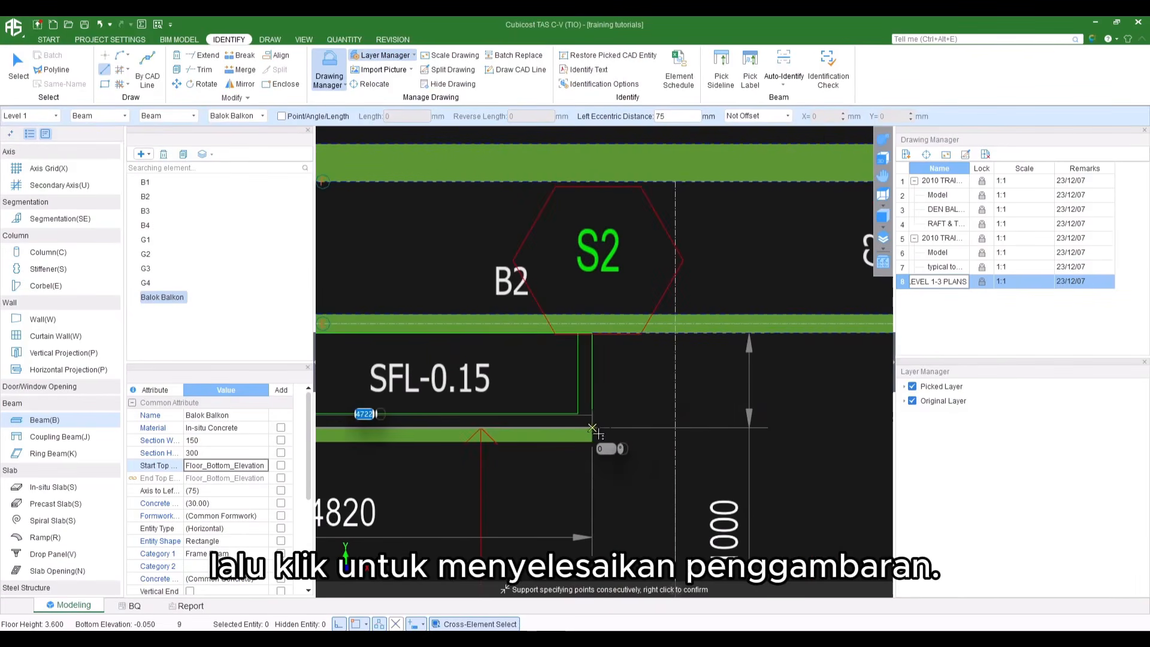
{"action": "left_click", "coordinate": [592, 429]}
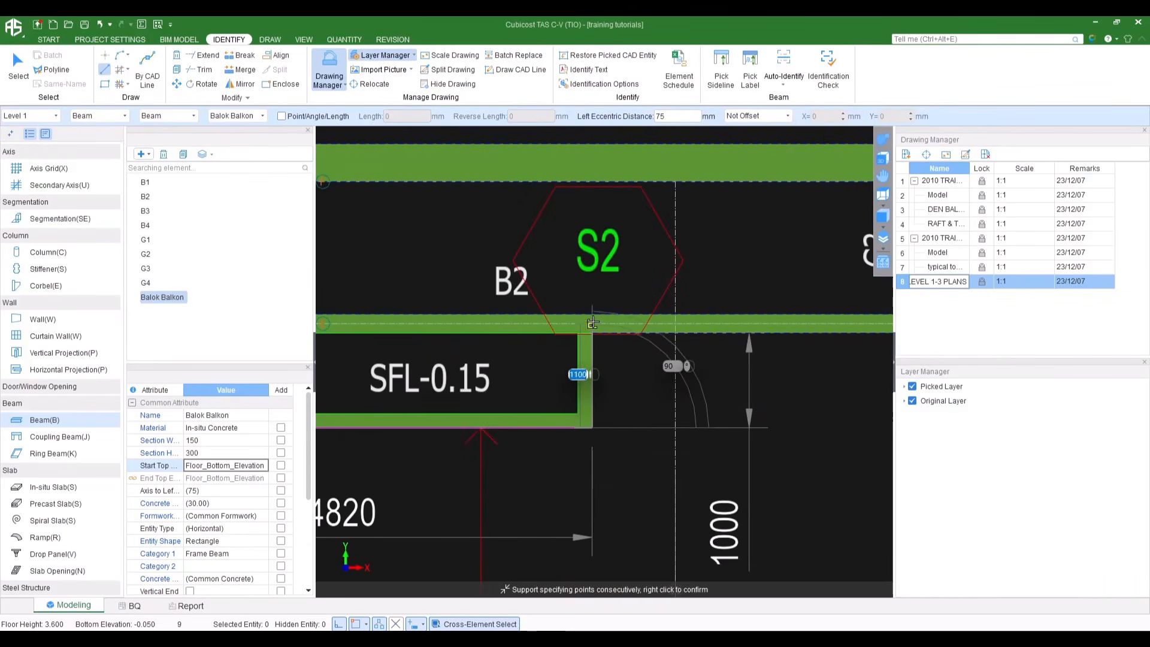
{"action": "scroll", "coordinate": [577, 370], "scroll_direction": "up", "scroll_amount": 2}
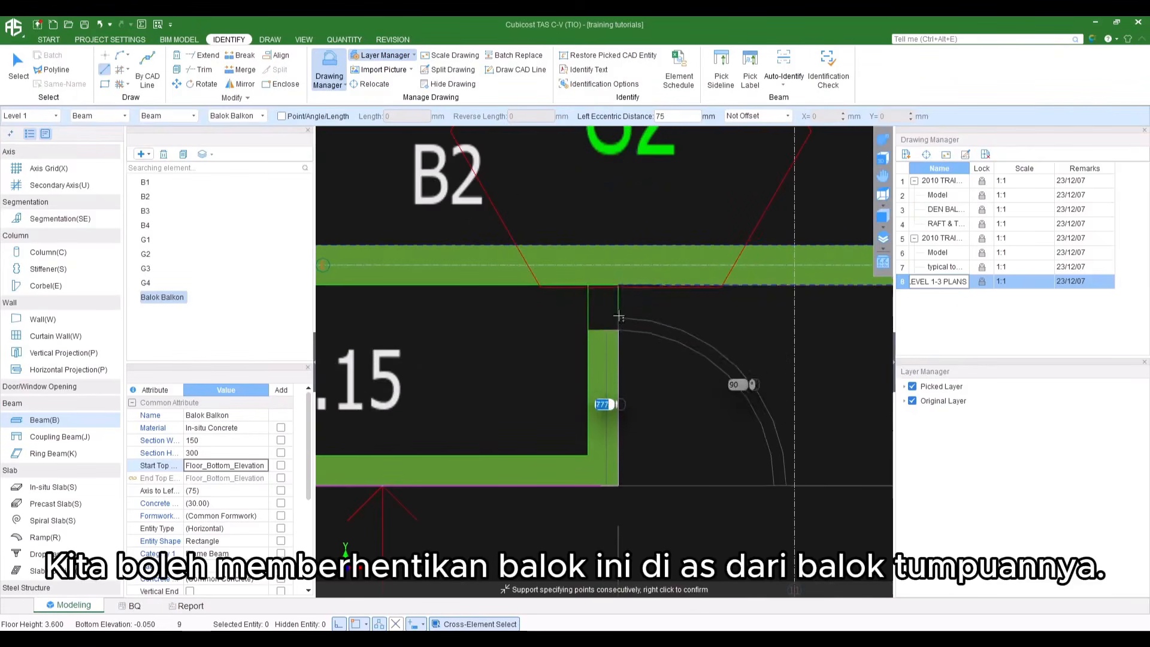
{"action": "left_click", "coordinate": [616, 266]}
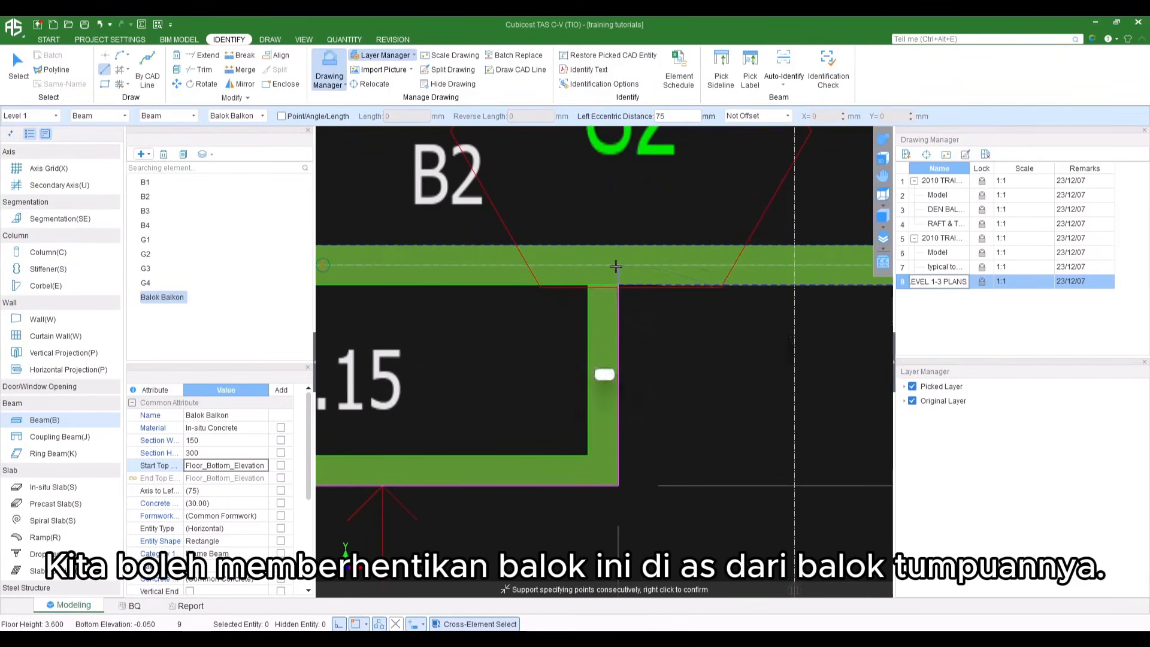
{"action": "right_click", "coordinate": [665, 348]}
Start By CAD Line with Balok Balkon and pick the outer edge line of the 9550 balcony below axis E
{"action": "scroll", "coordinate": [688, 357], "scroll_direction": "down", "scroll_amount": 5}
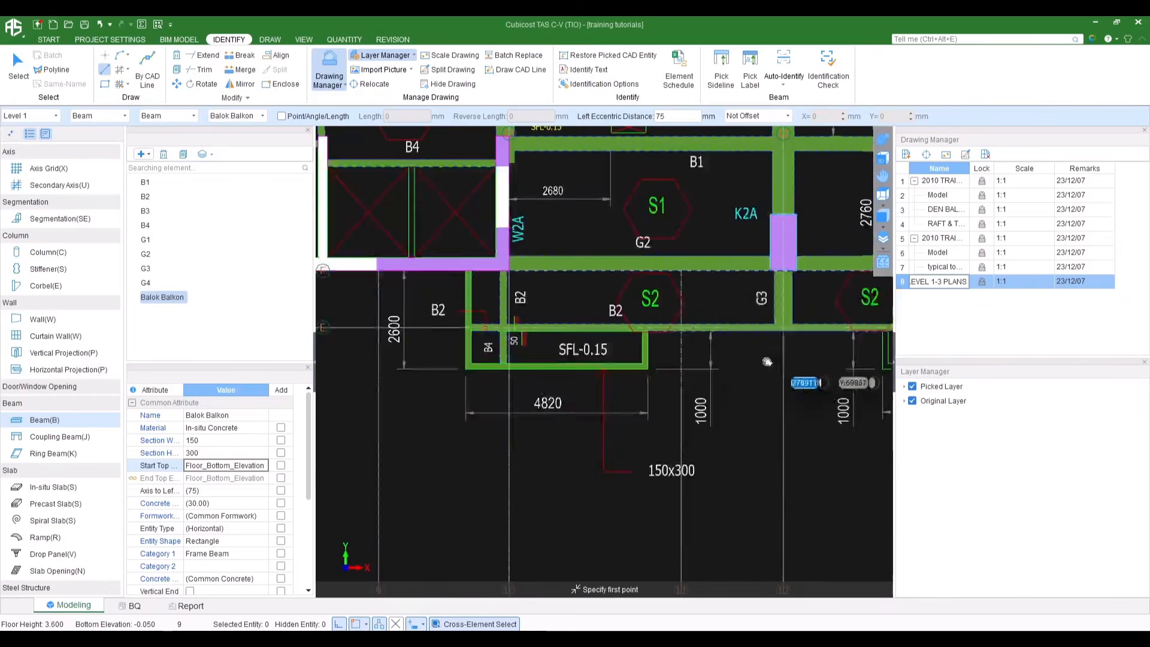
{"action": "middle_click_drag", "start_coordinate": [767, 362], "coordinate": [392, 375]}
{"action": "scroll", "coordinate": [614, 386], "scroll_direction": "up", "scroll_amount": 5}
{"action": "middle_click_drag", "start_coordinate": [617, 393], "coordinate": [491, 407]}
{"action": "scroll", "coordinate": [518, 400], "scroll_direction": "down", "scroll_amount": 3}
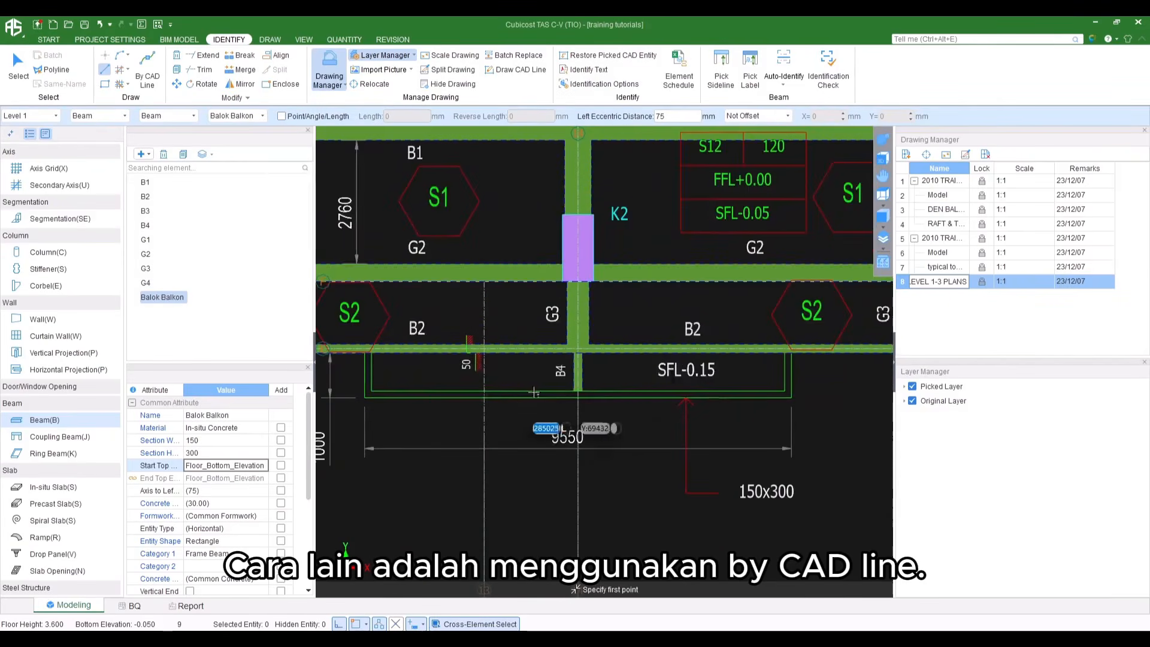
{"action": "left_click", "coordinate": [148, 70]}
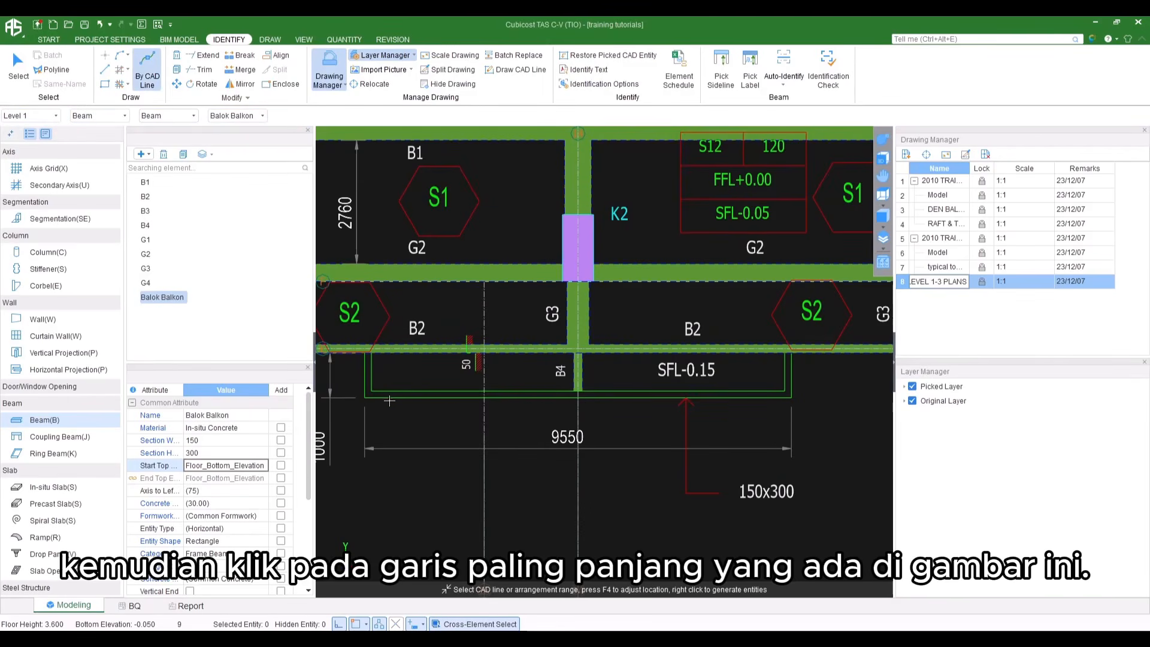
{"action": "scroll", "coordinate": [405, 399], "scroll_direction": "up", "scroll_amount": 3}
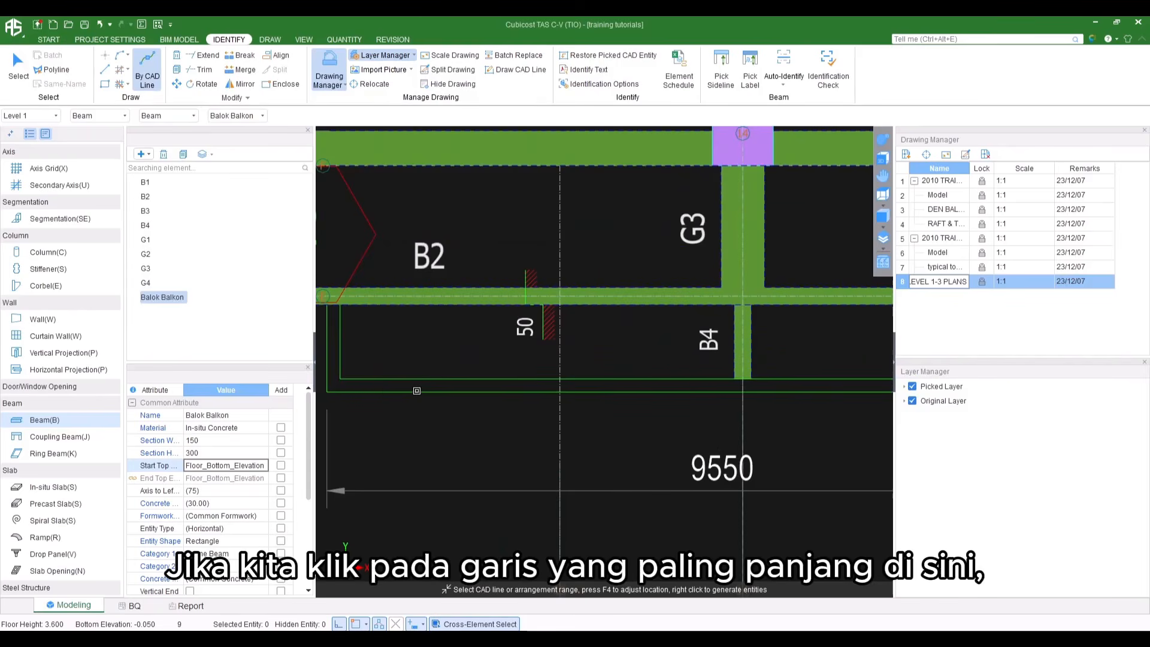
{"action": "left_click", "coordinate": [417, 391]}
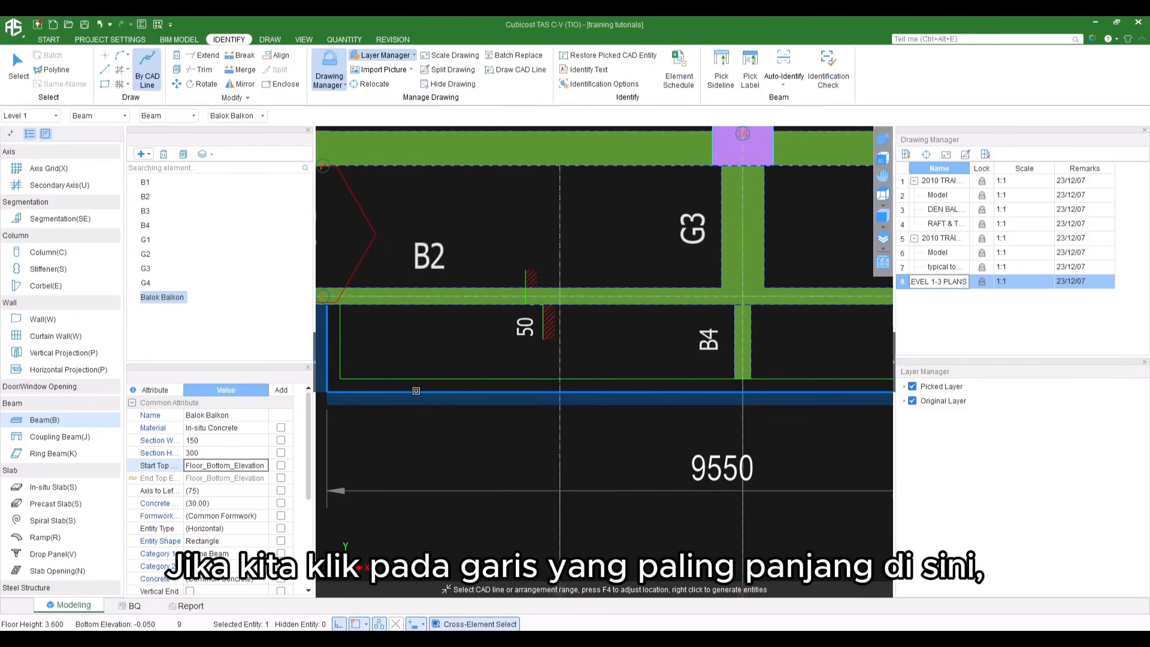
Flip the previewed beams to the inner side of the 9550 balcony's outer line and generate them
{"action": "middle_click_drag", "start_coordinate": [414, 390], "coordinate": [502, 379]}
{"action": "middle_click_drag", "start_coordinate": [808, 397], "coordinate": [373, 362]}
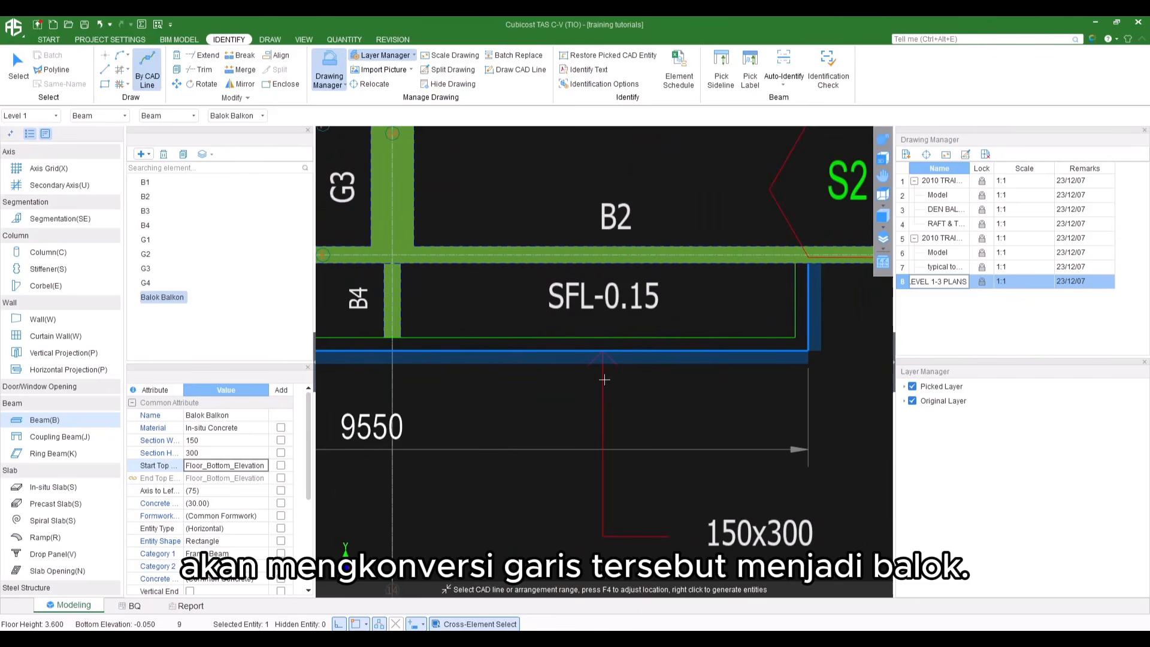
{"action": "scroll", "coordinate": [838, 353], "scroll_direction": "up", "scroll_amount": 2}
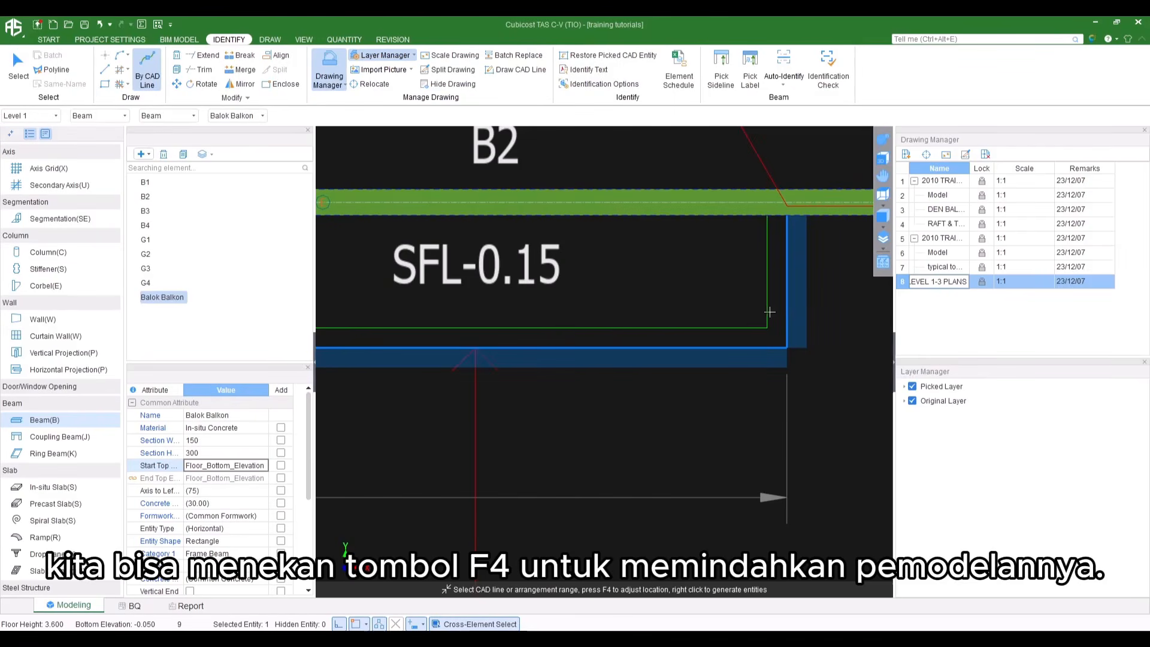
{"action": "key", "text": "F4"}
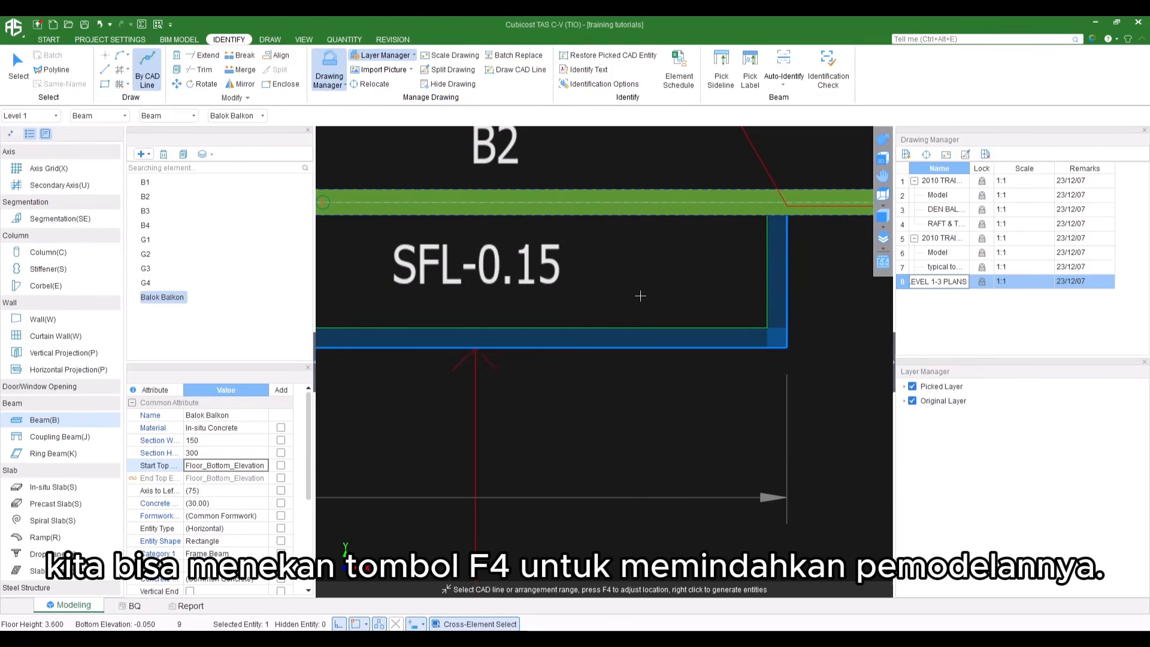
{"action": "scroll", "coordinate": [640, 295], "scroll_direction": "down", "scroll_amount": 5}
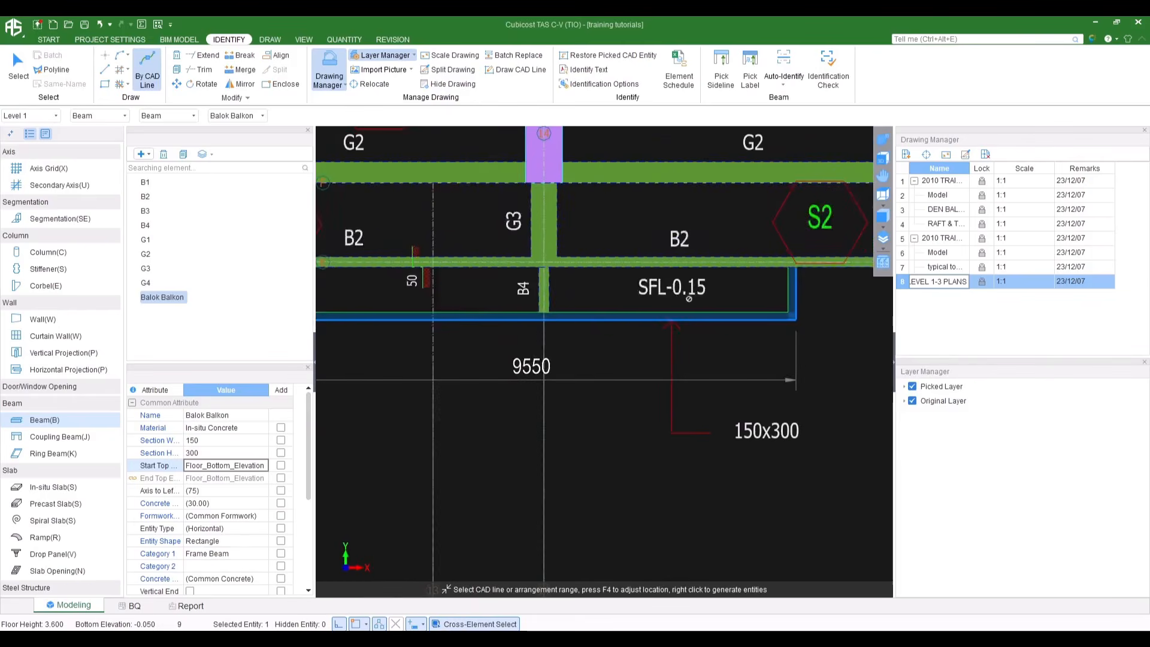
{"action": "middle_click_drag", "start_coordinate": [561, 313], "coordinate": [731, 312]}
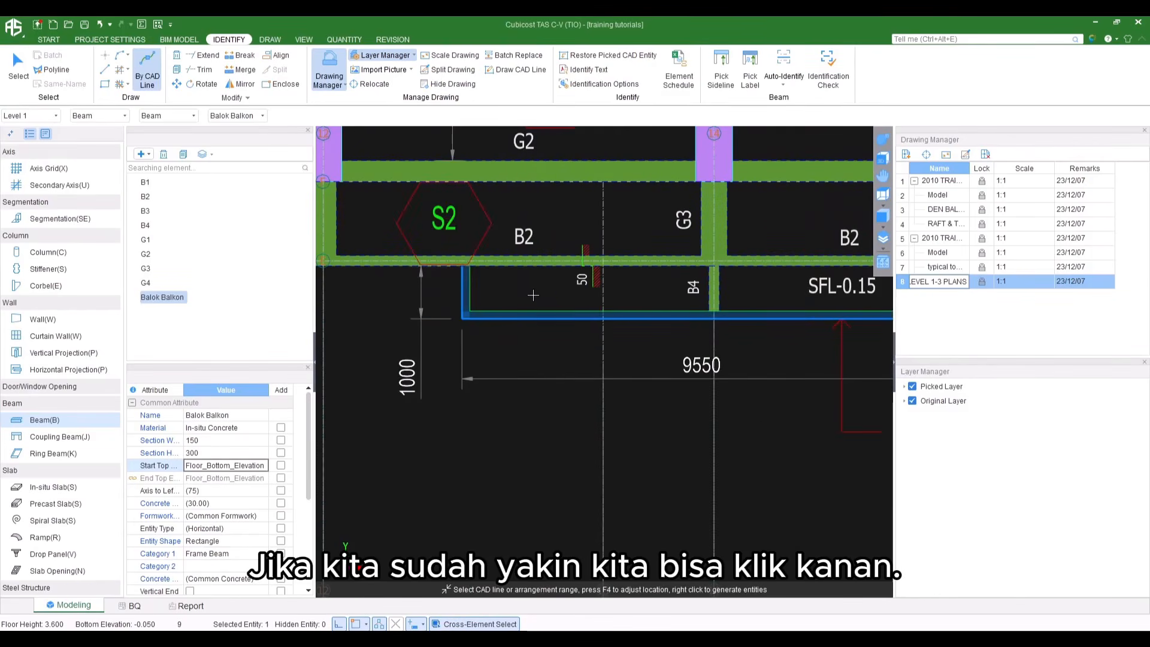
{"action": "right_click", "coordinate": [533, 295]}
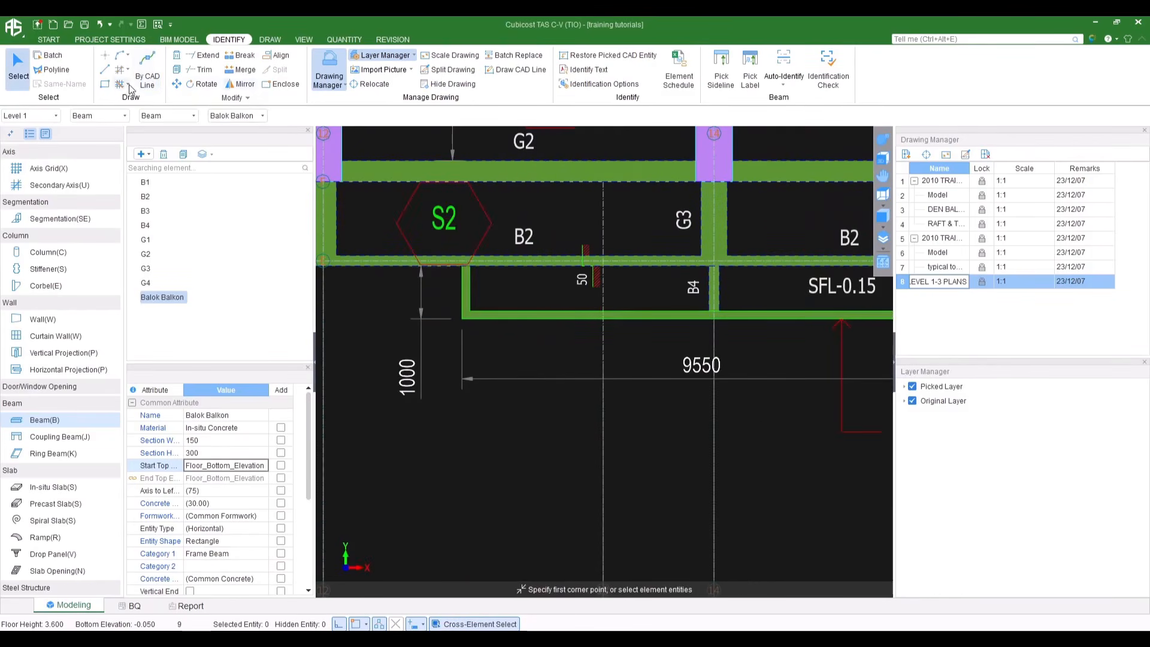
Restart By CAD Line, pick the outer line of the 4820 balcony below axis E near axis 16, and shift its beams inward
{"action": "left_click", "coordinate": [153, 84]}
{"action": "scroll", "coordinate": [580, 262], "scroll_direction": "down", "scroll_amount": 2}
{"action": "middle_click_drag", "start_coordinate": [618, 300], "coordinate": [280, 361]}
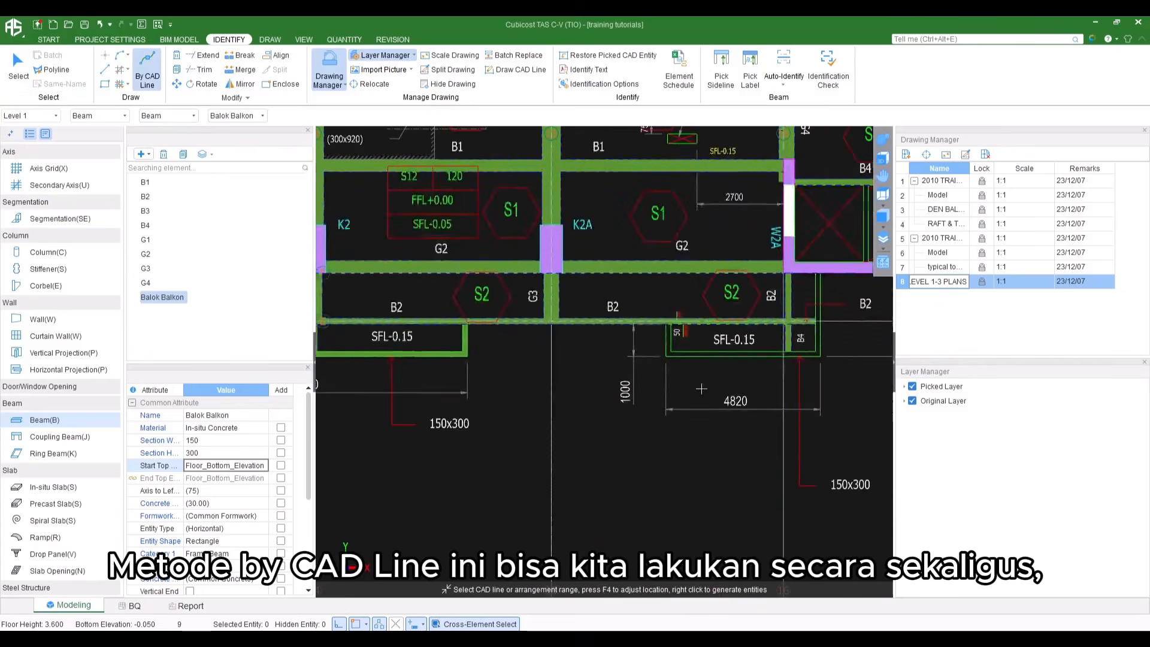
{"action": "scroll", "coordinate": [702, 383], "scroll_direction": "up", "scroll_amount": 5}
{"action": "middle_click_drag", "start_coordinate": [703, 341], "coordinate": [473, 397]}
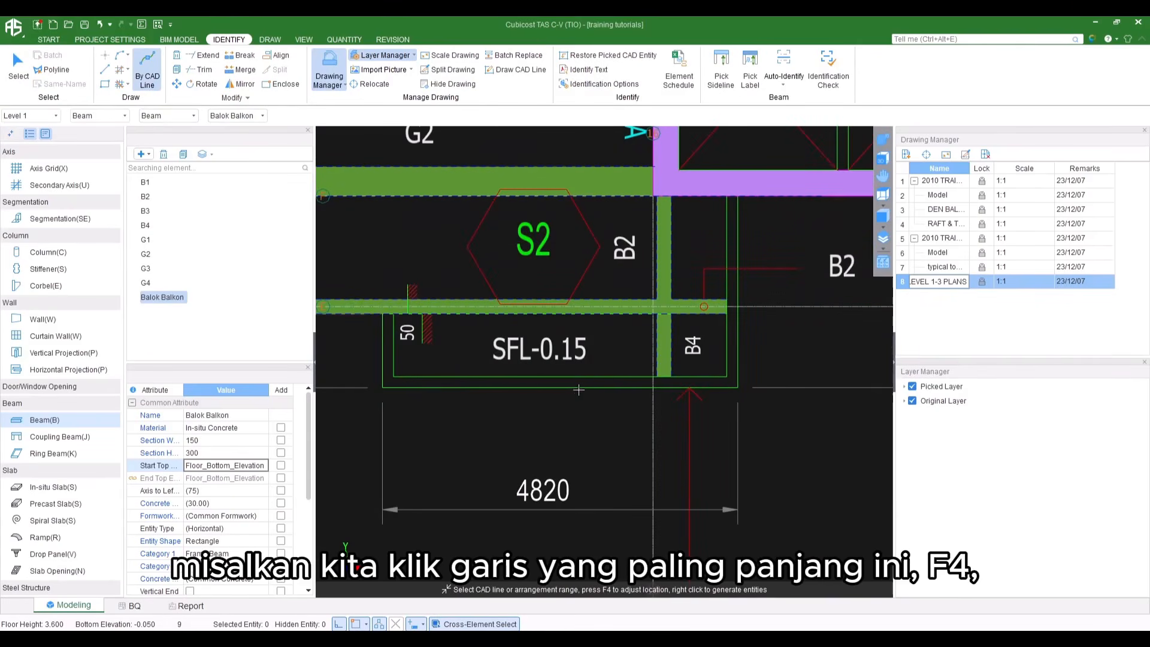
{"action": "left_click", "coordinate": [574, 386]}
{"action": "key", "text": "F4"}
Add the outer line of the balcony at the building's opposite edge near axis 16 to the selection and shift its beams inward
{"action": "scroll", "coordinate": [551, 399], "scroll_direction": "down", "scroll_amount": 3}
{"action": "middle_click_drag", "start_coordinate": [536, 350], "coordinate": [528, 525]}
{"action": "middle_click_drag", "start_coordinate": [497, 280], "coordinate": [554, 535]}
{"action": "left_click", "coordinate": [596, 338]}
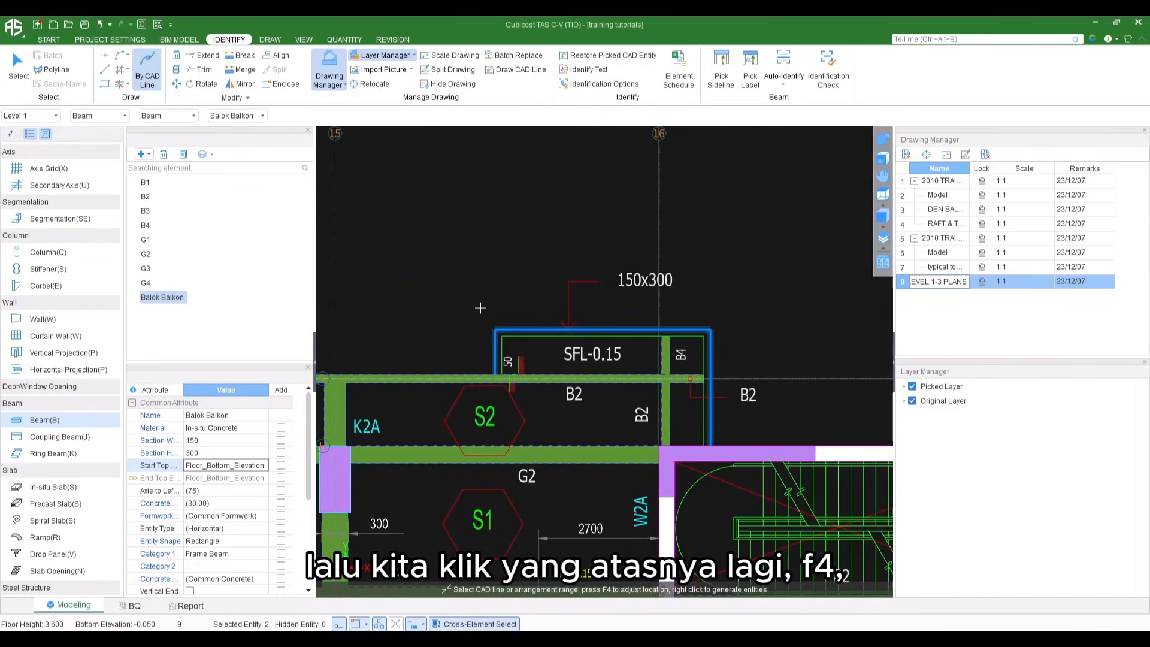
{"action": "scroll", "coordinate": [518, 335], "scroll_direction": "up", "scroll_amount": 3}
{"action": "key", "text": "F4"}
{"action": "scroll", "coordinate": [523, 347], "scroll_direction": "down", "scroll_amount": 4}
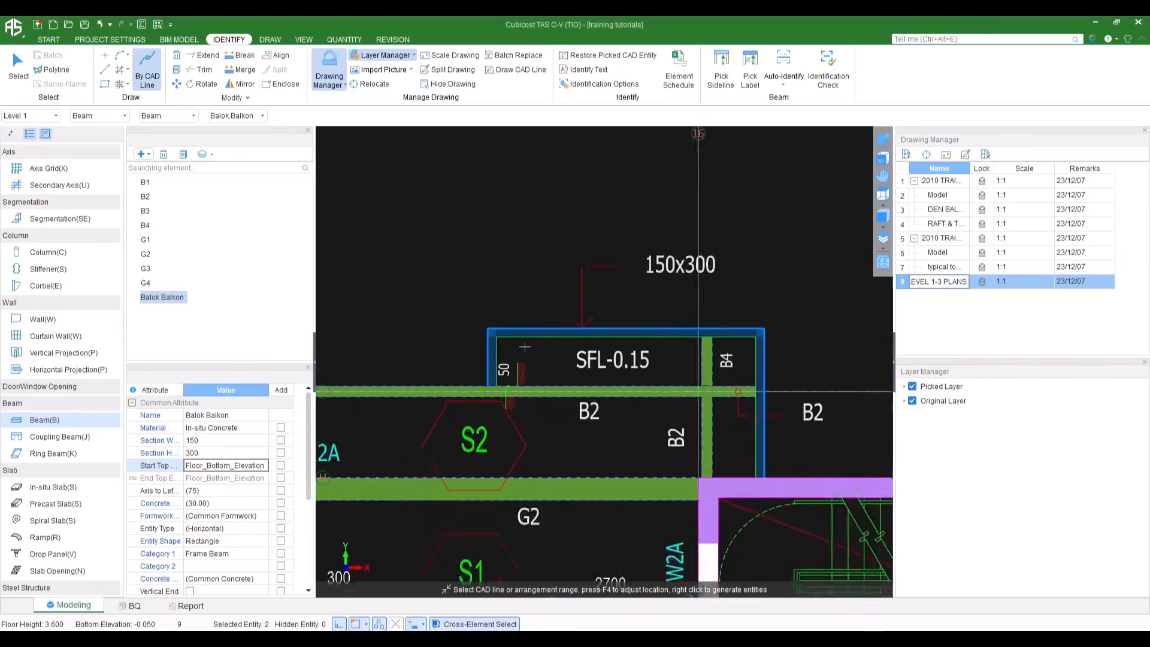
Add the outer line of the middle balcony above axis I near axis 14 to the selection and shift its beams inward
{"action": "middle_click_drag", "start_coordinate": [523, 346], "coordinate": [886, 349]}
{"action": "left_click", "coordinate": [536, 333]}
{"action": "key", "text": "F4"}
Add the outer line of the balcony above axis I near axis 10, shift its beams inward, and generate all picked balcony beams
{"action": "middle_click_drag", "start_coordinate": [479, 276], "coordinate": [905, 252]}
{"action": "left_click", "coordinate": [464, 318]}
{"action": "middle_click_drag", "start_coordinate": [463, 318], "coordinate": [635, 298]}
{"action": "key", "text": "F4"}
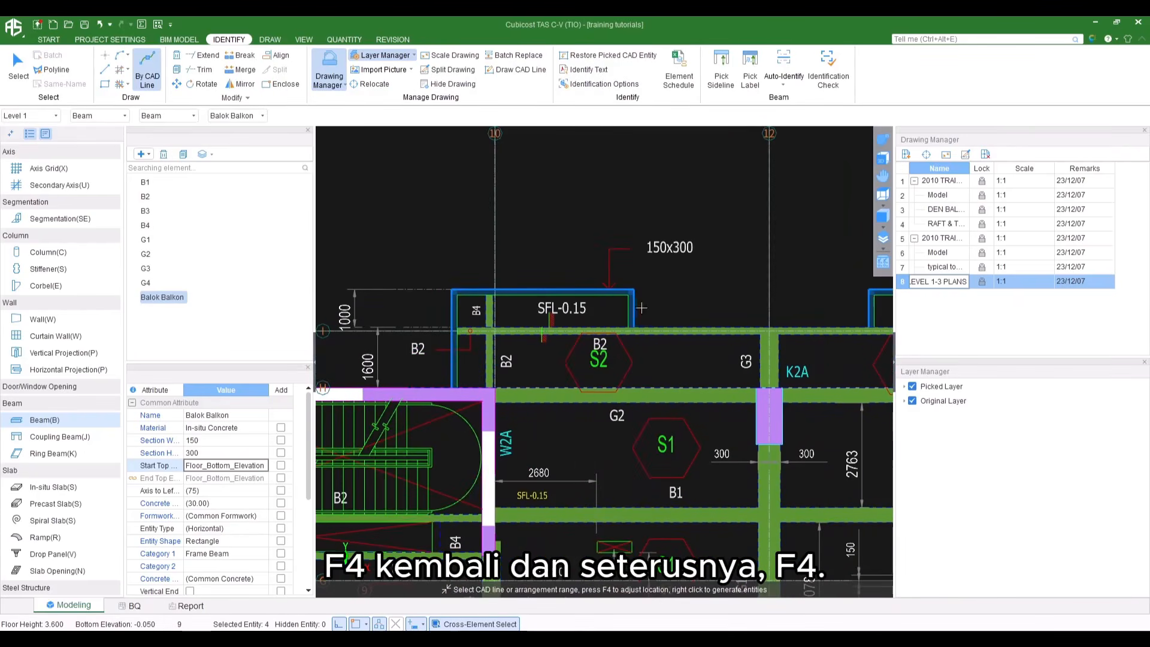
{"action": "scroll", "coordinate": [664, 327], "scroll_direction": "down", "scroll_amount": 3}
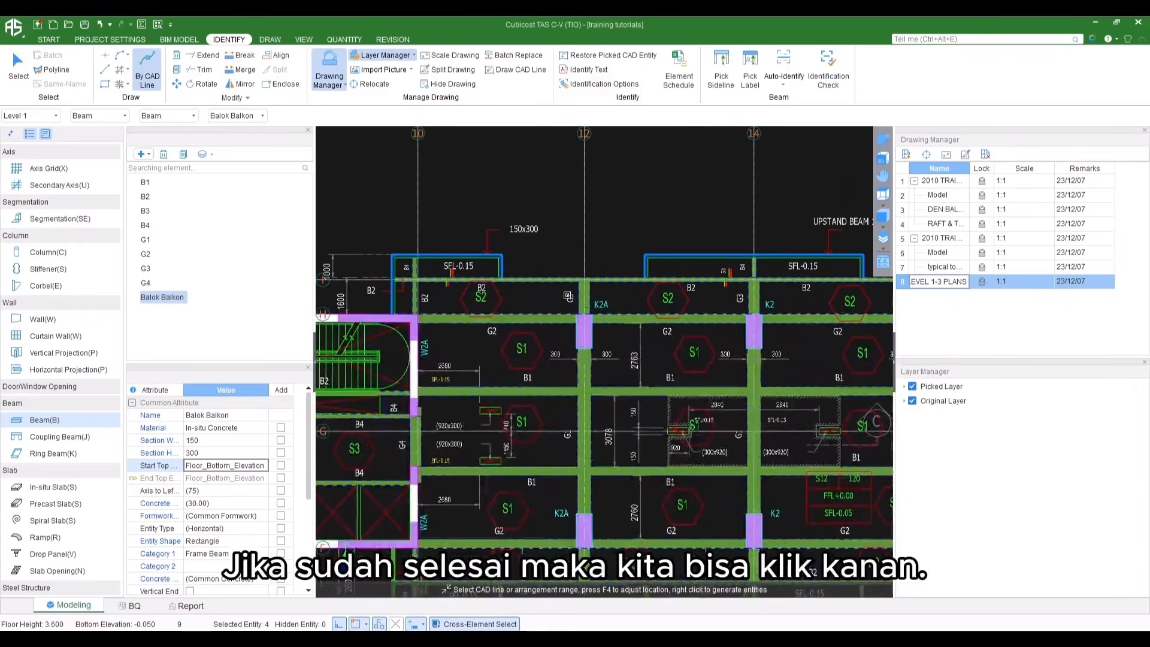
{"action": "right_click", "coordinate": [539, 270]}
{"action": "scroll", "coordinate": [596, 338], "scroll_direction": "down", "scroll_amount": 3}
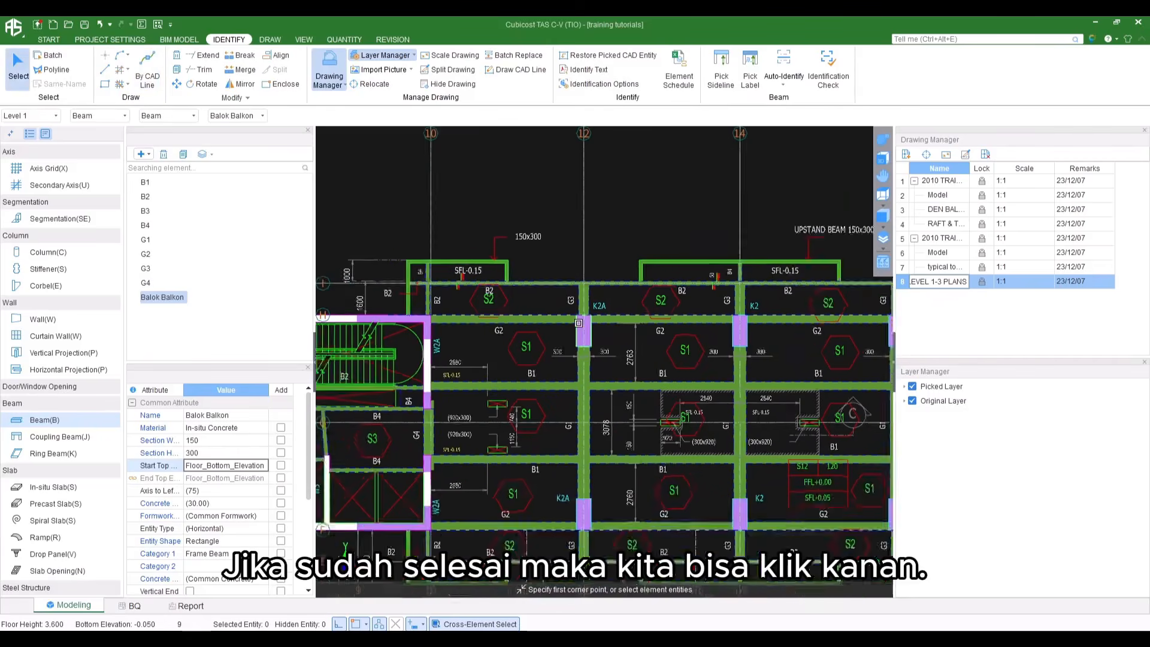
{"action": "middle_click_drag", "start_coordinate": [596, 339], "coordinate": [554, 304]}
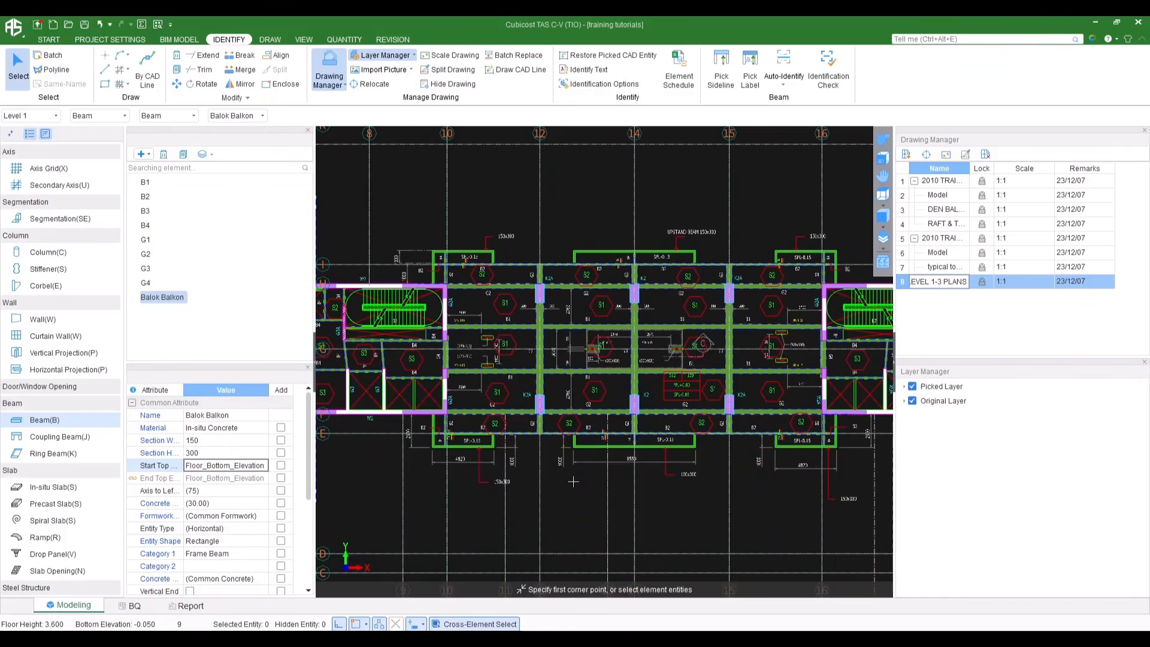
Examine the unmodelled B4 beam below the stairs near axis 10, hiding the original CAD layer and showing it again
{"action": "middle_click_drag", "start_coordinate": [572, 481], "coordinate": [692, 493]}
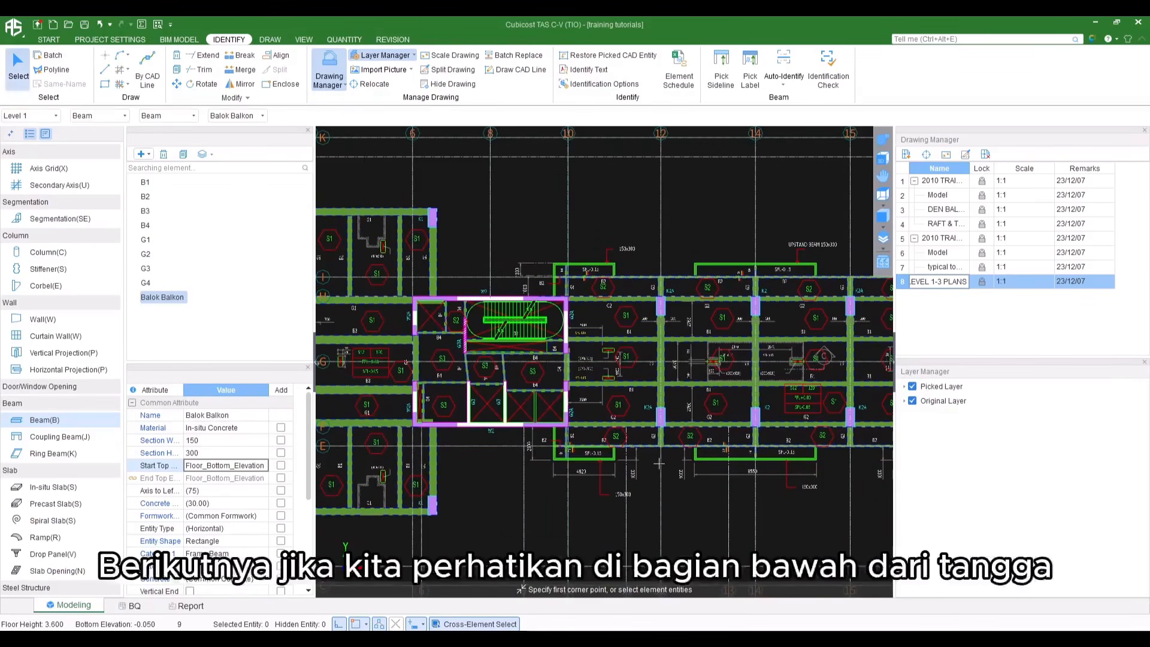
{"action": "scroll", "coordinate": [567, 378], "scroll_direction": "up", "scroll_amount": 3}
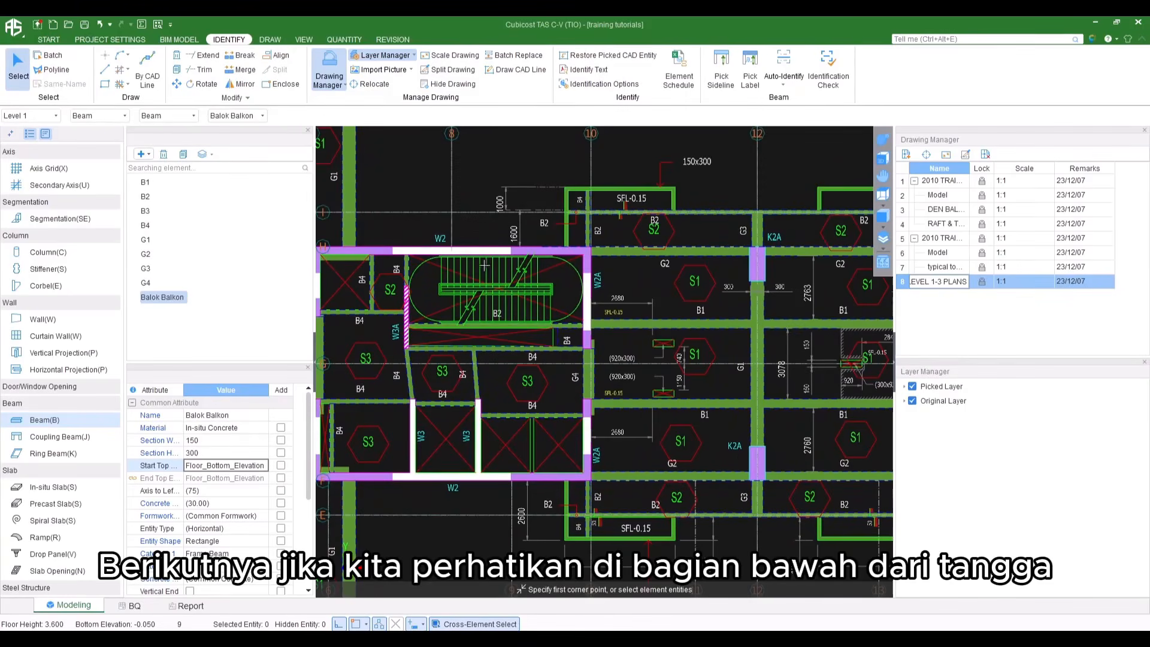
{"action": "scroll", "coordinate": [498, 298], "scroll_direction": "up", "scroll_amount": 5}
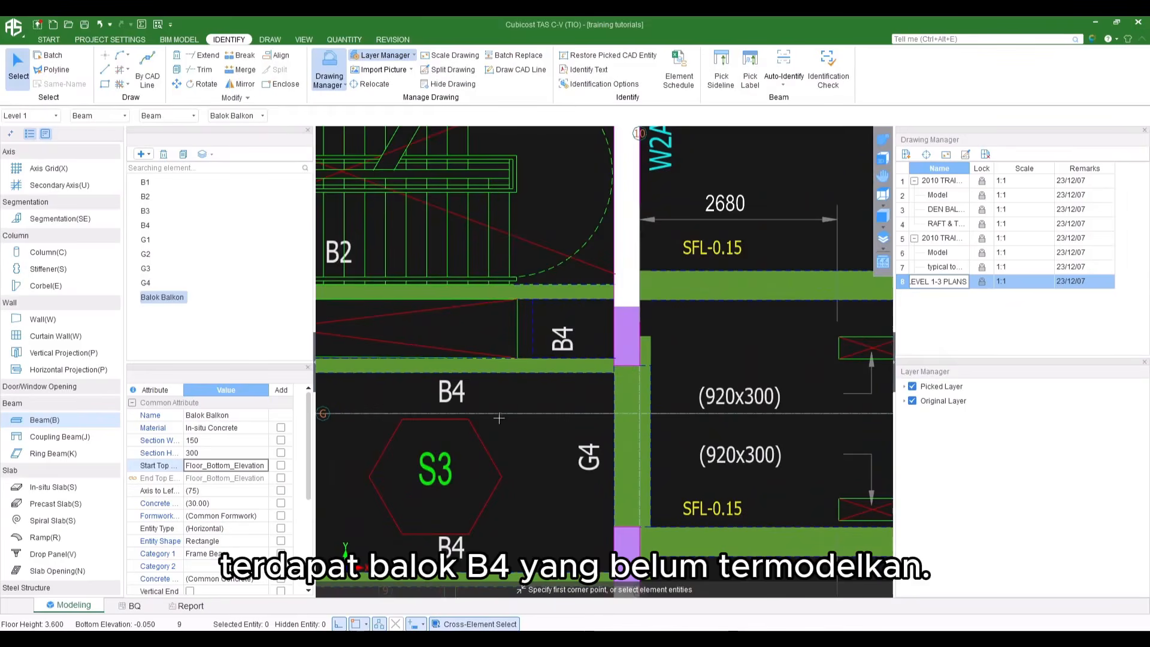
{"action": "scroll", "coordinate": [527, 341], "scroll_direction": "up", "scroll_amount": 3}
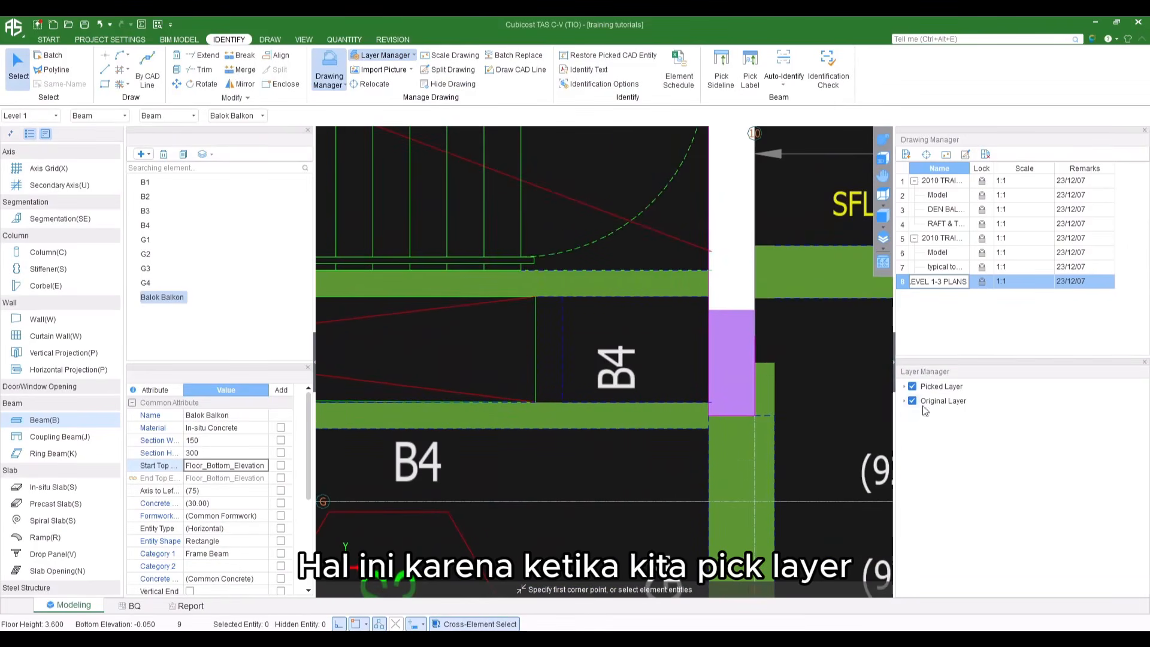
{"action": "left_click", "coordinate": [911, 401]}
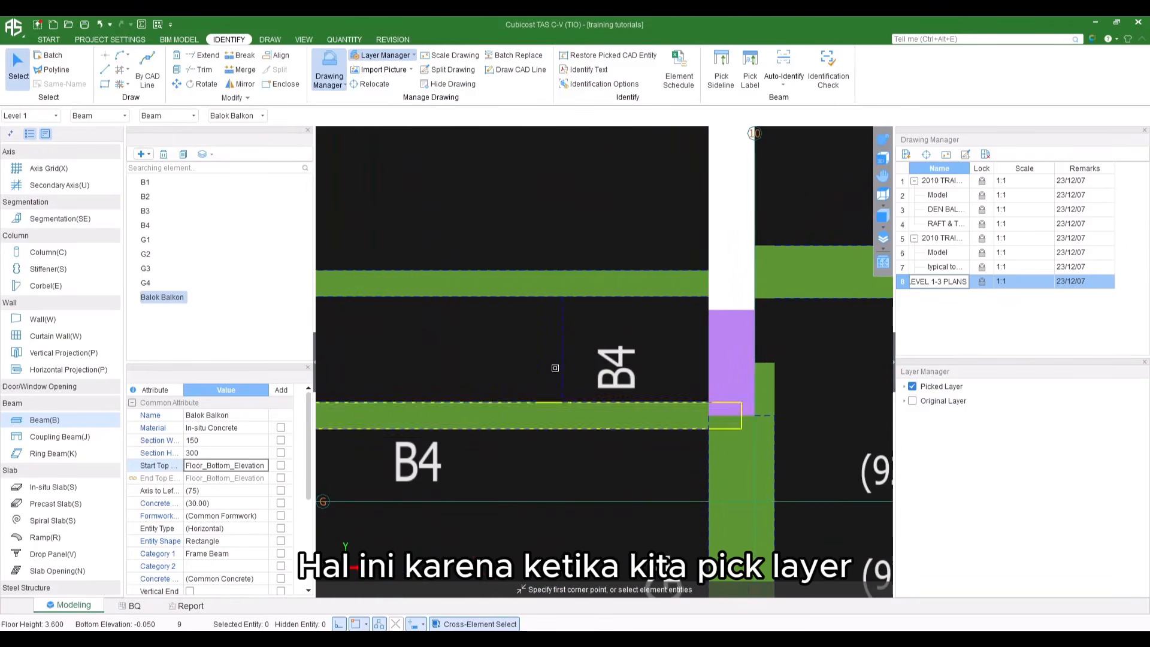
{"action": "left_click", "coordinate": [911, 401]}
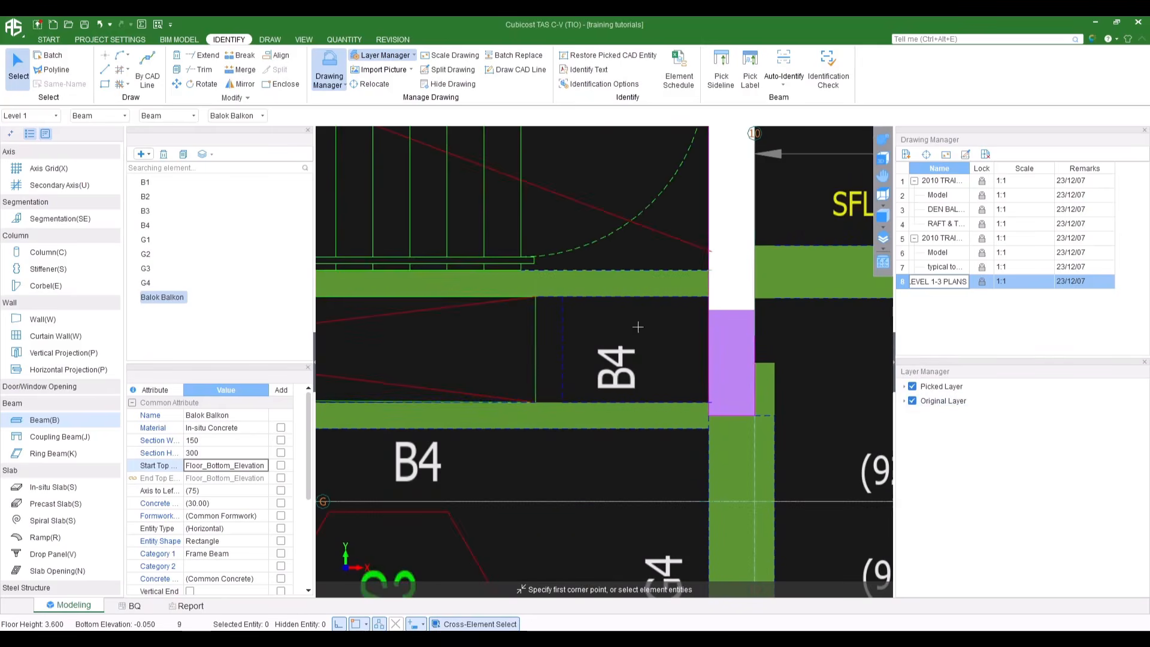
Start By CAD Line with beam B4 and pick the blue beam line below the stairs near axis 10
{"action": "left_click", "coordinate": [154, 226]}
{"action": "left_click", "coordinate": [147, 75]}
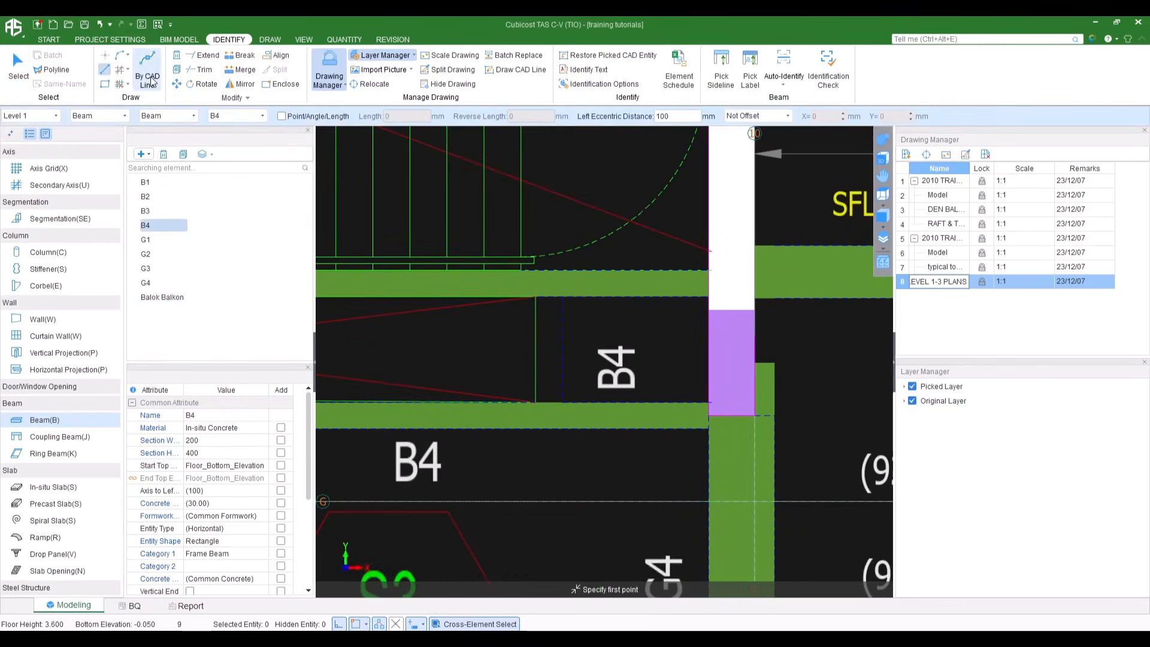
{"action": "left_click", "coordinate": [149, 78]}
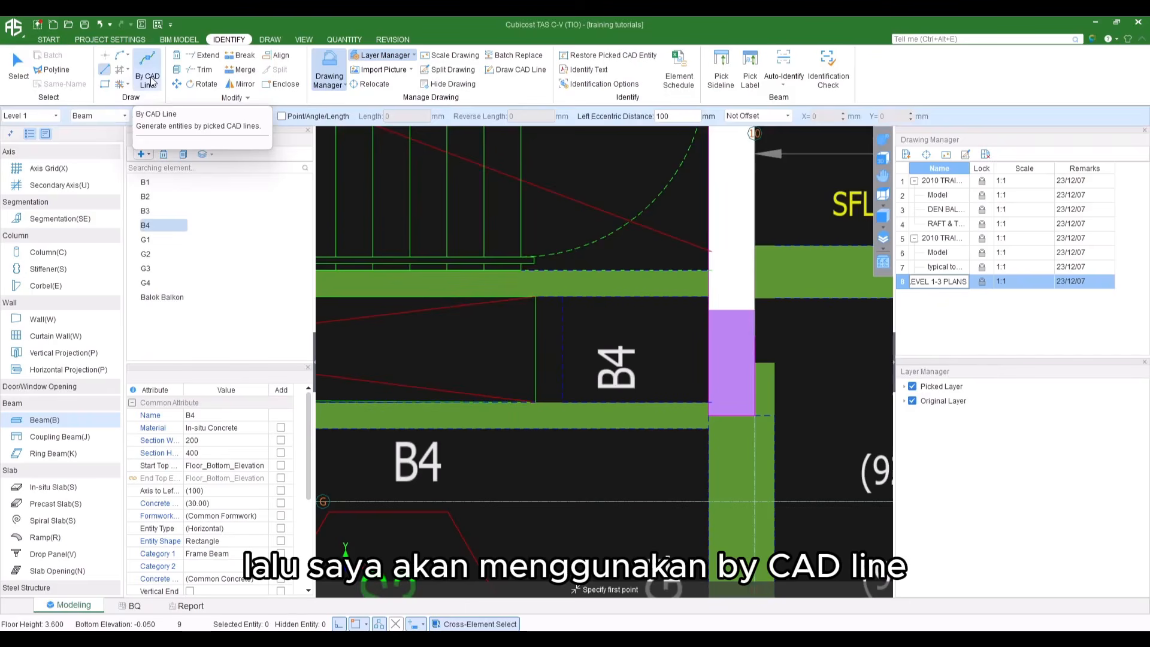
{"action": "left_click", "coordinate": [563, 327]}
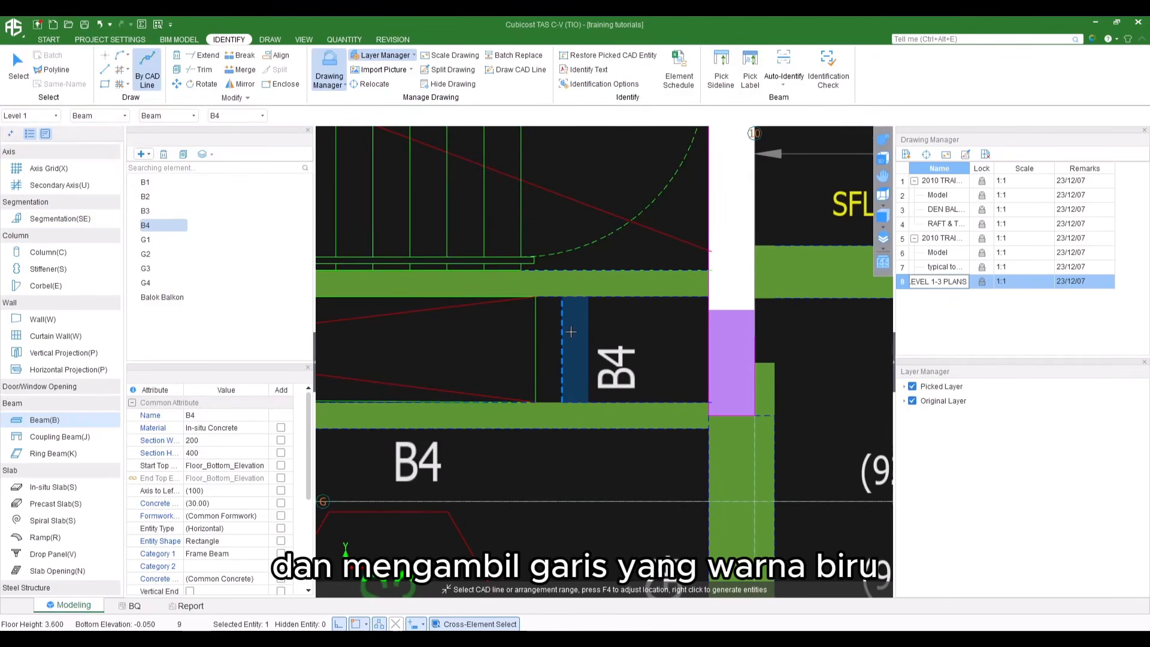
Add the matching B4 line below the stairs near axis 16 to the selection and generate both beams
{"action": "scroll", "coordinate": [570, 332], "scroll_direction": "down", "scroll_amount": 6}
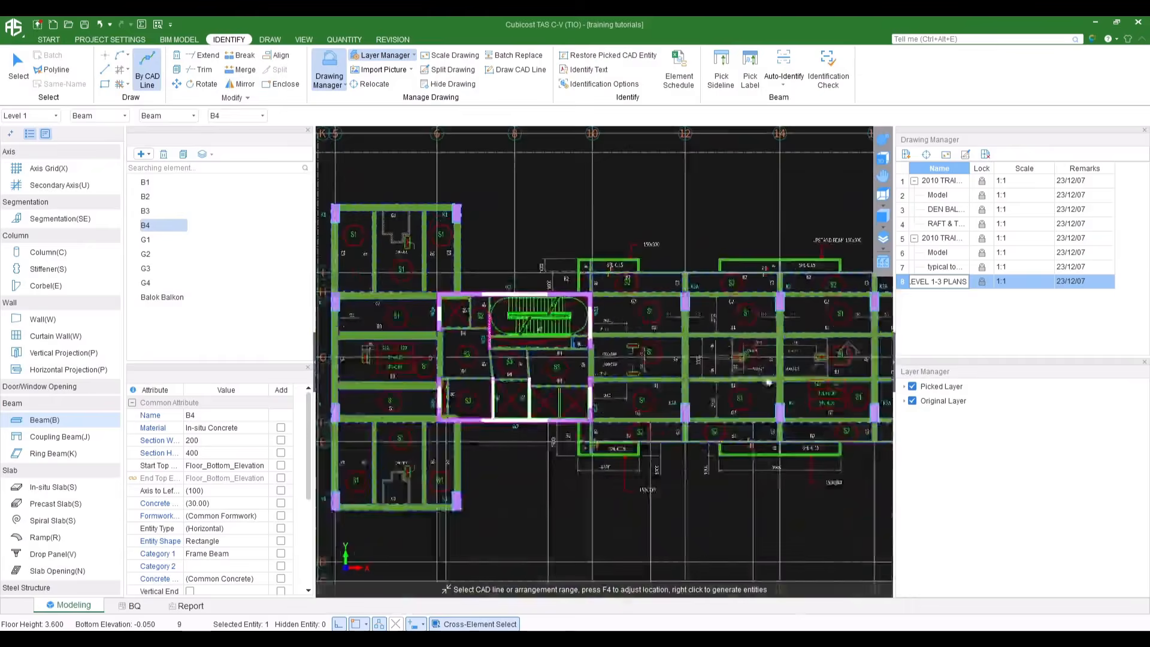
{"action": "scroll", "coordinate": [768, 382], "scroll_direction": "up", "scroll_amount": 4}
{"action": "scroll", "coordinate": [570, 362], "scroll_direction": "up", "scroll_amount": 3}
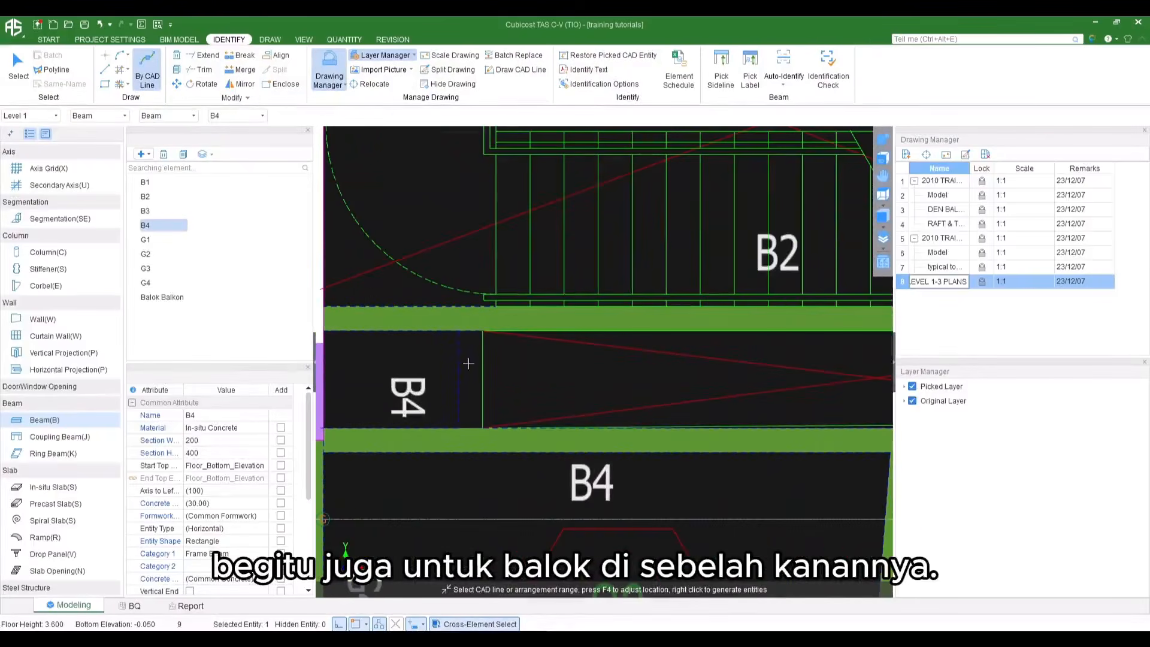
{"action": "left_click", "coordinate": [459, 359]}
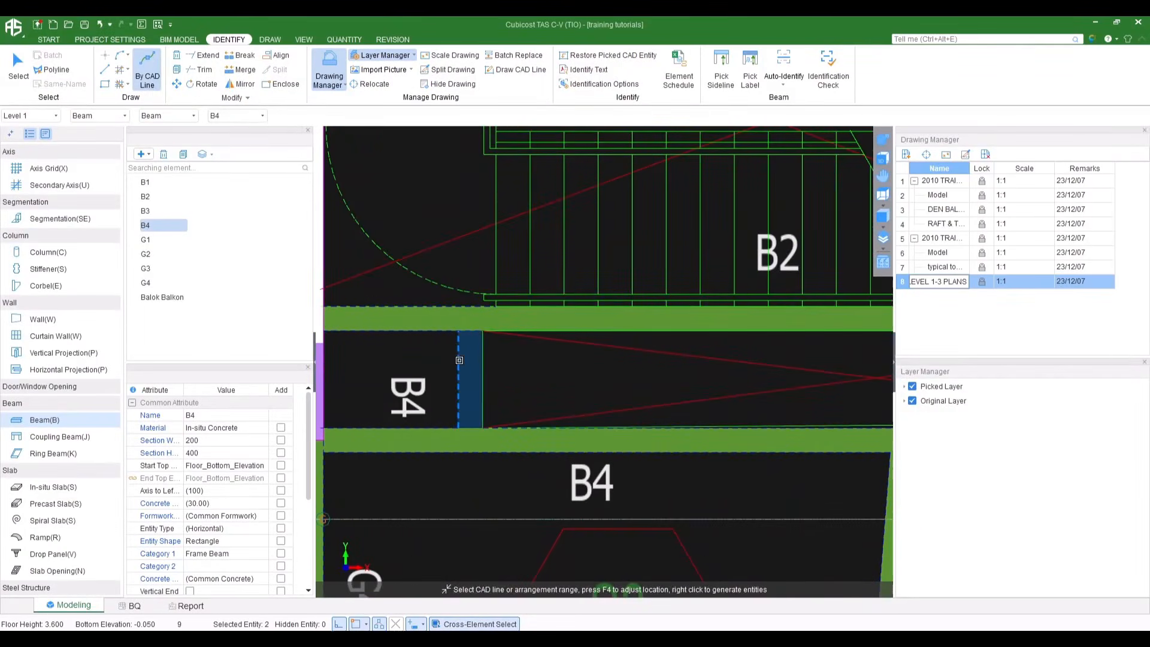
{"action": "right_click", "coordinate": [462, 366]}
{"action": "scroll", "coordinate": [463, 366], "scroll_direction": "down", "scroll_amount": 8}
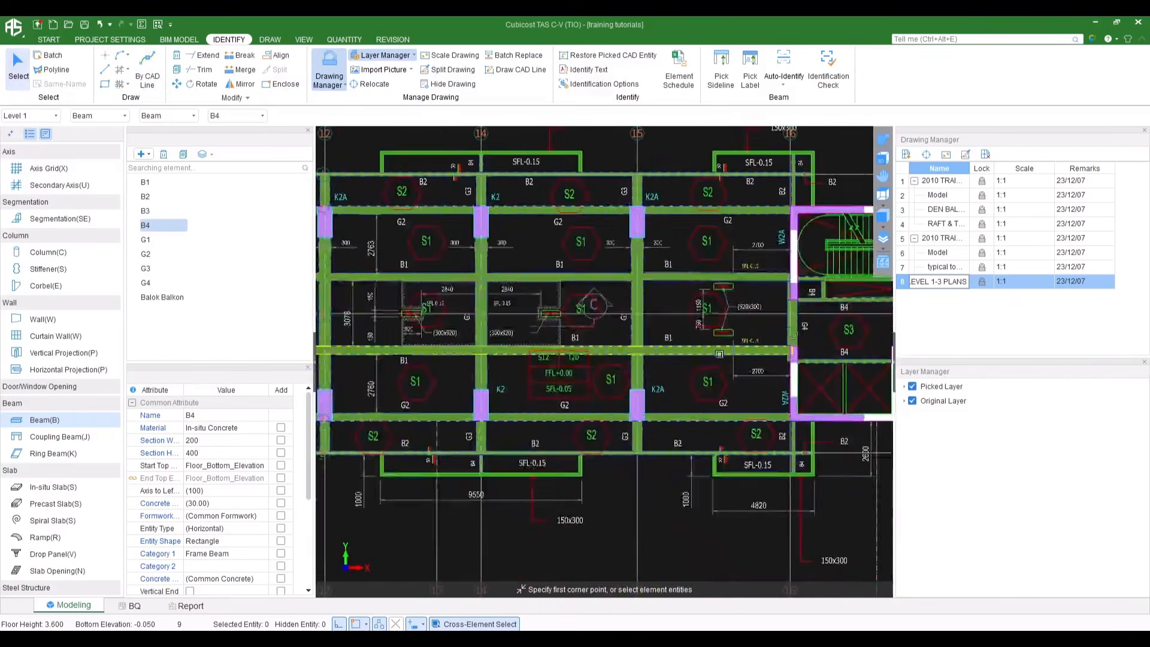
{"action": "scroll", "coordinate": [683, 372], "scroll_direction": "down", "scroll_amount": 3}
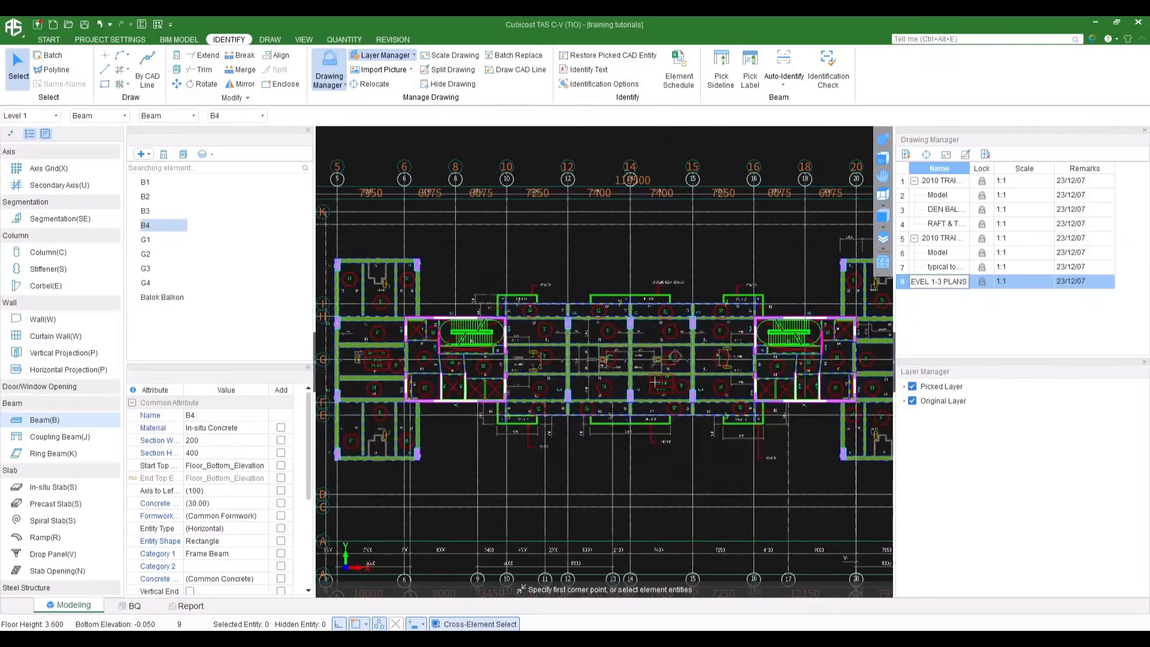
Switch to In-situ Slab and pick the S1/S2 slab labels by layer from the CAD plan
{"action": "middle_click_drag", "start_coordinate": [655, 381], "coordinate": [635, 387]}
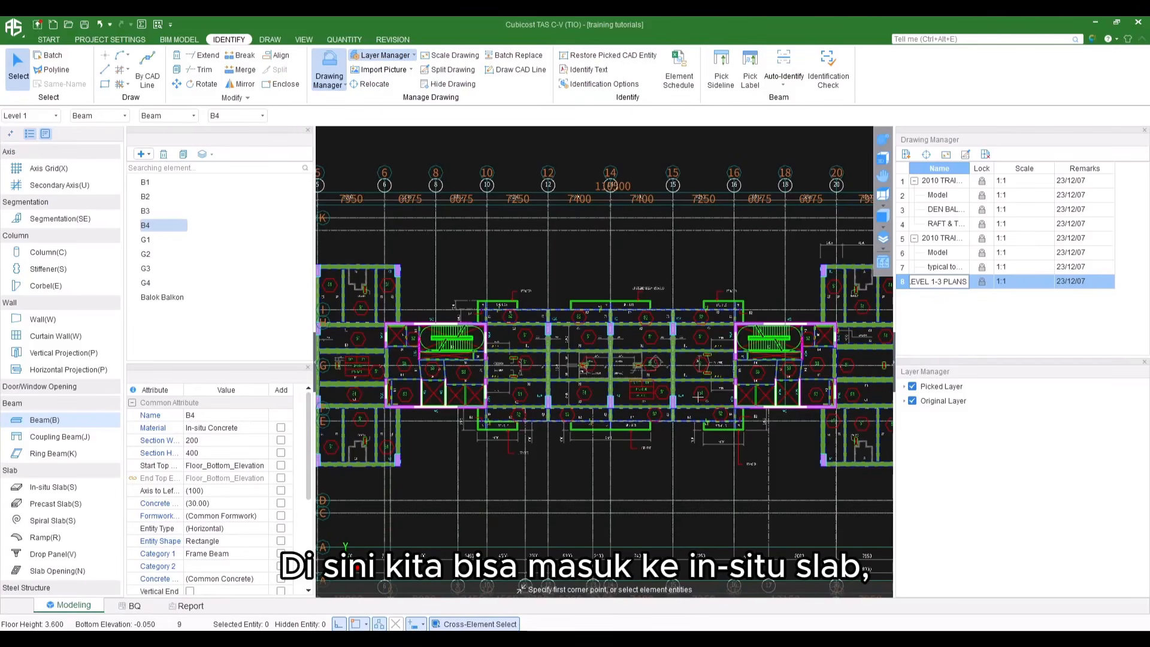
{"action": "left_click", "coordinate": [53, 486]}
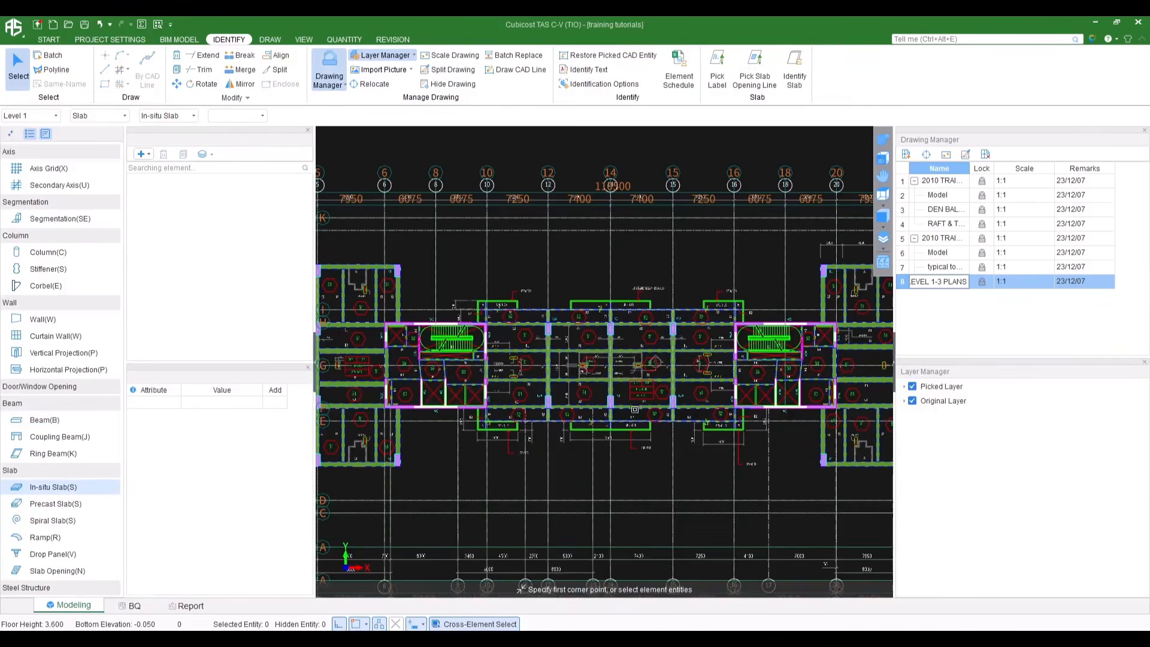
{"action": "scroll", "coordinate": [635, 406], "scroll_direction": "up", "scroll_amount": 5}
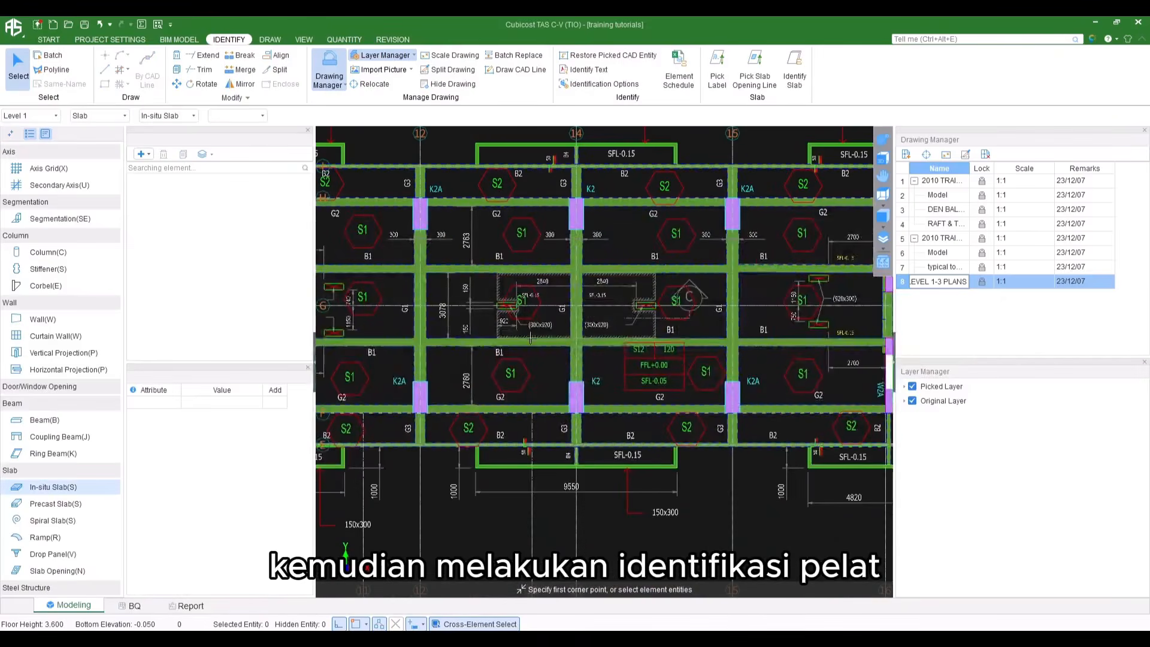
{"action": "middle_click_drag", "start_coordinate": [535, 343], "coordinate": [578, 379]}
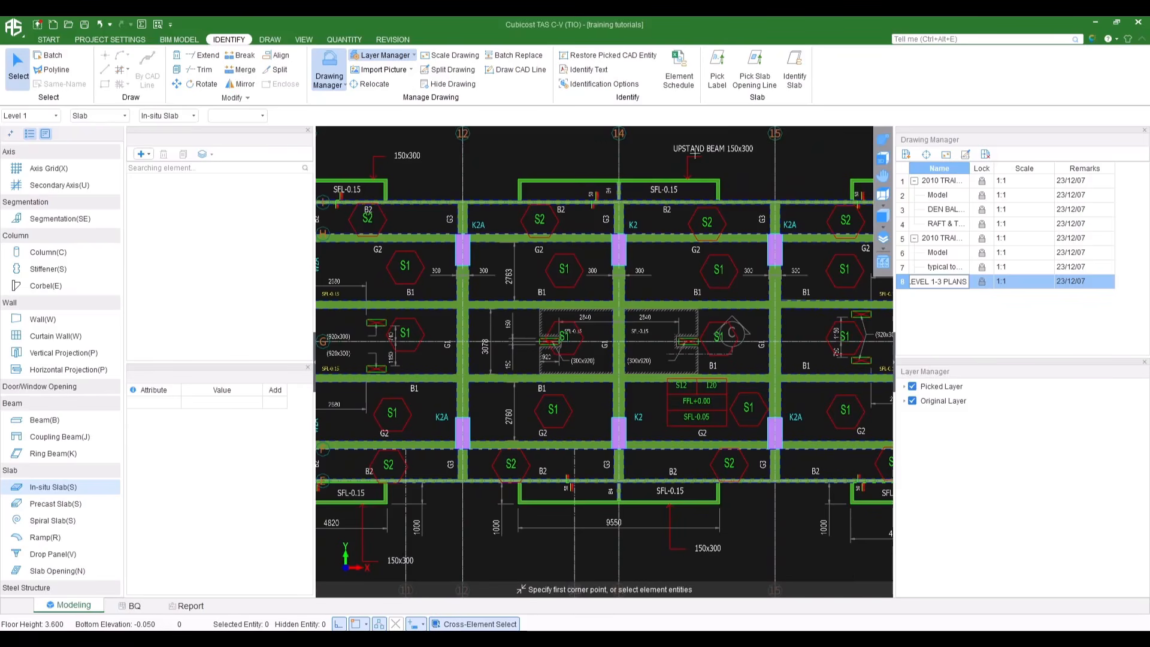
{"action": "left_click", "coordinate": [716, 72]}
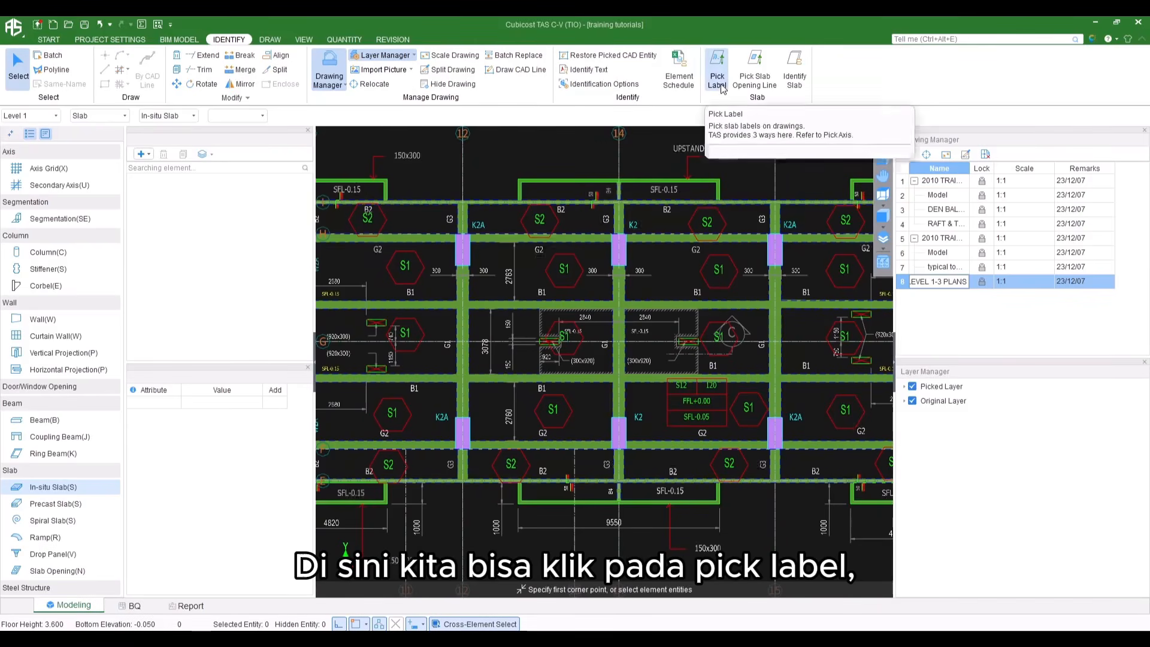
{"action": "scroll", "coordinate": [532, 277], "scroll_direction": "up", "scroll_amount": 2}
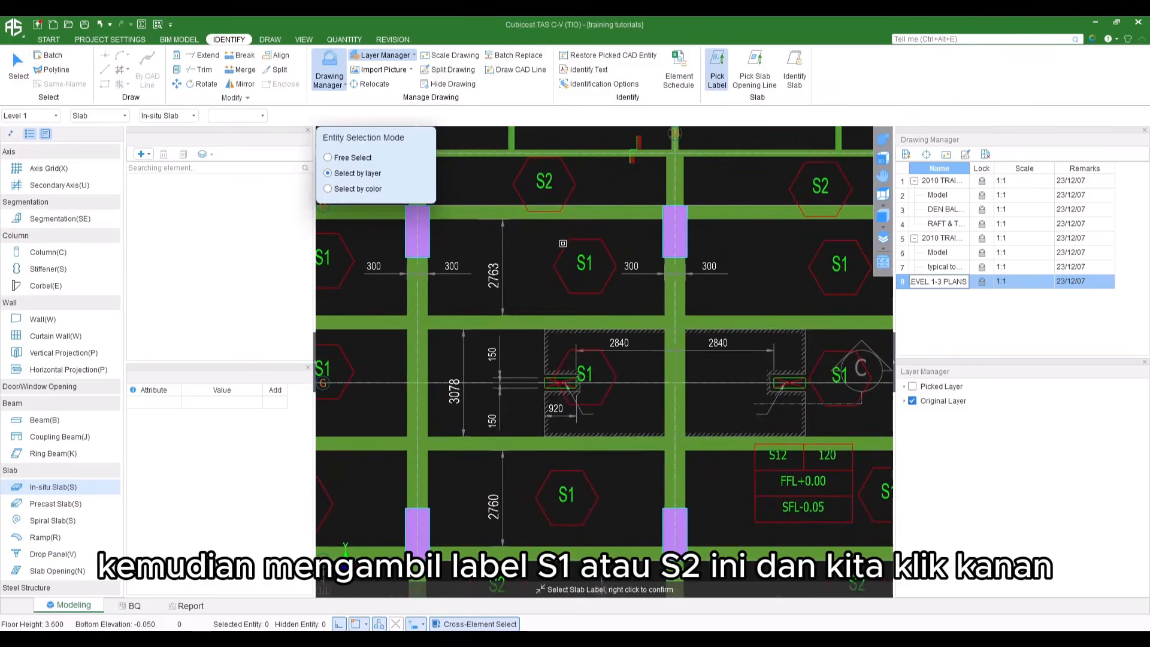
{"action": "left_click", "coordinate": [563, 247]}
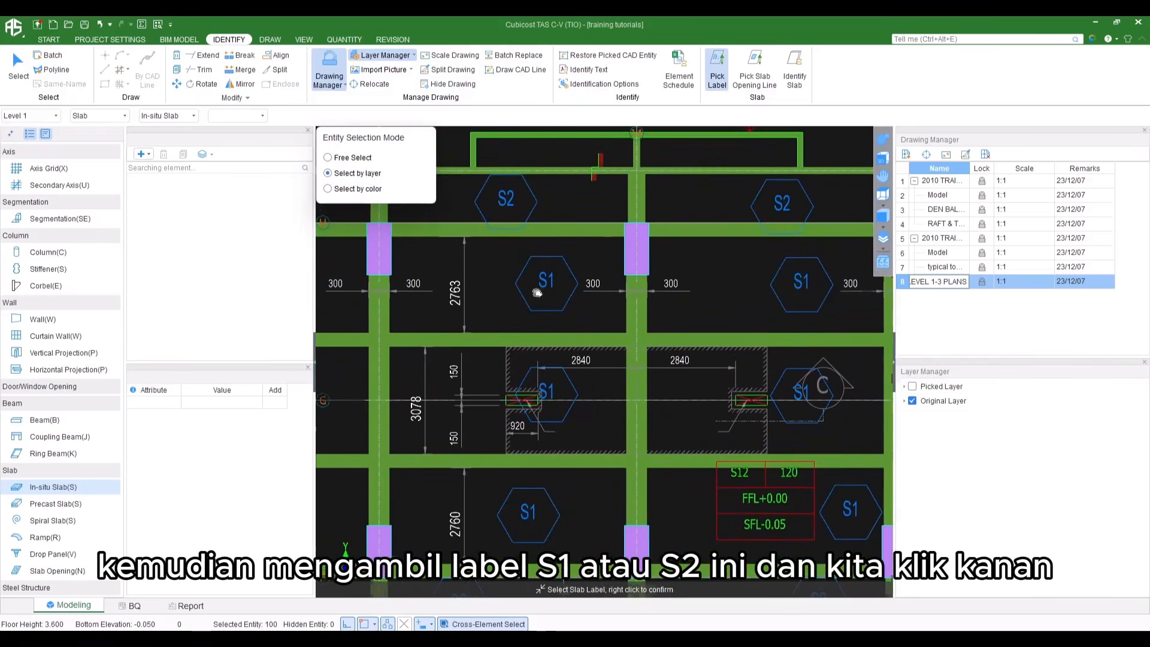
{"action": "middle_click_drag", "start_coordinate": [537, 292], "coordinate": [570, 233]}
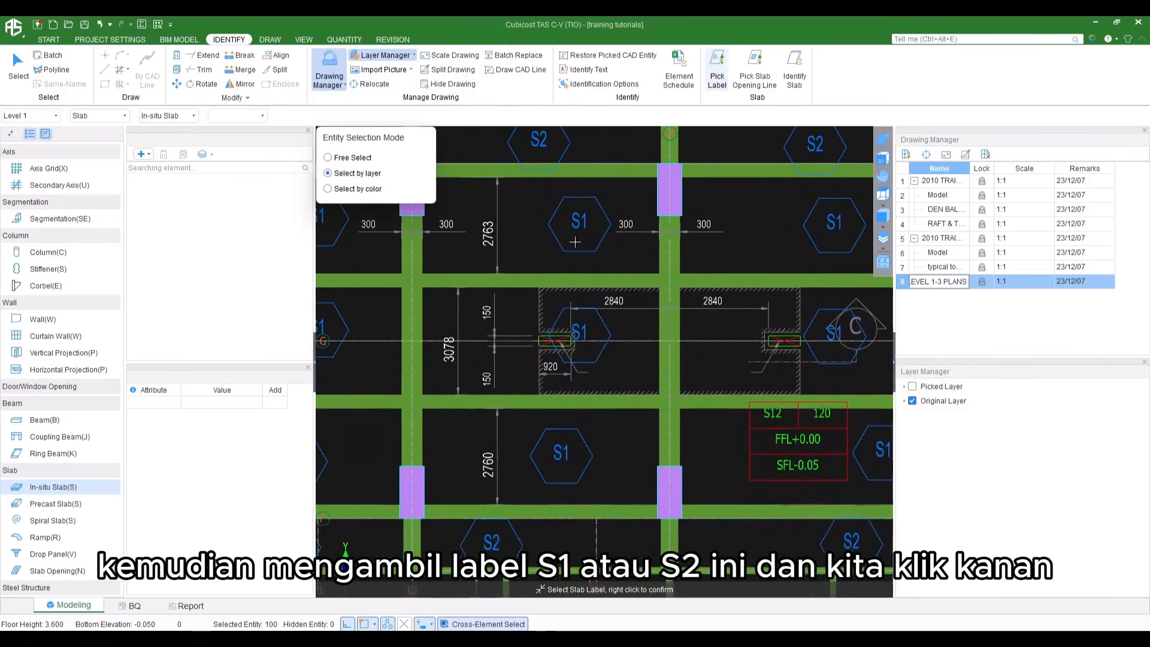
{"action": "right_click", "coordinate": [519, 249]}
Run Identify Slab without picking opening lines, accepting Concrete Wall, Frame Beam and Non-Frame Beam as slab supports
{"action": "scroll", "coordinate": [519, 248], "scroll_direction": "down", "scroll_amount": 3}
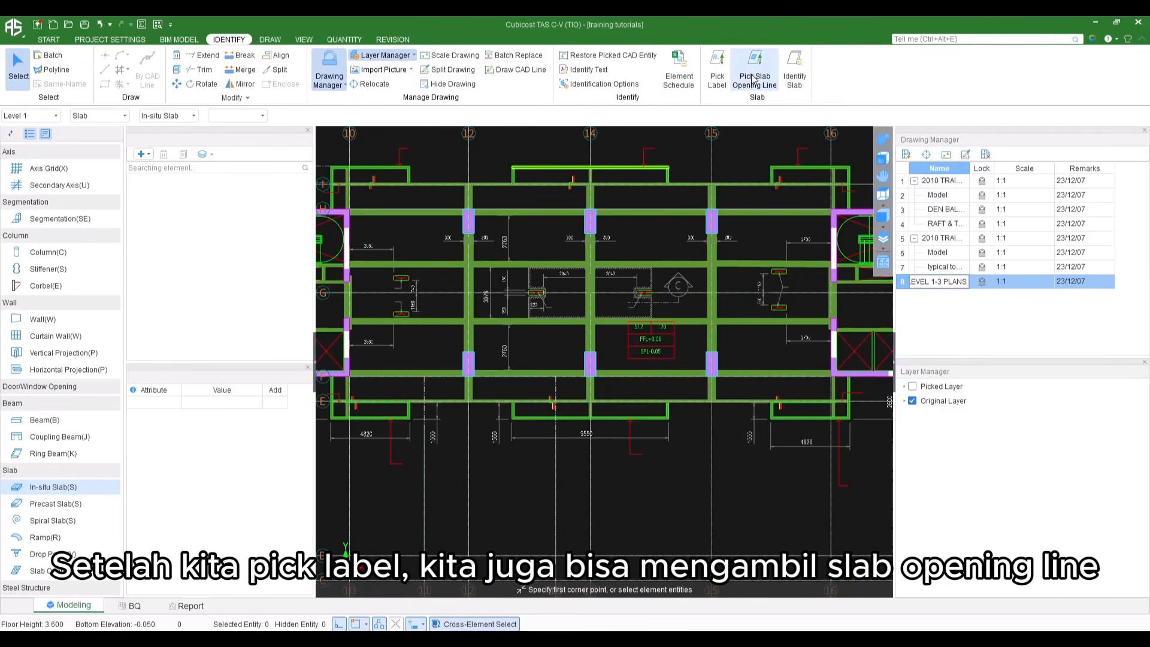
{"action": "scroll", "coordinate": [369, 256], "scroll_direction": "up", "scroll_amount": 5}
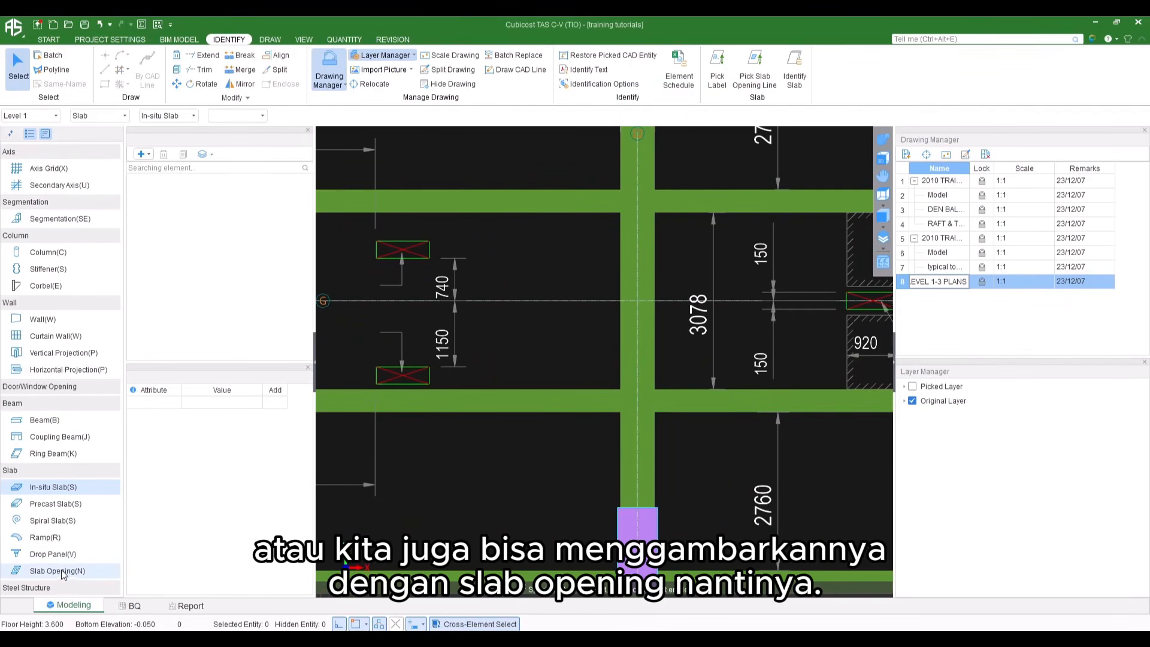
{"action": "scroll", "coordinate": [488, 377], "scroll_direction": "down", "scroll_amount": 5}
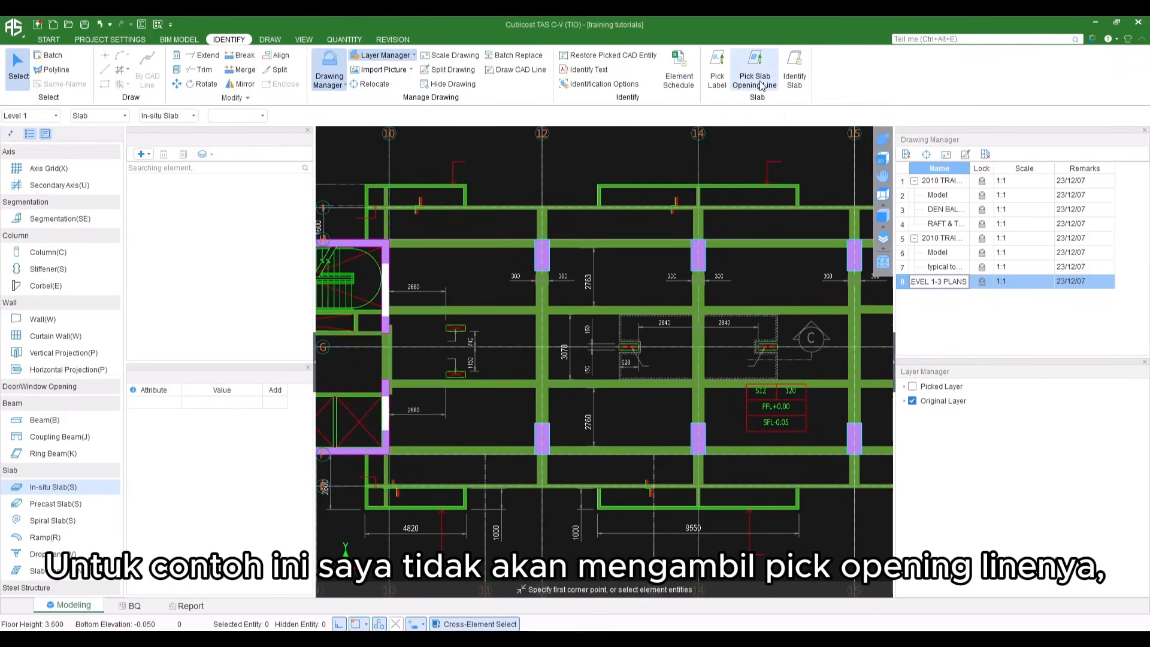
{"action": "middle_click_drag", "start_coordinate": [539, 251], "coordinate": [491, 221]}
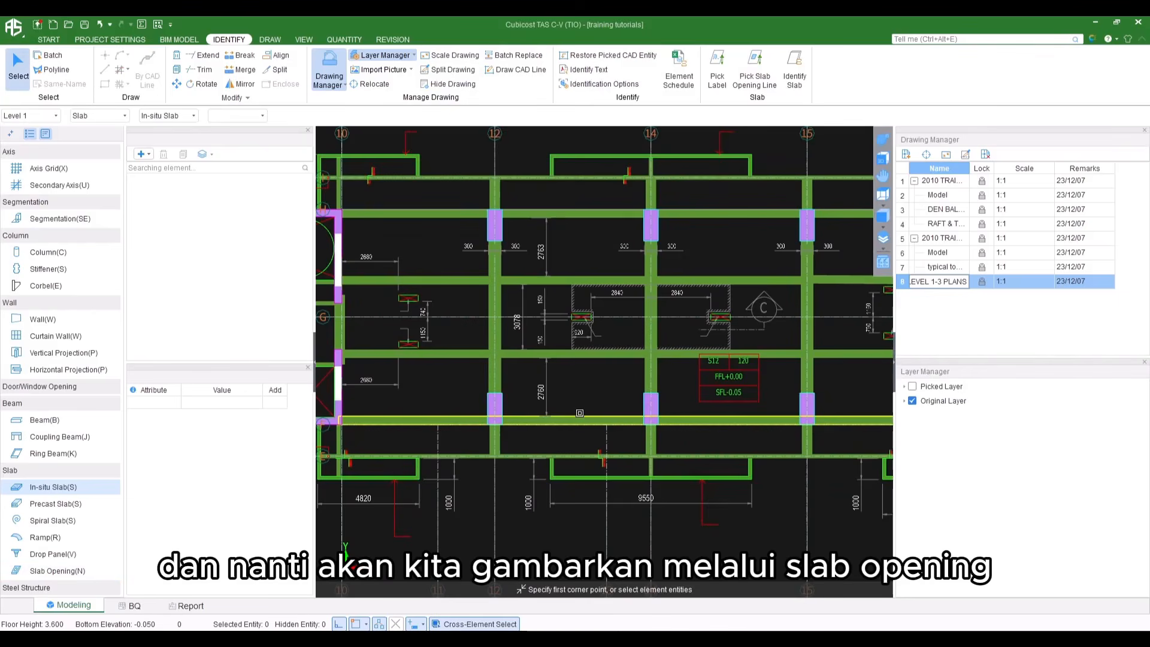
{"action": "left_click", "coordinate": [793, 65]}
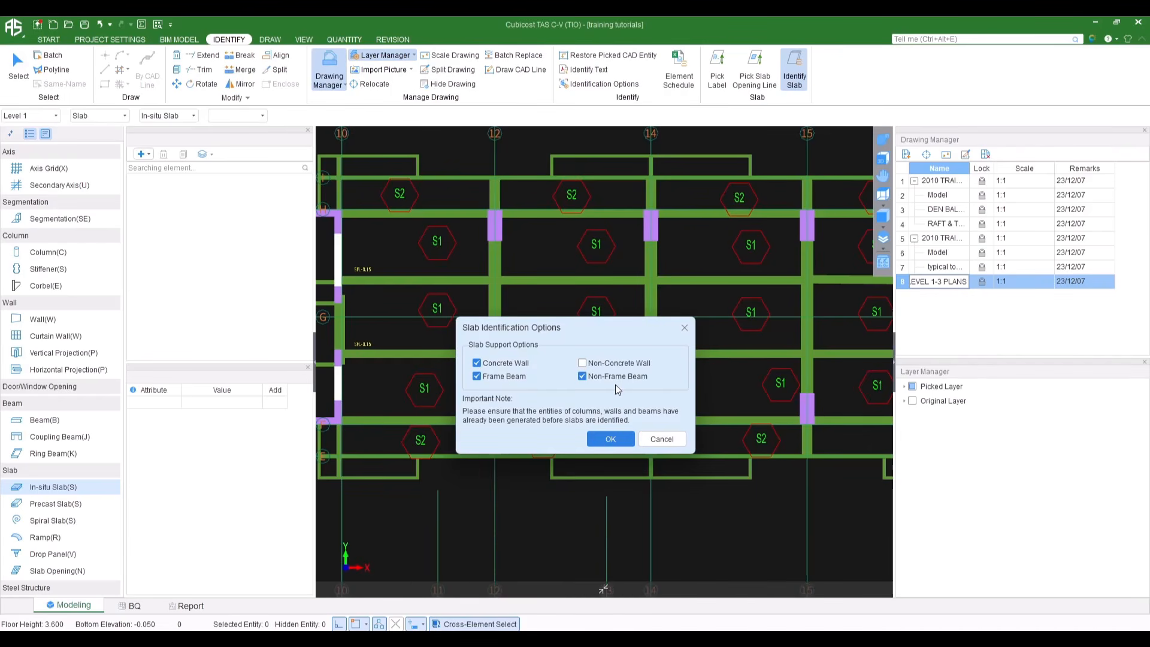
{"action": "left_click", "coordinate": [617, 438]}
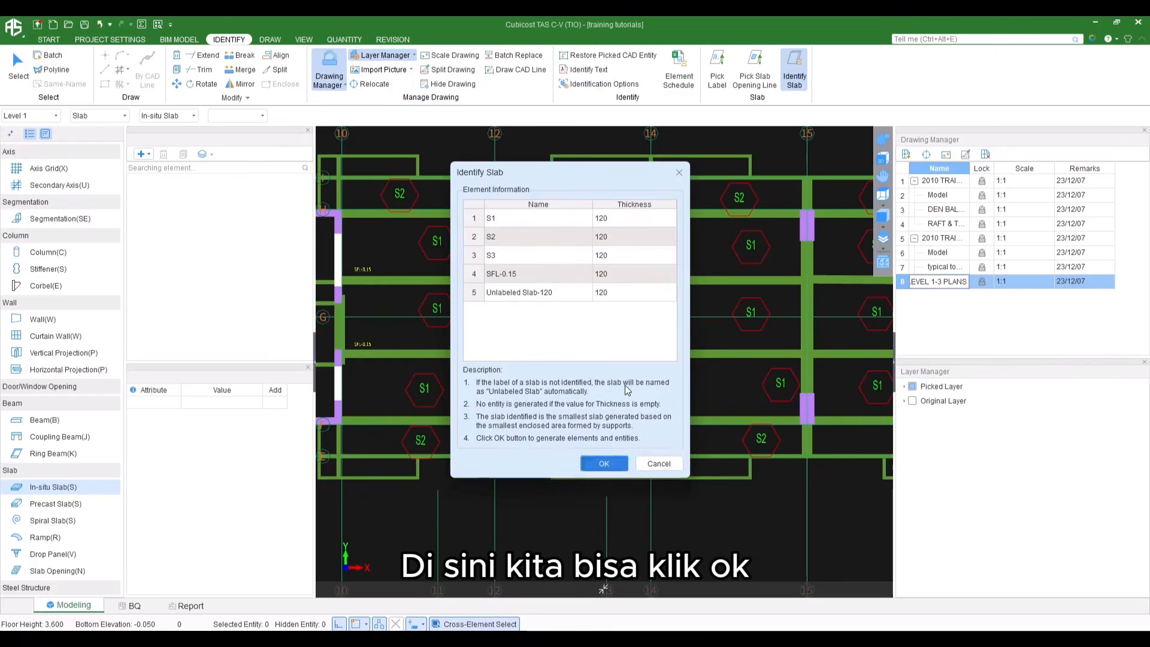
Open the thickness values of slabs S1, S2 and S3 in the identified slab list
{"action": "left_click", "coordinate": [619, 219]}
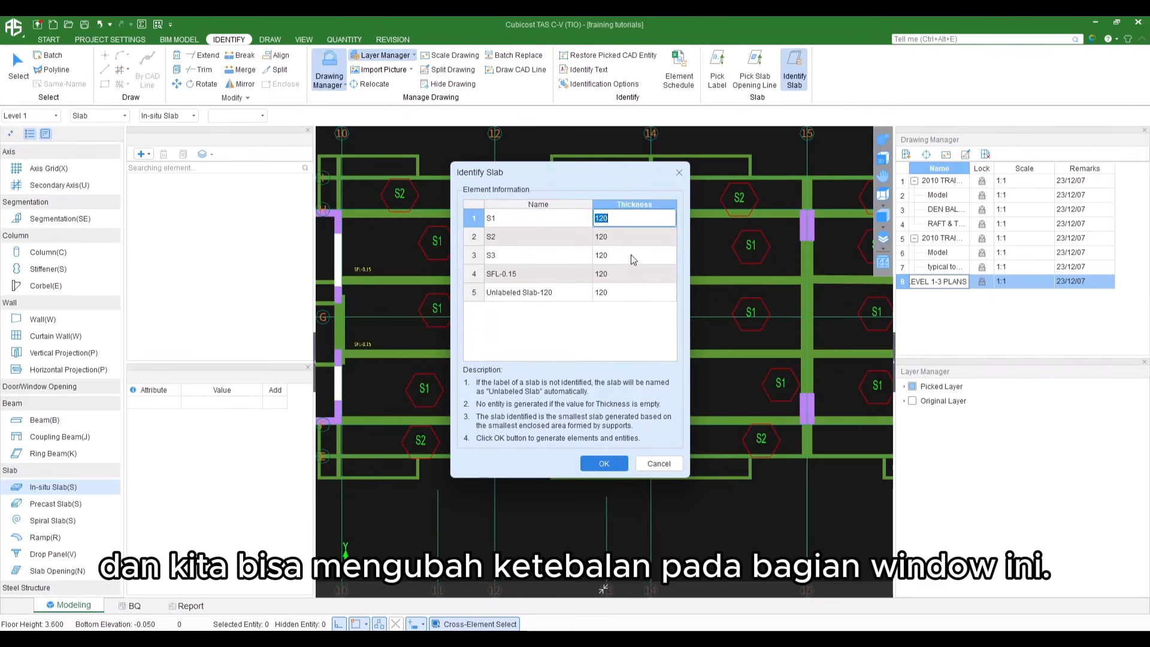
{"action": "left_click", "coordinate": [614, 235]}
{"action": "left_click", "coordinate": [619, 257]}
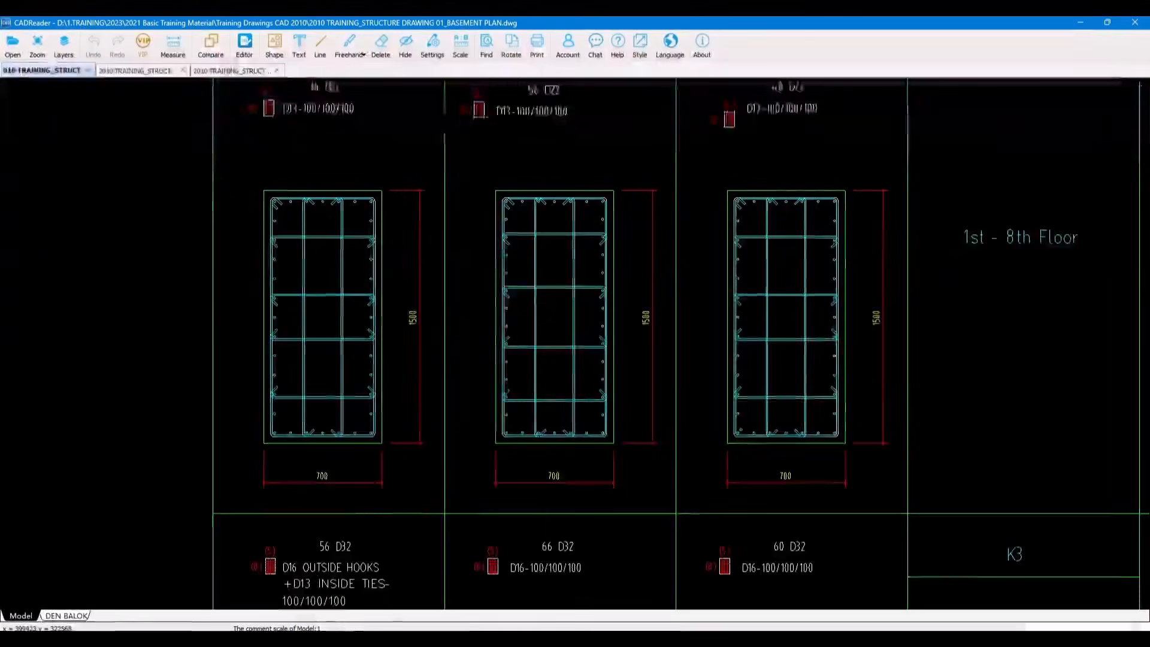
Check the S1, S2 and S3 slab thicknesses in the typical floor slab reinforcement details of the typical structure plan in CADReader
{"action": "scroll", "coordinate": [470, 264], "scroll_direction": "down", "scroll_amount": 6}
{"action": "left_click", "coordinate": [160, 73]}
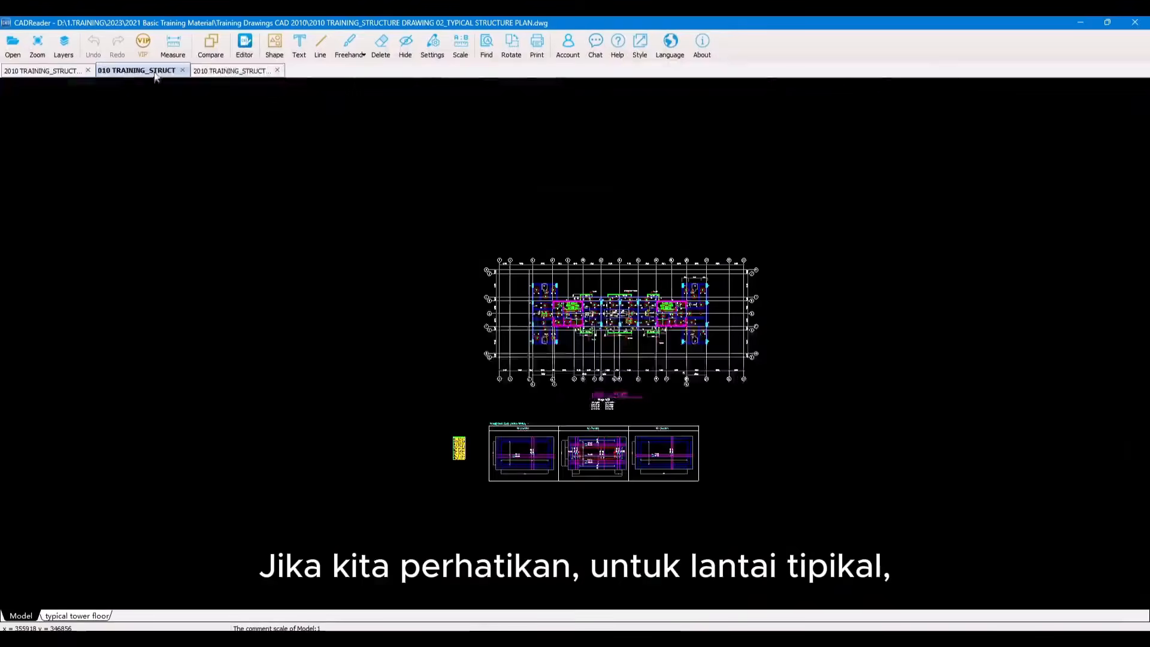
{"action": "scroll", "coordinate": [551, 403], "scroll_direction": "up", "scroll_amount": 5}
{"action": "left_click_drag", "start_coordinate": [787, 297], "coordinate": [620, 301]}
{"action": "scroll", "coordinate": [643, 262], "scroll_direction": "up", "scroll_amount": 2}
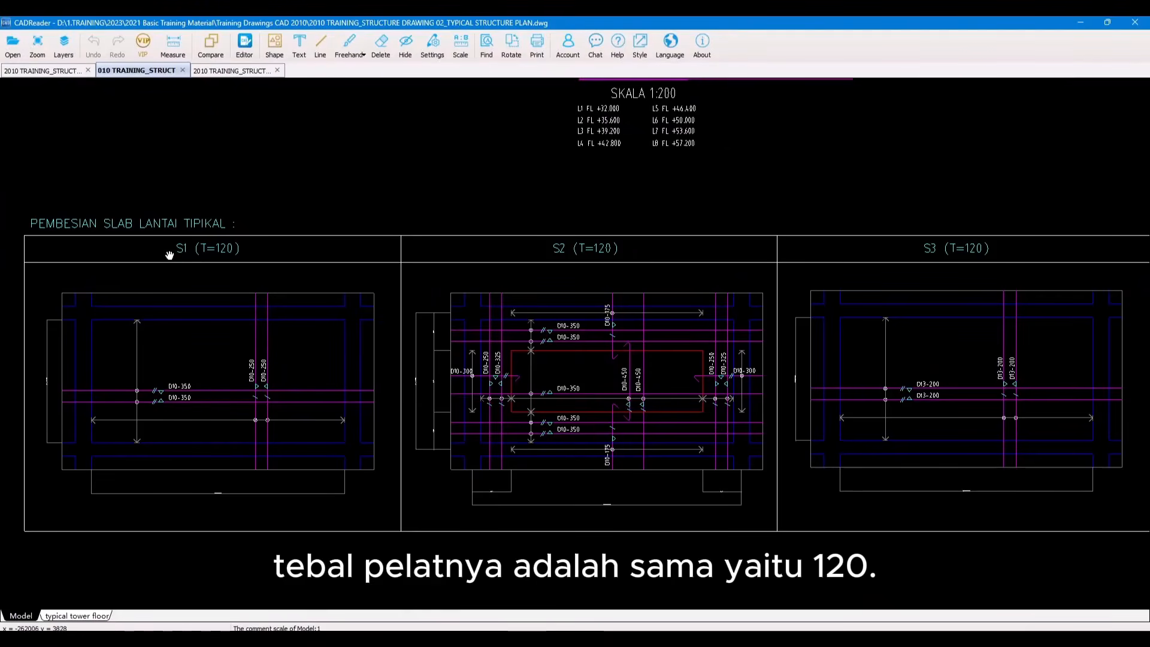
{"action": "left_click", "coordinate": [1081, 25]}
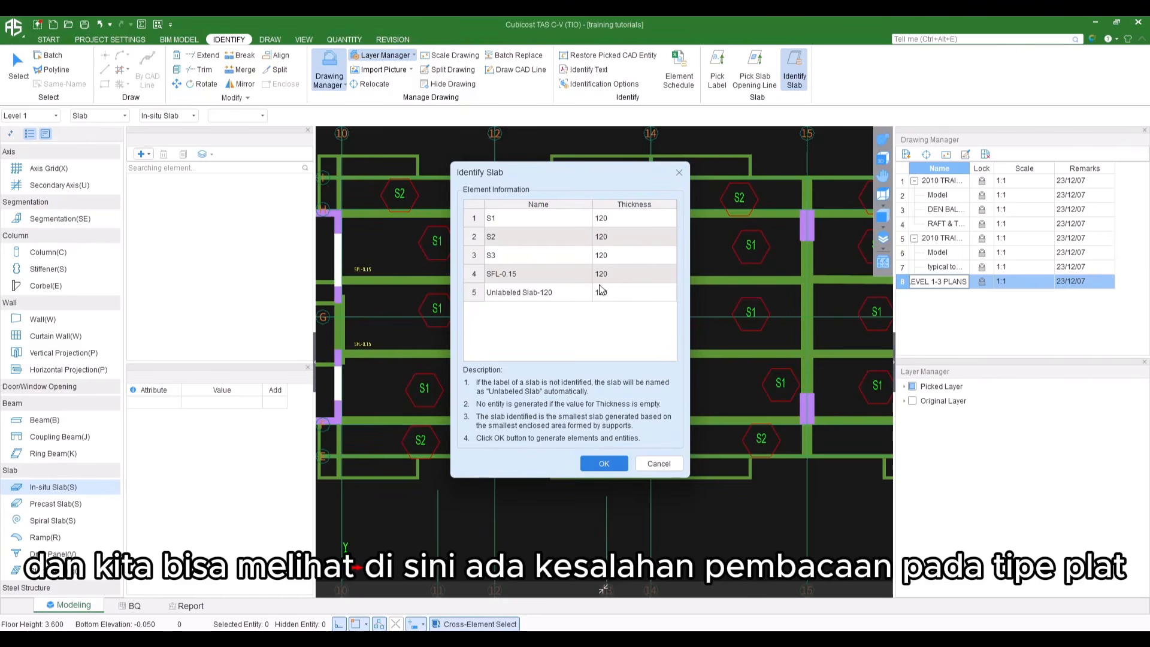
Accept a thickness of 120 for all listed slabs, including SFL-0.15 and Unlabeled Slab-120, and generate the slabs
{"action": "left_click_drag", "start_coordinate": [626, 281], "coordinate": [623, 286]}
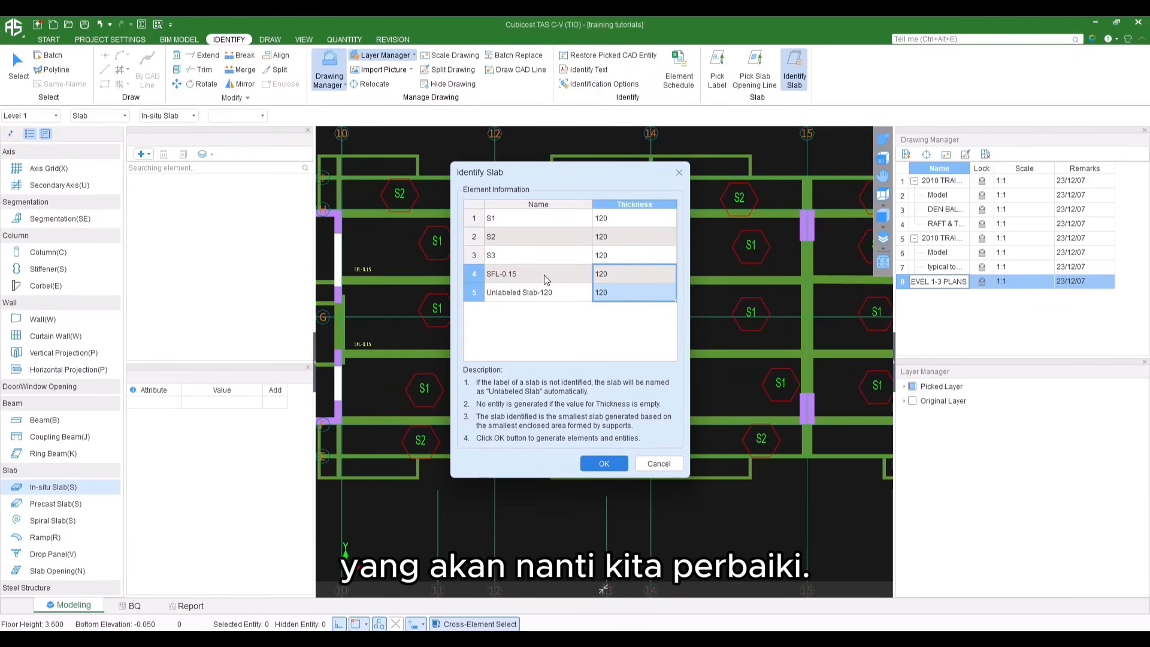
{"action": "left_click", "coordinate": [601, 463]}
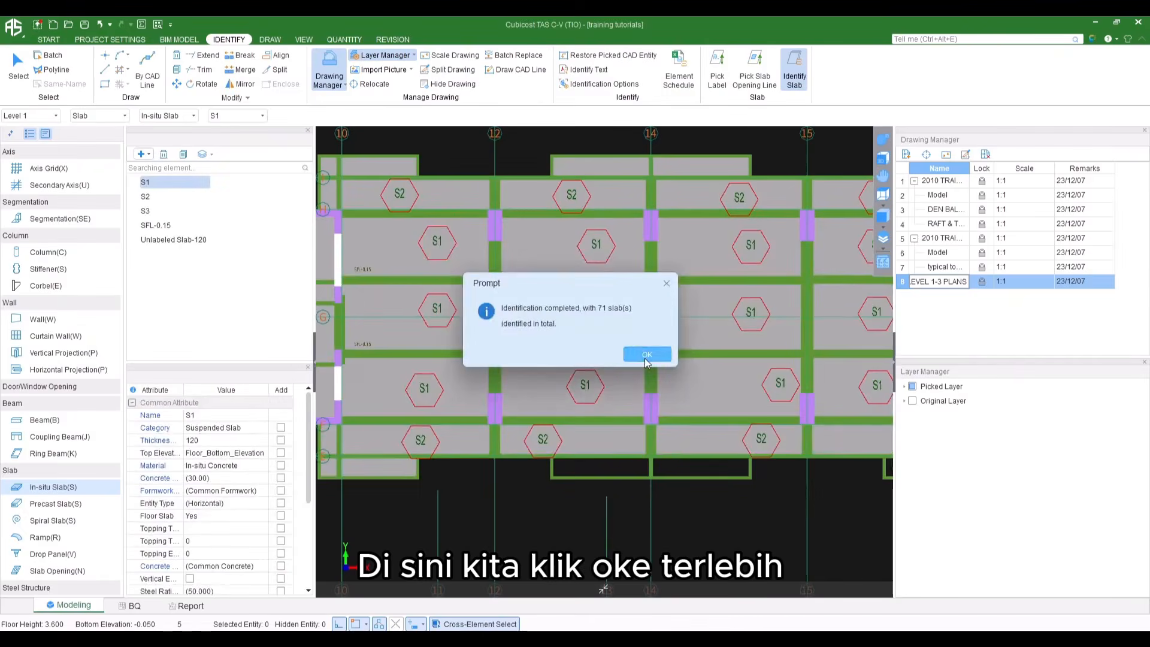
{"action": "left_click", "coordinate": [646, 354]}
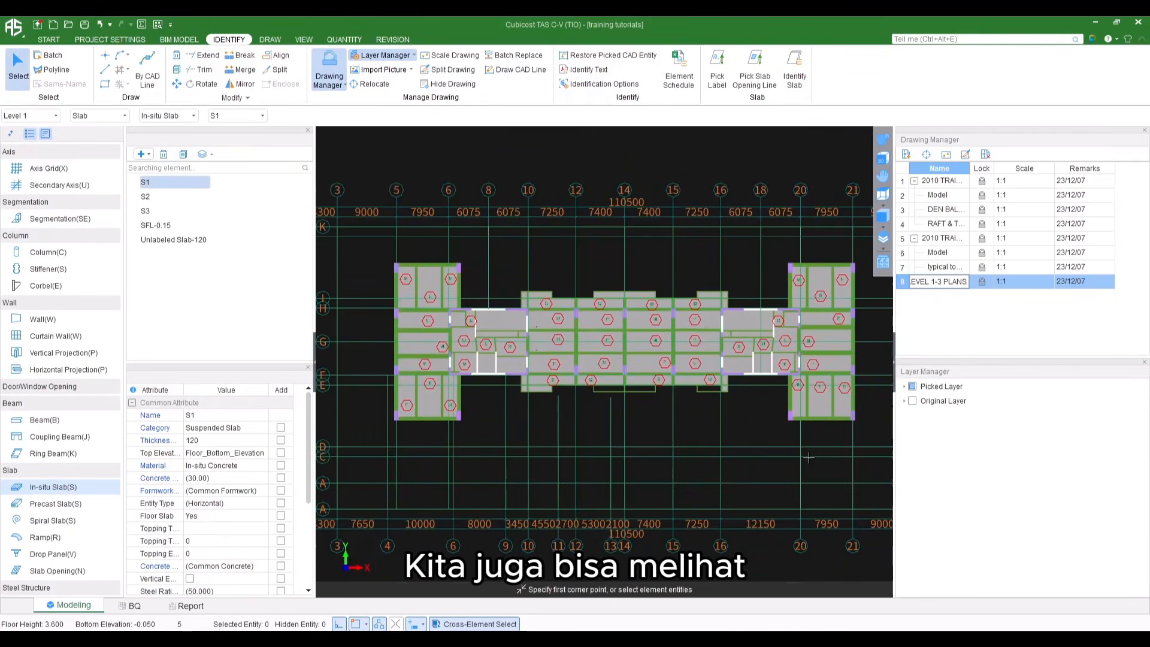
Turn the Original Layer of the CAD plan back on over the identified slabs
{"action": "scroll", "coordinate": [601, 455], "scroll_direction": "up", "scroll_amount": 5}
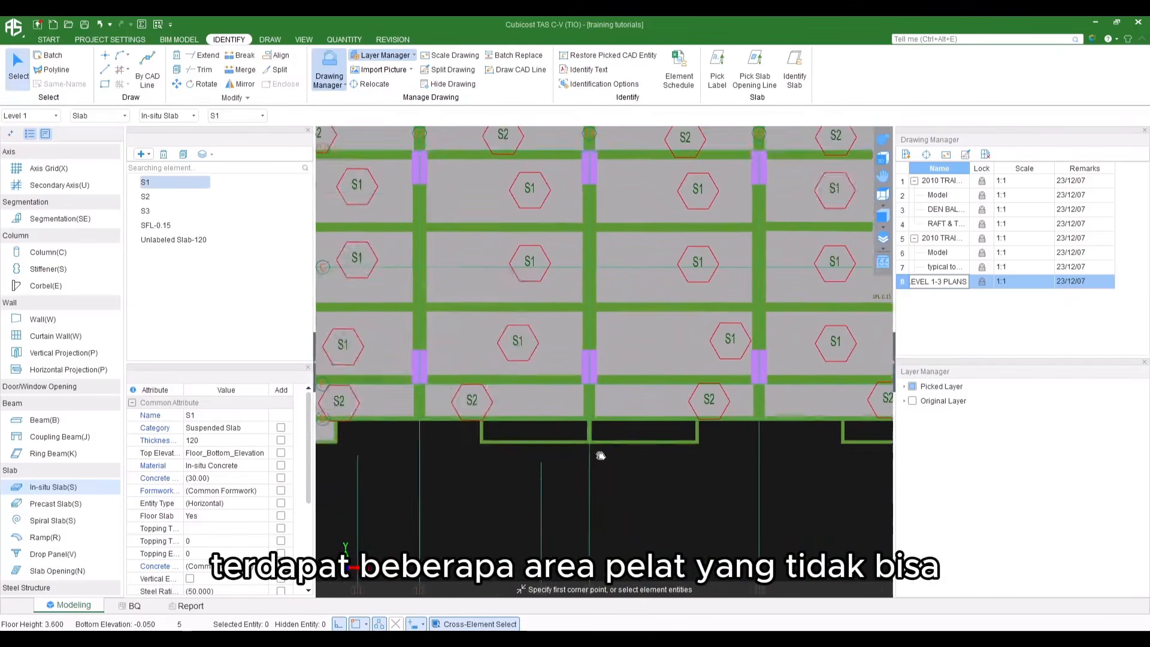
{"action": "middle_click_drag", "start_coordinate": [600, 455], "coordinate": [540, 418]}
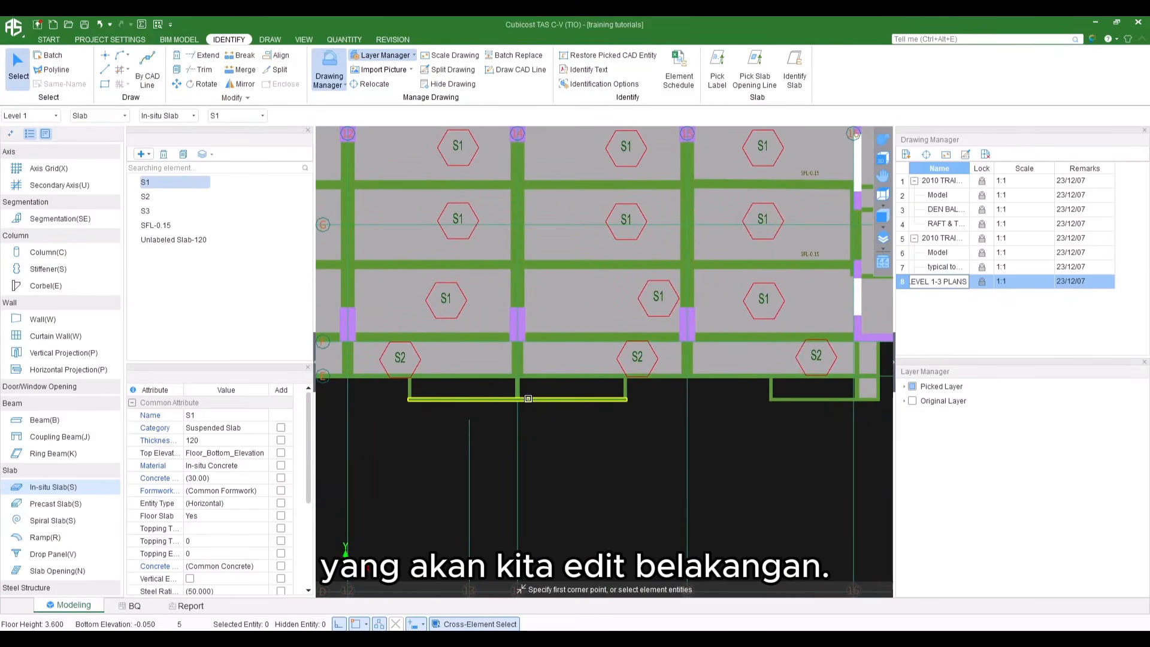
{"action": "scroll", "coordinate": [528, 398], "scroll_direction": "down", "scroll_amount": 6}
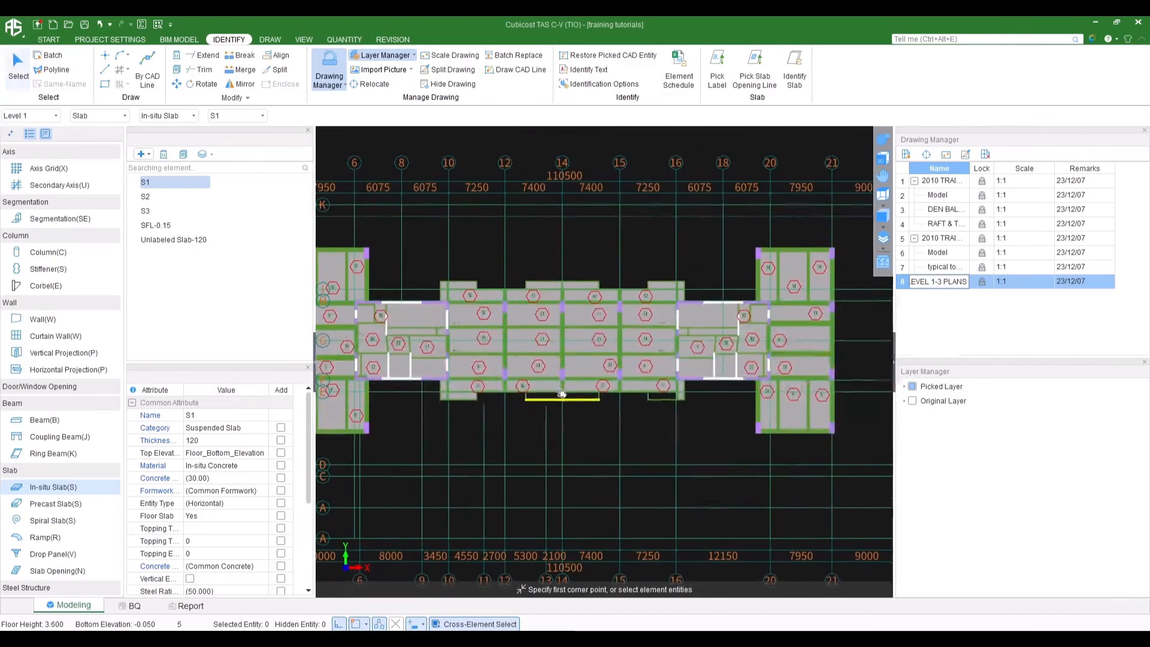
{"action": "middle_click_drag", "start_coordinate": [561, 393], "coordinate": [593, 416]}
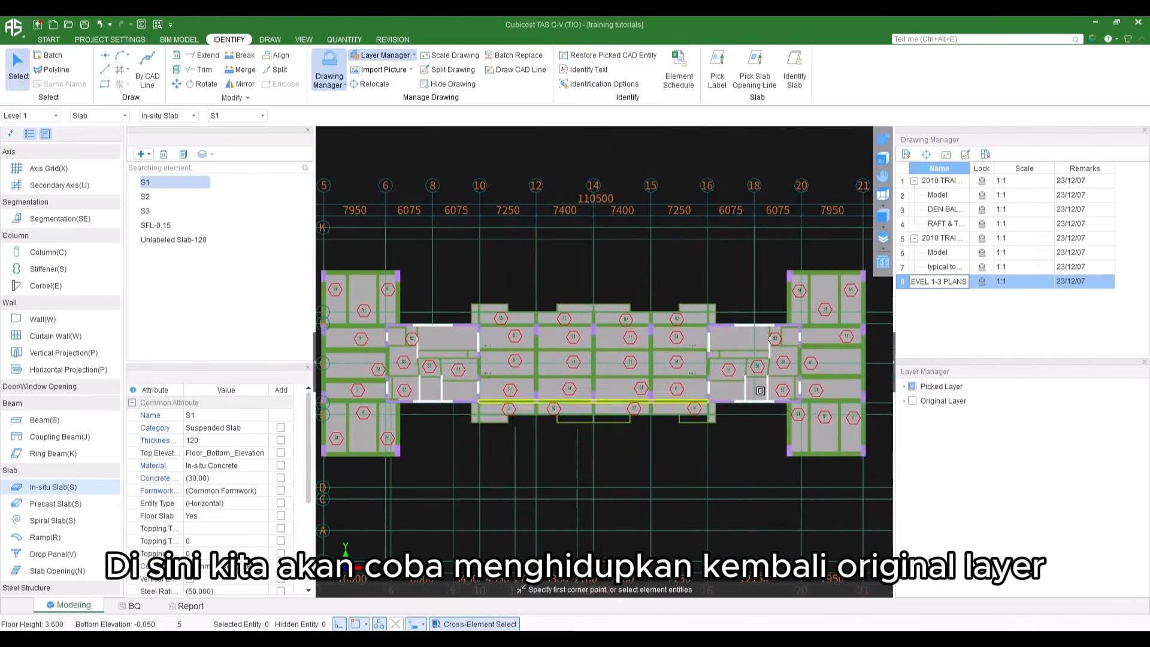
{"action": "left_click", "coordinate": [912, 400]}
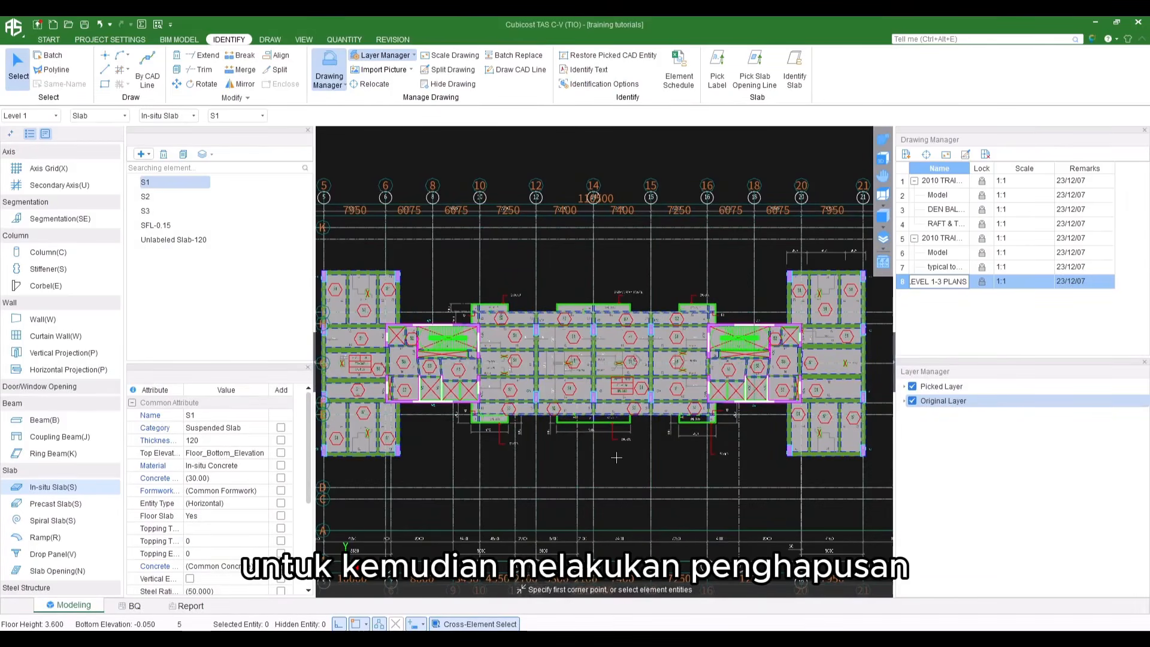
Delete the slabs covering the stairs, adjoining S2 bay, lift shafts and crossed-out voids in the core between axes 6 and 10
{"action": "scroll", "coordinate": [616, 458], "scroll_direction": "up", "scroll_amount": 2}
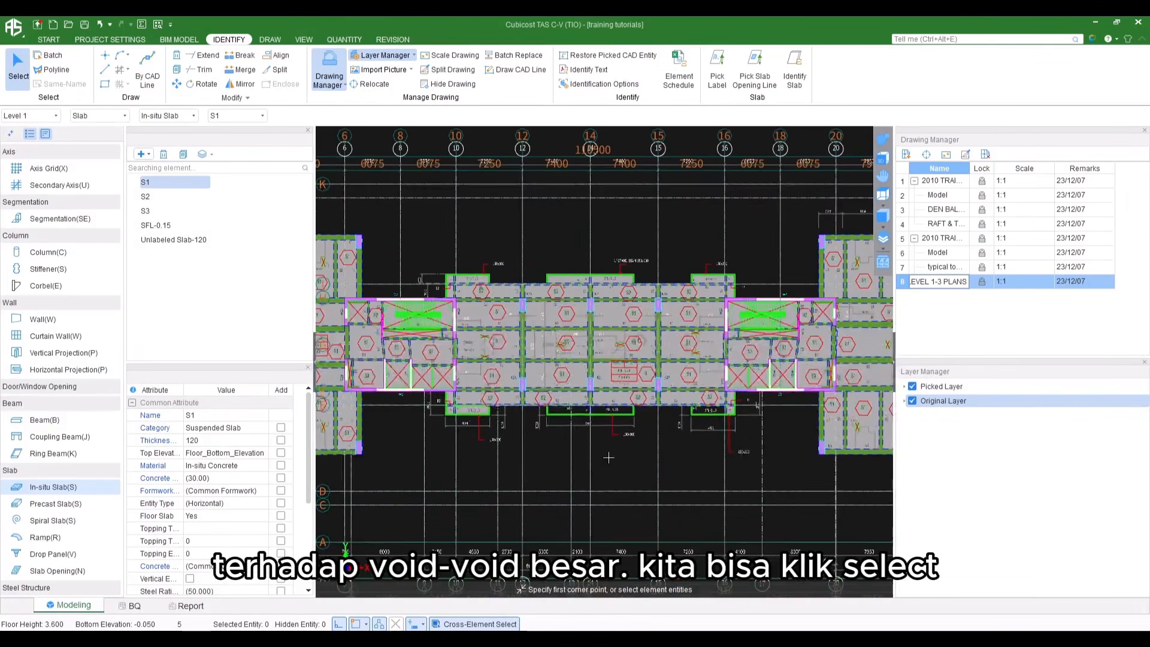
{"action": "scroll", "coordinate": [450, 289], "scroll_direction": "up", "scroll_amount": 4}
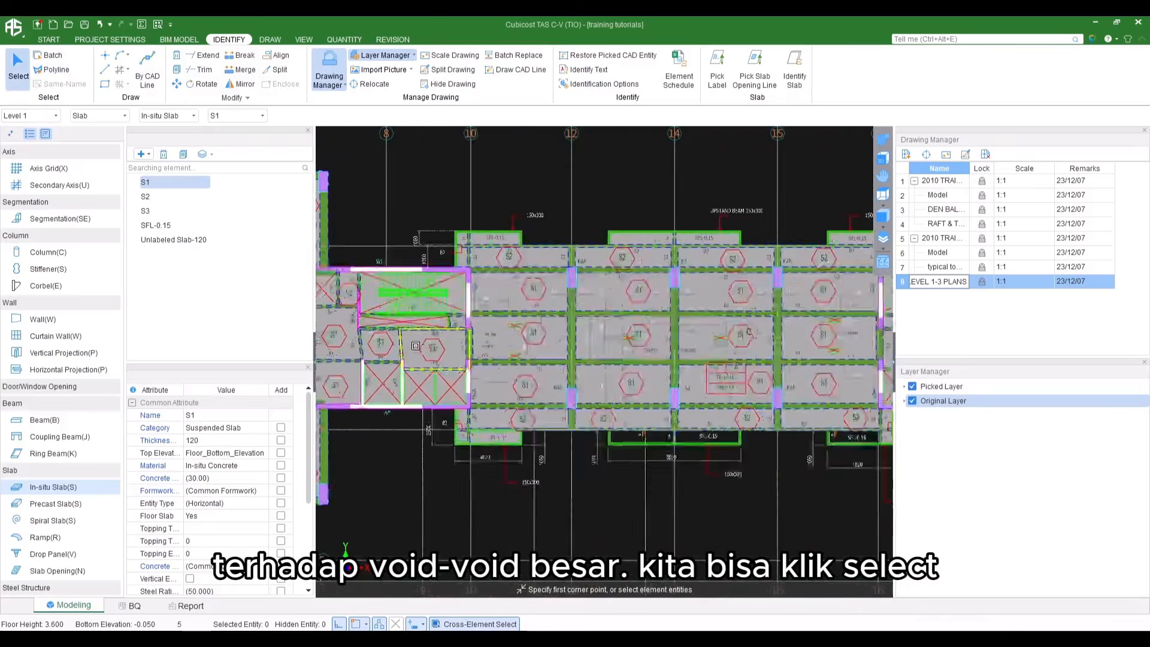
{"action": "left_click", "coordinate": [454, 273]}
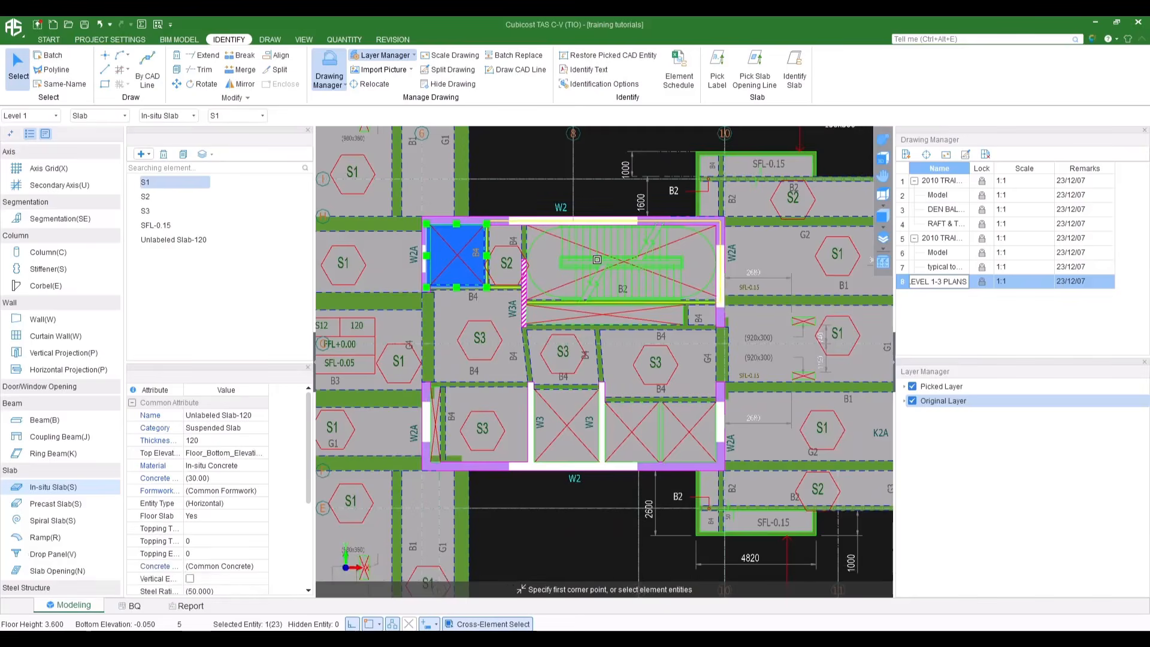
{"action": "scroll", "coordinate": [417, 432], "scroll_direction": "up", "scroll_amount": 2}
{"action": "scroll", "coordinate": [416, 432], "scroll_direction": "up", "scroll_amount": 3}
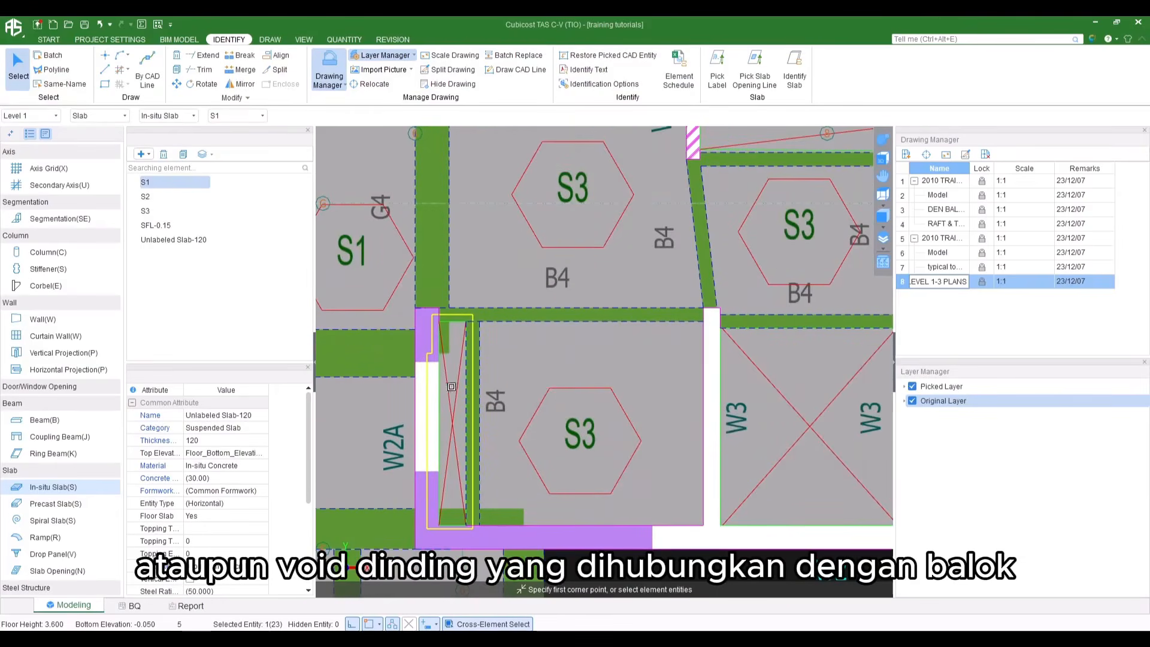
{"action": "left_click", "coordinate": [453, 383]}
{"action": "scroll", "coordinate": [443, 345], "scroll_direction": "down", "scroll_amount": 2}
{"action": "middle_click_drag", "start_coordinate": [437, 326], "coordinate": [600, 390]}
{"action": "scroll", "coordinate": [359, 328], "scroll_direction": "up", "scroll_amount": 2}
{"action": "middle_click_drag", "start_coordinate": [359, 328], "coordinate": [452, 320]}
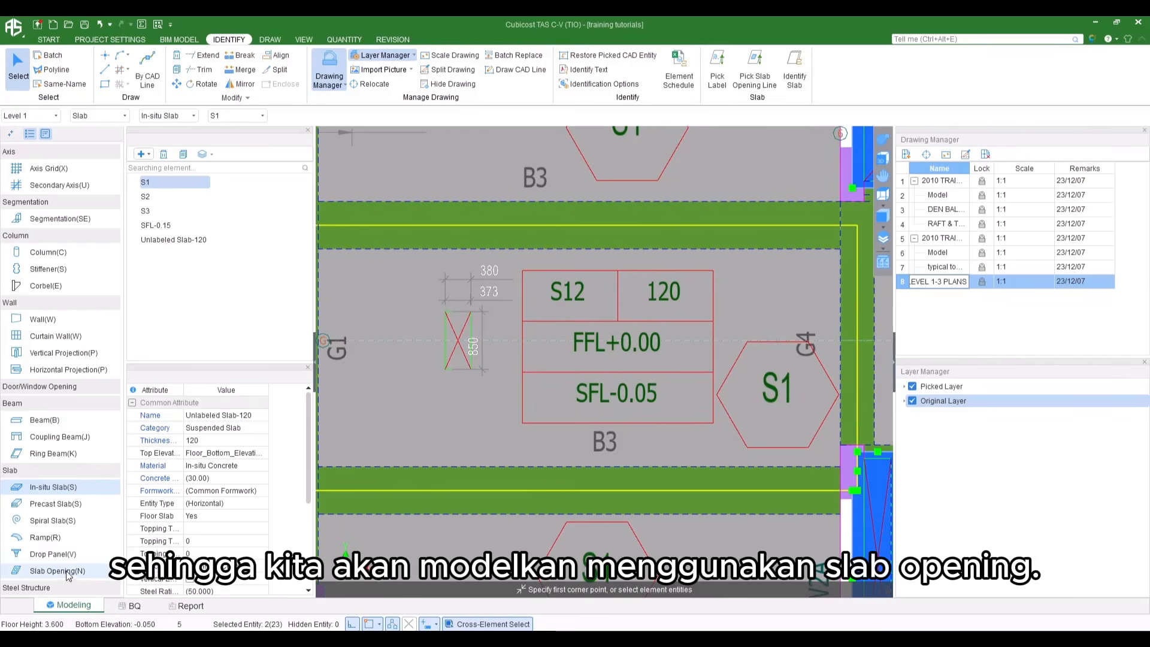
{"action": "scroll", "coordinate": [574, 350], "scroll_direction": "down", "scroll_amount": 4}
{"action": "middle_click_drag", "start_coordinate": [574, 350], "coordinate": [400, 330]}
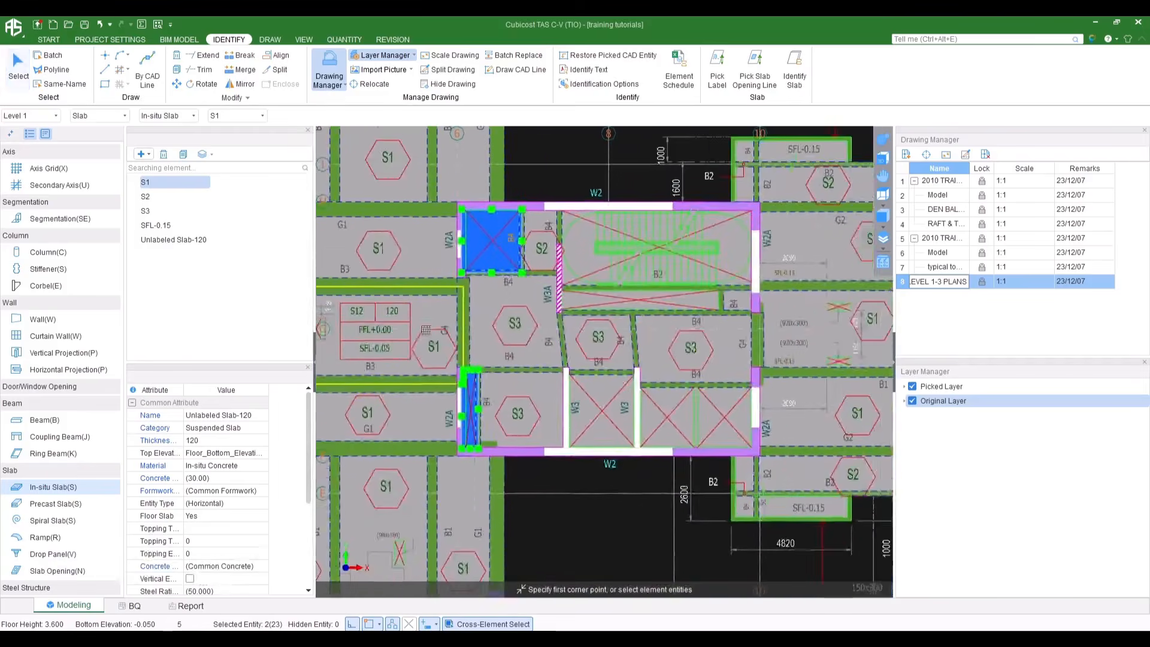
{"action": "scroll", "coordinate": [628, 385], "scroll_direction": "up", "scroll_amount": 2}
{"action": "left_click", "coordinate": [690, 438]}
{"action": "left_click", "coordinate": [686, 292]}
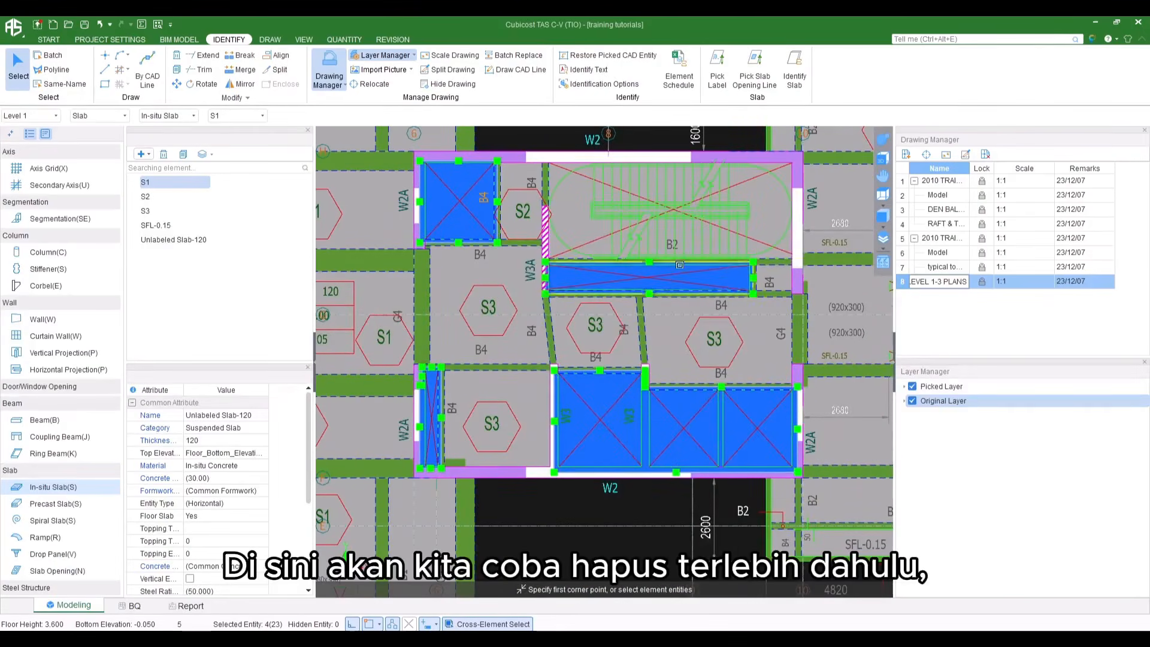
{"action": "left_click", "coordinate": [595, 198]}
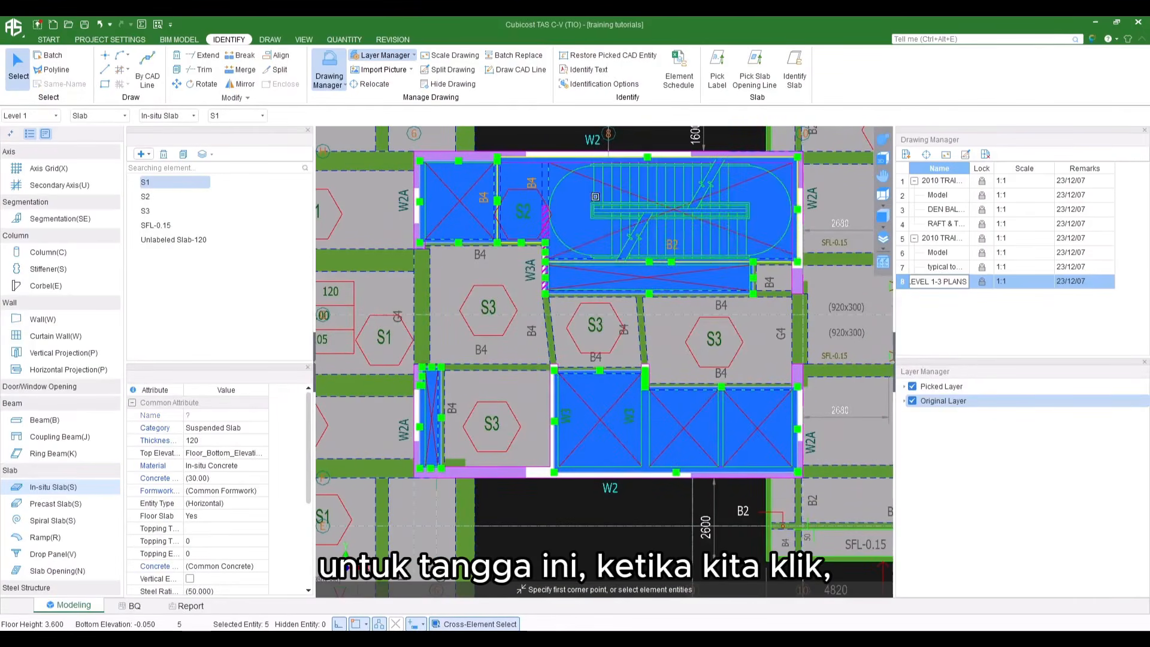
{"action": "scroll", "coordinate": [593, 198], "scroll_direction": "up", "scroll_amount": 2}
{"action": "left_click", "coordinate": [588, 243]}
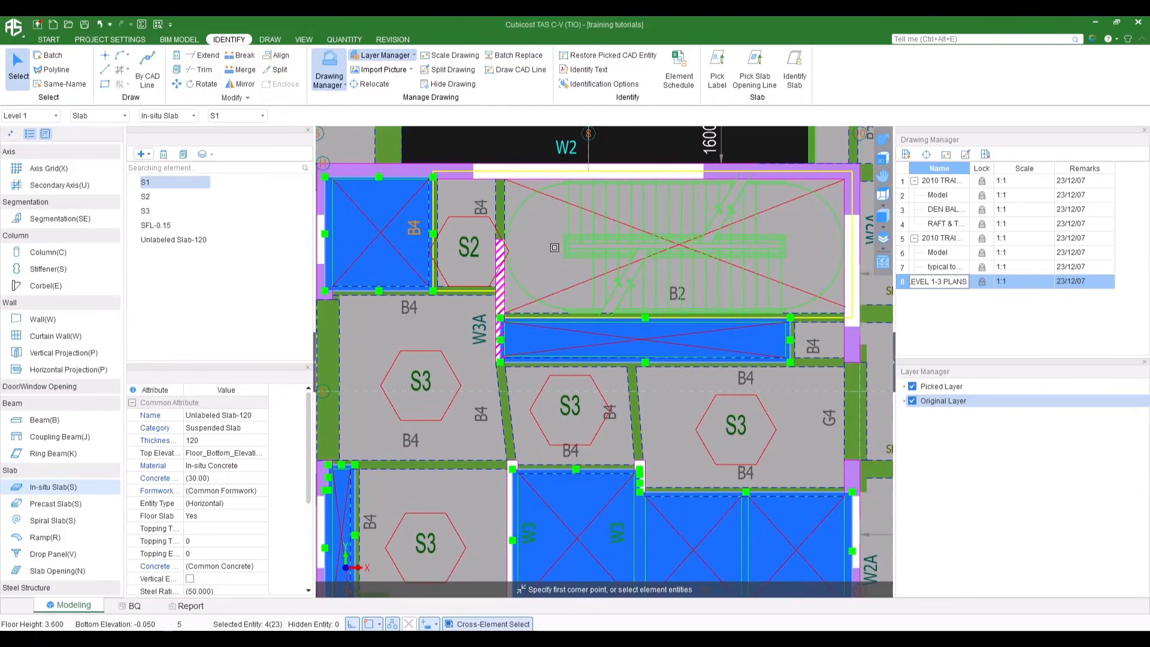
{"action": "left_click", "coordinate": [587, 244]}
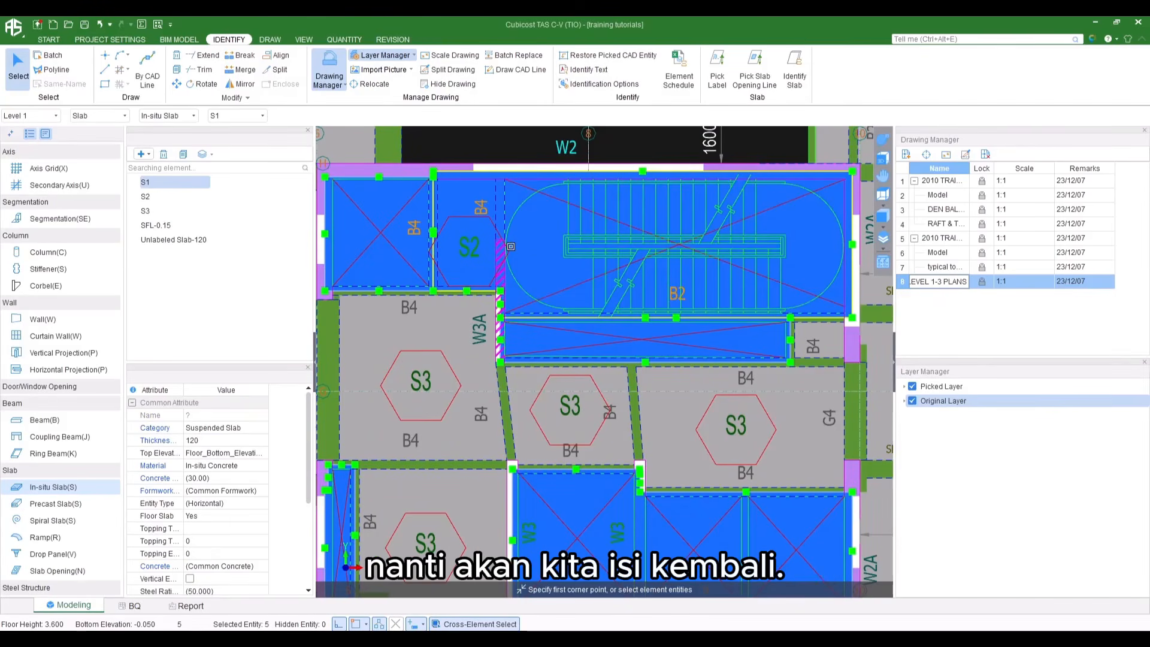
{"action": "scroll", "coordinate": [574, 265], "scroll_direction": "down", "scroll_amount": 4}
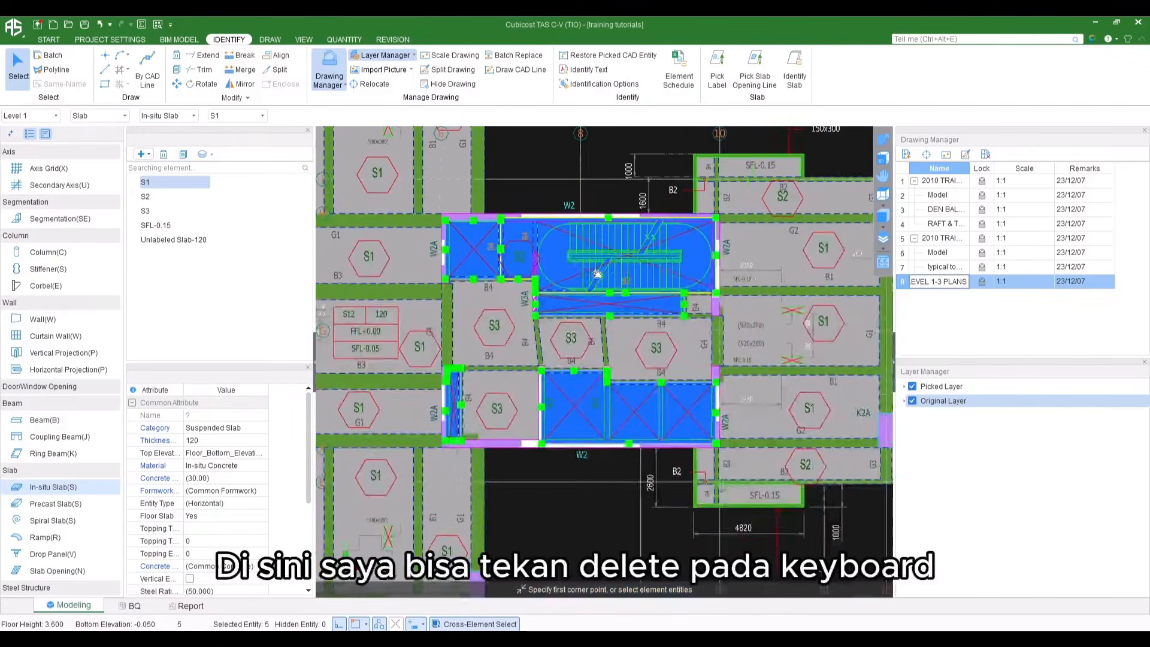
{"action": "key", "text": "Delete"}
Delete the matching stair, lift shaft and void slabs in the core between axes 16 and 20, with Cross-Element Select turned off
{"action": "scroll", "coordinate": [559, 268], "scroll_direction": "down", "scroll_amount": 3}
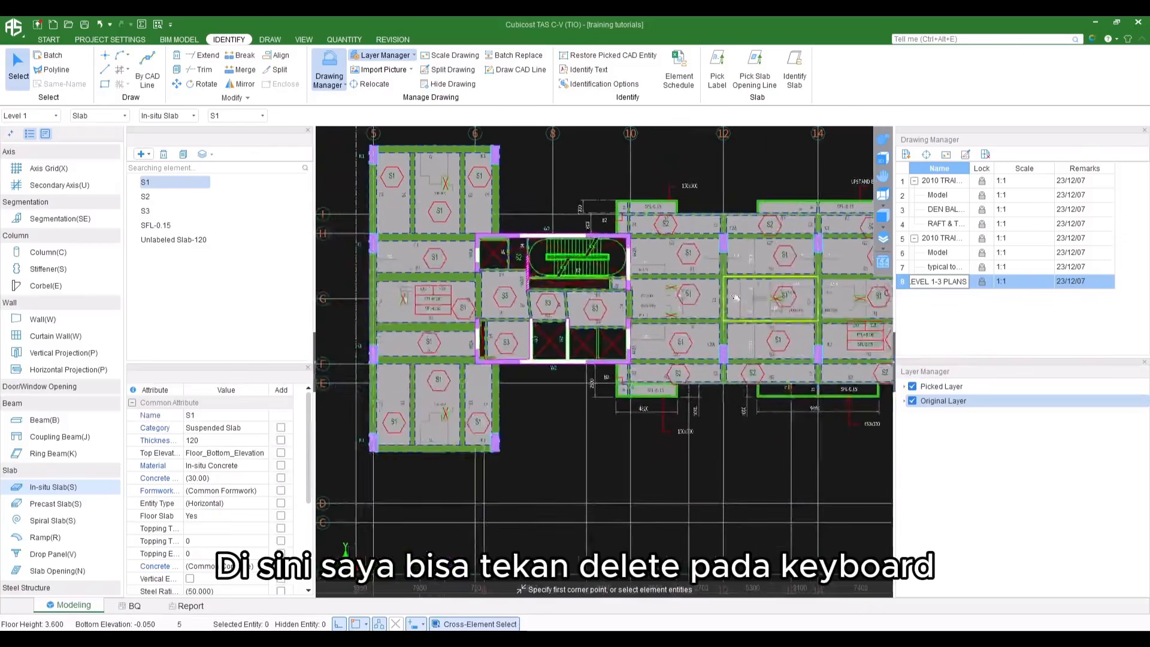
{"action": "middle_click_drag", "start_coordinate": [736, 297], "coordinate": [341, 319]}
{"action": "scroll", "coordinate": [619, 308], "scroll_direction": "up", "scroll_amount": 3}
{"action": "left_click", "coordinate": [660, 289]}
{"action": "left_click", "coordinate": [661, 299]}
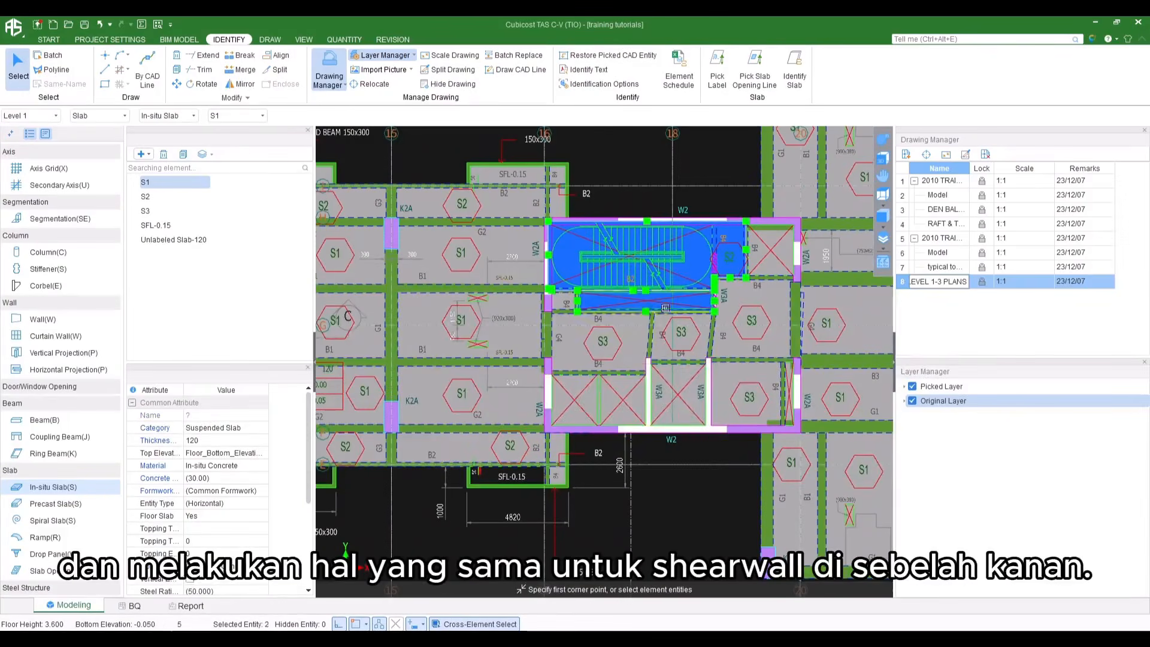
{"action": "left_click", "coordinate": [638, 392]}
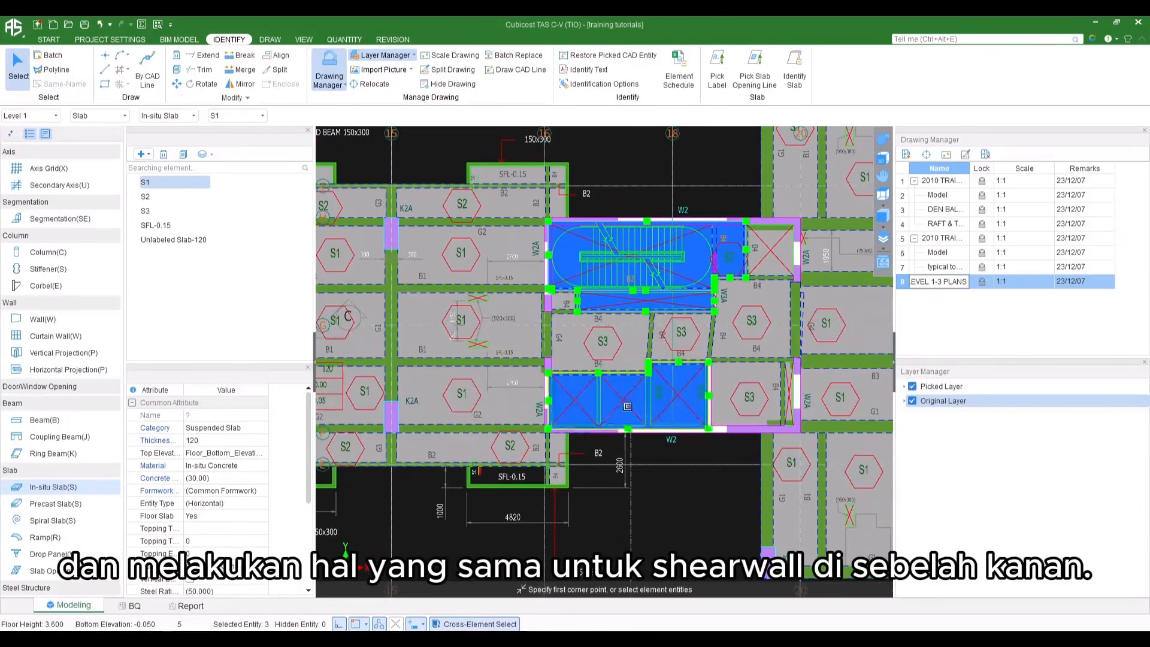
{"action": "left_click", "coordinate": [790, 393]}
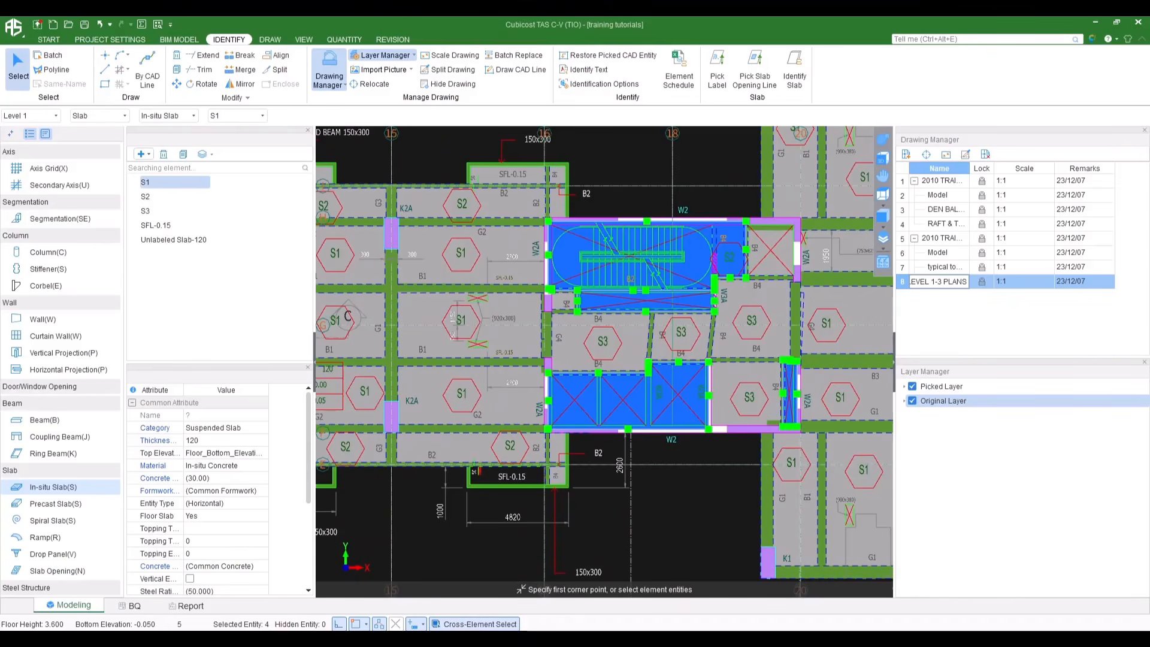
{"action": "left_click", "coordinate": [453, 627]}
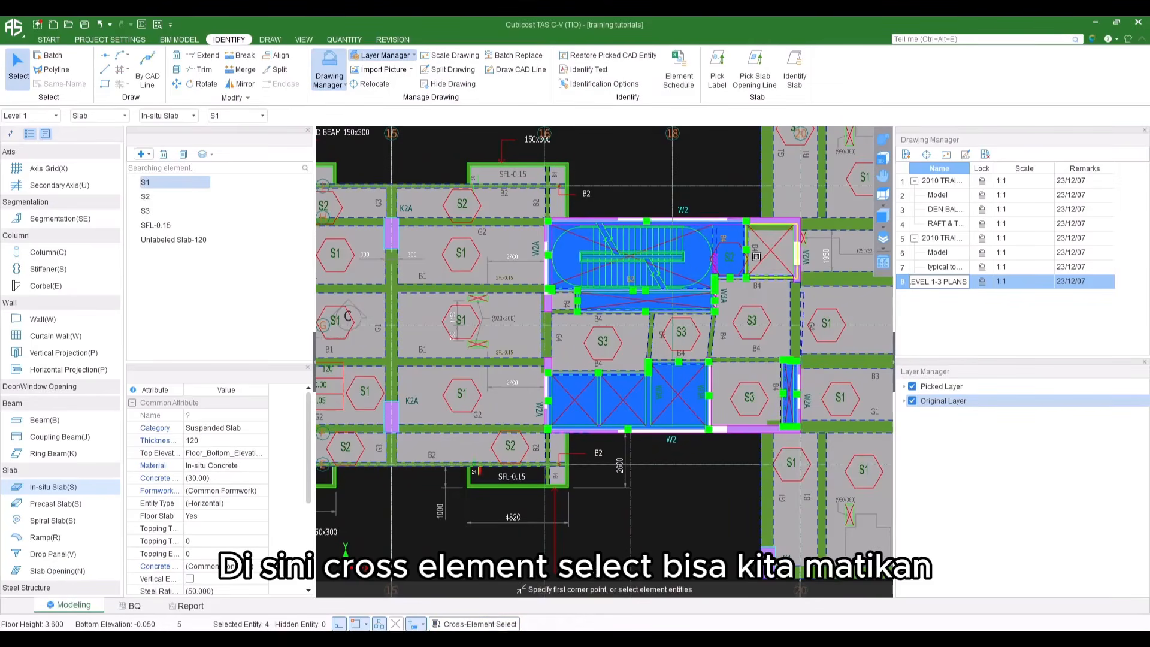
{"action": "left_click", "coordinate": [773, 252]}
{"action": "scroll", "coordinate": [747, 316], "scroll_direction": "up", "scroll_amount": 1}
{"action": "scroll", "coordinate": [748, 316], "scroll_direction": "up", "scroll_amount": 3}
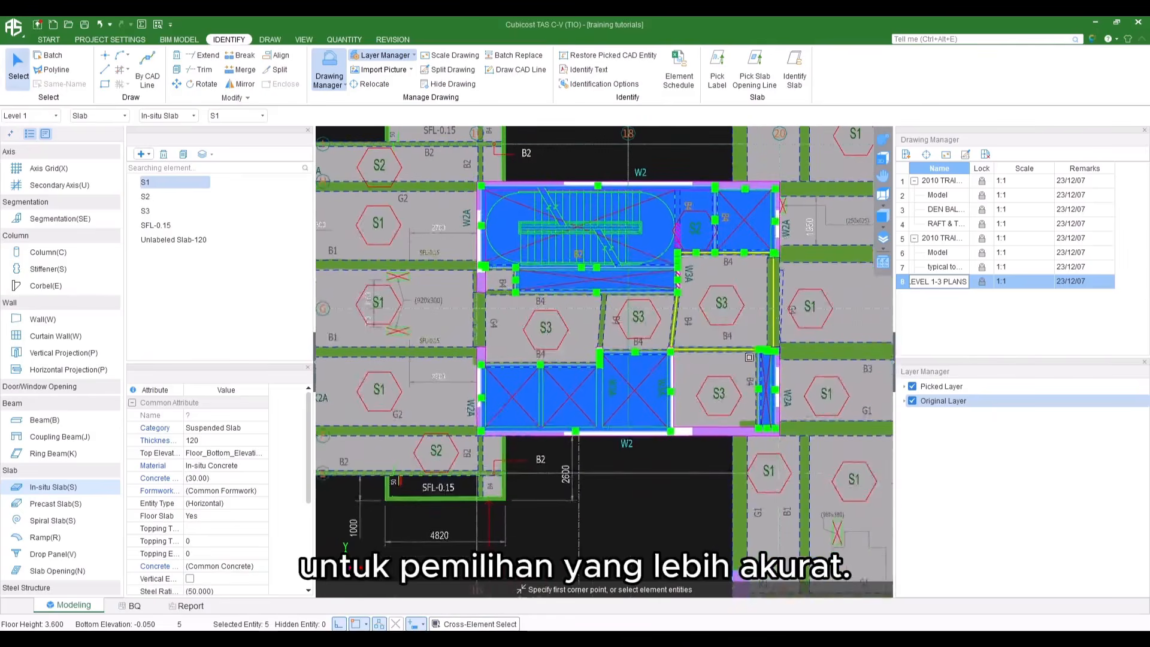
{"action": "key", "text": "Escape"}
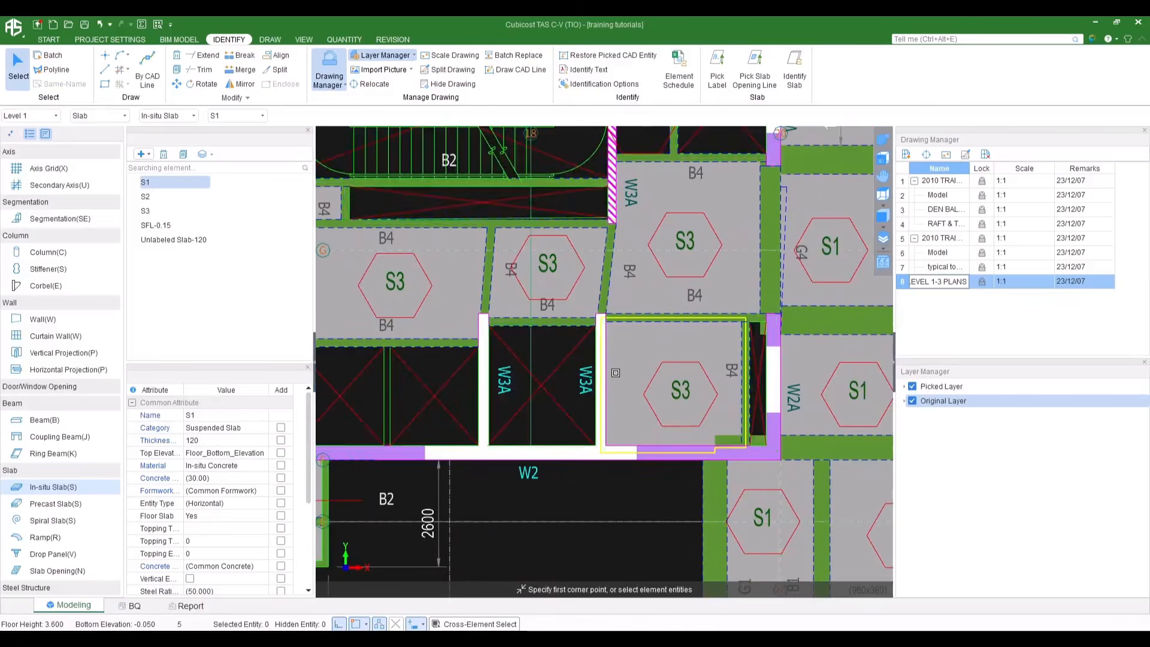
Try to place an S2 slab by point in the empty S2 bay beside the stairs, between axes 6 and 8
{"action": "scroll", "coordinate": [637, 402], "scroll_direction": "down", "scroll_amount": 5}
{"action": "scroll", "coordinate": [477, 271], "scroll_direction": "up", "scroll_amount": 4}
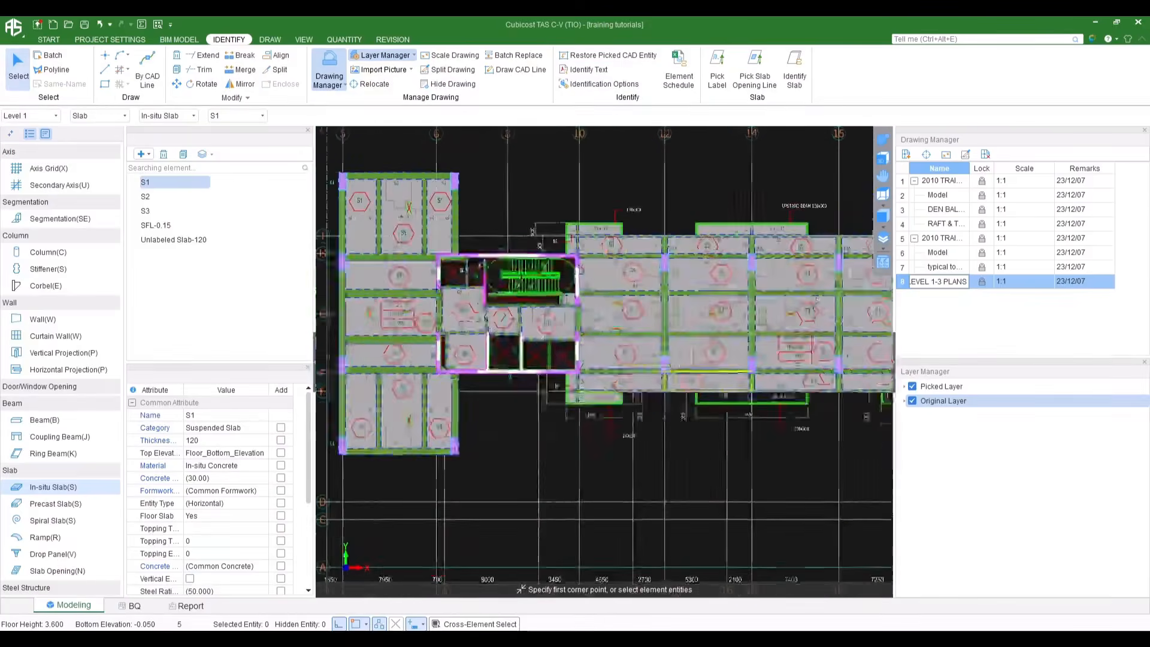
{"action": "scroll", "coordinate": [478, 274], "scroll_direction": "up", "scroll_amount": 2}
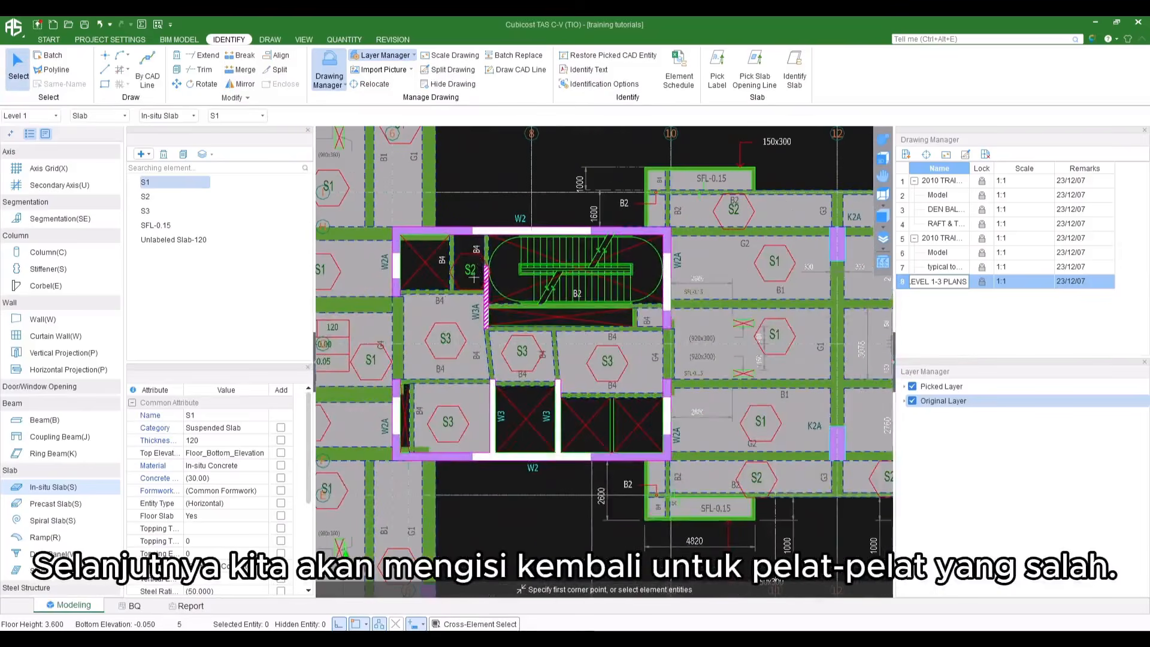
{"action": "mouse_move", "coordinate": [652, 353]}
{"action": "middle_mouse_down"}
{"action": "mouse_move", "coordinate": [477, 271]}
{"action": "mouse_move", "coordinate": [604, 337]}
{"action": "middle_mouse_up"}
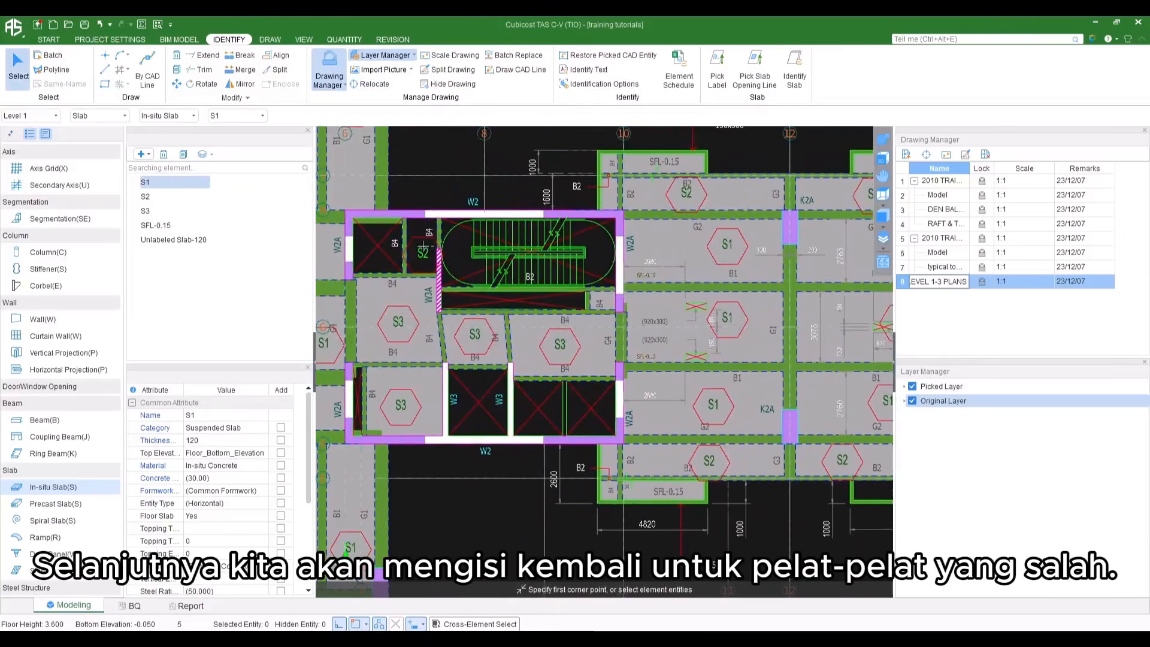
{"action": "scroll", "coordinate": [423, 248], "scroll_direction": "up", "scroll_amount": 2}
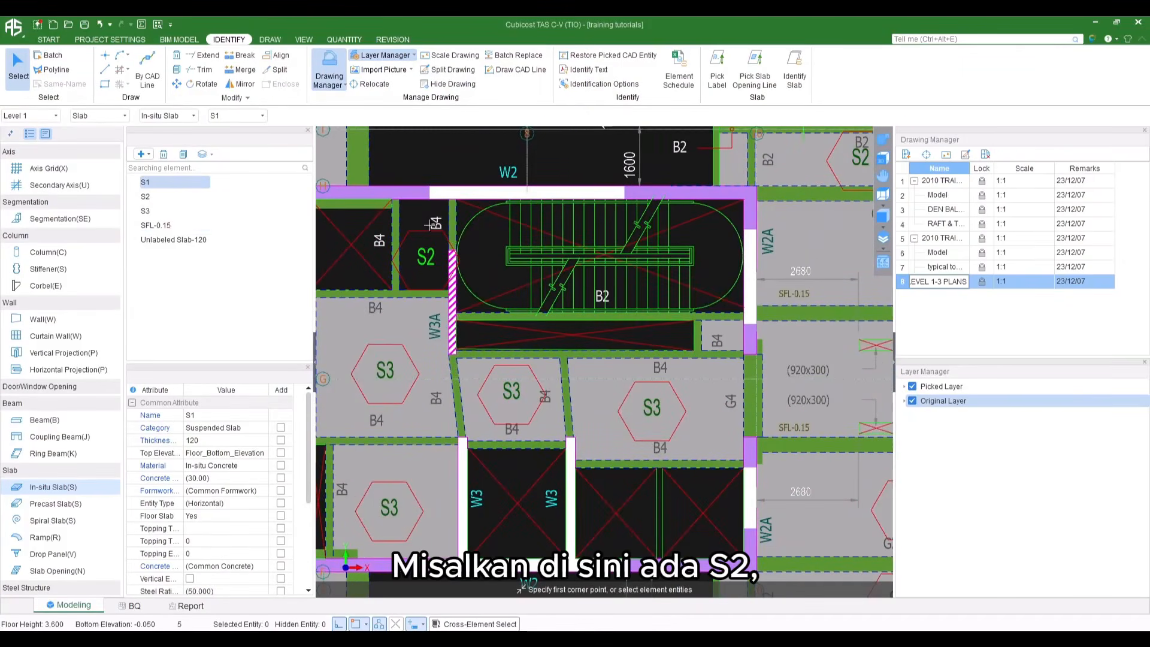
{"action": "left_click", "coordinate": [145, 196]}
{"action": "left_click", "coordinate": [105, 56]}
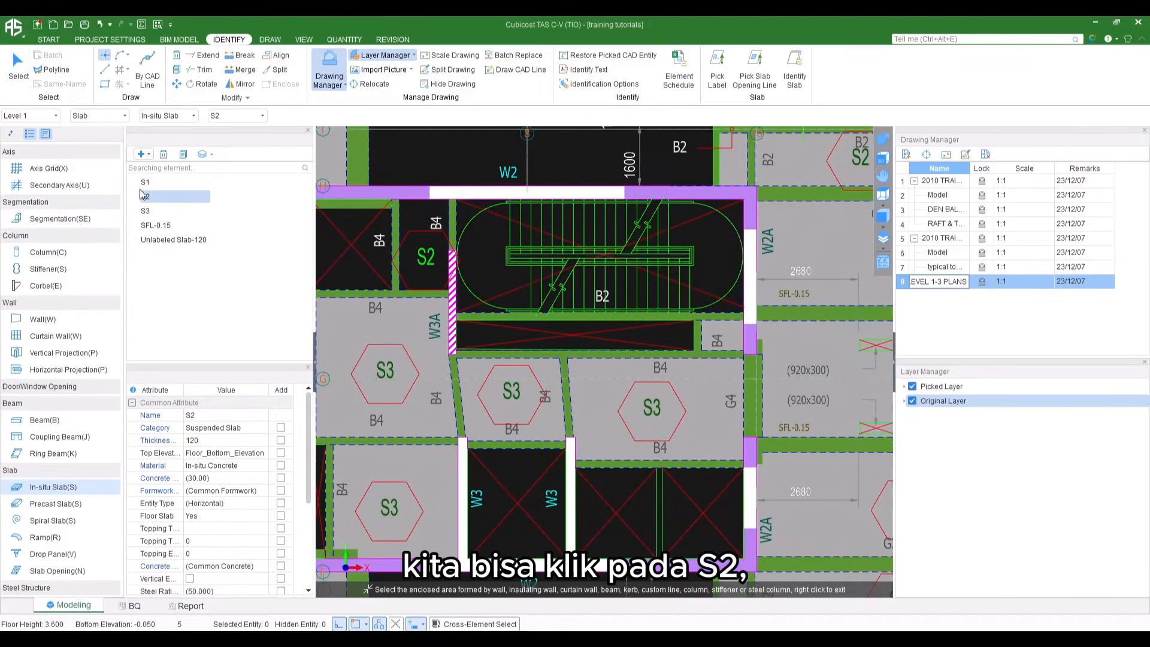
{"action": "scroll", "coordinate": [419, 239], "scroll_direction": "up", "scroll_amount": 4}
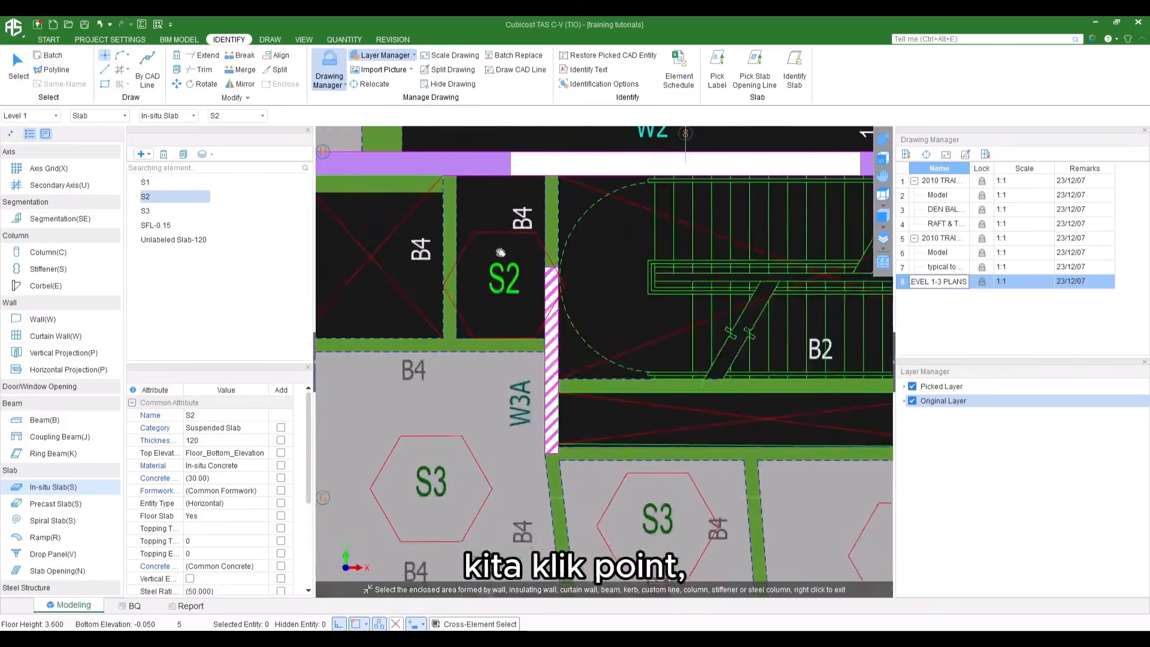
{"action": "left_click", "coordinate": [502, 258]}
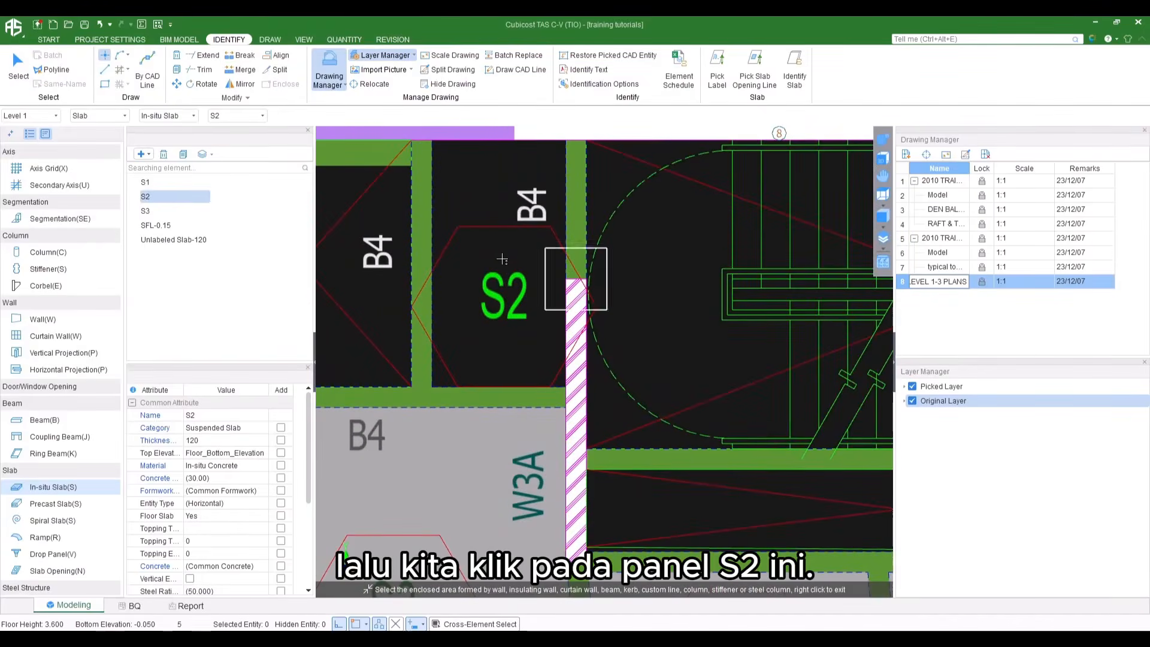
Examine the gap between wall W3A and beam B4 flagged by the Gaps Check beside the S2 bay
{"action": "left_click_drag", "start_coordinate": [511, 164], "coordinate": [717, 169]}
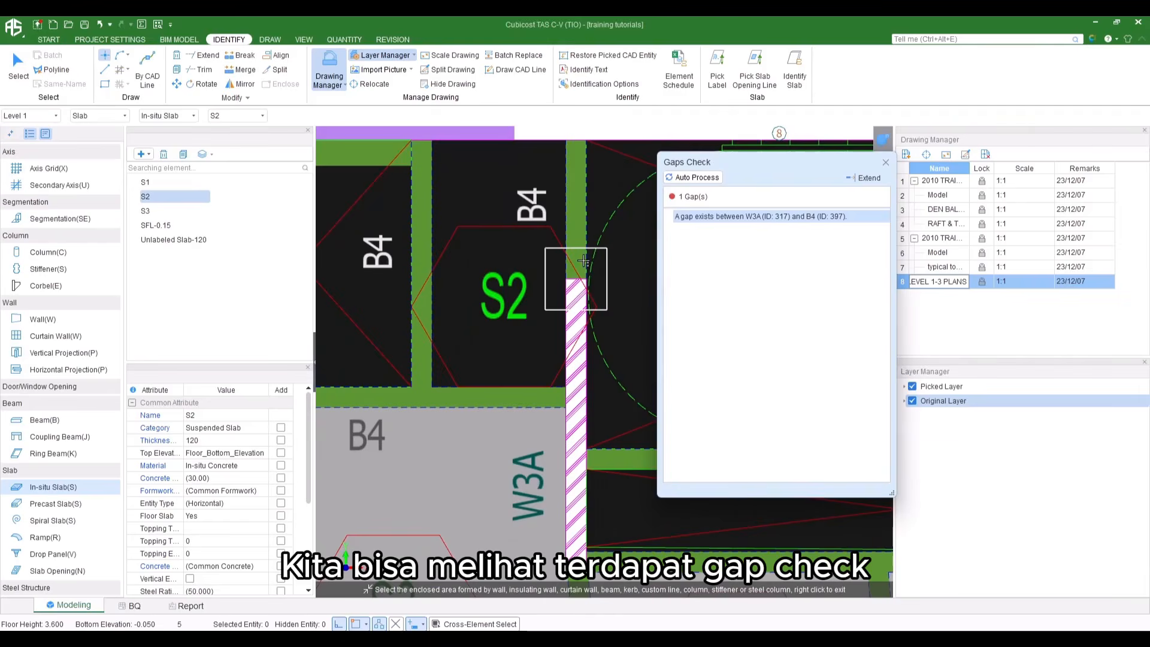
{"action": "scroll", "coordinate": [587, 281], "scroll_direction": "up", "scroll_amount": 1}
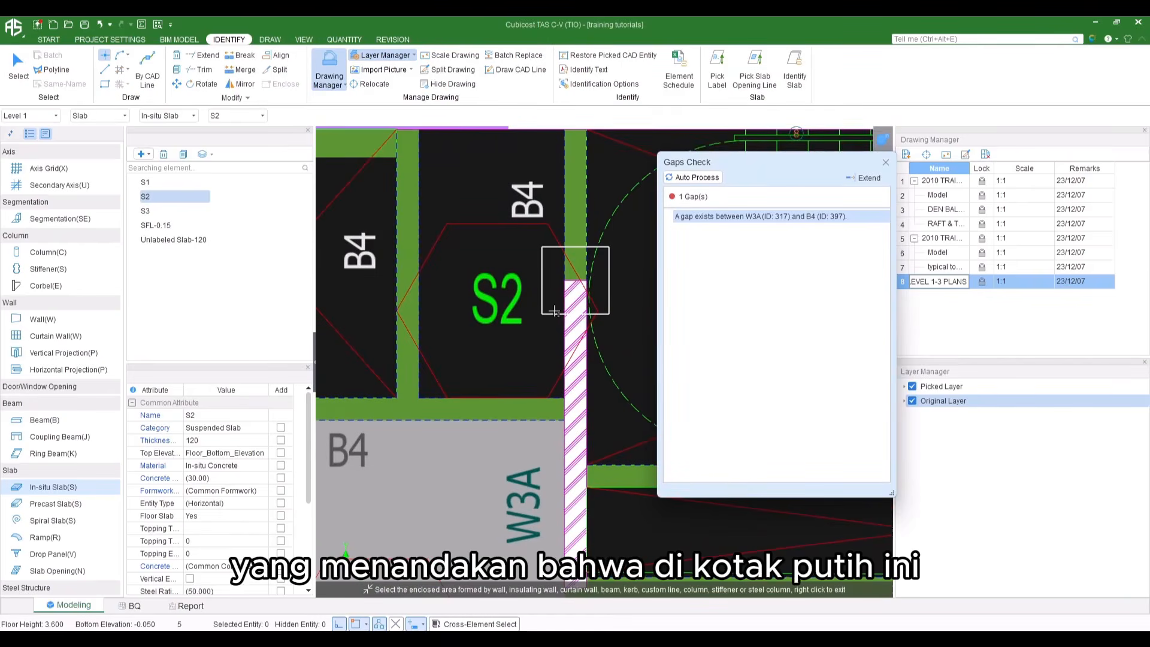
{"action": "scroll", "coordinate": [565, 281], "scroll_direction": "up", "scroll_amount": 4}
{"action": "scroll", "coordinate": [565, 274], "scroll_direction": "up", "scroll_amount": 5}
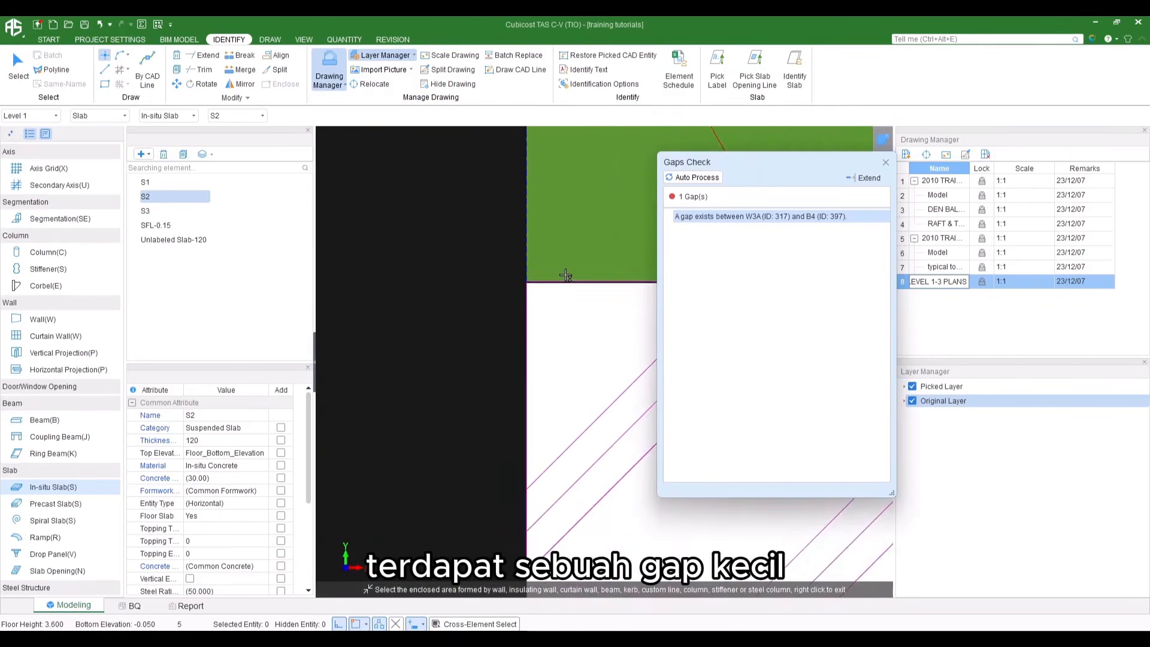
{"action": "scroll", "coordinate": [428, 292], "scroll_direction": "up", "scroll_amount": 3}
{"action": "scroll", "coordinate": [579, 292], "scroll_direction": "up", "scroll_amount": 3}
{"action": "scroll", "coordinate": [558, 275], "scroll_direction": "up", "scroll_amount": 3}
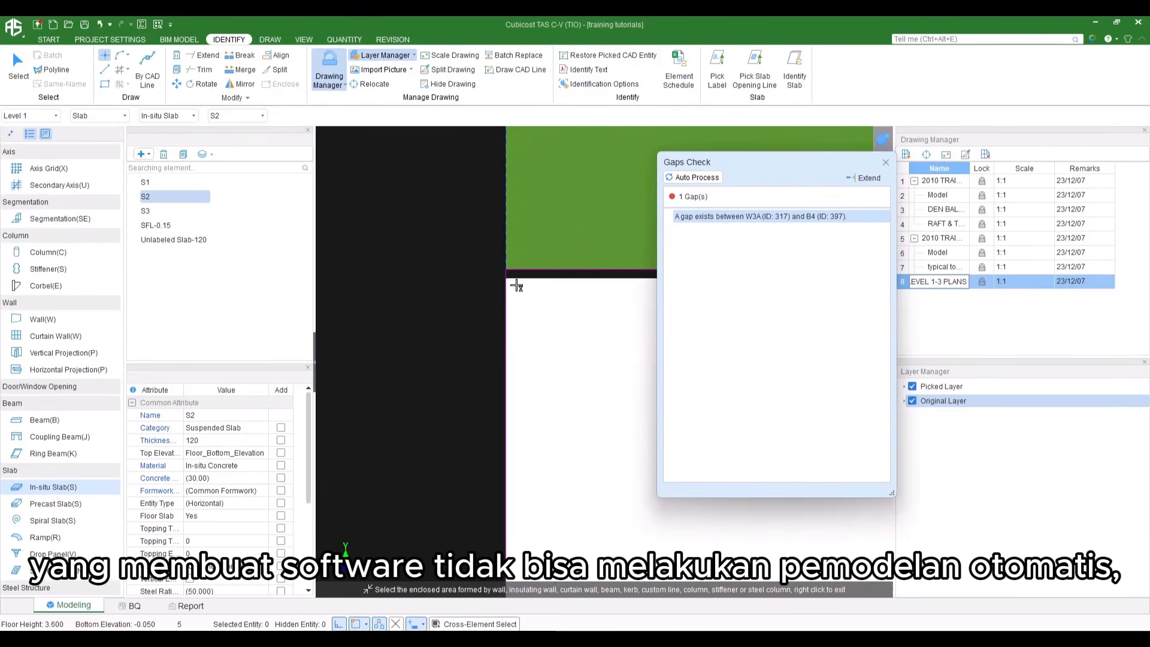
{"action": "scroll", "coordinate": [512, 288], "scroll_direction": "down", "scroll_amount": 3}
{"action": "scroll", "coordinate": [509, 291], "scroll_direction": "down", "scroll_amount": 5}
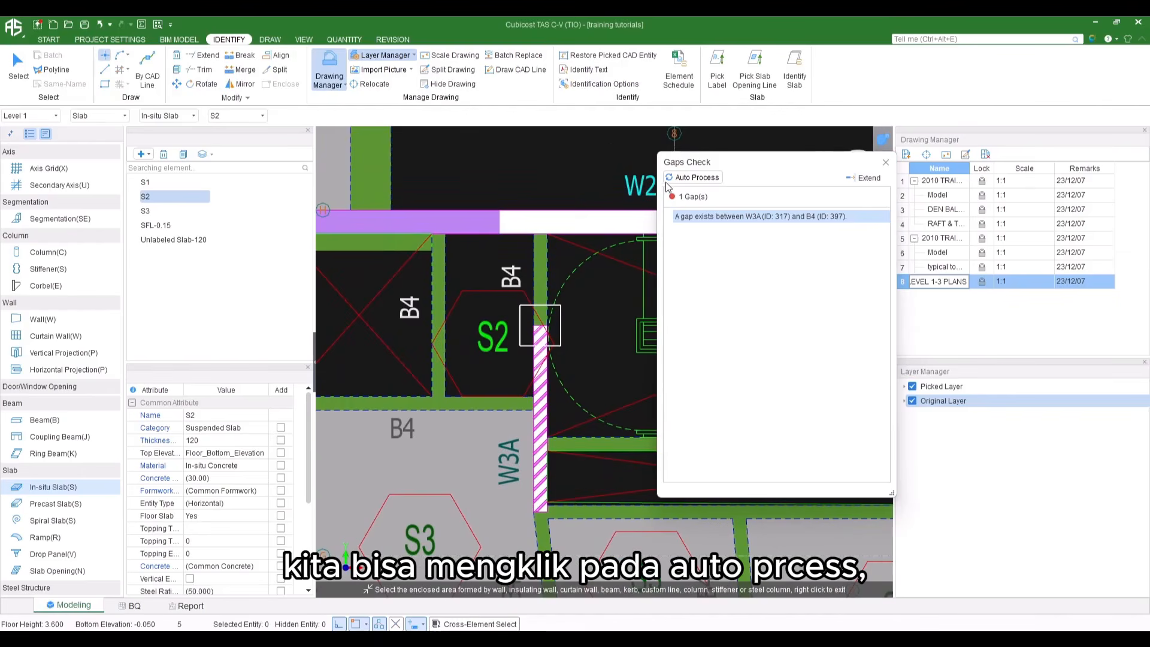
Auto-process the gap between W3A and B4, and fill the S2 bay between axes 6 and 8 with an S2 slab
{"action": "left_click", "coordinate": [706, 181]}
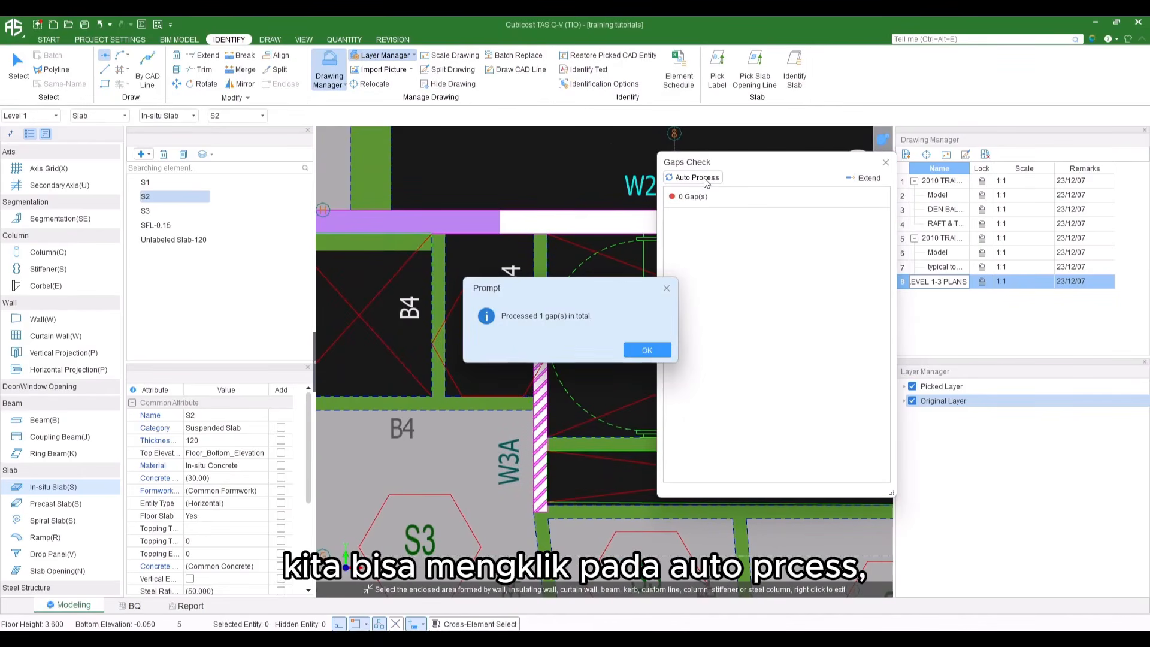
{"action": "left_click", "coordinate": [647, 350]}
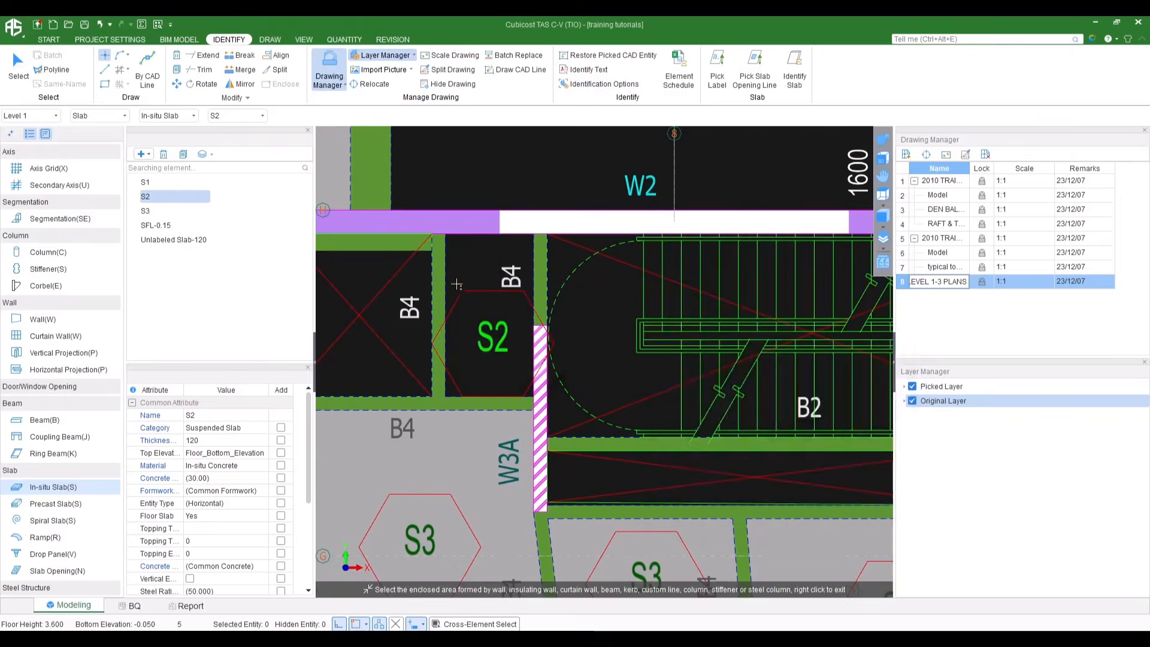
{"action": "left_click", "coordinate": [504, 299]}
{"action": "scroll", "coordinate": [502, 290], "scroll_direction": "down", "scroll_amount": 2}
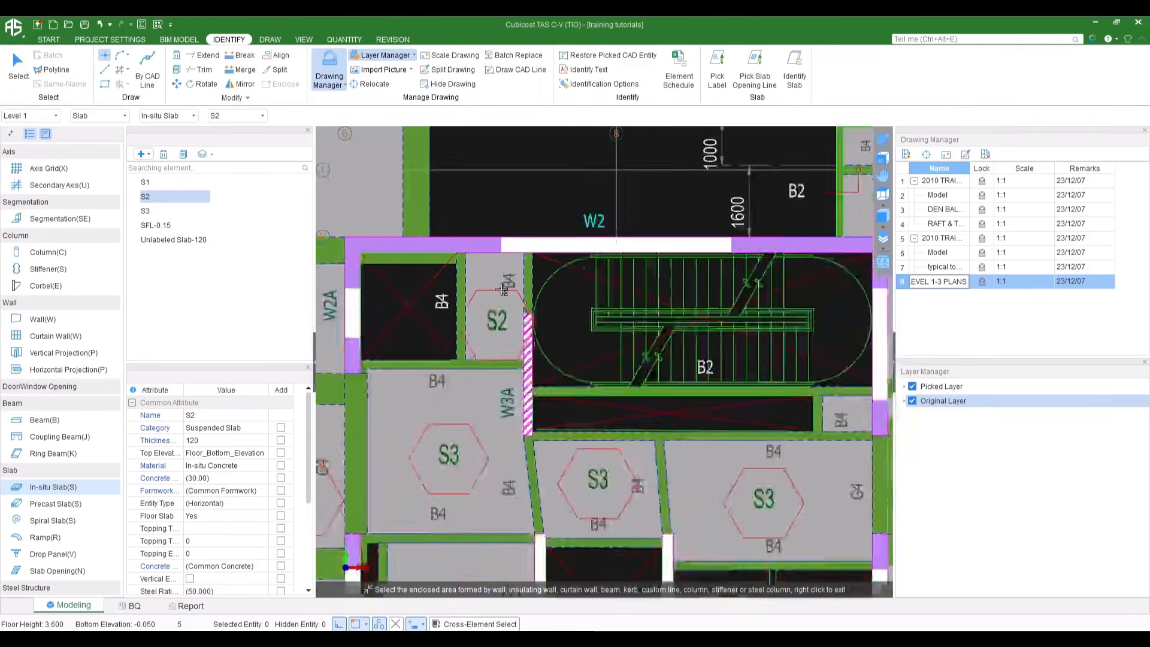
Fill the matching S2 bay between axes 18 and 20 with an S2 slab, auto-processing the gap at its boundary
{"action": "scroll", "coordinate": [503, 290], "scroll_direction": "down", "scroll_amount": 3}
{"action": "scroll", "coordinate": [654, 281], "scroll_direction": "up", "scroll_amount": 3}
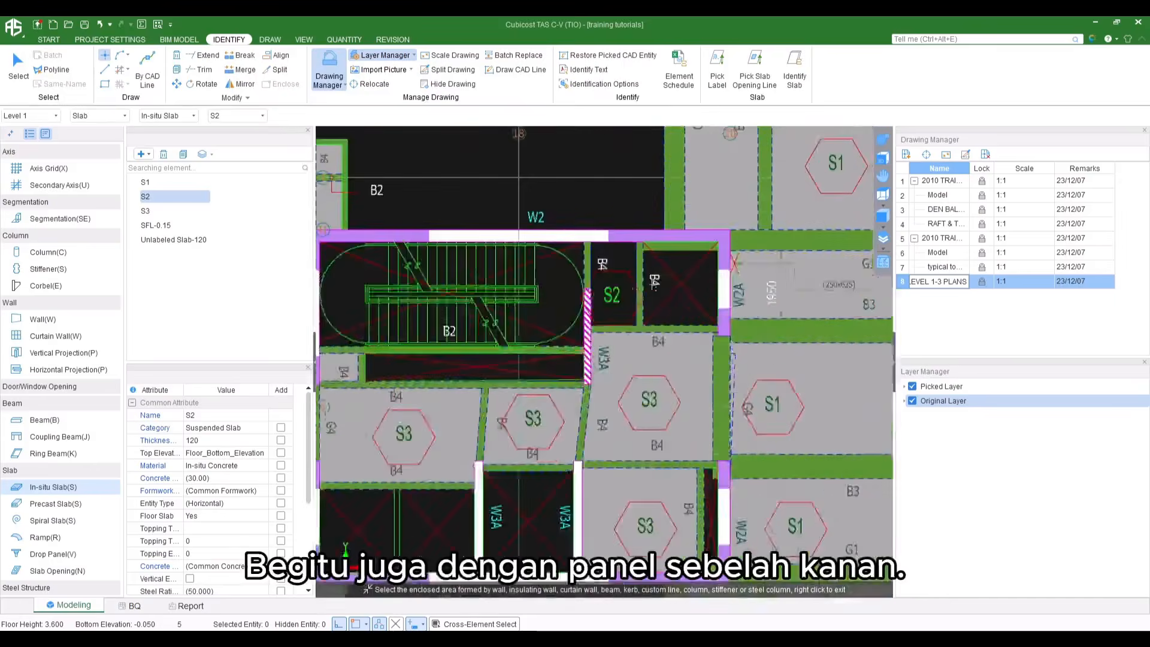
{"action": "scroll", "coordinate": [645, 285], "scroll_direction": "up", "scroll_amount": 2}
{"action": "left_click", "coordinate": [605, 258]}
{"action": "left_click", "coordinate": [477, 175]}
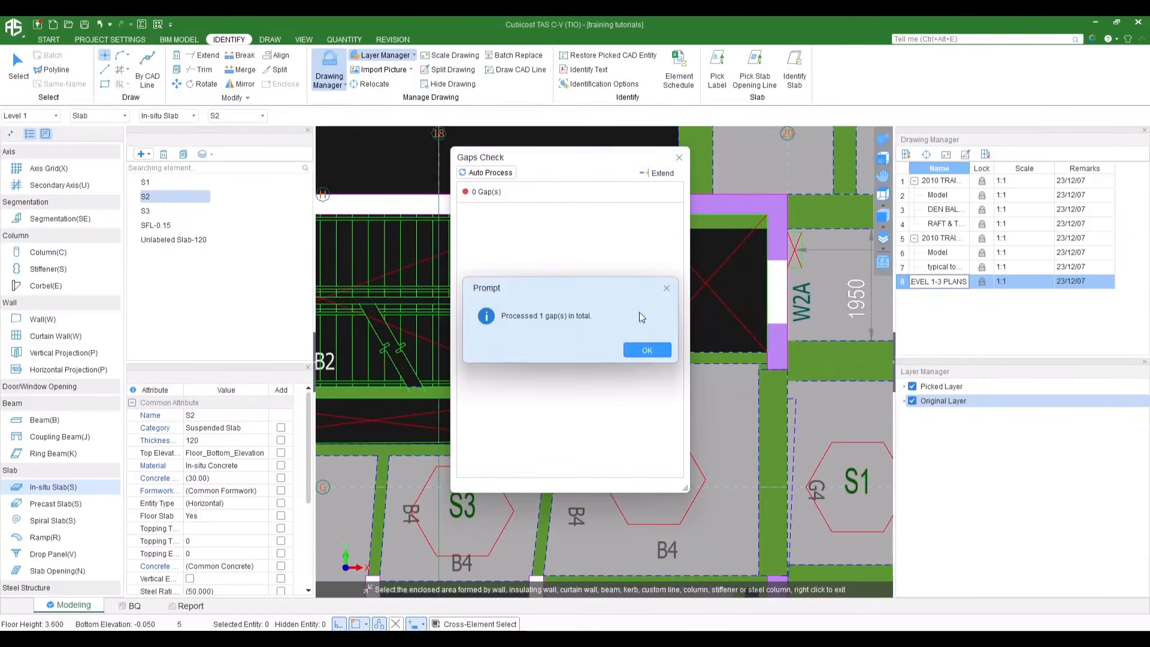
{"action": "left_click", "coordinate": [647, 351]}
{"action": "scroll", "coordinate": [553, 362], "scroll_direction": "down", "scroll_amount": 3}
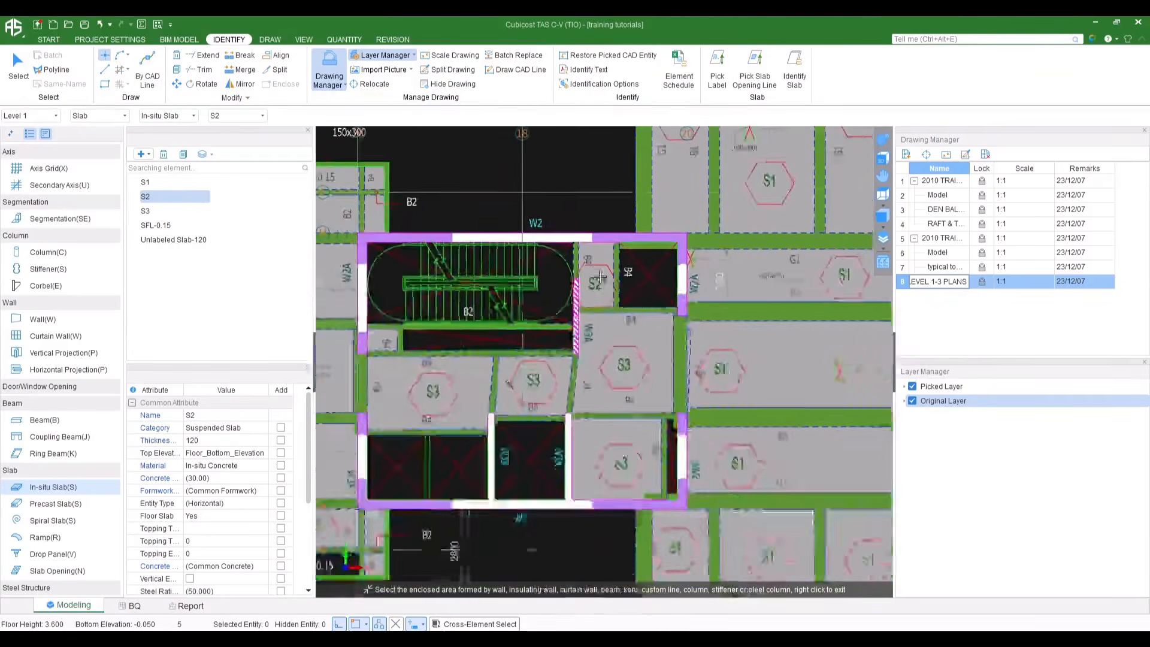
Select all slabs identified as SFL-0.15 using Quick Find Entity
{"action": "middle_click_drag", "start_coordinate": [554, 362], "coordinate": [713, 356]}
{"action": "middle_click_drag", "start_coordinate": [542, 329], "coordinate": [644, 321]}
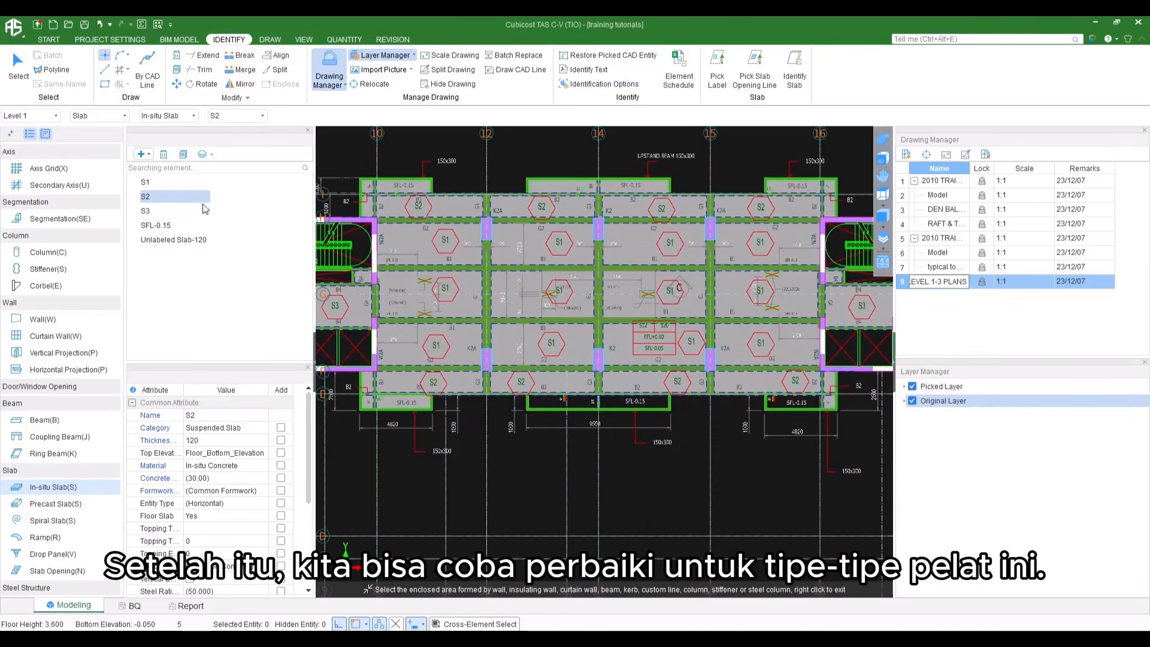
{"action": "left_click", "coordinate": [145, 211], "text": "ctrl"}
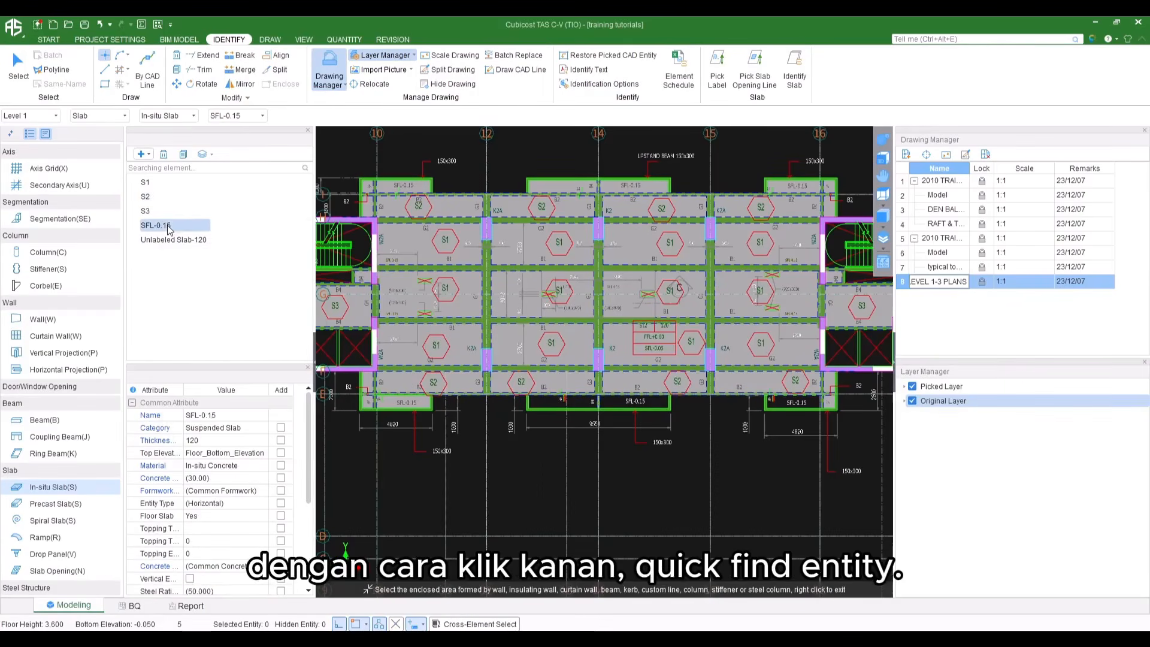
{"action": "right_click", "coordinate": [169, 228]}
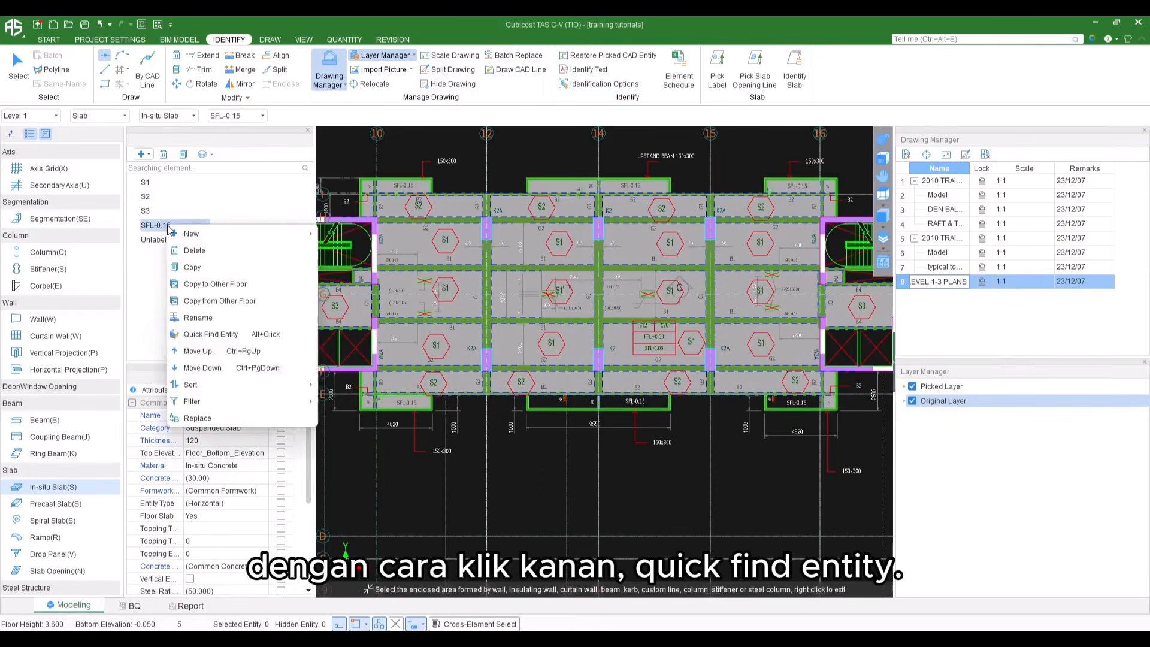
{"action": "left_click", "coordinate": [231, 340]}
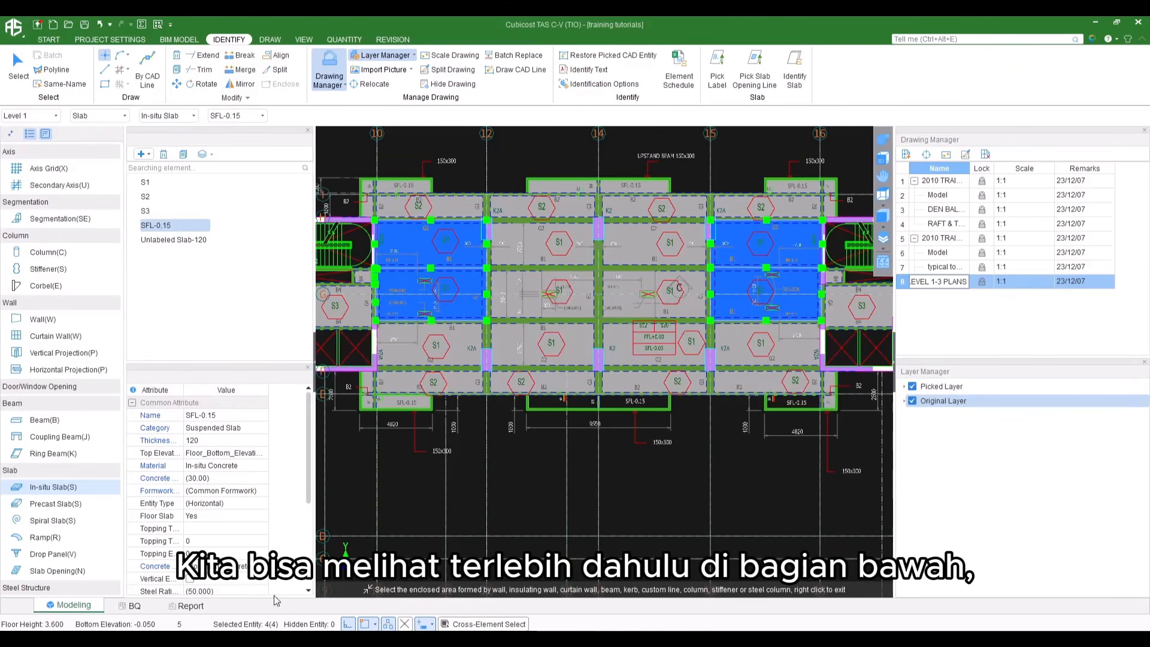
Check the slab type labels on the plan for the selected SFL-0.15 slabs between axes 10-12 and 15-16
{"action": "scroll", "coordinate": [543, 365], "scroll_direction": "down", "scroll_amount": 2}
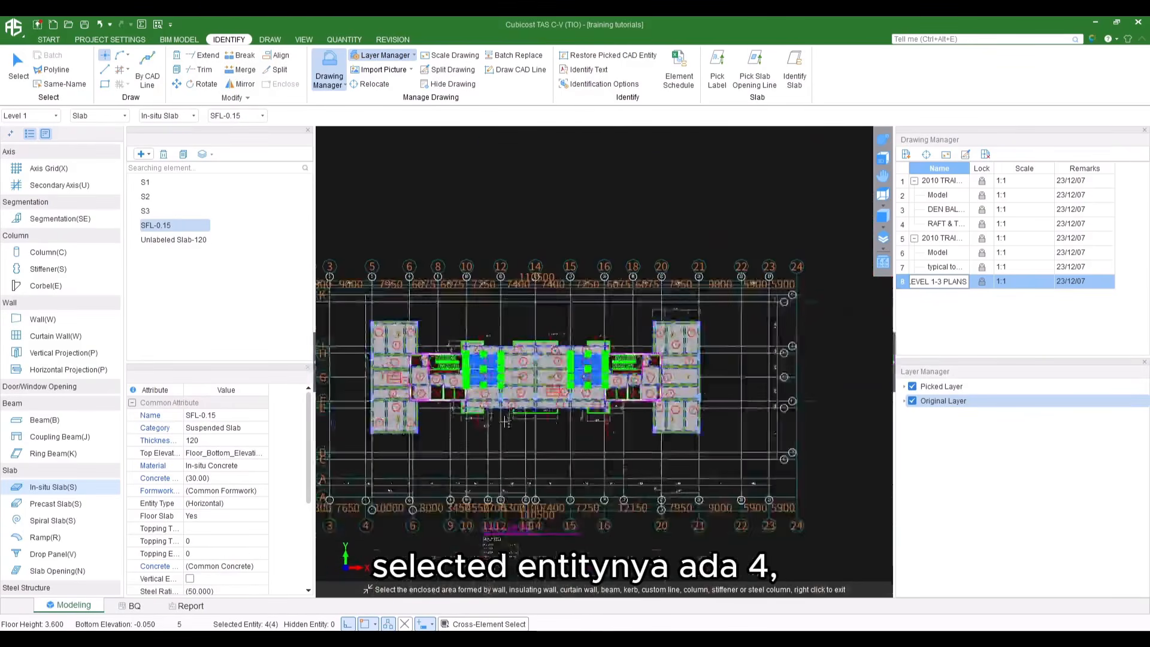
{"action": "scroll", "coordinate": [543, 365], "scroll_direction": "up", "scroll_amount": 4}
{"action": "scroll", "coordinate": [543, 365], "scroll_direction": "down", "scroll_amount": 2}
{"action": "scroll", "coordinate": [409, 353], "scroll_direction": "up", "scroll_amount": 2}
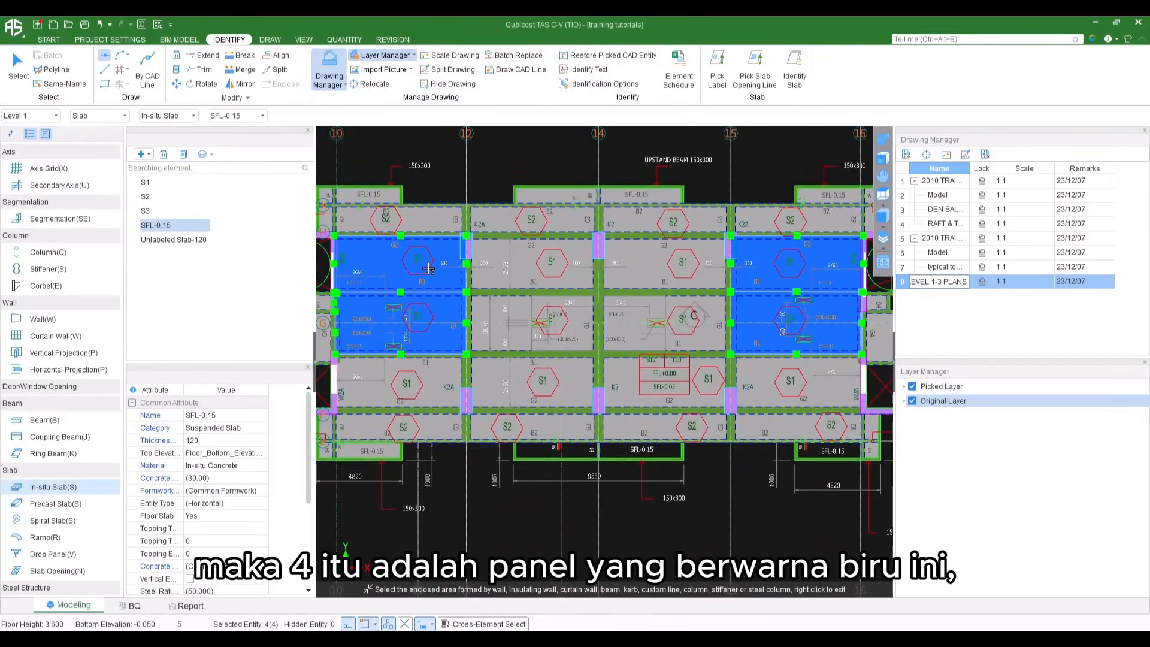
{"action": "scroll", "coordinate": [602, 293], "scroll_direction": "up", "scroll_amount": 2}
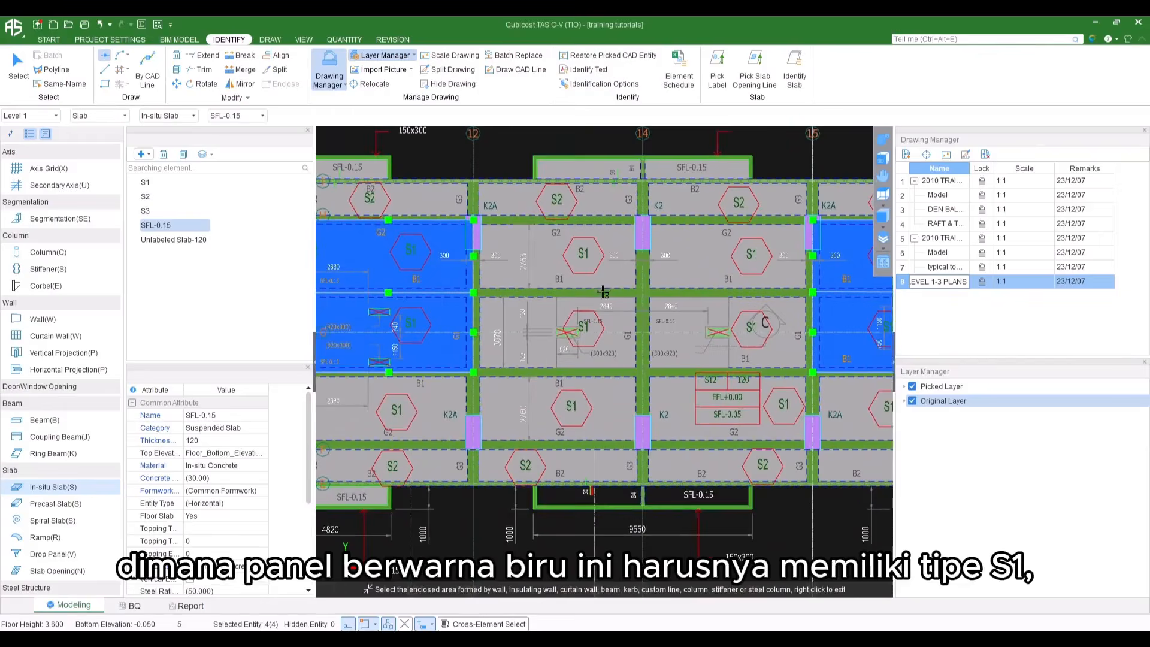
{"action": "scroll", "coordinate": [576, 312], "scroll_direction": "down", "scroll_amount": 1}
{"action": "scroll", "coordinate": [576, 312], "scroll_direction": "down", "scroll_amount": 1}
{"action": "middle_click_drag", "start_coordinate": [315, 319], "coordinate": [354, 320]}
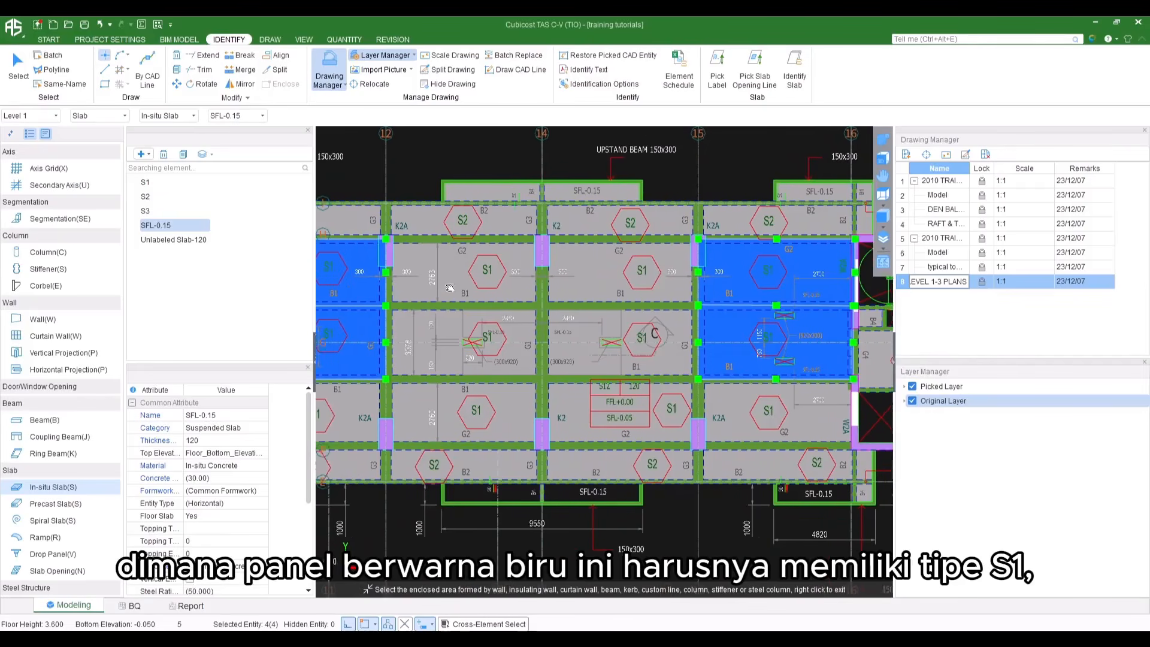
Change the Name of the selected SFL-0.15 slabs to S1 and confirm the change
{"action": "left_click", "coordinate": [224, 414]}
{"action": "left_click", "coordinate": [260, 414]}
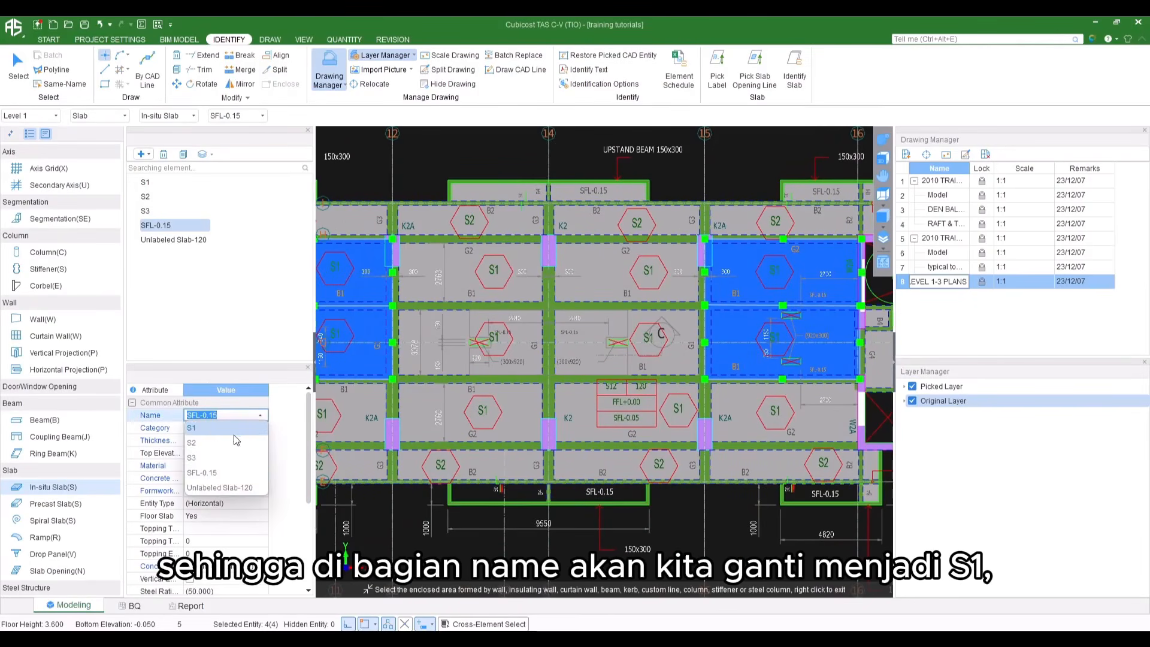
{"action": "left_click", "coordinate": [211, 428]}
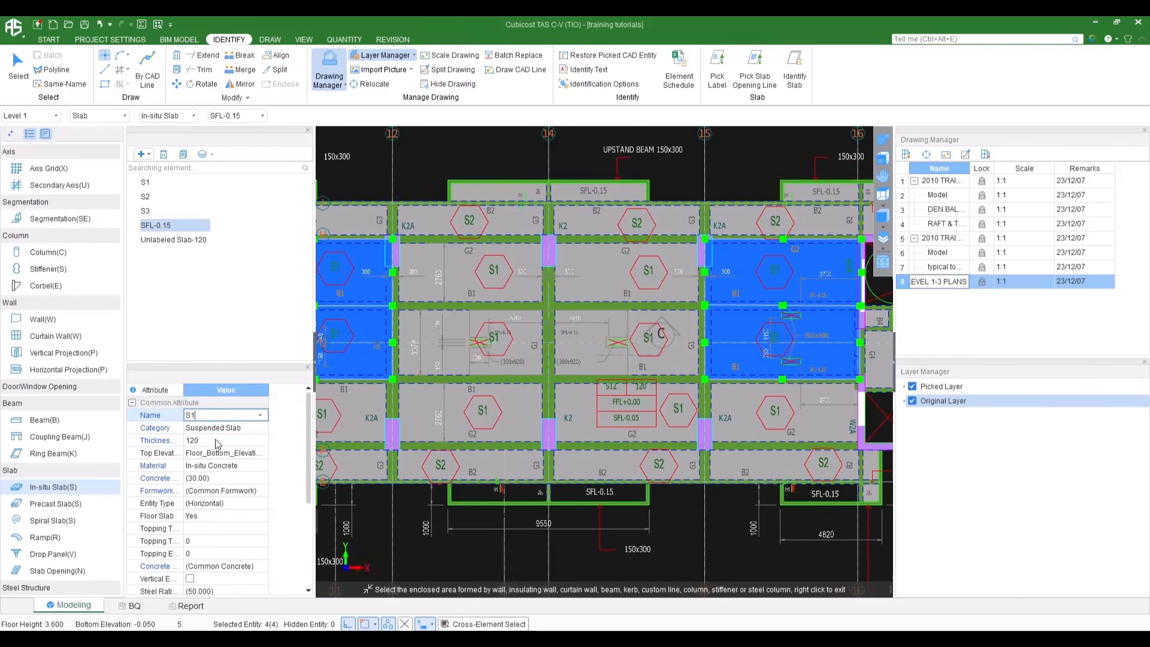
{"action": "key", "text": "Return"}
{"action": "left_click", "coordinate": [587, 364]}
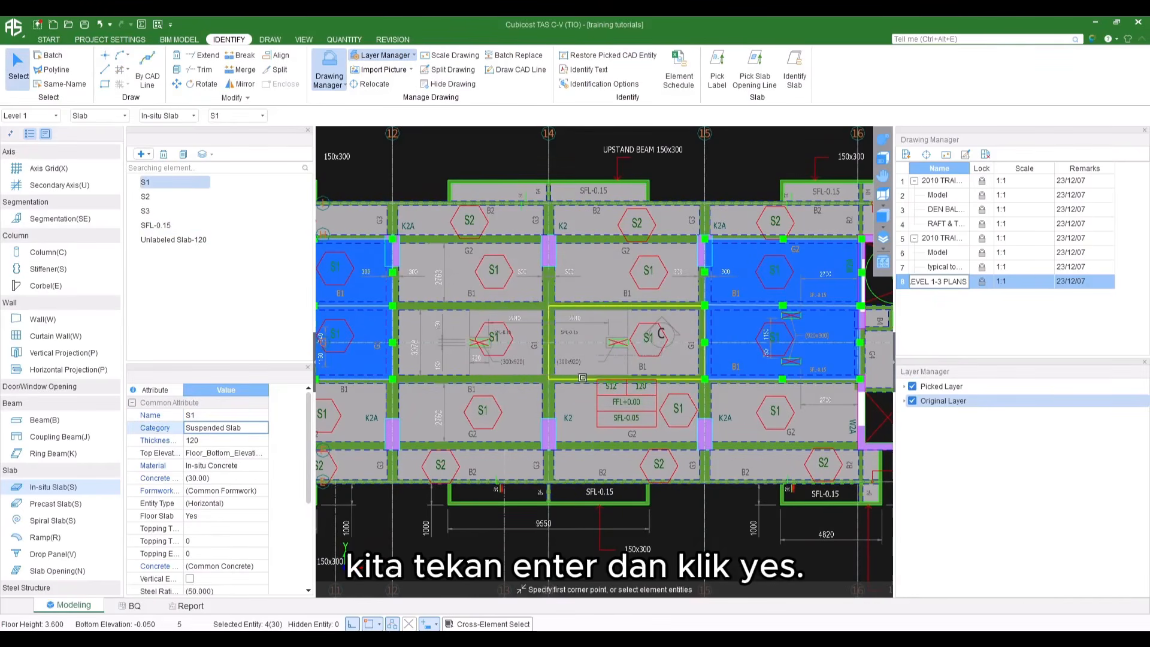
Inspect the CAD text inside the reassigned S1 panels near axis 16 for the cause of the wrong identification
{"action": "scroll", "coordinate": [833, 306], "scroll_direction": "up", "scroll_amount": 3}
{"action": "scroll", "coordinate": [832, 306], "scroll_direction": "up", "scroll_amount": 3}
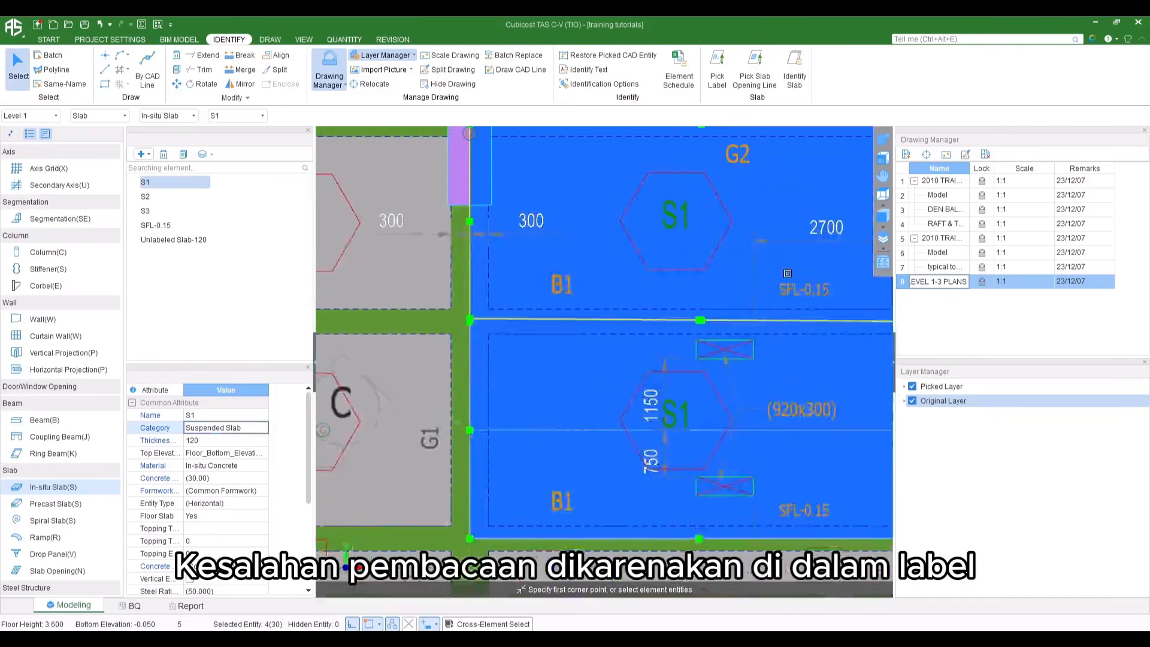
{"action": "middle_click_drag", "start_coordinate": [833, 306], "coordinate": [687, 383]}
{"action": "scroll", "coordinate": [735, 345], "scroll_direction": "up", "scroll_amount": 1}
{"action": "scroll", "coordinate": [492, 409], "scroll_direction": "down", "scroll_amount": 1}
{"action": "scroll", "coordinate": [619, 392], "scroll_direction": "up", "scroll_amount": 2}
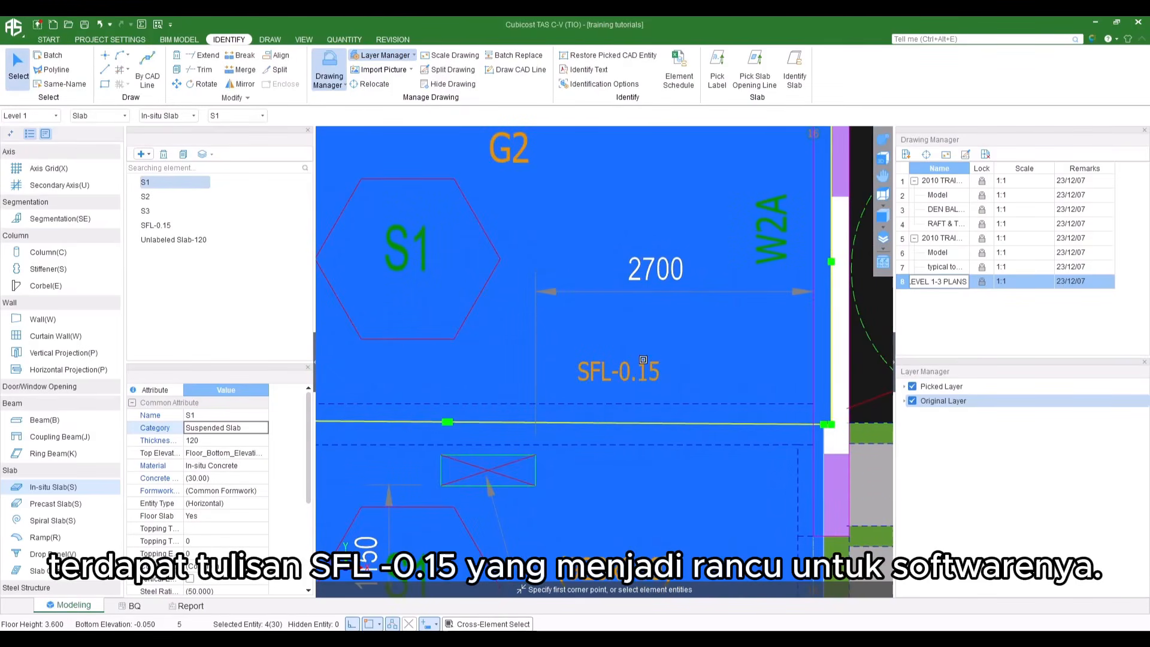
{"action": "scroll", "coordinate": [642, 359], "scroll_direction": "down", "scroll_amount": 7}
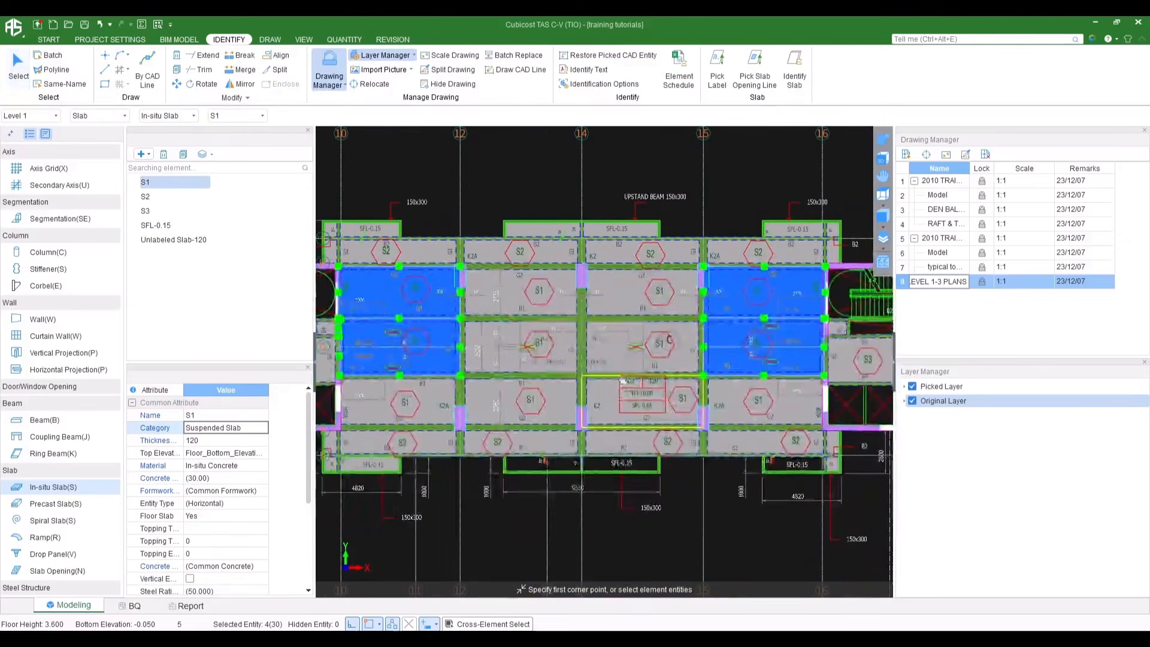
Select all Unlabeled Slab-120 slabs with Quick Find Entity and inspect the one at the upstand beam between axes 14 and 15
{"action": "right_click", "coordinate": [165, 246]}
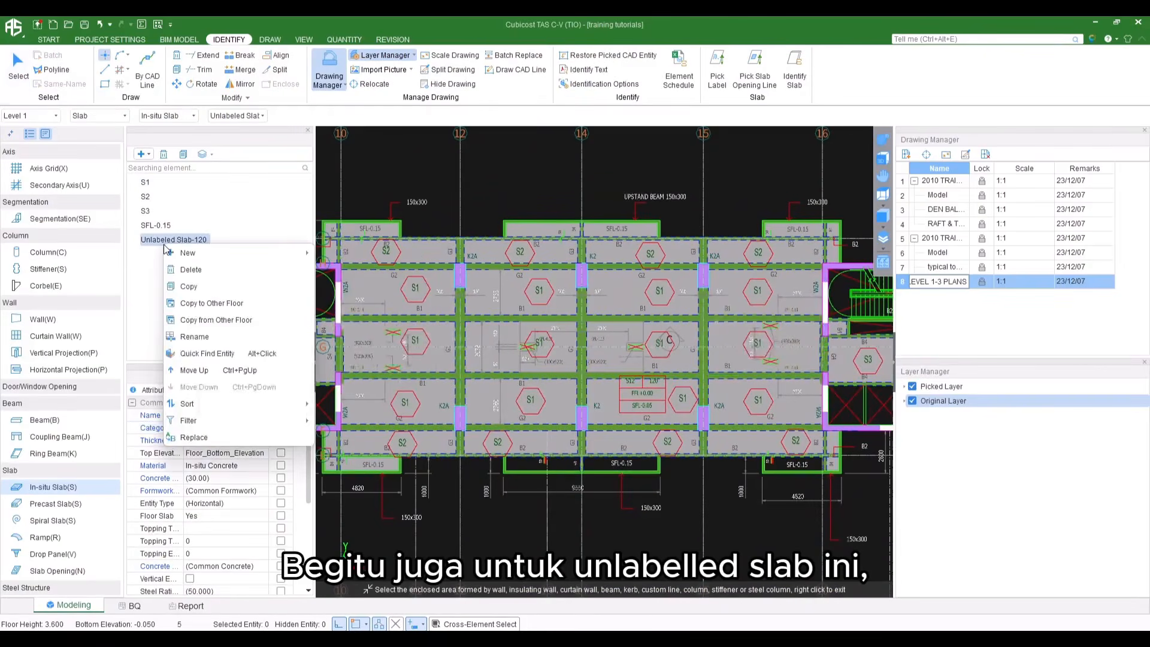
{"action": "left_click", "coordinate": [206, 353]}
{"action": "scroll", "coordinate": [448, 378], "scroll_direction": "down", "scroll_amount": 3}
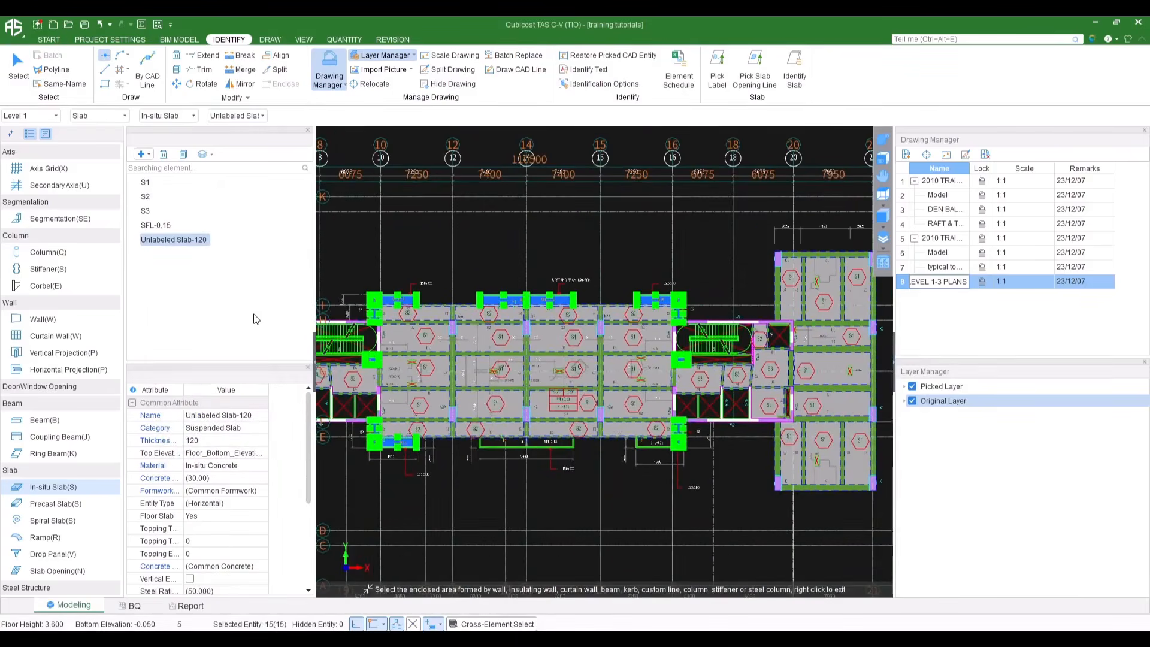
{"action": "scroll", "coordinate": [553, 300], "scroll_direction": "up", "scroll_amount": 5}
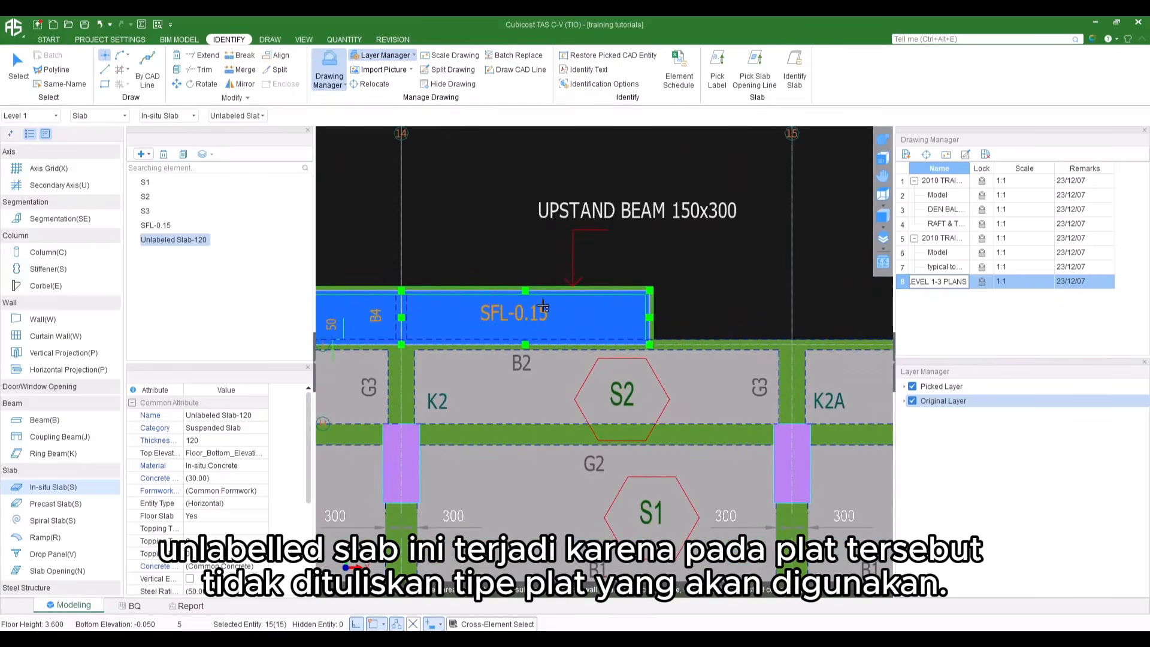
Change the Name of the selected Unlabeled Slab-120 slabs to S3 and confirm the change of associated element
{"action": "scroll", "coordinate": [527, 309], "scroll_direction": "down", "scroll_amount": 4}
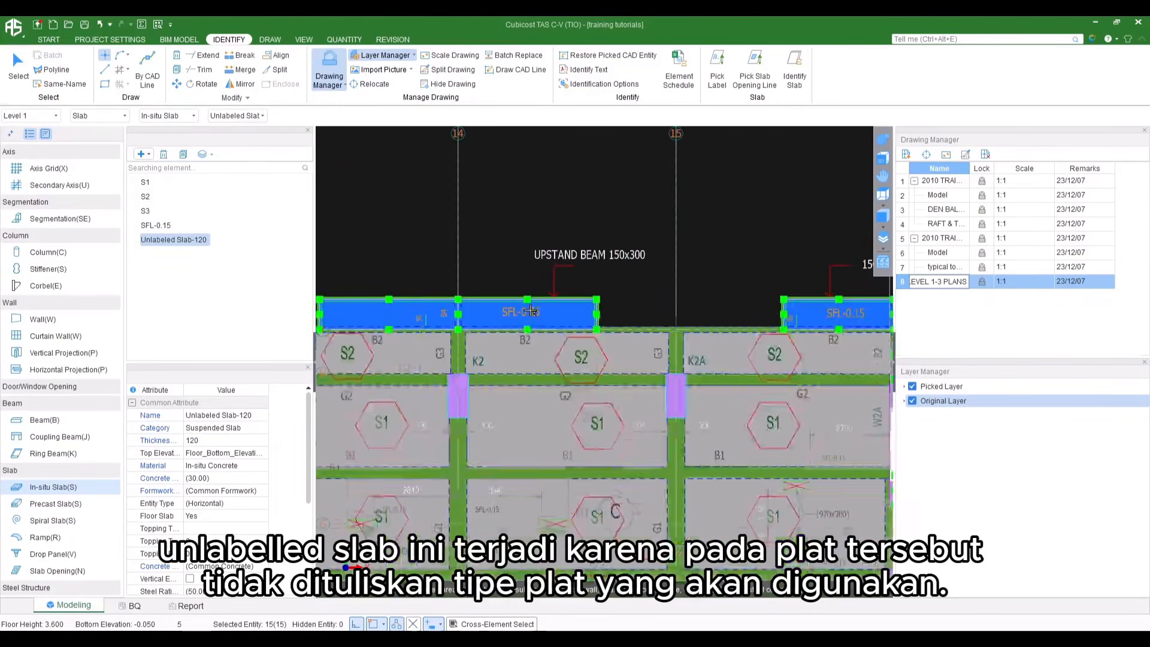
{"action": "middle_click_drag", "start_coordinate": [512, 308], "coordinate": [543, 332]}
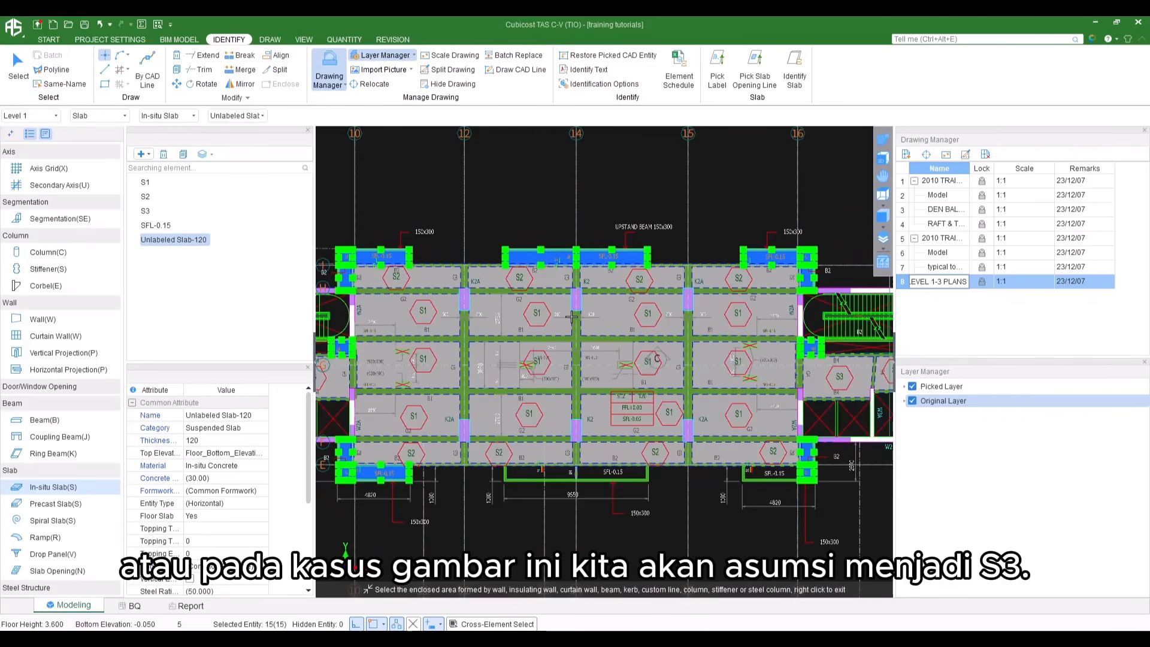
{"action": "left_click", "coordinate": [250, 415]}
{"action": "left_click", "coordinate": [260, 415]}
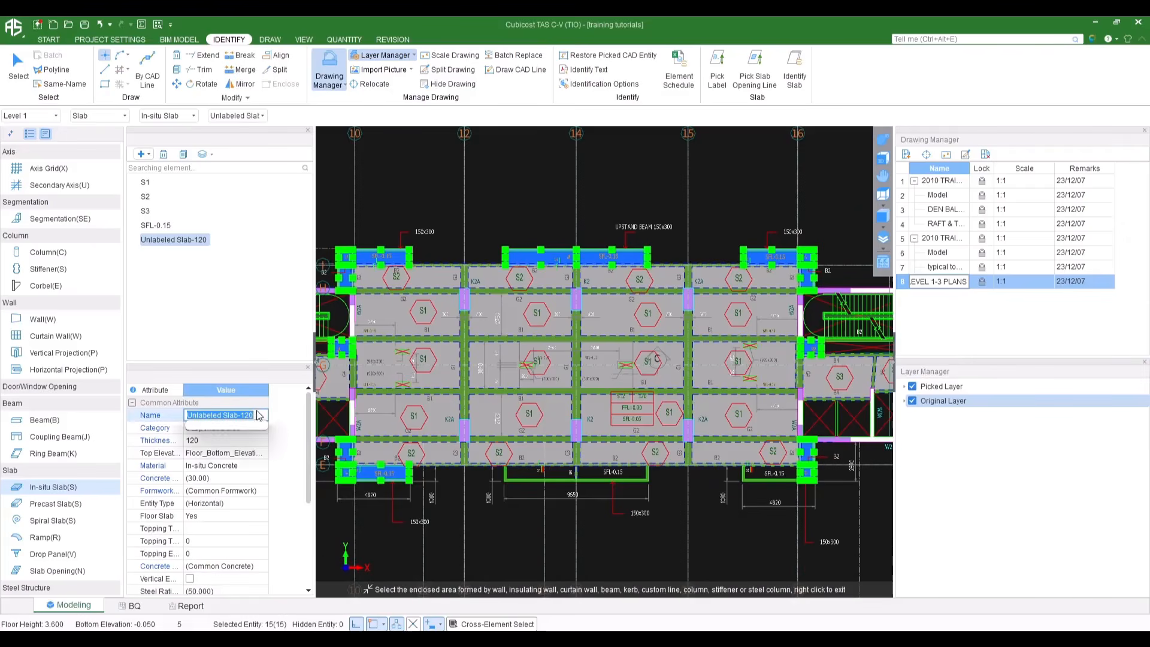
{"action": "left_click", "coordinate": [209, 462]}
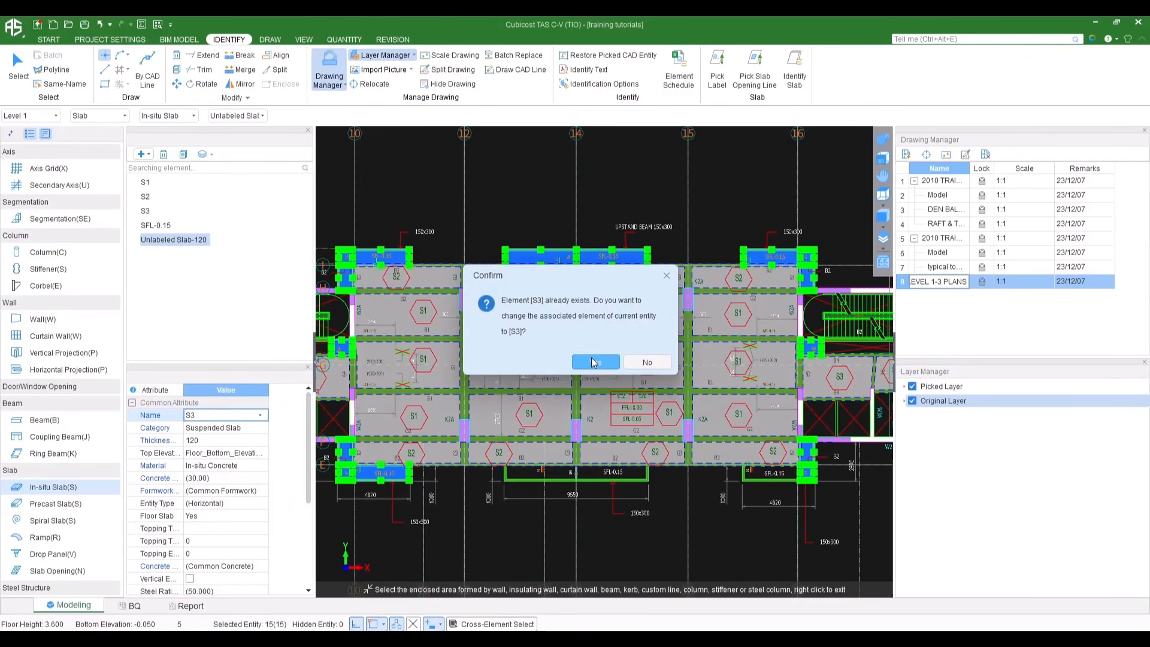
{"action": "left_click", "coordinate": [595, 362]}
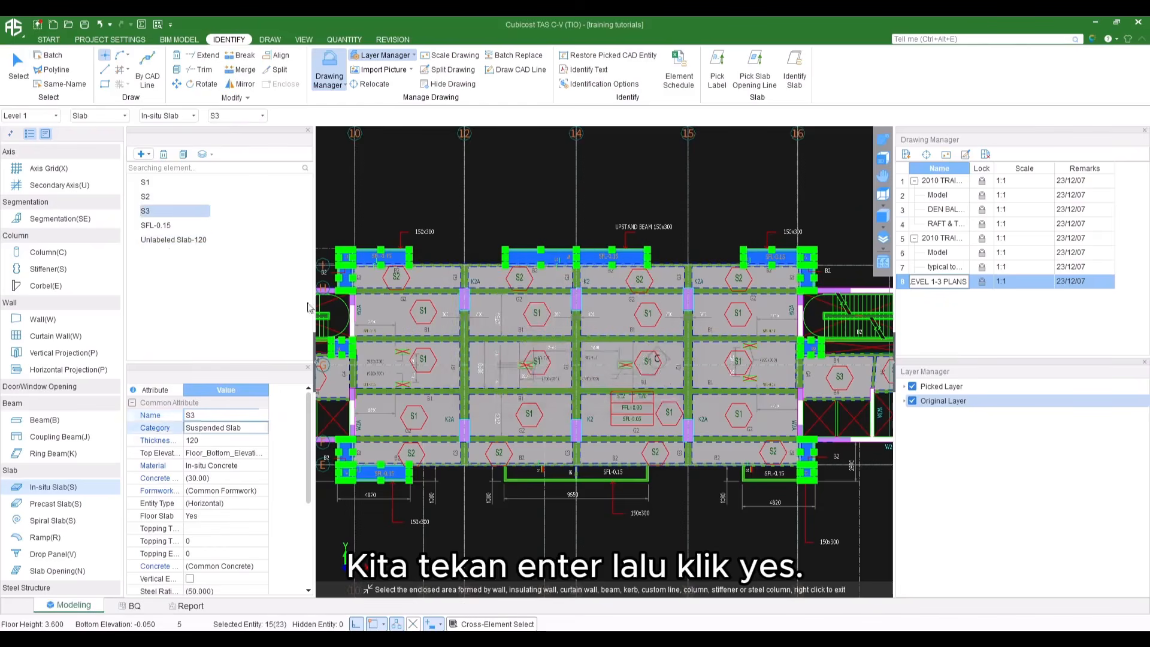
Delete the unused SFL-0.15 and Unlabeled Slab-120 elements from the element list, and try deleting S3 while it has placed slabs
{"action": "left_click", "coordinate": [156, 227]}
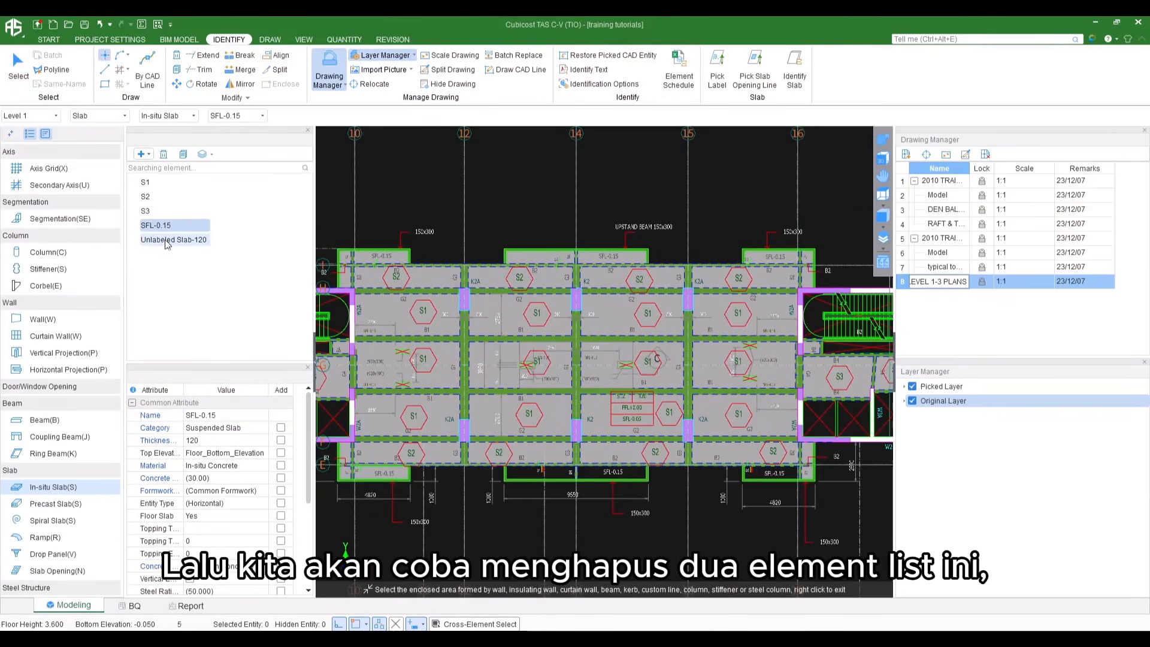
{"action": "left_click", "coordinate": [168, 240], "text": "shift"}
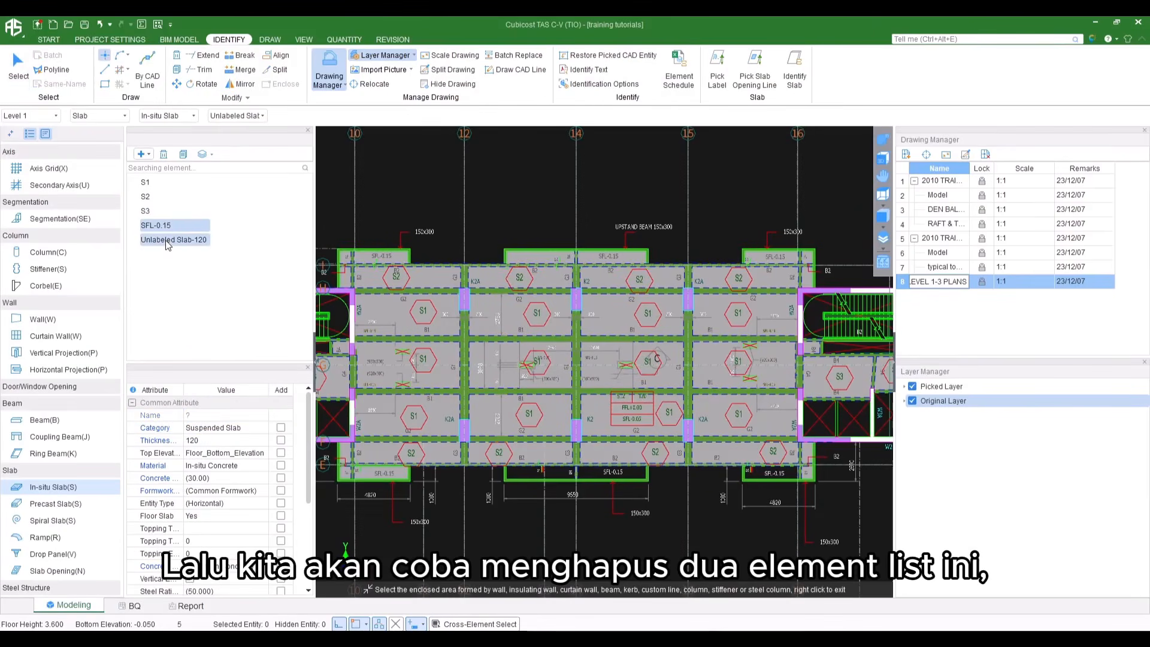
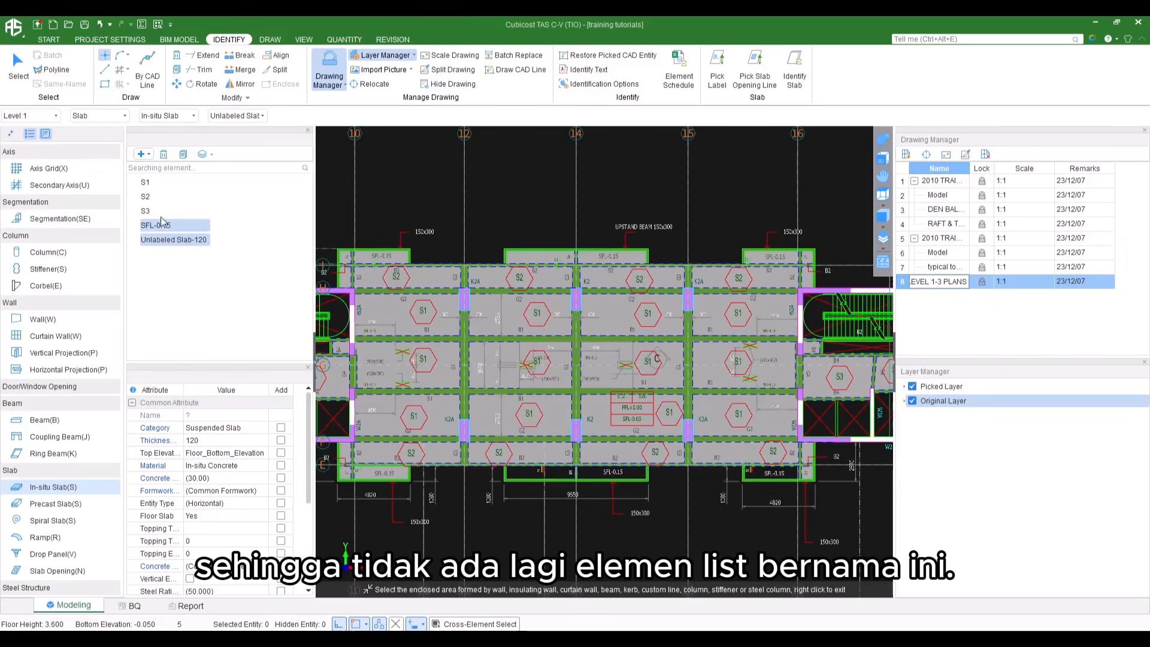
{"action": "left_click", "coordinate": [163, 154]}
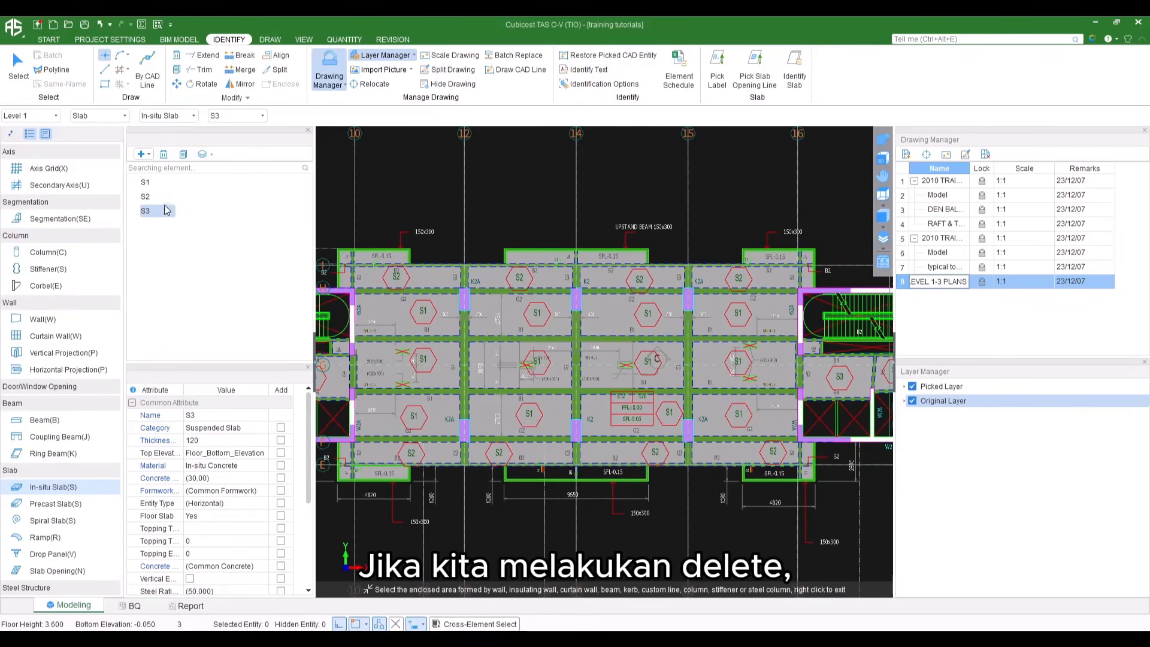
{"action": "left_click", "coordinate": [164, 154]}
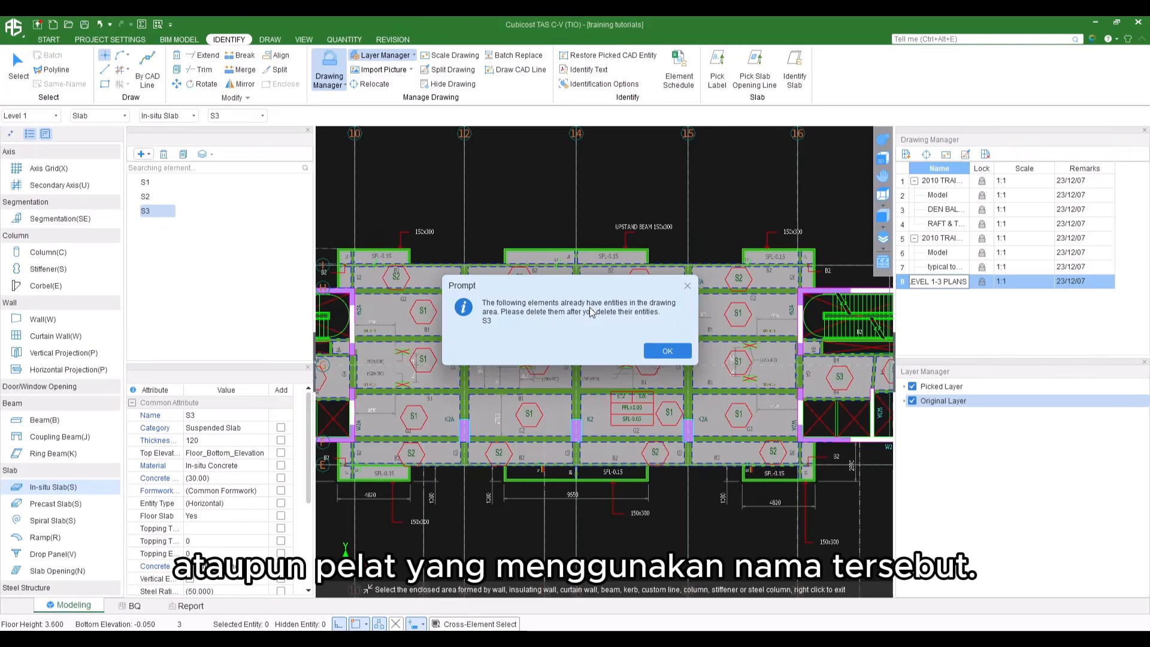
{"action": "key", "text": "Return"}
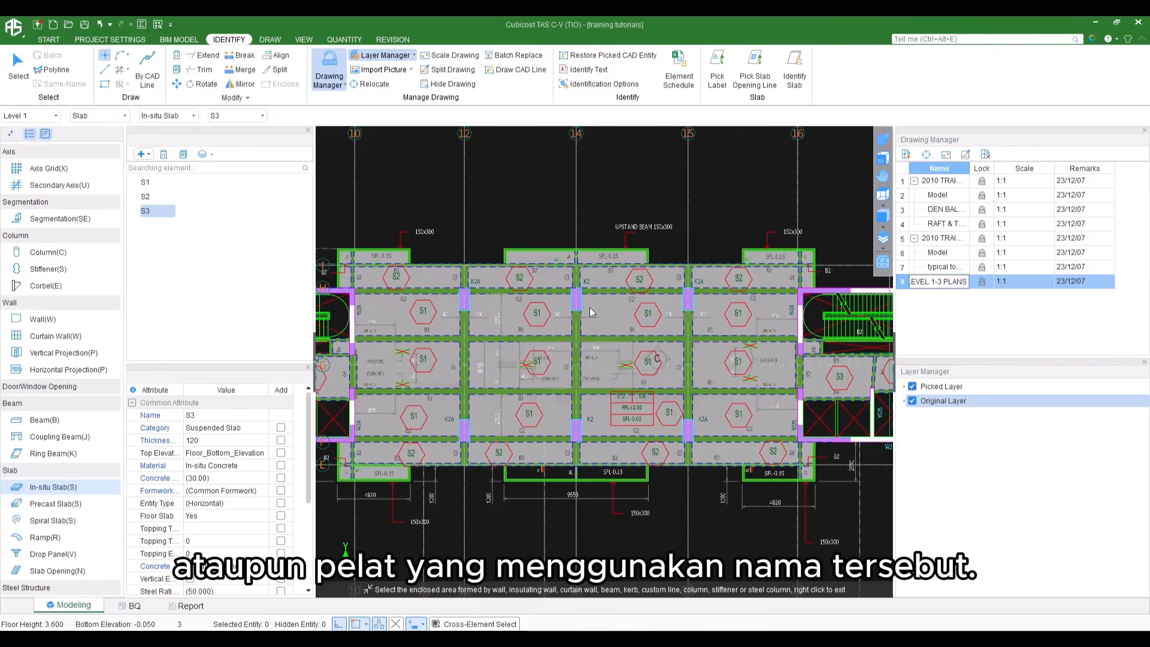
Fill the two empty SFL-0.15 balcony bays on either side of axis 14, above the 9550 dimension, with S3 slabs, auto-processing the beam gaps
{"action": "scroll", "coordinate": [581, 430], "scroll_direction": "up", "scroll_amount": 2}
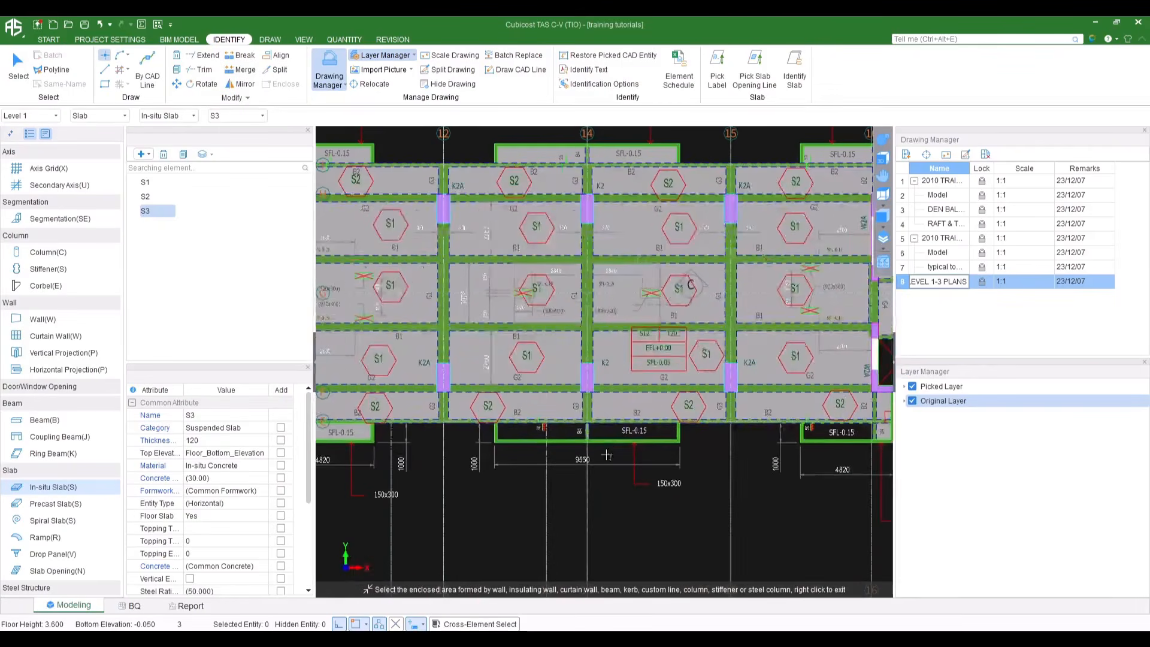
{"action": "middle_click_drag", "start_coordinate": [820, 435], "coordinate": [798, 422]}
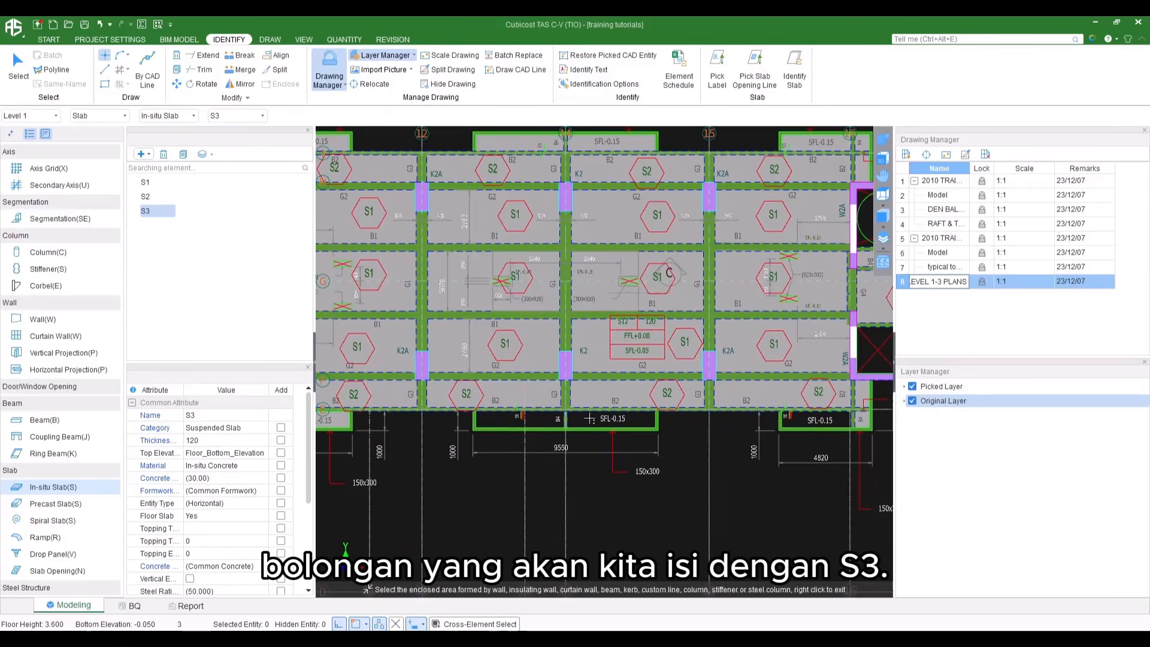
{"action": "scroll", "coordinate": [589, 418], "scroll_direction": "down", "scroll_amount": 1}
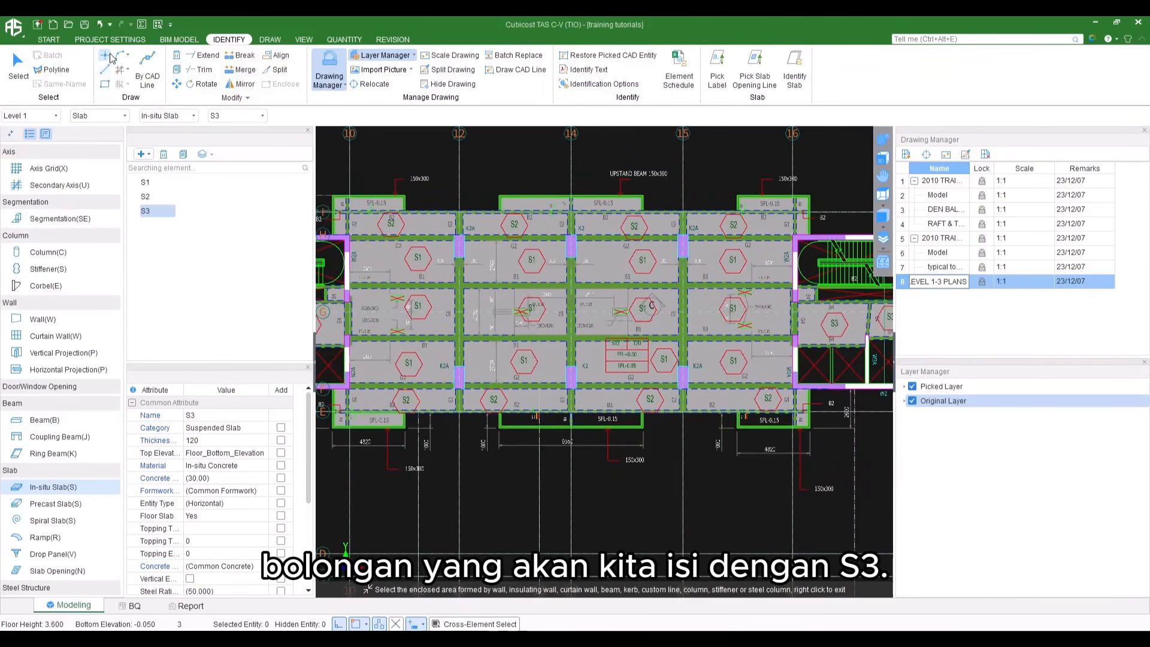
{"action": "scroll", "coordinate": [557, 425], "scroll_direction": "up", "scroll_amount": 5}
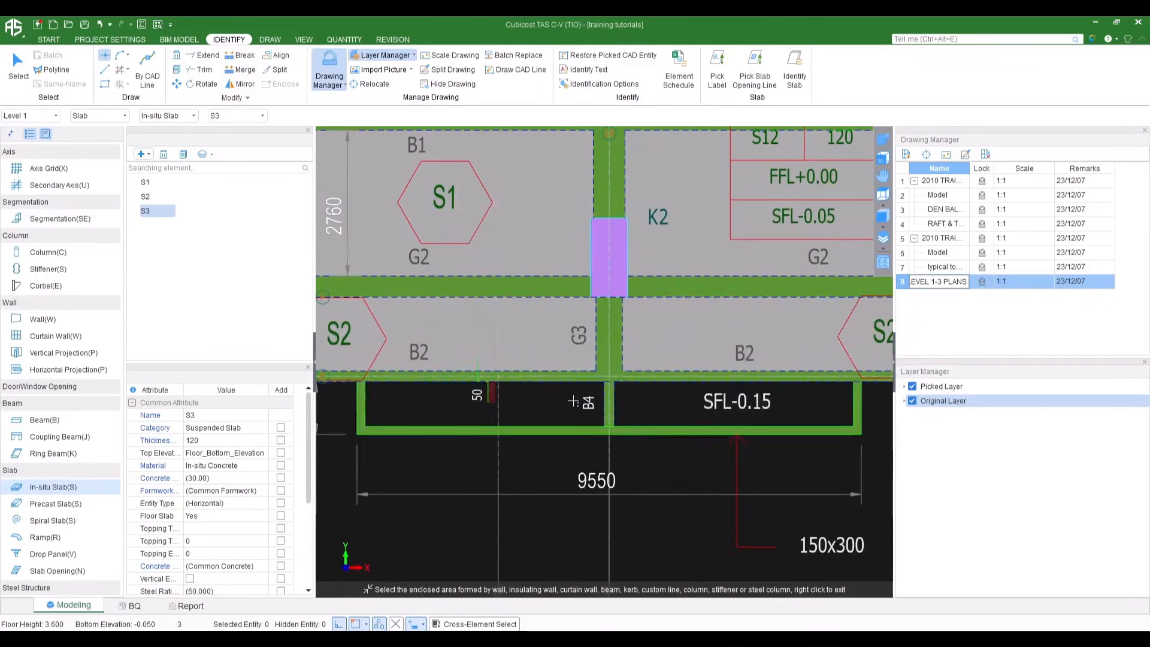
{"action": "left_click", "coordinate": [611, 215]}
{"action": "left_click", "coordinate": [488, 173]}
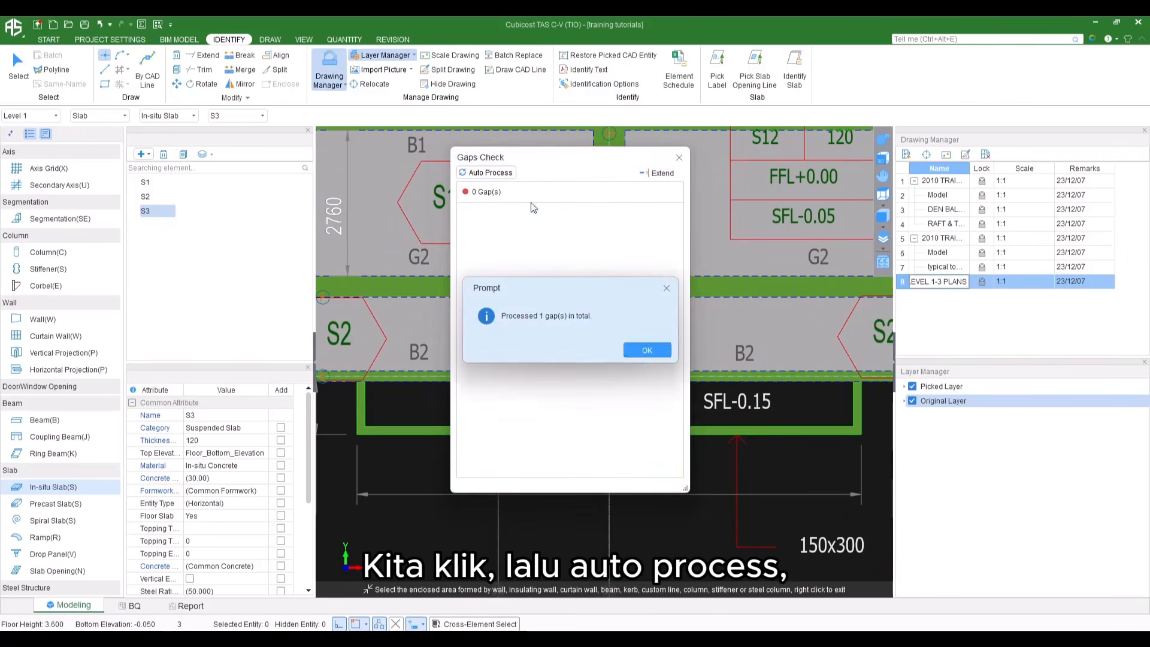
{"action": "left_click", "coordinate": [645, 352]}
{"action": "left_click", "coordinate": [670, 399]}
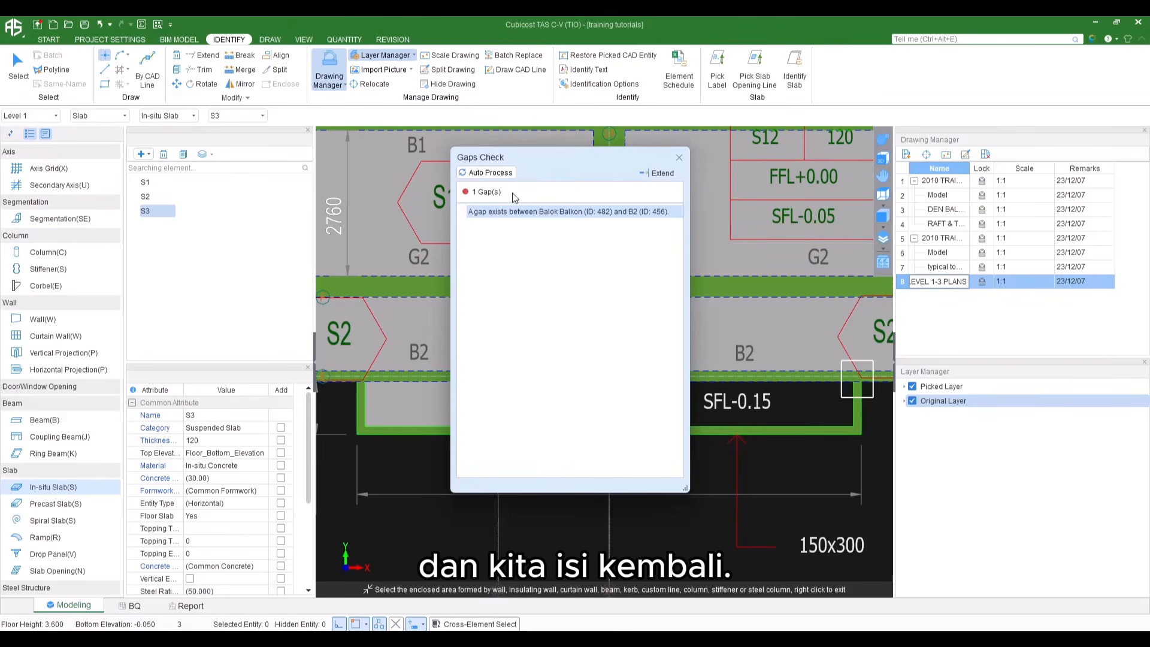
{"action": "left_click", "coordinate": [493, 173]}
{"action": "left_click", "coordinate": [645, 349]}
Fill the remaining empty SFL-0.15 balcony bay between axes 15 and 16 with an S3 slab, auto-process its gap and end slab placement
{"action": "scroll", "coordinate": [489, 383], "scroll_direction": "down", "scroll_amount": 5}
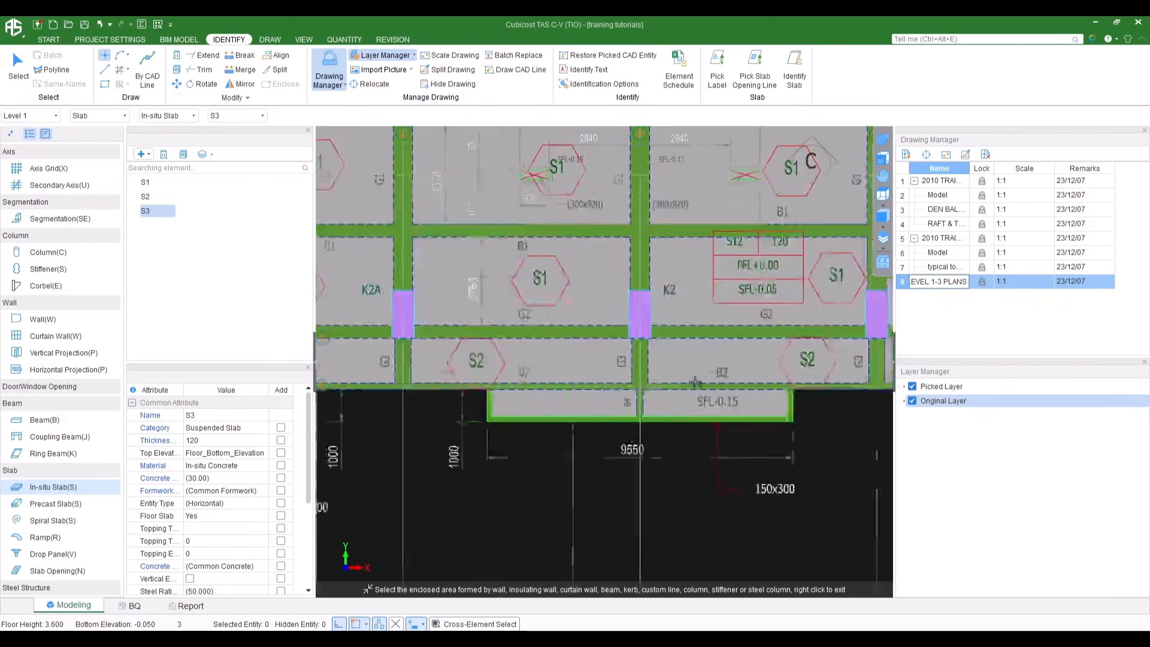
{"action": "scroll", "coordinate": [489, 383], "scroll_direction": "up", "scroll_amount": 5}
{"action": "left_click", "coordinate": [499, 253]}
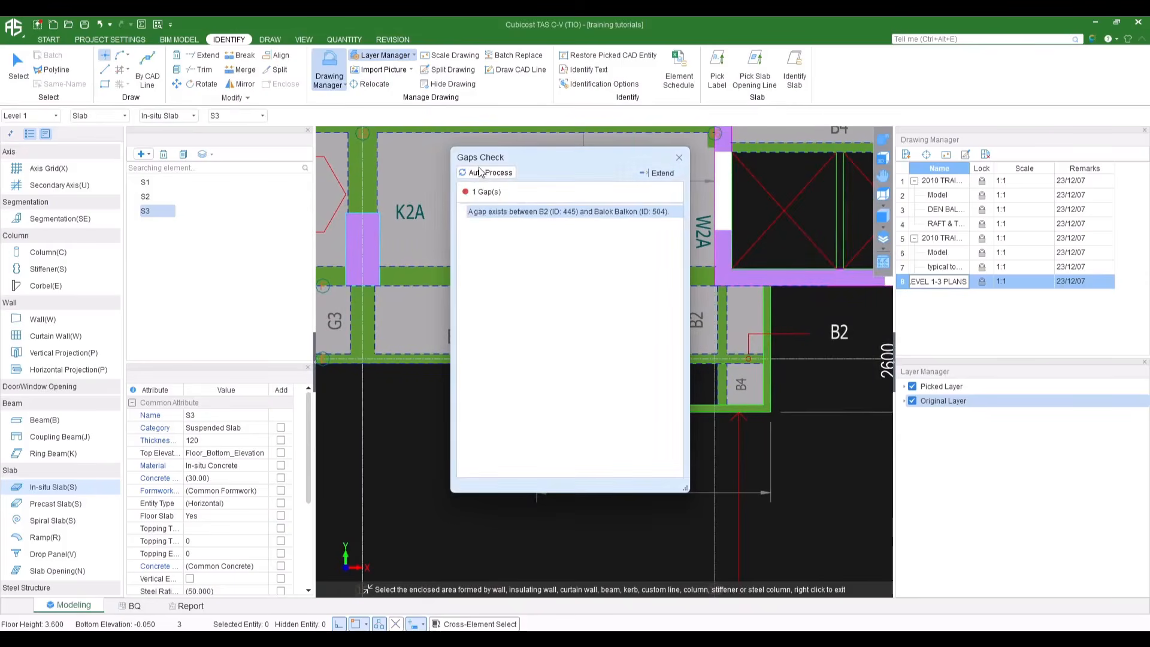
{"action": "left_click", "coordinate": [488, 173]}
{"action": "left_click", "coordinate": [647, 350]}
{"action": "scroll", "coordinate": [472, 431], "scroll_direction": "down", "scroll_amount": 5}
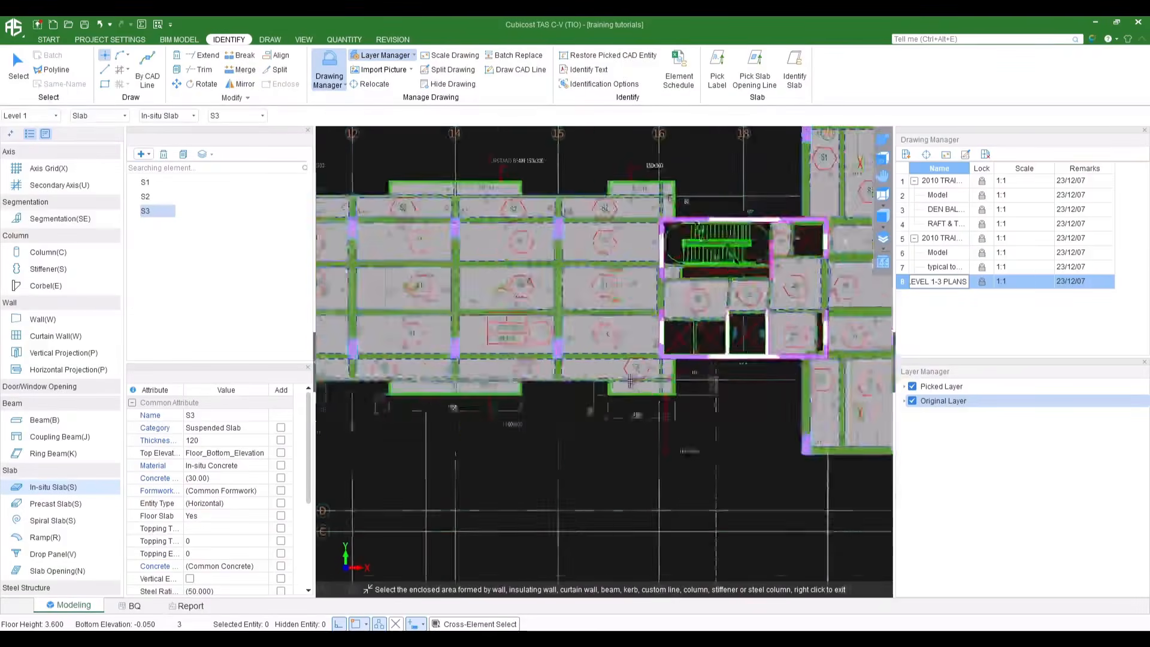
{"action": "middle_click_drag", "start_coordinate": [472, 431], "coordinate": [561, 445]}
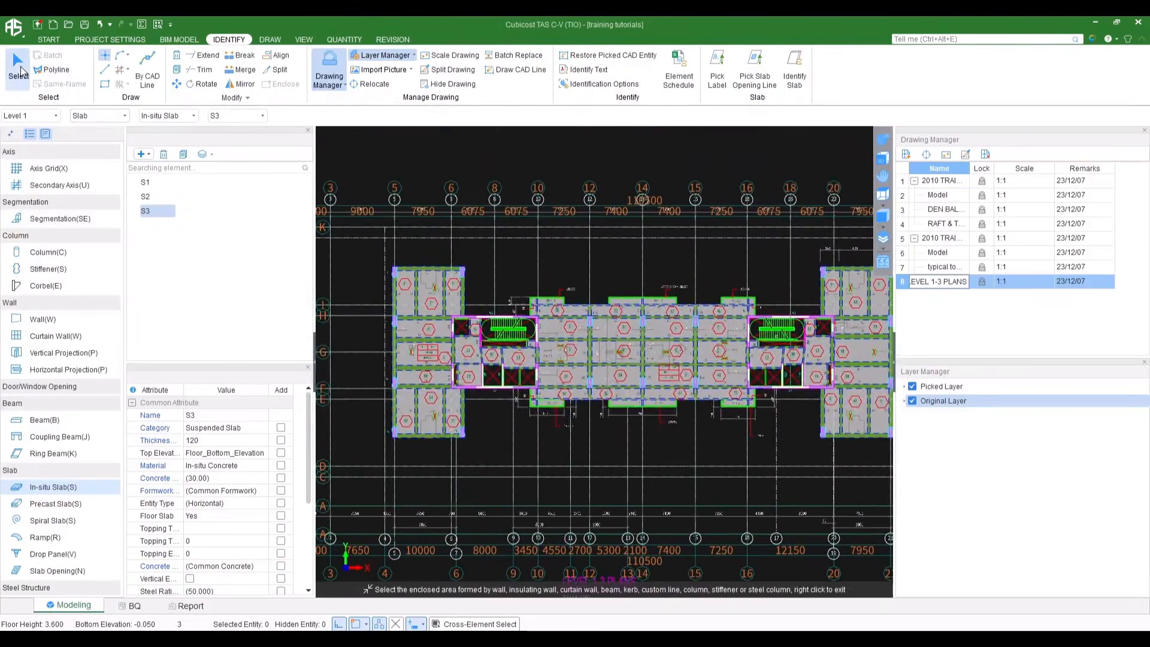
{"action": "left_click", "coordinate": [18, 66]}
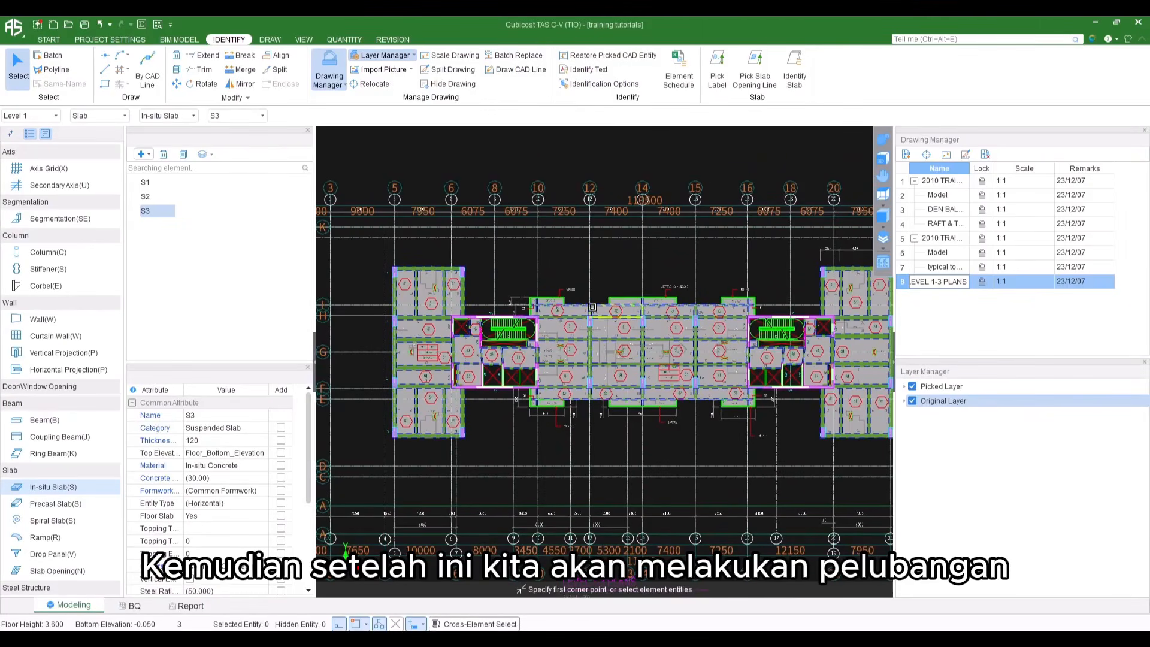
Create a new Slab Opening element and name it Lubang Shaft
{"action": "scroll", "coordinate": [482, 267], "scroll_direction": "up", "scroll_amount": 5}
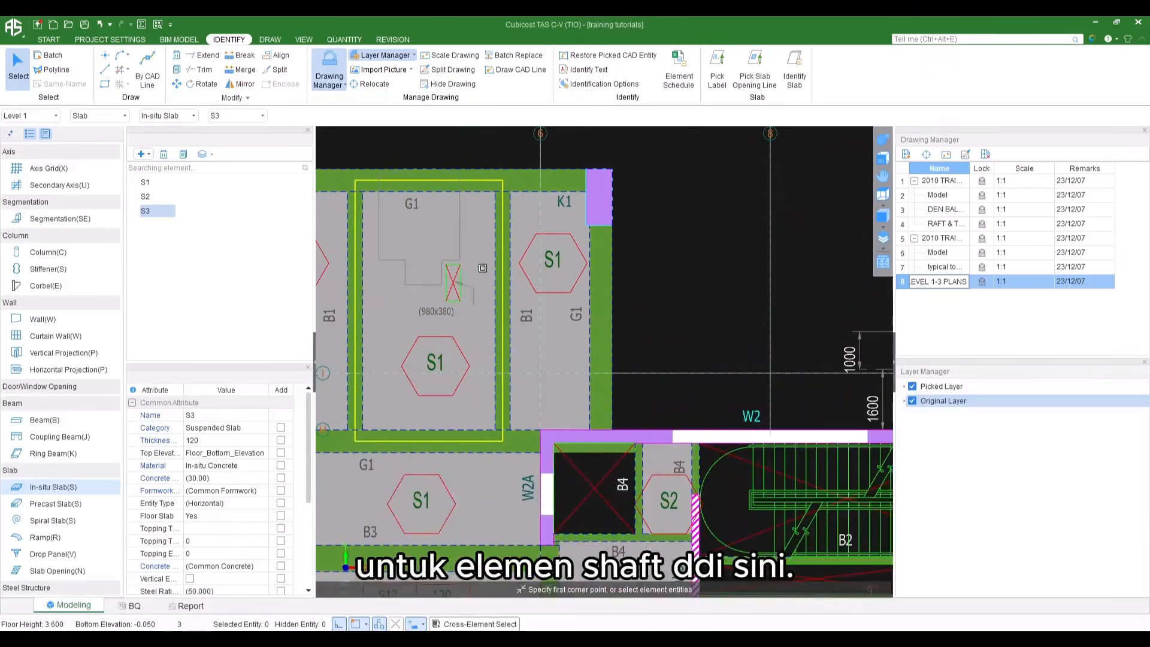
{"action": "middle_click_drag", "start_coordinate": [462, 297], "coordinate": [463, 275]}
{"action": "left_click", "coordinate": [57, 571]}
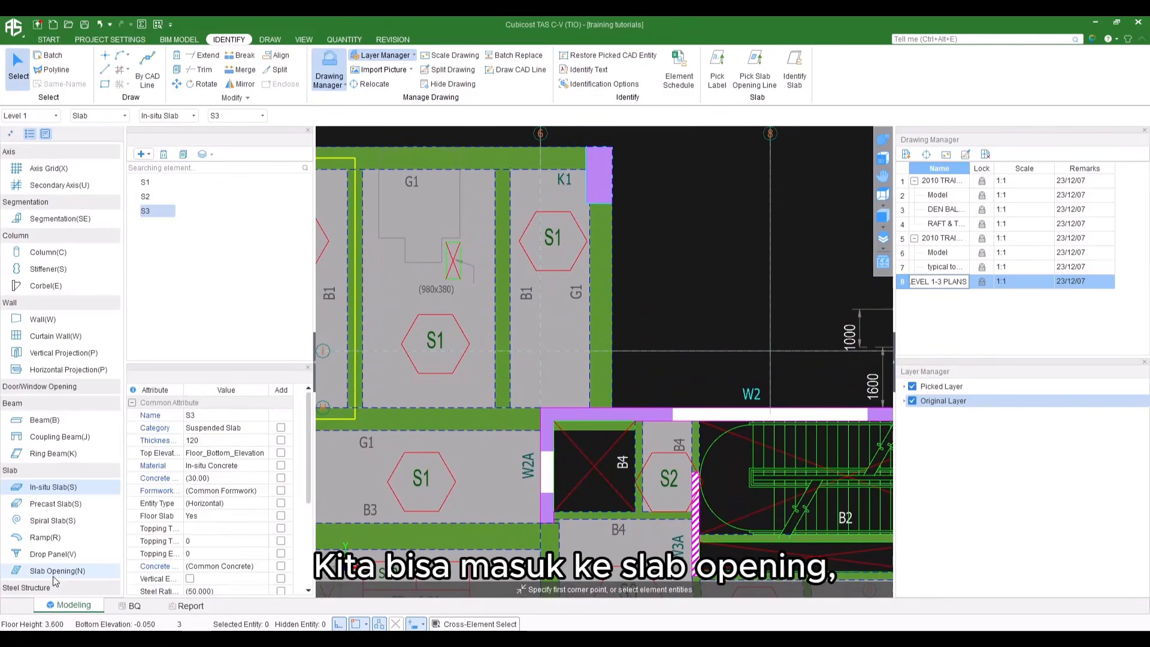
{"action": "left_click", "coordinate": [141, 154]}
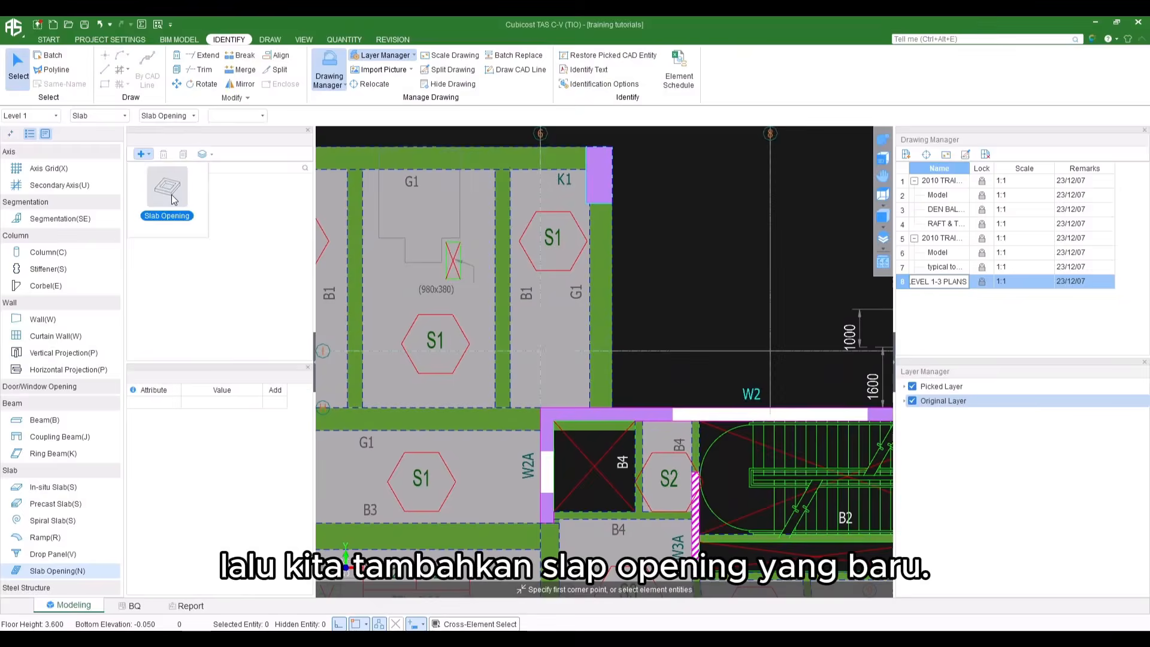
{"action": "left_click", "coordinate": [219, 415]}
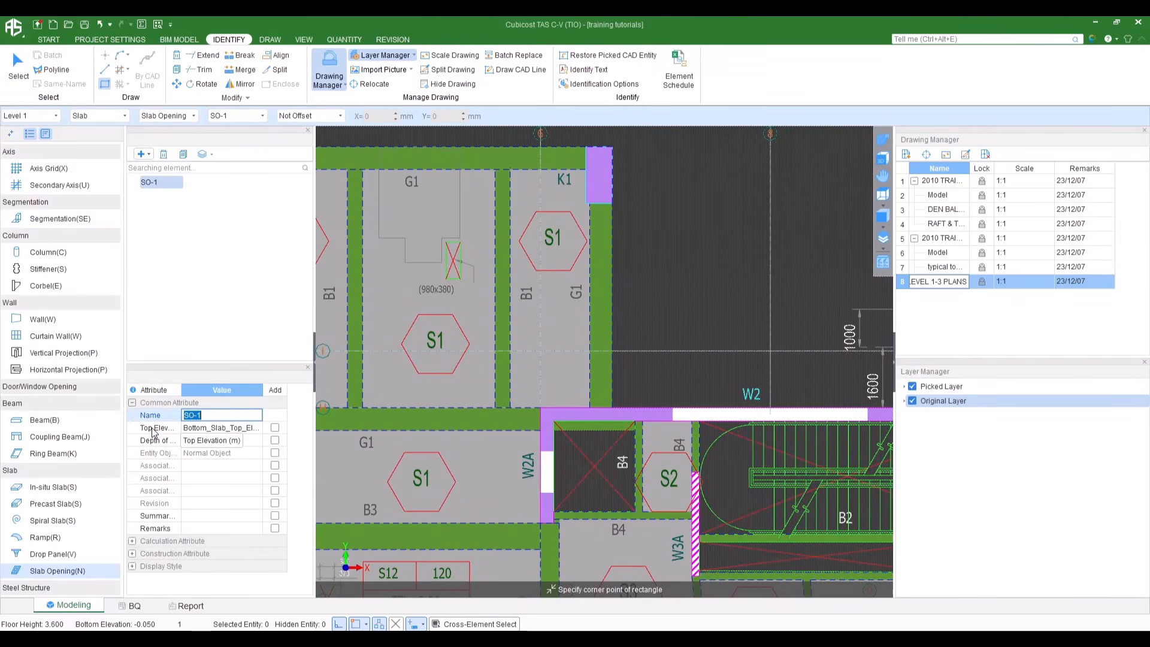
{"action": "type", "text": "S"}
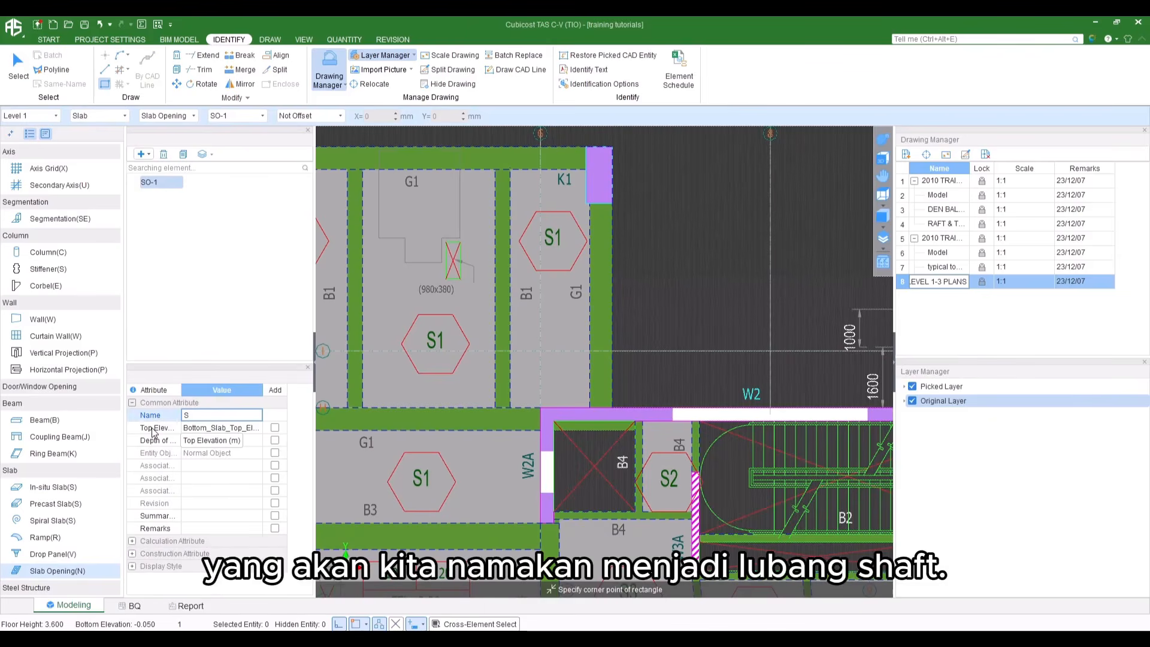
{"action": "type", "text": "g S"}
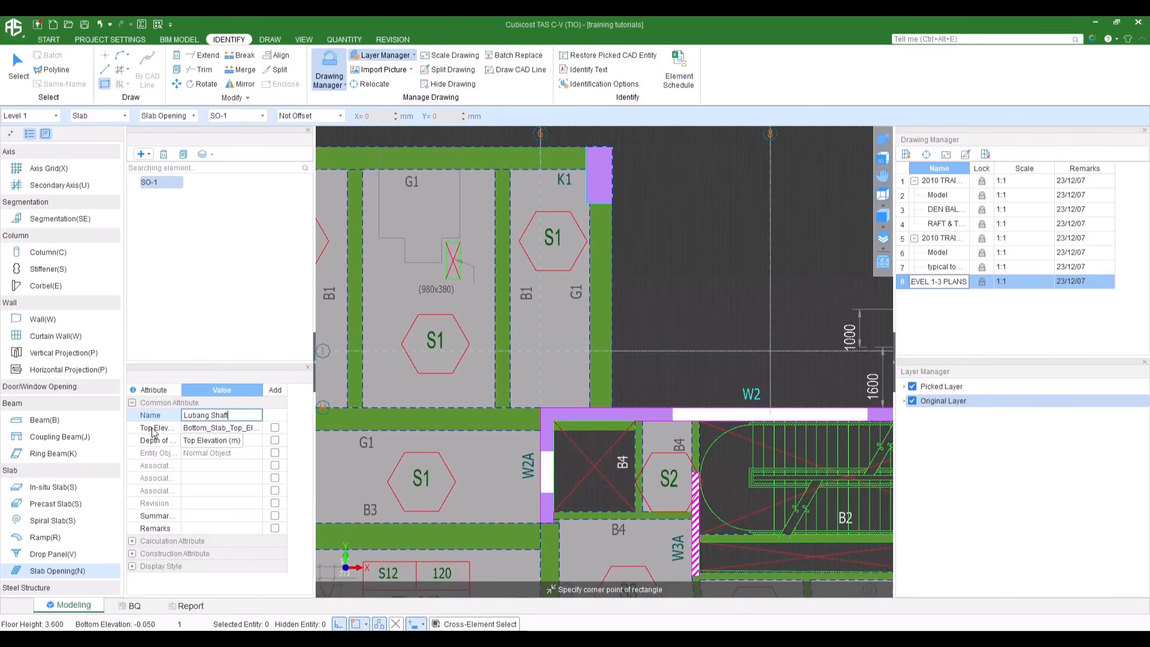
{"action": "type", "text": "haft"}
{"action": "left_click", "coordinate": [153, 428]}
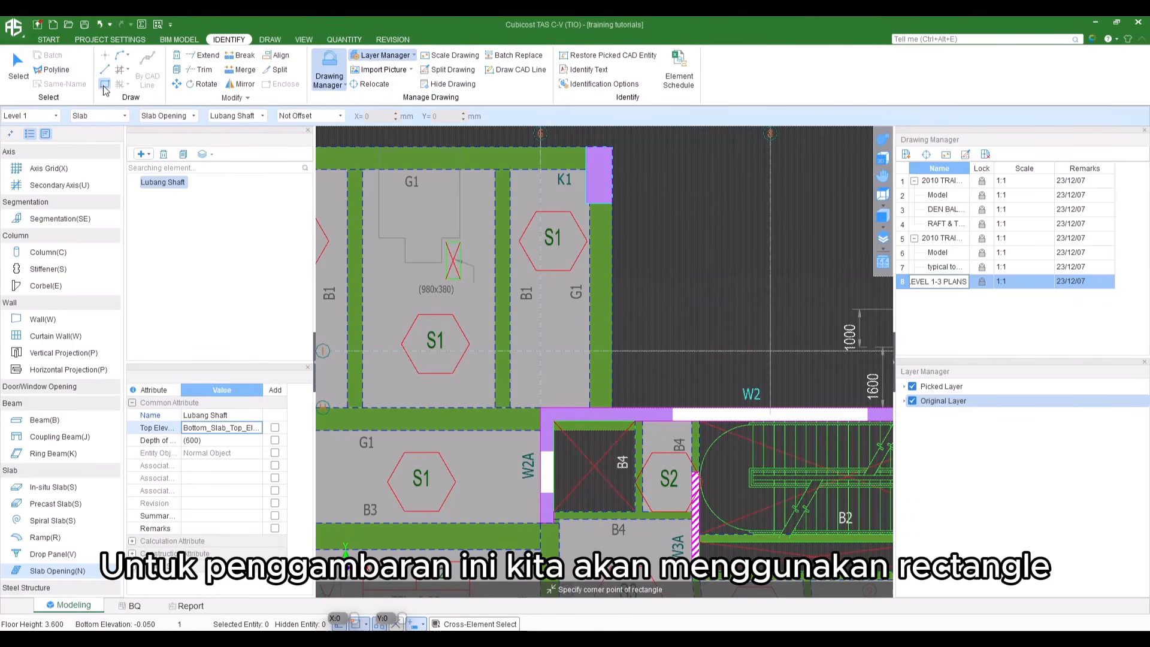
Trace a rectangular Lubang Shaft opening over the 980x380 shaft in the S1 panel near axis 6, and offset its lower edge by 100 mm
{"action": "left_click", "coordinate": [446, 241]}
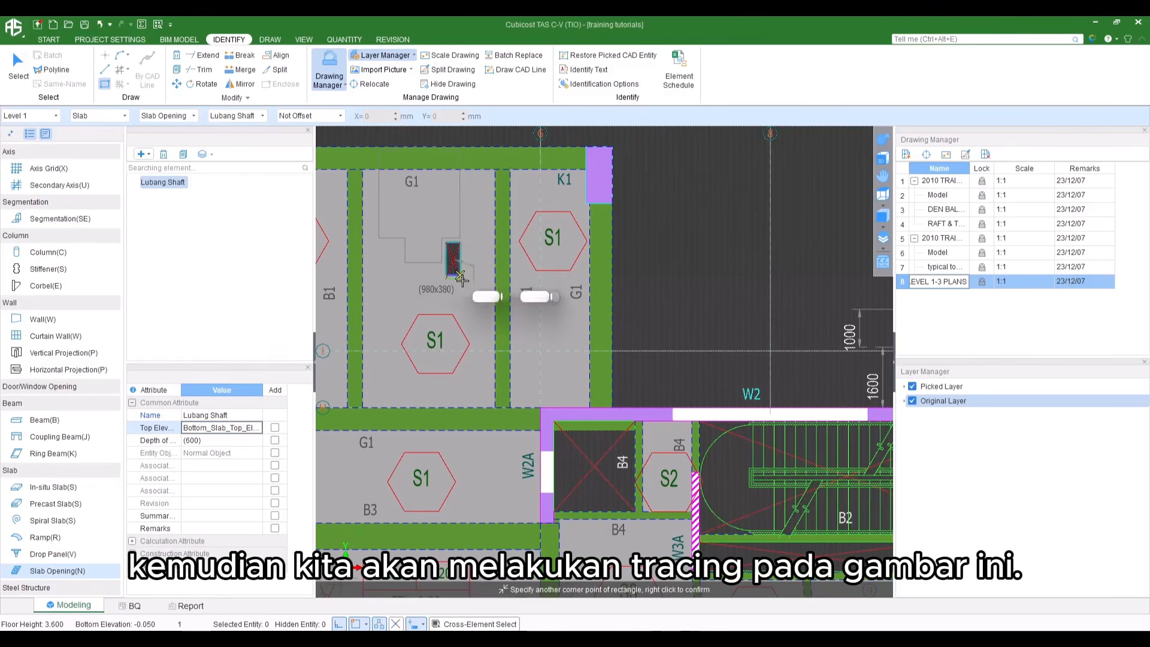
{"action": "left_click", "coordinate": [459, 277]}
{"action": "scroll", "coordinate": [458, 276], "scroll_direction": "up", "scroll_amount": 3}
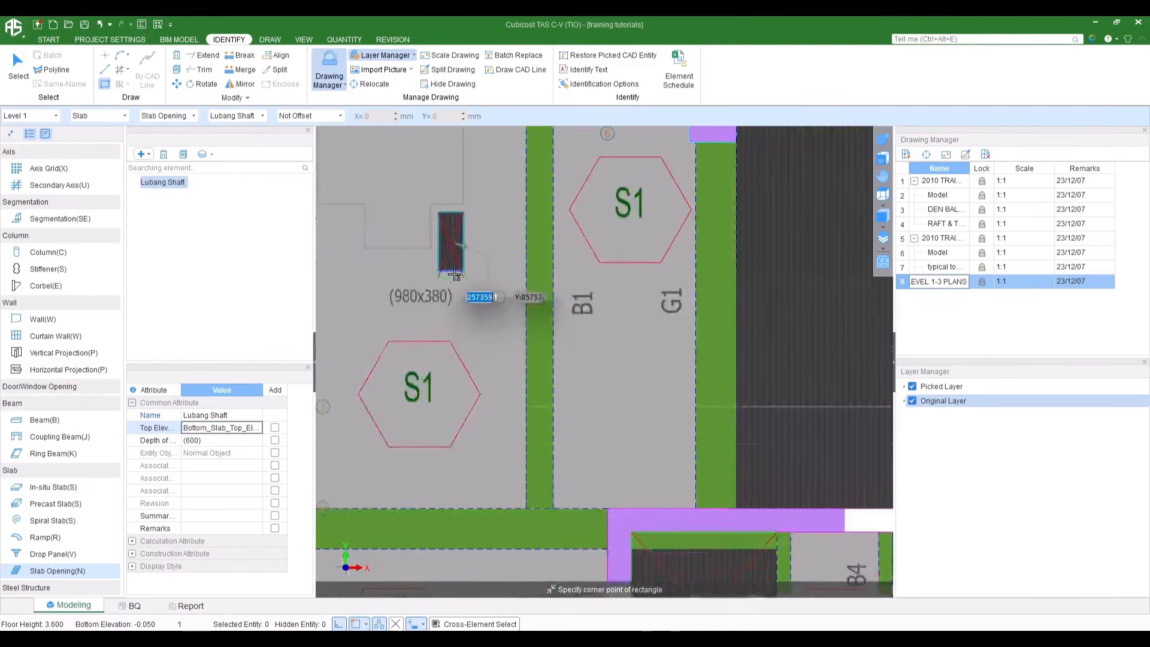
{"action": "scroll", "coordinate": [455, 275], "scroll_direction": "up", "scroll_amount": 2}
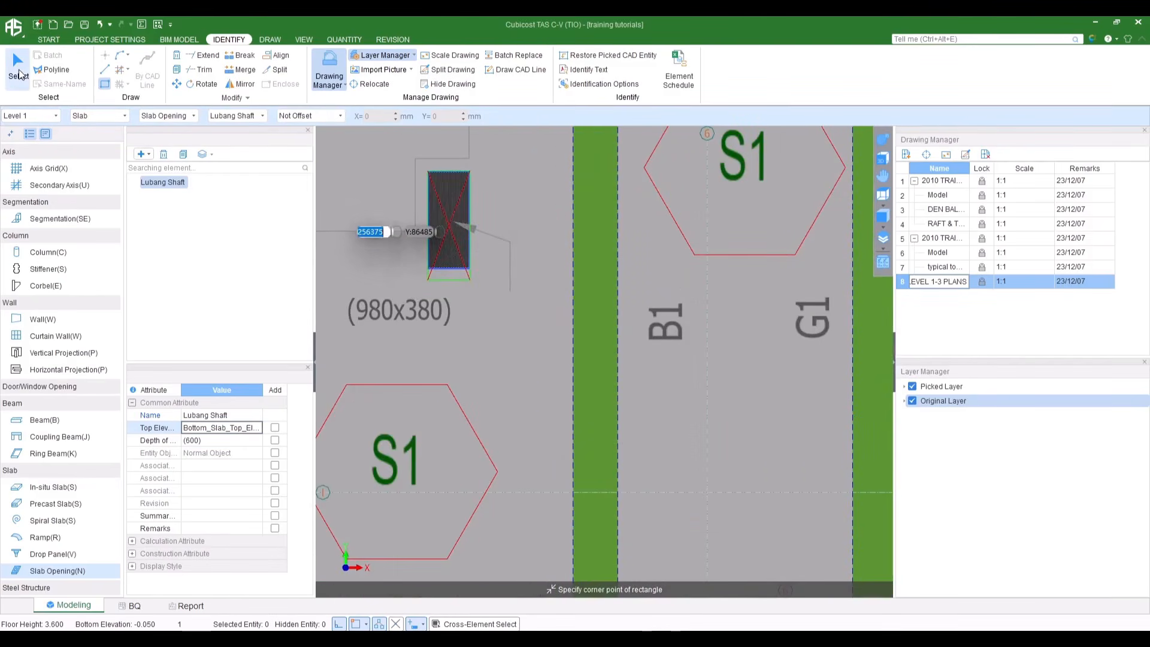
{"action": "left_click", "coordinate": [18, 74]}
{"action": "left_click", "coordinate": [452, 255]}
{"action": "left_click", "coordinate": [449, 277]}
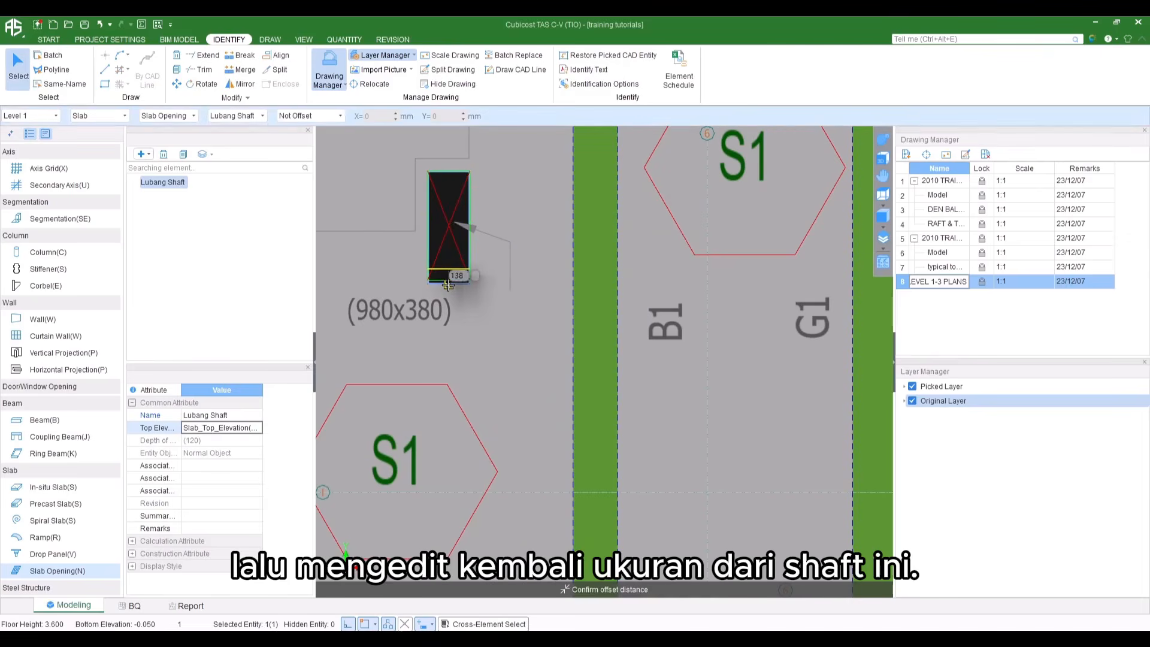
{"action": "type", "text": "100"}
{"action": "key", "text": "Return"}
{"action": "key", "text": "Escape"}
Draw a 380x850 rectangular Lubang Shaft opening over the crossed shaft beside the S12 slab label near axis G
{"action": "scroll", "coordinate": [414, 334], "scroll_direction": "down", "scroll_amount": 5}
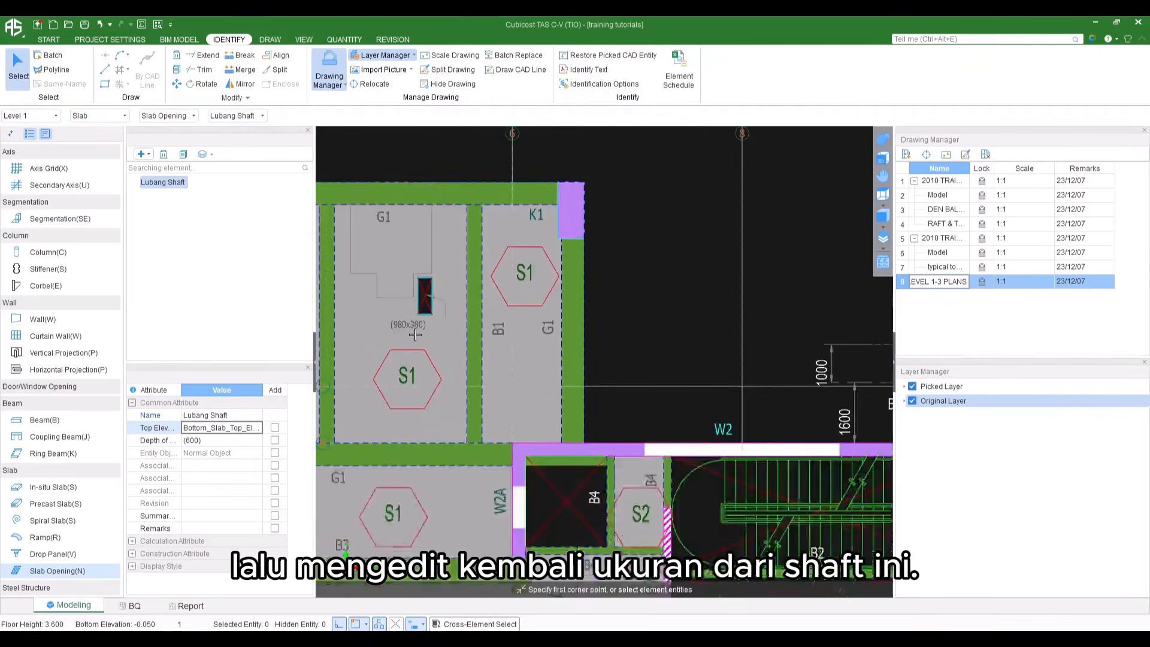
{"action": "scroll", "coordinate": [415, 333], "scroll_direction": "down", "scroll_amount": 4}
{"action": "middle_click_drag", "start_coordinate": [408, 443], "coordinate": [542, 231]}
{"action": "scroll", "coordinate": [542, 231], "scroll_direction": "up", "scroll_amount": 3}
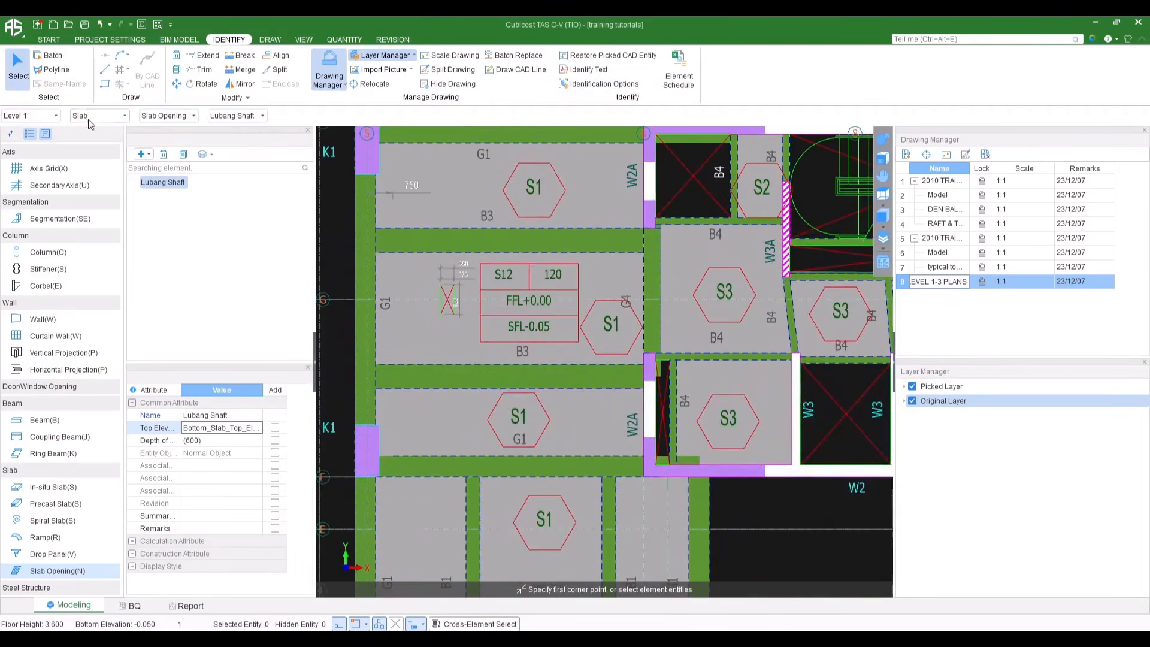
{"action": "left_click", "coordinate": [107, 83]}
{"action": "scroll", "coordinate": [465, 287], "scroll_direction": "up", "scroll_amount": 3}
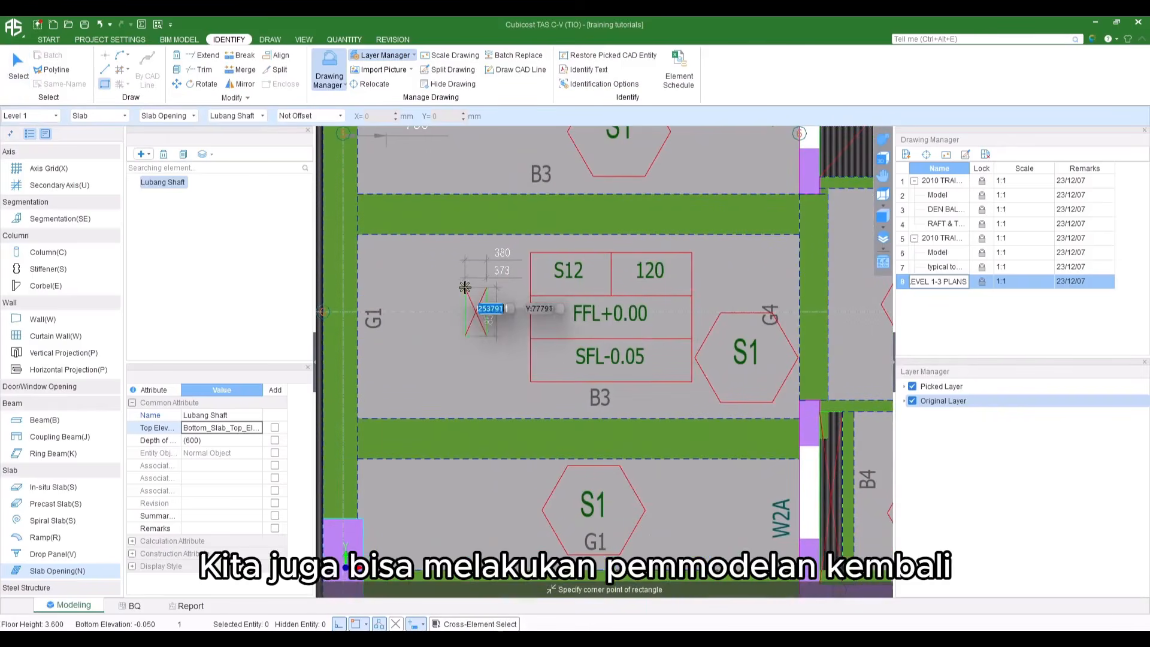
{"action": "left_click", "coordinate": [464, 287]}
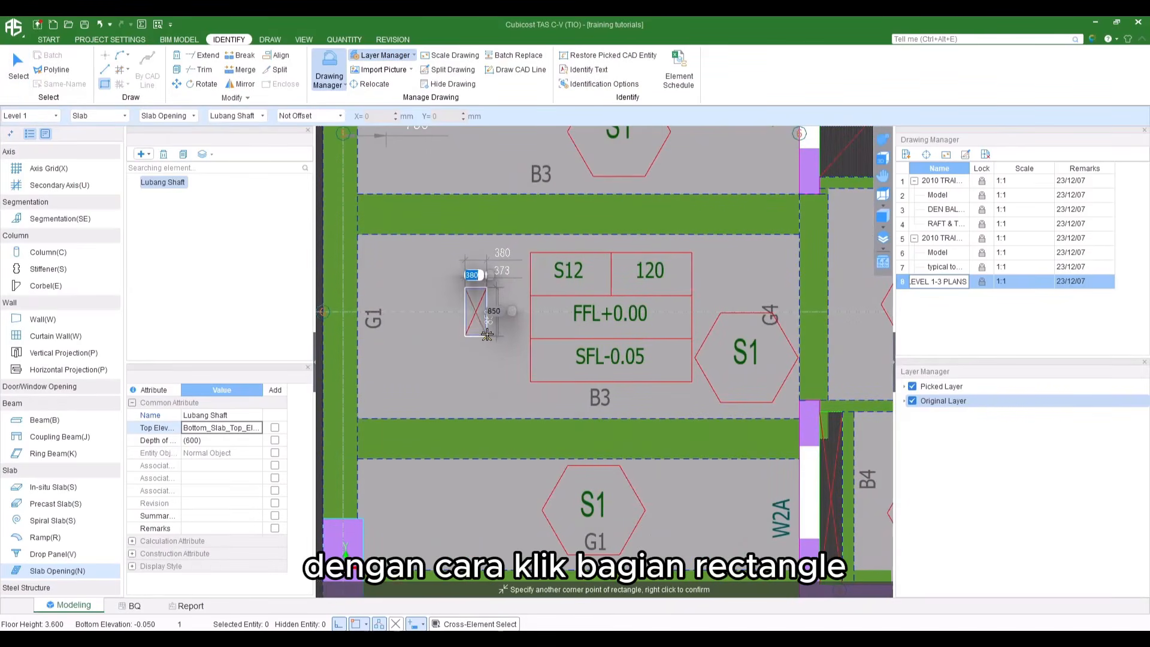
{"action": "left_click", "coordinate": [486, 335]}
Trace a rectangular Lubang Shaft opening over the 980x380 shaft in the middle S1 panel of the lower west wing
{"action": "scroll", "coordinate": [521, 375], "scroll_direction": "down", "scroll_amount": 3}
{"action": "scroll", "coordinate": [544, 452], "scroll_direction": "up", "scroll_amount": 3}
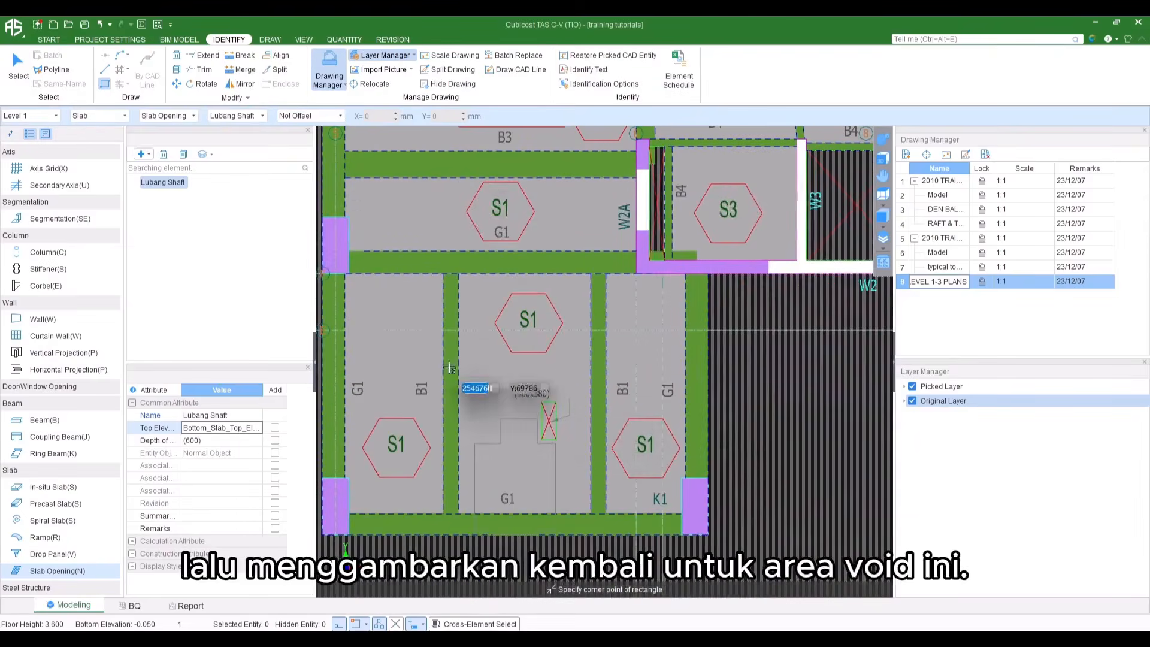
{"action": "left_click", "coordinate": [544, 406]}
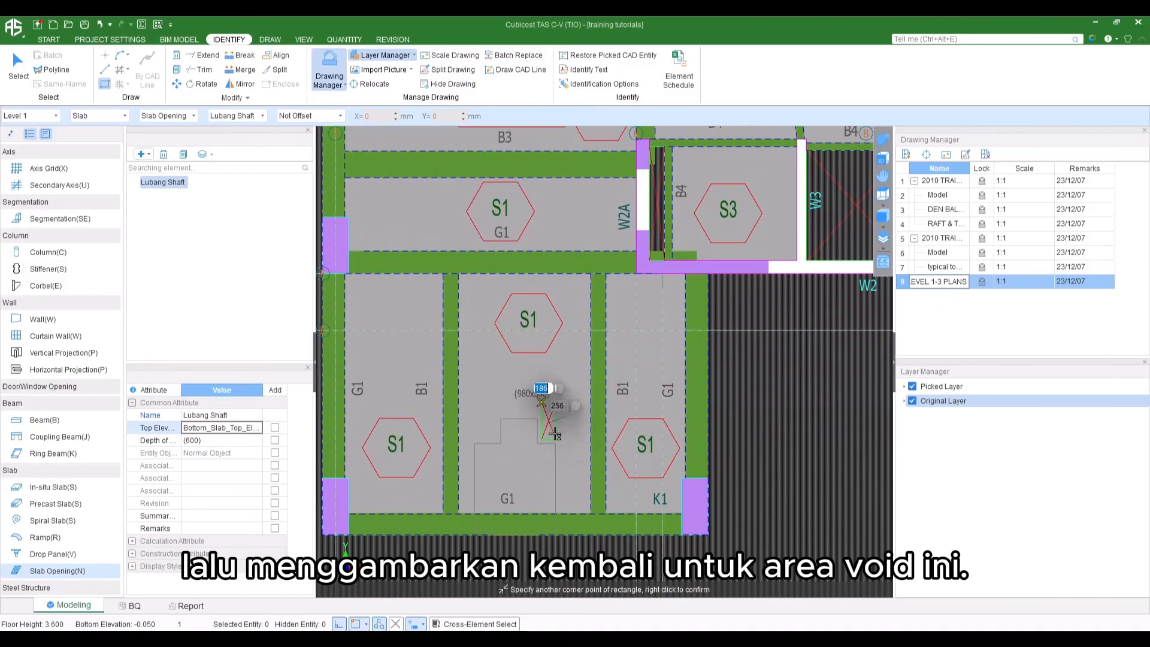
Draw two 920x300 Lubang Shaft openings over the crossed shafts in the S1 panel between axes 10 and 12
{"action": "scroll", "coordinate": [530, 403], "scroll_direction": "down", "scroll_amount": 5}
{"action": "middle_click_drag", "start_coordinate": [838, 255], "coordinate": [572, 303]}
{"action": "scroll", "coordinate": [520, 308], "scroll_direction": "up", "scroll_amount": 5}
{"action": "scroll", "coordinate": [518, 297], "scroll_direction": "up", "scroll_amount": 2}
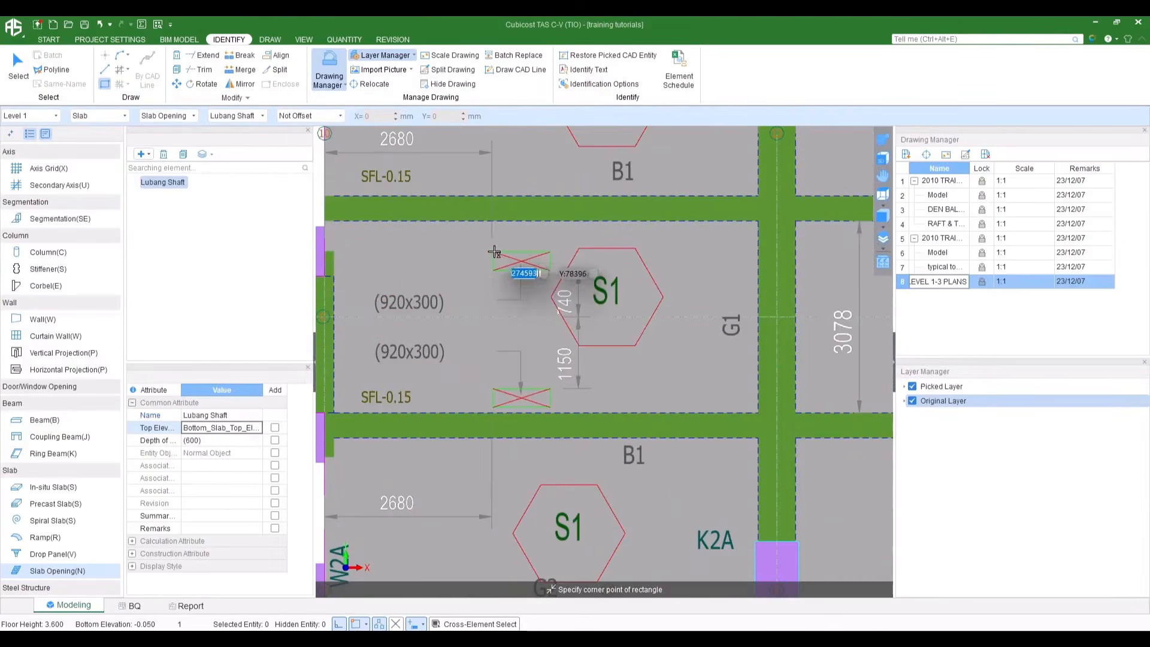
{"action": "left_click", "coordinate": [499, 262]}
{"action": "left_click", "coordinate": [550, 270]}
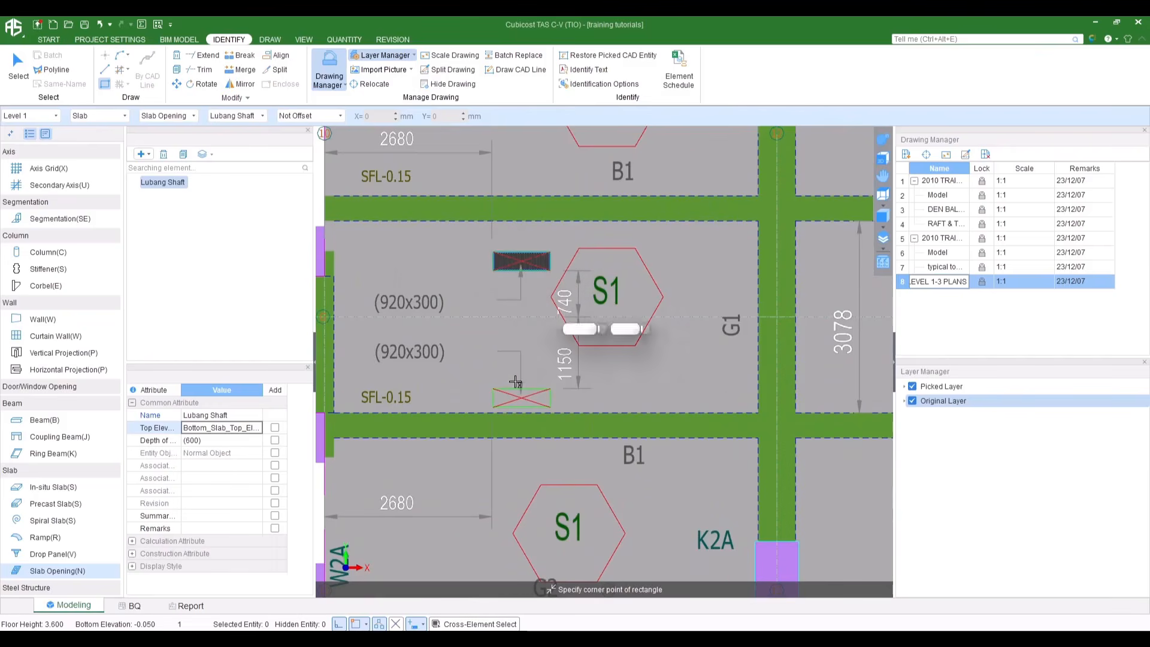
{"action": "left_click", "coordinate": [492, 390]}
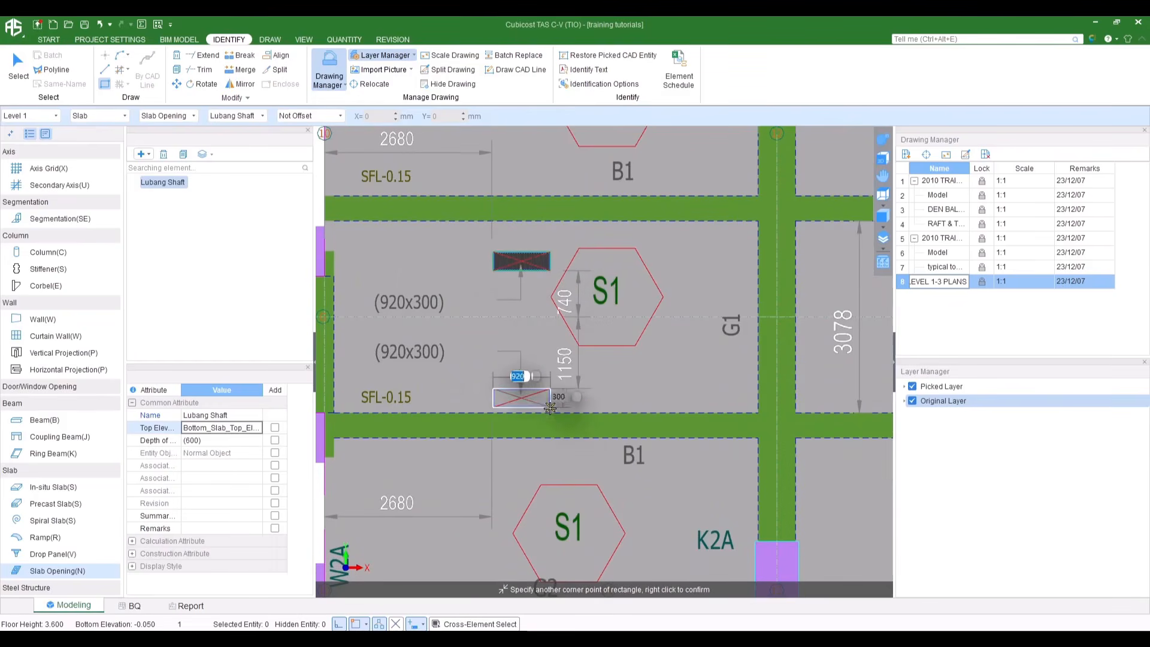
{"action": "left_click", "coordinate": [550, 407]}
Draw a 920x300 Lubang Shaft opening over the shaft in the S1 panel between axes 12 and 14
{"action": "middle_click_drag", "start_coordinate": [744, 340], "coordinate": [408, 371]}
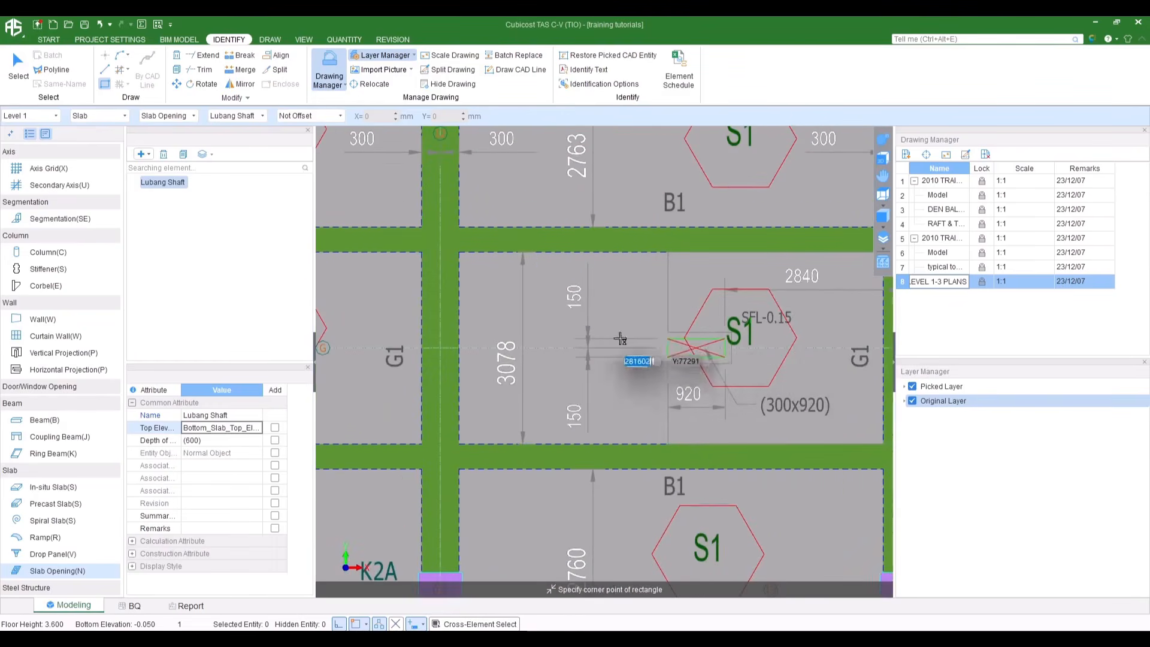
{"action": "left_click", "coordinate": [668, 340]}
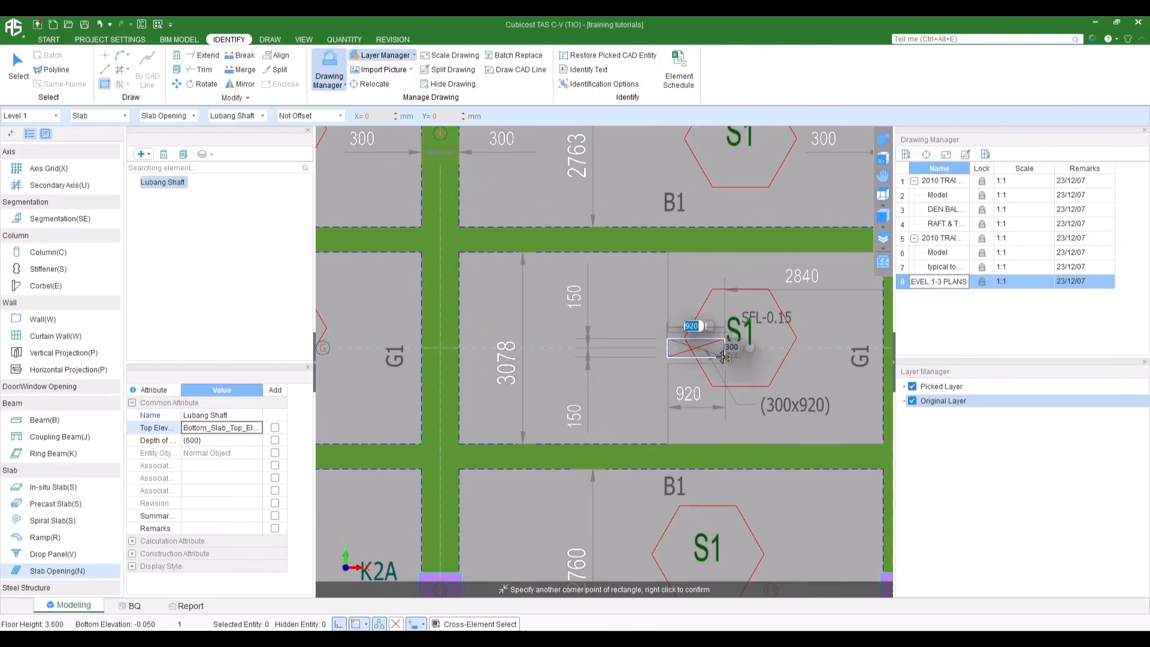
{"action": "left_click", "coordinate": [724, 355]}
{"action": "scroll", "coordinate": [599, 336], "scroll_direction": "down", "scroll_amount": 3}
{"action": "scroll", "coordinate": [599, 336], "scroll_direction": "down", "scroll_amount": 4}
{"action": "key", "text": "Escape"}
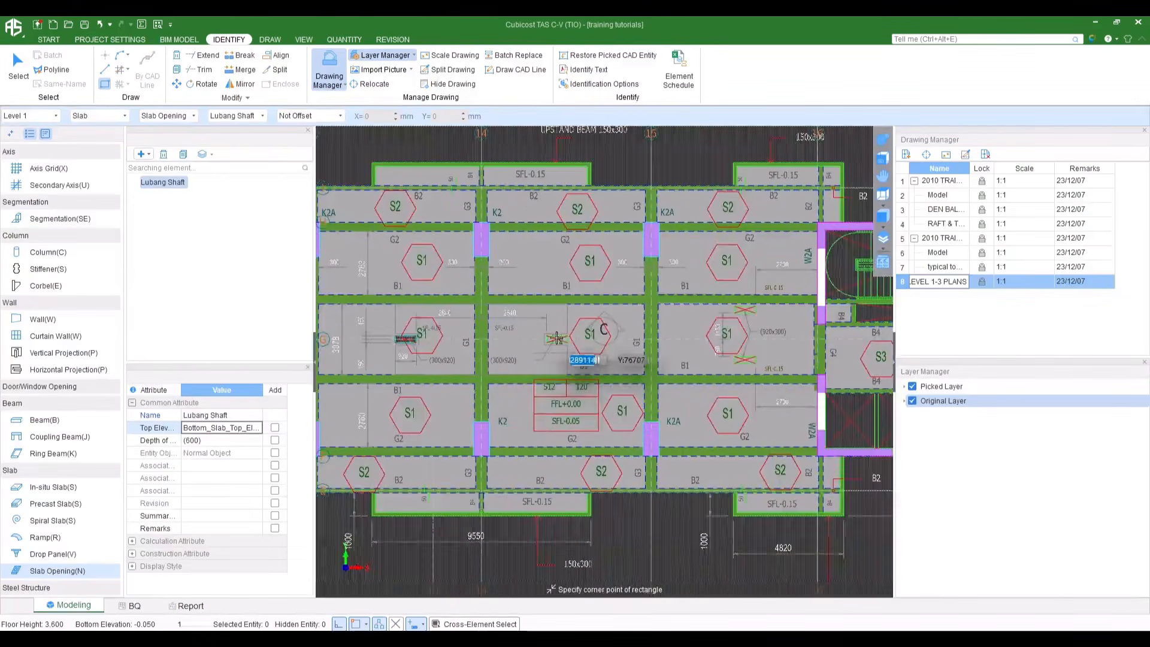
Batch-select all Lubang Shaft openings on Level 1 and mirror them about axis 14, keeping the originals
{"action": "scroll", "coordinate": [479, 340], "scroll_direction": "down", "scroll_amount": 3}
{"action": "scroll", "coordinate": [479, 340], "scroll_direction": "down", "scroll_amount": 2}
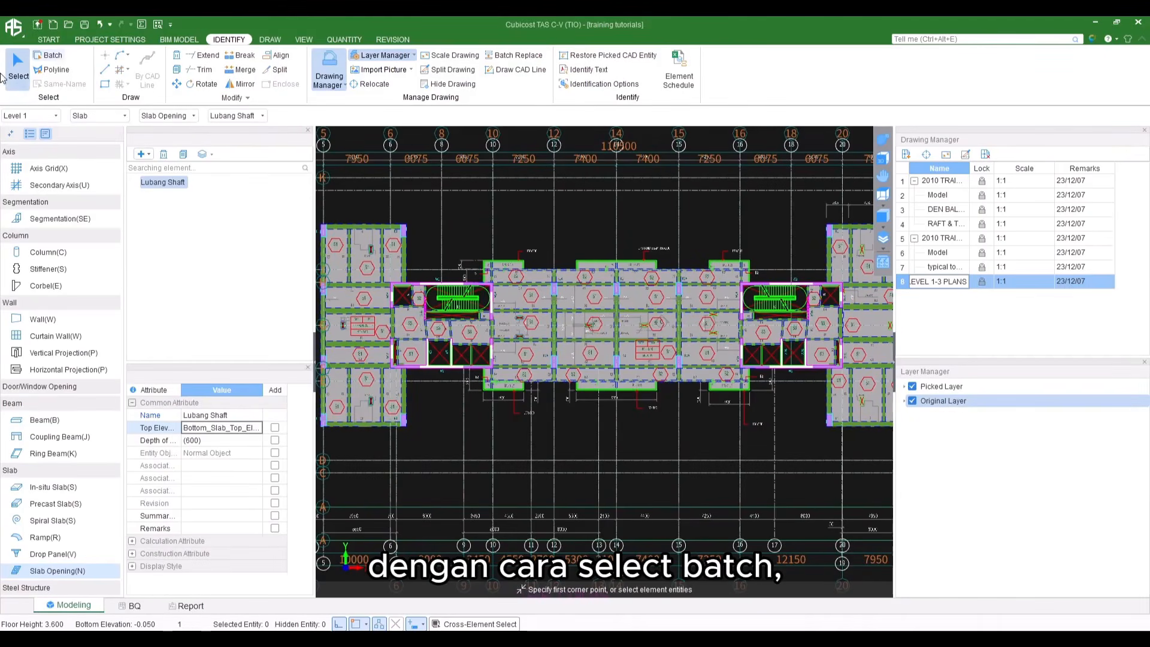
{"action": "left_click", "coordinate": [43, 57]}
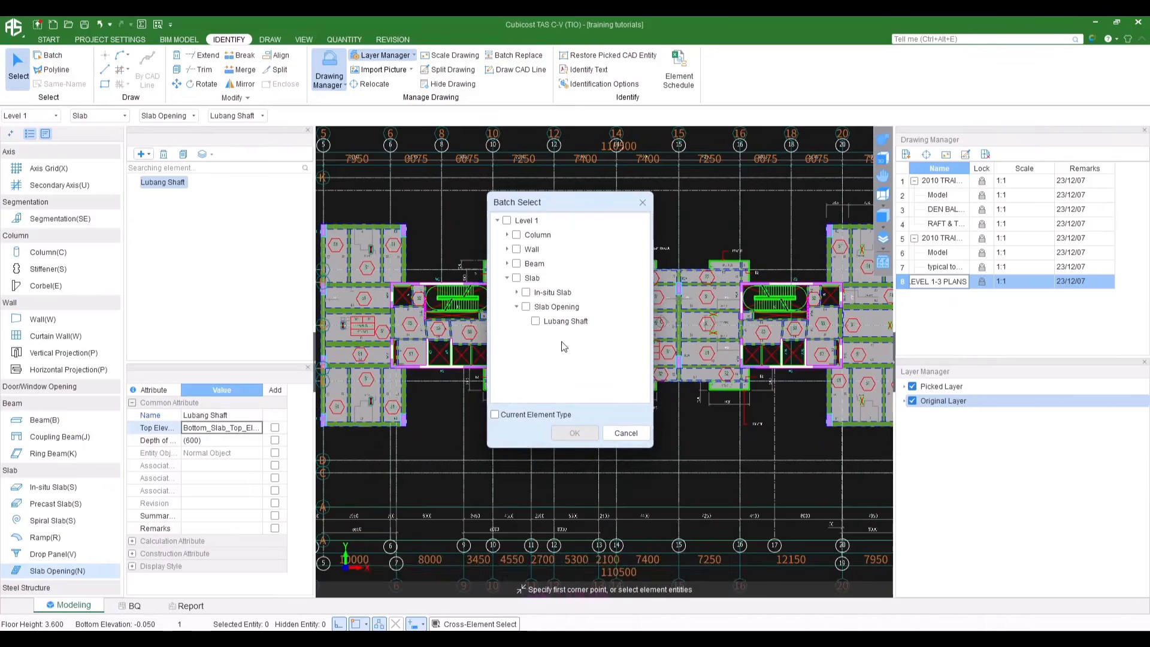
{"action": "left_click", "coordinate": [536, 321]}
{"action": "left_click", "coordinate": [576, 433]}
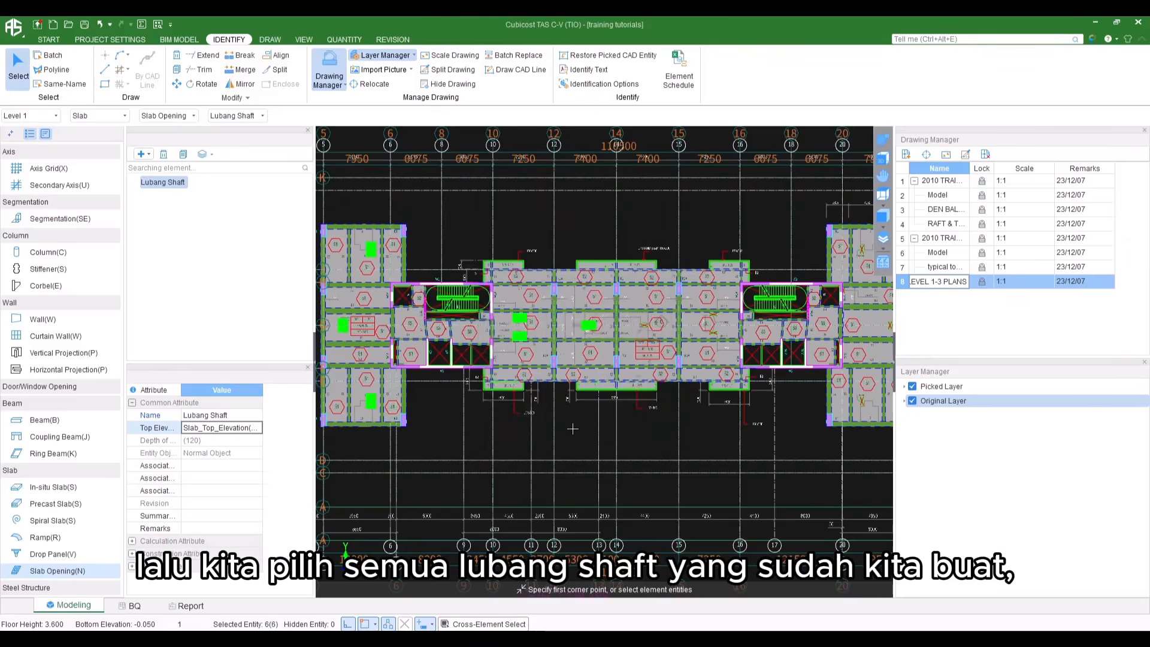
{"action": "right_click", "coordinate": [572, 428]}
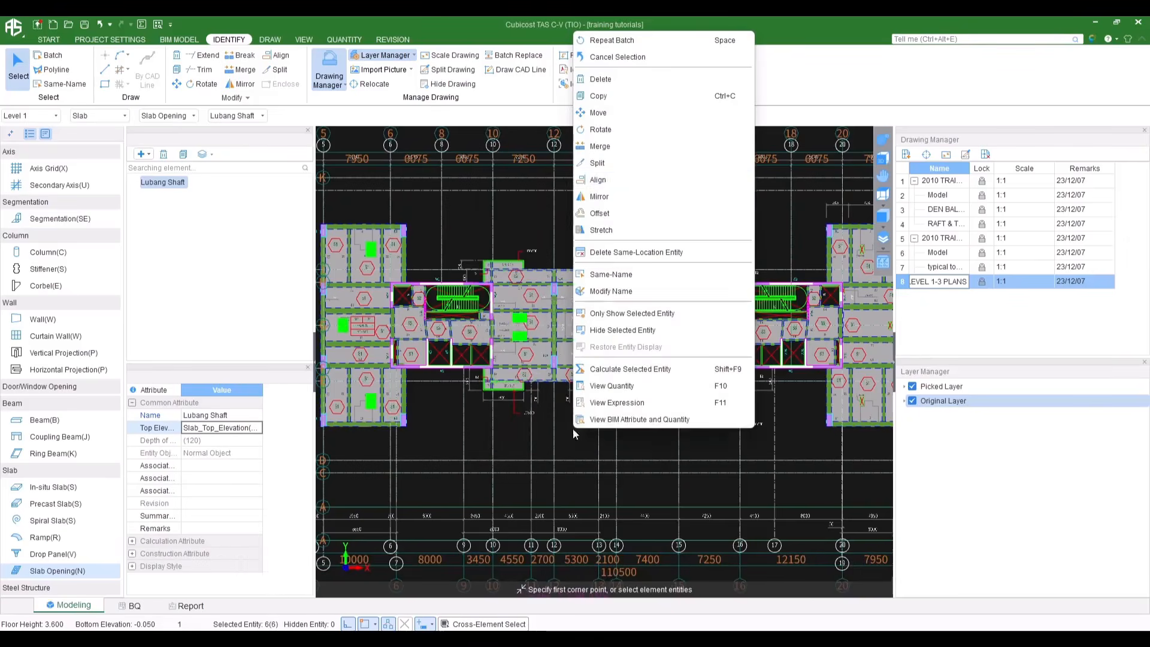
{"action": "left_click", "coordinate": [599, 196]}
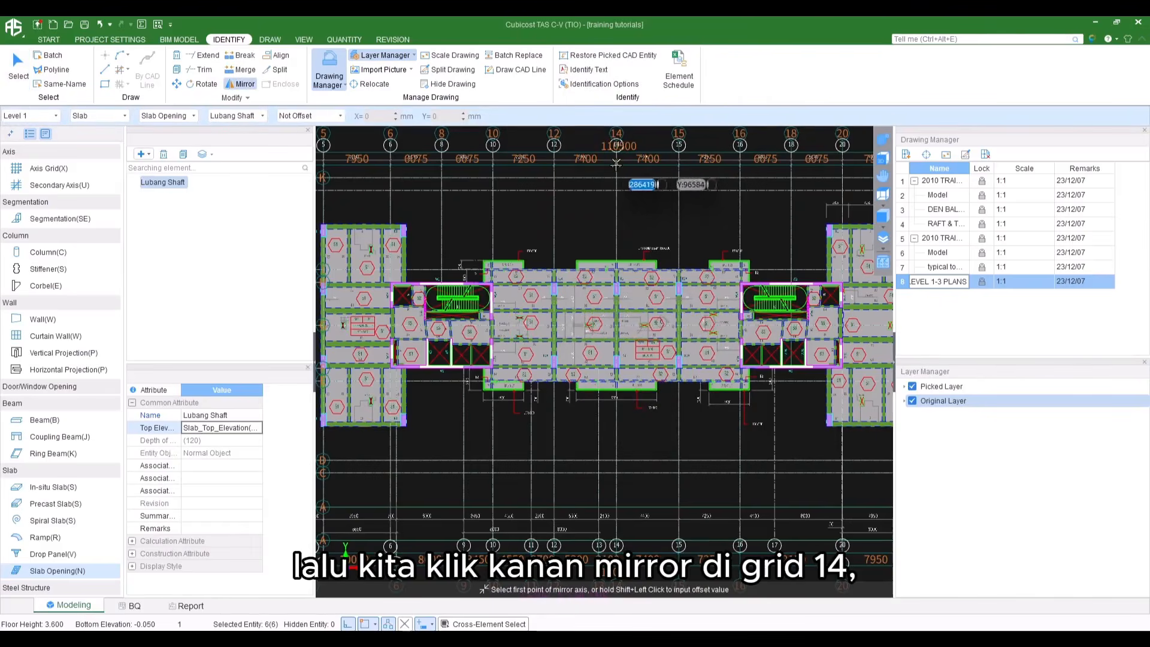
{"action": "left_click", "coordinate": [616, 165]}
{"action": "left_click", "coordinate": [658, 432]}
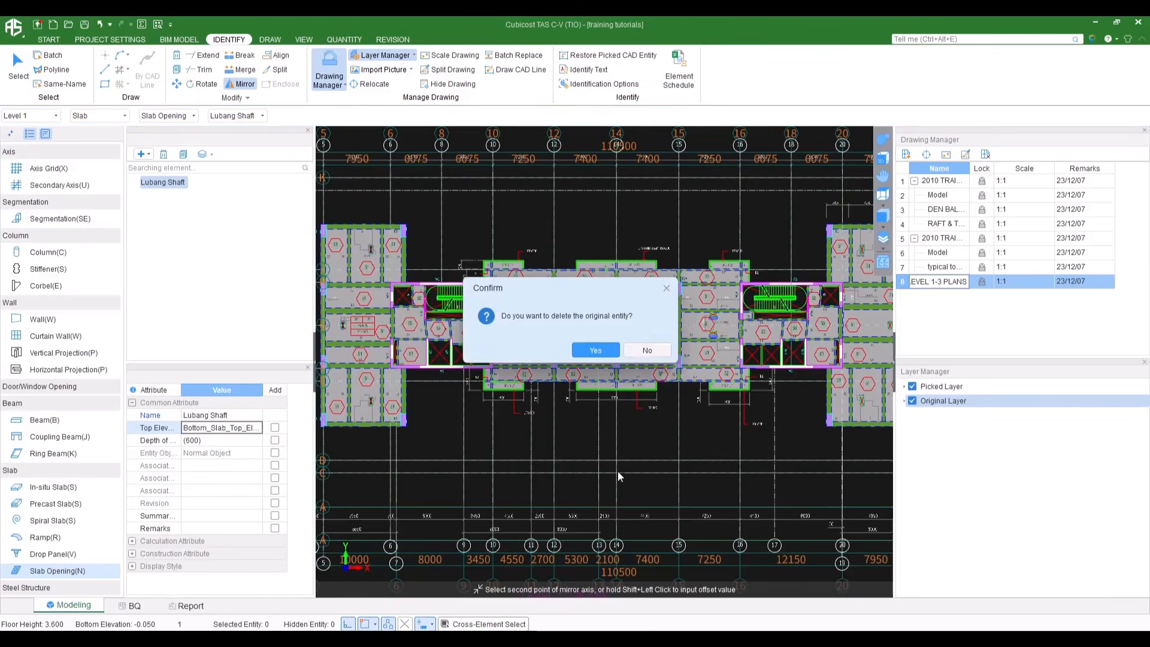
{"action": "left_click", "coordinate": [646, 351]}
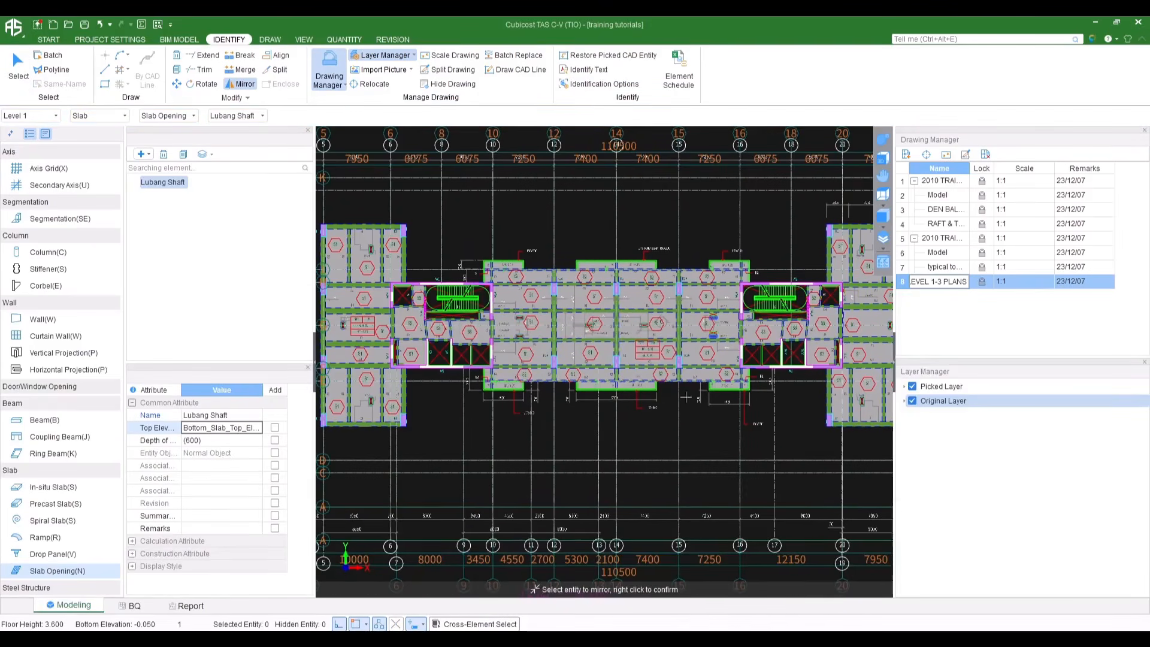
Move the two mirrored openings between axes 15 and 16 up onto the 920x300 shafts in the plan
{"action": "scroll", "coordinate": [604, 371], "scroll_direction": "up", "scroll_amount": 3}
{"action": "scroll", "coordinate": [604, 371], "scroll_direction": "up", "scroll_amount": 5}
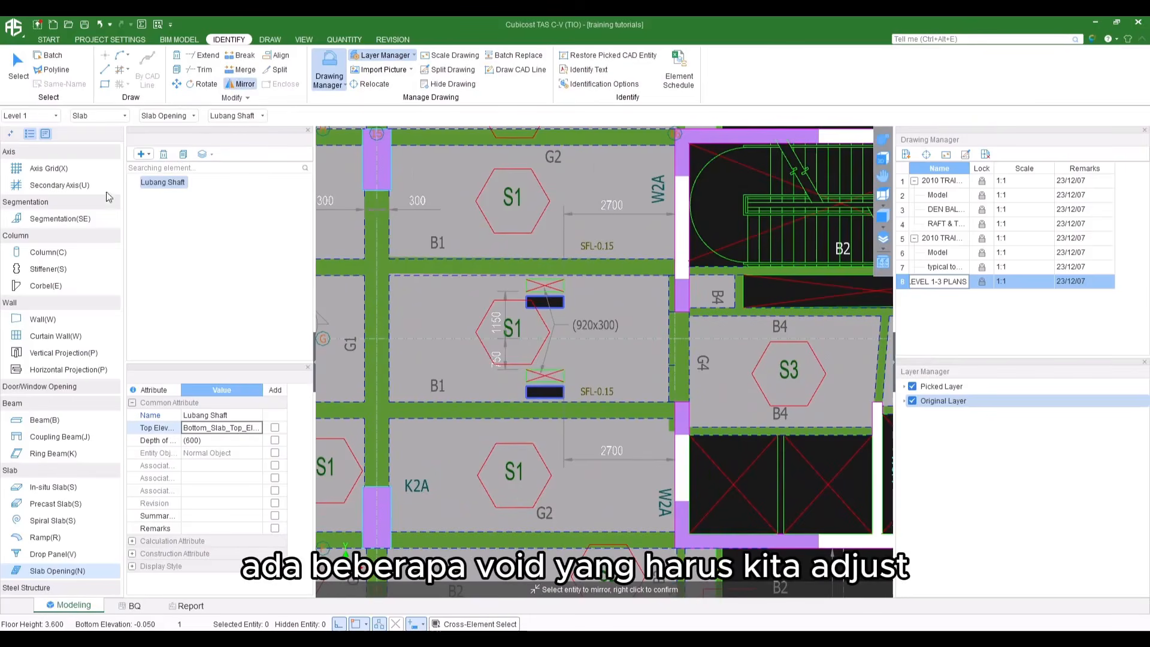
{"action": "left_click", "coordinate": [21, 74]}
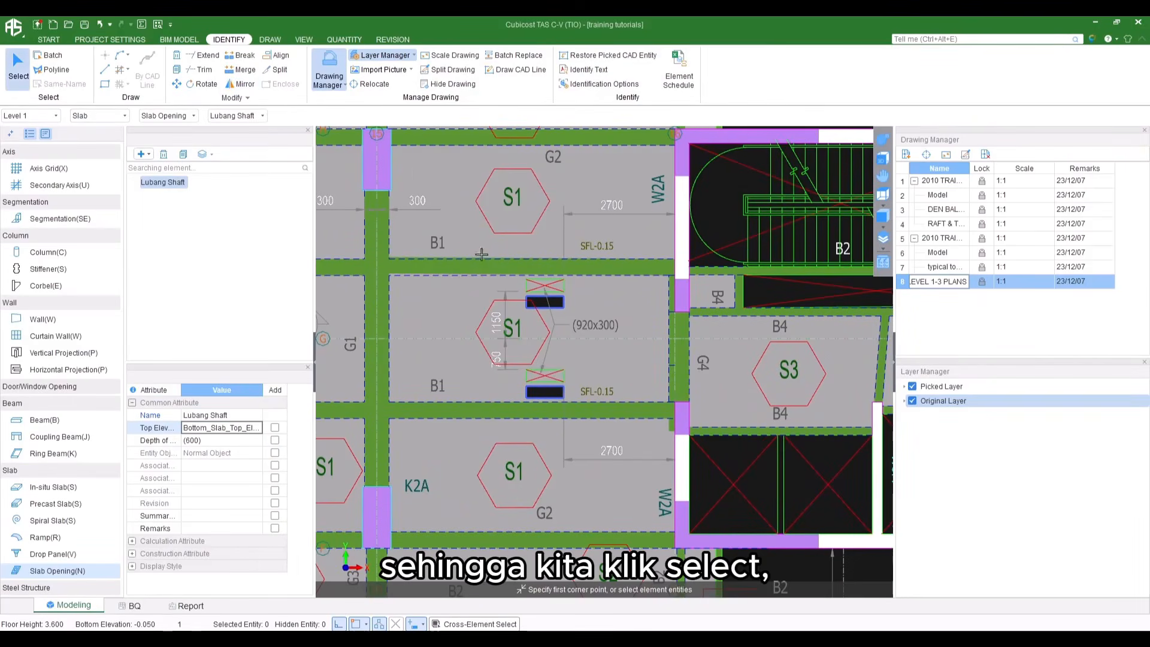
{"action": "left_click_drag", "start_coordinate": [476, 233], "coordinate": [590, 473]}
{"action": "scroll", "coordinate": [584, 425], "scroll_direction": "up", "scroll_amount": 2}
{"action": "right_click", "coordinate": [582, 426]}
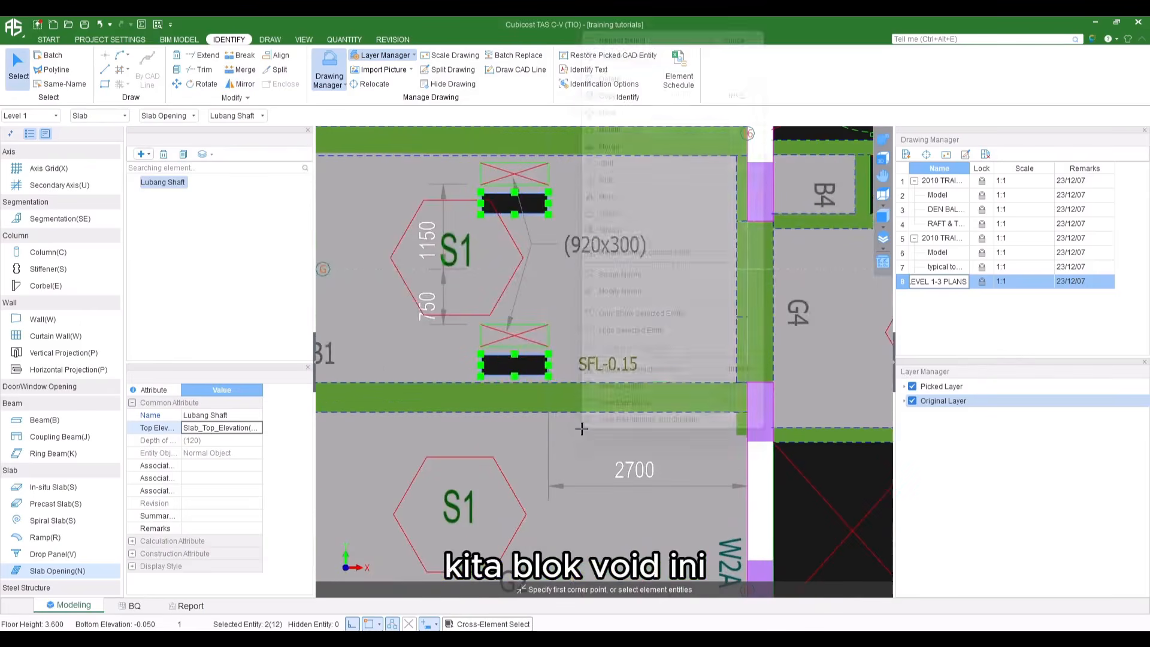
{"action": "left_click", "coordinate": [606, 112]}
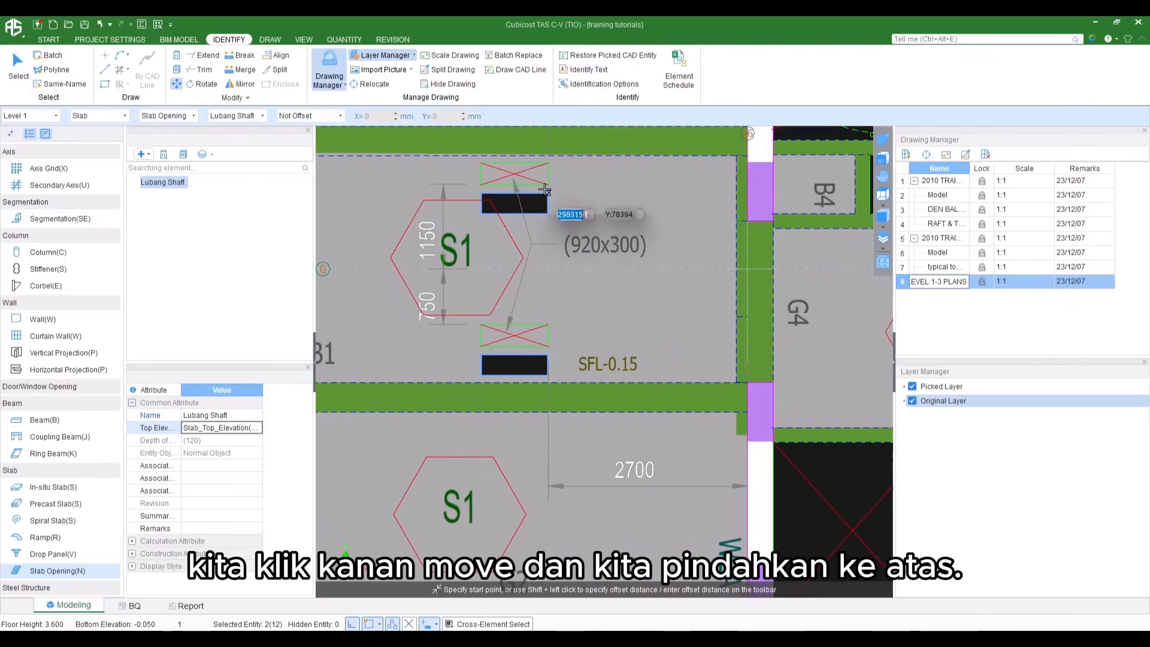
{"action": "left_click", "coordinate": [546, 168]}
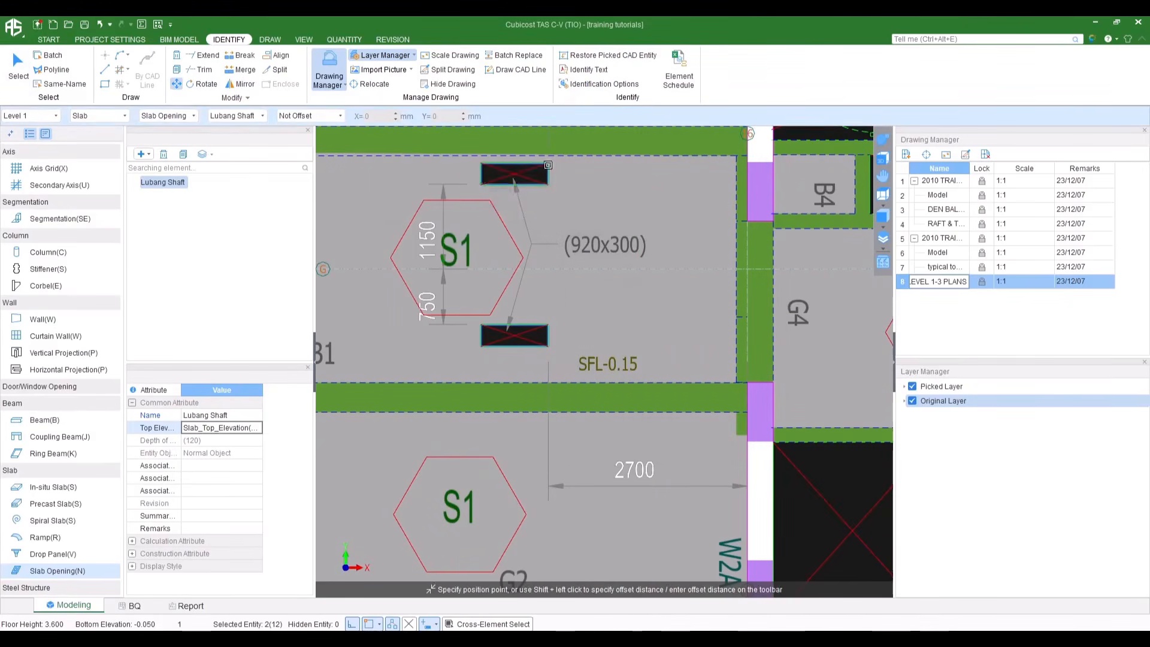
Draw a rectangular Lubang Shaft opening over the 250x625 shaft beside wall W2A, just east of axis 20
{"action": "scroll", "coordinate": [577, 243], "scroll_direction": "down", "scroll_amount": 5}
{"action": "scroll", "coordinate": [578, 244], "scroll_direction": "down", "scroll_amount": 3}
{"action": "scroll", "coordinate": [395, 306], "scroll_direction": "up", "scroll_amount": 2}
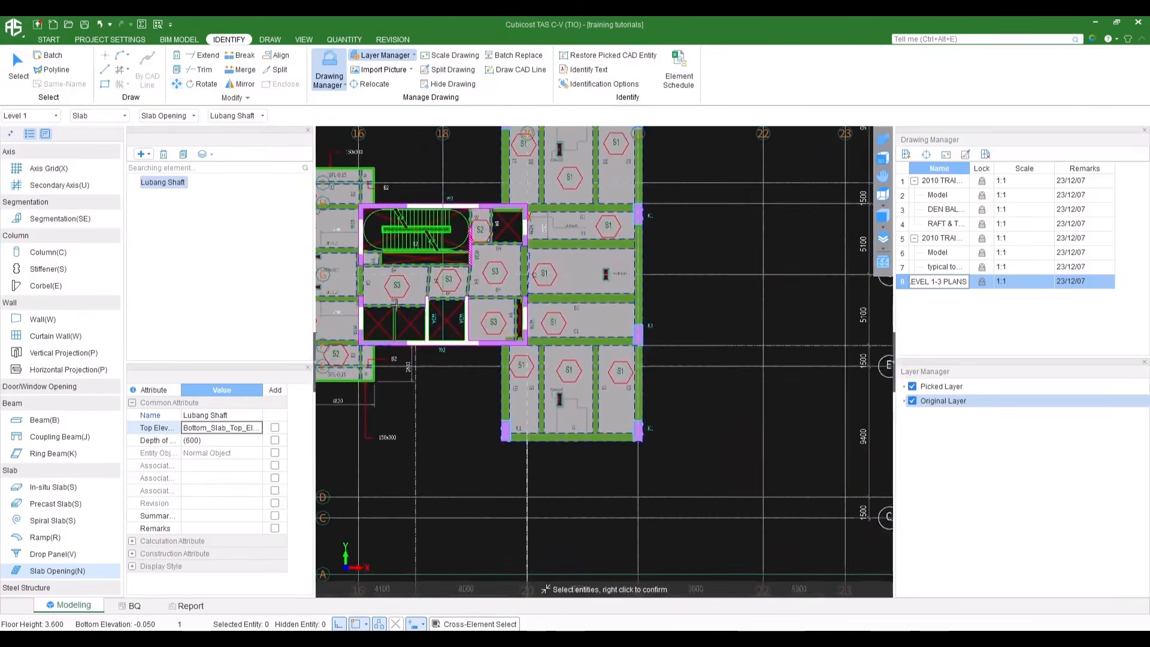
{"action": "scroll", "coordinate": [500, 271], "scroll_direction": "up", "scroll_amount": 6}
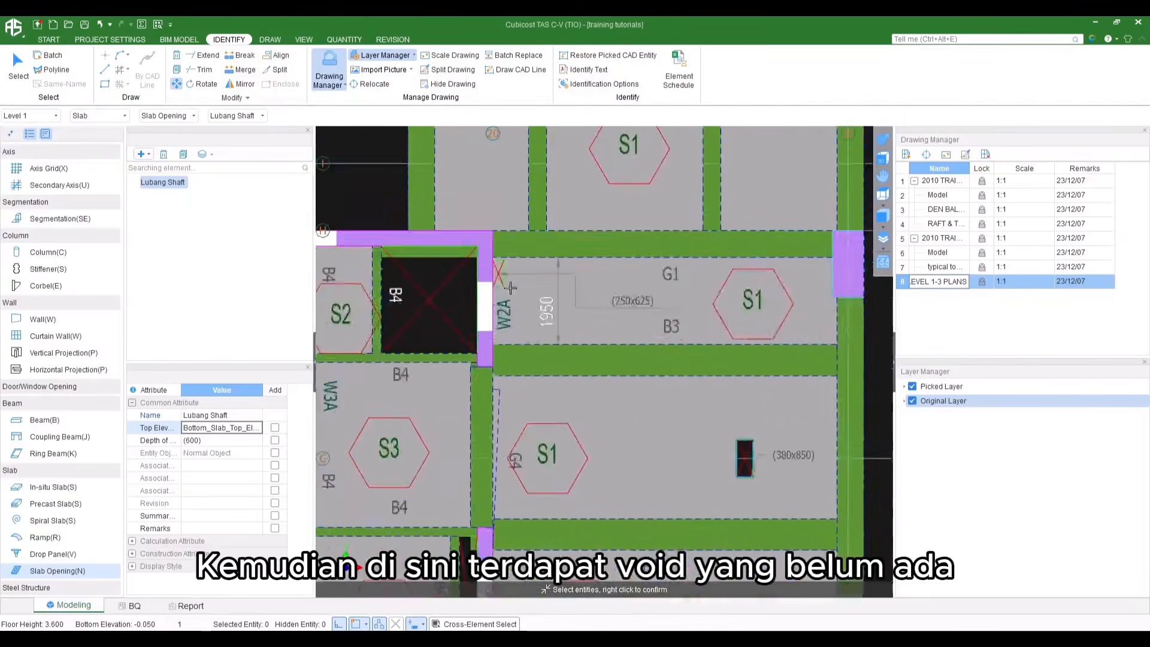
{"action": "key", "text": "r"}
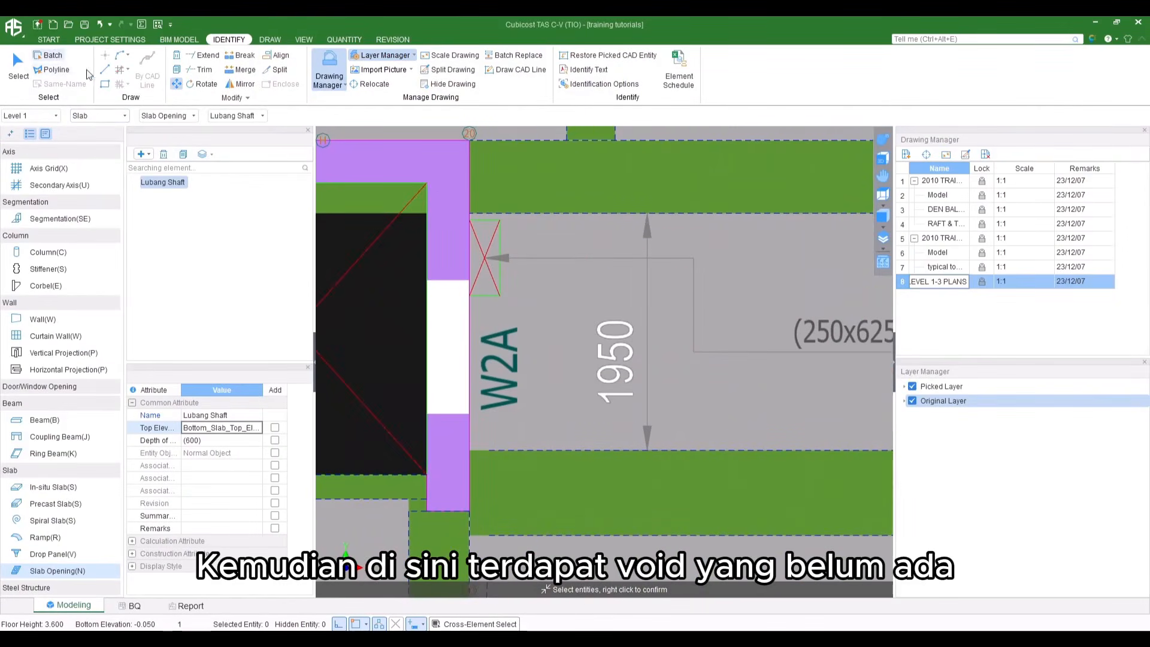
{"action": "left_click", "coordinate": [470, 294]}
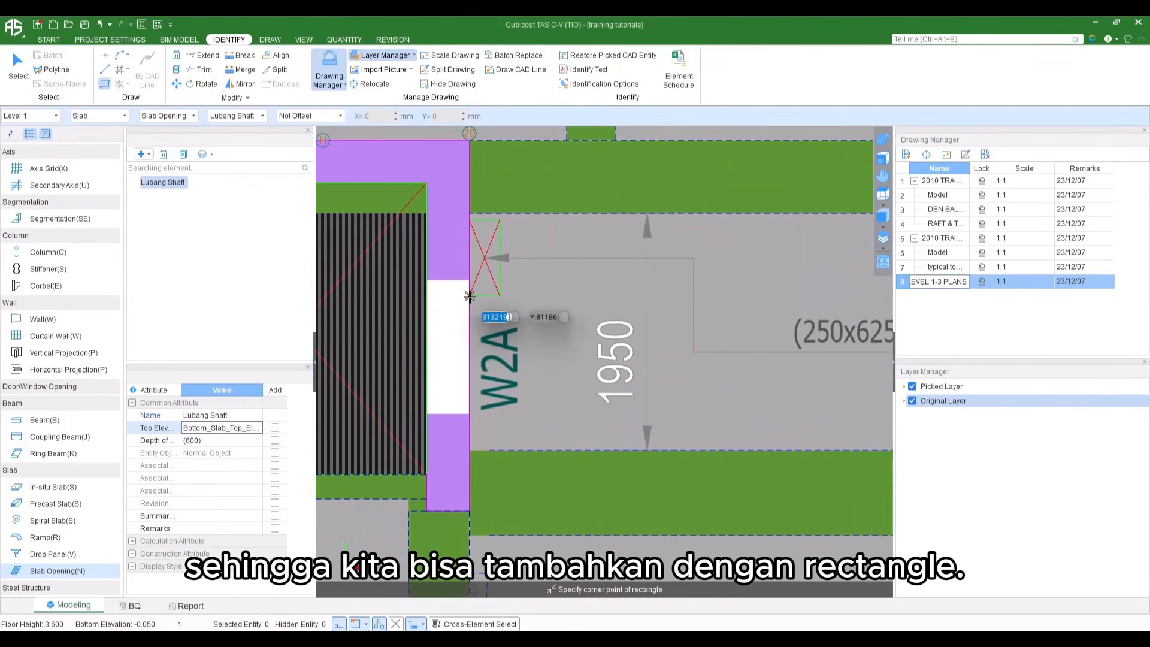
{"action": "left_click", "coordinate": [500, 221]}
{"action": "scroll", "coordinate": [573, 291], "scroll_direction": "down", "scroll_amount": 8}
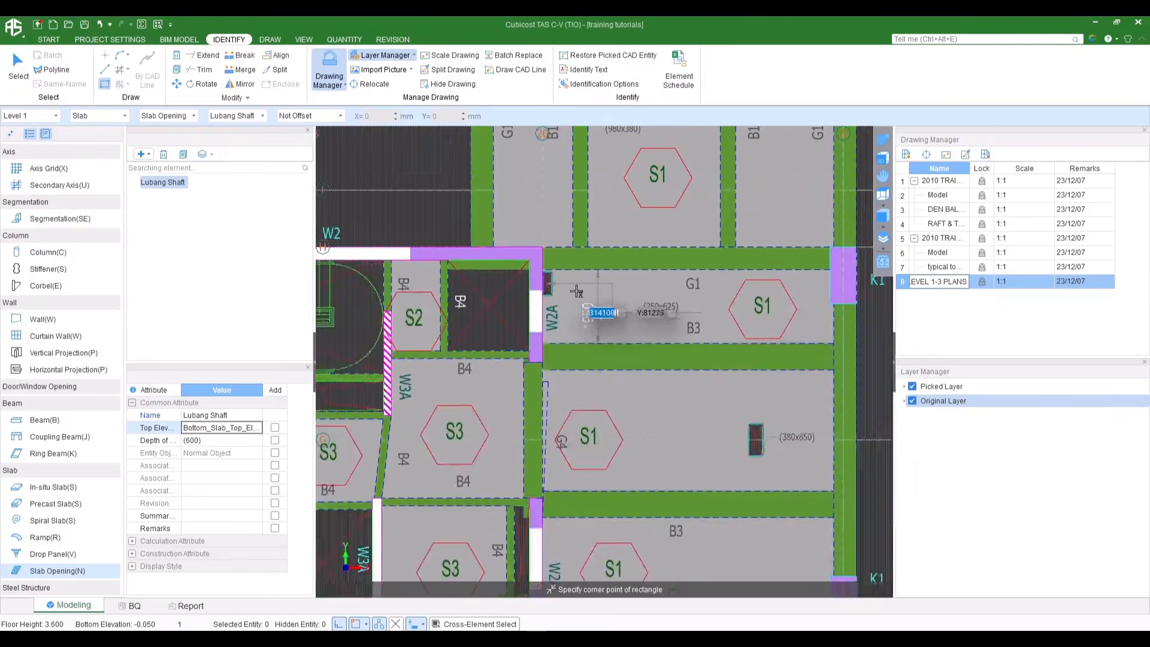
{"action": "key", "text": "Escape"}
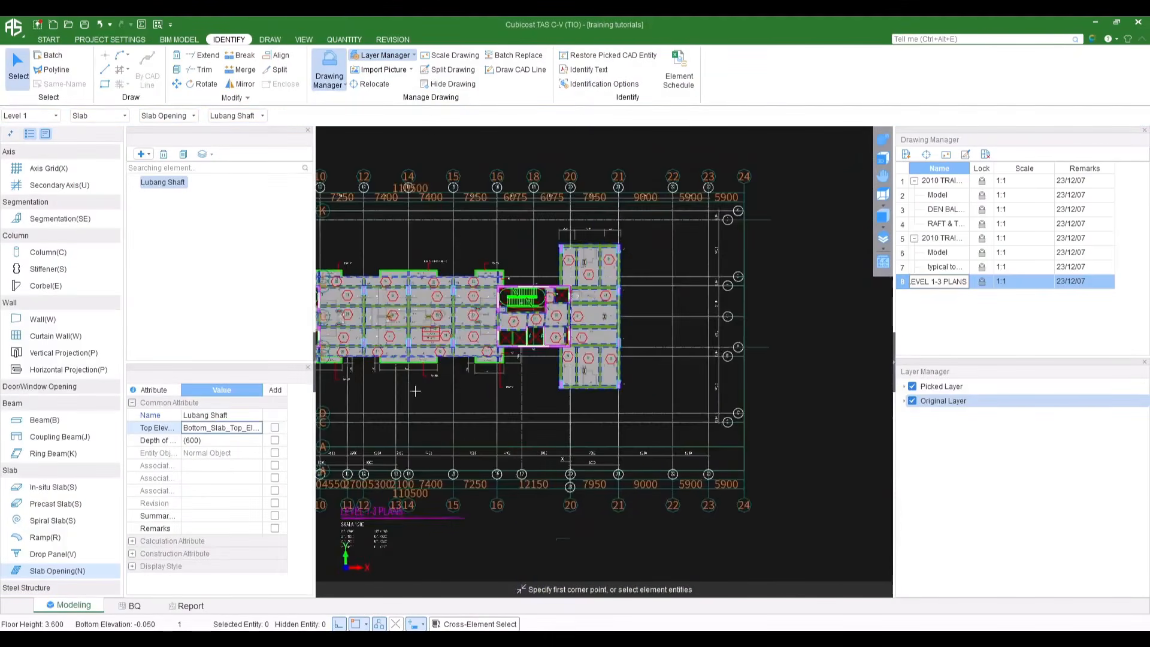
Batch-select every column, wall, beam and slab element on Level 1 and copy them to Level 2 and Level 3
{"action": "middle_click_drag", "start_coordinate": [465, 502], "coordinate": [636, 529]}
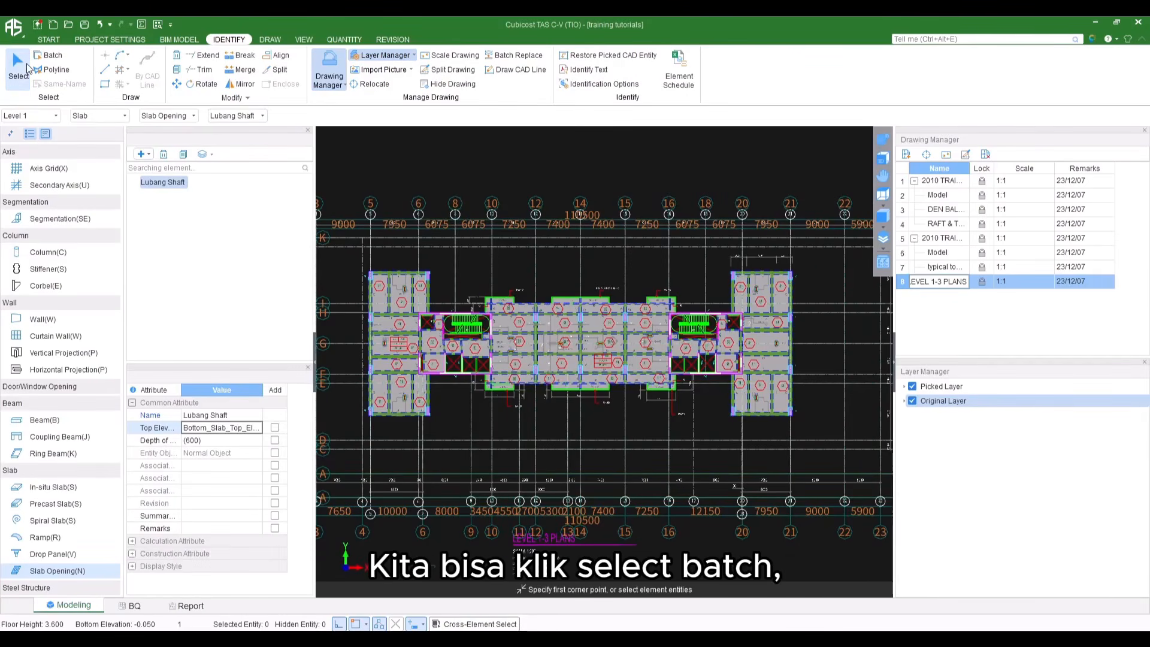
{"action": "left_click", "coordinate": [51, 55]}
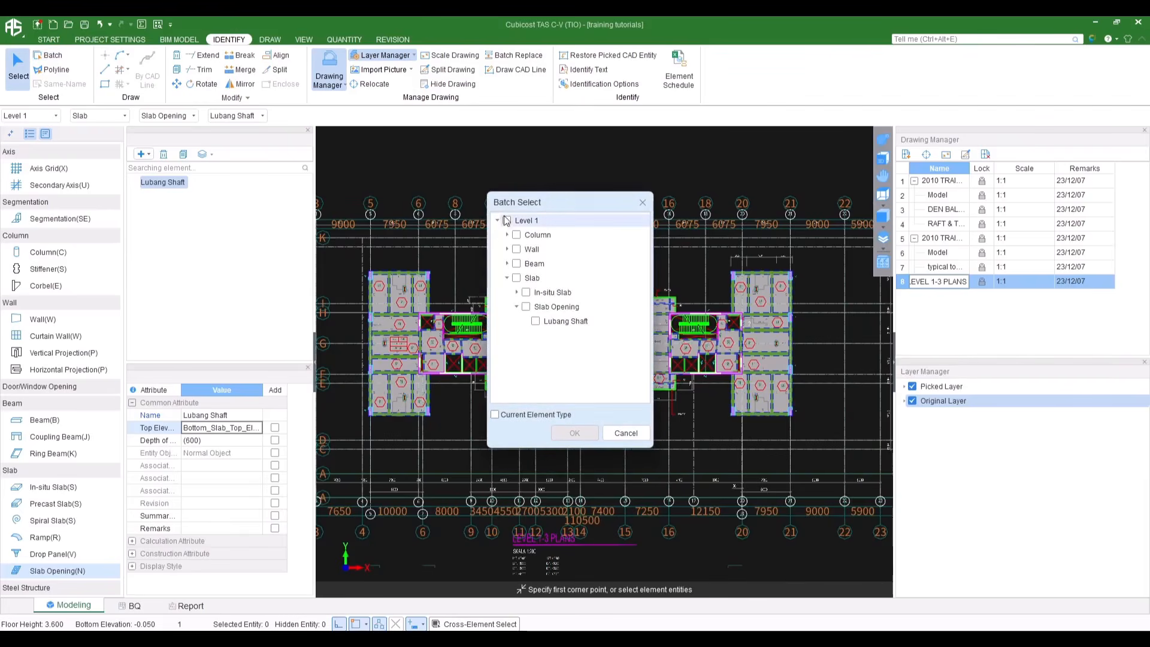
{"action": "left_click", "coordinate": [507, 221]}
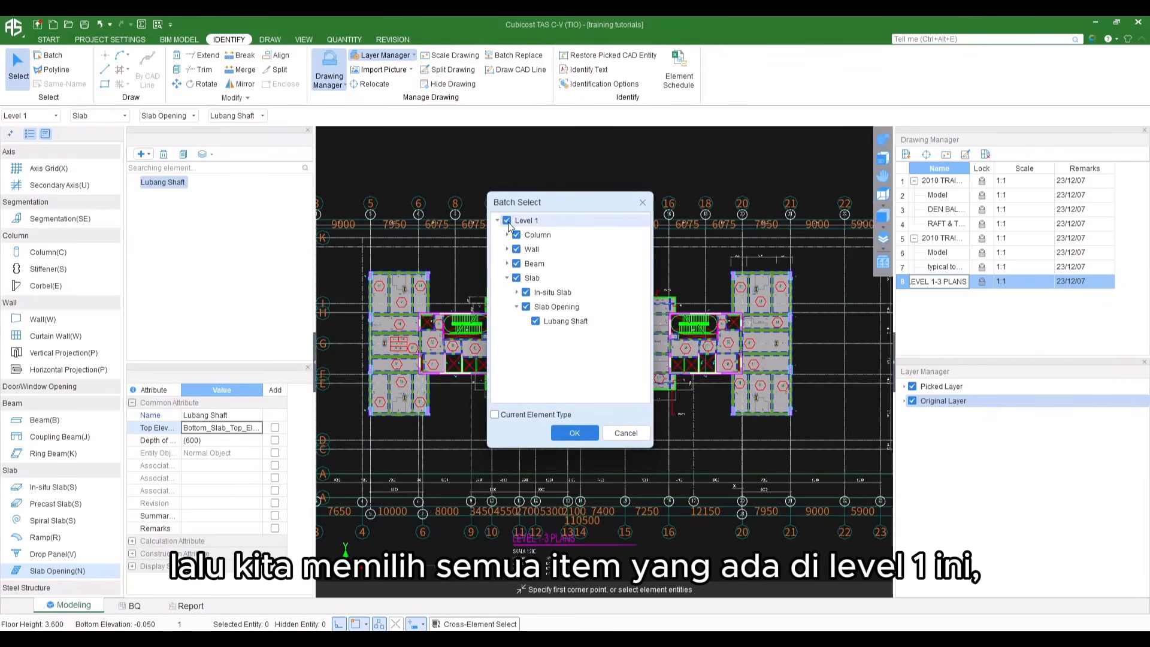
{"action": "left_click", "coordinate": [590, 431]}
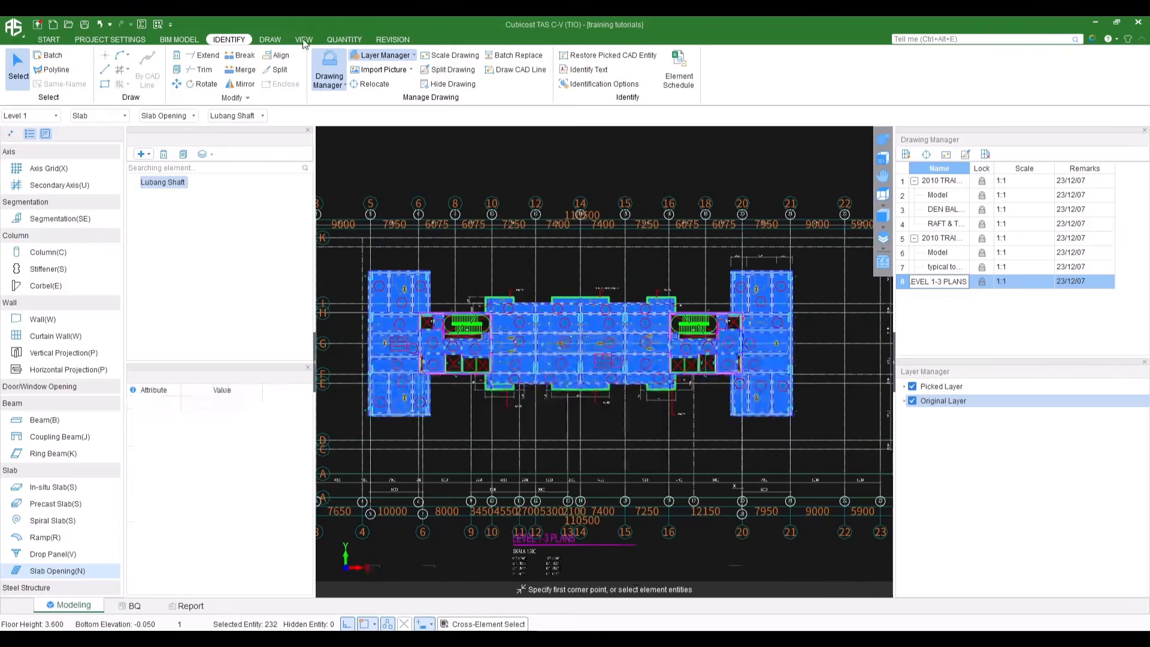
{"action": "left_click", "coordinate": [269, 41]}
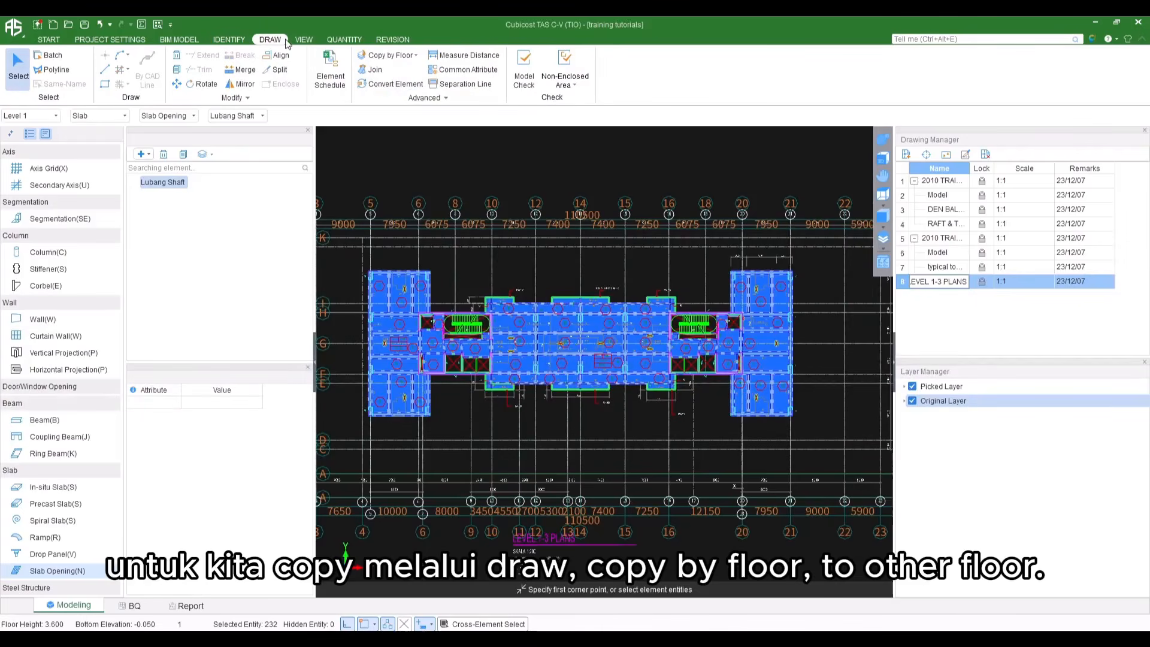
{"action": "left_click", "coordinate": [389, 55]}
{"action": "left_click", "coordinate": [398, 74]}
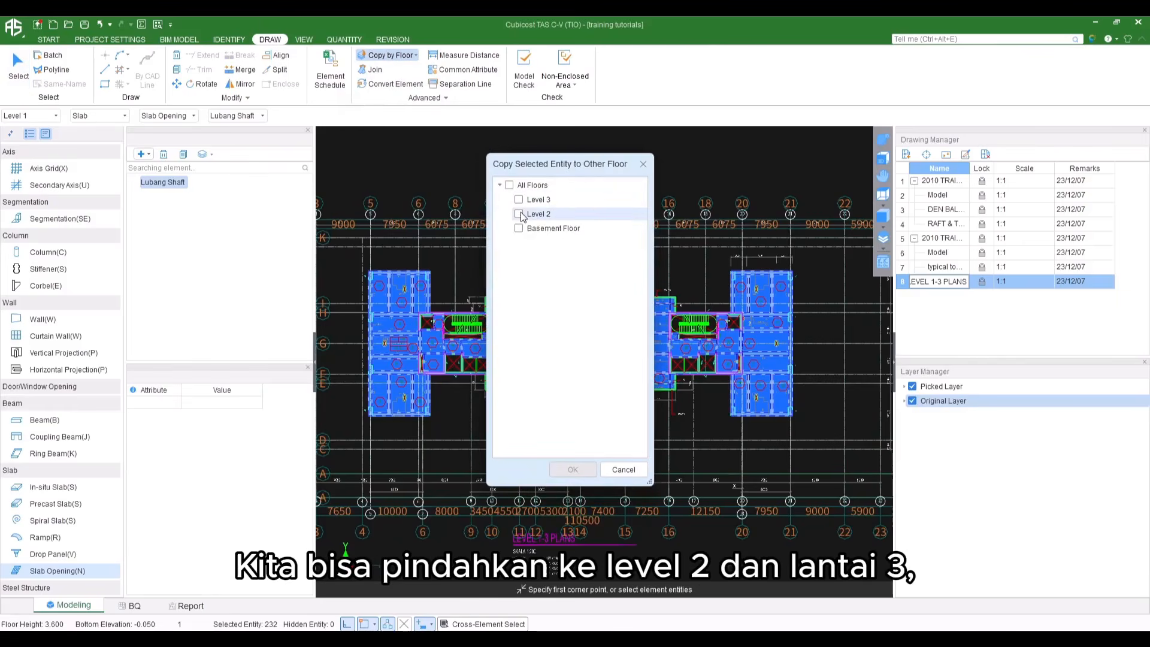
{"action": "left_click", "coordinate": [520, 214]}
{"action": "left_click", "coordinate": [521, 200]}
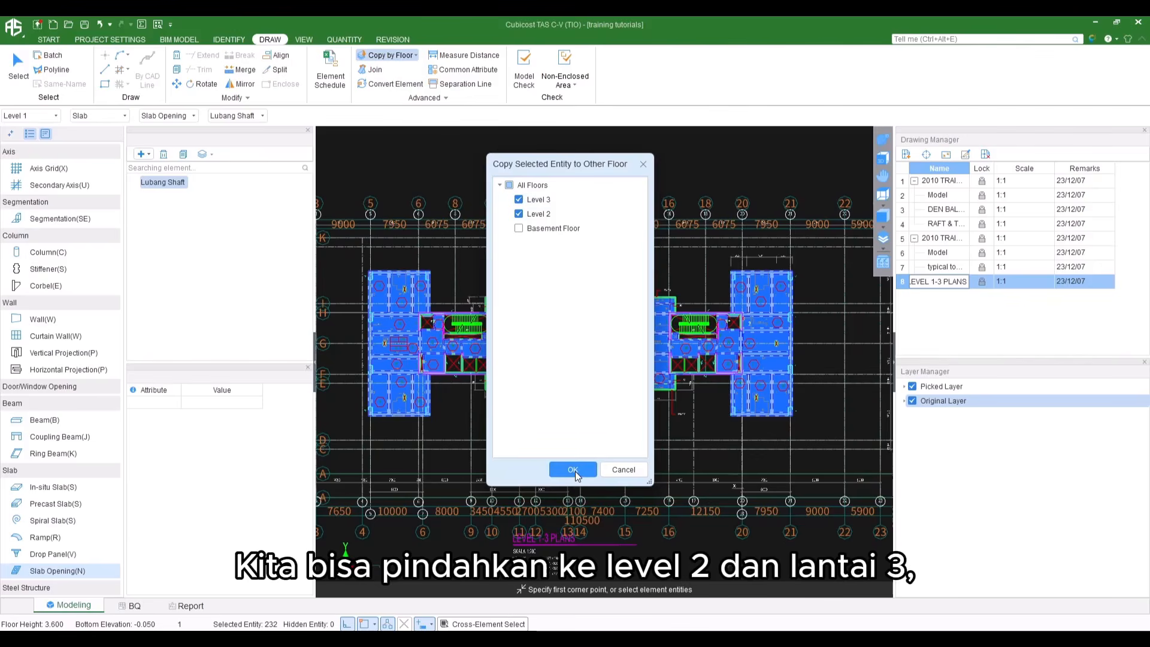
{"action": "left_click", "coordinate": [574, 470]}
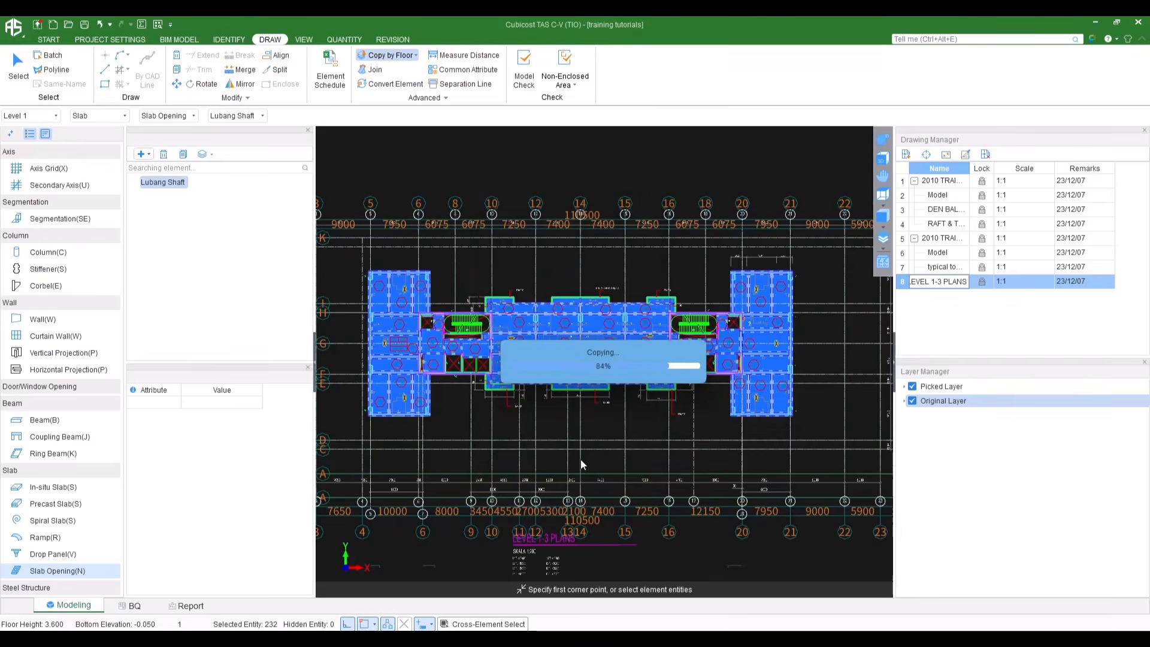
{"action": "left_click", "coordinate": [658, 349]}
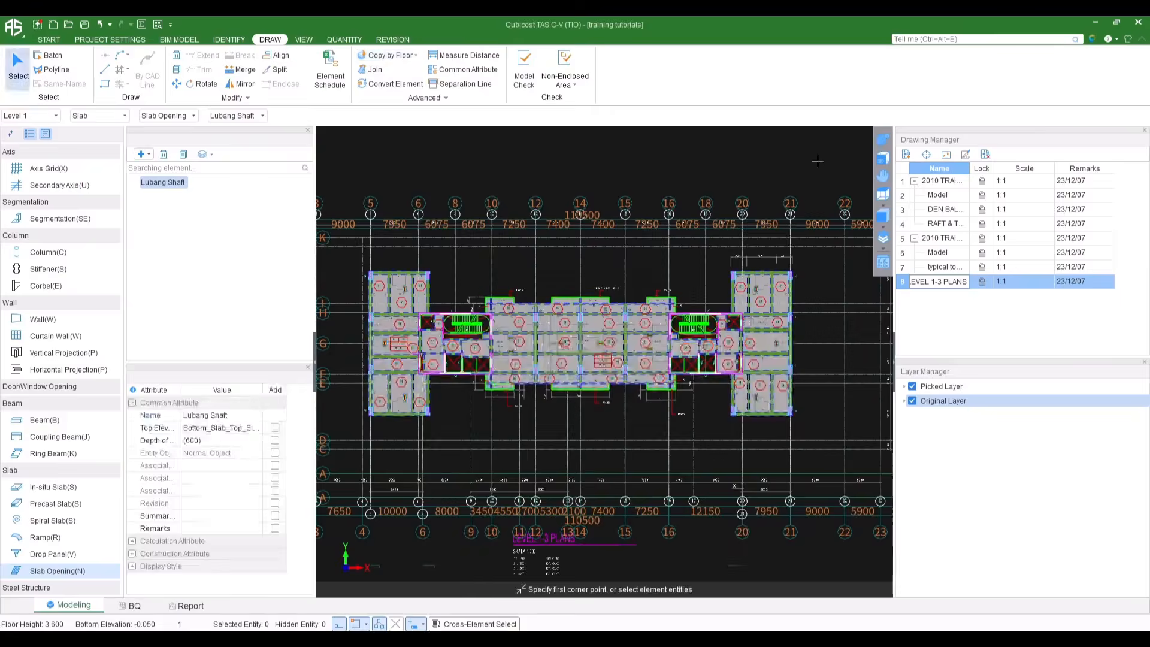
Show the model in 3D at an oblique angle with all floors displayed to check the copied elements
{"action": "left_click", "coordinate": [883, 141]}
{"action": "left_click_drag", "start_coordinate": [808, 170], "coordinate": [816, 348]}
{"action": "left_click_drag", "start_coordinate": [693, 378], "coordinate": [712, 238]}
{"action": "right_click", "coordinate": [697, 249]}
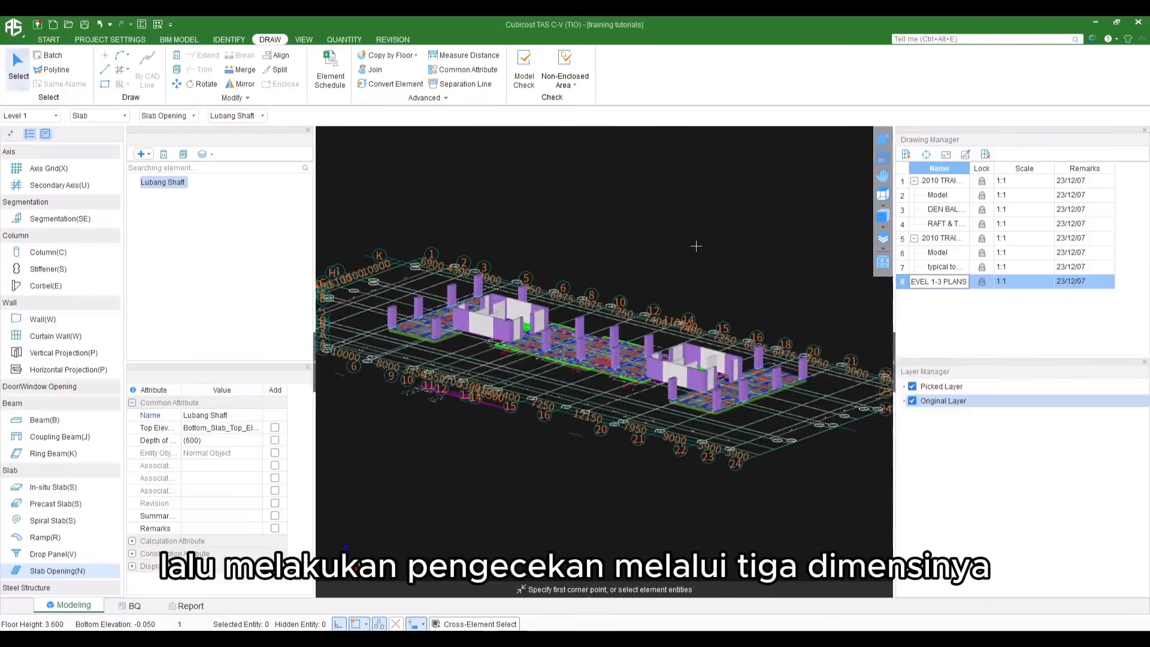
{"action": "left_click", "coordinate": [301, 40]}
{"action": "left_click", "coordinate": [378, 81]}
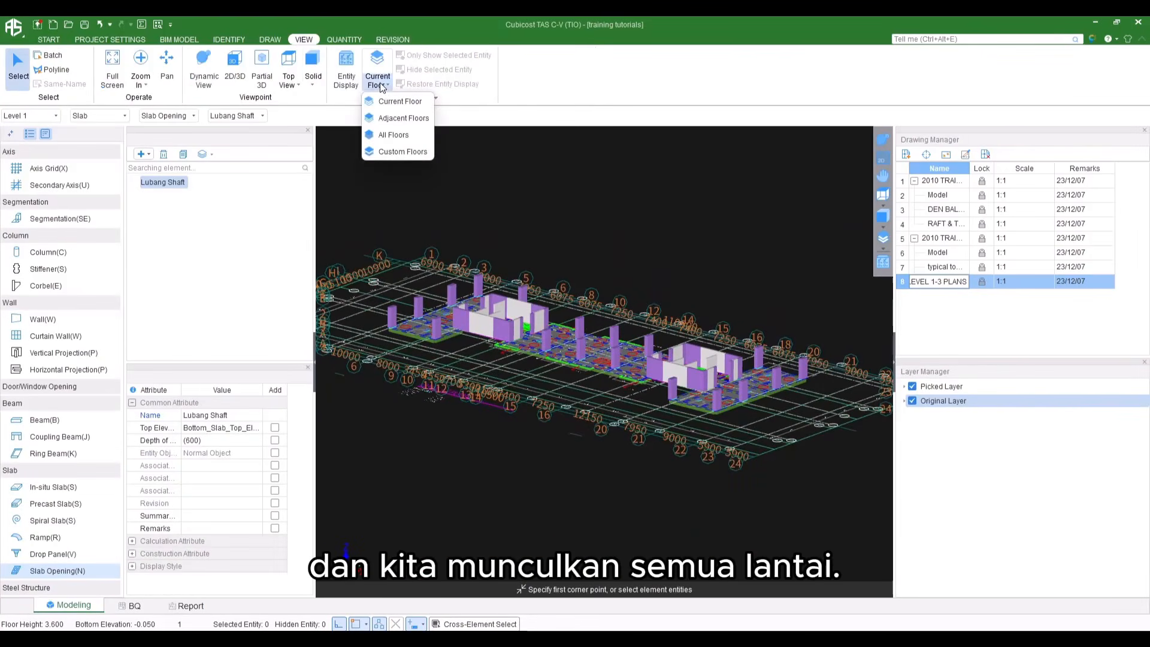
{"action": "left_click", "coordinate": [394, 134]}
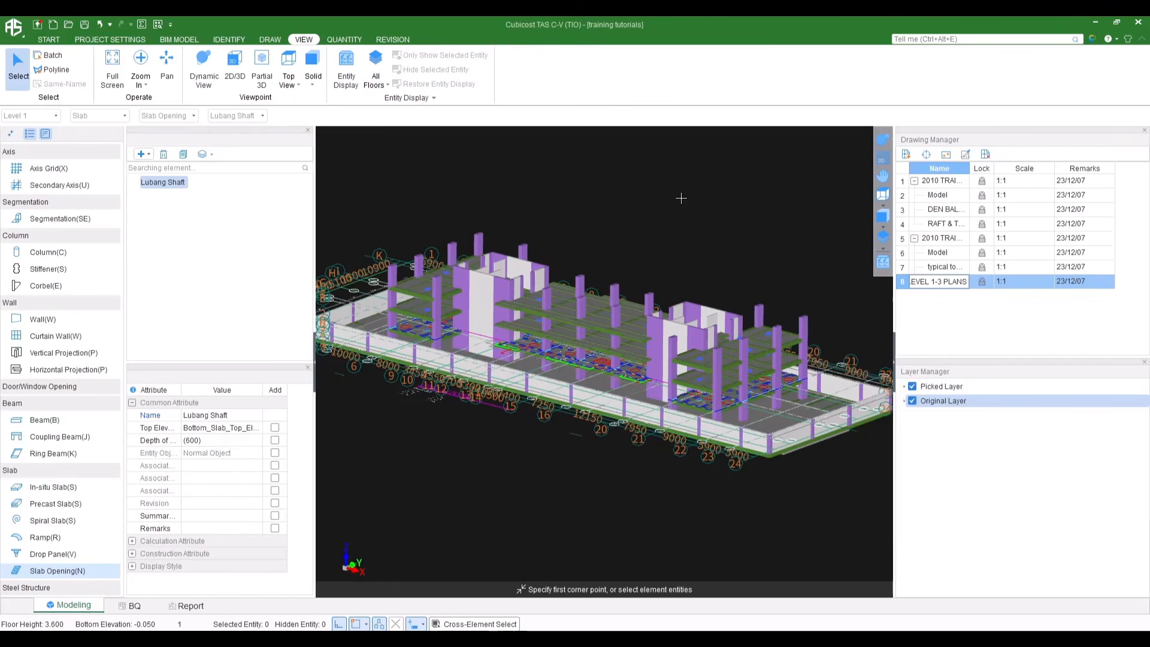
Run the summary calculation for all floors, from Basement Floor to Level 3
{"action": "left_click", "coordinate": [344, 39]}
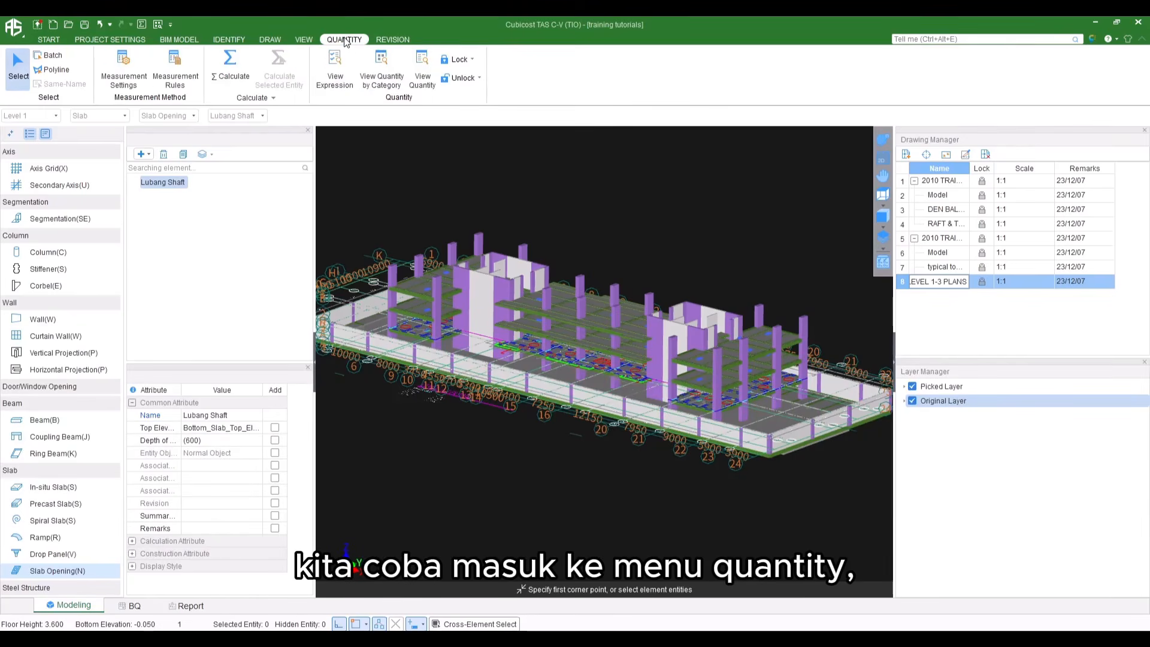
{"action": "left_click", "coordinate": [231, 65]}
{"action": "left_click", "coordinate": [635, 253]}
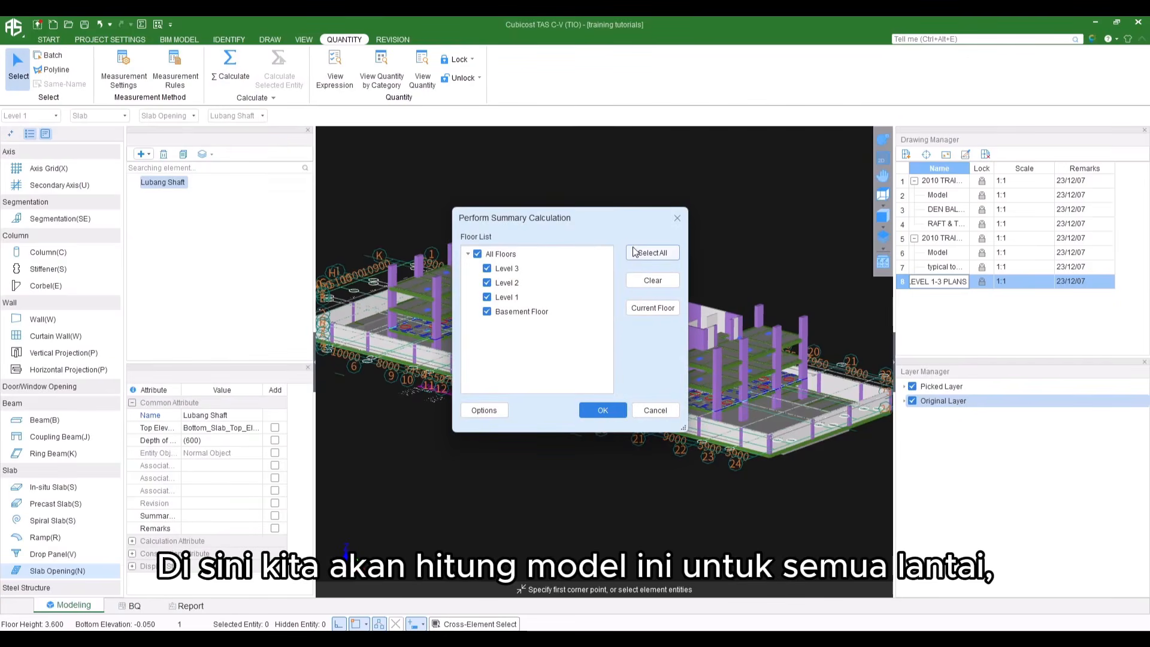
{"action": "left_click", "coordinate": [603, 410]}
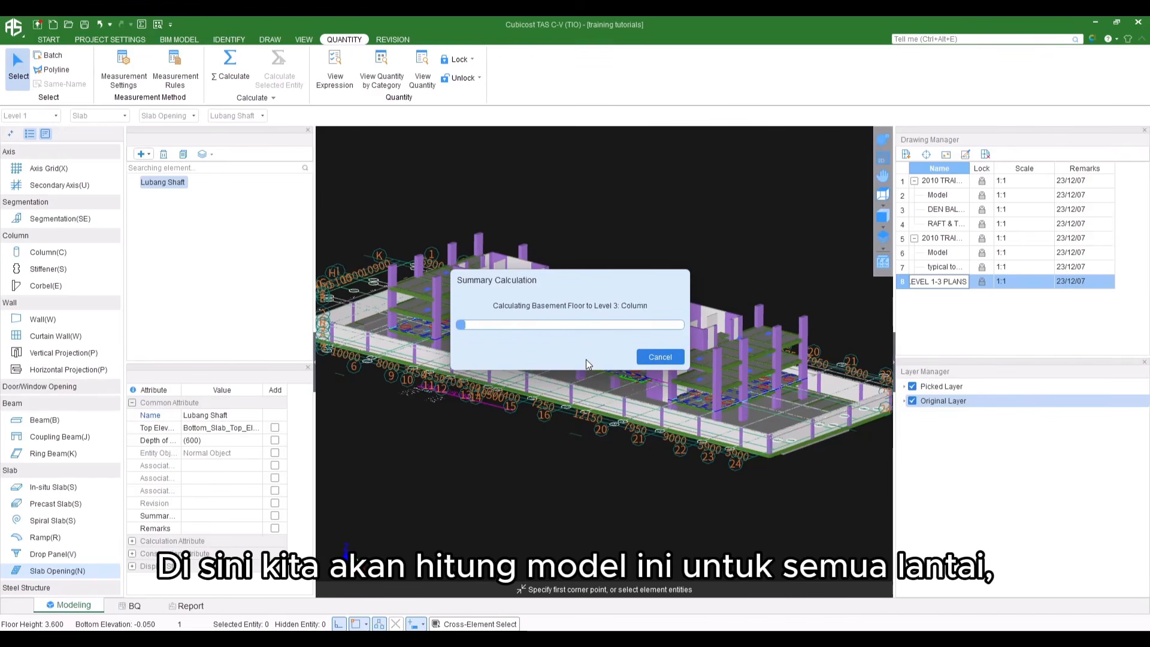
{"action": "left_click", "coordinate": [657, 355]}
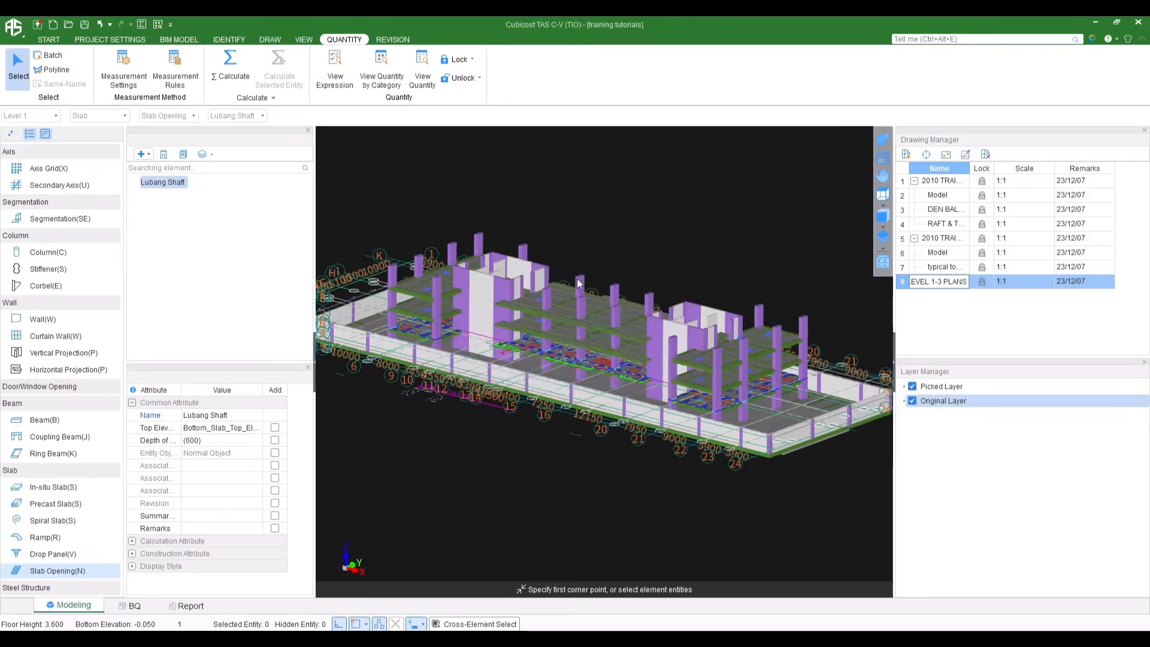
View the quantities by category for the whole training tutorials project and show the Column table in an enlarged window
{"action": "left_click", "coordinate": [380, 67]}
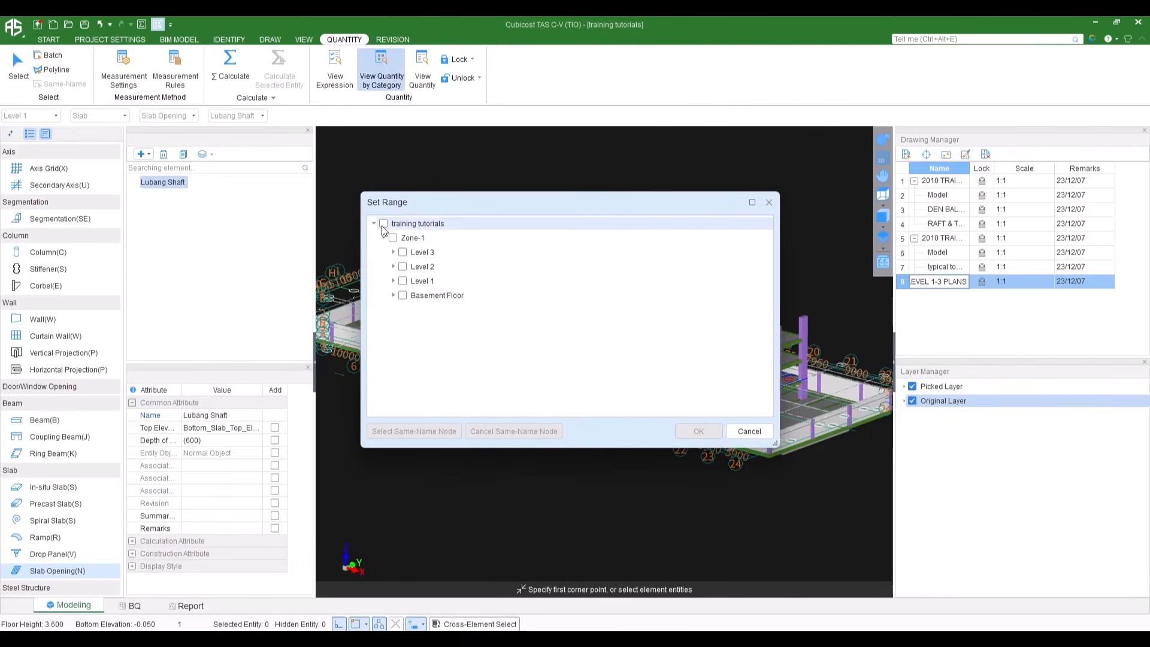
{"action": "left_click", "coordinate": [384, 223]}
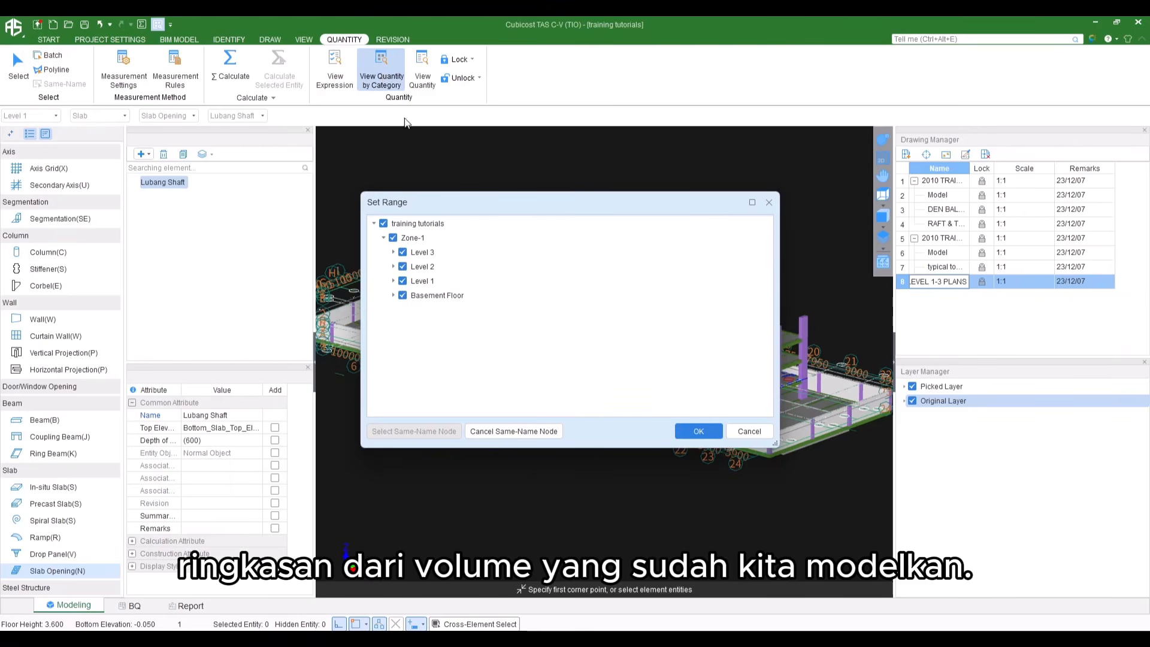
{"action": "left_click", "coordinate": [697, 429]}
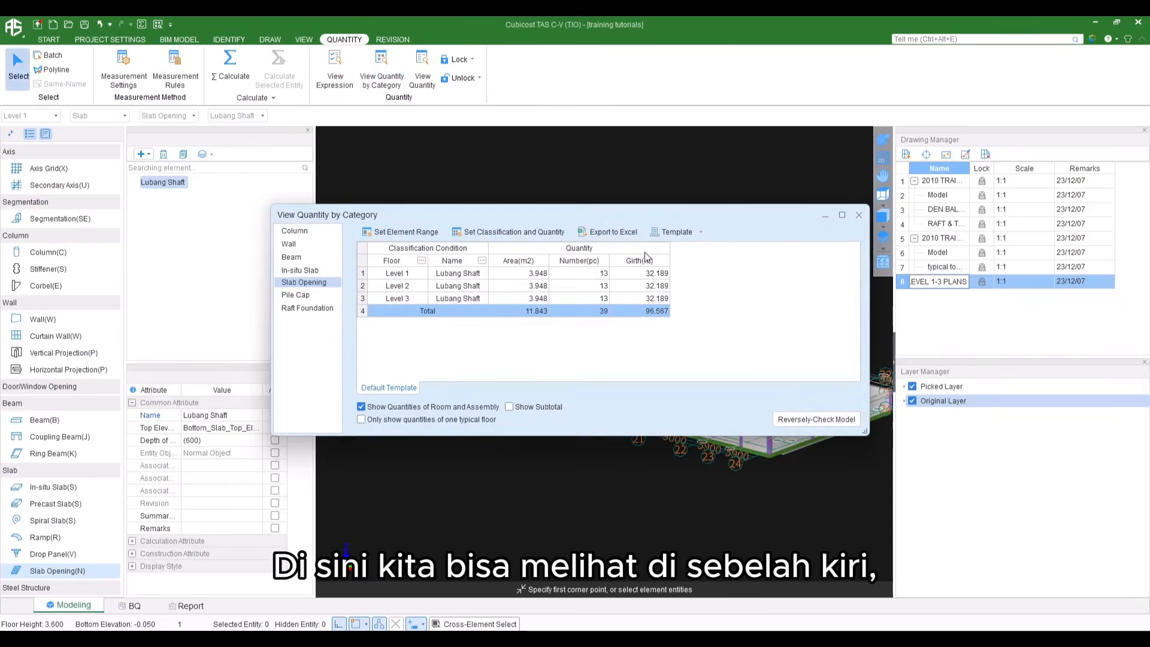
{"action": "left_click", "coordinate": [311, 228]}
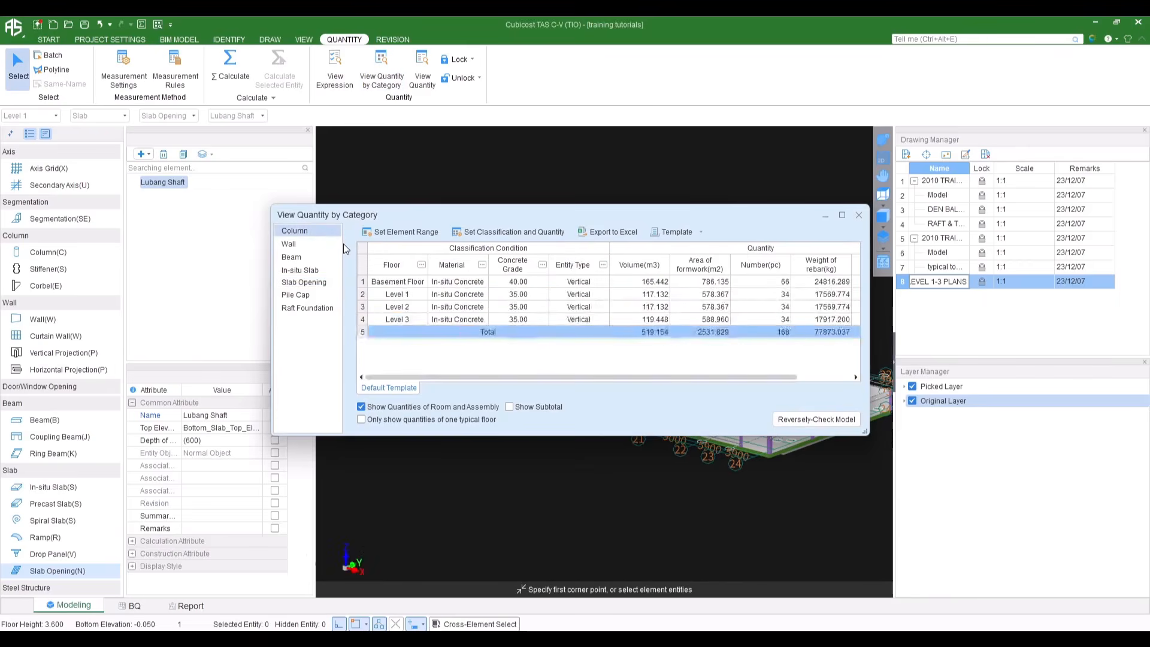
{"action": "left_click_drag", "start_coordinate": [333, 218], "coordinate": [245, 123]}
{"action": "left_click_drag", "start_coordinate": [775, 339], "coordinate": [1022, 528]}
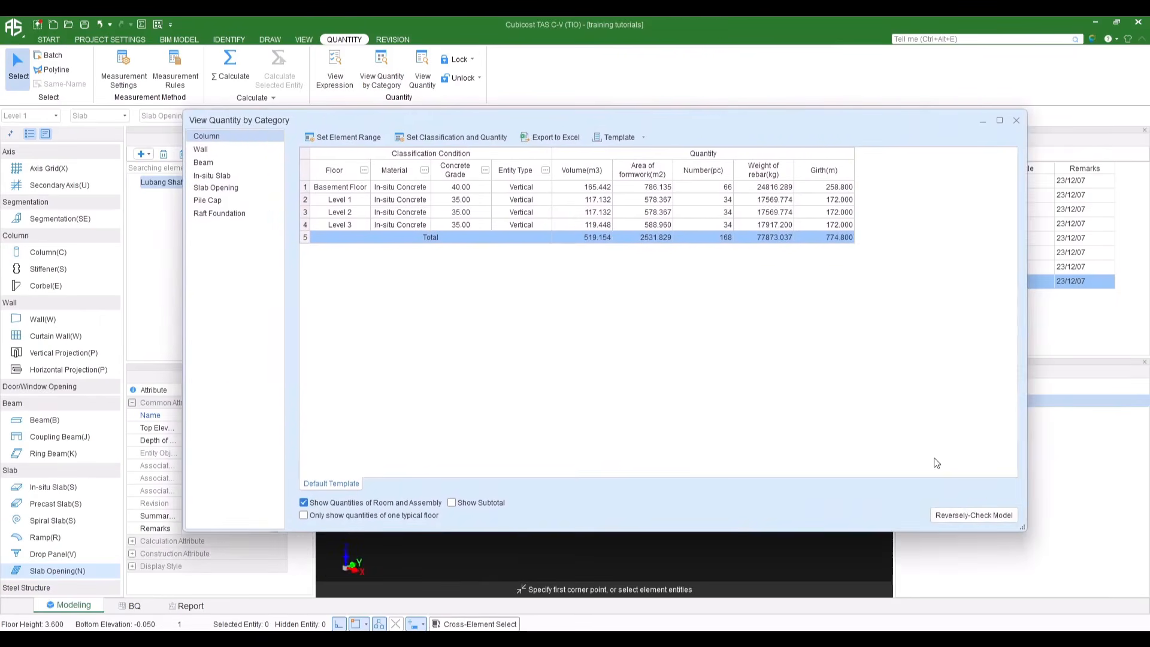
{"action": "left_click", "coordinate": [553, 138]}
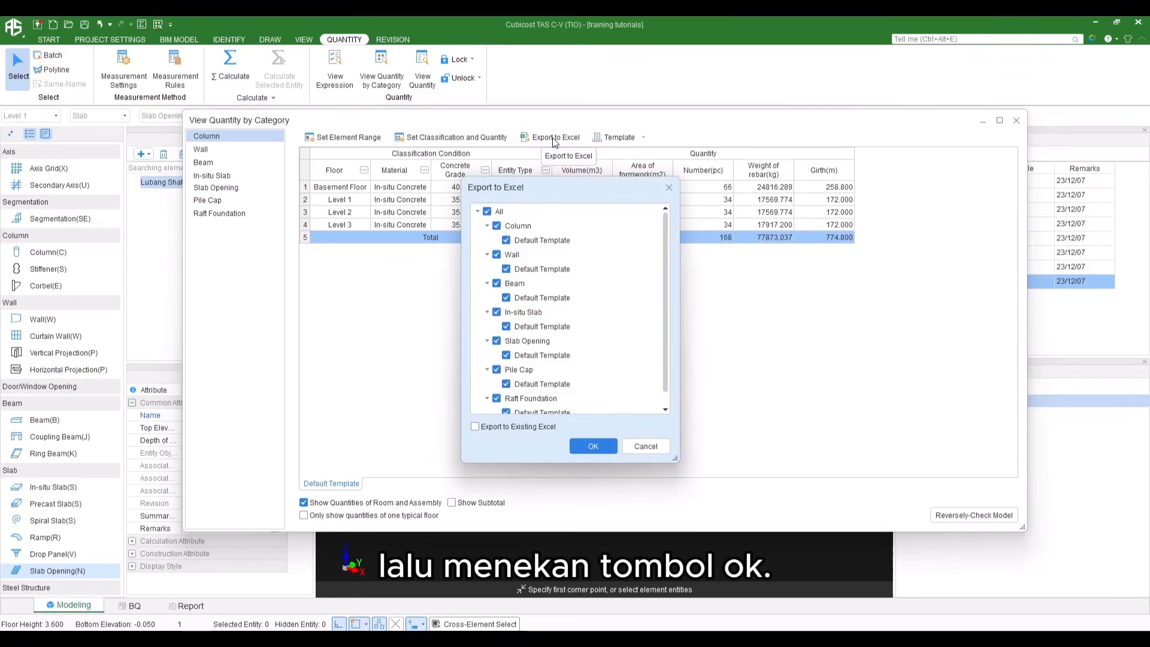
{"action": "left_click", "coordinate": [583, 449]}
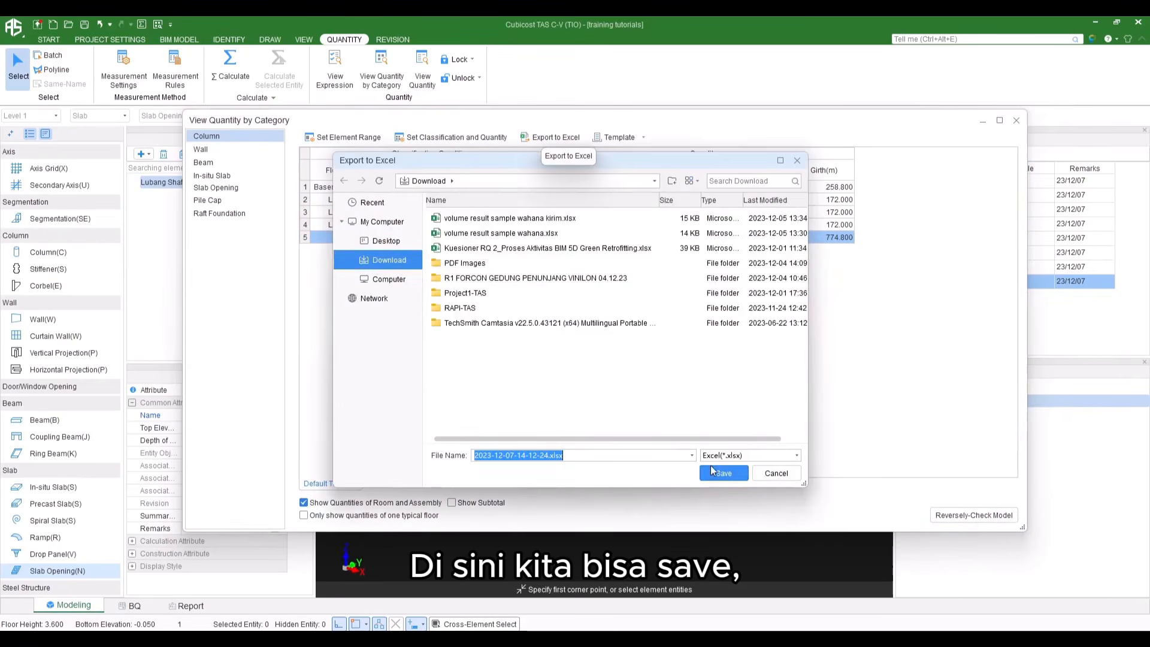
{"action": "left_click", "coordinate": [712, 472]}
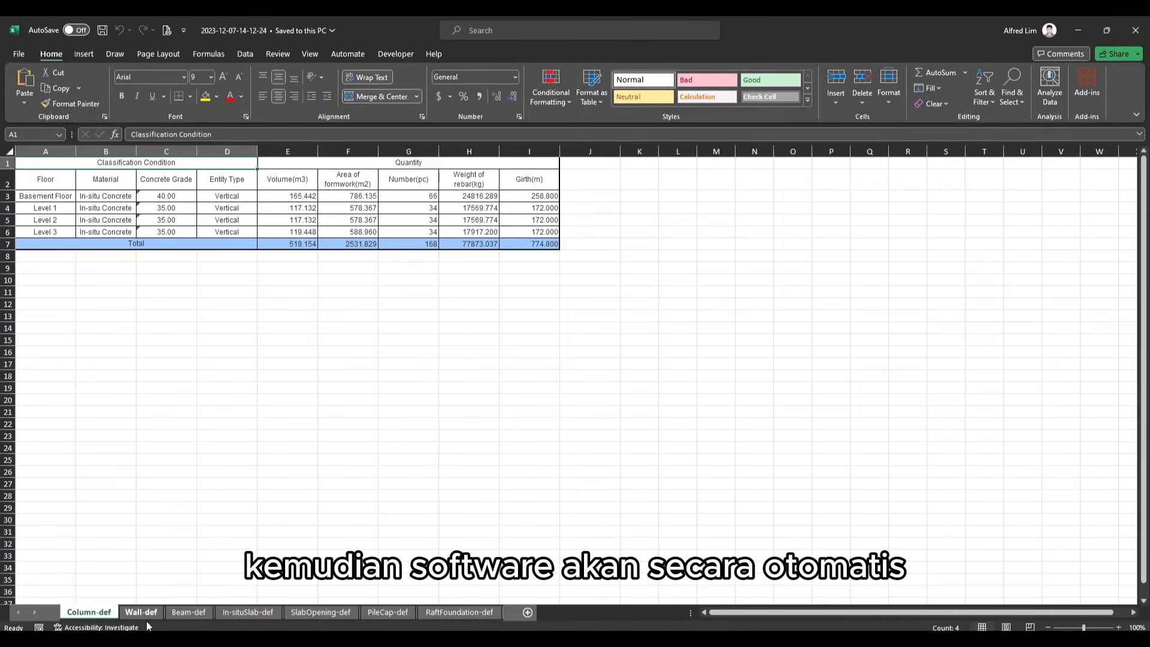
Review the wall, beam and in-situ slab sheets of the exported Excel workbook and close it
{"action": "left_click", "coordinate": [139, 612]}
{"action": "left_click", "coordinate": [190, 612]}
{"action": "left_click", "coordinate": [248, 612]}
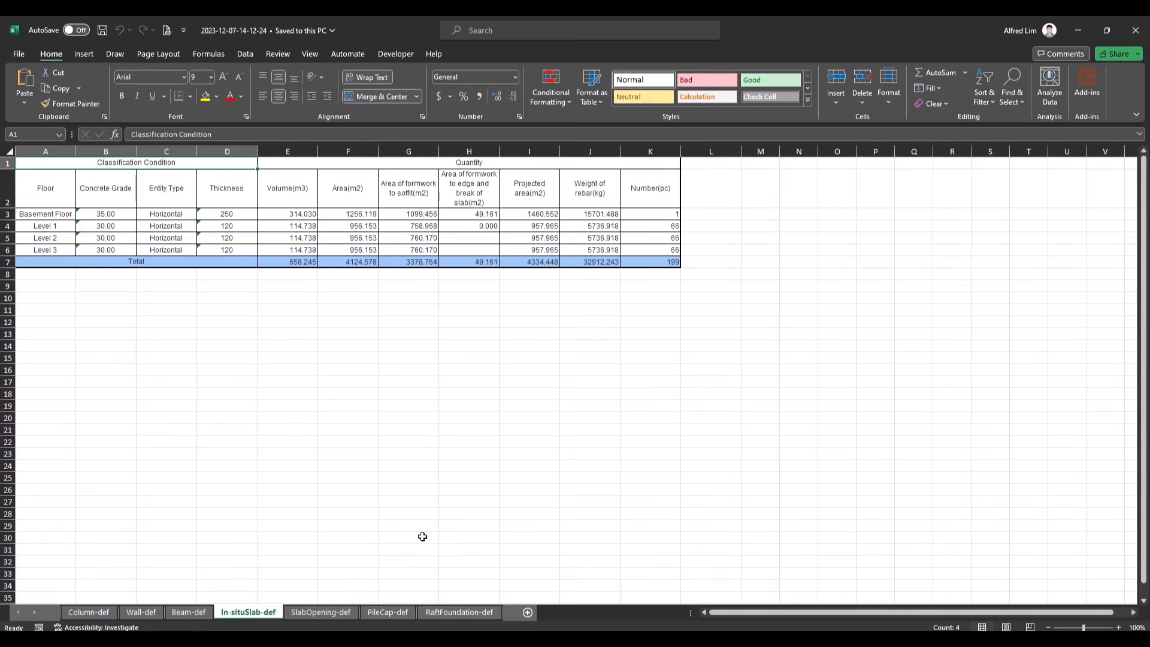
{"action": "left_click", "coordinate": [1135, 30]}
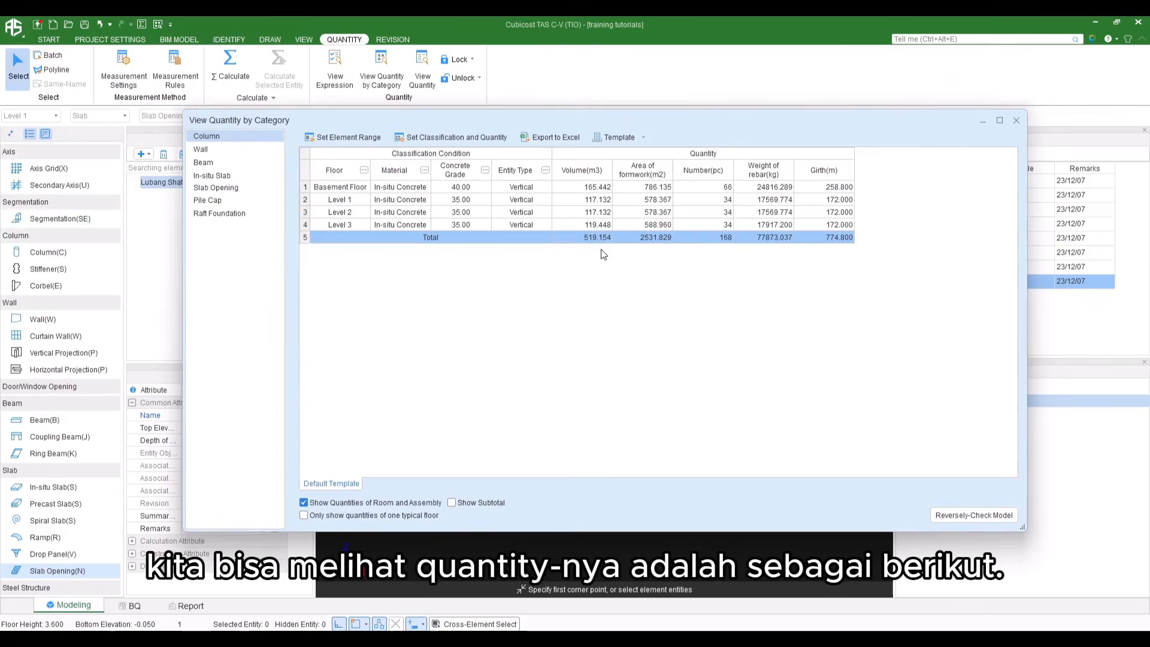
Examine the total column volume and the classification conditions for floor, material, concrete grade and entity type
{"action": "left_click", "coordinate": [590, 238]}
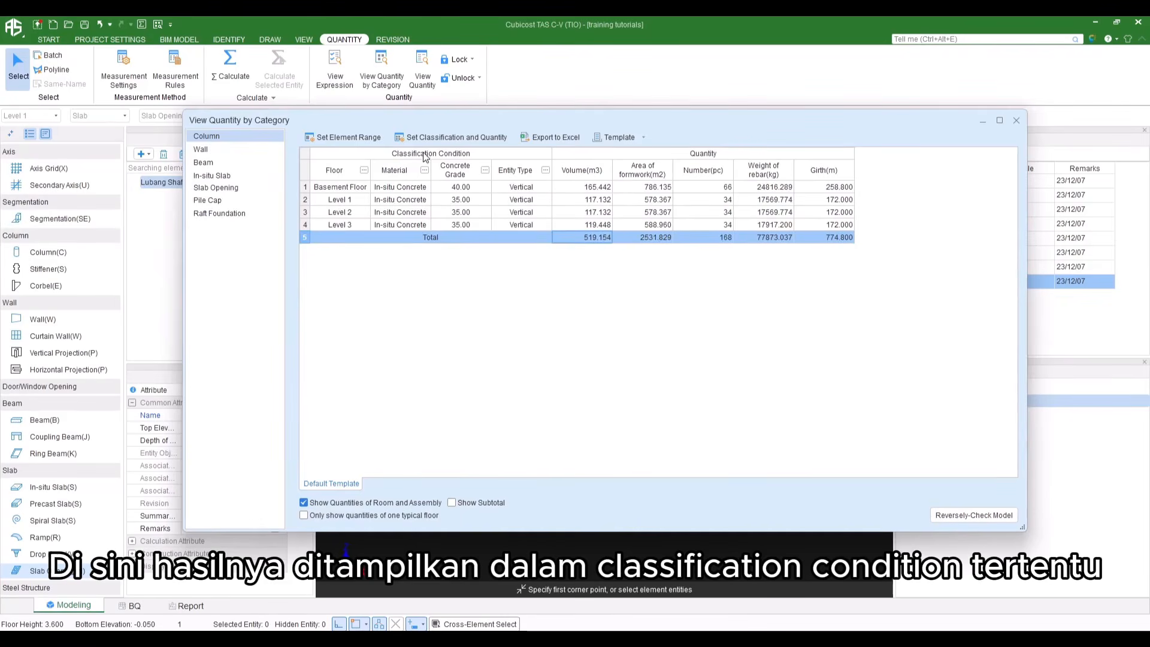
{"action": "left_click_drag", "start_coordinate": [423, 156], "coordinate": [419, 225]}
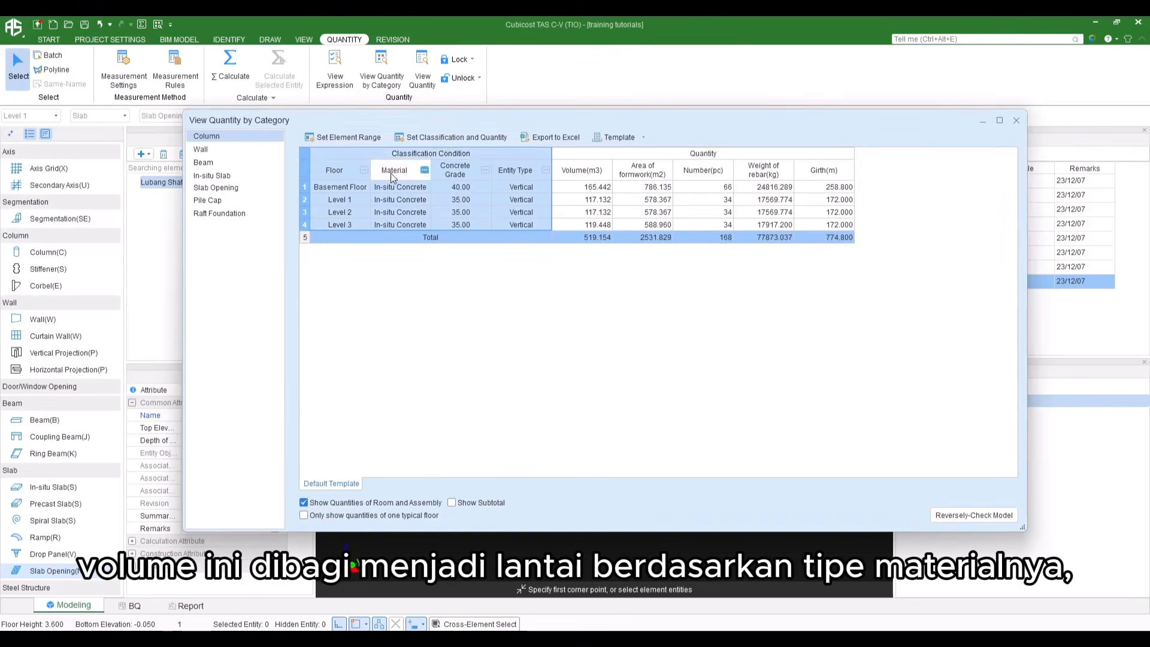
{"action": "left_click_drag", "start_coordinate": [390, 173], "coordinate": [400, 225]}
{"action": "left_click_drag", "start_coordinate": [469, 175], "coordinate": [460, 225]}
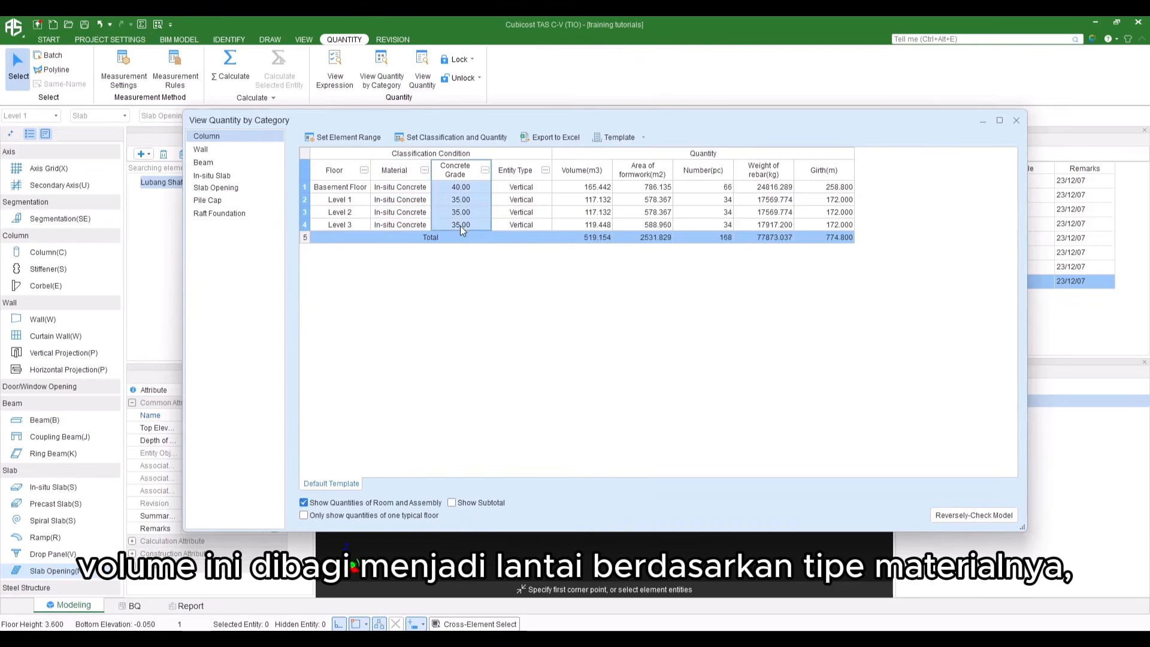
{"action": "left_click_drag", "start_coordinate": [520, 175], "coordinate": [523, 223]}
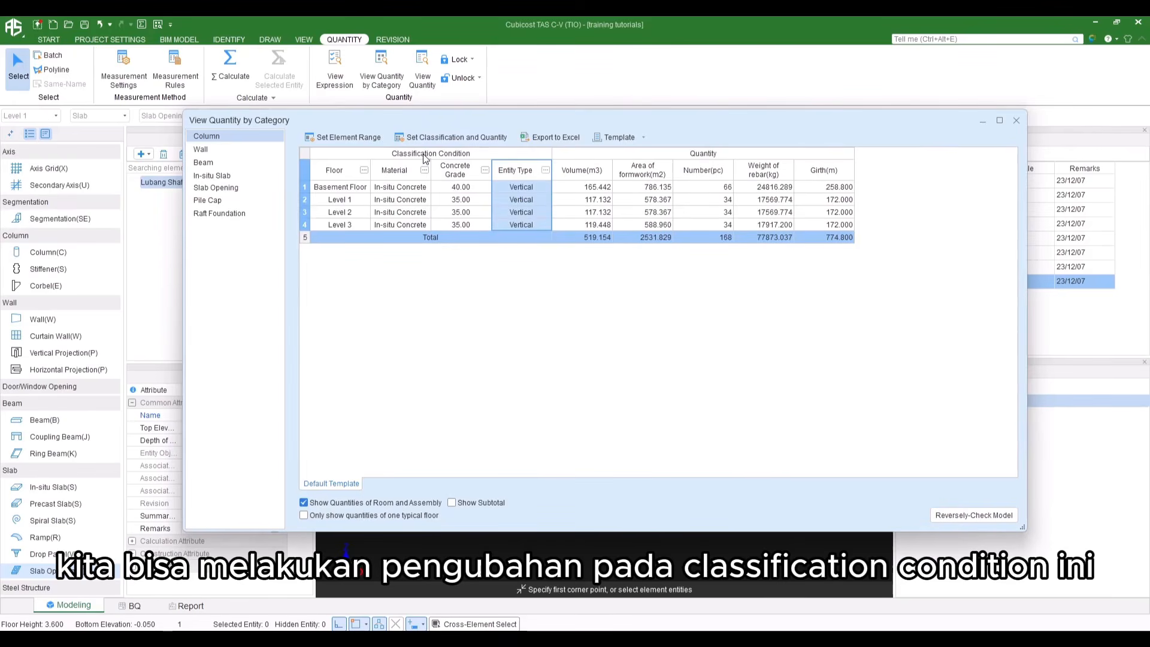
{"action": "left_click_drag", "start_coordinate": [424, 156], "coordinate": [444, 221]}
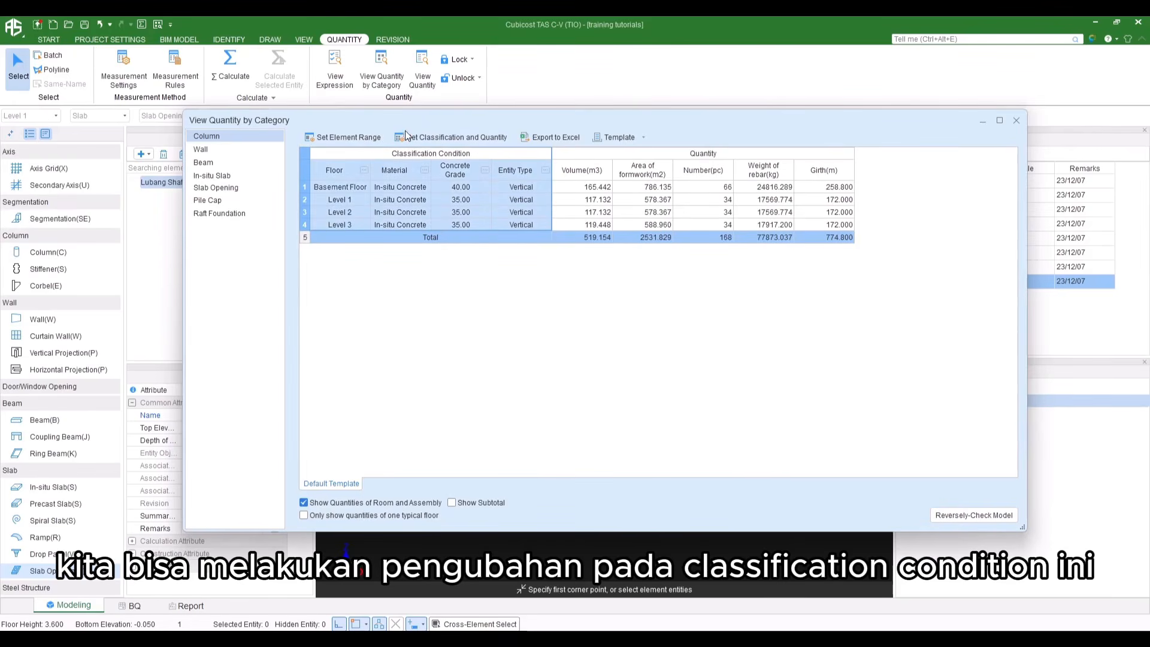
Add Name to the column classification conditions and highlight the column names listed for each floor
{"action": "left_click", "coordinate": [462, 138]}
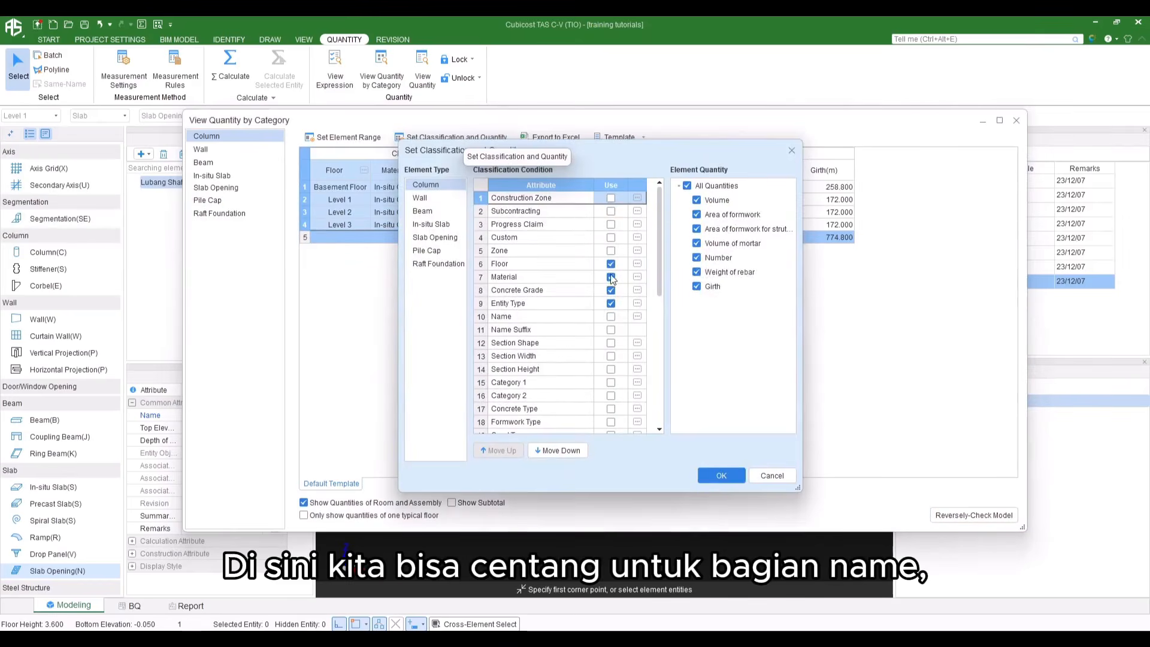
{"action": "left_click", "coordinate": [611, 317]}
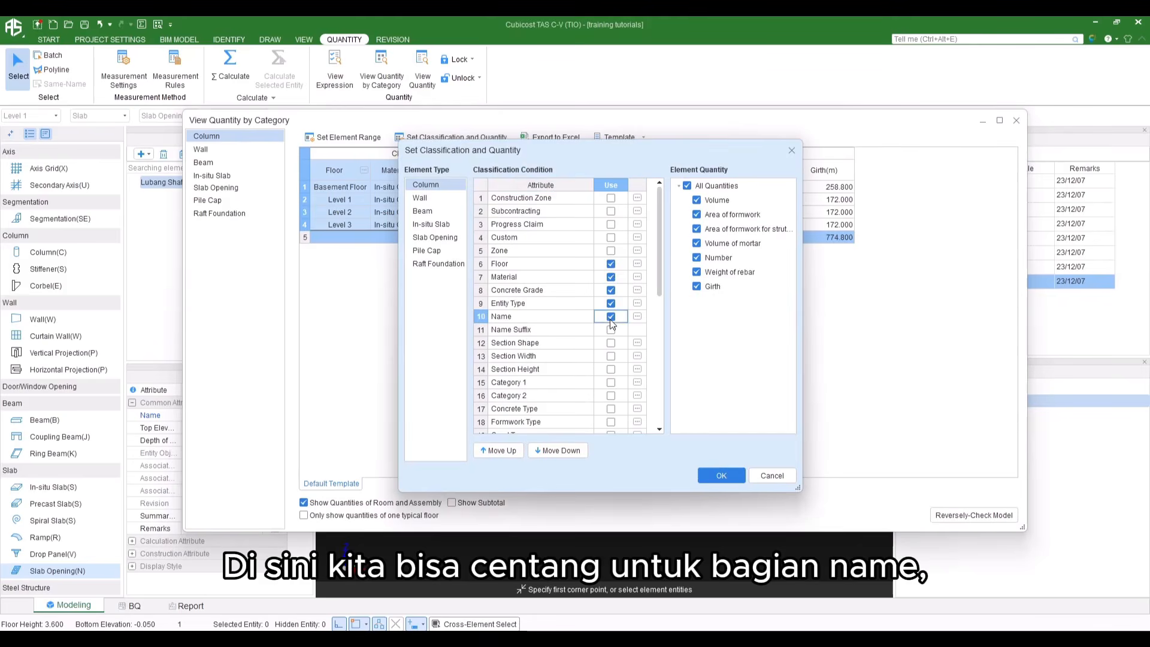
{"action": "left_click", "coordinate": [713, 475]}
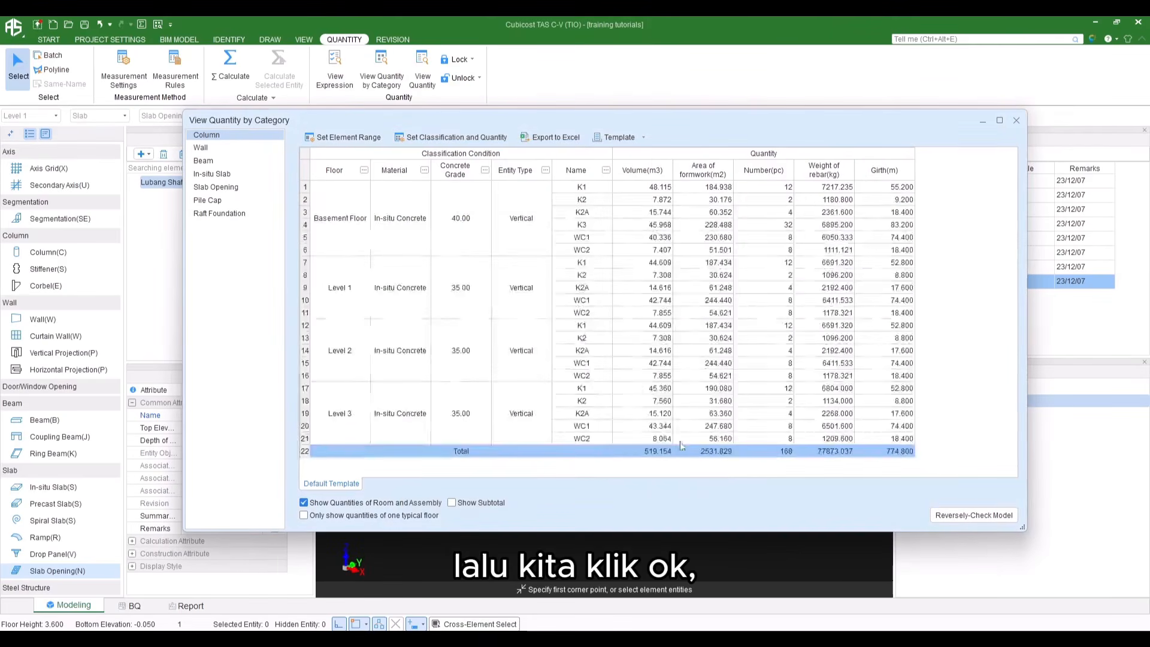
{"action": "left_click_drag", "start_coordinate": [584, 192], "coordinate": [583, 437]}
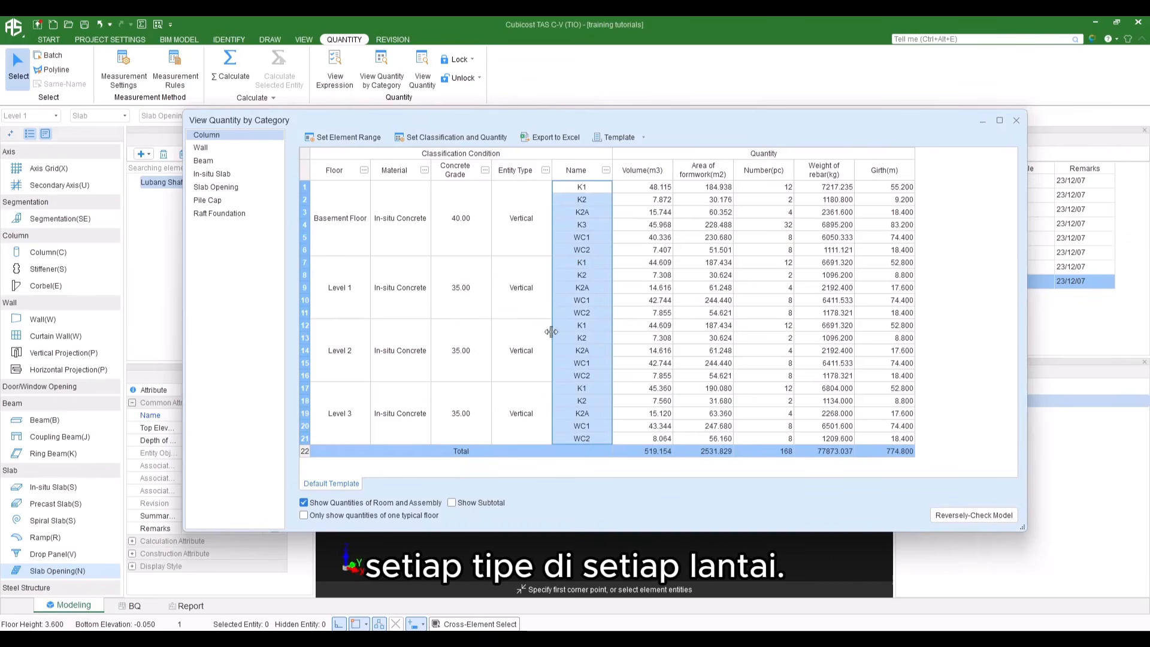
Remove Material, Concrete Grade and Entity Type from the column classification conditions, keeping Floor and Name
{"action": "left_click_drag", "start_coordinate": [334, 222], "coordinate": [578, 247]}
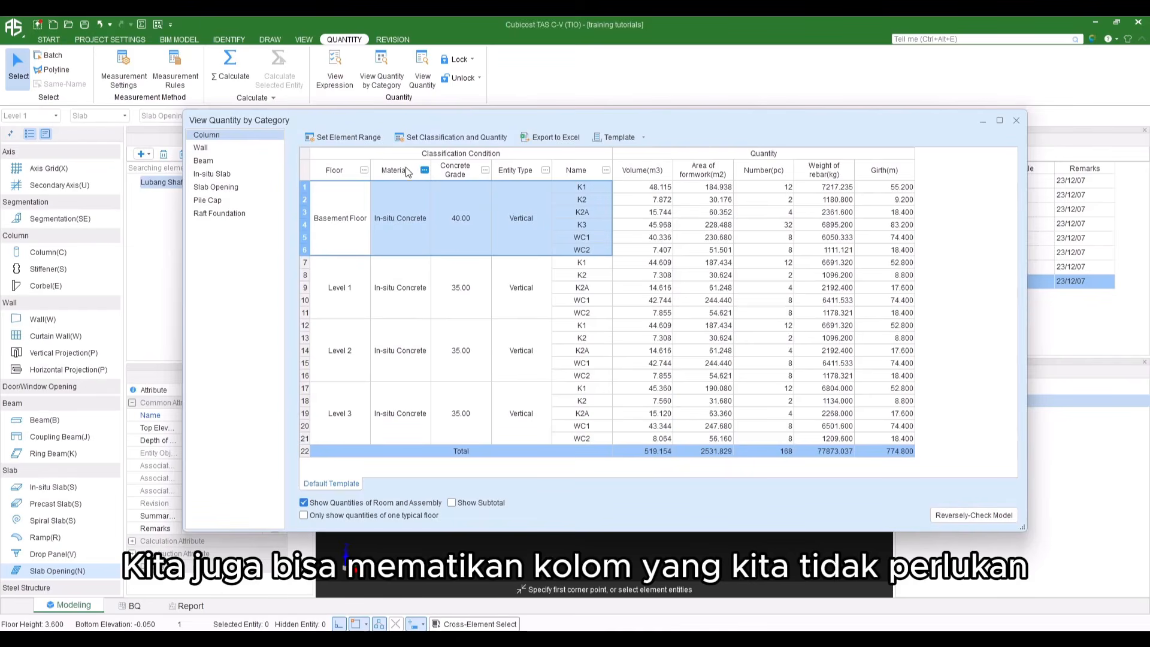
{"action": "left_click", "coordinate": [445, 140]}
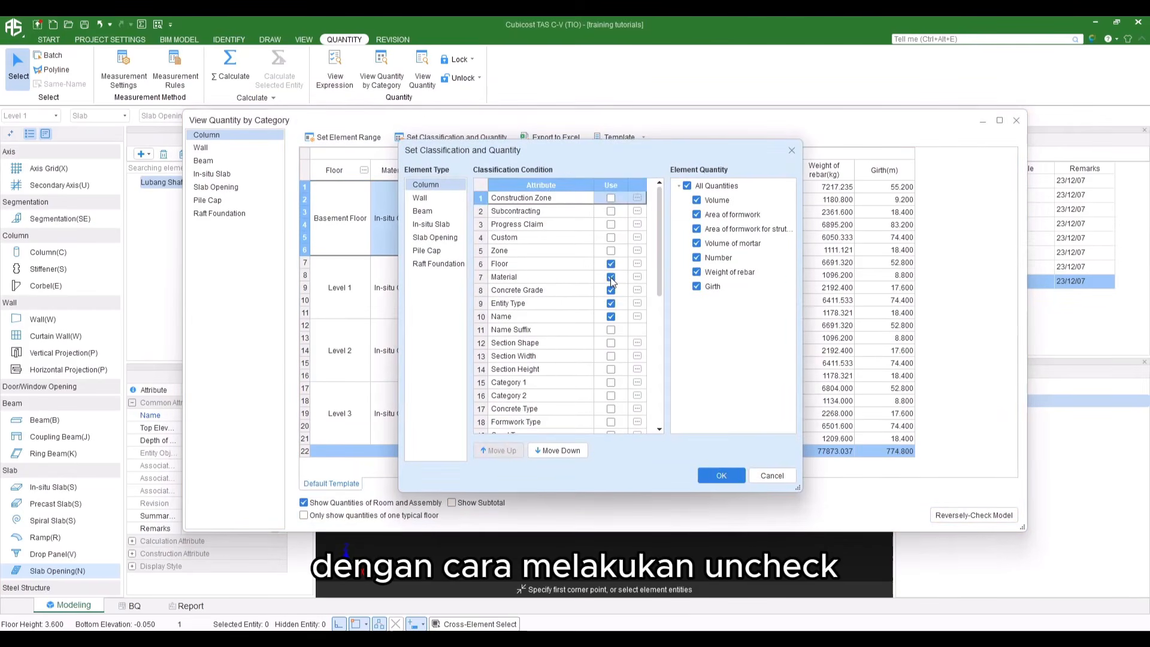
{"action": "left_click", "coordinate": [611, 277]}
{"action": "left_click", "coordinate": [611, 290]}
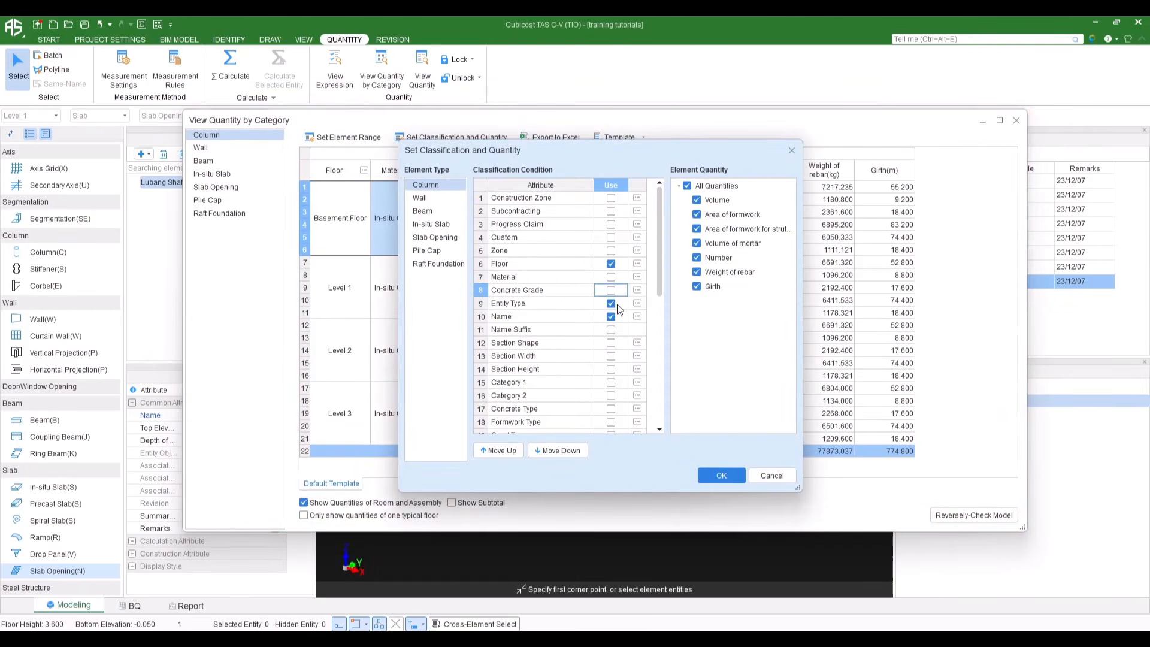
{"action": "left_click", "coordinate": [611, 303]}
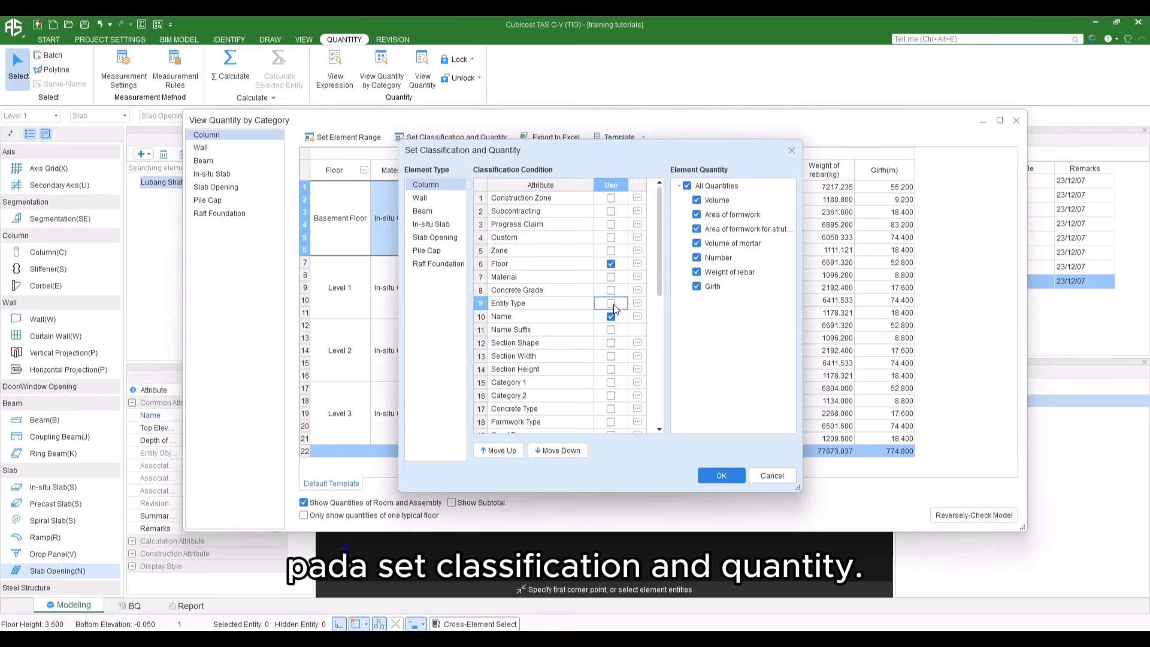
{"action": "left_click", "coordinate": [721, 475]}
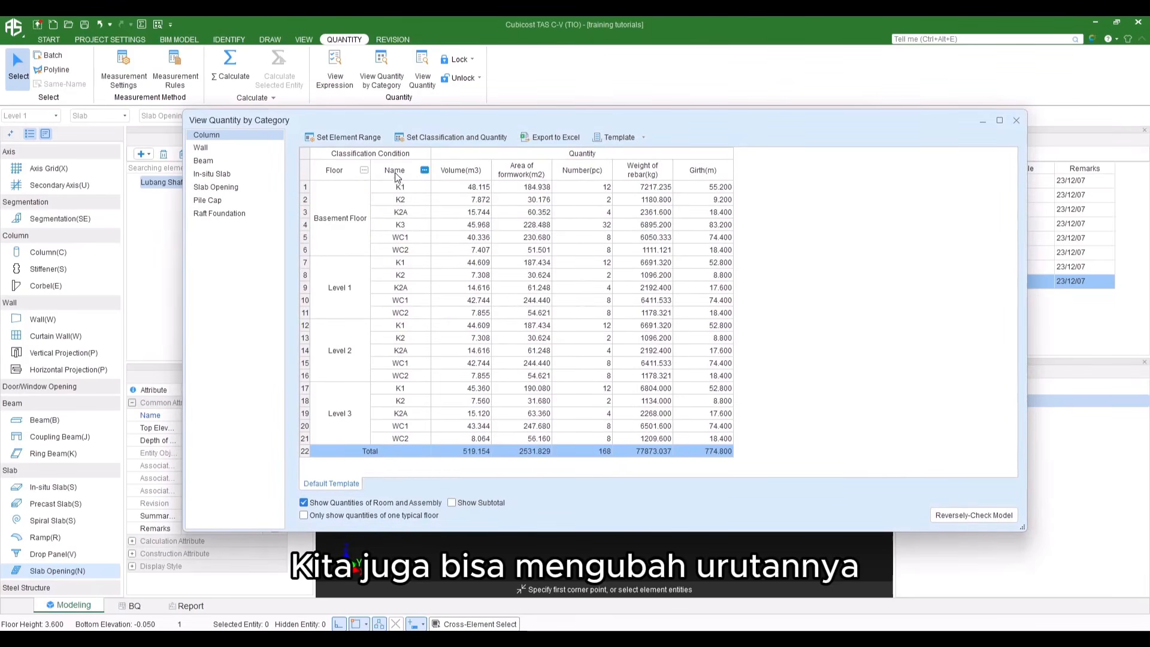
Reorder the column classification conditions so that Name comes directly before Floor
{"action": "left_click", "coordinate": [423, 140]}
{"action": "left_click", "coordinate": [524, 317]}
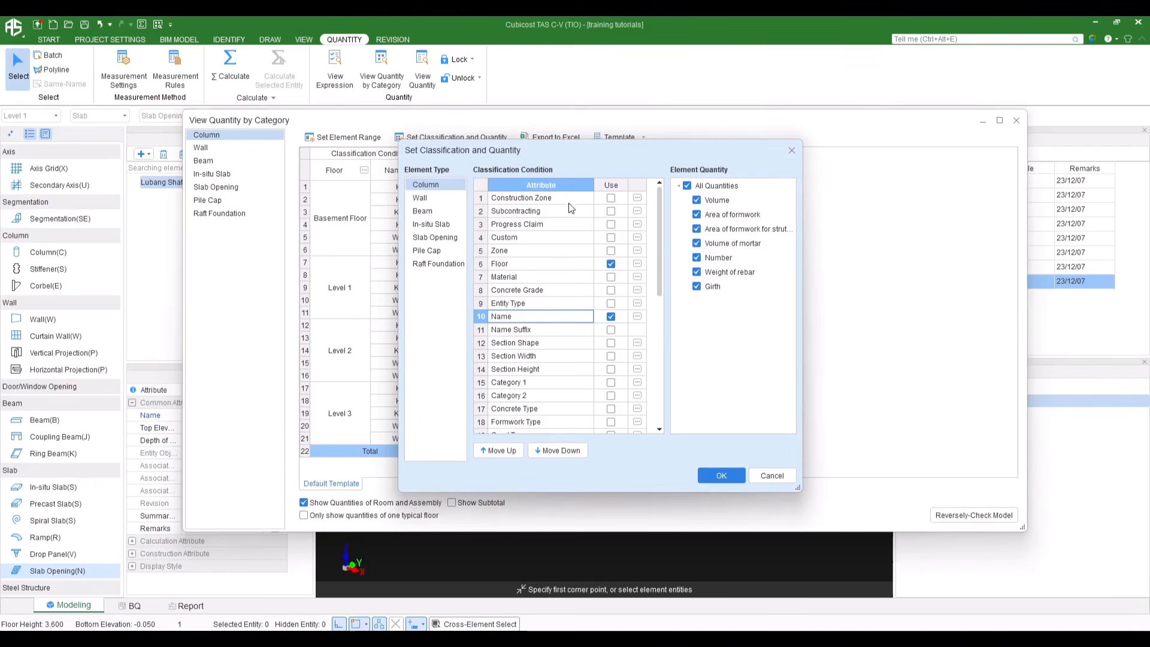
{"action": "left_click", "coordinate": [510, 454]}
{"action": "left_click", "coordinate": [510, 454]}
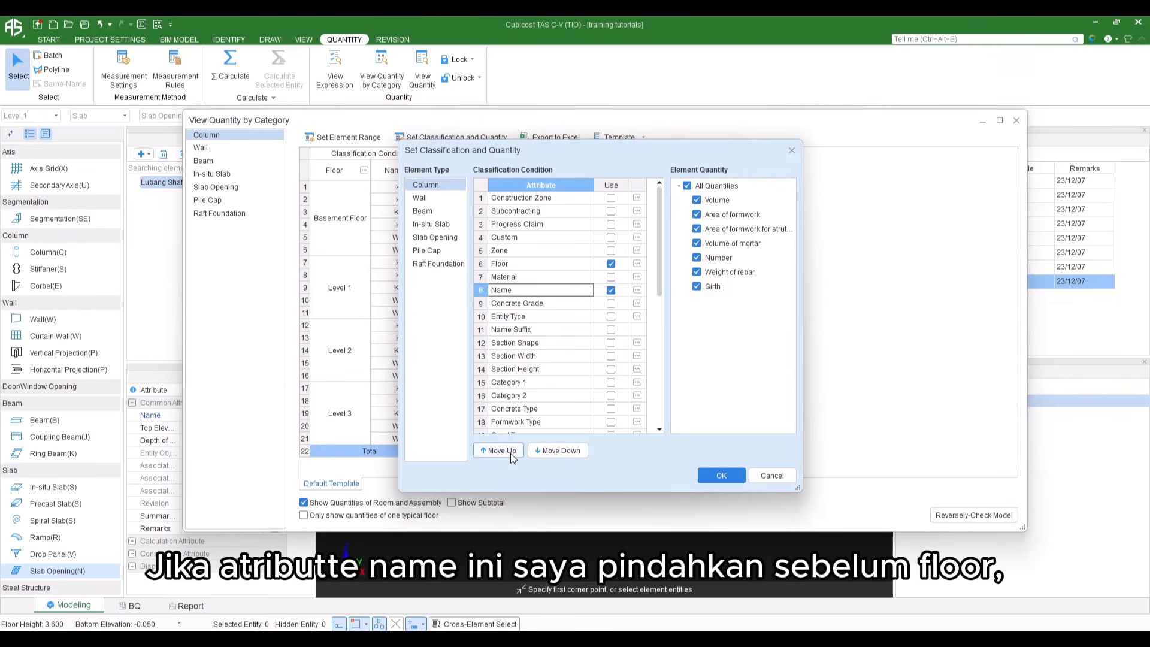
{"action": "left_click", "coordinate": [511, 454]}
{"action": "left_click", "coordinate": [511, 454]}
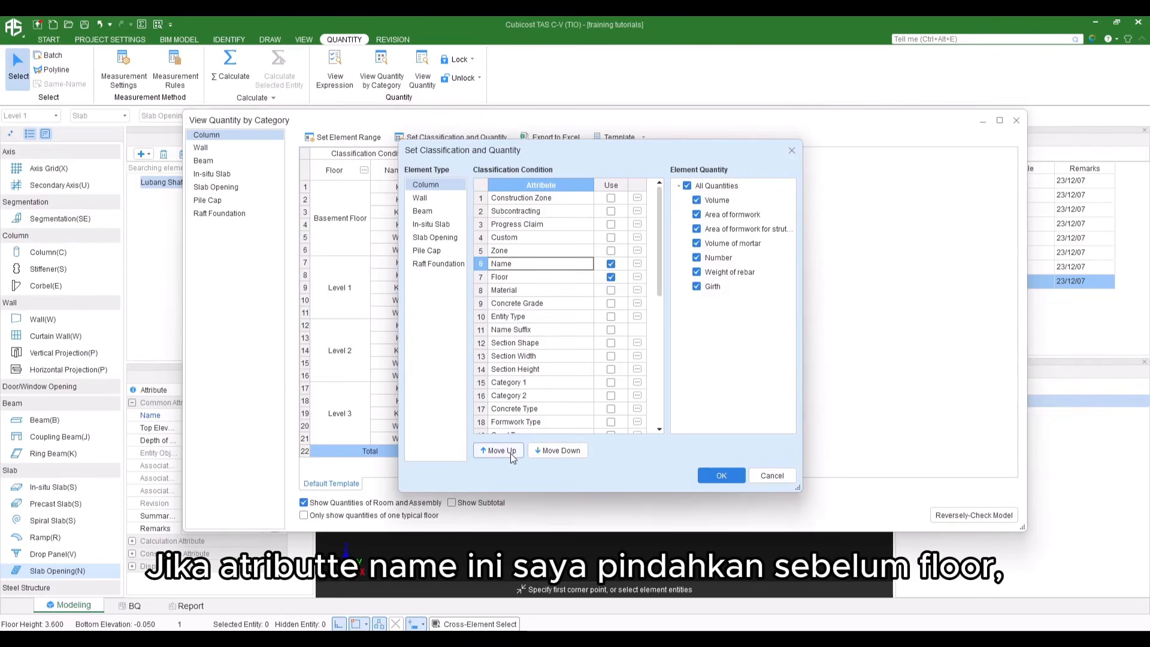
{"action": "left_click", "coordinate": [720, 476]}
Examine the column quantities by name and floor: volume, formwork area, number, rebar weight and girth
{"action": "left_click_drag", "start_coordinate": [339, 187], "coordinate": [352, 422]}
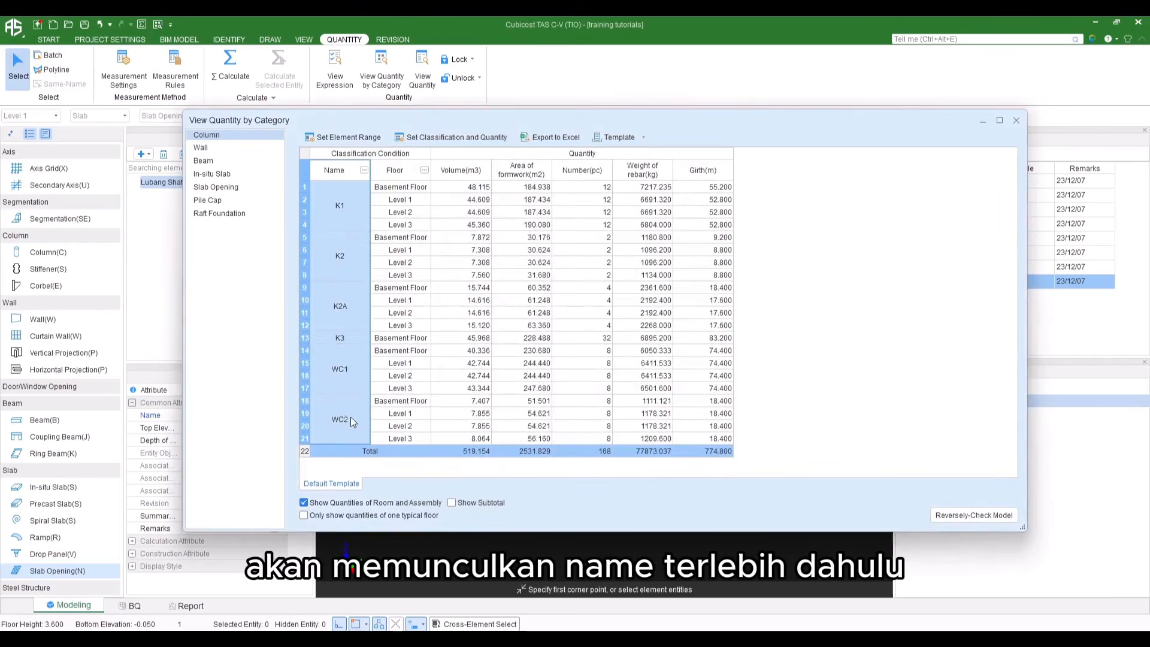
{"action": "left_click_drag", "start_coordinate": [401, 187], "coordinate": [400, 224]}
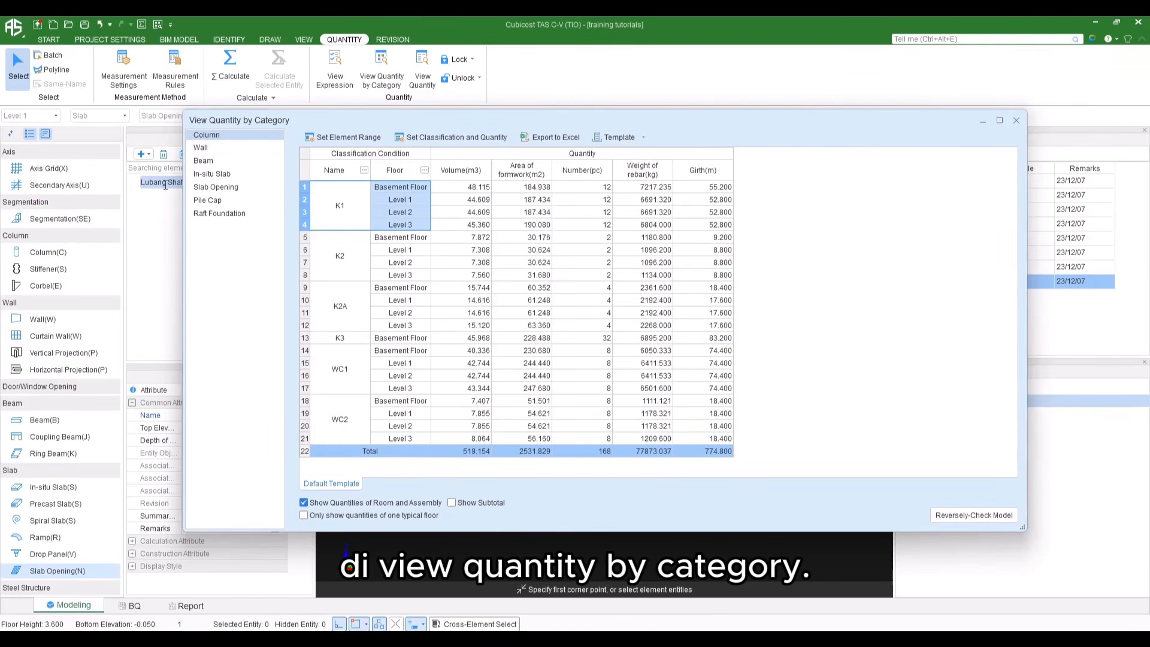
{"action": "left_click", "coordinate": [475, 170]}
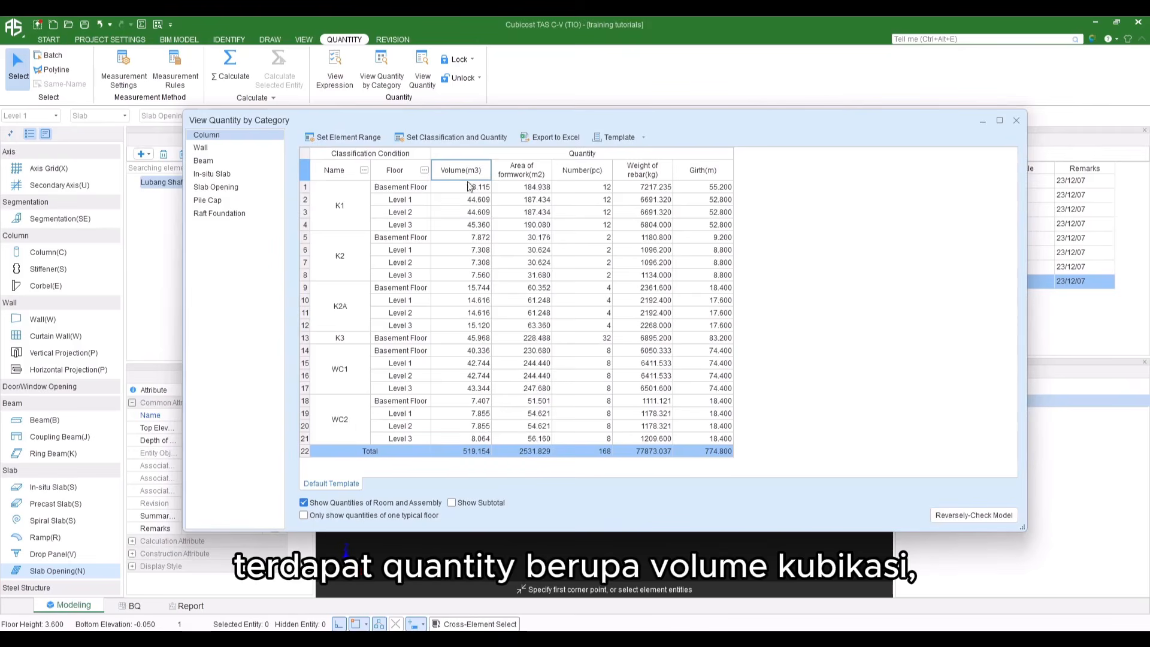
{"action": "left_click", "coordinate": [528, 175]}
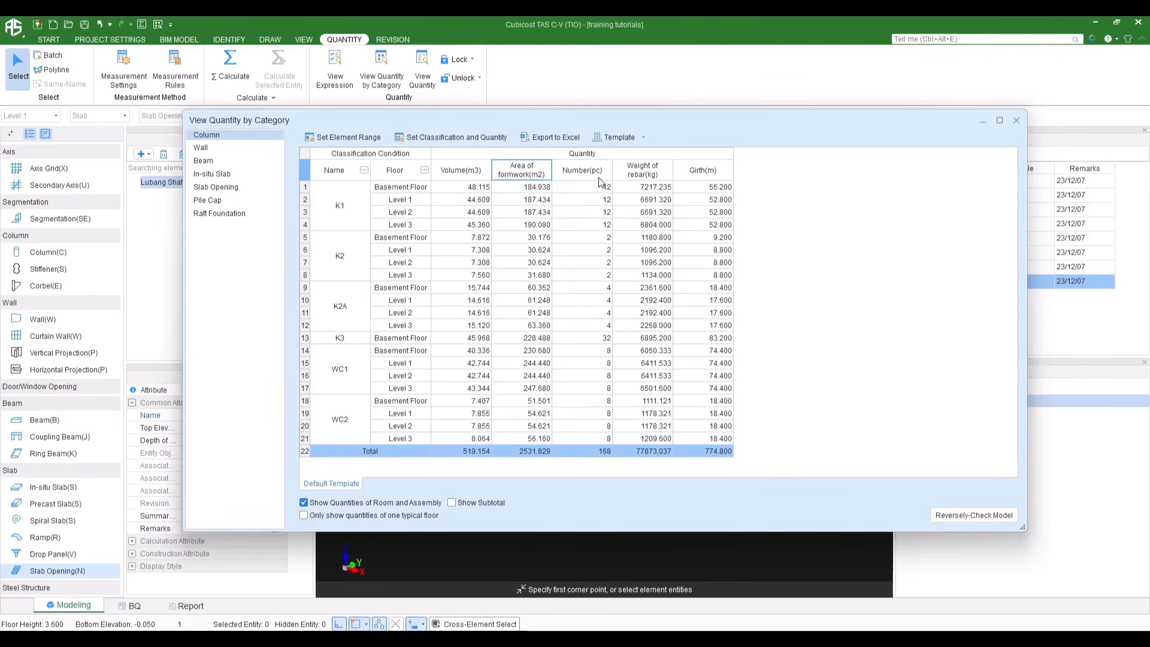
{"action": "left_click_drag", "start_coordinate": [600, 183], "coordinate": [586, 277]}
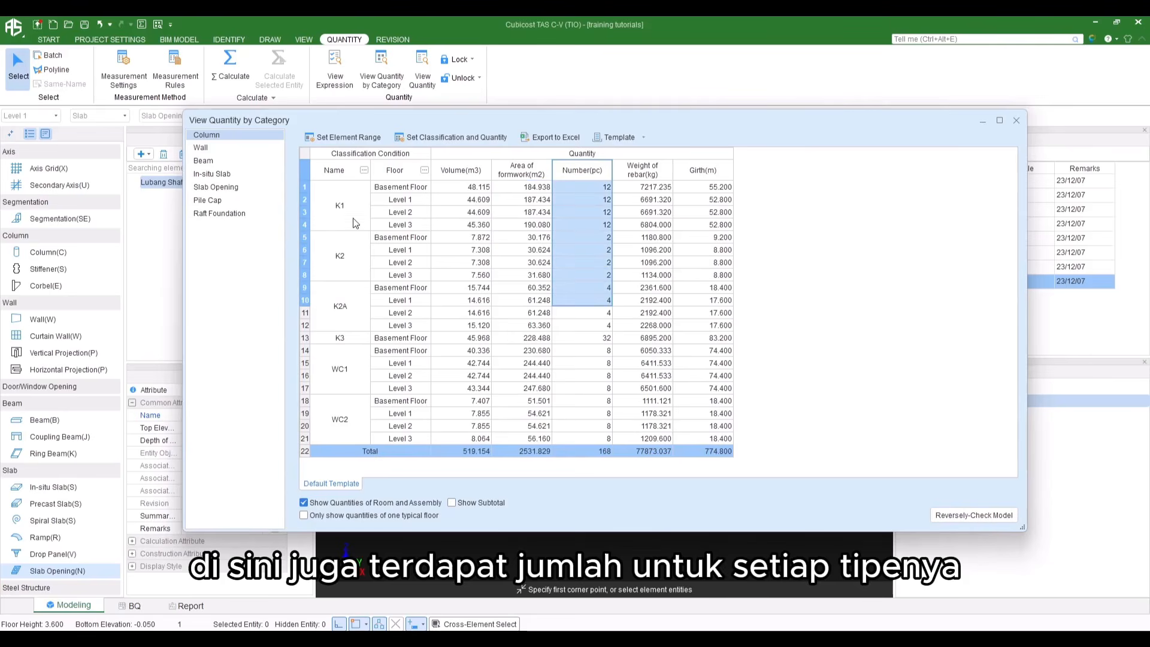
{"action": "left_click_drag", "start_coordinate": [649, 186], "coordinate": [642, 301]}
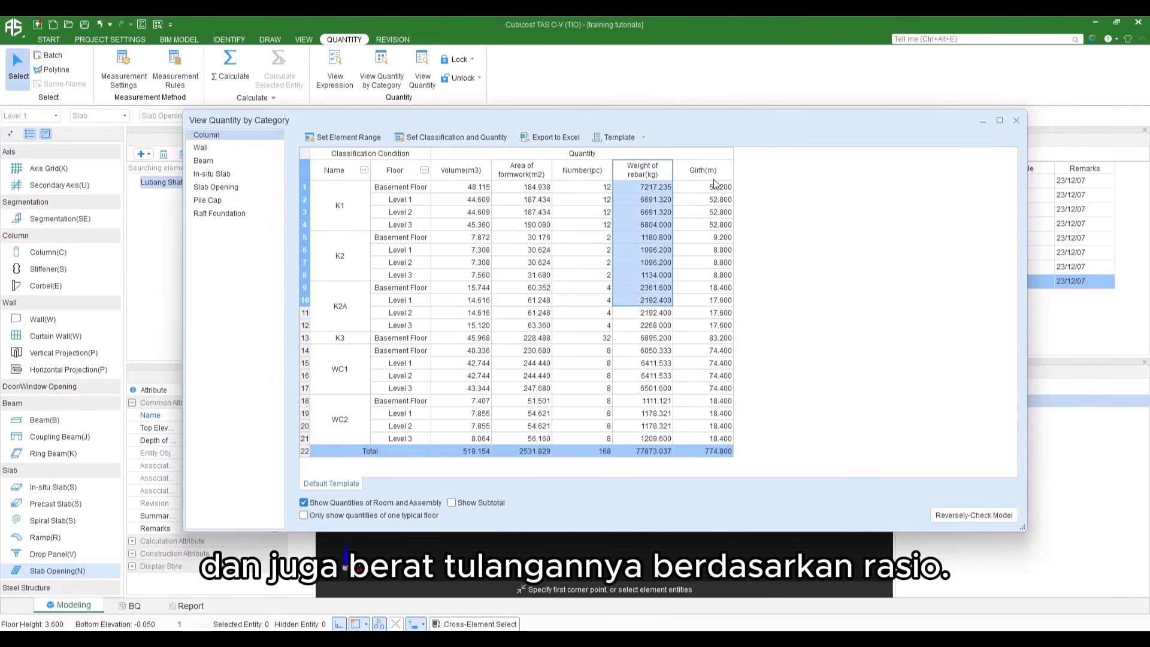
{"action": "left_click_drag", "start_coordinate": [716, 184], "coordinate": [701, 280]}
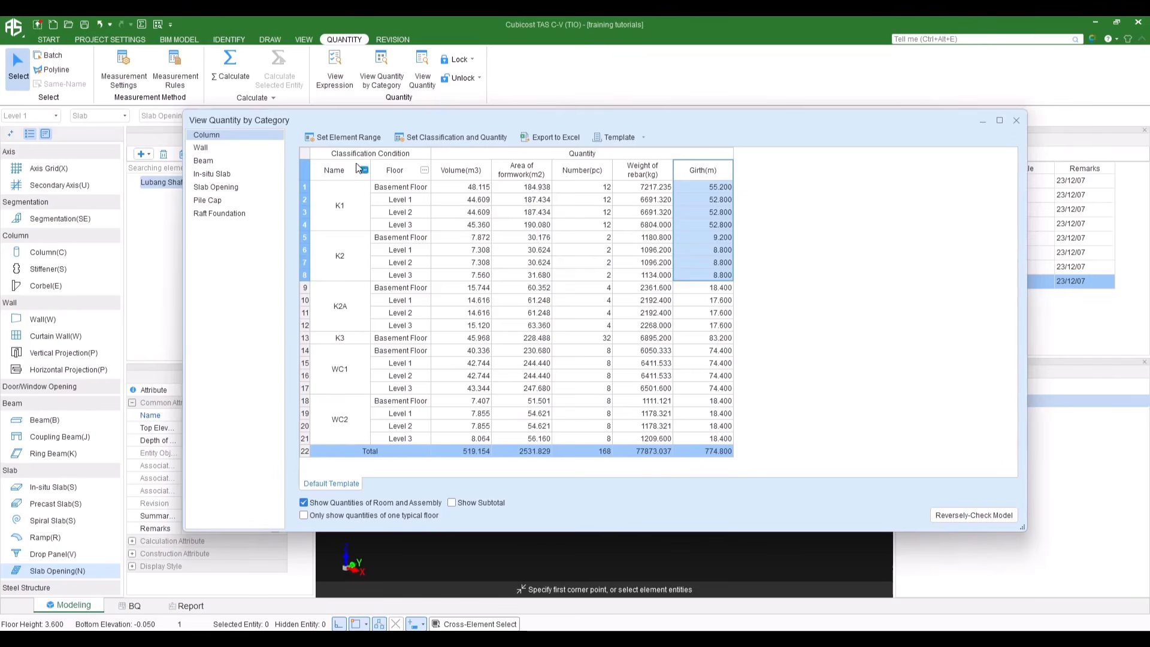
Show the wall quantities and examine their volume, area of formwork, area and weight of rebar
{"action": "left_click", "coordinate": [234, 149]}
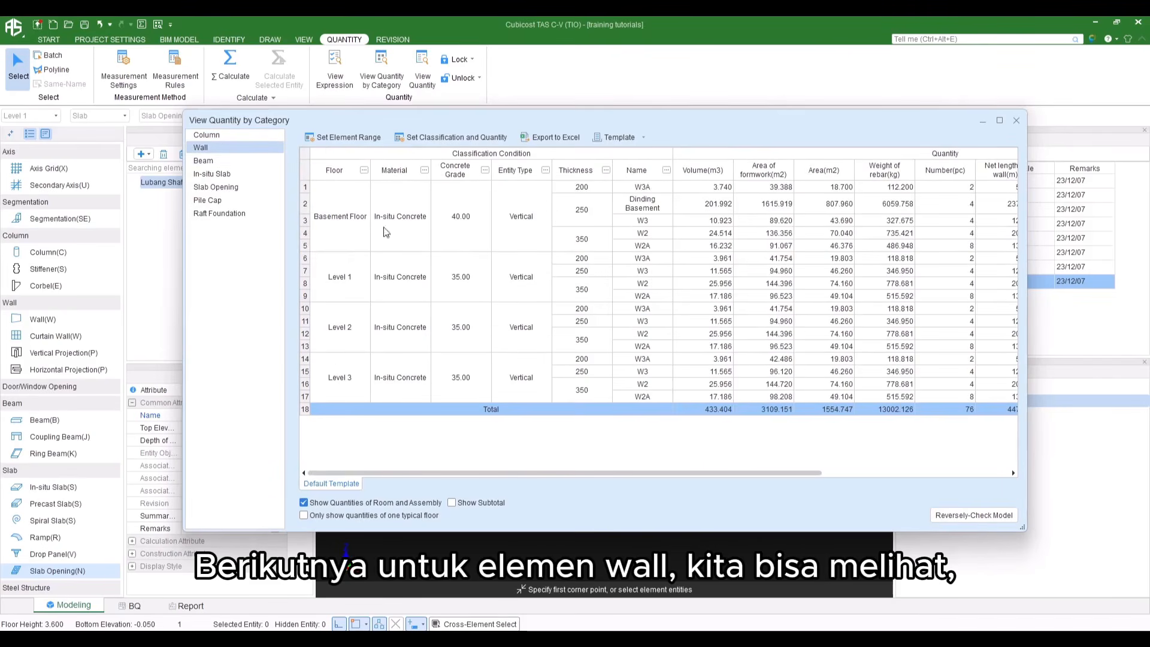
{"action": "left_click", "coordinate": [711, 173]}
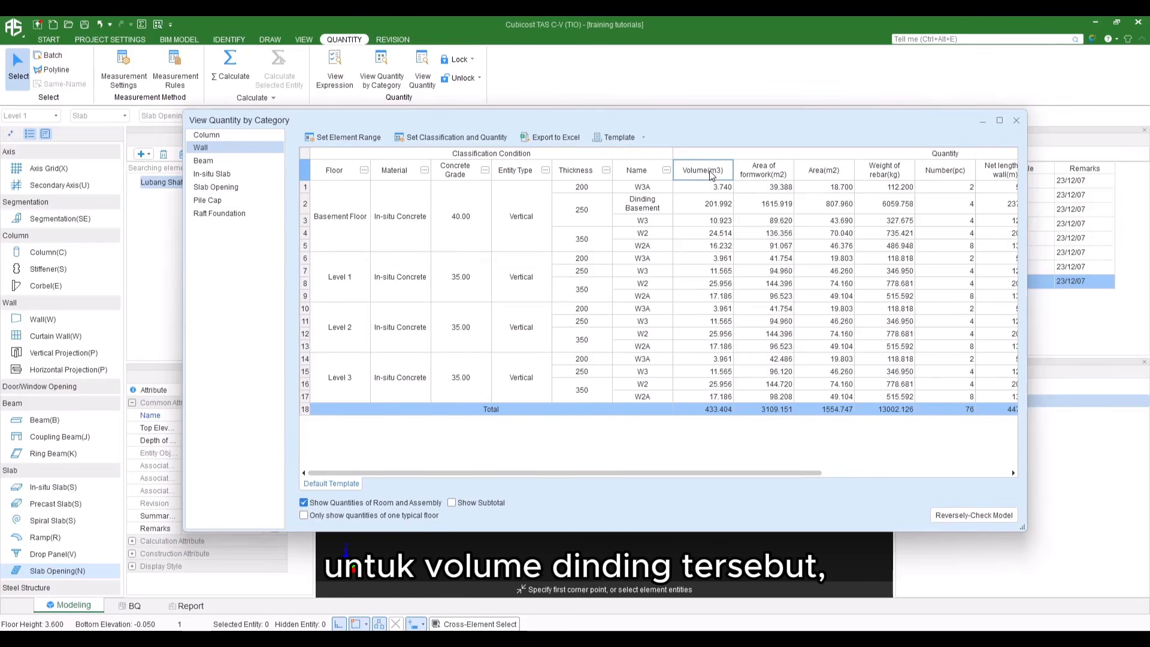
{"action": "left_click", "coordinate": [759, 174]}
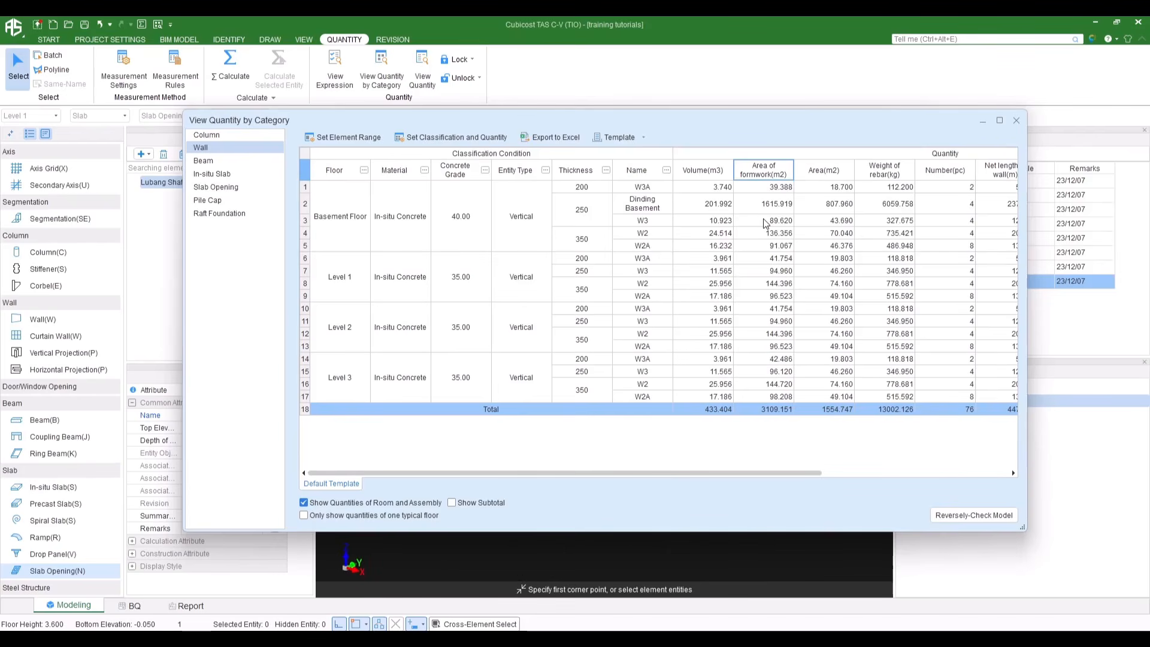
{"action": "left_click", "coordinate": [824, 171]}
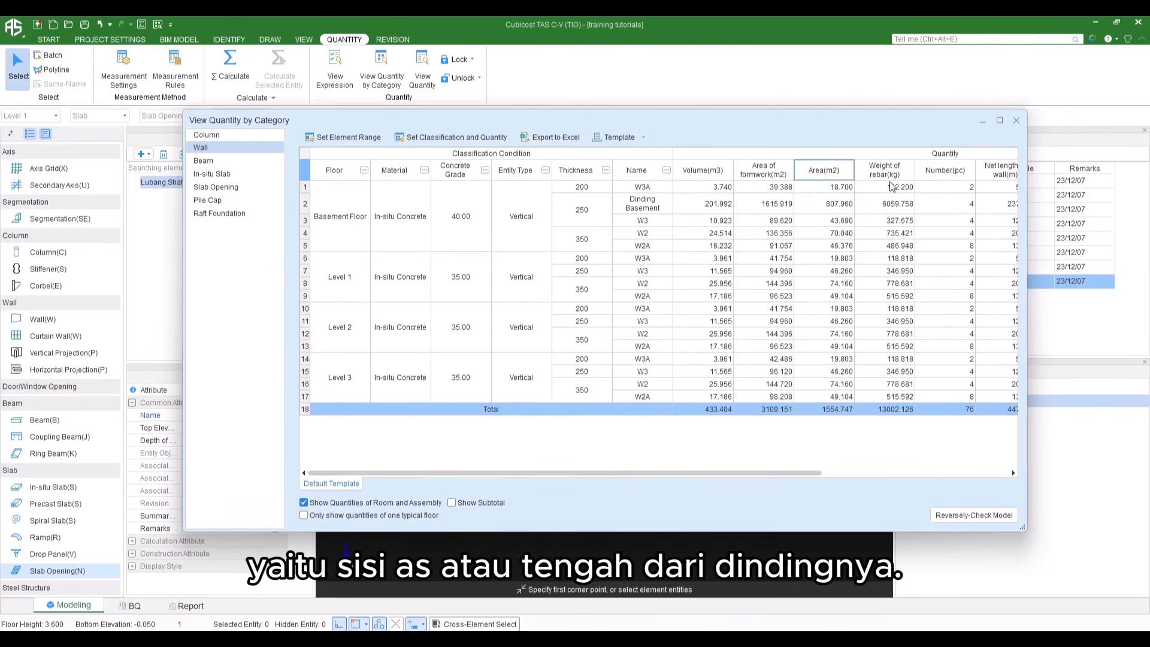
{"action": "left_click_drag", "start_coordinate": [892, 187], "coordinate": [877, 285]}
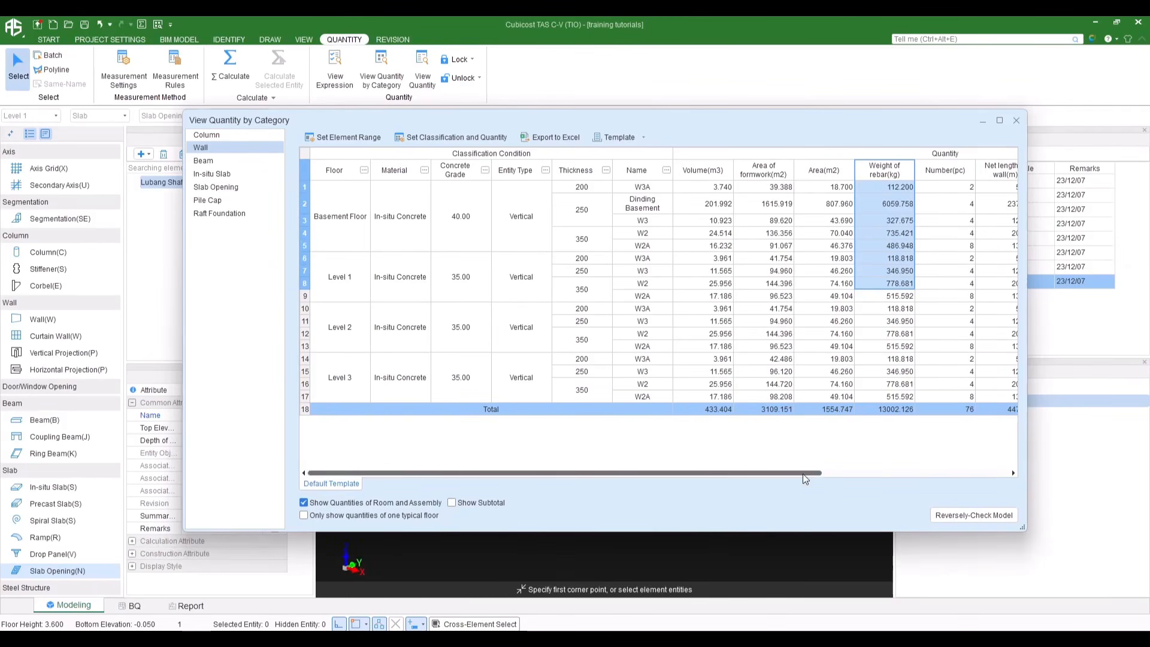
Examine the walls' number, net length, and original thickness, height and length
{"action": "left_click_drag", "start_coordinate": [805, 473], "coordinate": [946, 473]}
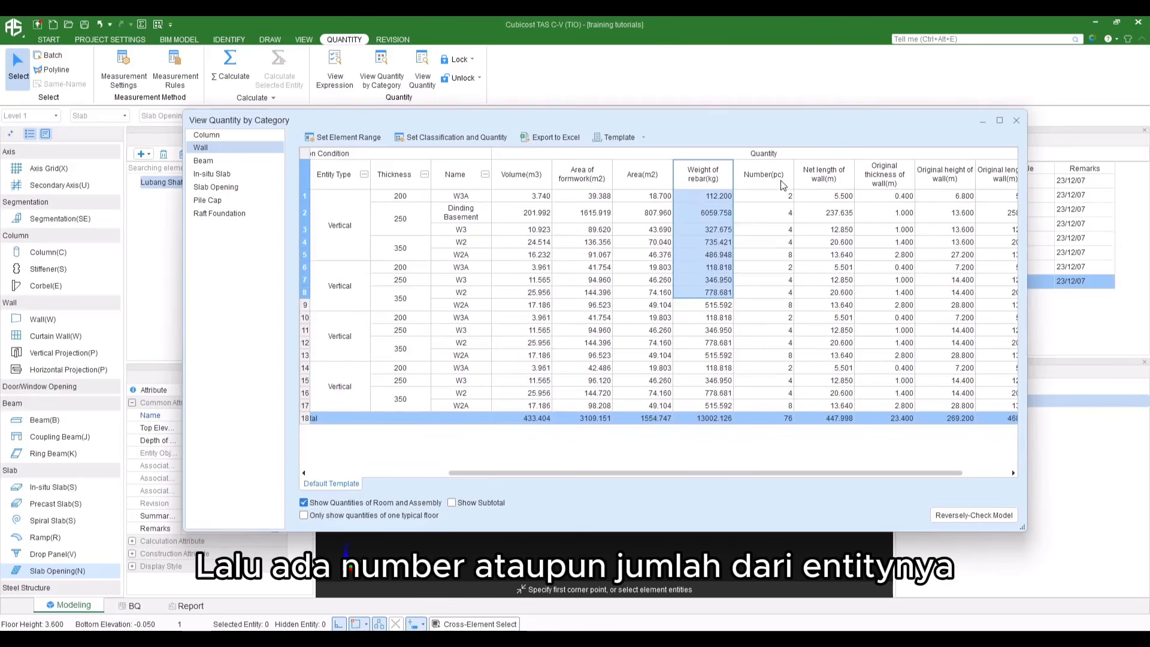
{"action": "left_click_drag", "start_coordinate": [779, 196], "coordinate": [776, 321]}
{"action": "left_click_drag", "start_coordinate": [838, 196], "coordinate": [824, 317]}
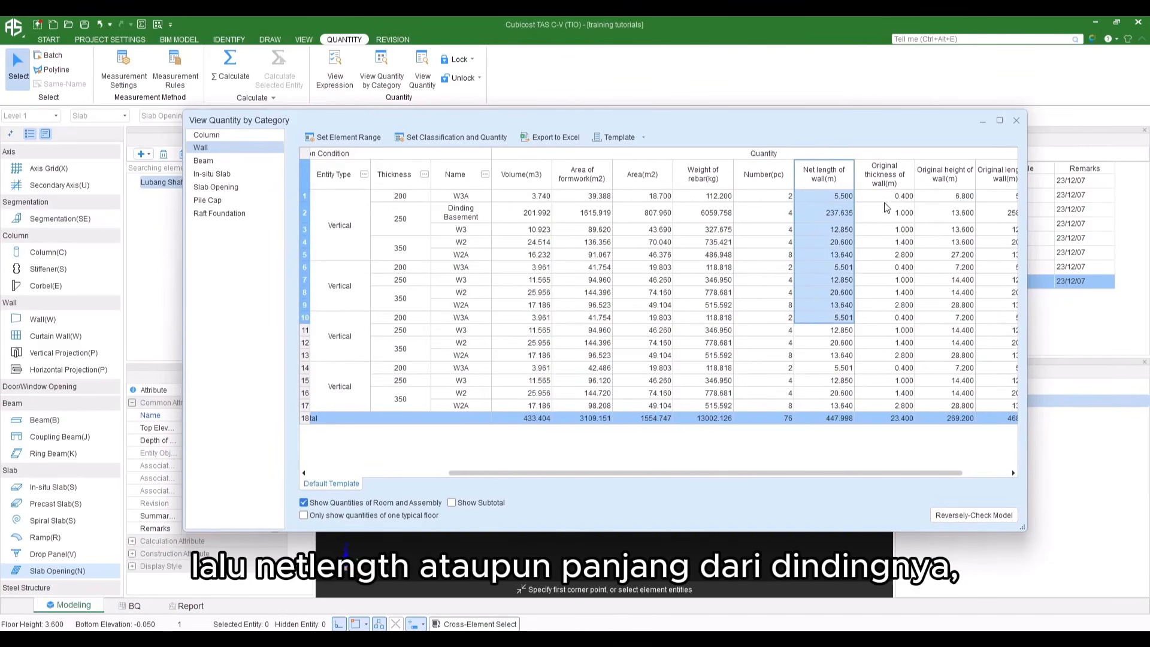
{"action": "left_click_drag", "start_coordinate": [887, 196], "coordinate": [889, 292]}
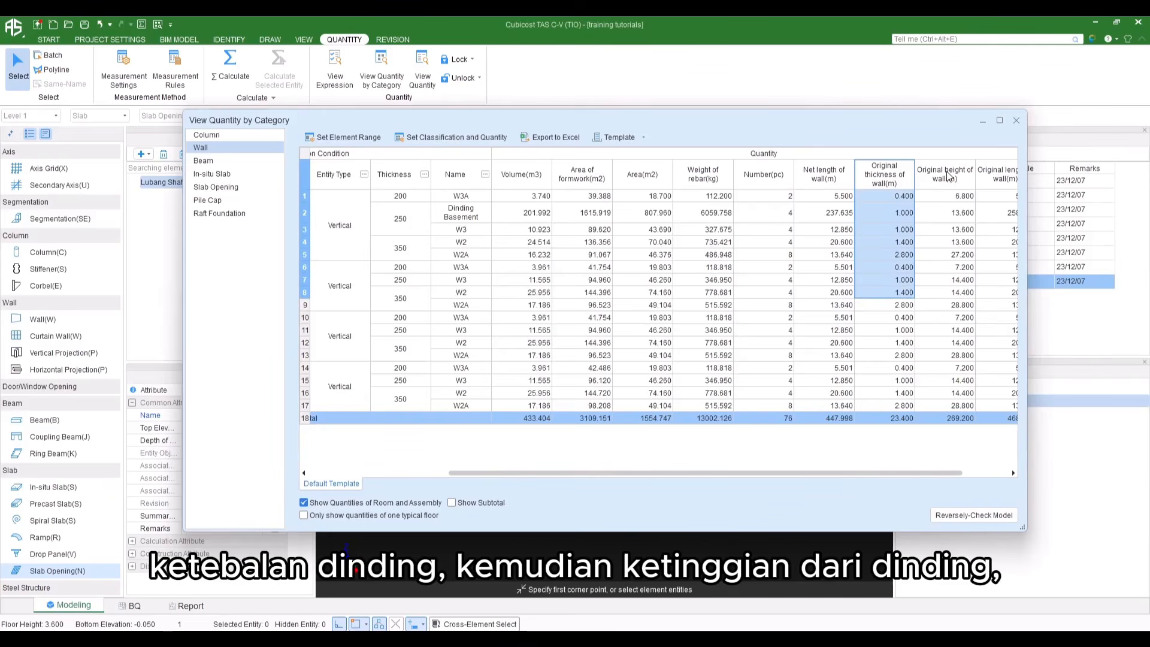
{"action": "left_click_drag", "start_coordinate": [945, 195], "coordinate": [944, 293]}
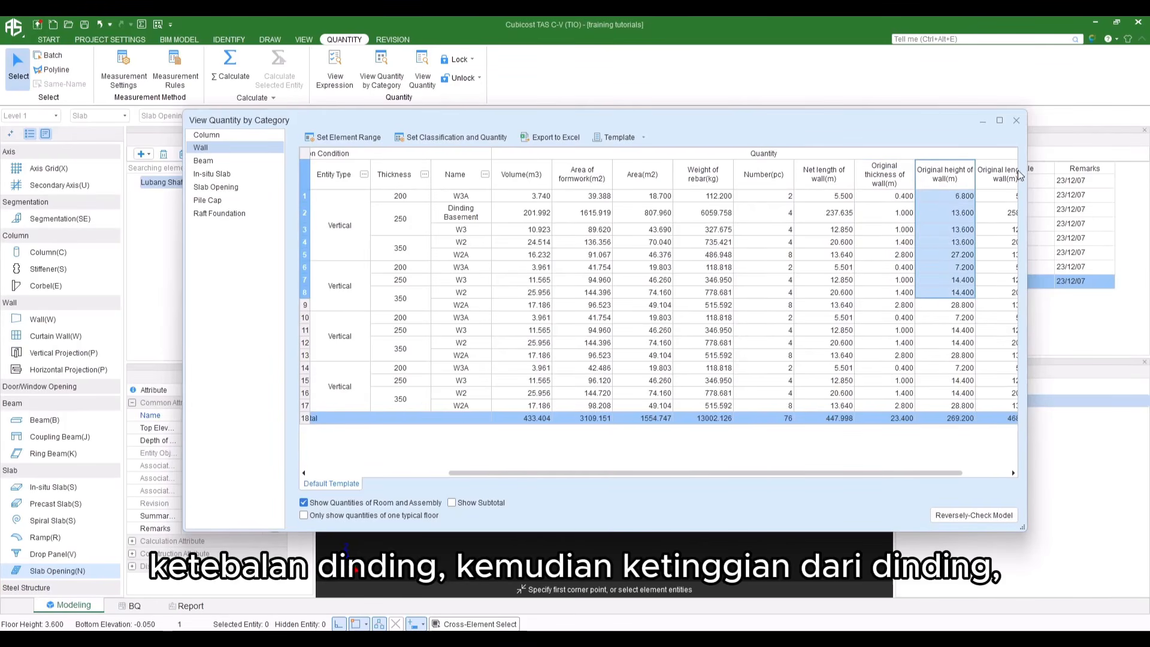
{"action": "left_click_drag", "start_coordinate": [1004, 196], "coordinate": [953, 324]}
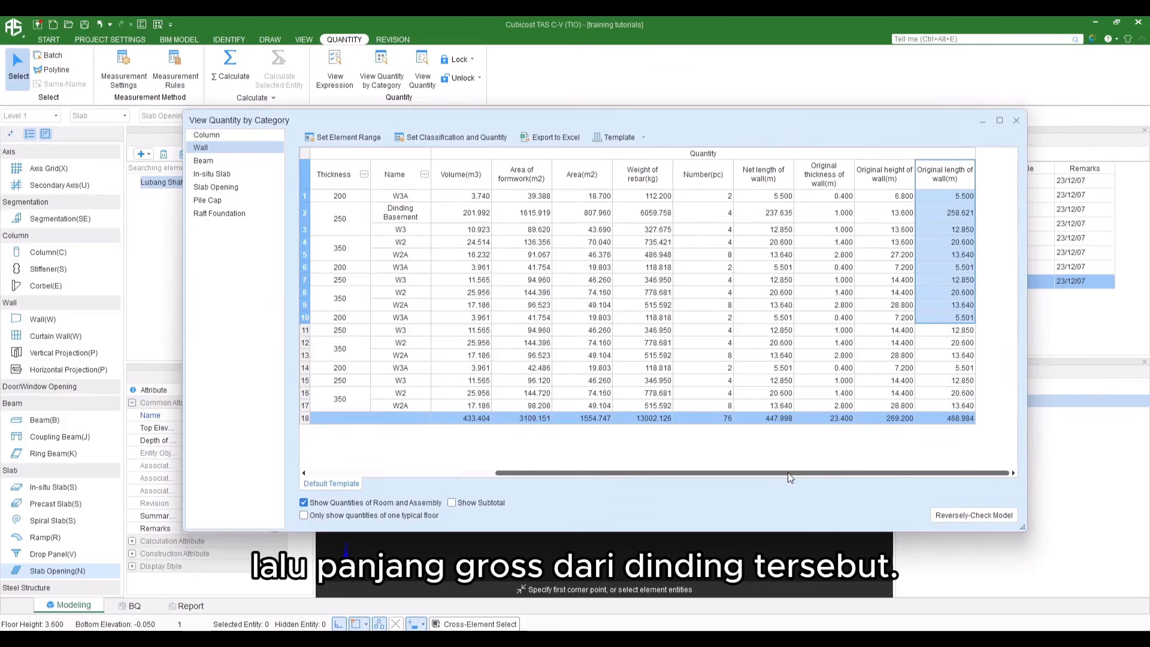
{"action": "left_click_drag", "start_coordinate": [780, 473], "coordinate": [591, 473]}
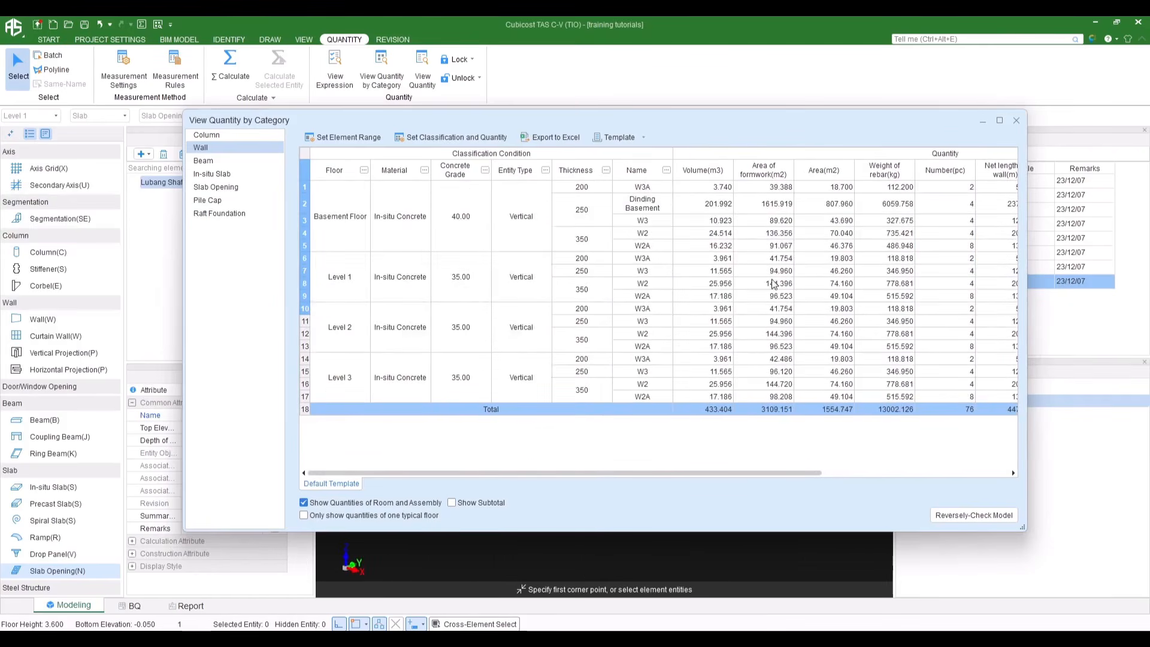
Highlight the wall volume and area of formwork values across the floors as the quantities for the BOQ
{"action": "left_click", "coordinate": [711, 295]}
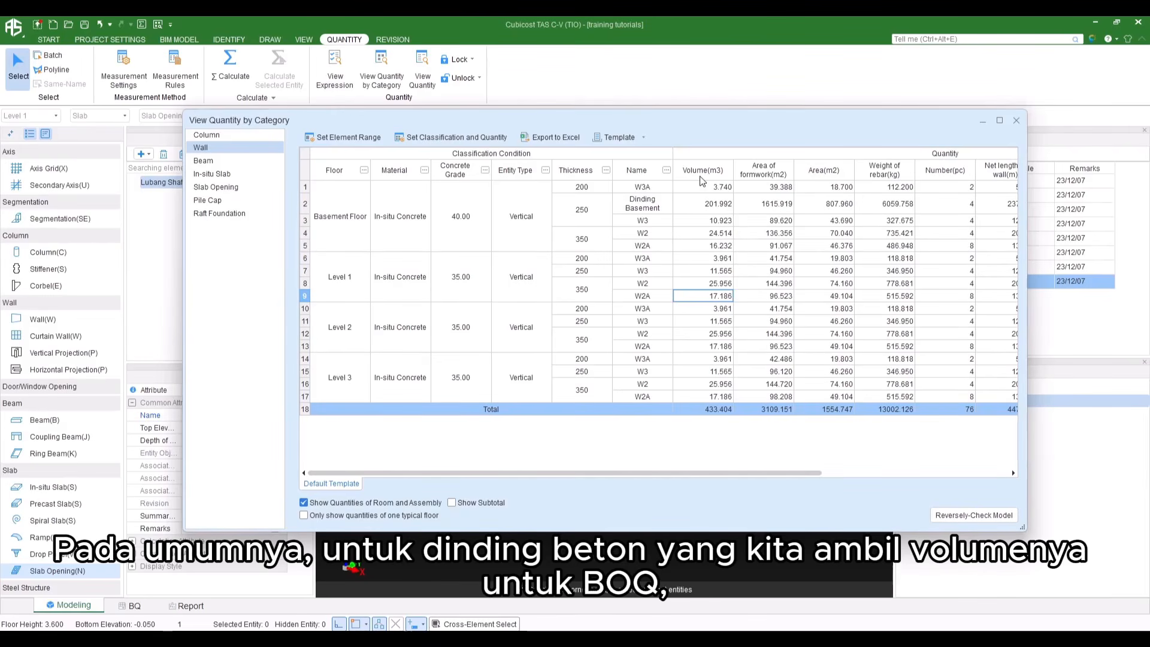
{"action": "left_click_drag", "start_coordinate": [702, 180], "coordinate": [744, 181]}
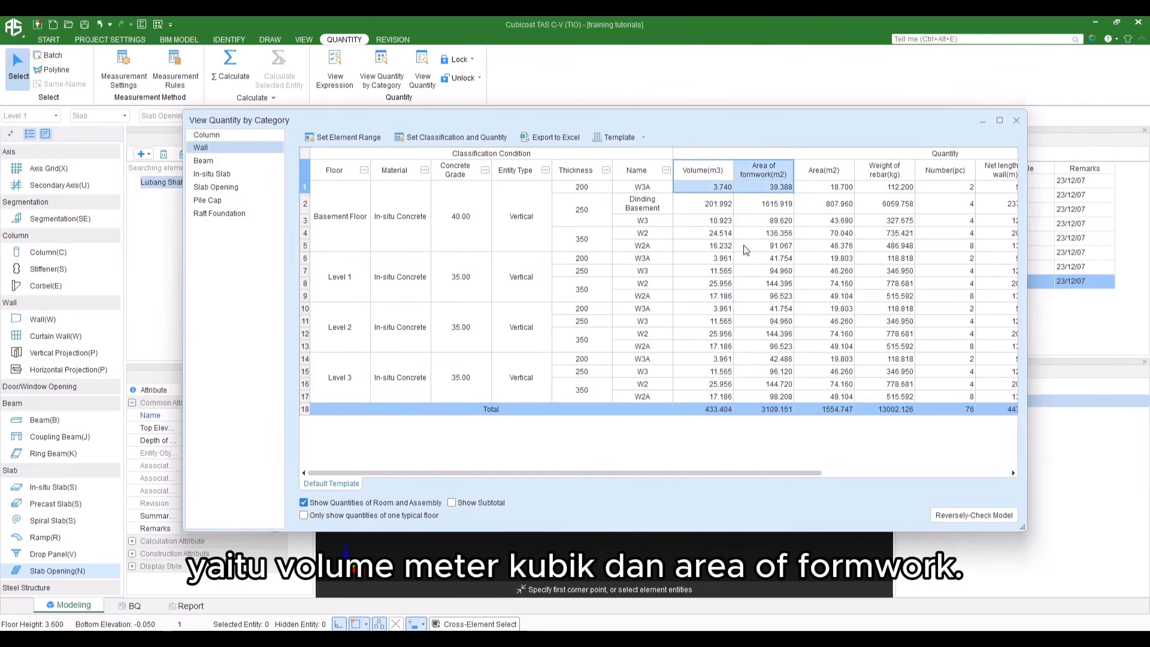
{"action": "left_click_drag", "start_coordinate": [746, 251], "coordinate": [752, 386]}
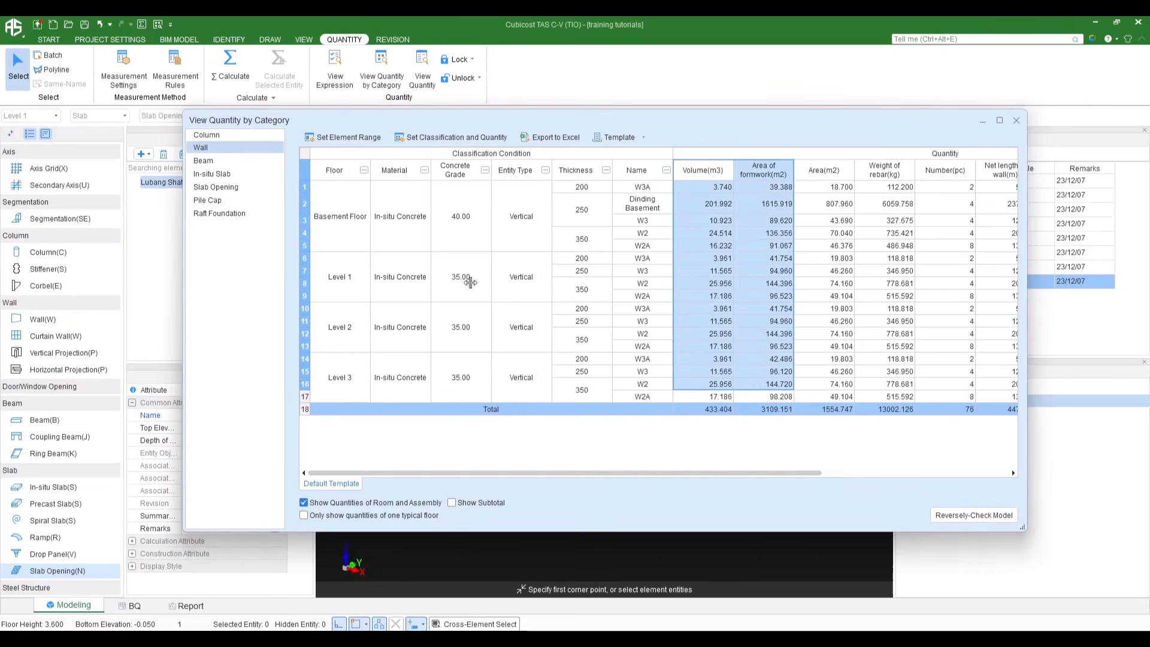
Show the beam quantities and examine their volume, total, side and soffit formwork areas, and girth of section
{"action": "left_click", "coordinate": [220, 161]}
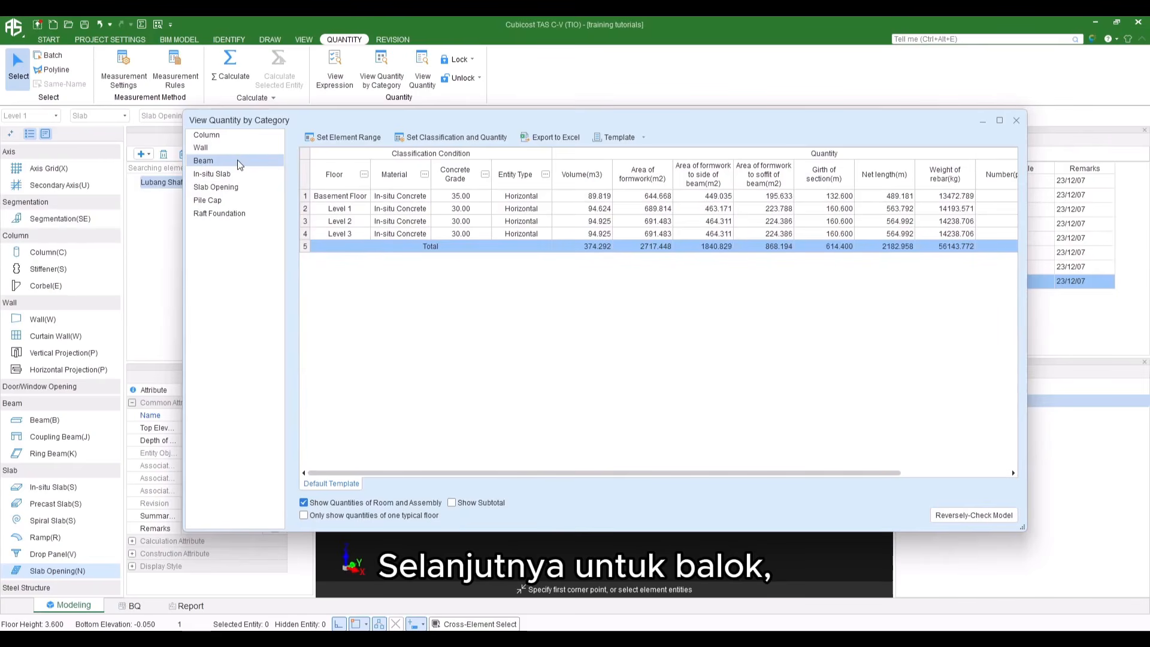
{"action": "left_click_drag", "start_coordinate": [582, 196], "coordinate": [593, 238]}
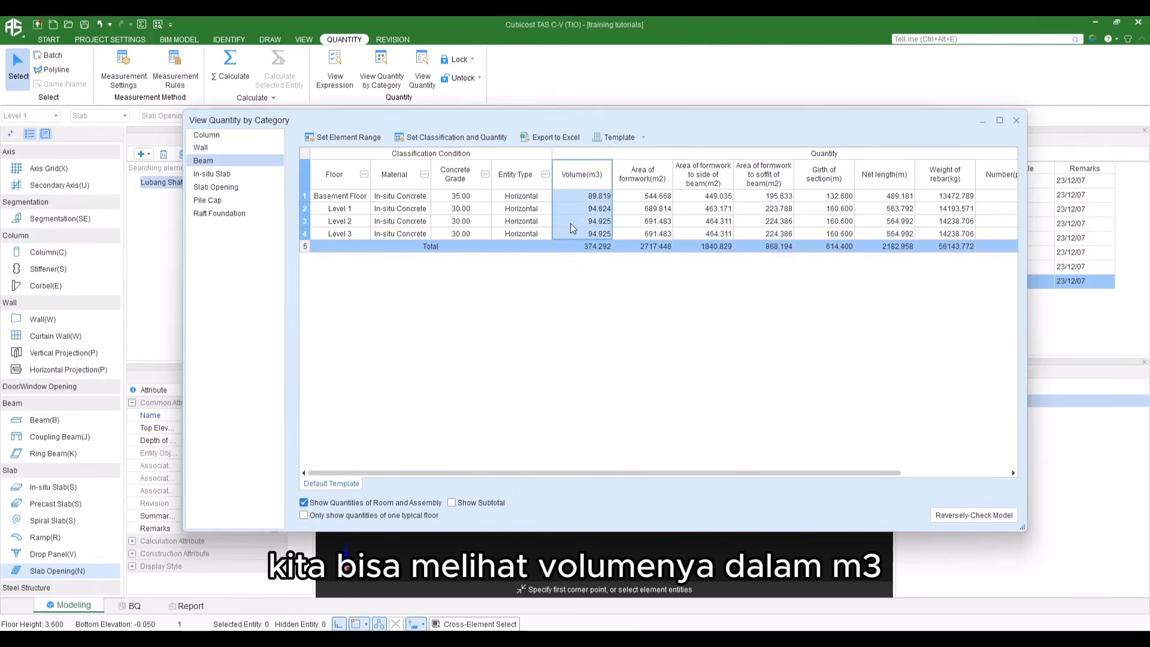
{"action": "left_click_drag", "start_coordinate": [646, 196], "coordinate": [633, 233]}
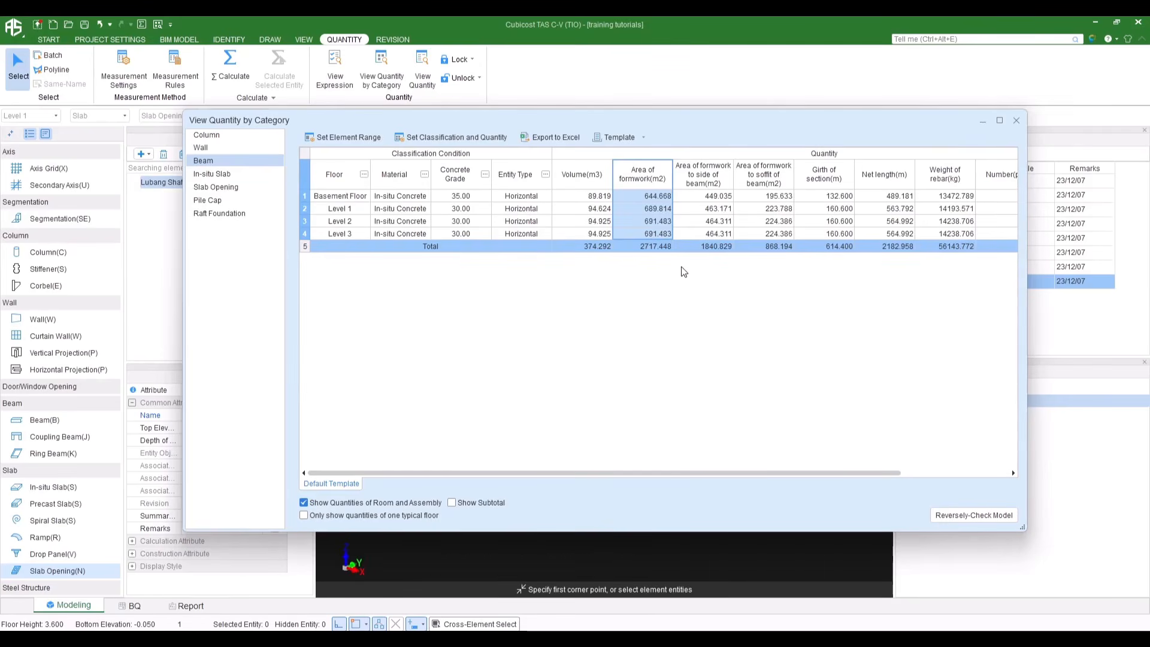
{"action": "left_click", "coordinate": [695, 181]}
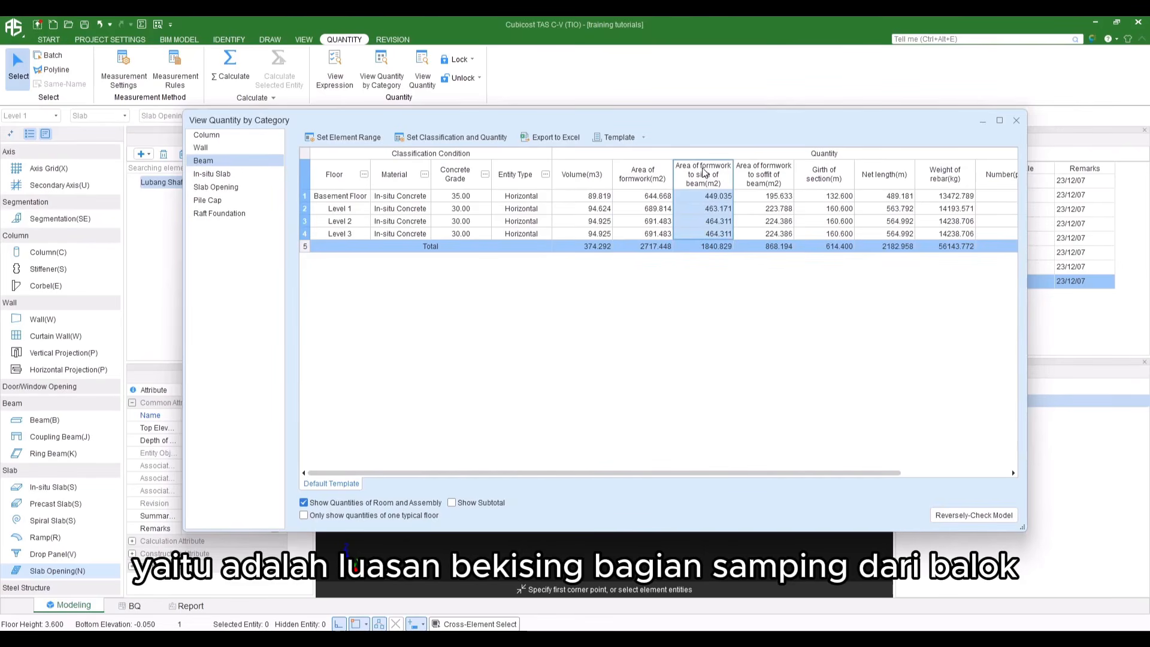
{"action": "left_click_drag", "start_coordinate": [764, 175], "coordinate": [764, 235]}
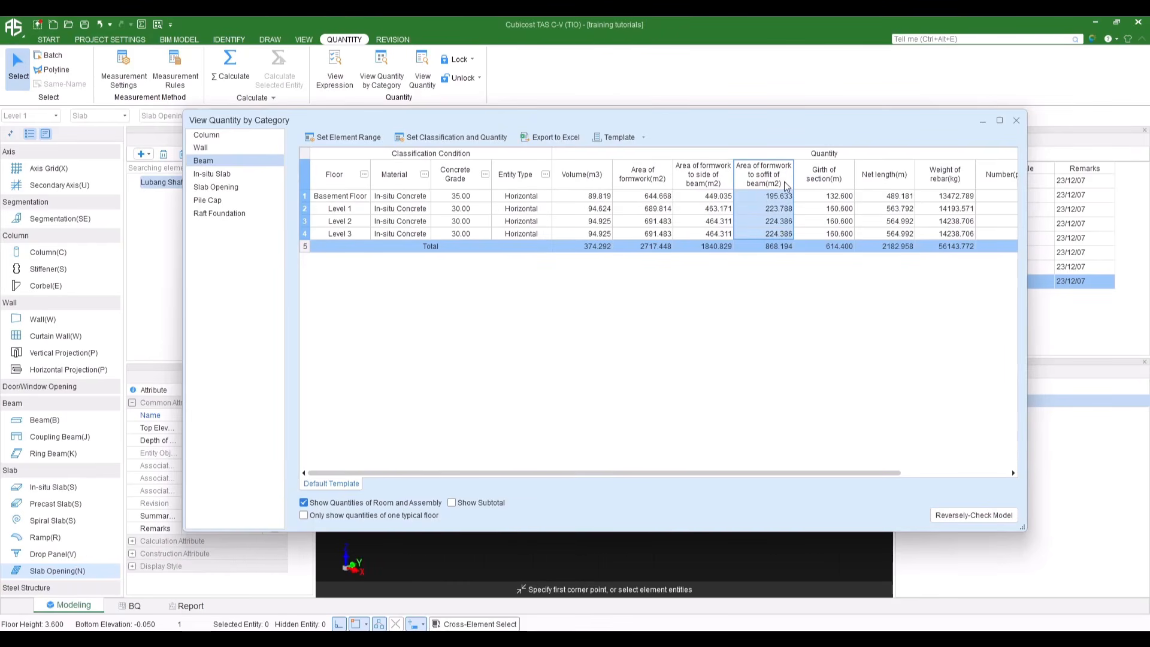
{"action": "left_click", "coordinate": [823, 184]}
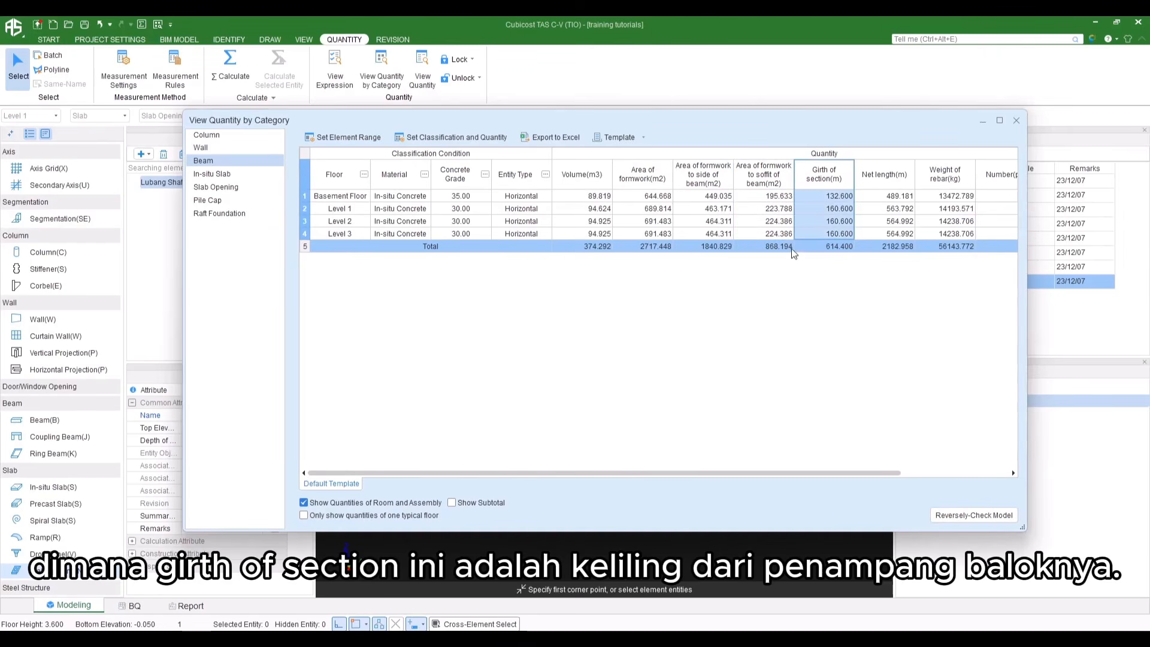
Examine the beams' net length, number and length of axis across the floors
{"action": "left_click_drag", "start_coordinate": [834, 473], "coordinate": [974, 479]}
{"action": "left_click", "coordinate": [769, 173]}
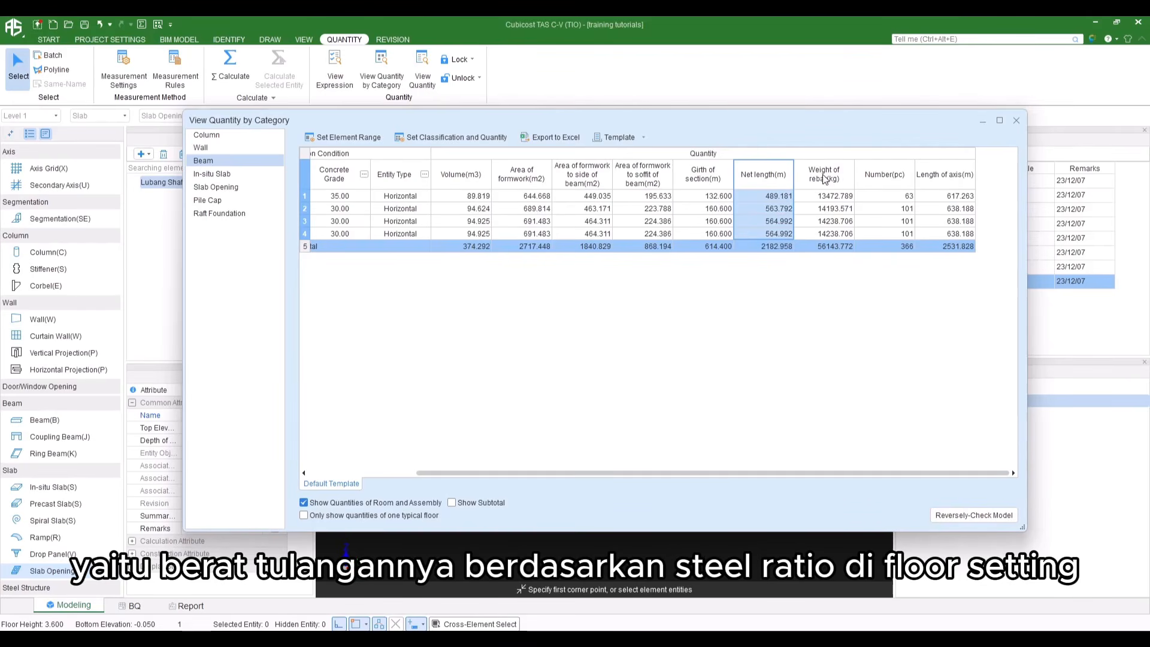
{"action": "left_click", "coordinate": [877, 178]}
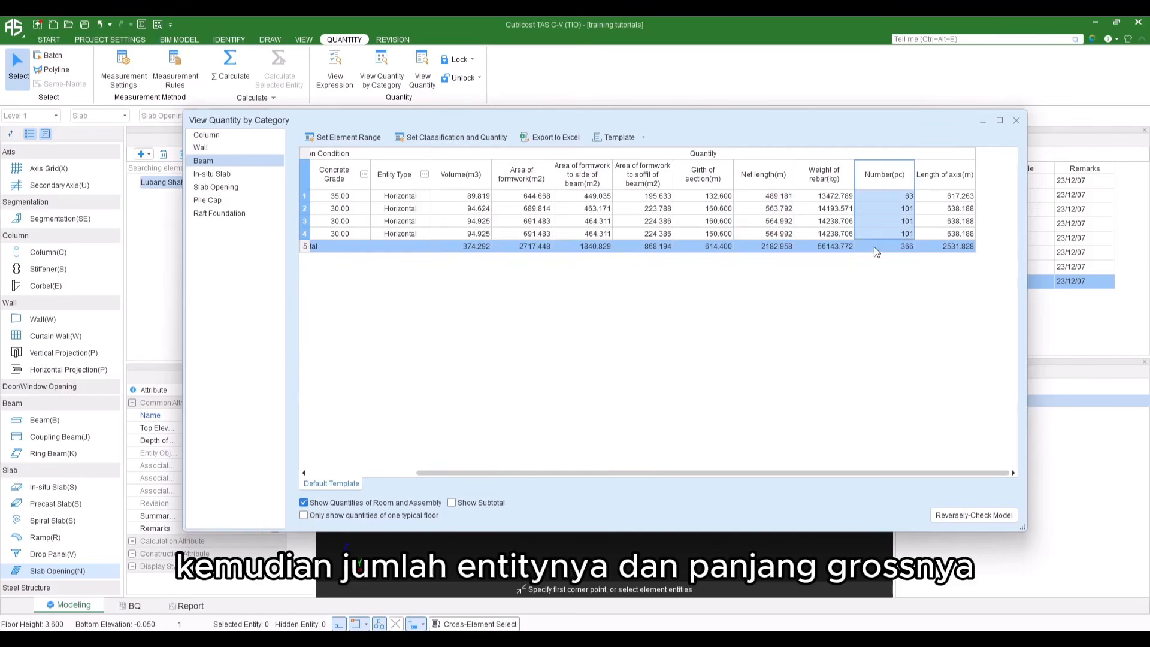
{"action": "left_click", "coordinate": [945, 178]}
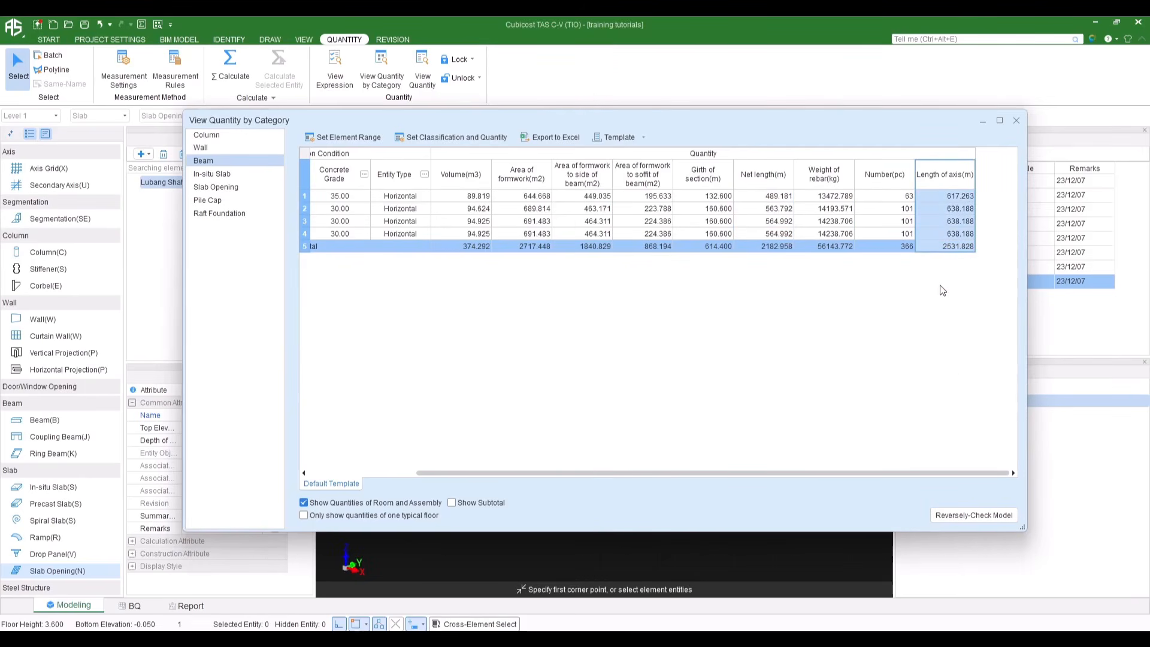
Show the in-situ slab quantities and examine their volume, area, formwork to soffit, and formwork to edge and break of slab
{"action": "left_click", "coordinate": [251, 174]}
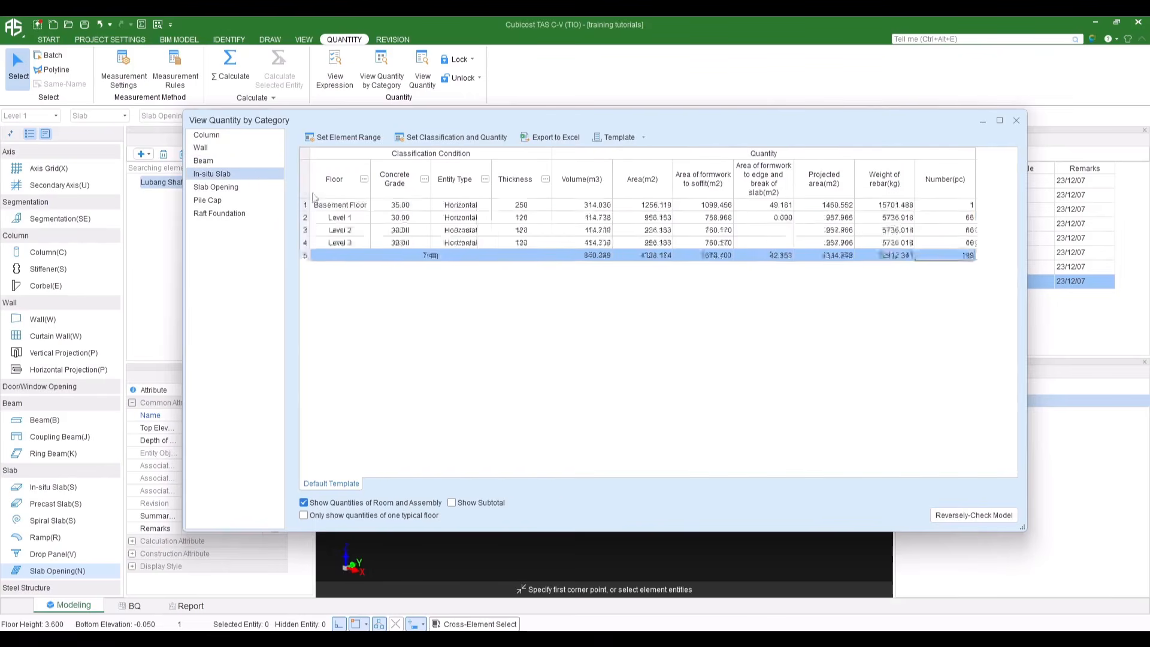
{"action": "left_click", "coordinate": [592, 186]}
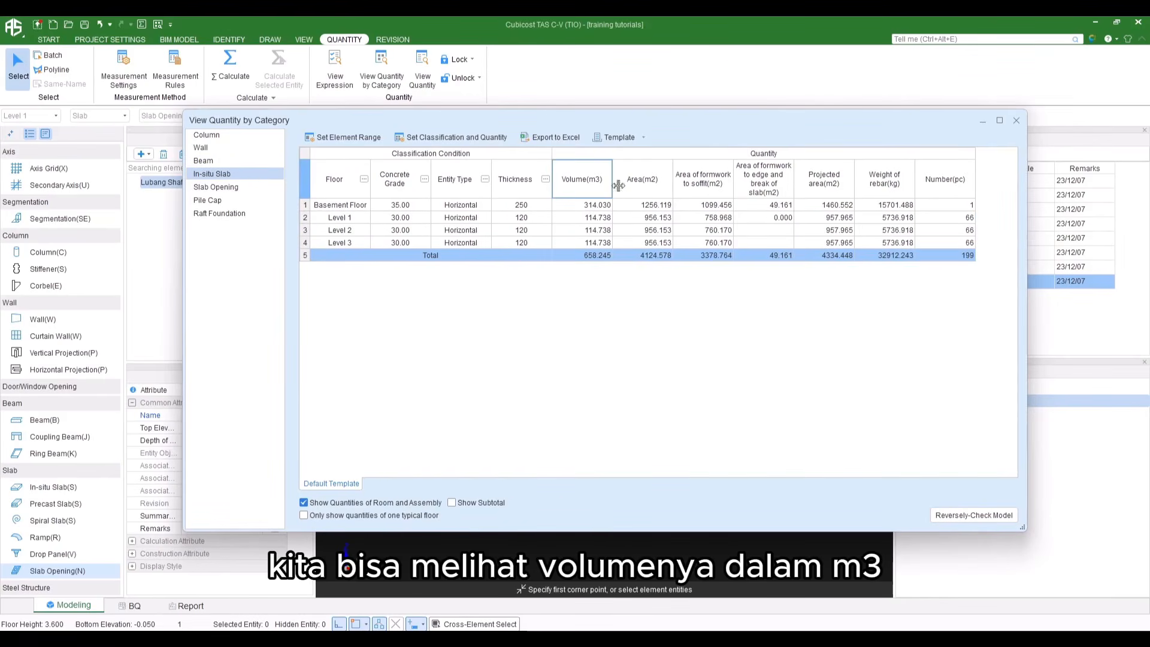
{"action": "left_click", "coordinate": [651, 193]}
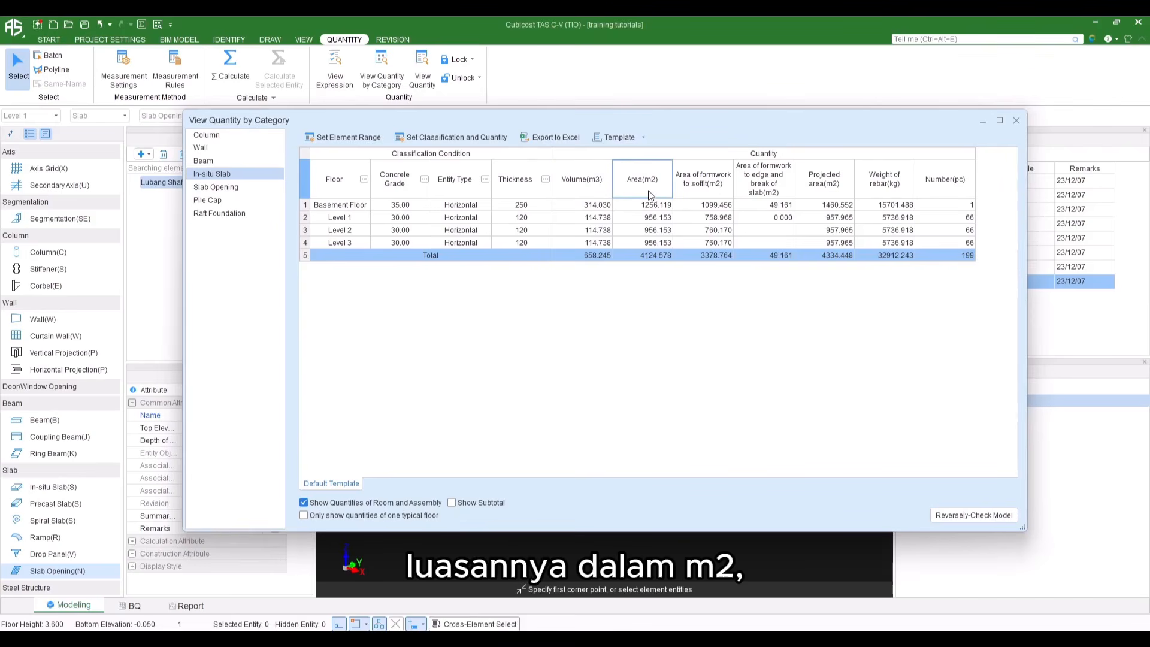
{"action": "left_click", "coordinate": [697, 192]}
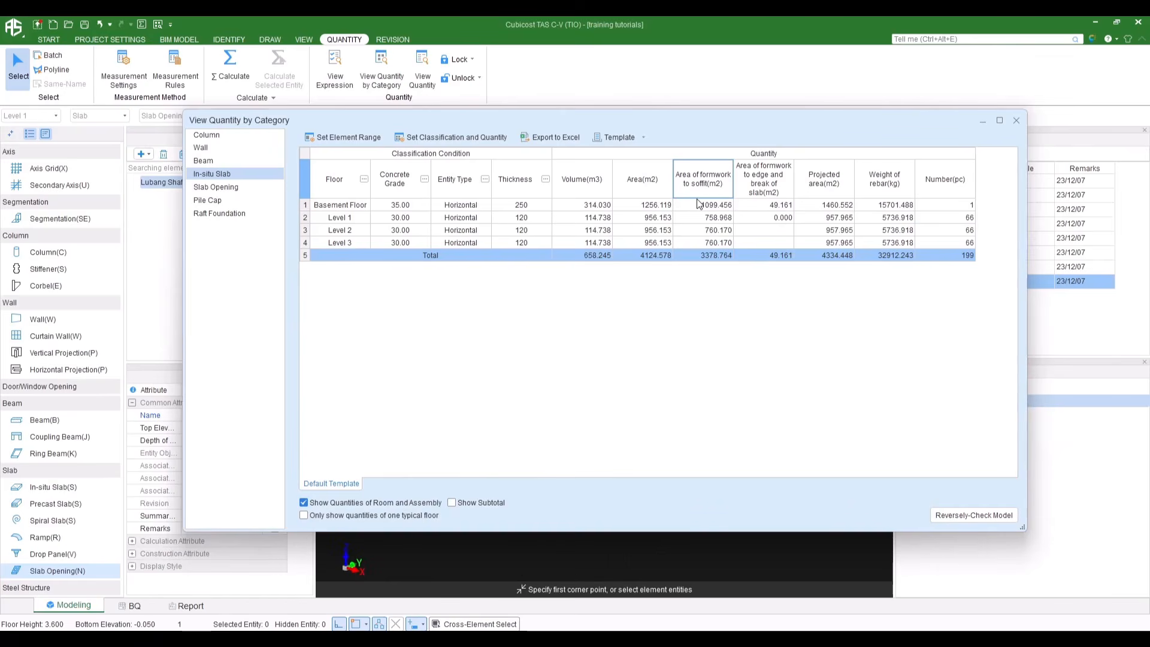
{"action": "left_click_drag", "start_coordinate": [772, 205], "coordinate": [763, 257]}
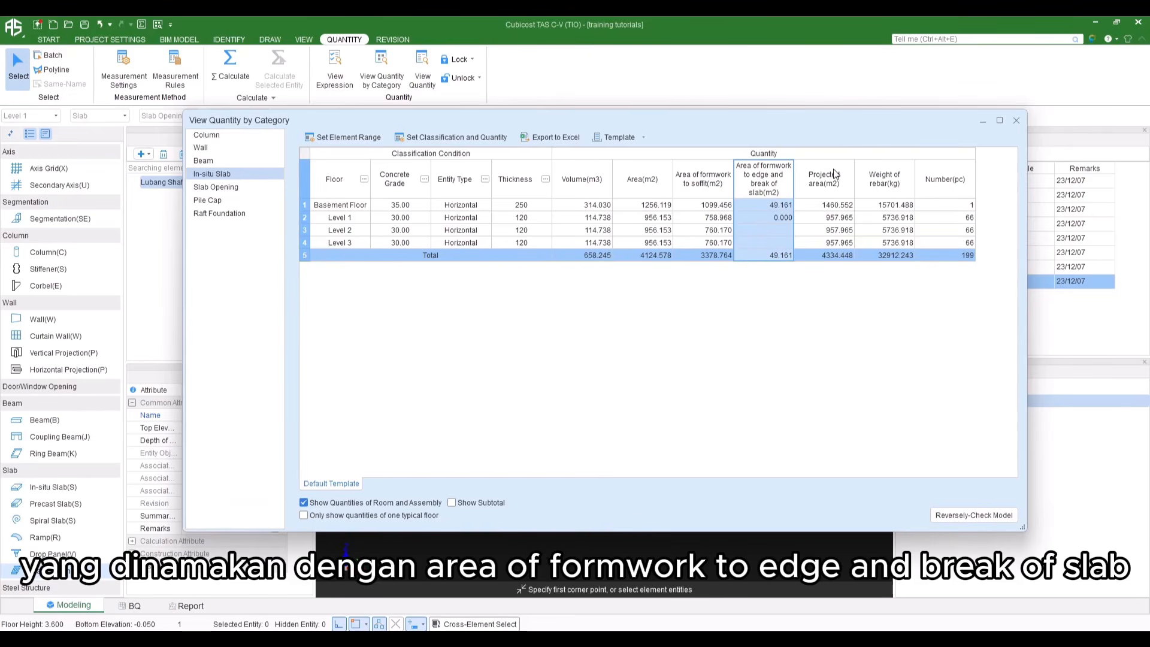
Compare the slabs' projected area with their area, and examine their weight of rebar and number
{"action": "left_click_drag", "start_coordinate": [837, 205], "coordinate": [834, 258]}
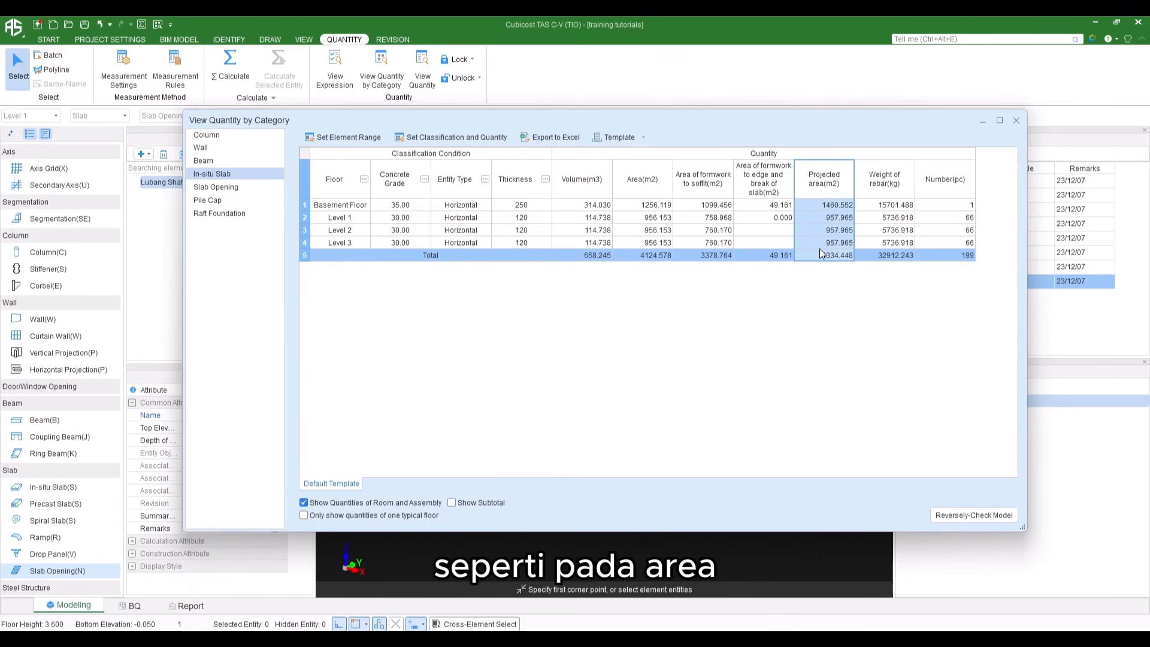
{"action": "left_click", "coordinate": [637, 222]}
{"action": "left_click_drag", "start_coordinate": [637, 223], "coordinate": [640, 273]}
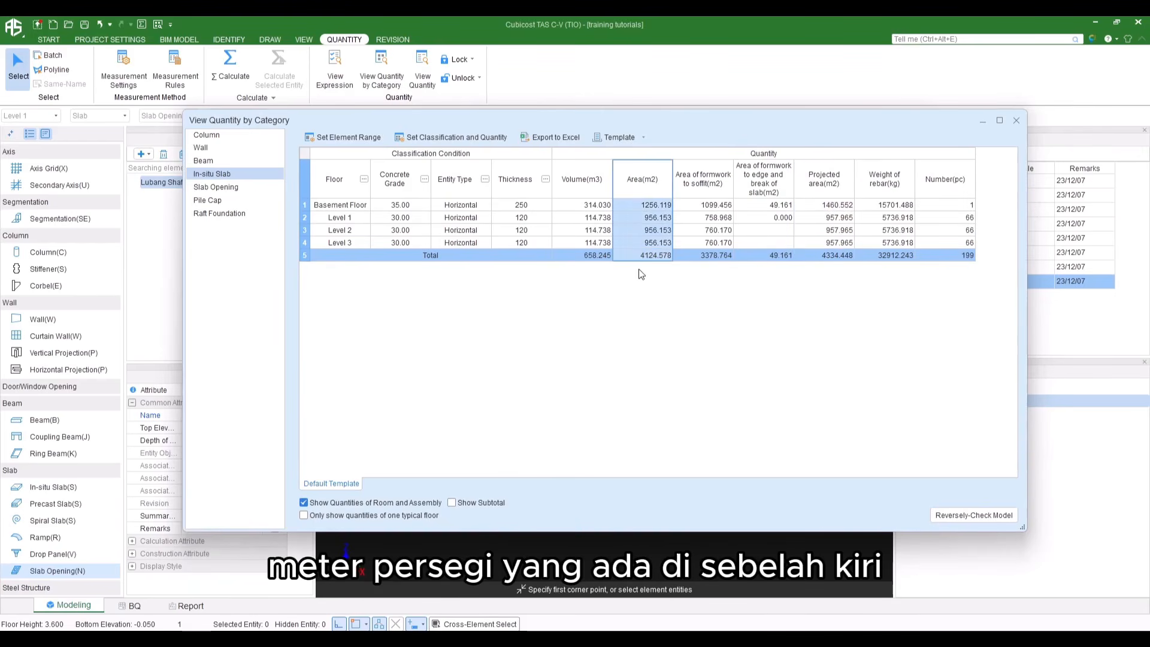
{"action": "left_click_drag", "start_coordinate": [896, 202], "coordinate": [896, 262]}
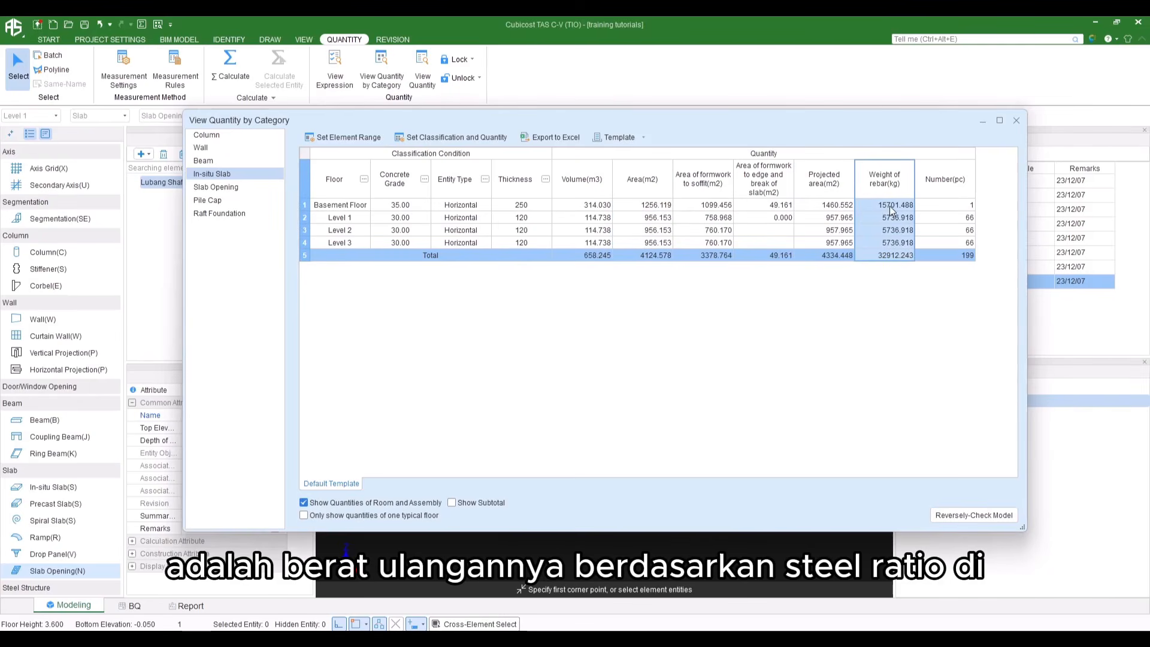
{"action": "left_click_drag", "start_coordinate": [934, 176], "coordinate": [945, 248]}
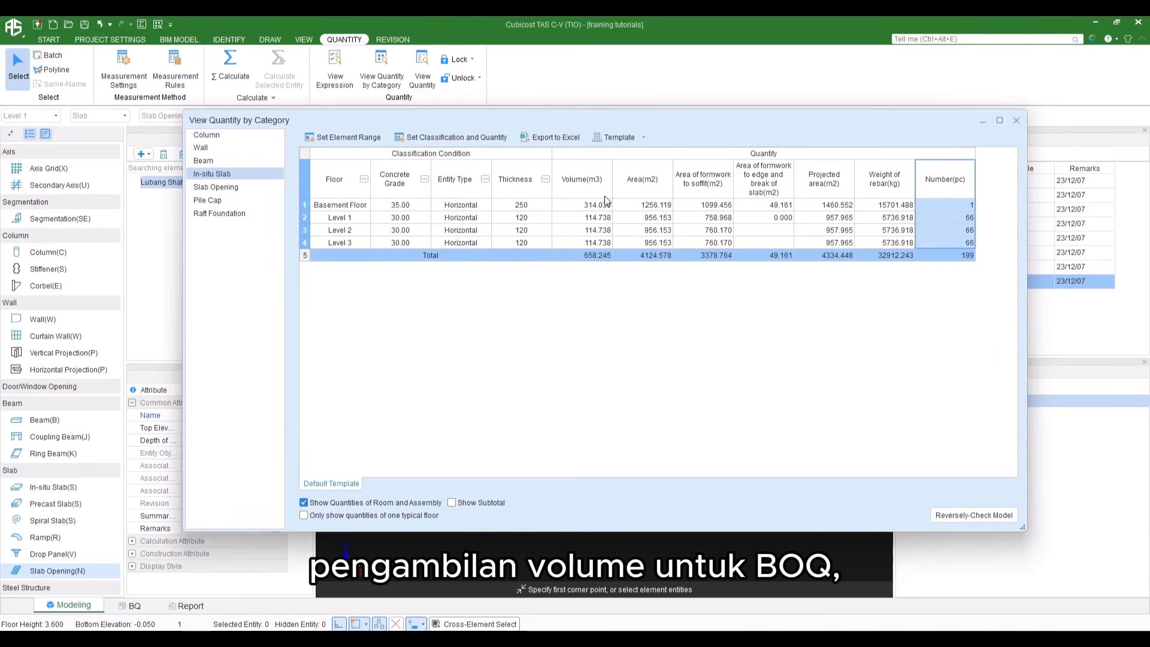
Highlight the slab volume, the formwork to soffit, and the soffit and edge formwork totals as quantities for the BOQ
{"action": "left_click", "coordinate": [586, 187]}
{"action": "left_click_drag", "start_coordinate": [585, 187], "coordinate": [608, 233]}
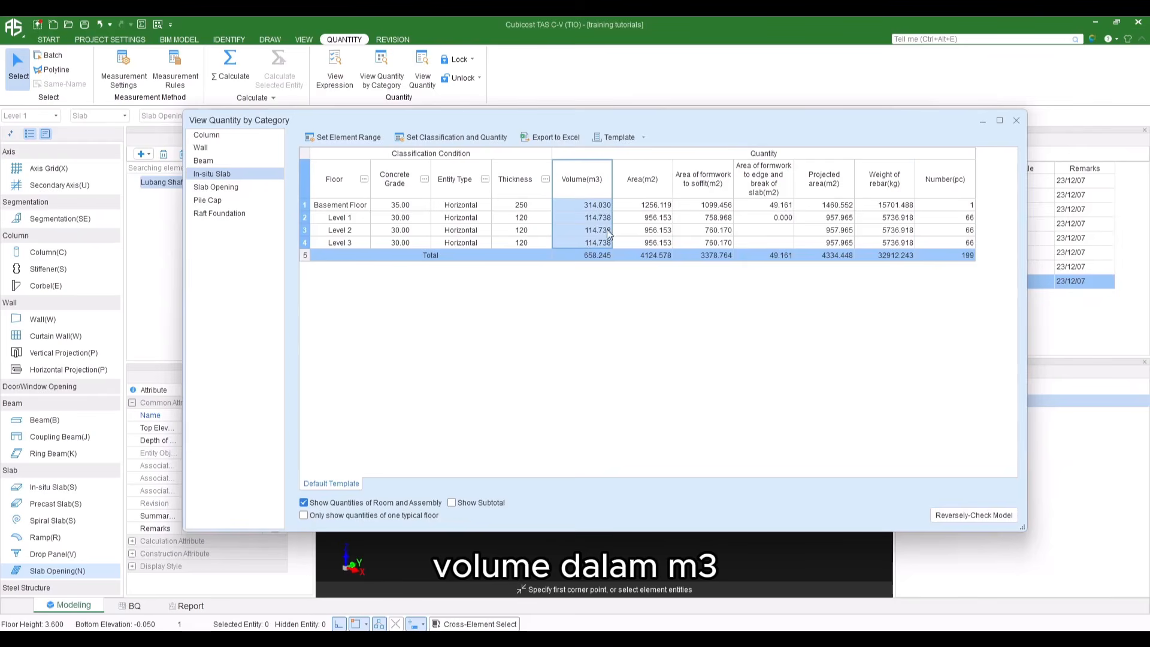
{"action": "left_click", "coordinate": [697, 180]}
{"action": "left_click_drag", "start_coordinate": [697, 179], "coordinate": [702, 248]}
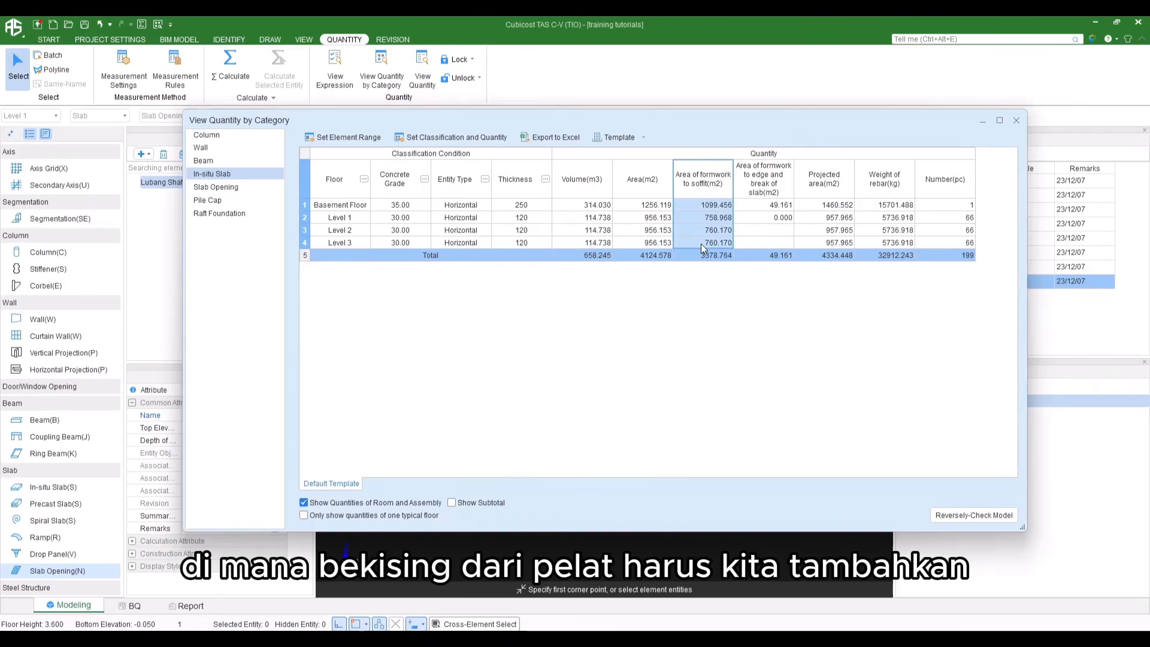
{"action": "left_click_drag", "start_coordinate": [715, 256], "coordinate": [764, 256]}
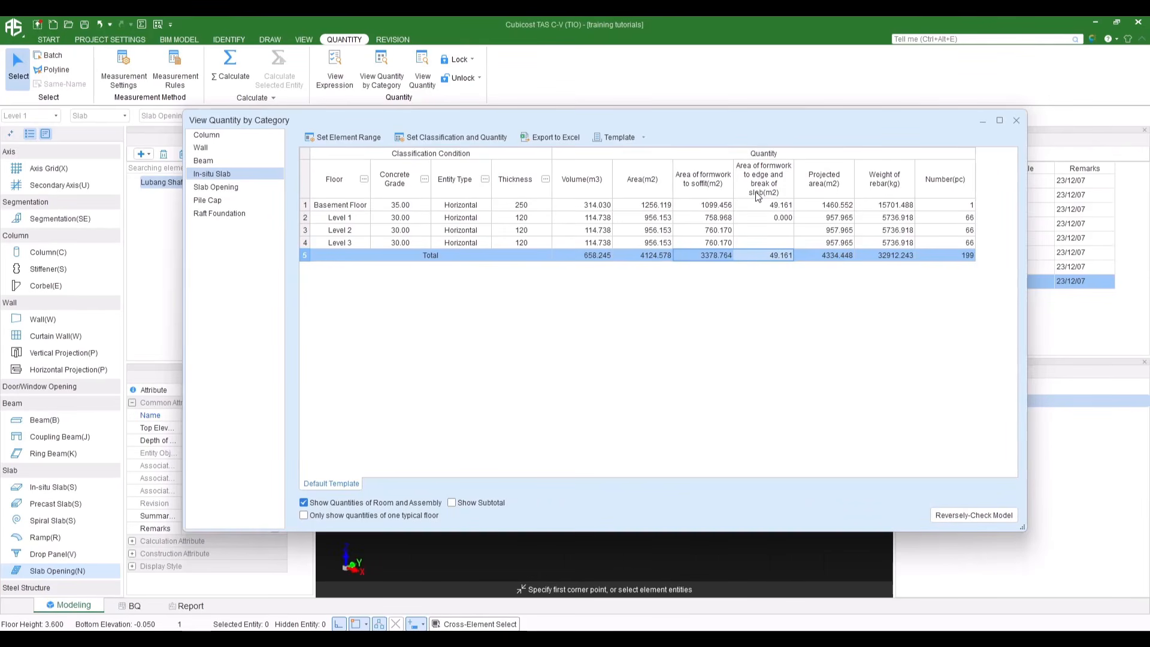
Show the slab opening quantities and examine the area, number and girth of the shaft openings on each level
{"action": "left_click", "coordinate": [215, 187]}
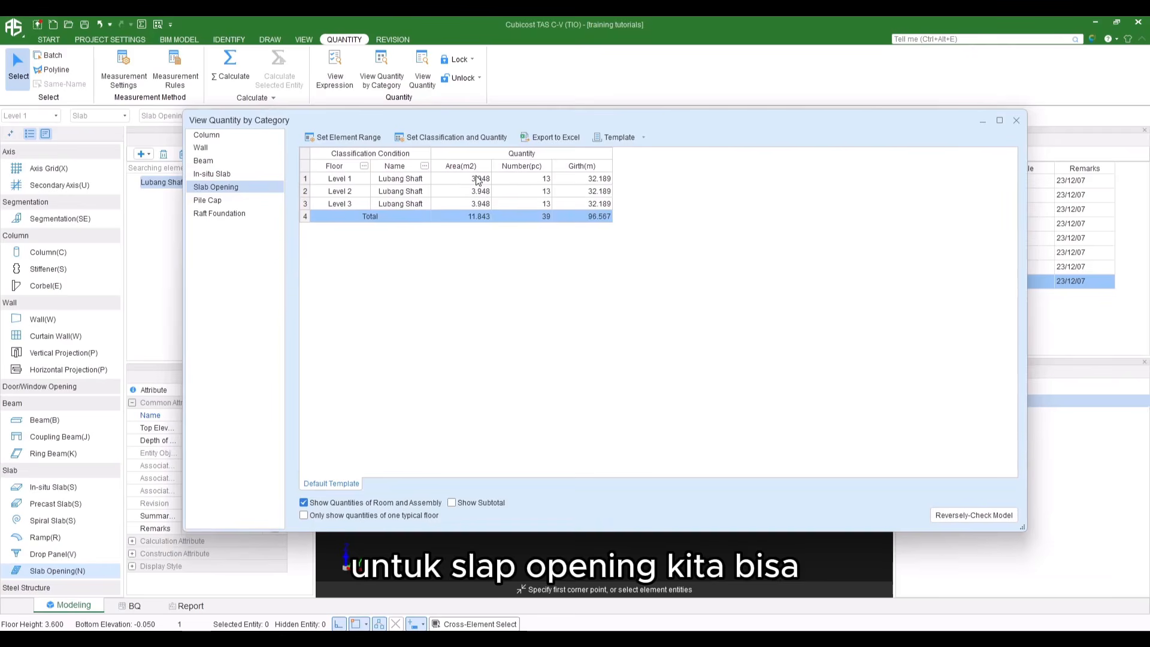
{"action": "left_click_drag", "start_coordinate": [483, 180], "coordinate": [481, 203]}
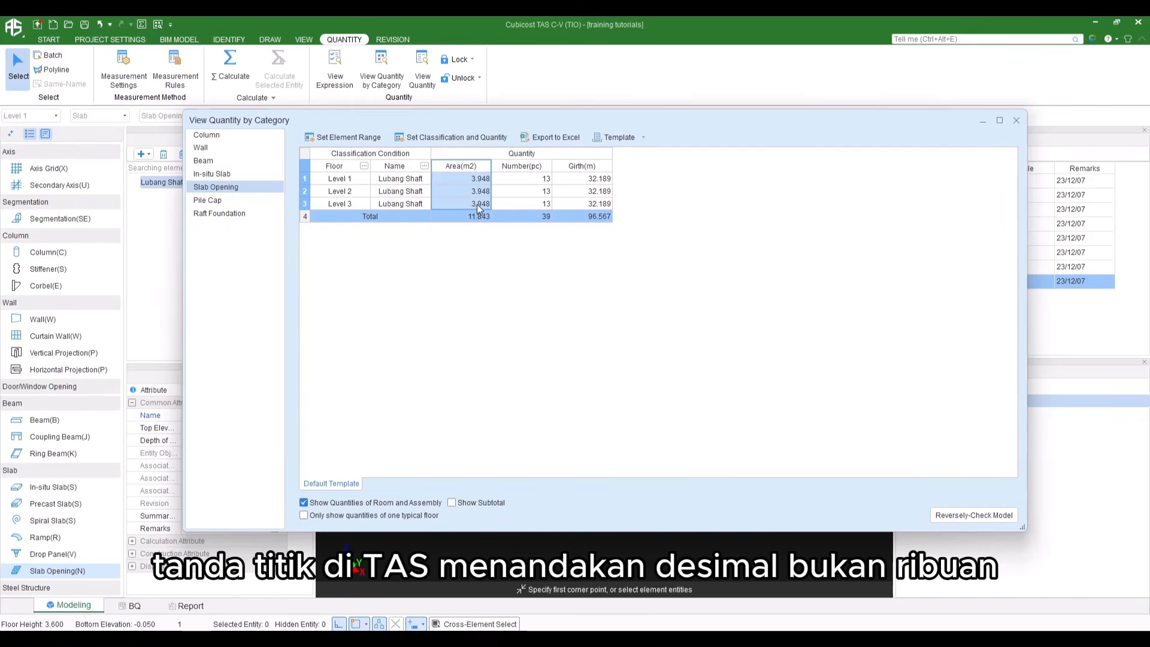
{"action": "left_click", "coordinate": [519, 167]}
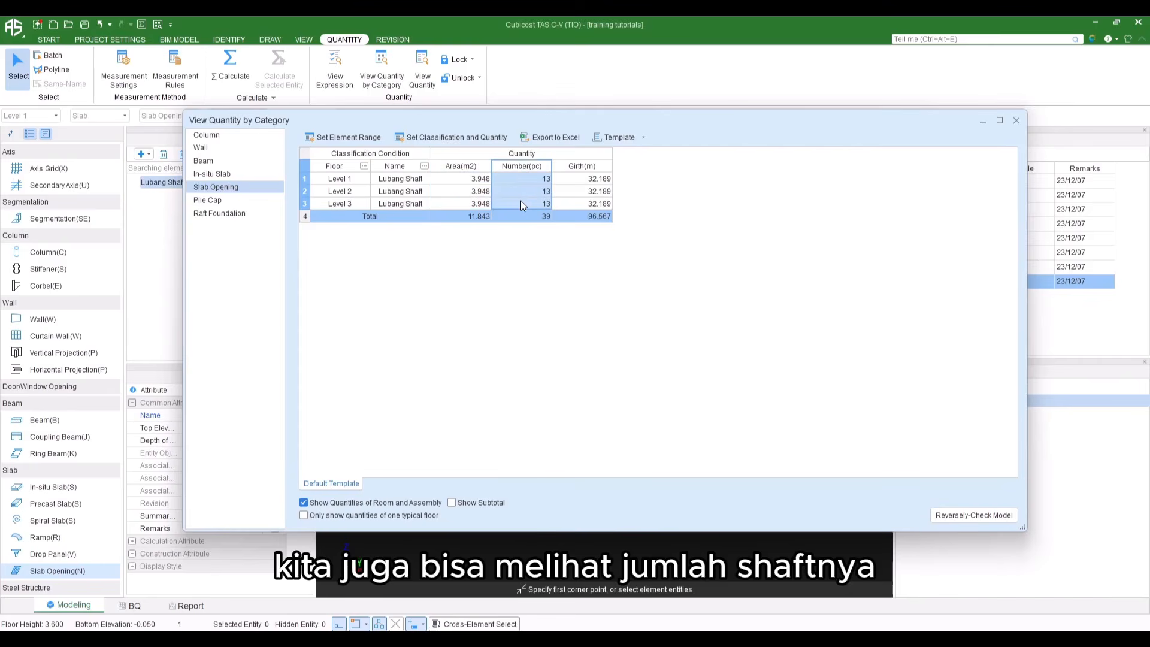
{"action": "left_click", "coordinate": [581, 166]}
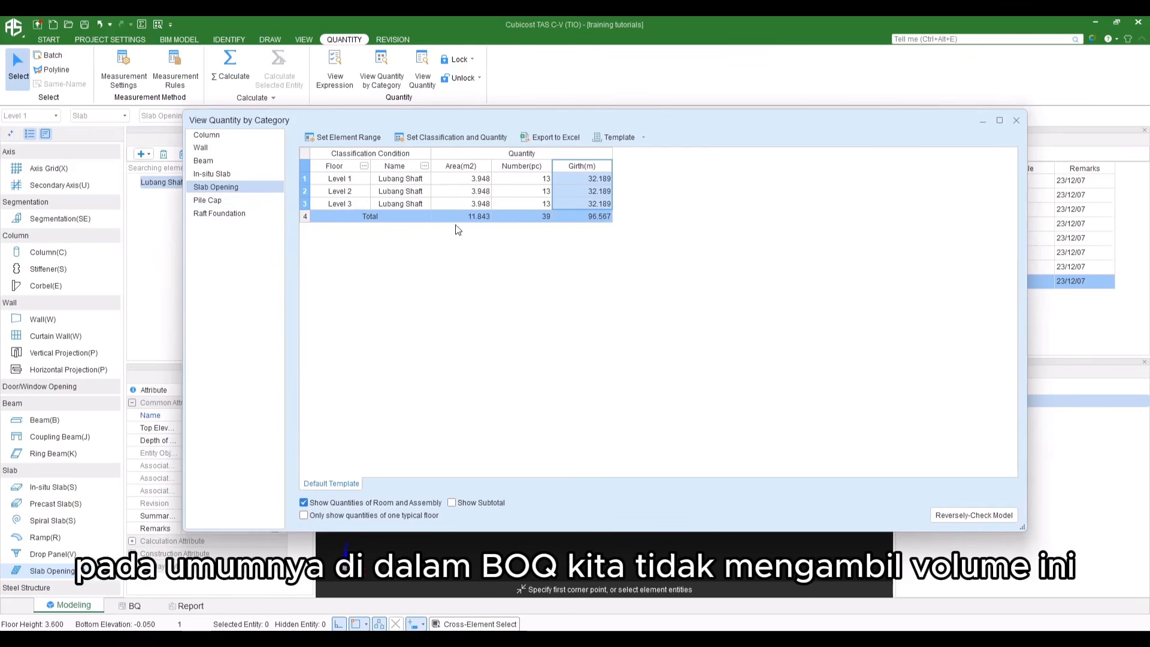
Show the pile cap quantities and compare the area of side with the area of formwork, including their totals
{"action": "left_click", "coordinate": [221, 199]}
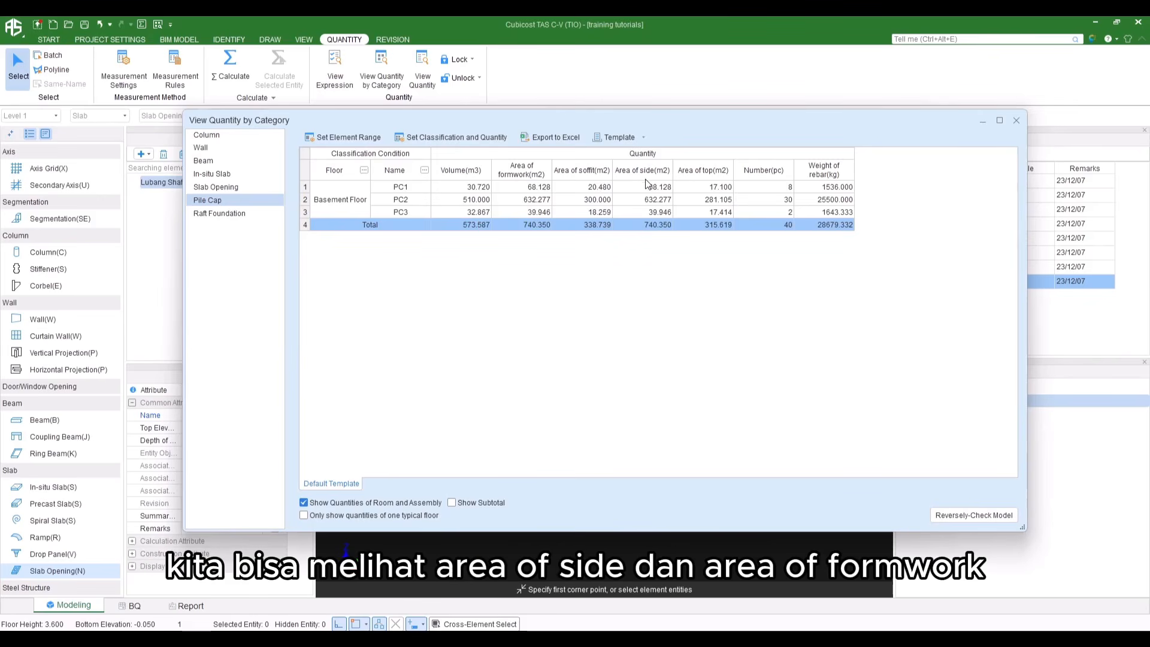
{"action": "left_click_drag", "start_coordinate": [644, 185], "coordinate": [648, 223]}
{"action": "left_click_drag", "start_coordinate": [508, 172], "coordinate": [534, 217]}
{"action": "left_click", "coordinate": [536, 225]}
{"action": "left_click", "coordinate": [653, 223]}
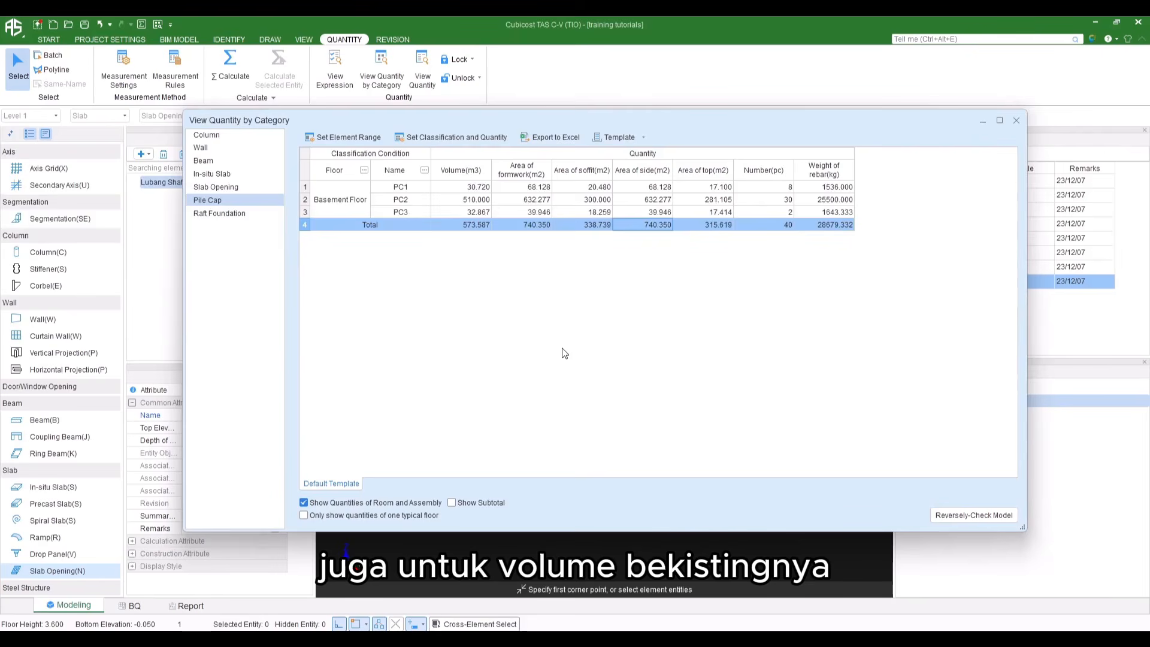
Examine the pile caps' area of top, area of soffit, number and weight of rebar
{"action": "left_click", "coordinate": [707, 173]}
{"action": "left_click", "coordinate": [698, 229]}
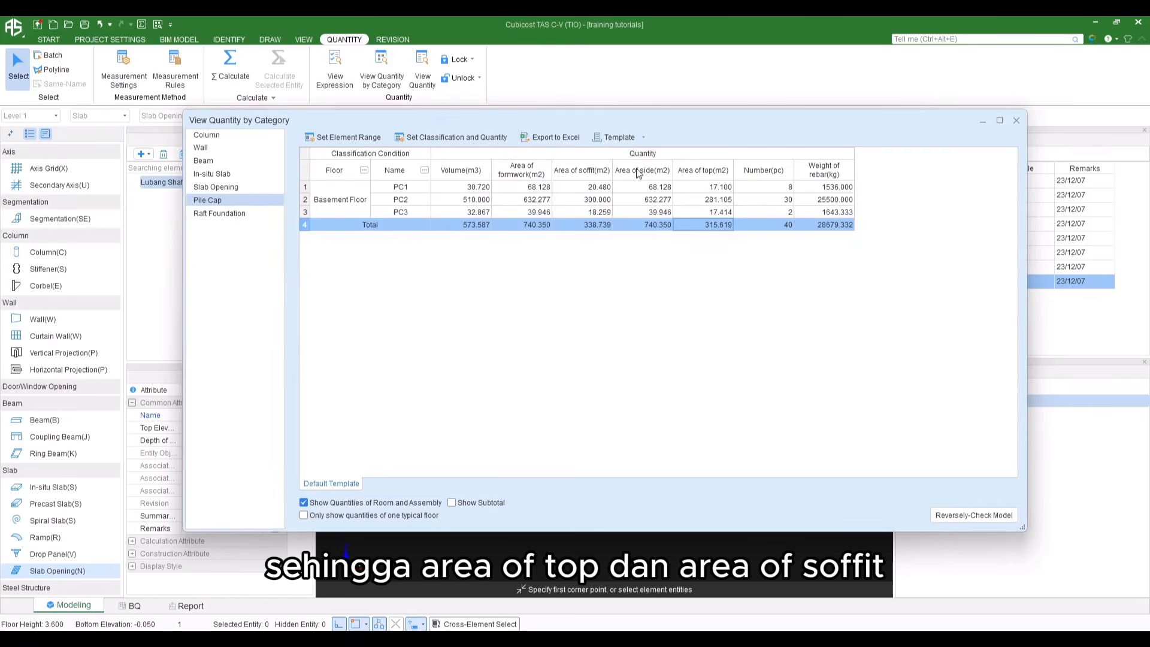
{"action": "left_click", "coordinate": [593, 172]}
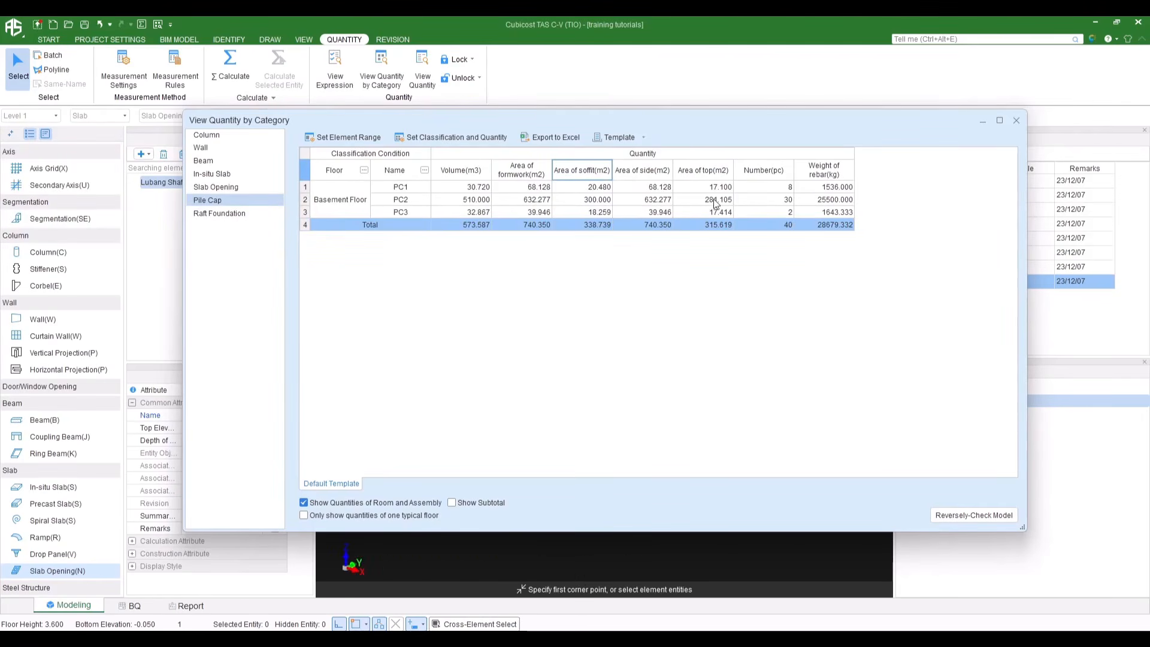
{"action": "left_click", "coordinate": [765, 176]}
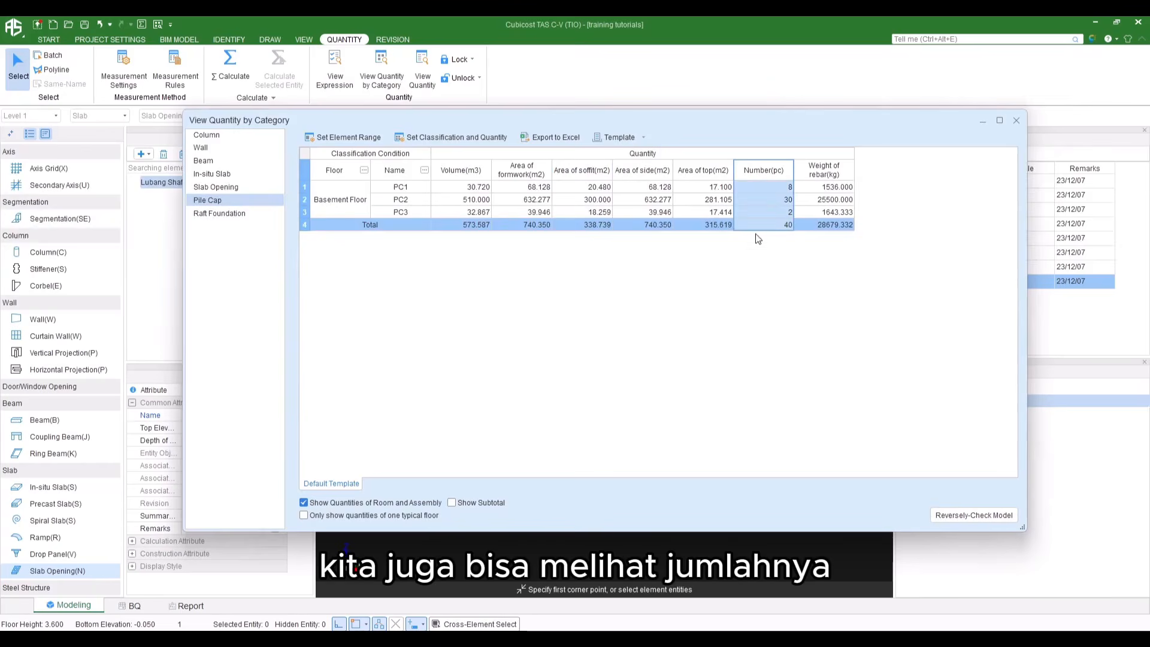
{"action": "left_click", "coordinate": [823, 175]}
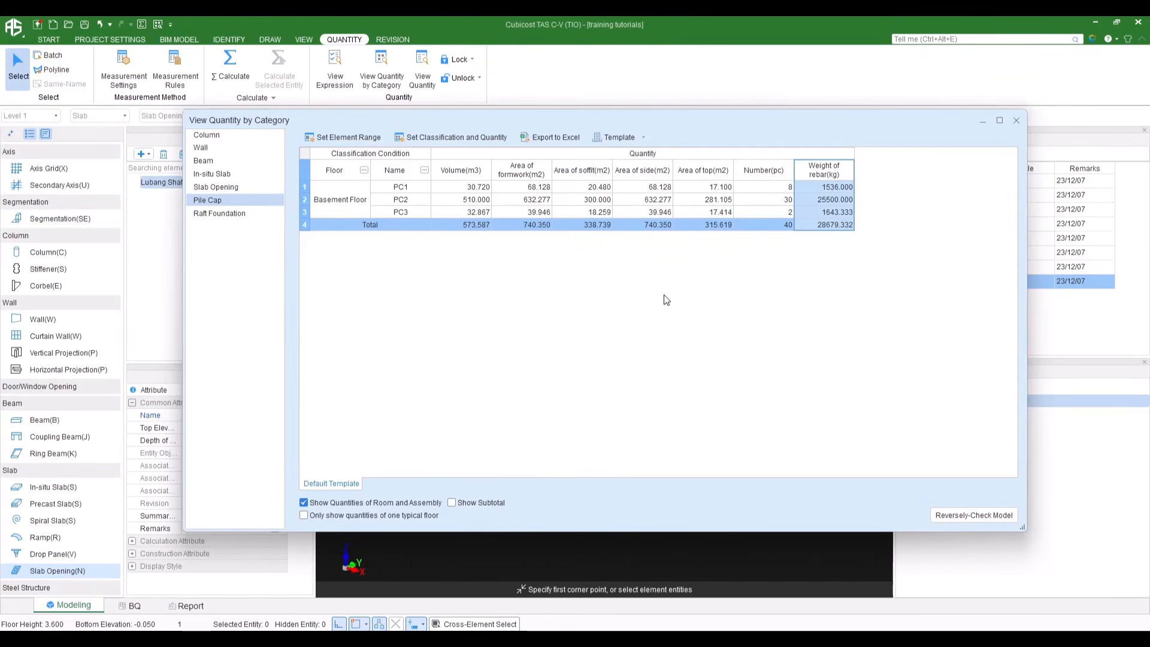
Show the raft foundation quantities and examine the volume, area of formwork, area of soffit and area of vertical surface
{"action": "left_click", "coordinate": [208, 215]}
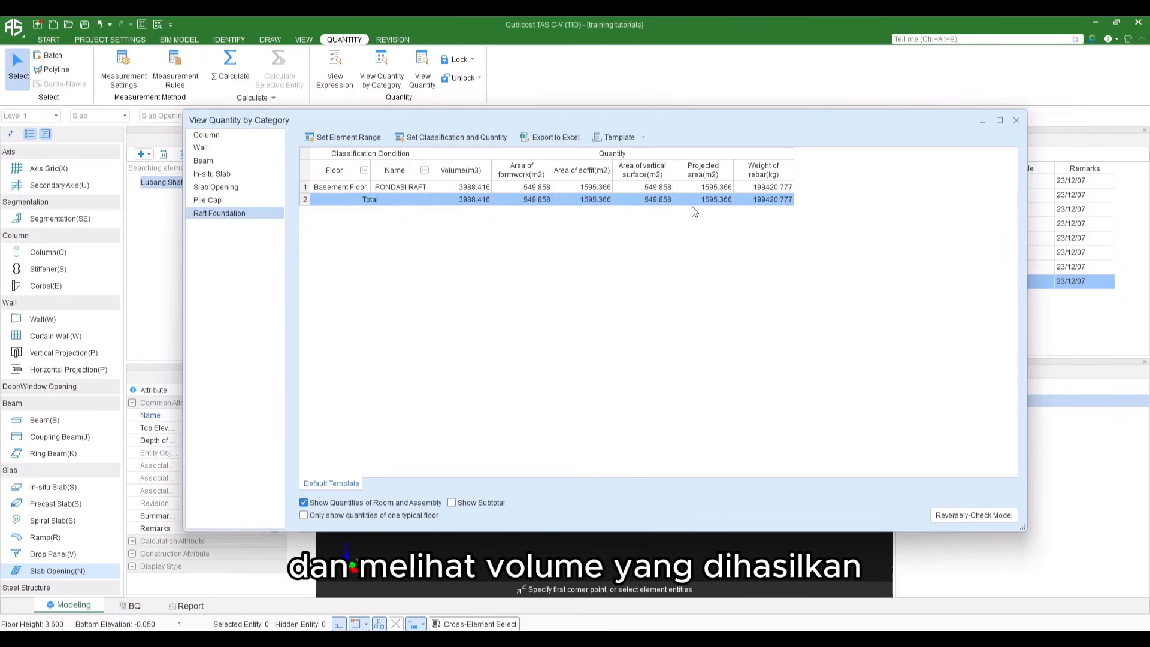
{"action": "left_click", "coordinate": [477, 173]}
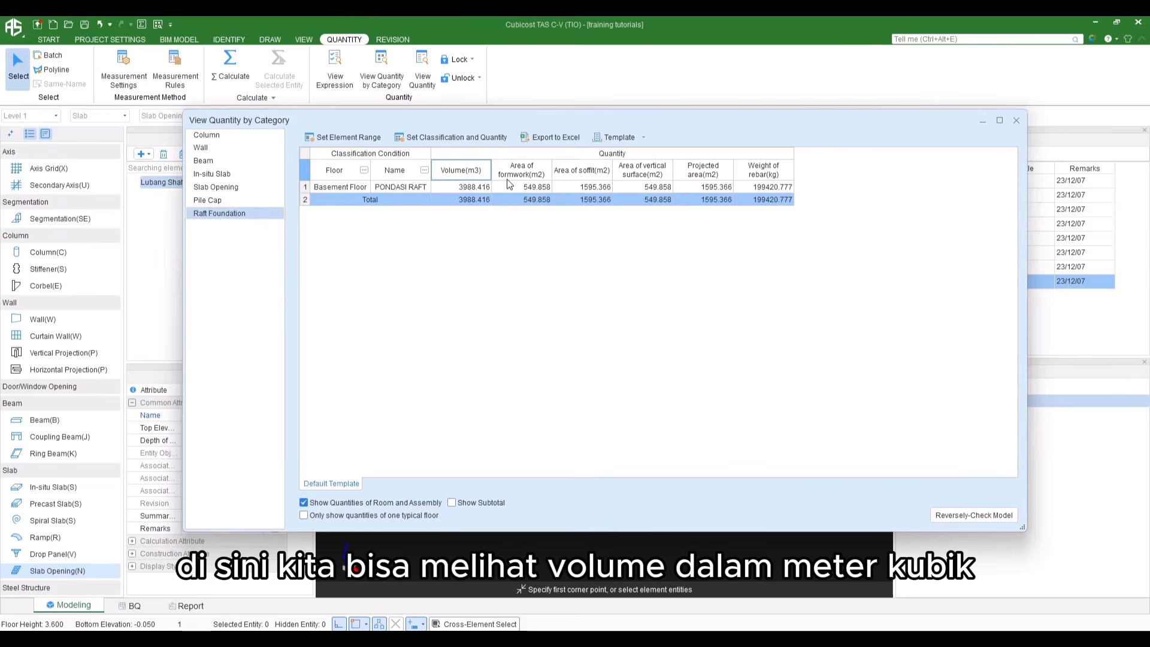
{"action": "left_click", "coordinate": [548, 175]}
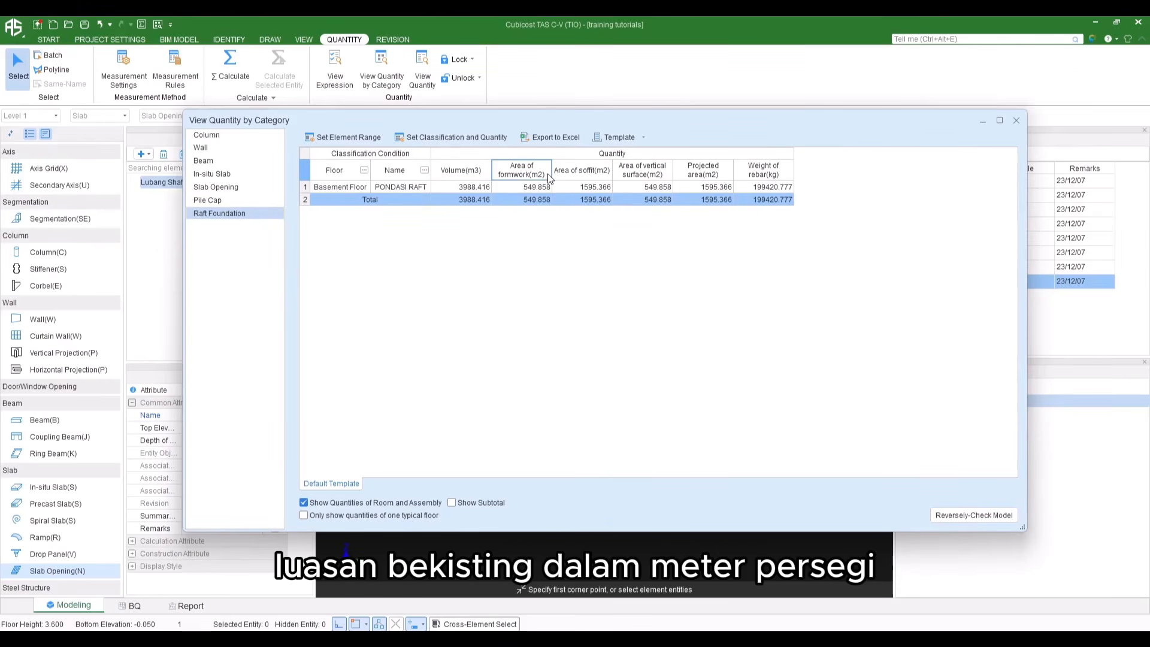
{"action": "left_click", "coordinate": [575, 173]}
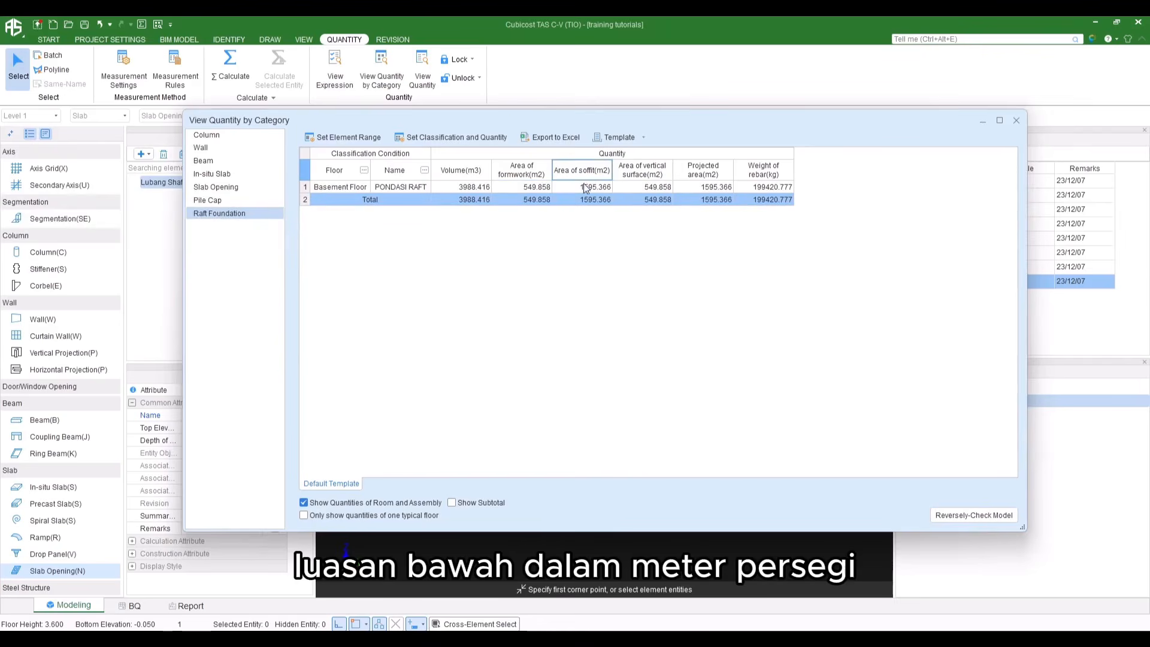
{"action": "left_click", "coordinate": [657, 173]}
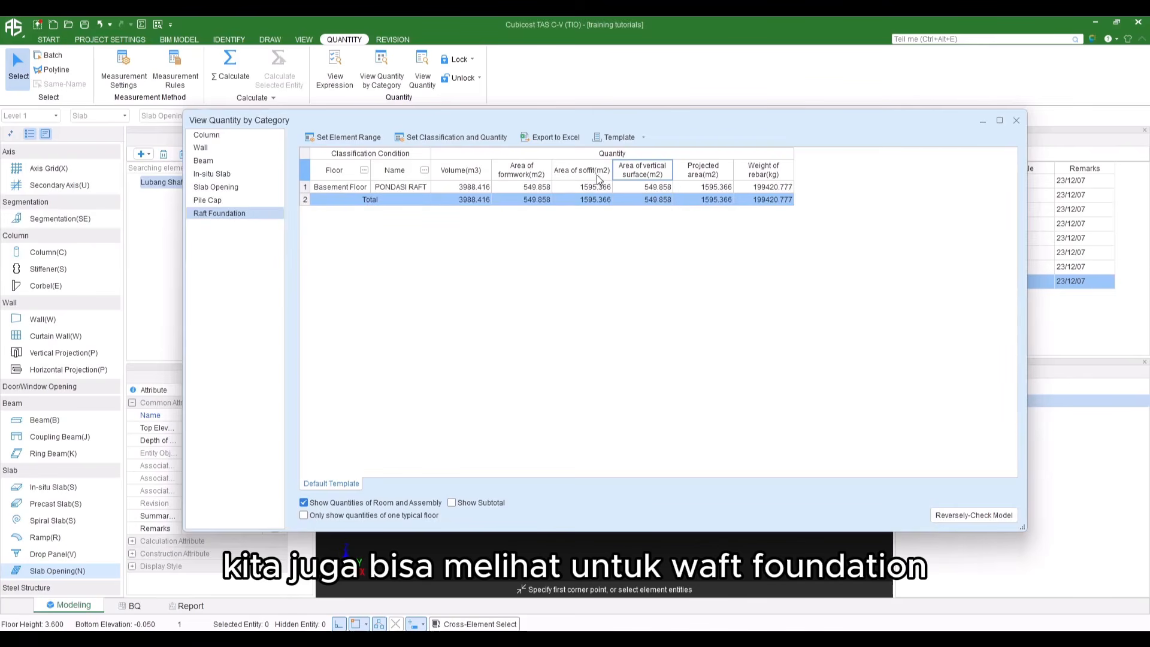
Compare the raft foundation's formwork area with its vertical surface area, and examine its projected area and weight of rebar
{"action": "left_click", "coordinate": [527, 172]}
{"action": "left_click", "coordinate": [643, 173]}
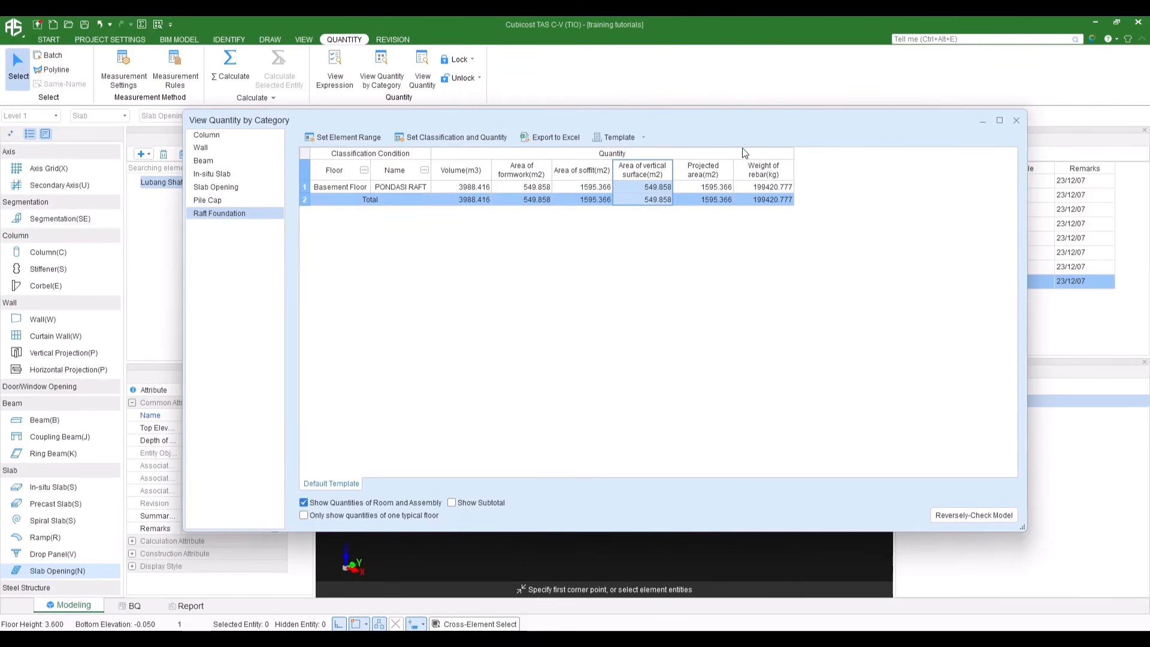
{"action": "left_click", "coordinate": [725, 202]}
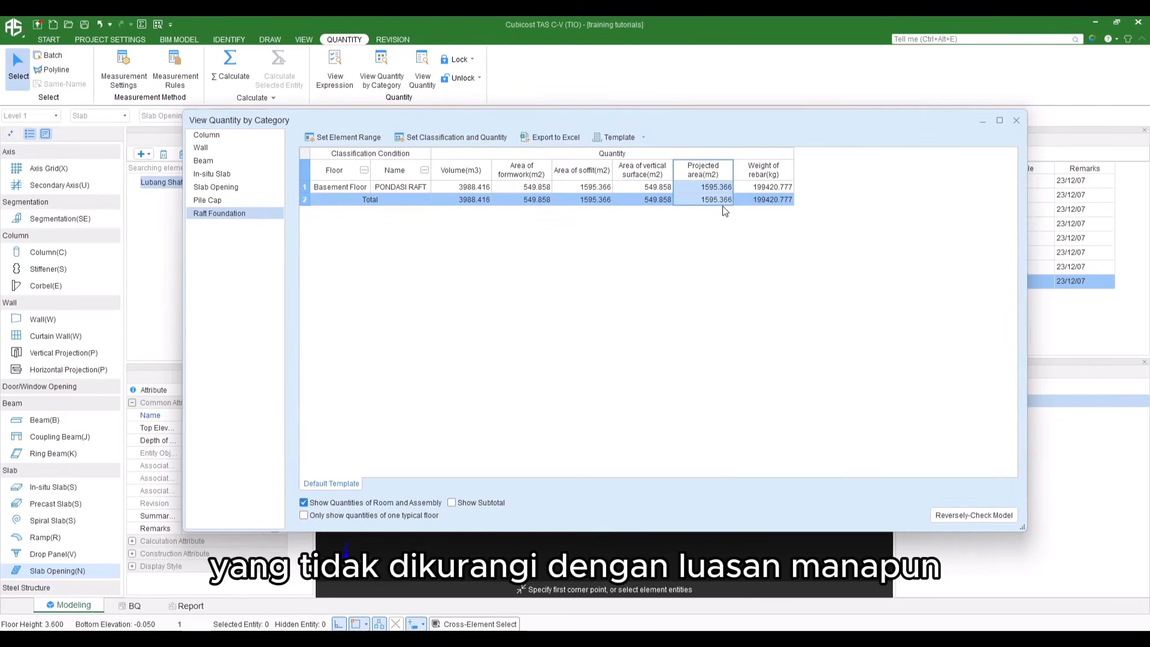
{"action": "left_click", "coordinate": [760, 187]}
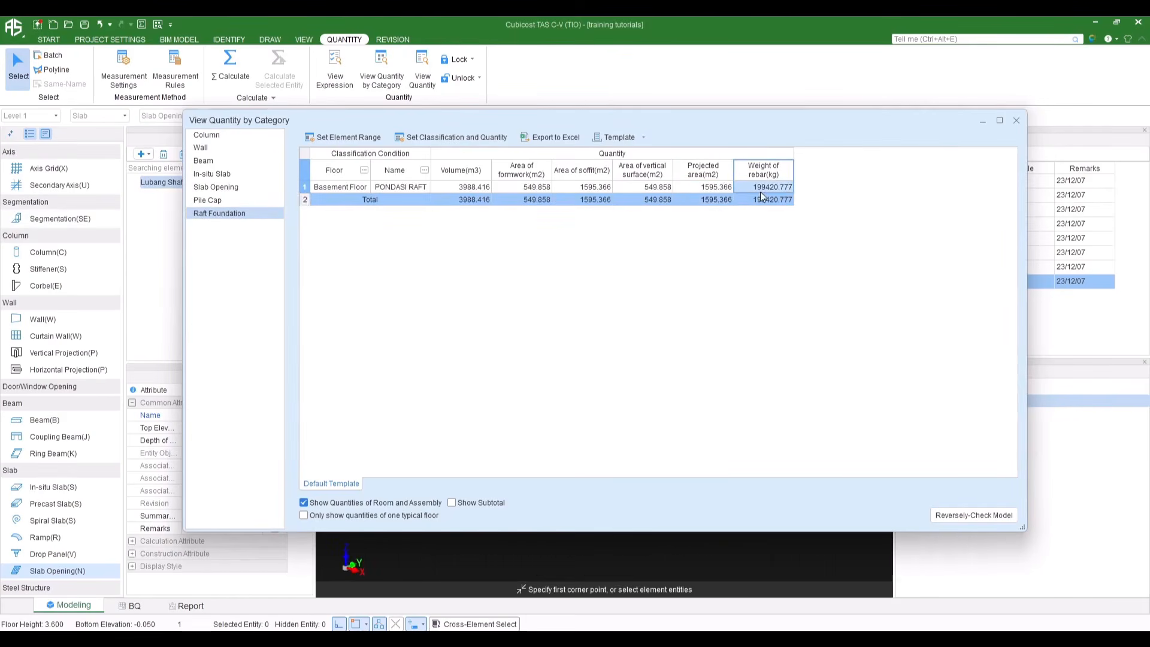